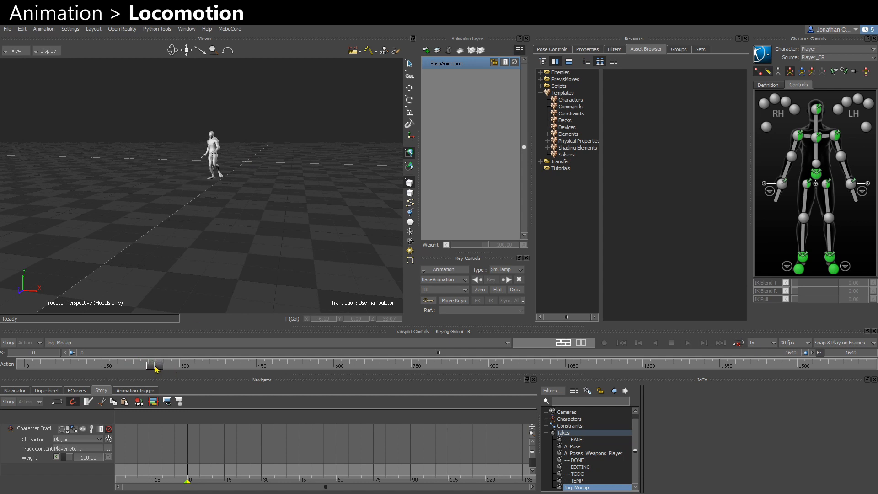
Scrub through the Jog_Mocap take and orbit the viewer to review the jogging motion.
left_click_drag(155, 368, 544, 384)
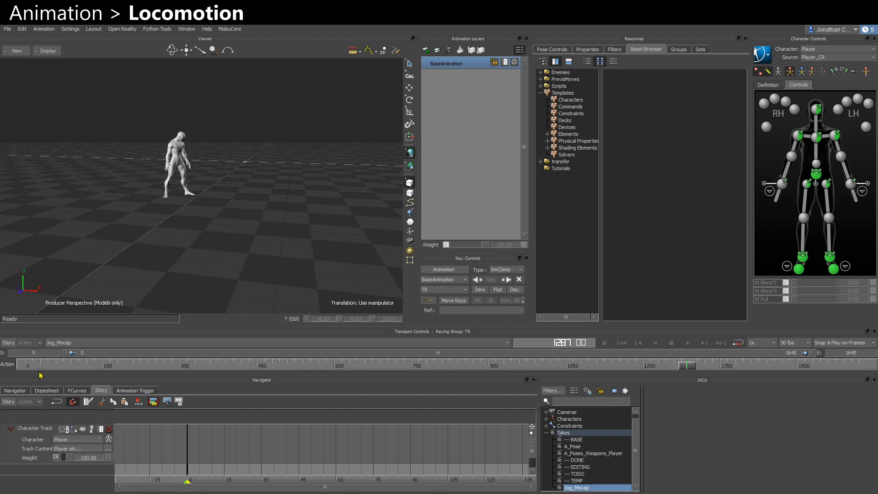
left_click(26, 366)
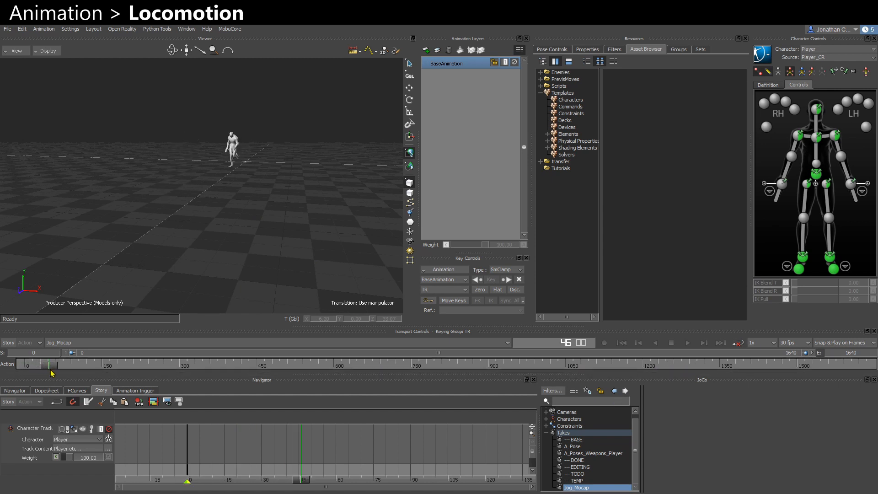
mouse_move(51, 372)
left_mouse_down()
mouse_move(90, 380)
mouse_move(26, 378)
mouse_move(58, 381)
left_mouse_up()
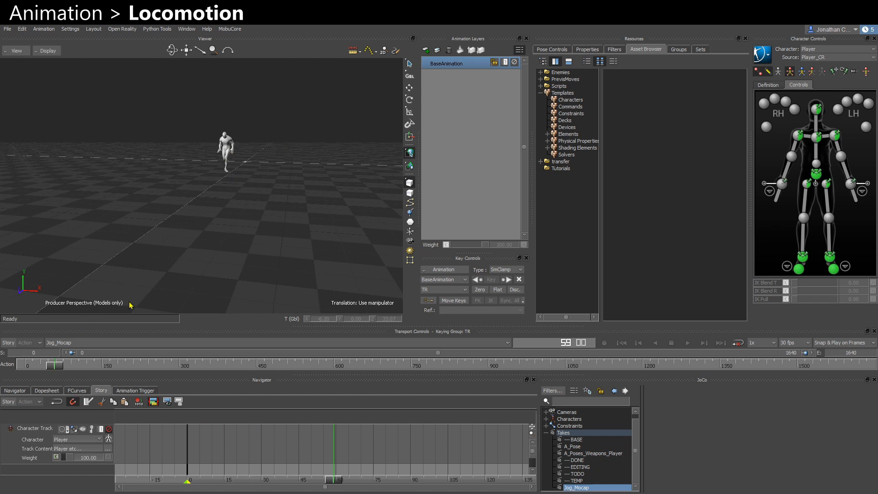
left_click_drag(61, 370, 111, 377)
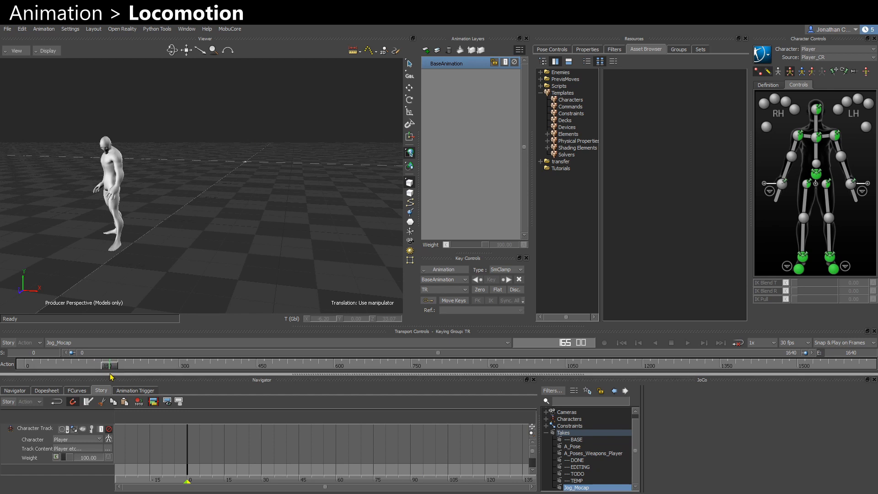
mouse_move(349, 456)
left_mouse_down("ctrl")
mouse_move(192, 460)
mouse_move(148, 470)
left_mouse_up("ctrl")
left_click_drag(113, 270, 118, 273, "ctrl+shift")
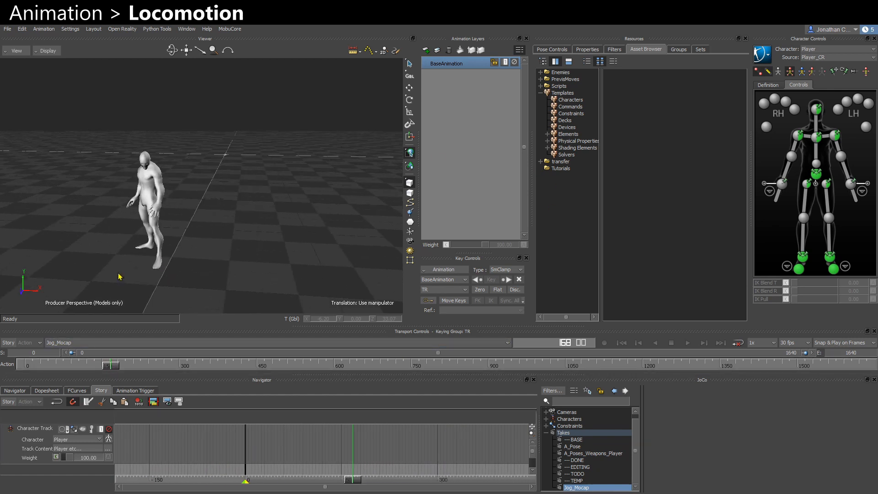
left_click_drag(169, 232, 303, 261, "ctrl+shift")
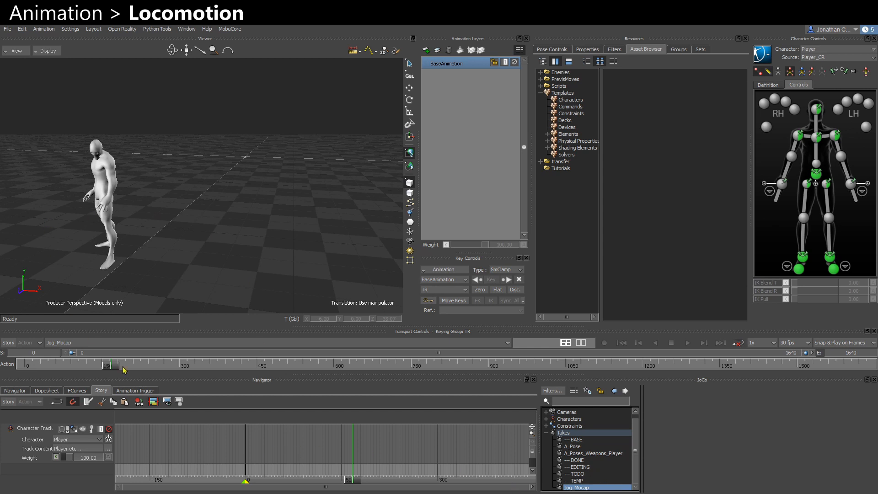
Insert the current Jog_Mocap take as a clip on the character track in the Story editor.
left_click(30, 390)
left_click(106, 391)
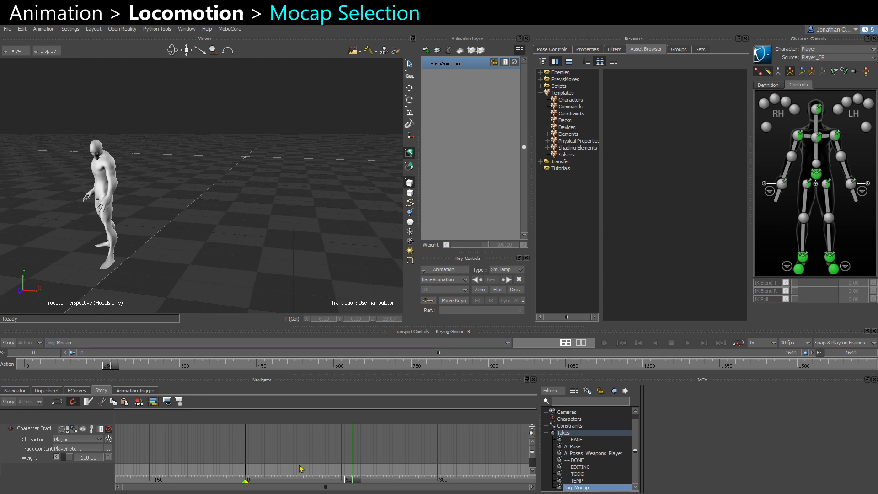
right_click(284, 452)
left_click(313, 227)
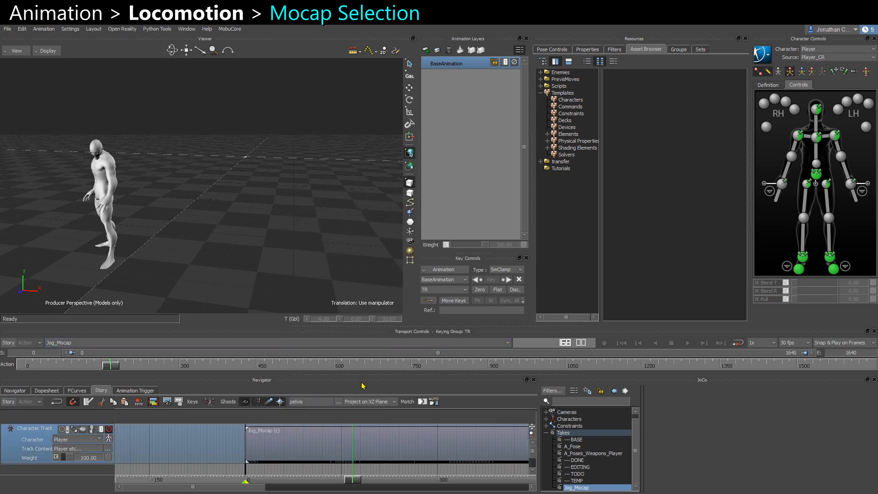
Split the clip at frame 181 and delete the trailing piece.
scroll(297, 475, "down", 5)
left_click_drag(309, 480, 310, 479)
left_click_drag(201, 255, 320, 257, "ctrl+shift")
scroll(300, 466, "up", 8)
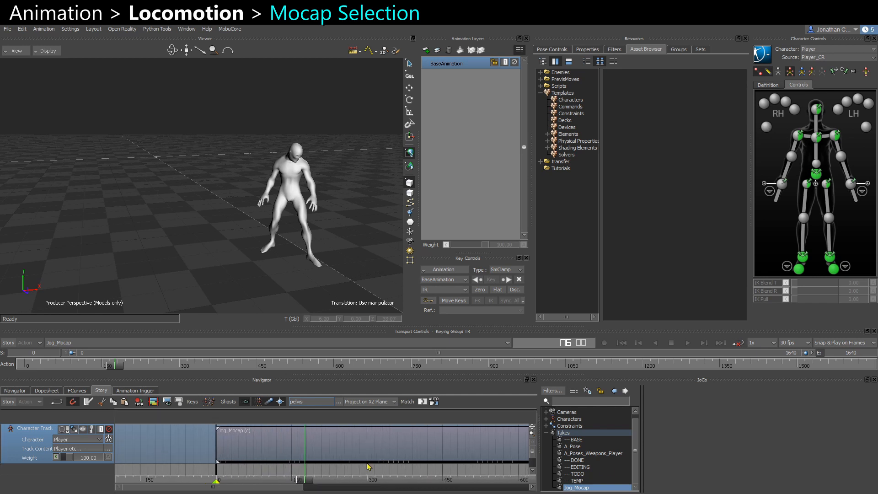
left_click_drag(238, 452, 285, 466, "shift")
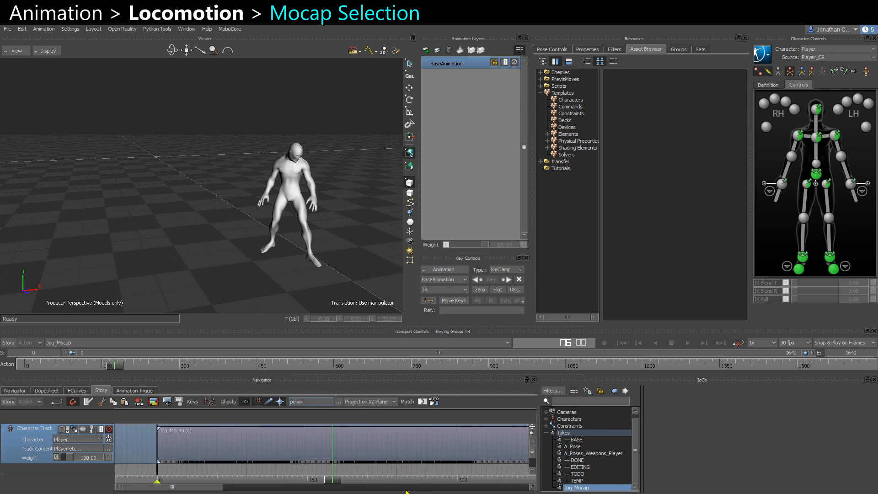
mouse_move(338, 480)
left_mouse_down()
mouse_move(176, 482)
mouse_move(340, 485)
left_mouse_up()
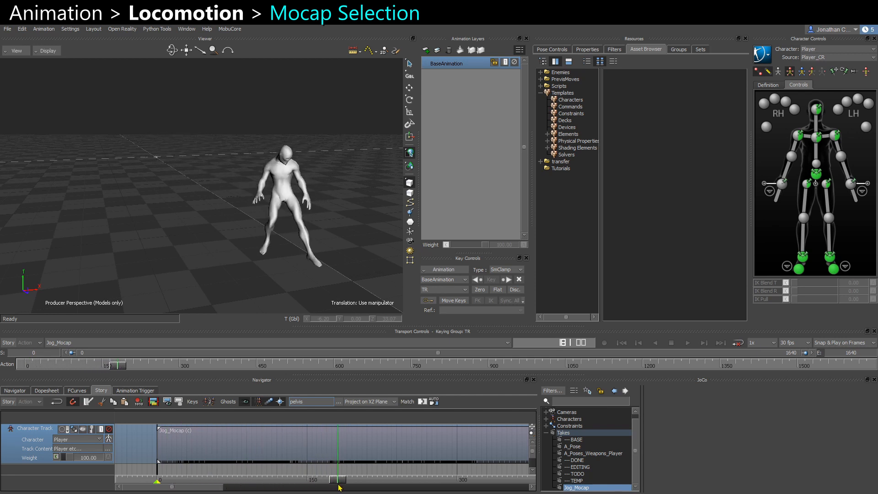
left_click(360, 456)
key("ctrl+k")
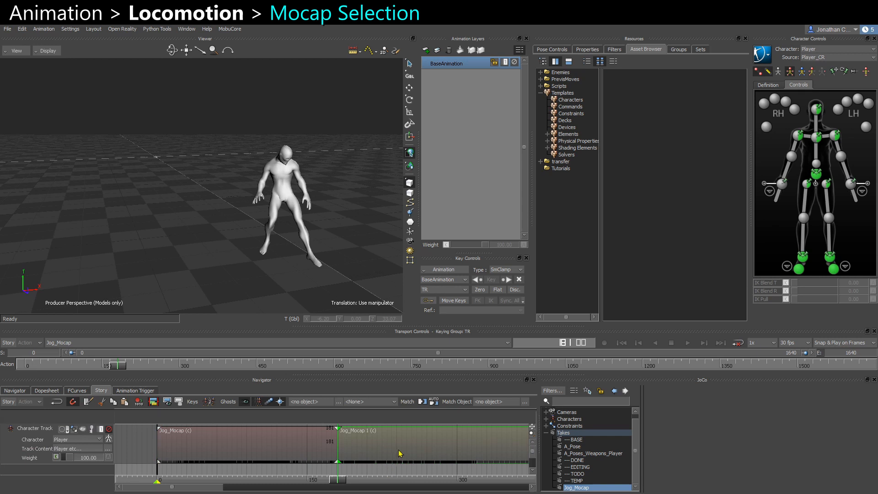
key("Delete")
Turn on Story mode and switch the viewer to the Producer Right view.
left_click(8, 343)
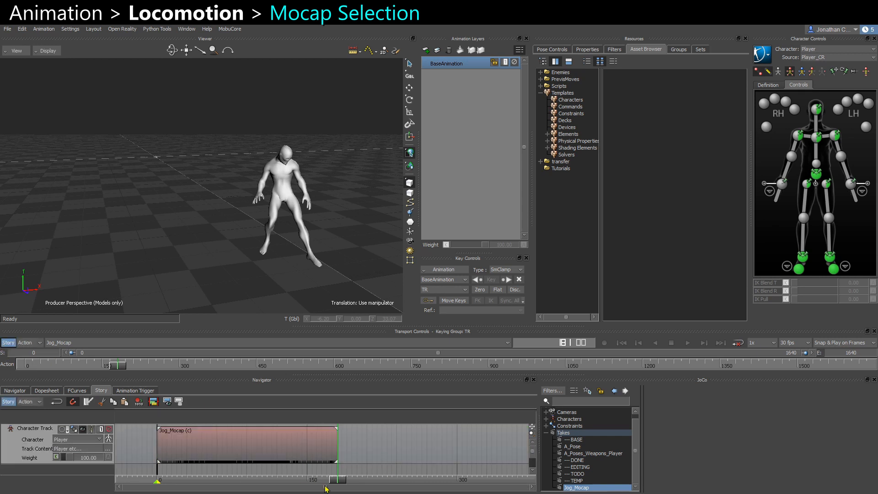
left_click_drag(340, 479, 158, 479)
left_click_drag(230, 252, 179, 247, "ctrl+shift")
key("ctrl+r")
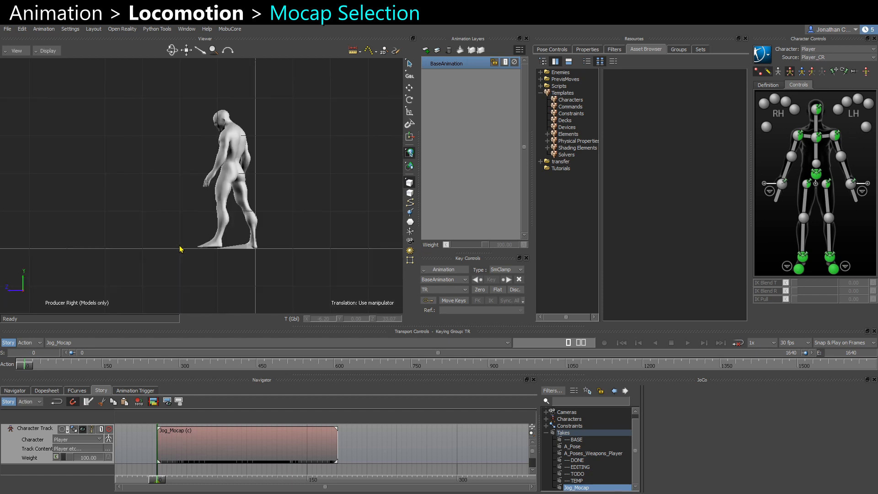
Split the clip at frame 5 and delete the leading piece.
left_click_drag(185, 482, 540, 472, "ctrl")
mouse_move(131, 478)
left_mouse_down("ctrl")
mouse_move(201, 481)
mouse_move(142, 485)
left_mouse_up("ctrl")
left_click(139, 480)
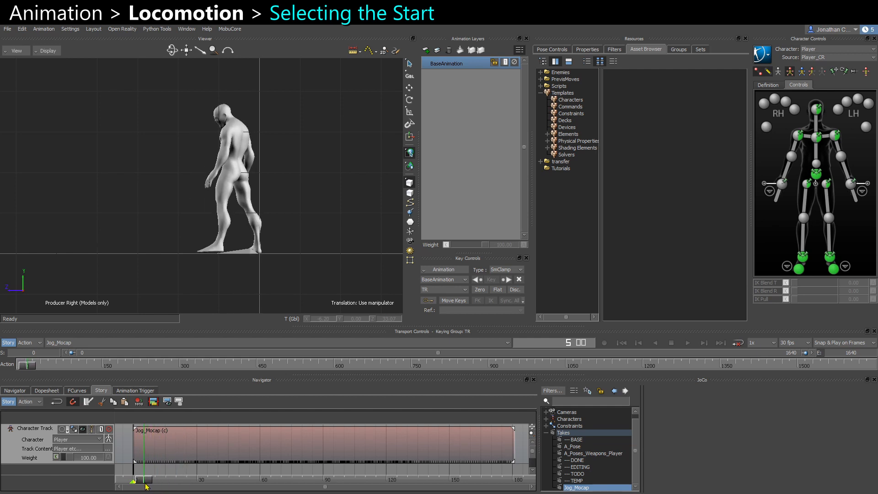
left_click(150, 458)
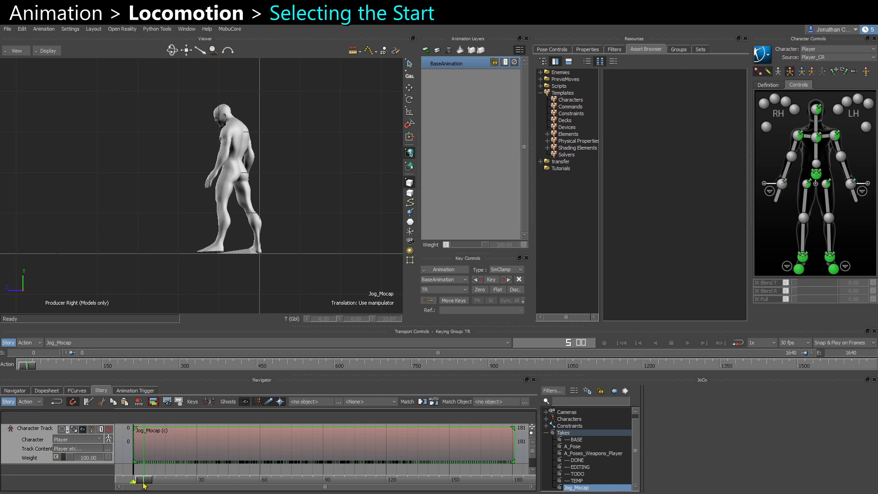
key("ctrl+r")
left_click(137, 455)
key("Delete")
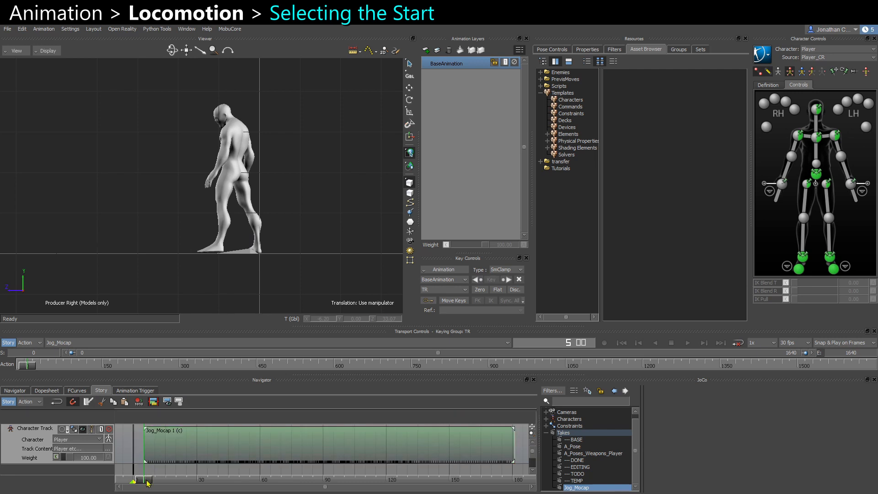
Split the clip at frame 61 to separate the start motion from the jog cycle.
left_click_drag(147, 483, 157, 484)
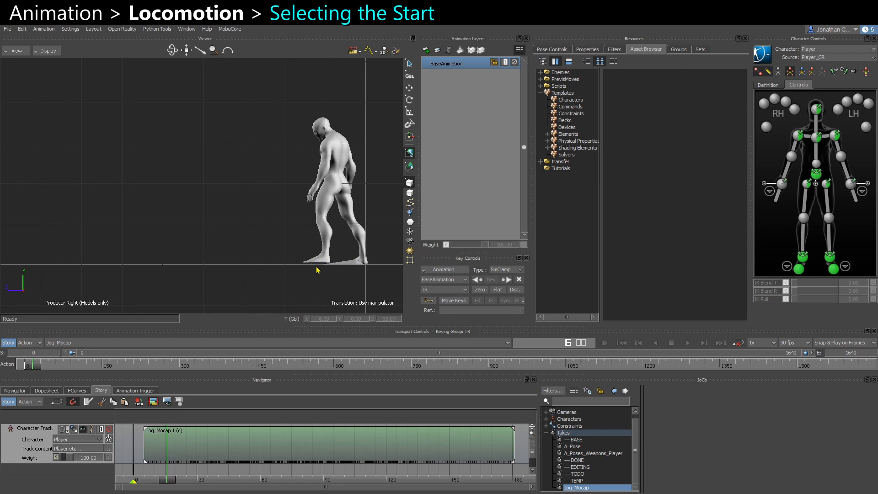
left_click_drag(169, 482, 199, 491)
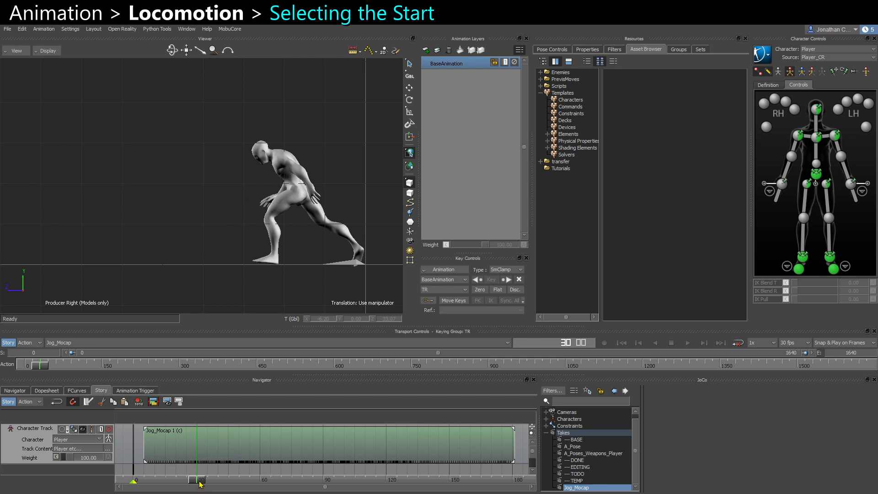
mouse_move(200, 484)
left_mouse_down()
mouse_move(185, 485)
mouse_move(212, 488)
left_mouse_up()
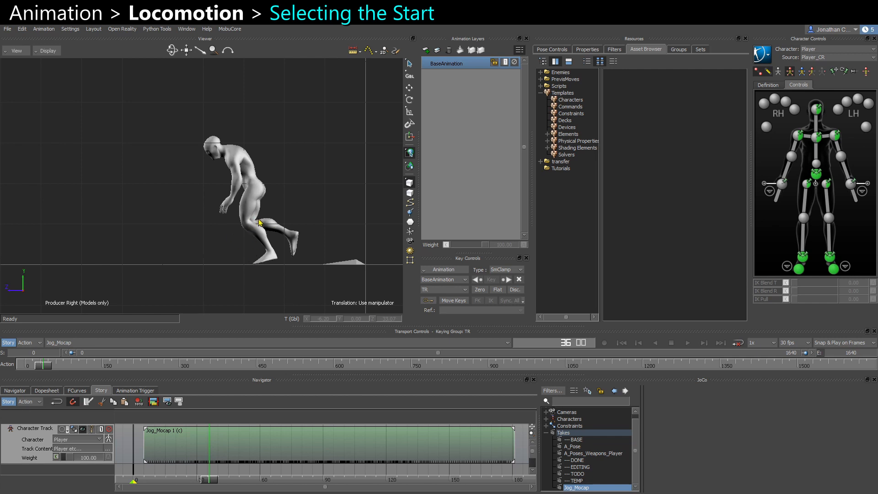
mouse_move(209, 484)
left_mouse_down()
mouse_move(231, 484)
mouse_move(188, 484)
mouse_move(203, 483)
left_mouse_up()
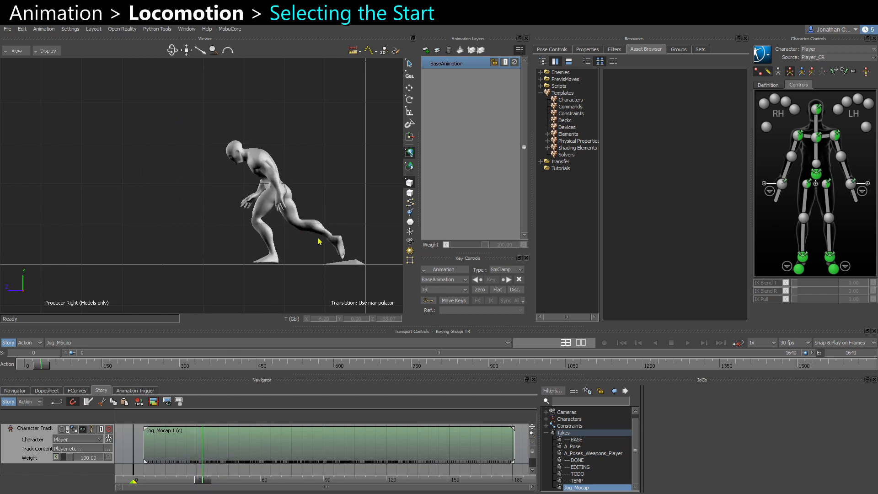
left_click_drag(206, 482, 259, 483)
left_click_drag(68, 243, 197, 240, "shift")
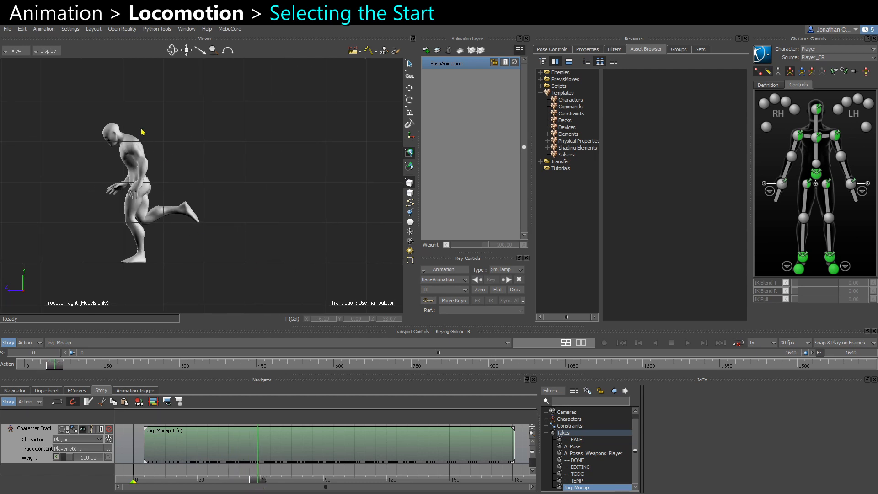
left_click_drag(258, 480, 264, 484)
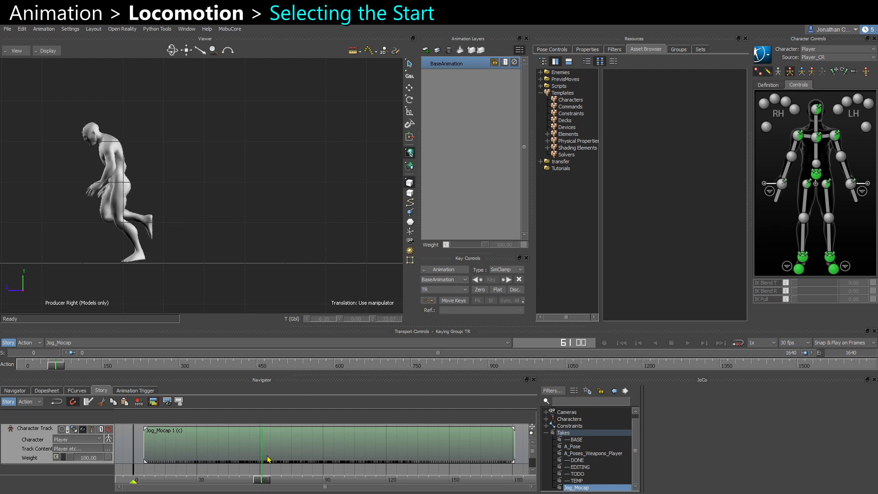
left_click(268, 461)
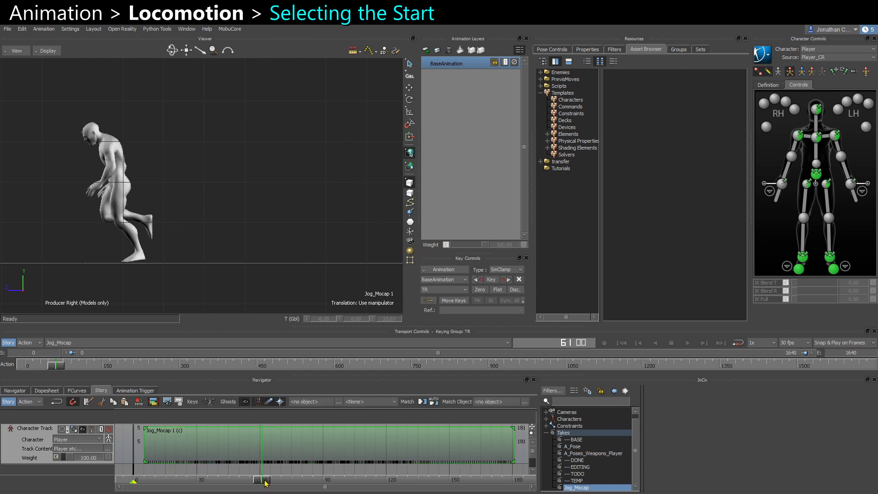
key("slash")
Try shifting the second clip a few frames and undo the move.
mouse_move(264, 483)
left_mouse_down()
mouse_move(201, 481)
mouse_move(263, 481)
left_mouse_up()
scroll(200, 242, "down", 1)
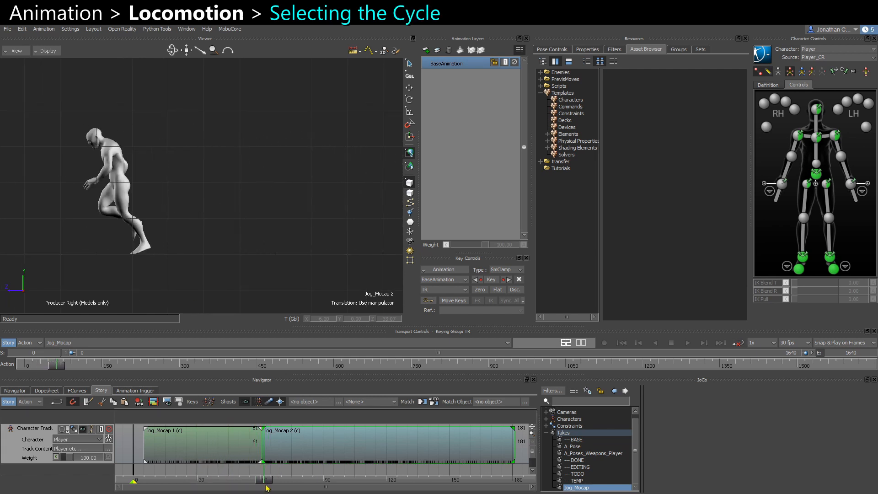
left_click_drag(209, 245, 392, 239, "shift")
scroll(228, 247, "down", 2)
left_click_drag(267, 481, 288, 490)
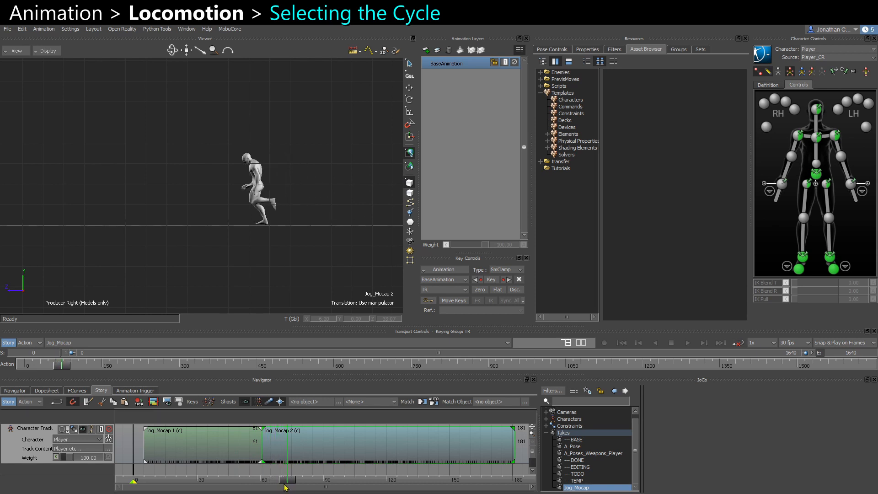
mouse_move(288, 479)
left_mouse_down()
mouse_move(295, 479)
mouse_move(281, 479)
left_mouse_up()
mouse_move(271, 447)
left_mouse_down("shift")
mouse_move(243, 449)
mouse_move(263, 451)
left_mouse_up("shift")
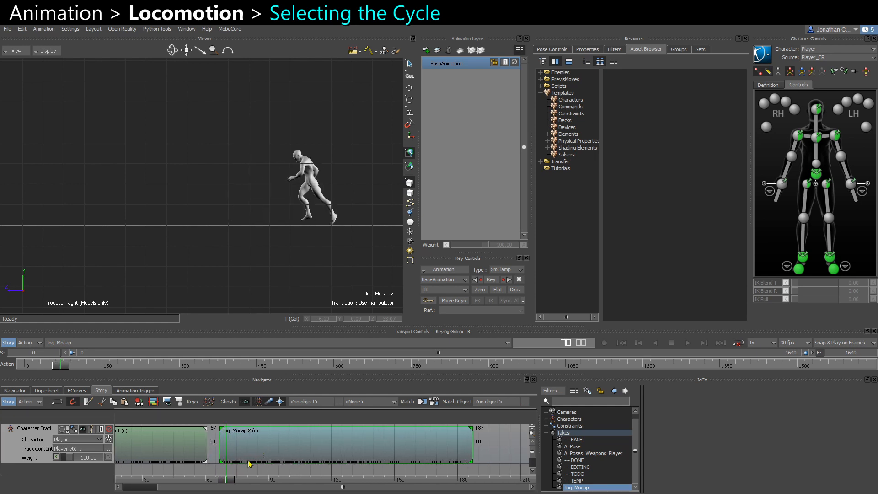
key("ctrl+z")
Slide the second clip back to start at frame 45 so it overlaps and blends with the first clip.
left_click_drag(227, 480, 189, 478)
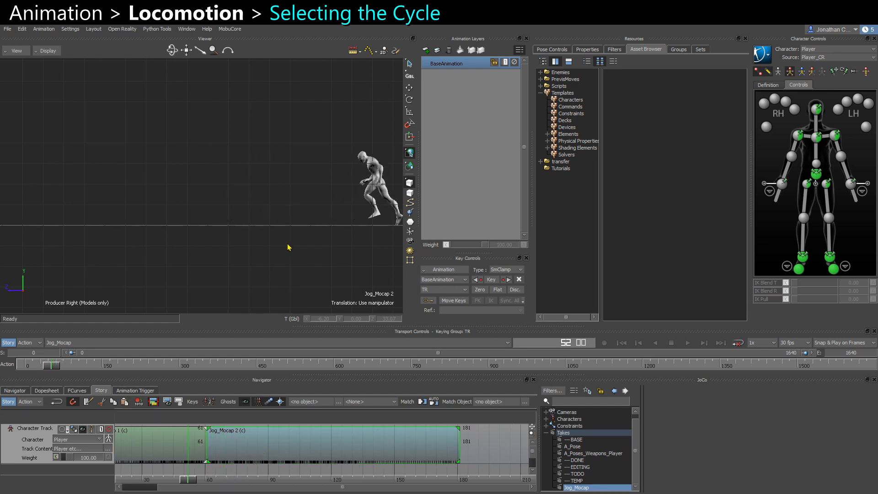
left_click_drag(289, 247, 206, 256, "shift")
mouse_move(189, 480)
left_mouse_down()
mouse_move(155, 480)
mouse_move(176, 481)
left_mouse_up()
left_click_drag(207, 450, 195, 455)
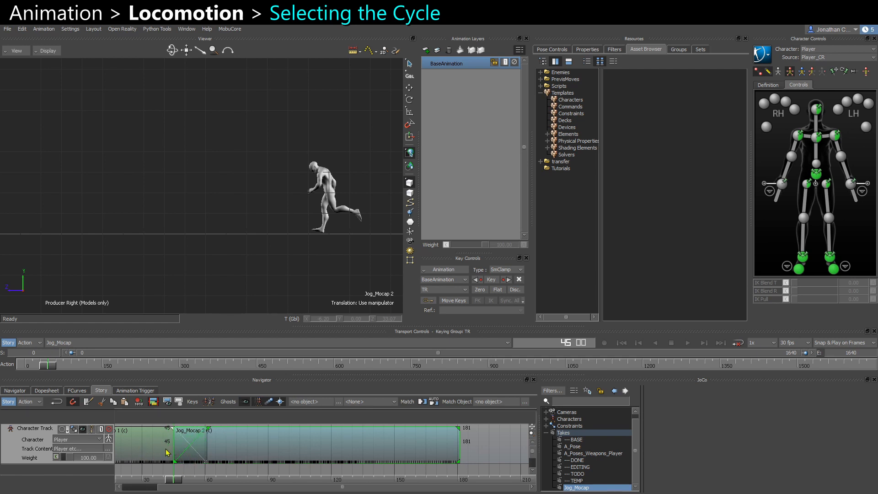
key("a")
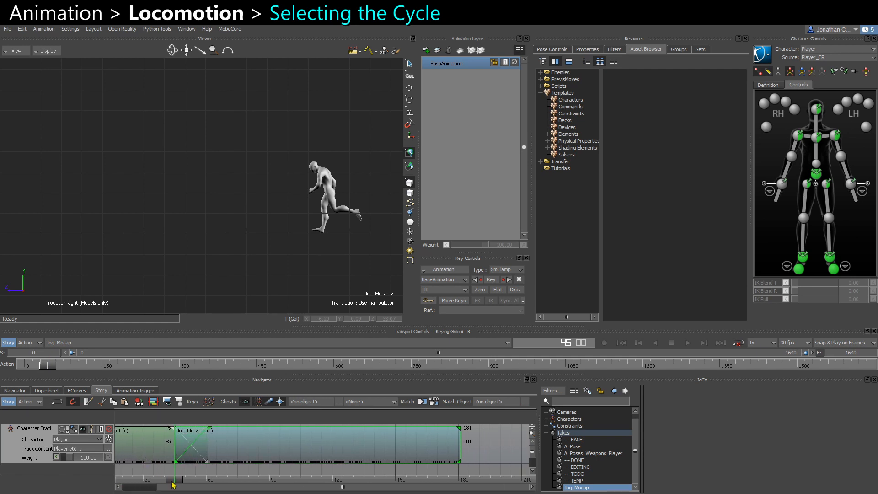
Split the second clip at frame 115 to separate the jog cycle from the stop.
left_click_drag(174, 480, 313, 479)
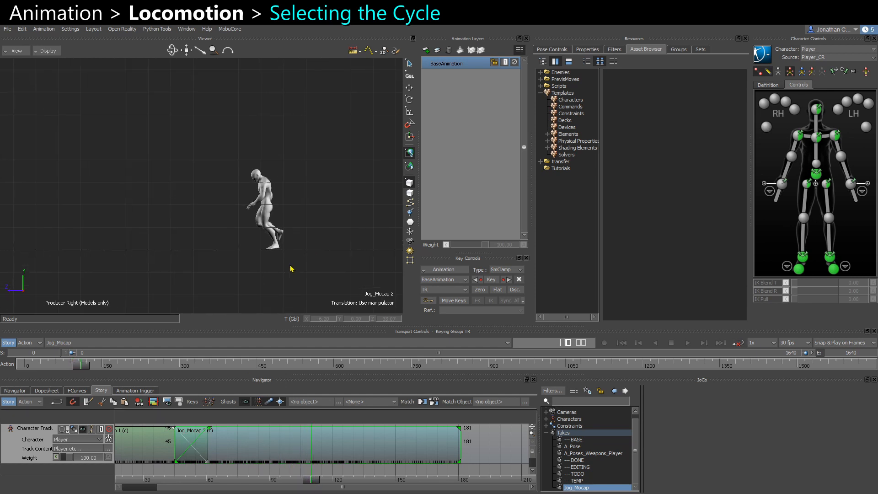
left_click_drag(314, 481, 359, 468)
key("ctrl+x")
left_click_drag(362, 470, 280, 463, "shift")
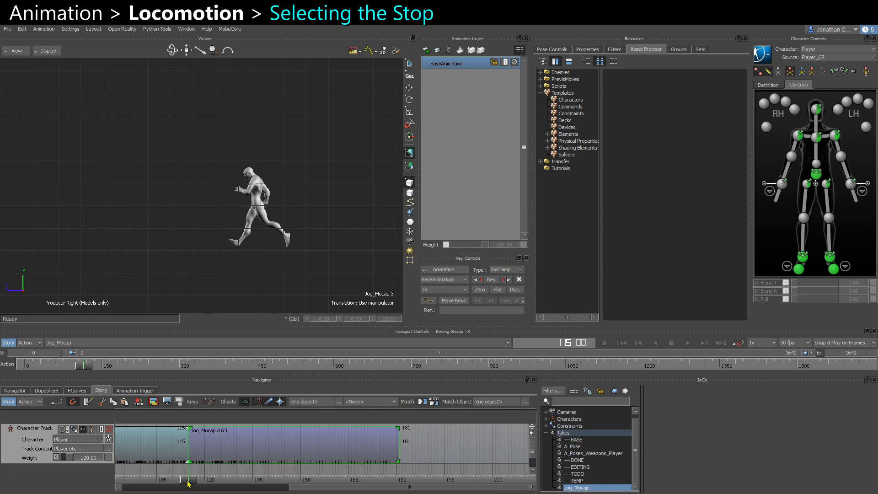
Scrub to find where the stop begins and split the clip at frame 121 to isolate the stop motion.
mouse_move(188, 480)
left_mouse_down()
mouse_move(237, 481)
mouse_move(200, 488)
left_mouse_up()
left_click_drag(197, 486, 209, 486)
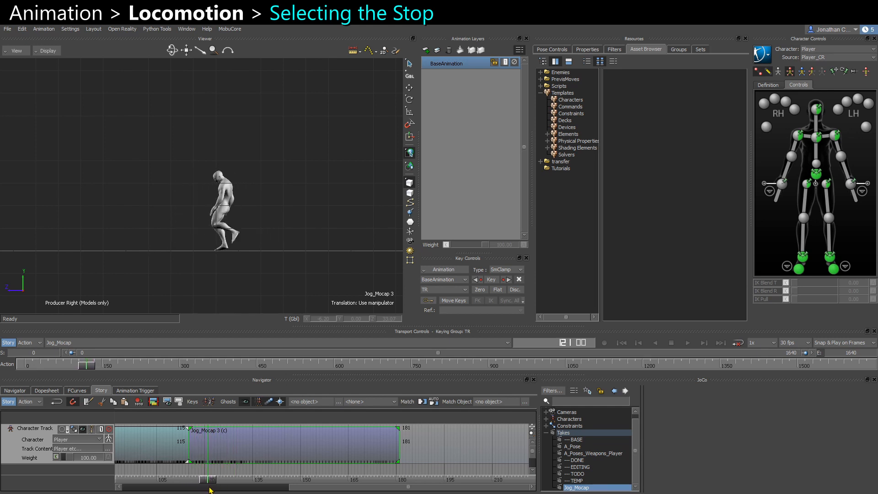
left_click_drag(202, 294, 285, 212, "ctrl")
left_click_drag(198, 258, 247, 259, "shift")
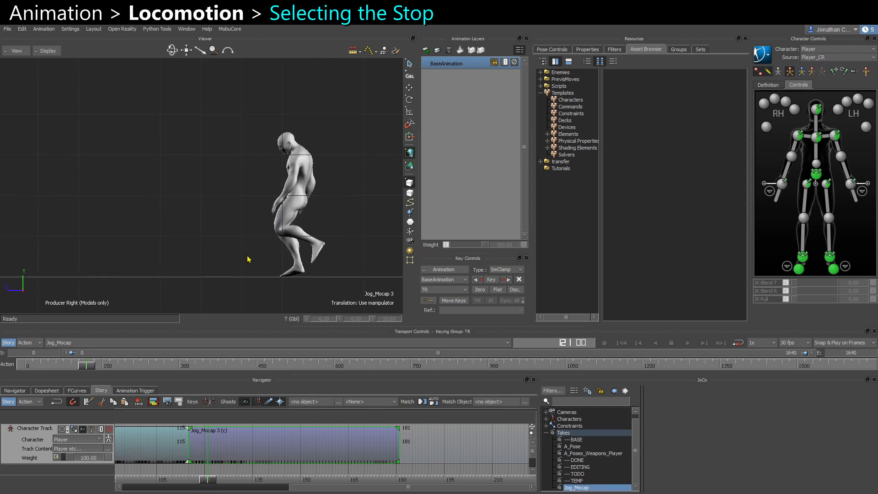
left_click_drag(213, 486, 240, 483)
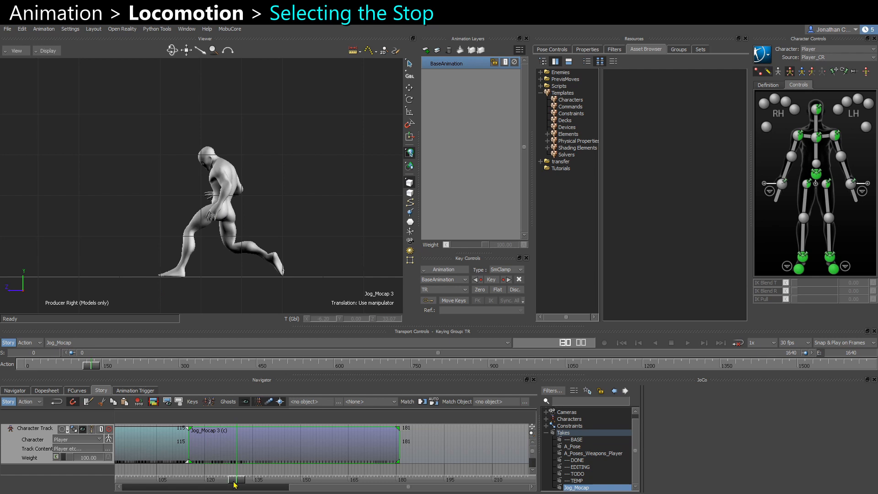
left_click_drag(234, 484, 211, 449)
key("ctrl+z")
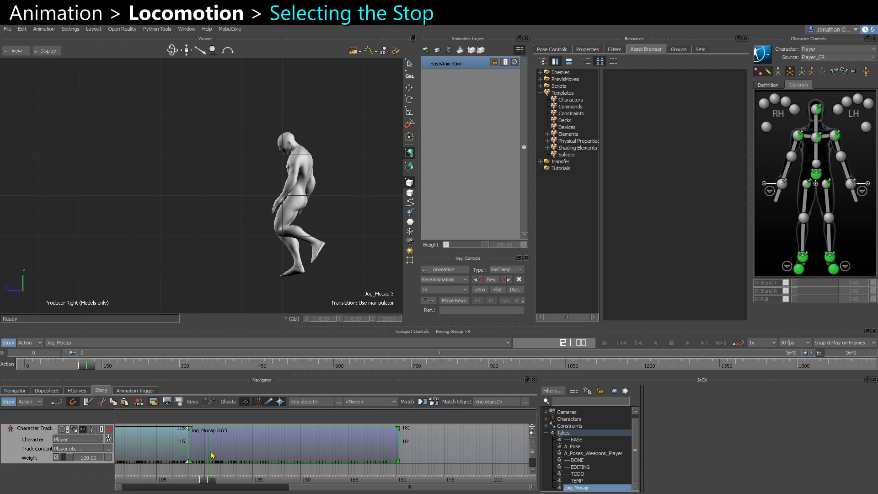
key("slash")
scroll(218, 458, "down", 3)
mouse_move(217, 483)
left_mouse_down()
mouse_move(188, 485)
mouse_move(220, 485)
left_mouse_up()
scroll(204, 218, "down", 5)
scroll(256, 251, "up", 4)
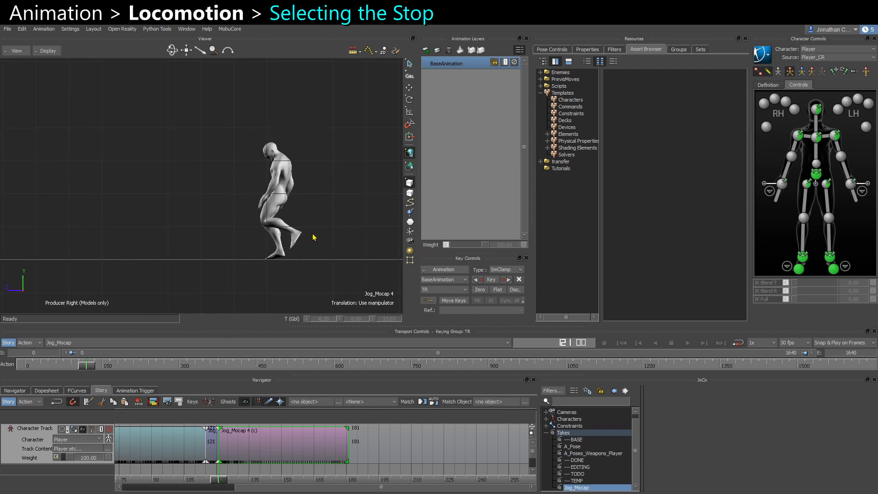
Split the stop clip near its end and delete the trailing portion so the stop ends at frame 168.
left_click(213, 458)
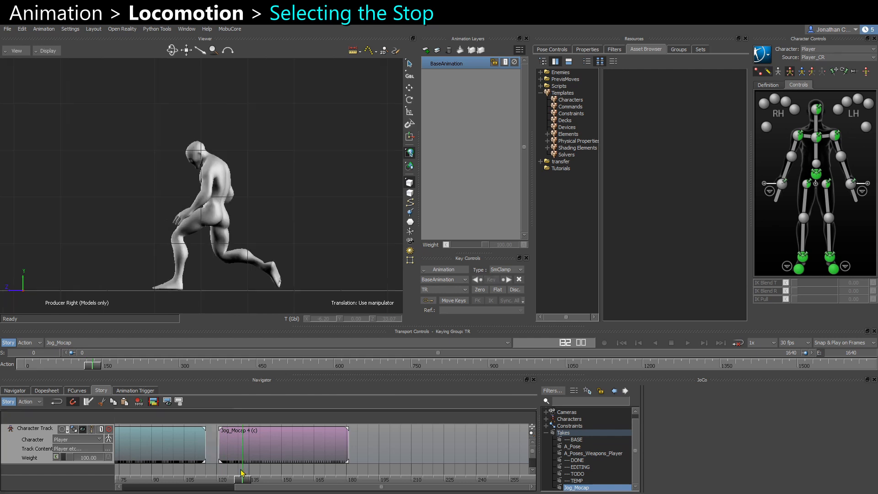
left_click_drag(239, 472, 314, 472)
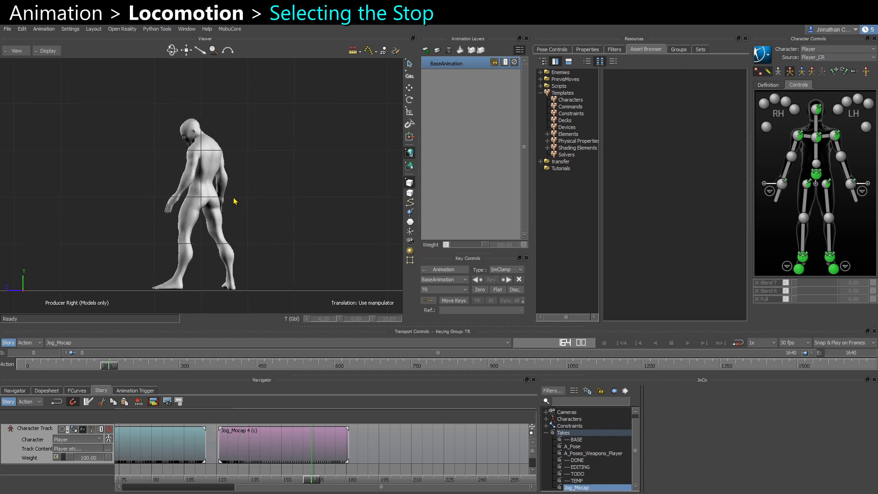
mouse_move(319, 482)
left_mouse_down()
mouse_move(346, 482)
mouse_move(320, 482)
left_mouse_up()
left_click(339, 446)
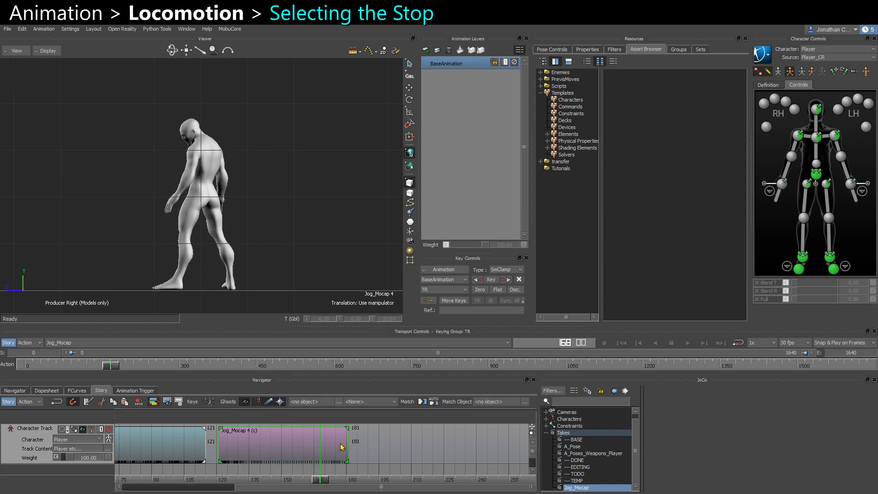
key("slash")
key("Delete")
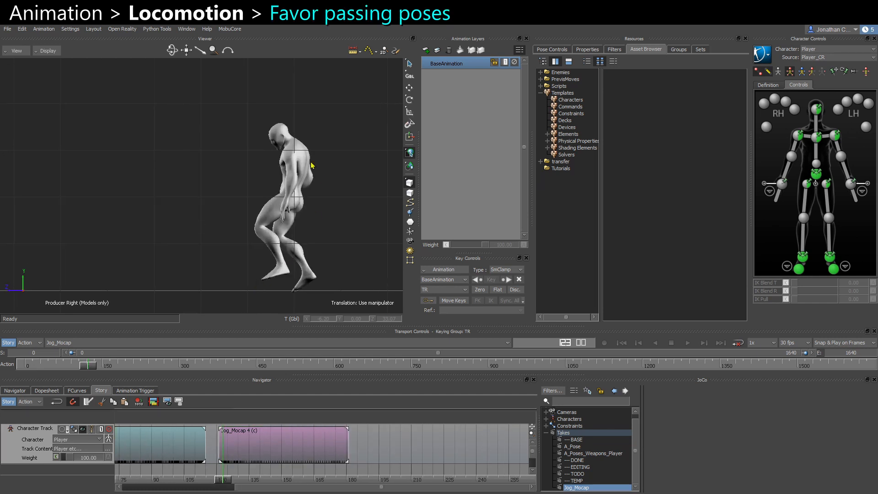
Scrub through the start, cycle and stop clips to review their transitions.
left_click_drag(223, 482, 219, 482)
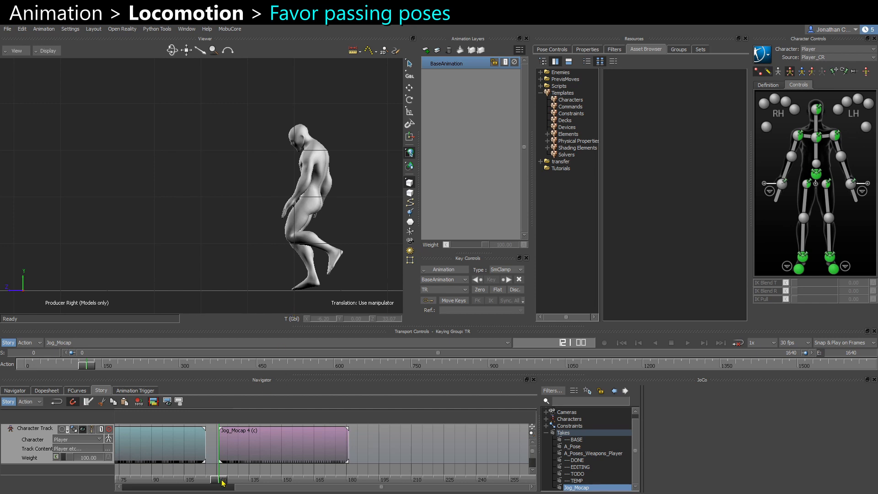
left_click_drag(221, 482, 235, 481)
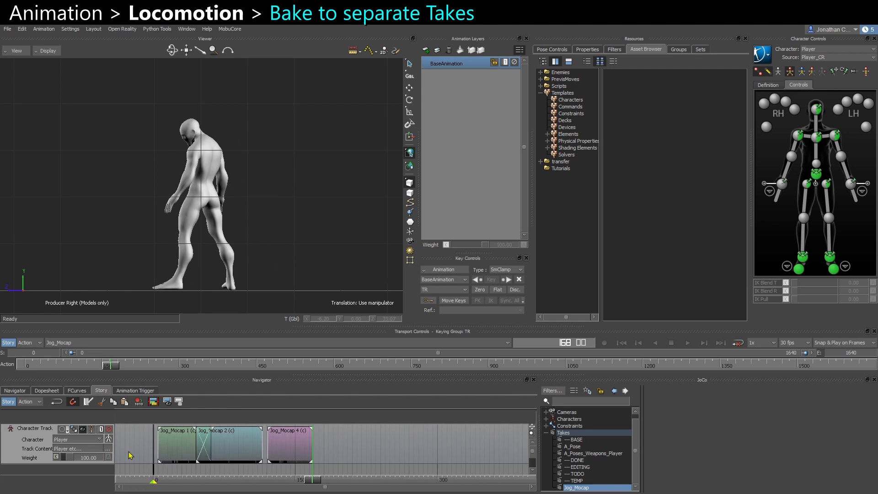
left_click_drag(196, 461, 236, 463, "ctrl")
left_click(150, 462)
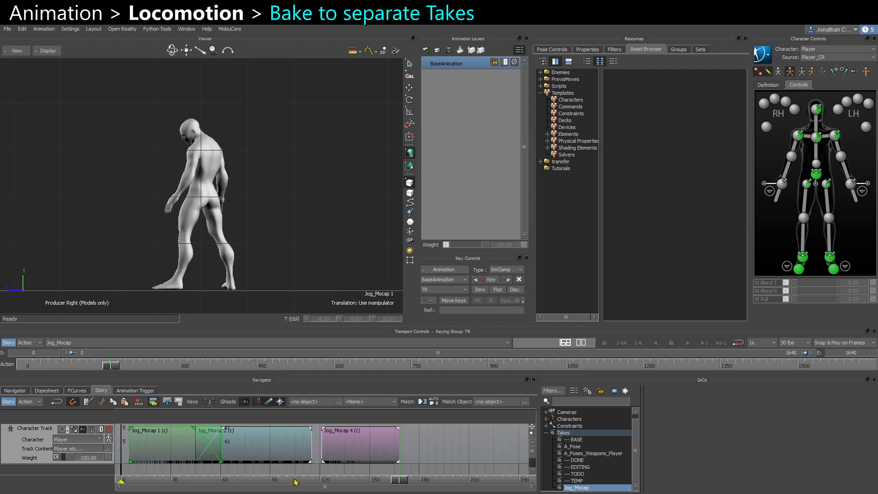
left_click(286, 452)
left_click(357, 460)
left_click_drag(398, 482, 371, 481)
left_click(185, 451)
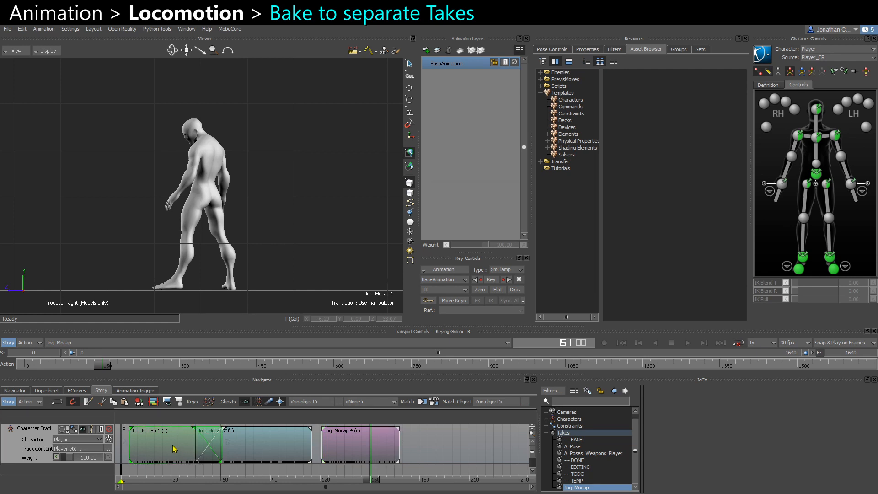
Open the first clip's asset settings and rename it Jog_Fwd_Start.
double_click(174, 448)
double_click(255, 219)
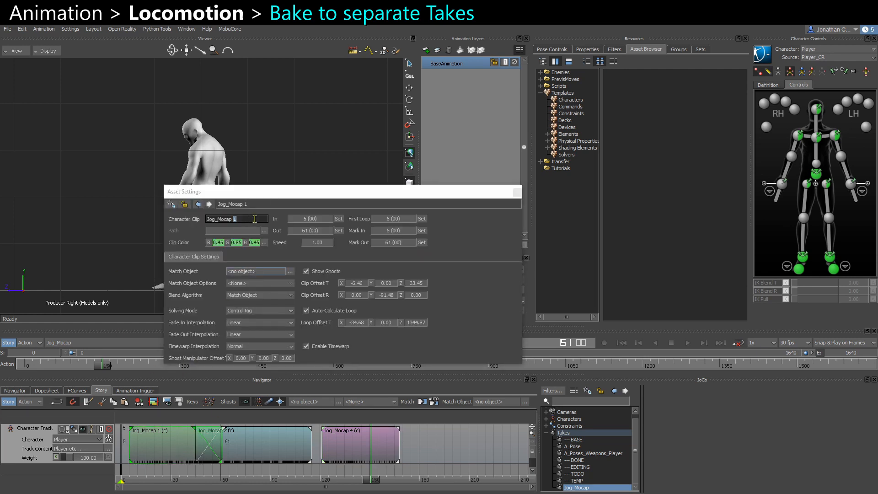
left_click_drag(255, 219, 216, 224)
type("Fwd_Start")
key("shift+Home")
key("ctrl+c")
key("Return")
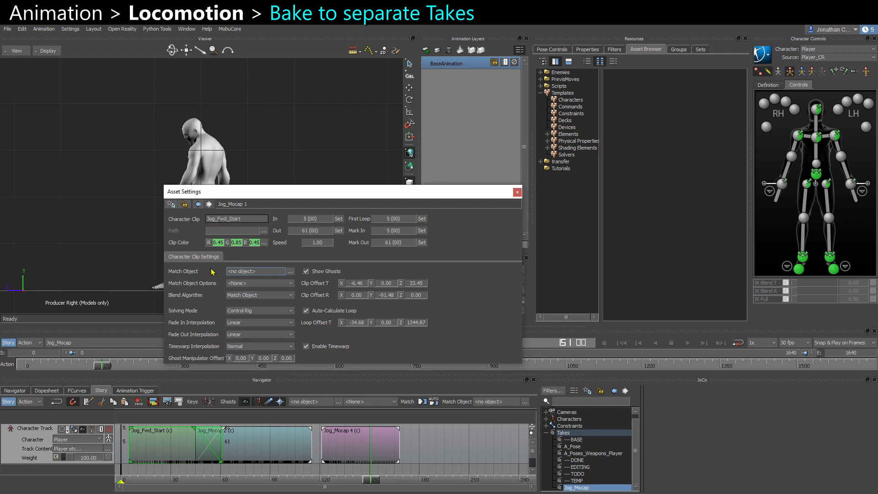
Select the second clip and rename it Jog_Fwd in its asset settings.
left_click(243, 445)
double_click(259, 219)
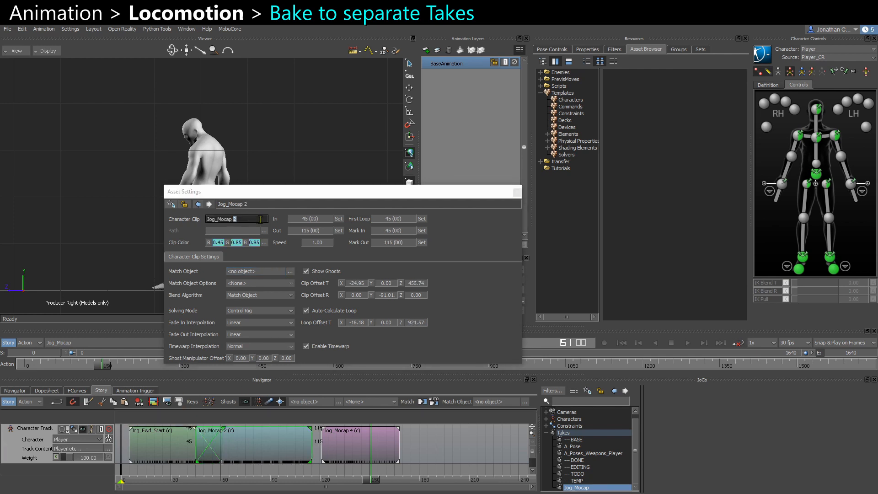
left_click_drag(260, 219, 174, 221)
key("ctrl+v")
type("_Loop")
key("BackSpace")
key("BackSpace")
key("BackSpace")
key("BackSpace")
key("Return")
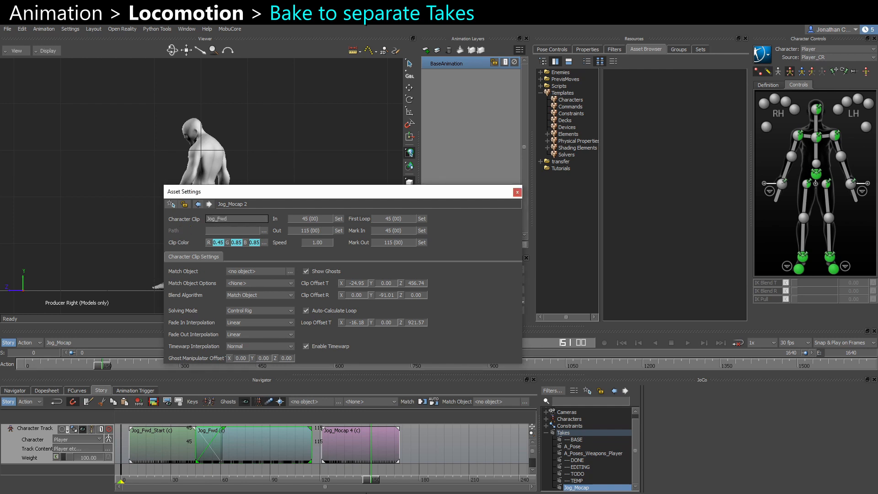
Select the third clip, rename it Jog_Fwd_Stop and close the asset settings.
left_click(358, 442)
double_click(253, 219)
key("ctrl+a")
key("ctrl+v")
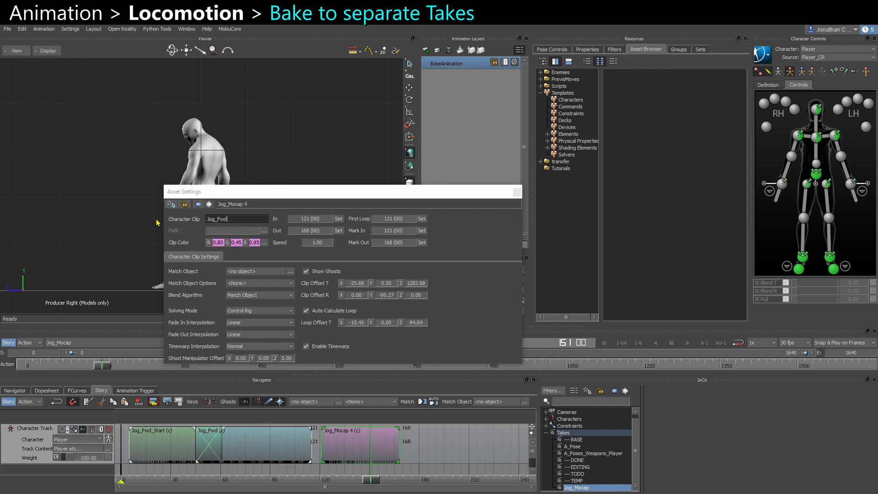
type("_Stop")
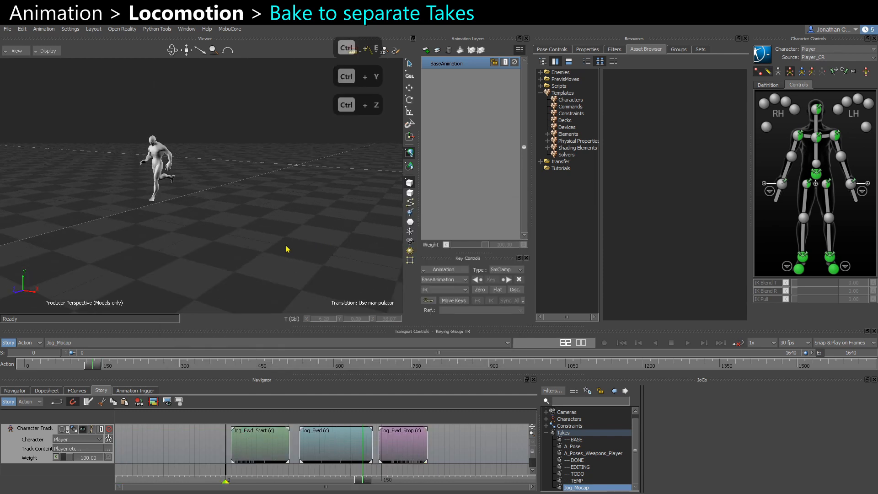
left_click_drag(286, 246, 235, 213, "ctrl+shift")
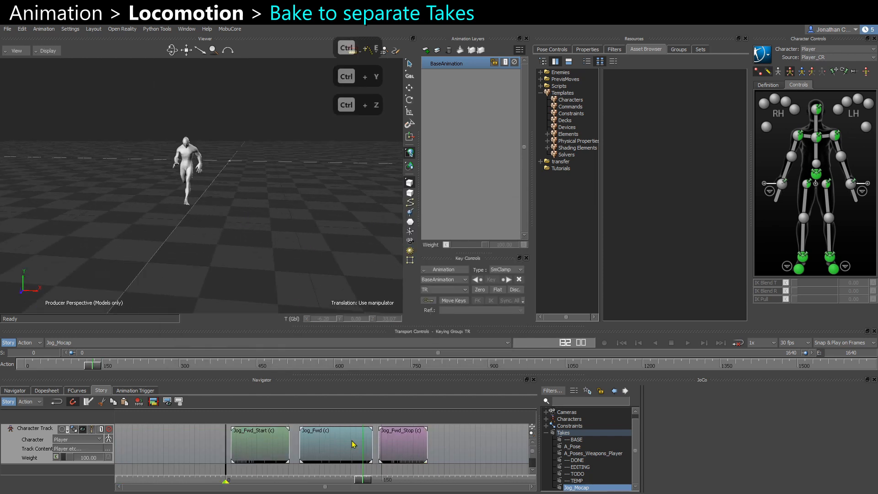
Select all three story clips and copy them to separate takes.
left_click_drag(459, 456, 268, 439)
left_click(230, 29)
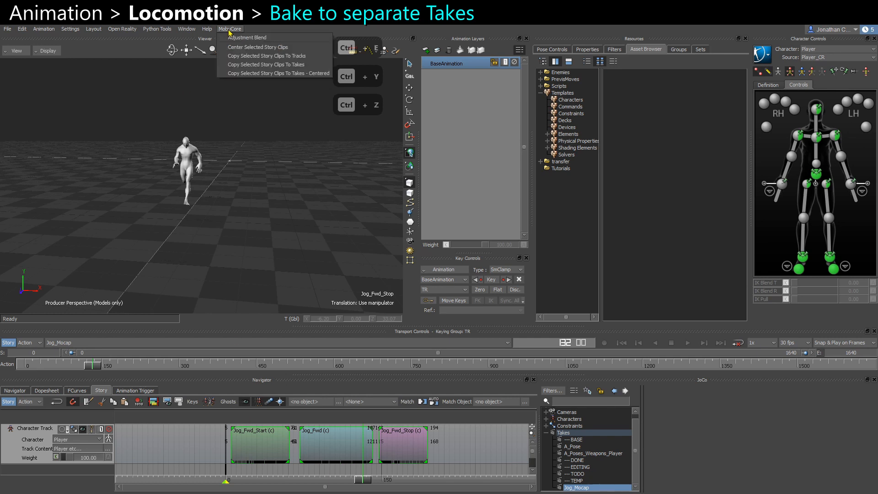
left_click(265, 68)
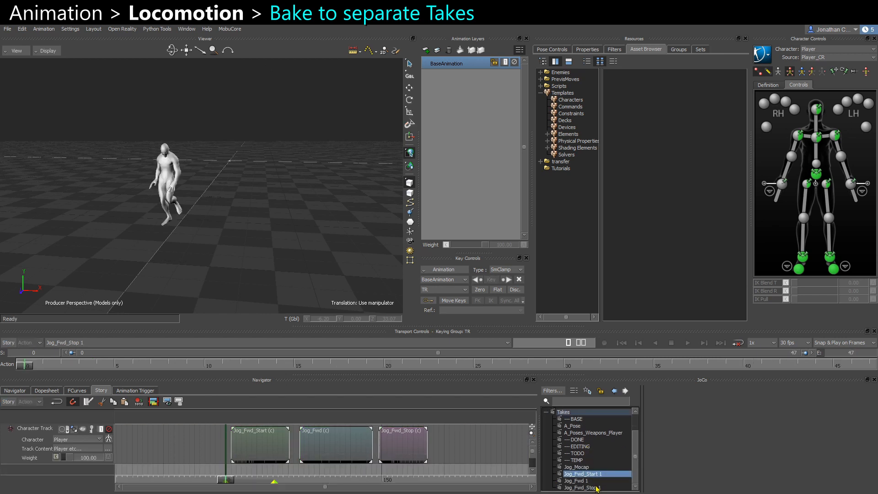
Rename the three new takes to Jog_Fwd_Start, Jog_Fwd and Jog_Fwd_Stop, removing the trailing 1.
left_click(596, 475)
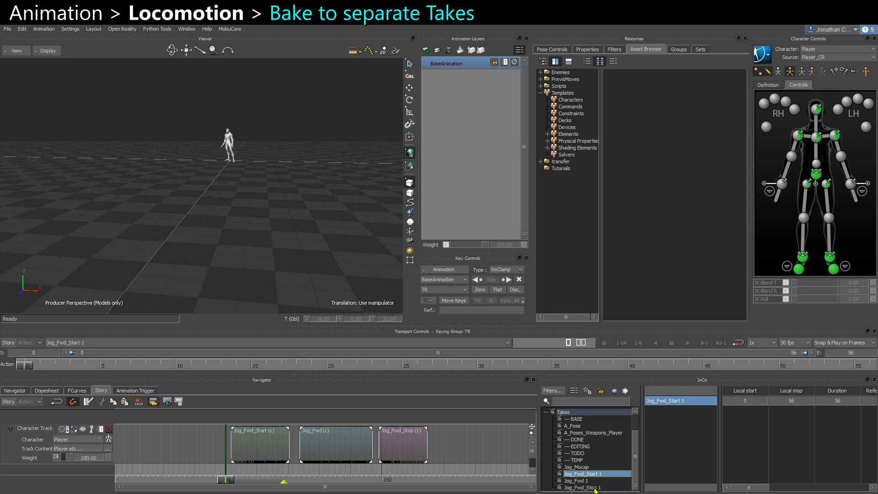
left_click(580, 487, "shift")
left_click(686, 402)
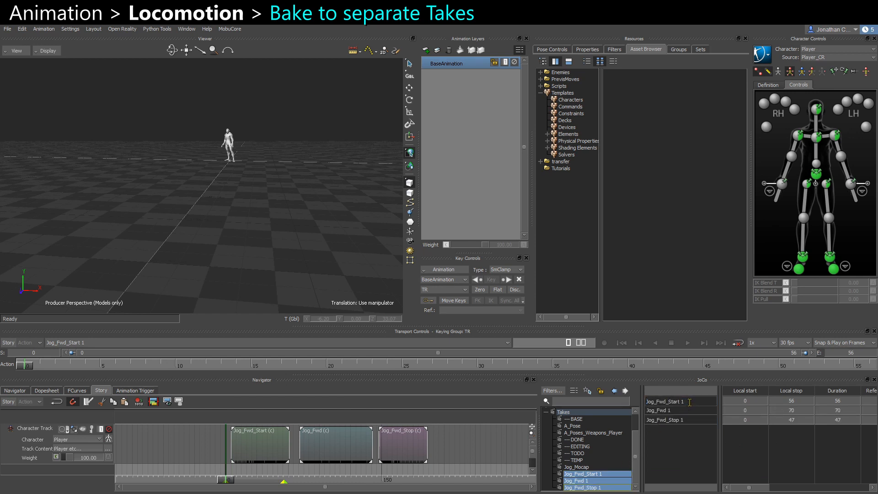
key("BackSpace")
key("BackSpace")
left_click(681, 413)
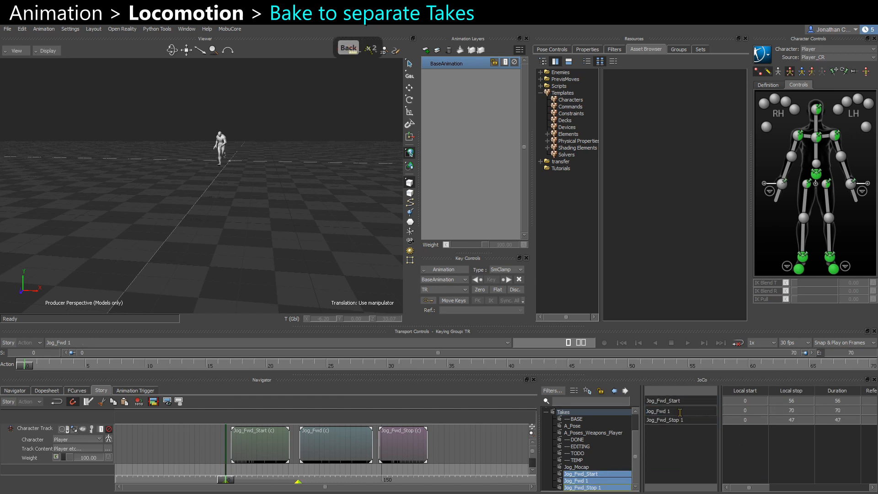
key("BackSpace")
key("BackSpace")
left_click(686, 420)
key("BackSpace")
key("BackSpace")
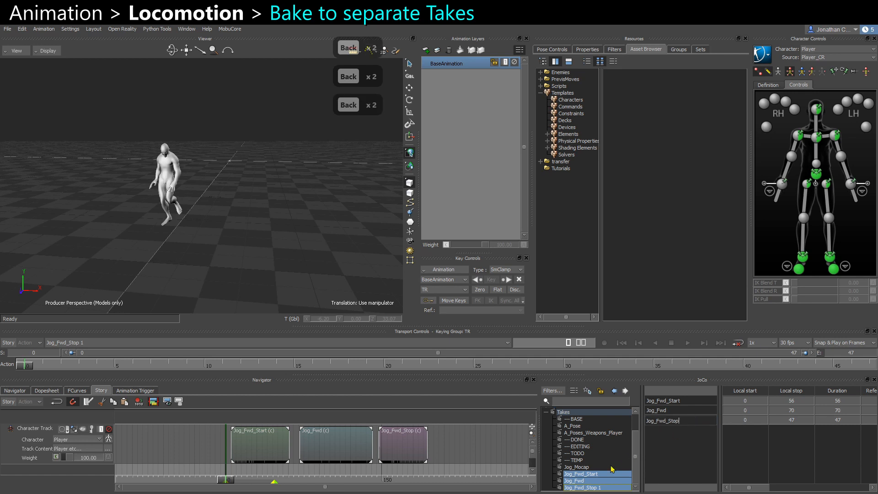
key("Return")
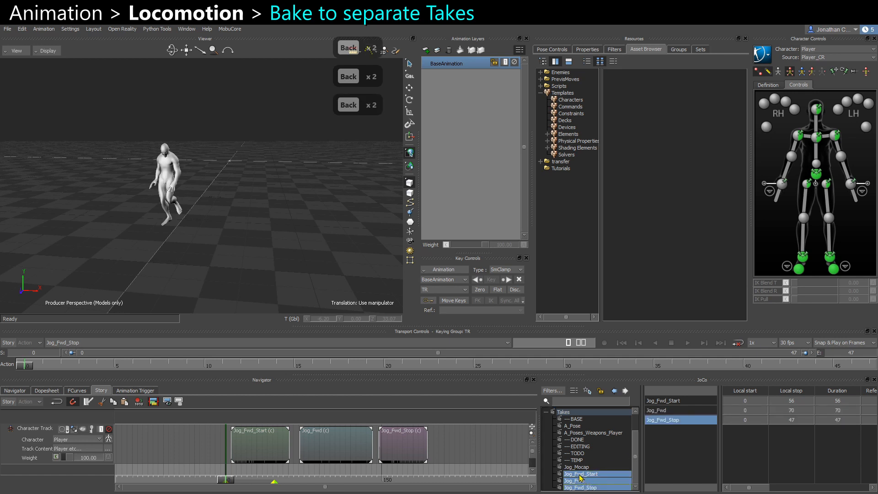
Move the three new takes up in the takes list, placing them after the EDITING folder.
left_click_drag(580, 477, 585, 452)
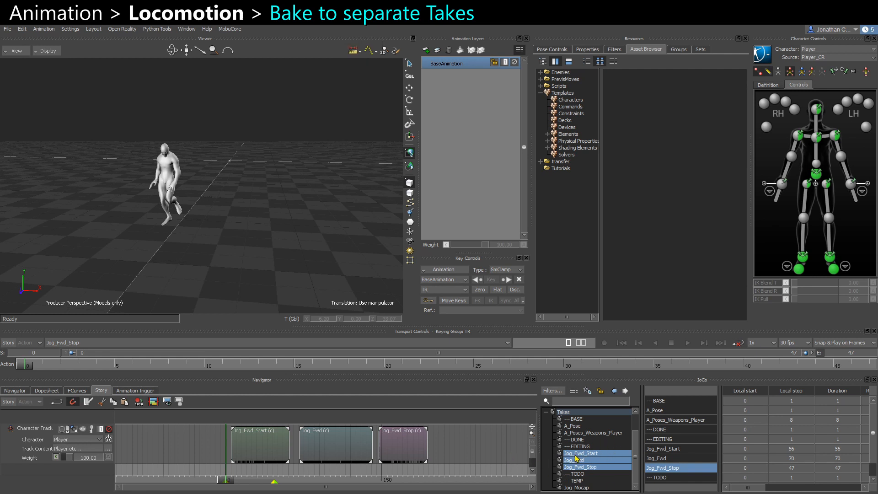
right_click(577, 458)
left_click(596, 389)
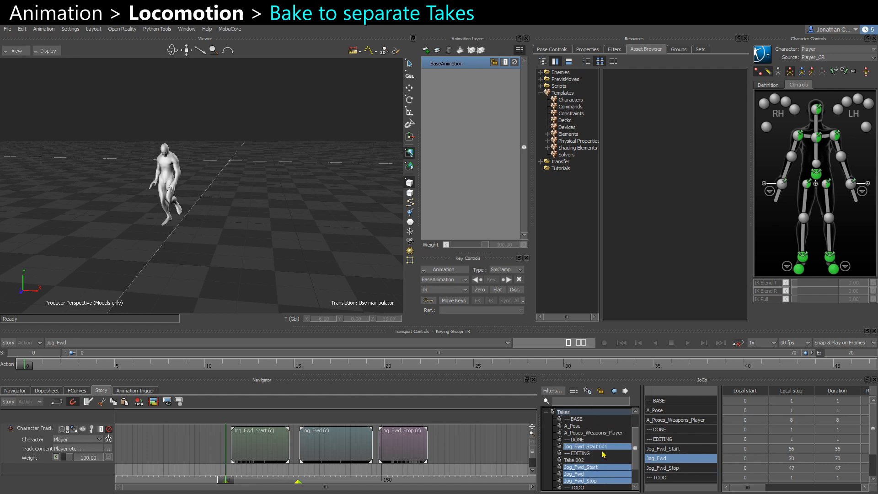
Switch between the new takes to review them, then return to the Jog_Mocap take.
left_click(602, 474)
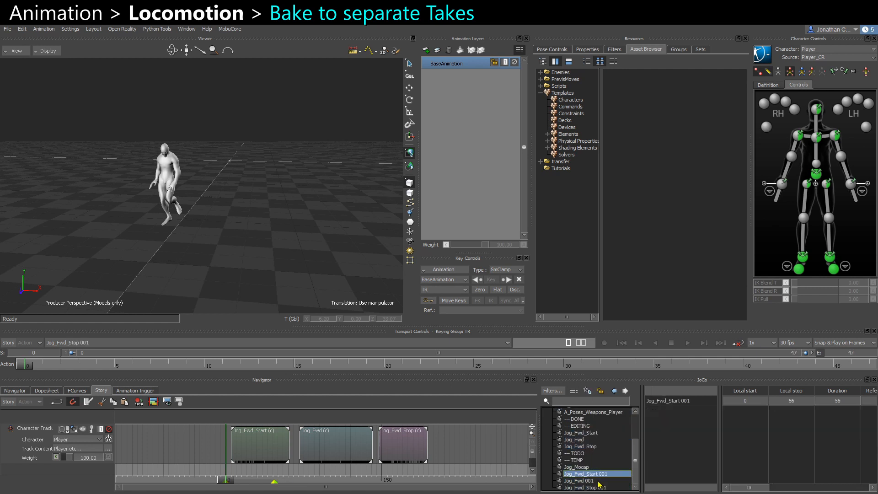
left_click(598, 486)
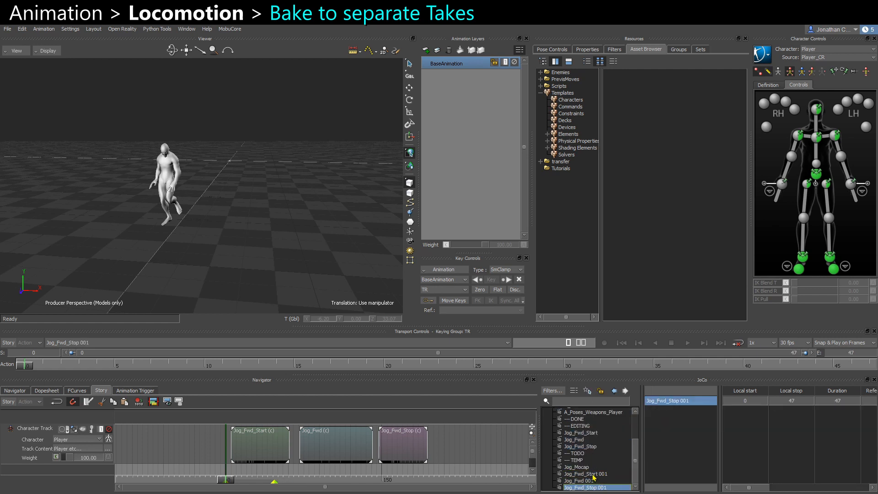
left_click(593, 475, "shift")
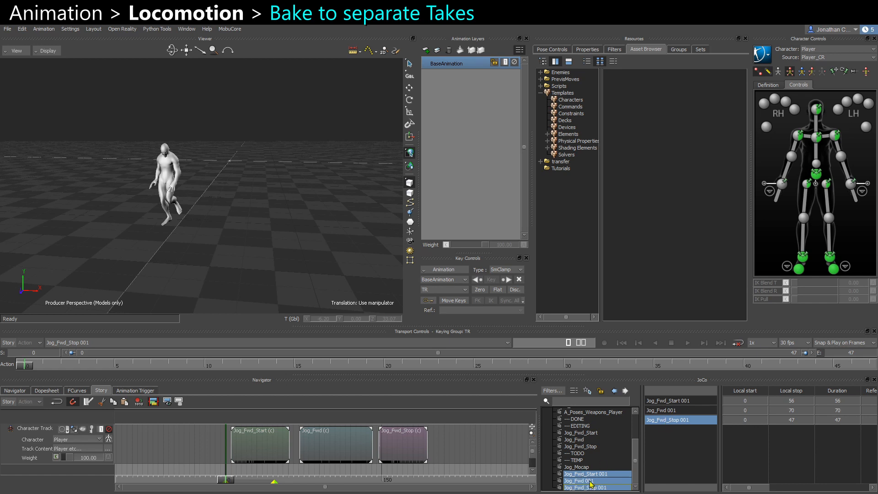
left_click(580, 446)
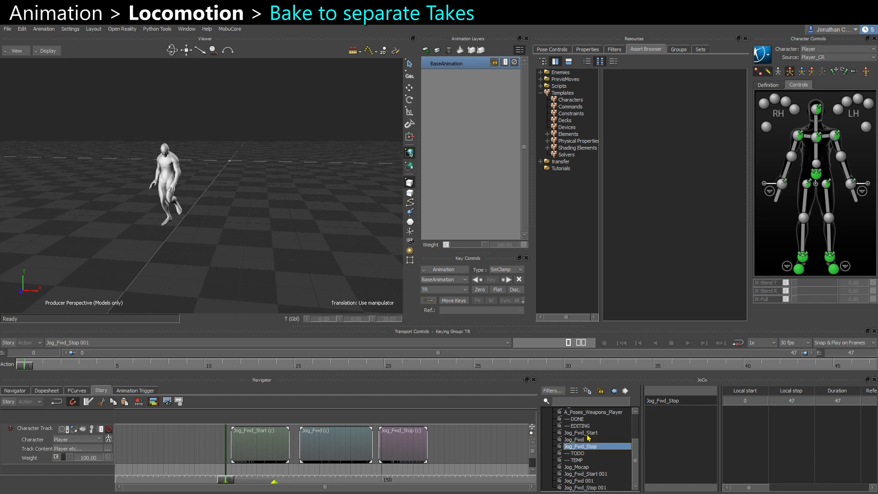
left_click(598, 433, "shift")
left_click(577, 468)
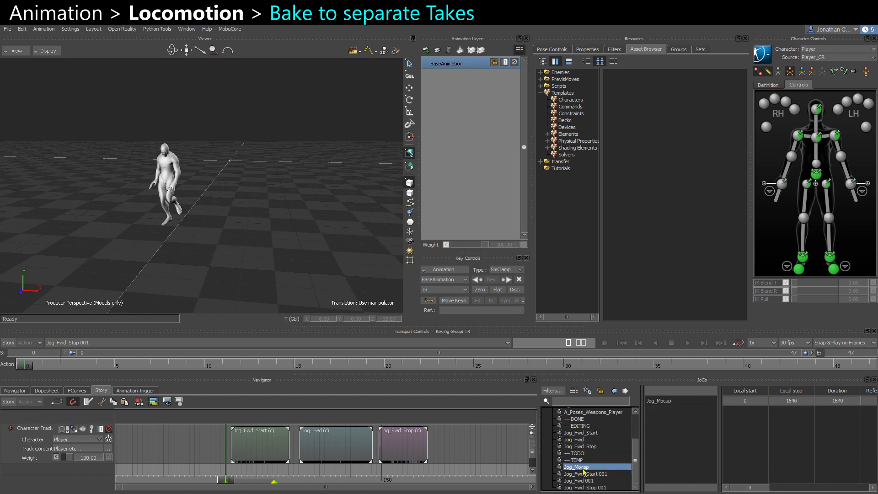
double_click(584, 468)
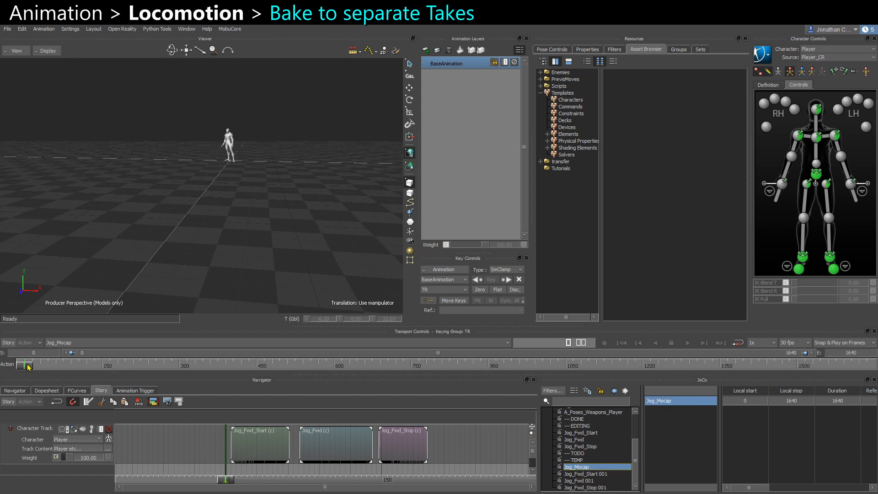
Scrub through the Jog_Mocap take and switch to the Jog_Fwd_Start 001 take.
left_click_drag(28, 366, 370, 367)
right_click(589, 470)
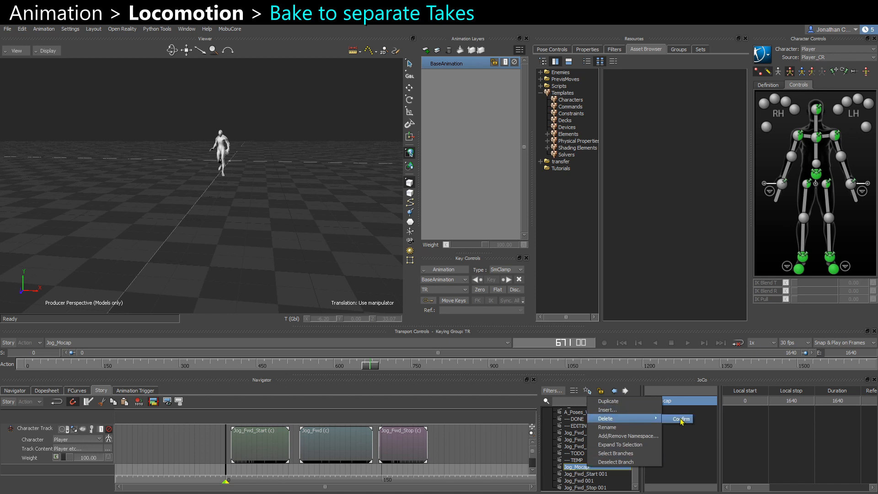
left_click(608, 411)
left_click(416, 285)
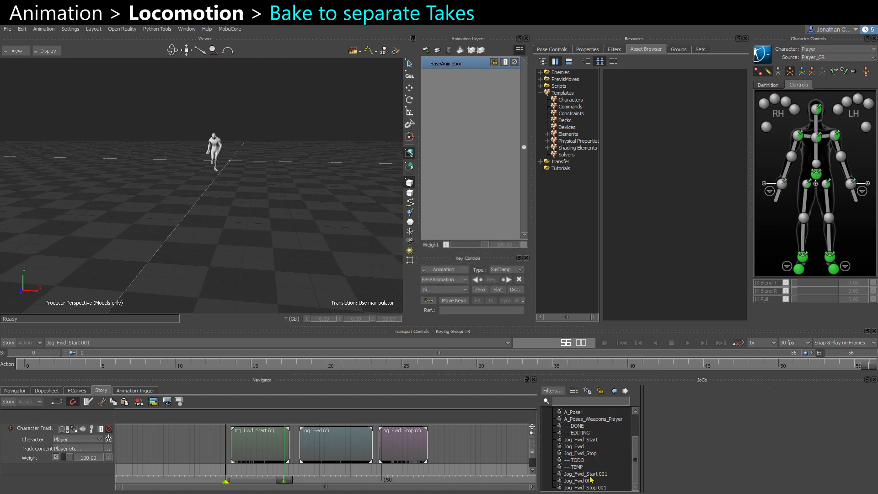
Select the three 001 takes and delete the clips from the story track.
left_click(597, 488, "shift")
left_click_drag(462, 447, 272, 450)
key("Delete")
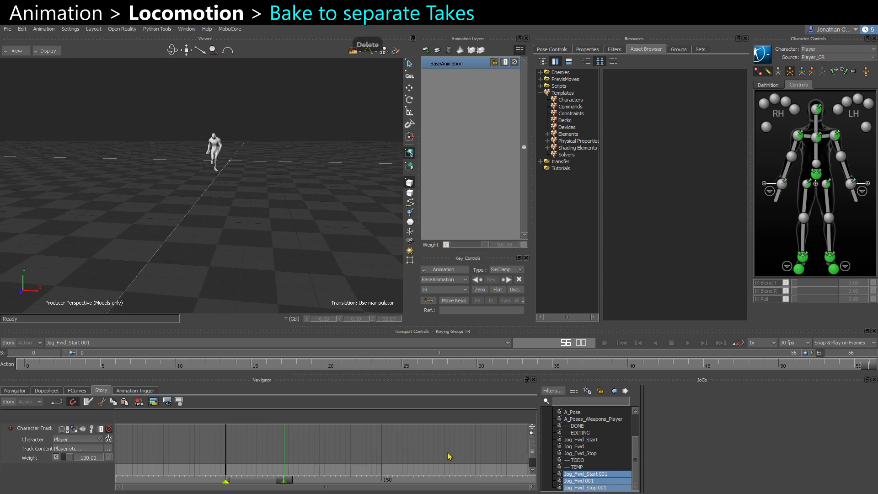
Switch between the Jog_Fwd_Start, Jog_Fwd and Jog_Fwd_Stop takes to check them.
left_click(589, 440)
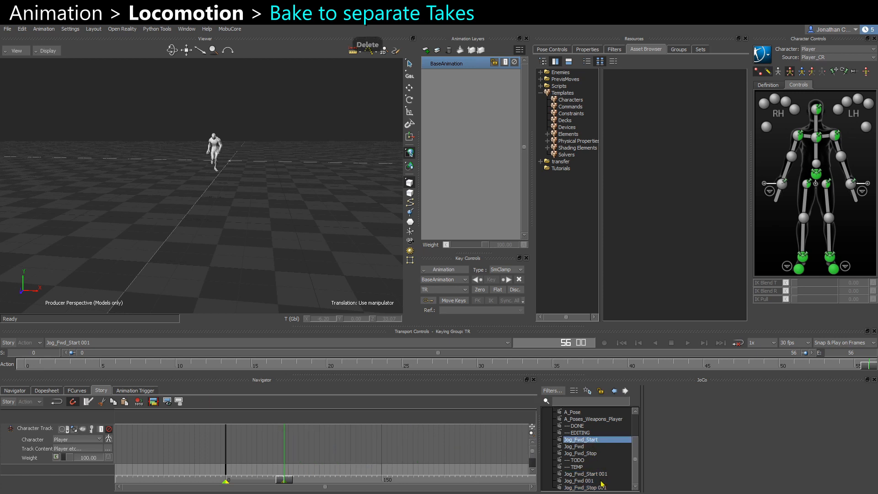
double_click(586, 442)
double_click(580, 447)
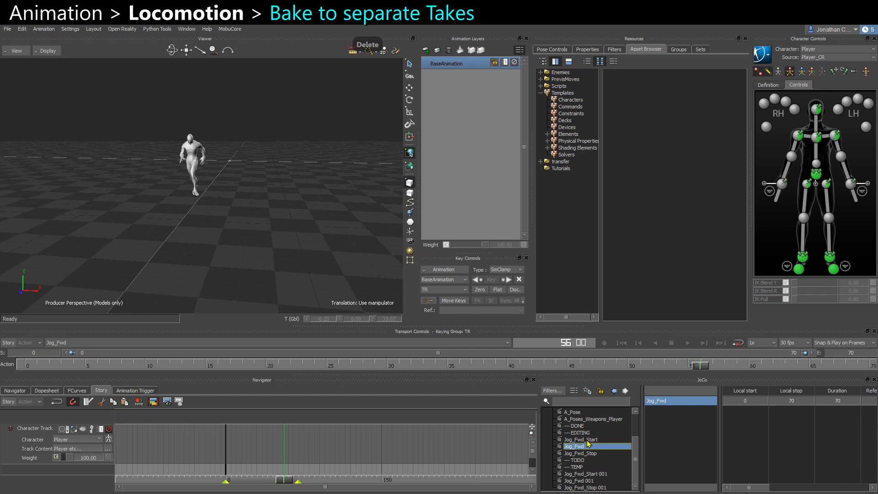
double_click(594, 453)
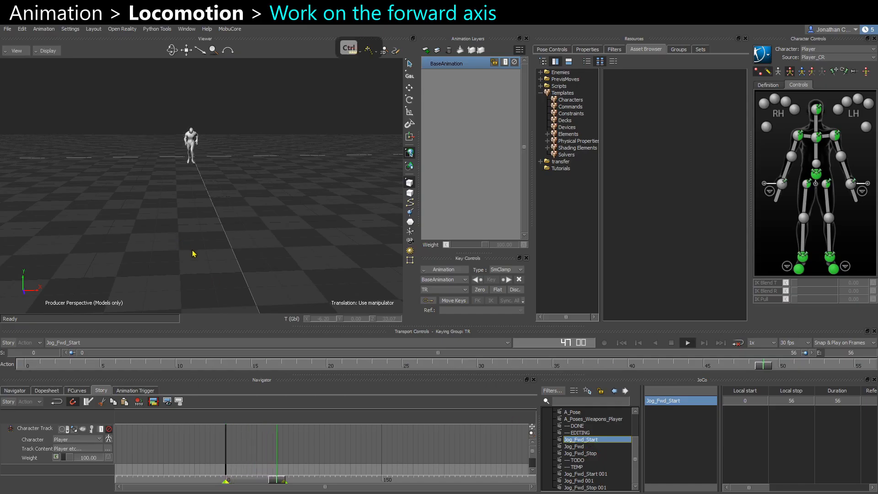
Play each of the three new takes from the start, orbiting the view to review the jog direction.
left_click(580, 447)
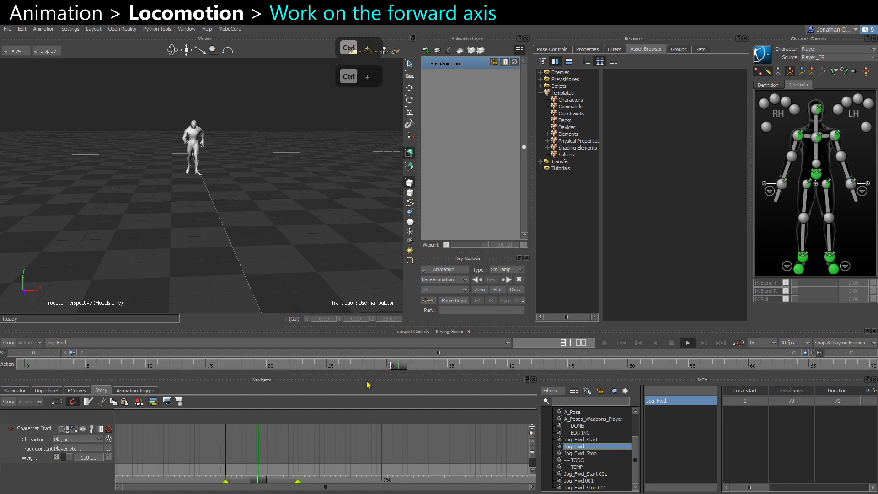
left_click(580, 453)
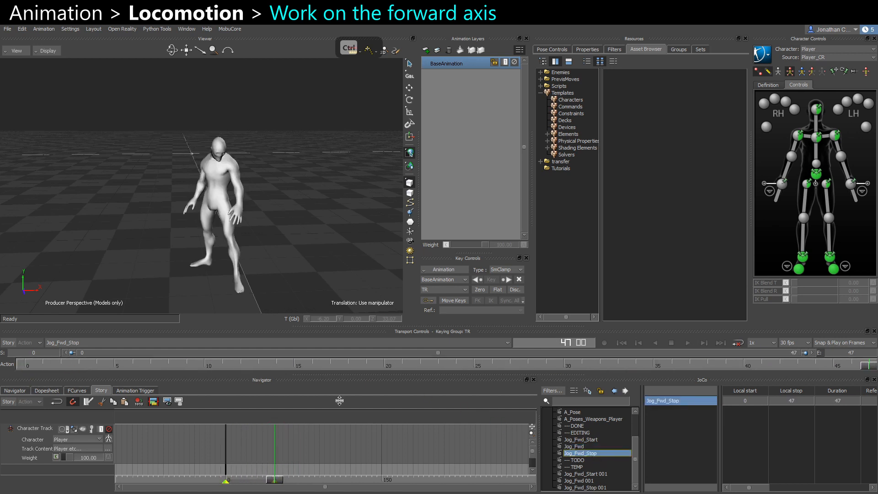
left_click(26, 365)
key("ctrl+space")
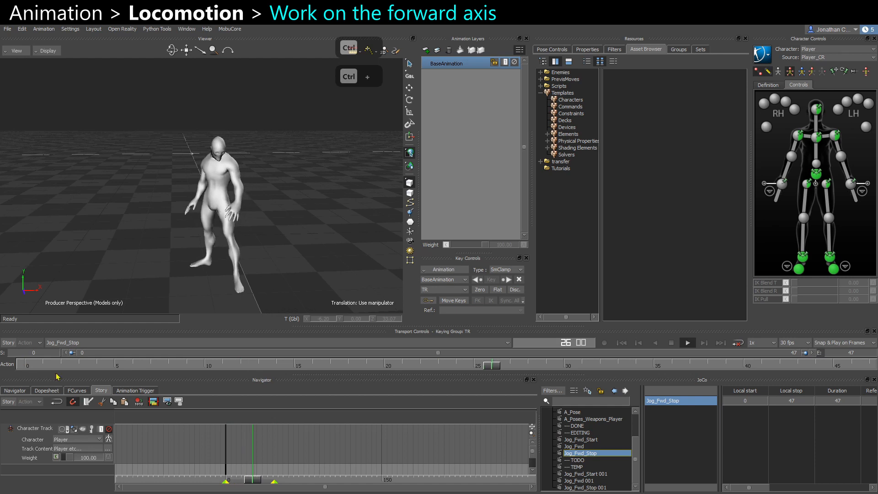
left_click(588, 440)
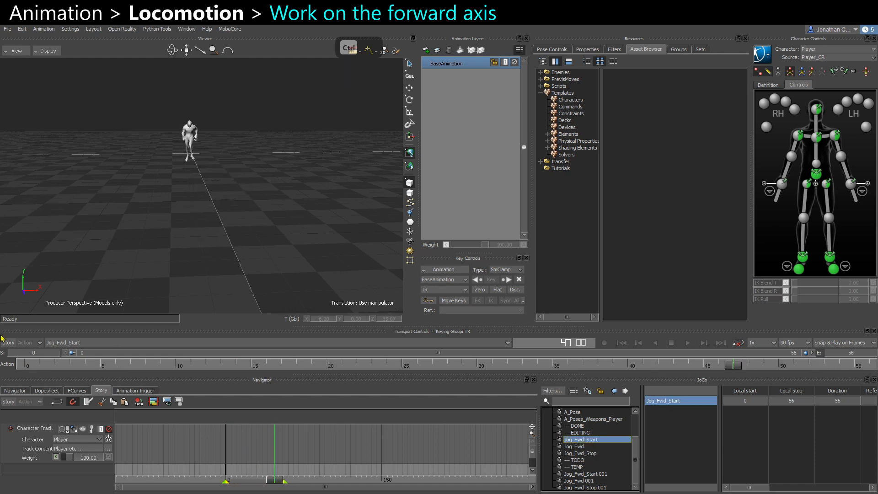
left_click(25, 365)
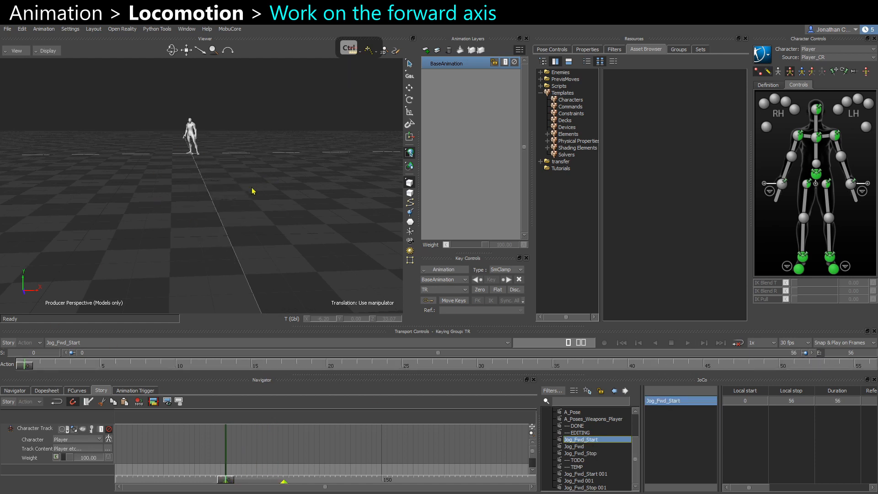
left_click_drag(251, 188, 242, 242, "ctrl")
key("ctrl+space")
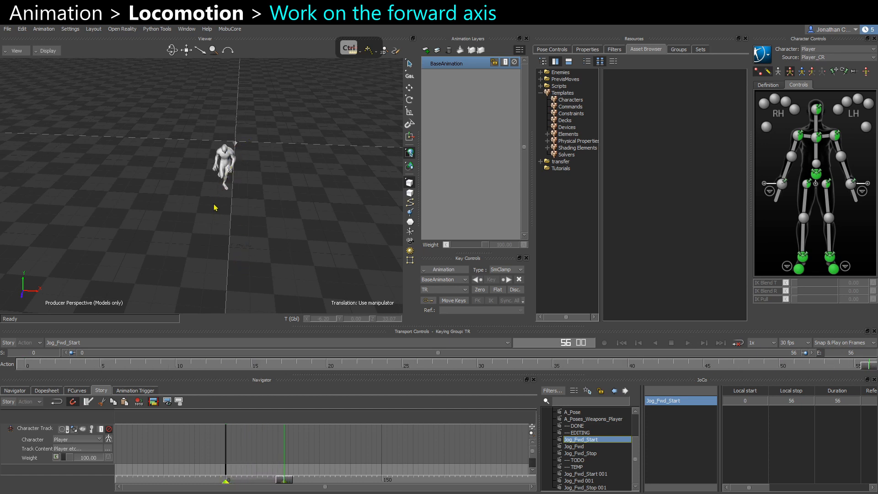
left_click(575, 446)
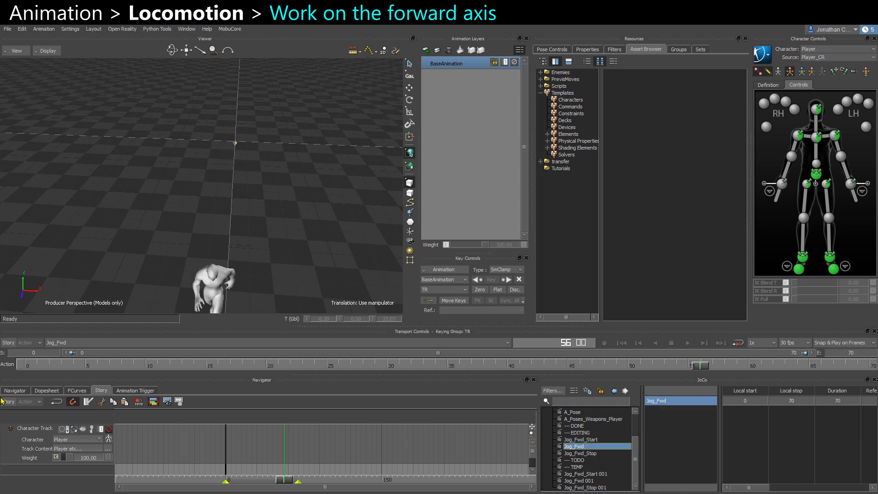
left_click(26, 365)
left_click_drag(178, 284, 204, 221, "ctrl+shift")
key("ctrl+space")
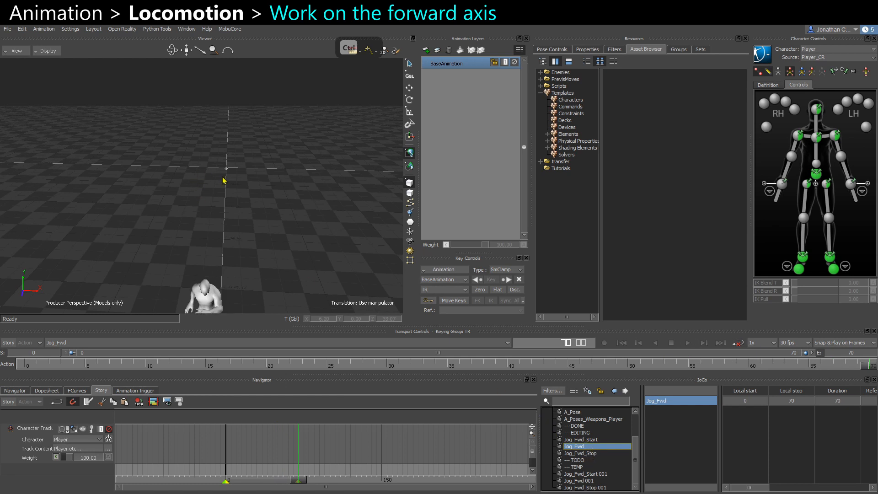
left_click(584, 440)
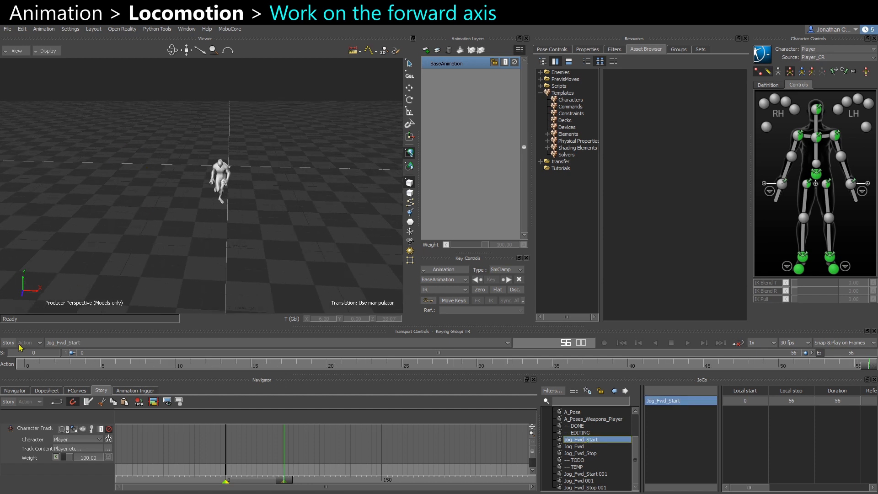
left_click(26, 364)
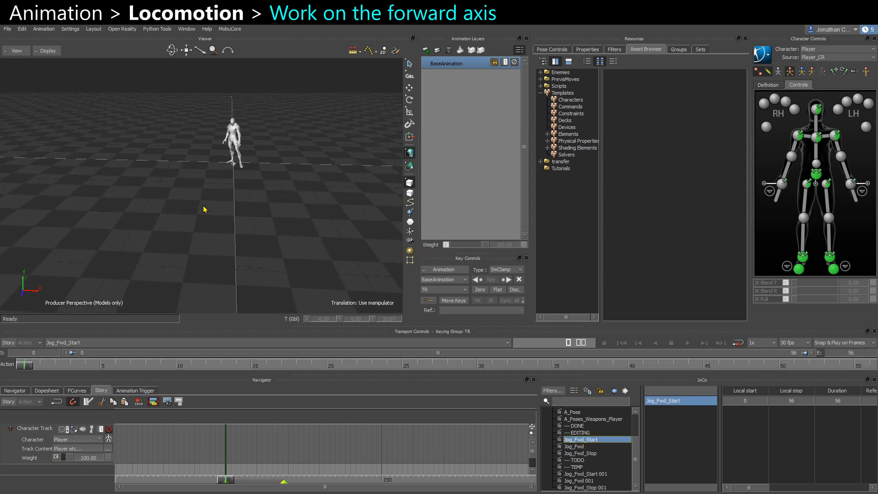
right_click(251, 453)
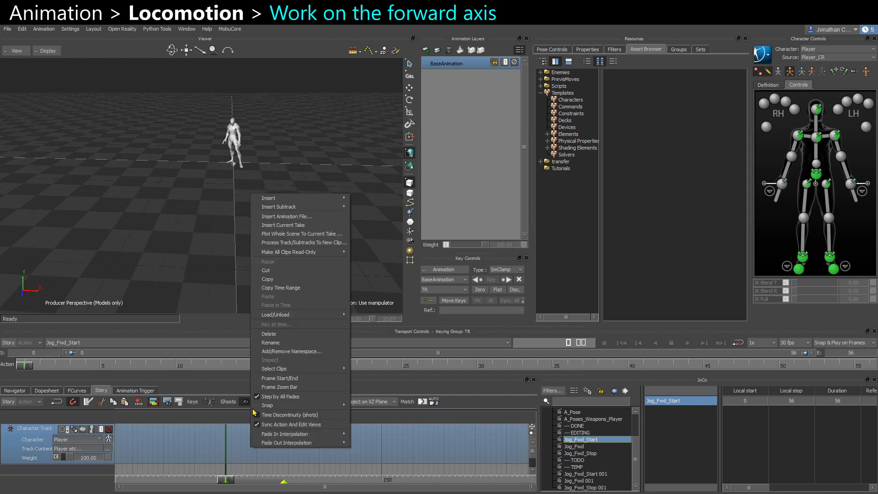
left_click(280, 226)
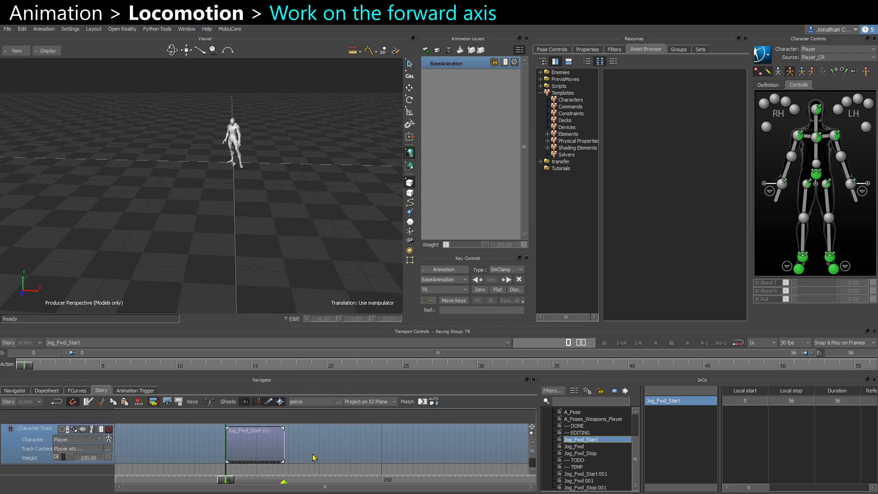
left_click(270, 445)
left_click(14, 402)
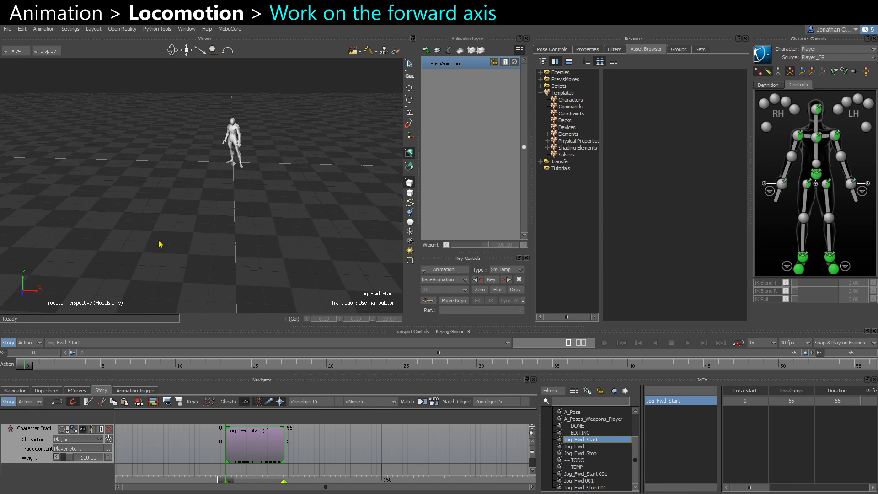
left_click_drag(275, 366, 21, 372)
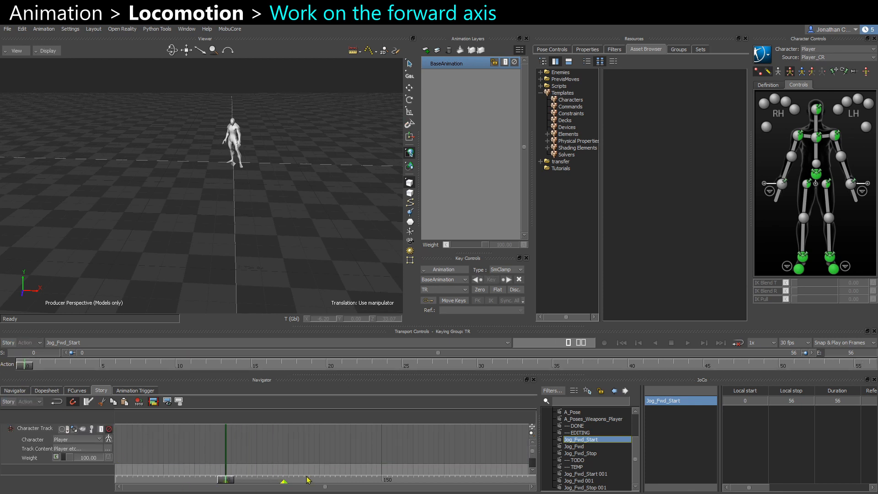
left_click(244, 449)
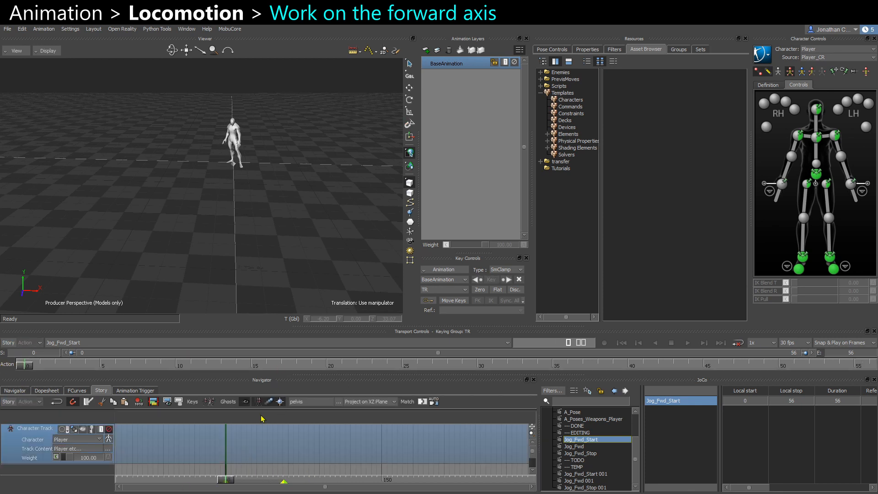
Insert the current Jog_Fwd_Start take as a clip on the character track and enable story mode.
right_click(253, 460)
left_click(274, 226)
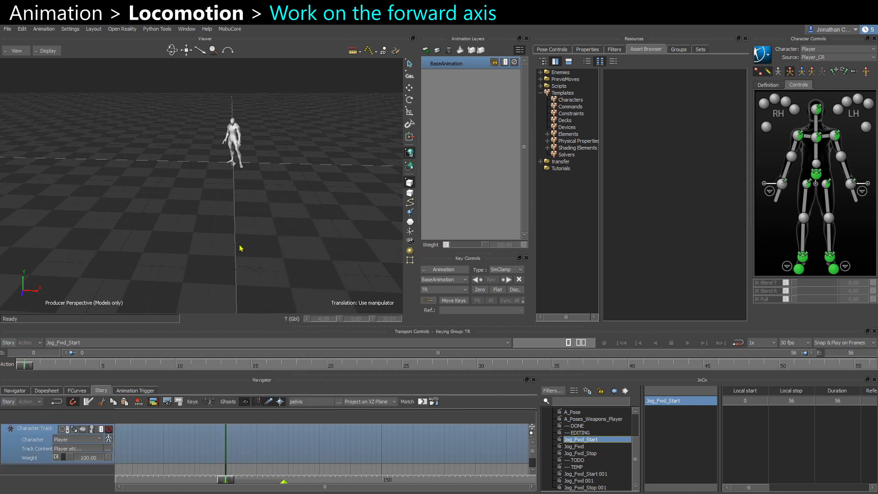
left_click(9, 343)
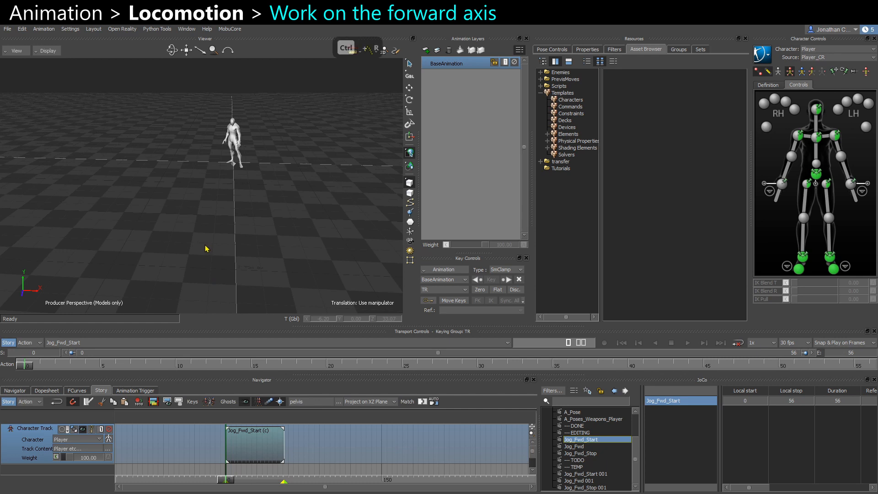
key("ctrl+r")
left_click(264, 451)
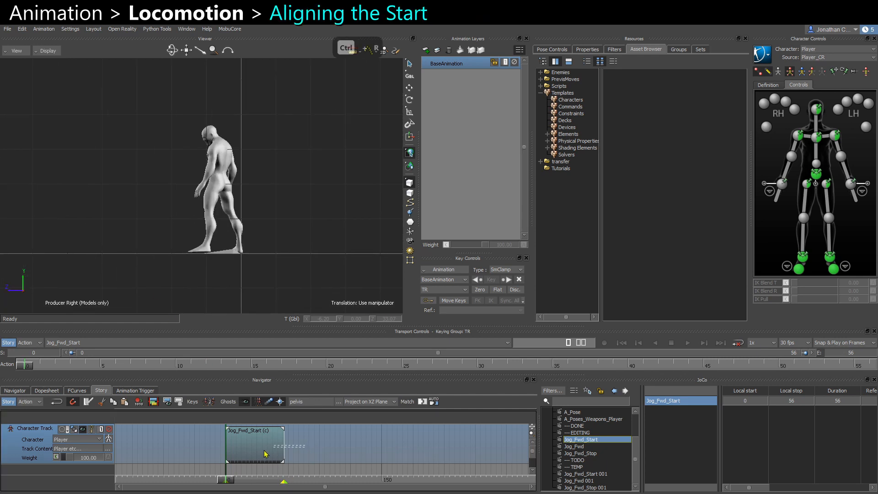
Translate the start clip along the forward axis in the side view so the character begins at the origin.
left_click(83, 432)
left_click(81, 432)
left_click(81, 432)
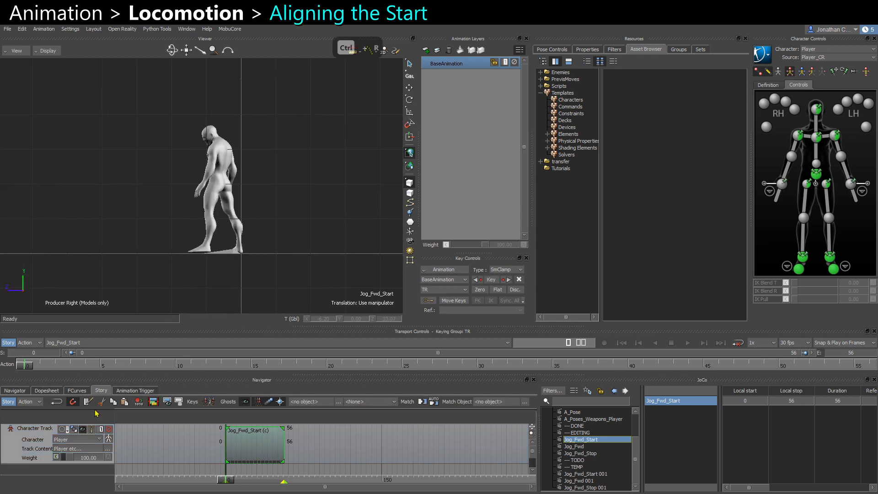
scroll(203, 275, "up", 1)
key("w")
middle_click_drag(121, 282, 137, 282, "alt")
scroll(195, 270, "up", 1)
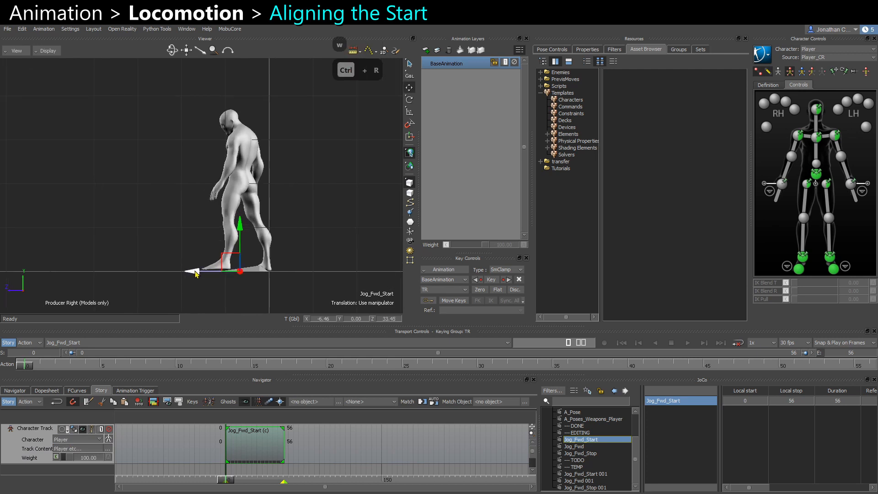
left_click_drag(196, 273, 243, 275)
Shift the start clip sideways in the front view to centre the character on the origin, about X -1.22.
key("ctrl+f")
scroll(286, 220, "down", 2)
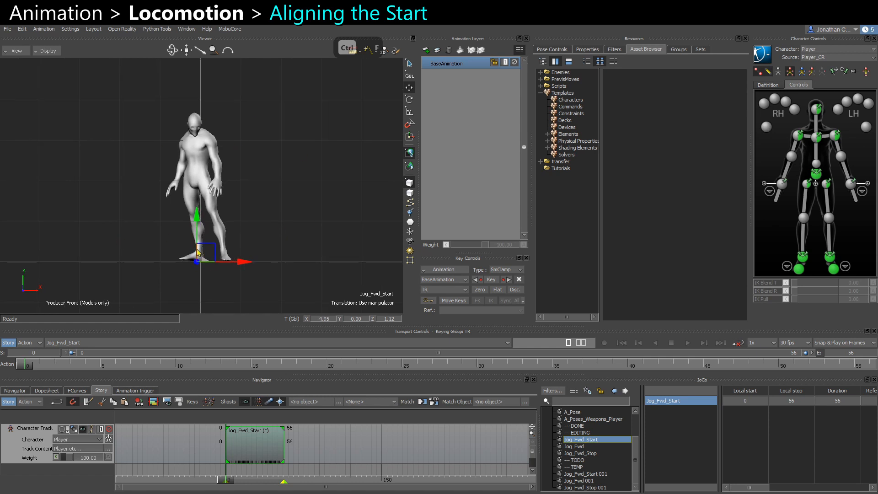
key("ctrl+r")
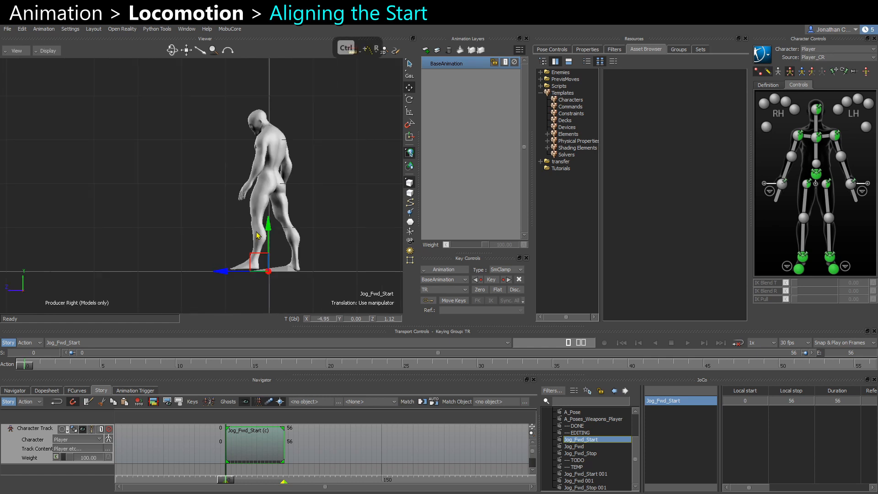
scroll(69, 197, "down", 3)
mouse_move(23, 370)
left_mouse_down()
mouse_move(816, 375)
mouse_move(459, 355)
mouse_move(24, 365)
left_mouse_up()
key("ctrl+f")
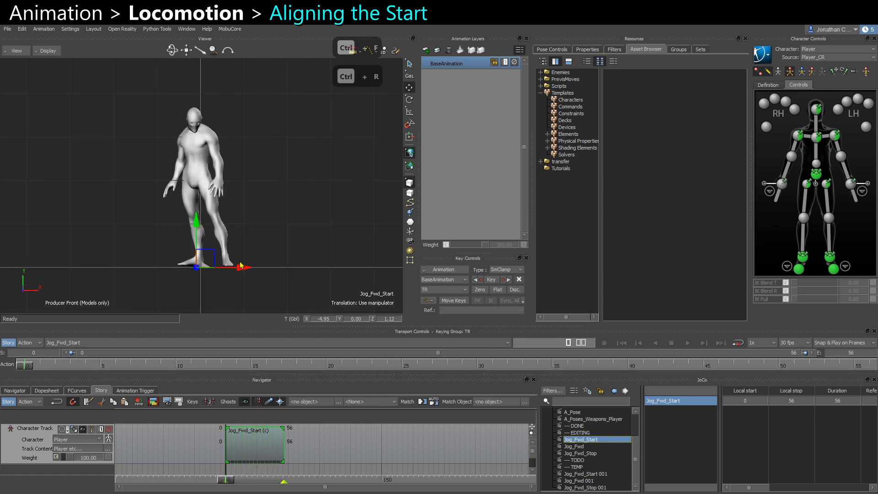
left_click_drag(241, 266, 244, 271)
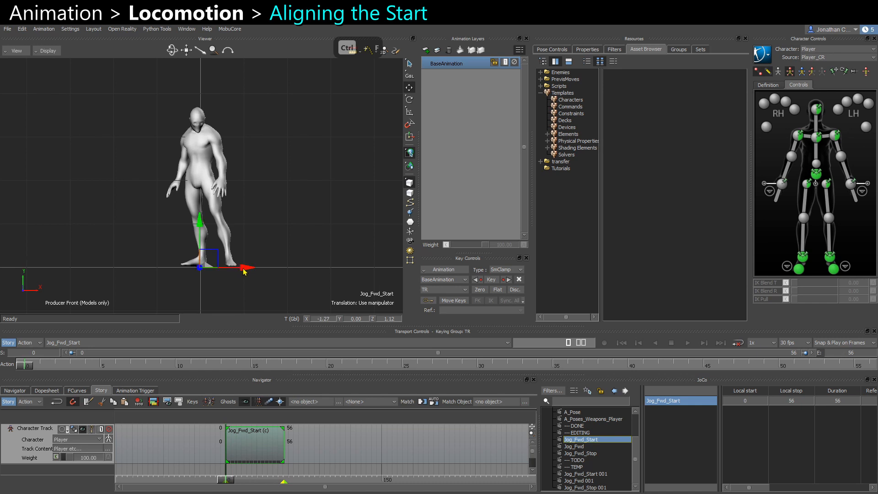
Play the start clip, switch to the rotate tool and zoom the view to inspect the starting pose.
key("space")
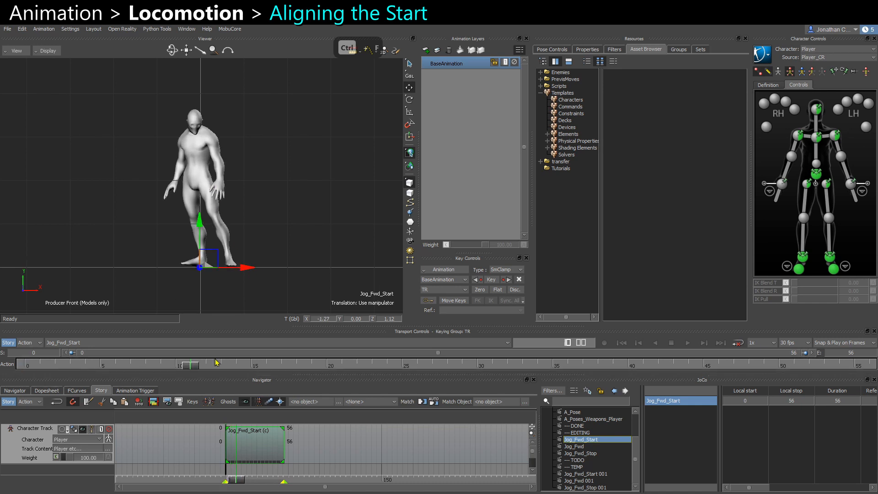
key("e")
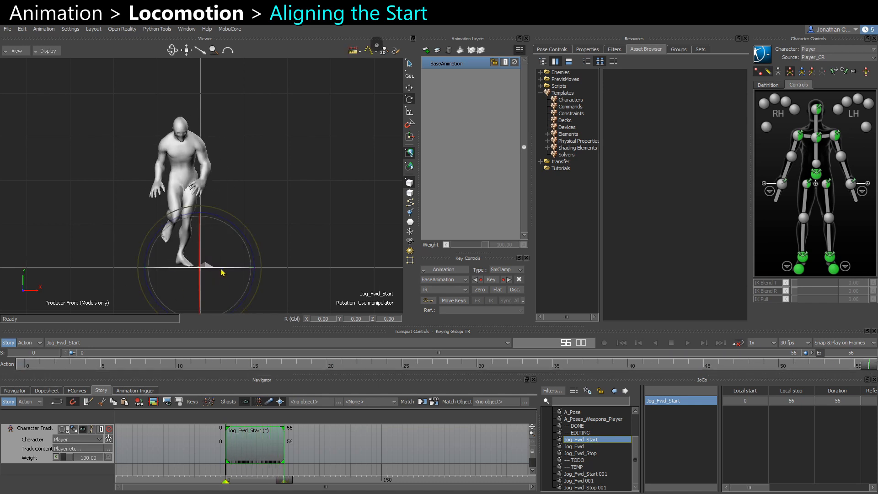
right_click_drag(179, 159, 188, 184, "alt")
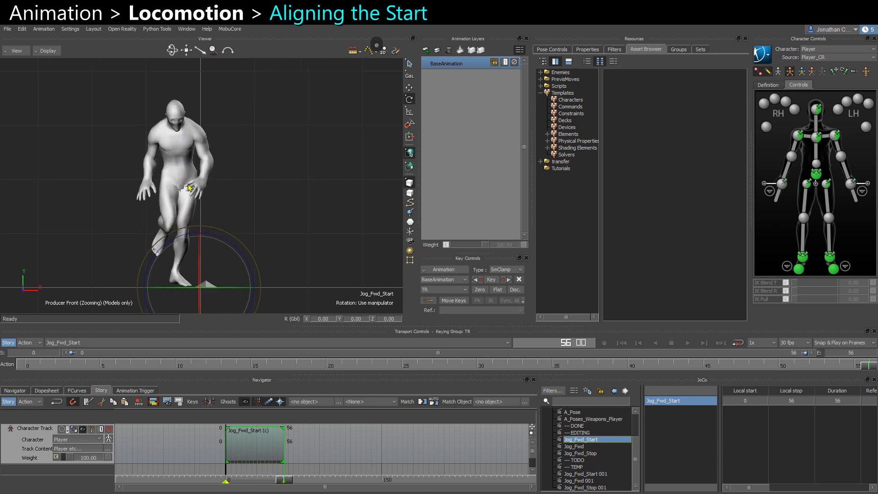
left_click_drag(241, 291, 243, 290)
left_click_drag(21, 369, 2, 381)
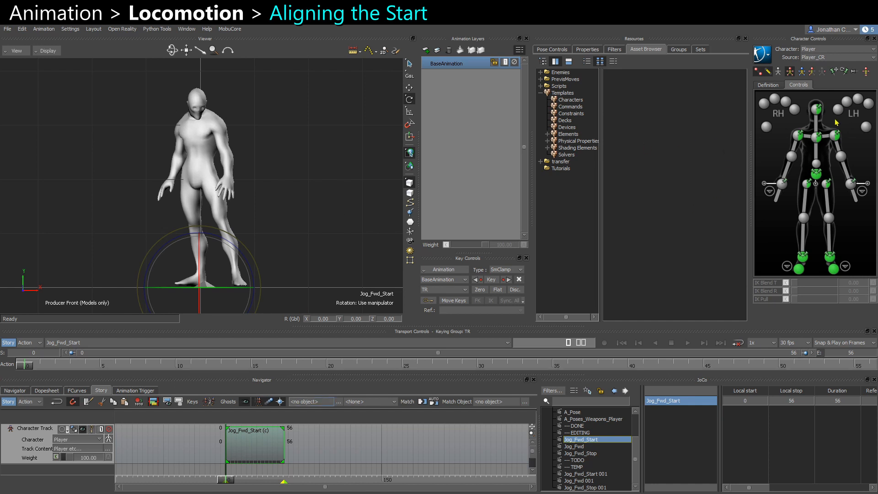
Select the chest effector and choose Plot Selected (All Properties) from the key animation options.
left_click(816, 138)
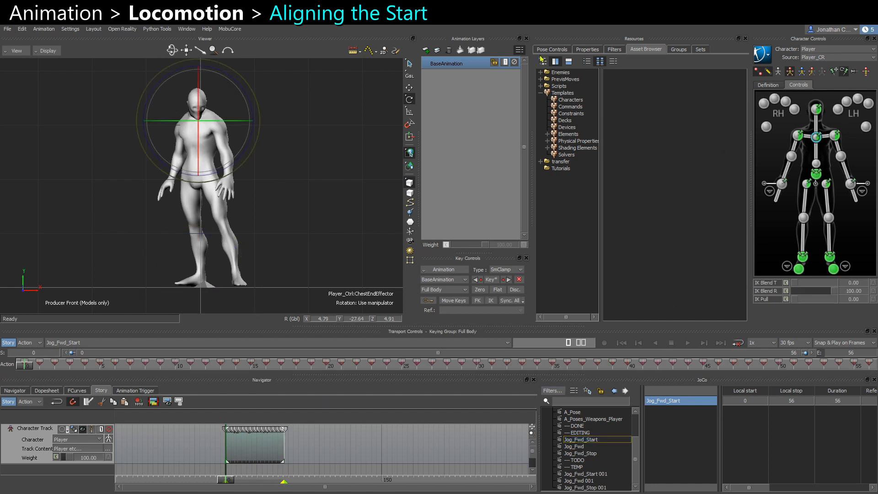
left_click(442, 269)
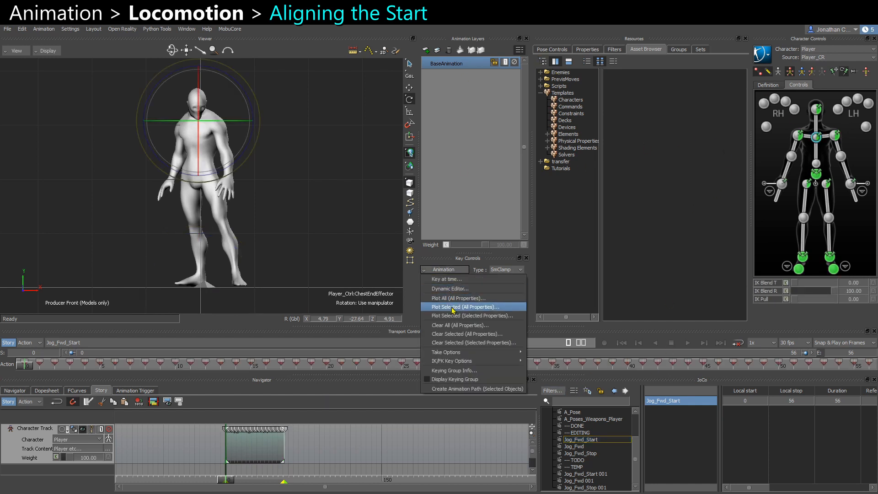
left_click(453, 307)
left_click(448, 358)
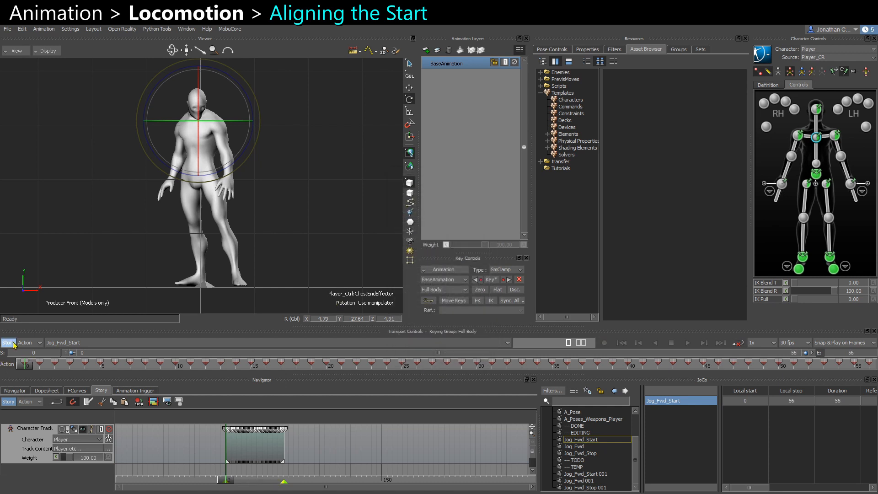
Remove the start clip from the character track and insert the Jog_Fwd take as a new clip.
key("Delete")
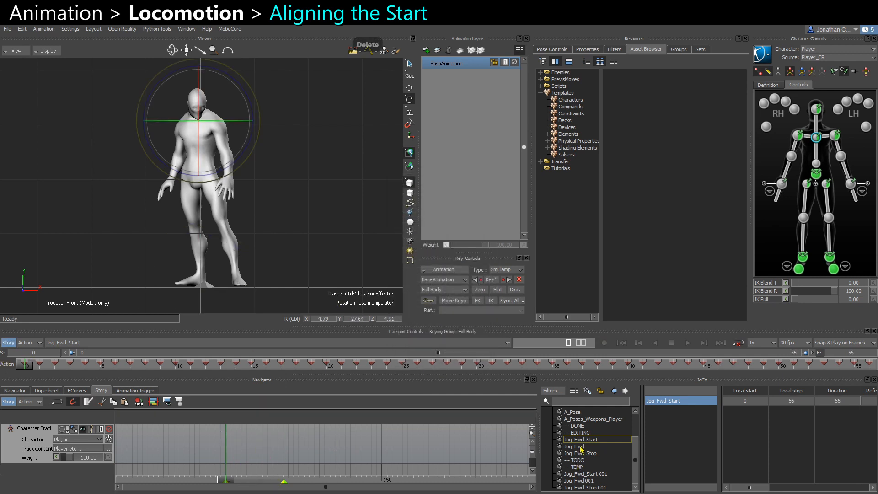
left_click(566, 445)
right_click(250, 444)
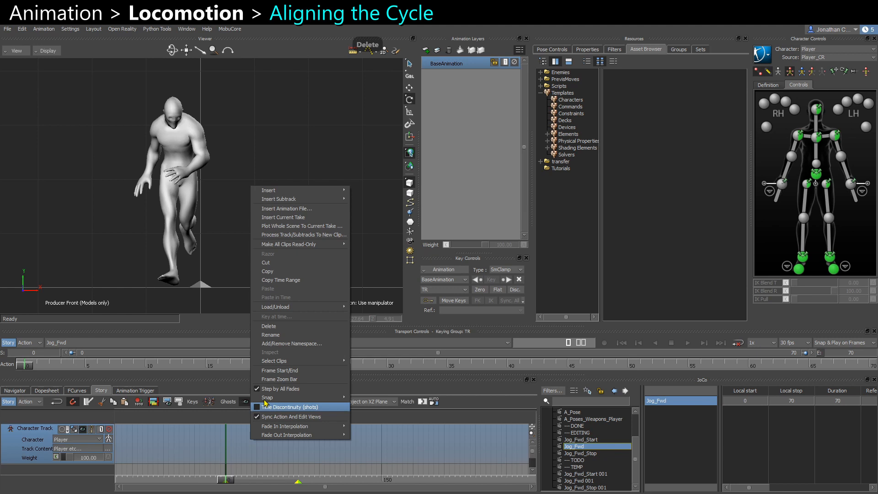
left_click(275, 216)
left_click(266, 444)
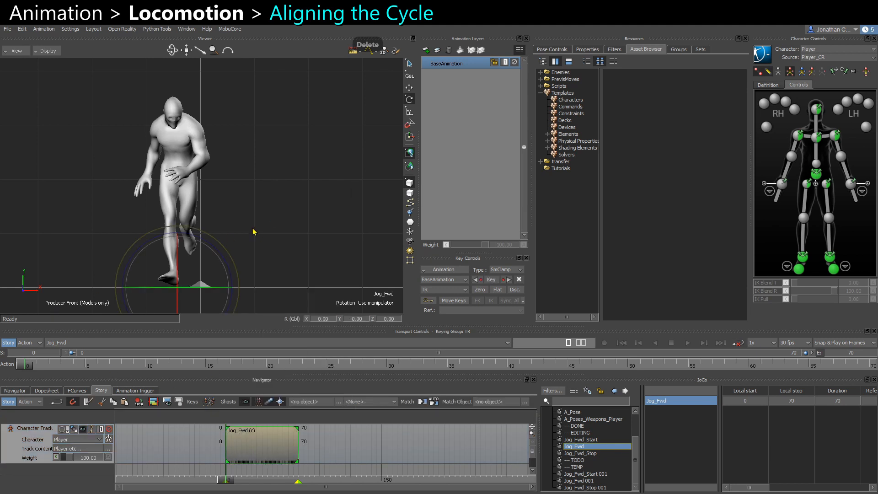
Translate the cycle clip along the forward axis in the side view so the character starts at the origin.
key("ctrl+r")
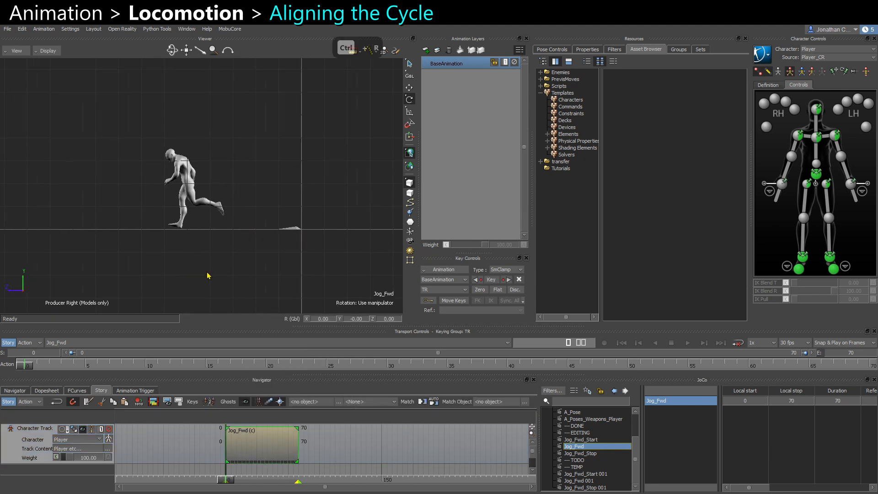
key("w")
middle_click_drag(260, 287, 242, 285, "alt")
right_click_drag(207, 246, 40, 298, "alt")
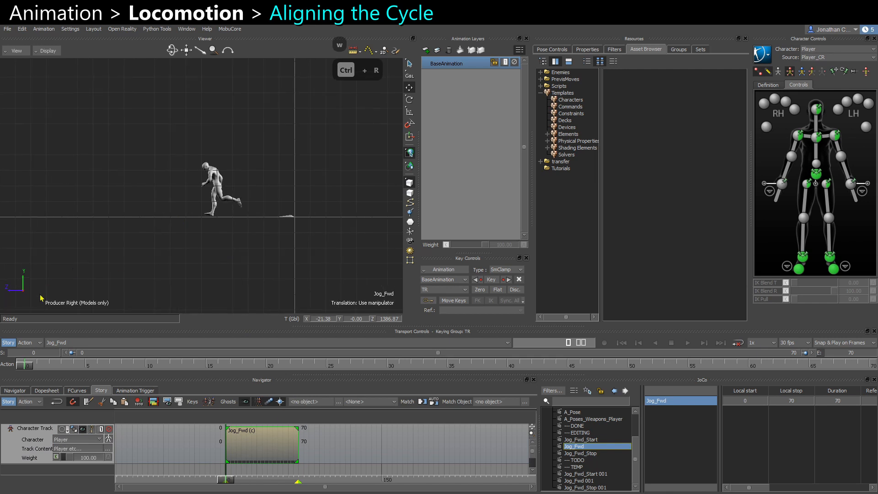
middle_click_drag(67, 245, 205, 244, "alt")
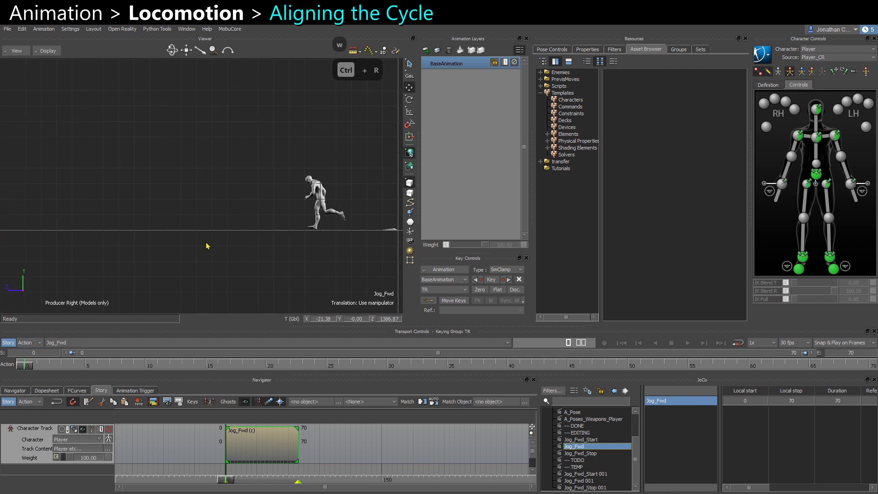
right_click_drag(206, 244, 104, 300, "alt")
middle_click_drag(96, 257, 133, 260, "alt")
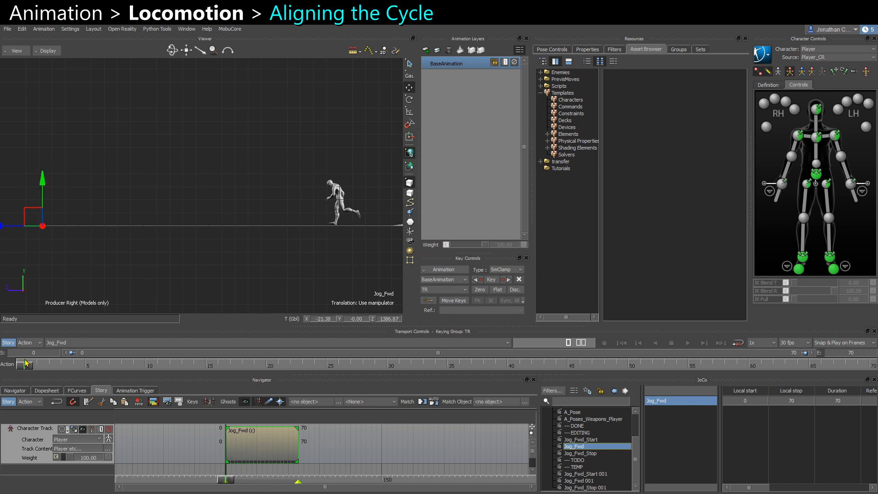
left_click(9, 342)
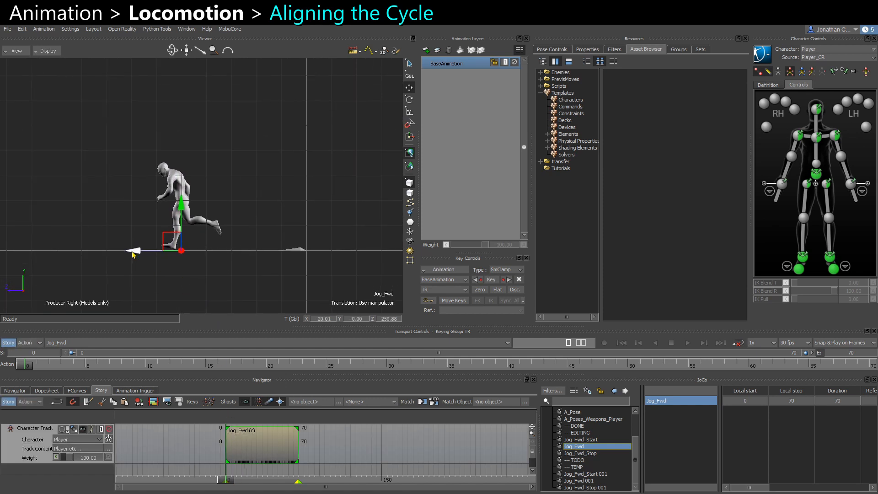
left_click_drag(133, 254, 259, 251)
Shift the cycle clip sideways in the front view to centre the character, about X -1.41.
key("ctrl+f")
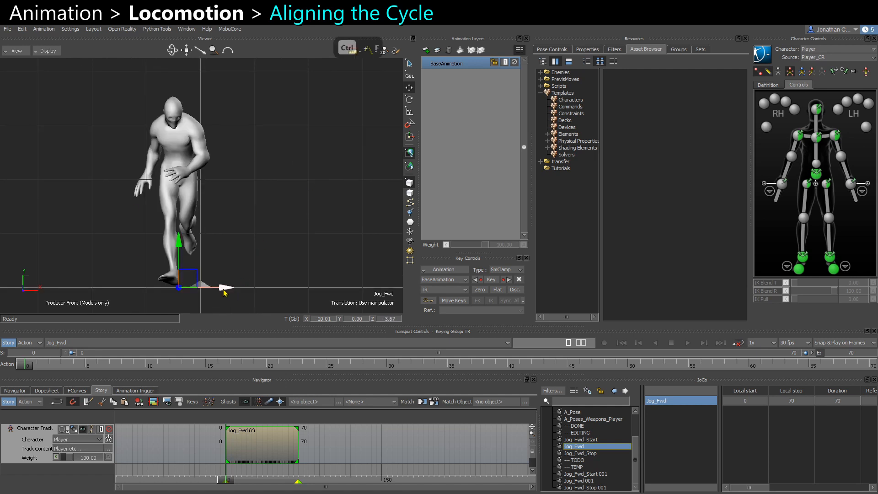
left_click_drag(225, 291, 245, 294)
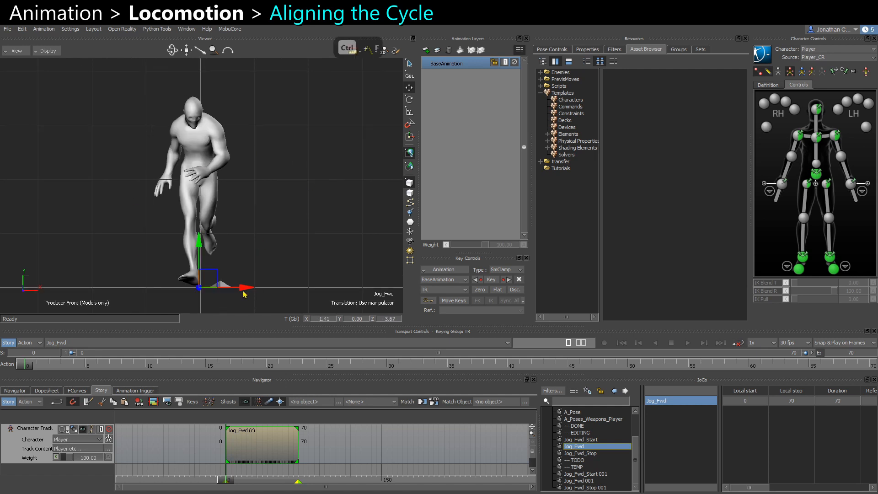
Scrub the cycle clip and zoom the front view with the rotate tool active to inspect the character's heading.
left_click_drag(27, 367, 872, 365)
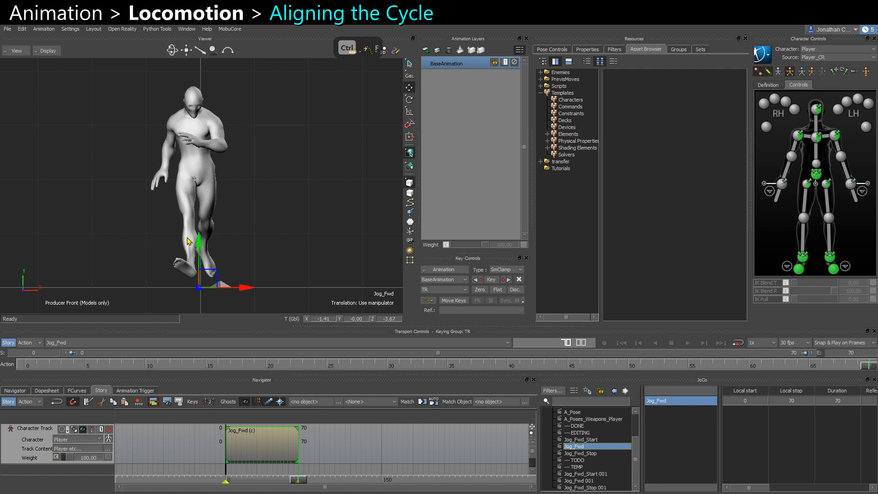
scroll(192, 244, "down", 1)
key("r")
left_click_drag(237, 281, 238, 281)
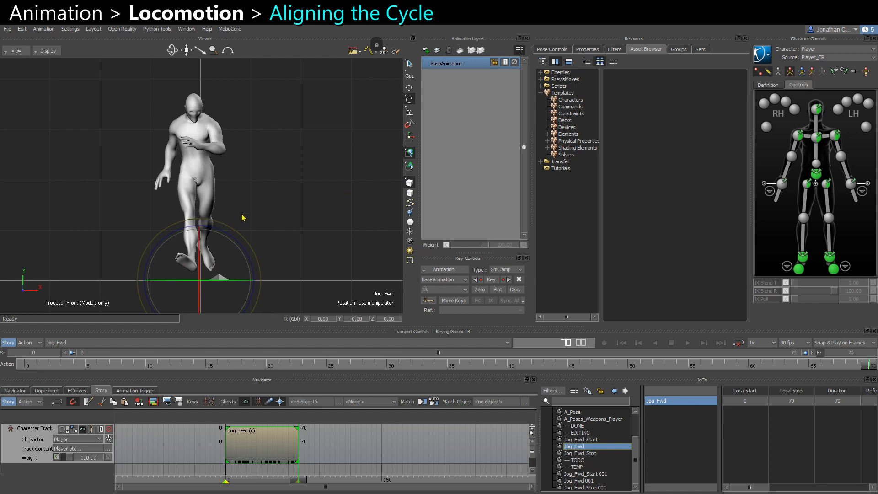
right_click_drag(243, 218, 251, 226, "alt")
key("plus")
key("plus")
key("plus")
key("plus")
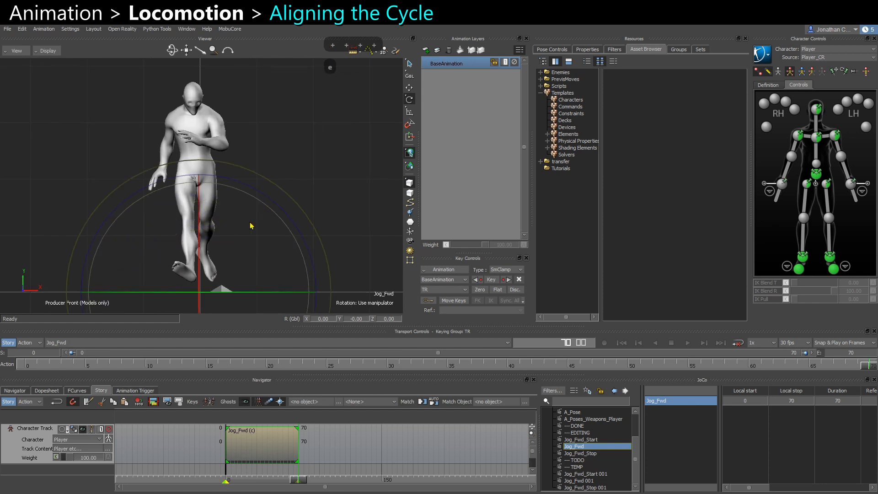
right_click_drag(242, 257, 233, 247, "alt")
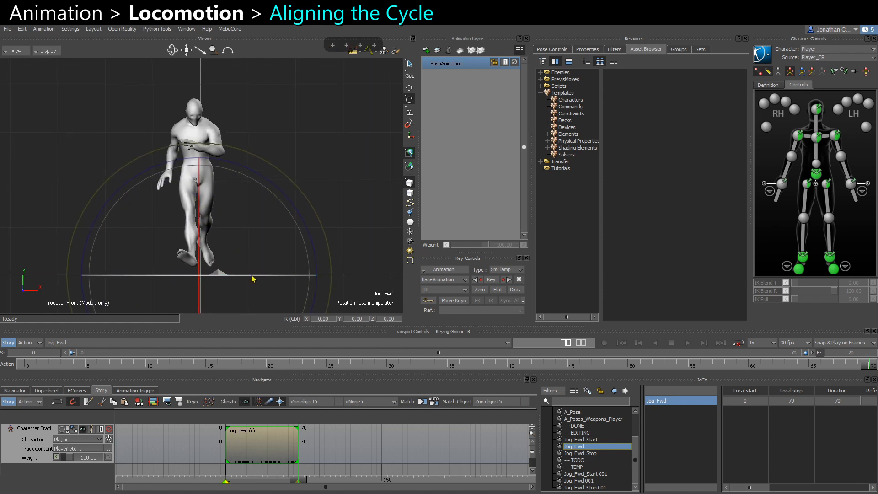
left_click_drag(253, 277, 255, 279)
Play the cycle clip from the start to check the jog direction.
left_click(25, 367)
key("ctrl+space")
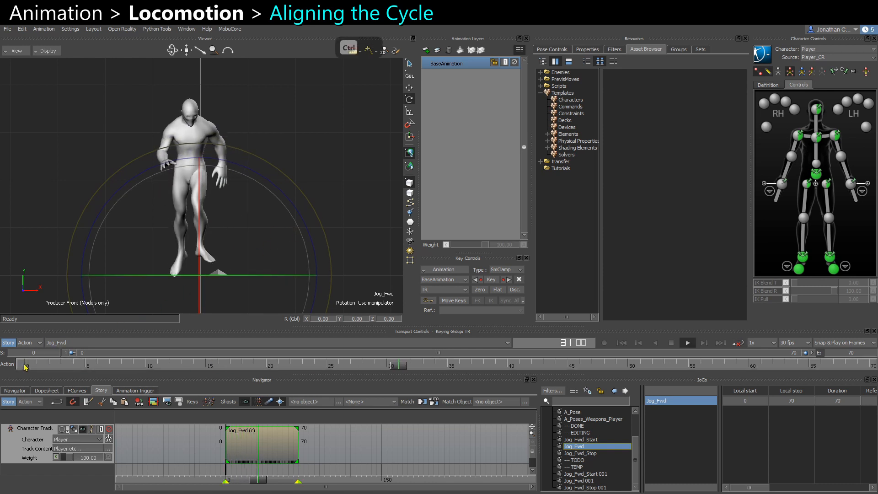
key("ctrl+space")
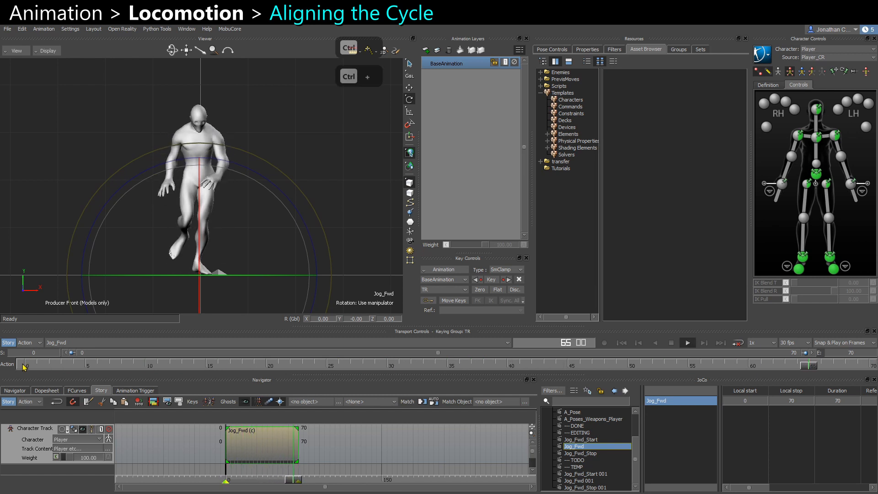
left_click(25, 367)
mouse_move(29, 370)
left_mouse_down()
mouse_move(426, 378)
mouse_move(10, 380)
mouse_move(455, 384)
mouse_move(404, 380)
mouse_move(642, 365)
mouse_move(872, 372)
mouse_move(489, 385)
mouse_move(19, 380)
left_mouse_up()
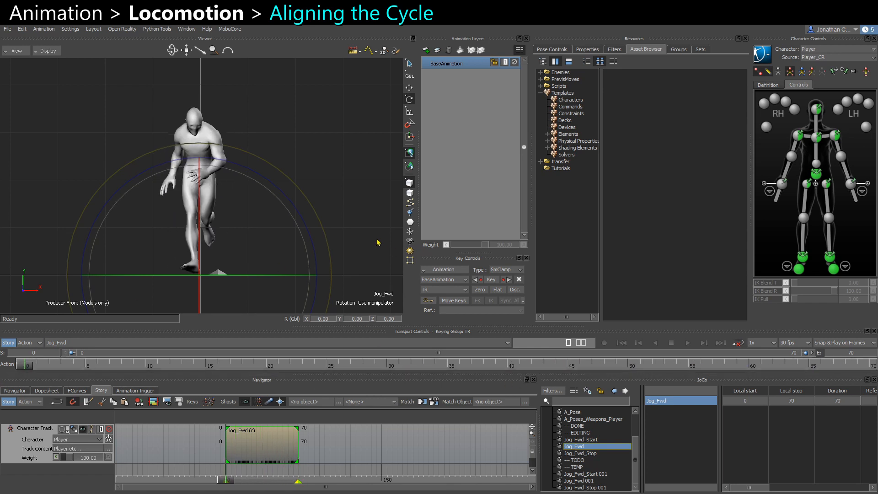
Try rotating the hips effector in the top view at frame 60, then undo the changes.
key("ctrl+t")
right_click_drag(267, 225, 167, 167, "alt")
middle_click_drag(220, 221, 230, 199, "alt")
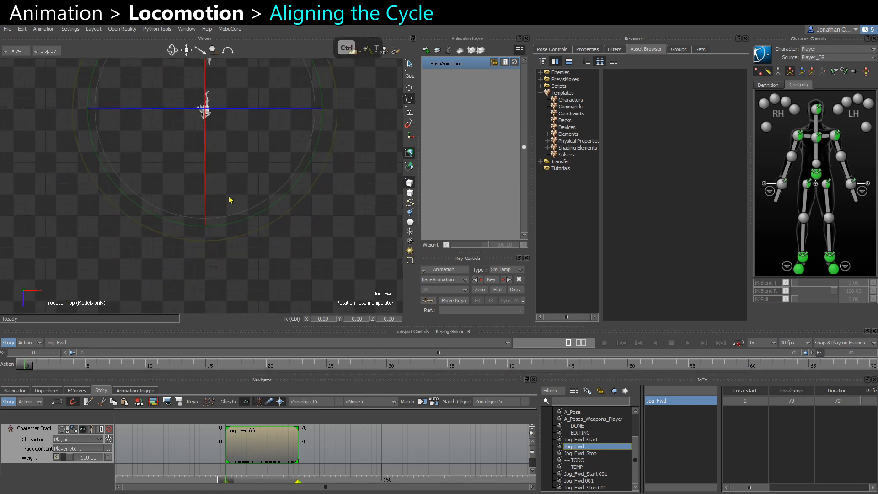
left_click_drag(26, 369, 752, 414)
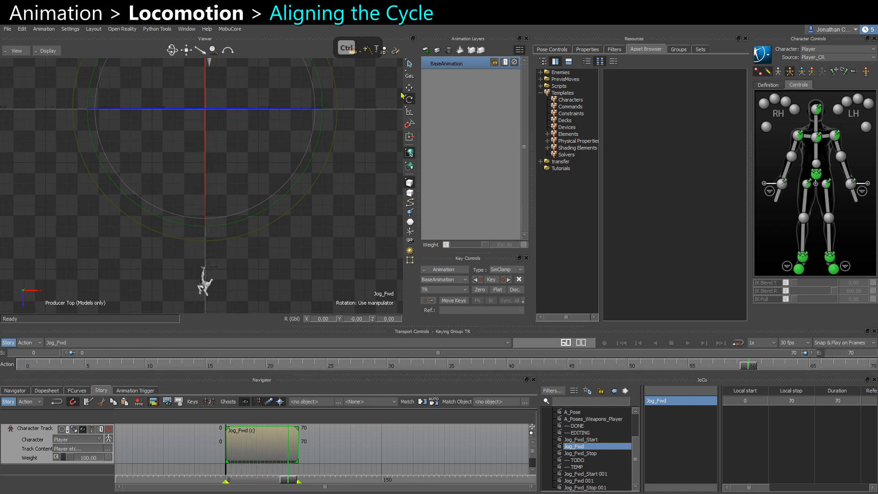
left_click(818, 176)
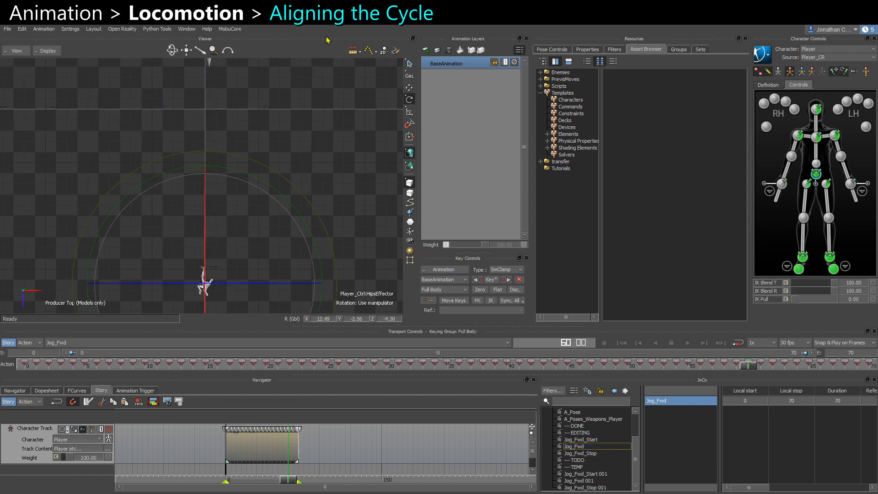
left_click_drag(255, 147, 207, 147, "ctrl")
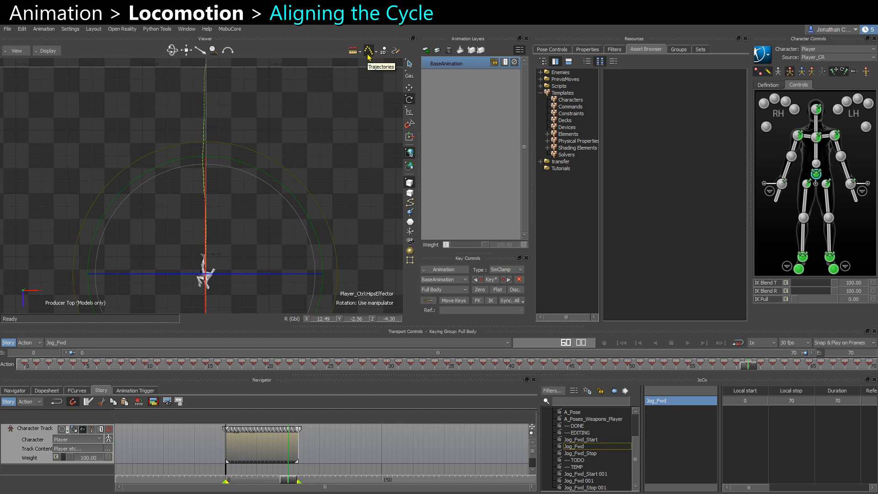
key("ctrl+z")
key("ctrl+z")
key("ctrl+z")
key("ctrl+z")
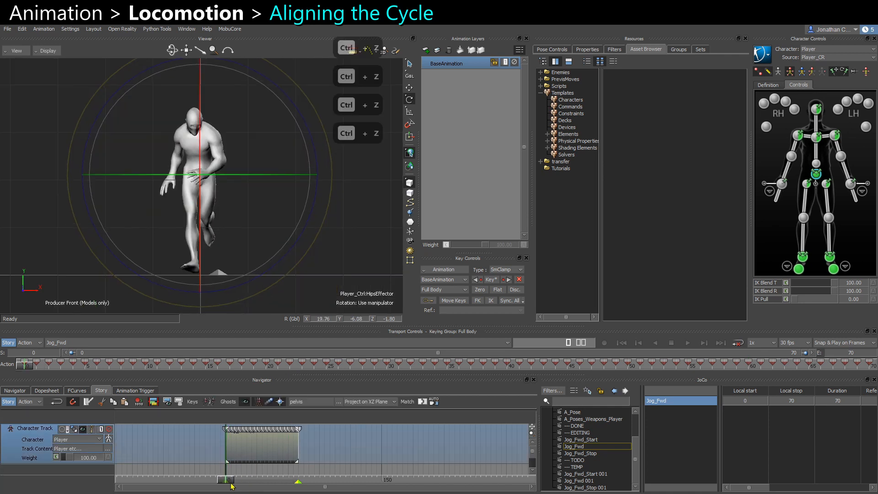
Show trajectories in the top view and inspect the cycle's path against the forward axis.
left_click_drag(230, 482, 237, 463)
left_click(410, 101)
scroll(270, 452, "up", 1)
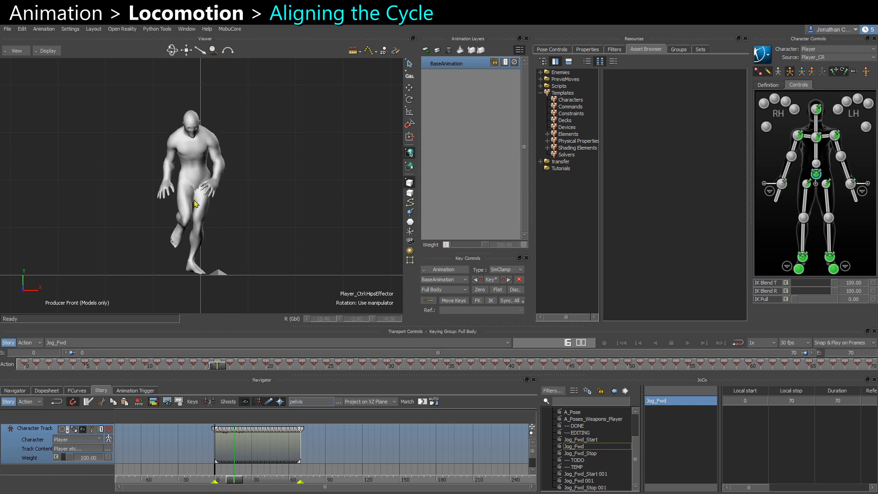
key("ctrl+t")
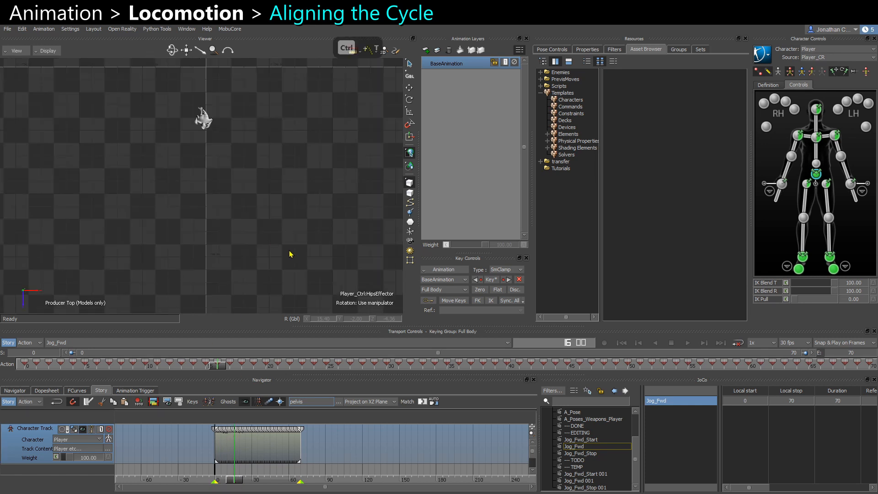
key("w")
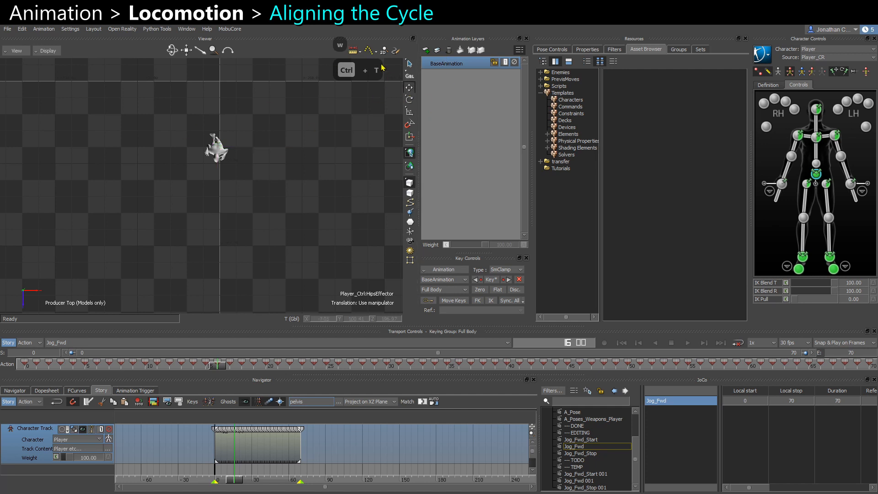
left_click(369, 50)
scroll(258, 170, "up", 3)
middle_click_drag(266, 196, 240, 119)
scroll(224, 227, "down", 3)
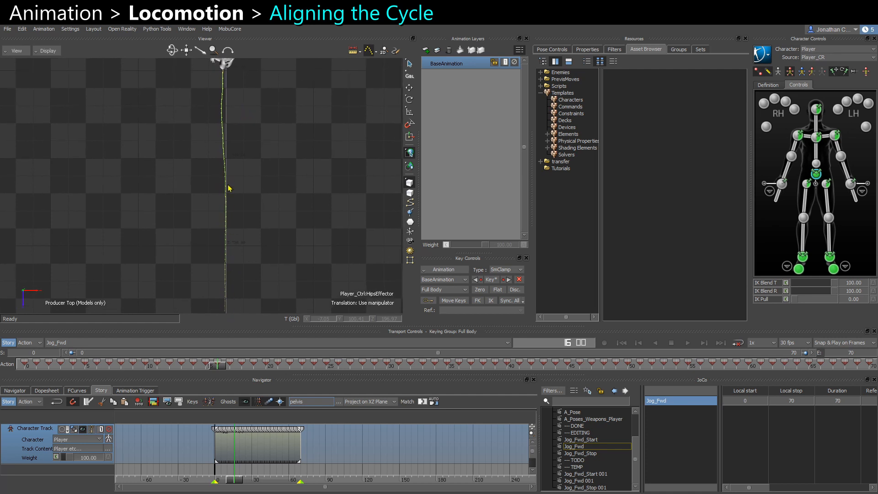
middle_click_drag(222, 166, 216, 278)
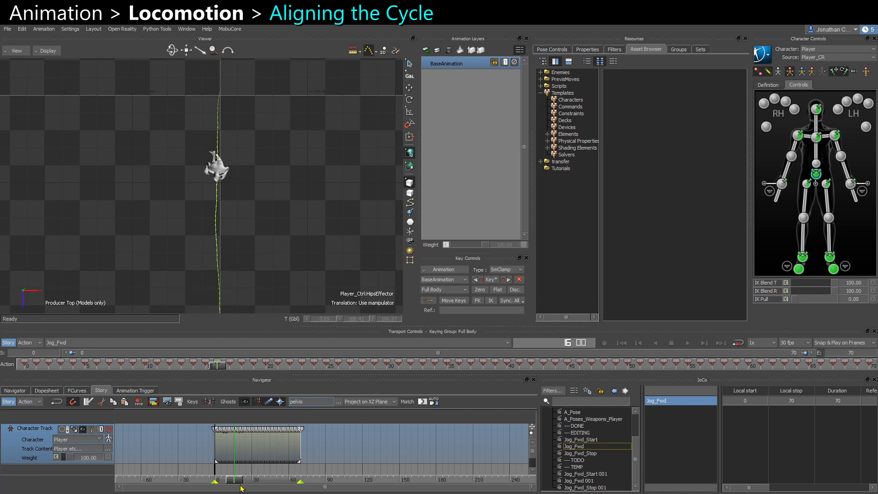
Split the cycle clip at frame 28 and delete the part after the cut.
left_click_drag(236, 481, 251, 480)
left_click(270, 455)
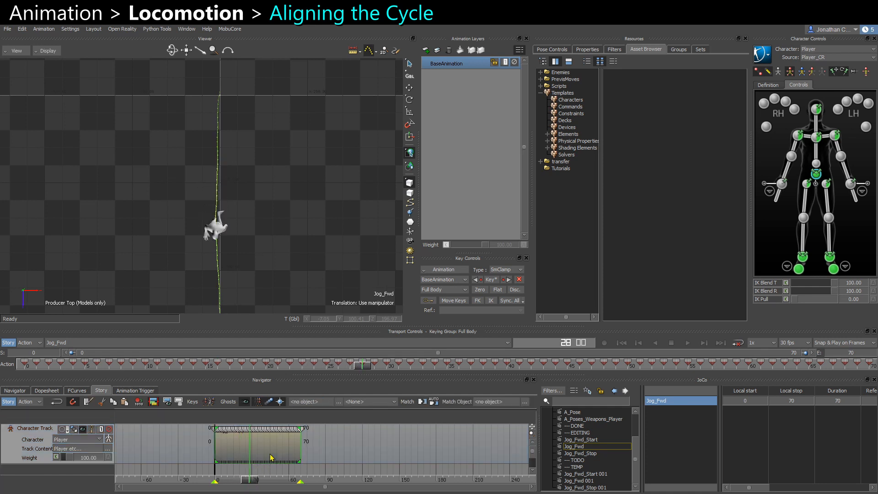
key("alt+r")
left_click(288, 458)
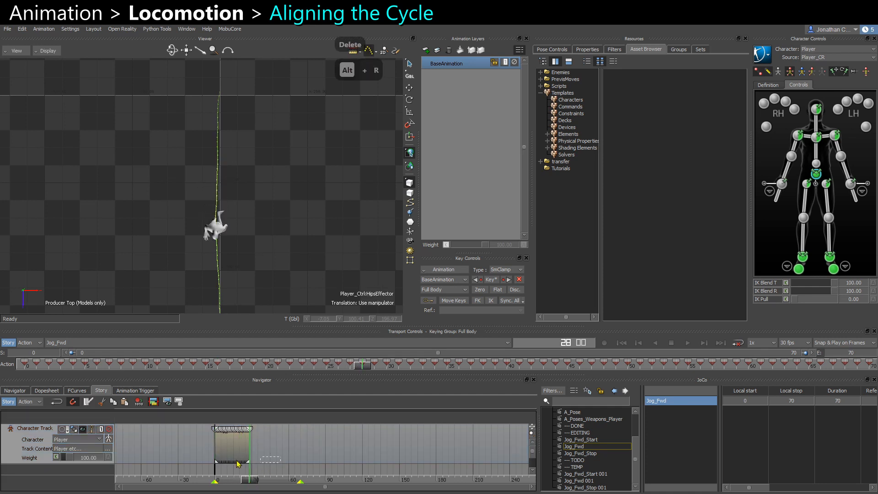
key("Delete")
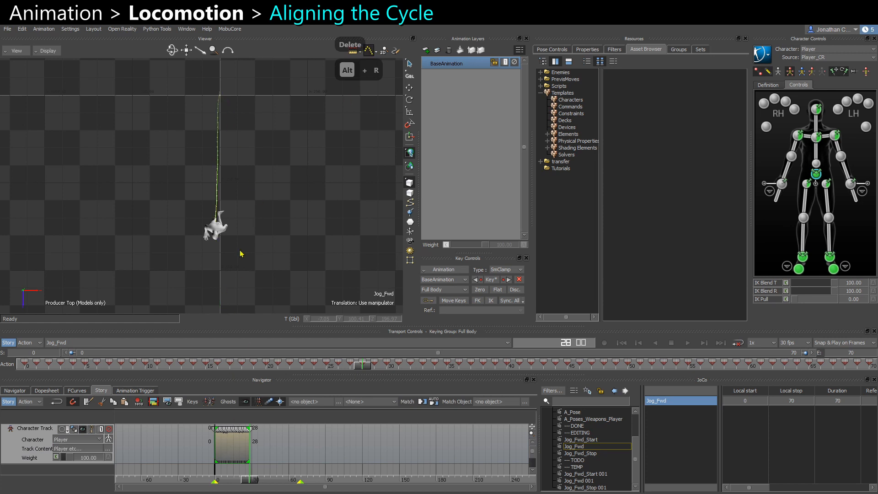
Scrub the trimmed cycle clip in the front view with the rotate tool to inspect the pose.
key("ctrl+f")
key("e")
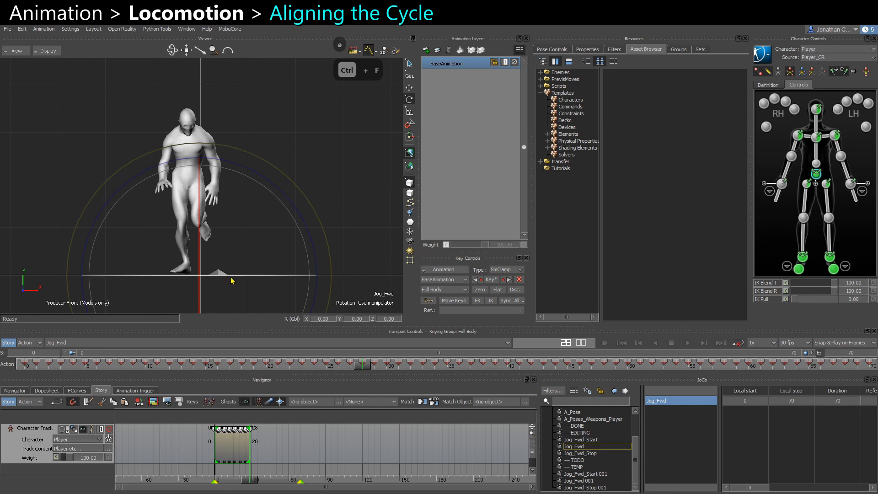
left_click_drag(233, 279, 233, 280)
mouse_move(248, 489)
left_mouse_down()
mouse_move(197, 488)
mouse_move(259, 489)
mouse_move(221, 492)
left_mouse_up()
left_click_drag(214, 492, 237, 480)
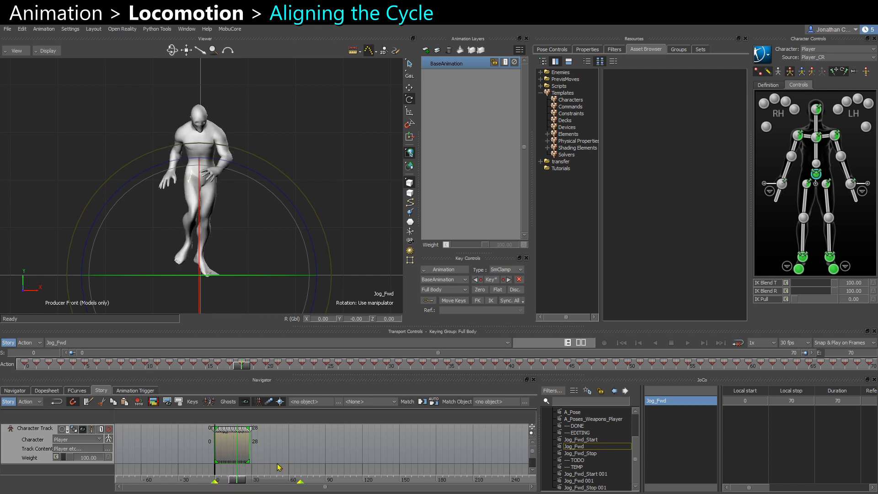
Undo the split and deletion of the cycle clip.
key("ctrl+z")
key("ctrl+z")
key("ctrl+z")
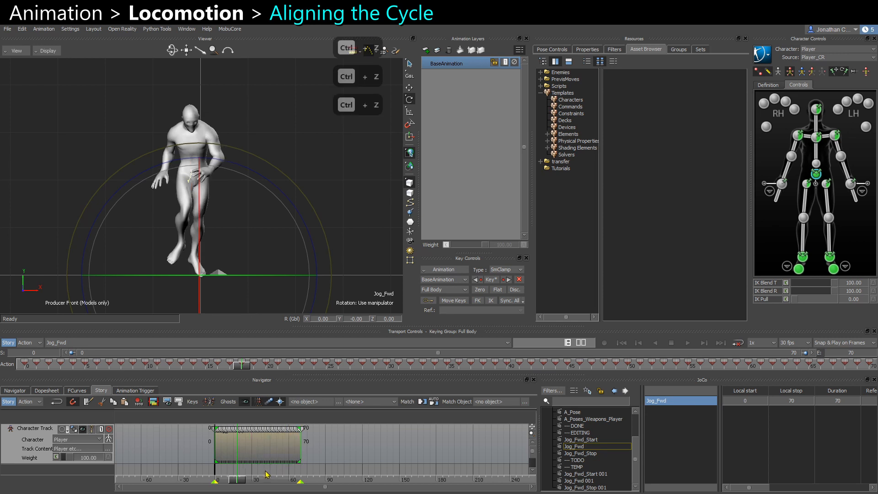
mouse_move(242, 483)
left_mouse_down()
mouse_move(210, 486)
mouse_move(299, 493)
mouse_move(225, 486)
mouse_move(249, 488)
left_mouse_up()
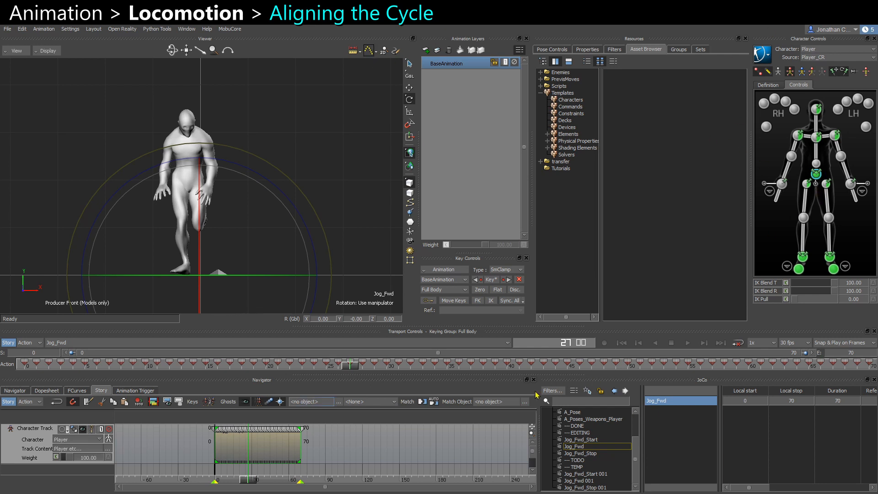
Plot all properties of the cycle clip onto the character at 30 FPS, then delete the clip from Story.
left_click(449, 273)
left_click(457, 305)
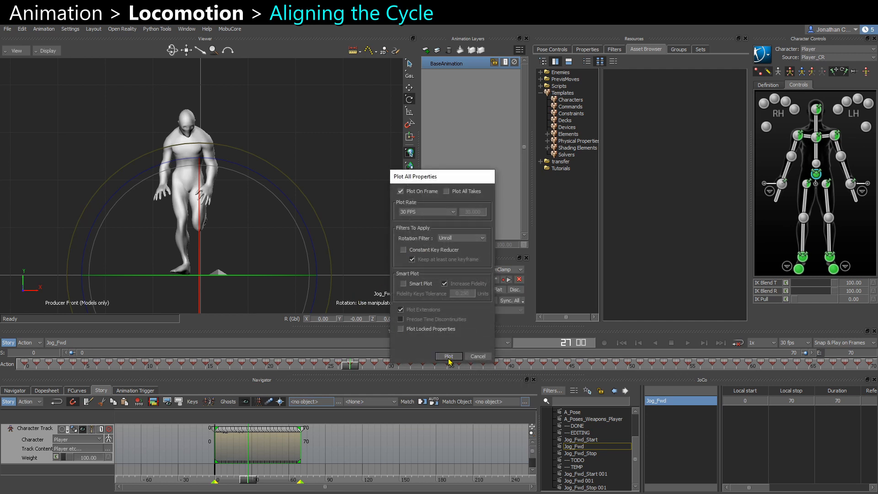
left_click(448, 357)
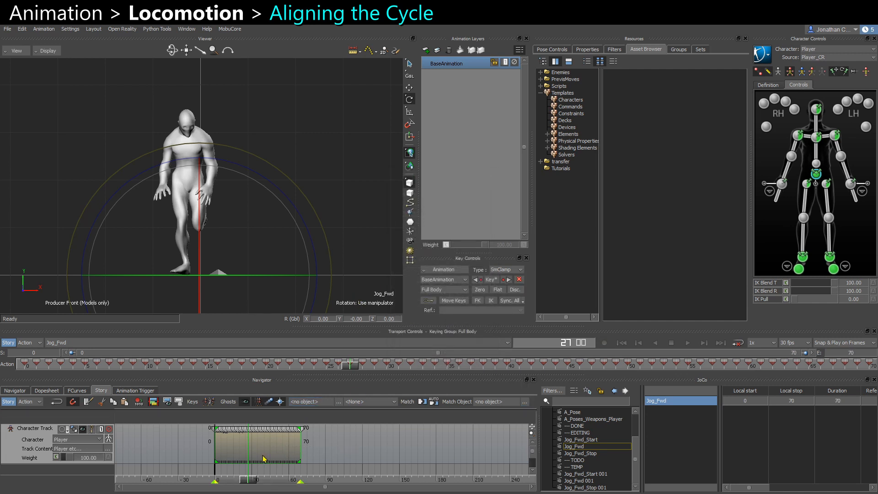
key("Delete")
left_click(8, 342)
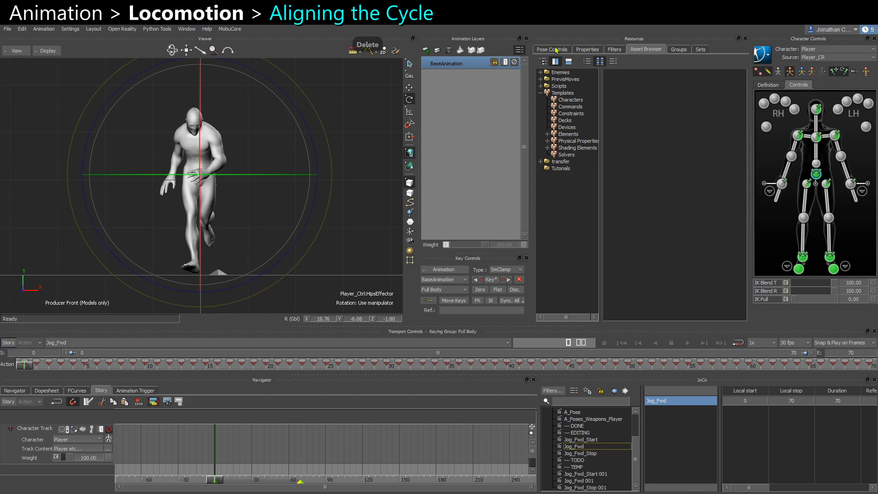
Add a new animation layer and, at frame 27, move the hips effector sideways onto the forward axis.
left_click(426, 51)
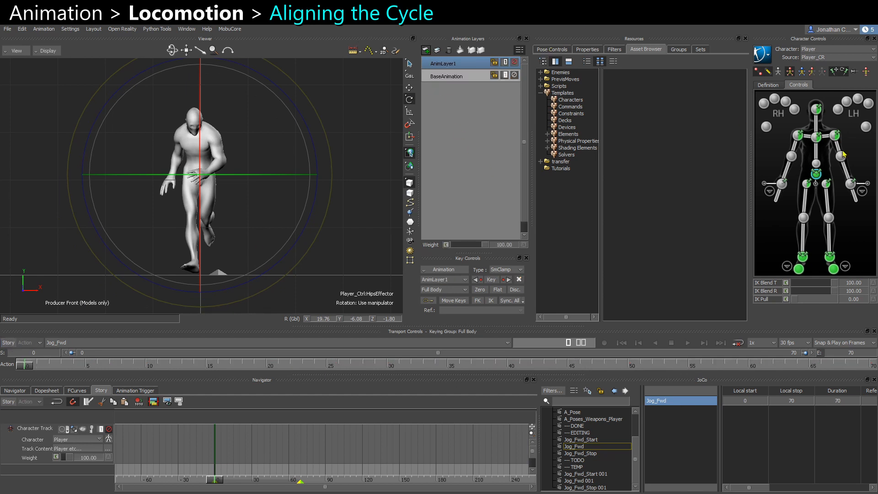
key("w")
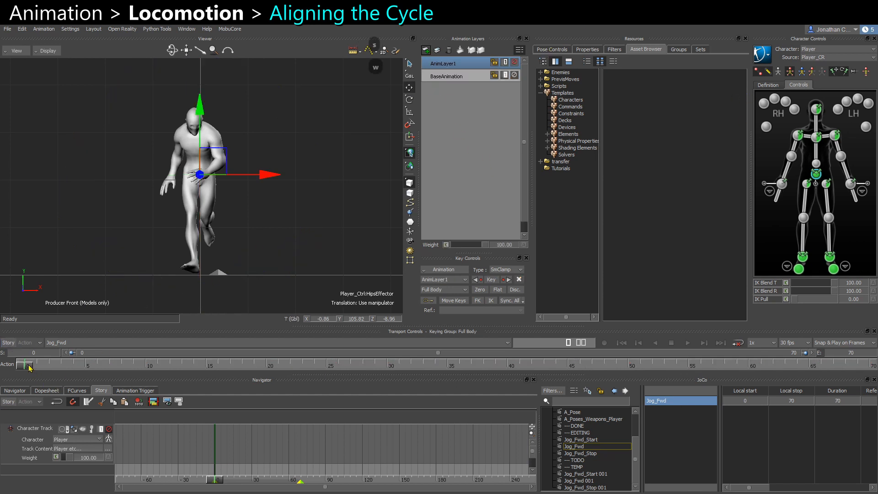
left_click_drag(29, 368, 357, 378)
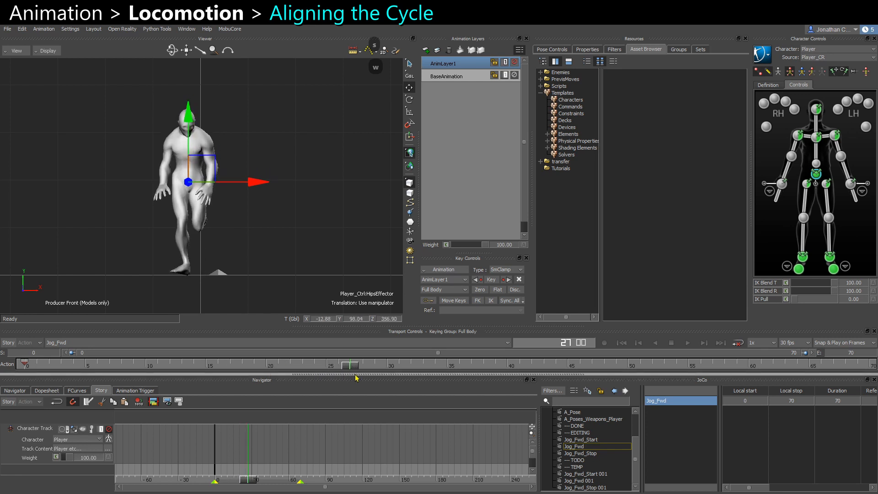
left_click_drag(254, 185, 267, 183)
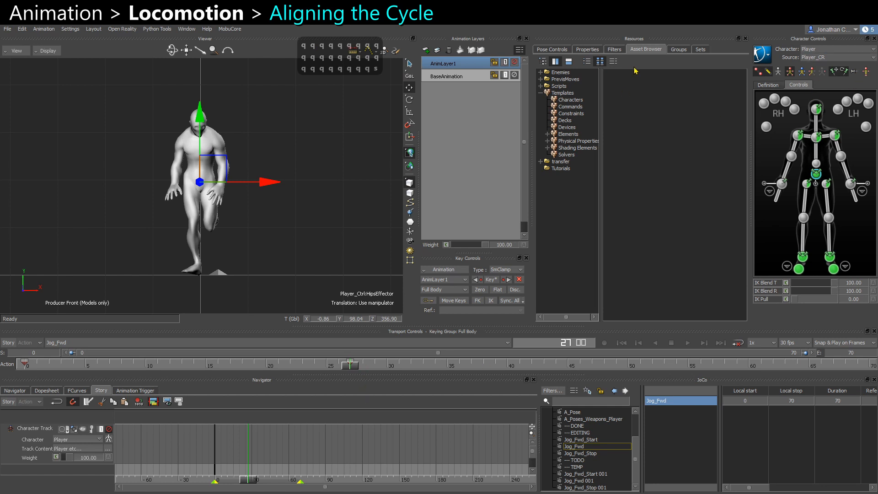
Key the hips effector's sideways offset at frames 48 and 70 to keep it on the forward axis.
left_click_drag(350, 366, 604, 368)
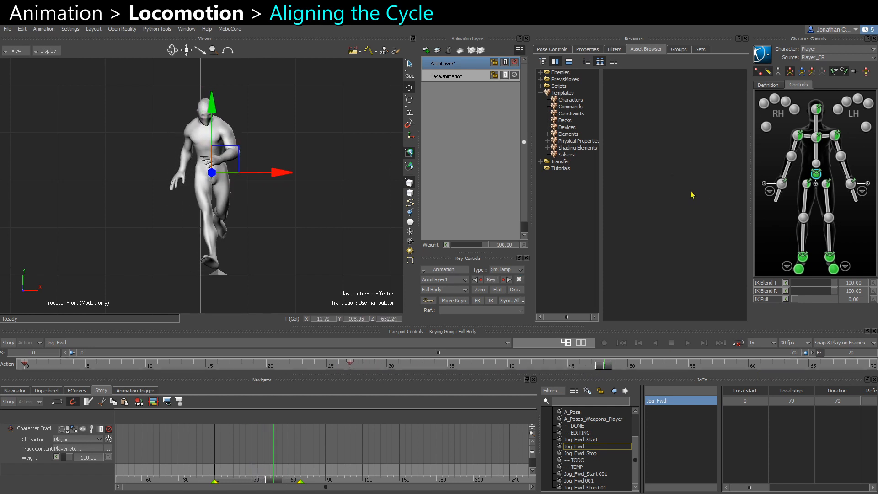
left_click(479, 290)
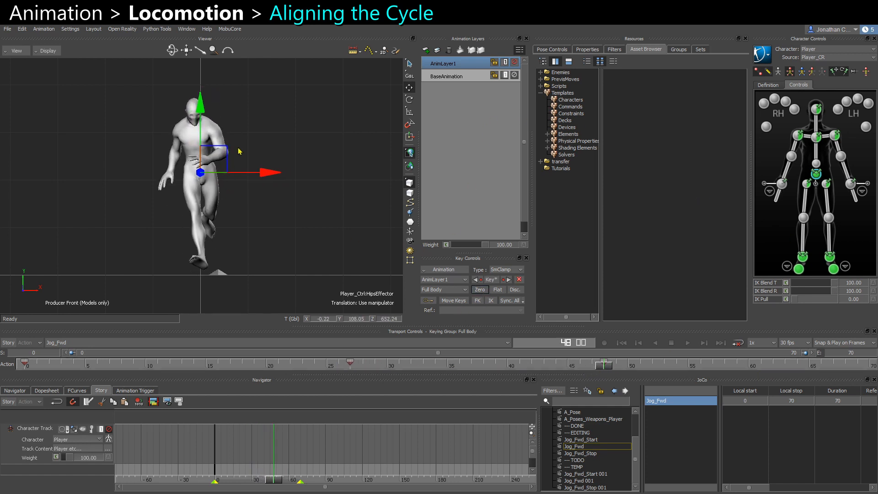
left_click_drag(604, 369, 869, 368)
key("q")
left_click_drag(259, 177, 261, 177)
key("s")
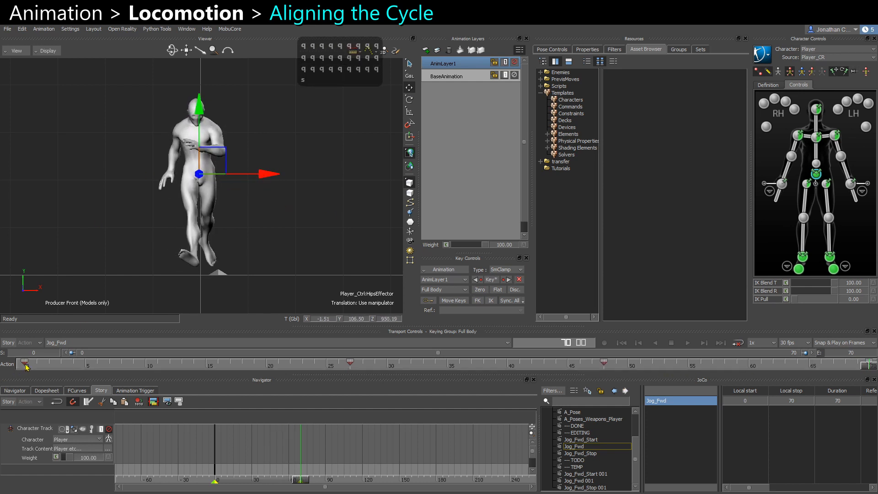
Try moving the hips effector sideways at frame 0, then undo the change.
left_click(25, 369)
key("ctrl+space")
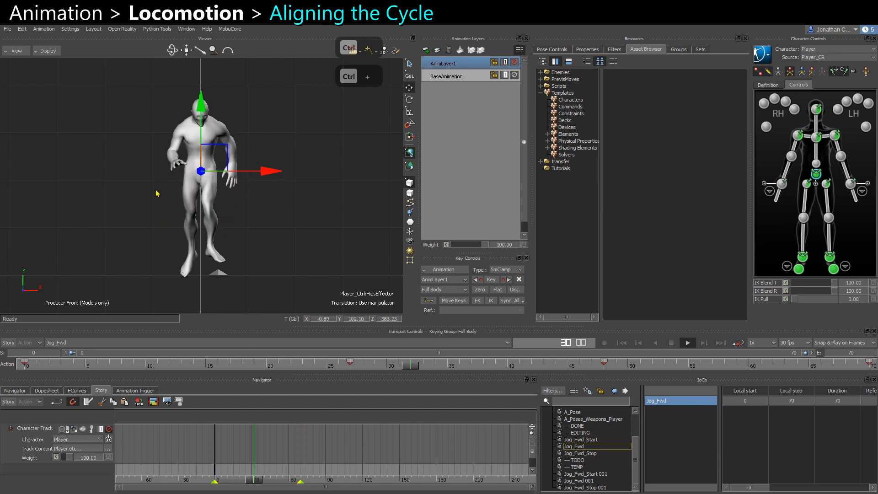
left_click_drag(211, 202, 208, 179, "ctrl")
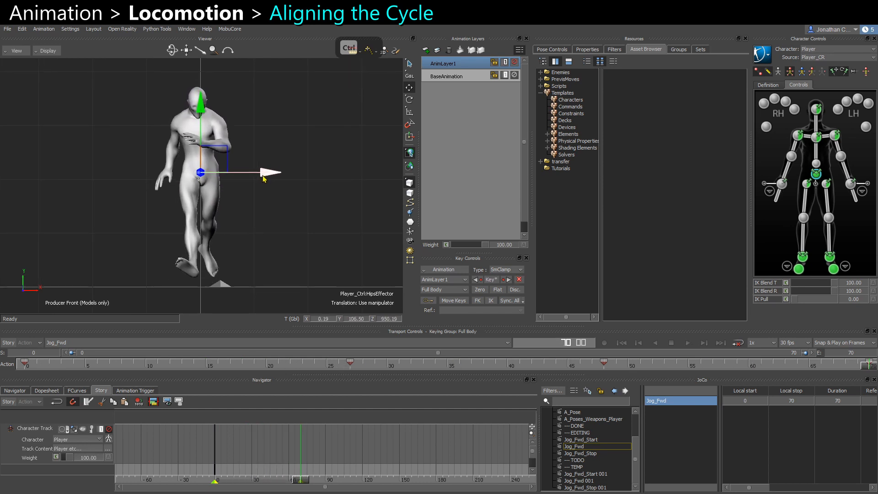
left_click_drag(258, 178, 260, 177)
key("ctrl+z")
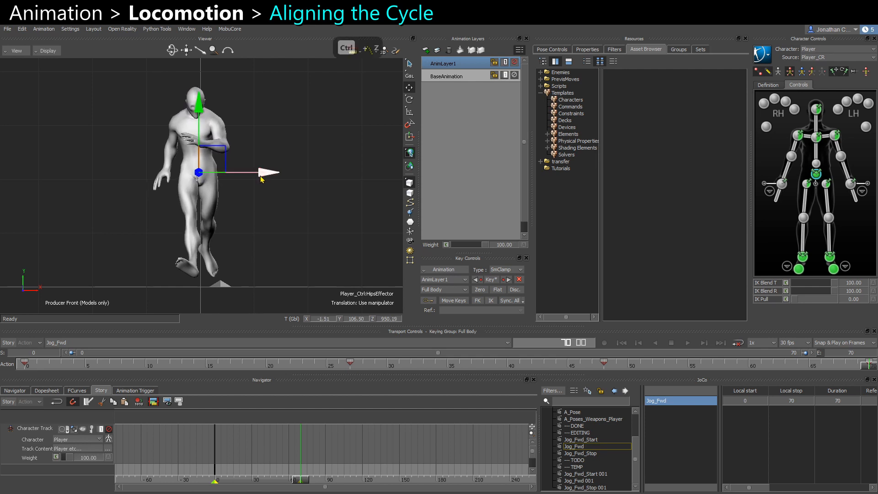
key("ctrl+z")
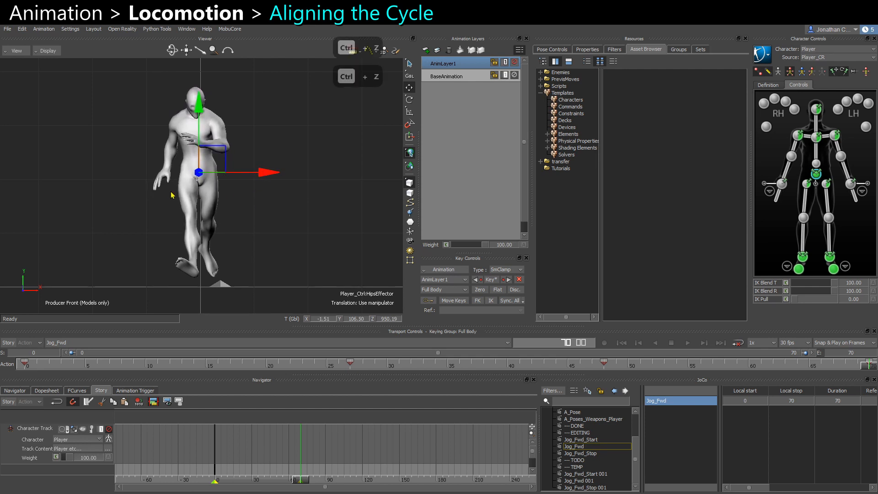
key("ctrl+z")
Try nudging the hips effector sideways with the new layer muted, undoing each attempt.
key("space")
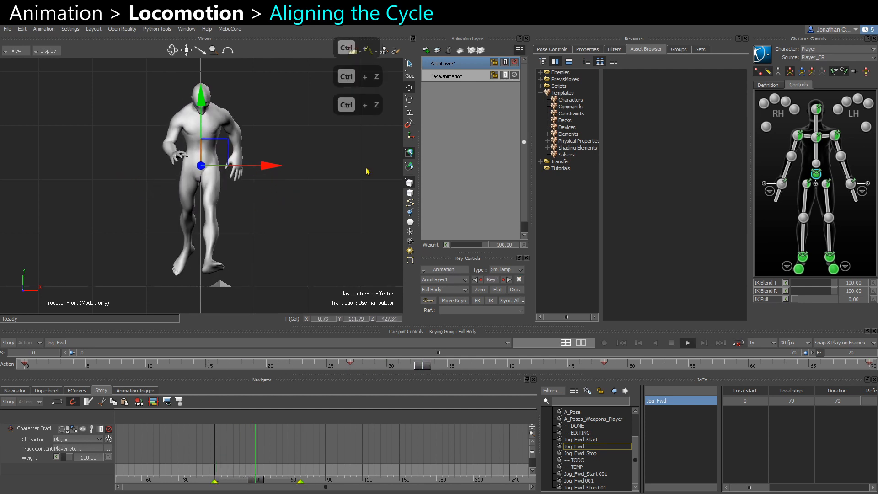
left_click(514, 62)
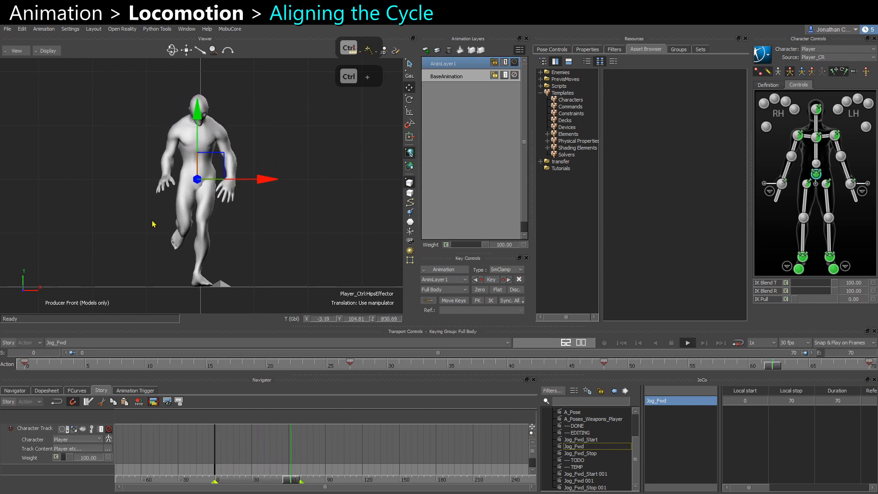
left_click_drag(250, 173, 245, 175)
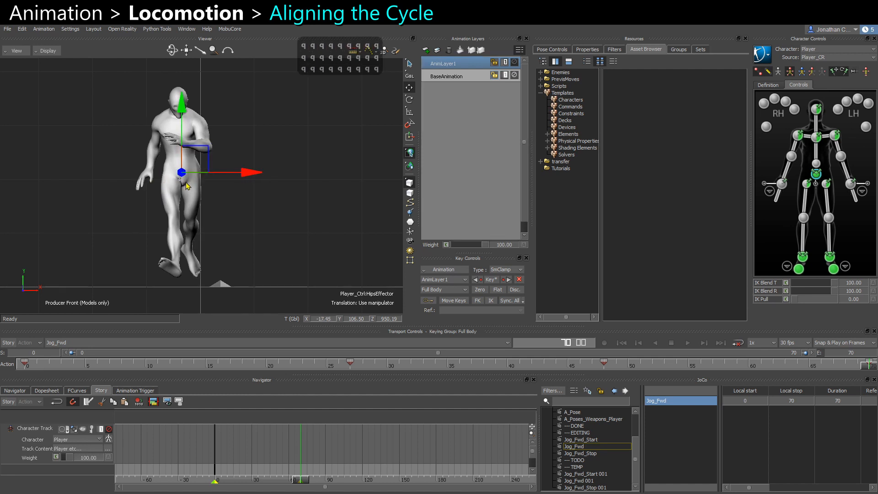
scroll(187, 185, "up", 2)
left_click_drag(243, 169, 268, 175)
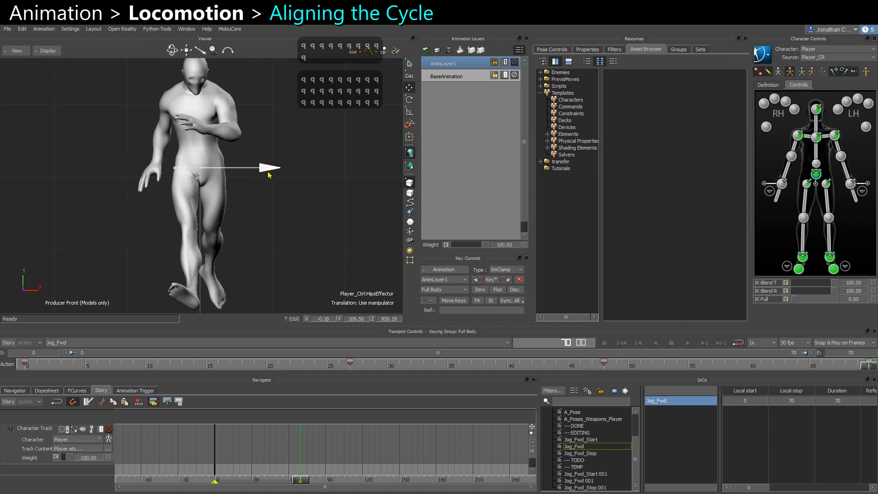
key("ctrl+z")
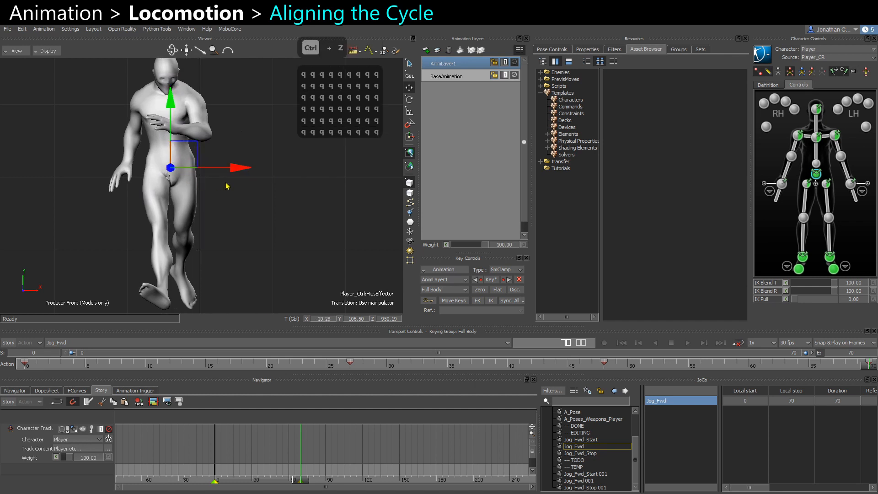
key("ctrl+z")
key("ctrl+z")
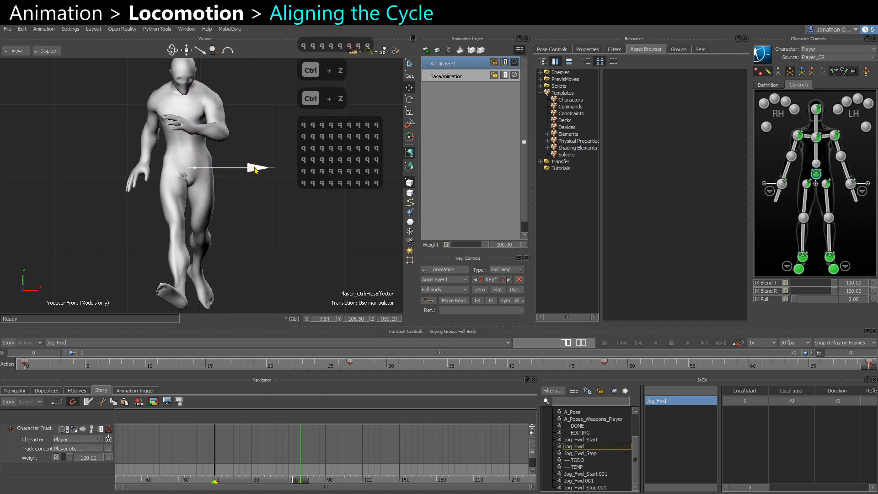
left_click_drag(255, 170, 268, 176)
key("ctrl+z")
key("ctrl+z")
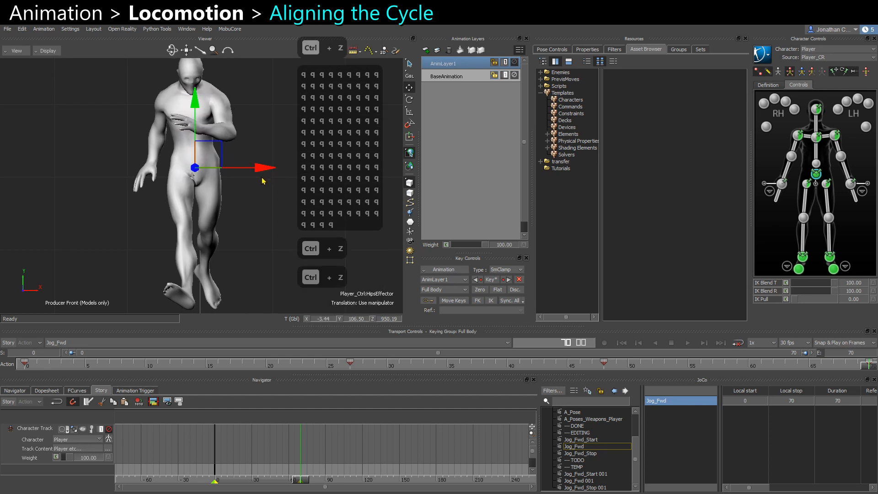
Re-enable the new layer and play back the cycle to review the hips path.
left_click_drag(234, 223, 219, 373, "ctrl")
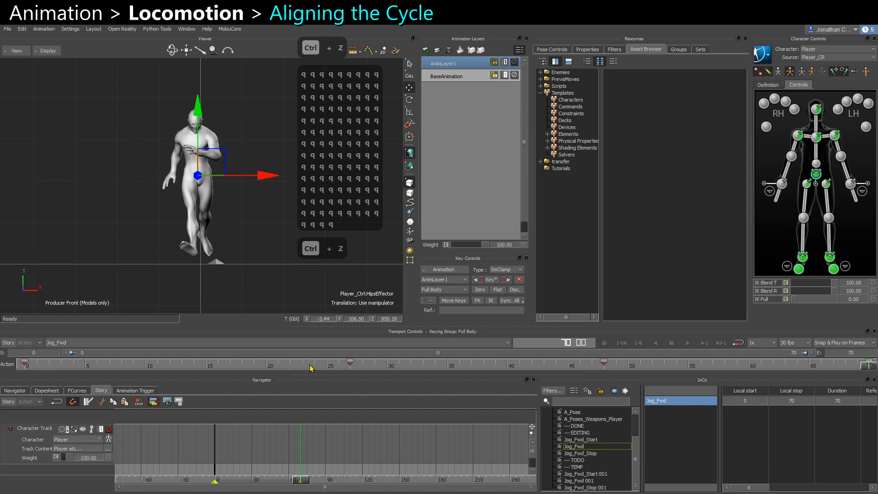
key("ctrl+space")
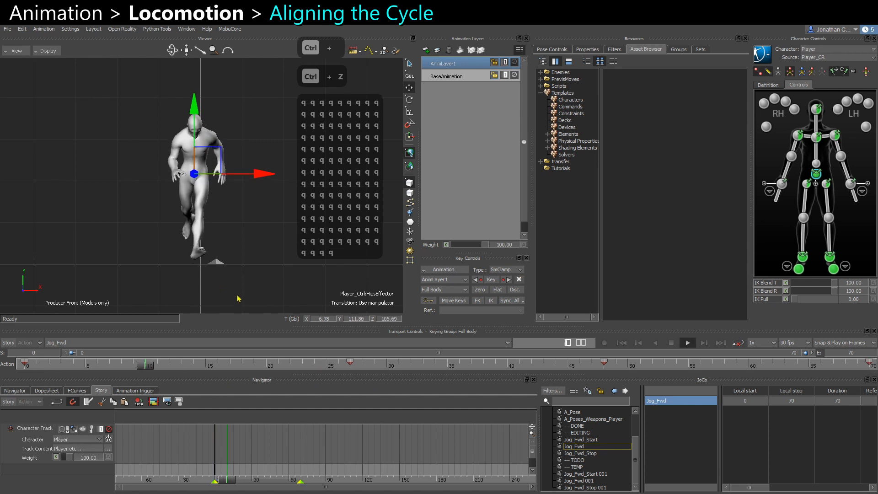
left_click(265, 300)
key("ctrl+space")
left_click(514, 62)
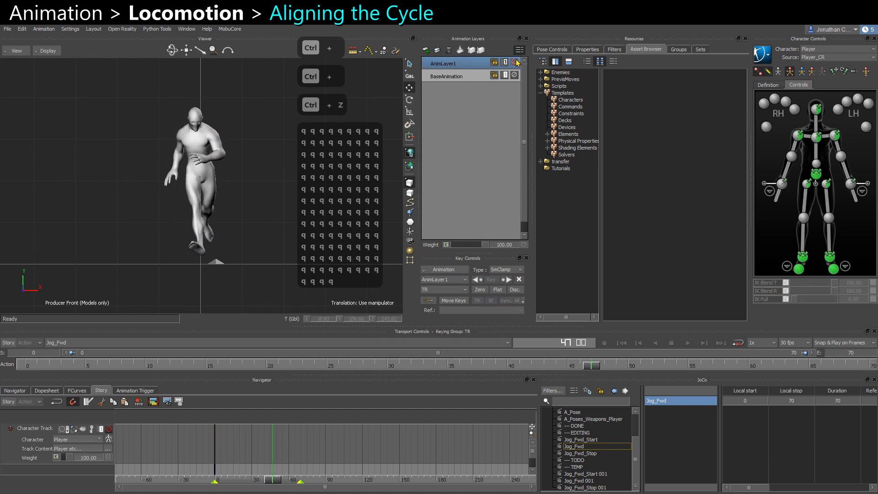
key("ctrl+space")
key("ctrl+space")
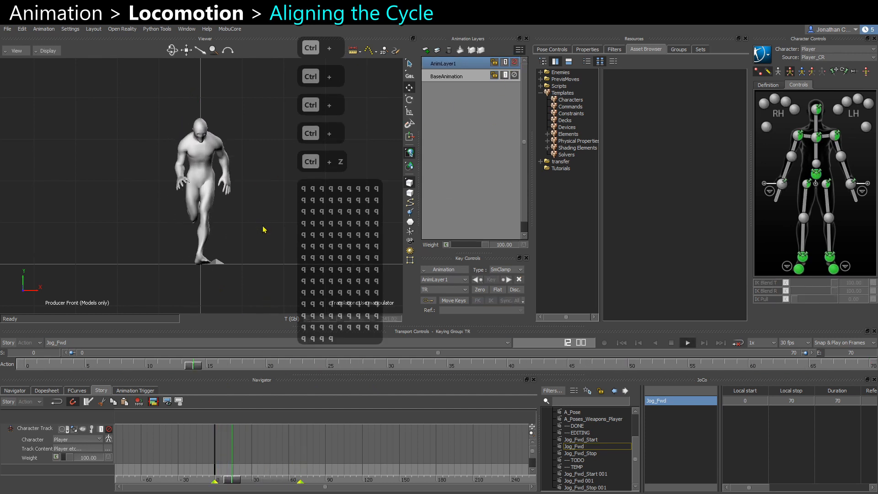
key("ctrl+space")
left_click_drag(366, 224, 440, 406, "ctrl")
Select the hips and scrub the cycle, zooming in on the feet to inspect foot contacts.
left_click(817, 180)
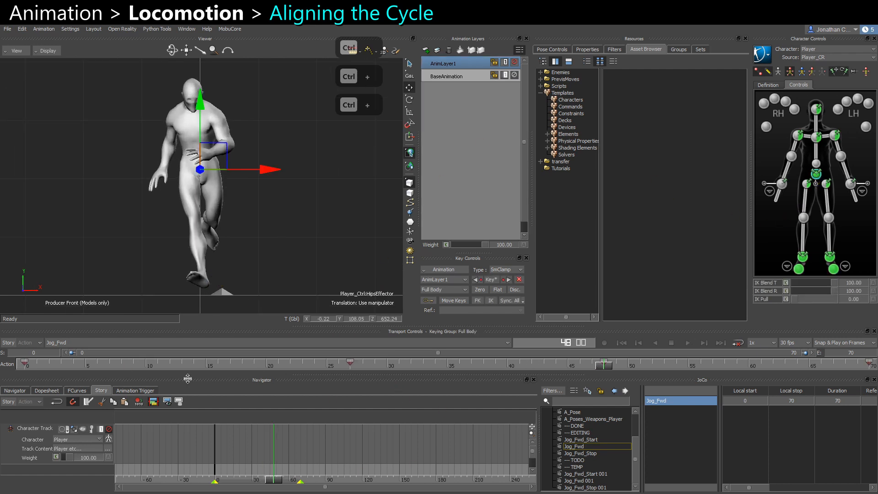
left_click(309, 368)
left_click_drag(308, 368, 485, 385)
scroll(219, 287, "up", 5)
mouse_move(217, 284)
middle_mouse_down("alt")
mouse_move(206, 147)
mouse_move(229, 156)
middle_mouse_up("alt")
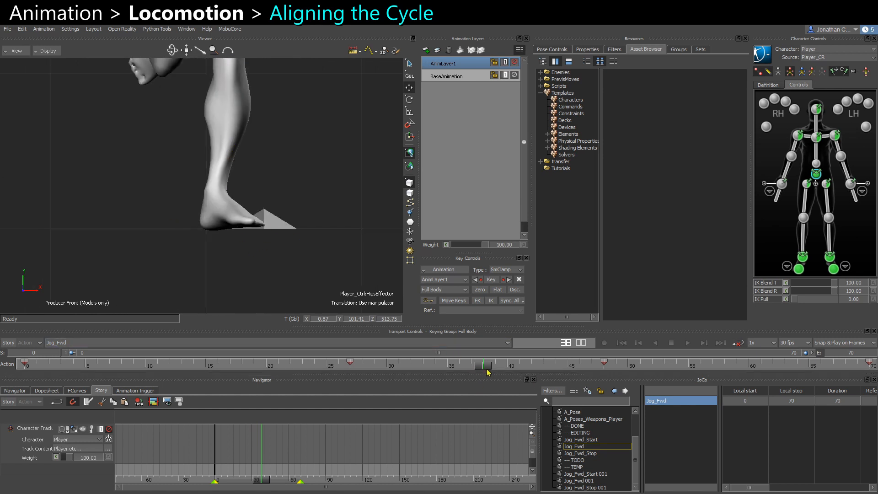
left_click_drag(486, 370, 459, 367)
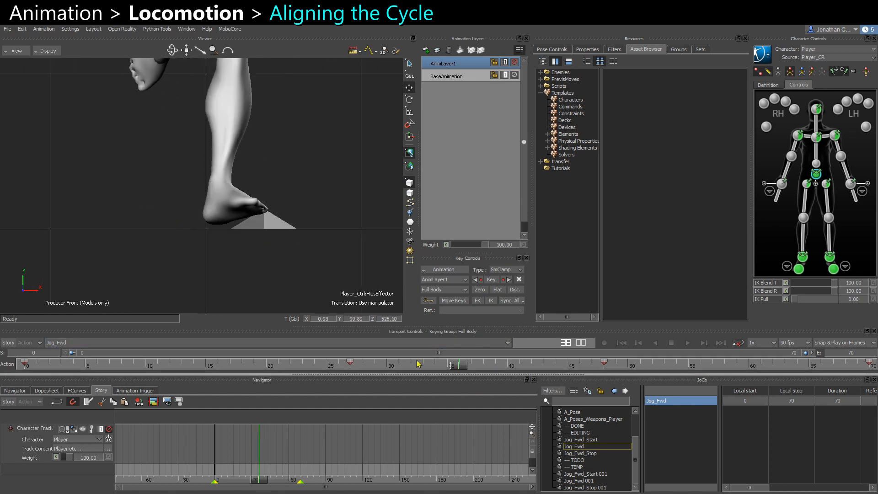
Apply MobuCore's Adjustment Blend to the animation layer offsets.
left_click(229, 28)
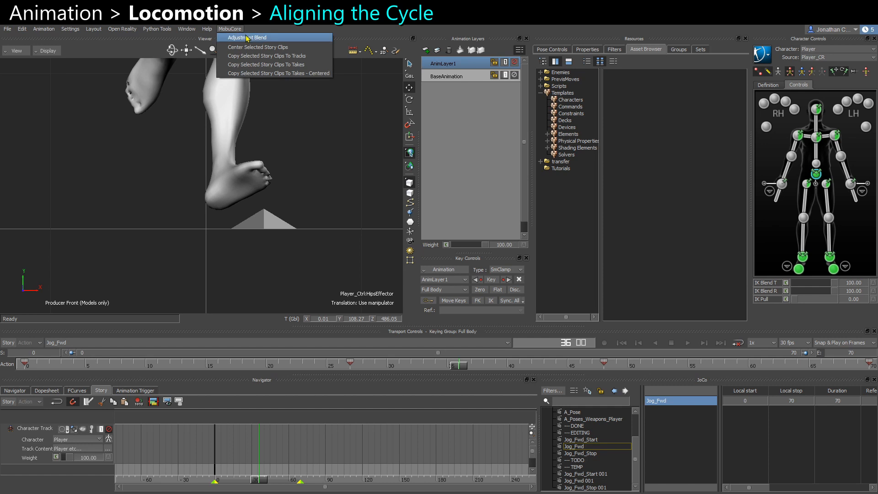
left_click(284, 38)
right_click_drag(322, 255, 249, 212, "alt")
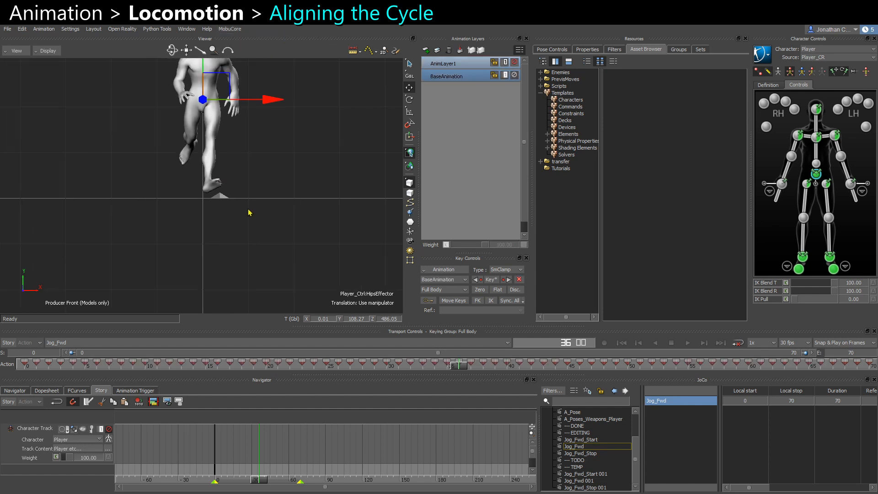
middle_click_drag(249, 212, 257, 247, "alt")
Play back and inspect the left ankle effector from the right view across the cycle.
key("ctrl+space")
left_click(293, 261)
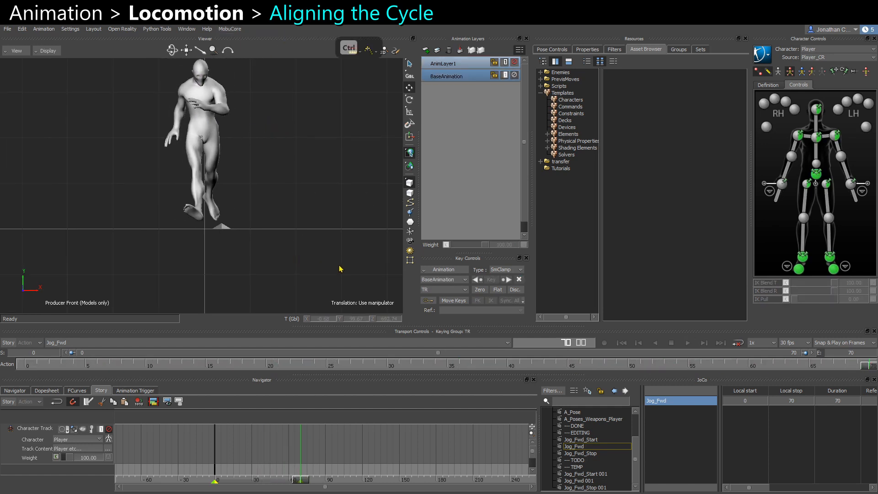
key("ctrl+space")
key("ctrl+space")
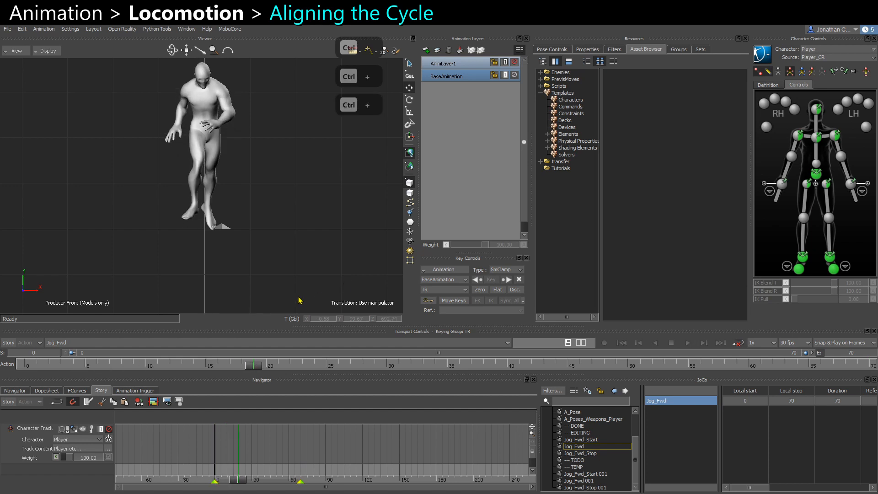
left_click(800, 259)
key("f")
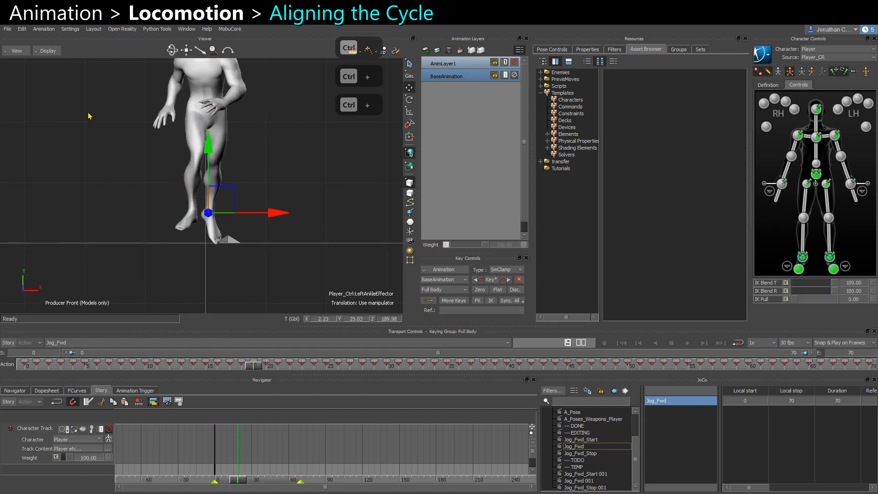
left_click(261, 266)
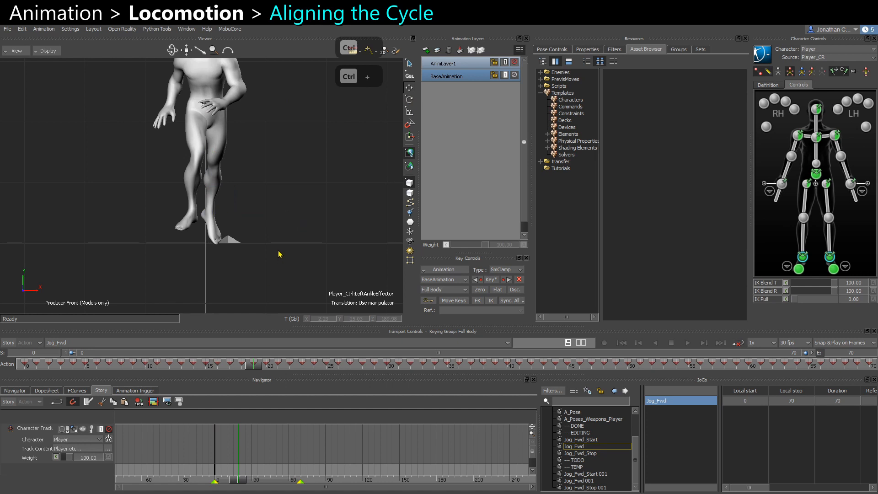
key("ctrl+r")
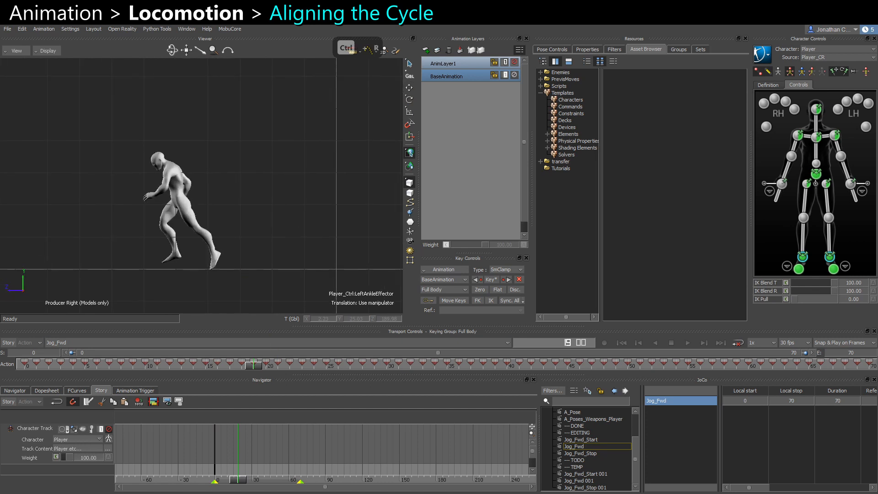
left_click_drag(798, 301, 868, 300)
key("ctrl+space")
key("ctrl+space")
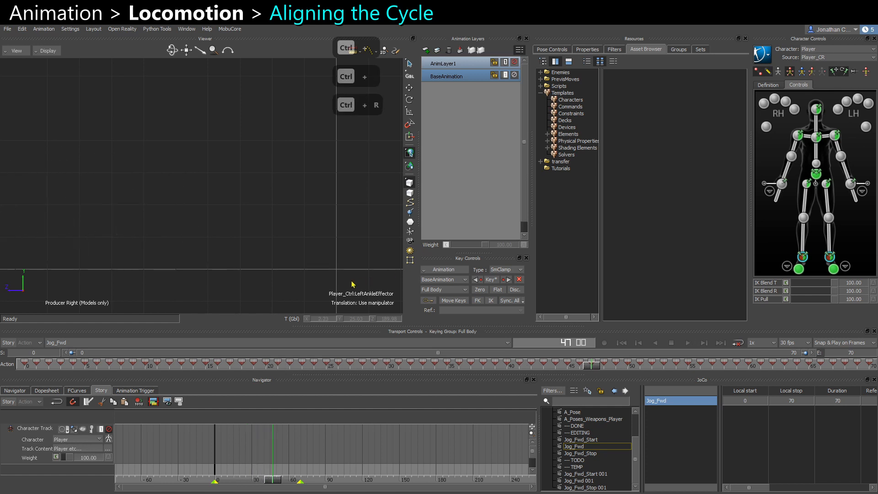
Inspect the left leg from the front and right views, then remove the extra AnimLayer1 animation layer.
key("ctrl+f")
left_click_drag(289, 209, 278, 225, "ctrl")
left_click_drag(278, 225, 290, 235, "ctrl")
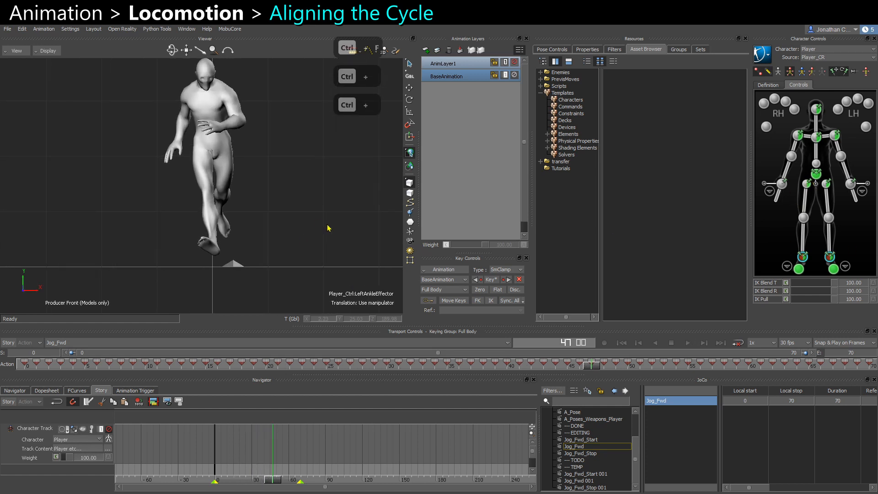
key("ctrl+r")
key("e")
key("F5")
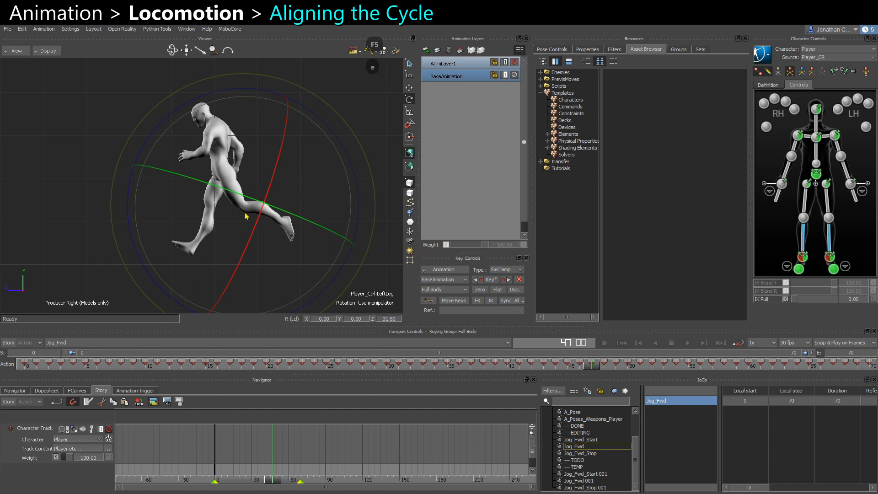
left_click(514, 63)
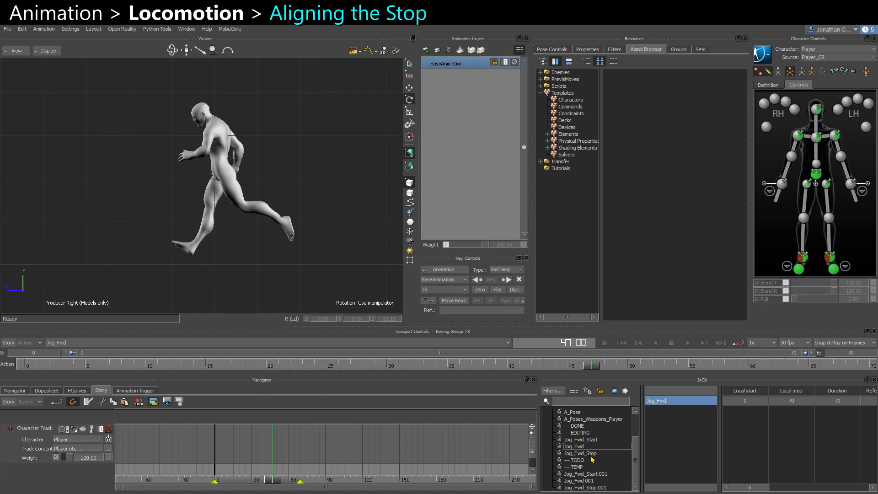
Switch to the Jog_Fwd_Stop take and insert the current take as a clip on the character track.
left_click(589, 454)
left_click(232, 437)
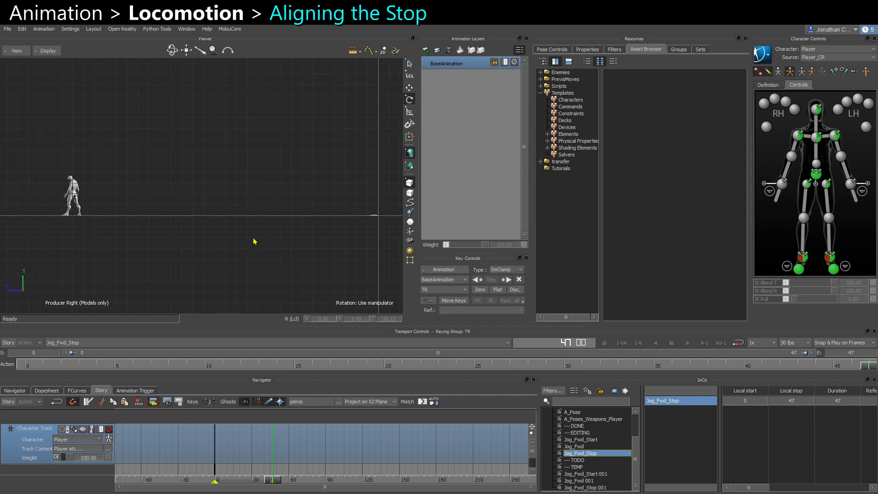
key("ctrl+f")
right_click(242, 452)
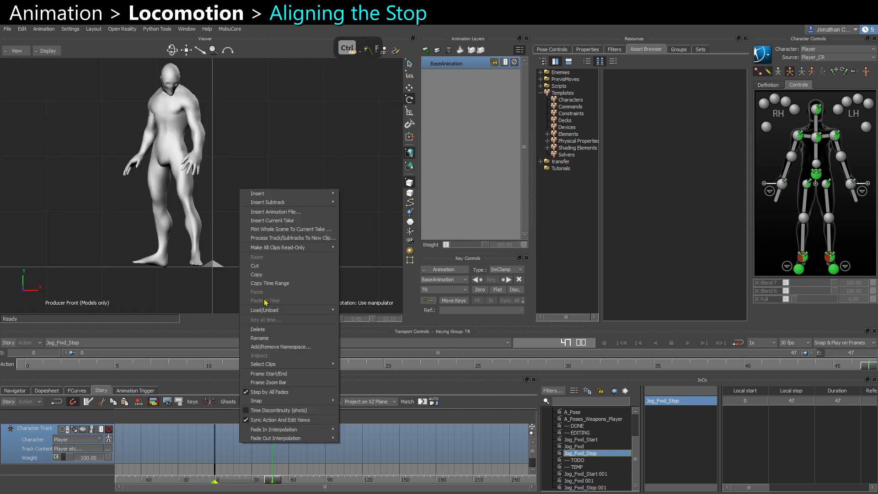
left_click(272, 221)
key("ctrl+r")
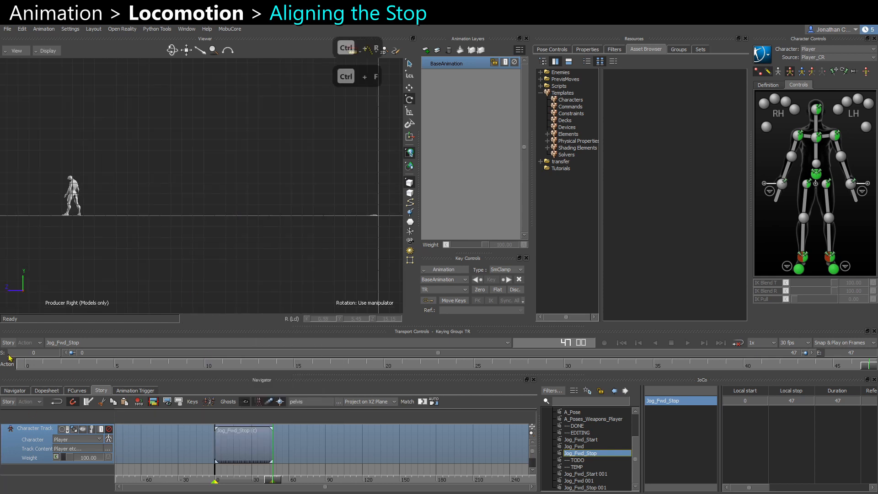
At the first frame, move the Jog_Fwd_Stop clip along the forward axis so the character starts near the origin.
left_click(27, 365)
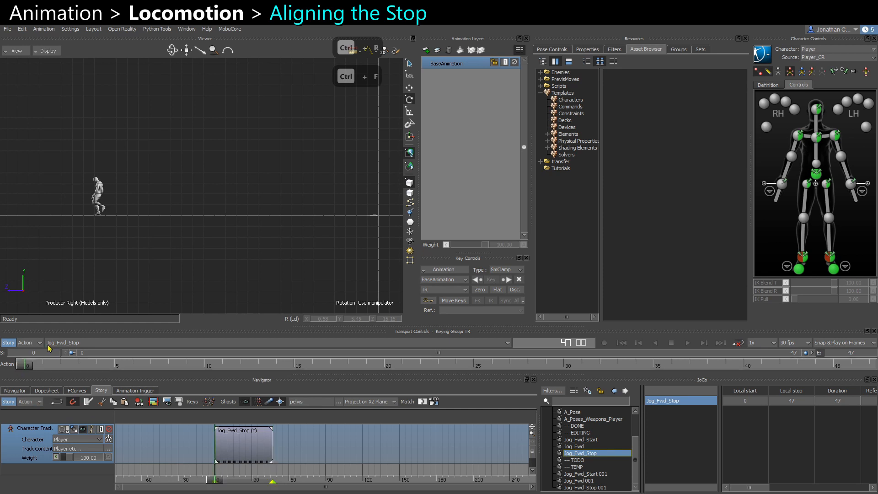
left_click(228, 448)
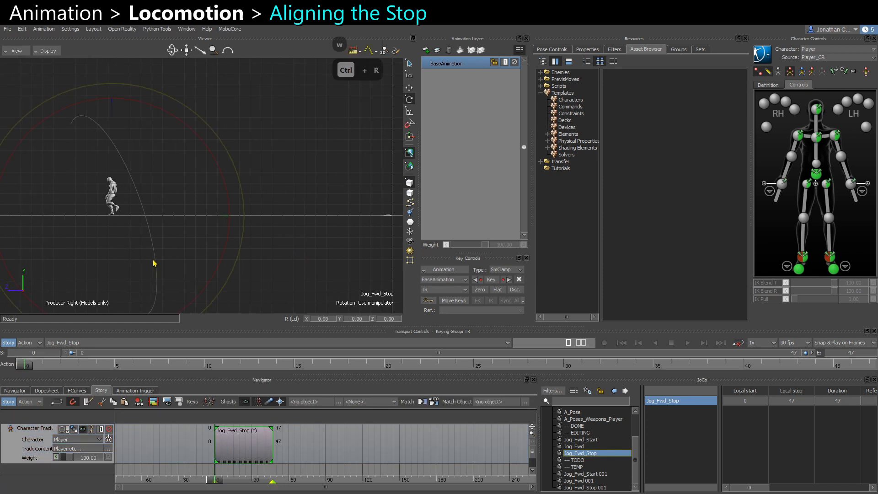
key("w")
left_click_drag(53, 218, 332, 220)
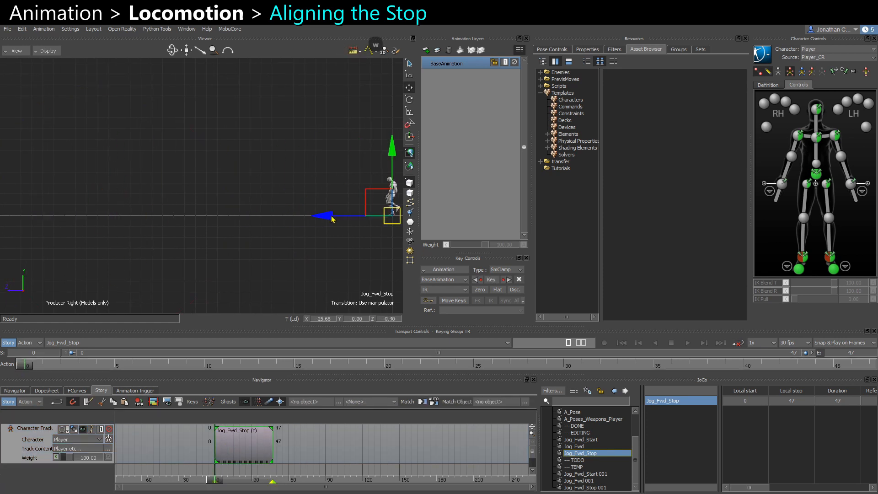
key("a")
key("ctrl+f")
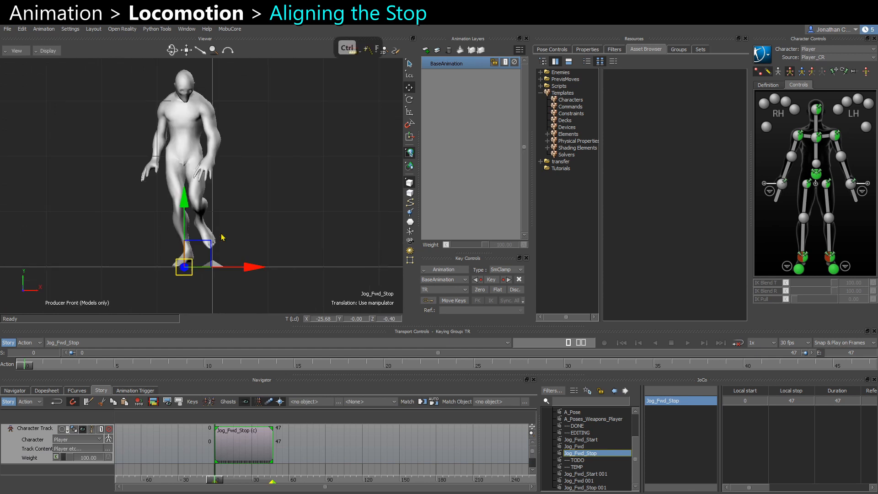
left_click_drag(258, 267, 279, 270)
left_click_drag(28, 370, 868, 368)
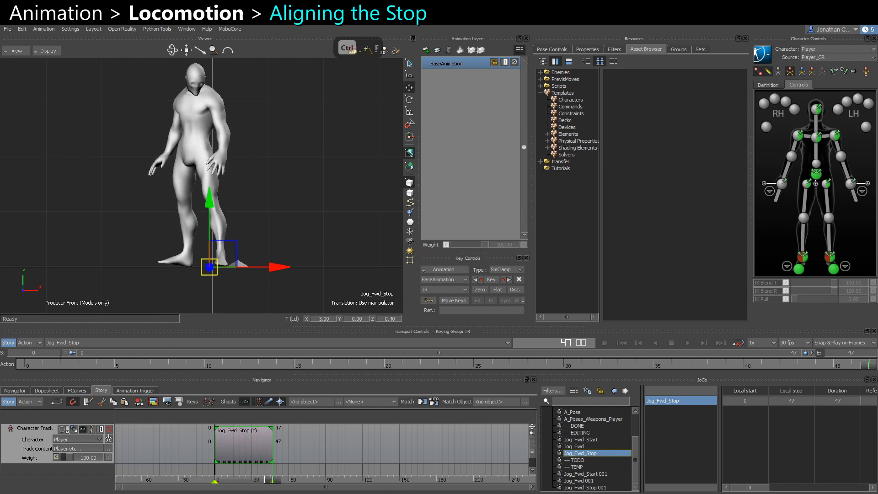
key("e")
left_click_drag(256, 270, 280, 270)
key("w")
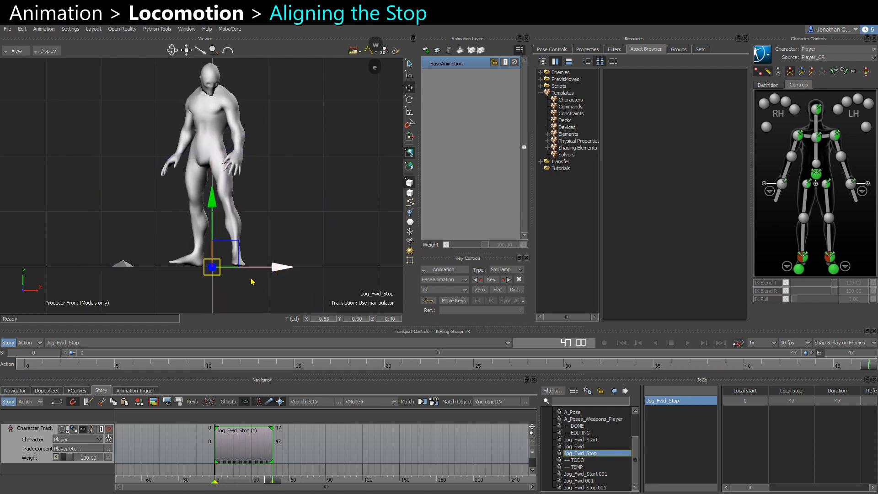
Play back the stop take from the front and perspective views to review its motion.
key("ctrl+space")
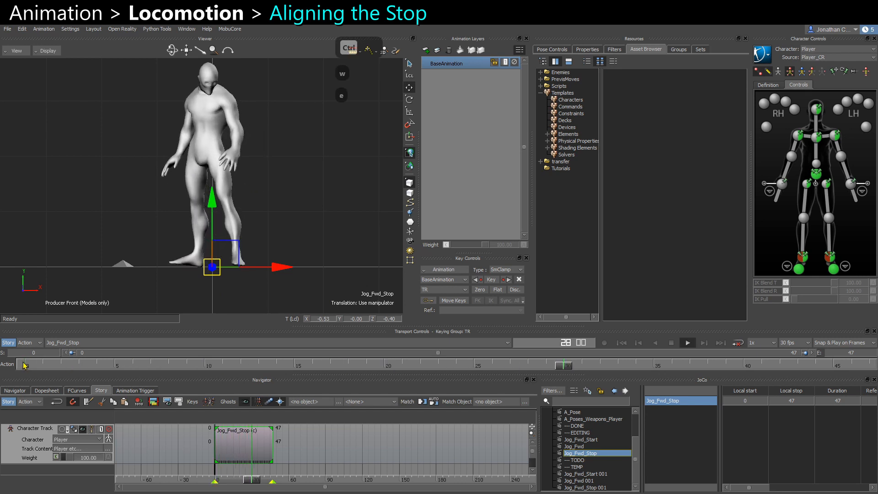
key("ctrl+space")
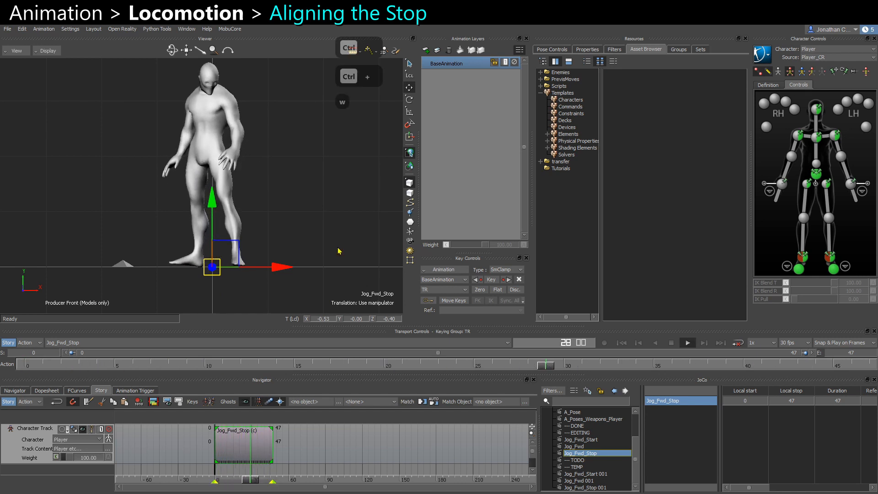
key("e")
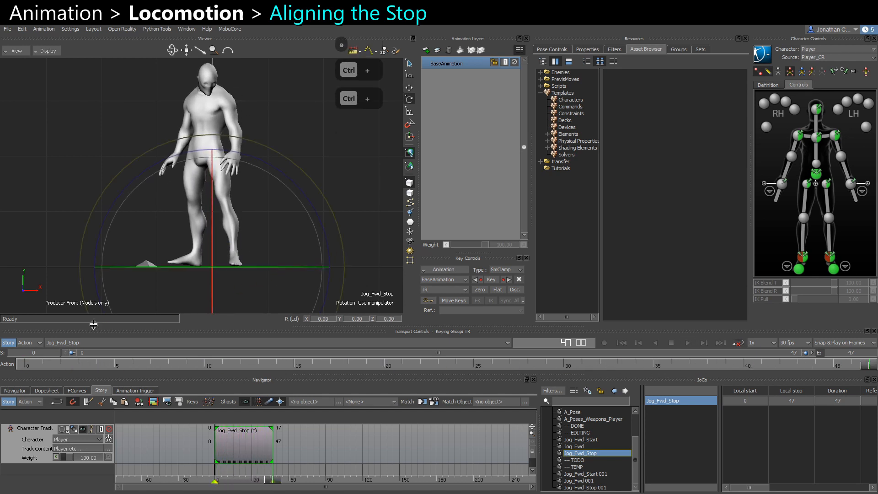
key("ctrl+space")
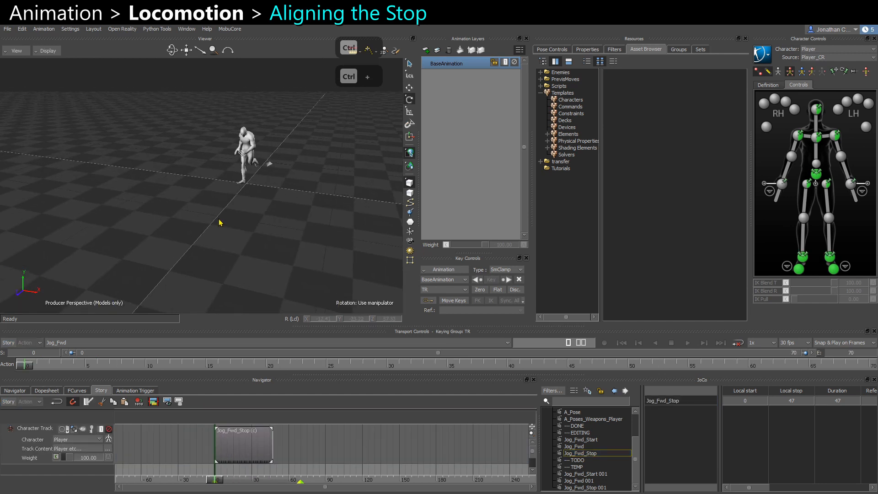
key("ctrl+space")
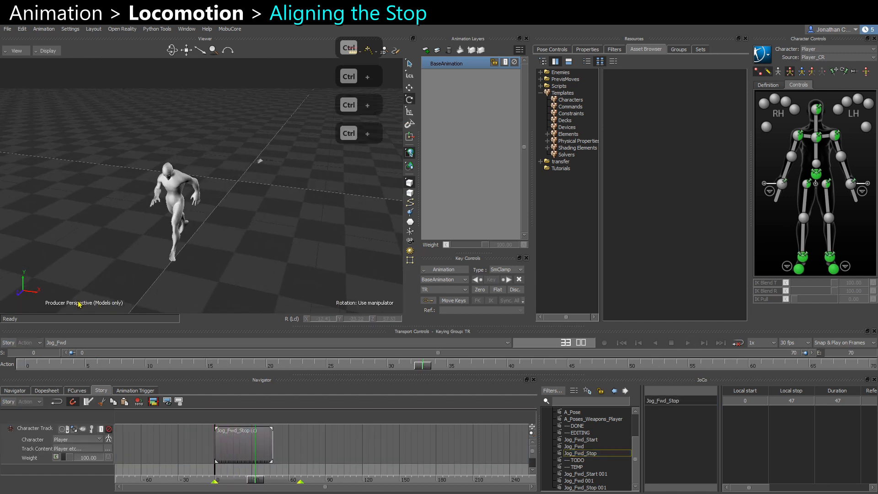
key("ctrl+space")
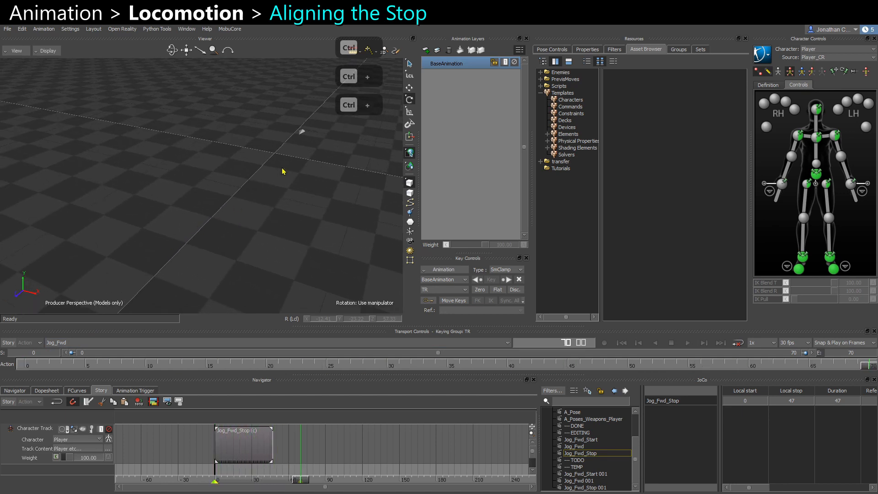
left_click(66, 341)
left_click(66, 385)
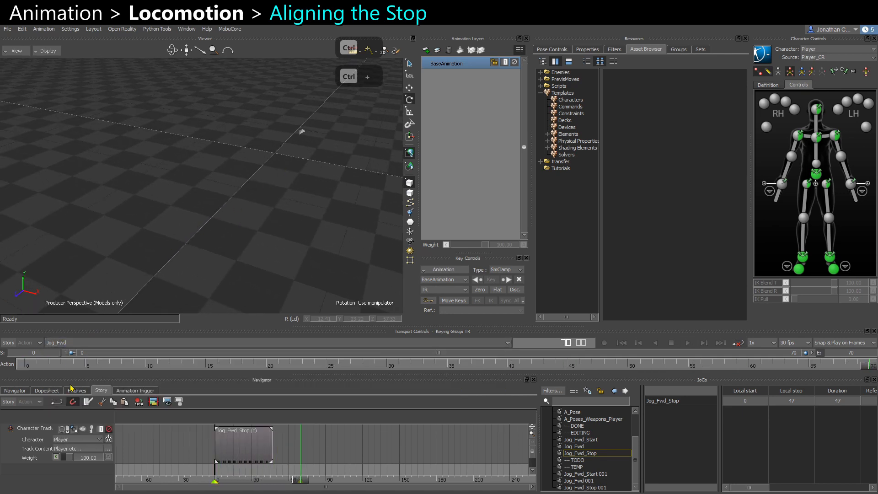
key("ctrl+space")
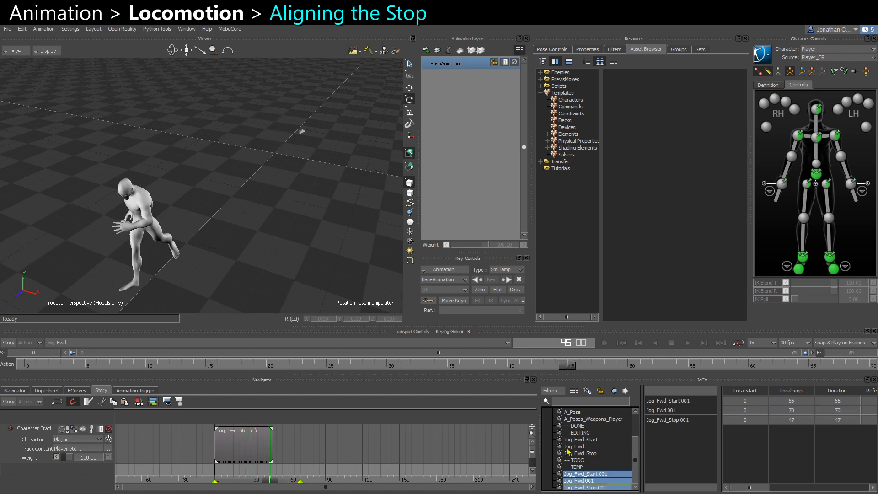
Delete the Jog_Fwd_Start 001, Jog_Fwd 001 and Jog_Fwd_Stop 001 takes.
right_click(606, 476)
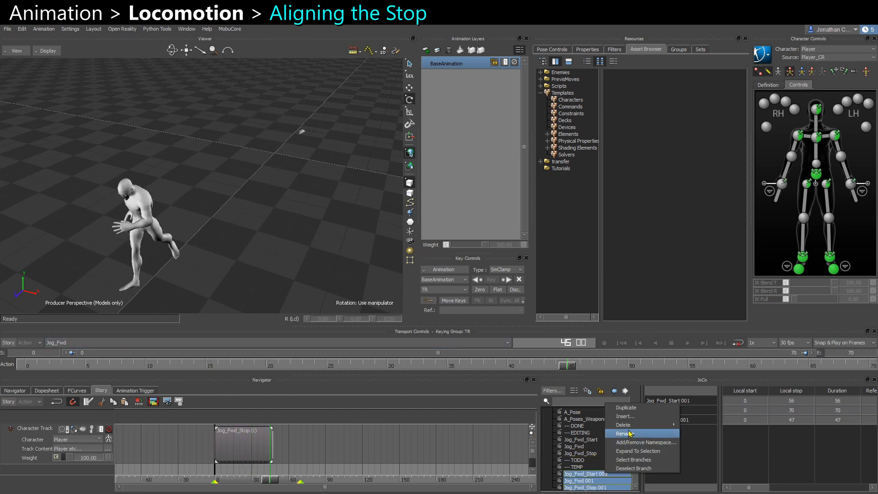
mouse_move(640, 427)
left_click(697, 426)
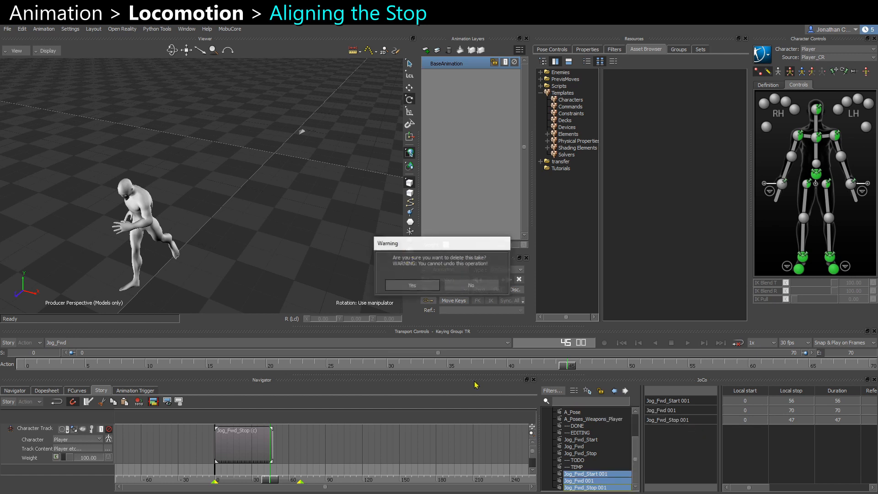
left_click(412, 287)
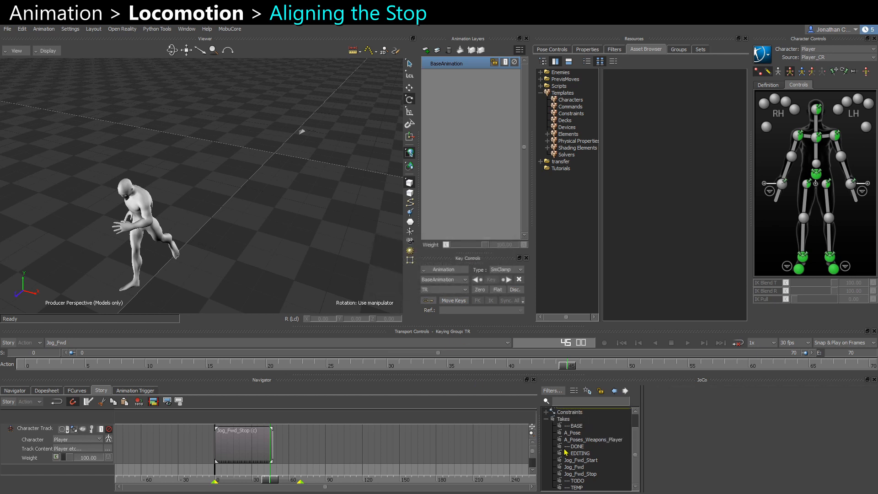
Duplicate the Jog_Fwd_Start, Jog_Fwd and Jog_Fwd_Stop takes.
left_click(587, 475)
left_click(588, 461, "shift")
right_click(586, 466)
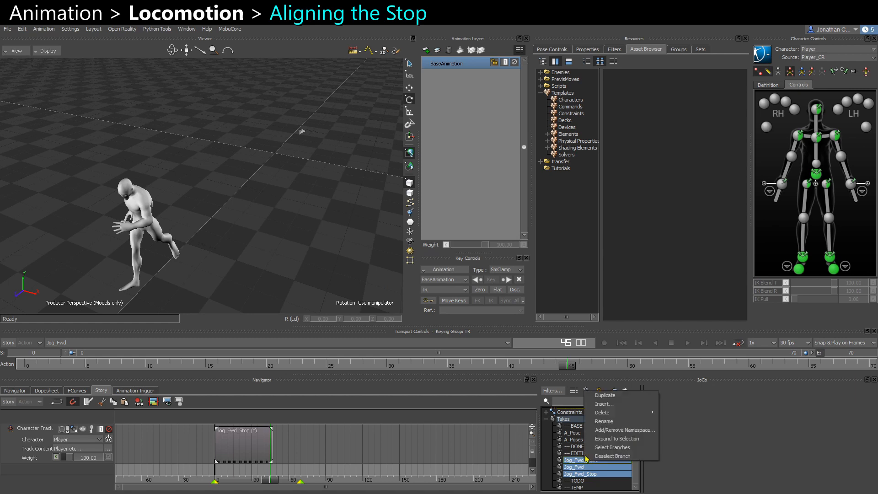
left_click(618, 395)
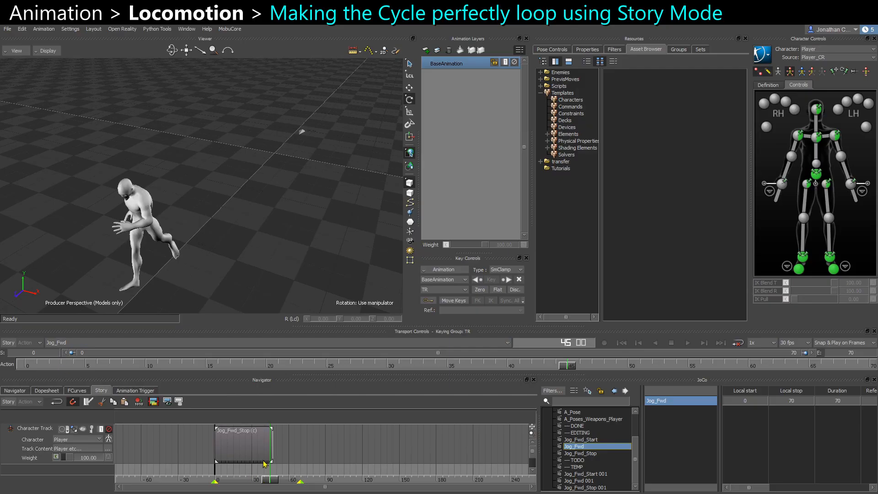
Delete the clip from the Jog_Fwd take's character track.
left_click(253, 451)
key("Delete")
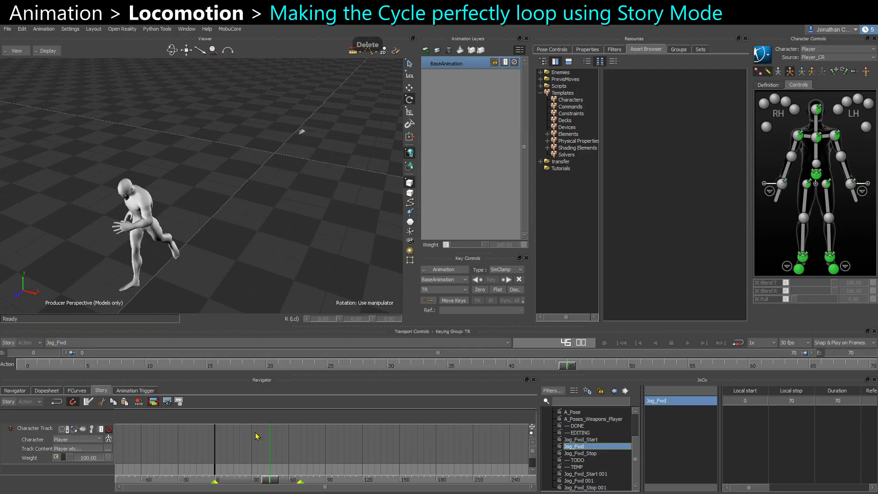
Enable looped playback and play the Jog_Fwd take from the front view, returning to the first frame.
left_click(25, 365)
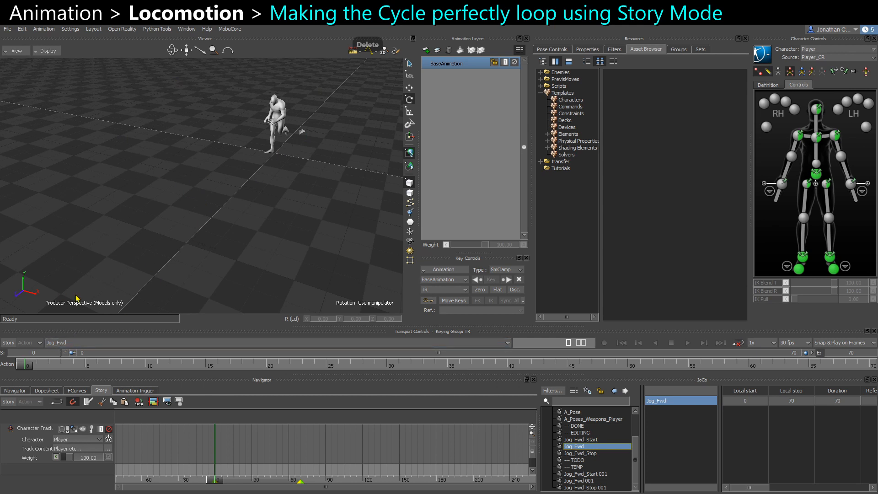
key("ctrl+f")
left_click_drag(246, 217, 249, 236, "ctrl")
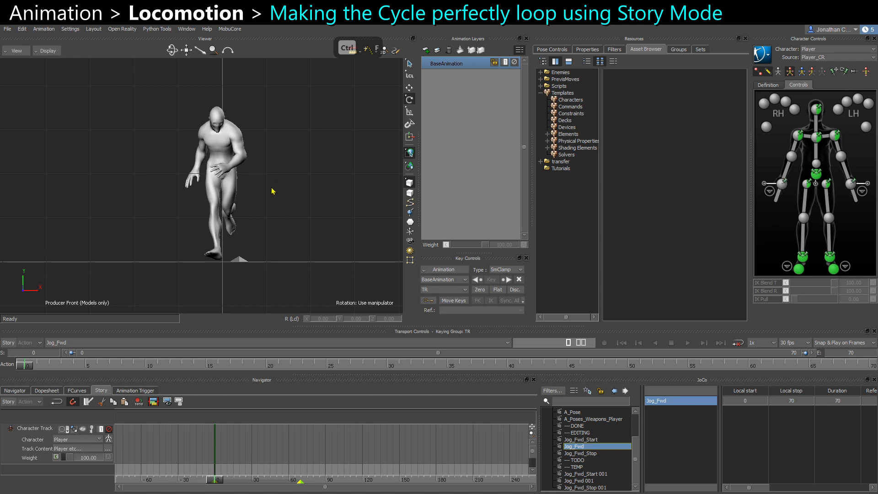
left_click(739, 343)
key("ctrl+space")
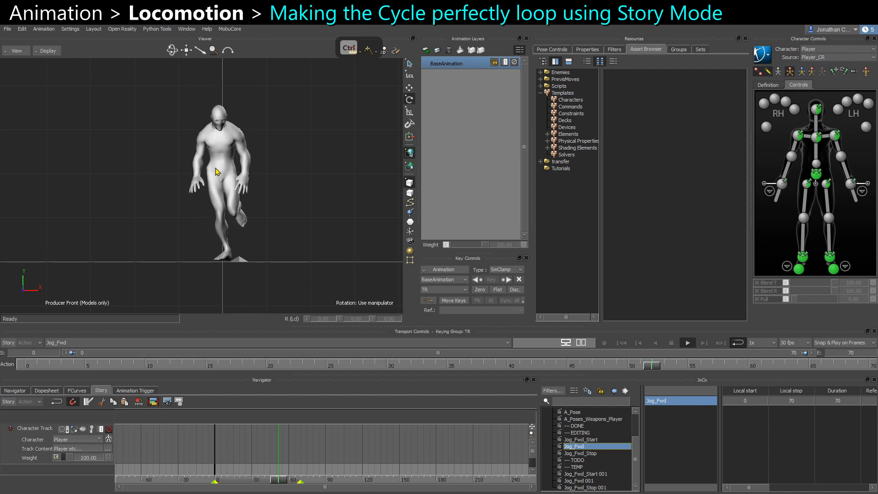
key("ctrl+f")
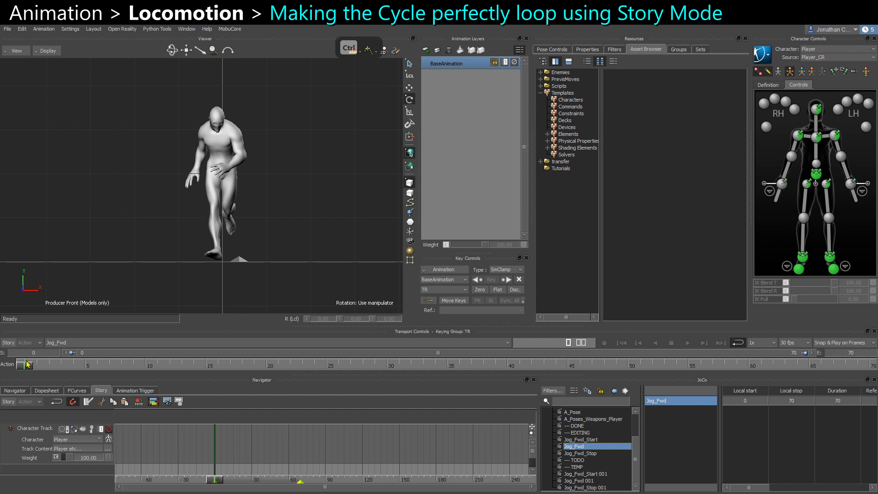
left_click_drag(26, 369, 22, 350)
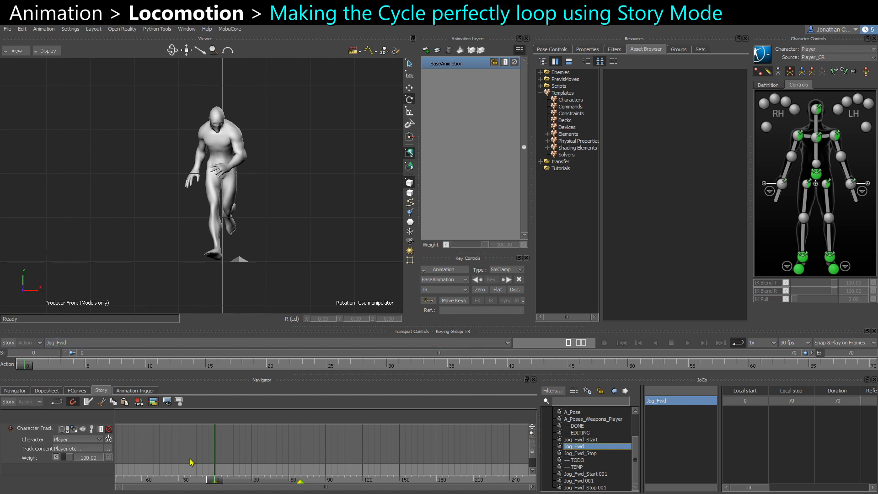
Insert the current take as a clip on the character track and enable Story mode.
right_click(248, 444)
left_click(275, 223)
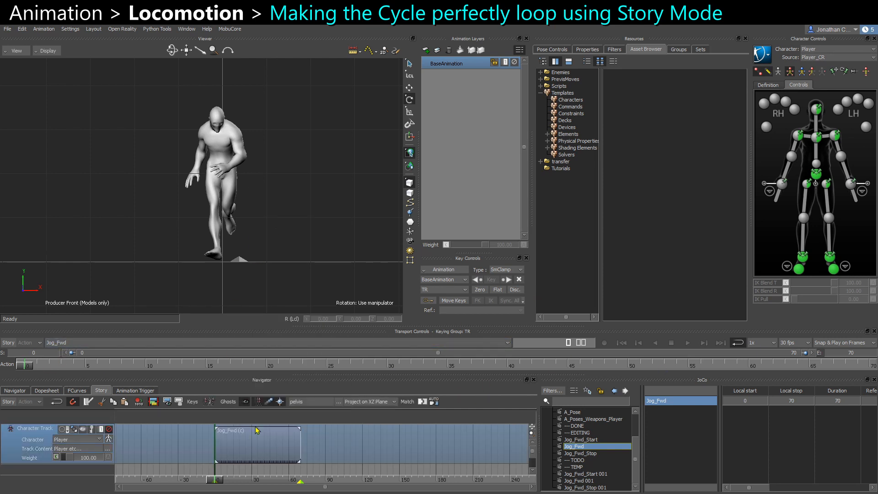
left_click(8, 342)
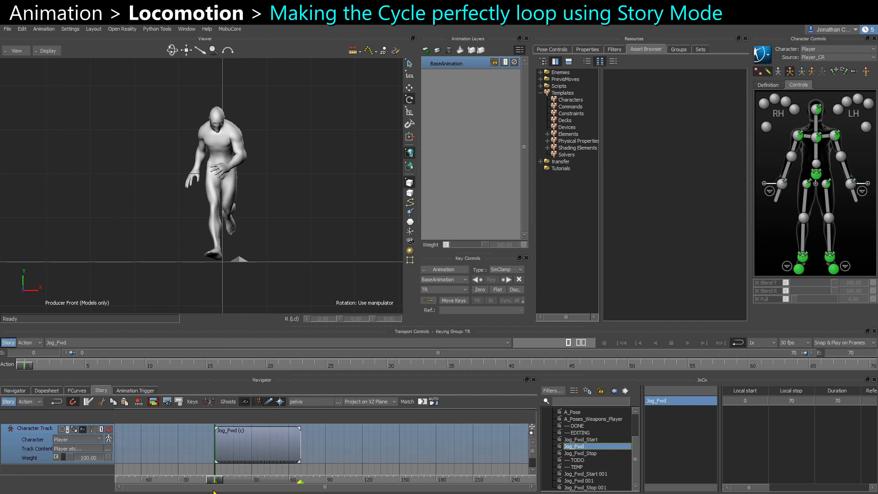
Play back and scrub the Jog_Fwd cycle clip in Story mode.
left_click_drag(220, 482, 478, 462)
mouse_move(256, 466)
left_mouse_down("ctrl")
mouse_move(372, 470)
mouse_move(182, 478)
mouse_move(271, 483)
mouse_move(229, 481)
left_mouse_up("ctrl")
key("ctrl+space")
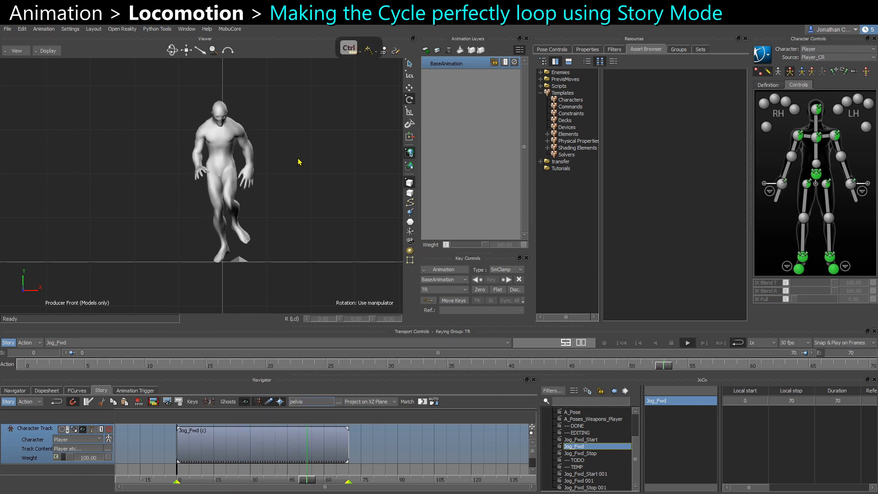
key("ctrl+space")
mouse_move(335, 486)
left_mouse_down()
mouse_move(213, 483)
mouse_move(225, 478)
left_mouse_up()
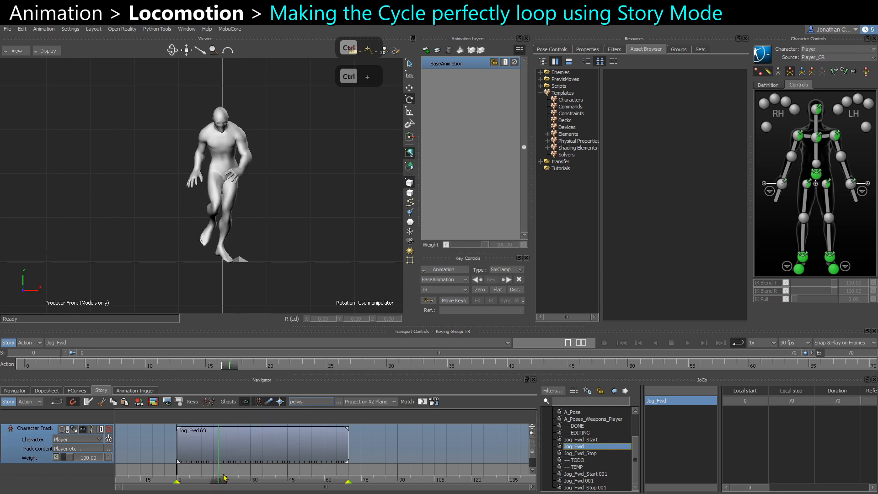
Split the Jog_Fwd clip on the character track into two clips at frame 39.
key("ctrl+space")
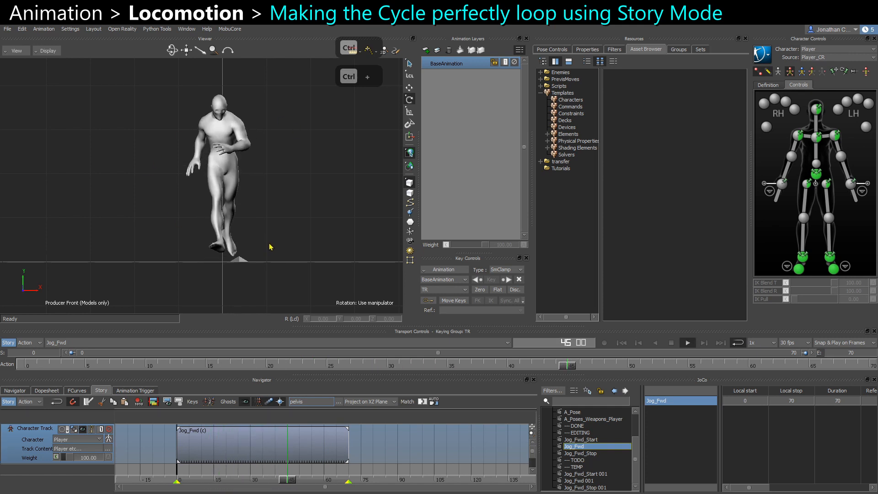
mouse_move(330, 484)
left_mouse_down()
mouse_move(238, 486)
mouse_move(291, 485)
mouse_move(266, 483)
mouse_move(273, 484)
left_mouse_up()
left_click(295, 451)
key("alt+r")
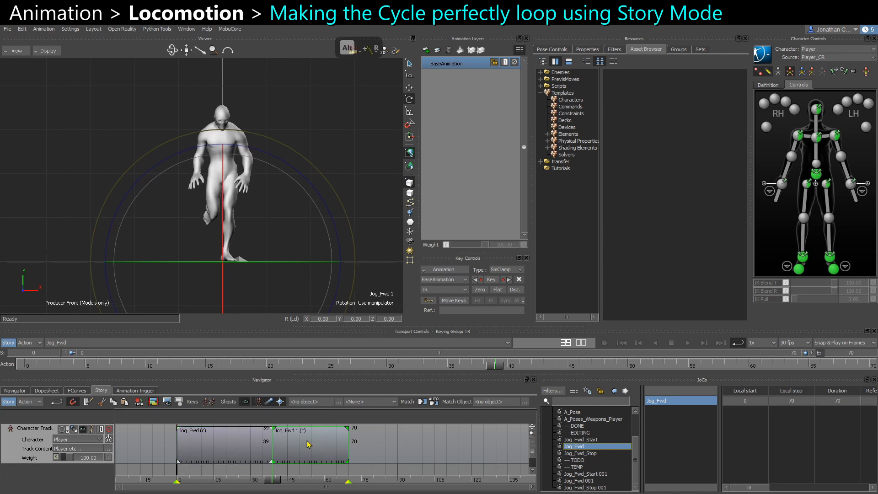
Swap the two clip halves so Jog_Fwd 1 (c) starts at frame 0 and Jog_Fwd (c) follows it.
left_click(411, 456)
left_click(307, 452)
left_click(392, 458)
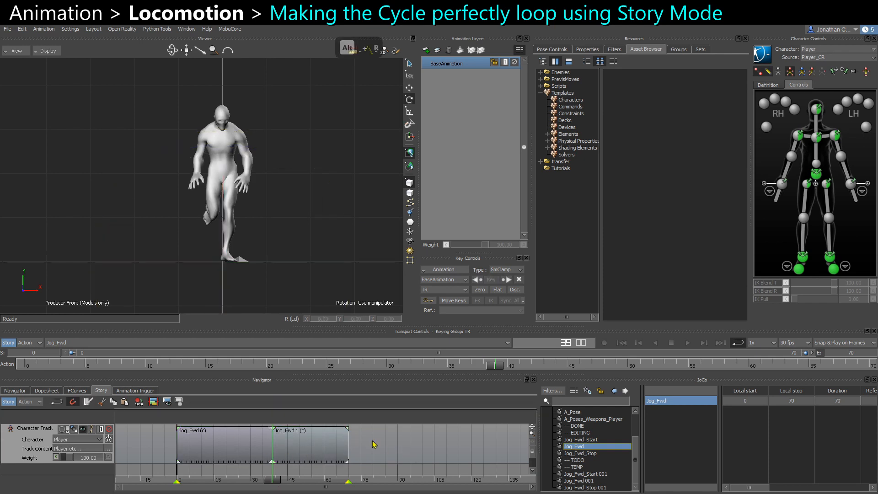
left_click(318, 454)
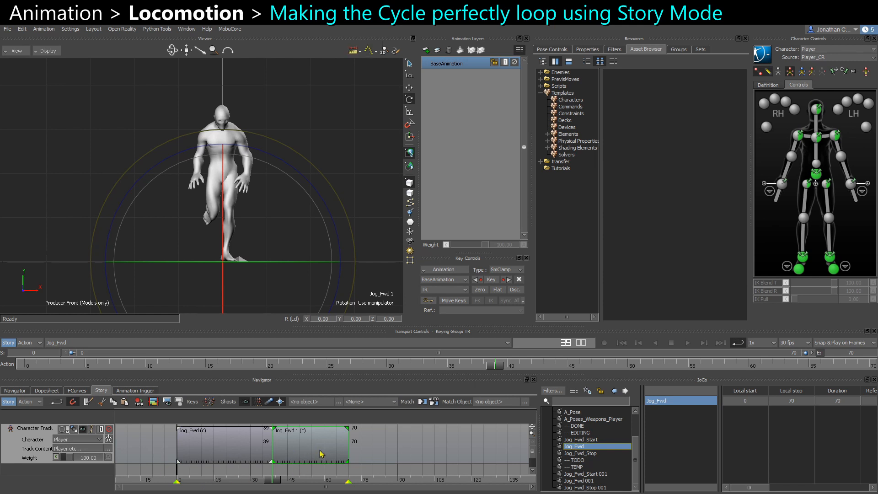
left_click_drag(277, 481, 258, 489)
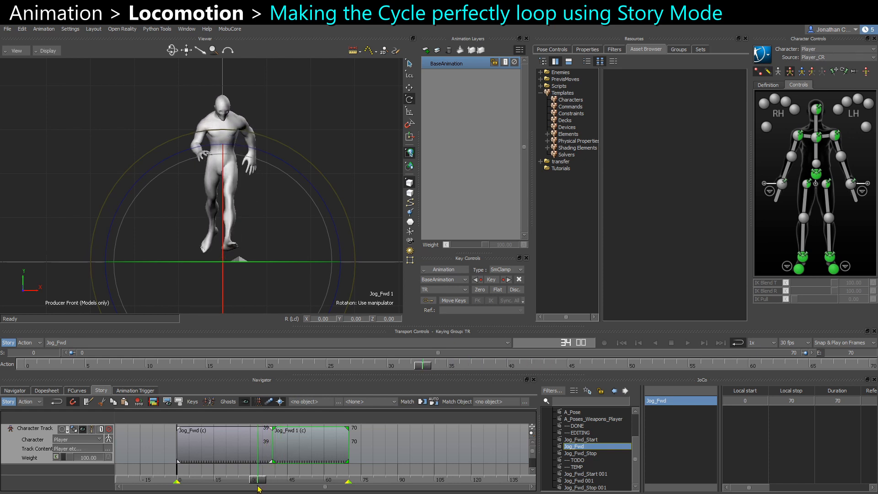
left_click_drag(307, 457, 173, 473)
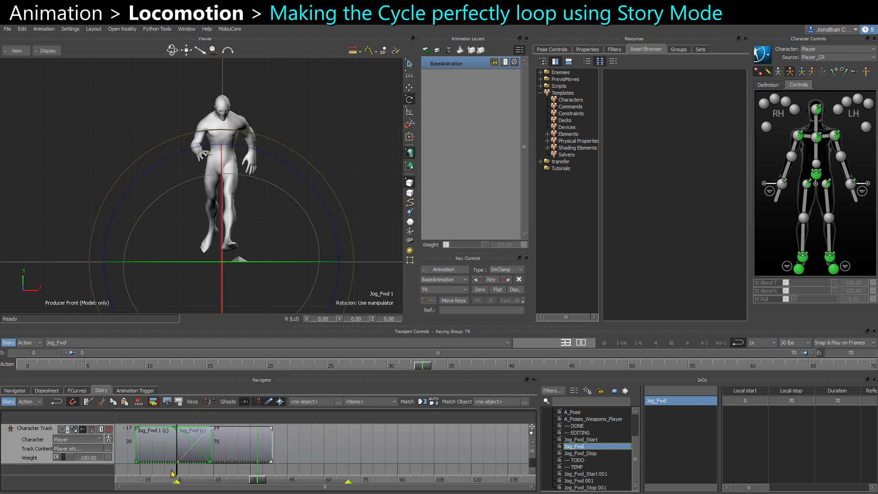
left_click(236, 451, "ctrl")
left_click_drag(237, 451, 322, 454)
left_click(376, 455)
left_click(392, 452)
left_click_drag(262, 482, 325, 483)
left_click_drag(748, 370, 737, 367)
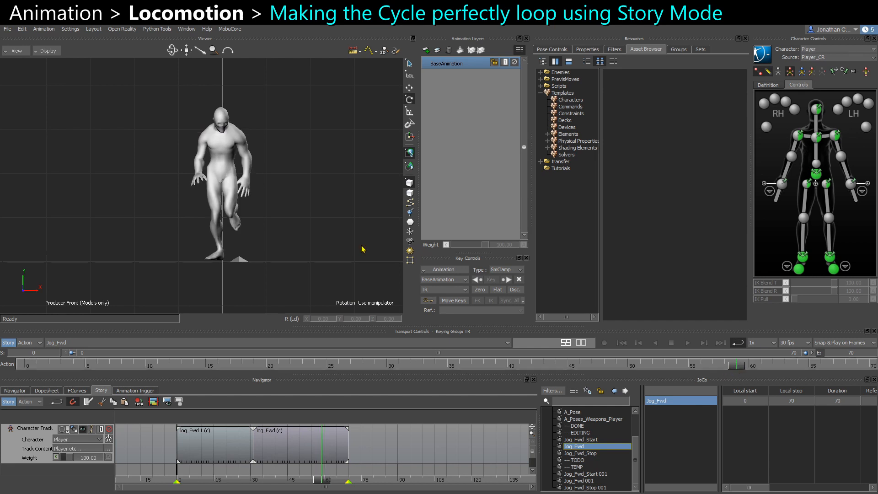
Play and scrub the swapped clips, zooming in on the character to inspect the join.
key("ctrl+space")
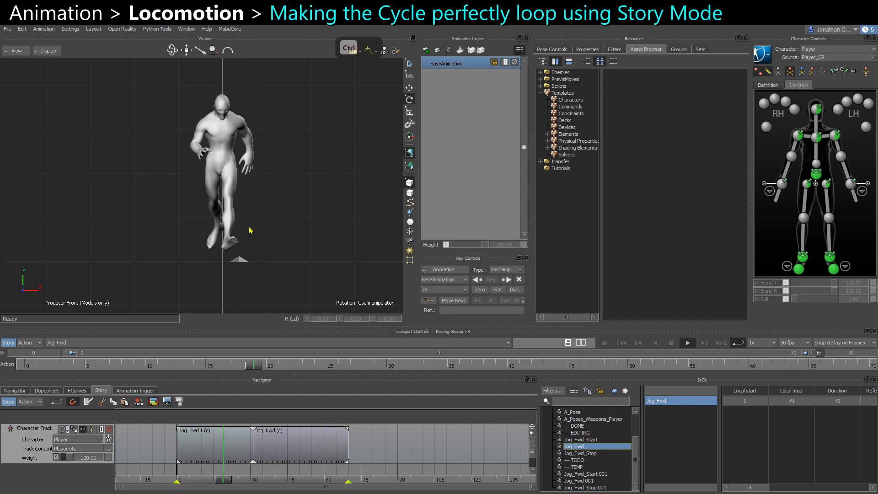
key("ctrl+space")
left_click_drag(227, 477, 255, 480)
left_click_drag(181, 242, 205, 271, "ctrl")
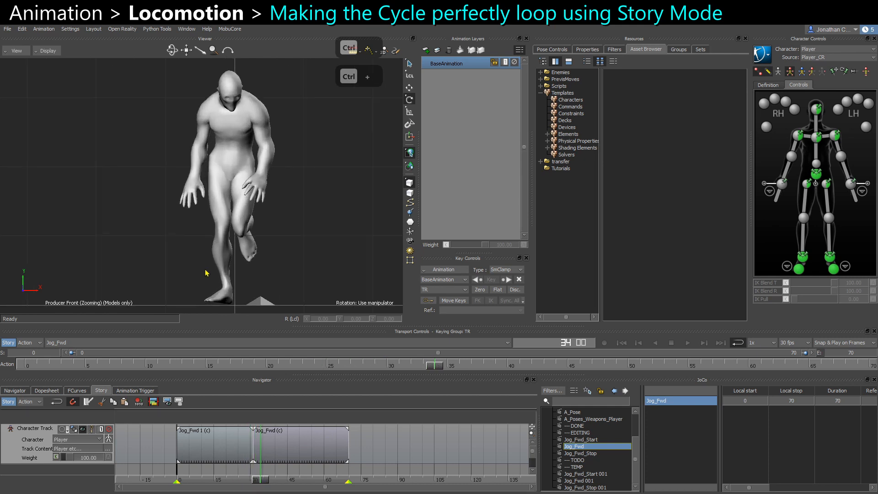
left_click_drag(285, 252, 263, 245, "shift")
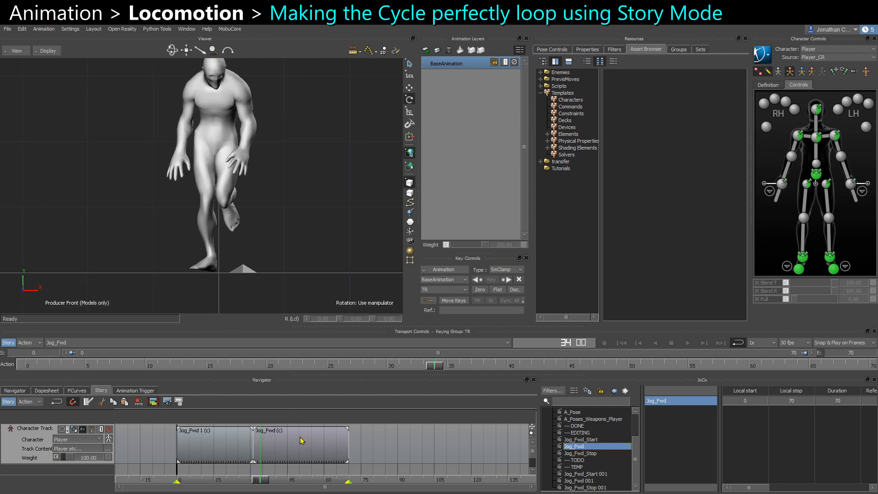
Trim the start of the Jog_Fwd (c) clip to about frame 48.
left_click_drag(302, 441, 320, 451)
key("ctrl+a")
key("ctrl+a")
key("ctrl+a")
left_click_drag(261, 480, 295, 488)
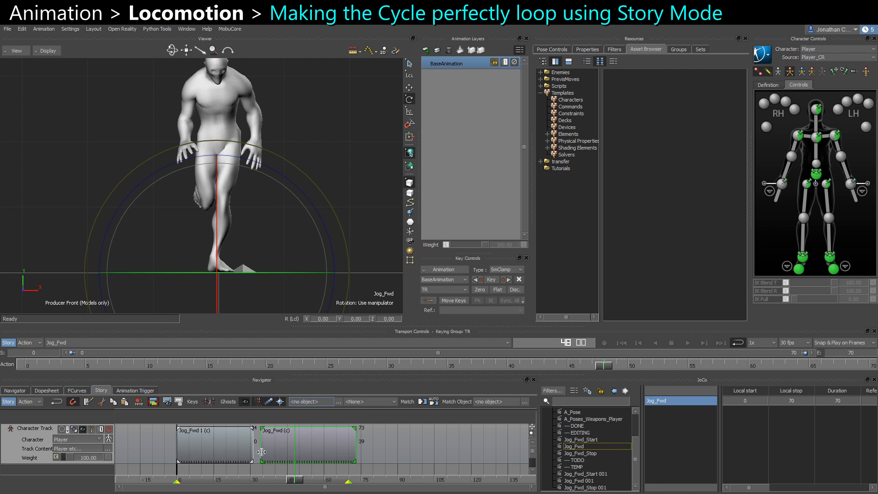
left_click_drag(261, 452, 217, 478)
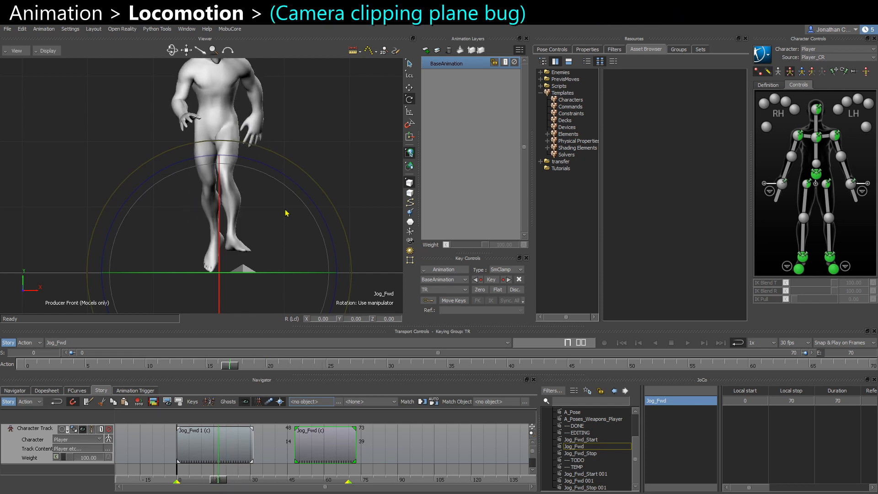
Select the producer front, back, right, left and top cameras and reset them to fix the viewer clipping.
scroll(276, 211, "down", 2)
left_click(317, 111)
middle_click_drag(317, 149, 322, 174, "alt")
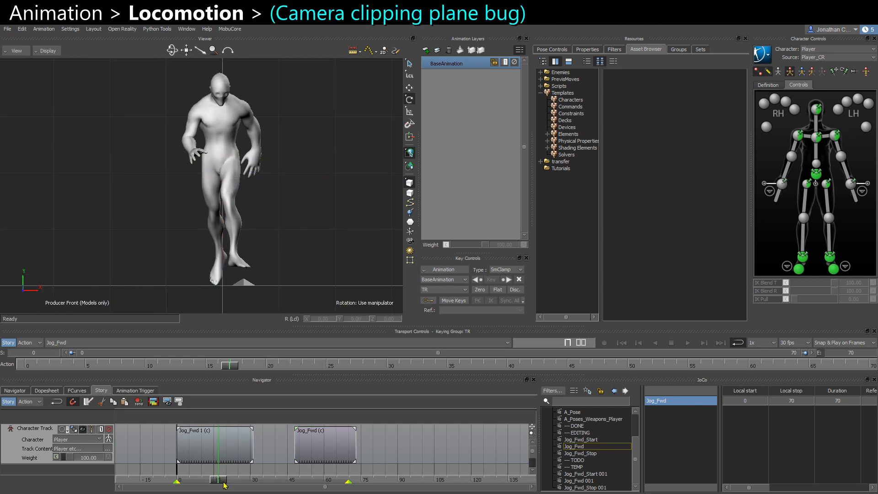
left_click_drag(224, 484, 231, 484)
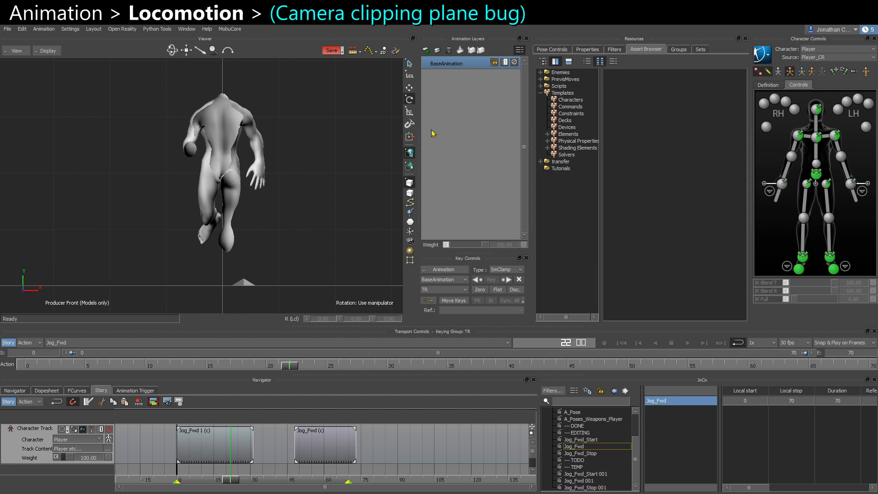
scroll(600, 444, "up", 5)
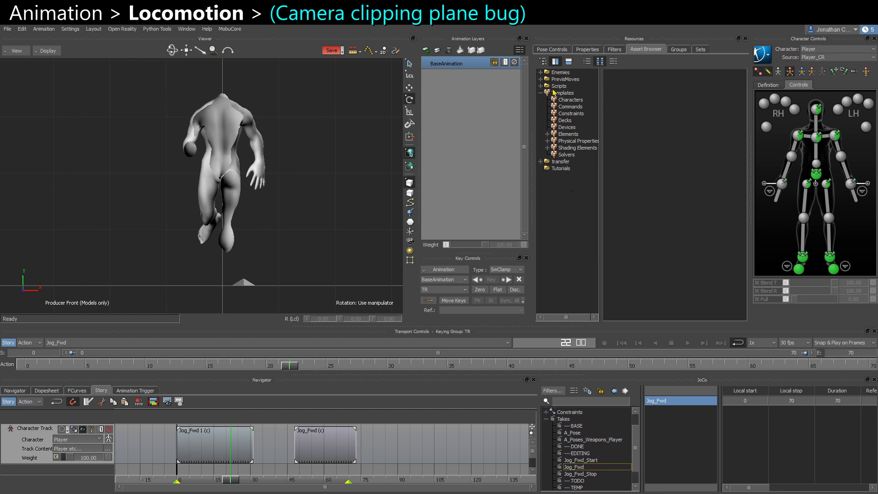
left_click(14, 391)
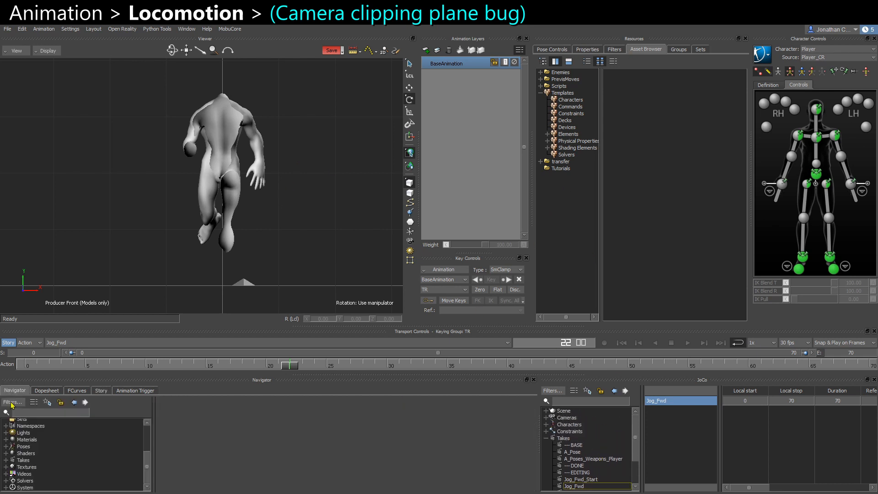
scroll(30, 437, "up", 3)
left_click(6, 436)
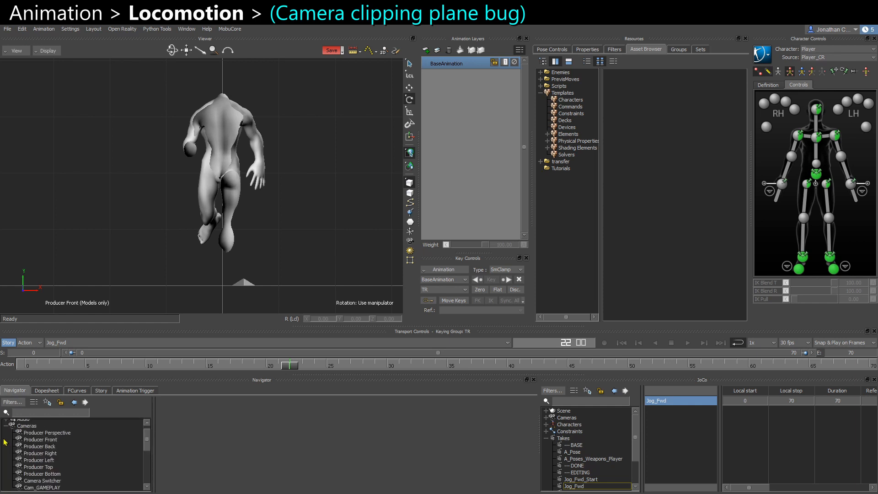
left_click(45, 439)
left_click_drag(49, 467, 76, 440)
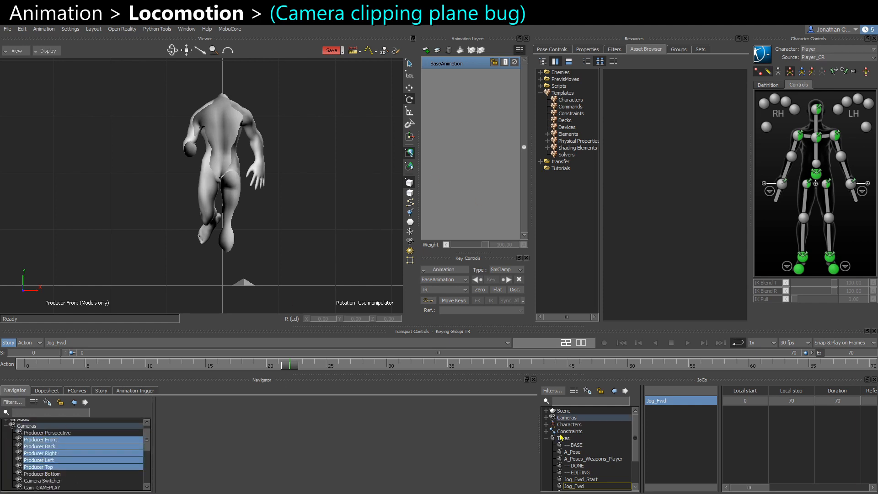
left_click(586, 50)
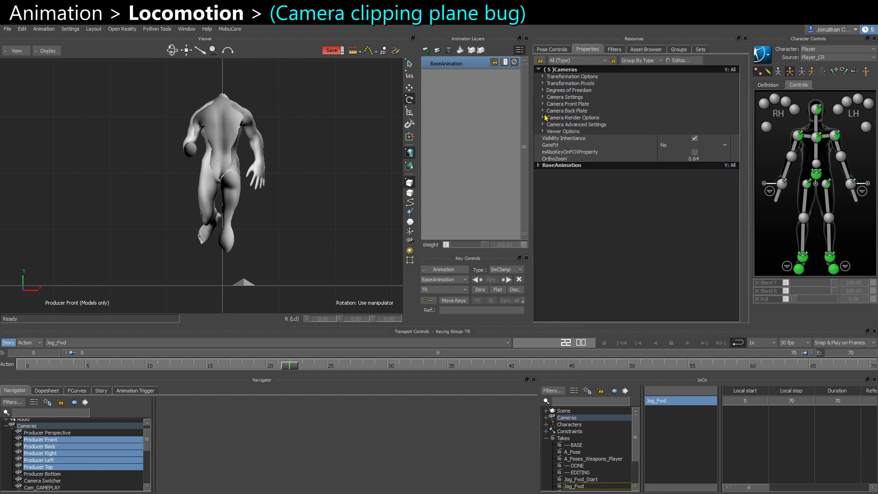
left_click(543, 98)
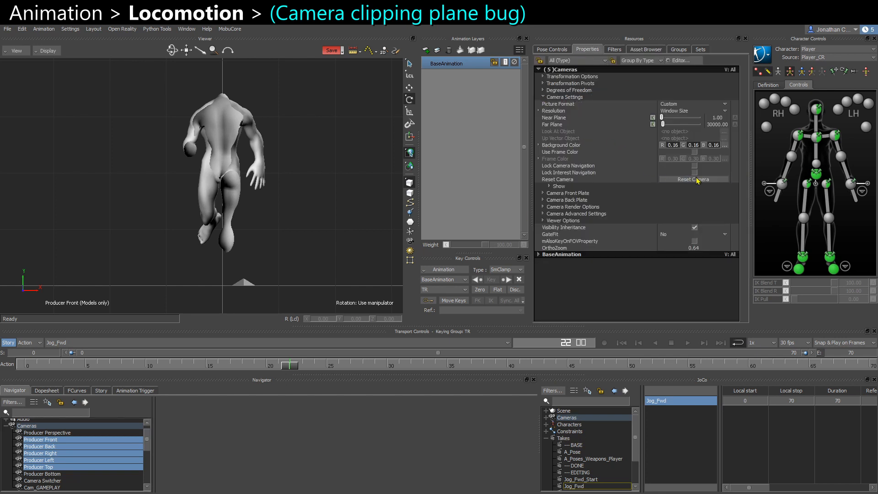
left_click(677, 183)
left_click(290, 222)
scroll(220, 204, "up", 3)
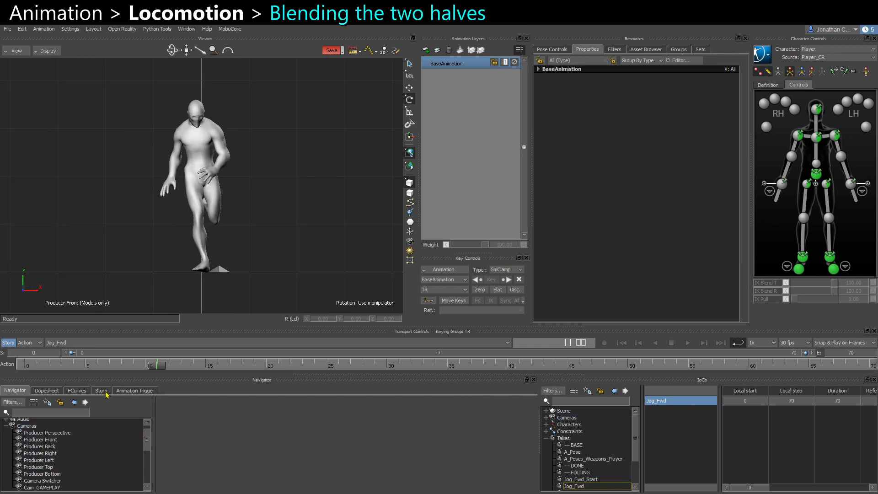
Move the Jog_Fwd (c) clip back to overlap the end of Jog_Fwd 1 (c), creating a blend between them.
left_click(101, 390)
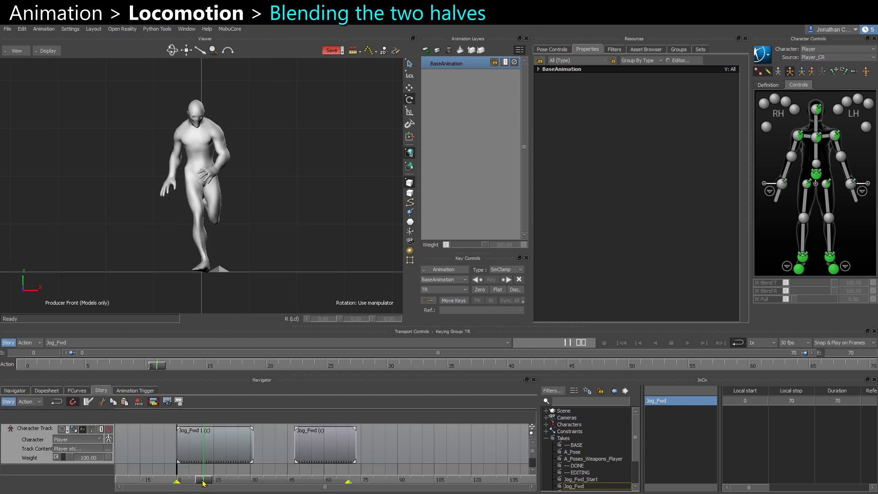
mouse_move(204, 483)
left_mouse_down()
mouse_move(297, 488)
mouse_move(210, 489)
mouse_move(233, 489)
left_mouse_up()
left_click_drag(338, 455, 198, 445)
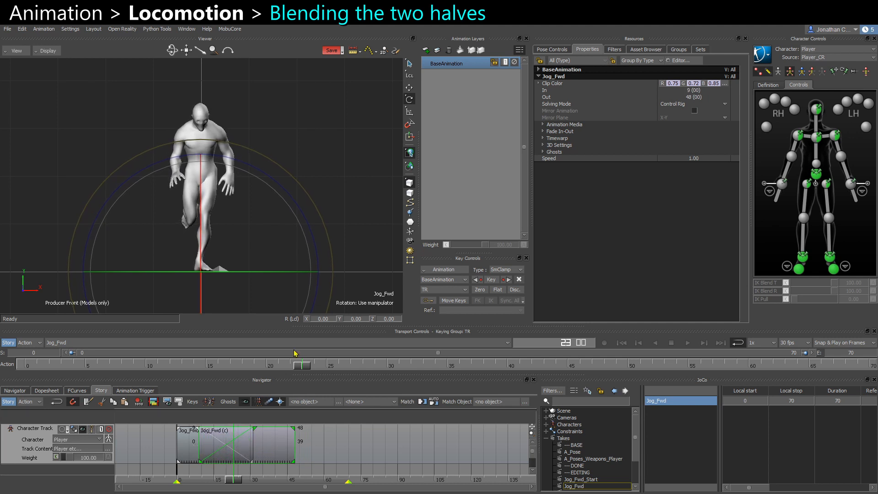
Switch the viewer to X-Ray display and show the character's skeleton.
left_click(328, 167)
key("ctrl+a")
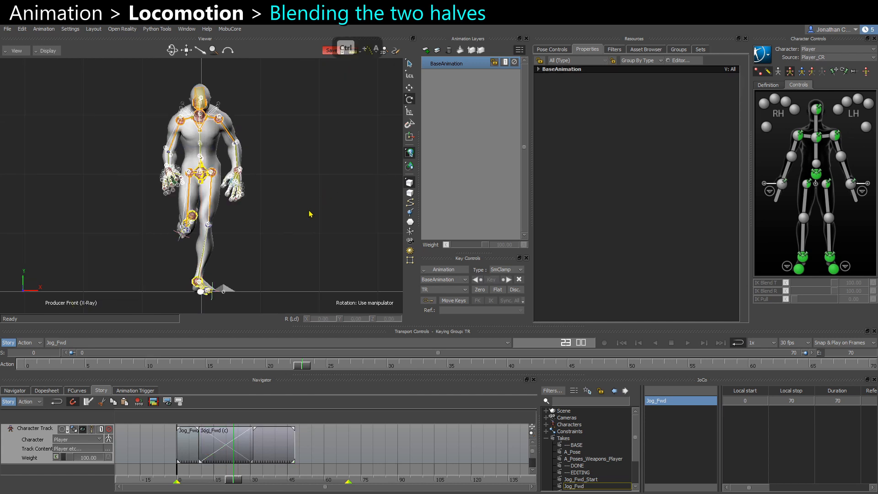
middle_click_drag(270, 234, 280, 224, "alt")
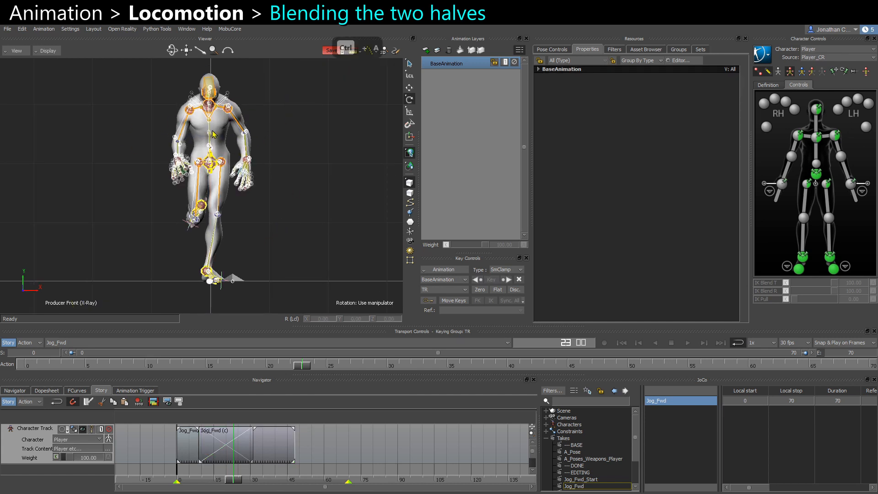
left_click(760, 74)
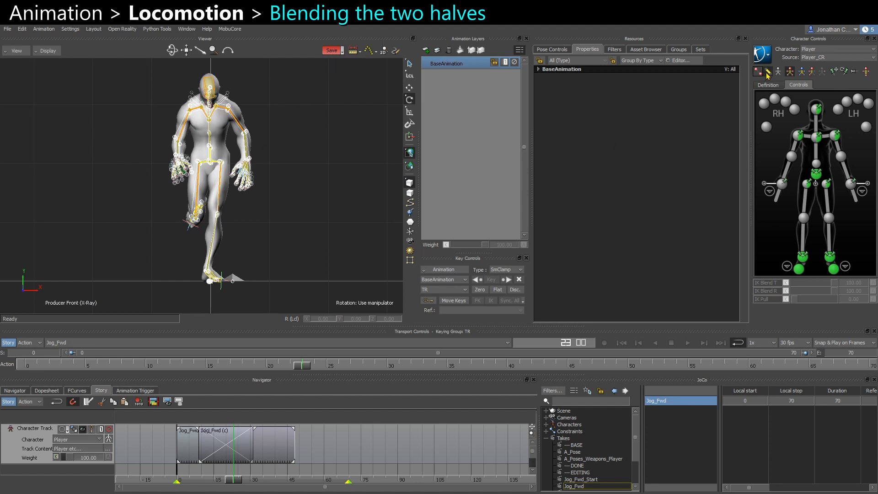
left_click(768, 74)
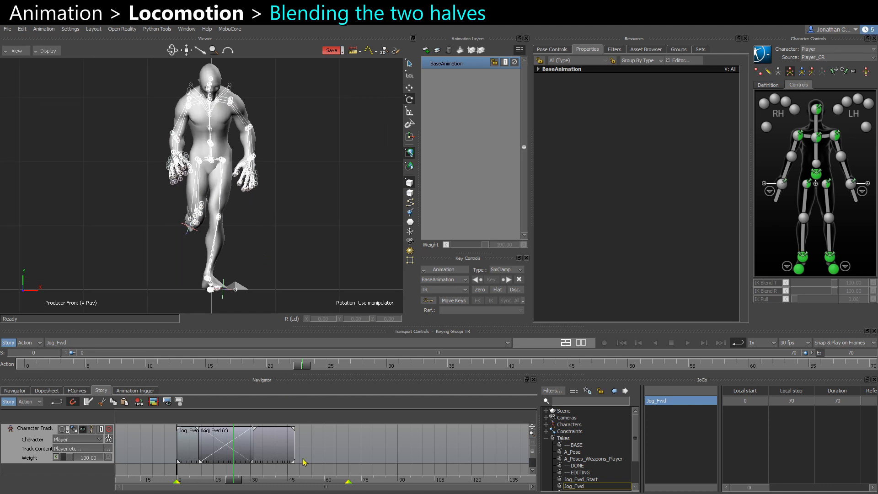
Set the red value of the Jog_Fwd (c) clip's color to 1.00 to tell the clips apart.
left_click(254, 430)
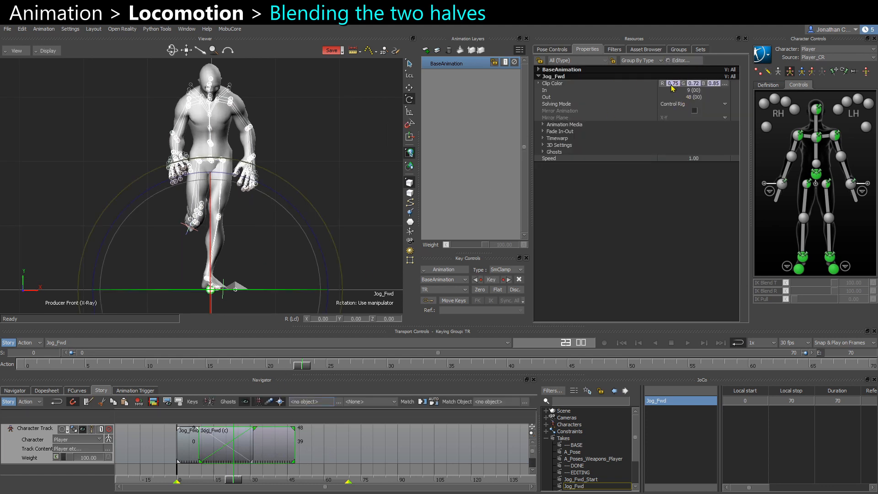
left_click_drag(671, 86, 700, 89)
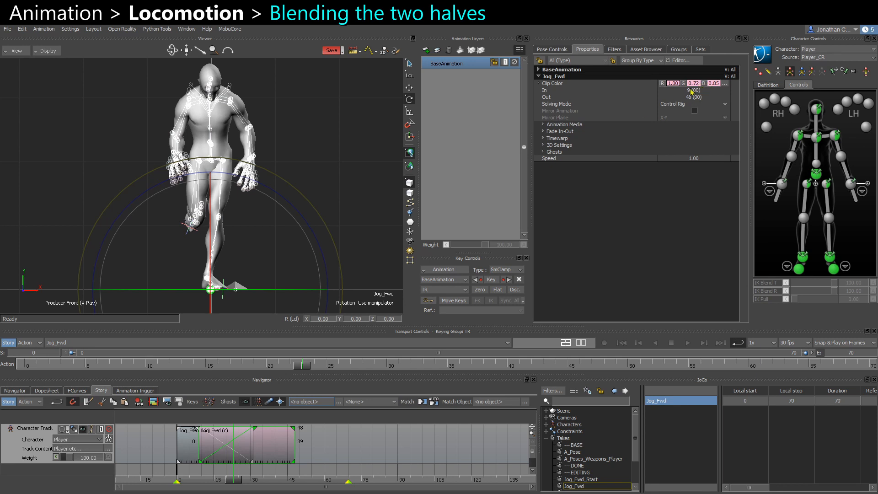
left_click(190, 444)
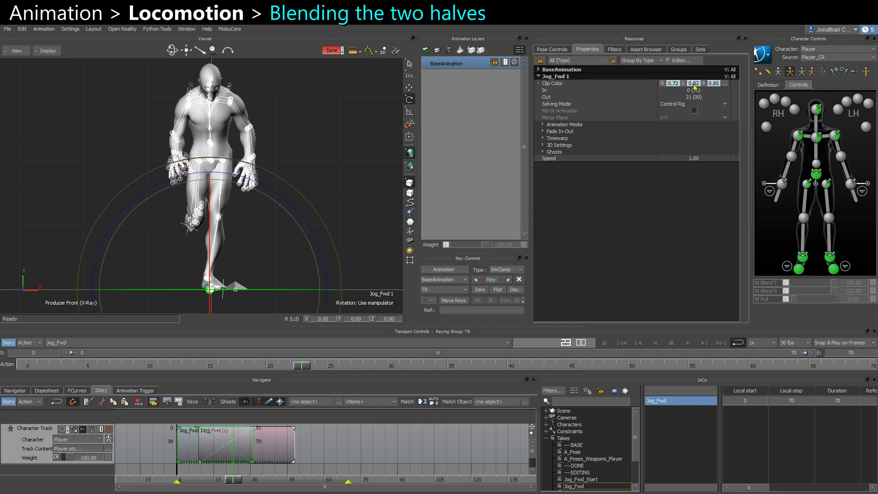
left_click(324, 450)
Toggle Story mode and step frame by frame through the blend, zooming in on the character's legs and feet.
left_click(10, 345)
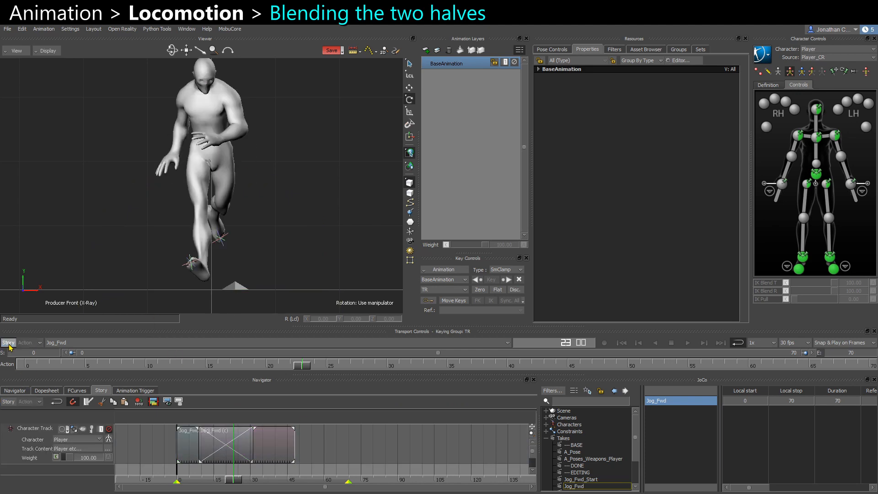
left_click(9, 346)
scroll(87, 211, "up", 2)
scroll(210, 129, "up", 3)
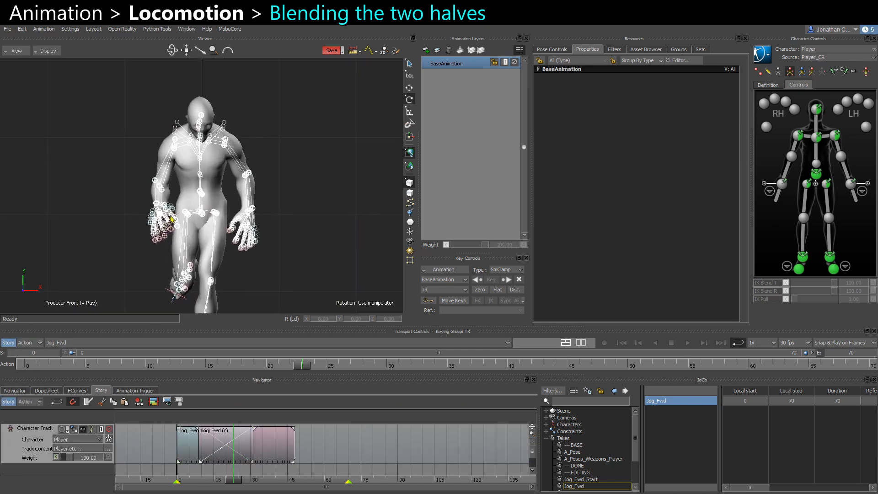
middle_click_drag(223, 235, 255, 147)
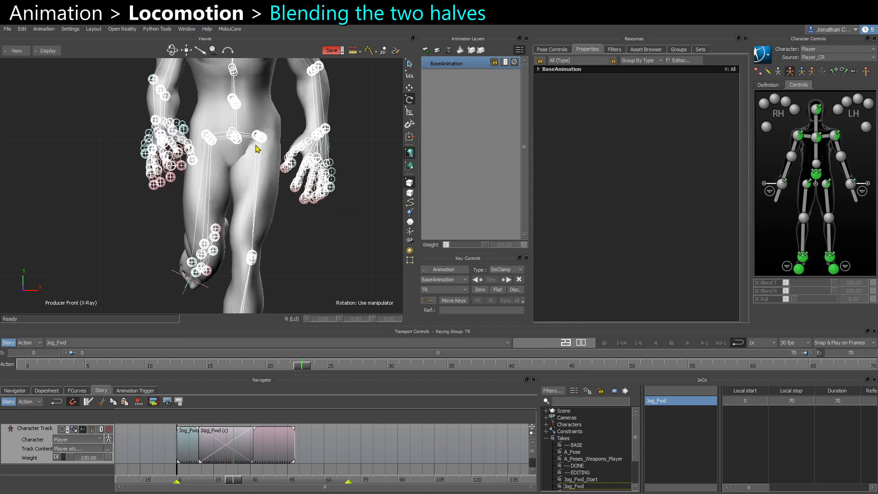
scroll(255, 147, "down", 3)
middle_click_drag(225, 232, 254, 157)
scroll(276, 183, "down", 2)
scroll(241, 227, "down", 2)
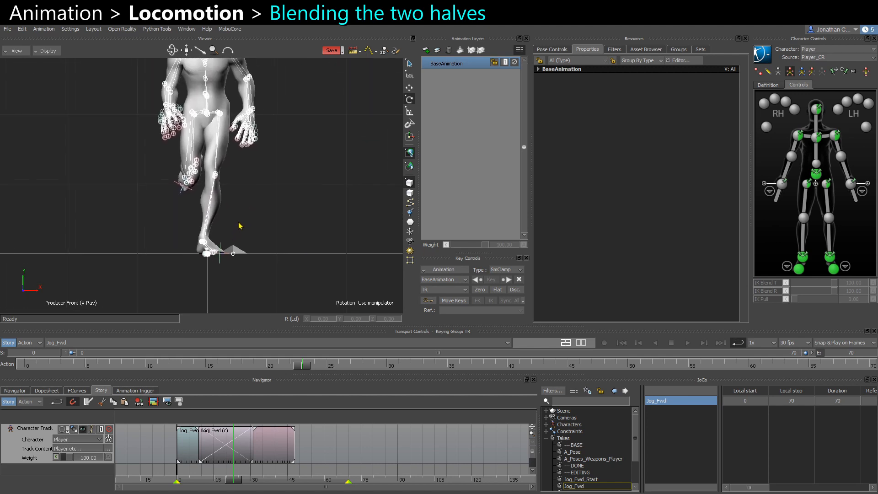
scroll(259, 241, "up", 3)
left_click_drag(236, 479, 224, 478)
key("ctrl+Right")
key("ctrl+Right")
key("ctrl+Right")
key("ctrl+Right")
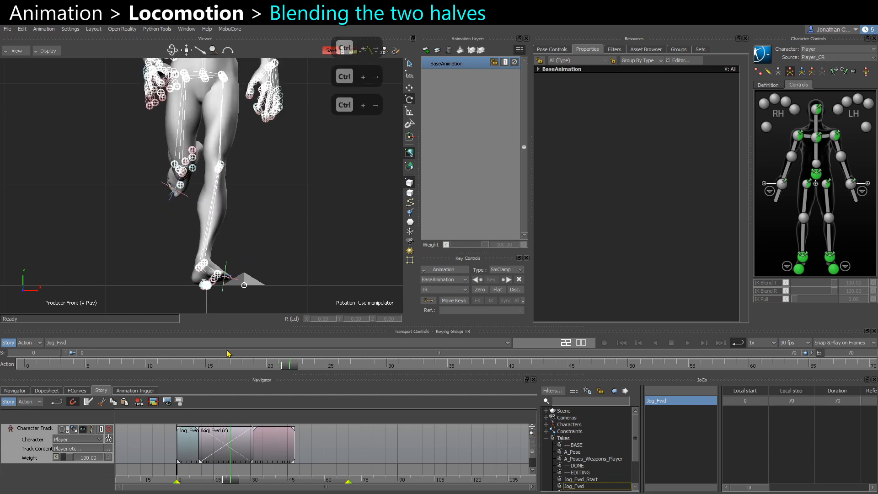
Select the Jog_Fwd (c) clip and keep stepping frame by frame through the blend, orbiting around the character to inspect the legs.
key("ctrl+Right")
key("ctrl+Right")
key("ctrl+Right")
key("ctrl+Right")
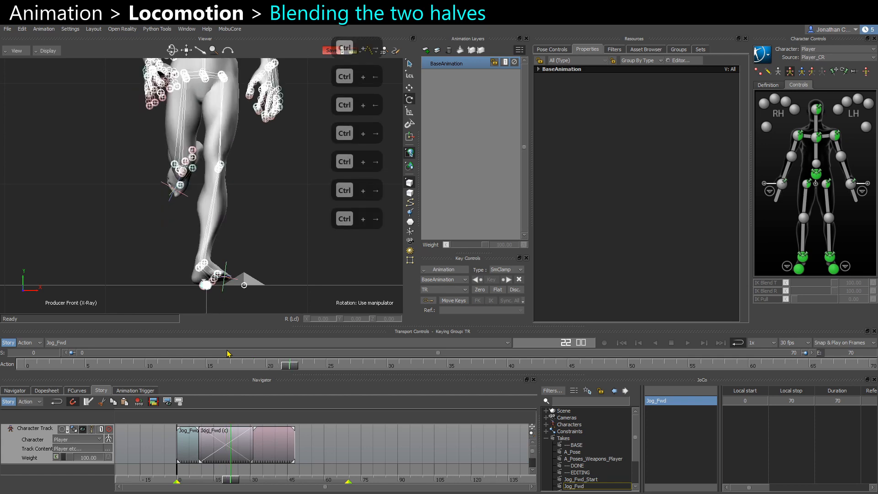
key("ctrl+Left")
key("ctrl+Right")
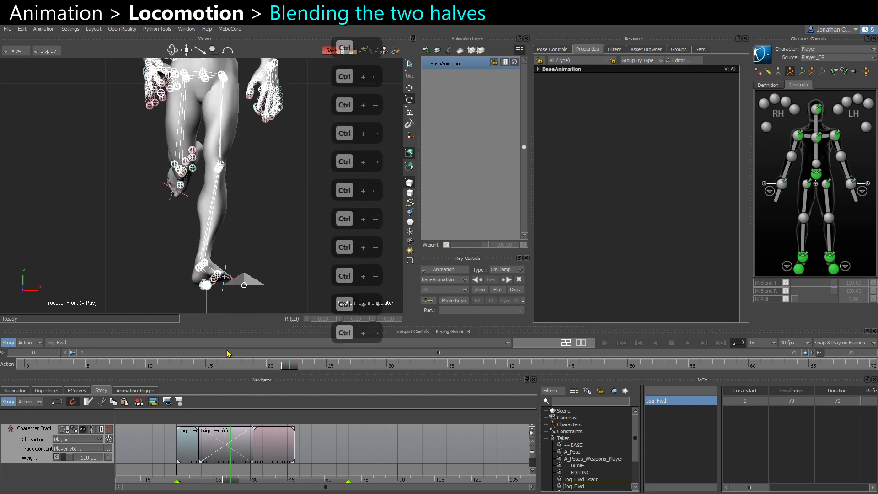
key("ctrl+Left")
key("ctrl+Left")
key("ctrl+Right")
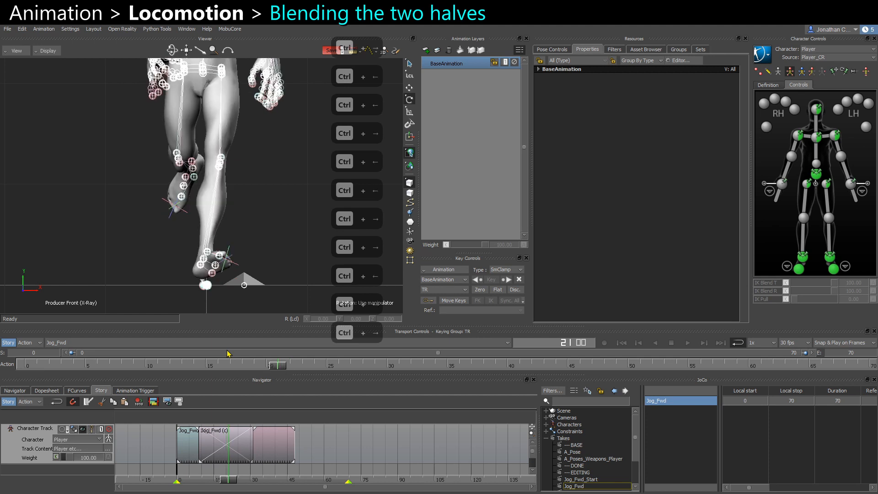
key("ctrl+Right")
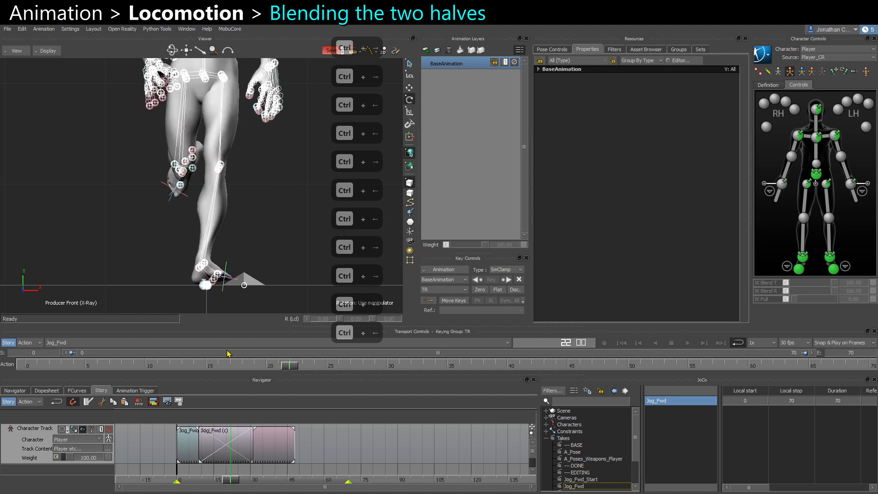
left_click(272, 454)
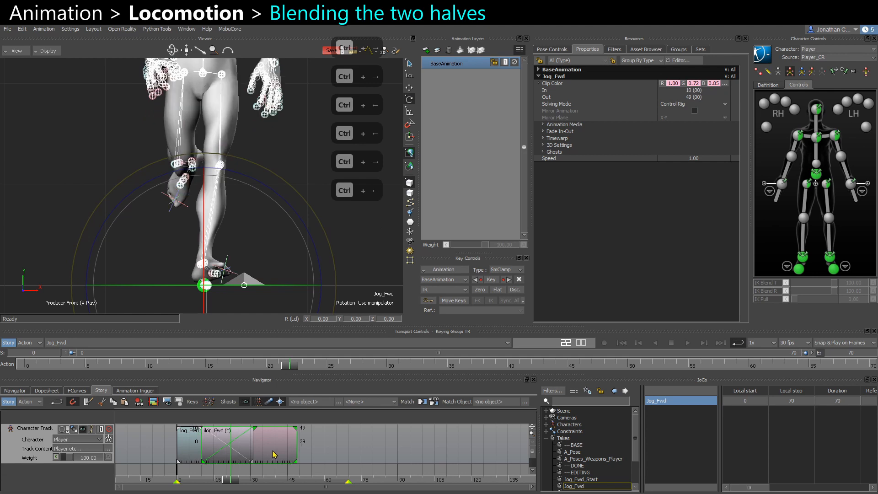
key("ctrl+Right")
key("ctrl+Right")
key("ctrl+Right")
key("ctrl+Right")
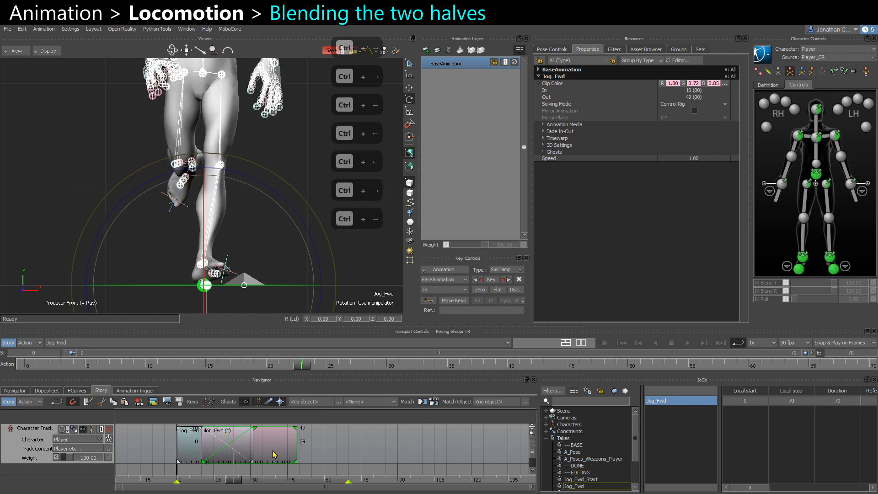
key("ctrl+Left")
key("ctrl+Left")
key("ctrl+Right")
key("ctrl+Left")
key("ctrl+Left")
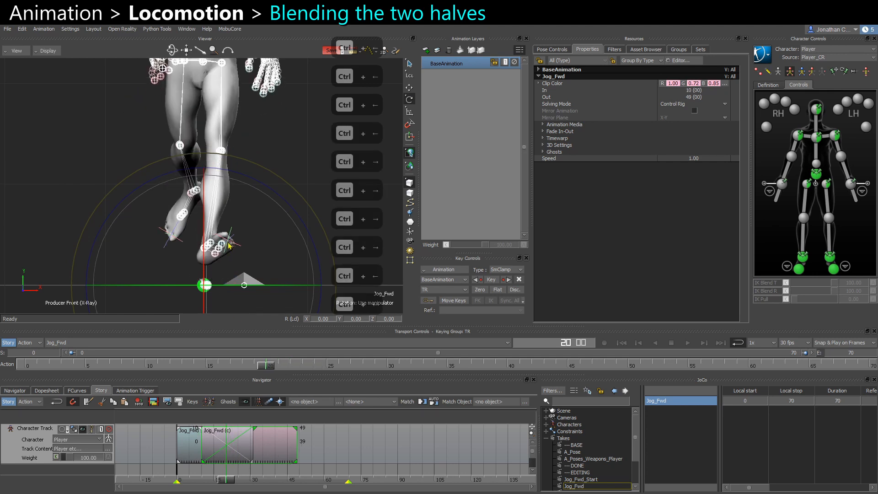
left_click_drag(297, 170, 298, 173)
left_click_drag(252, 139, 254, 287, "ctrl")
left_click_drag(253, 287, 234, 245, "ctrl")
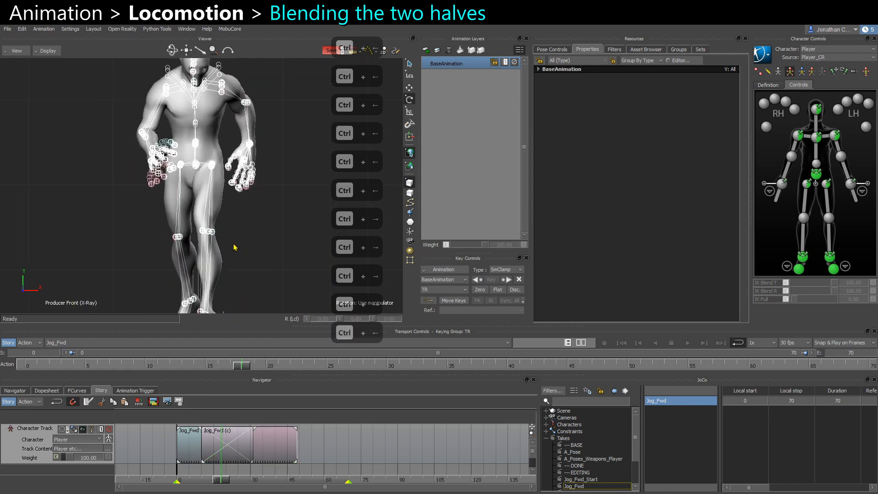
key("ctrl+Right")
key("ctrl+Right")
key("ctrl+Right")
key("ctrl+Right")
key("ctrl+Right")
key("ctrl+Right")
key("ctrl+Right")
key("ctrl+Right")
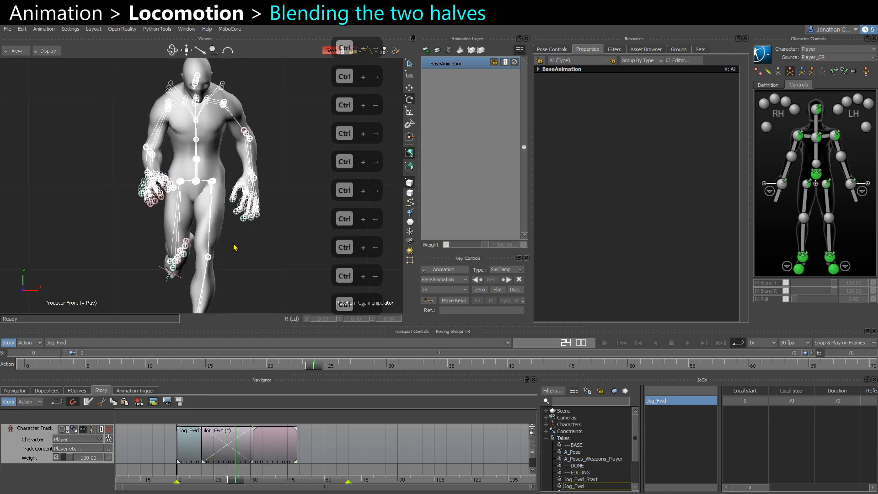
key("ctrl+Left")
key("ctrl+Left")
key("ctrl+Left")
key("ctrl+Left")
key("ctrl+Left")
key("ctrl+Left")
key("ctrl+Left")
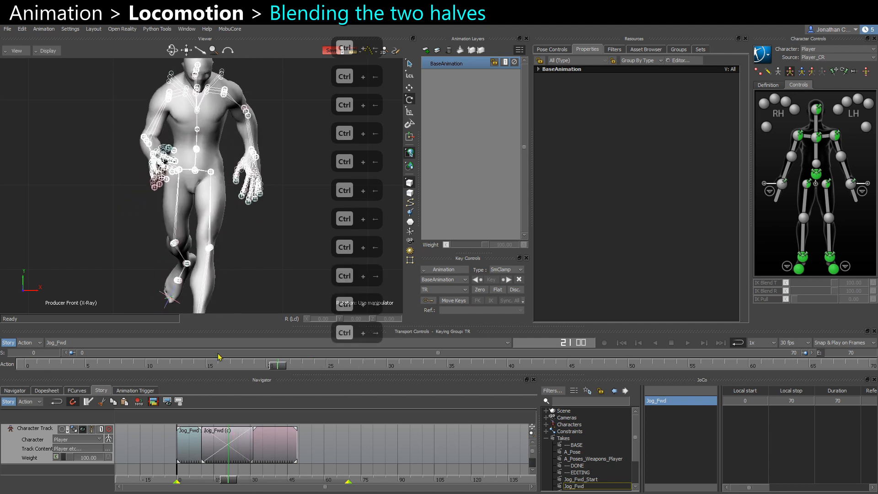
Try shifting the Jog_Fwd (c) clip a few frames later, step through the blend, and undo the move.
left_click_drag(268, 445, 280, 449)
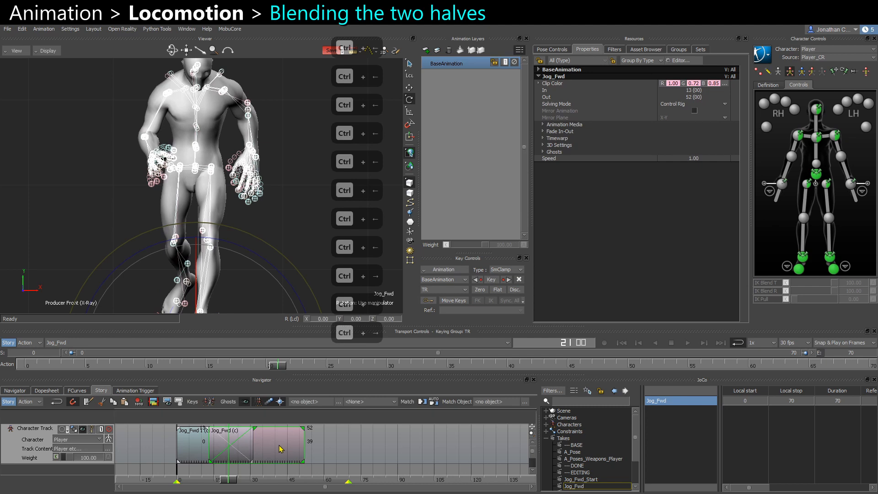
key("ctrl+Right")
key("ctrl+Right")
key("ctrl+Right")
key("ctrl+Right")
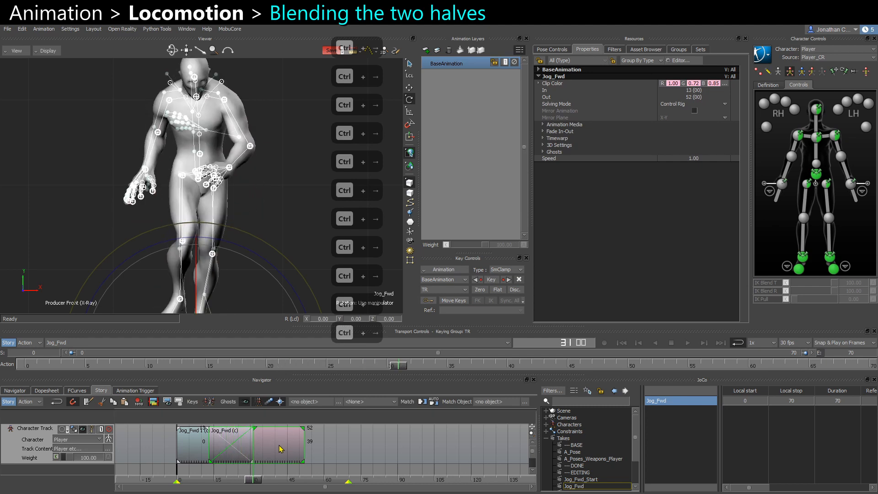
key("ctrl+z")
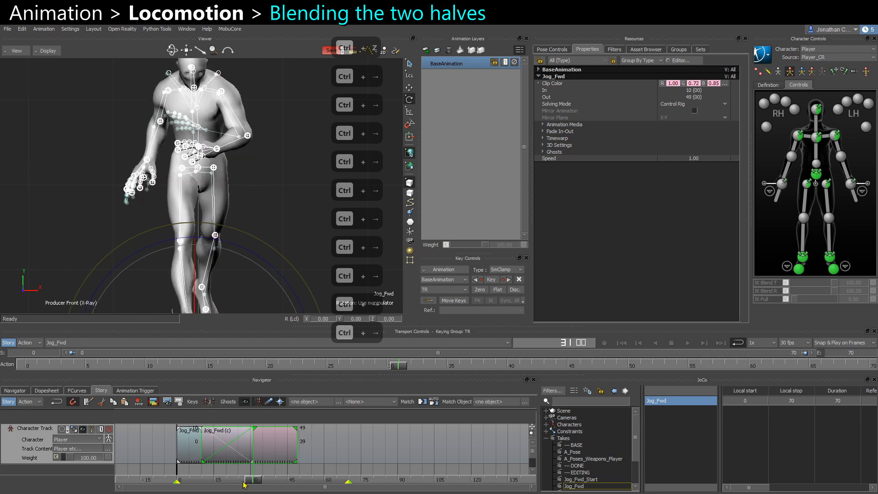
Select both clips and set the take's start and end frames to match the clips' range.
left_click_drag(254, 482, 202, 479)
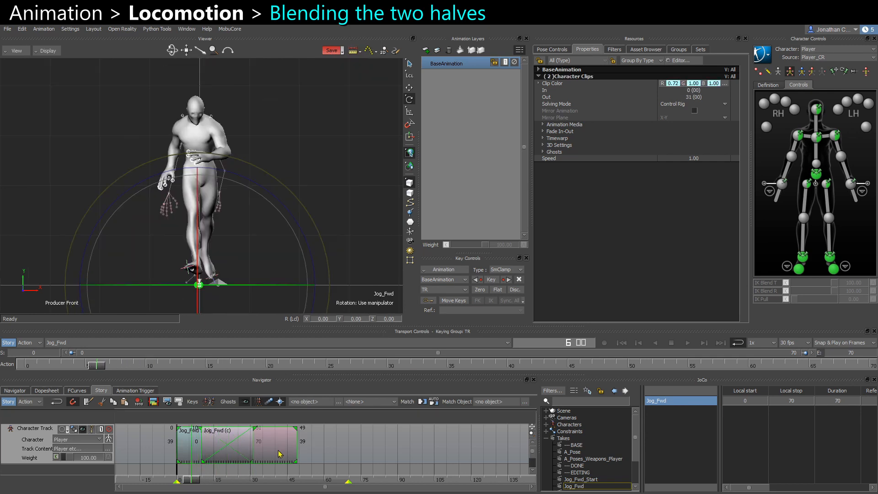
right_click(276, 454)
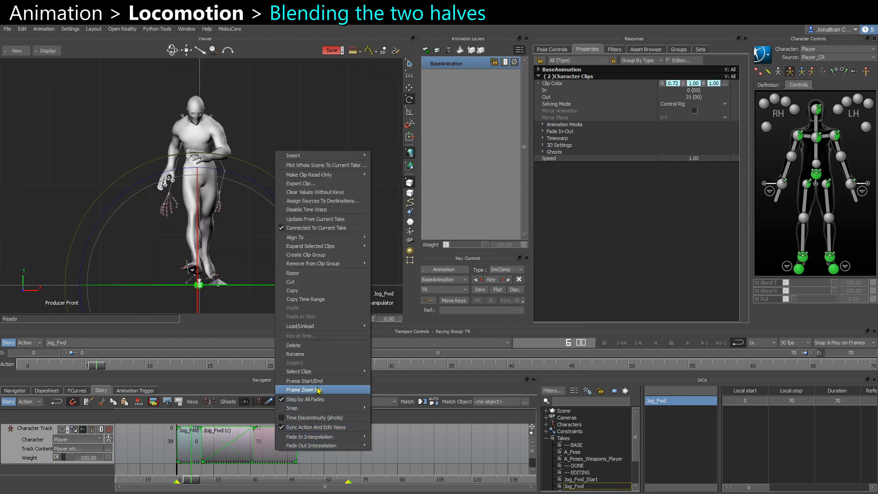
left_click(297, 467)
left_click_drag(187, 483, 317, 491)
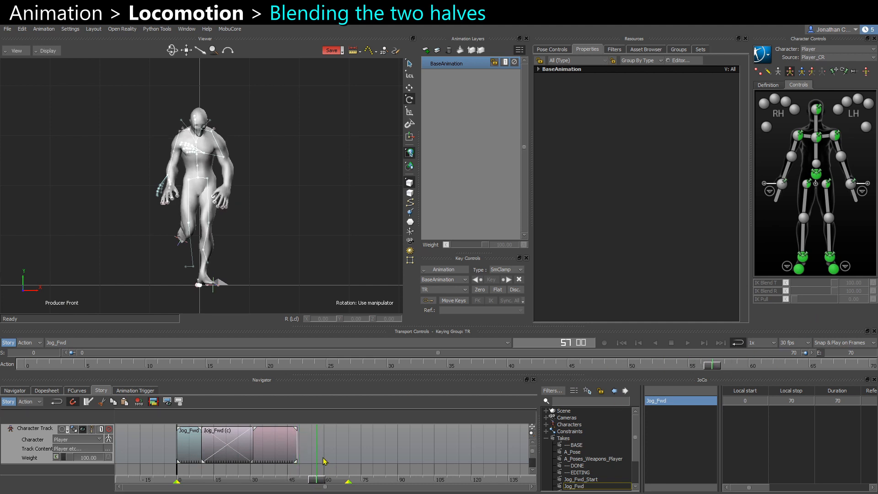
left_click_drag(323, 458, 199, 449)
right_click(200, 450)
left_click(240, 381)
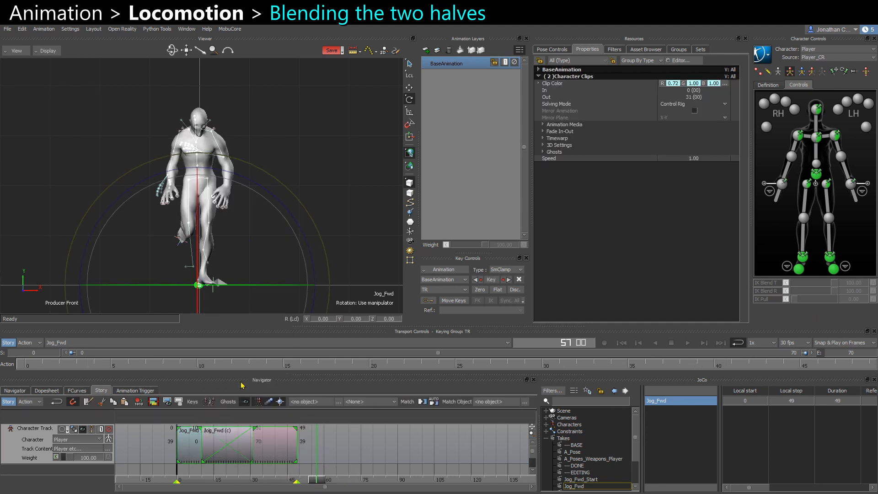
Switch the viewer to models-only display and play the take from the first frame.
left_click(345, 461)
left_click_drag(296, 481, 201, 478)
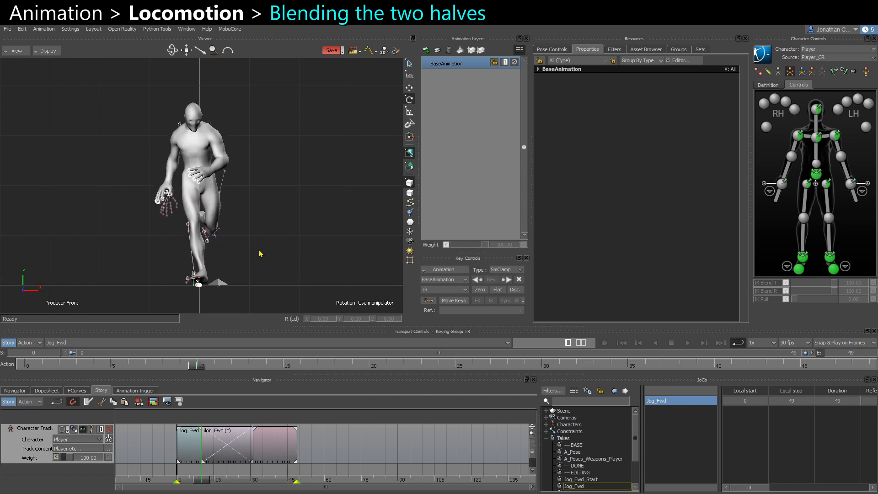
key("ctrl+a")
key("ctrl+a")
key("ctrl+a")
key("ctrl+a")
key("space")
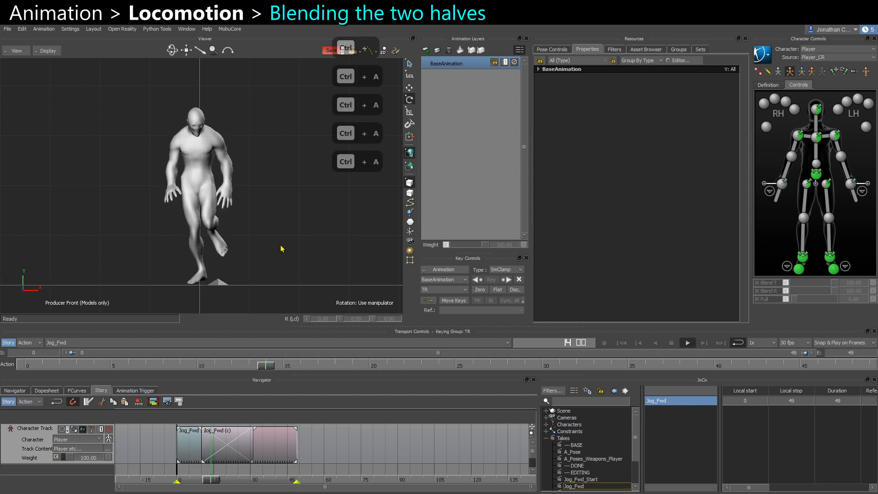
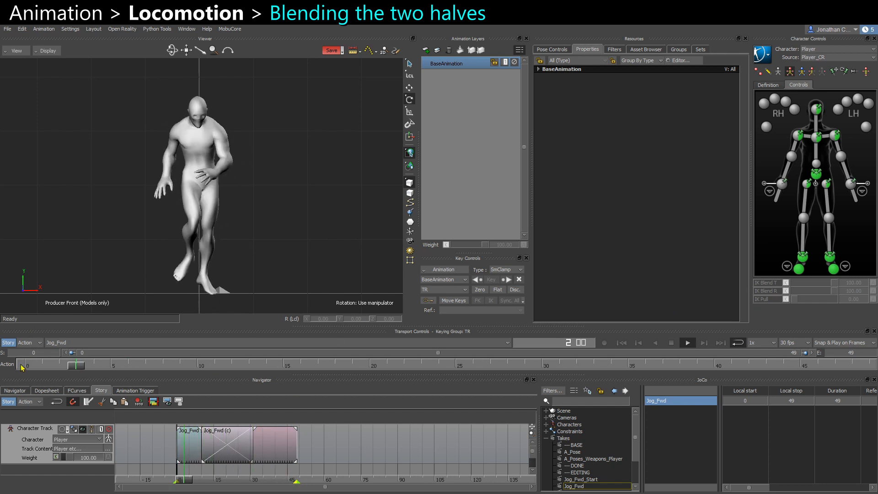
Set the Fade In and Fade Out interpolation of both blended clips to Smooth and scrub through the blend.
key("ctrl+space")
left_click_drag(352, 447, 209, 445)
left_click_drag(210, 446, 277, 445, "ctrl")
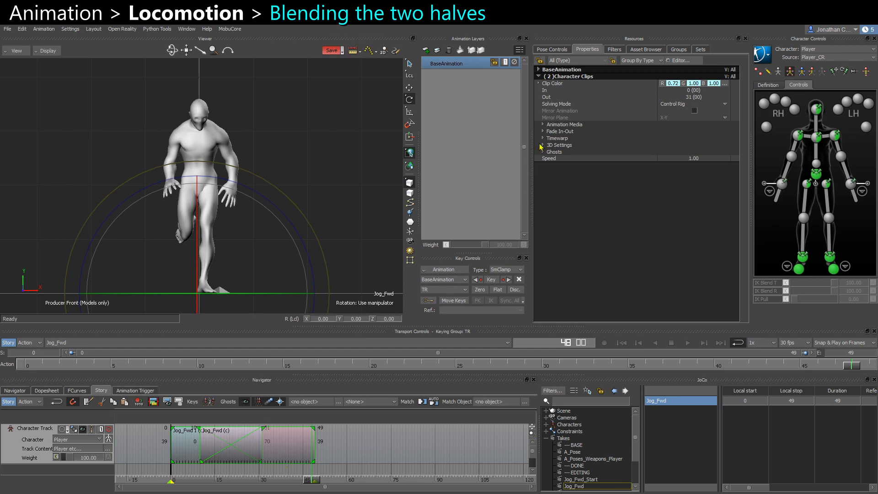
left_click(544, 131)
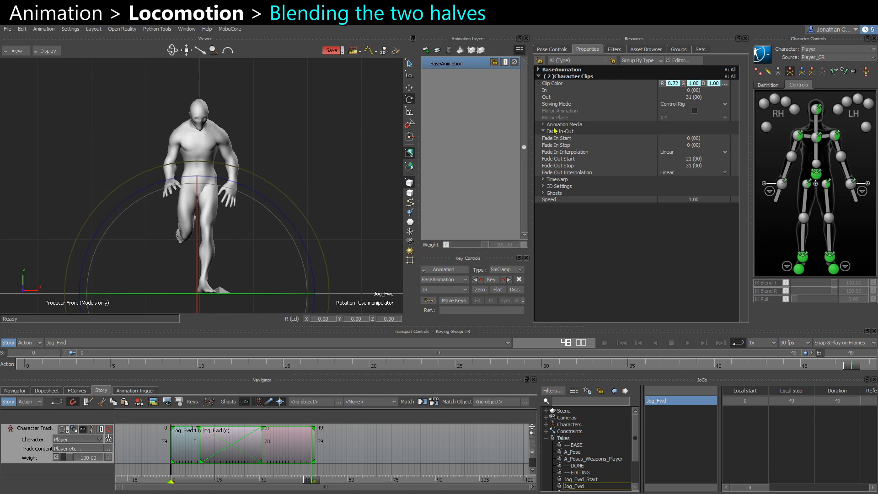
left_click(586, 132)
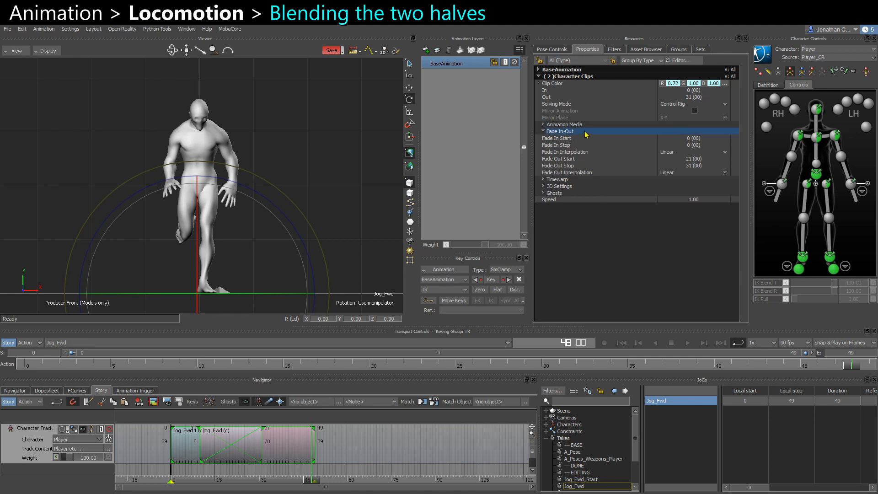
left_click(669, 153)
left_click(669, 173)
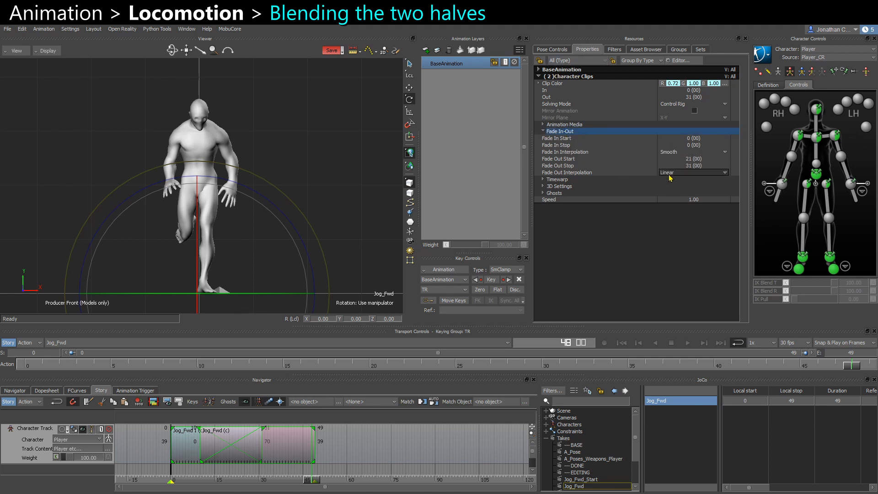
left_click(670, 173)
left_click(670, 193)
left_click(212, 457)
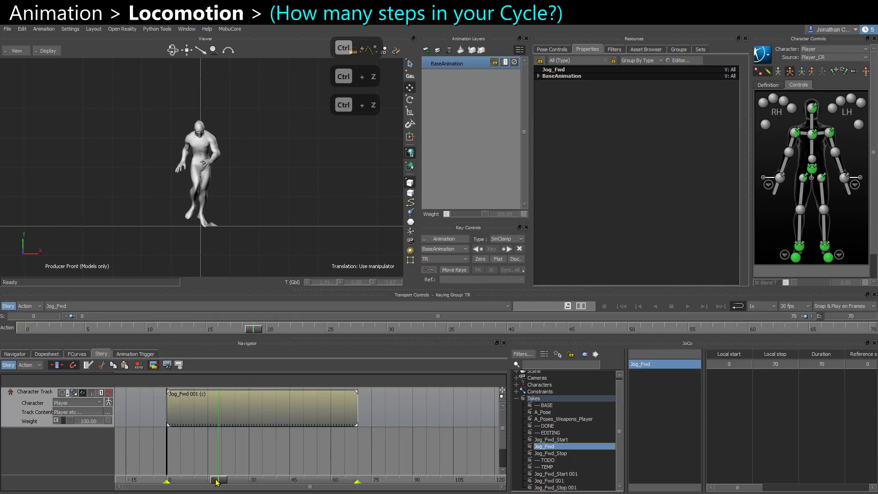
mouse_move(217, 482)
left_mouse_down()
mouse_move(313, 476)
mouse_move(273, 477)
left_mouse_up()
left_click(315, 419)
left_click_drag(292, 414, 291, 409)
key("alt+r")
left_click_drag(213, 413, 387, 416)
left_click_drag(303, 449, 392, 410)
left_click_drag(392, 411, 284, 417)
left_click(281, 228)
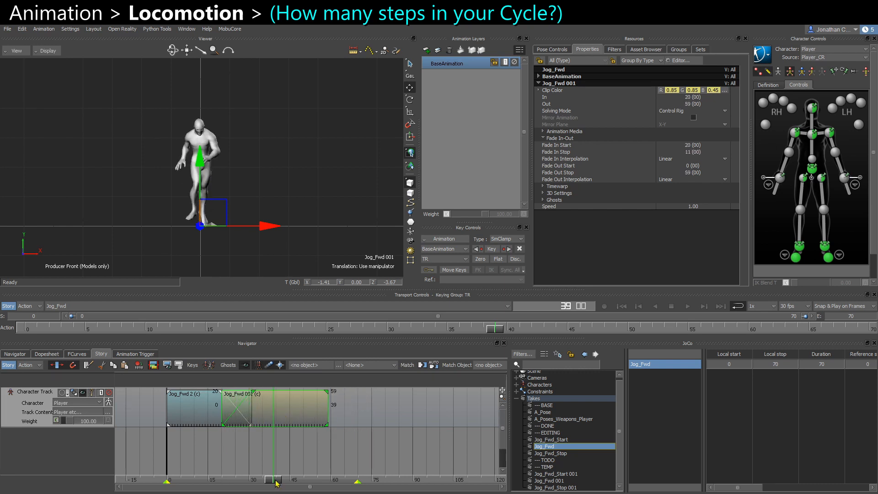
Move the Jog_Fwd 001 clip so it starts at about frame 34, where Jog_Fwd 2 ends.
left_click_drag(276, 481, 225, 481)
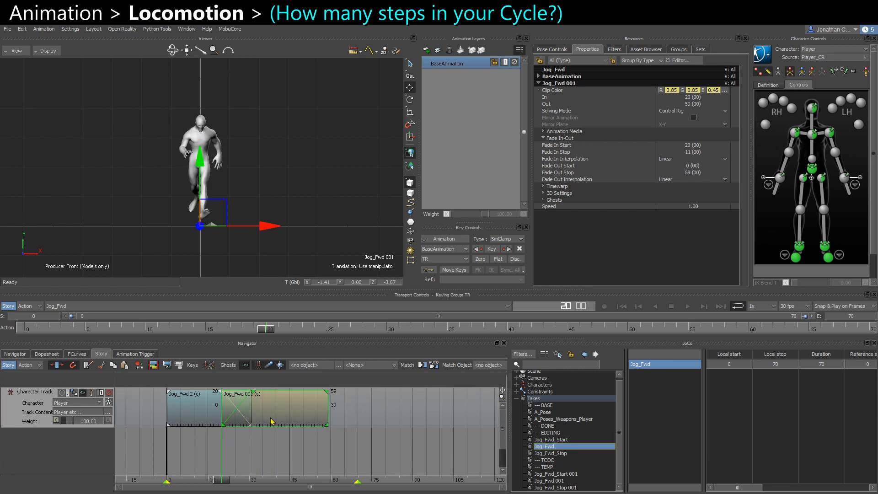
left_click_drag(271, 417, 316, 415)
left_click_drag(275, 208, 274, 244, "ctrl")
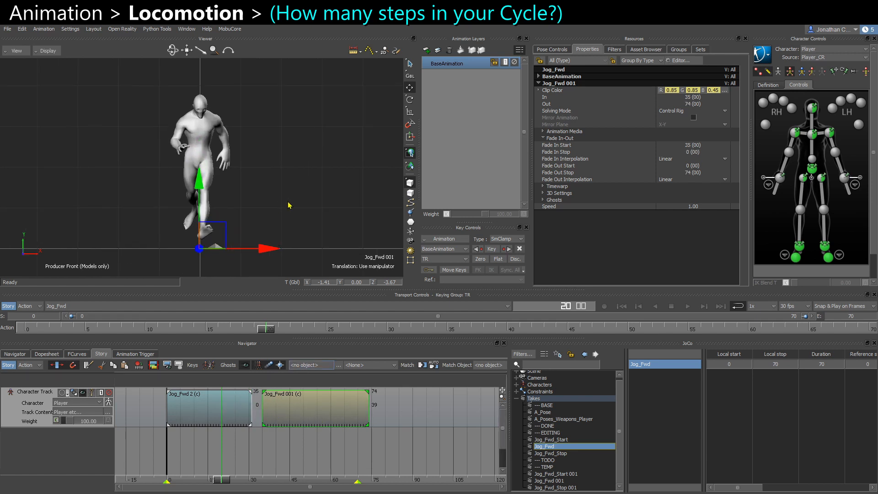
left_click(289, 204)
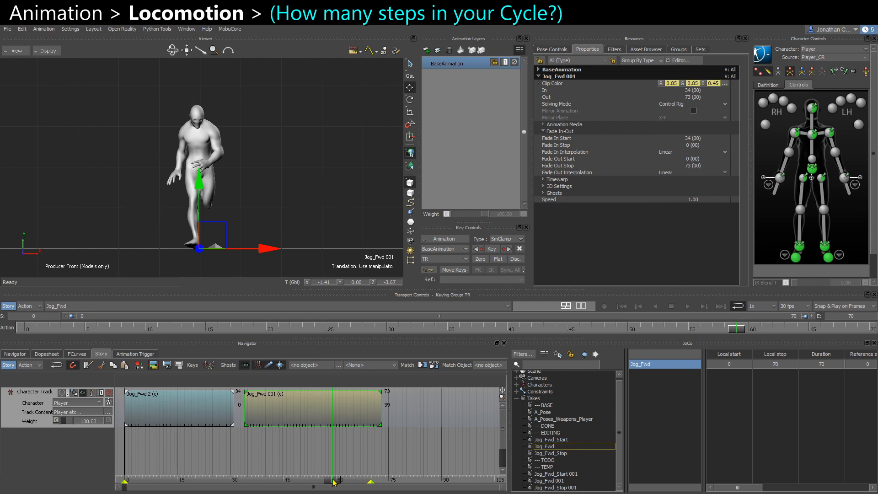
Try shortening Jog_Fwd 2 to end at frame 23 and sliding Jog_Fwd 001 back so the two clips overlap.
left_click_drag(333, 481, 251, 484)
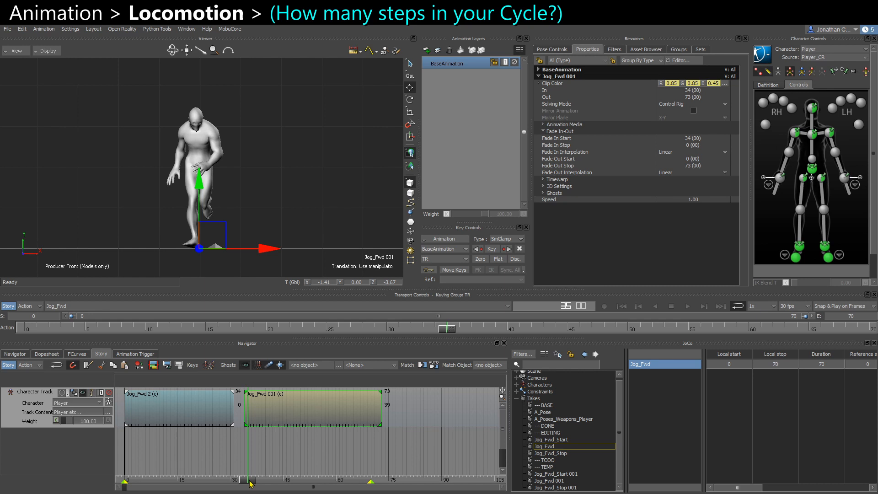
left_click_drag(251, 483, 379, 488)
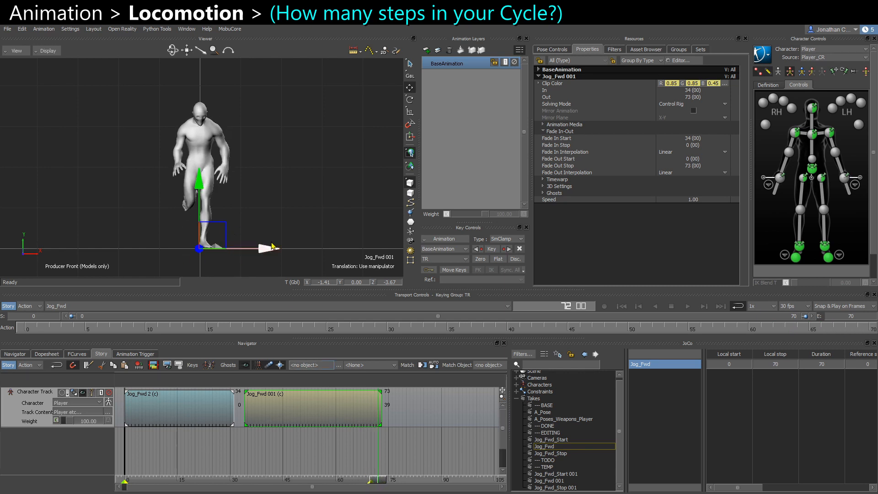
left_click(413, 91)
scroll(310, 143, "up", 1)
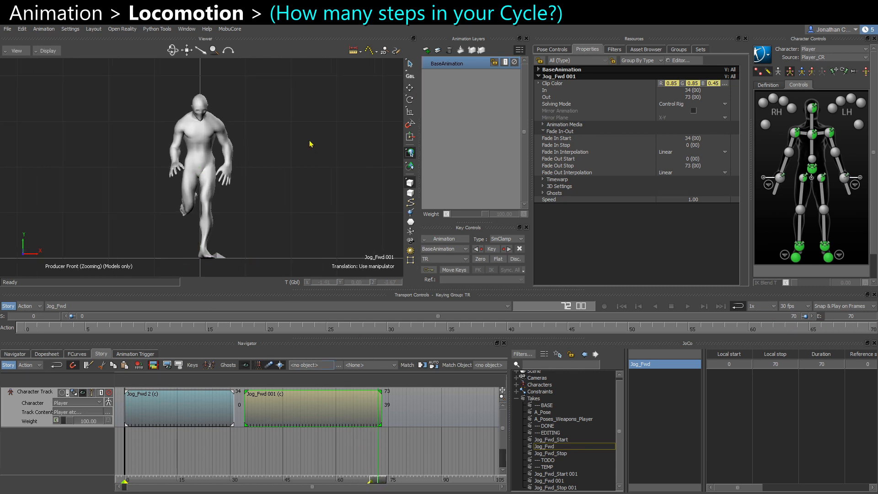
left_click_drag(378, 486, 205, 477)
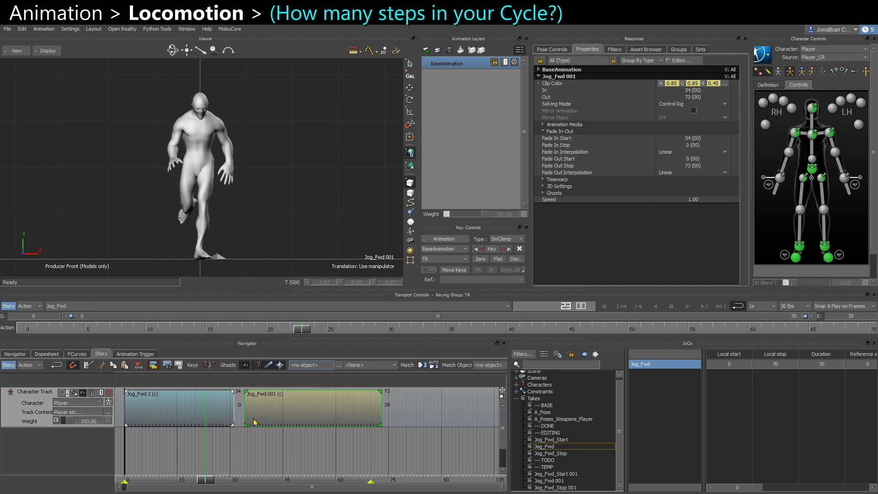
left_click_drag(247, 408, 202, 406)
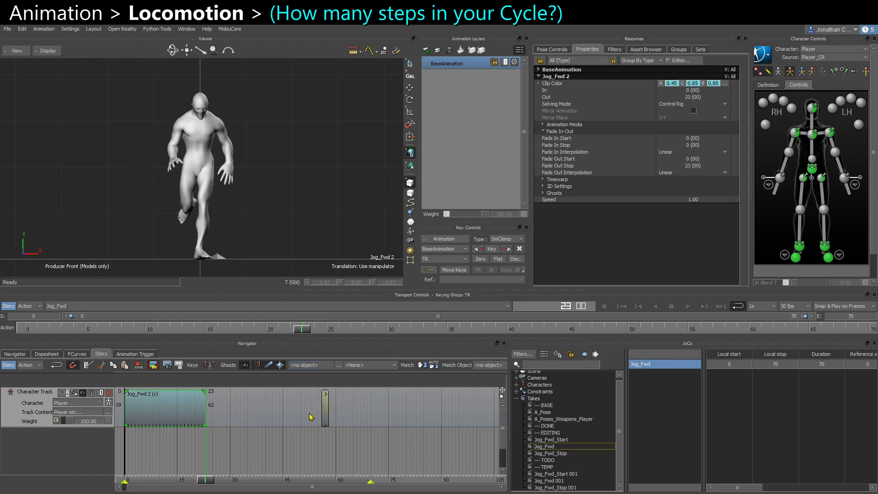
left_click_drag(328, 412, 209, 425)
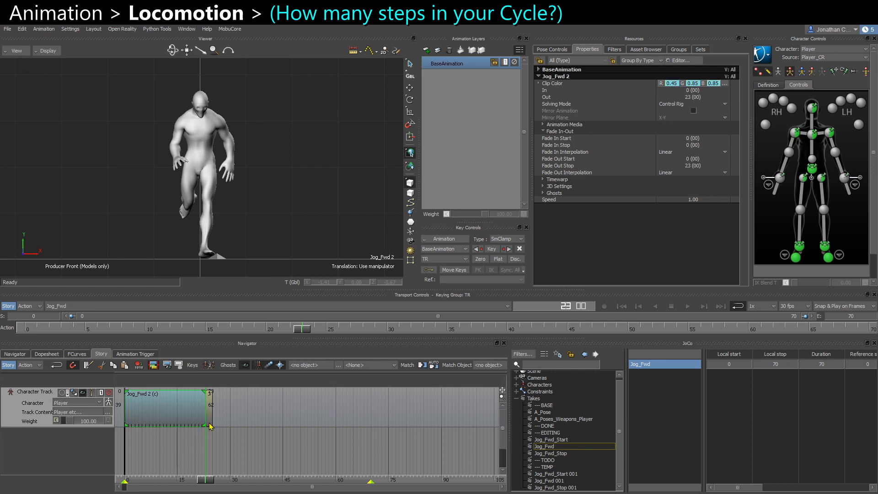
scroll(307, 425, "up", 3, "ctrl")
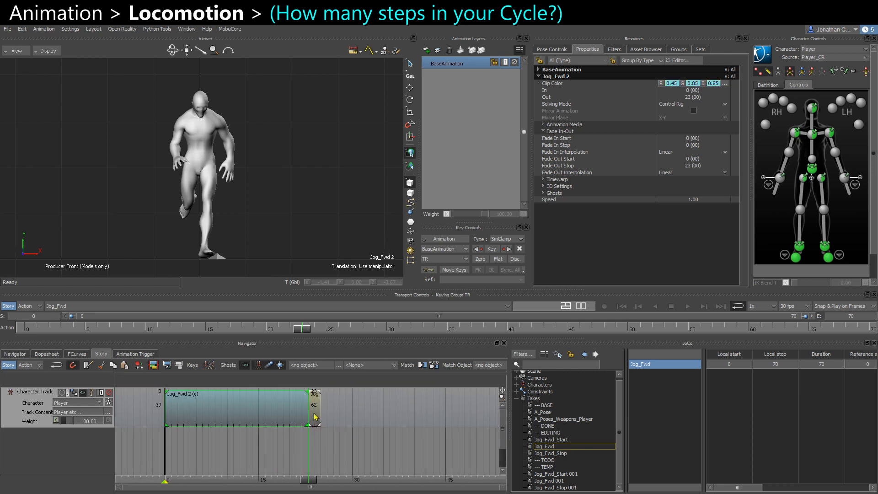
left_click_drag(310, 410, 191, 411, "ctrl")
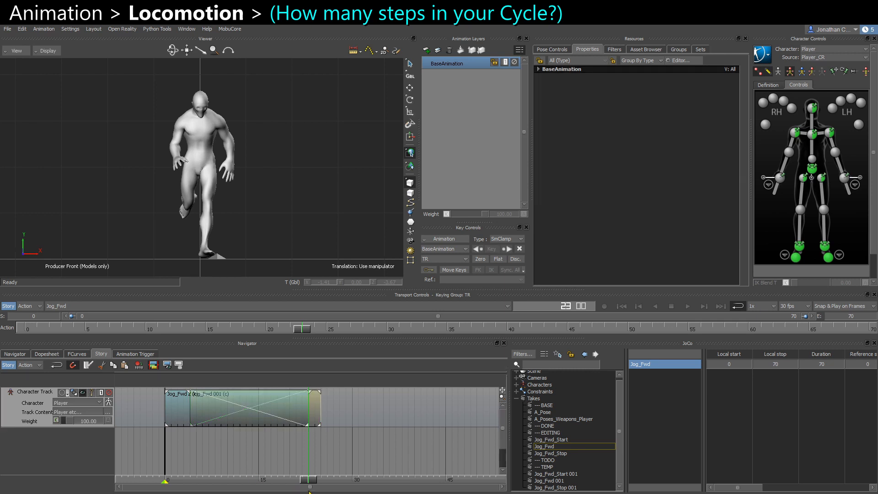
Set the take's start and end frames to match the overlapping clips' range.
left_click(277, 478)
left_click_drag(277, 478, 302, 478)
left_click(283, 413)
right_click(284, 413)
left_click(311, 338)
Step through the blend in X-ray, shift Jog_Fwd 001 one frame earlier and reset the take's range to match.
key("ctrl+a")
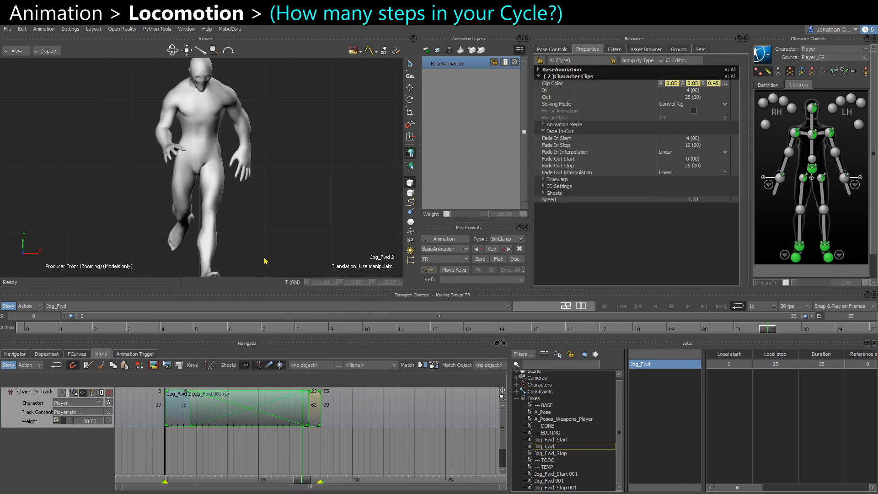
left_click_drag(246, 251, 267, 167, "shift")
scroll(267, 167, "up", 2)
key("ctrl+Left")
key("ctrl+Left")
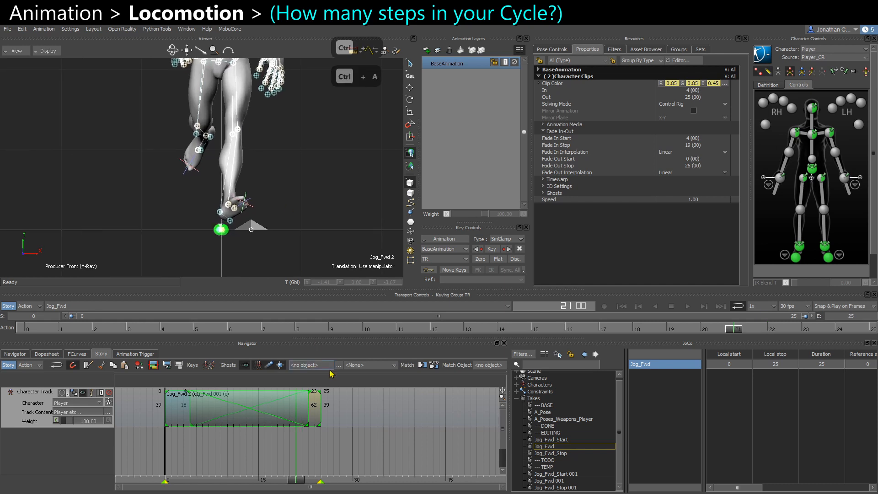
key("ctrl+Right")
key("ctrl+Right")
key("ctrl+Right")
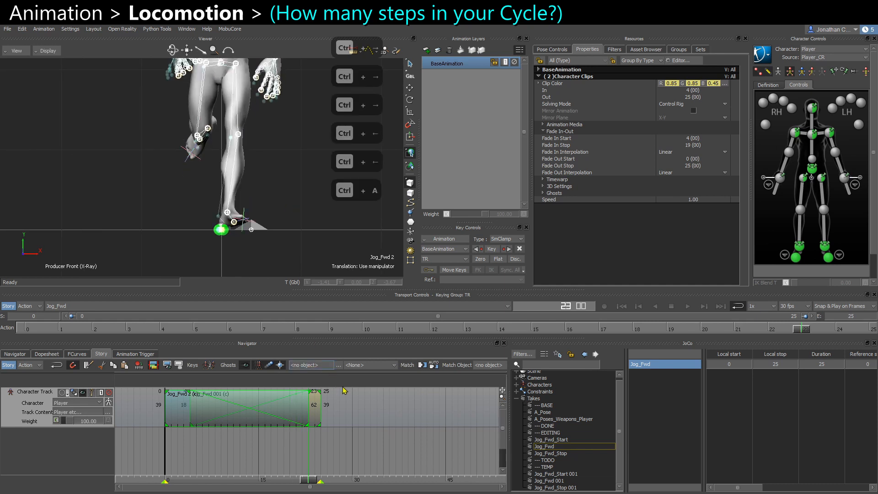
left_click(322, 416)
left_click_drag(314, 412, 255, 411)
right_click(259, 403)
left_click(288, 334)
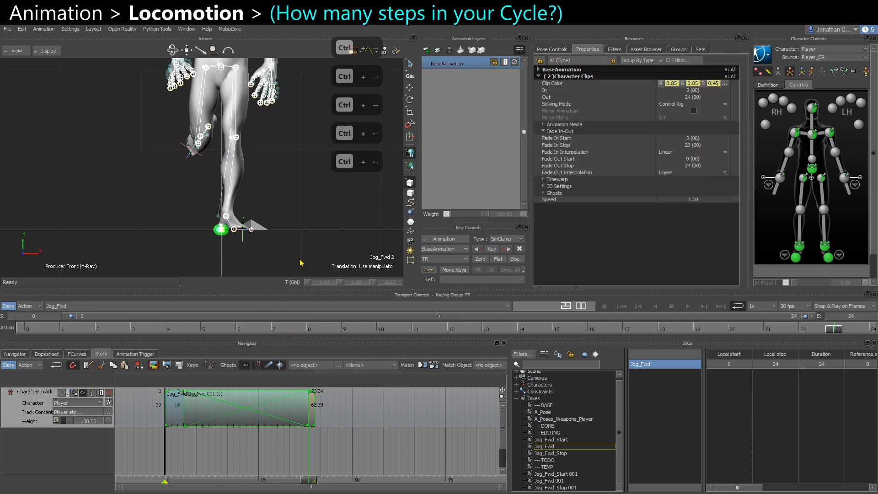
Play the blended take in models-only display and scrub through it to check the loop.
key("ctrl+space")
key("ctrl+a")
key("ctrl+a")
left_click(293, 215)
scroll(277, 193, "down", 5)
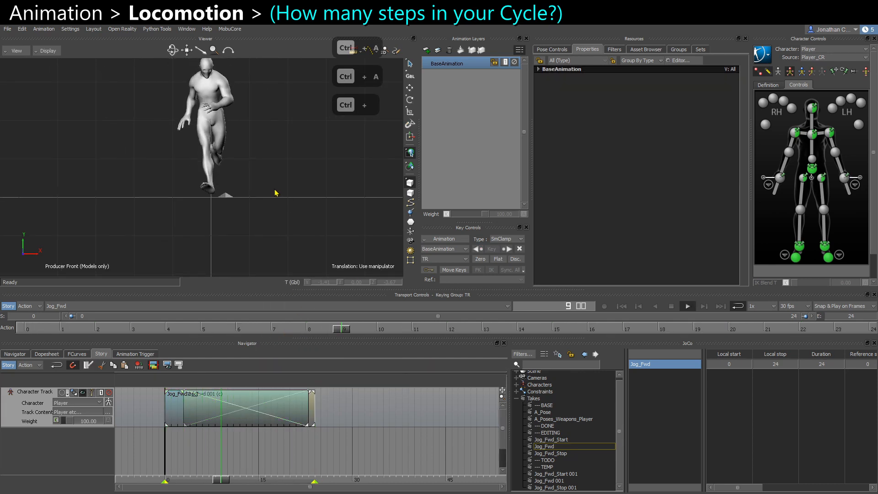
left_click_drag(276, 192, 269, 230, "shift")
key("ctrl+space")
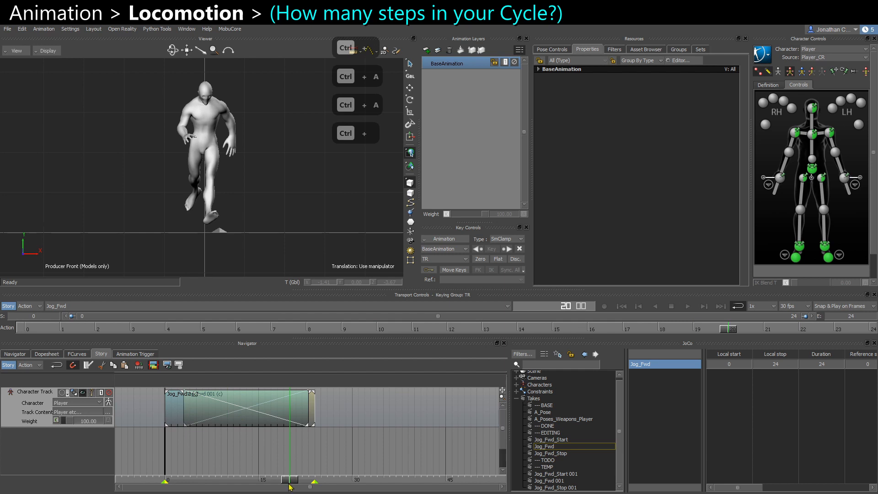
left_click_drag(289, 487, 309, 477)
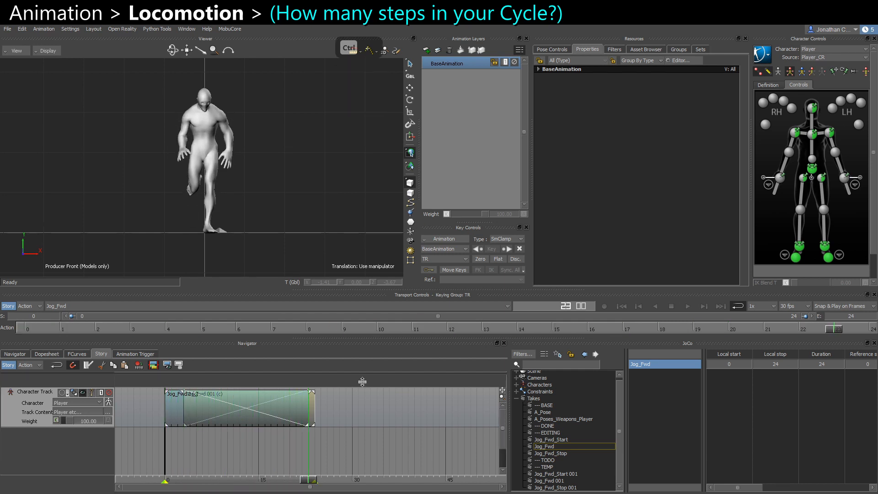
key("ctrl+space")
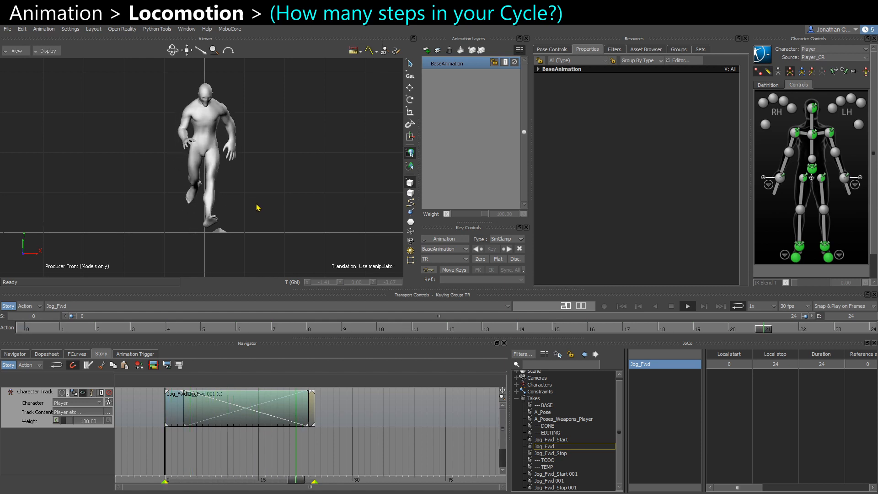
left_click_drag(166, 114, 229, 124, "ctrl")
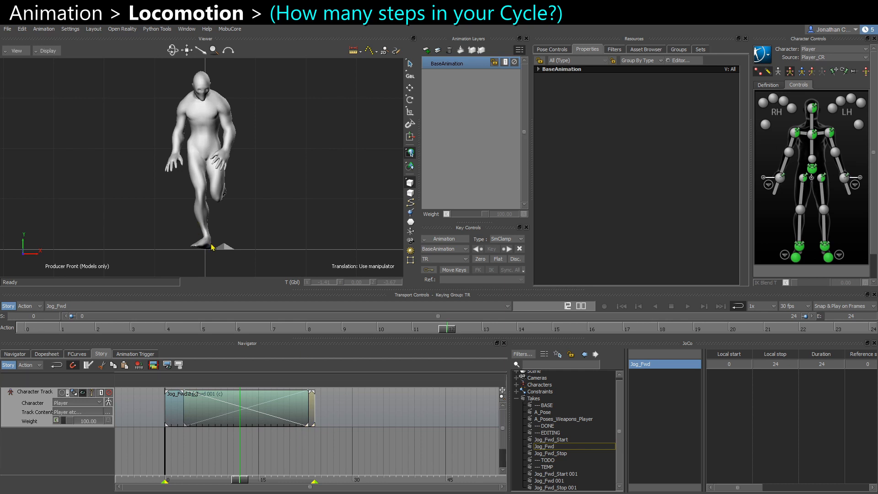
left_click_drag(247, 478, 190, 459)
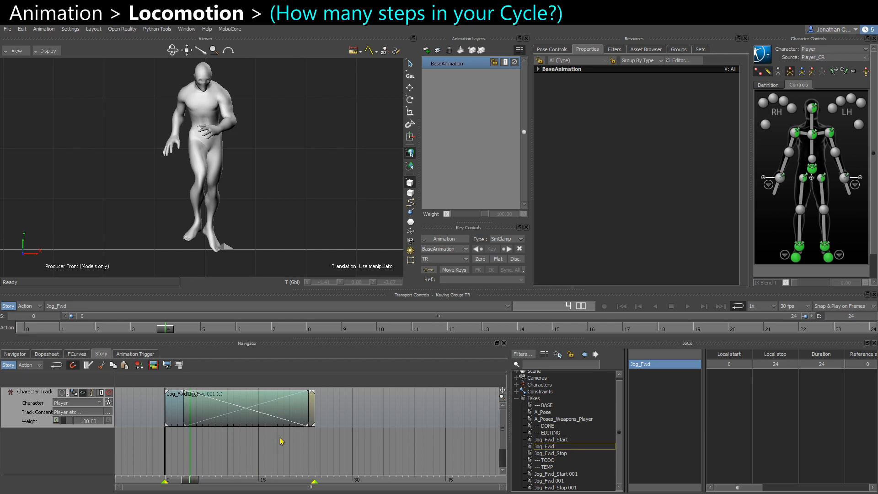
Undo the recent clip overlap, shift and take range changes.
key("ctrl+z")
key("ctrl+z")
key("ctrl+z")
key("ctrl+z")
key("ctrl+z")
key("ctrl+z")
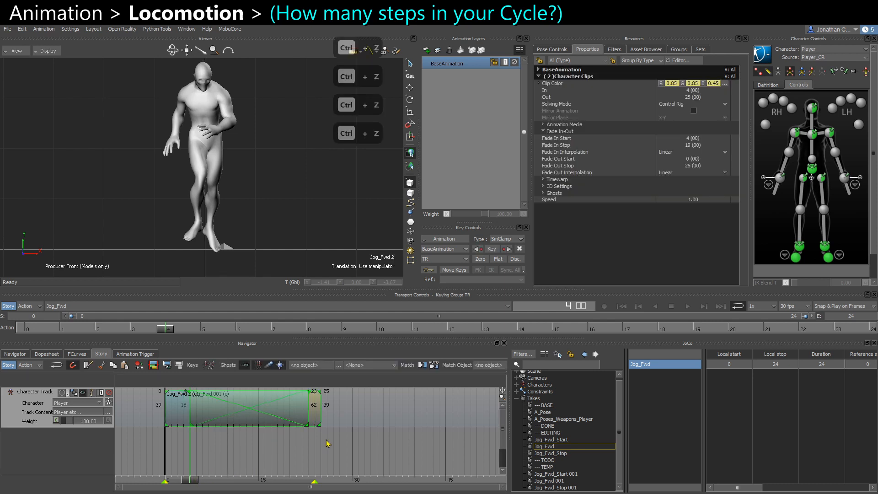
key("ctrl+z")
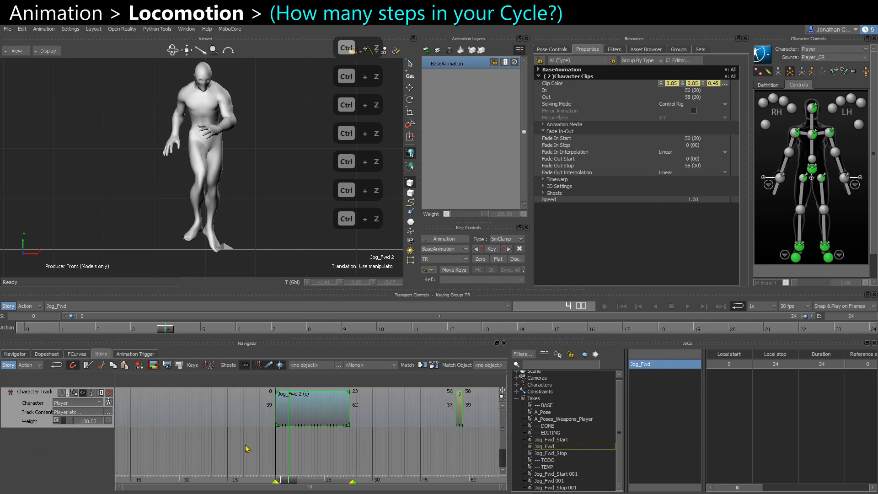
key("ctrl+z")
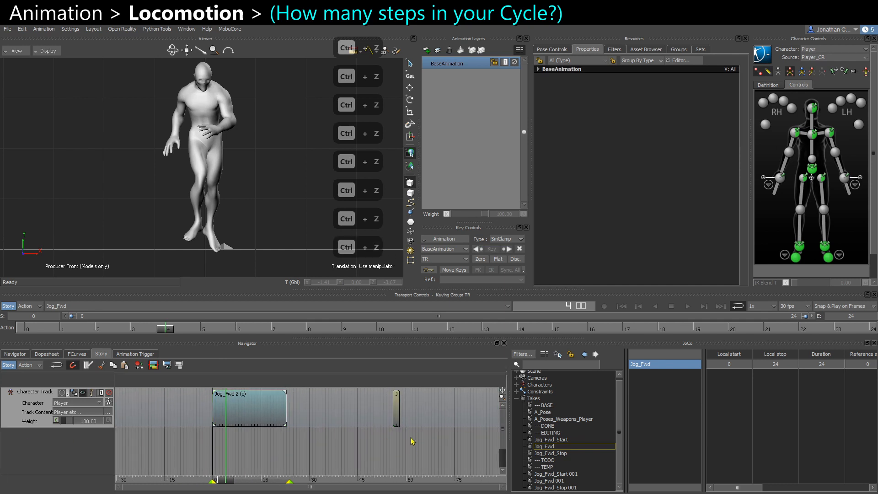
key("ctrl+z")
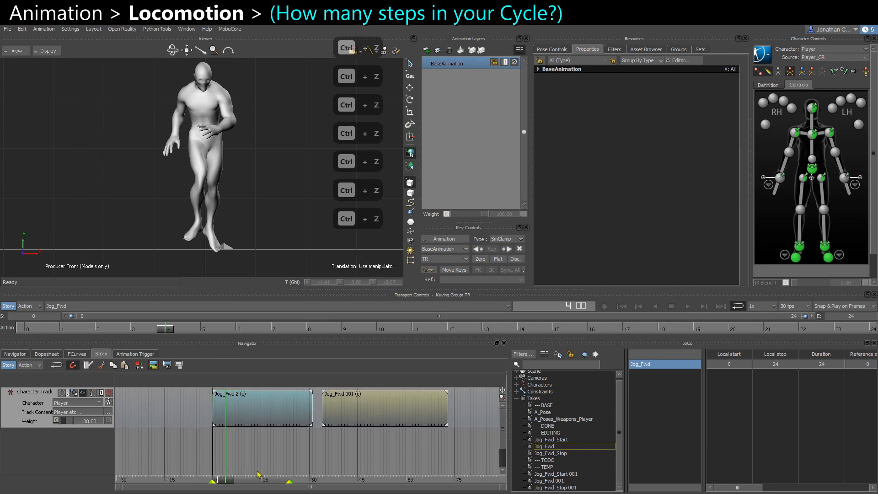
Trim the start of the Jog_Fwd 001 clip to frame 48.
mouse_move(230, 483)
left_mouse_down()
mouse_move(363, 475)
mouse_move(335, 464)
mouse_move(332, 478)
mouse_move(357, 479)
mouse_move(320, 482)
mouse_move(369, 483)
left_mouse_up()
left_click(383, 414)
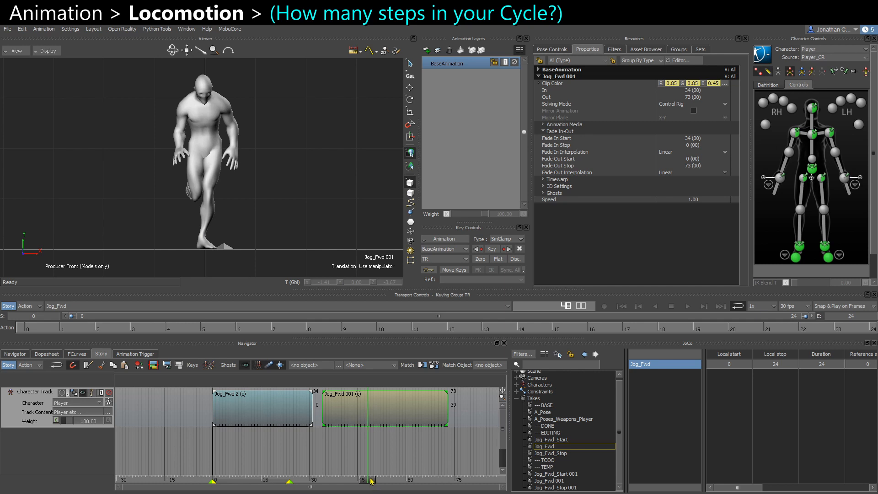
mouse_move(372, 481)
left_mouse_down()
mouse_move(449, 483)
mouse_move(323, 481)
mouse_move(341, 457)
mouse_move(370, 468)
left_mouse_up()
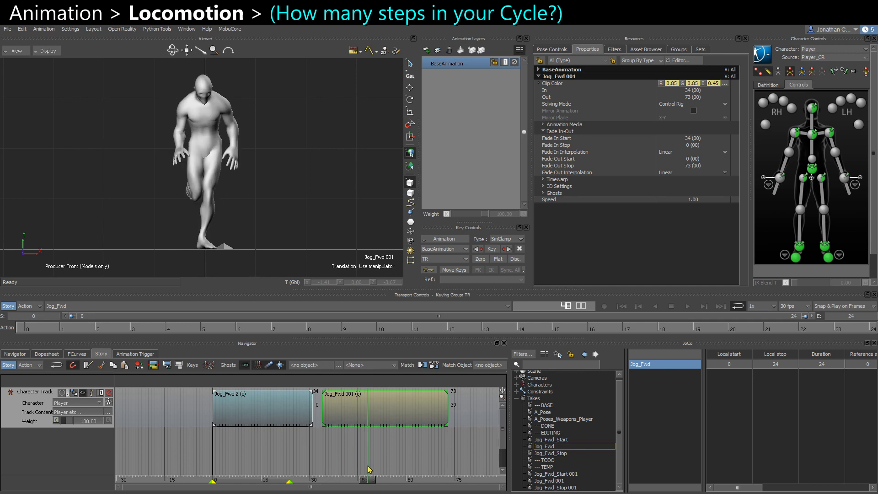
left_click_drag(323, 426, 367, 420)
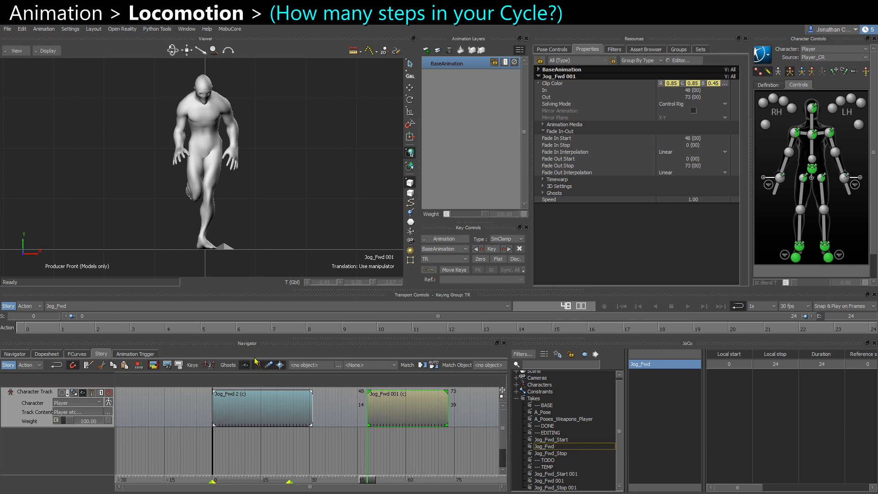
left_click_drag(373, 479, 287, 471)
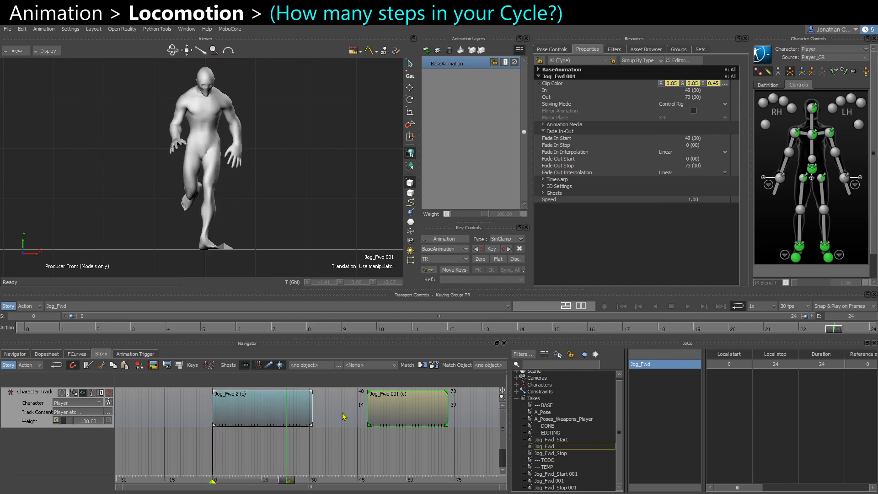
Slide the Jog_Fwd 001 clip back so it overlaps Jog_Fwd 2, starting at frame 13.
left_click_drag(396, 416, 316, 415)
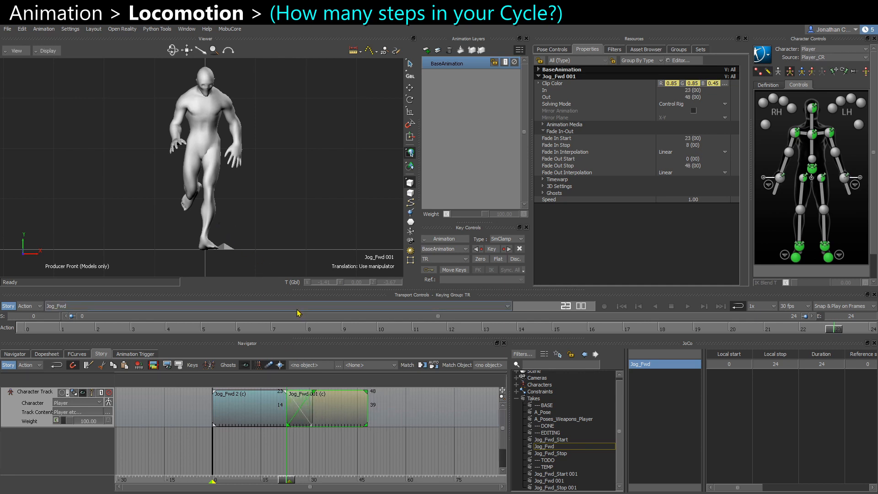
left_click_drag(287, 413, 257, 412)
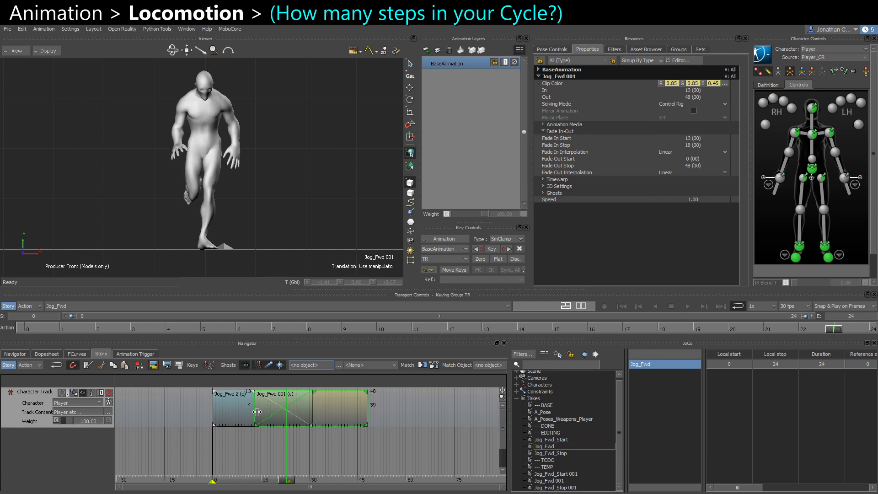
Select both character clips and frame the take's start and end to match them.
left_click(277, 450)
left_click_drag(286, 482, 258, 480)
left_click_drag(265, 439, 291, 404)
right_click(292, 404)
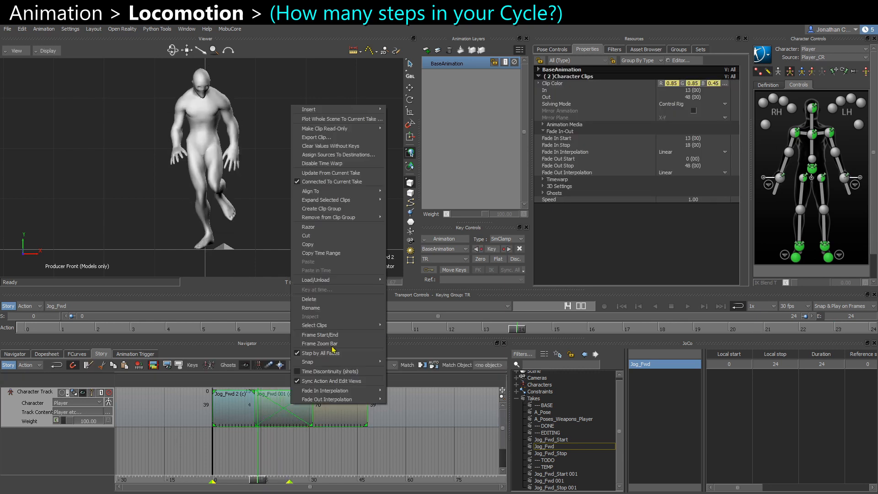
left_click(332, 334)
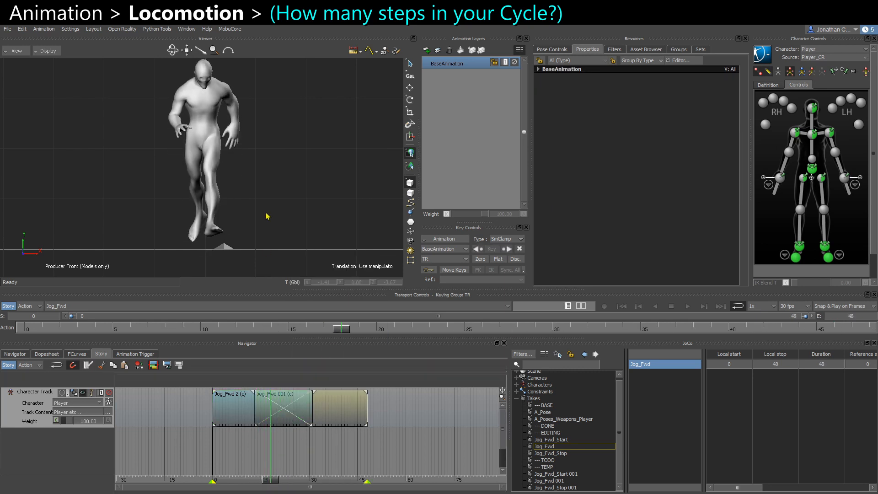
Step frame by frame through the blend in X-ray, inspecting the feet up close.
scroll(268, 217, "up", 2)
key("ctrl+a")
middle_click_drag(270, 246, 280, 200)
scroll(282, 201, "up", 2)
key("ctrl+Right")
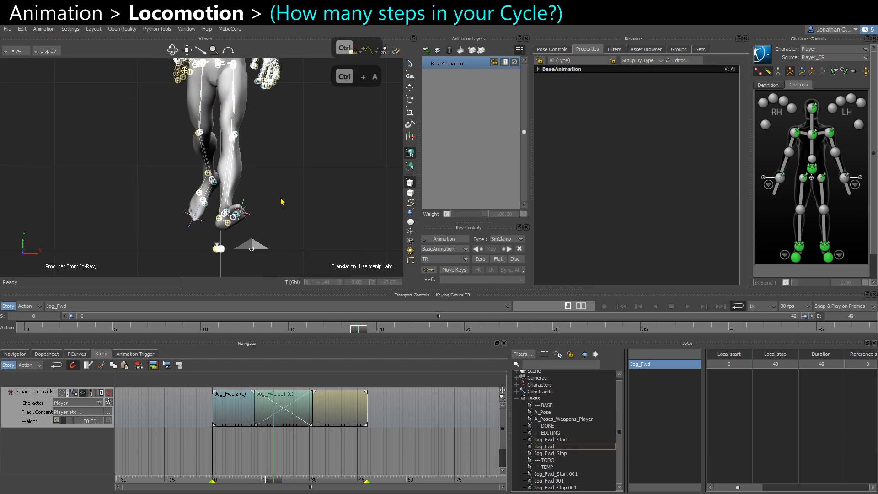
key("ctrl+Right")
key("ctrl+Right")
key("ctrl+Right")
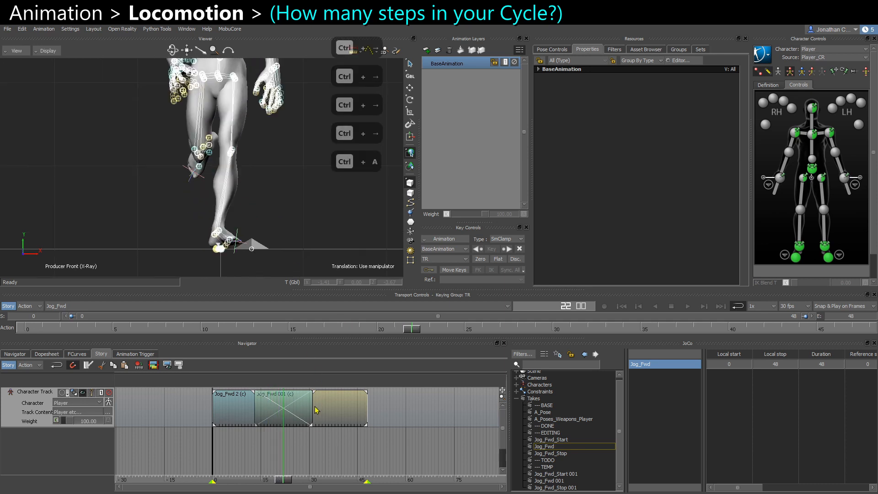
key("ctrl+Left")
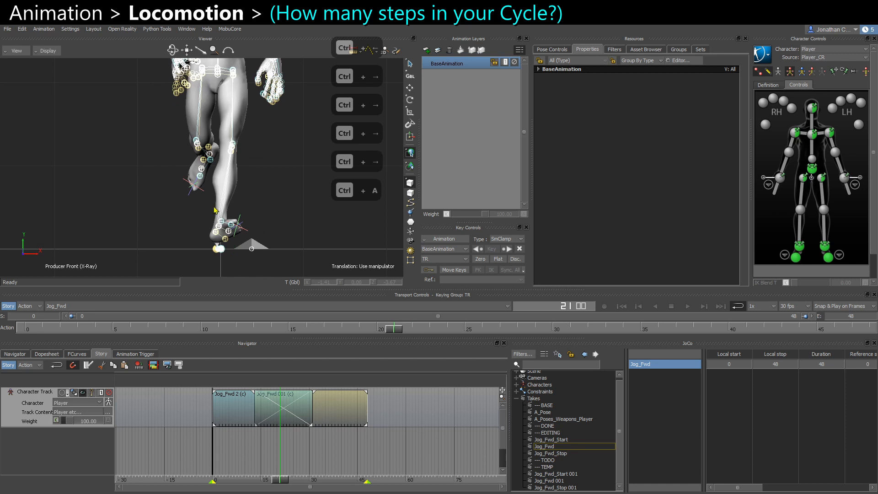
scroll(215, 206, "up", 5)
left_click_drag(217, 190, 204, 97, "shift")
key("ctrl+Left")
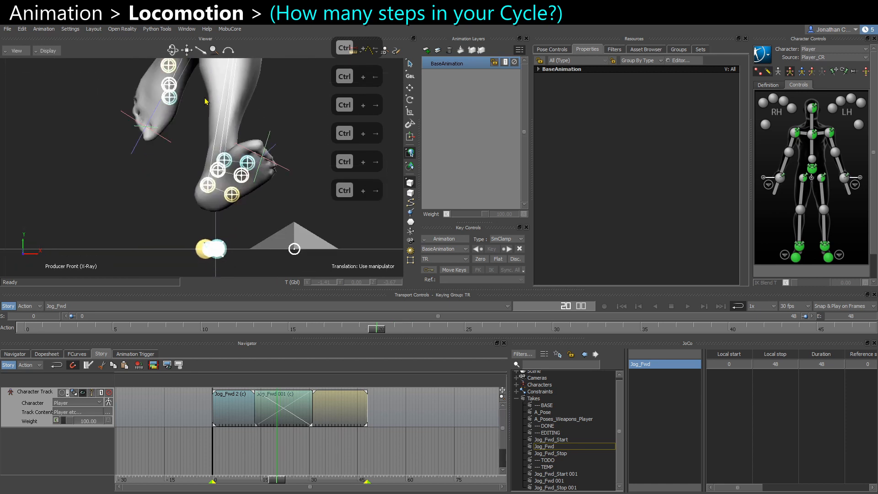
key("ctrl+Right")
key("ctrl+Right")
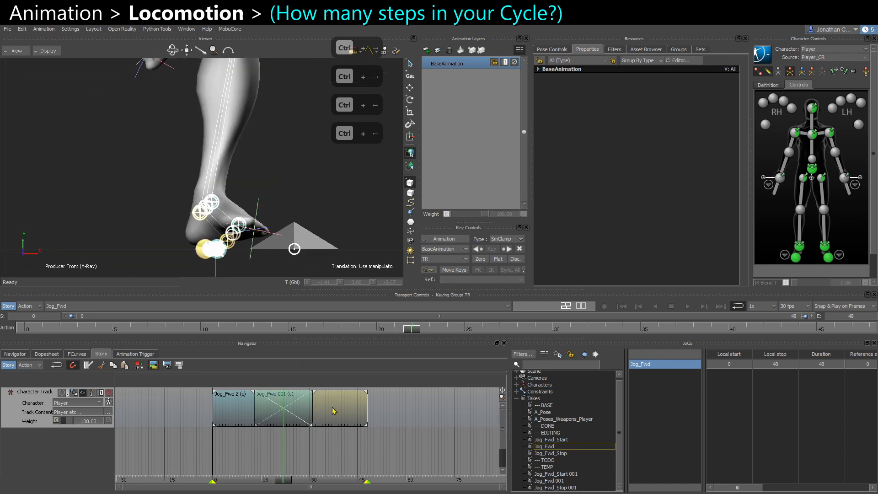
Shift Jog_Fwd 001 one frame later to start at frame 14 and reframe the take's start and end.
left_click(334, 410)
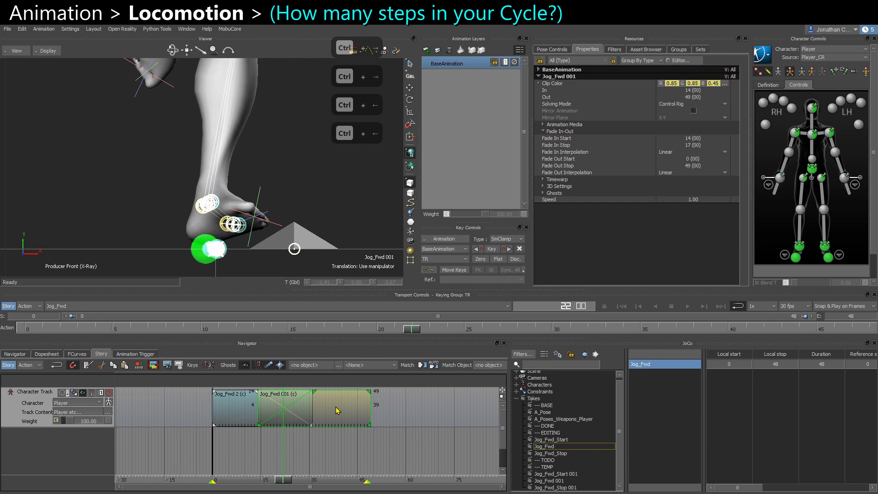
left_click(299, 459)
left_click_drag(311, 177, 288, 225, "ctrl")
key("ctrl+a")
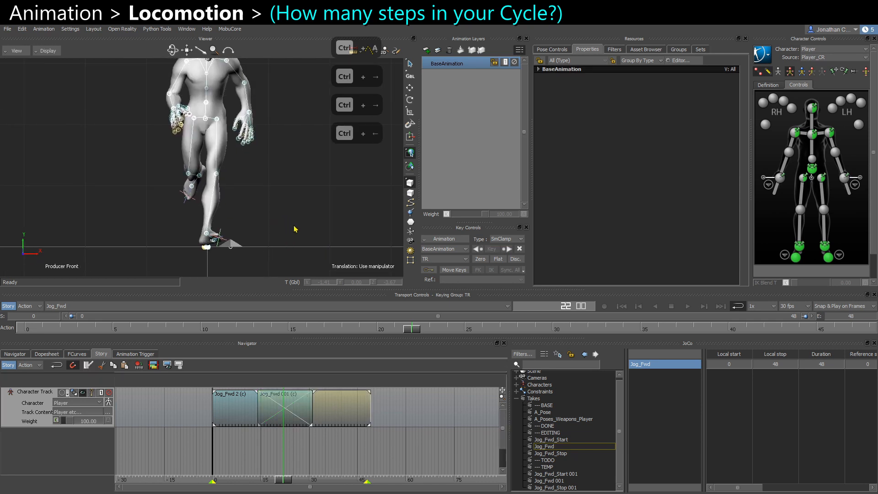
key("ctrl+a")
right_click(300, 445)
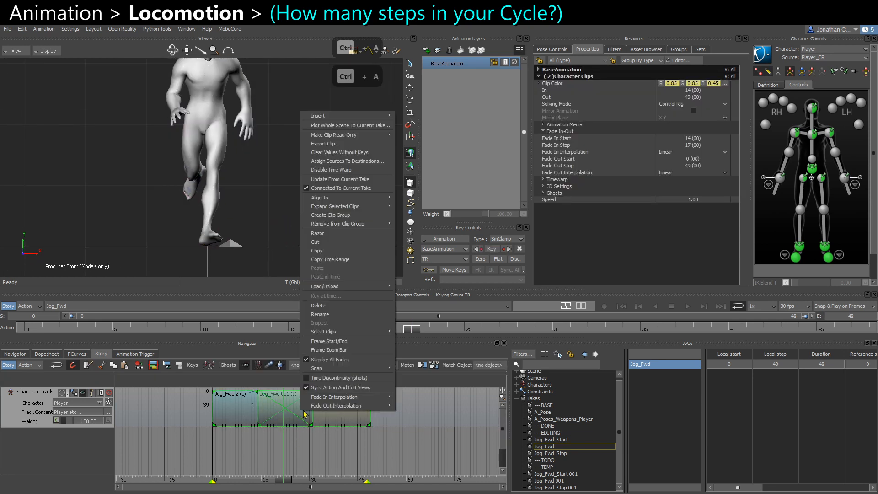
left_click(335, 341)
Scrub and play the blended take in models-only display to check the loop.
left_click_drag(287, 480, 247, 480)
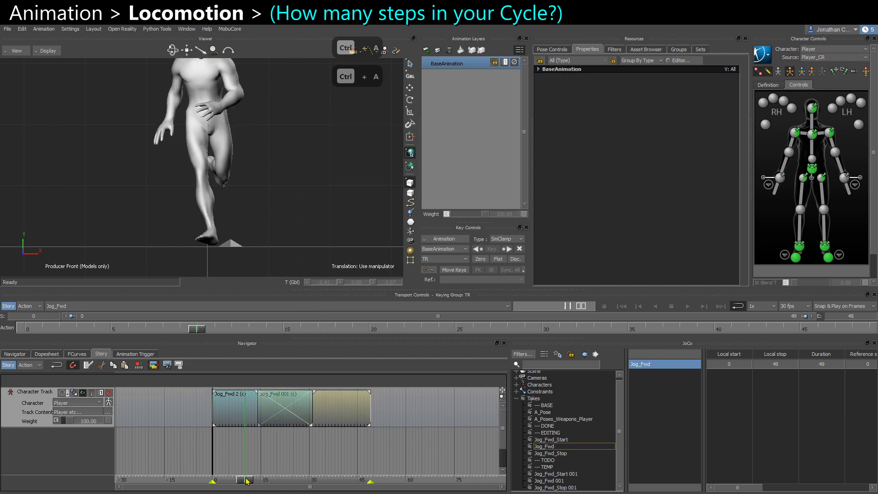
key("space")
key("ctrl+a")
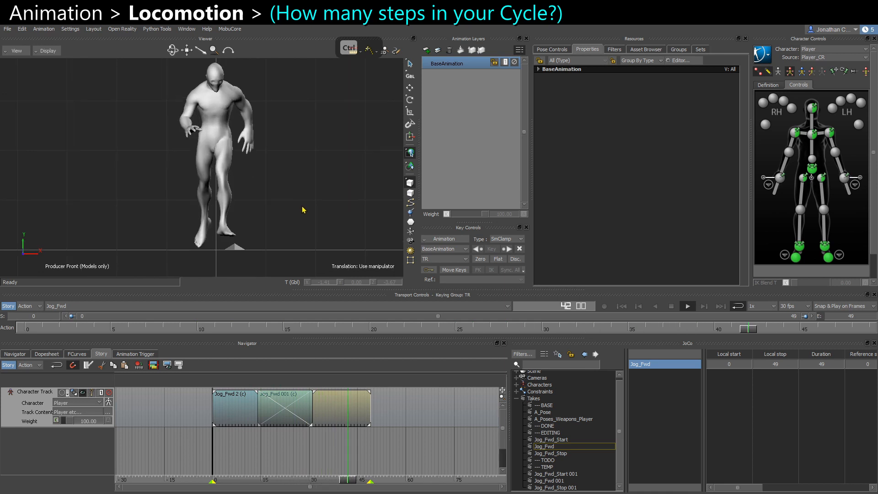
mouse_move(359, 480)
left_mouse_down()
mouse_move(210, 480)
mouse_move(277, 463)
mouse_move(300, 478)
mouse_move(371, 486)
left_mouse_up()
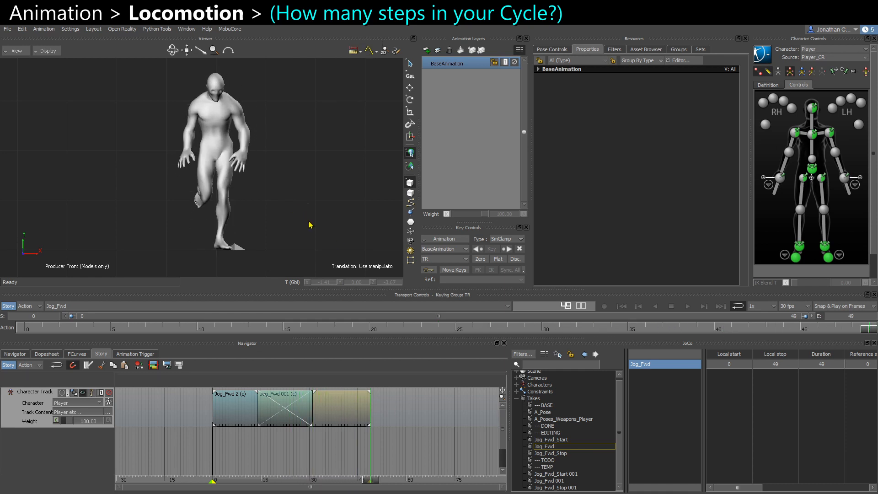
key("ctrl+space")
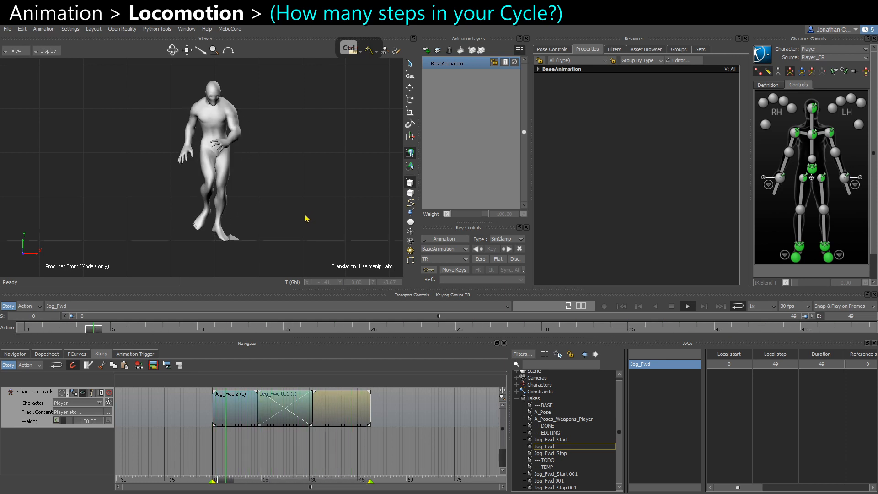
key("ctrl+space")
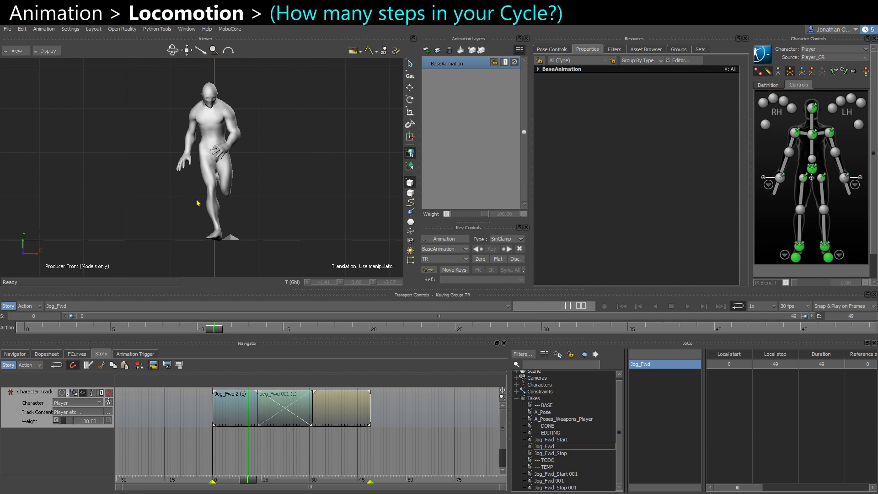
scroll(266, 242, "down", 2)
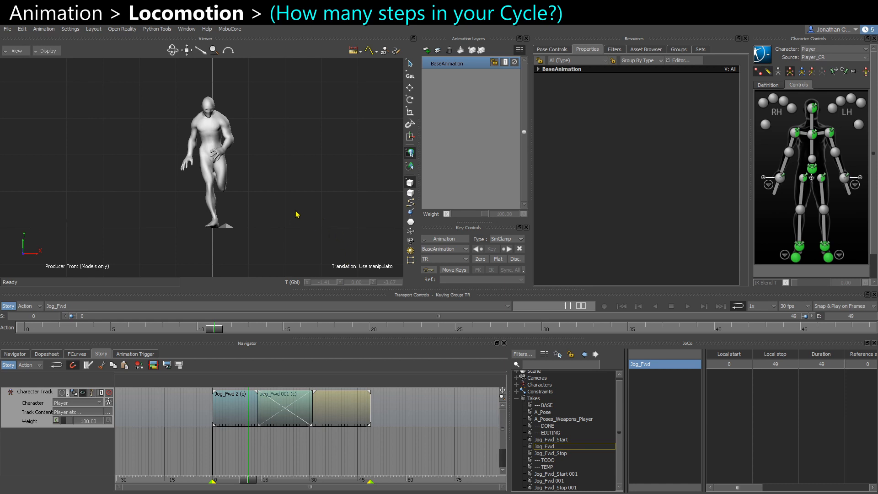
scroll(260, 210, "up", 2)
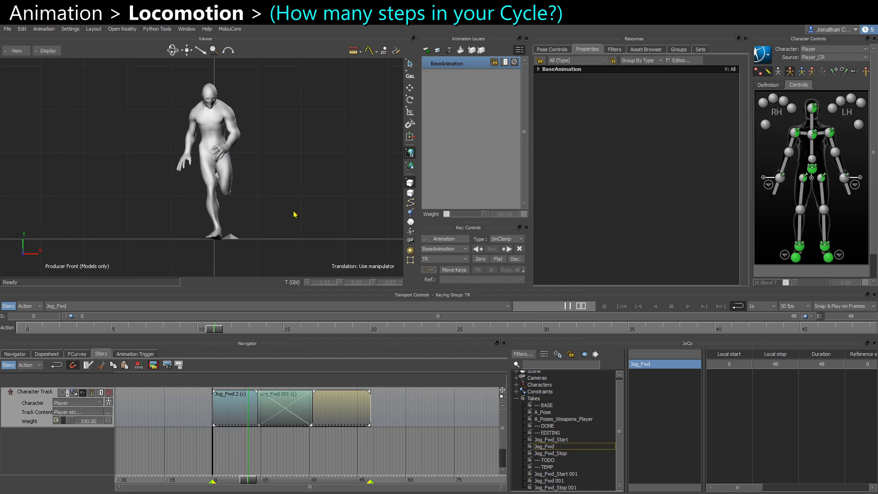
key("ctrl+space")
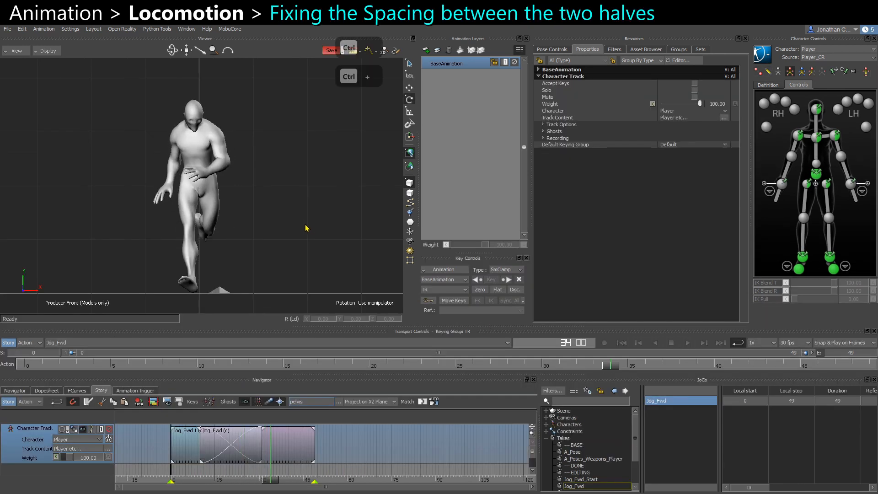
In the right view, translate the Jog_Fwd 1 clip along the forward axis to close the gap between the halves.
left_click_drag(307, 227, 294, 222, "ctrl")
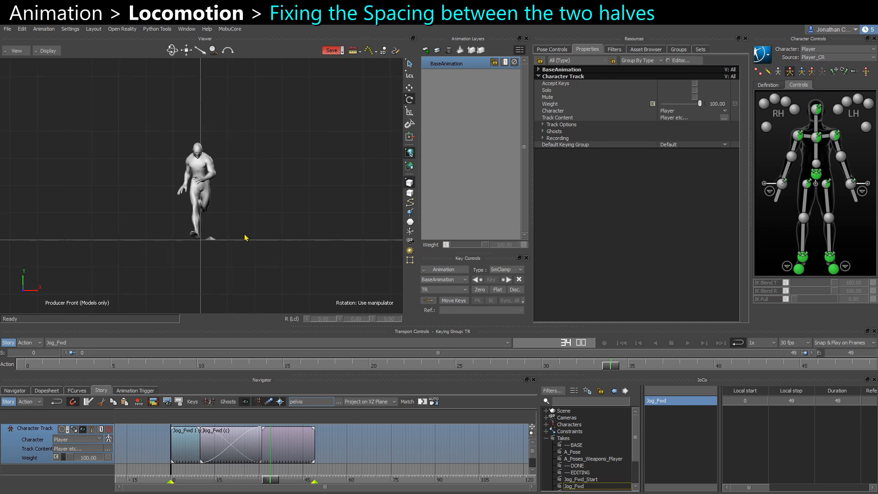
key("ctrl+r")
left_click_drag(141, 235, 250, 266, "shift")
left_click_drag(270, 483, 186, 480)
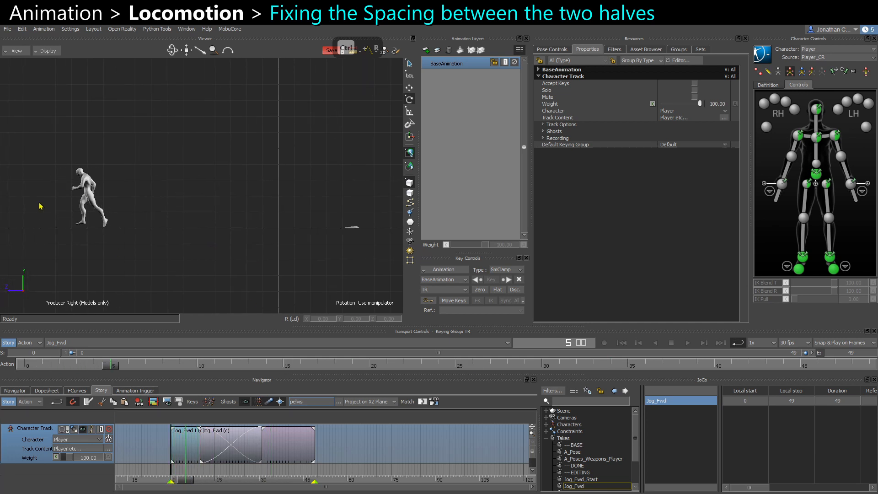
left_click_drag(147, 235, 185, 235, "shift")
left_click_drag(188, 480, 199, 388)
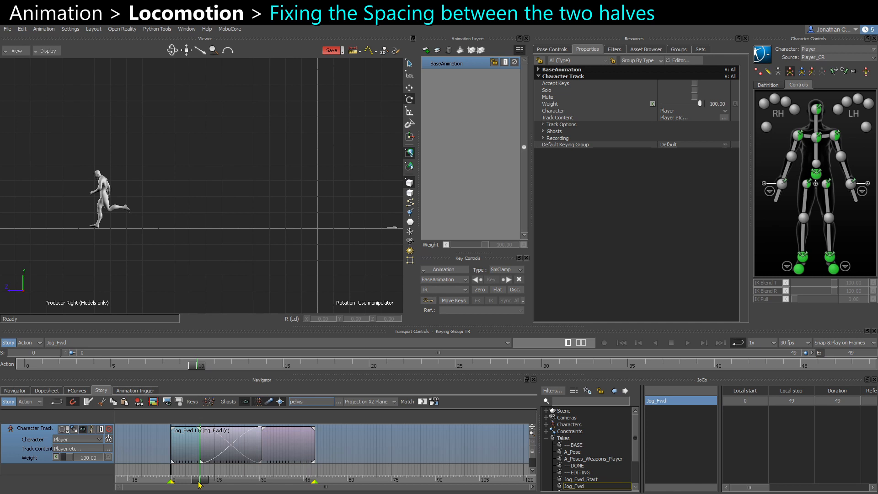
left_click_drag(198, 484, 179, 473)
left_click(180, 453)
key("t")
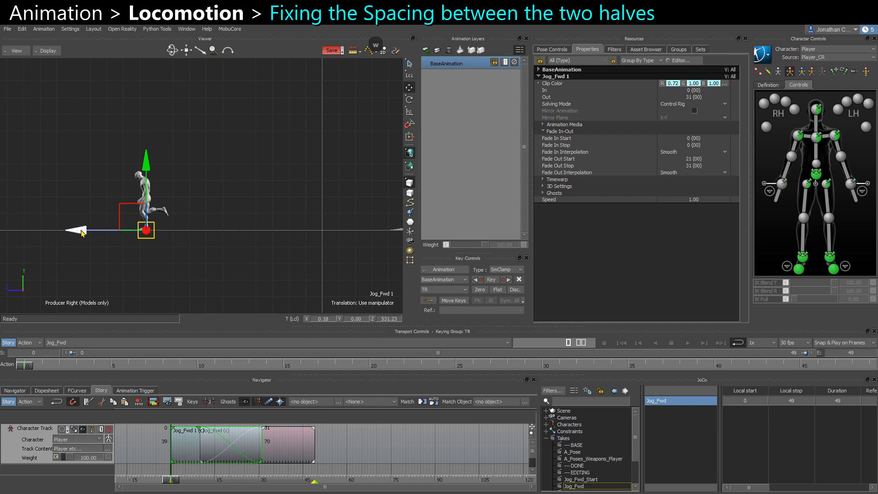
left_click_drag(83, 233, 261, 244)
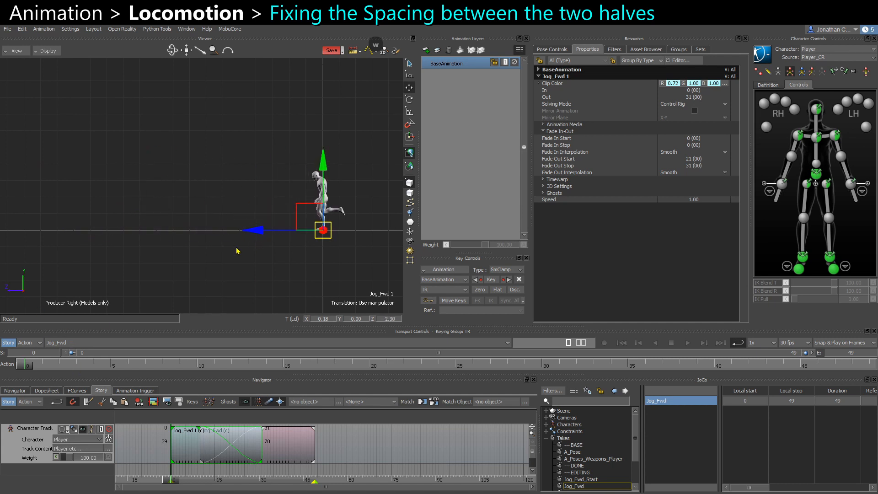
At frame 21, translate the Jog_Fwd clip along the forward axis so its feet line up with the first clip.
left_click(188, 481)
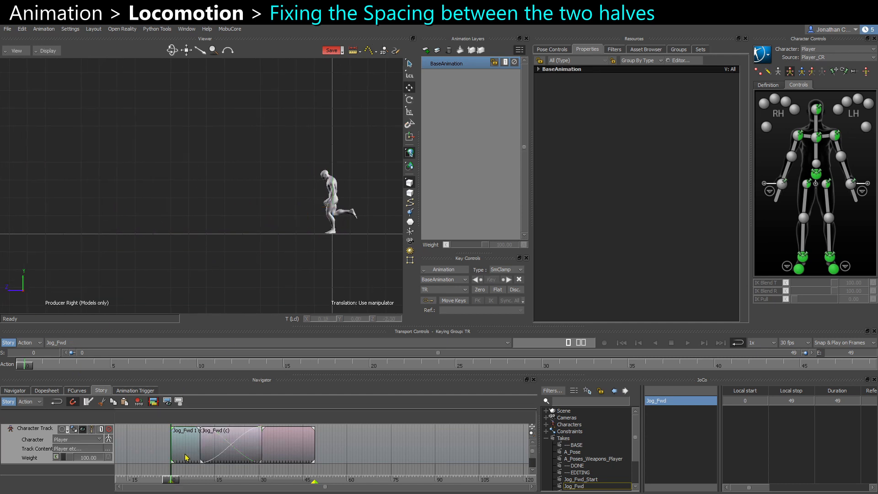
left_click_drag(180, 485, 233, 483)
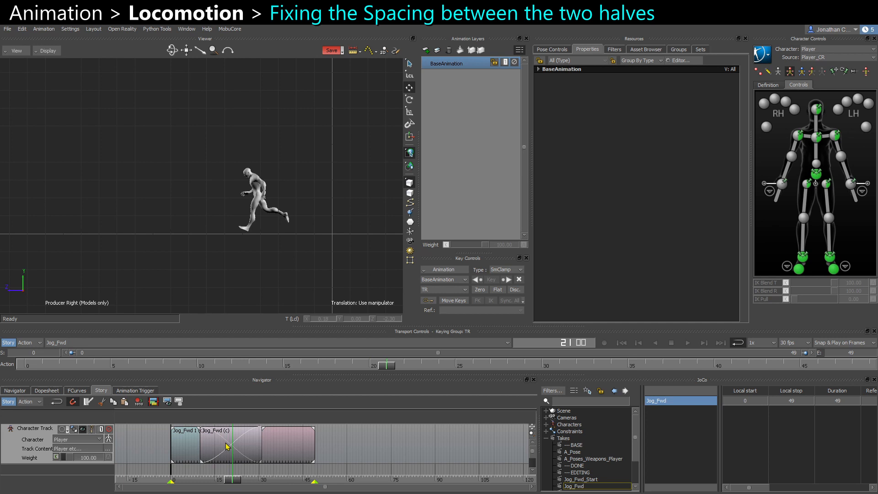
left_click(291, 458)
scroll(275, 274, "up", 2)
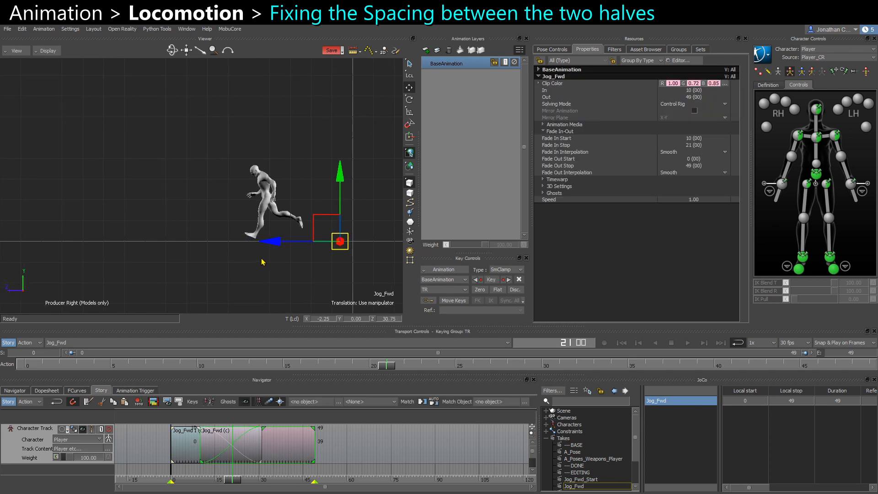
key("ctrl+a")
right_click_drag(257, 254, 286, 283, "alt")
middle_click_drag(287, 282, 204, 289, "alt")
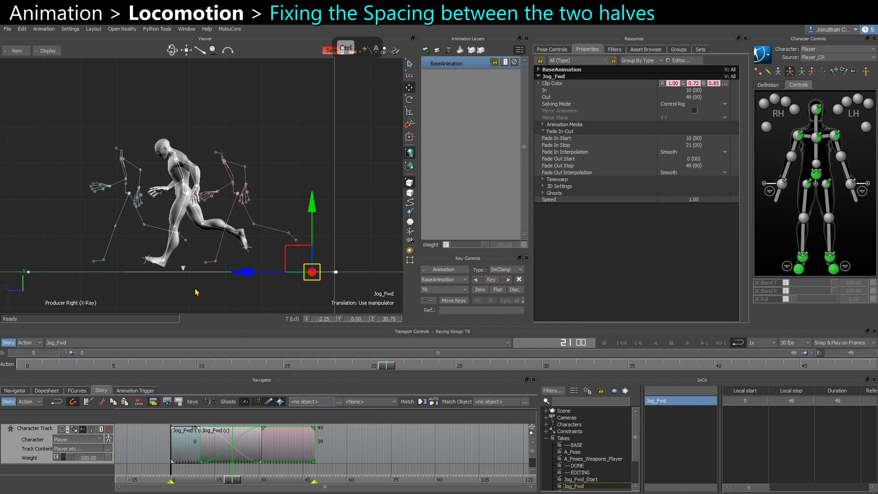
left_click_drag(242, 272, 133, 273)
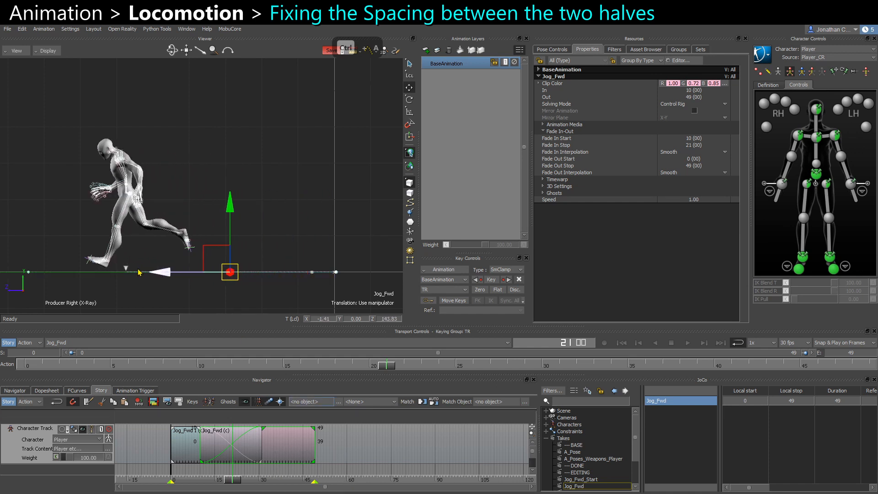
right_click_drag(123, 241, 141, 252, "alt")
middle_click_drag(141, 252, 234, 241, "alt")
right_click_drag(234, 241, 249, 238, "alt")
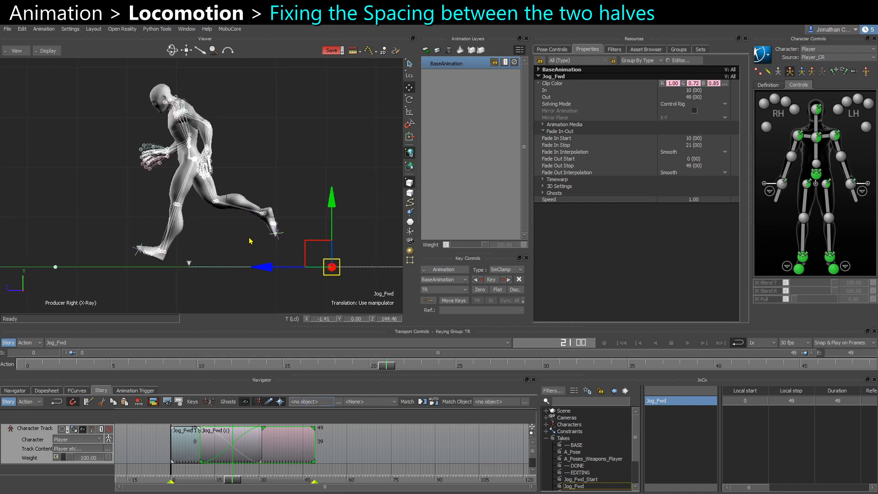
left_click_drag(266, 268, 266, 270)
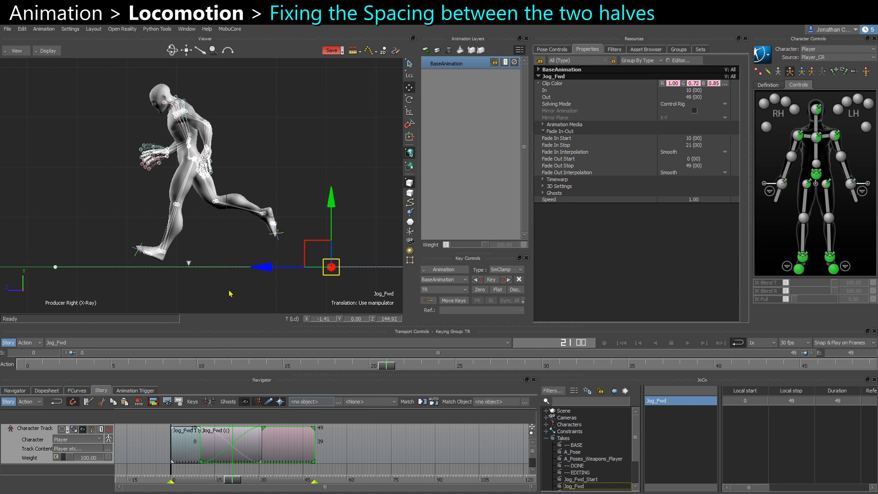
Step back and forth through the frames around the blend to check the spacing.
key("ctrl+Right")
key("ctrl+Right")
key("ctrl+Right")
key("ctrl+Right")
key("ctrl+Right")
key("ctrl+Right")
key("ctrl+Right")
key("ctrl+Right")
key("ctrl+Right")
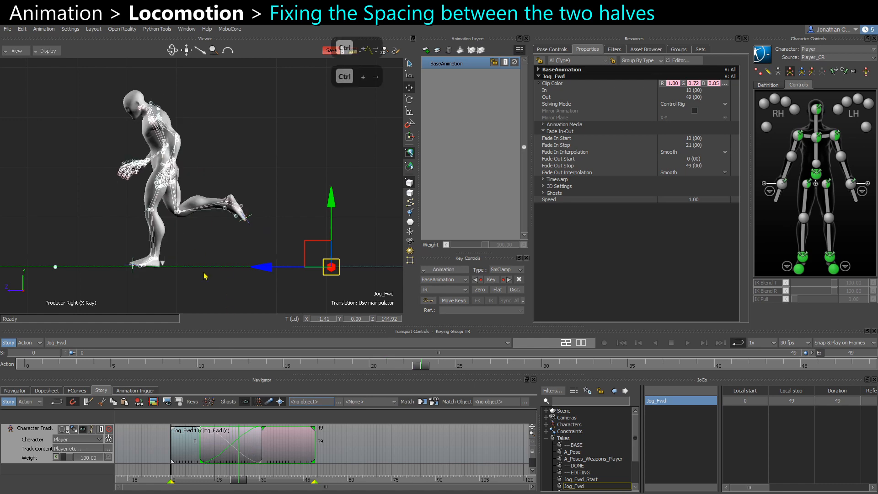
key("ctrl+Left")
key("ctrl+Left")
key("ctrl+Left")
key("ctrl+Left")
key("ctrl+Left")
key("ctrl+Left")
key("ctrl+Left")
key("ctrl+Left")
key("ctrl+Left")
key("ctrl+Left")
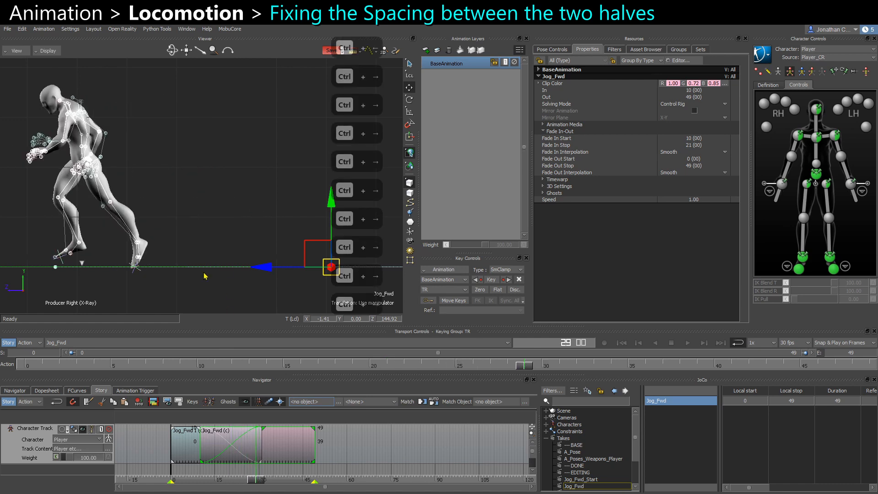
key("ctrl+Right")
key("ctrl+Right")
key("ctrl+Right")
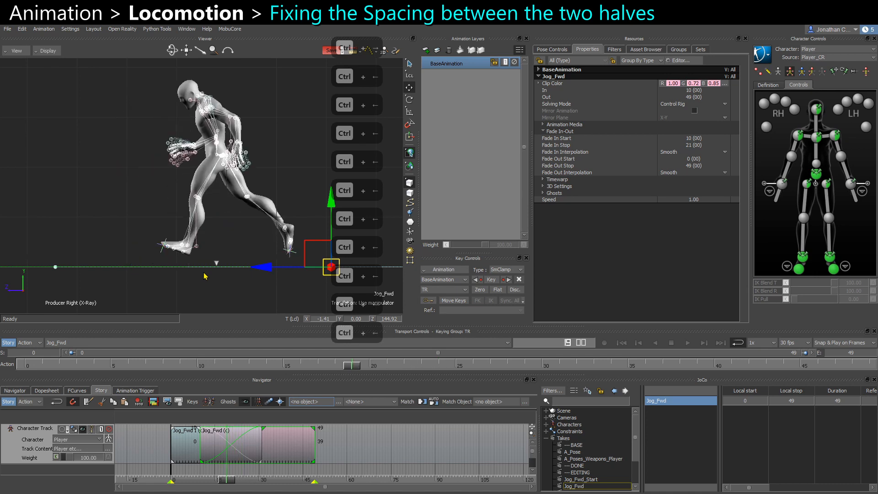
Step through frames and play the blend in models-only and X-Ray display to check the spacing between halves.
key("ctrl+Right")
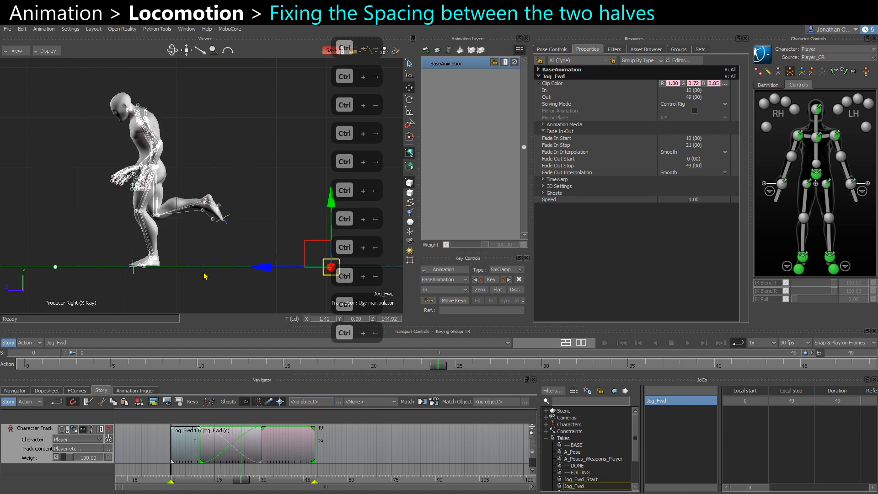
left_click_drag(268, 267, 267, 267)
left_click(250, 139)
left_click_drag(279, 204, 203, 166, "ctrl")
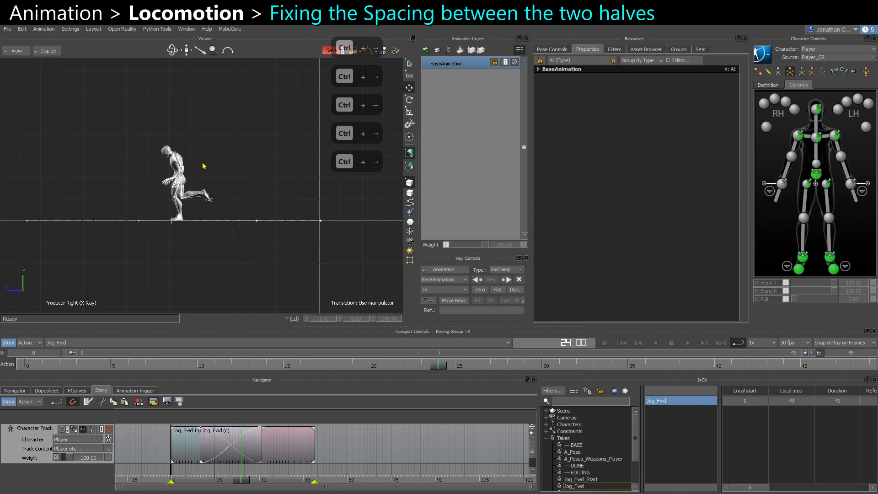
key("ctrl+a")
key("ctrl+a")
left_click_drag(243, 251, 240, 255, "ctrl")
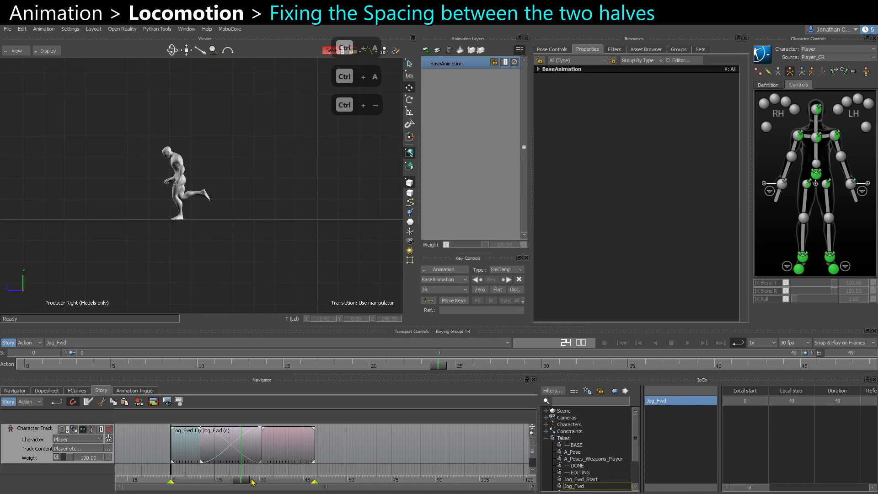
left_click_drag(253, 482, 183, 482)
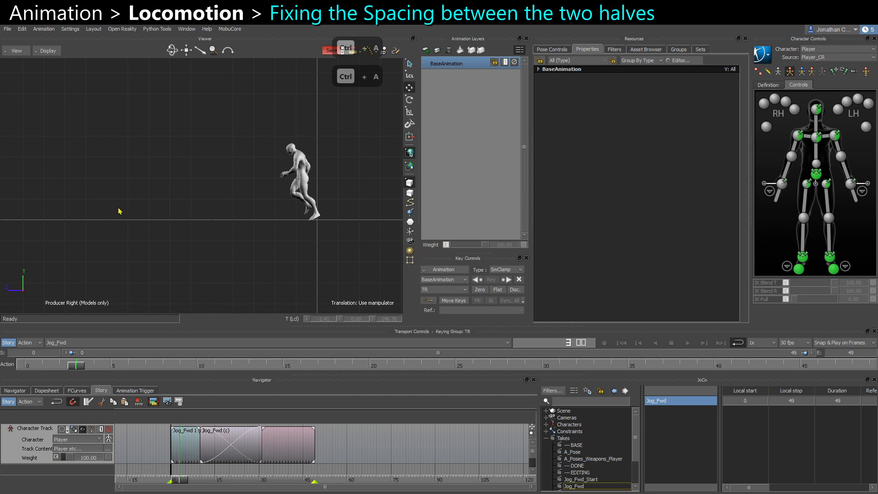
key("ctrl+a")
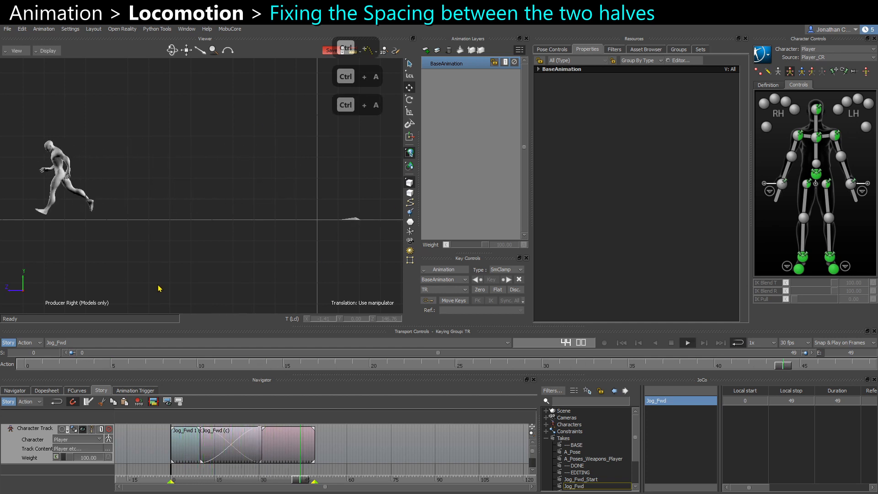
left_click_drag(161, 295, 140, 282, "ctrl")
left_click_drag(146, 282, 169, 281, "shift")
key("ctrl+space")
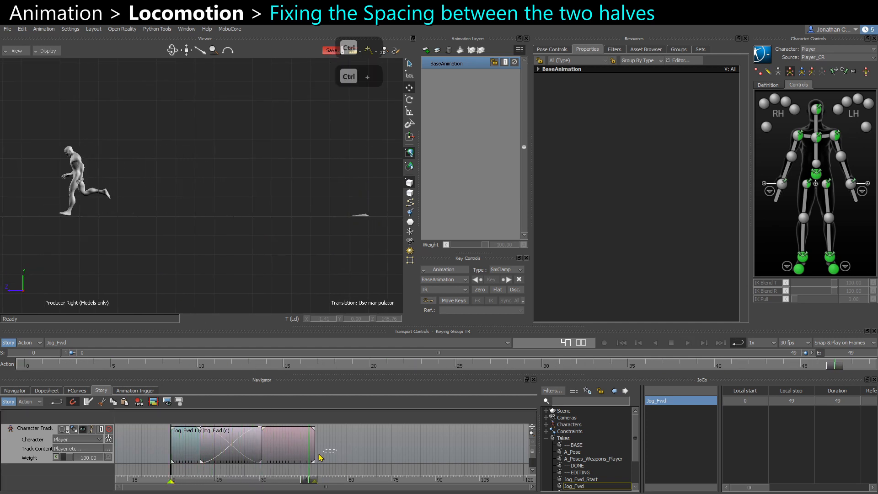
At frame 47, translate the Jog_Fwd clip along the forward axis.
left_click(297, 449)
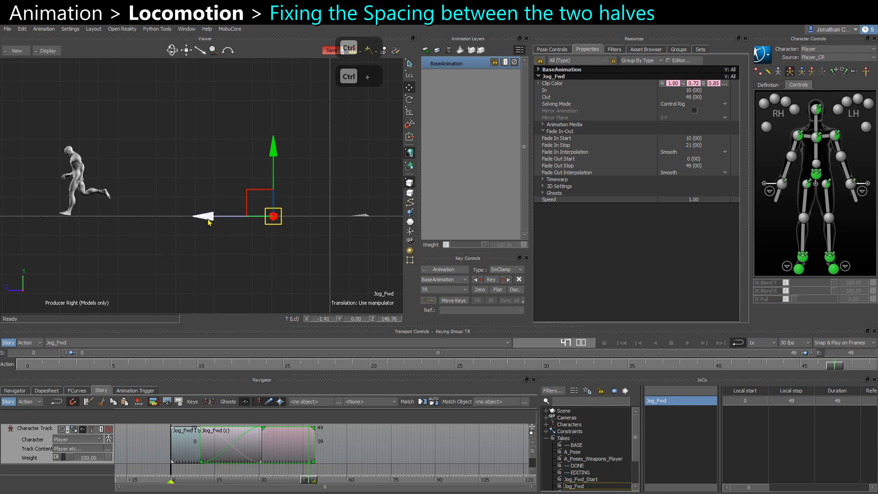
left_click_drag(210, 220, 287, 218)
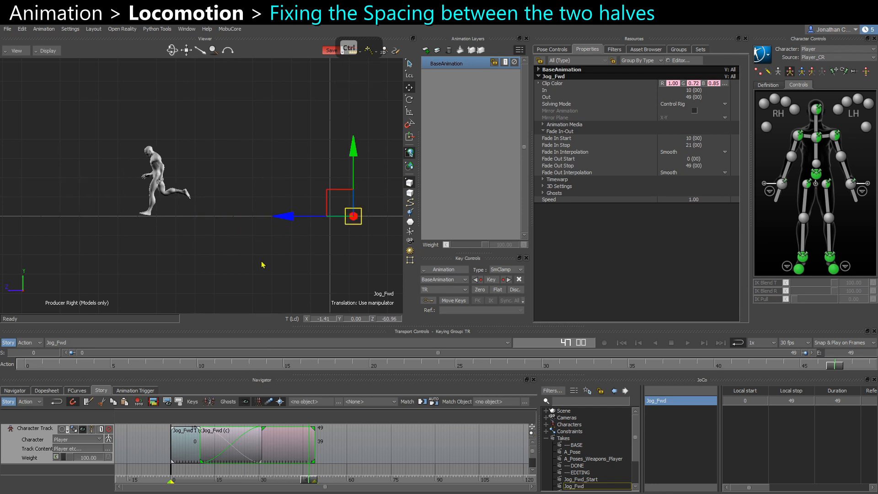
left_click(263, 264)
At frame 45, translate the Jog_Fwd clip back the other way along the forward axis.
key("ctrl+space")
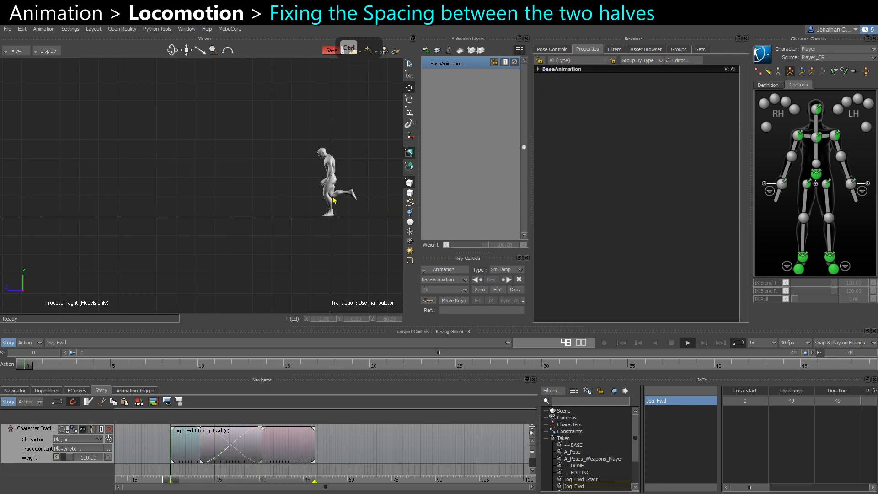
key("ctrl+space")
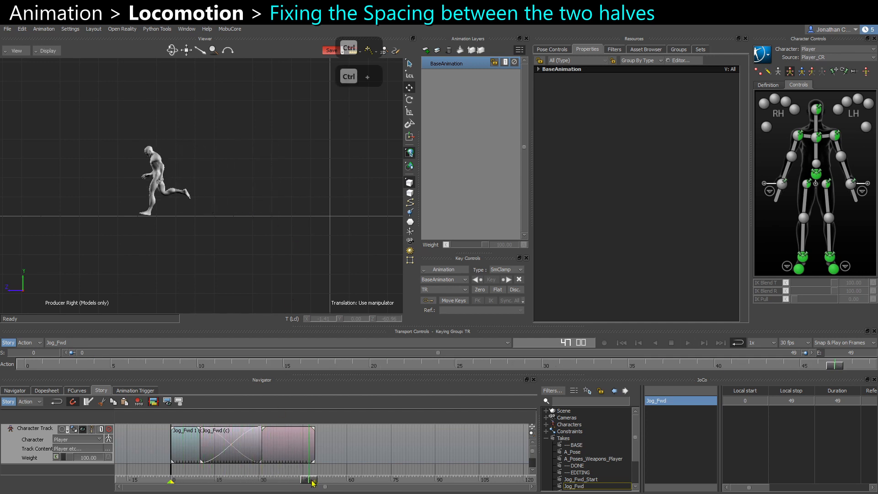
left_click_drag(313, 482, 306, 480)
left_click(294, 450)
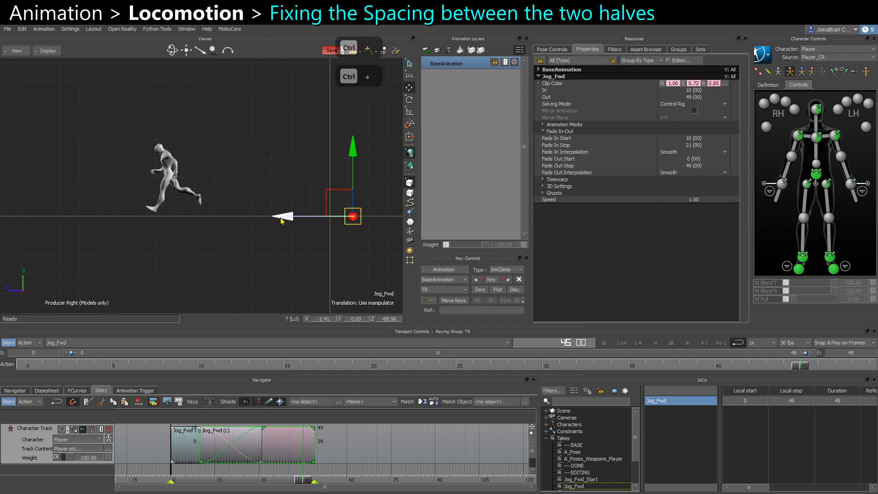
left_click_drag(281, 221, 161, 220)
left_click(269, 269)
At frame 20, translate the Jog_Fwd clip along the forward axis so its feet line up with the first half.
key("ctrl+space")
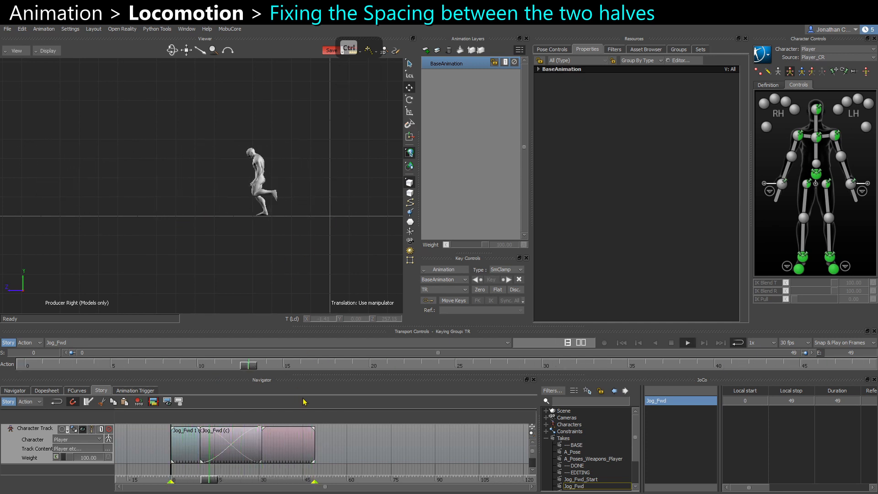
left_click(296, 451)
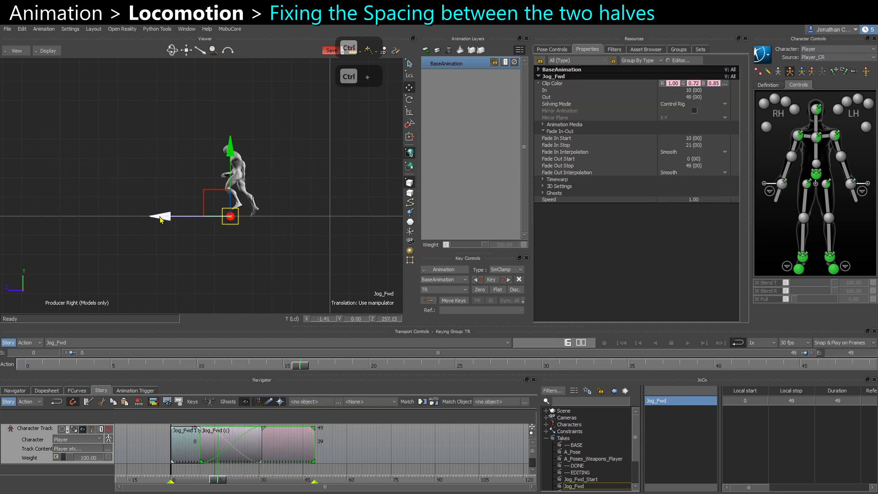
left_click(235, 290, "ctrl")
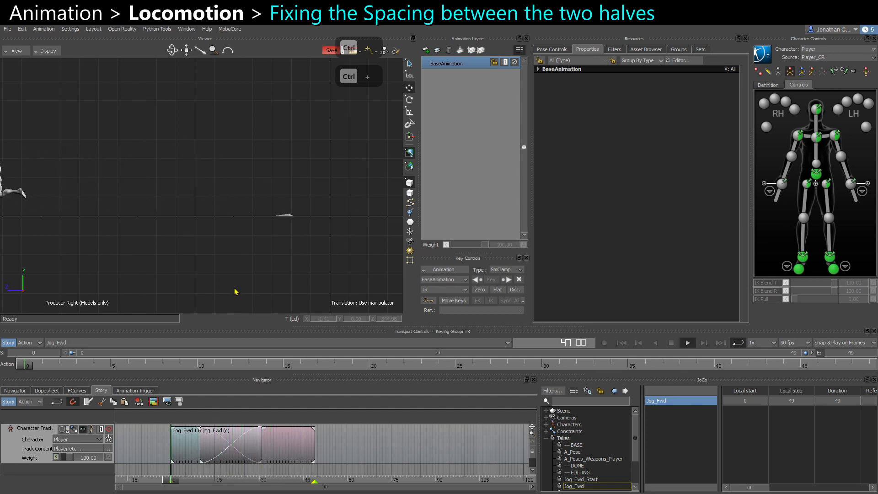
key("ctrl+space")
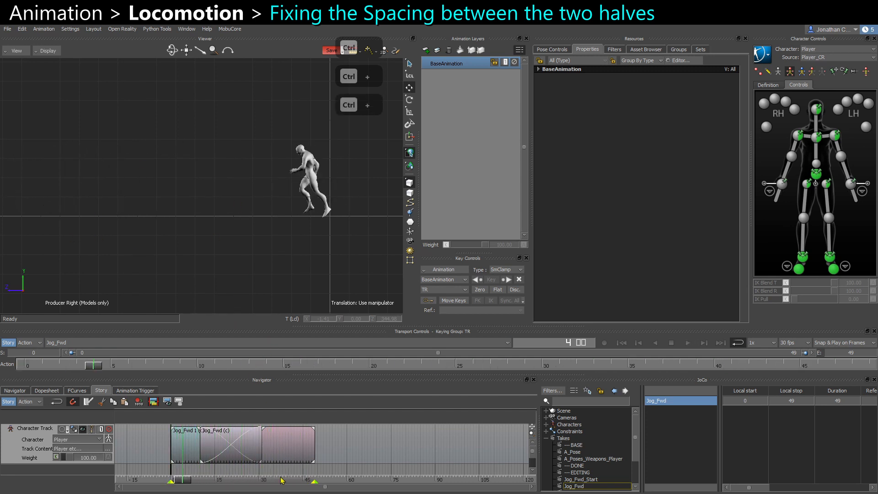
left_click_drag(179, 481, 230, 480)
left_click(309, 447)
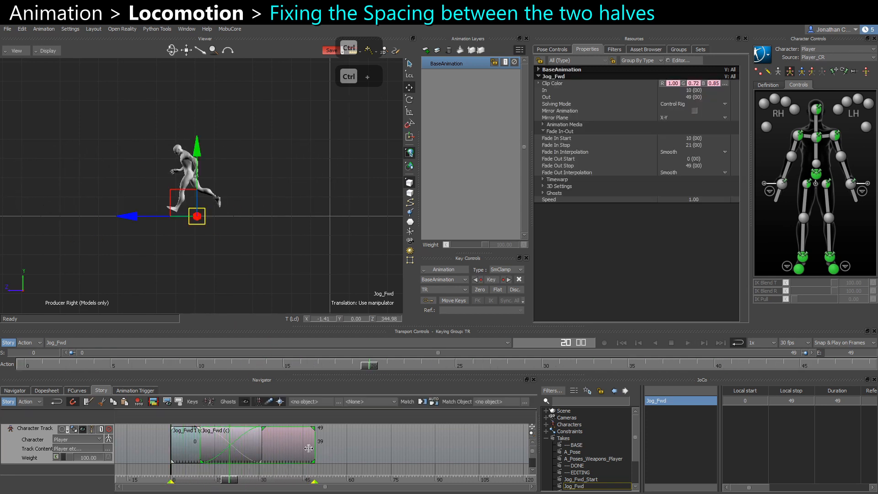
left_click_drag(176, 219, 182, 284, "ctrl")
key("ctrl+a")
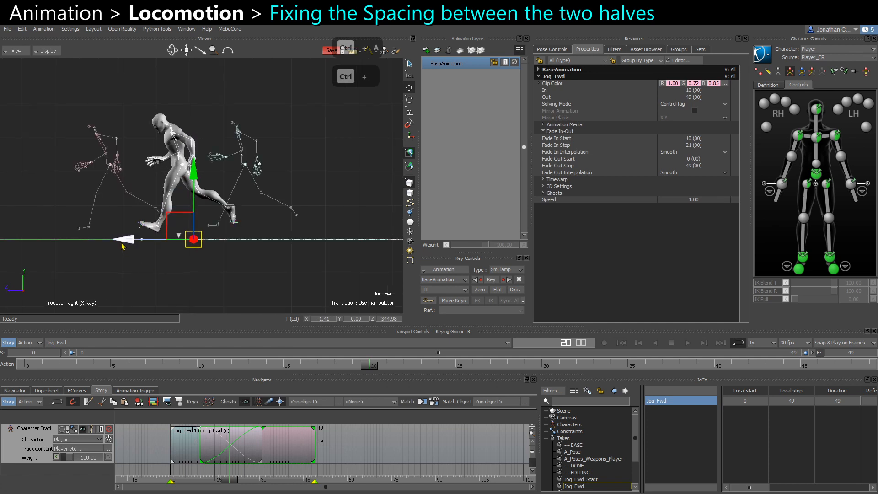
left_click_drag(123, 241, 256, 255)
Play the loop and orbit the perspective view to check the spacing between the two halves.
key("ctrl+a")
key("ctrl+a")
key("ctrl+a")
key("ctrl+a")
left_click(142, 297)
key("space")
scroll(157, 278, "down", 6)
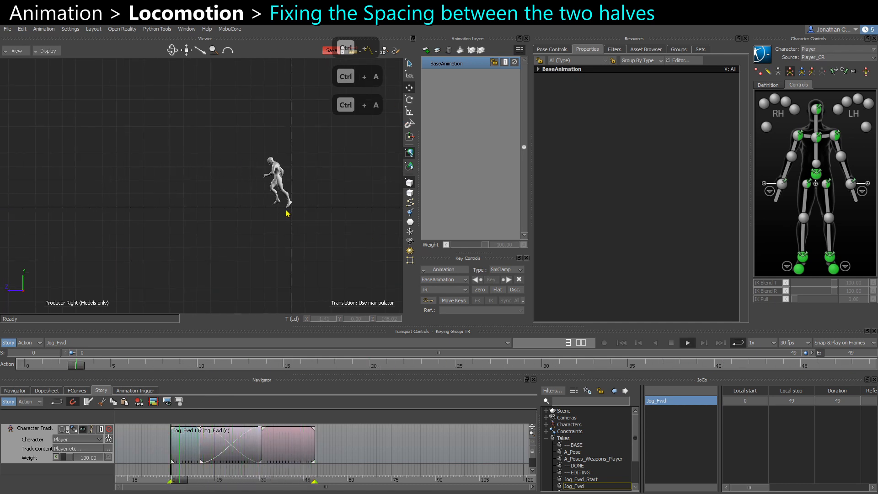
key("ctrl+e")
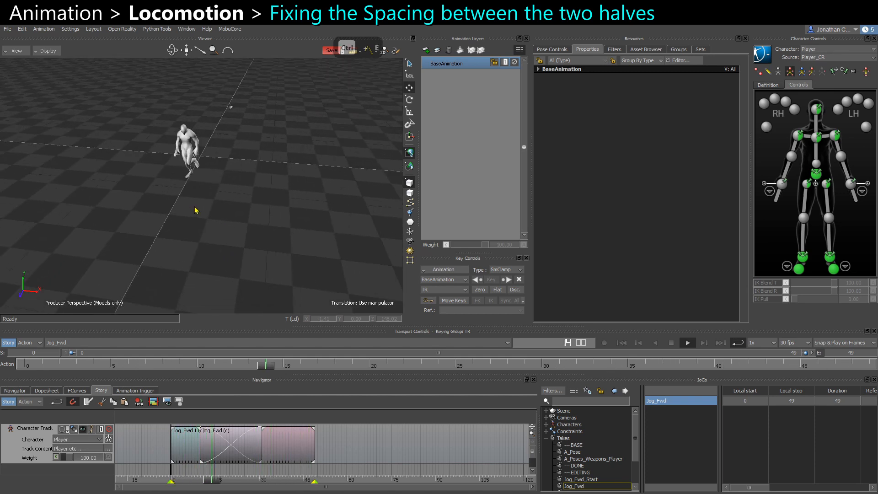
left_click_drag(242, 182, 273, 164, "ctrl+shift")
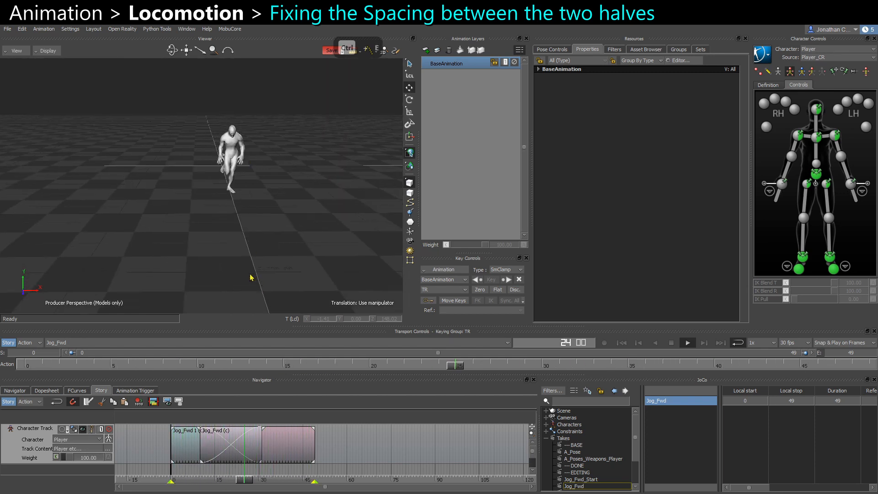
mouse_move(251, 277)
left_mouse_down("ctrl+shift")
mouse_move(304, 275)
mouse_move(259, 272)
left_mouse_up("ctrl+shift")
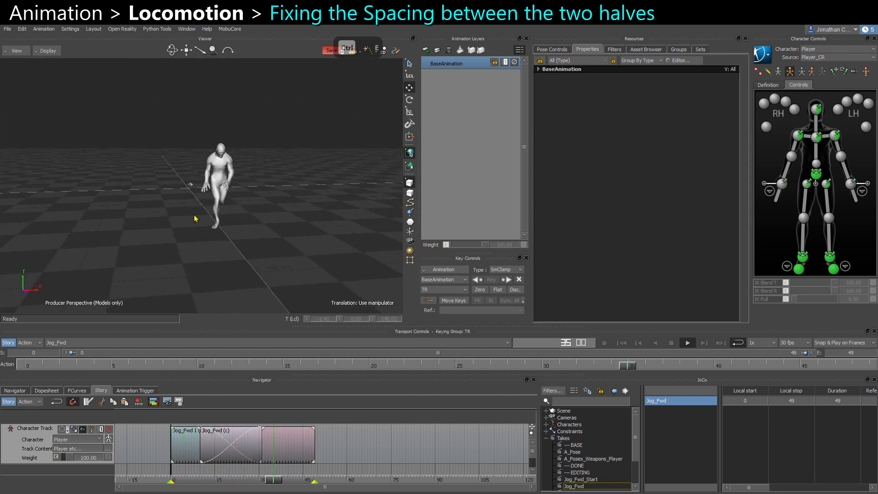
left_click_drag(195, 219, 185, 250, "ctrl+shift")
key("ctrl+space")
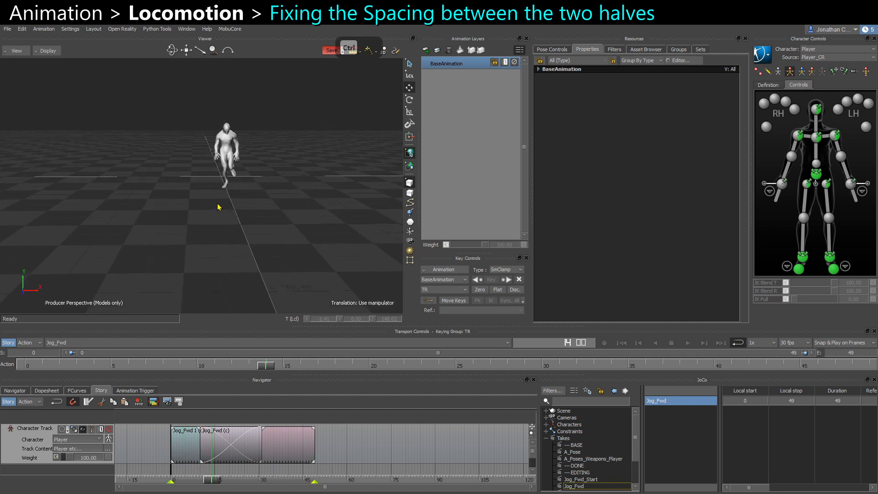
left_click_drag(217, 218, 213, 229, "ctrl")
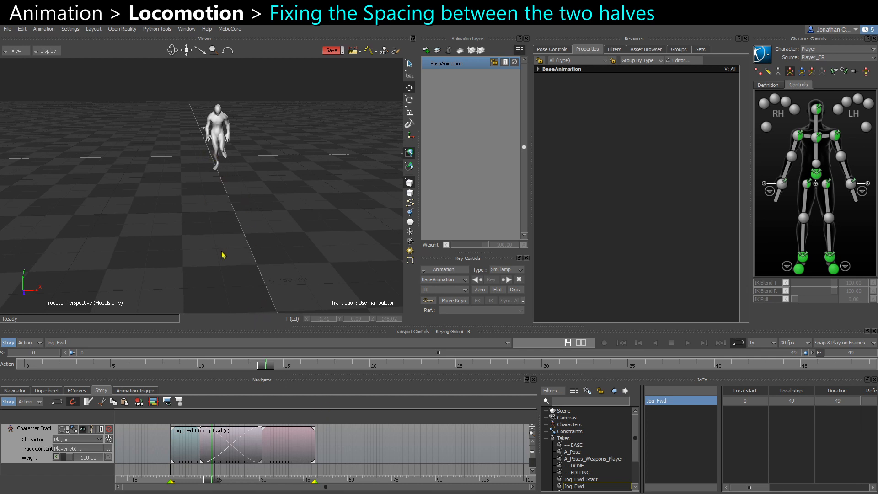
left_click_drag(222, 254, 165, 196, "ctrl+shift")
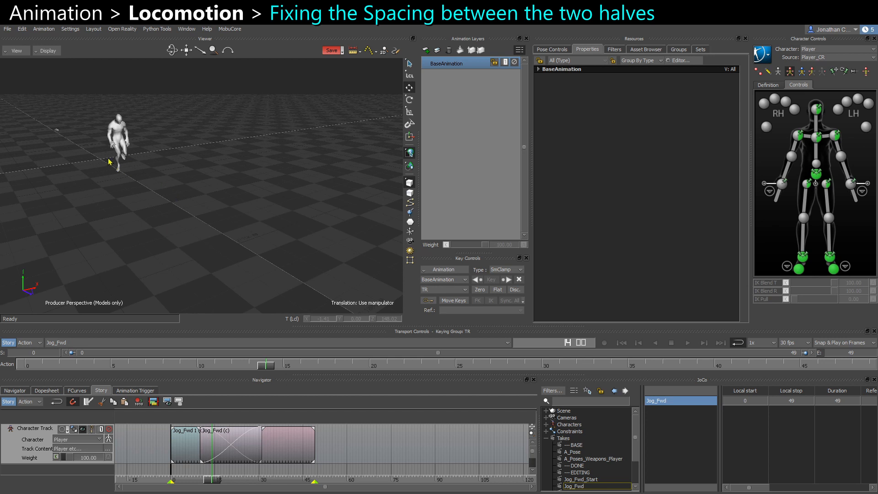
left_click_drag(230, 254, 219, 253, "ctrl+shift")
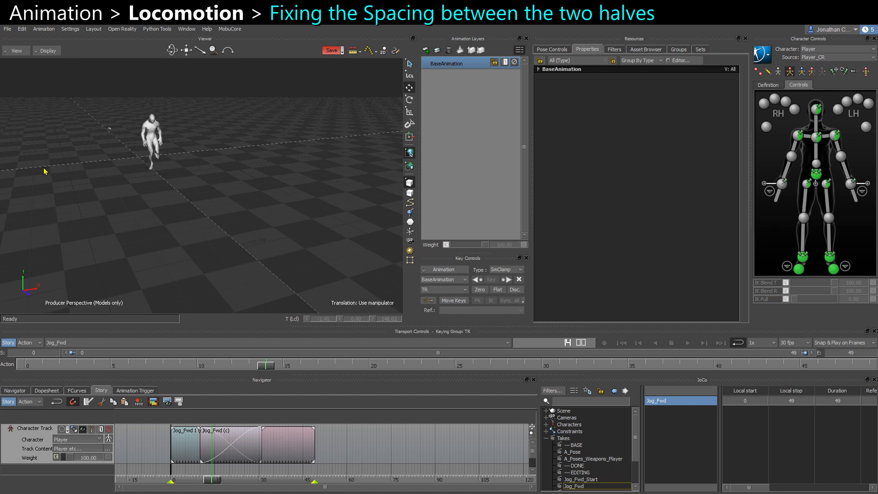
left_click_drag(126, 160, 139, 151, "ctrl+shift")
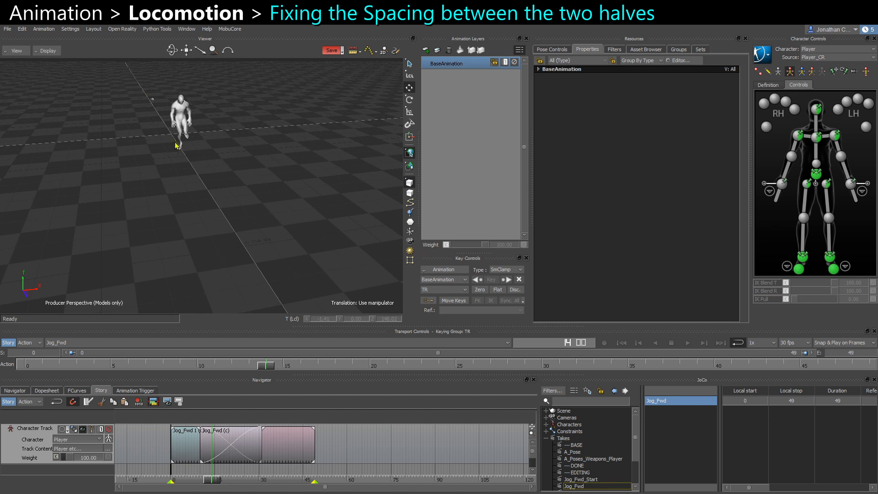
left_click_drag(174, 155, 169, 132, "ctrl+shift")
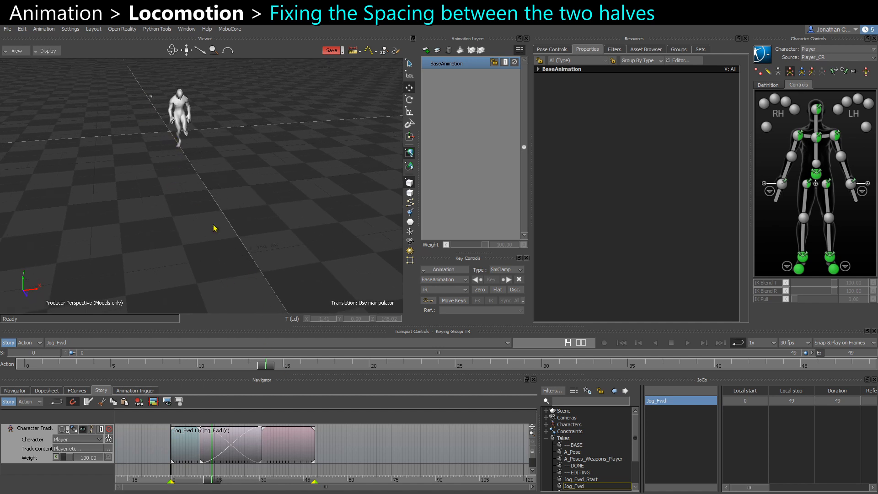
left_click_drag(258, 307, 220, 317, "ctrl+shift")
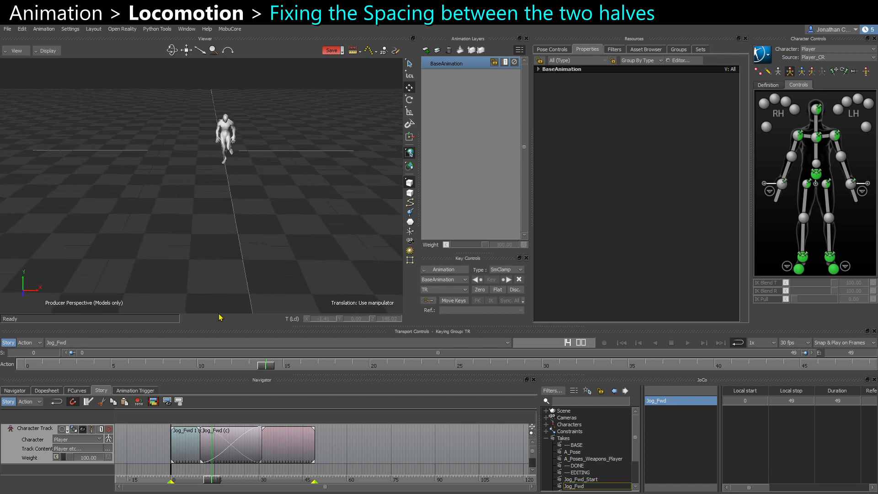
left_click(817, 136)
left_click(444, 289)
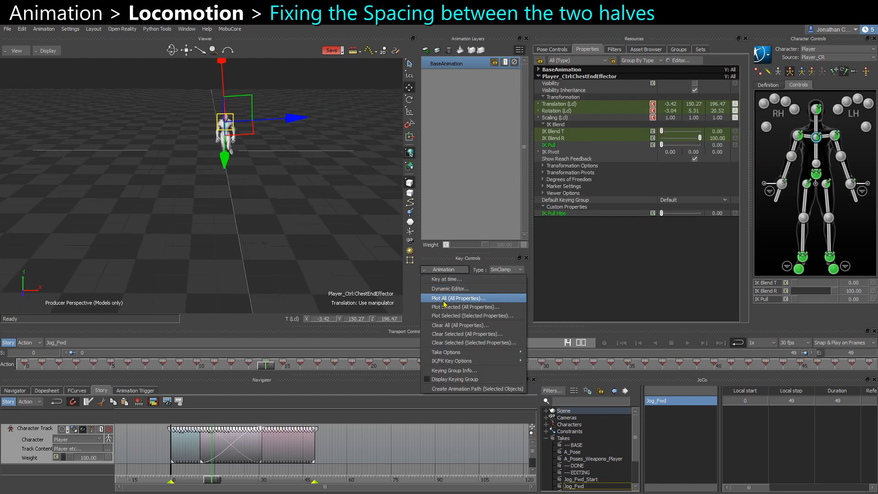
left_click(400, 232)
left_click(448, 356)
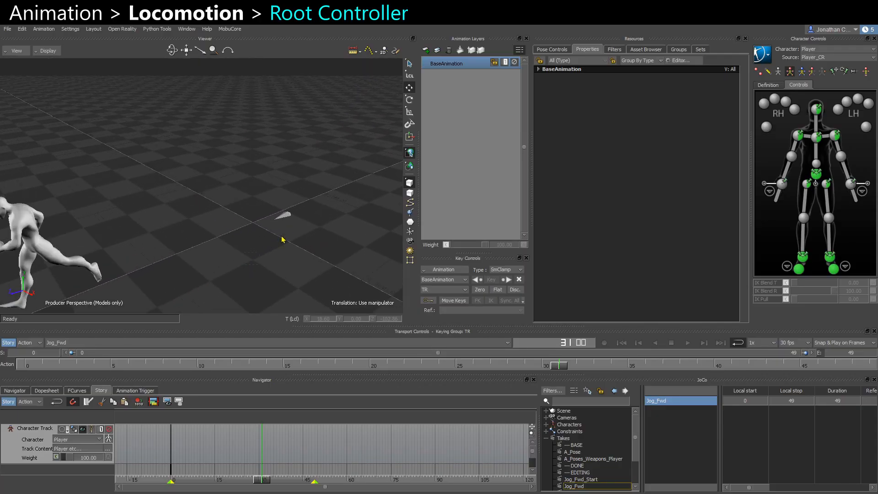
Select the Root_CTL controller and translate it back under the character.
left_click(289, 214)
left_click_drag(335, 177, 326, 177, "alt")
left_click_drag(262, 251, 237, 254, "alt")
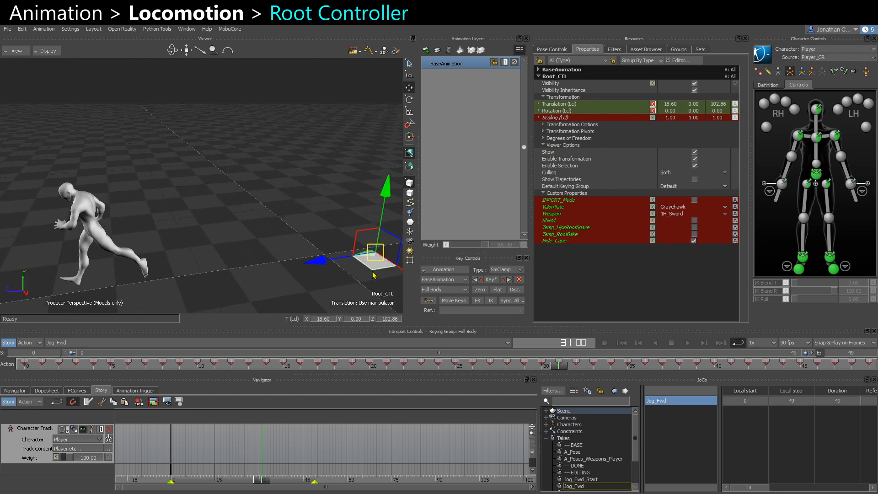
left_click_drag(371, 269, 310, 275)
left_click_drag(129, 273, 166, 271, "alt")
middle_click_drag(157, 280, 210, 252, "alt")
left_click_drag(210, 253, 185, 254, "alt")
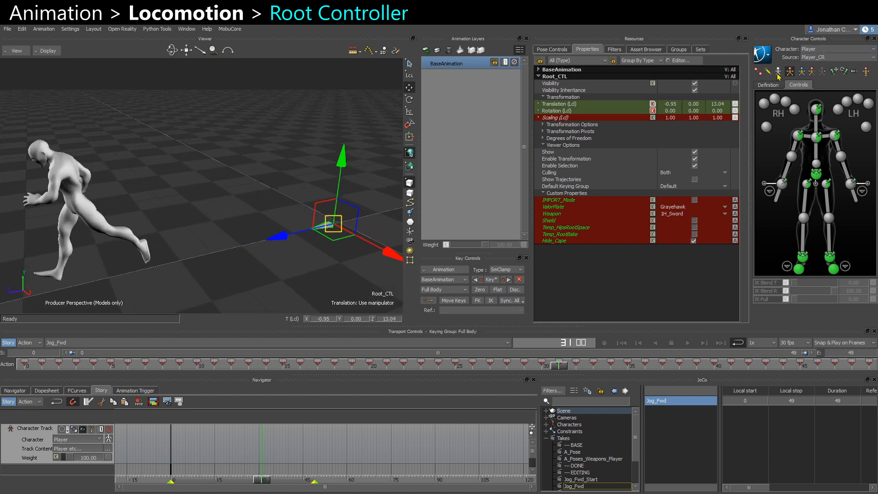
left_click_drag(281, 265, 276, 265, "alt")
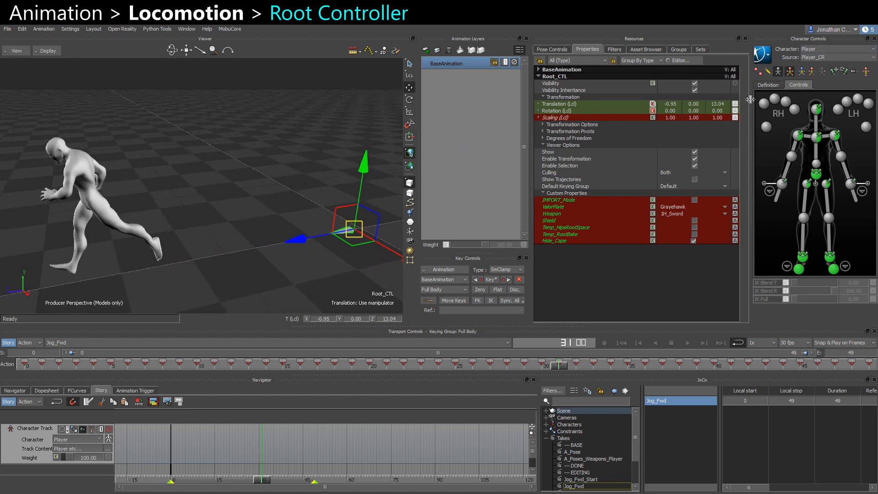
Try moving the skeleton's root node picked in the schematic view, and undo those moves.
key("ctrl+w")
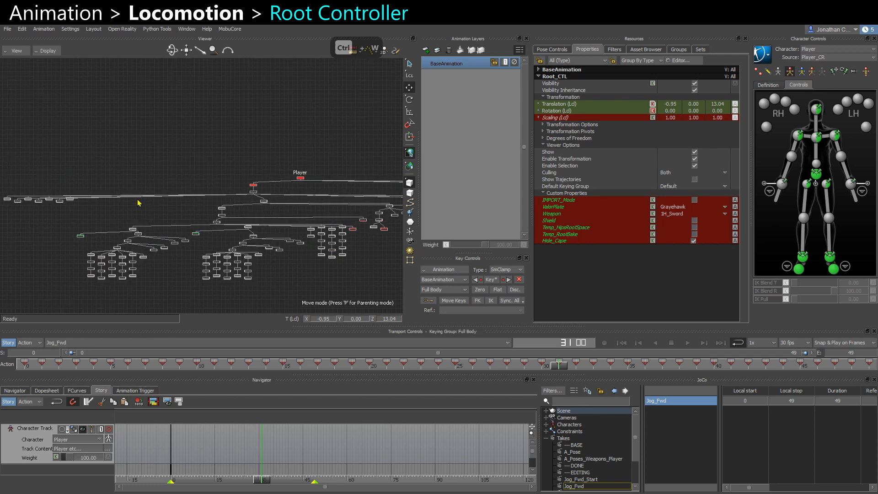
right_click_drag(139, 203, 187, 220, "alt")
middle_click_drag(187, 219, 68, 212, "alt")
right_click_drag(69, 212, 159, 182, "alt")
left_click_drag(145, 184, 263, 249)
key("ctrl+w")
right_click_drag(263, 249, 311, 260, "alt")
middle_click_drag(311, 261, 176, 267, "alt")
left_click_drag(185, 251, 306, 203, "alt")
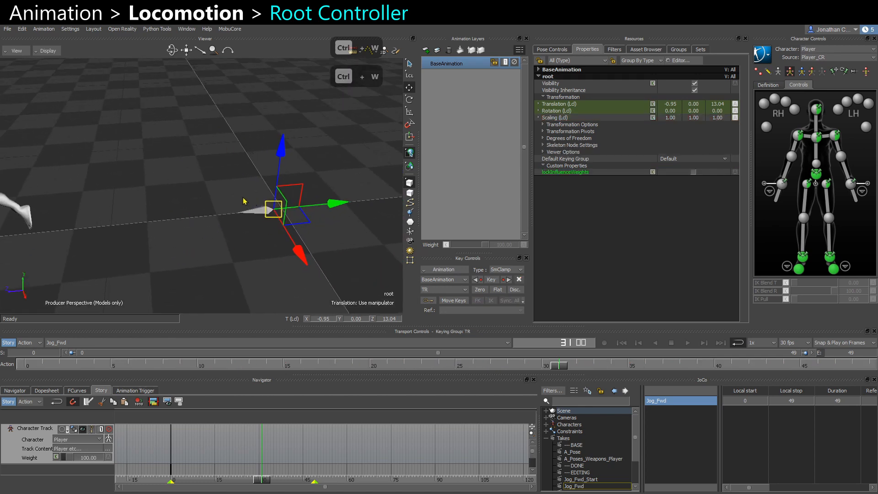
left_click_drag(244, 201, 294, 230)
right_click_drag(294, 230, 270, 225, "alt")
left_click_drag(266, 226, 232, 239)
key("ctrl+z")
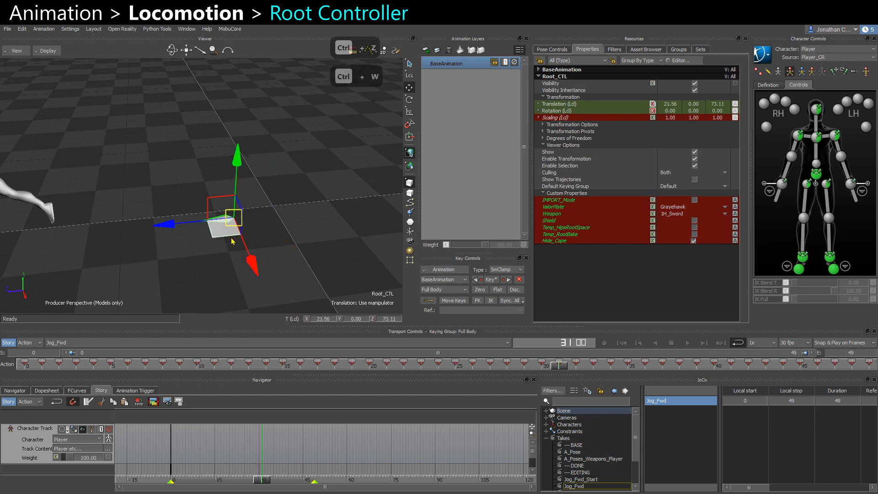
key("ctrl+z")
key("ctrl+z")
key("ctrl+z")
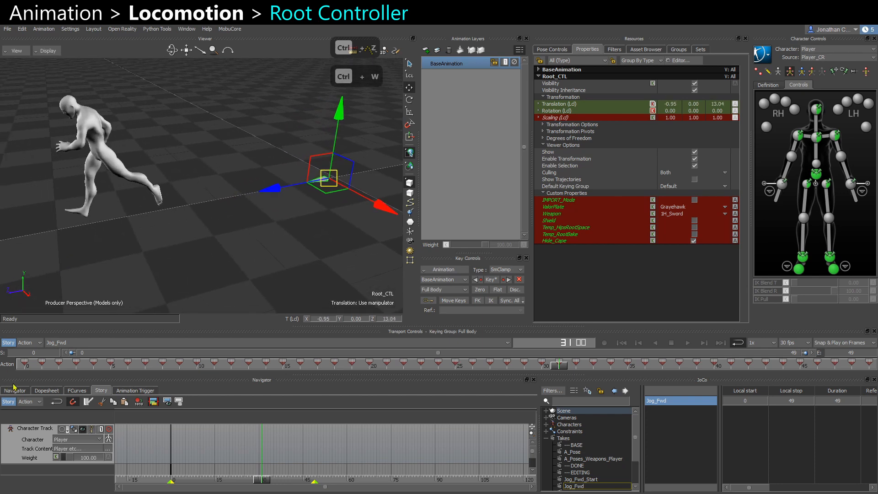
Inspect the Root_CTL's animation by browsing the scene navigator, scrubbing the timeline and orbiting the view.
left_click(14, 390)
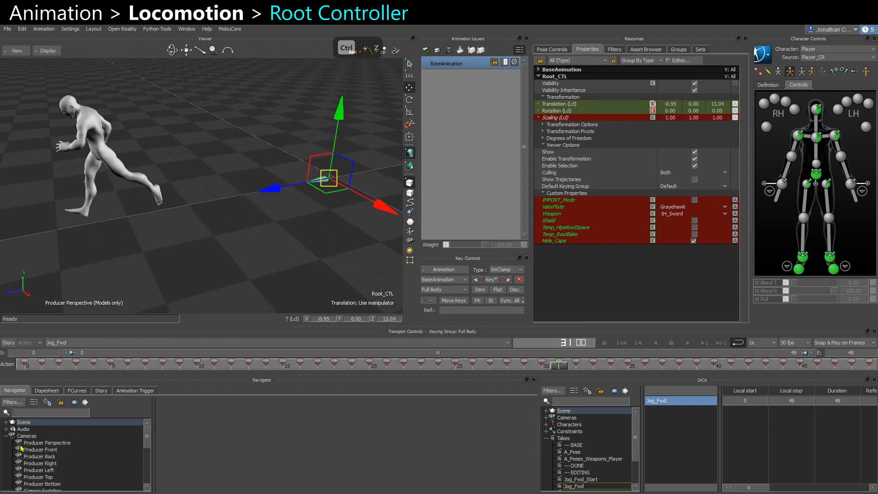
left_click(5, 437)
left_click(6, 457)
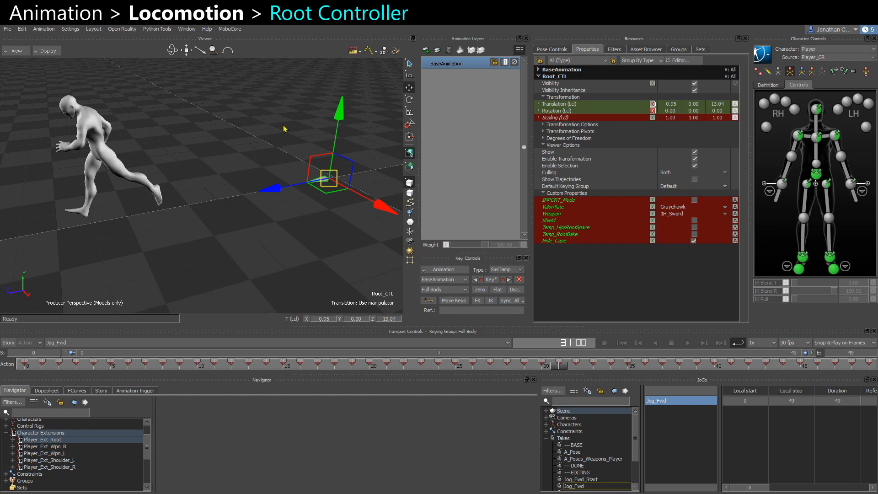
left_click(275, 264)
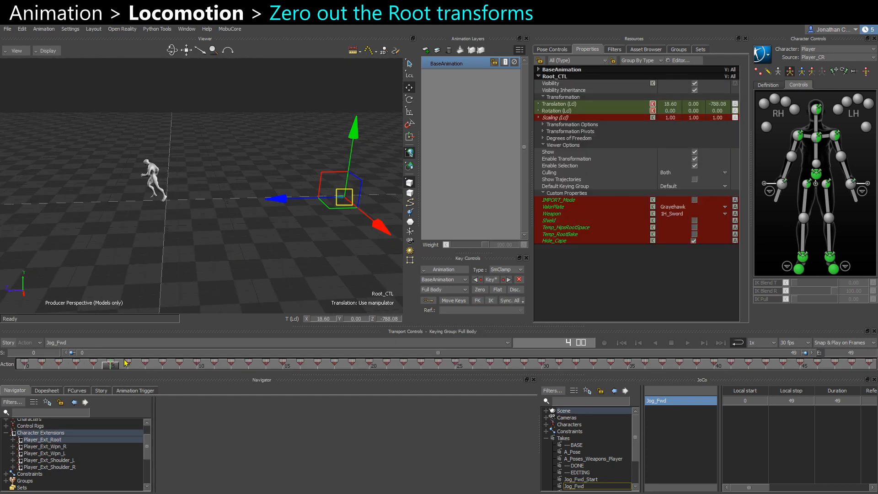
left_click_drag(113, 260, 120, 291, "ctrl")
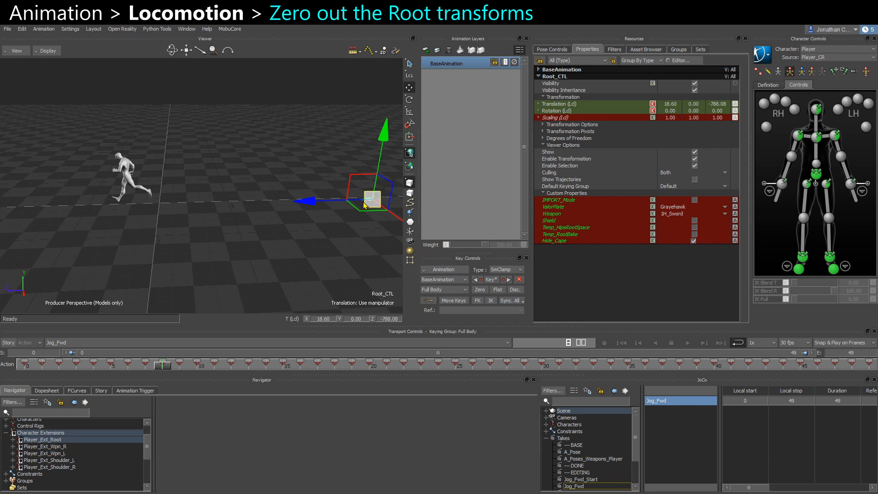
left_click_drag(230, 249, 234, 243, "ctrl+shift")
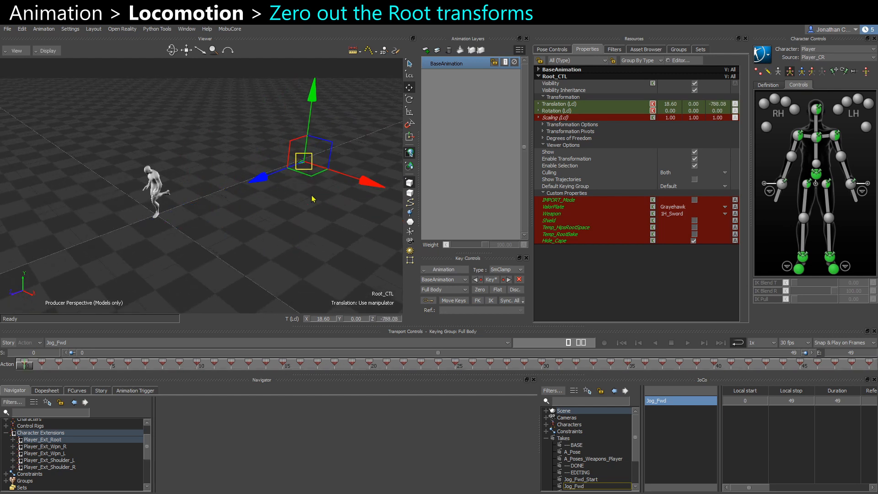
scroll(48, 454, "up", 2)
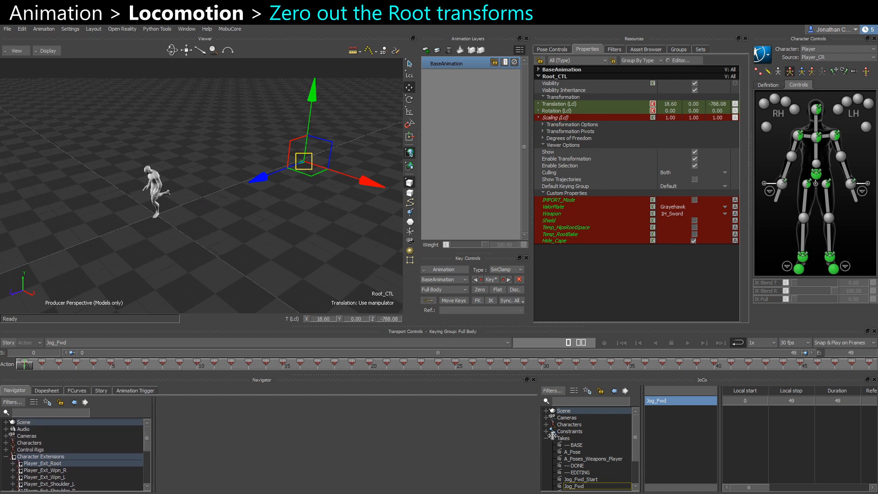
left_click(545, 432)
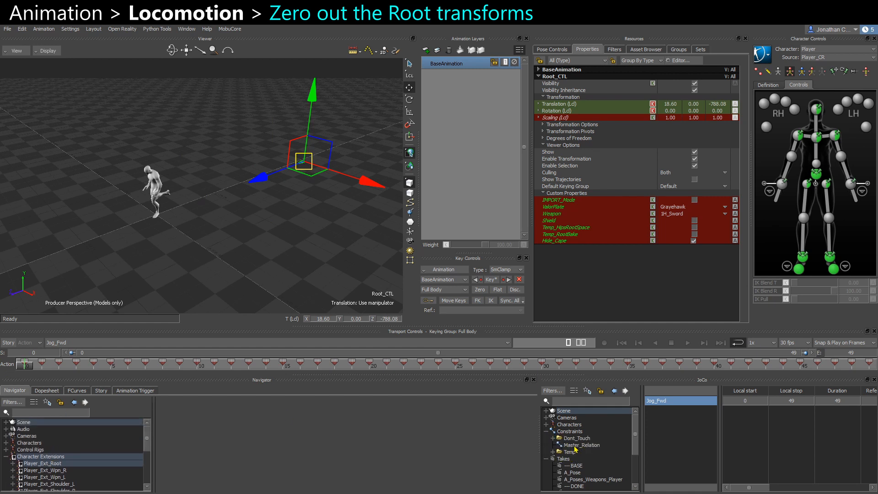
Set all Translation and Rotation keys of Root_CTL in the Jog_Fwd take to 0 in the FCurve editor.
left_click(95, 393)
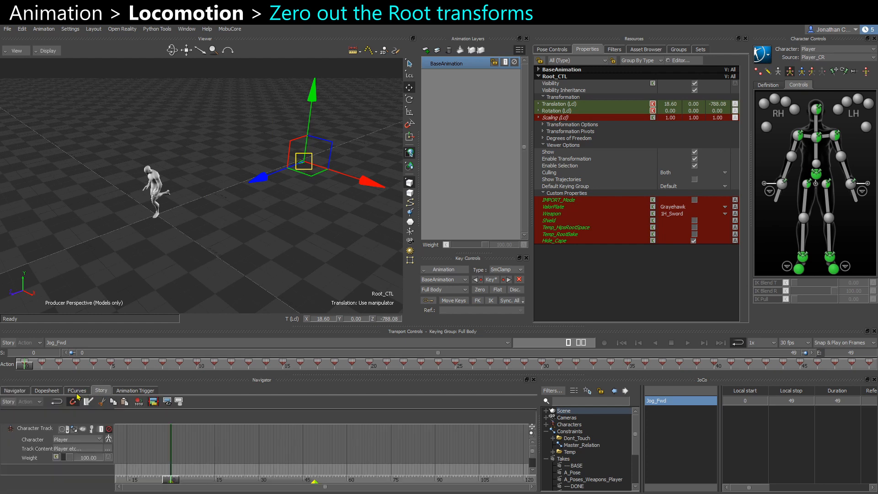
left_click(87, 387)
left_click(25, 447)
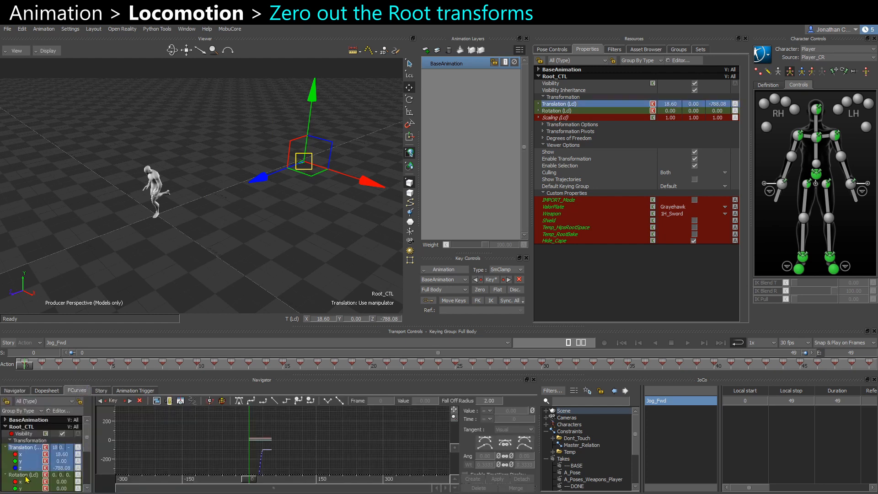
left_click(25, 474, "ctrl")
left_click_drag(295, 463, 221, 470, "ctrl")
left_click_drag(160, 417, 435, 481)
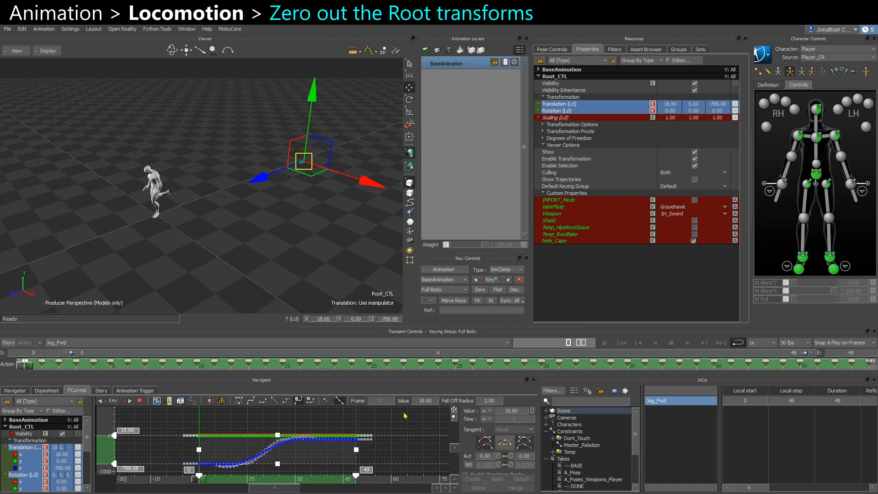
left_click(425, 401)
type("0")
key("Return")
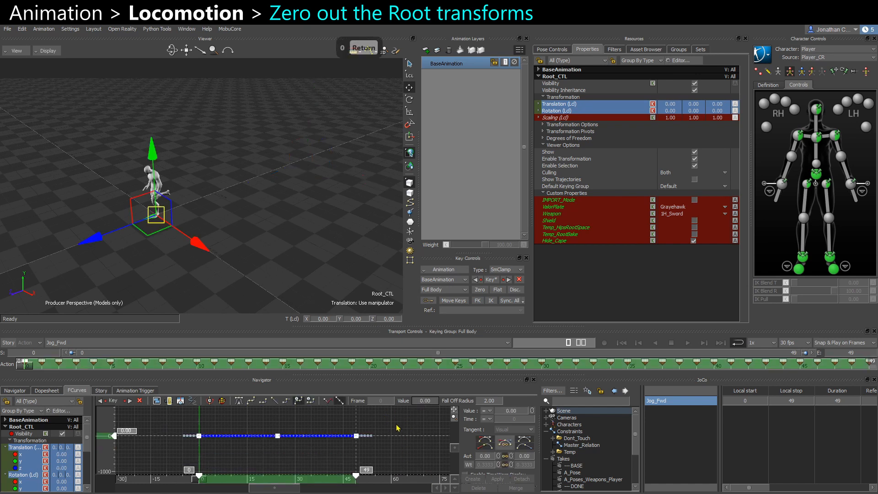
Copy the zeroed Root_CTL keys, paste them into the Jog_Fwd_Start take and play it back.
left_click_drag(194, 451, 201, 452)
key("ctrl+c")
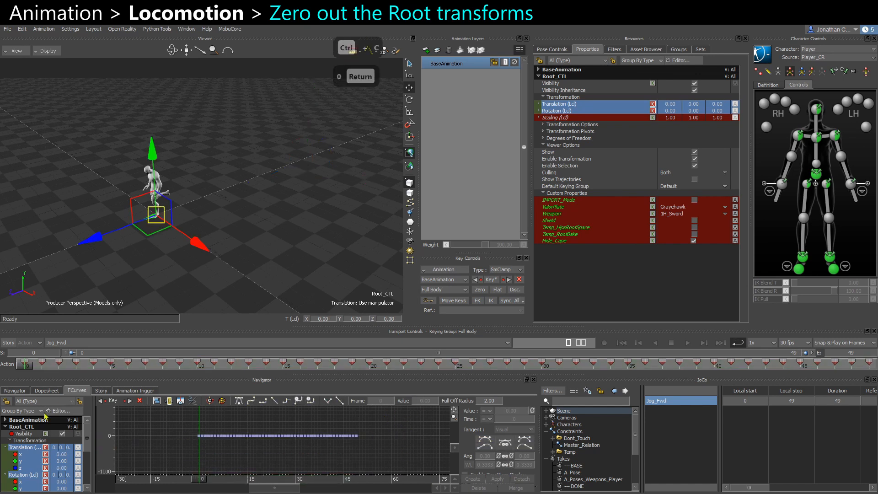
left_click(6, 401)
scroll(598, 476, "down", 3)
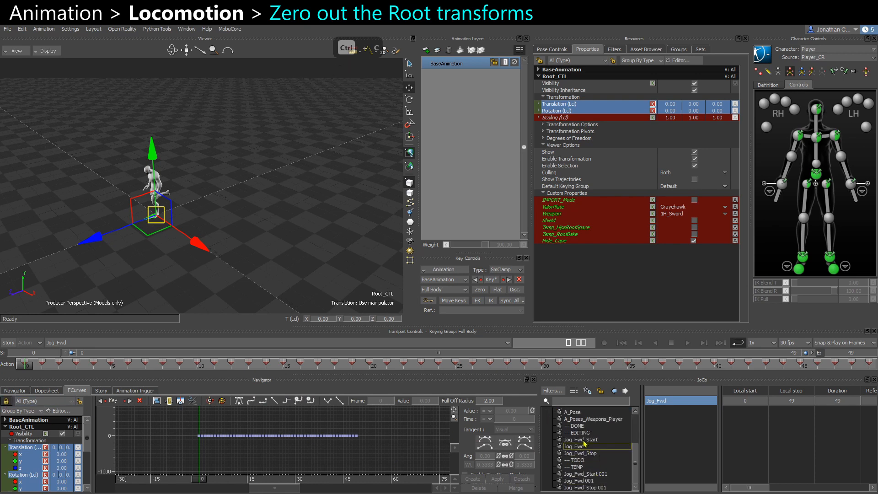
left_click(583, 440)
key("ctrl+v")
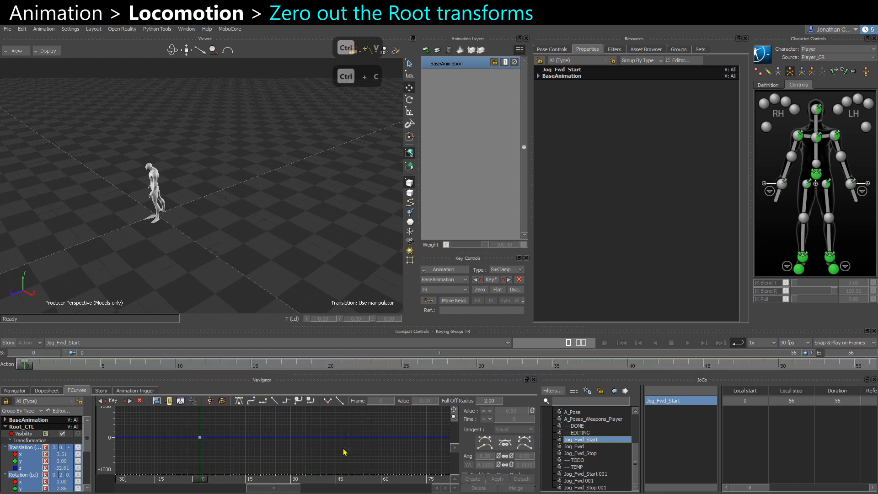
left_click_drag(86, 217, 170, 265, "ctrl")
key("ctrl+space")
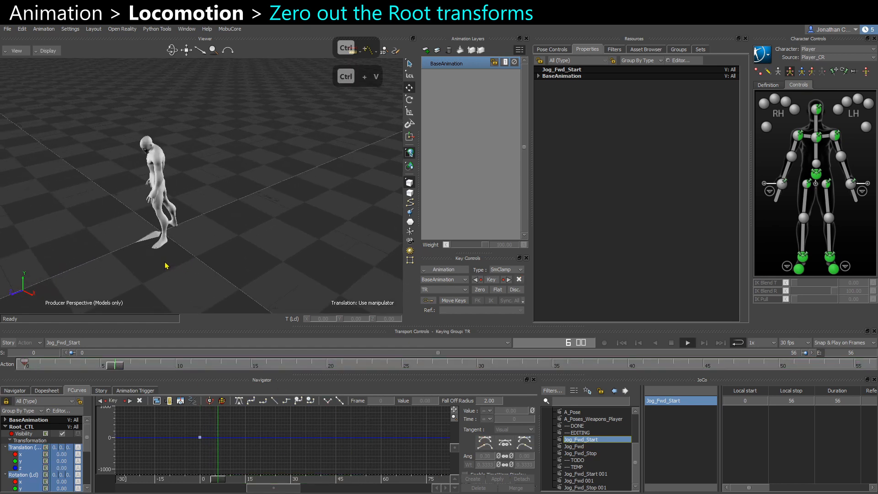
key("ctrl+space")
Paste the zeroed Root_CTL keys into the Jog_Fwd_Stop take and play it back.
left_click(589, 454)
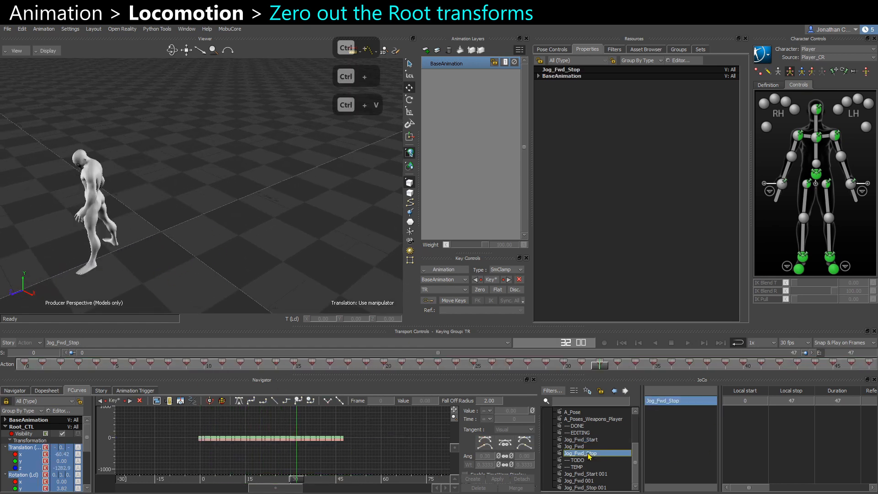
left_click_drag(158, 424, 397, 470)
key("ctrl+v")
left_click_drag(209, 260, 252, 237, "ctrl+shift")
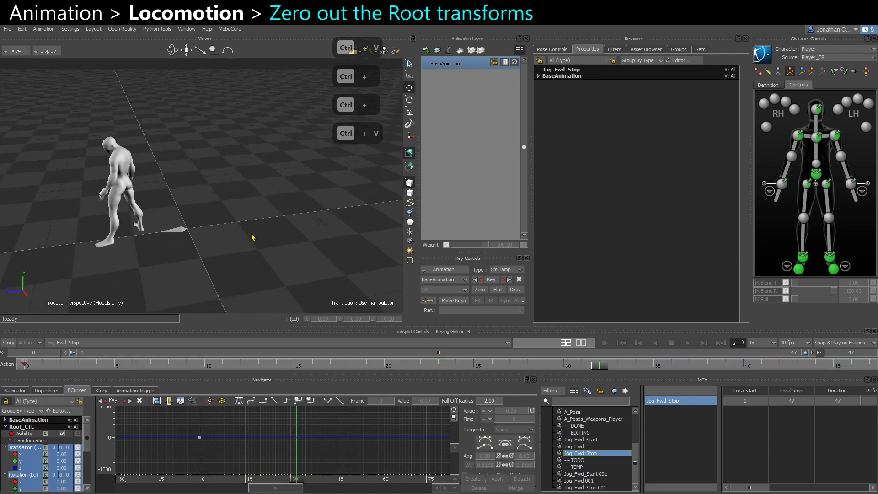
left_click_drag(163, 253, 145, 252, "ctrl+shift")
key("ctrl+space")
key("ctrl+space")
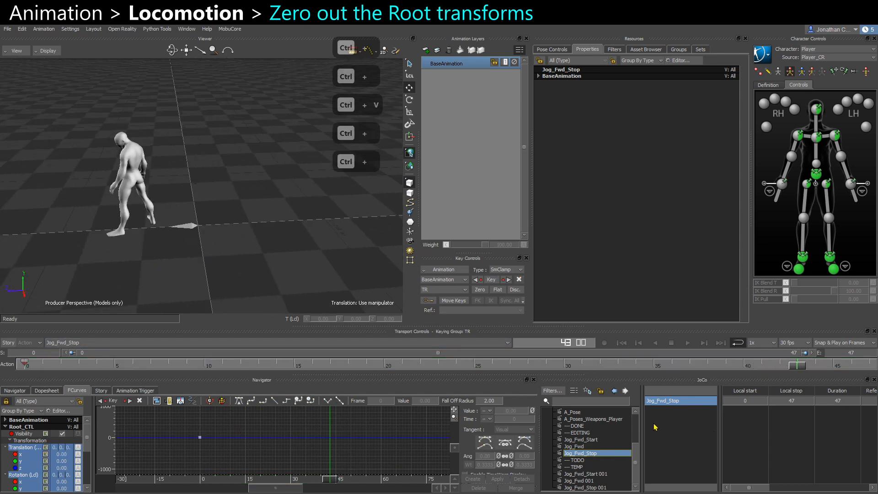
Insert a Relation constraint under the scene's Constraints.
scroll(581, 433, "up", 1)
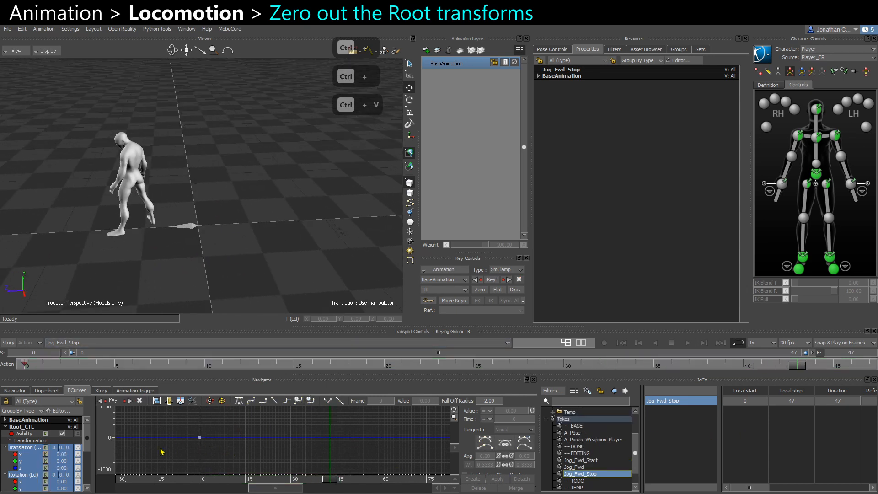
scroll(610, 430, "up", 2)
right_click(569, 426)
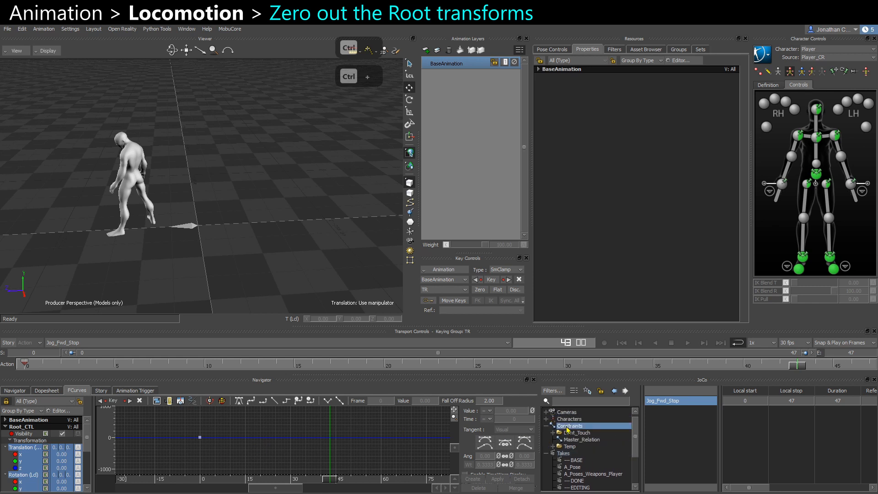
mouse_move(601, 361)
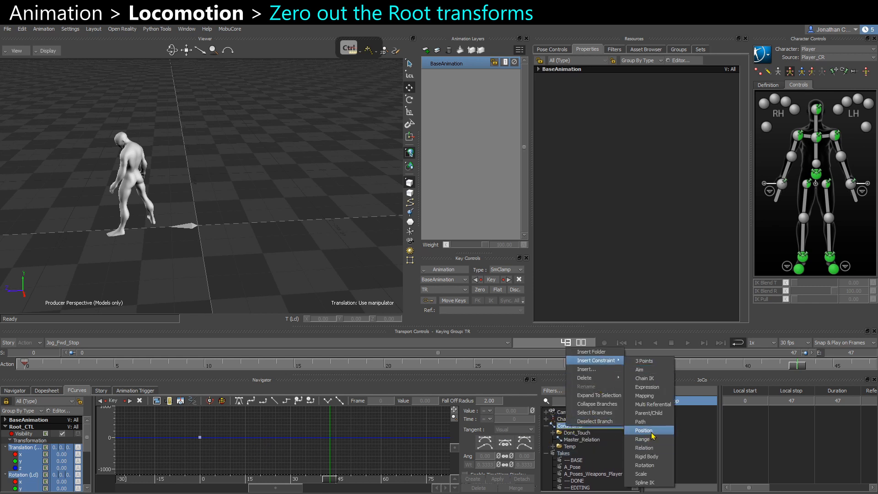
left_click(645, 448)
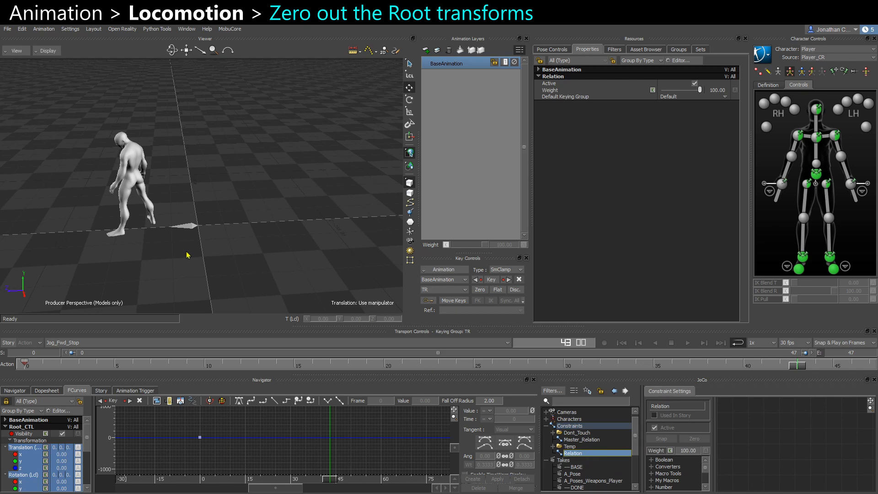
Add Root_CTL to the Relation constraint and connect zero-value inputs to its Rotation and Translation.
left_click(189, 225)
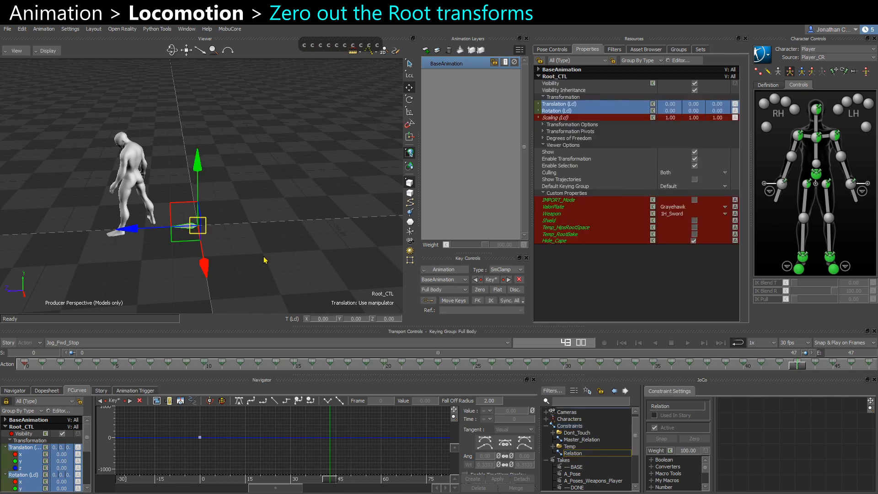
left_click_drag(777, 413, 805, 430)
left_click(795, 455)
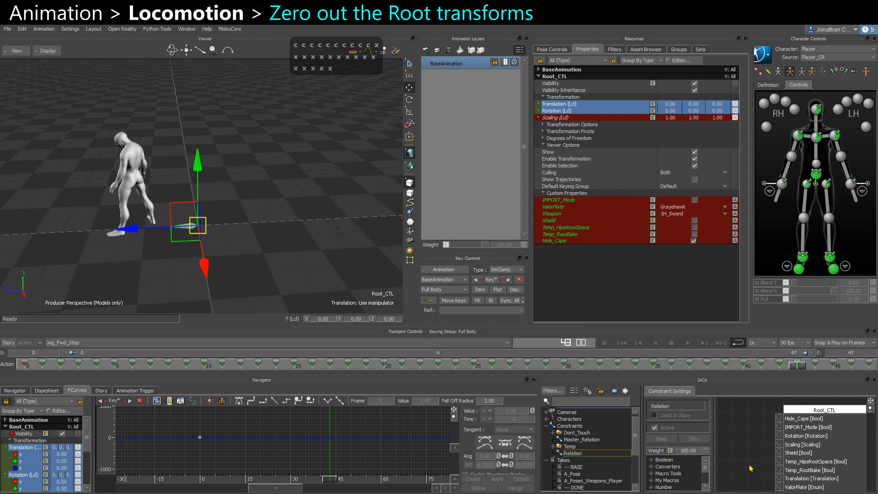
scroll(755, 460, "down", 2)
scroll(754, 458, "up", 3)
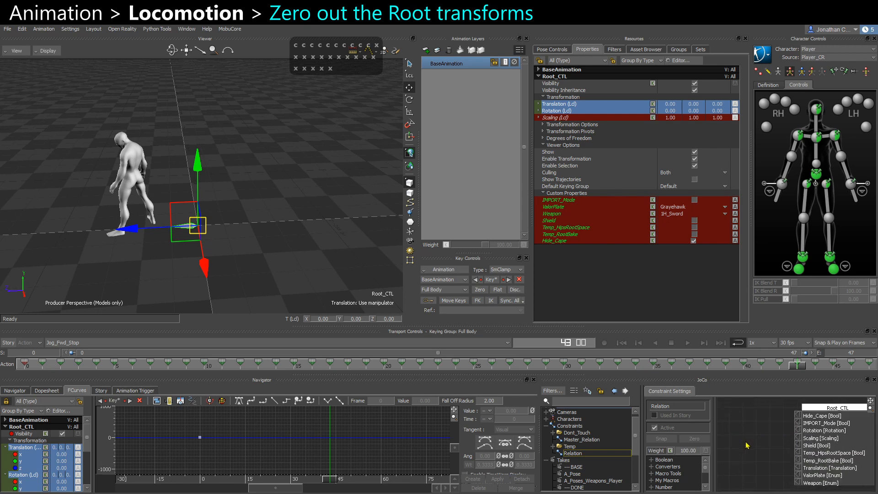
right_click(794, 429)
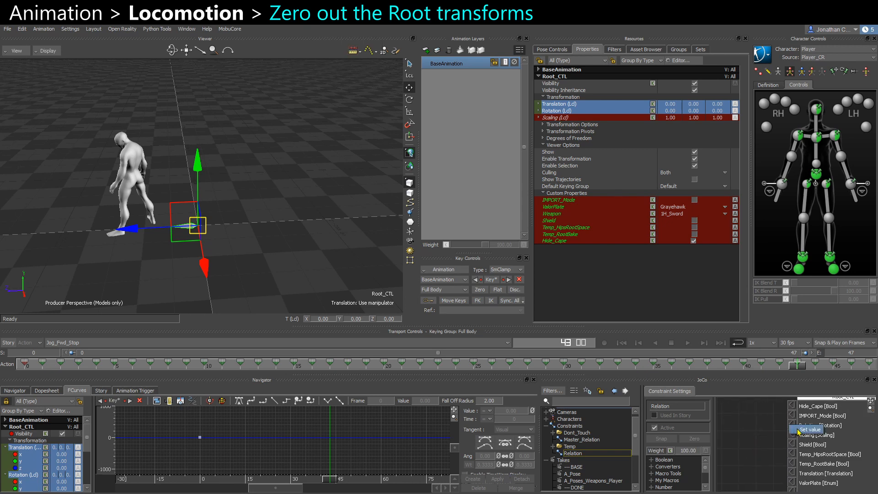
left_click(799, 430)
left_click_drag(773, 457, 785, 435, "shift")
right_click(804, 451)
left_click(809, 456)
mouse_move(796, 465)
left_mouse_down("ctrl")
mouse_move(771, 471)
mouse_move(786, 476)
left_mouse_up("ctrl")
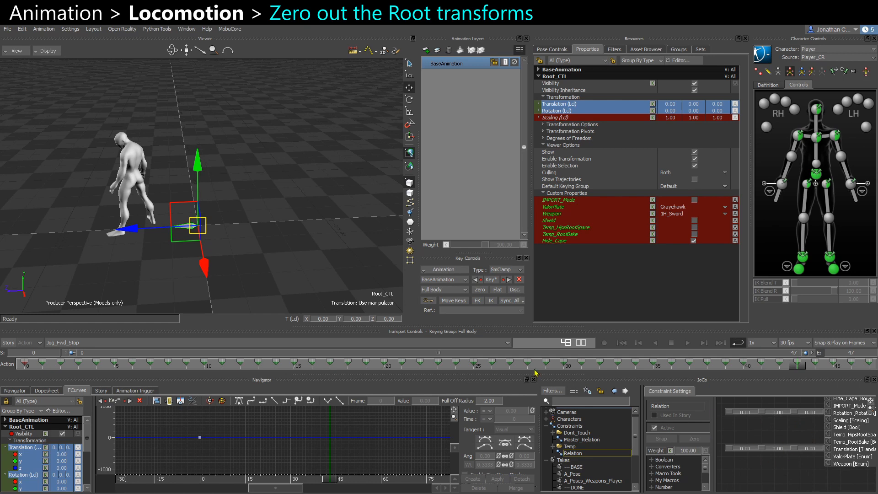
scroll(125, 322, "up", 1)
left_click_drag(176, 246, 146, 249)
left_click(292, 262)
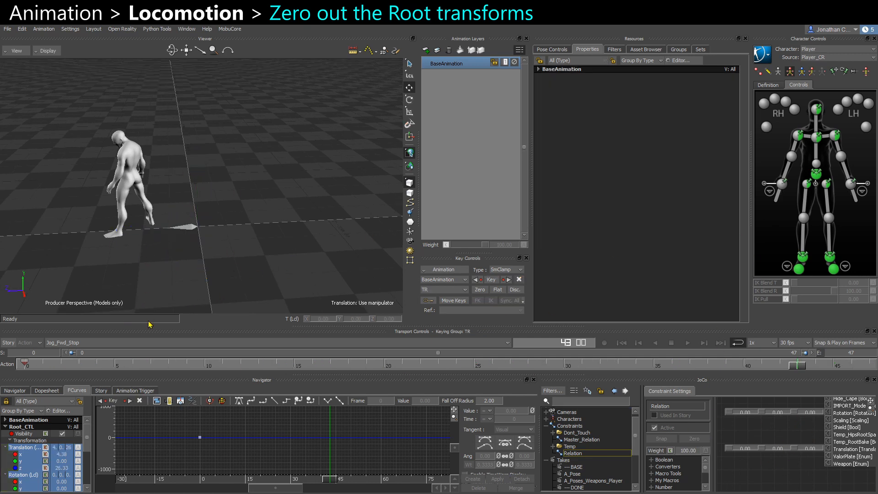
left_click_drag(179, 249, 209, 203)
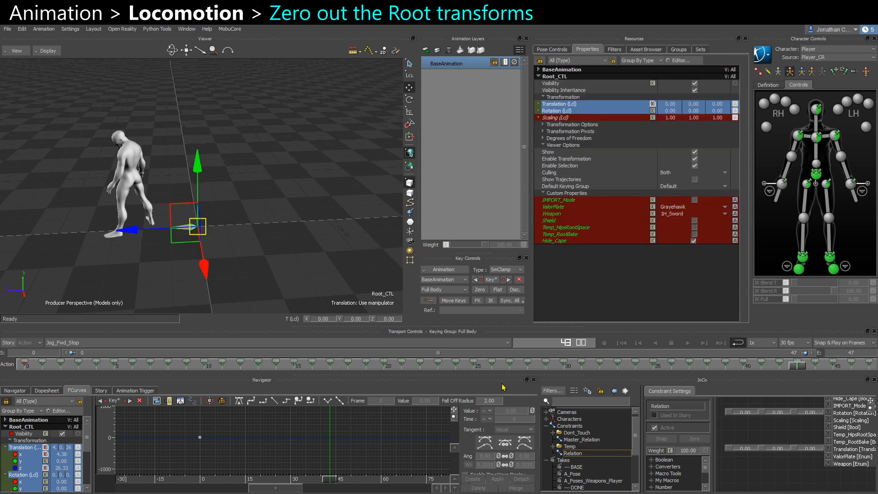
left_click(444, 270)
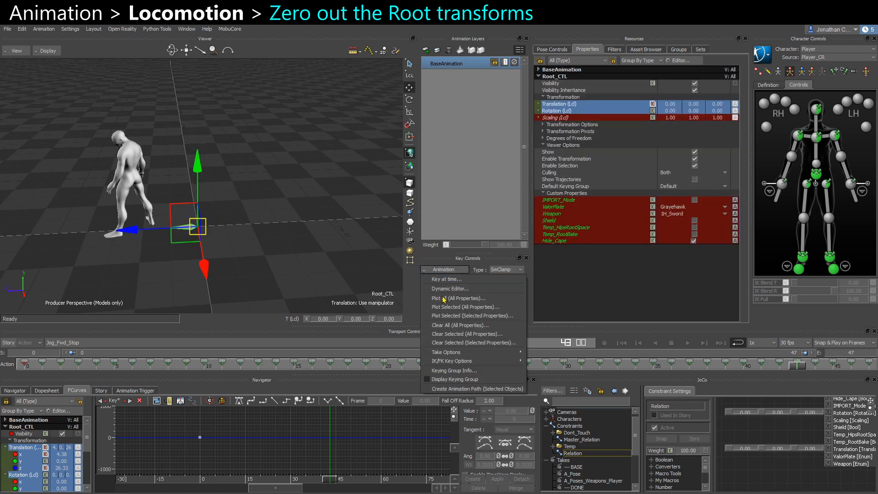
left_click(453, 309)
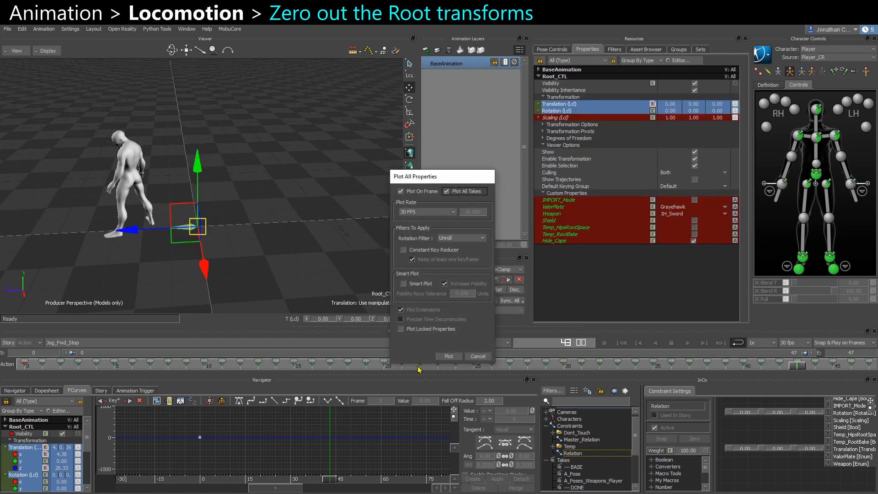
left_click(476, 357)
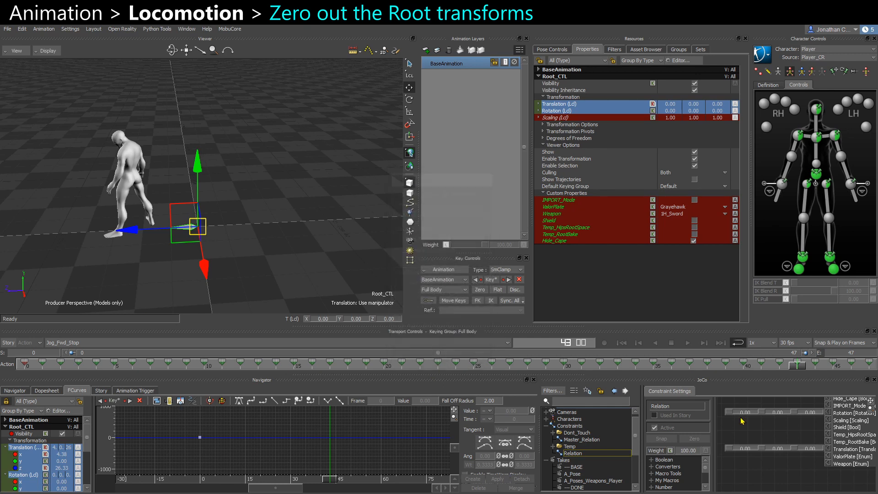
Delete the Relation constraint from the scene's Constraints.
right_click(583, 455)
mouse_move(611, 405)
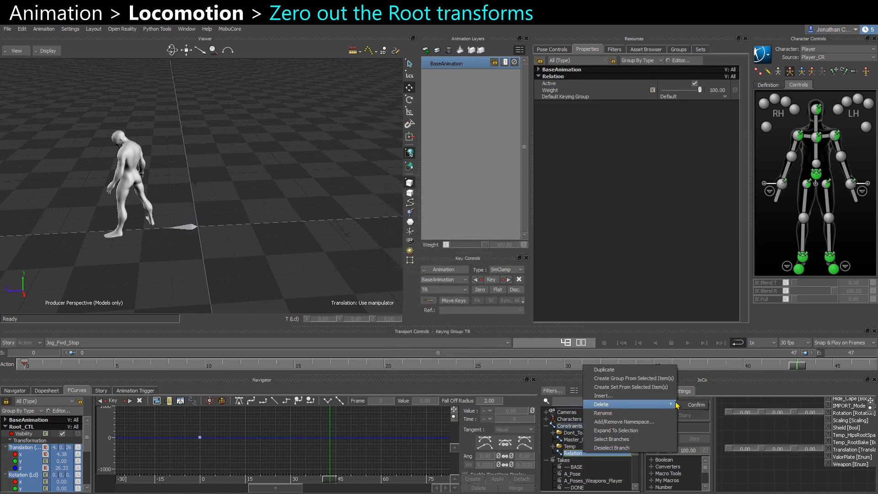
left_click(693, 405)
Open the Master_Relation constraint and enable the Temp_RootBake input on its Root_CTL box.
left_click(461, 287)
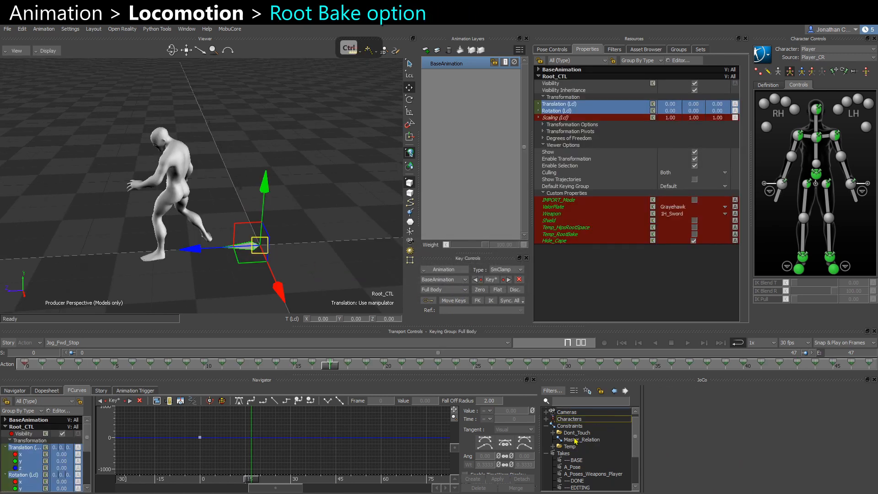
double_click(581, 440)
left_click(269, 222)
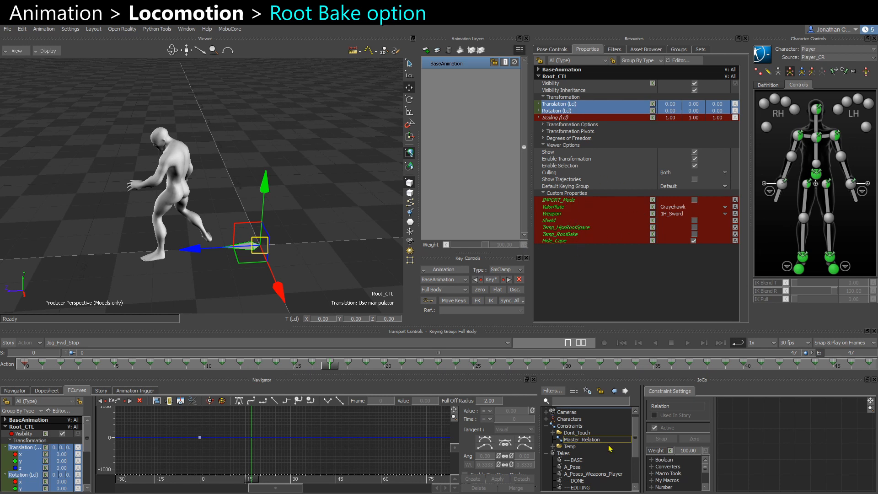
left_click(580, 440)
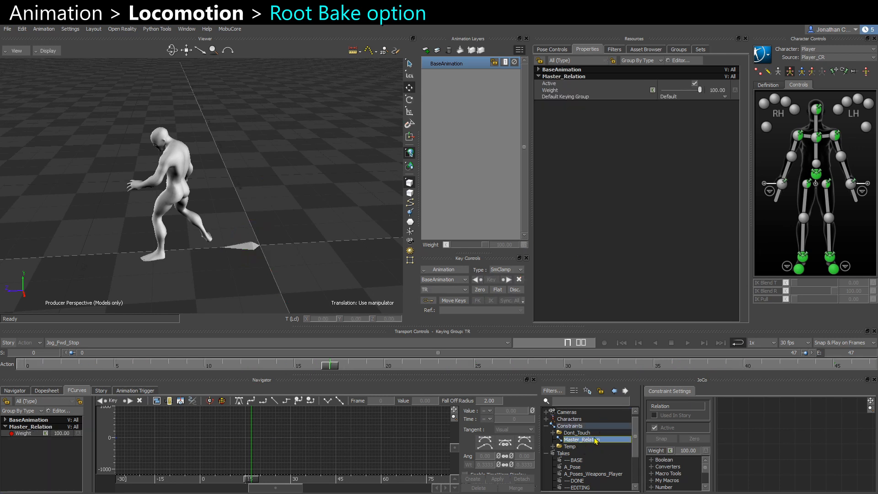
left_click(764, 464)
key("f")
scroll(800, 456, "up", 6)
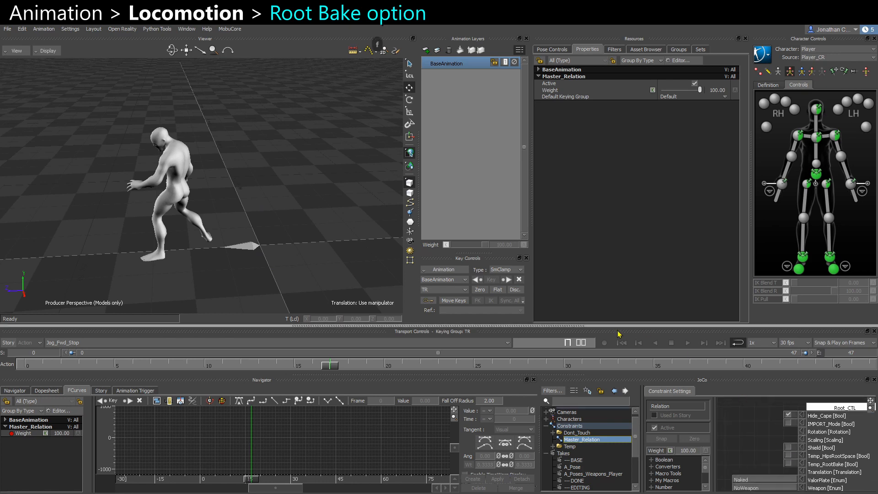
left_click_drag(645, 375, 645, 342)
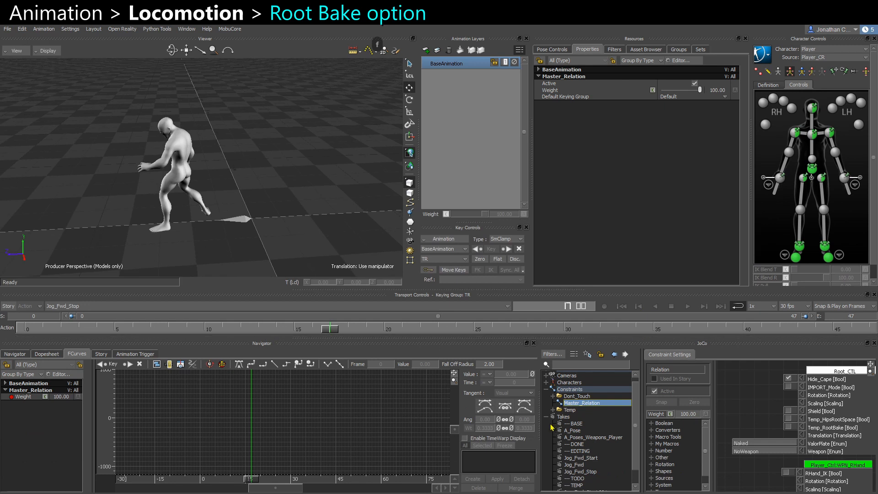
left_click_drag(540, 427, 510, 426)
scroll(790, 432, "up", 3)
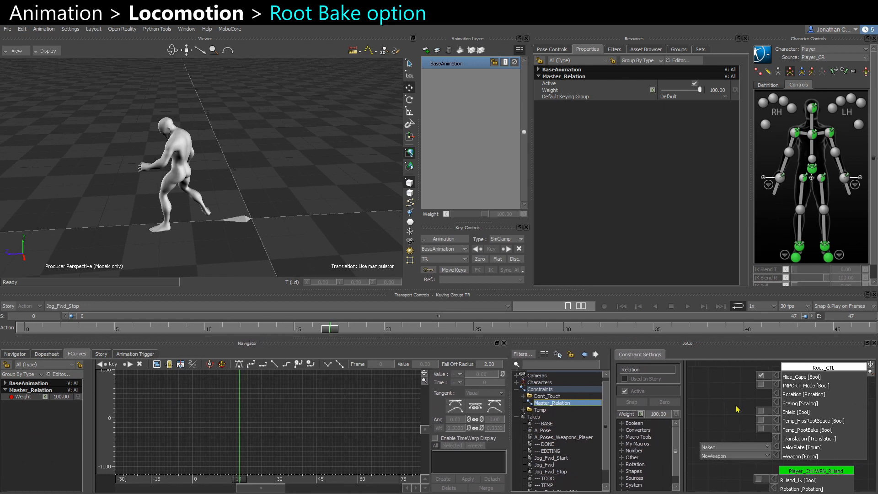
left_click(791, 435)
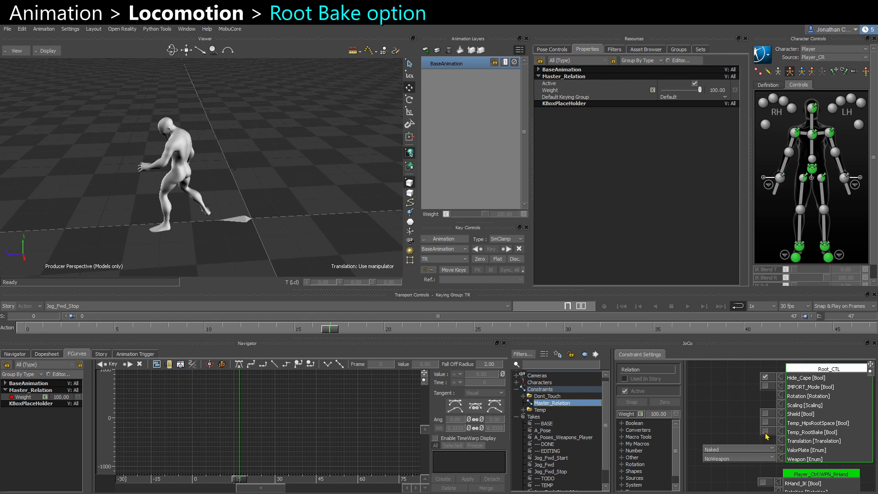
left_click(766, 431)
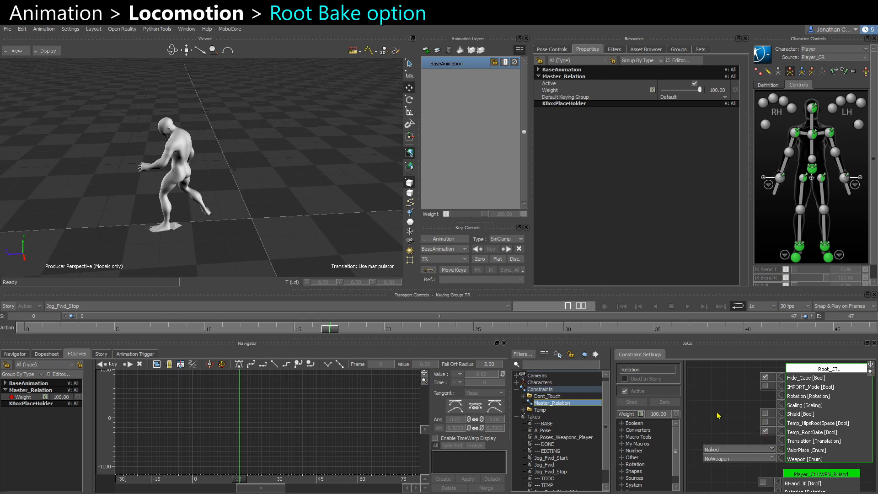
Select the RootBake constraint under Driven_Constraints and turn off Affect X in its Constraint Axes.
left_click(523, 410)
left_click(524, 396)
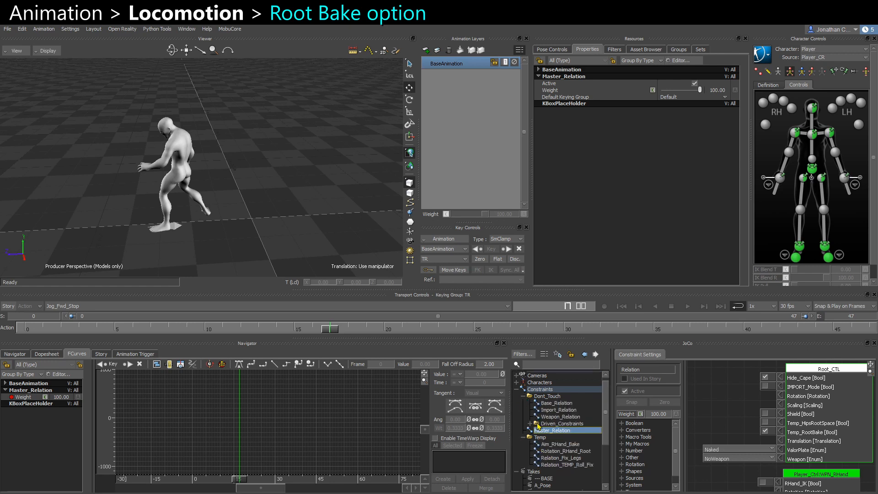
left_click(530, 424)
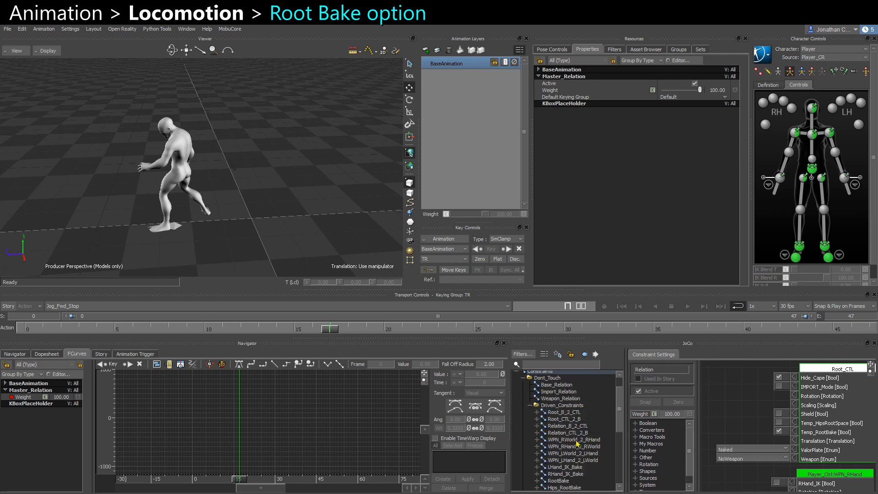
scroll(574, 444, "down", 2)
left_click(569, 454)
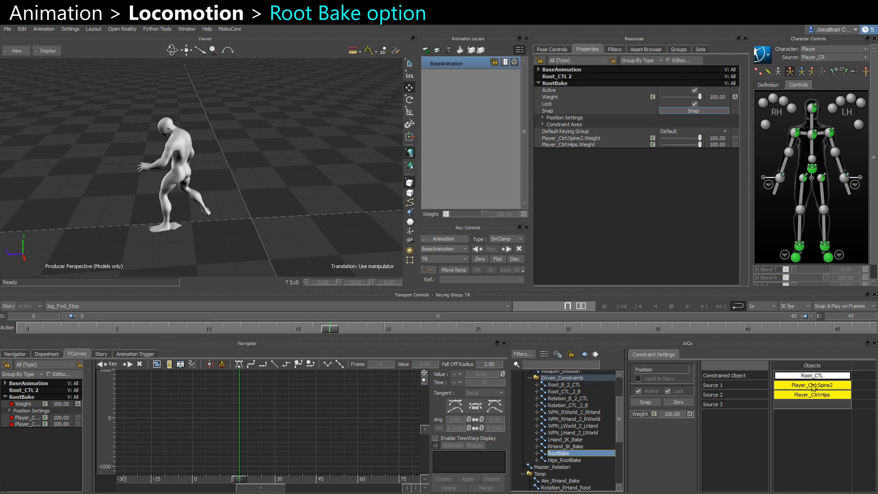
left_click_drag(252, 212, 187, 245, "ctrl+shift")
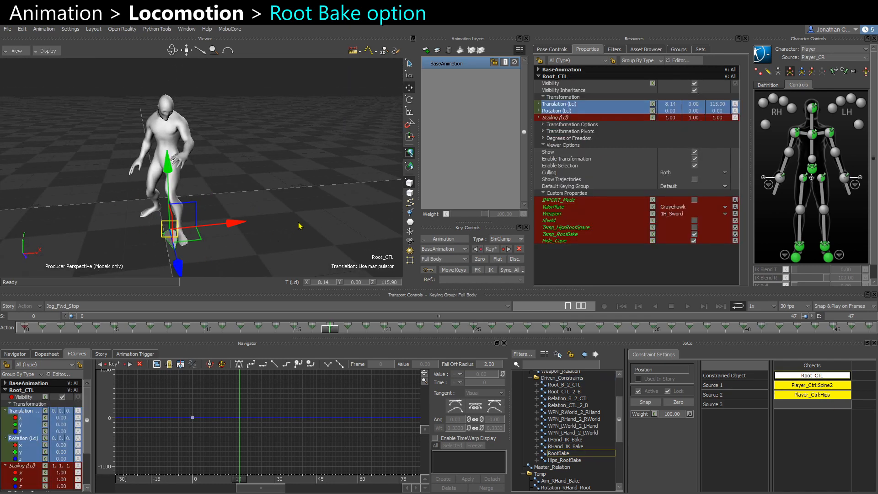
left_click_drag(298, 222, 289, 222, "ctrl+shift")
double_click(561, 453)
left_click_drag(183, 182, 129, 176, "ctrl")
left_click_drag(279, 182, 291, 212, "ctrl")
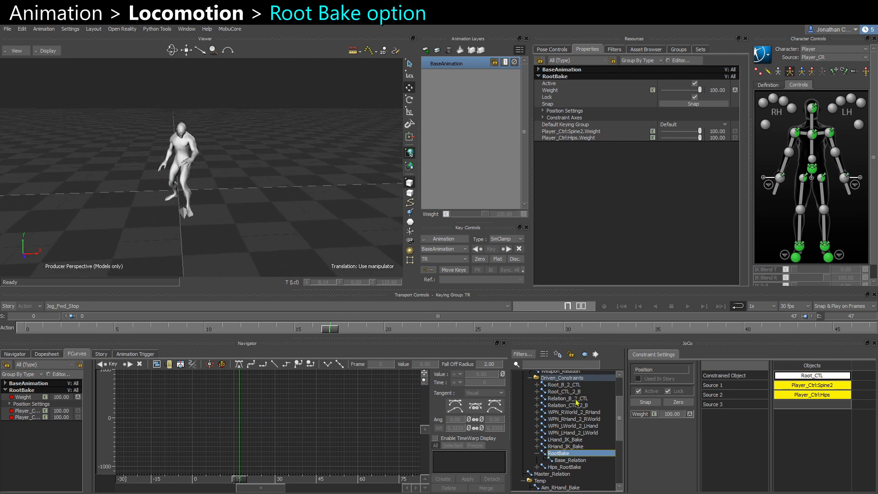
left_click(543, 118)
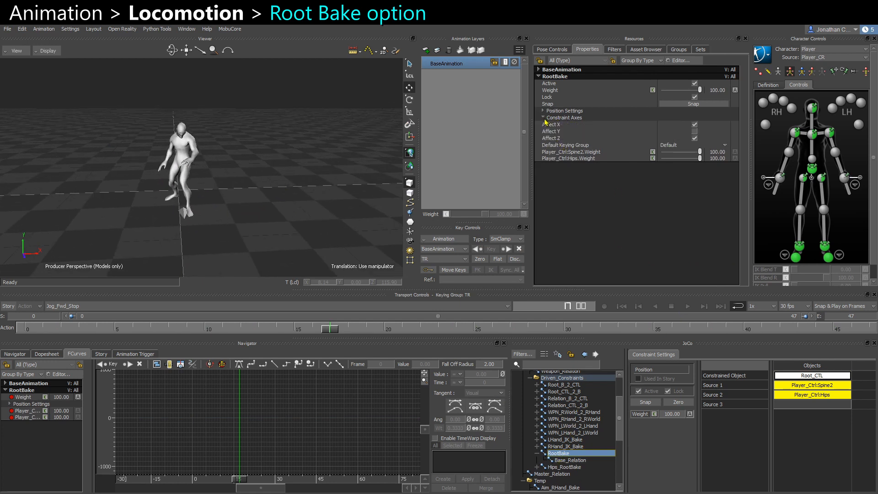
left_click(694, 125)
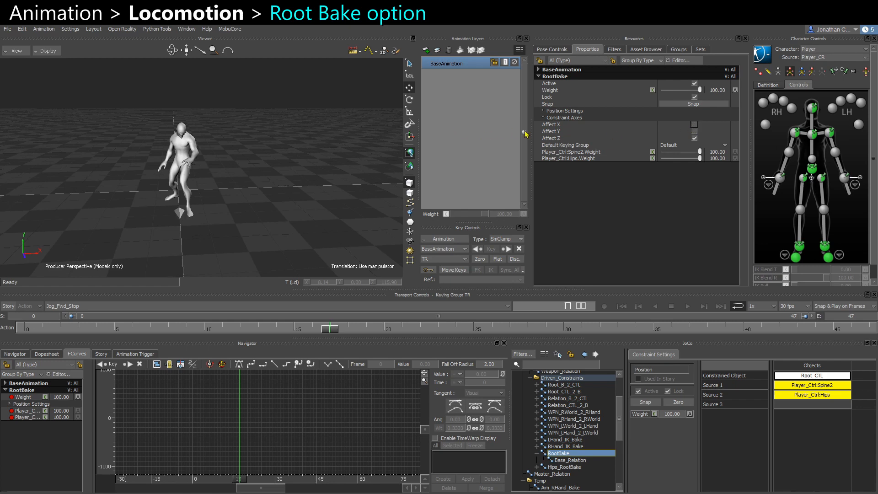
left_click(555, 138)
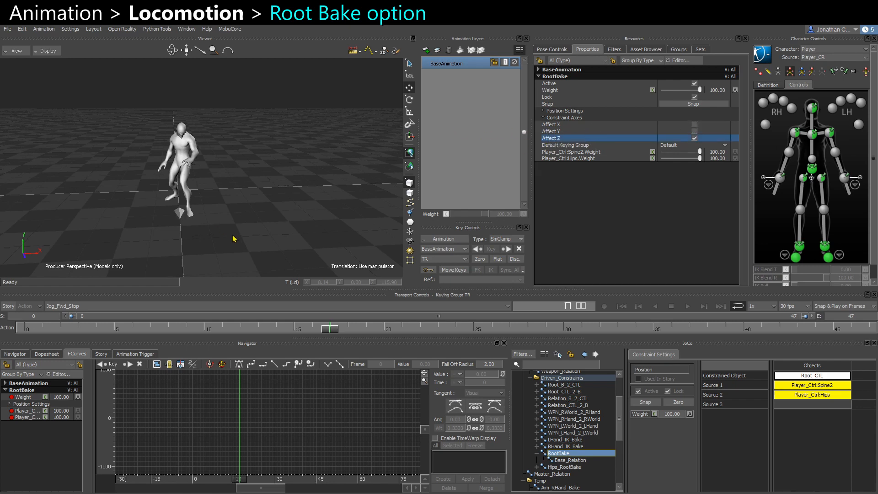
Select Root_CTL and play the Jog_Fwd_Stop take to review the root movement.
left_click_drag(232, 235, 145, 225, "alt")
left_click(225, 214)
left_click_drag(316, 192, 313, 201, "alt")
key("ctrl+space")
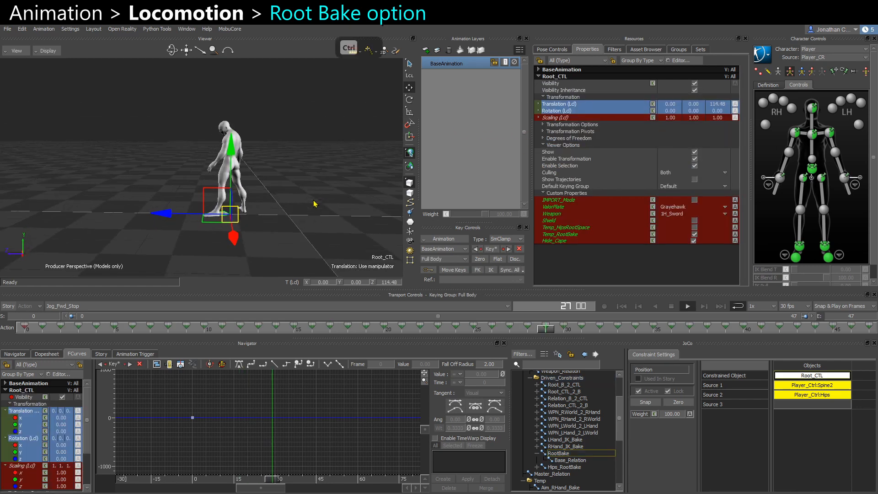
left_click_drag(262, 220, 303, 204, "ctrl")
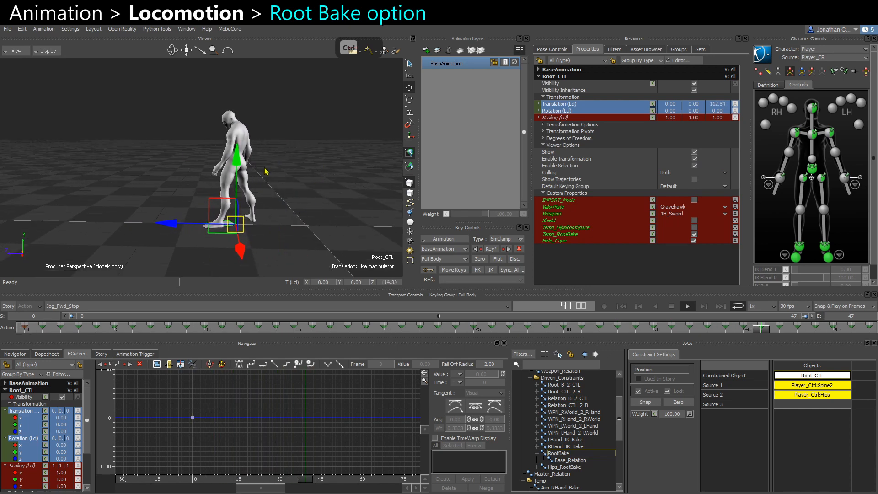
key("ctrl+space")
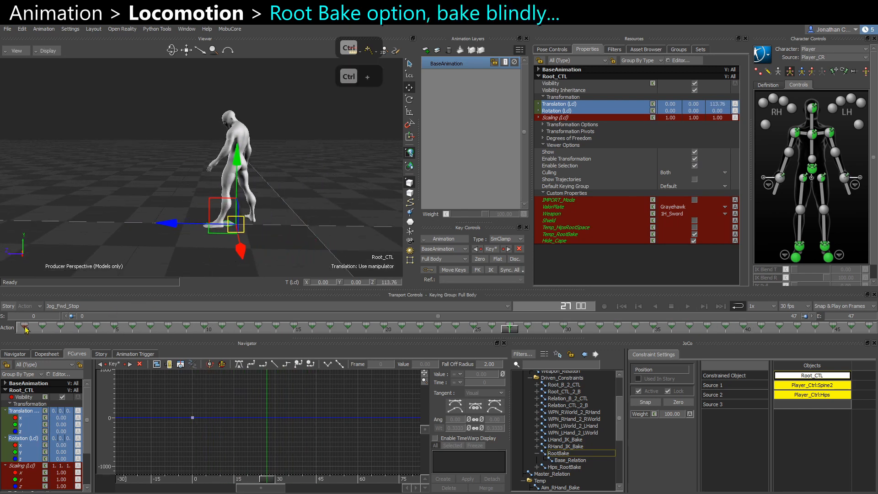
From the first frame, plot all properties of the selected Root_CTL.
left_click(26, 328)
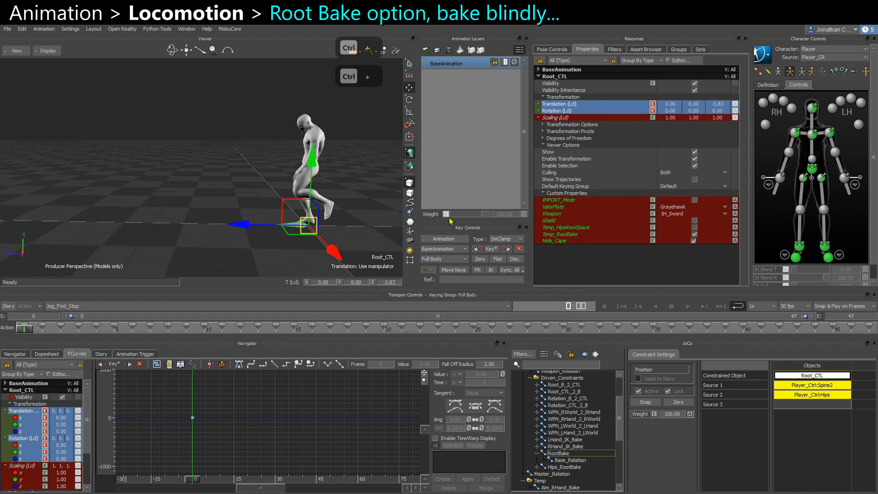
left_click(442, 239)
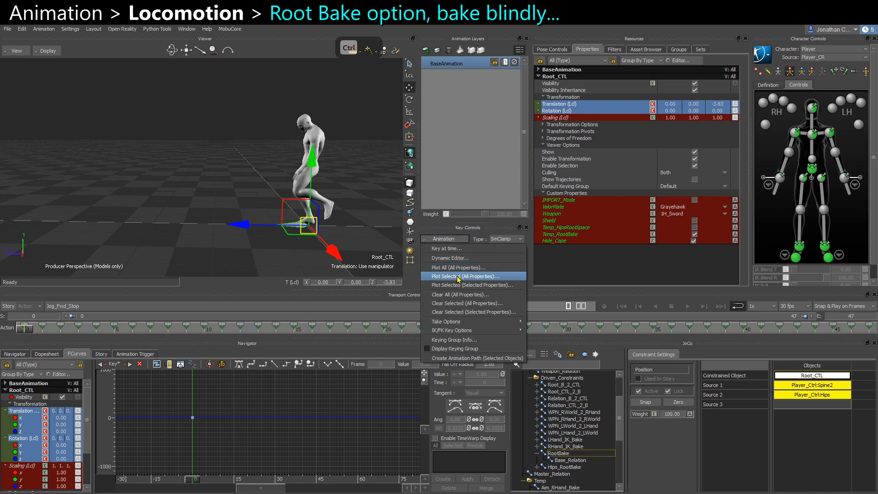
left_click(457, 276)
left_click(451, 358)
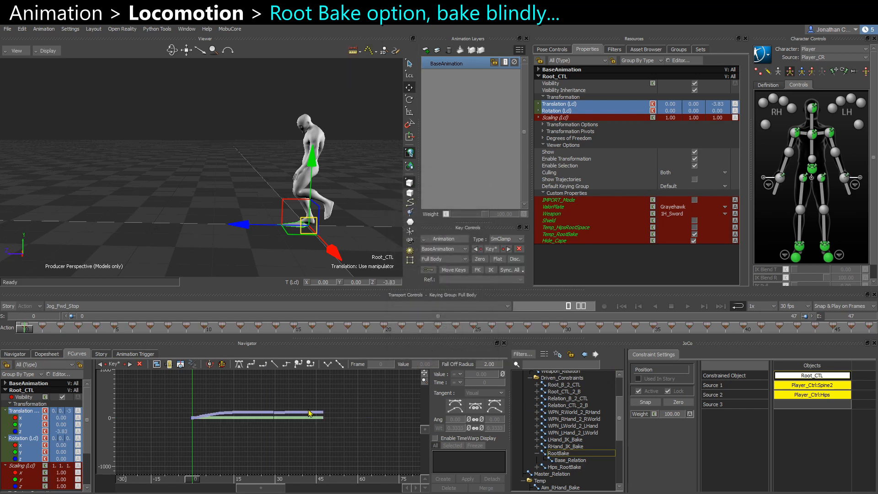
Examine Root_CTL's Z translation curve in the FCurves editor while scrubbing the take from a side view.
left_click(36, 432)
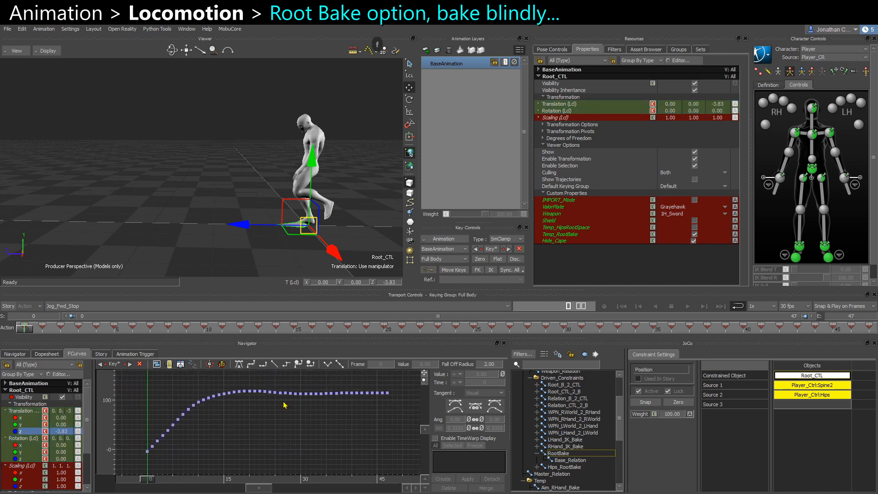
left_click_drag(283, 405, 224, 443, "ctrl")
left_click_drag(209, 386, 241, 432, "ctrl")
left_click(224, 331)
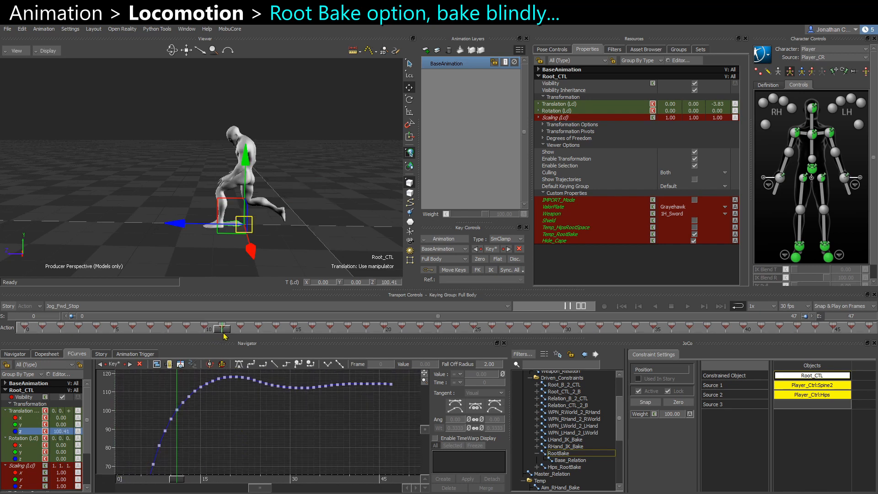
left_click(257, 330)
key("ctrl+r")
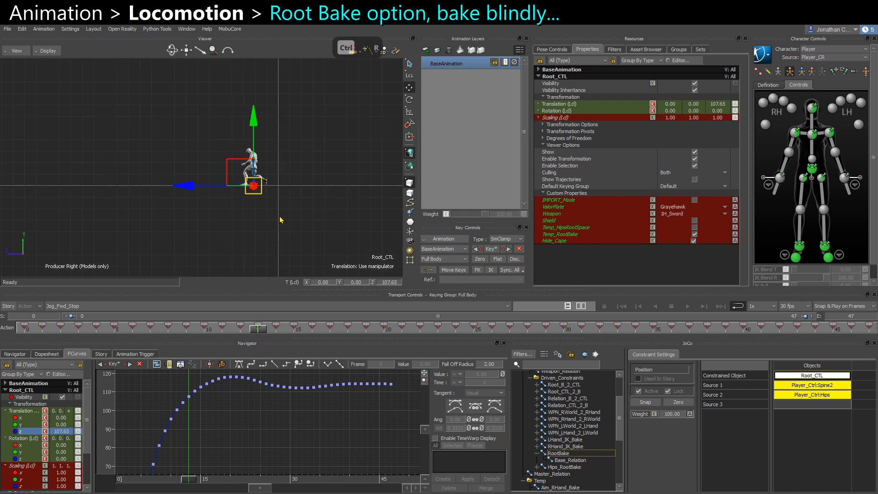
left_click_drag(282, 215, 221, 222, "ctrl")
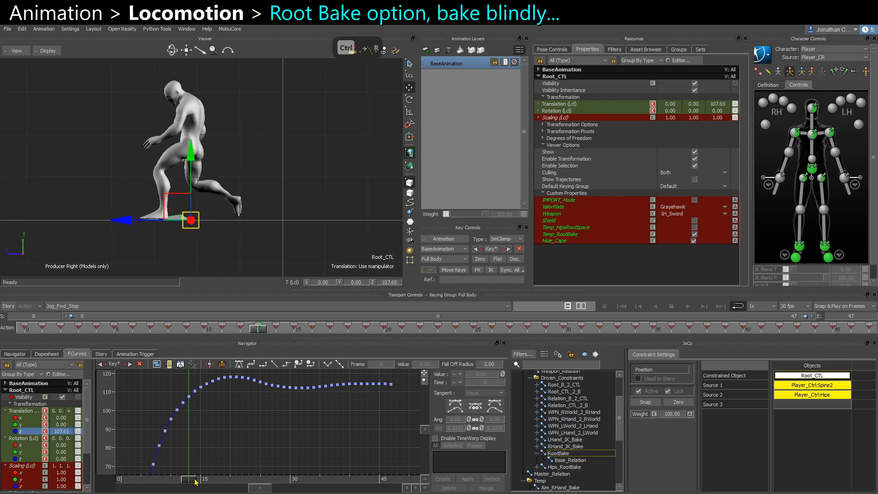
left_click_drag(190, 483, 257, 480)
scroll(271, 424, "down", 2)
scroll(251, 441, "up", 2)
left_click_drag(293, 442, 260, 425, "ctrl")
mouse_move(262, 481)
left_mouse_down()
mouse_move(197, 482)
mouse_move(251, 480)
mouse_move(257, 472)
left_mouse_up()
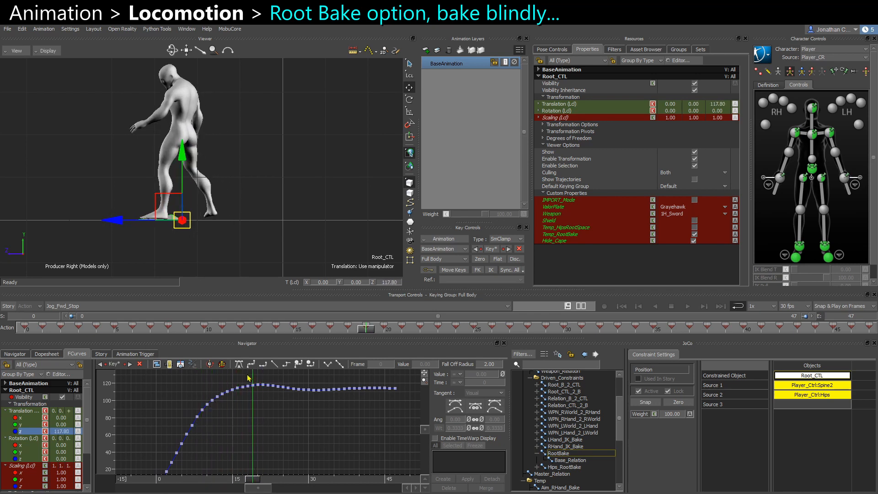
Delete the later Z translation keys of Root_CTL, then undo the deletion.
left_click_drag(254, 376, 450, 434)
key("Delete")
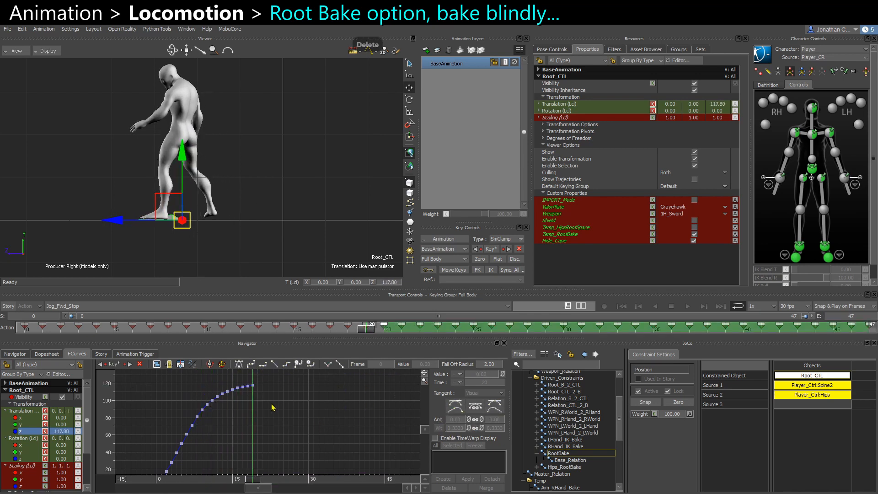
left_click_drag(273, 407, 271, 410, "ctrl")
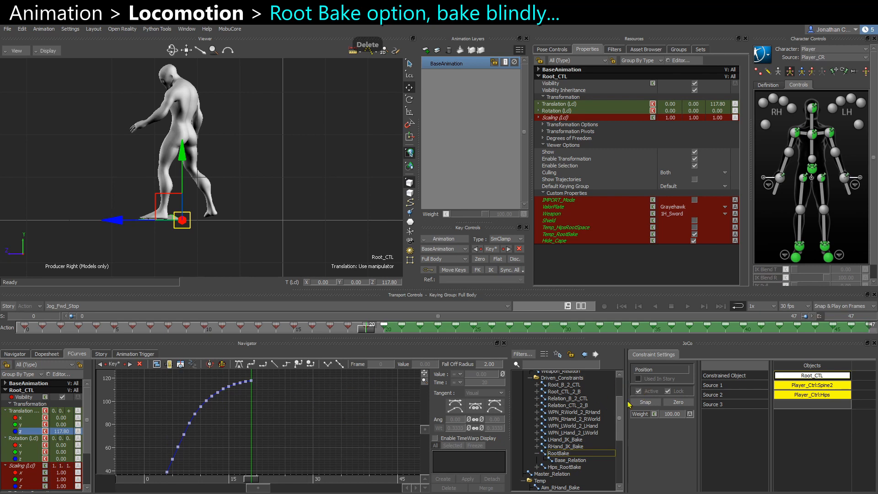
key("ctrl+z")
key("ctrl+z")
key("ctrl+z")
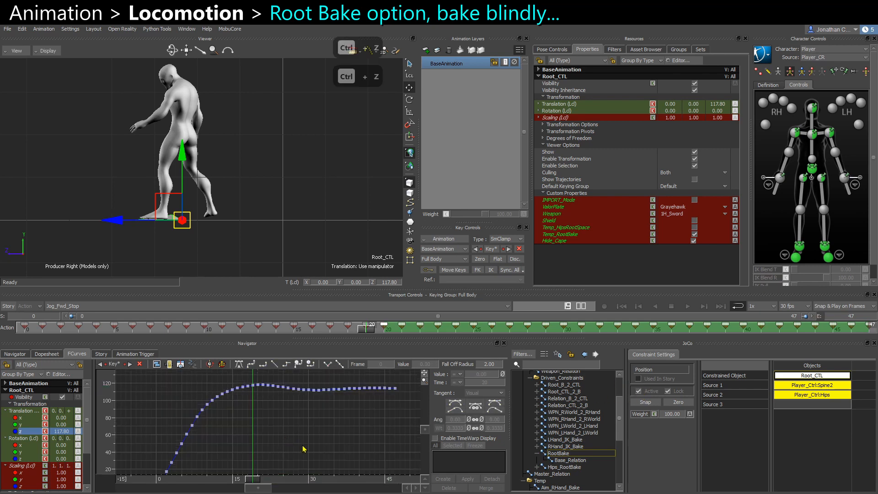
Undo the root plot, then key Root_CTL on top of the constraint at the first and last frames of Jog_Fwd_Stop.
key("ctrl+z")
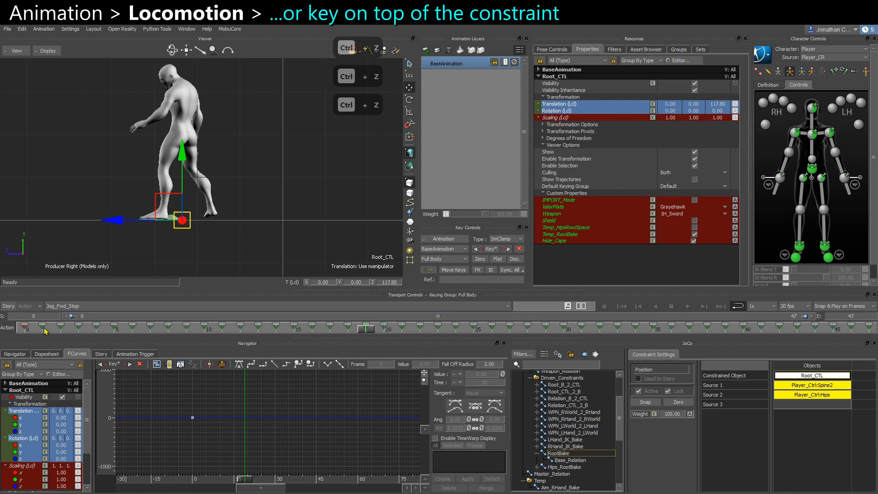
left_click(29, 329)
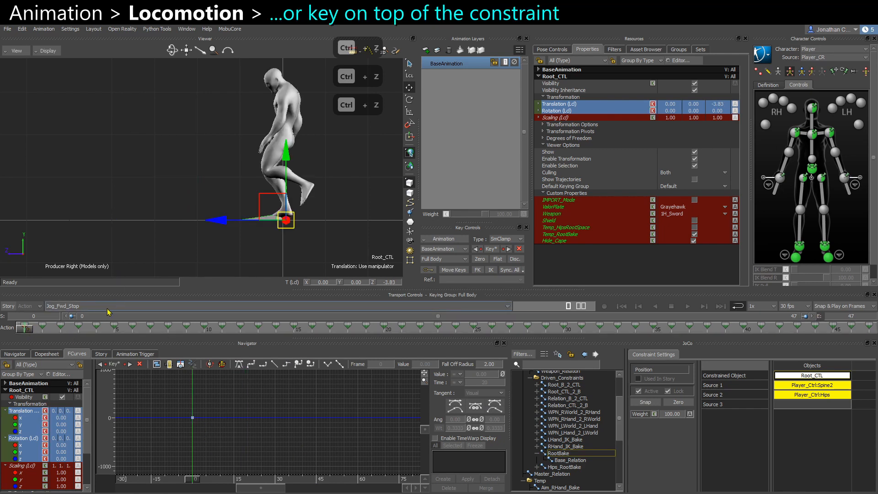
left_click_drag(212, 439, 232, 443, "ctrl")
left_click_drag(23, 328, 865, 362)
key("s")
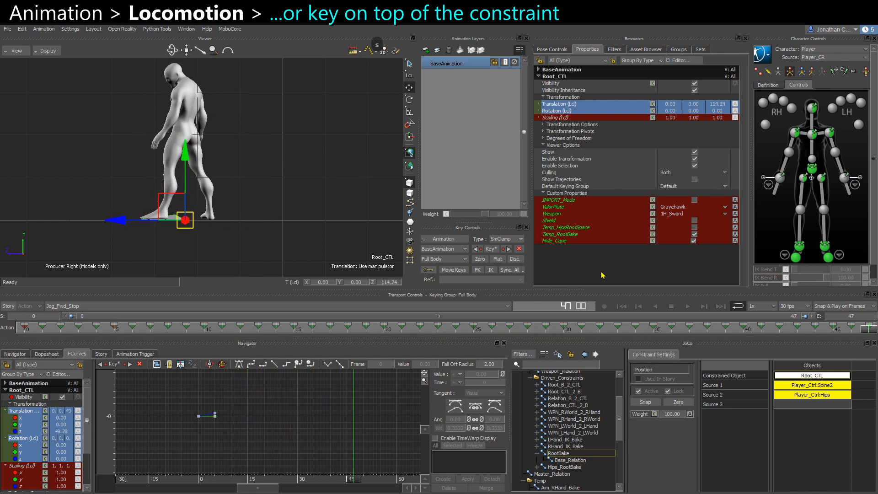
key("s")
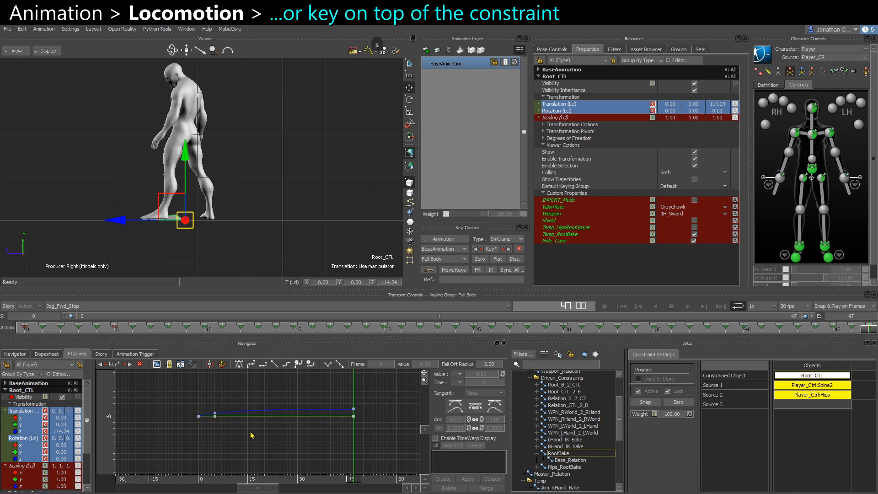
Switch to the Jog_Fwd_Start take and key Root_CTL on top of the constraint across the take.
left_click(74, 306)
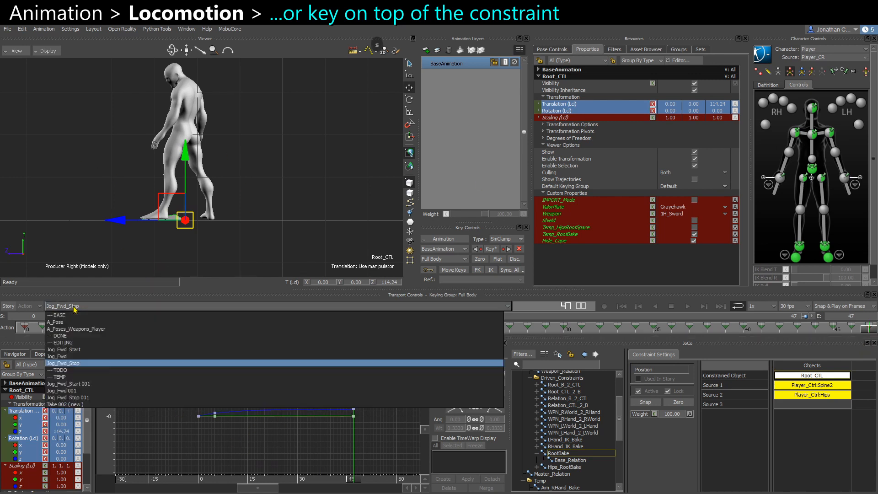
left_click(69, 350)
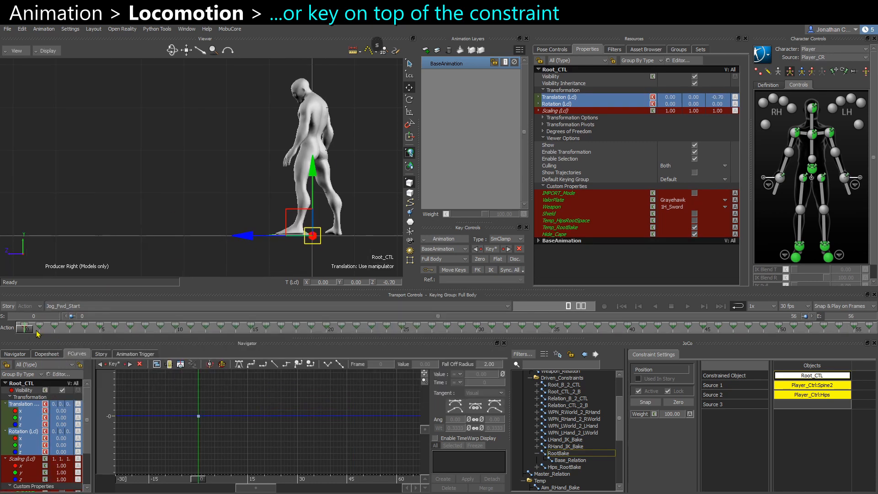
left_click_drag(26, 332, 870, 333)
key("k")
key("k")
middle_click_drag(69, 198, 279, 213, "alt")
right_click_drag(279, 213, 240, 208, "alt")
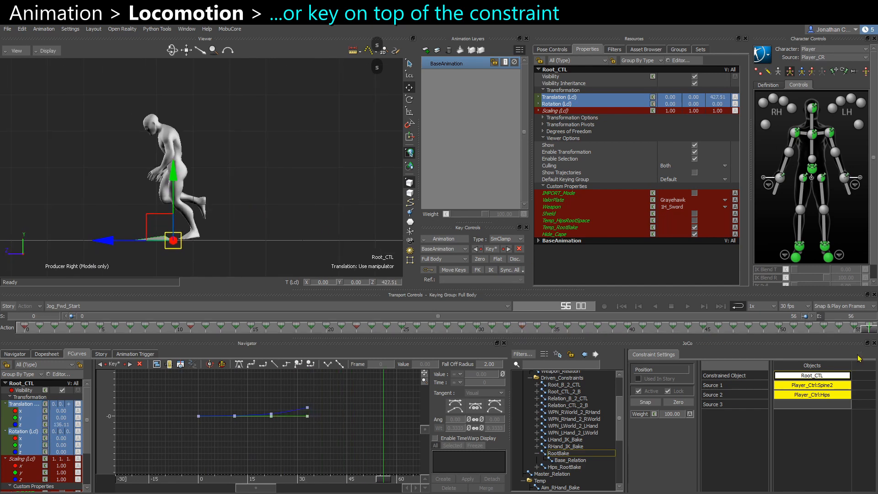
right_click_drag(296, 428, 349, 441, "alt")
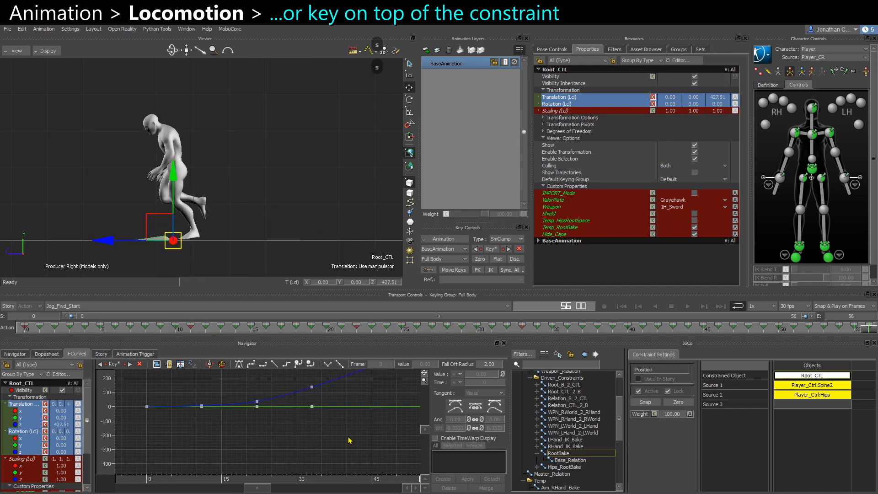
middle_click_drag(341, 433, 320, 455, "alt")
right_click_drag(320, 454, 275, 441, "alt")
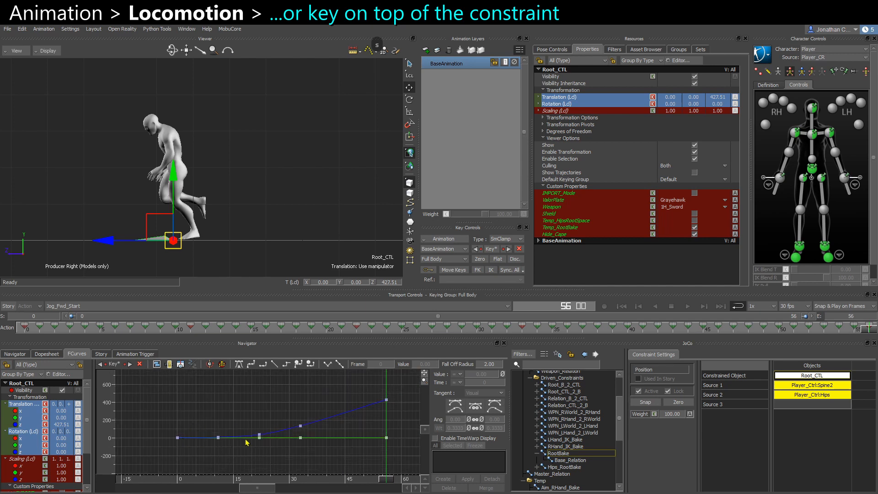
left_click(21, 425)
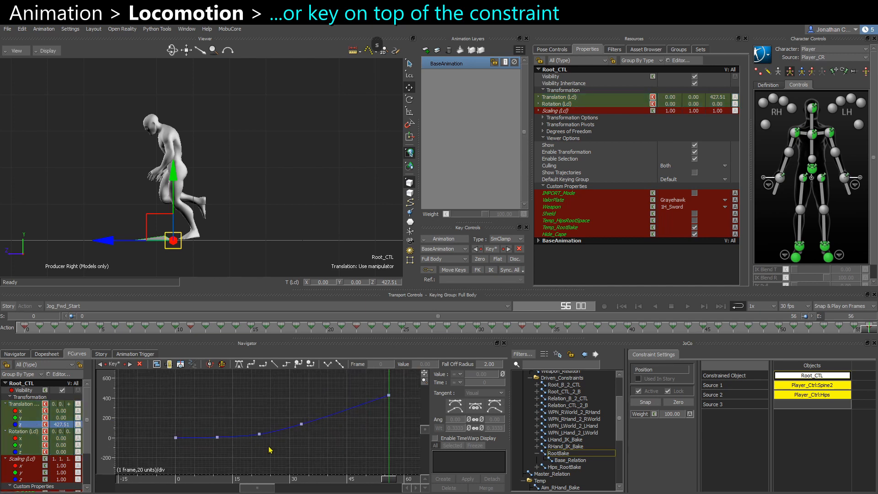
key("a")
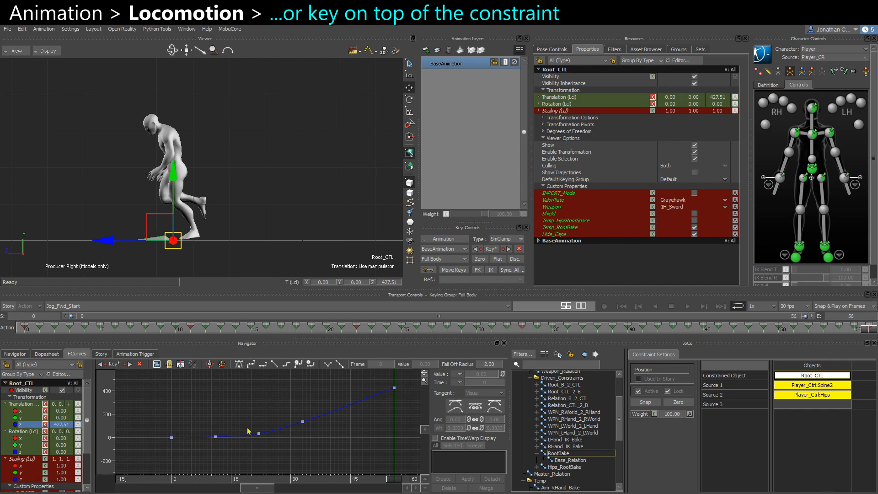
Switch to the Jog_Fwd take and delete Root_CTL's existing translation keys.
left_click(67, 307)
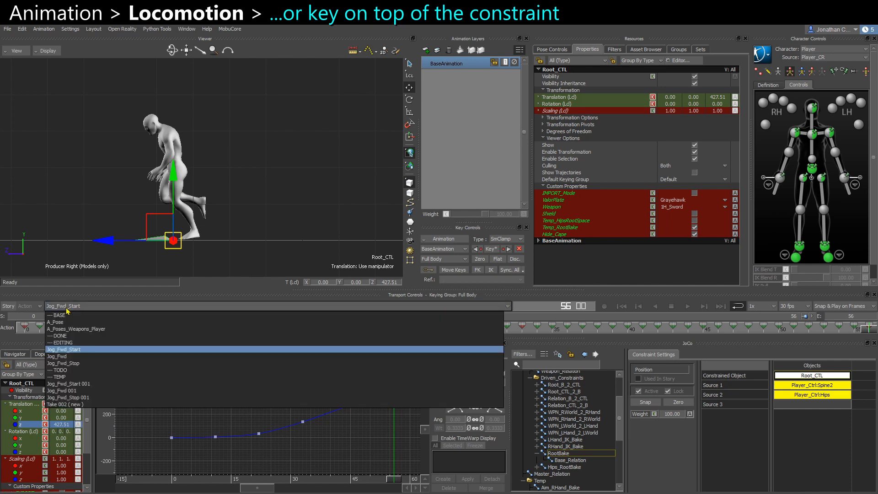
left_click(69, 356)
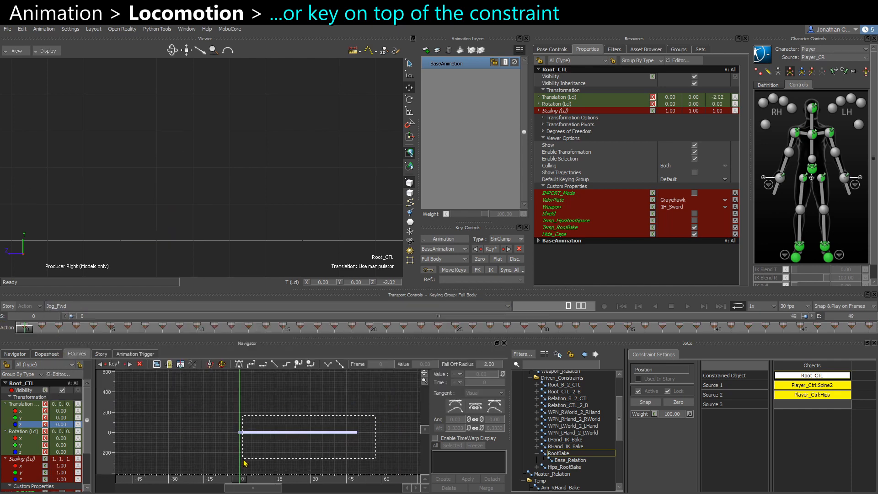
key("Delete")
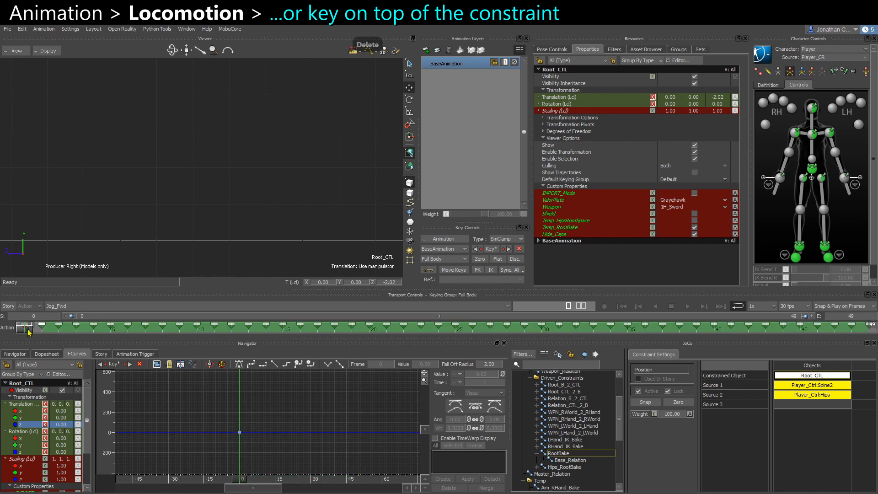
Key Root_CTL at the first and last frames of the Jog_Fwd take.
scroll(215, 221, "down", 4)
middle_click_drag(215, 221, 177, 236, "alt")
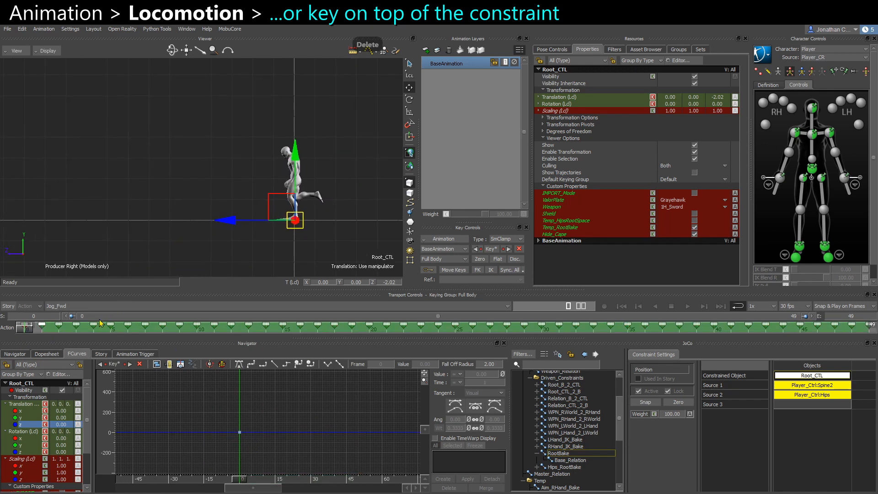
key("s")
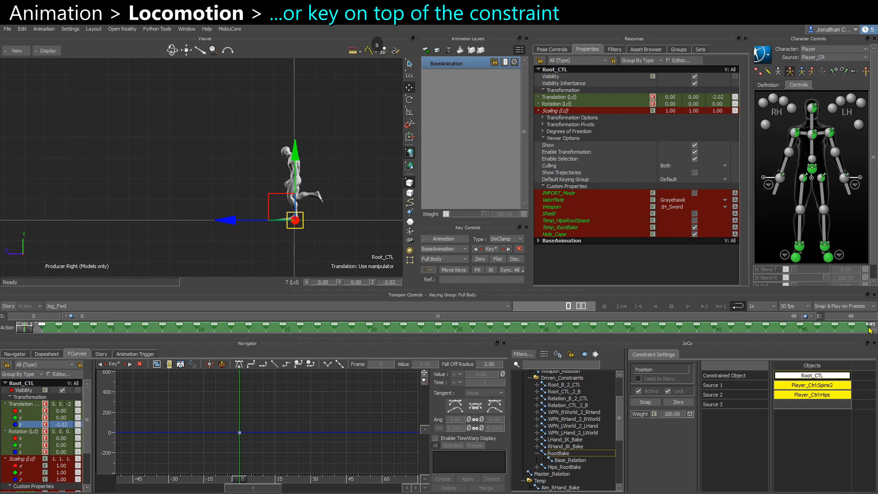
left_click(870, 329)
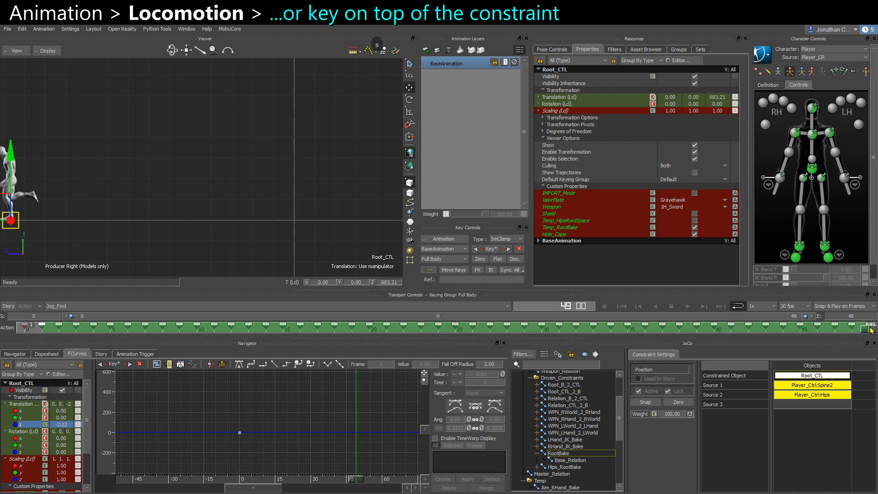
middle_click_drag(292, 444, 238, 487, "alt")
right_click_drag(273, 447, 285, 431, "alt")
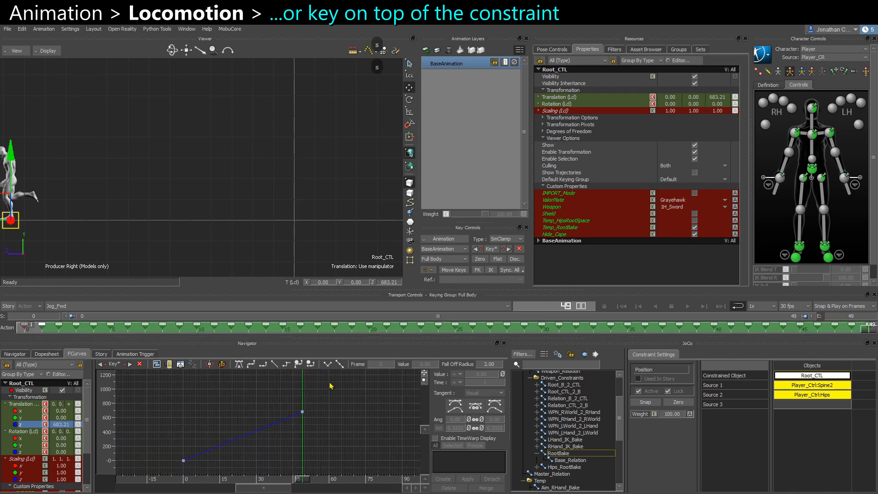
Inspect the RootBake and Master_Relation constraints in the Navigator, then reselect Root_CTL in the viewer.
left_click(560, 453)
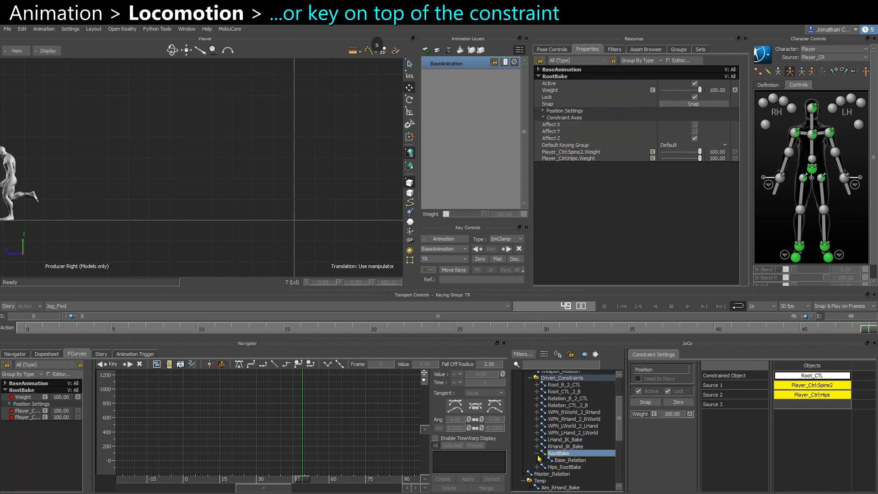
left_click(537, 454)
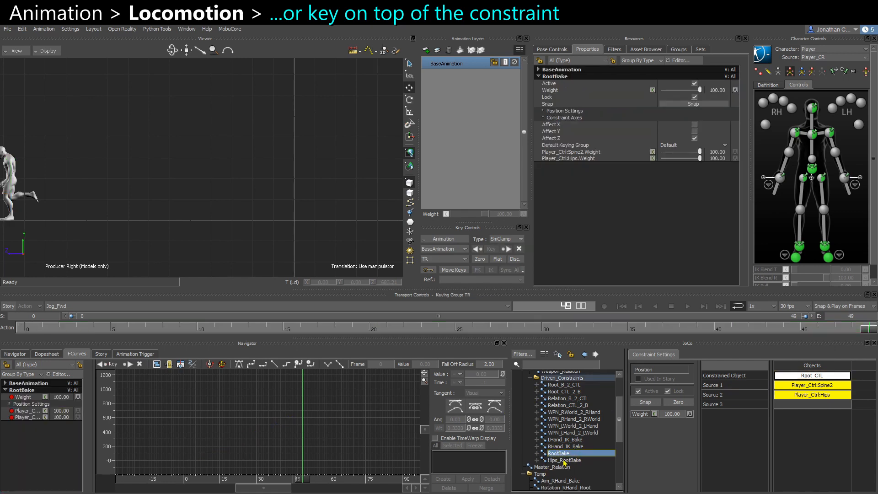
left_click(531, 379)
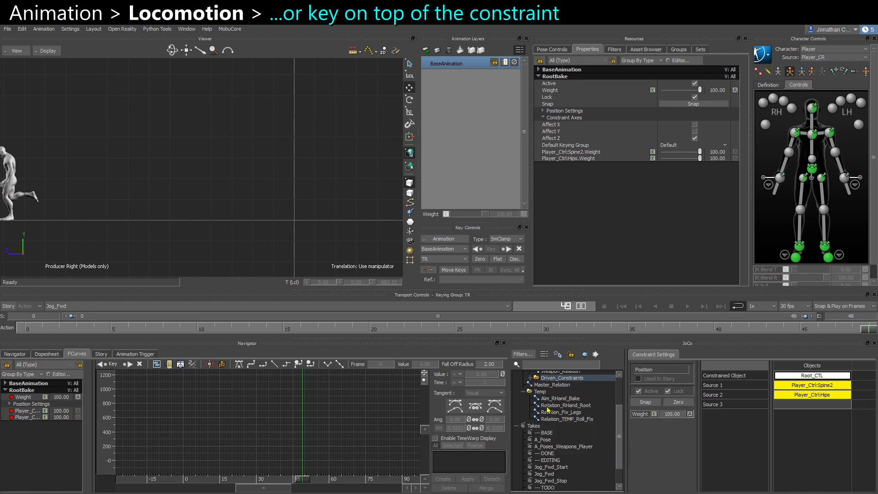
left_click(550, 386)
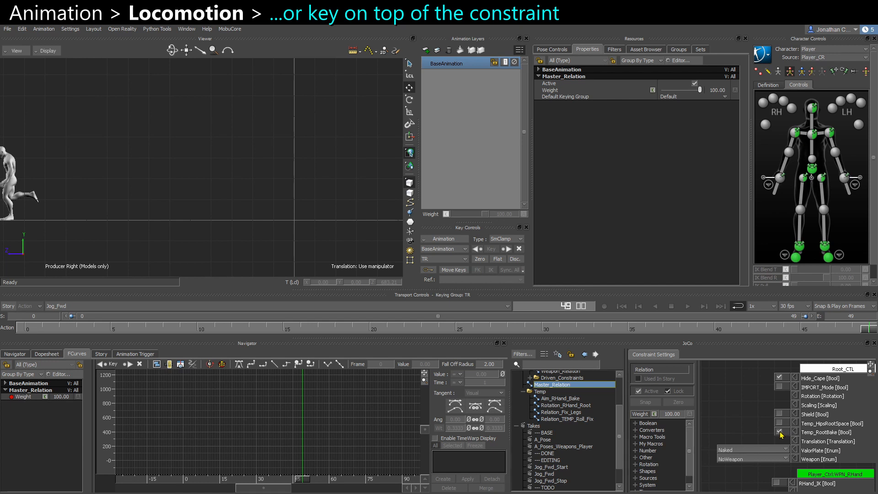
middle_click_drag(117, 205, 297, 215, "alt")
scroll(201, 229, "up", 2)
left_click_drag(162, 254, 205, 243)
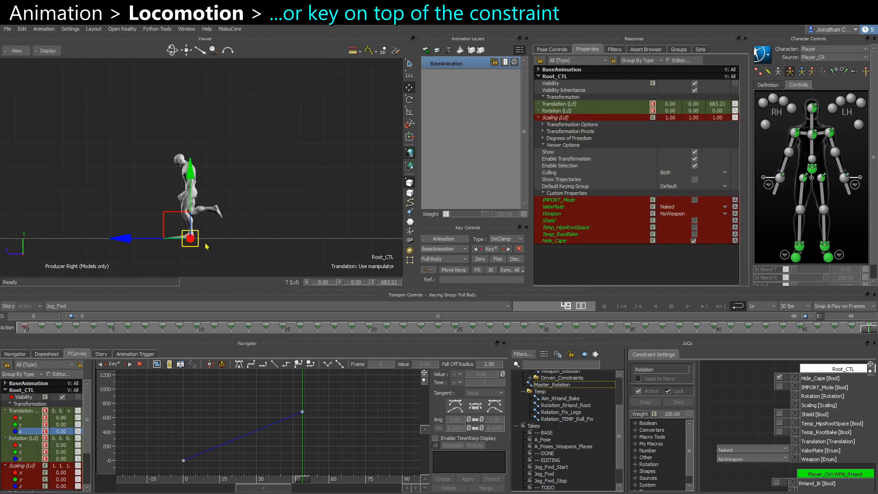
Play the Jog_Fwd take and inspect Root_CTL's Z translation curve between its two keys.
left_click(281, 331)
left_click_drag(293, 231, 141, 237)
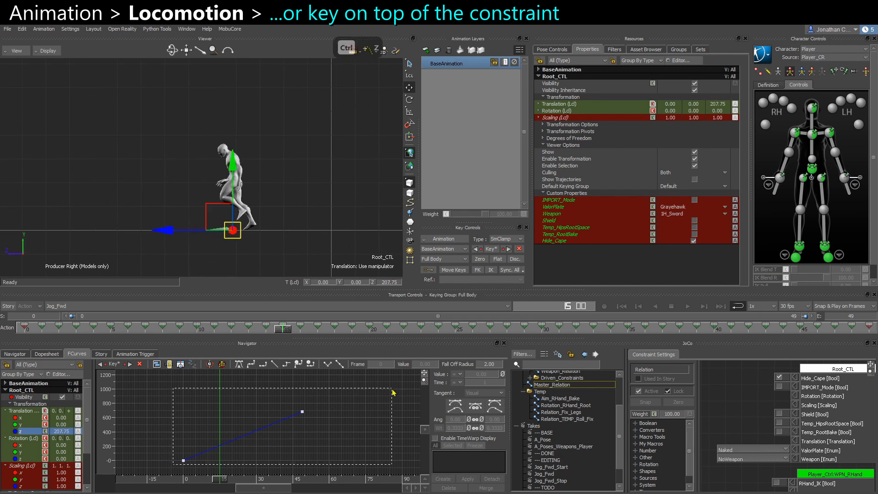
left_click_drag(392, 389, 392, 388)
mouse_move(113, 431)
left_mouse_down()
mouse_move(114, 448)
mouse_move(115, 434)
left_mouse_up()
key("ctrl+z")
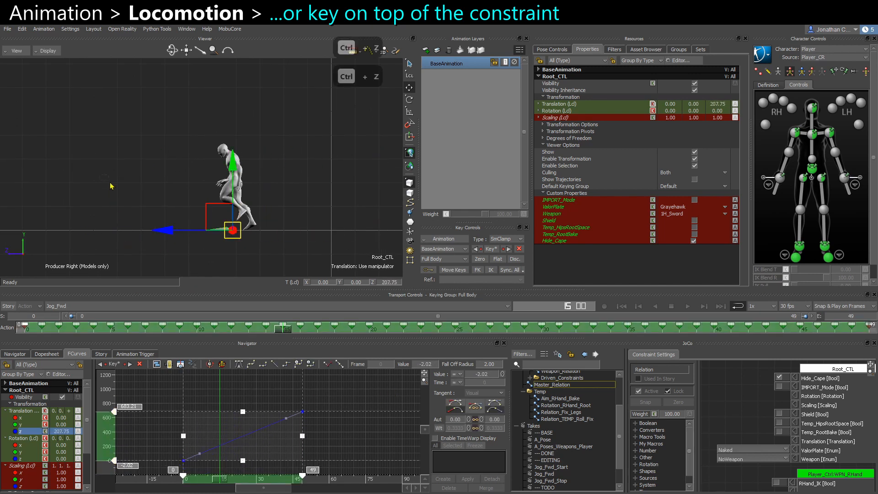
left_click(110, 184)
left_click(25, 331)
left_click(320, 238)
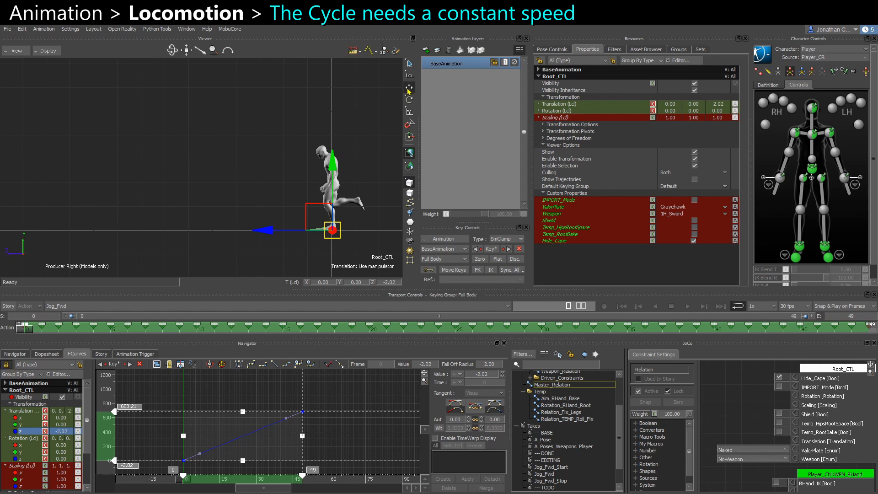
key("ctrl+space")
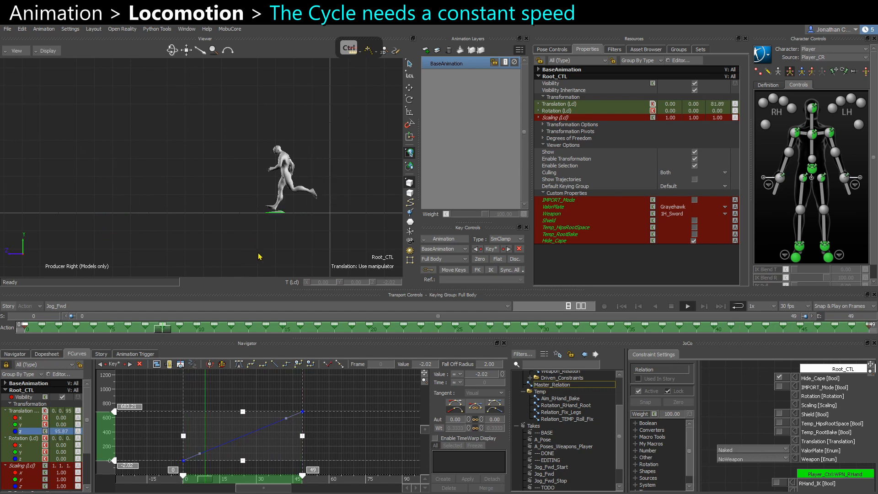
key("ctrl+space")
left_click(265, 392)
left_click_drag(244, 438, 170, 476, "ctrl")
left_click_drag(296, 395, 366, 440)
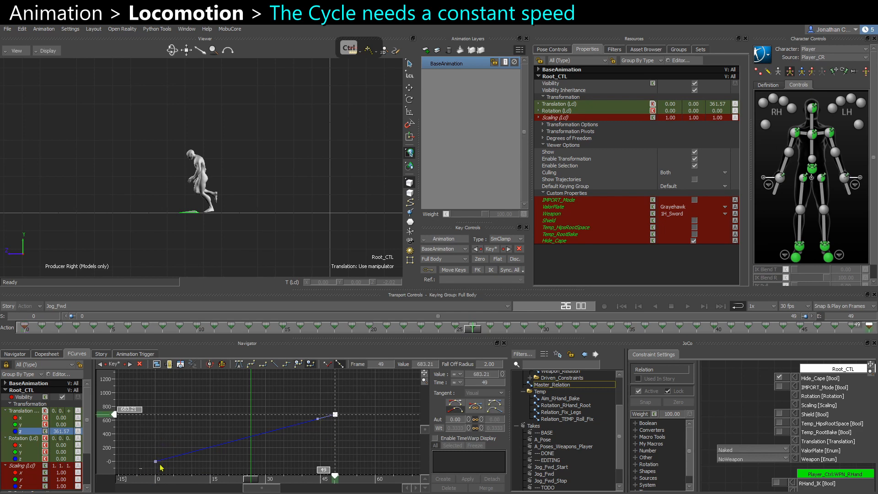
left_click_drag(139, 469, 368, 399)
key("ctrl+space")
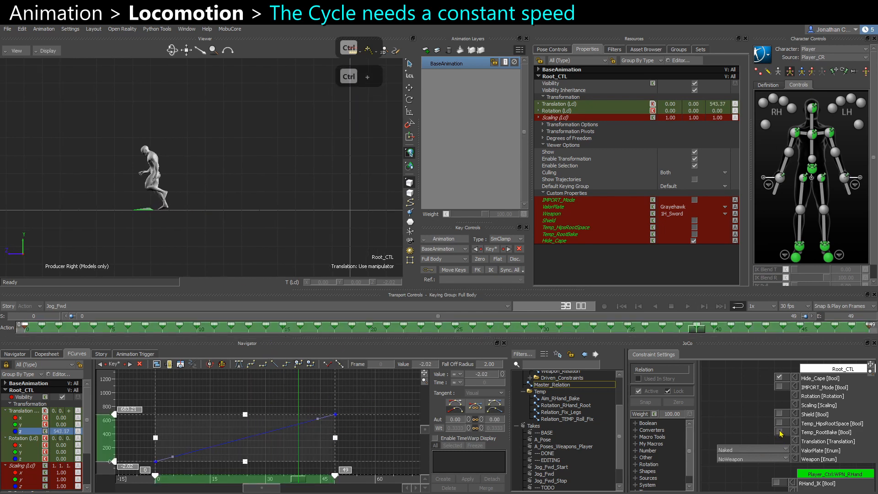
Plot all properties of Root_CTL on the Jog_Fwd take.
left_click(441, 242)
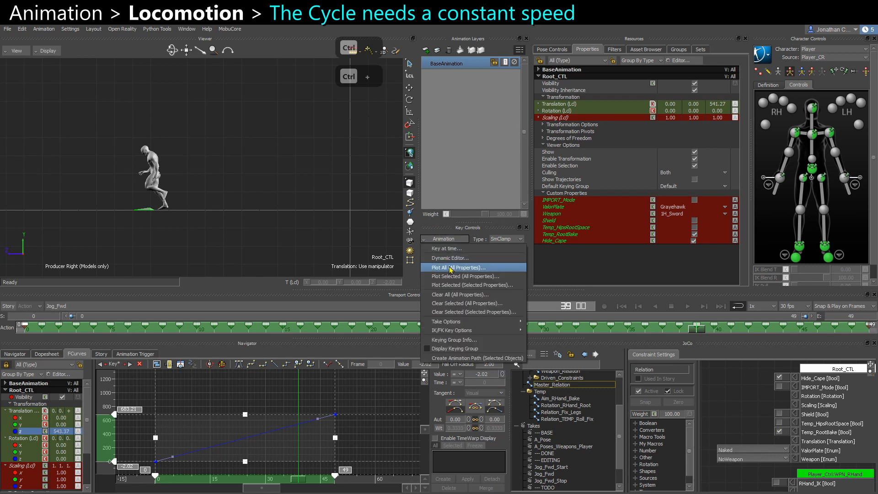
left_click(441, 356)
left_click(441, 355)
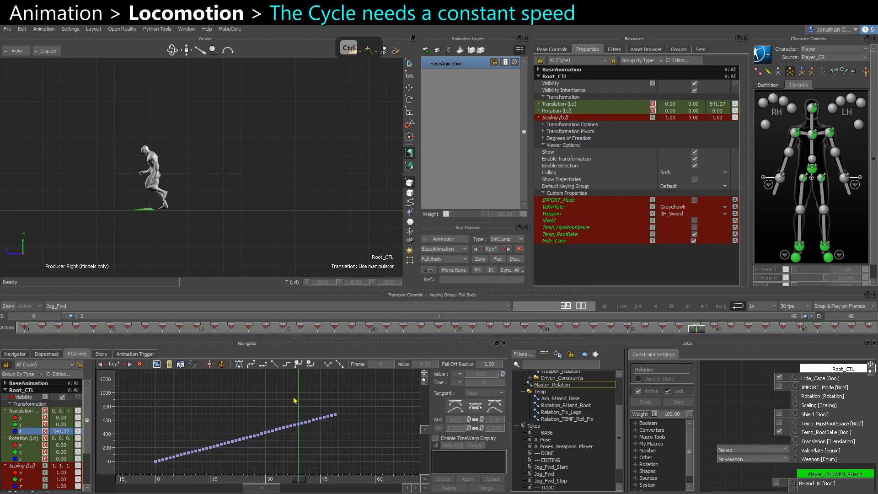
Zoom into the plotted Z translation curve to inspect its key spacing.
left_click_drag(236, 466, 251, 424, "ctrl")
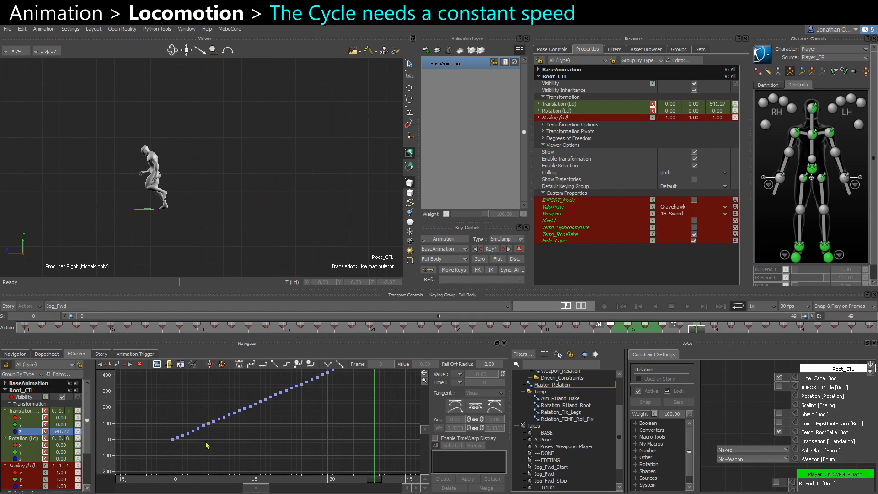
left_click_drag(217, 435, 265, 462, "ctrl")
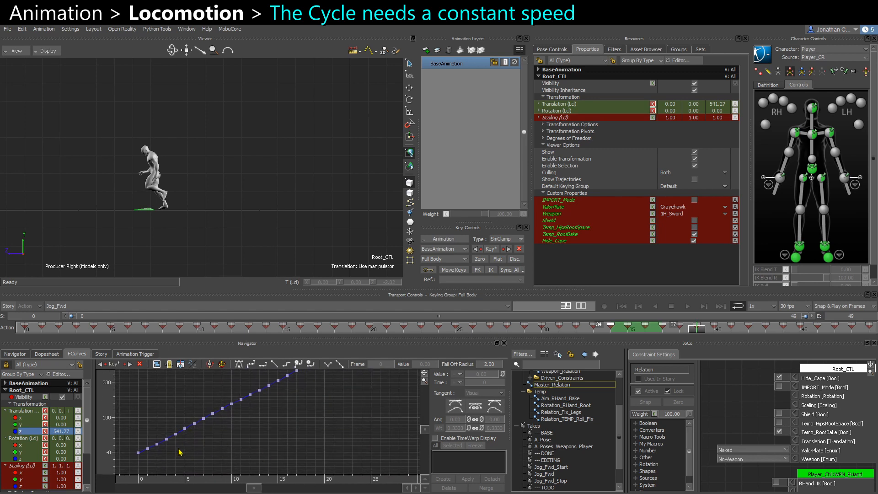
mouse_move(179, 452)
left_mouse_down("ctrl")
mouse_move(221, 438)
mouse_move(186, 462)
left_mouse_up("ctrl")
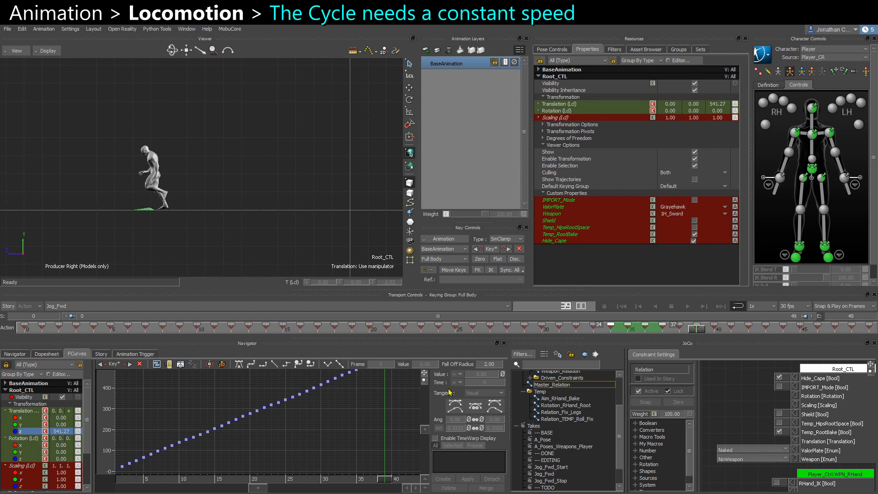
left_click_drag(357, 433, 410, 359, "ctrl")
Undo the plot of Root_CTL's keys on the Jog_Fwd take.
key("ctrl+z")
key("ctrl+z")
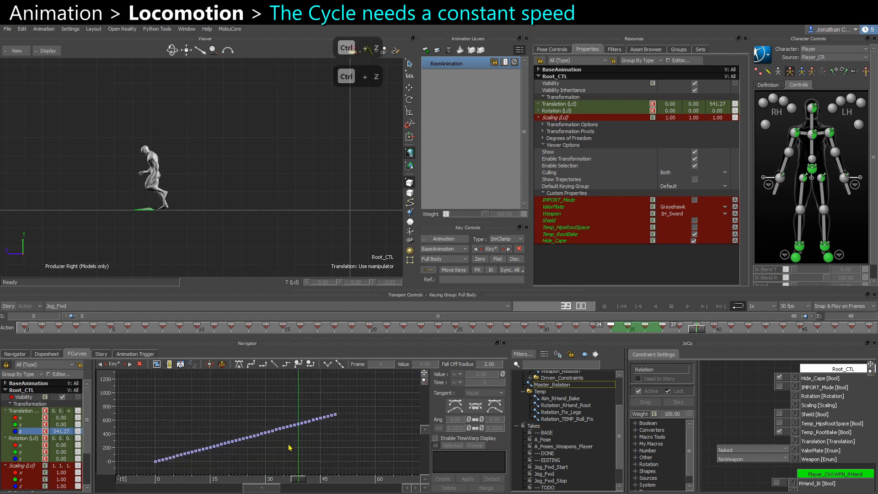
key("ctrl+z")
left_click(199, 401)
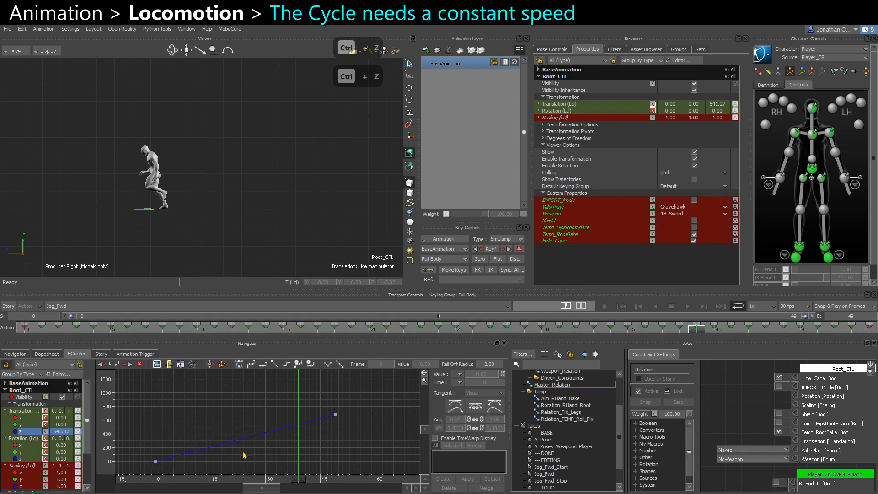
Play the Jog_Fwd take through the gameplay camera from several angles to check Root_CTL moves at a constant speed.
left_click(779, 431)
left_click(159, 218)
key("ctrl+e")
left_click_drag(209, 247, 181, 201, "ctrl")
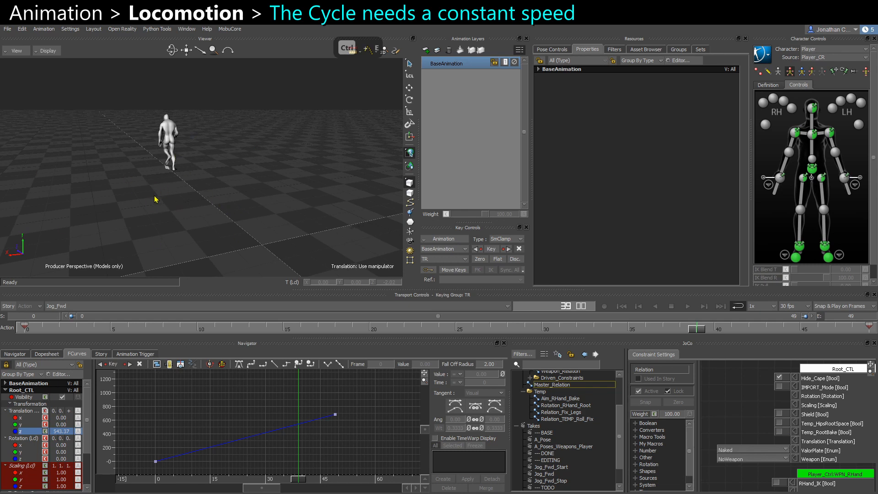
key("ctrl+e")
left_click_drag(165, 232, 244, 230, "ctrl+shift")
key("ctrl+space")
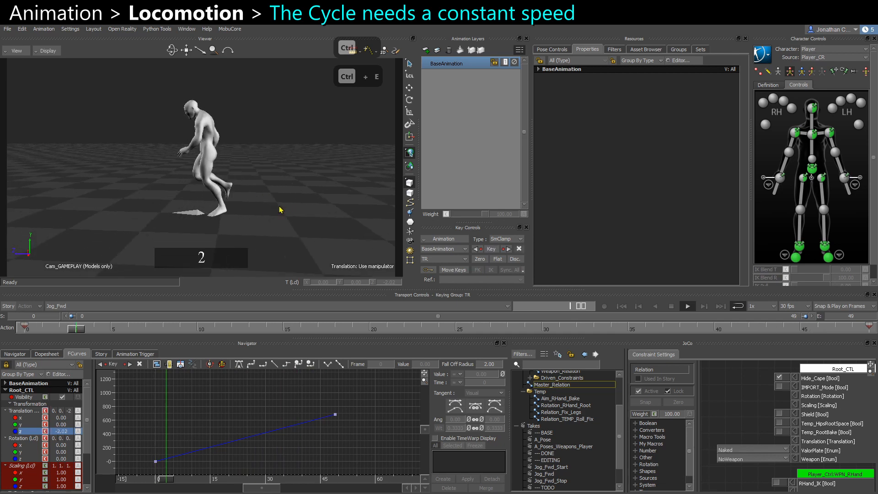
key("4")
key("5")
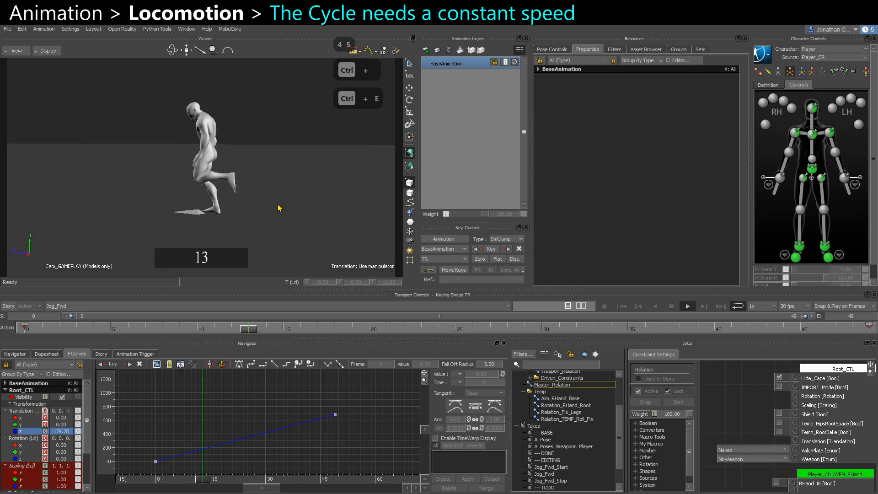
key("ctrl+space")
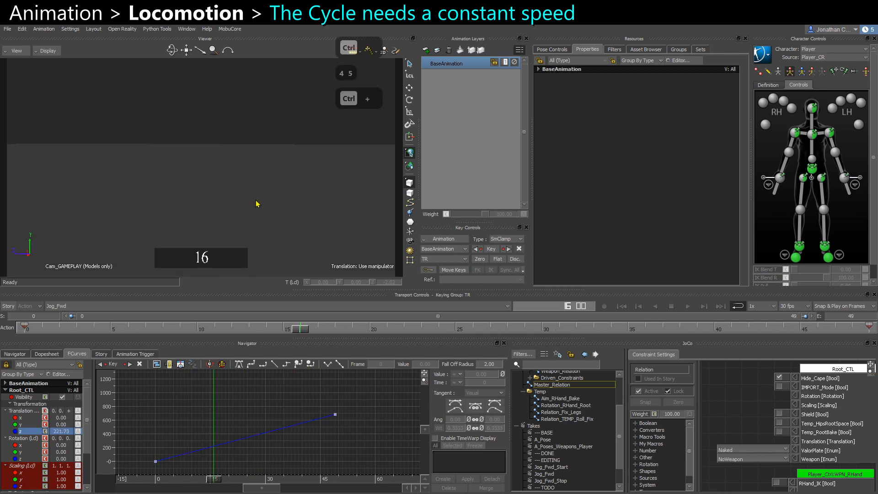
key("alt+z")
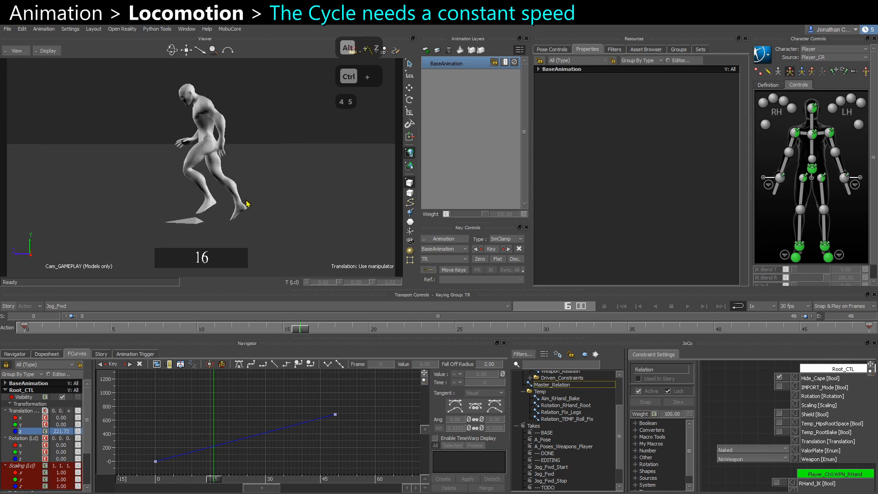
key("ctrl+space")
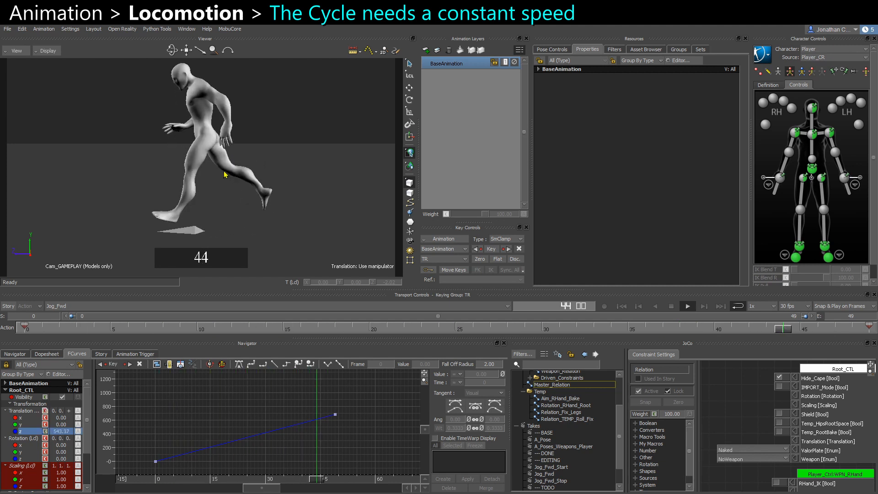
key("ctrl+space")
left_click_drag(224, 187, 160, 204, "ctrl+shift")
key("ctrl+space")
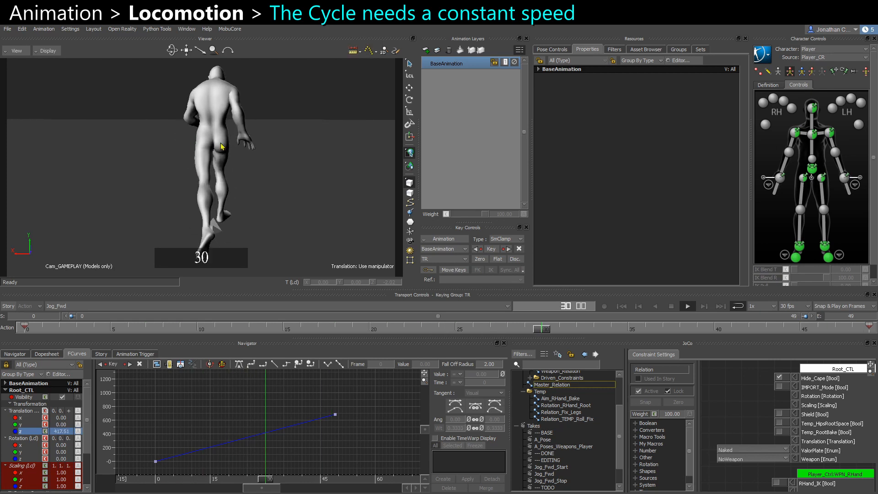
key("ctrl+space")
key("ctrl+space")
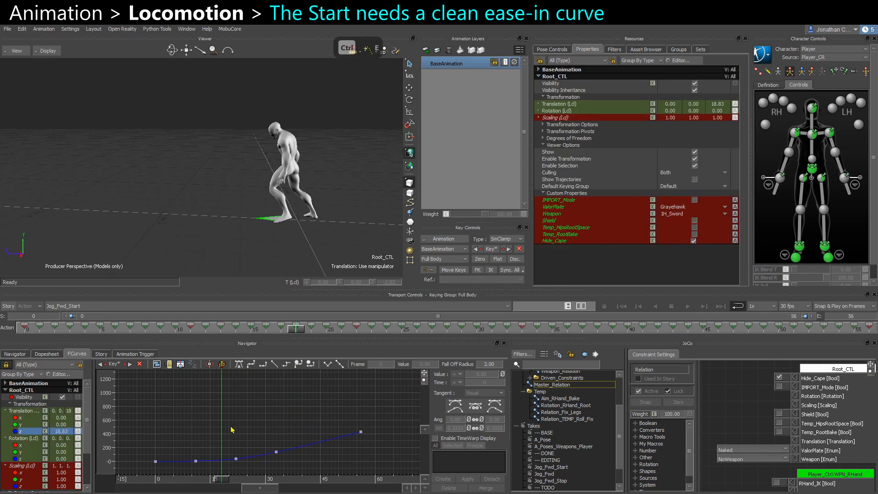
Switch to the right view and examine Root_CTL's Z translation curve on the Jog_Fwd_Start take.
middle_click_drag(231, 426, 199, 427, "ctrl")
right_click_drag(207, 428, 215, 431, "ctrl")
middle_click_drag(215, 431, 238, 422, "ctrl")
right_click_drag(239, 422, 242, 443, "ctrl")
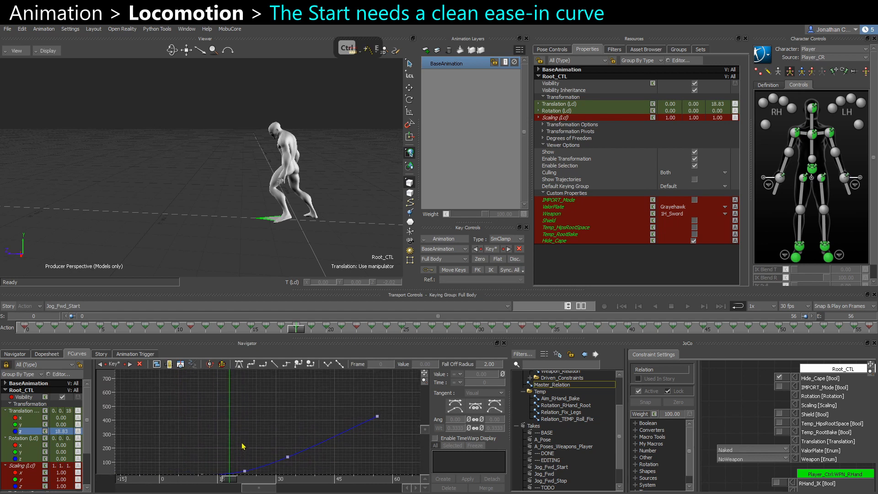
middle_click_drag(242, 442, 256, 414, "ctrl")
left_click(178, 459, "ctrl")
right_click_drag(179, 459, 206, 484, "ctrl")
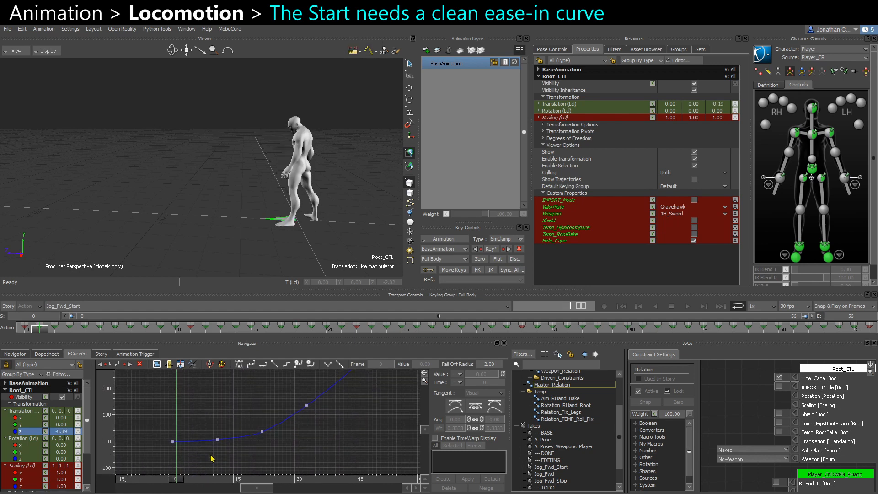
middle_click_drag(249, 445, 202, 466)
right_click_drag(339, 412, 291, 385, "ctrl")
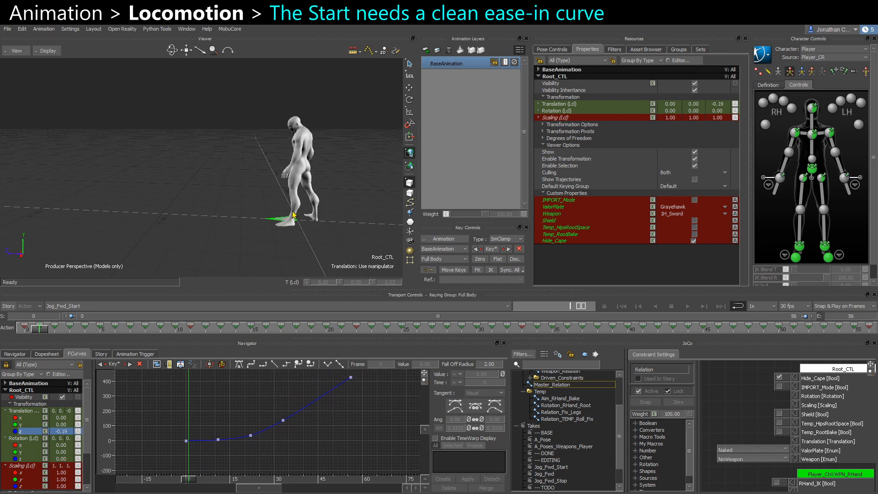
key("ctrl+r")
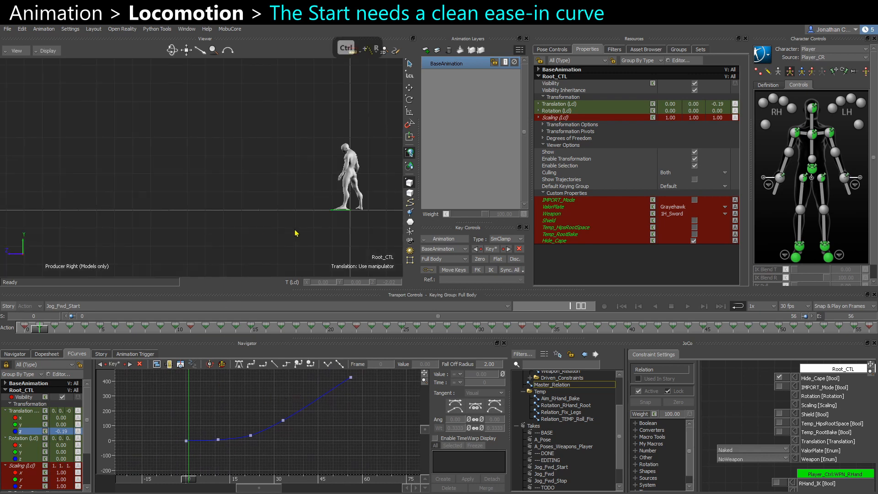
right_click_drag(295, 230, 384, 247, "alt")
middle_click_drag(385, 247, 201, 205, "alt")
right_click_drag(201, 206, 220, 250, "alt")
key("w")
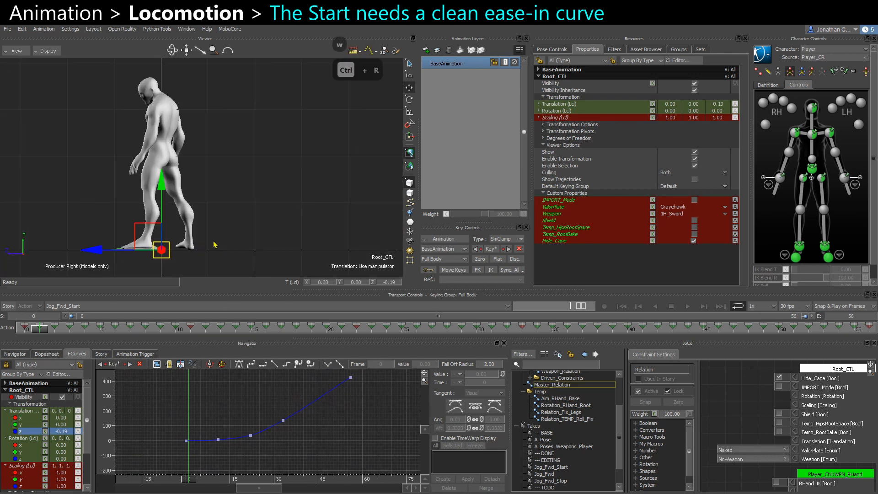
middle_click_drag(215, 244, 251, 236, "alt")
left_click_drag(187, 483, 203, 479)
Try lowering the frame 9 key on Root_CTL's Z translation curve, play it back, and undo the change.
left_click_drag(217, 440, 212, 446)
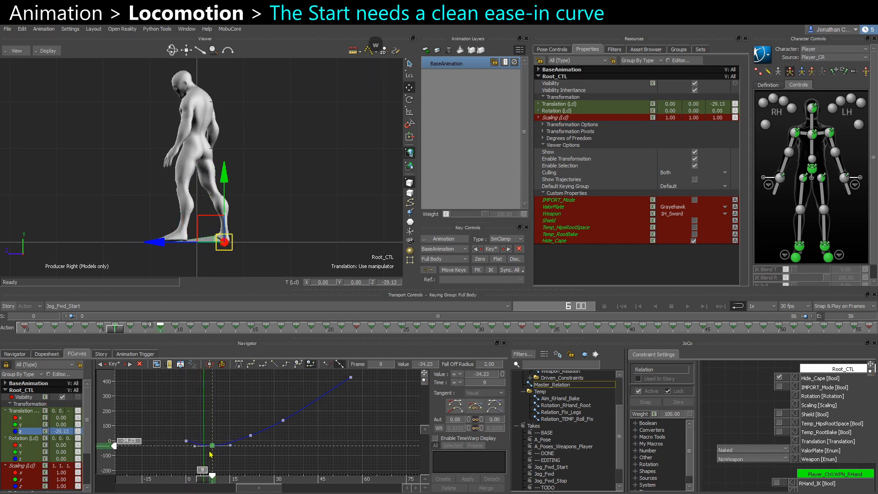
key("ctrl+space")
key("ctrl+space")
key("ctrl+space")
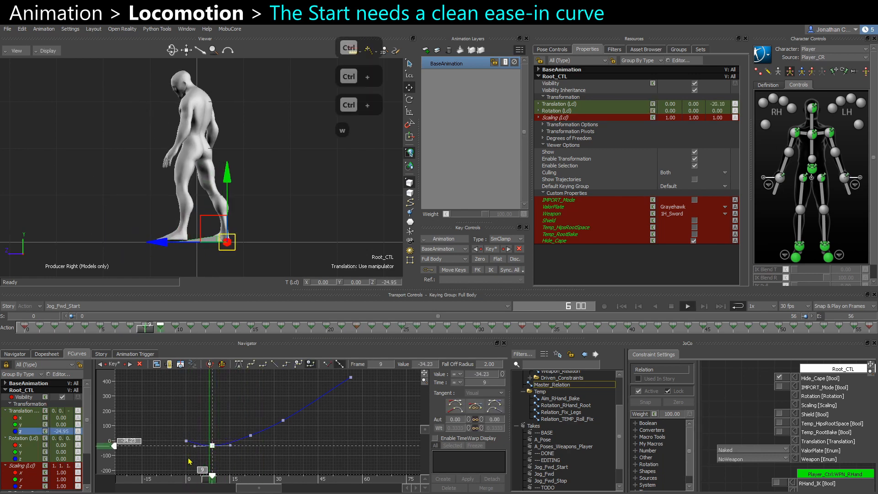
key("ctrl+space")
key("ctrl+z")
Select the early keys on the Z translation curve and smooth their tangents for a clean ease-in.
left_click(252, 455)
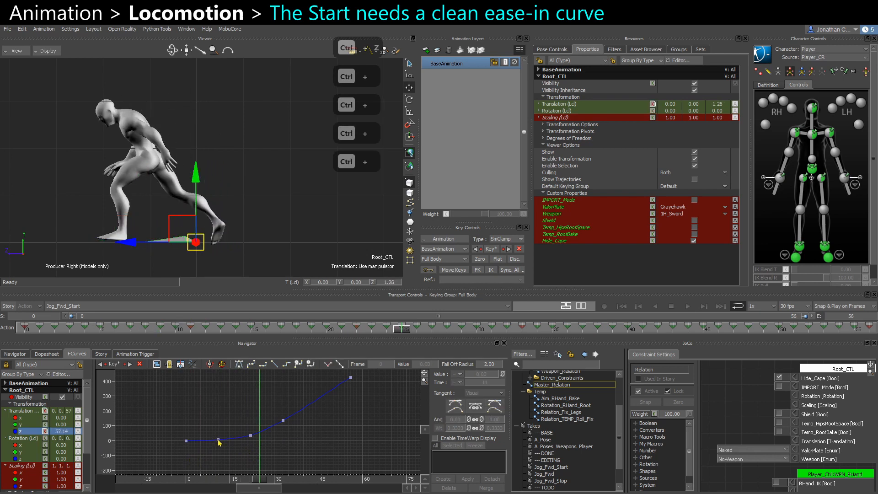
left_click_drag(218, 440, 270, 443, "shift")
left_click_drag(270, 443, 249, 463, "ctrl")
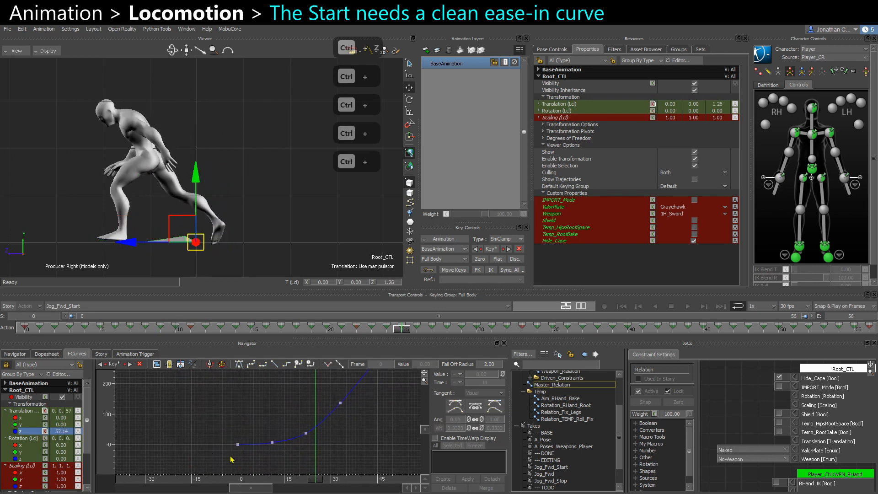
left_click_drag(252, 476, 317, 425)
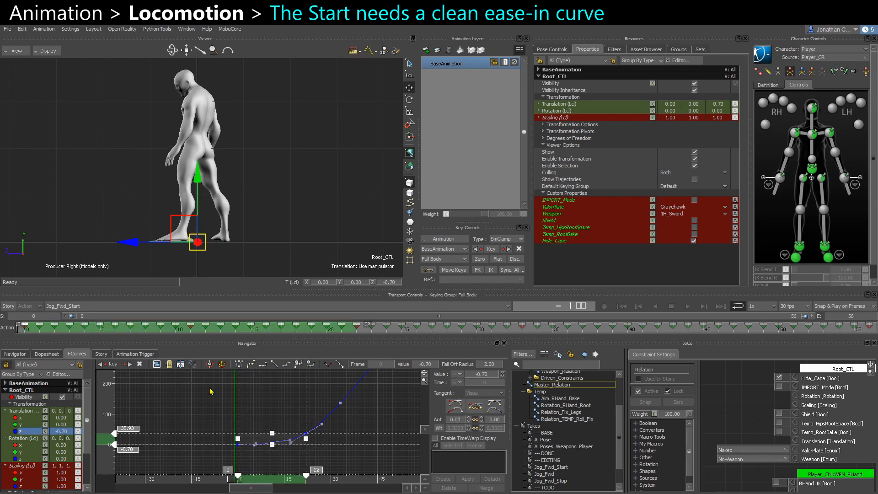
left_click_drag(194, 475, 322, 424)
left_click(238, 365)
left_click(261, 457)
left_click_drag(252, 445, 275, 452, "ctrl")
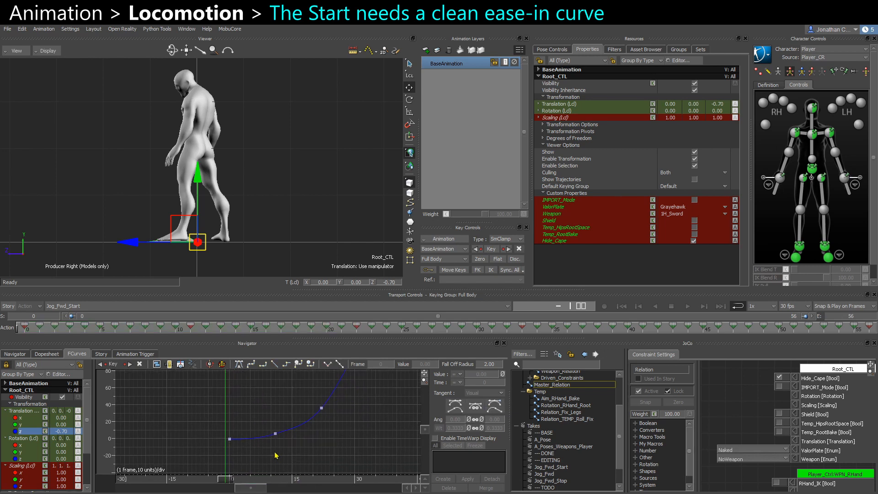
Scrub and play the Jog_Fwd_Start take from different angles to check Root_CTL's ease-in.
left_click_drag(225, 483, 310, 473)
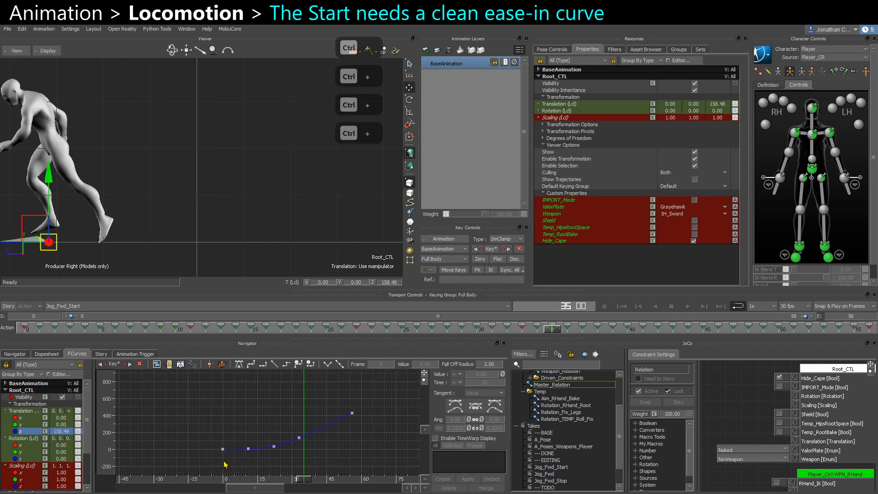
left_click_drag(224, 478, 240, 467)
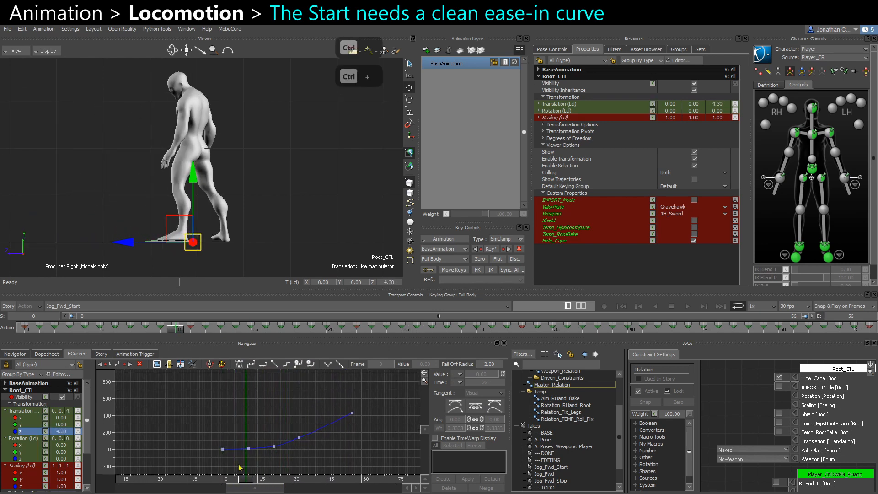
left_click(299, 478)
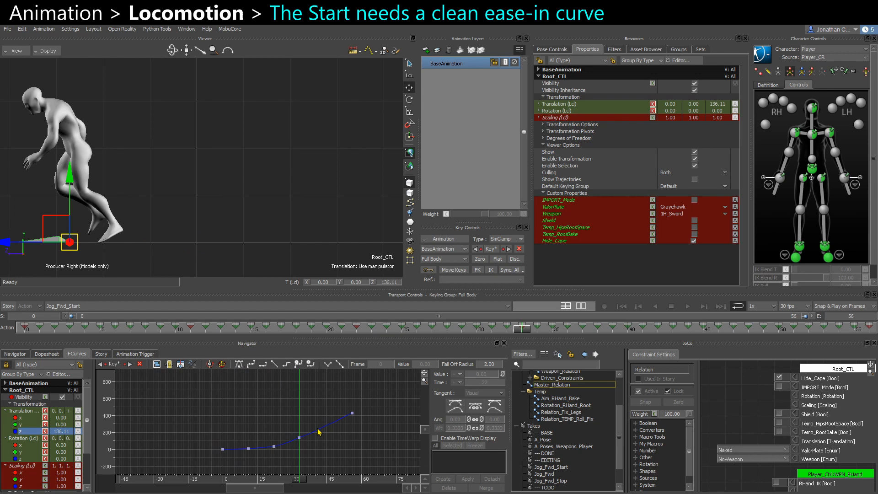
left_click_drag(367, 406, 367, 408)
left_click(291, 449)
left_click_drag(522, 332, 490, 336)
left_click_drag(293, 451, 391, 410)
left_click(306, 461)
left_click_drag(216, 225, 276, 194, "shift")
key("ctrl+space")
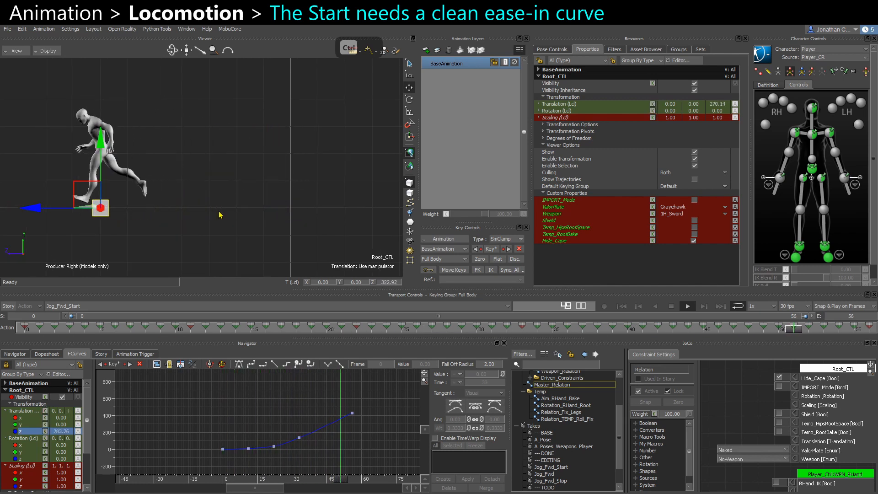
key("ctrl+space")
key("ctrl+Home")
left_click_drag(228, 452, 208, 438, "shift")
mouse_move(208, 438)
left_mouse_down("ctrl")
mouse_move(206, 427)
mouse_move(210, 434)
left_mouse_up("ctrl")
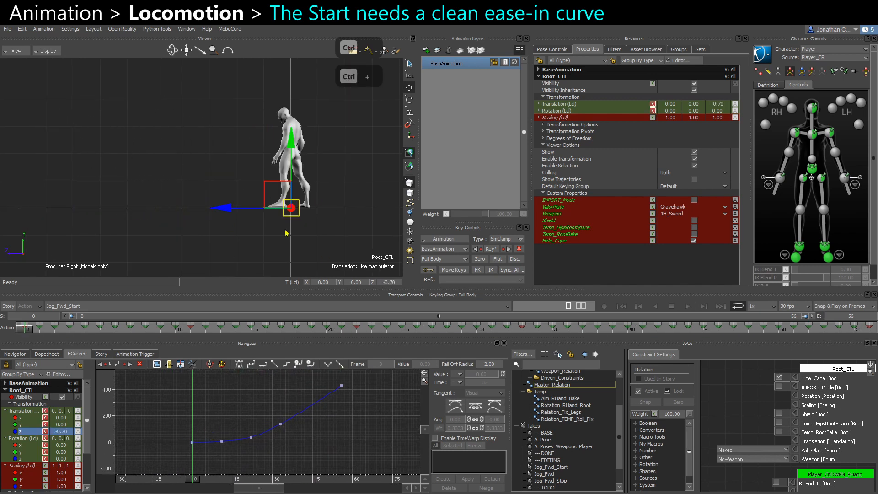
left_click_drag(243, 138, 361, 200, "ctrl")
left_click_drag(360, 200, 277, 216, "shift")
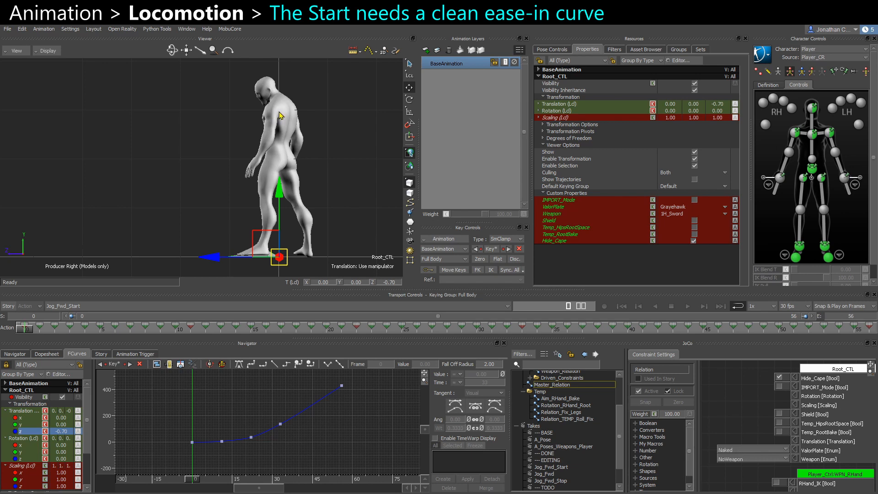
scroll(335, 216, "up", 2)
left_click_drag(335, 215, 318, 198, "shift")
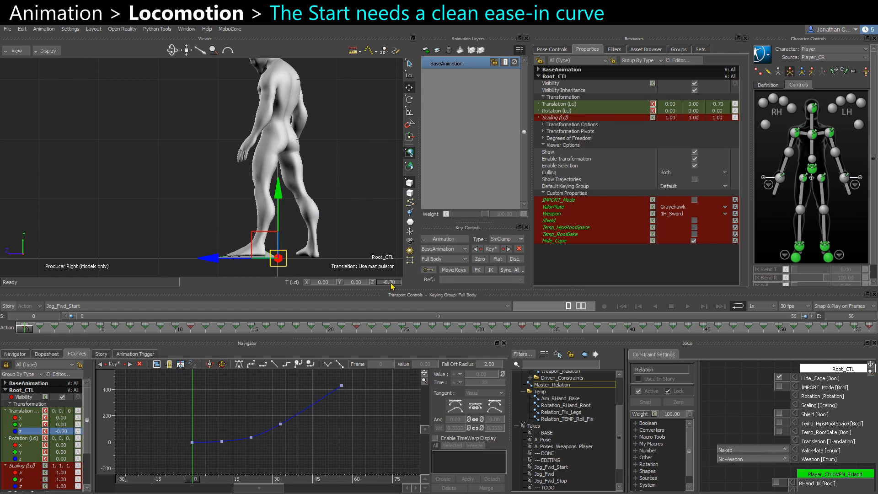
Select all keys on Root_CTL's Z translation curve and set their lowest value to 0.
left_click_drag(185, 458, 385, 372)
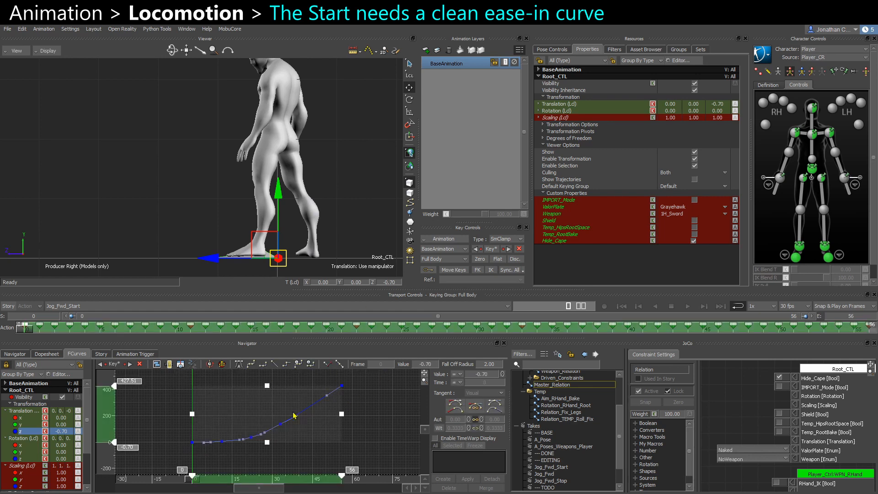
left_click(133, 450)
left_click_drag(374, 390, 375, 391)
type("0")
key("Return")
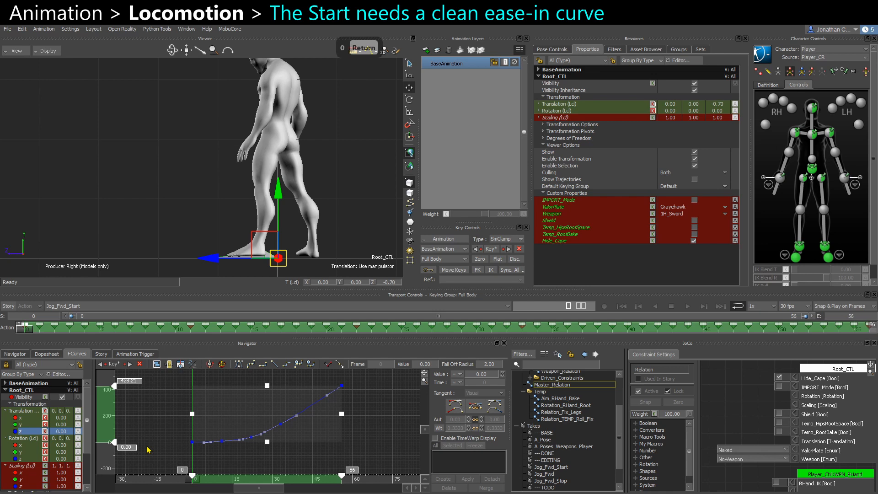
left_click(218, 454)
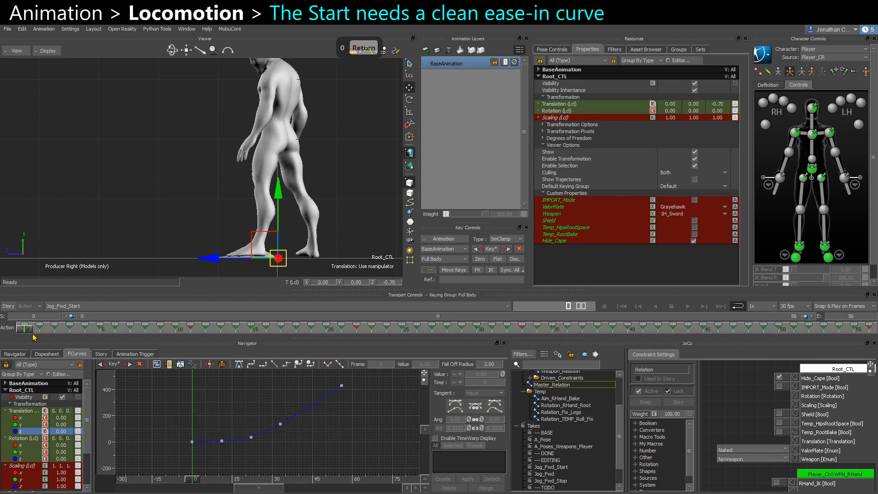
Switch to the Jog_Fwd_Stop take and examine the keys on Root_CTL's Z translation curve.
mouse_move(28, 329)
left_mouse_down()
mouse_move(13, 334)
mouse_move(41, 332)
mouse_move(18, 334)
left_mouse_up()
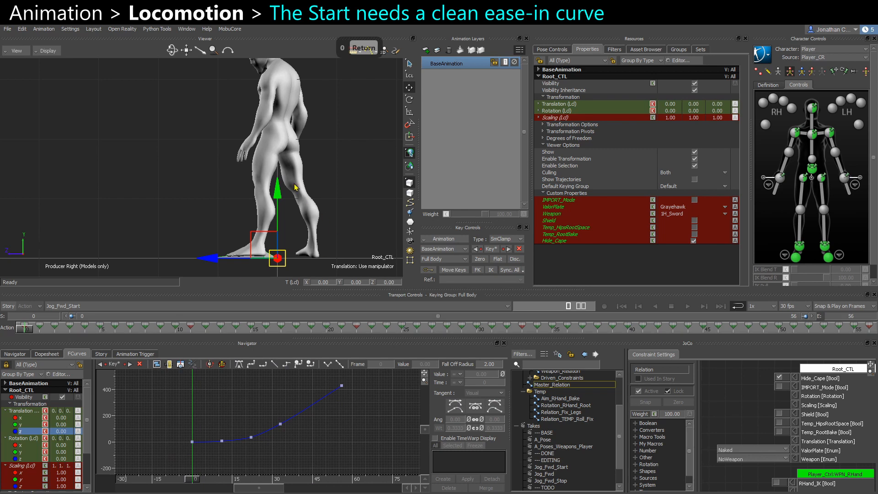
left_click(87, 306)
left_click(78, 367)
left_click_drag(215, 441, 298, 459, "ctrl")
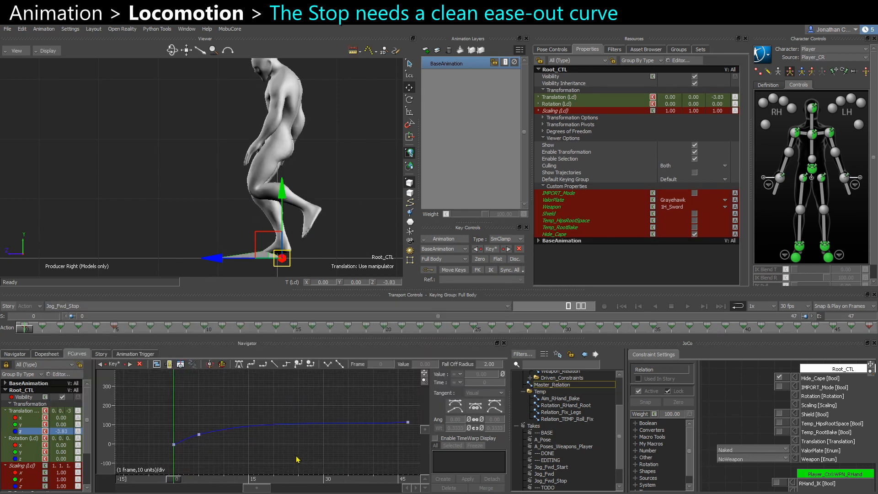
left_click_drag(237, 459, 214, 458, "ctrl")
left_click_drag(148, 467, 412, 400)
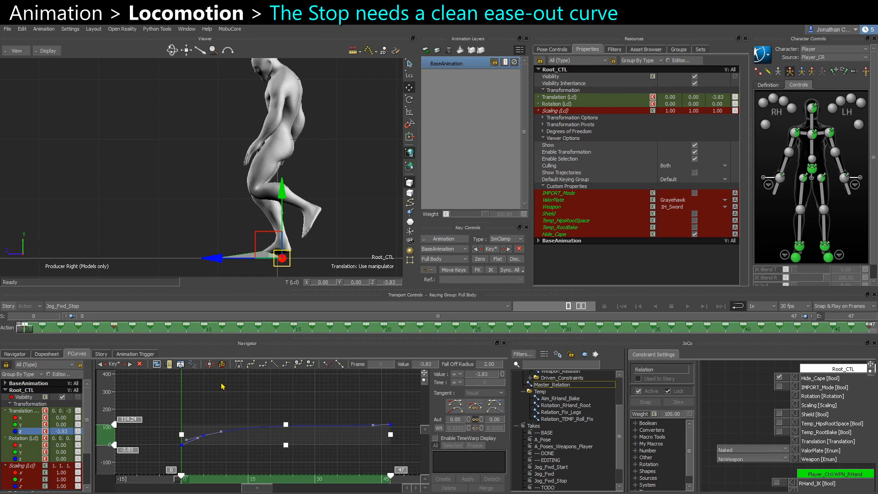
left_click(225, 397)
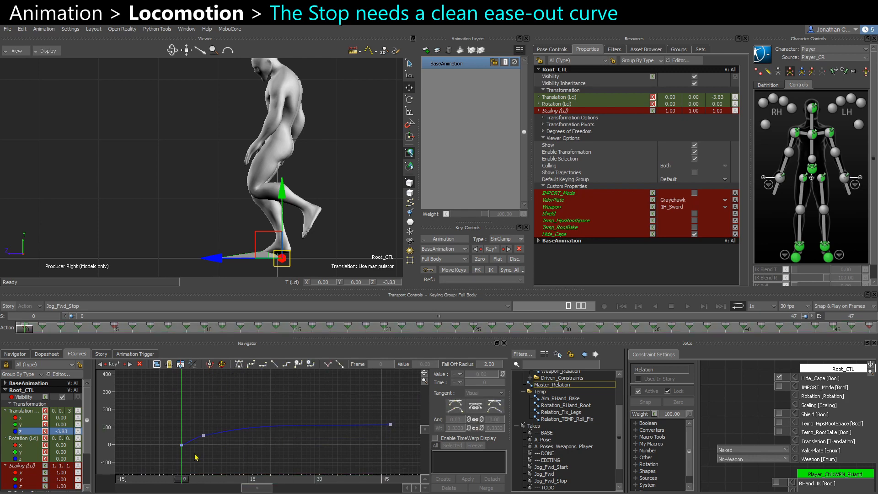
left_click_drag(194, 453, 413, 403)
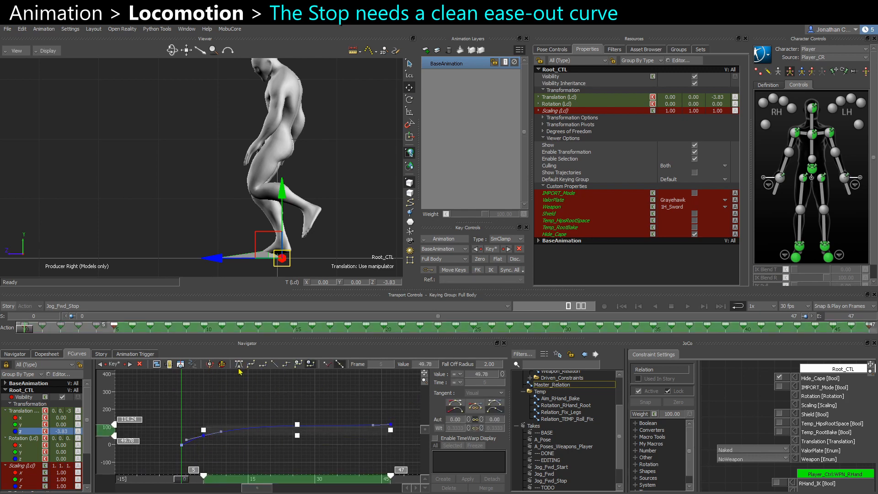
left_click_drag(256, 398, 278, 411, "ctrl")
left_click_drag(278, 412, 257, 414, "shift")
left_click(124, 457)
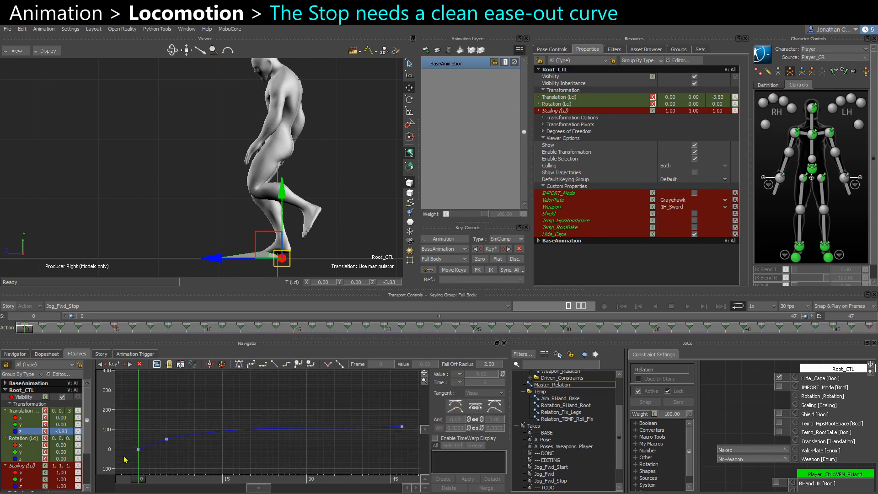
left_click_drag(426, 411, 431, 401)
left_click(238, 364)
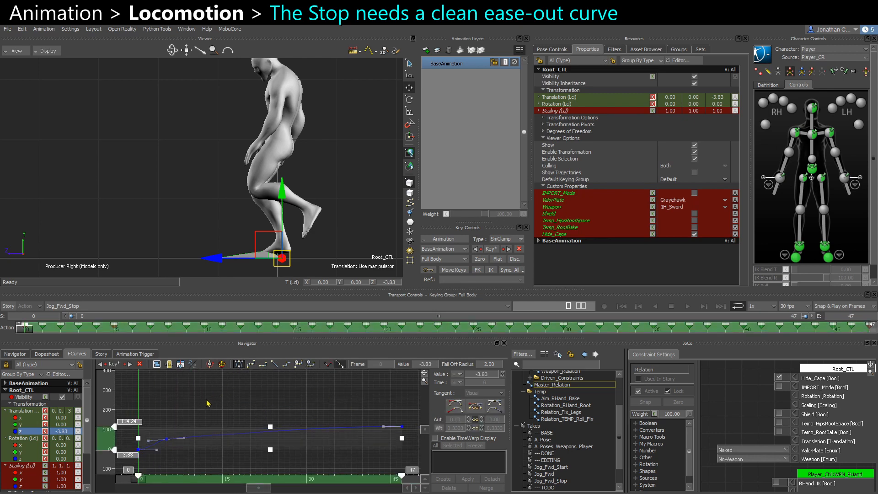
left_click(206, 402)
left_click_drag(156, 418, 246, 415, "shift")
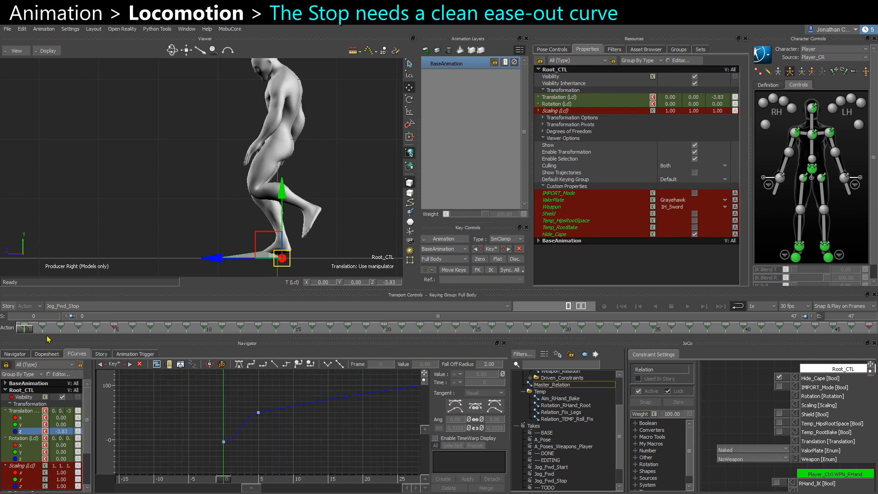
left_click_drag(29, 331, 96, 326)
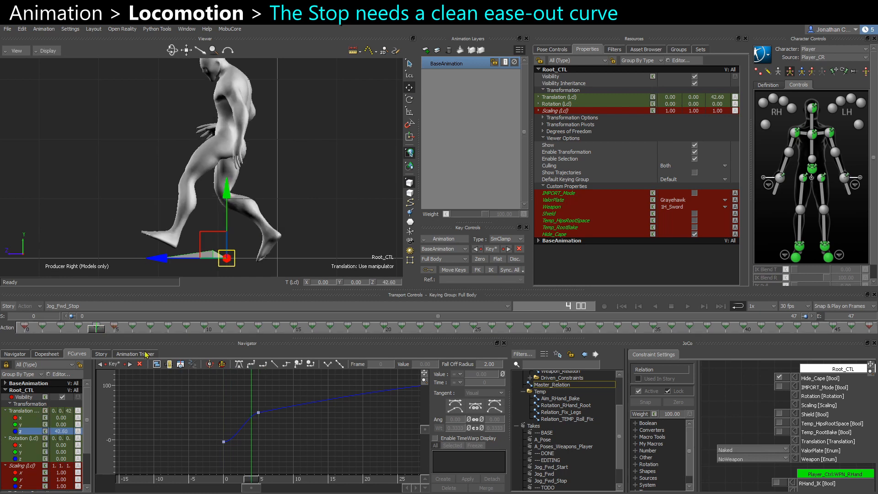
key("ctrl+z")
key("ctrl+z")
key("ctrl+z")
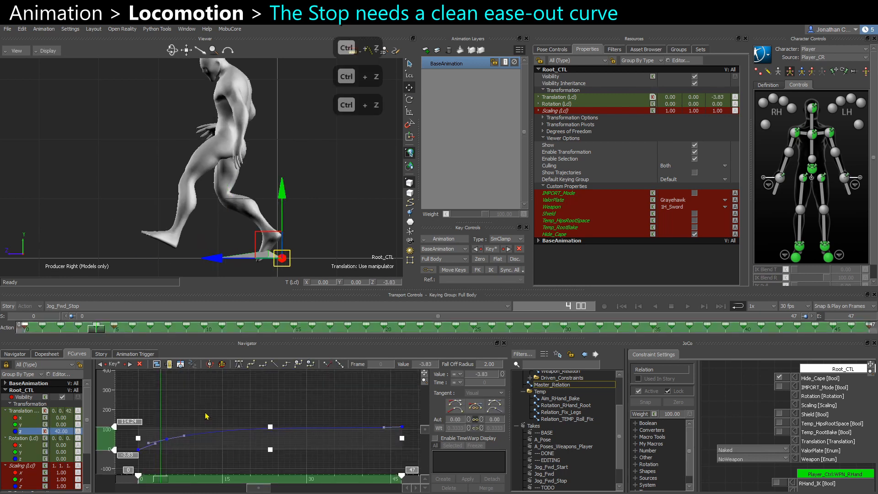
Scrub and play the Jog_Fwd_Stop take, selecting the late Z keys, to inspect Root_CTL's ease-out.
left_click(207, 414)
left_click_drag(273, 418, 413, 397)
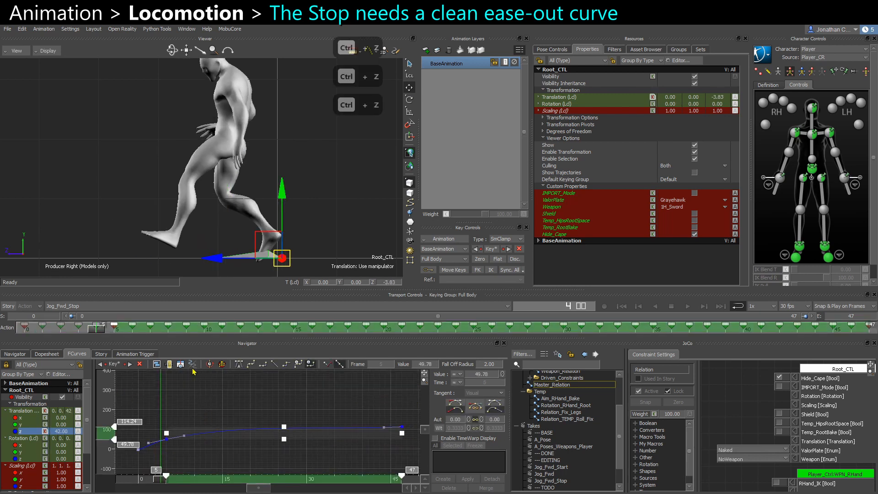
left_click(239, 364)
left_click(224, 405)
left_click_drag(161, 447, 202, 429, "shift")
left_click_drag(201, 429, 246, 484, "ctrl")
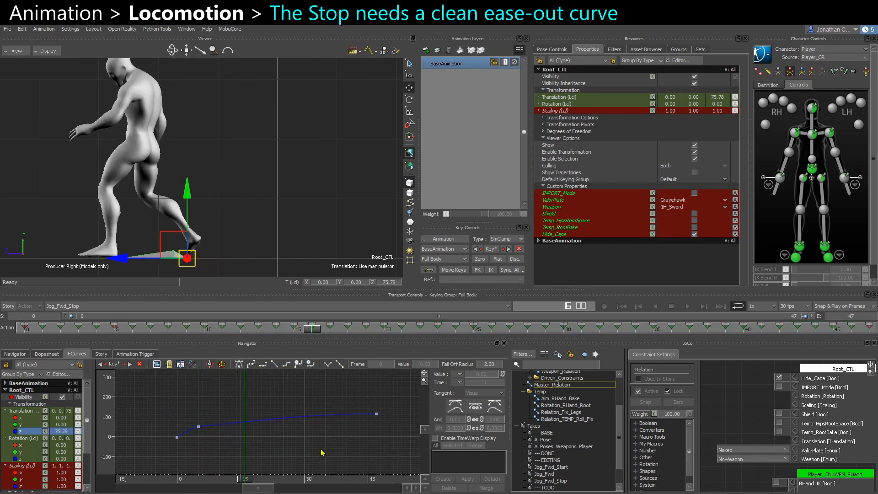
scroll(297, 198, "down", 1)
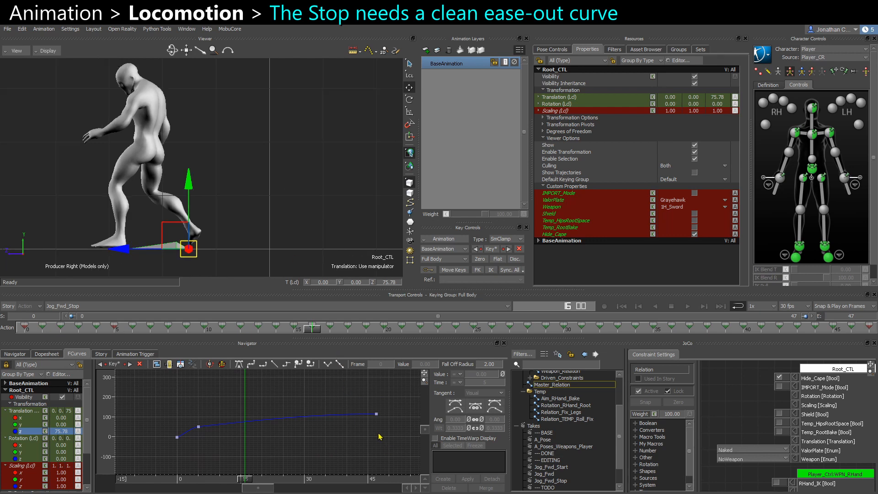
left_click(377, 482)
left_click_drag(262, 187, 288, 191, "shift")
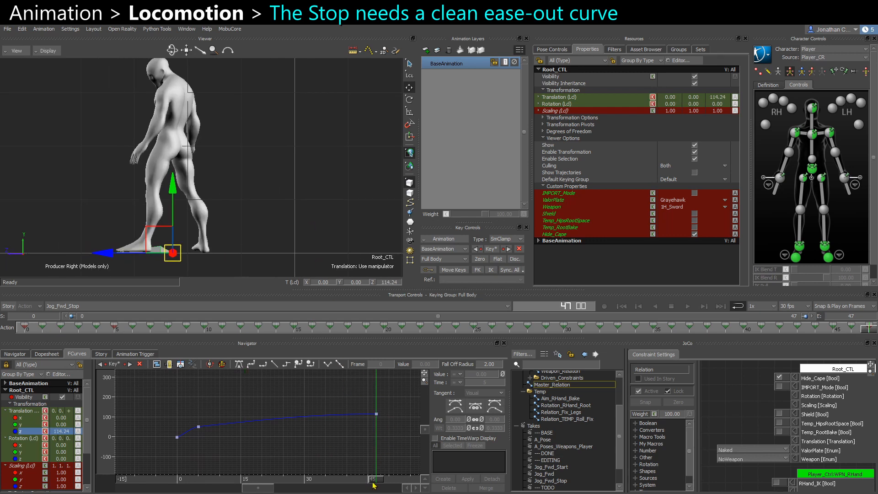
mouse_move(373, 485)
left_mouse_down()
mouse_move(220, 484)
mouse_move(378, 480)
left_mouse_up()
left_click_drag(199, 483, 192, 480)
key("ctrl+space")
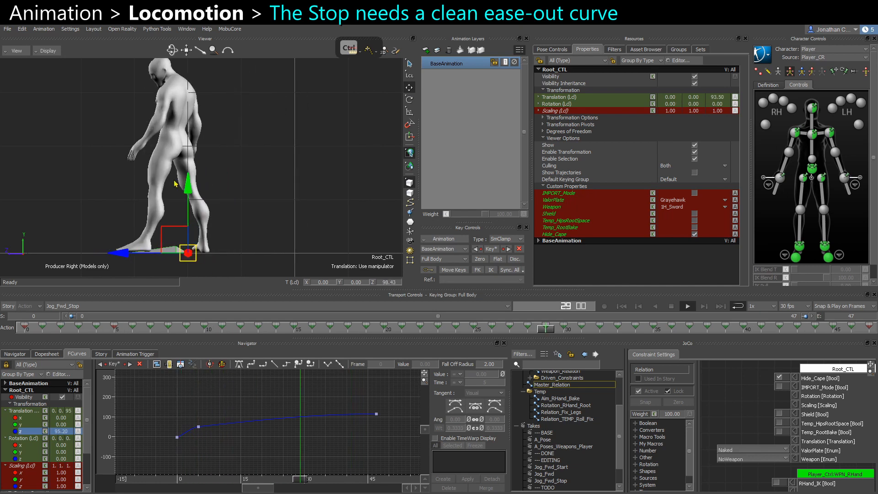
key("ctrl+space")
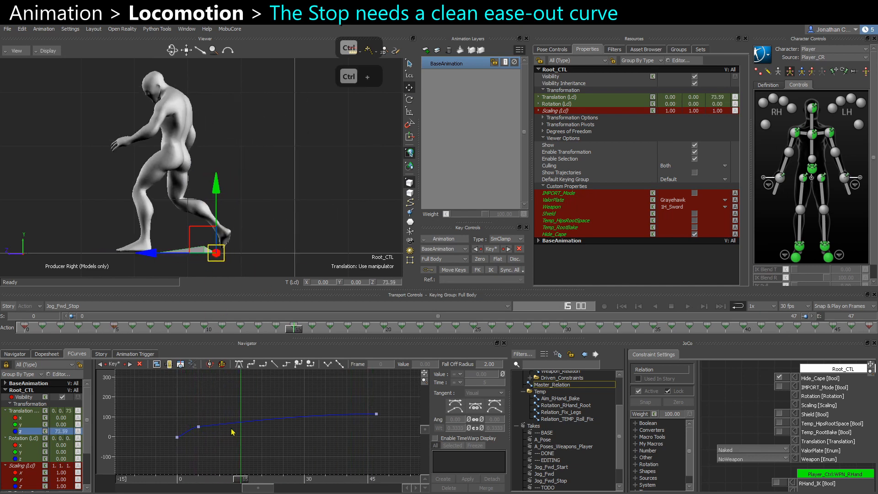
left_click_drag(232, 432, 233, 406, "ctrl")
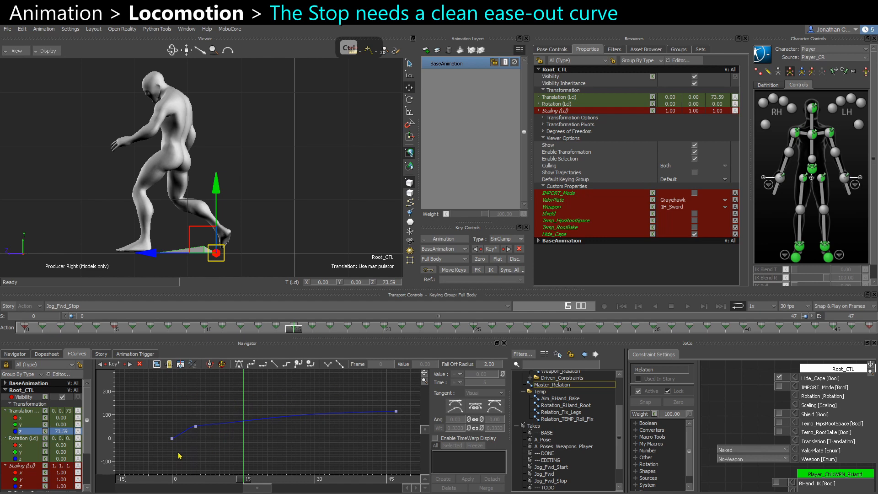
left_click(173, 477)
left_click_drag(178, 480, 225, 482)
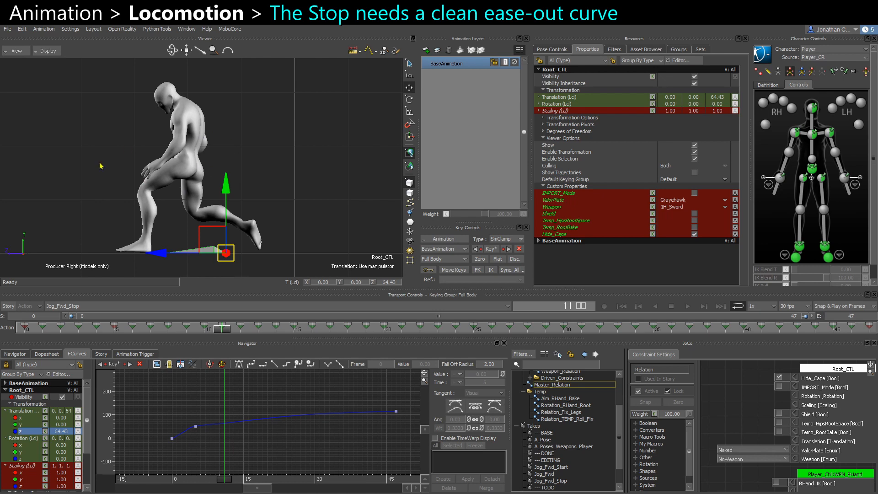
left_click_drag(355, 402, 224, 475)
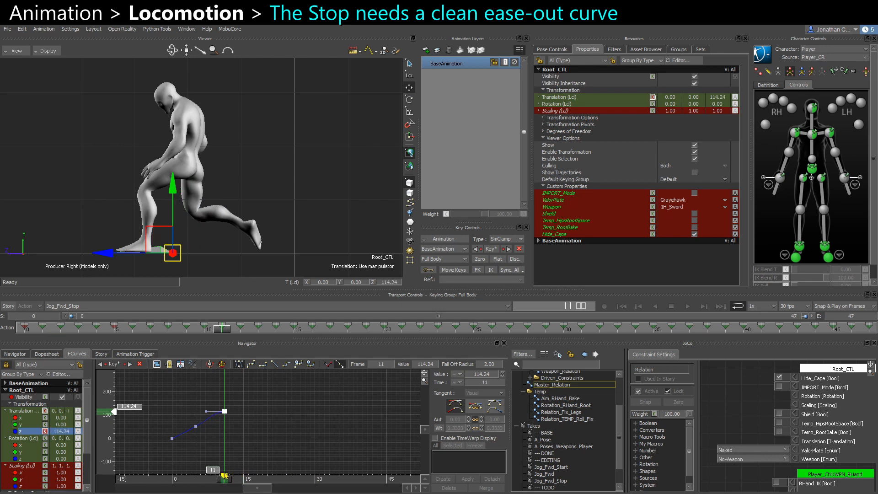
key("ctrl+space")
key("ctrl+space")
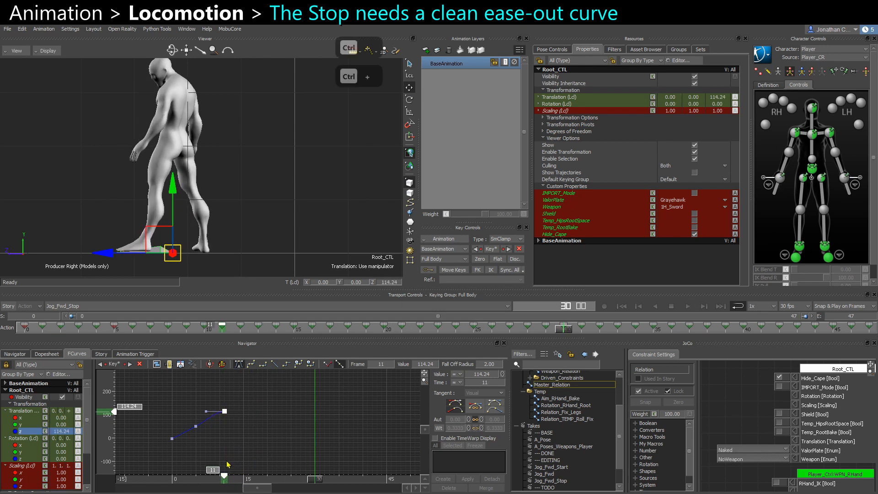
left_click(224, 476)
left_click_drag(217, 483, 245, 480)
left_click(191, 479)
left_click_drag(190, 478, 174, 479)
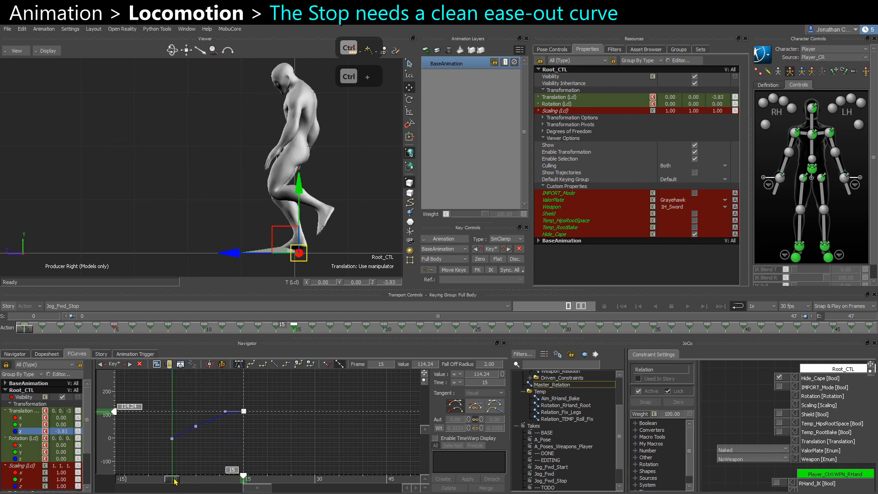
Select all keys on Root_CTL's Z translation curve in the stop take and set their lowest value to 0.
left_click(159, 450)
scroll(158, 457, "up", 2)
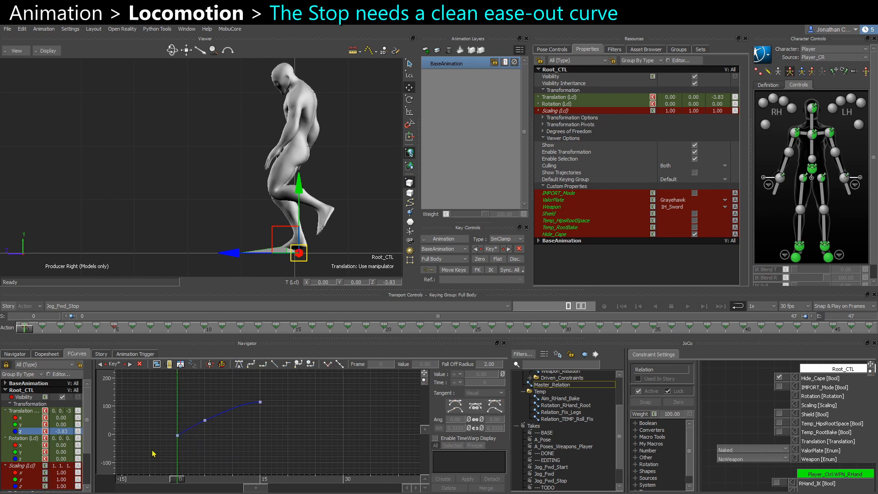
left_click_drag(154, 454, 316, 401)
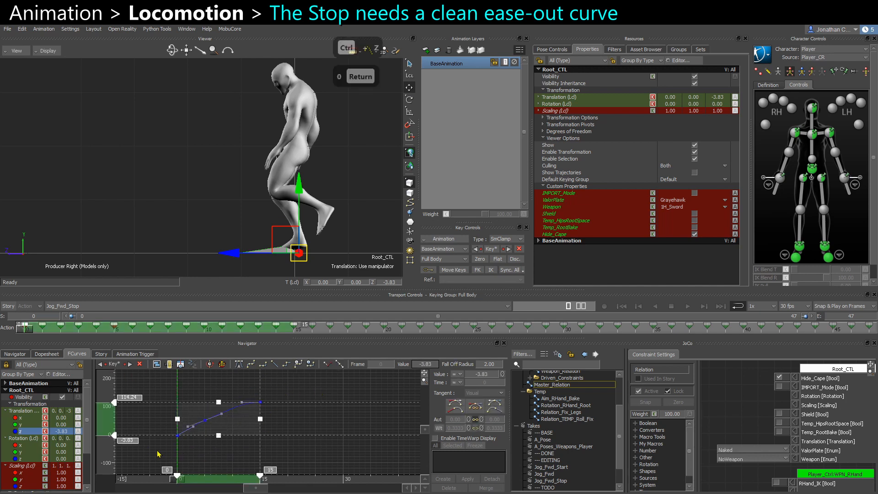
double_click(130, 441)
type("0")
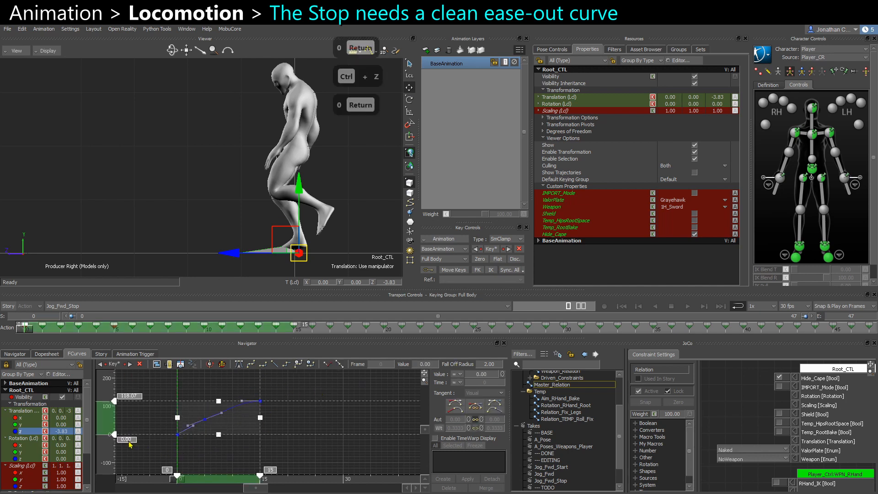
key("Return")
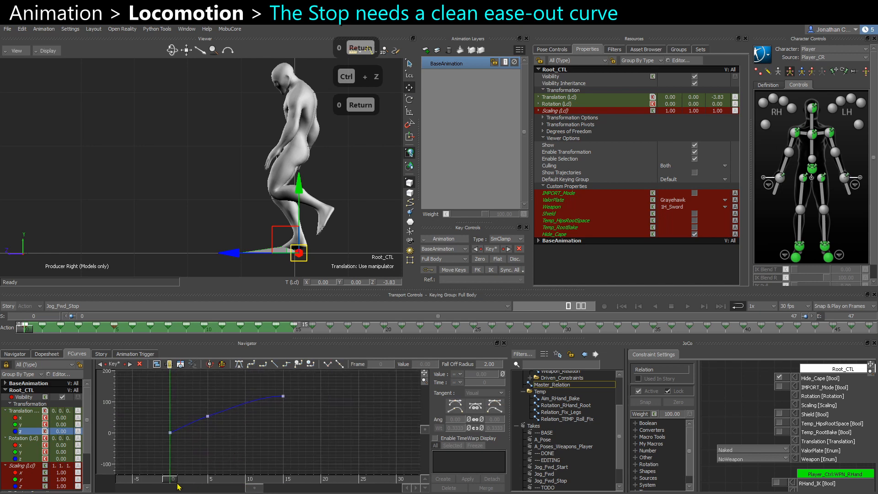
Scrub and play the stop take to review the zeroed Root_CTL Z curve.
left_click_drag(174, 482, 210, 476)
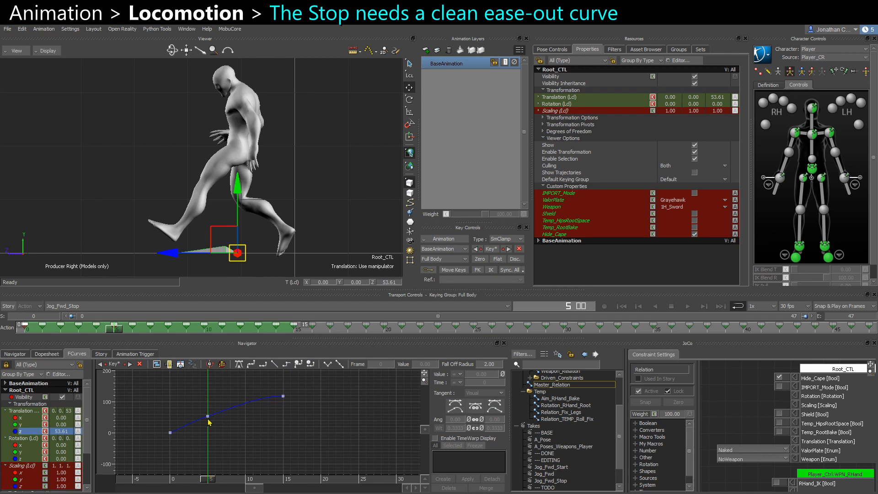
left_click_drag(208, 417, 209, 417)
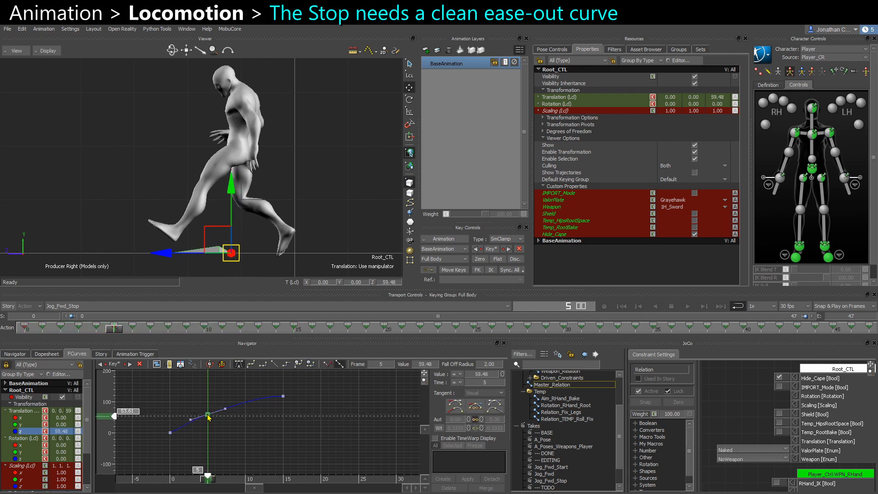
left_click(231, 440)
key("ctrl+space")
key("ctrl+space")
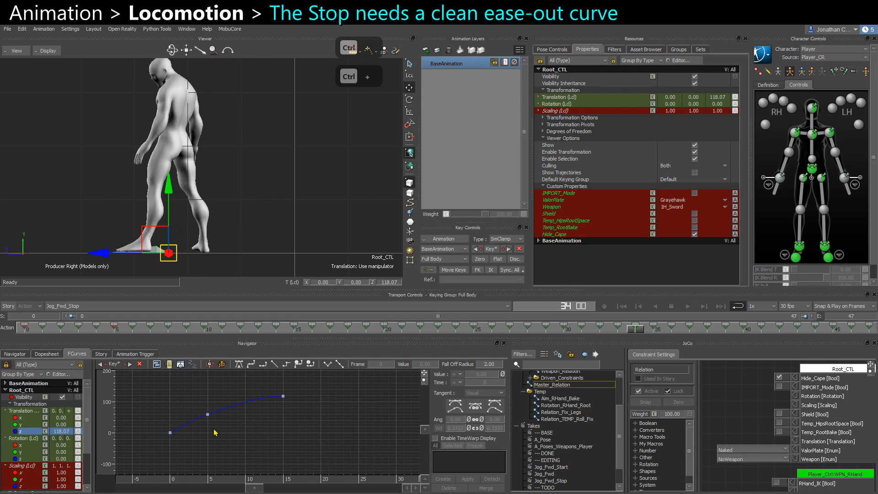
left_click(214, 478)
left_click_drag(219, 481, 253, 480)
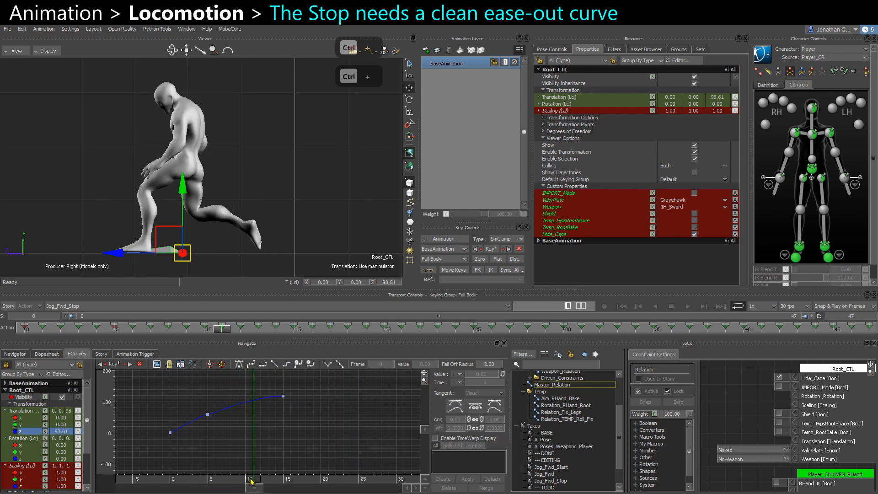
Weight the frame 15 key's tangent to about 0.48 and adjust the frame 5 key's tangent to smooth the ease-out.
left_click(283, 396)
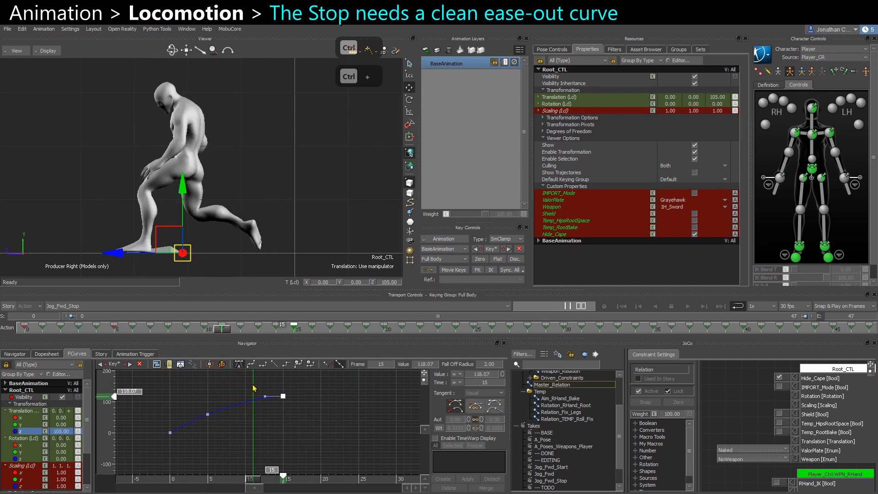
left_click(440, 429)
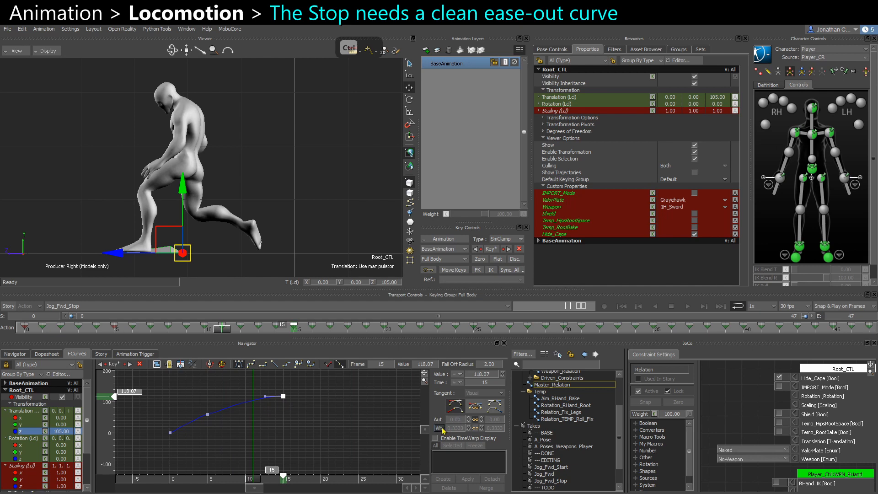
left_click_drag(454, 431, 461, 429)
left_click(304, 418)
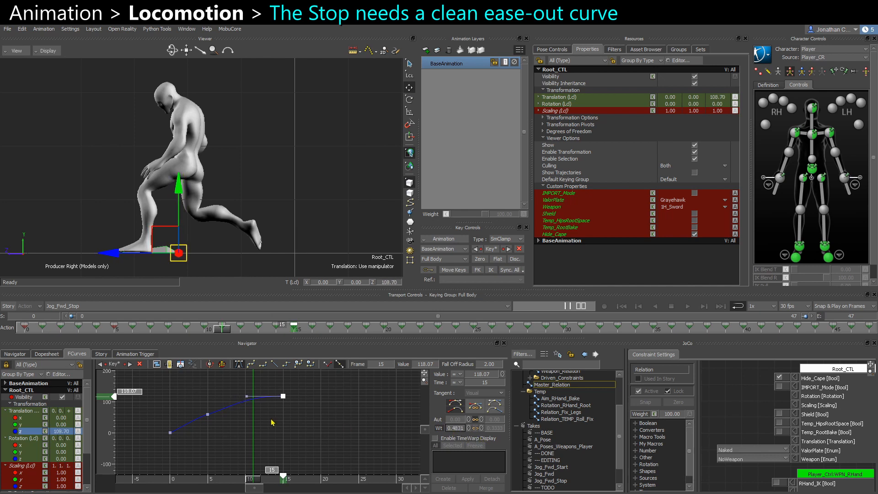
left_click(208, 414)
left_click_drag(226, 409, 229, 405)
left_click(145, 434)
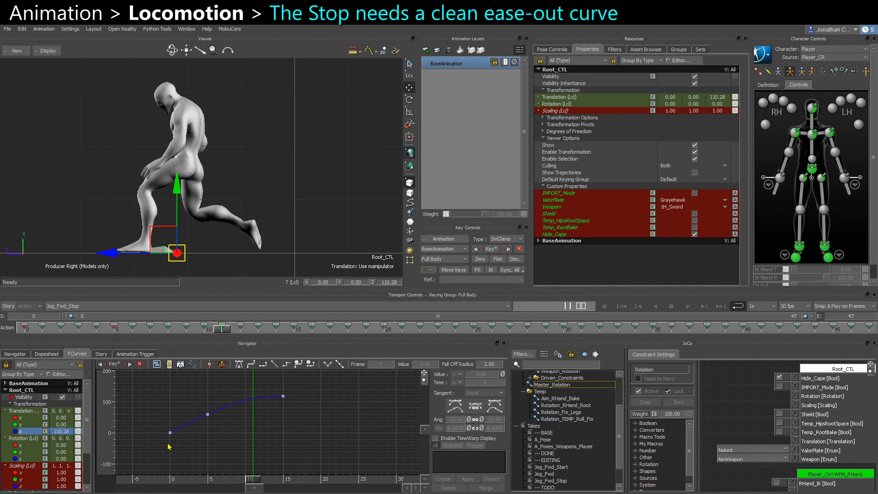
Play and scrub the Jog_Fwd_Stop take to check Root_CTL's smoothed ease-out.
key("ctrl+space")
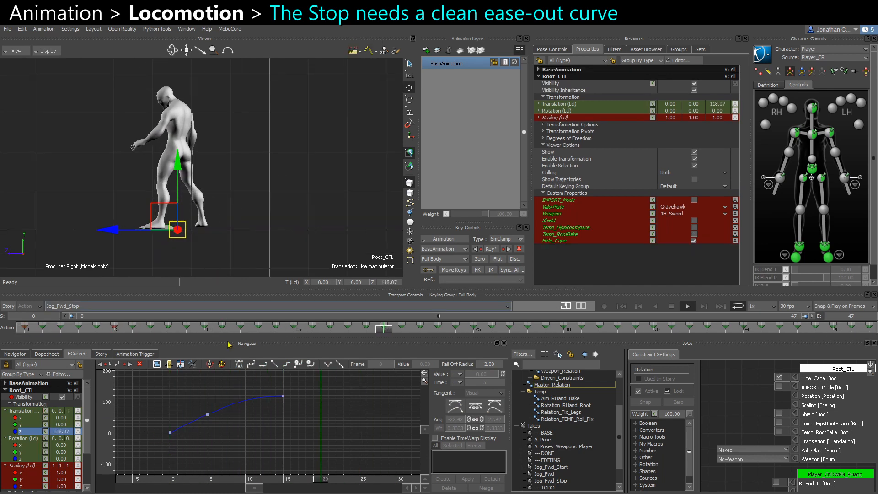
key("ctrl+space")
key("Home")
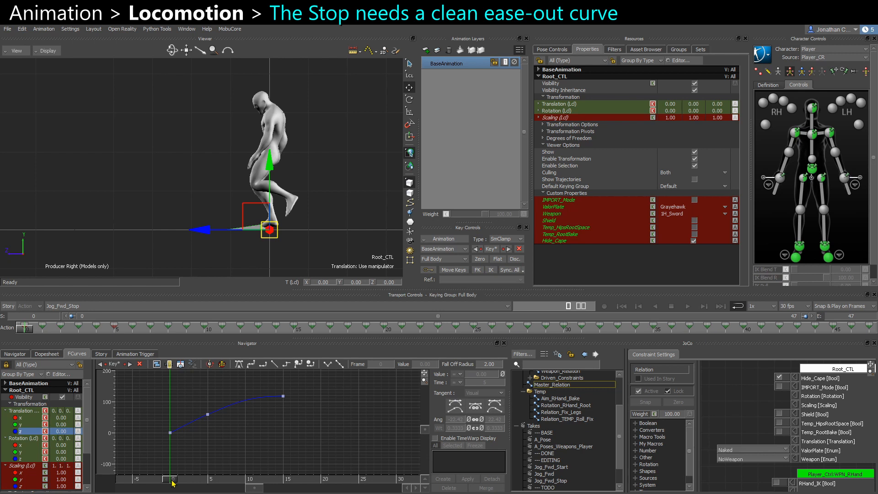
left_click_drag(173, 483, 287, 463)
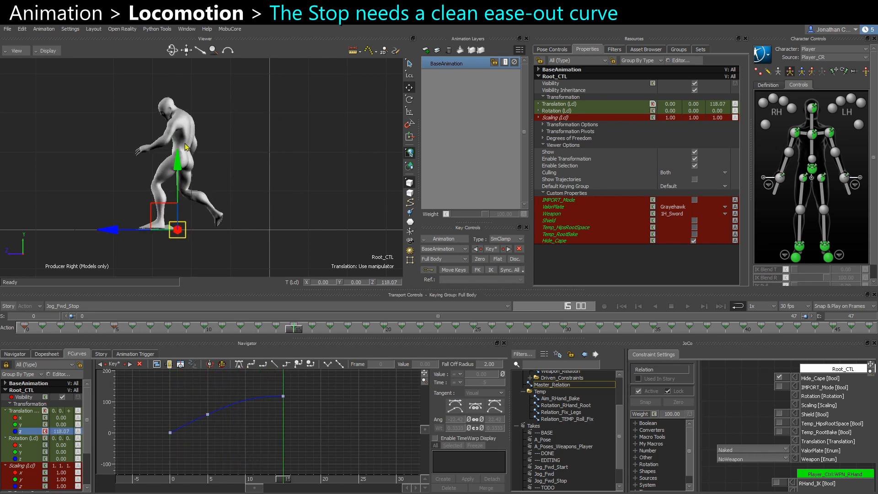
left_click_drag(288, 481, 373, 480)
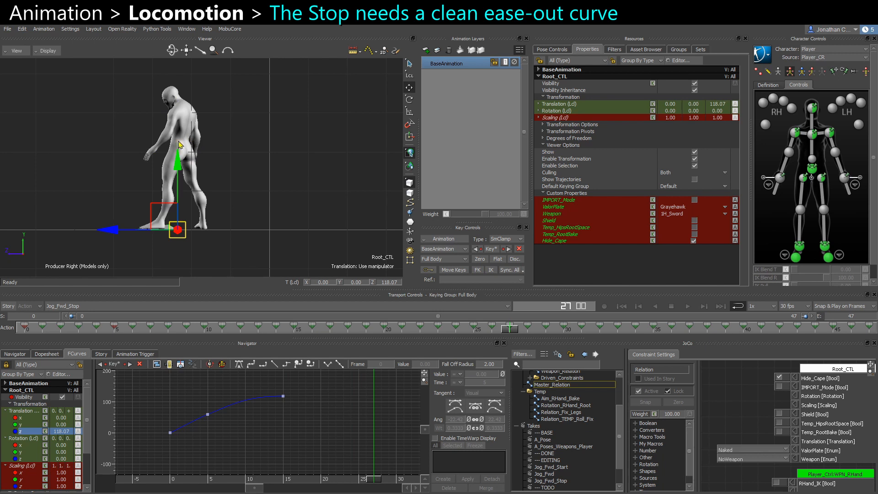
left_click_drag(373, 481, 283, 480)
left_click_drag(300, 410, 208, 385)
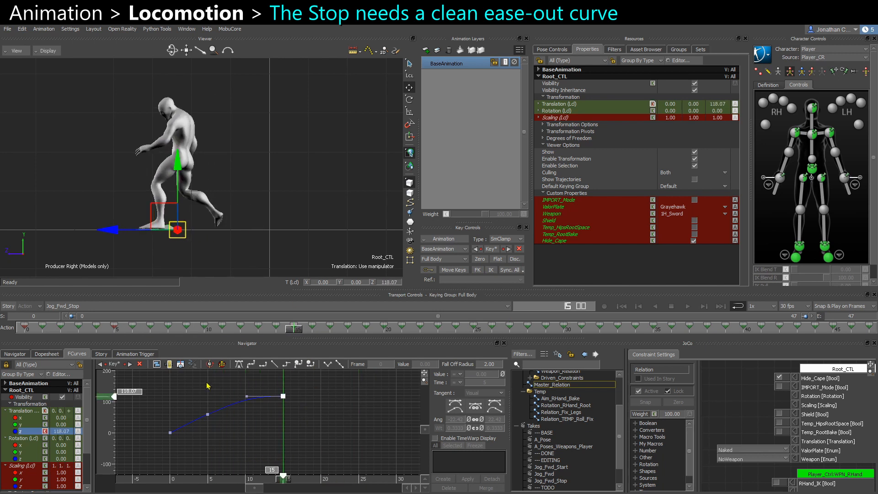
left_click(316, 423)
key("ctrl+space")
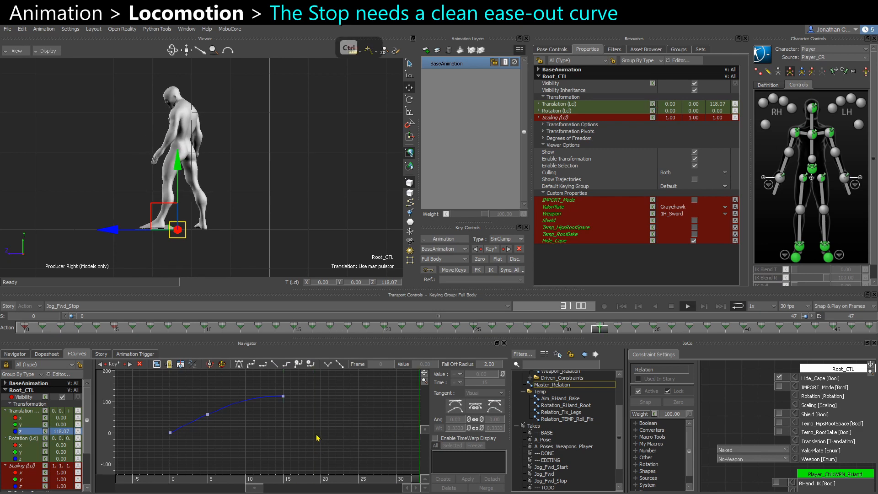
key("ctrl+space")
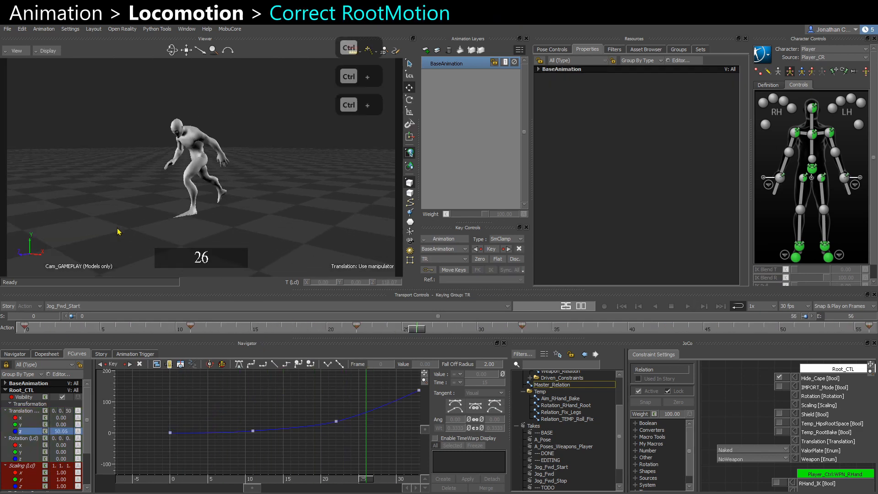
Rewind and play the Jog_Fwd_Start take through the gameplay camera.
left_click(21, 329)
key("ctrl+space")
key("ctrl+space")
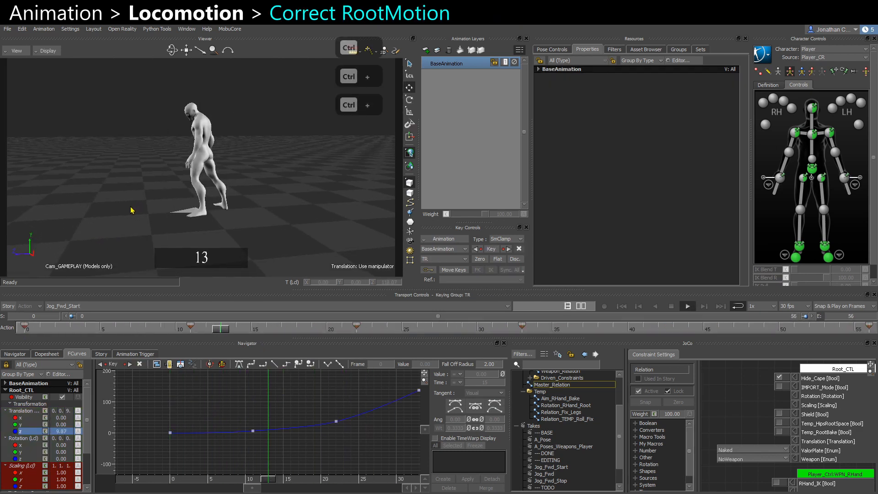
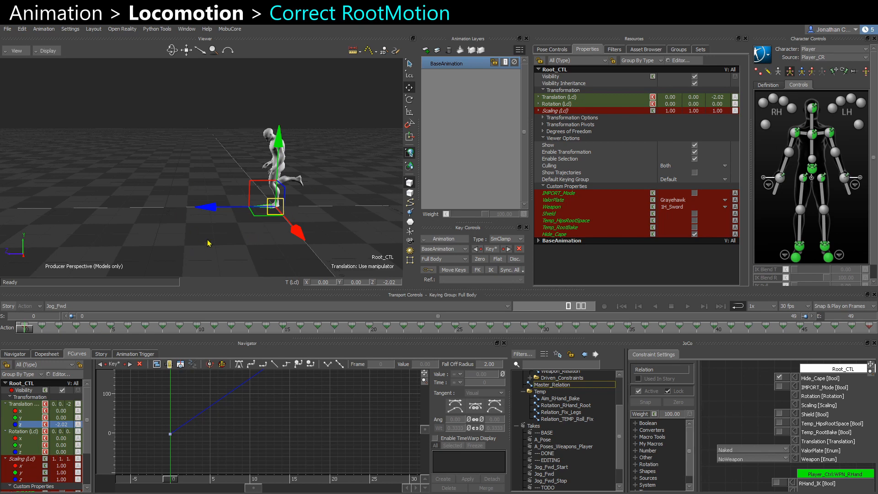
Set the starting value of Root_CTL's Z translation curve to 0 in the Jog_Fwd take.
left_click_drag(208, 240, 213, 233, "alt")
right_click_drag(240, 218, 254, 234, "alt")
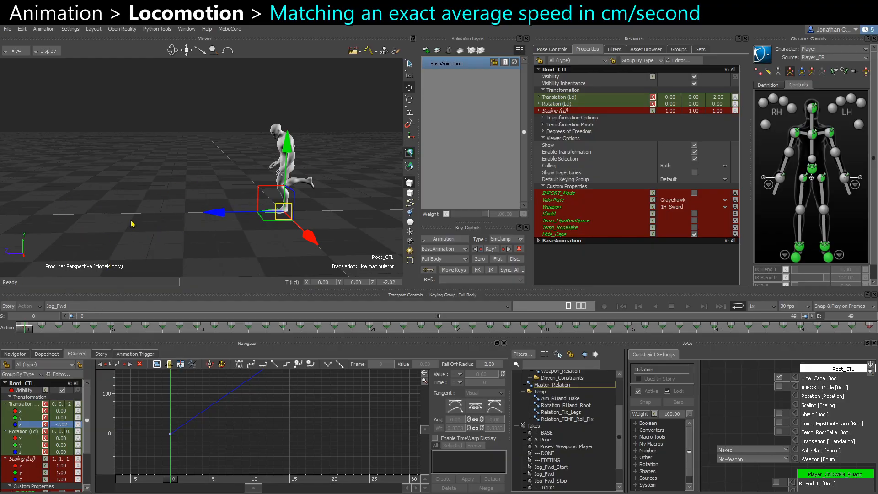
left_click_drag(252, 425, 172, 421, "ctrl")
left_click_drag(134, 465, 358, 388)
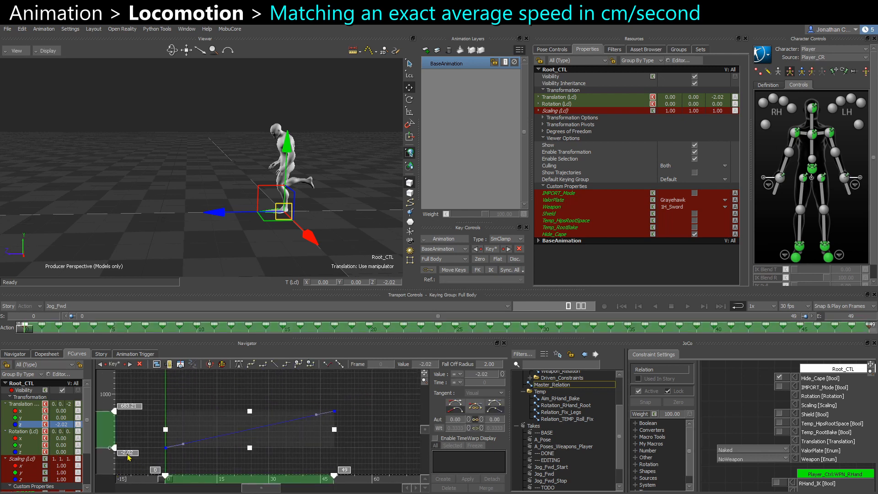
double_click(127, 454)
type("0")
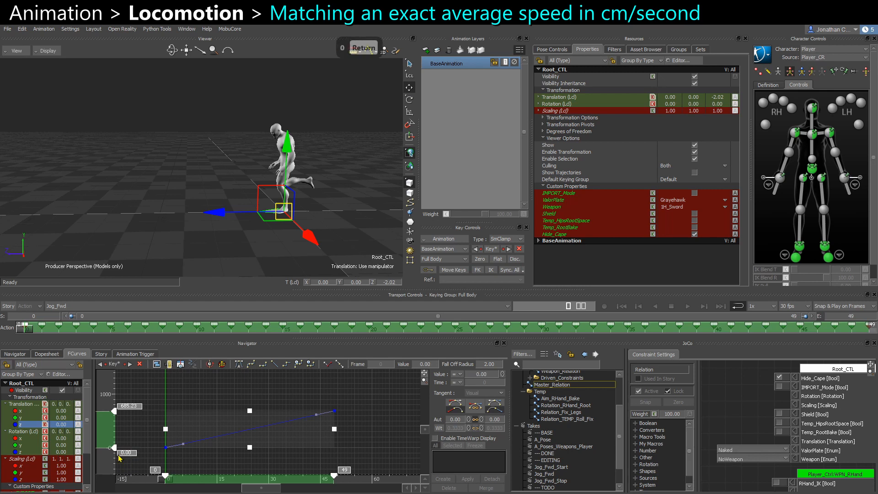
key("Return")
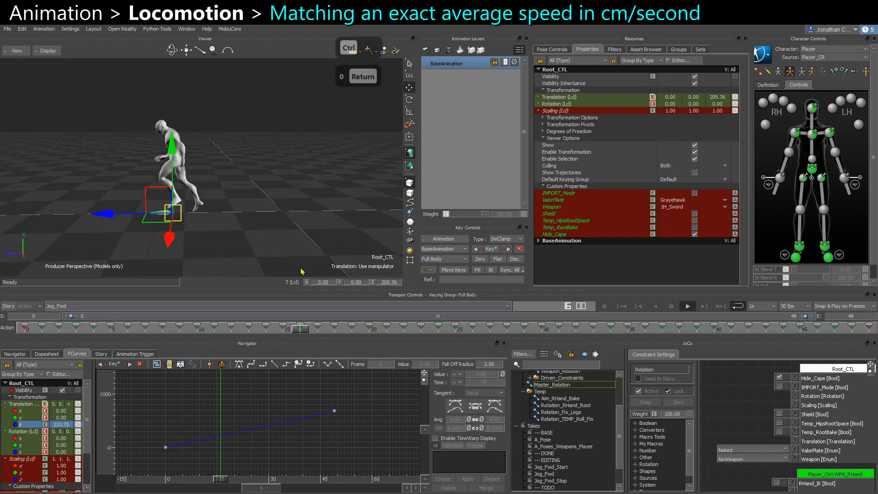
Play the Jog_Fwd take through the gameplay camera, switching the viewer's shading display modes.
key("ctrl+space")
key("ctrl+e")
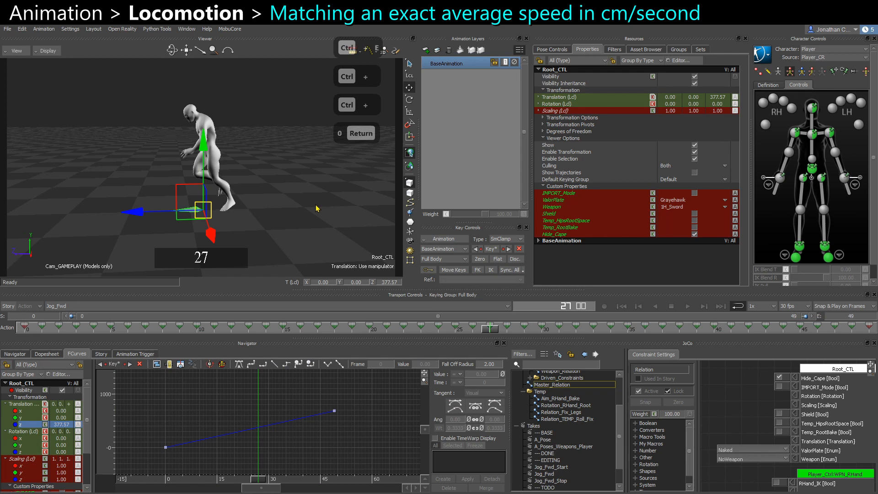
left_click(301, 230)
key("ctrl+space")
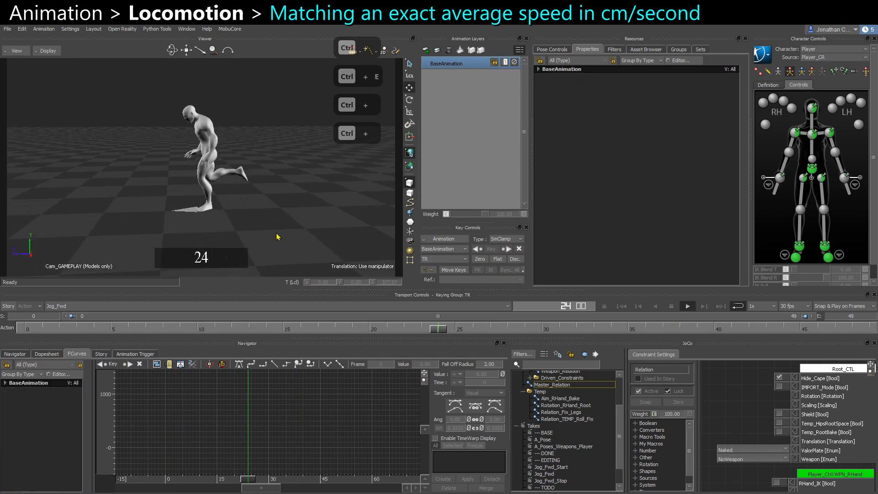
key("4")
key("5")
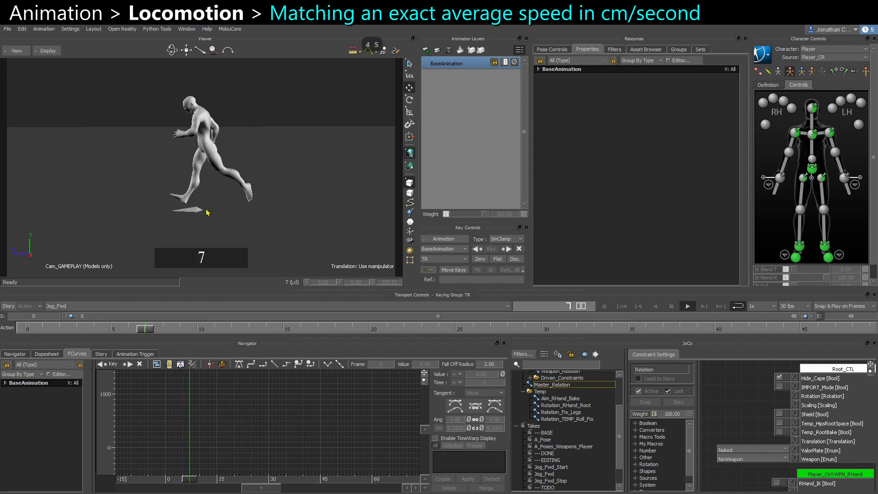
key("ctrl+space")
key("ctrl+space")
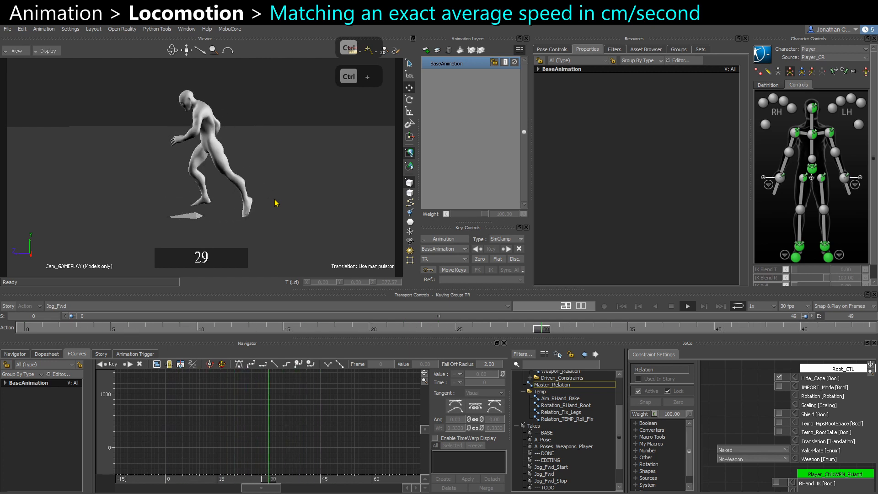
key("ctrl+space")
key("6")
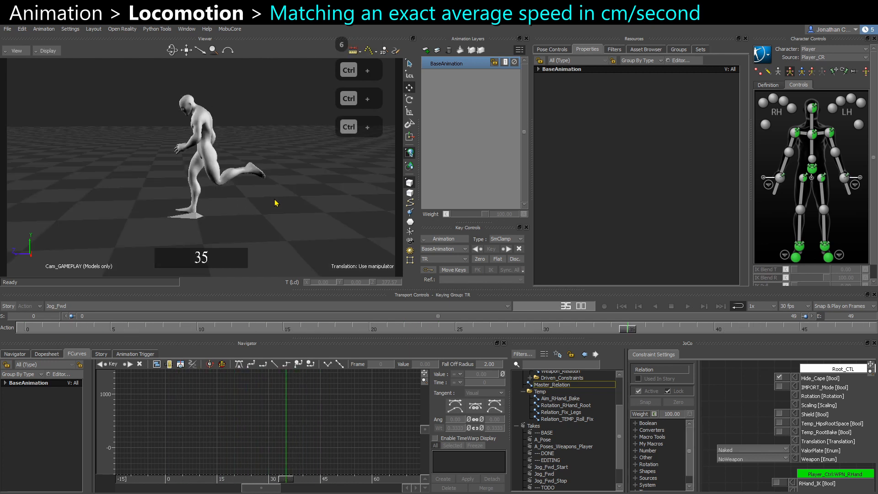
key("ctrl+e")
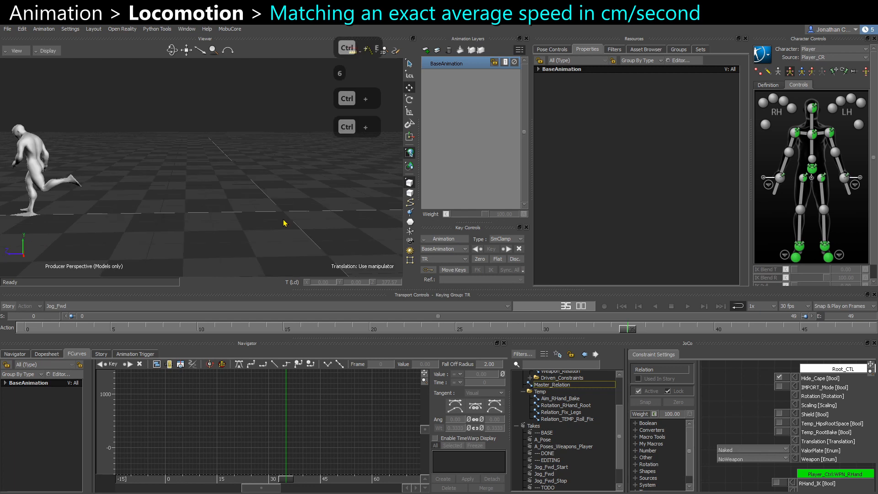
Select Root_CTL and its first Z key, then scrub the Jog_Fwd take to frame 30 to inspect the distance travelled.
left_click_drag(121, 227, 147, 230, "alt")
middle_click_drag(148, 229, 252, 209, "alt")
right_click_drag(252, 209, 234, 190, "alt")
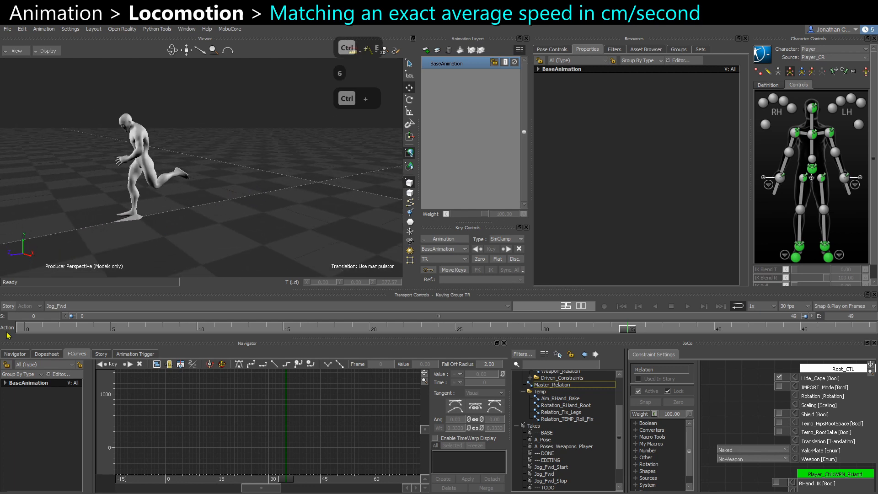
left_click(25, 328)
left_click_drag(333, 224, 313, 227, "alt")
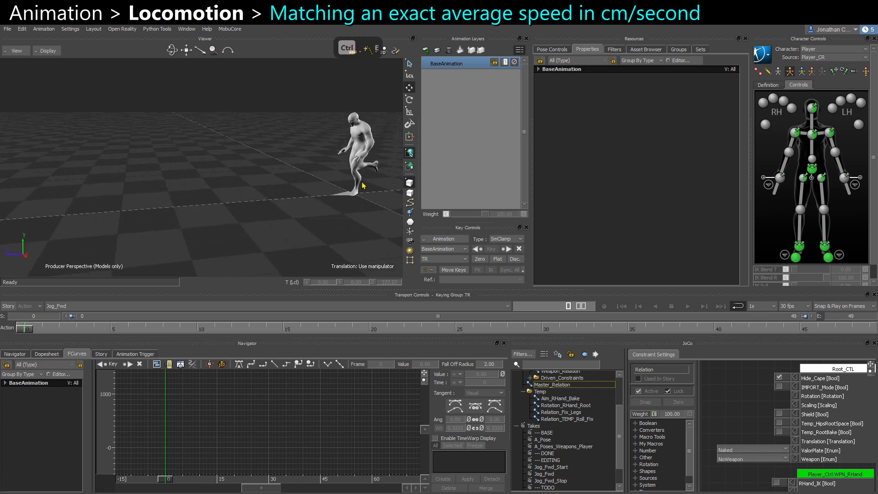
left_click(362, 185)
left_click_drag(362, 185, 299, 219, "alt")
left_click_drag(150, 465, 350, 405)
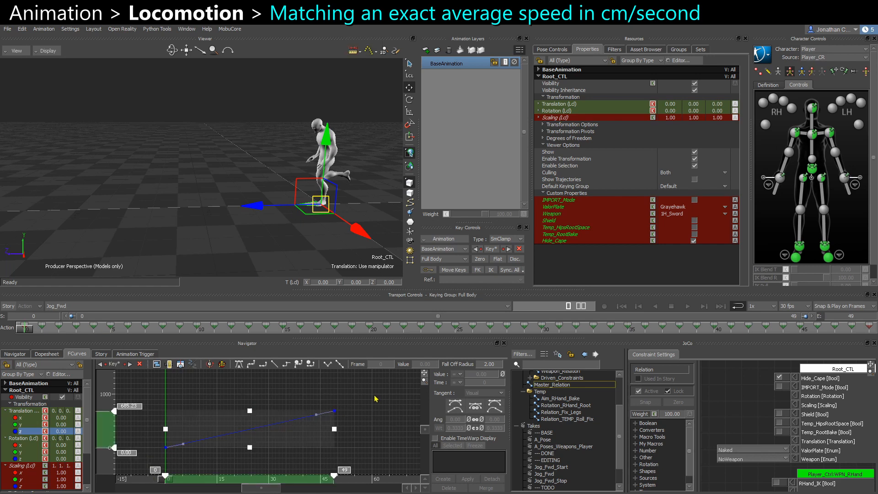
left_click_drag(141, 466, 196, 437)
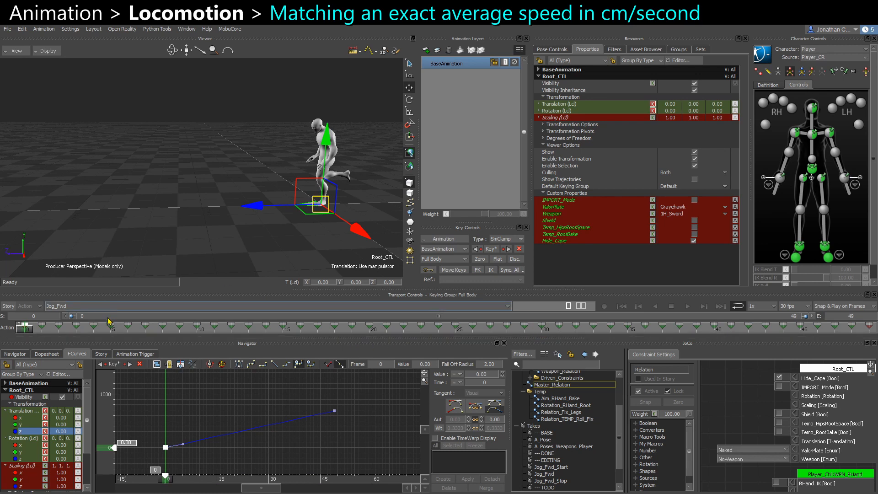
mouse_move(26, 331)
left_mouse_down()
mouse_move(354, 329)
mouse_move(17, 323)
left_mouse_up()
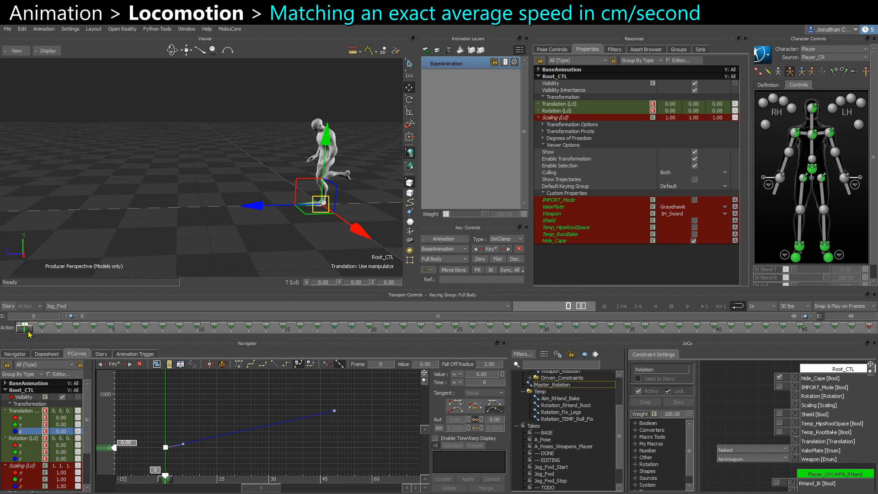
left_click_drag(29, 333, 2, 344)
left_click_drag(26, 333, 542, 330)
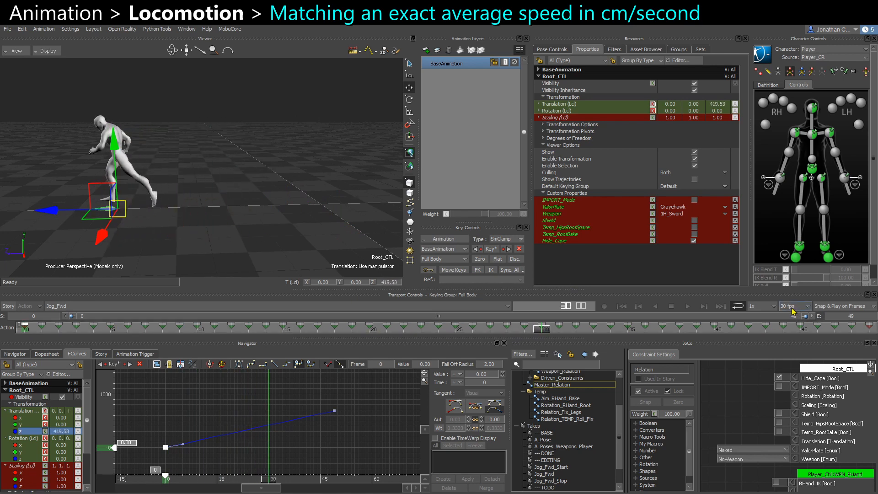
left_click(541, 325)
left_click_drag(152, 222, 211, 227, "shift")
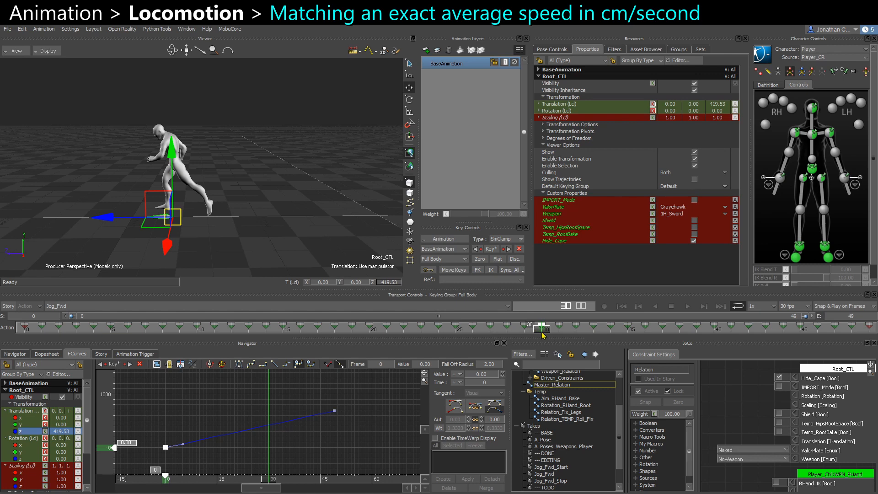
mouse_move(542, 331)
left_mouse_down()
mouse_move(517, 331)
mouse_move(543, 334)
left_mouse_up()
mouse_move(256, 194)
left_mouse_down("ctrl+shift")
mouse_move(280, 197)
mouse_move(273, 194)
left_mouse_up("ctrl+shift")
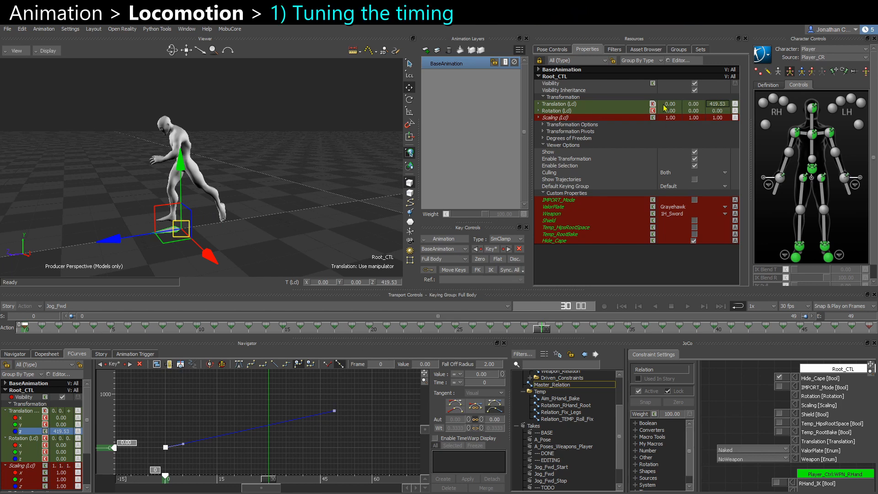
Insert the current take as a clip on the Story character track and activate Story mode.
left_click(101, 354)
left_click(290, 247)
mouse_move(290, 247)
left_mouse_down("ctrl+shift")
mouse_move(326, 243)
mouse_move(302, 239)
left_mouse_up("ctrl+shift")
right_click(233, 401)
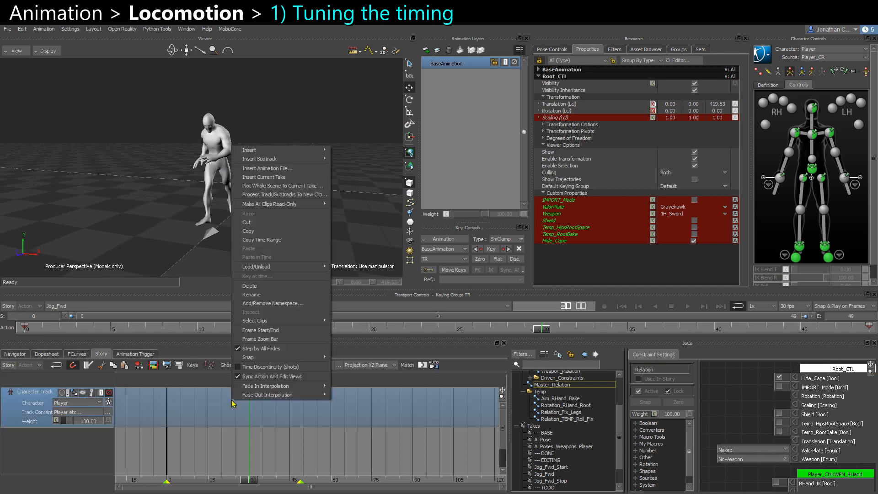
left_click(246, 181)
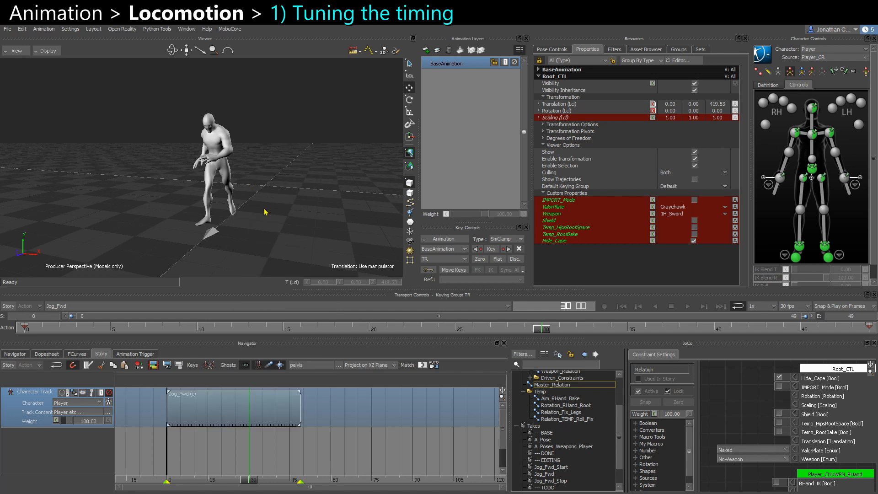
left_click(9, 365)
left_click(245, 412)
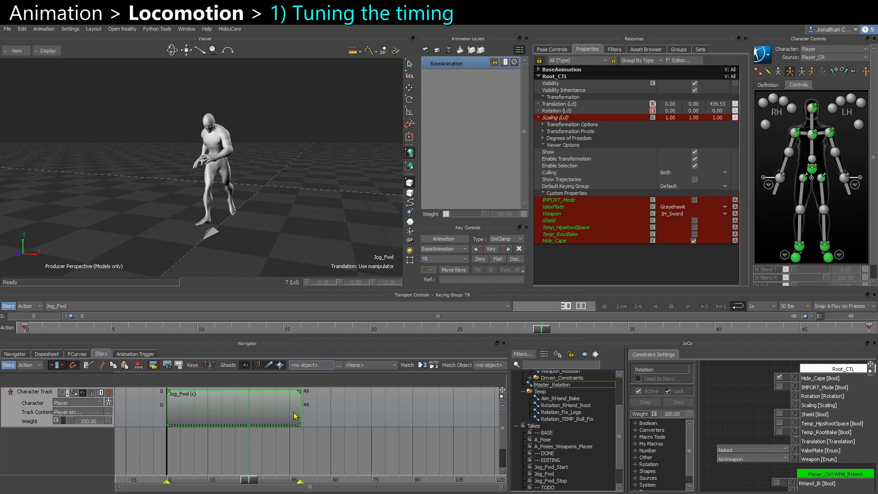
mouse_move(300, 410)
left_mouse_down()
mouse_move(288, 410)
mouse_move(299, 409)
left_mouse_up()
key("ctrl+x")
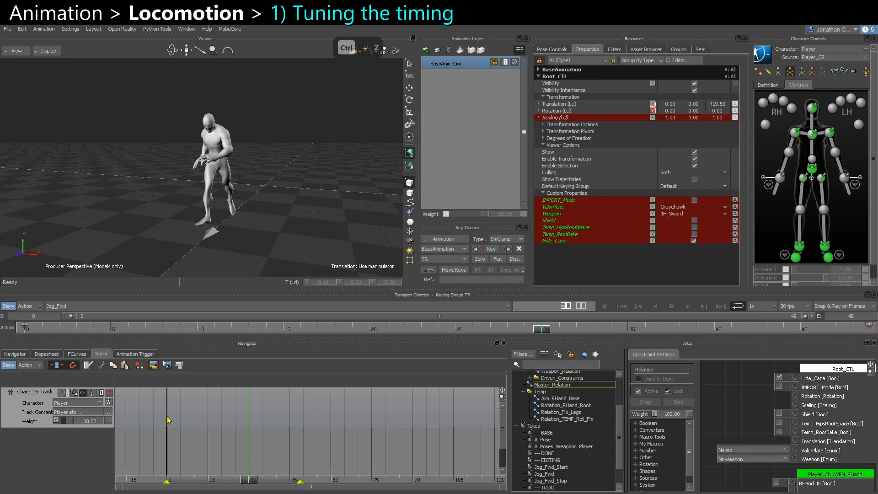
key("ctrl+z")
Play the Story clip through the gameplay camera with shaded display to judge its speed.
key("ctrl+e")
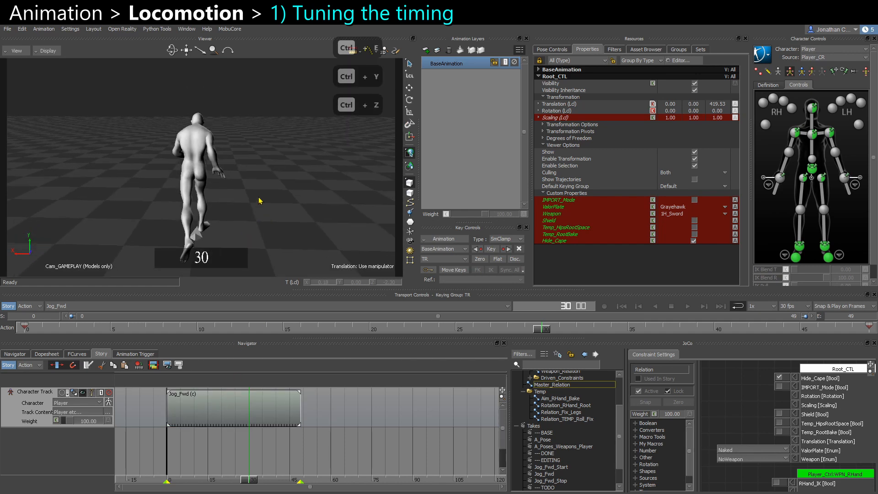
key("ctrl+space")
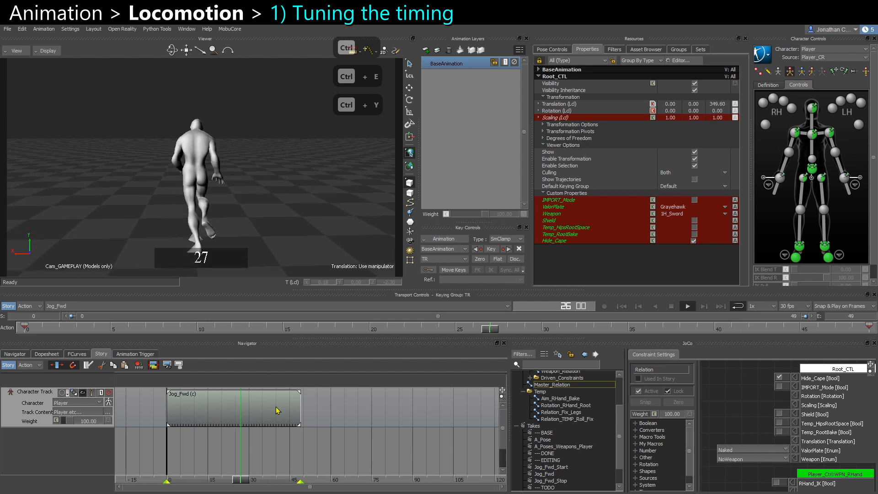
key("ctrl+space")
key("4")
key("5")
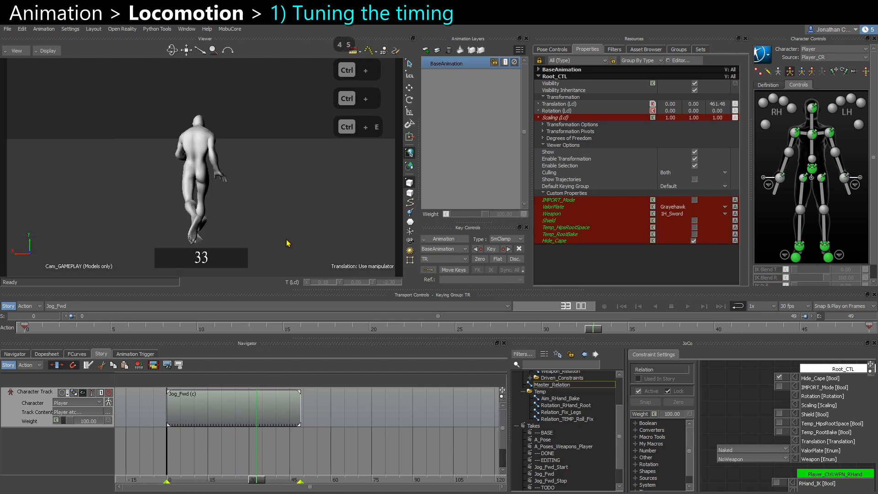
left_click(299, 408)
key("ctrl+space")
left_click(323, 240)
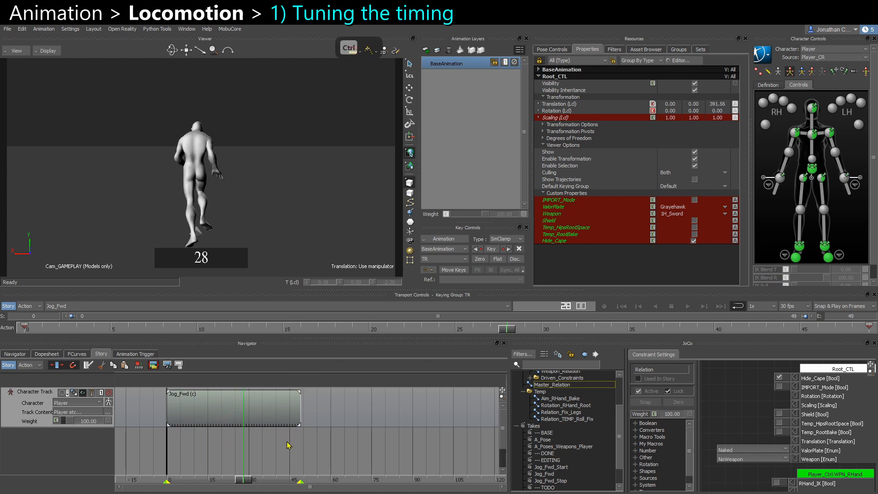
Retime the Jog_Fwd clip by moving its end to frame 45.
left_click(296, 412, "ctrl")
left_click_drag(298, 414, 286, 415, "ctrl")
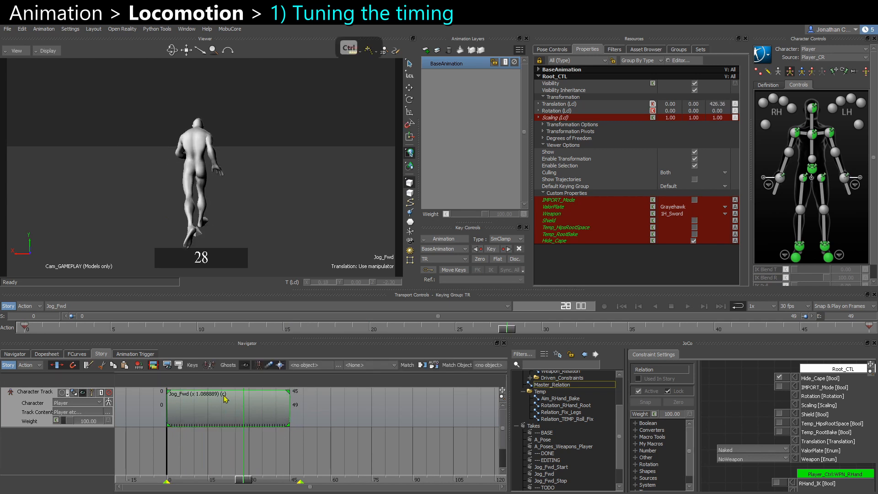
key("ctrl+z")
left_click_drag(243, 481, 249, 487)
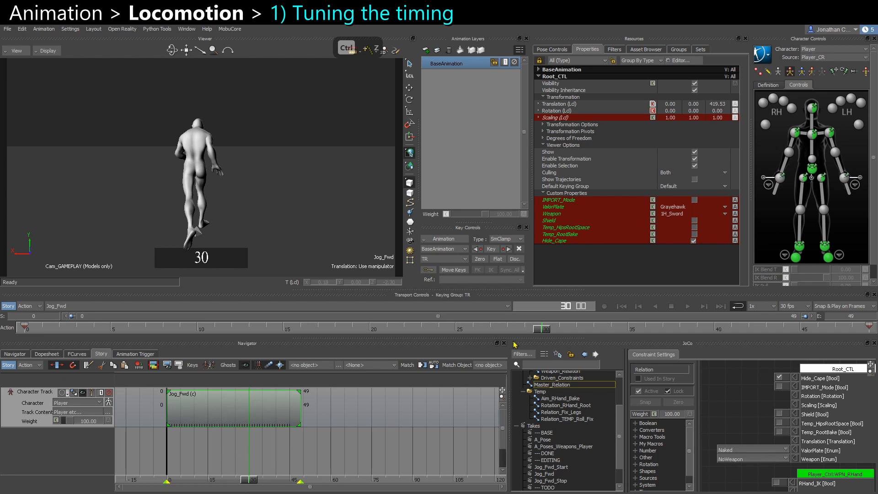
left_click_drag(298, 409, 291, 412, "ctrl")
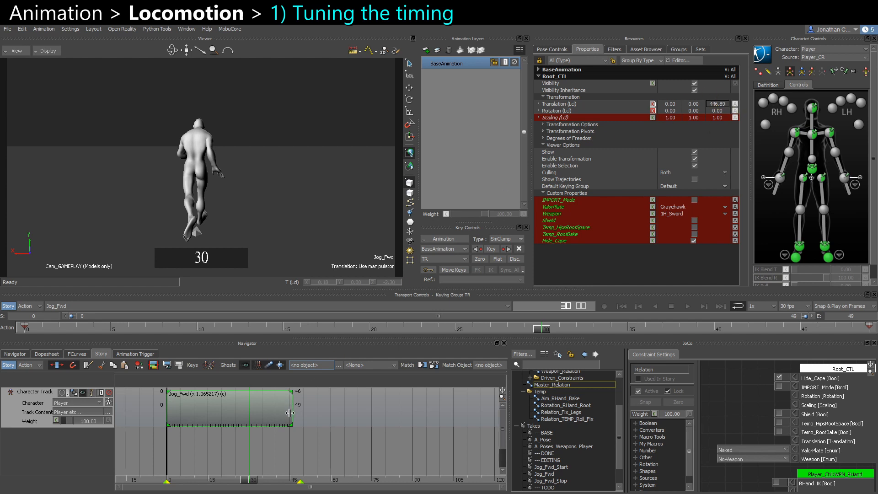
left_click_drag(291, 413, 293, 418)
left_click_drag(295, 417, 287, 412)
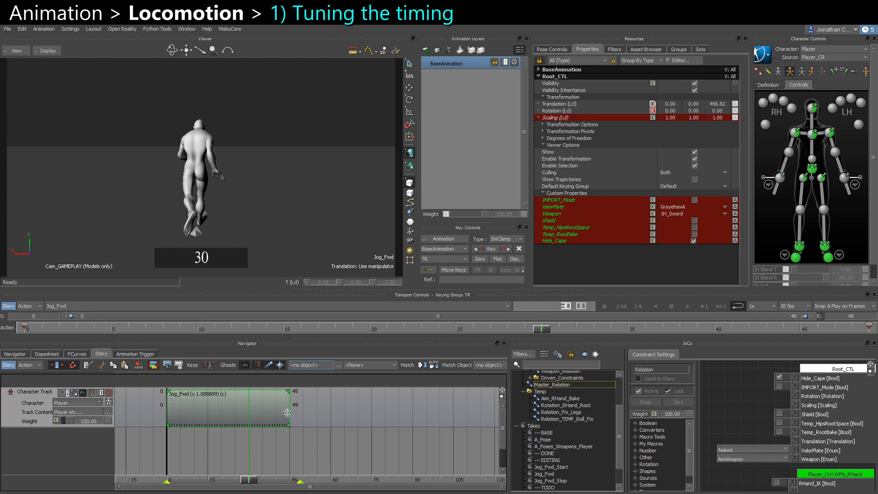
Play the retimed clip to check the jog speed.
key("ctrl+space")
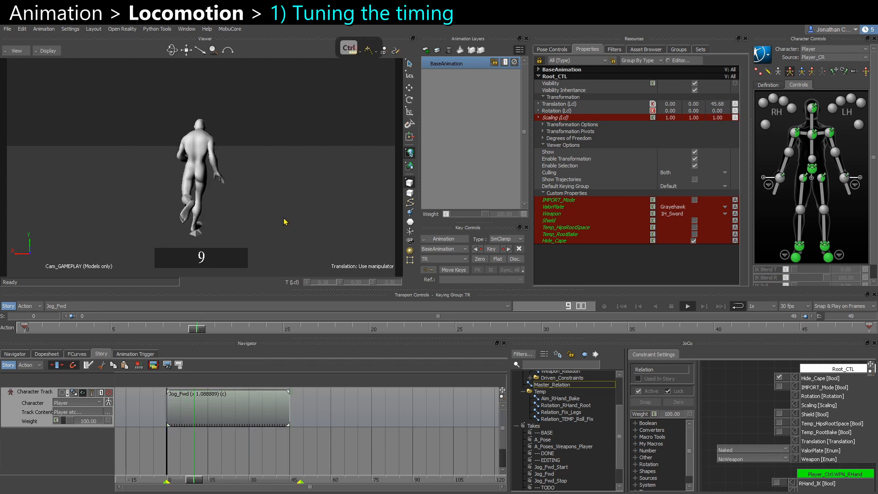
key("ctrl+space")
key("ctrl+space")
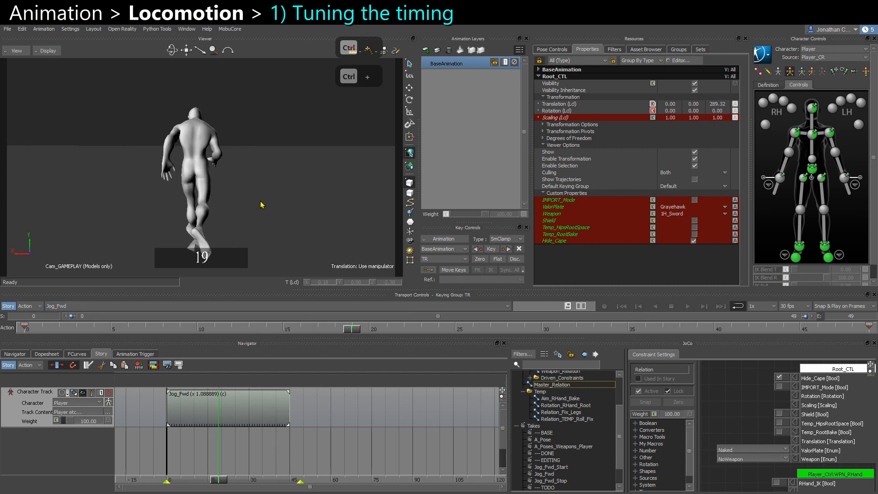
key("ctrl+space")
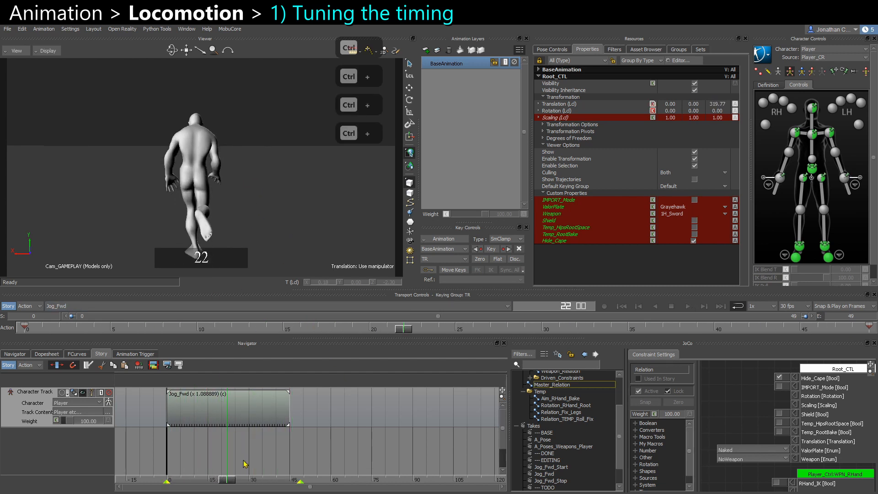
Fit the timeline start and end to the clip's range.
left_click_drag(288, 416, 289, 416)
right_click(273, 404)
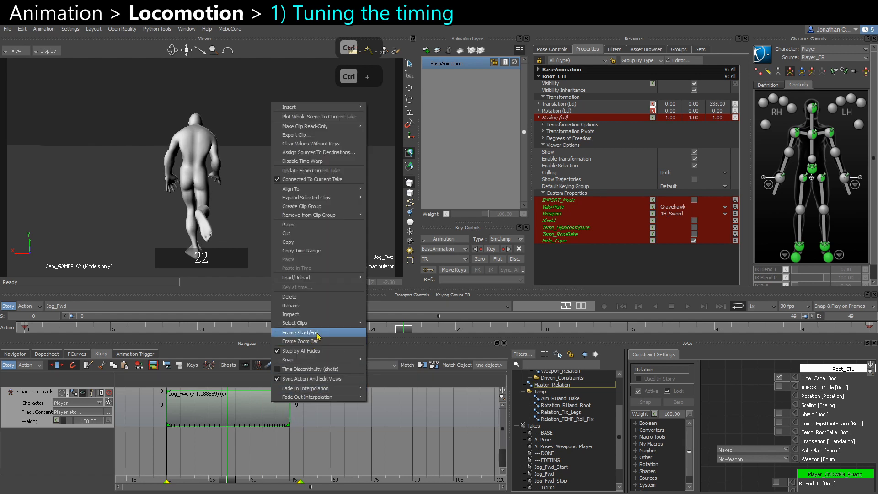
left_click(300, 333)
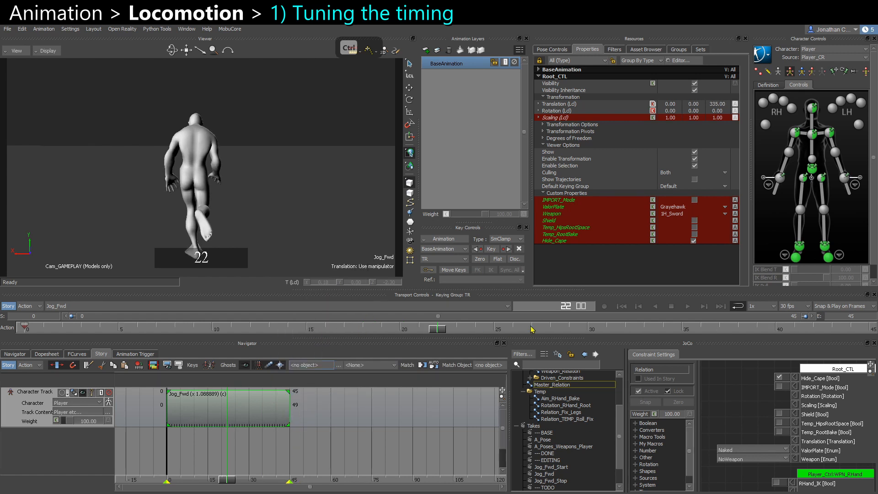
Retime the Jog_Fwd clip by moving its end to frame 46 and refit the timeline end to the clip.
key("ctrl+space")
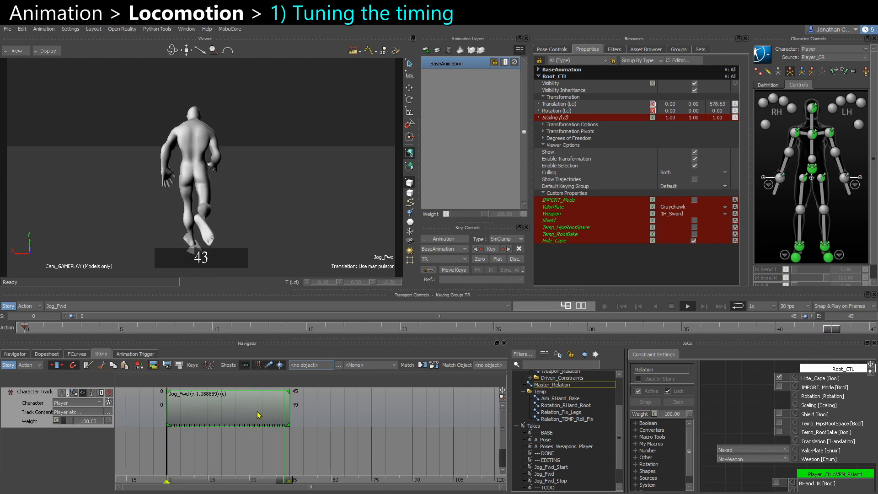
left_click_drag(288, 412, 292, 412, "ctrl")
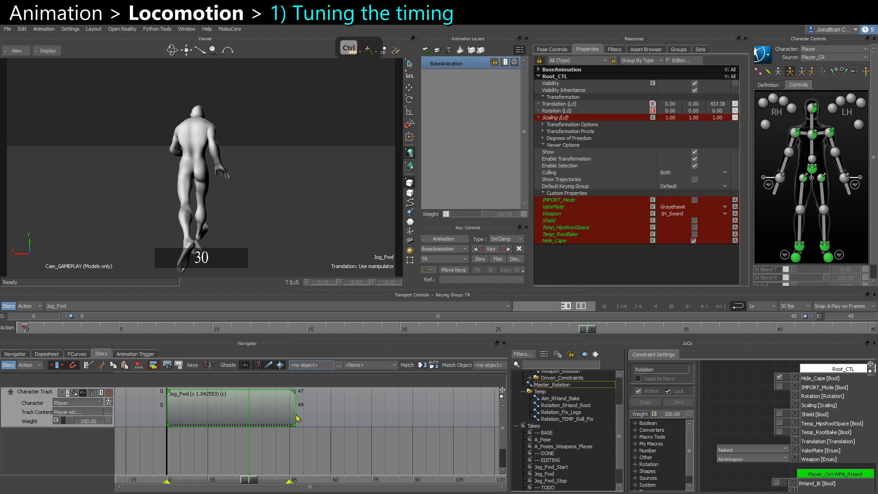
left_click_drag(292, 412, 286, 411, "ctrl")
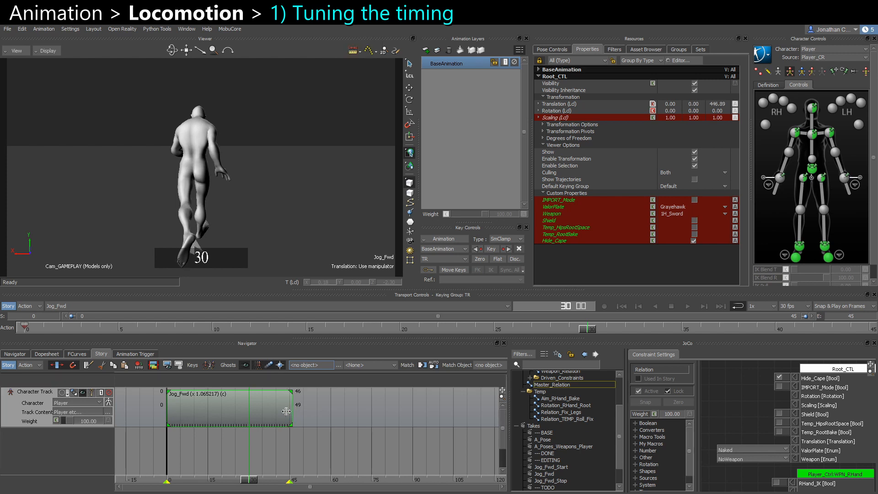
right_click(286, 412)
left_click(321, 343)
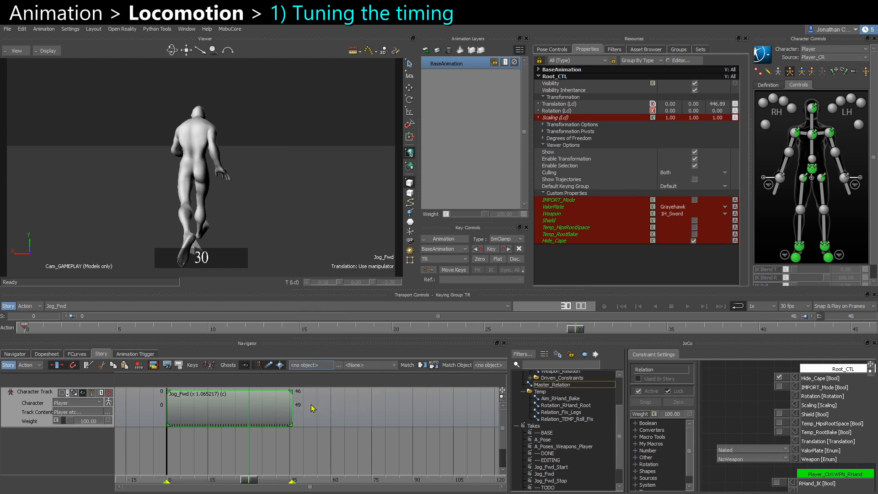
Play the retimed clip repeatedly to check the jog speed.
key("ctrl+space")
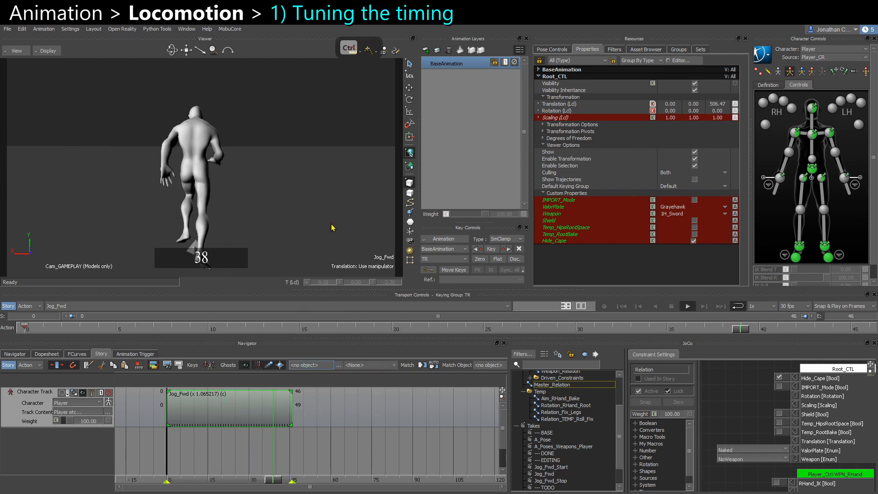
key("ctrl+space")
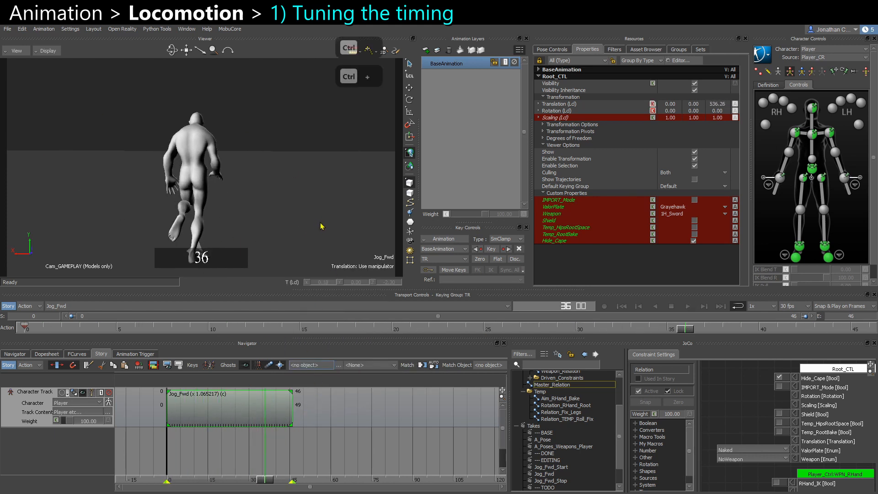
key("ctrl+space")
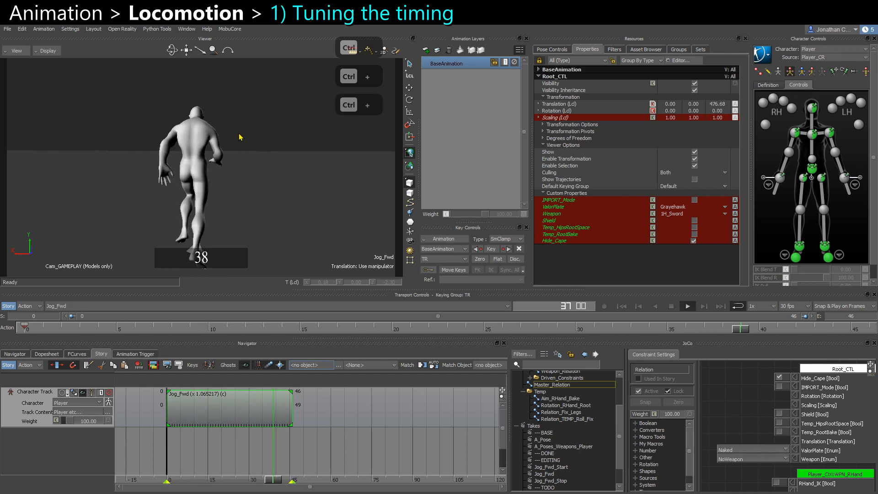
key("ctrl+space")
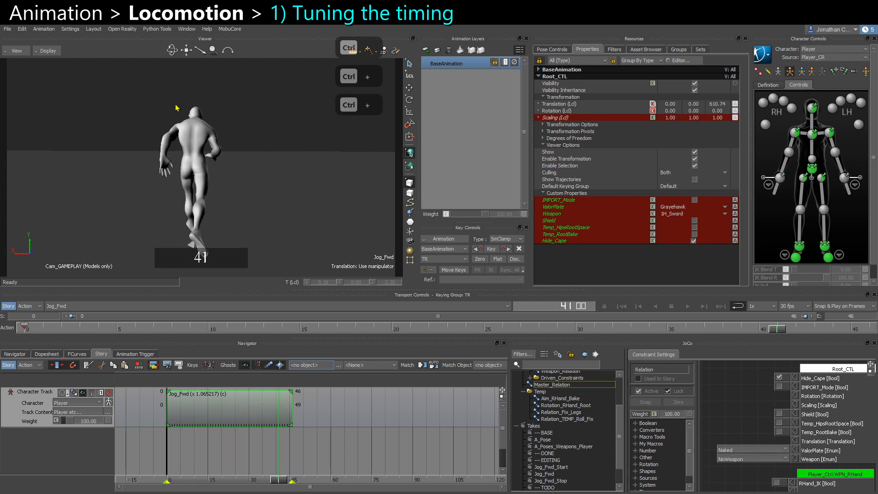
key("ctrl+space")
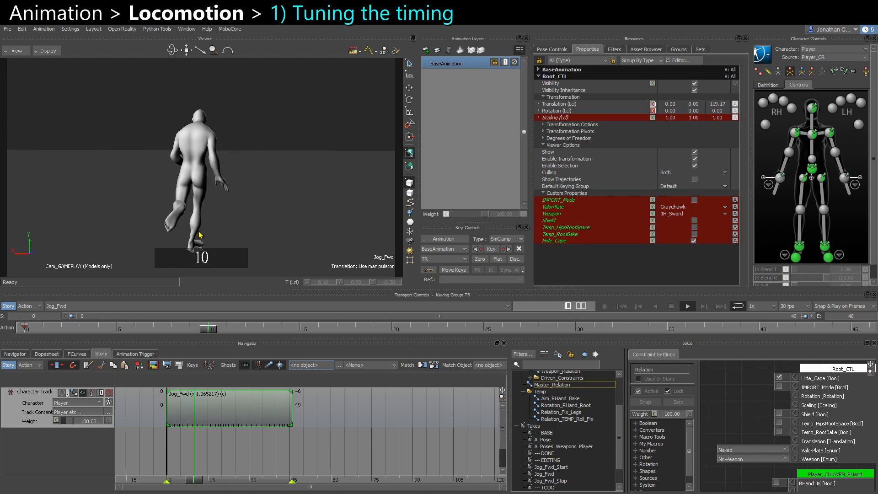
key("ctrl+space")
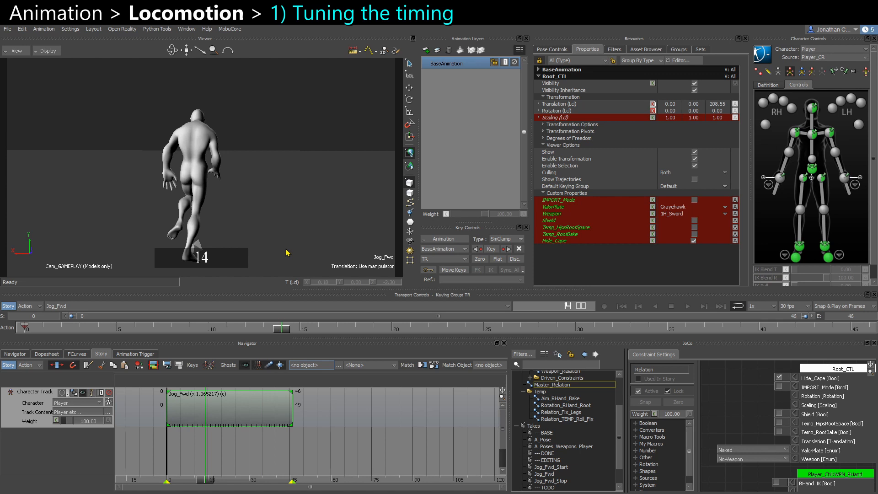
key("ctrl+space")
left_click(283, 227)
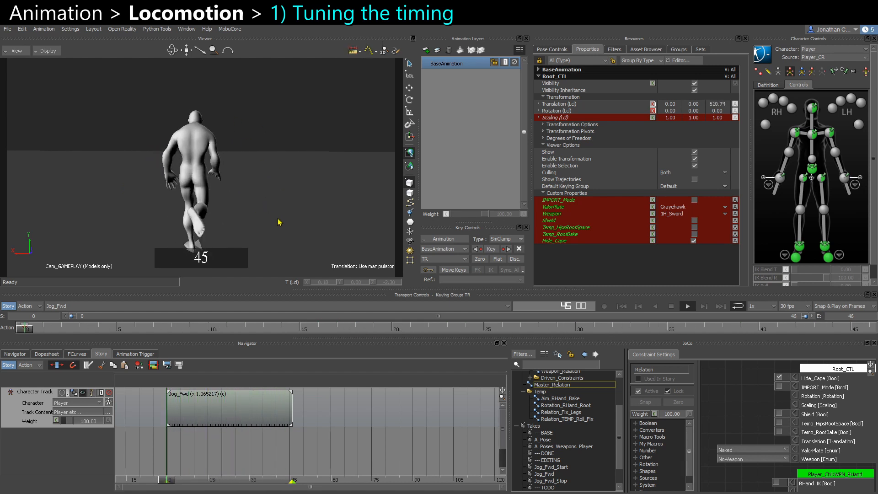
key("ctrl+space")
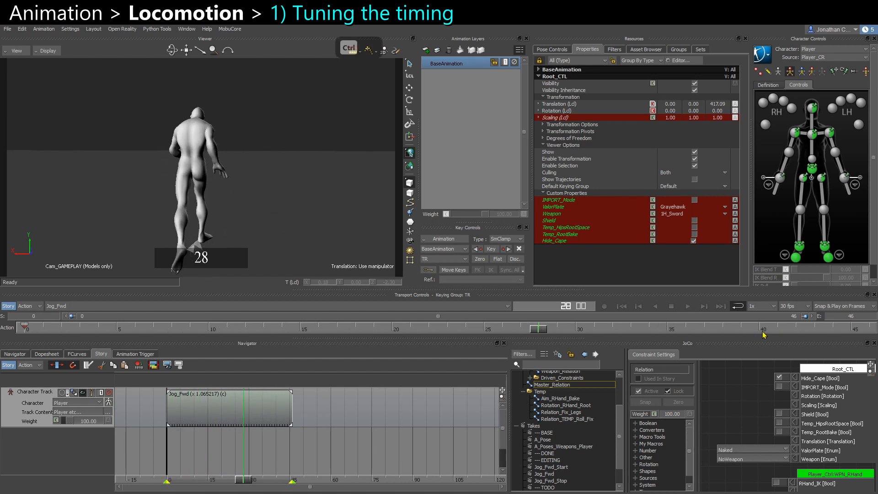
Plot the character's full body with Plot Selected (All Properties), then delete the Jog_Fwd Story clip.
left_click_drag(763, 335, 573, 330)
left_click_drag(147, 263, 251, 230)
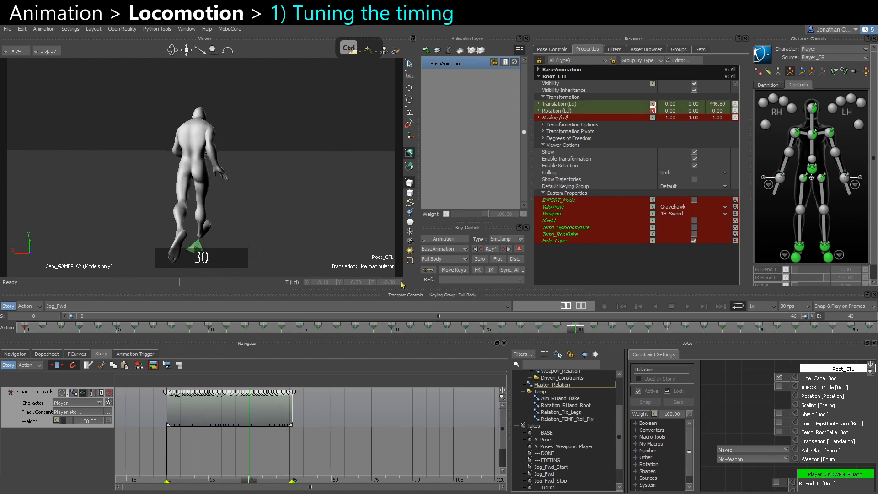
key("w")
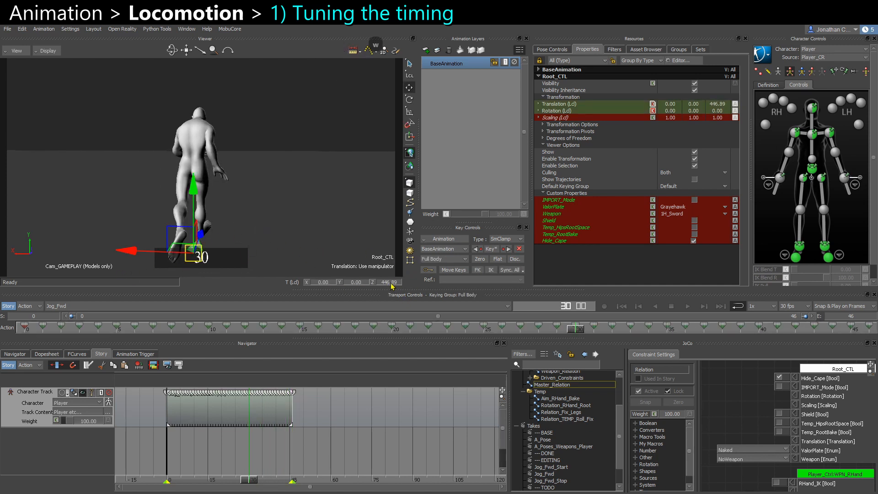
left_click(338, 224)
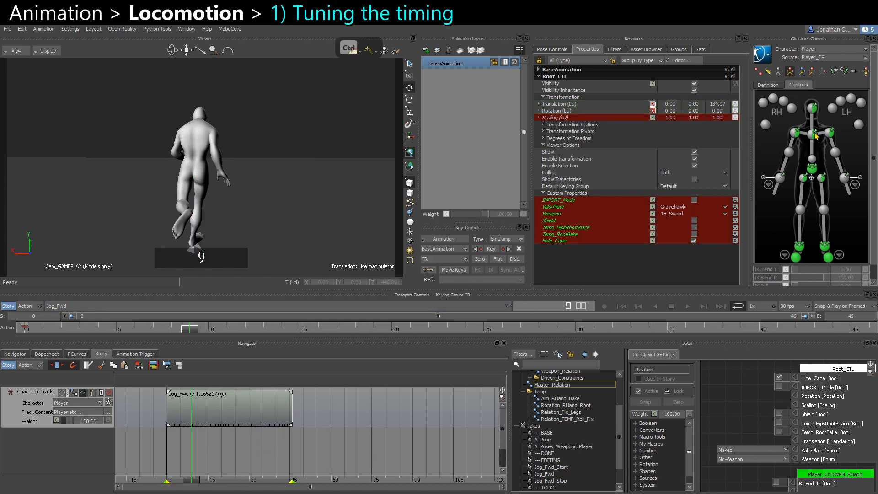
left_click(580, 329)
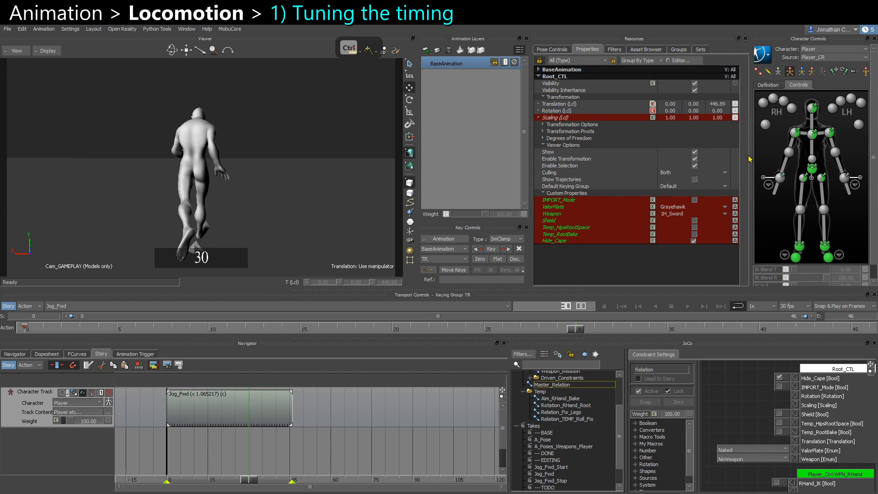
left_click(813, 169)
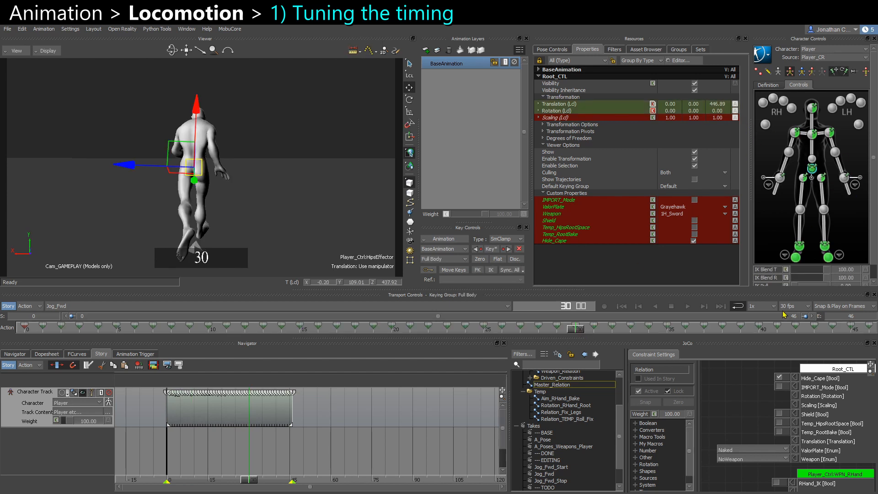
left_click(442, 238)
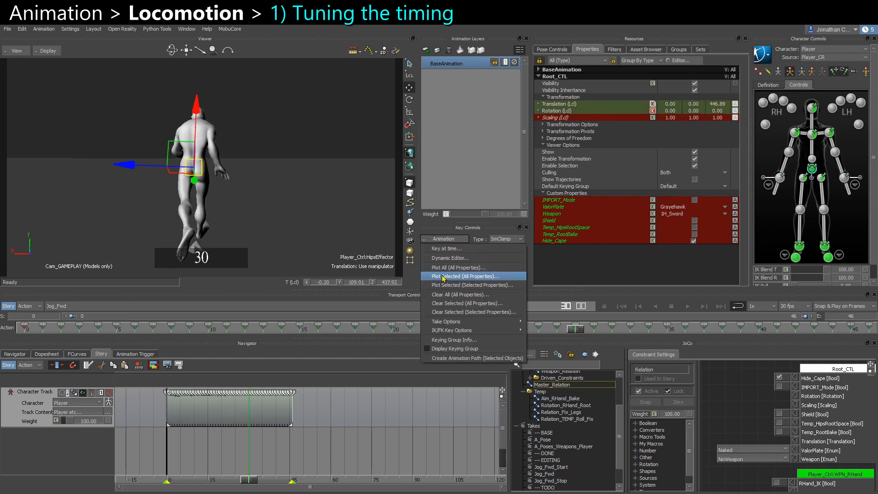
left_click(443, 276)
left_click(448, 356)
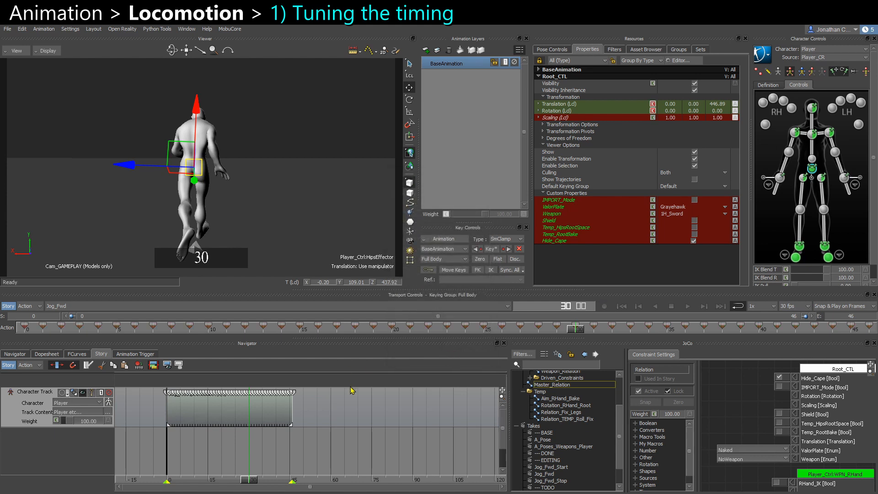
key("Delete")
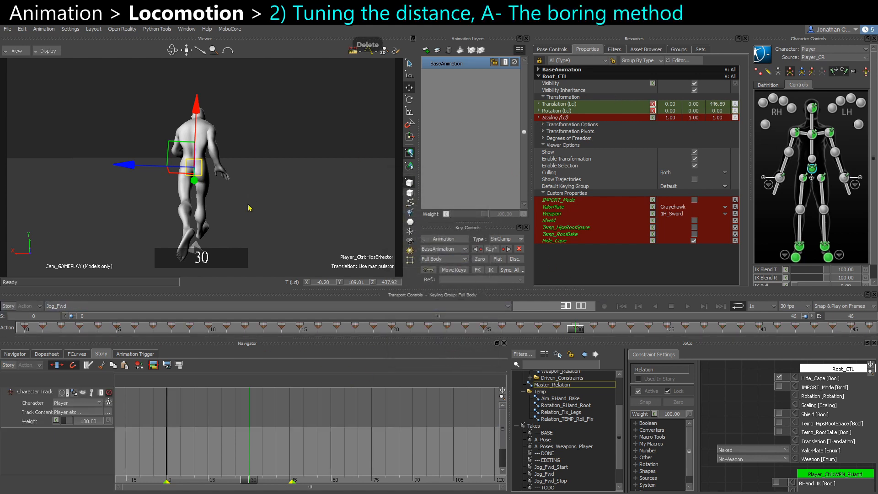
Add a new animation layer and set a key on Root_CTL at frame 0 on it.
left_click(169, 263)
left_click(27, 328)
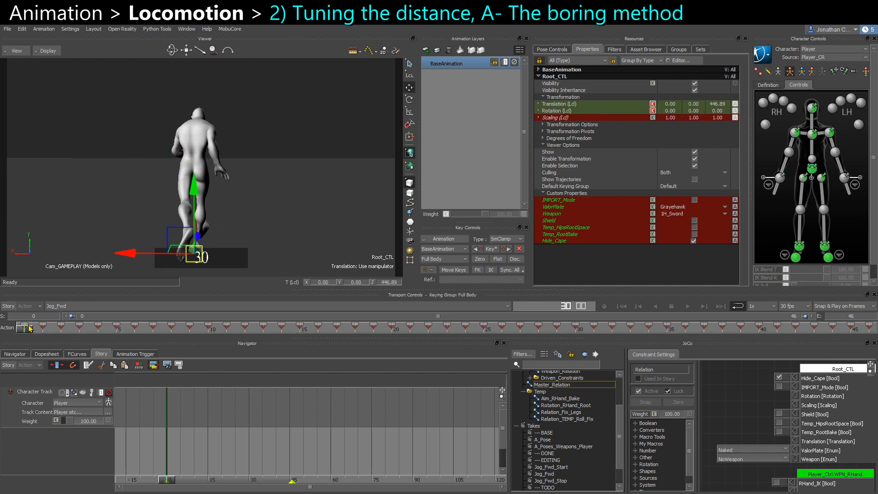
left_click(425, 49)
left_click_drag(309, 191, 236, 195, "alt")
key("s")
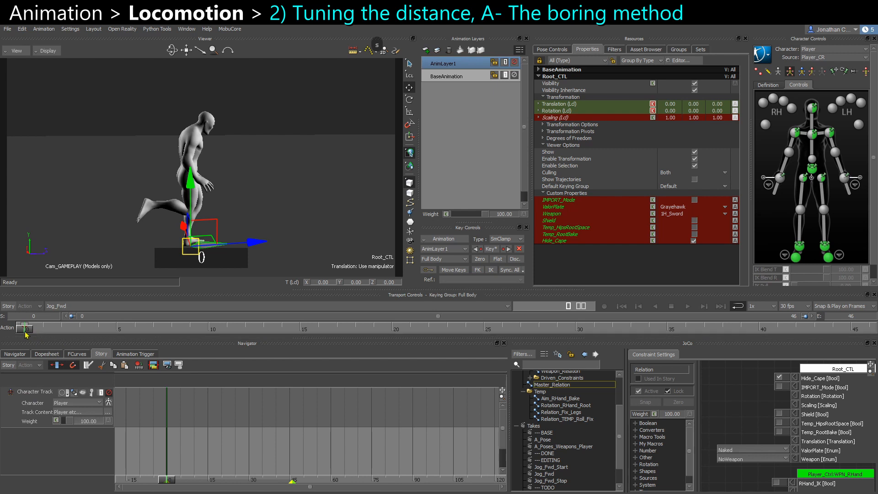
Create a new character pose in Pose Controls.
left_click(552, 49)
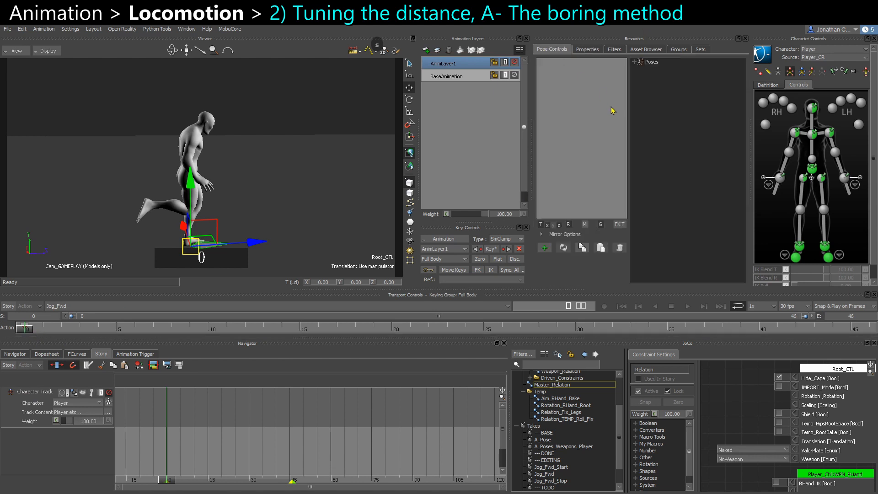
left_click(635, 63)
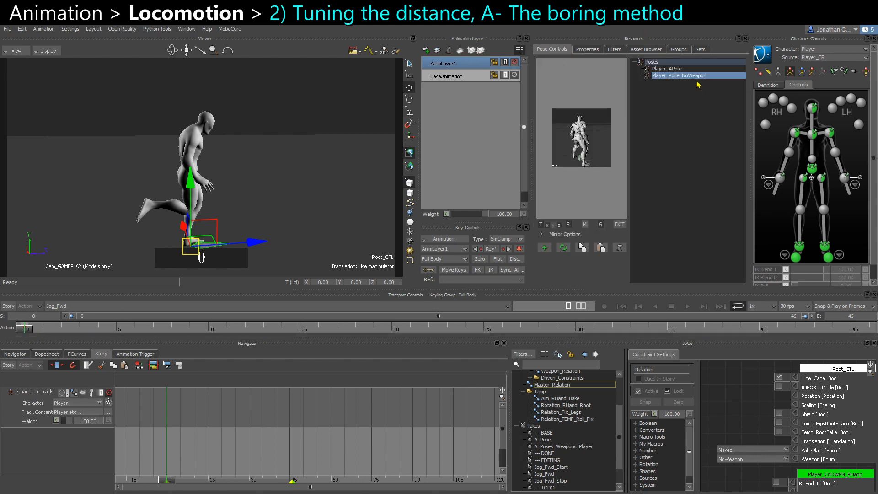
left_click(548, 250)
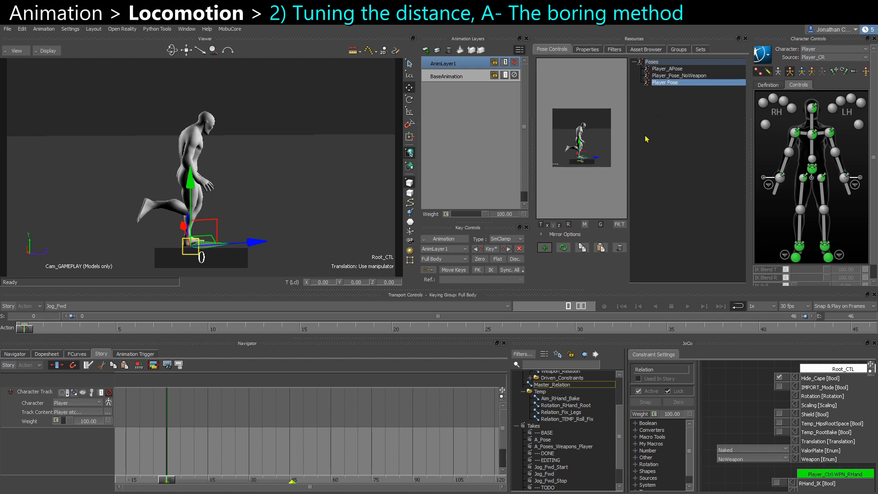
Set Root_CTL's Z translation to 450 at frame 30 and key it on the new layer.
left_click(869, 327)
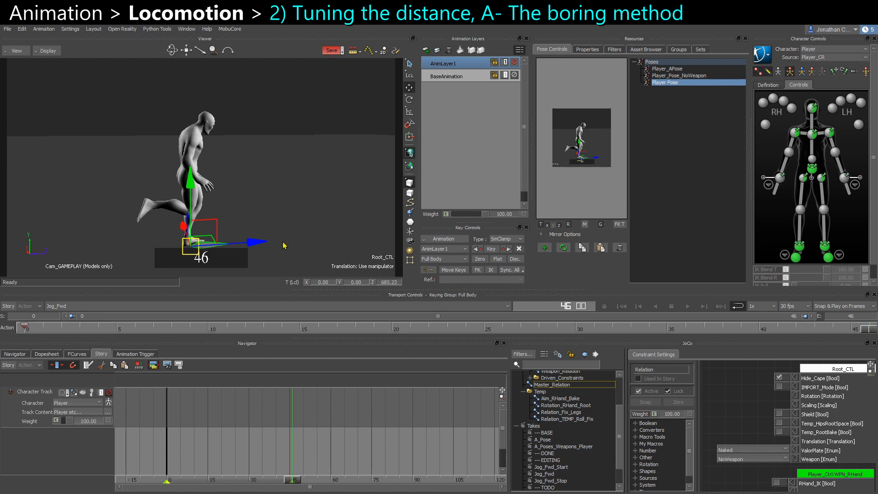
left_click_drag(283, 226, 273, 230, "ctrl+shift")
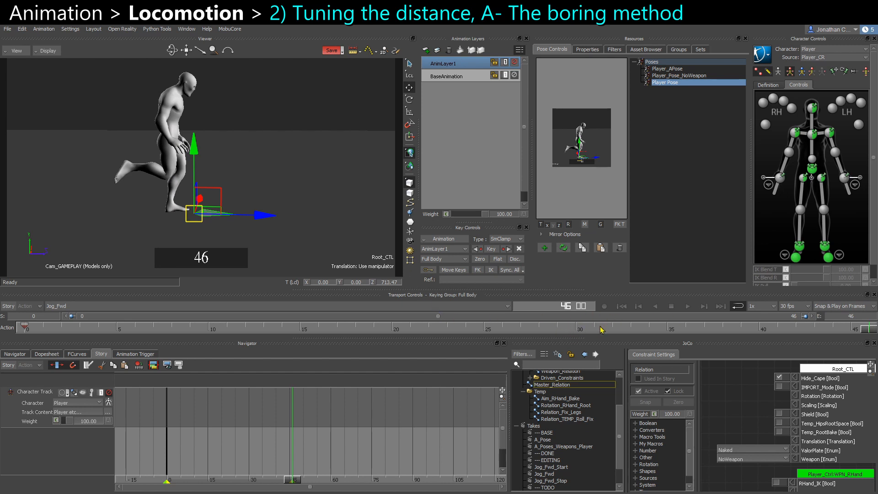
left_click(582, 329)
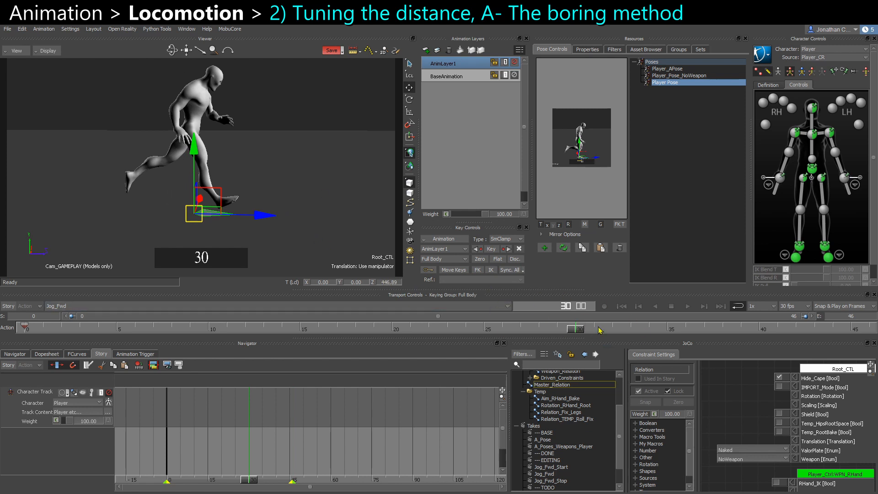
left_click(386, 284)
type("450")
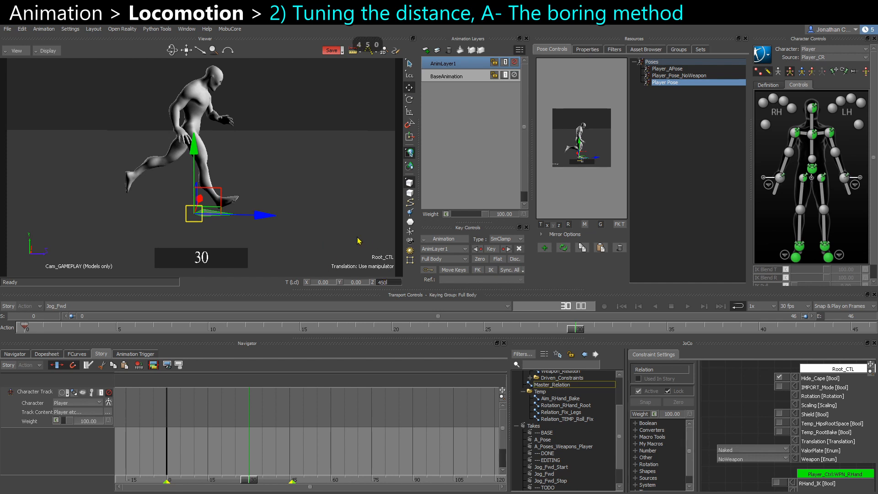
key("Return")
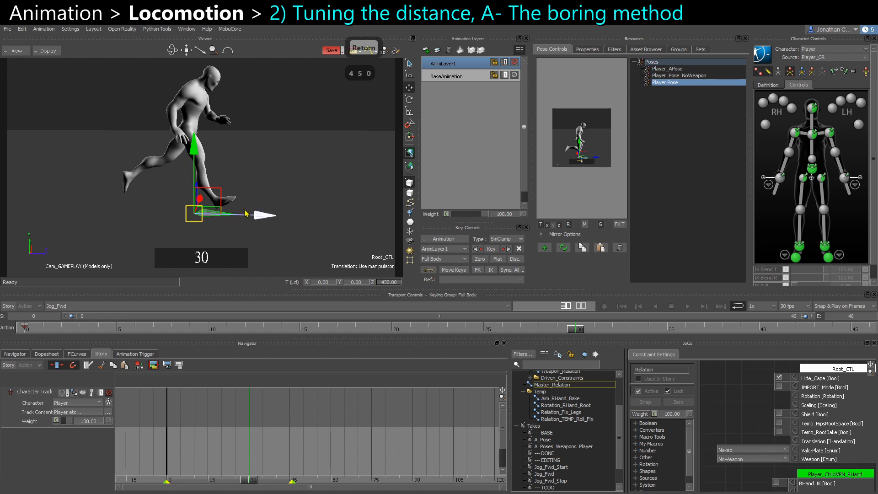
key("ctrl+e")
left_click_drag(251, 212, 265, 233, "ctrl+shift")
key("s")
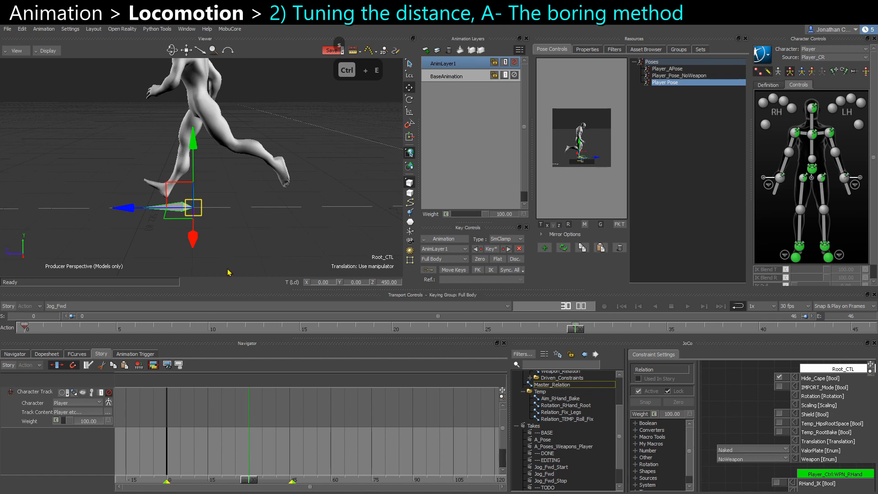
Examine Root_CTL's Z translation curve and its key at frame 30 in the FCurves editor.
left_click(75, 354)
key("f")
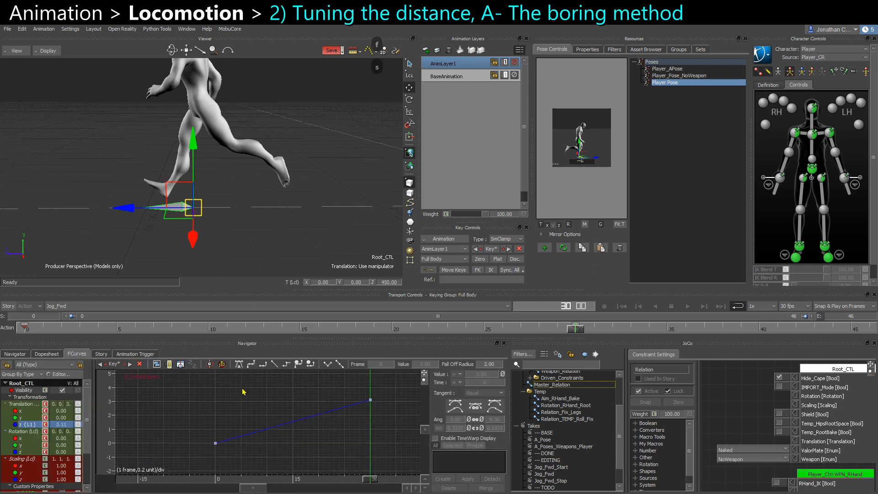
left_click_drag(408, 444, 323, 391)
left_click_drag(187, 453, 390, 398)
left_click(393, 417)
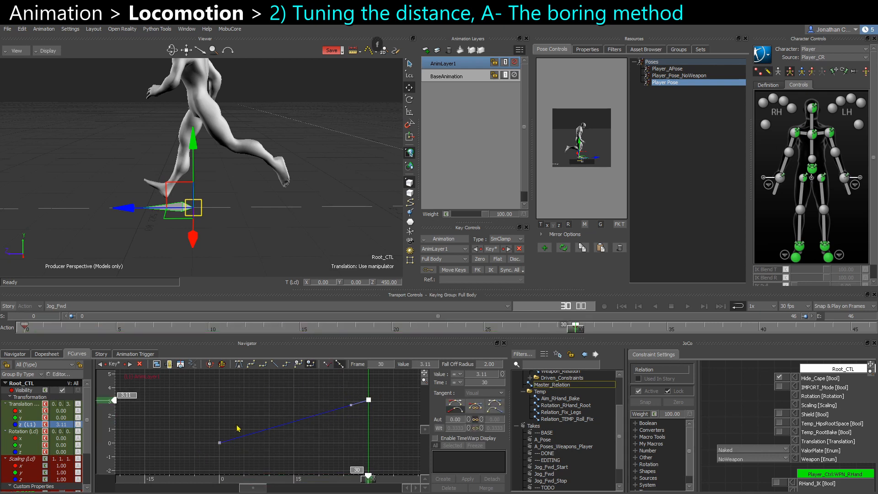
left_click(369, 400)
Toggle AnimLayer1 off and on to compare the offset against the base motion.
left_click(513, 63)
left_click(513, 63)
left_click(513, 63)
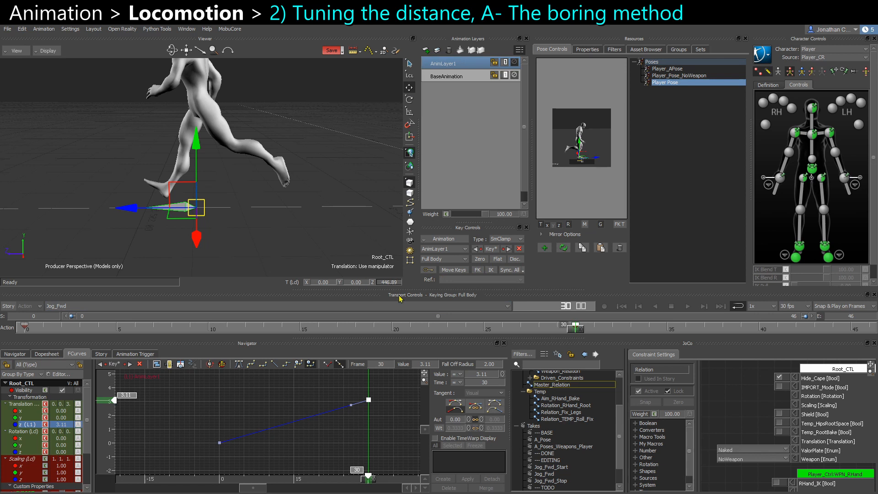
left_click(514, 62)
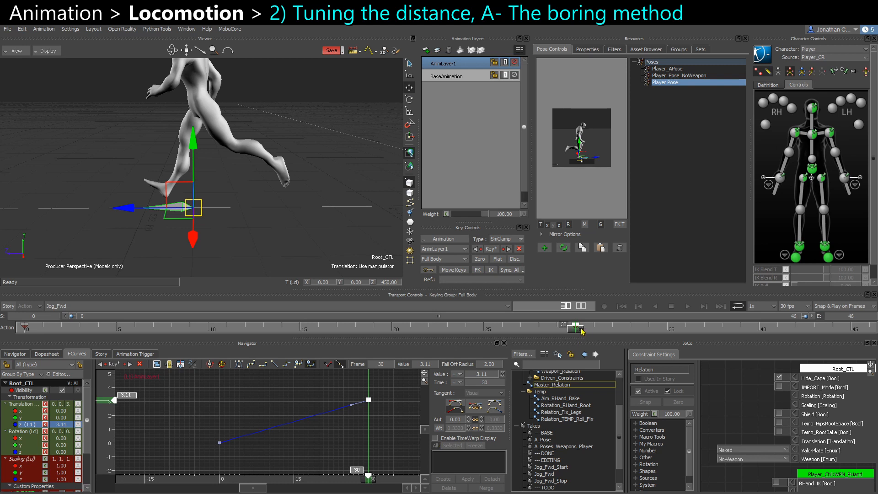
Set the post-extrapolation of Root_CTL's Z translation curve to Keep Slope with Infinite enabled.
left_click_drag(591, 328, 4, 345, "shift")
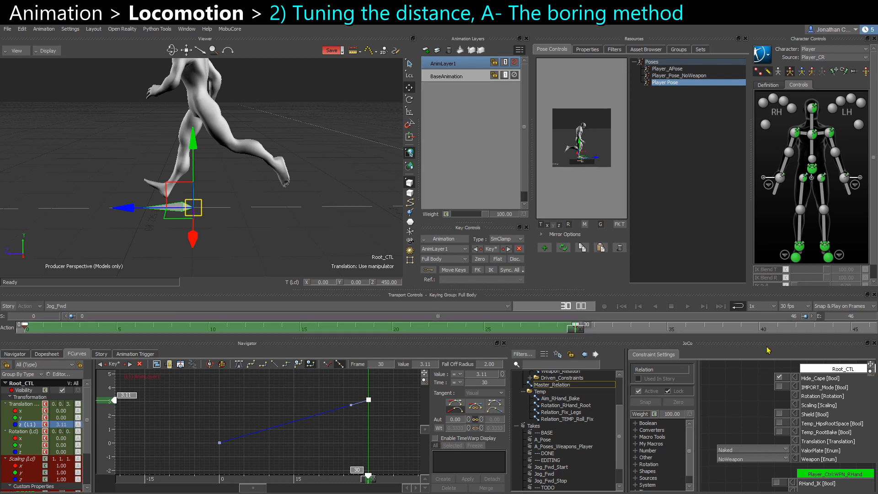
mouse_move(577, 332)
left_mouse_down()
mouse_move(860, 330)
mouse_move(584, 333)
left_mouse_up()
scroll(370, 426, "down", 2)
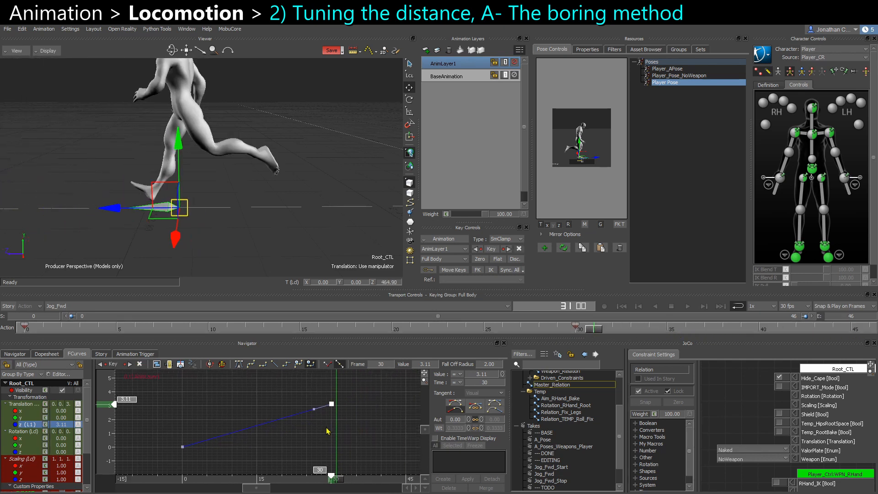
right_click(382, 421)
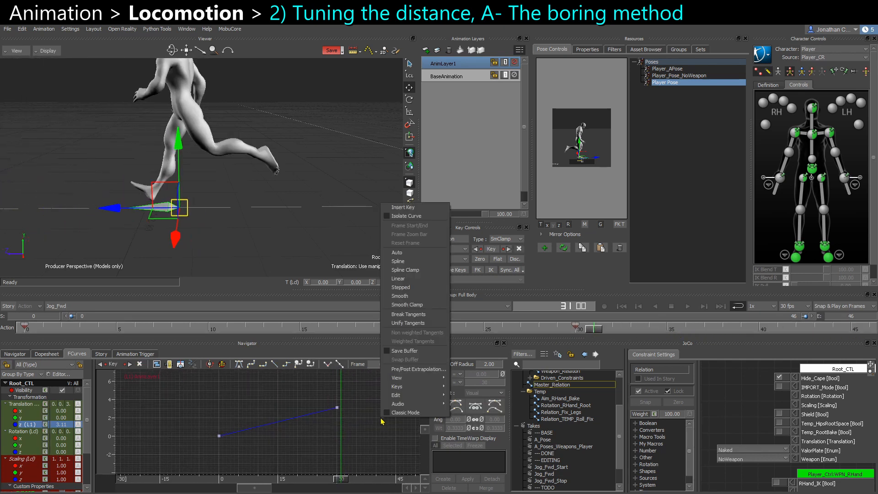
left_click(410, 370)
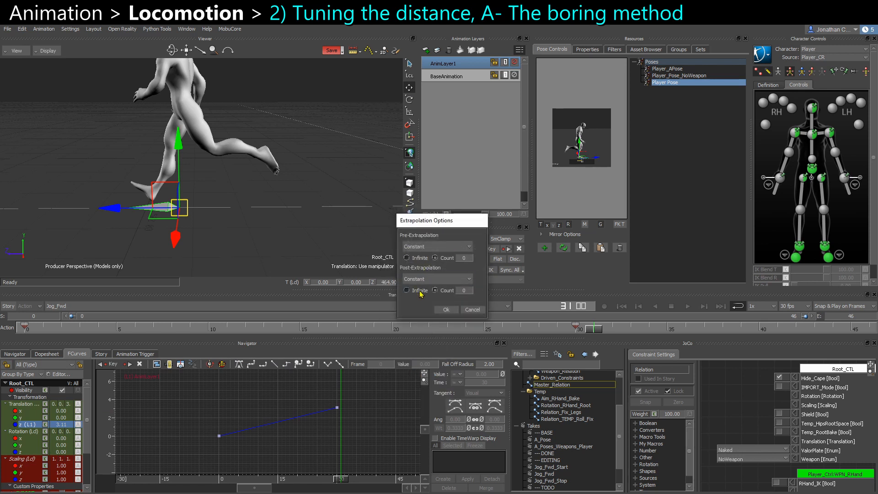
left_click(418, 280)
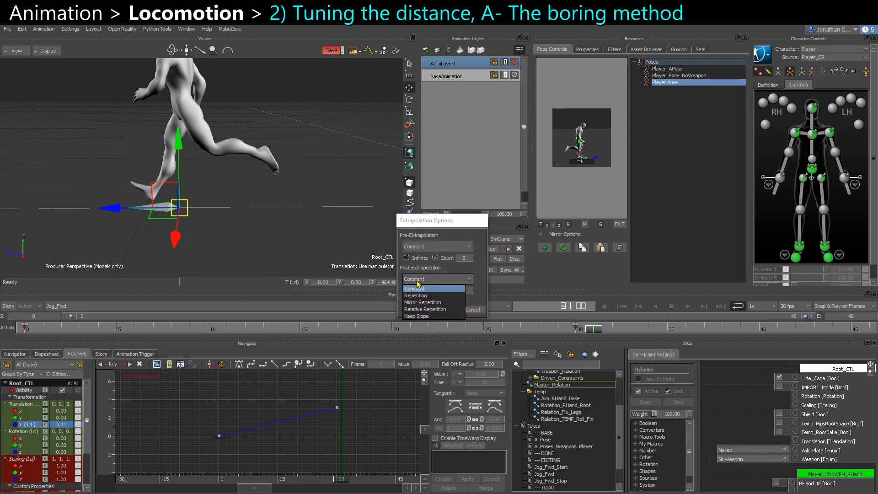
left_click(418, 316)
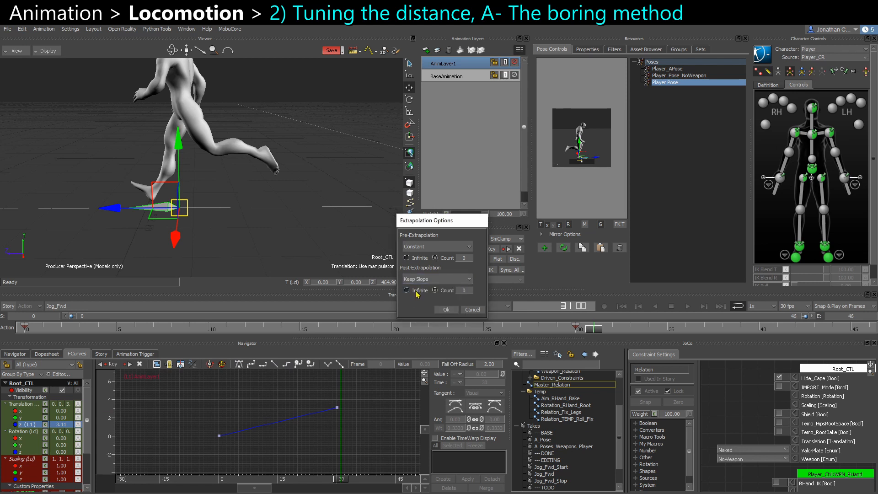
left_click(417, 290)
Scrub through the cycle and toggle AnimLayer1 to review the extrapolated Root_CTL forward motion.
left_click_drag(349, 434, 302, 442, "shift")
left_click_drag(301, 442, 330, 432, "ctrl")
left_click_drag(293, 480, 320, 479)
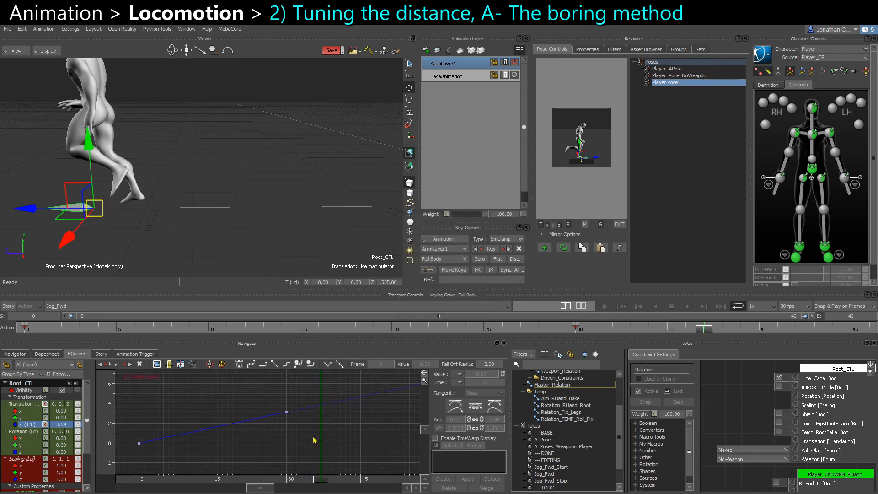
left_click_drag(714, 322, 853, 335)
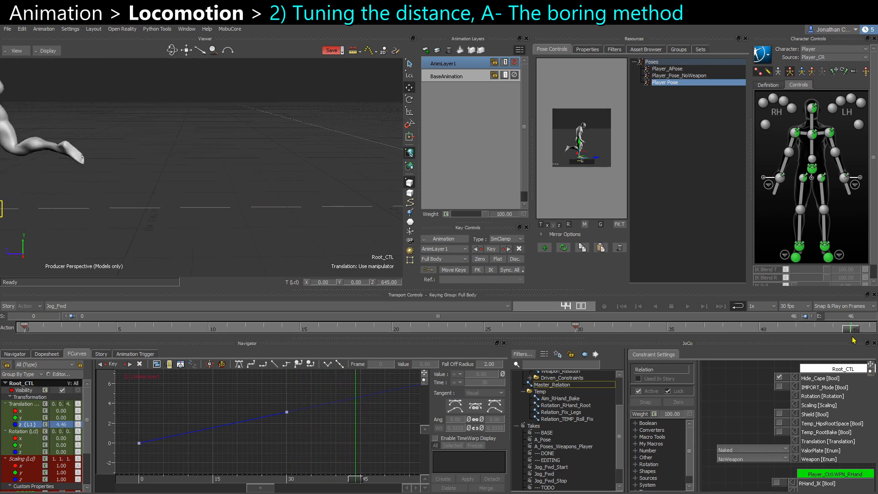
left_click_drag(853, 335, 869, 336)
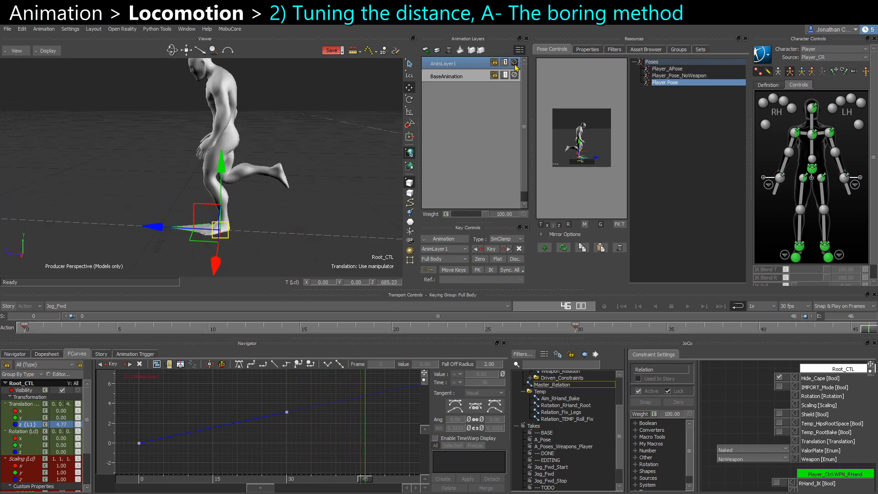
left_click(515, 64)
left_click(515, 64)
left_click(577, 329)
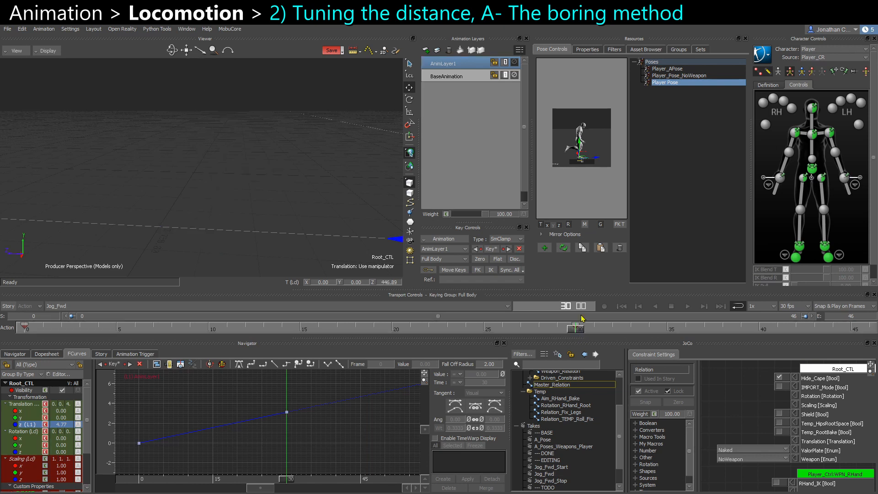
left_click_drag(579, 330, 869, 330)
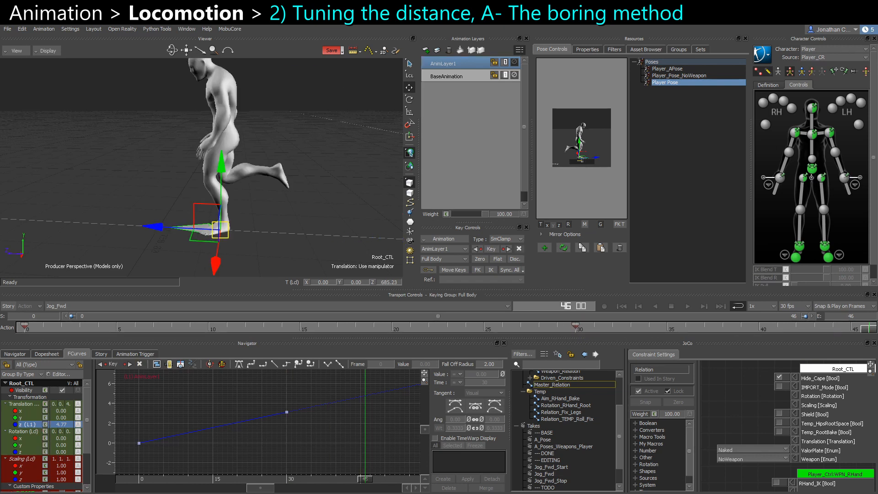
Key Root_CTL's Z translation at frame 46 and delete its key at frame 30.
left_click(515, 62)
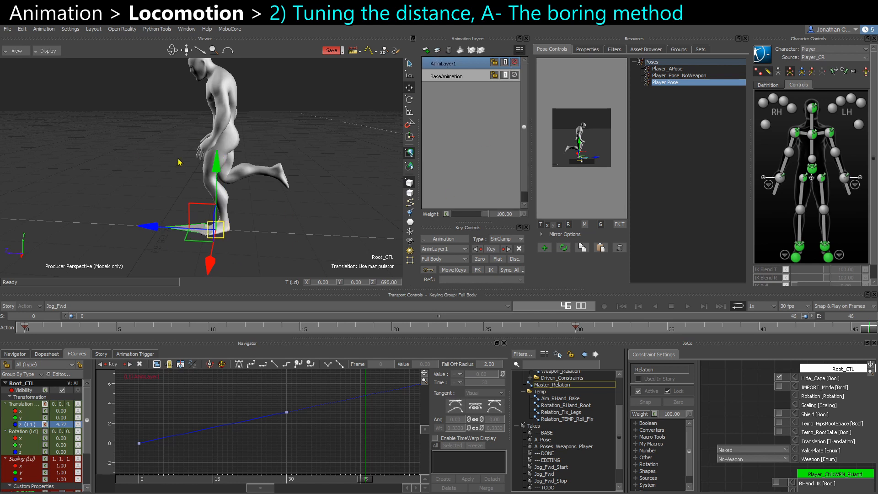
left_click_drag(309, 211, 314, 206, "alt")
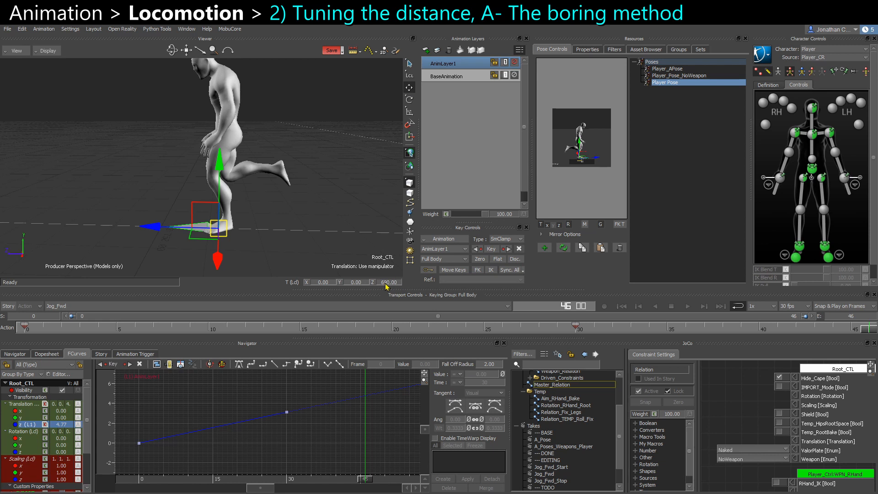
key("s")
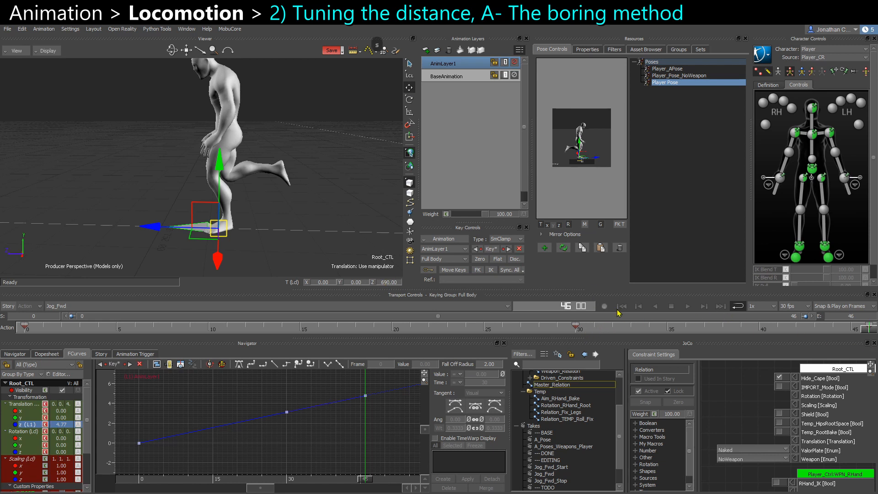
left_click(581, 331)
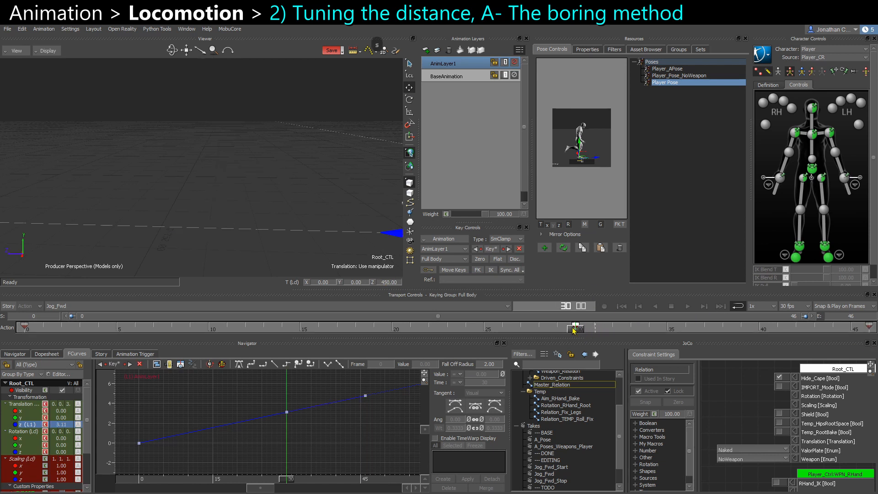
key("Delete")
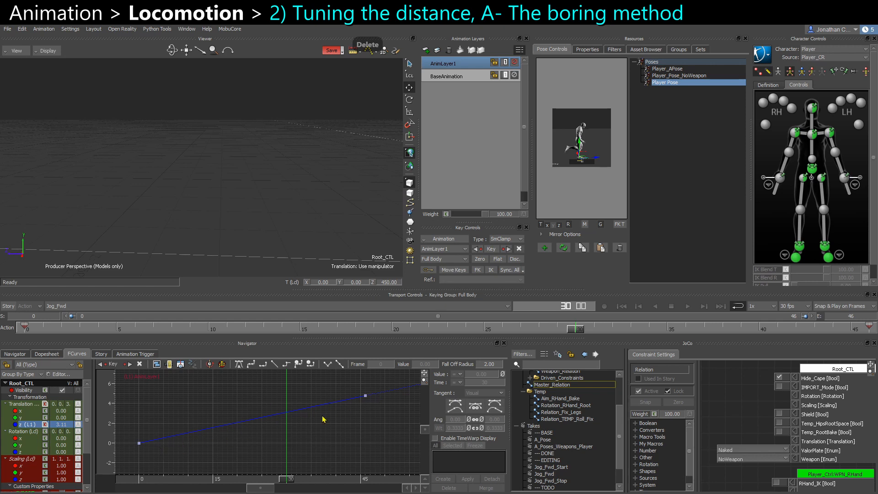
Review the jog cycle's root motion from the perspective and Cam_GAMEPLAY cameras, stepping between the first and last frames.
left_click_drag(579, 332, 874, 333)
right_click_drag(362, 237, 233, 202, "alt")
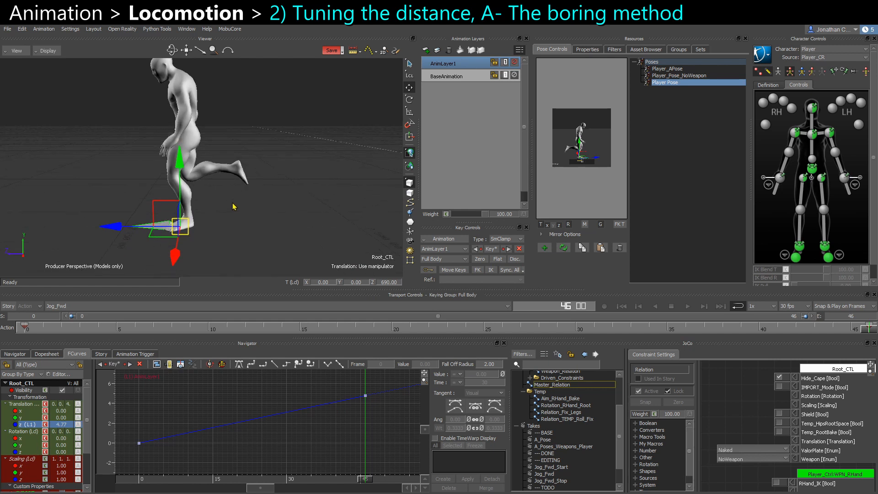
left_click_drag(242, 201, 264, 157, "alt")
key("ctrl+e")
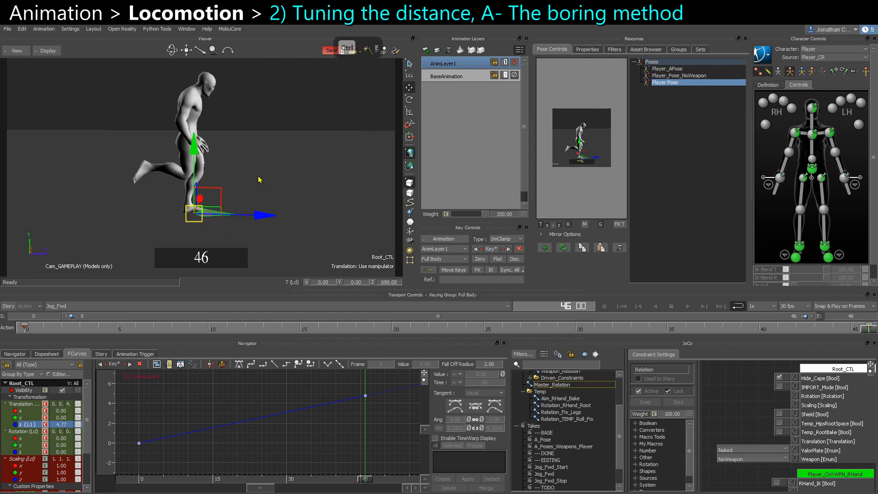
left_click_drag(285, 187, 295, 184, "alt")
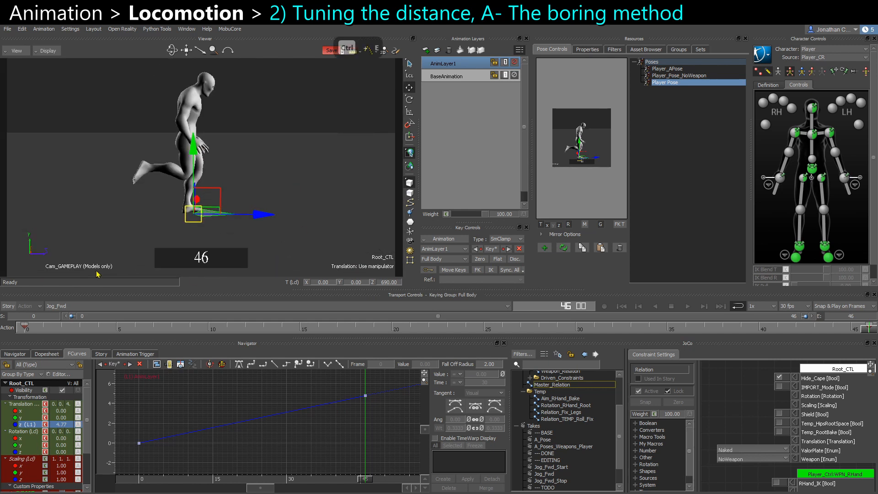
key("ctrl+Right")
key("ctrl+Left")
key("ctrl+Right")
key("ctrl+e")
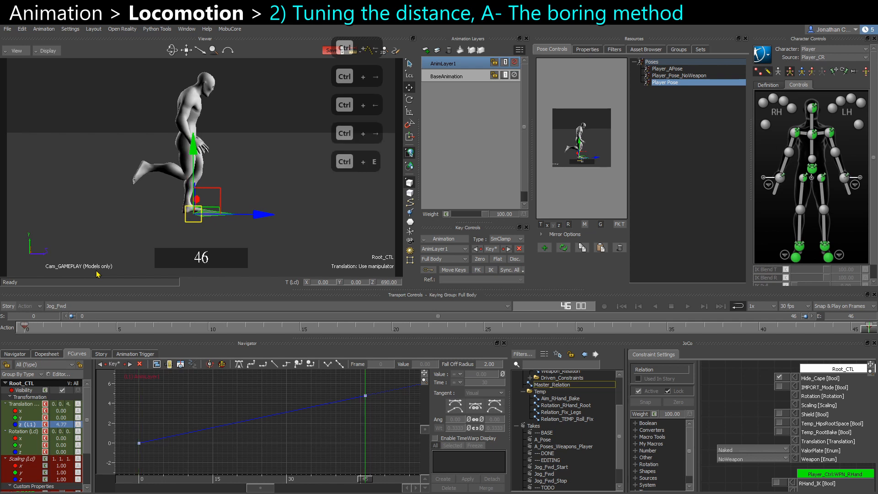
key("ctrl+Left")
key("ctrl+Right")
key("ctrl+Left")
key("ctrl+Right")
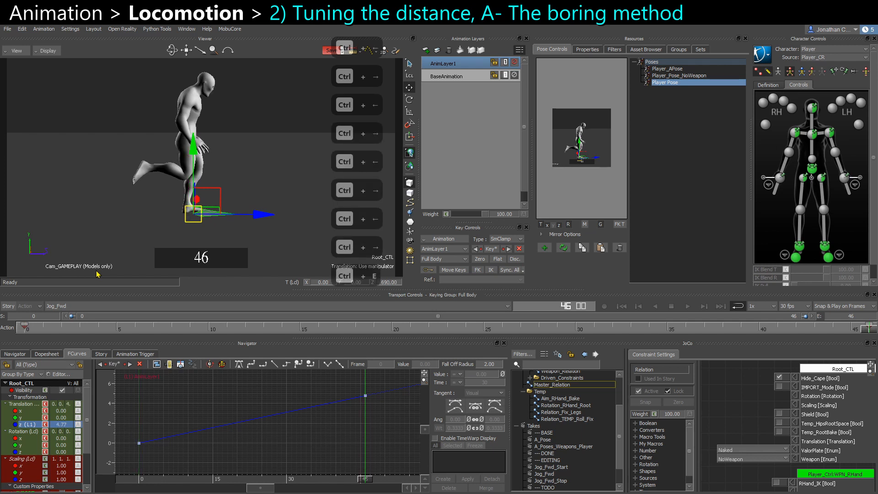
double_click(672, 84)
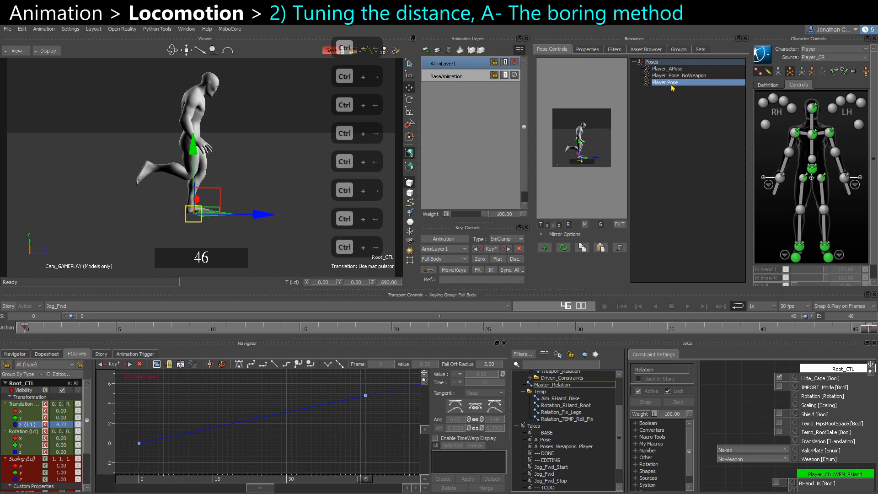
key("s")
key("ctrl+e")
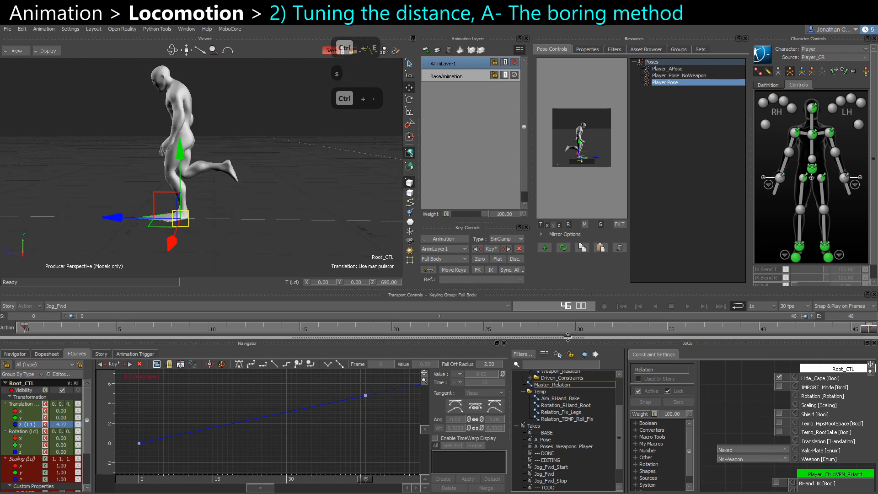
Delete Root_CTL's Z translation key at frame 46.
mouse_move(577, 327)
left_mouse_down()
mouse_move(536, 328)
mouse_move(587, 324)
mouse_move(576, 324)
left_mouse_up()
scroll(279, 183, "down", 5)
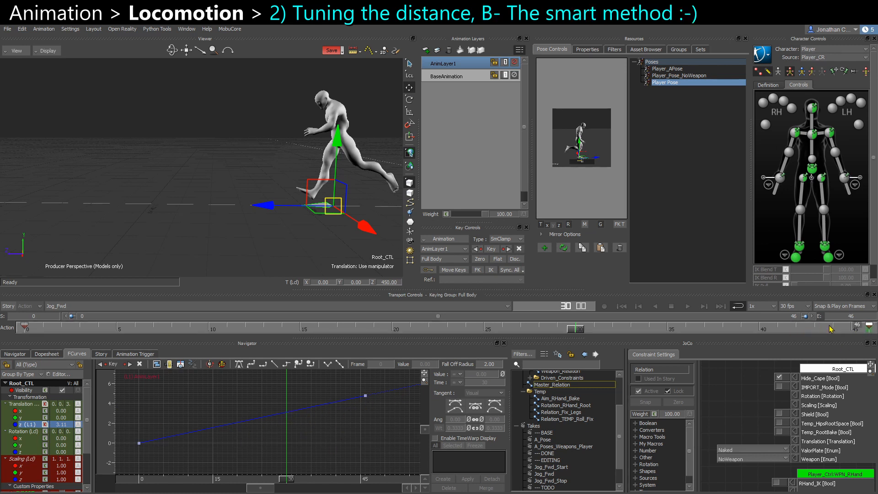
left_click(864, 327)
key("Delete")
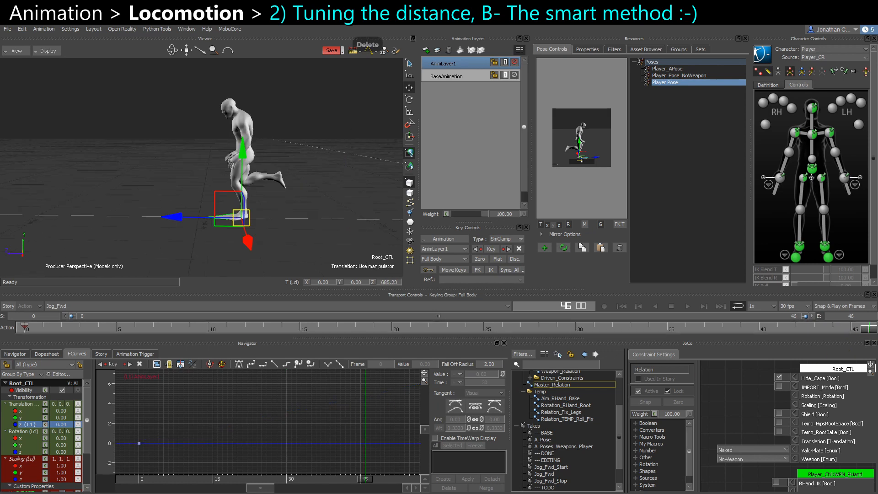
Switch to Calculator and compute 46 × 450 ÷ 30.
left_click_drag(417, 126, 444, 124)
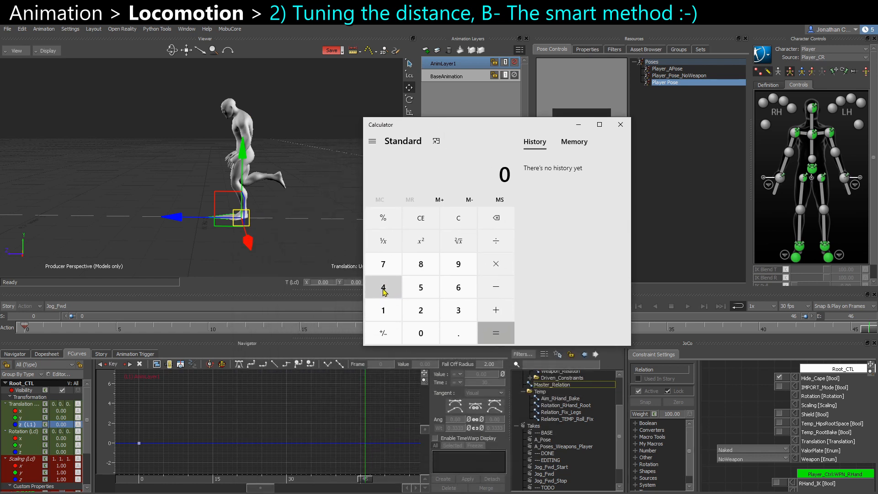
type("46")
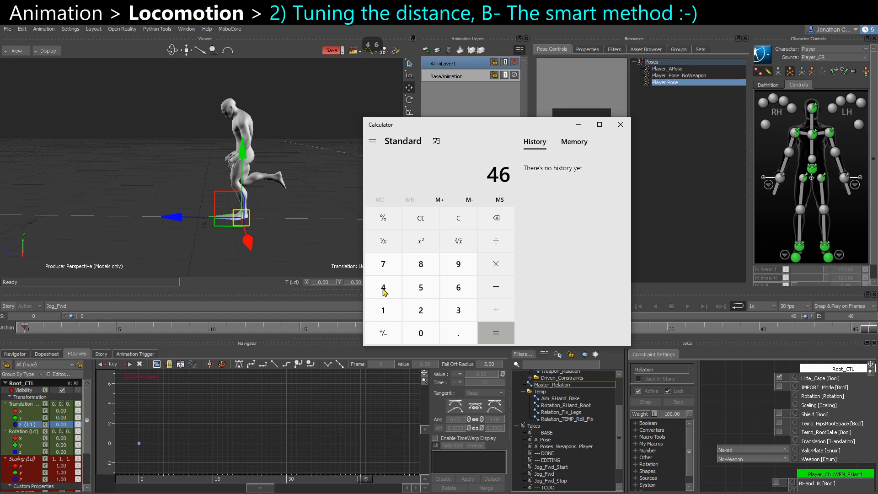
type("*")
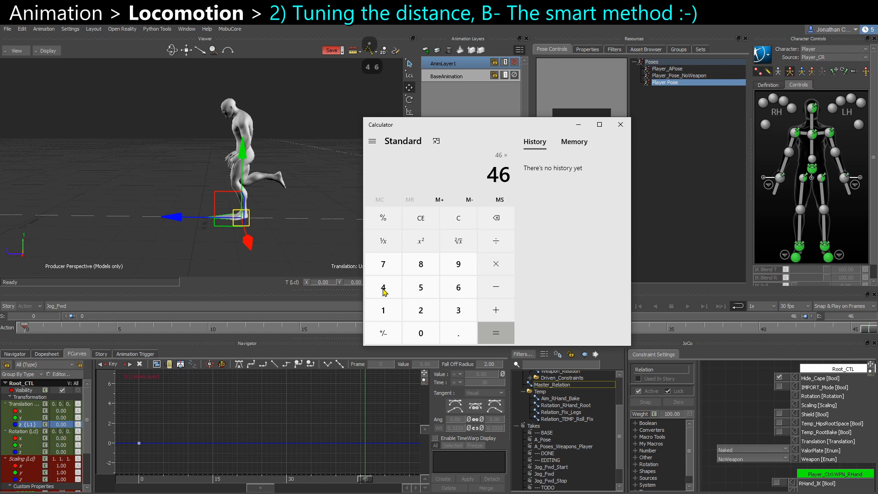
type("450")
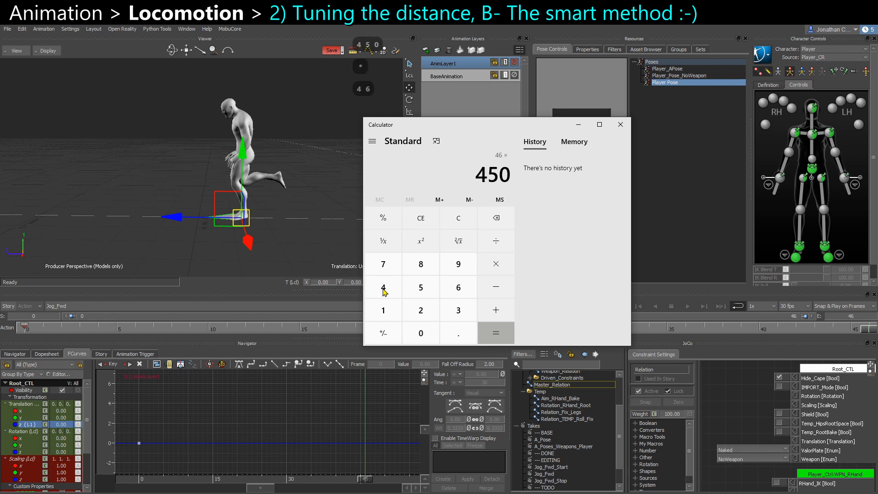
type("/")
type("30")
key("Return")
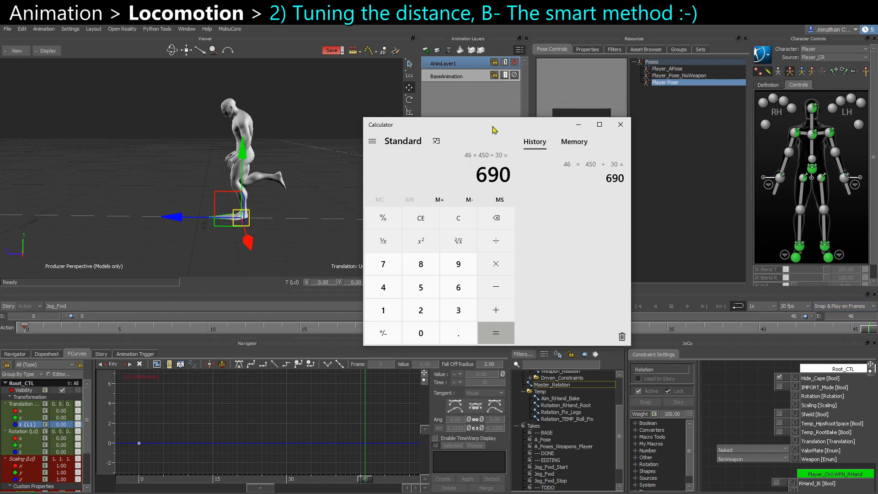
Move the Calculator window aside and compute 24 × 750 ÷ 30.
left_click_drag(492, 130, 580, 69)
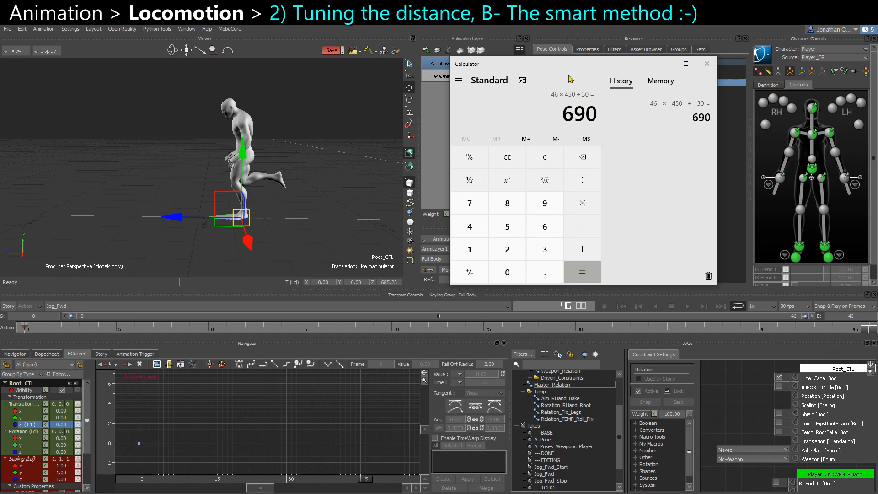
left_click_drag(529, 68, 562, 64)
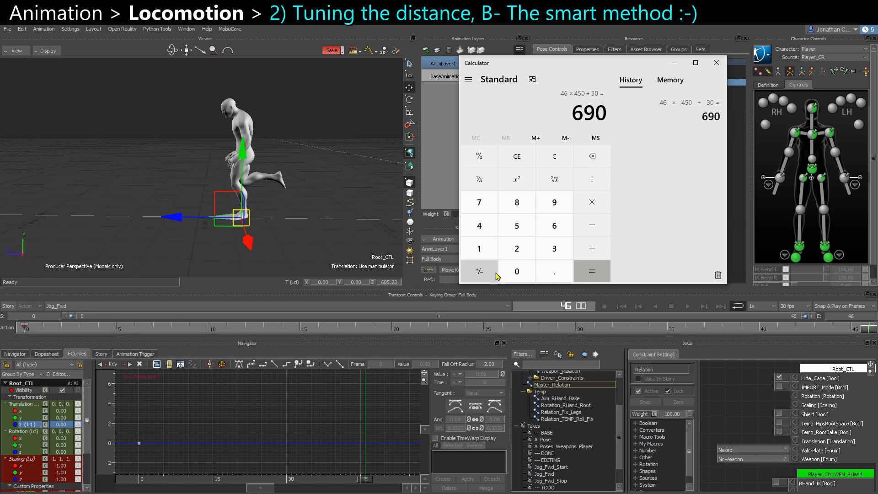
type("24")
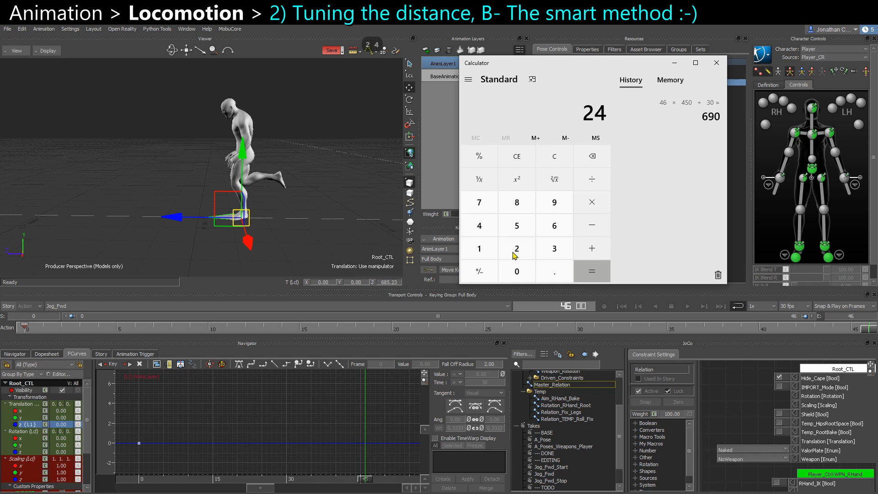
type("*")
type("750")
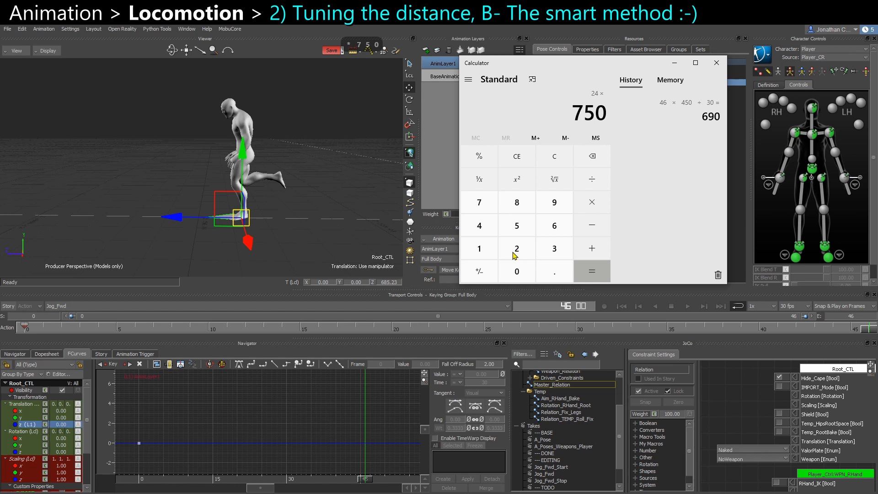
type("/30")
key("Return")
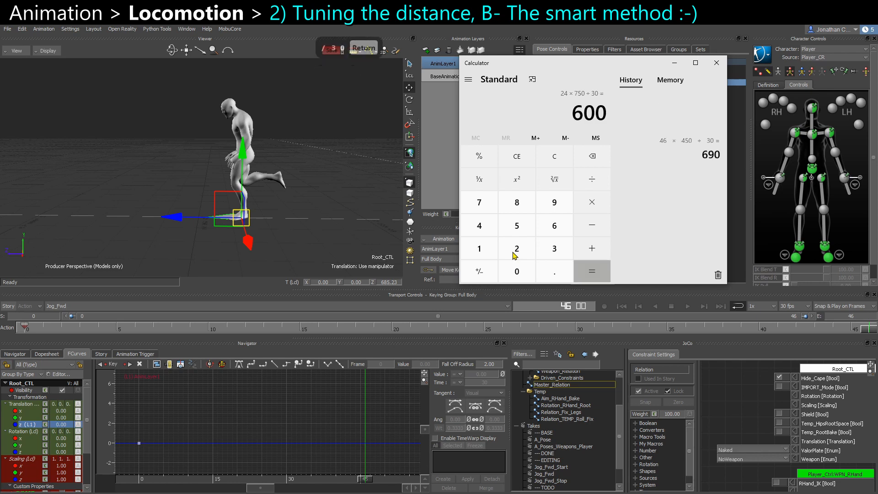
At frame 46, set Root_CTL's Z translation to 690 and key it.
left_click(464, 328)
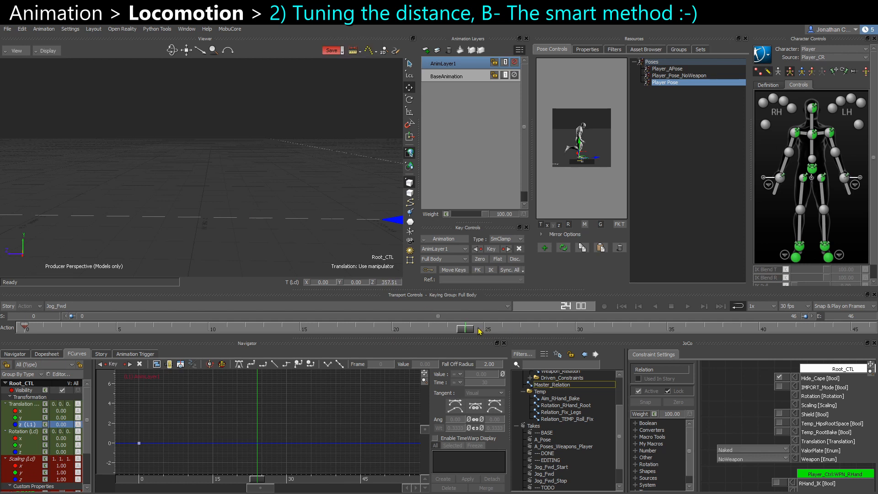
left_click_drag(468, 331, 870, 329)
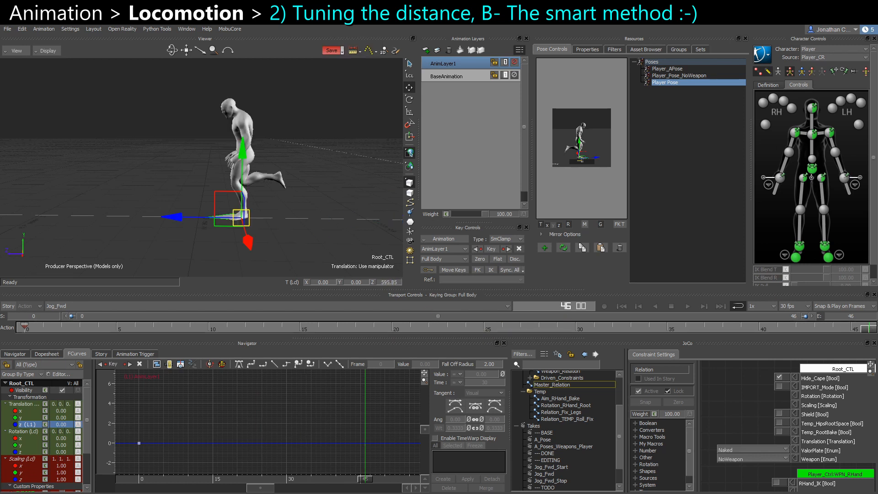
double_click(390, 284)
type("690")
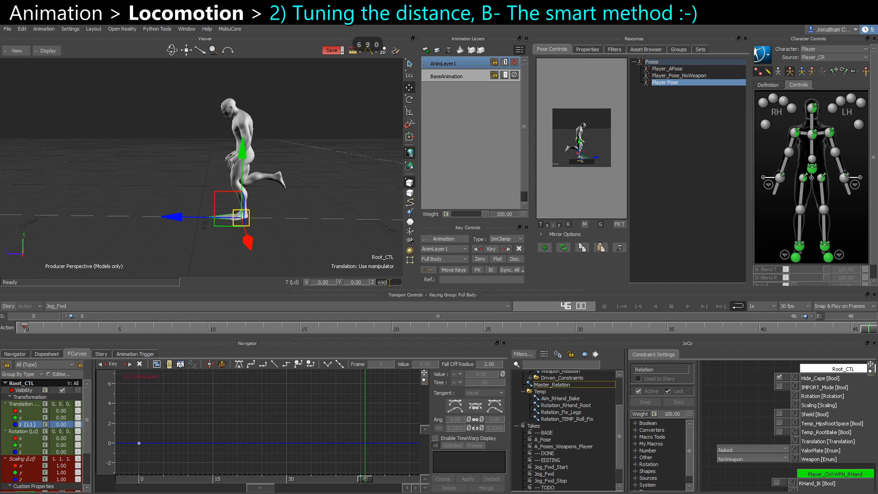
key("Return")
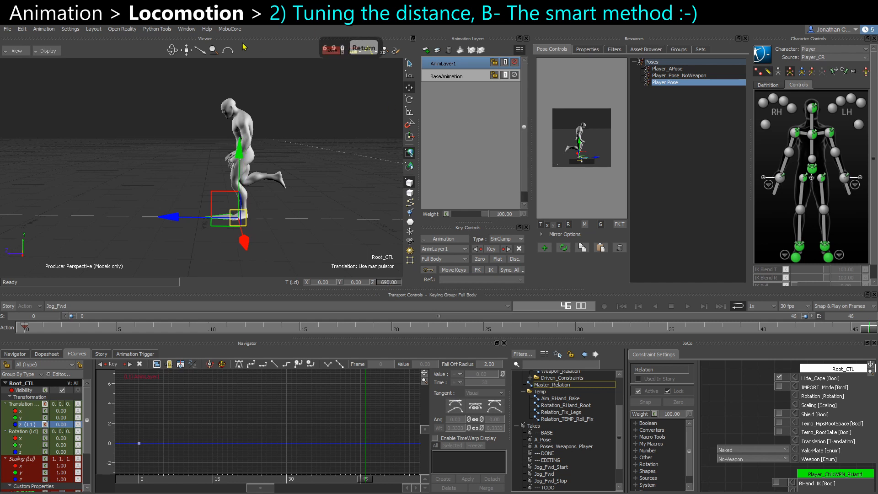
double_click(698, 85)
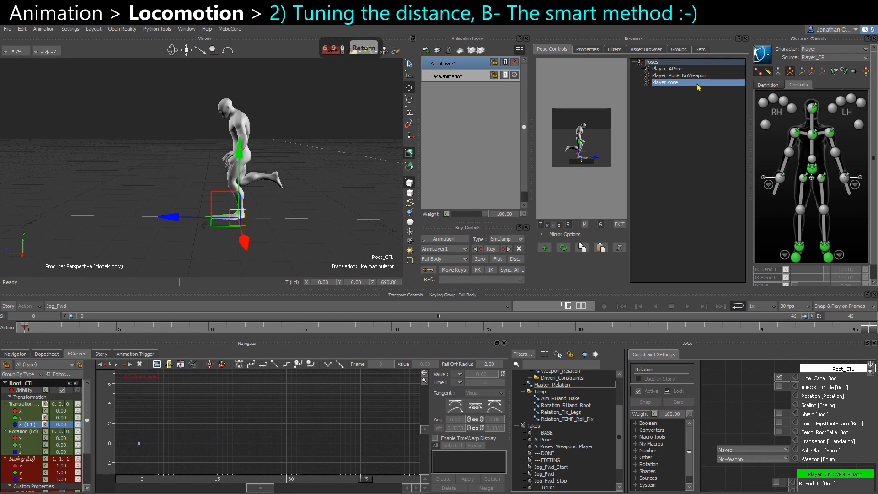
key("s")
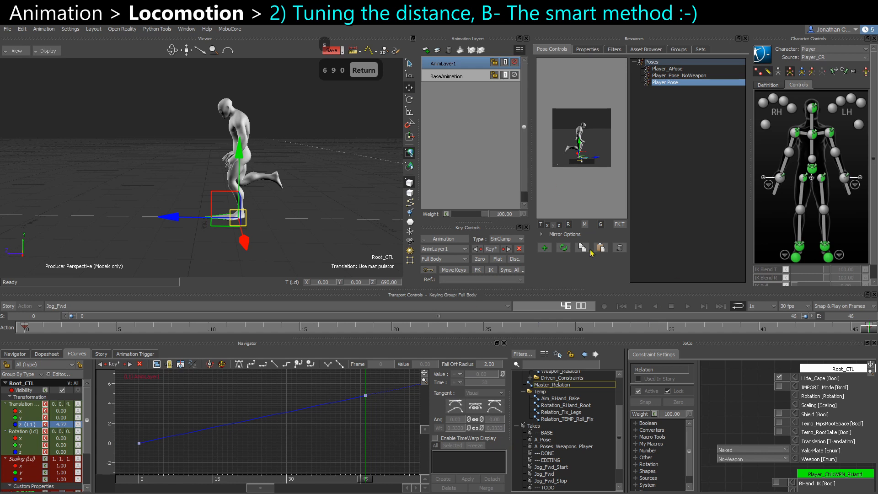
Minimize Calculator and review the jog cycle from the right view, scrubbing and playing the timeline.
left_click(578, 328)
left_click_drag(224, 230, 196, 233, "alt")
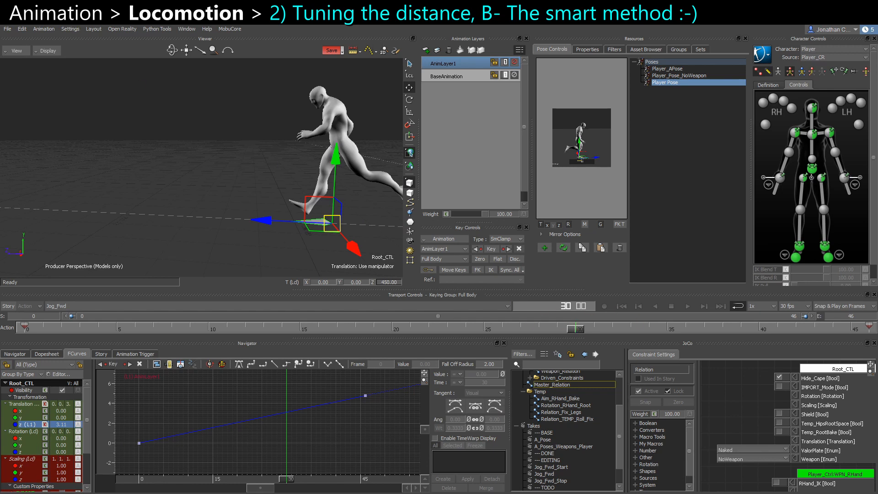
key("alt+Tab")
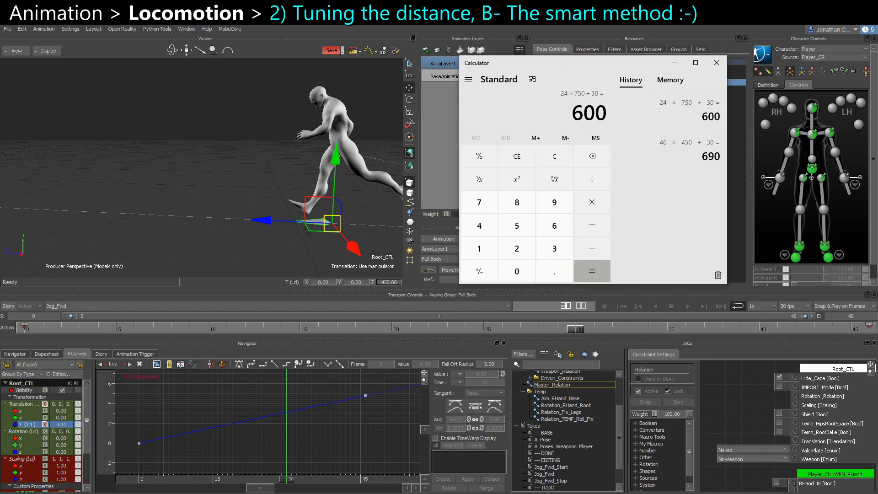
left_click(679, 66)
key("ctrl+r")
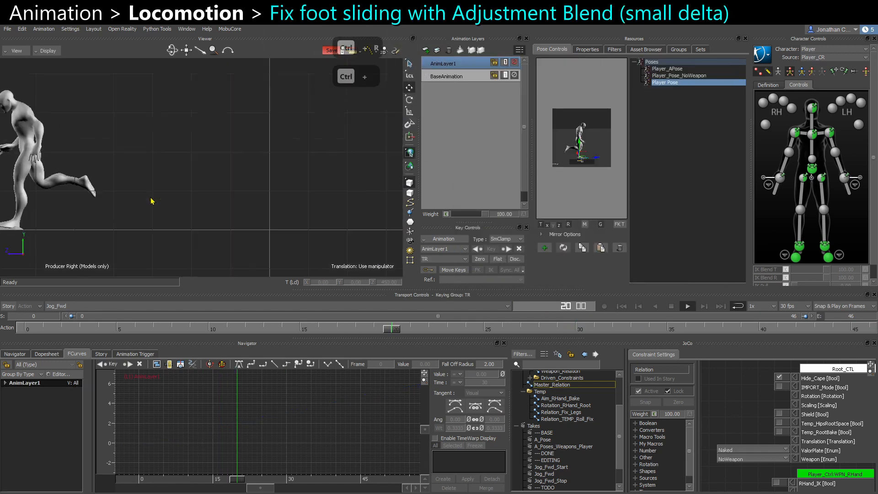
middle_click_drag(122, 249, 152, 246)
left_click(31, 331)
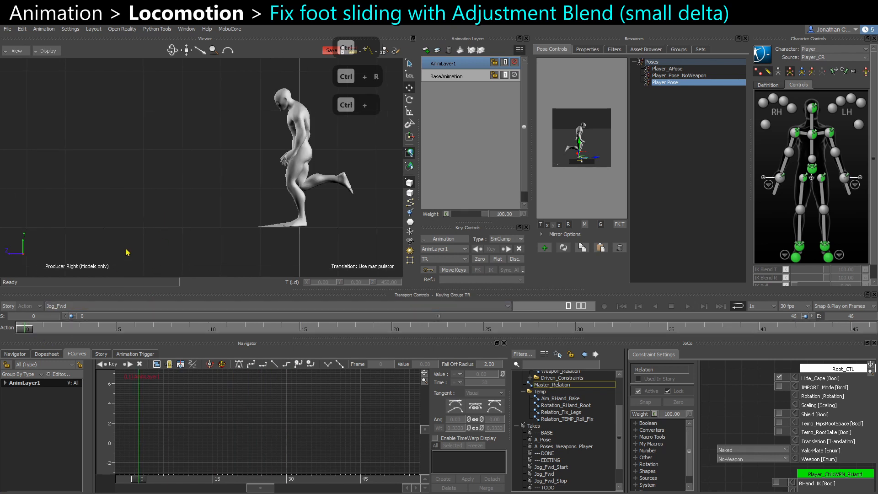
key("space")
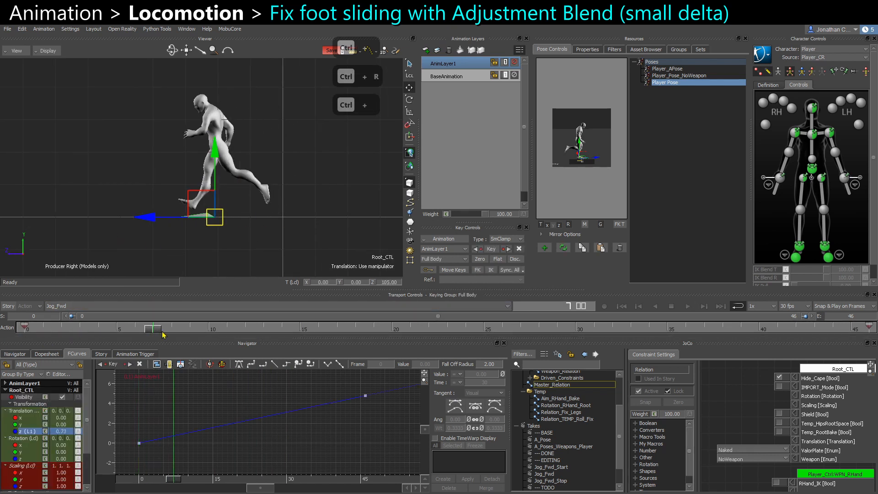
middle_click_drag(139, 215, 192, 249)
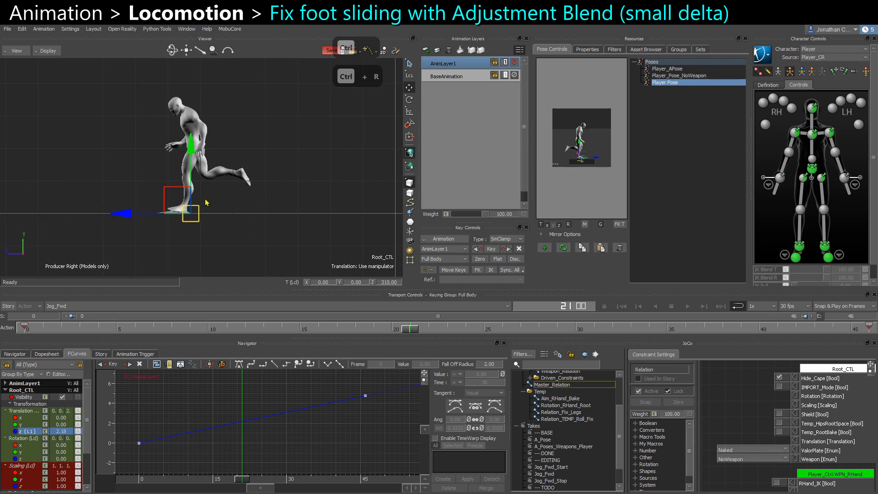
left_click_drag(414, 332, 394, 338)
scroll(361, 137, "up", 5)
left_click(515, 63)
left_click(515, 62)
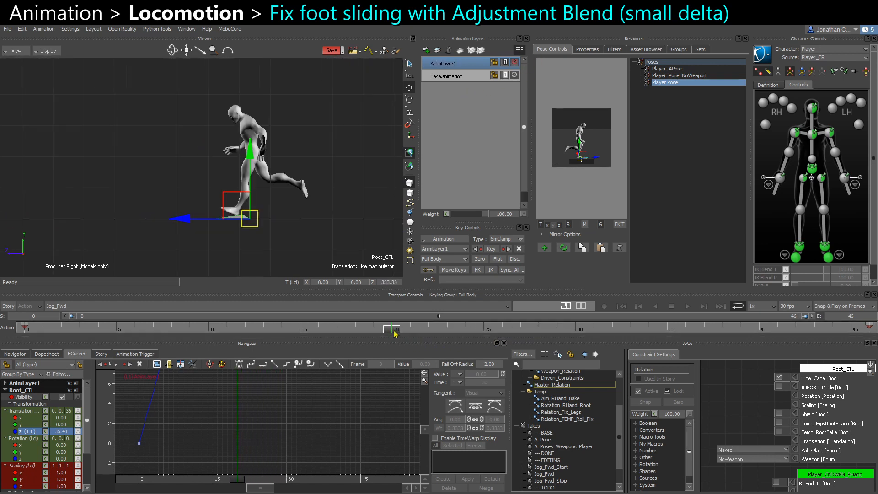
left_click_drag(394, 331, 877, 343)
Select the left ankle effector in body-part keying mode and key it at three foot plants along the cycle.
middle_click_drag(149, 171, 314, 164, "alt")
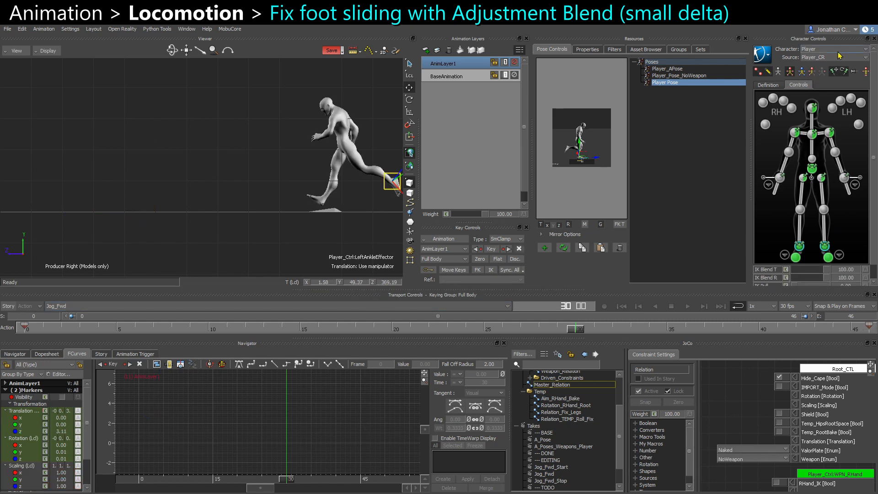
left_click(817, 71)
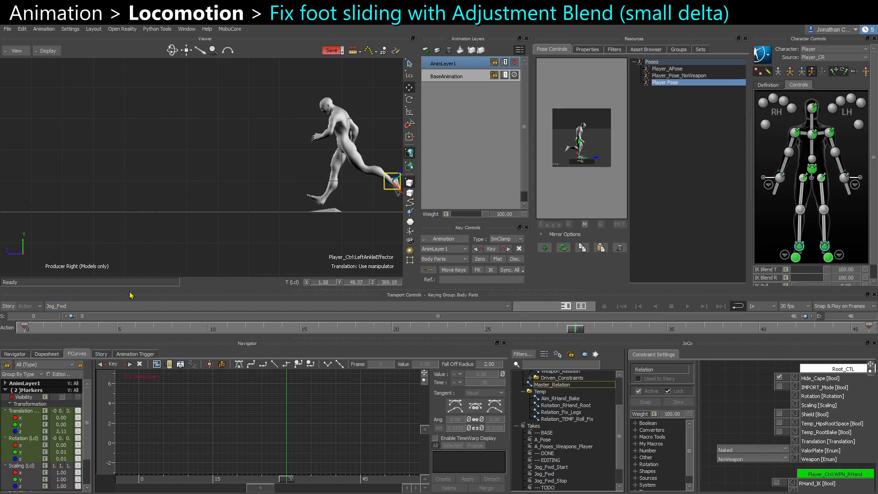
left_click(26, 329)
left_click_drag(173, 235, 162, 227, "ctrl")
left_click_drag(162, 227, 48, 241, "shift")
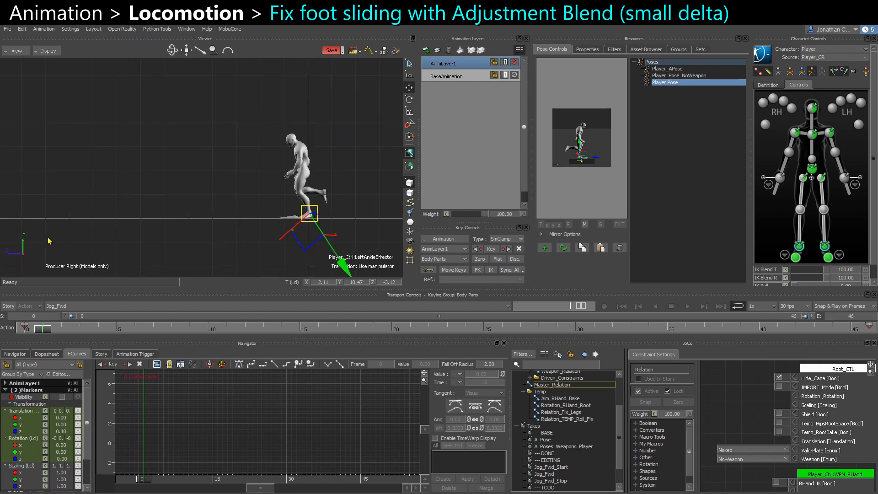
left_click(410, 88)
left_click_drag(174, 217, 195, 210, "shift")
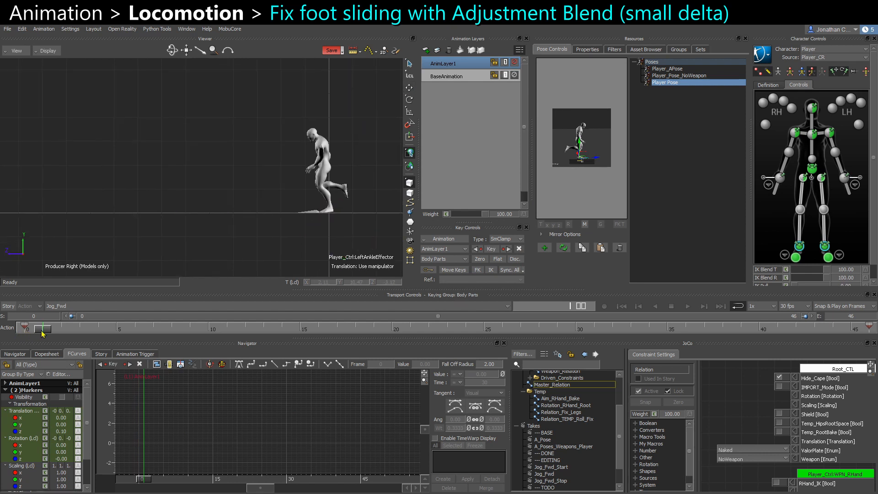
mouse_move(43, 333)
left_mouse_down()
mouse_move(138, 332)
mouse_move(190, 352)
mouse_move(247, 357)
mouse_move(5, 331)
mouse_move(684, 340)
left_mouse_up()
key("s")
key("s")
key("s")
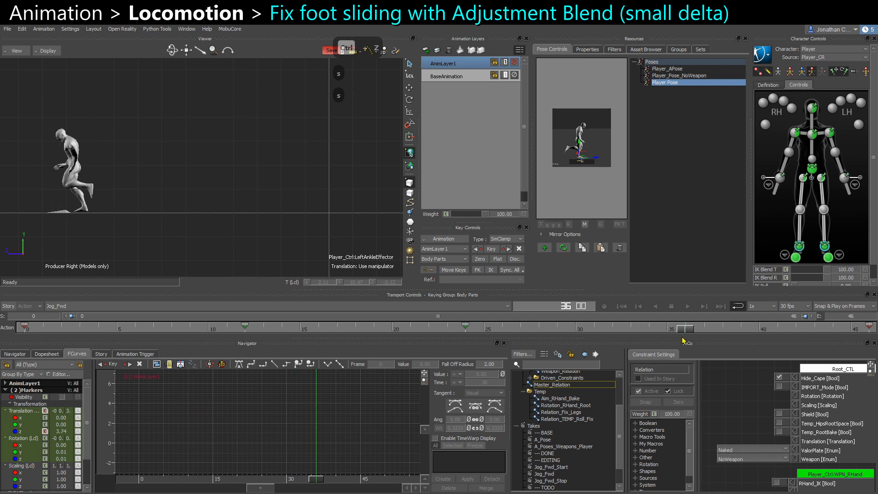
Undo the last change and scrub through the cycle to check the left foot plants.
key("ctrl+z")
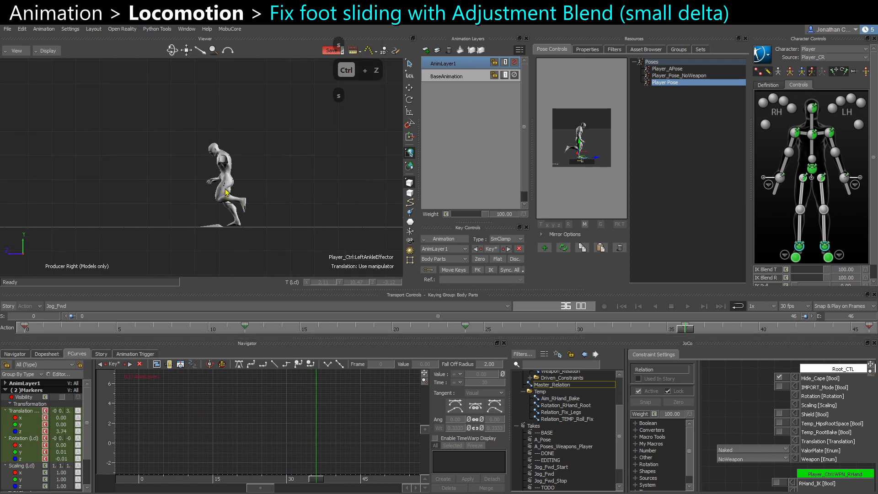
scroll(231, 199, "up", 1)
middle_click_drag(250, 210, 137, 193, "alt")
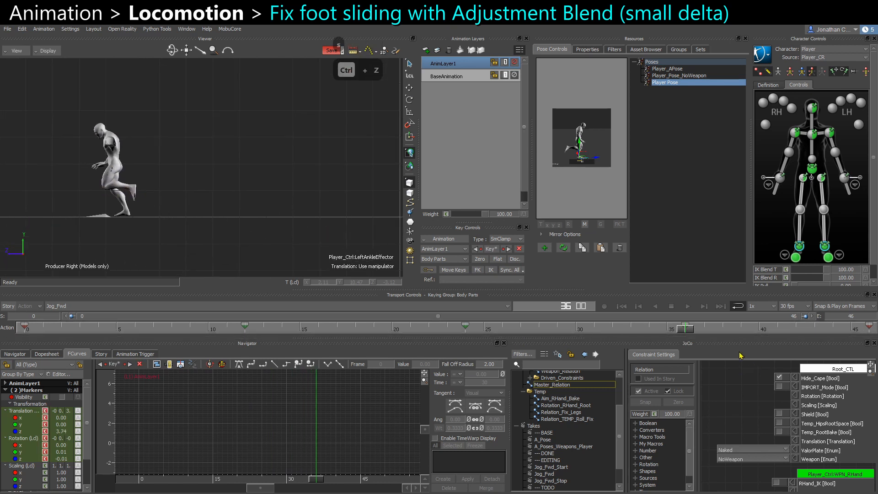
left_click_drag(691, 330, 3, 305)
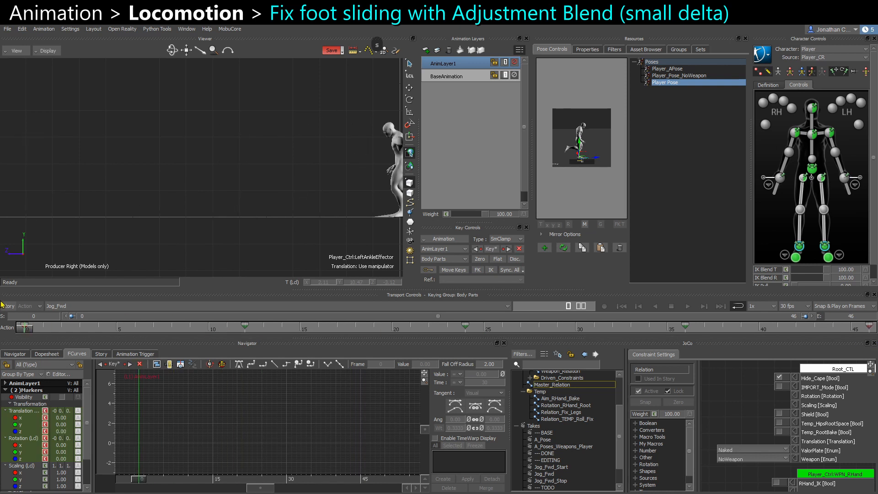
middle_click_drag(257, 226, 243, 226, "alt")
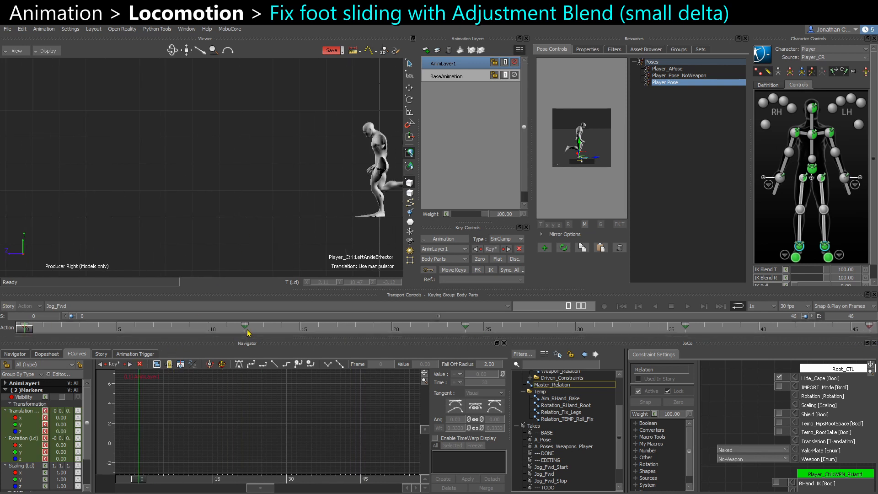
left_click_drag(246, 333, 483, 339)
Run MobuCore's Adjustment Blend, then duplicate AnimLayer1 and select the copy.
left_click(230, 29)
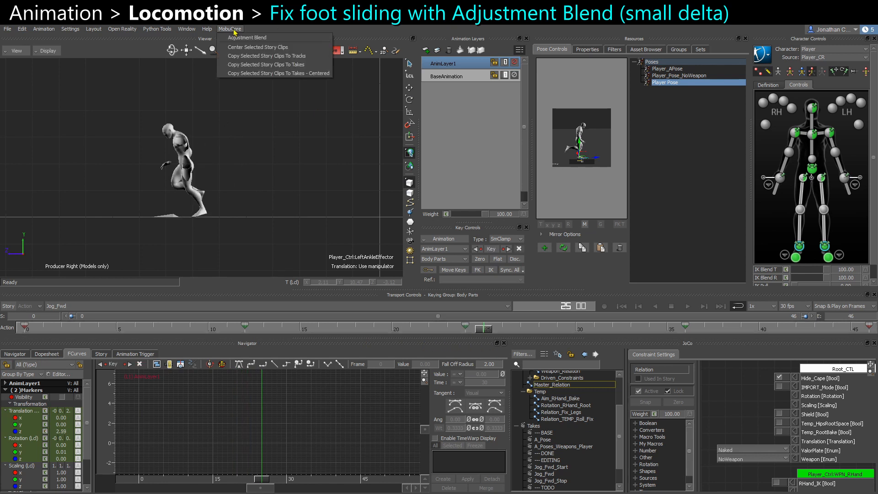
left_click(259, 38)
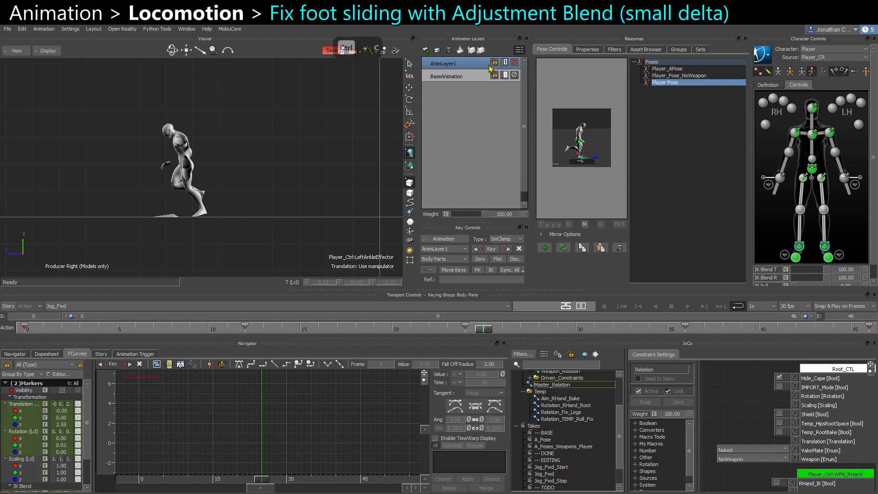
key("ctrl+c")
left_click(465, 76)
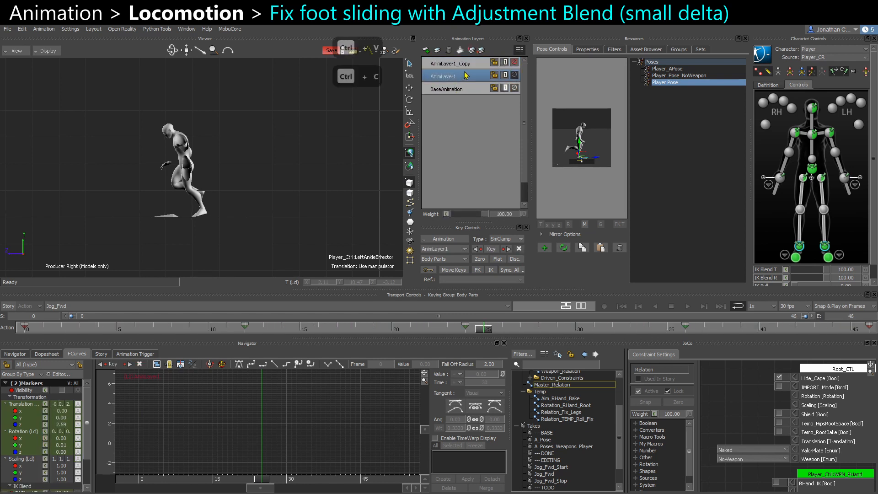
left_click(461, 69)
Run Adjustment Blend on the duplicated layer and scrub through the blended result.
left_click(229, 29)
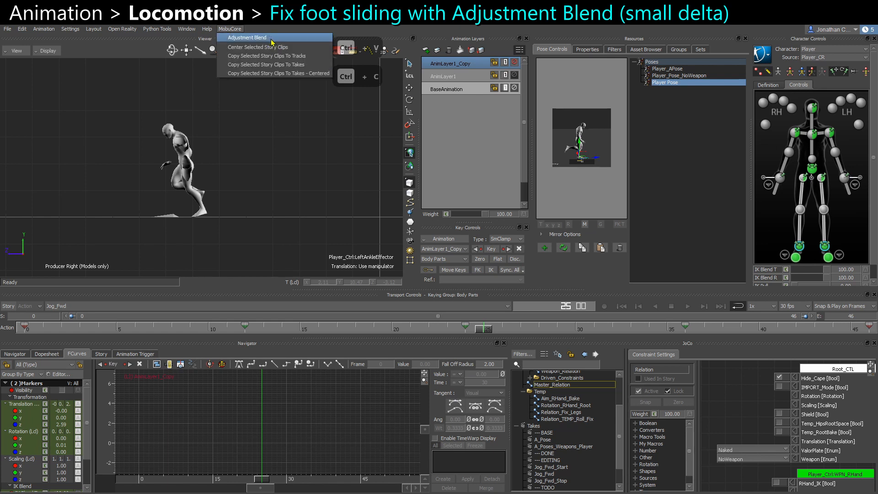
left_click(271, 39)
left_click(293, 224)
key("ctrl+space")
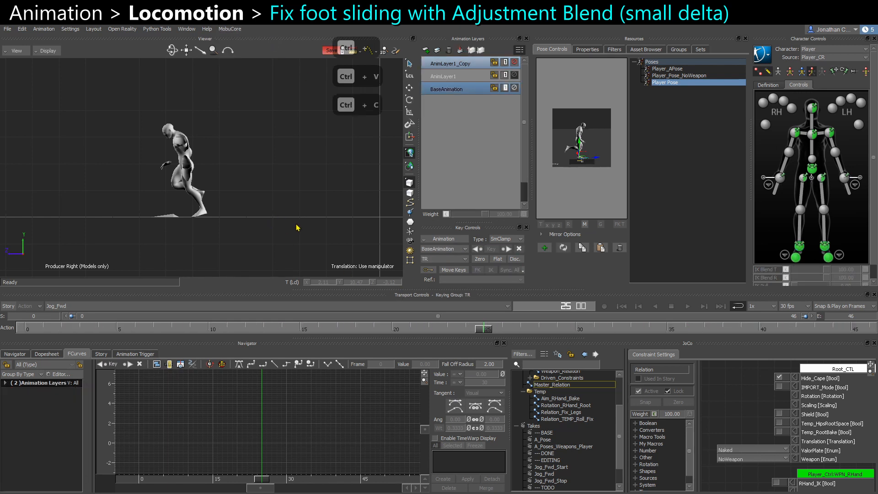
key("ctrl+space")
left_click(213, 332)
left_click_drag(213, 334, 322, 333)
Inspect the right ankle effector's keys and IK Pull setting while scrubbing the cycle.
left_click(796, 245)
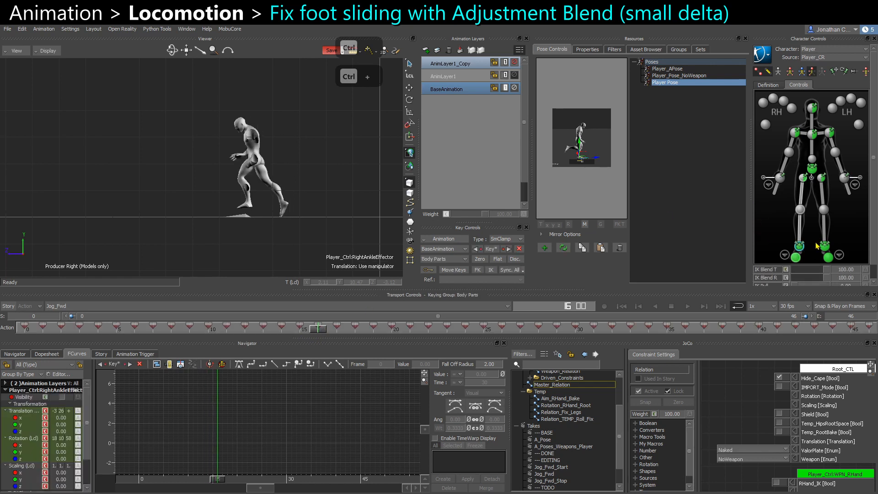
scroll(868, 248, "down", 1)
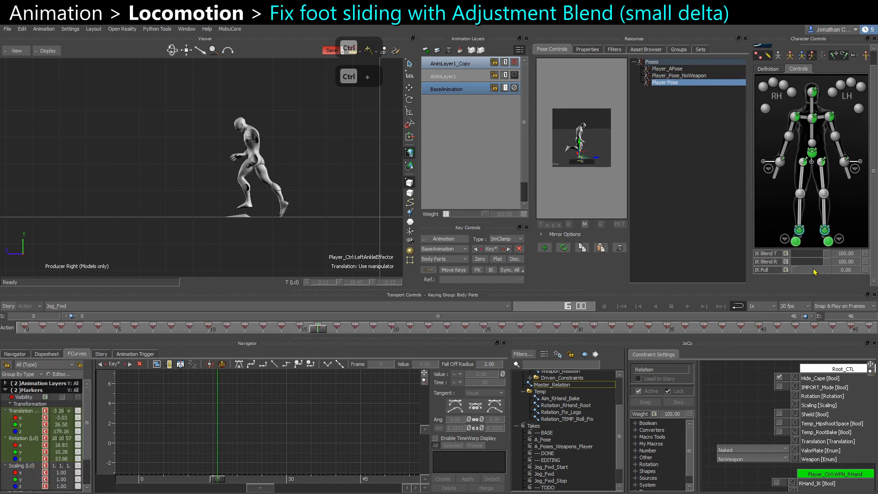
left_click_drag(797, 271, 833, 271)
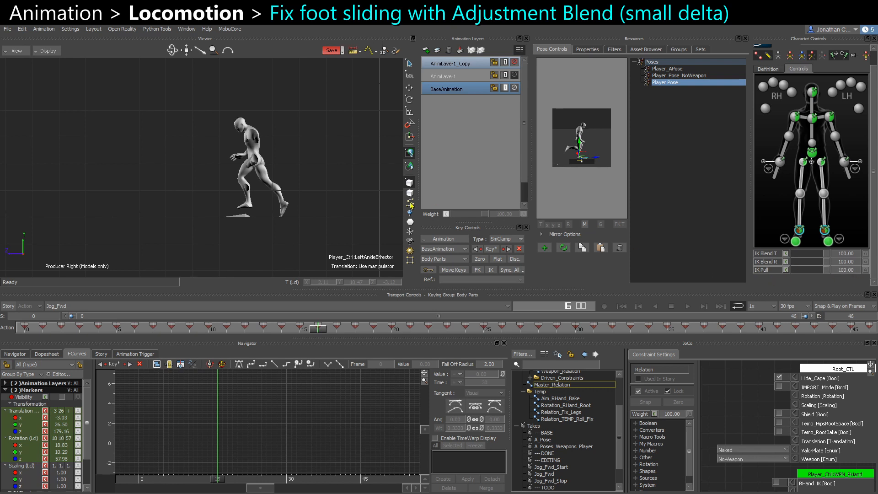
left_click(305, 180)
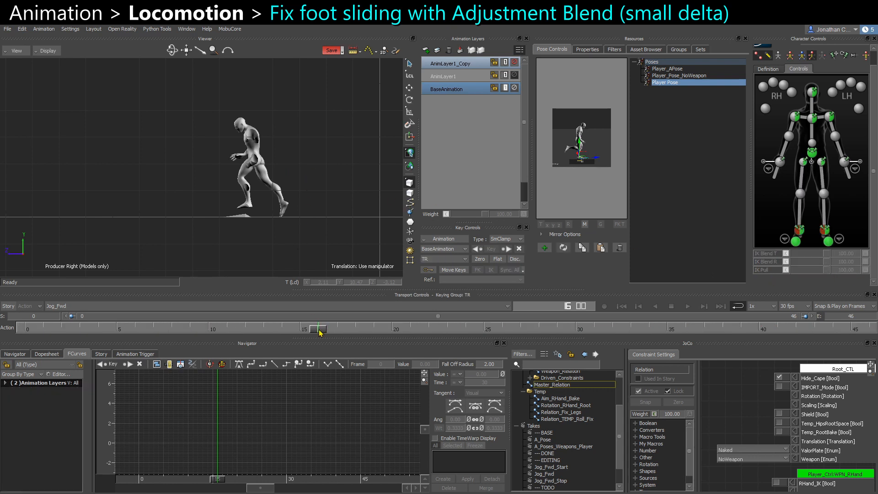
mouse_move(319, 332)
left_mouse_down()
mouse_move(430, 334)
mouse_move(242, 336)
mouse_move(318, 332)
left_mouse_up()
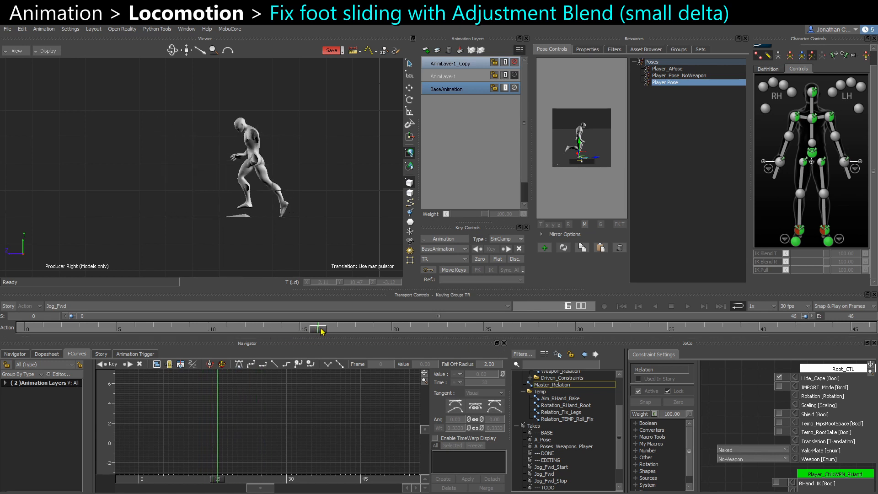
mouse_move(322, 331)
left_mouse_down()
mouse_move(429, 340)
mouse_move(302, 344)
mouse_move(336, 329)
left_mouse_up()
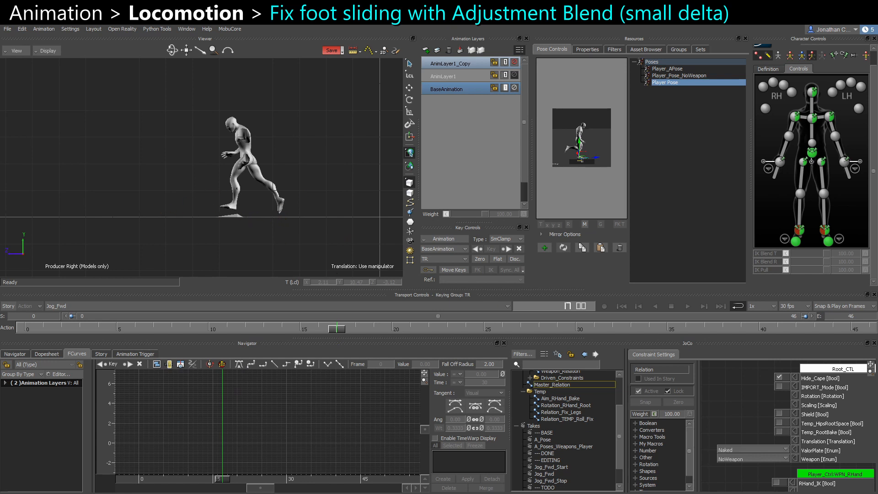
Select the hips effector on AnimLayer1_Copy, add a new animation layer and key the hips effector on it.
left_click(813, 153)
left_click(426, 50)
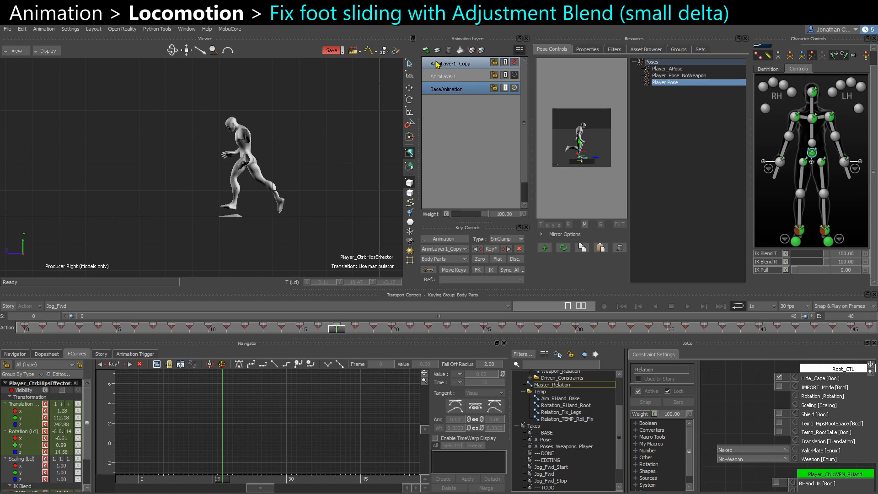
key("w")
key("F6")
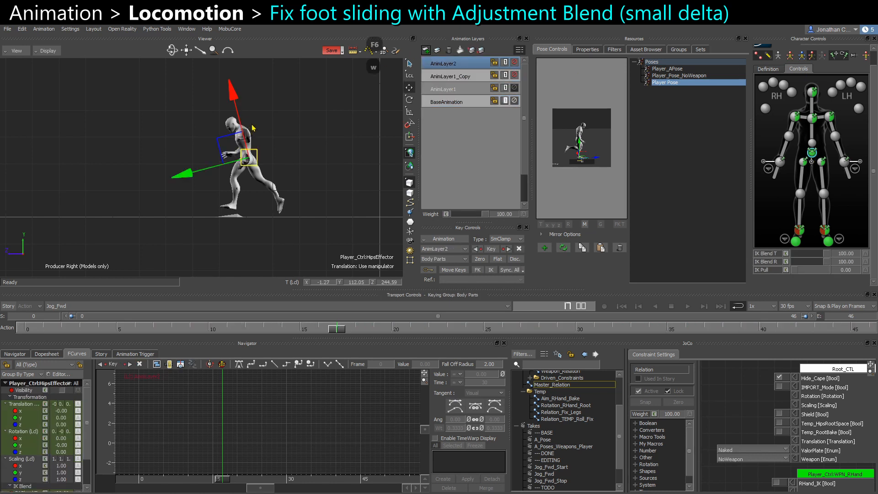
left_click_drag(250, 97, 264, 91)
scroll(277, 148, "up", 2)
key("s")
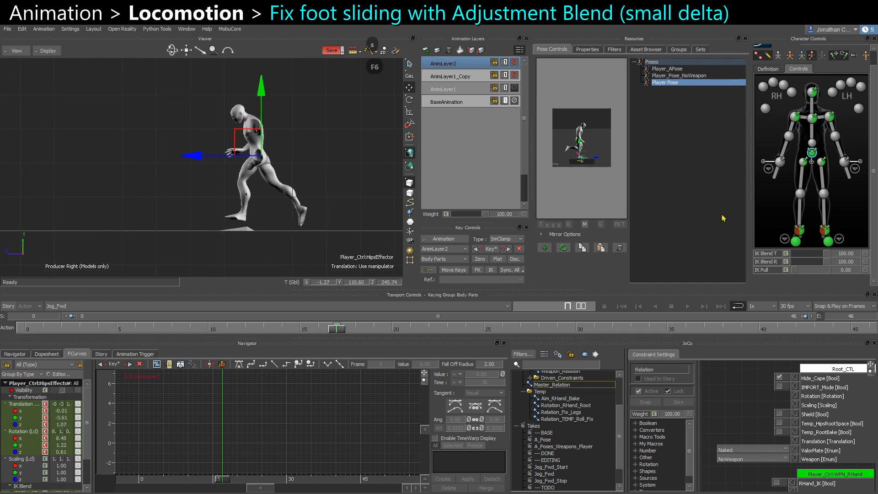
Select the left ankle effector and check its placement in the viewport.
left_click(801, 232)
left_click(824, 233, "shift")
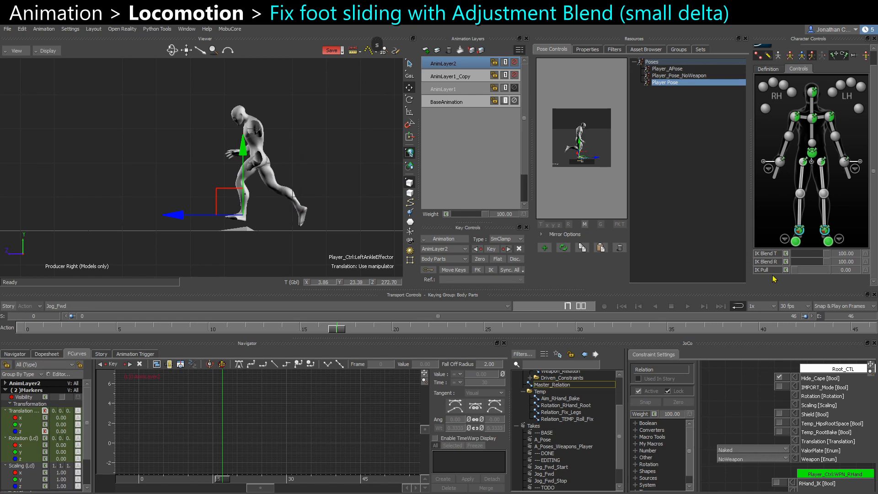
left_click(320, 212)
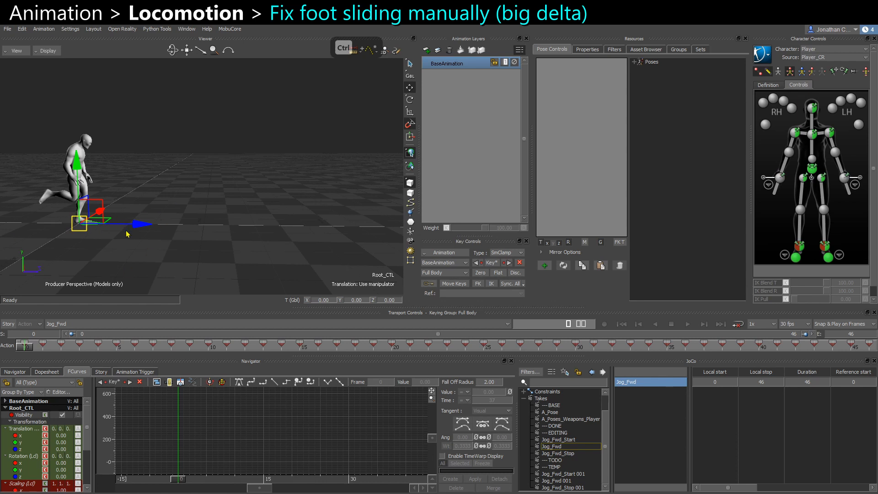
Scrub through the jog cycle and review Root_CTL's forward travel in the perspective view.
left_click_drag(28, 351, 577, 353)
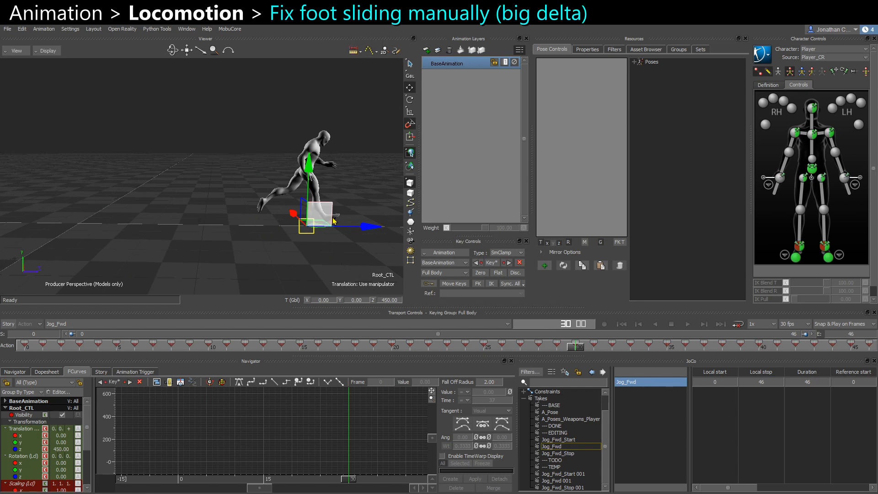
left_click_drag(334, 245, 295, 238, "shift")
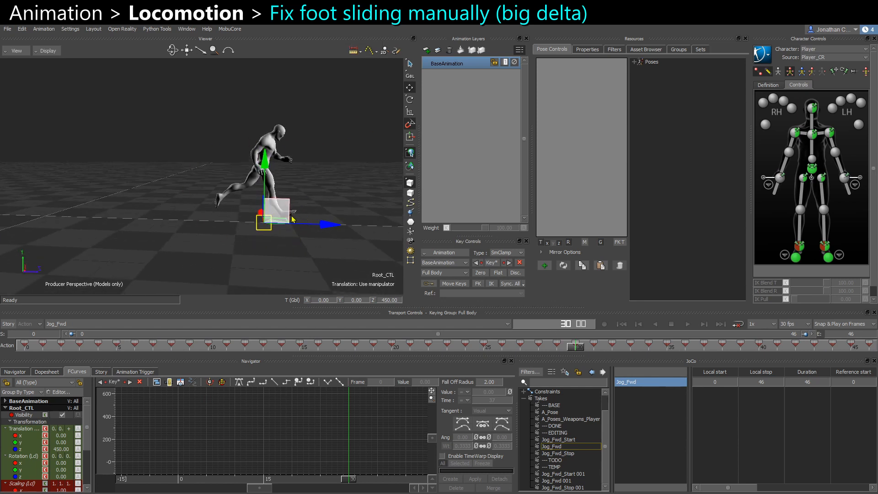
scroll(302, 193, "up", 1)
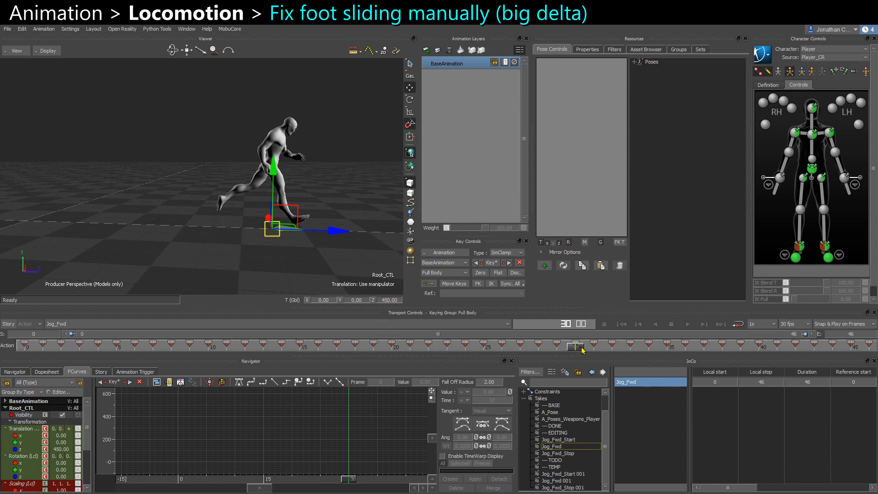
left_click(230, 29)
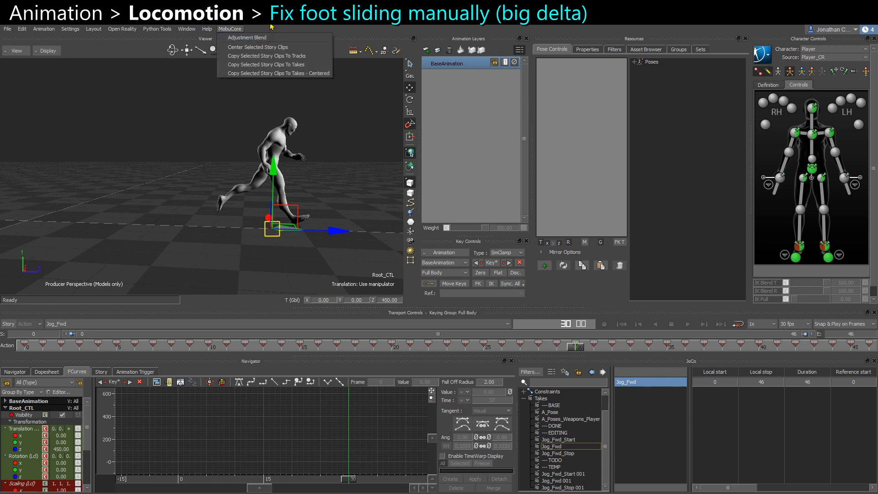
left_click(271, 28)
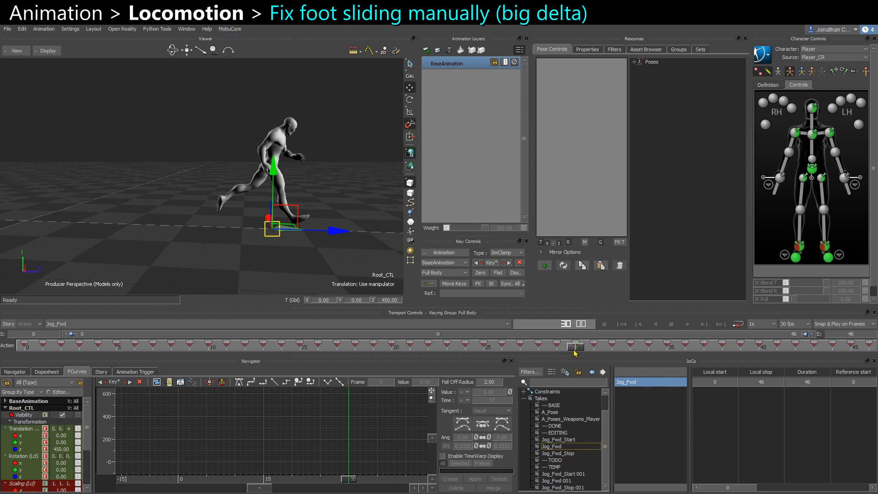
mouse_move(574, 352)
left_mouse_down()
mouse_move(755, 350)
mouse_move(654, 351)
mouse_move(565, 365)
mouse_move(573, 352)
left_mouse_up()
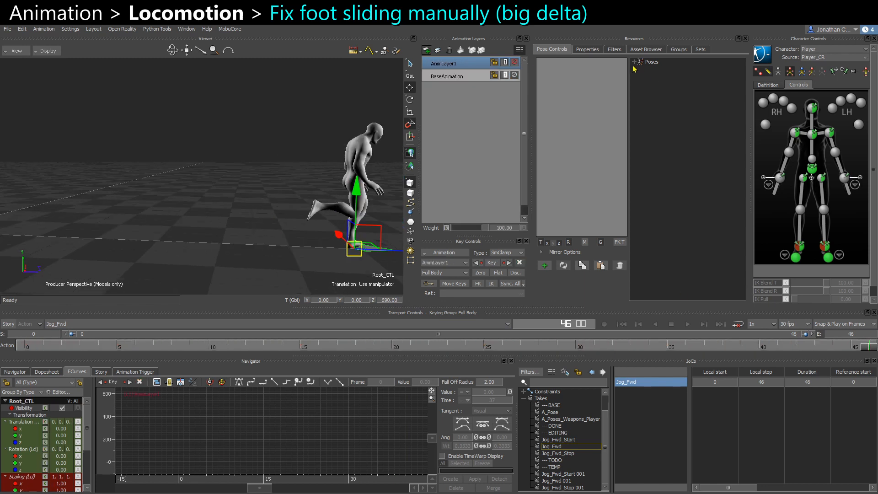
On a new animation layer, apply Player Pose at the first frame and move to the cycle's last frame.
left_click(634, 63)
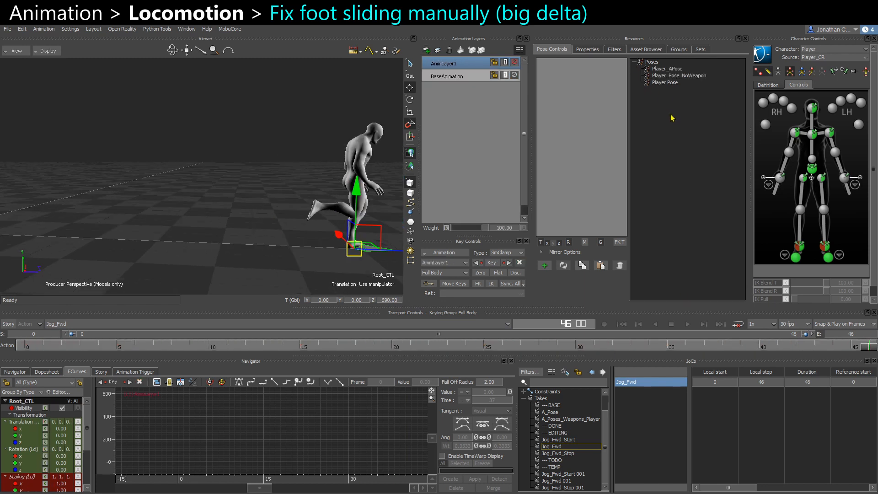
left_click(19, 349)
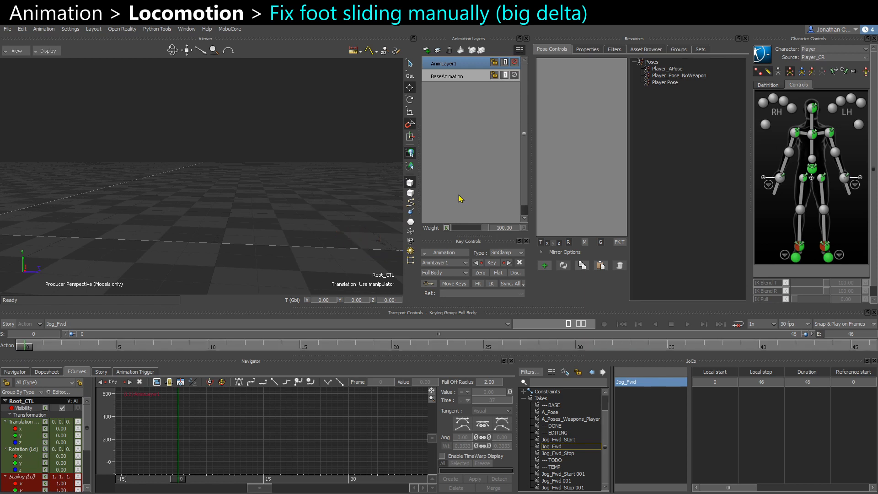
double_click(667, 83)
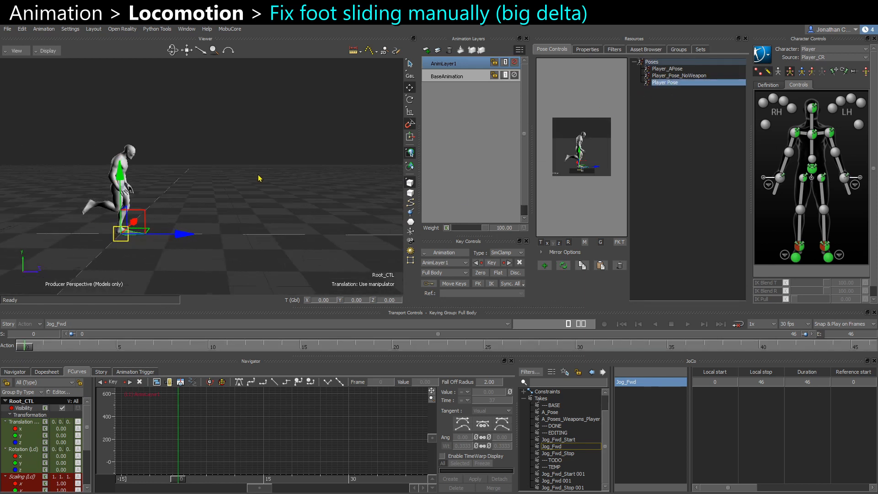
left_click(564, 267)
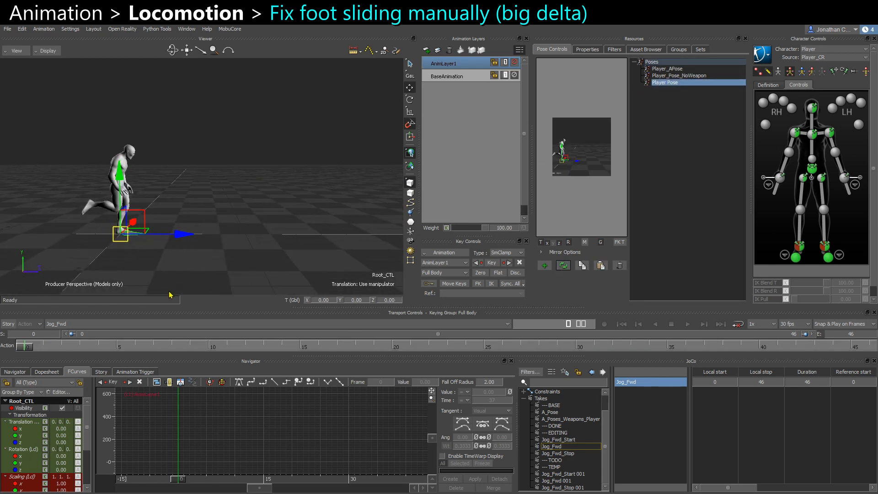
left_click(868, 347)
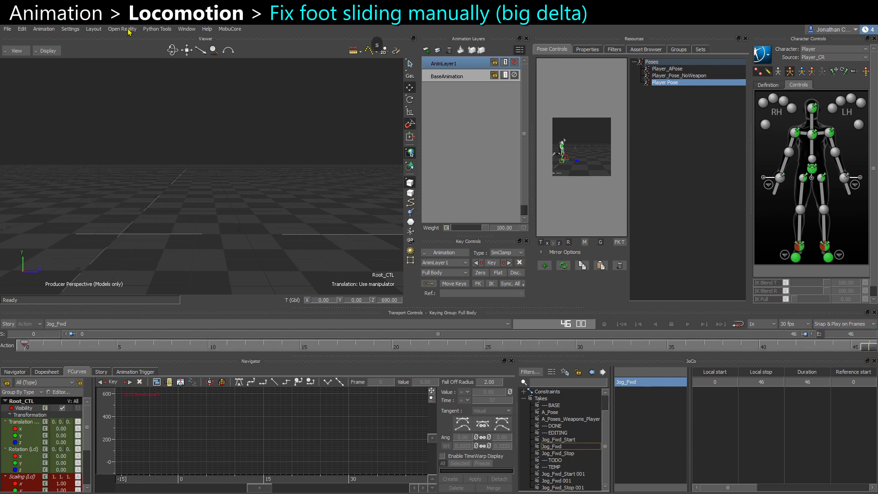
Switch to the calculator and compute 46 × 550 ÷ 30.
key("alt+Tab")
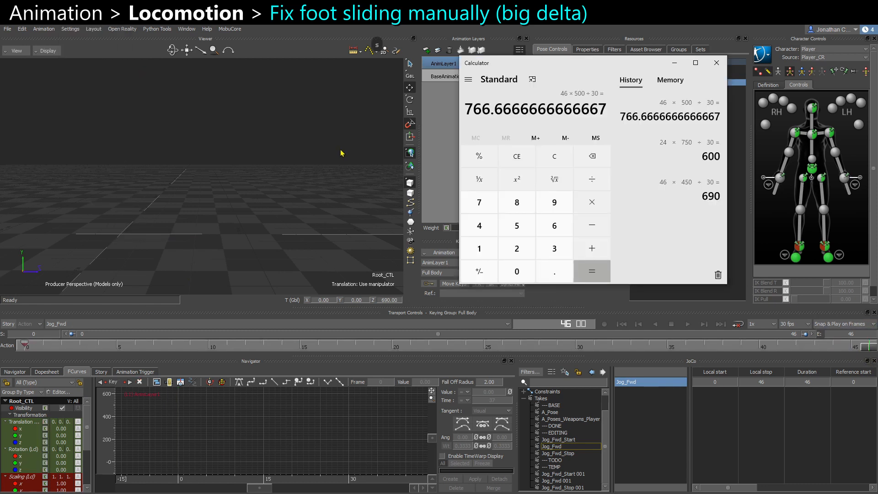
type("46*55")
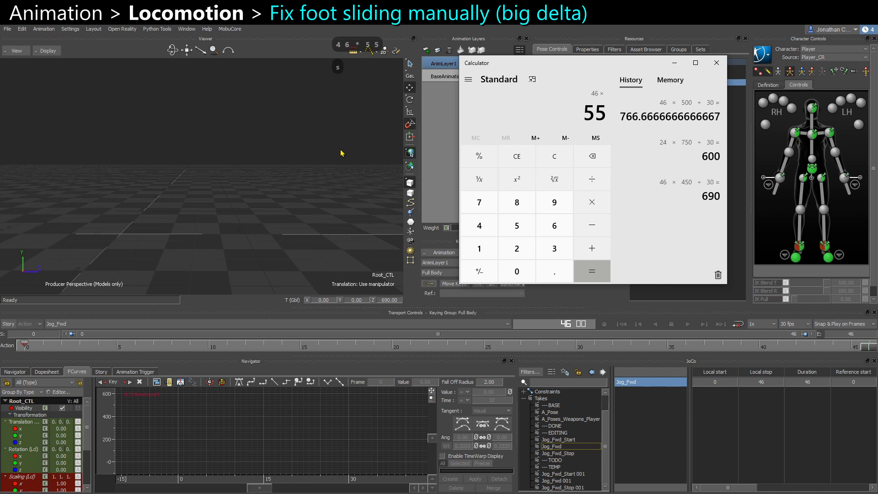
type("0")
type("/")
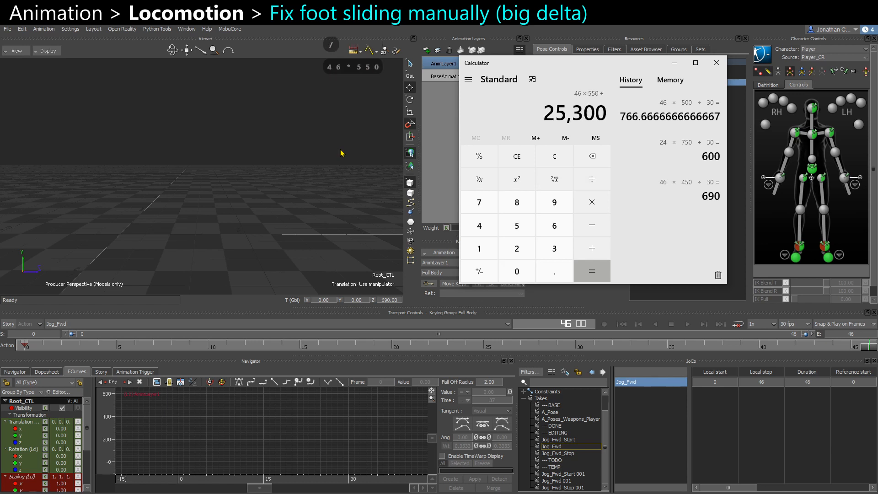
type("30")
key("Return")
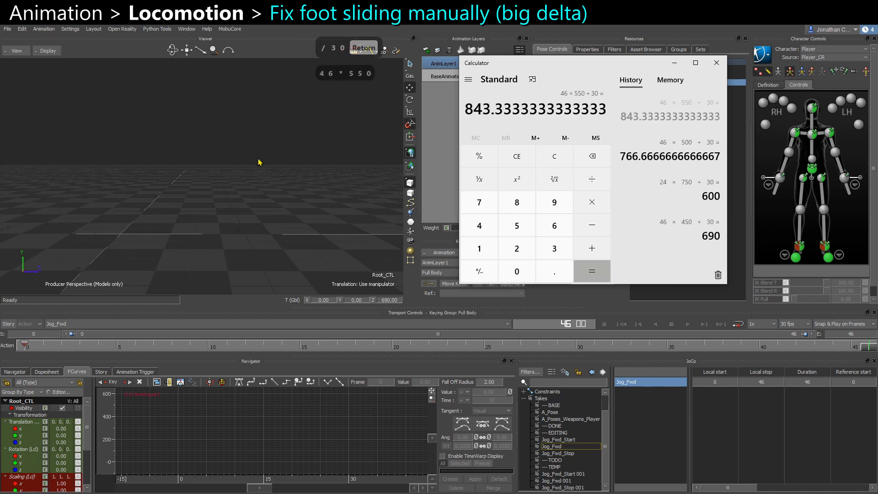
Set Root_CTL's Z translation to 843.3333 at the last frame.
middle_click_drag(284, 178, 238, 184)
middle_click_drag(350, 213, 229, 200)
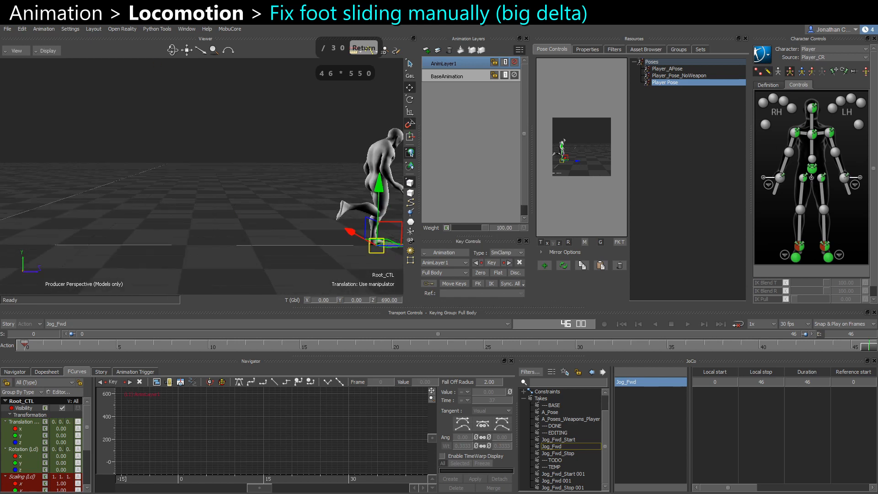
key("alt+Tab")
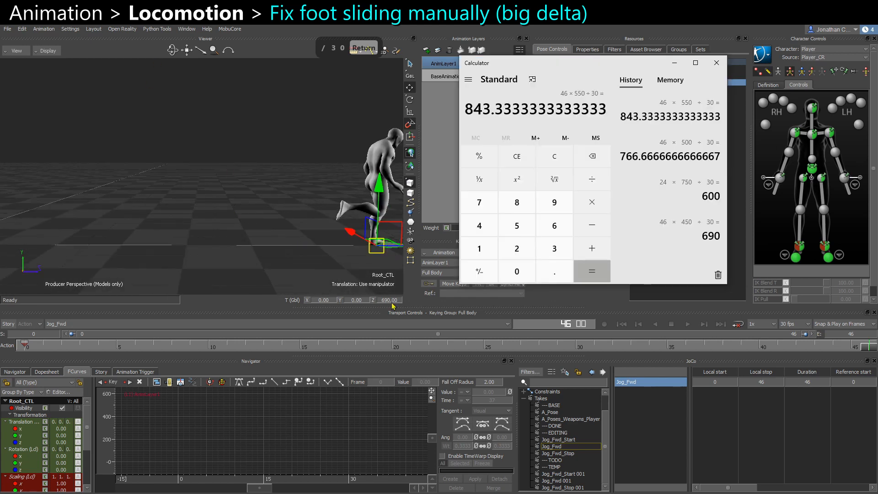
key("alt+Tab")
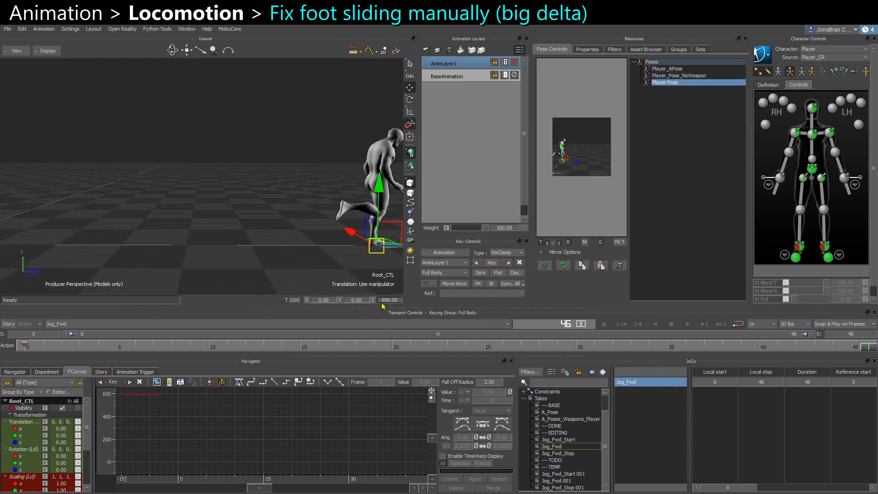
double_click(382, 300)
type("843.")
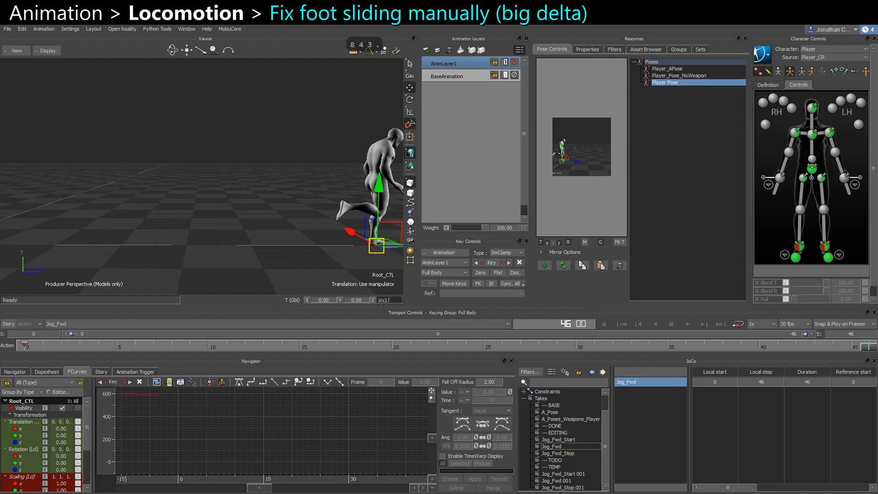
type("3333")
key("Return")
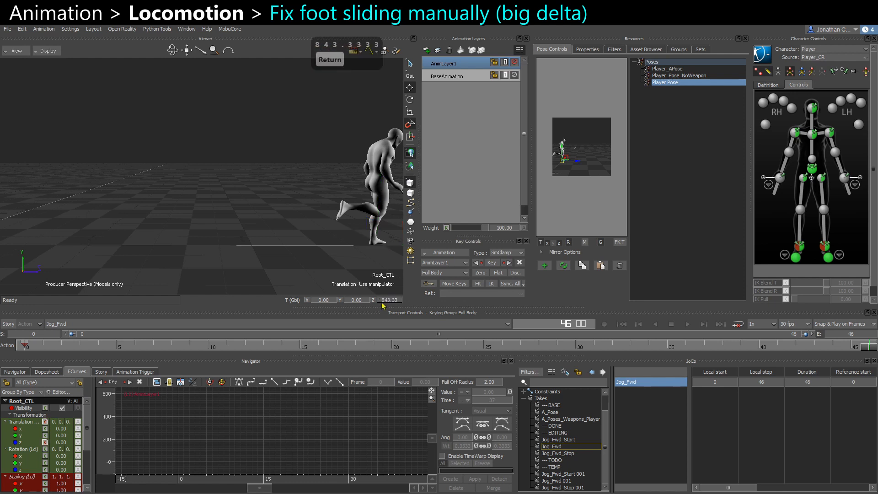
Apply Player Pose and set a key on the root at the last frame.
middle_click_drag(280, 241, 193, 217, "alt")
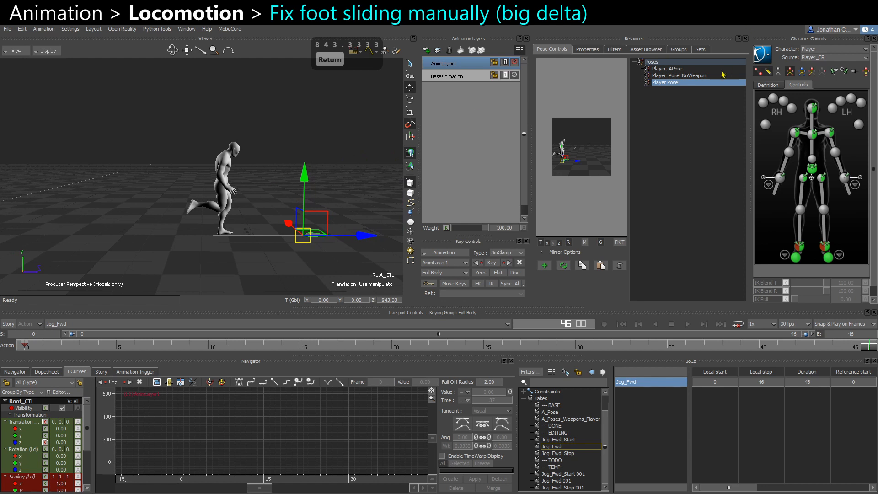
double_click(706, 88)
key("s")
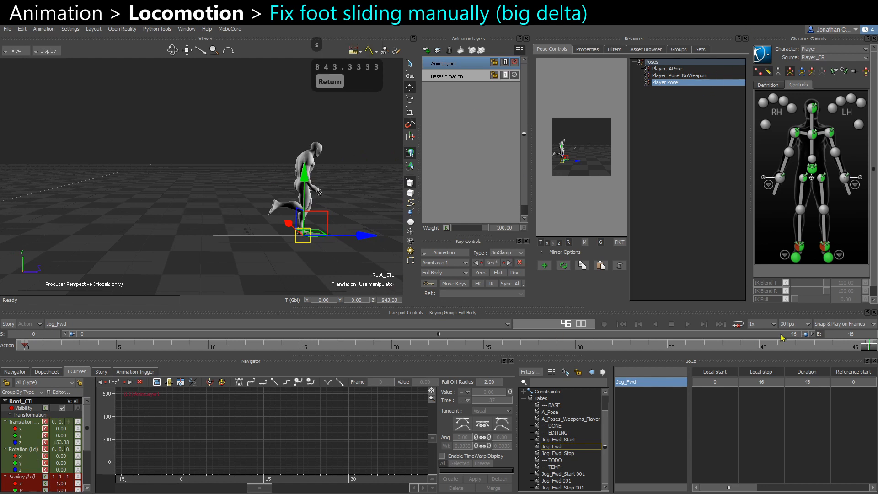
Scrub to mid-cycle and view the character from the left to check the foot plant.
left_click_drag(869, 347, 575, 348)
middle_click_drag(209, 245, 228, 238, "alt")
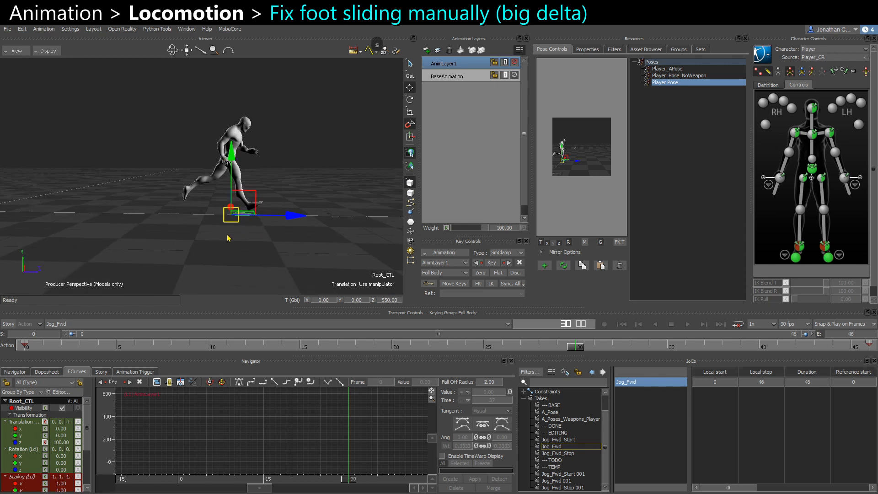
left_click_drag(582, 353, 429, 374)
key("ctrl+r")
key("ctrl+r")
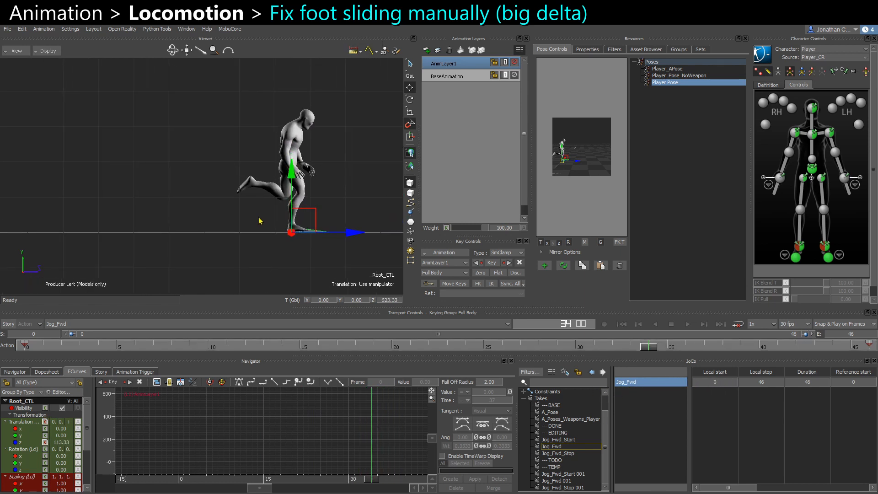
scroll(278, 177, "up", 2)
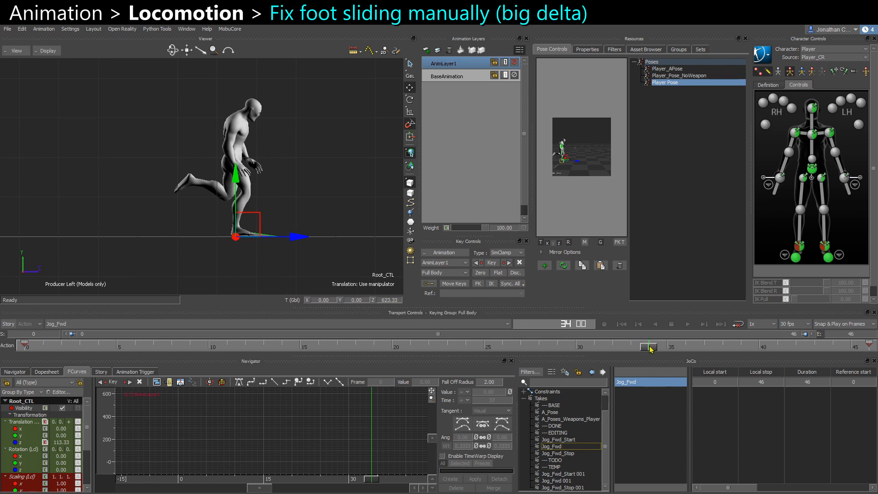
left_click_drag(649, 349, 593, 347)
Duplicate AnimLayer1 and mute the original layer.
key("ctrl+c")
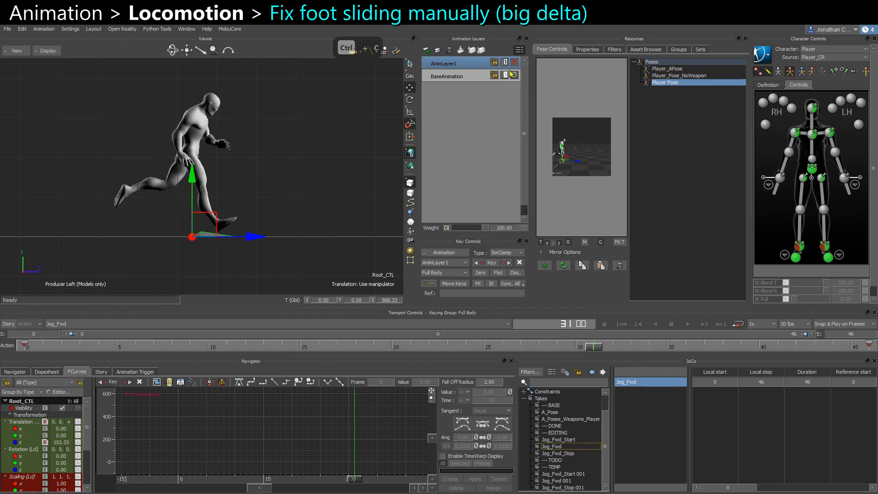
key("ctrl+v")
left_click(514, 75)
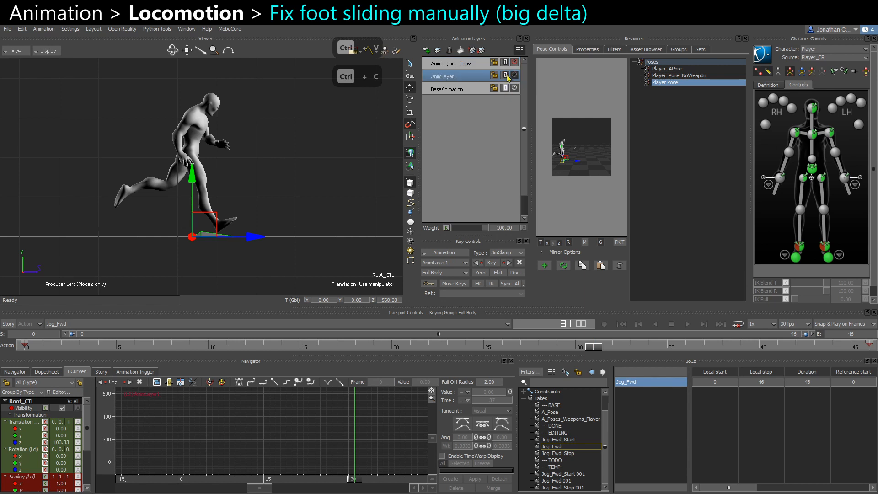
Run MobuCore's Adjustment Blend, then select the hips effector while scrubbing the blended cycle.
left_click(230, 30)
left_click(241, 42)
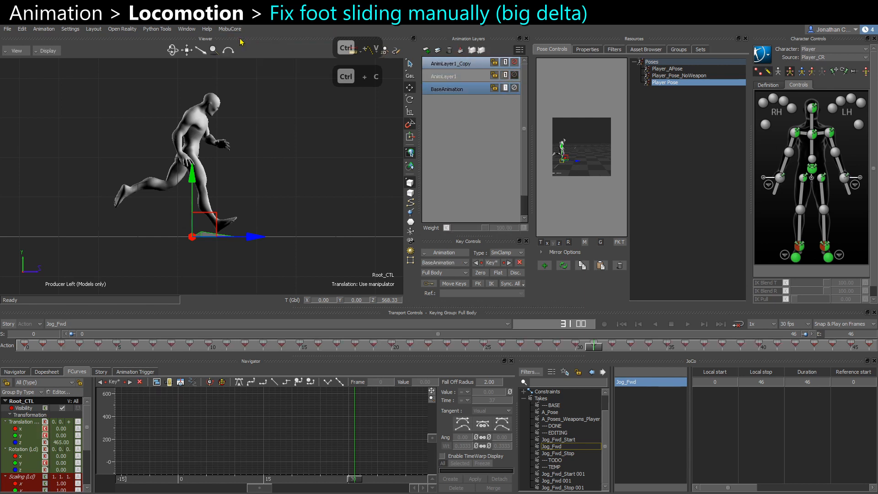
left_click_drag(595, 351, 576, 348)
left_click(250, 174)
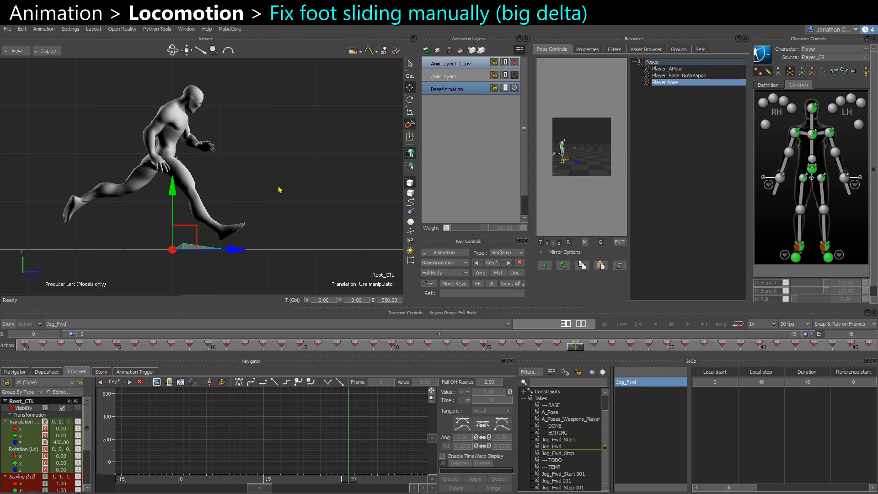
left_click(813, 170)
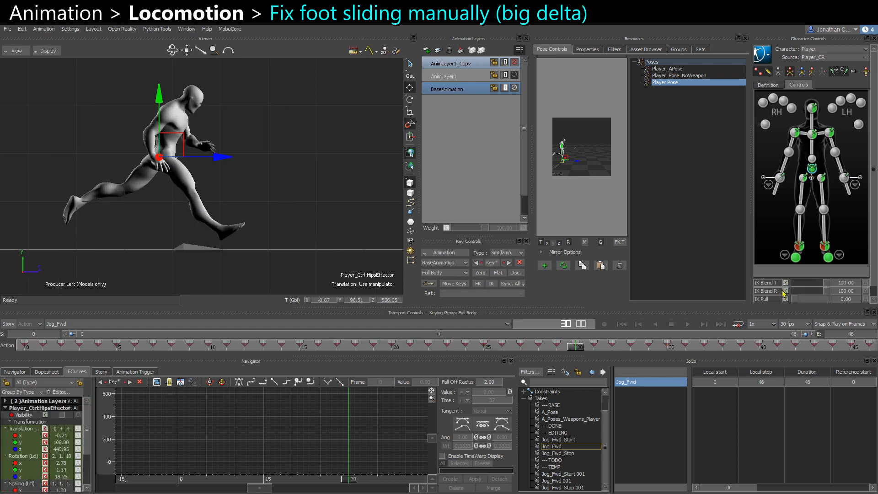
Select the ankle effectors and scrub the blended jog cycle to inspect the foot sliding.
left_click(799, 247)
left_click(824, 248, "shift")
left_click_drag(806, 301, 854, 303)
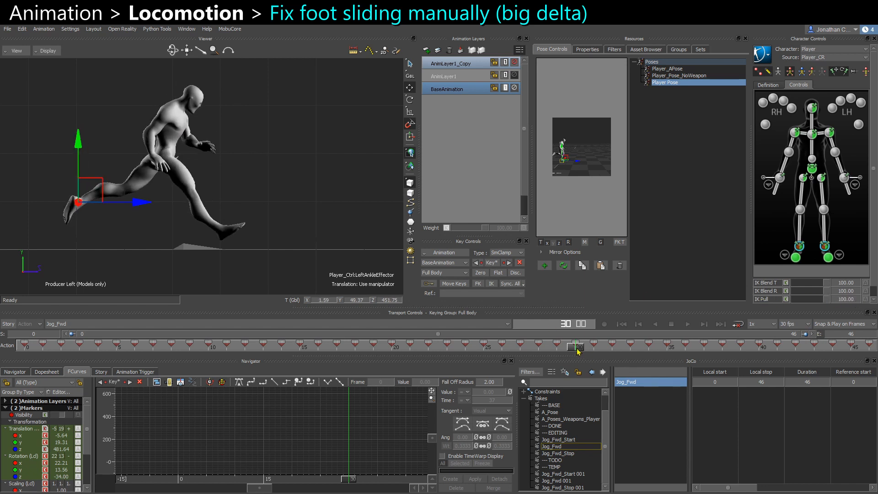
left_click_drag(578, 351, 668, 350)
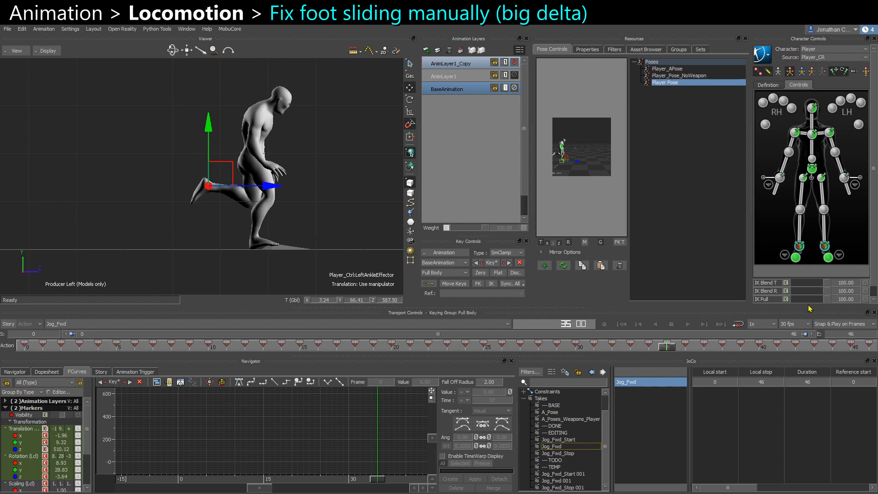
left_click_drag(808, 300, 738, 291)
left_click_drag(324, 173, 331, 184)
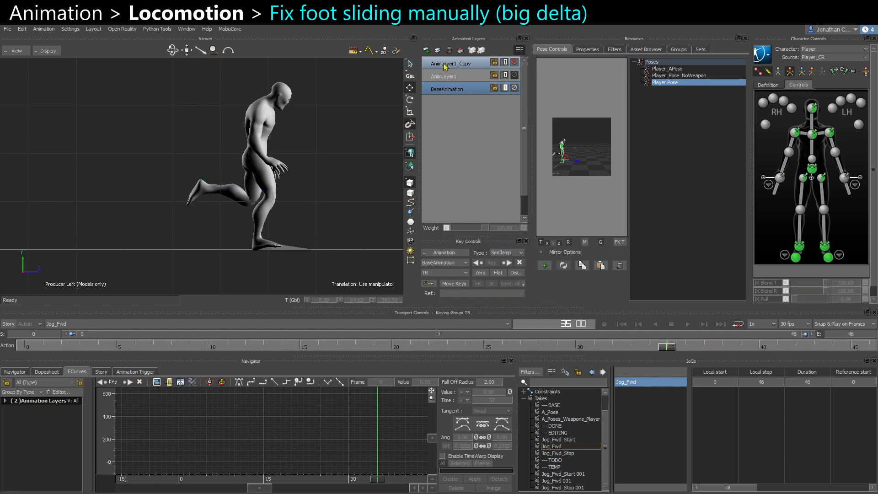
Delete the AnimLayer1_Copy animation layer.
left_click(446, 64)
left_click(449, 51)
left_click(453, 64)
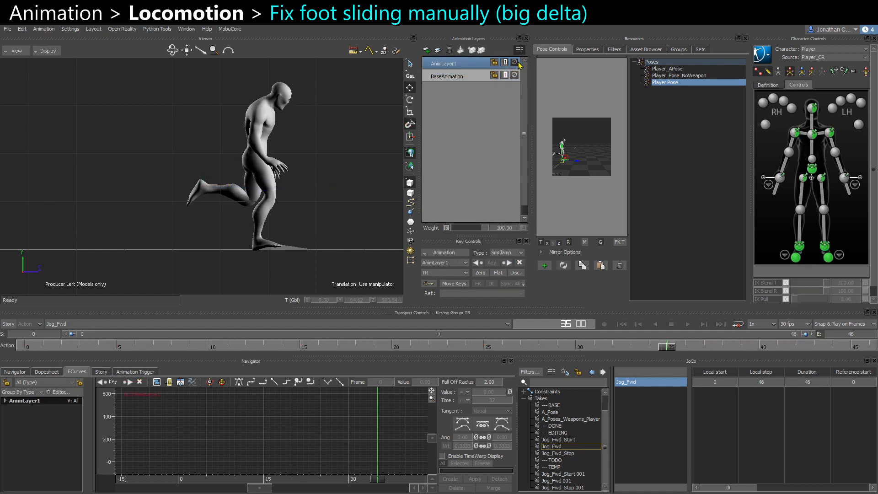
Toggle AnimLayer1's mute on and off while scrubbing to compare the cycle with and without it.
left_click(515, 62)
left_click(23, 348)
left_click_drag(24, 347, 465, 346)
left_click(515, 62)
left_click(515, 61)
middle_click_drag(327, 179, 209, 191, "alt")
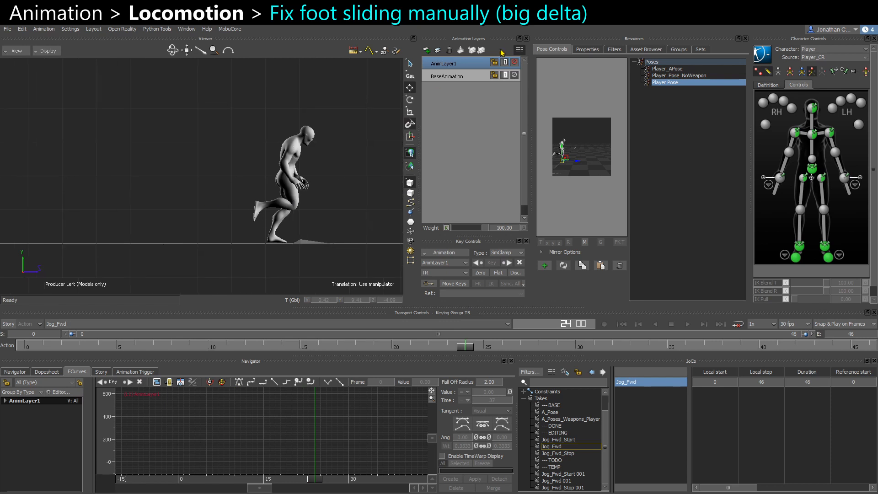
left_click(515, 62)
left_click(515, 62)
Rename AnimLayer1 to 550_Speed_Matching.
right_click(455, 65)
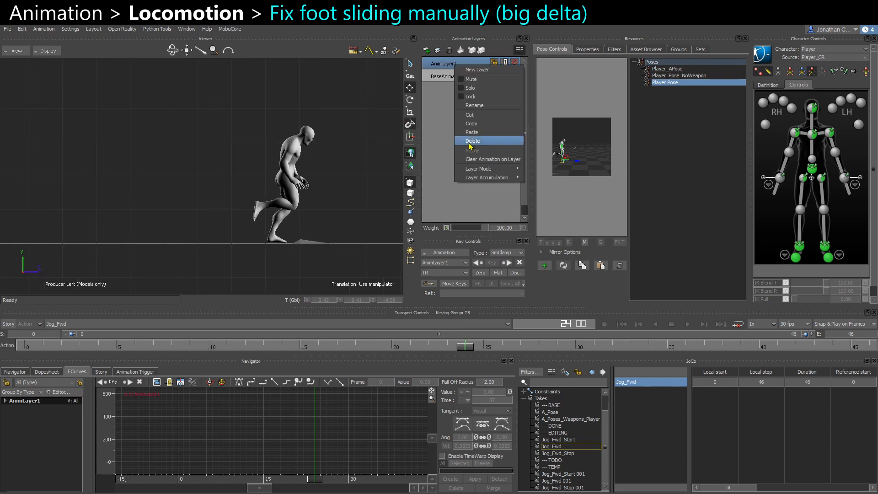
left_click(474, 106)
type("500")
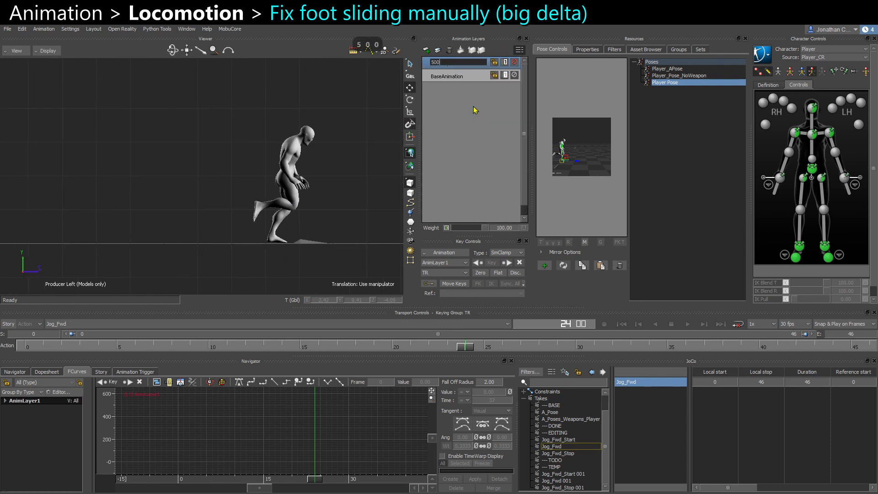
key("BackSpace")
key("BackSpace")
type("50_Speed_Matchi")
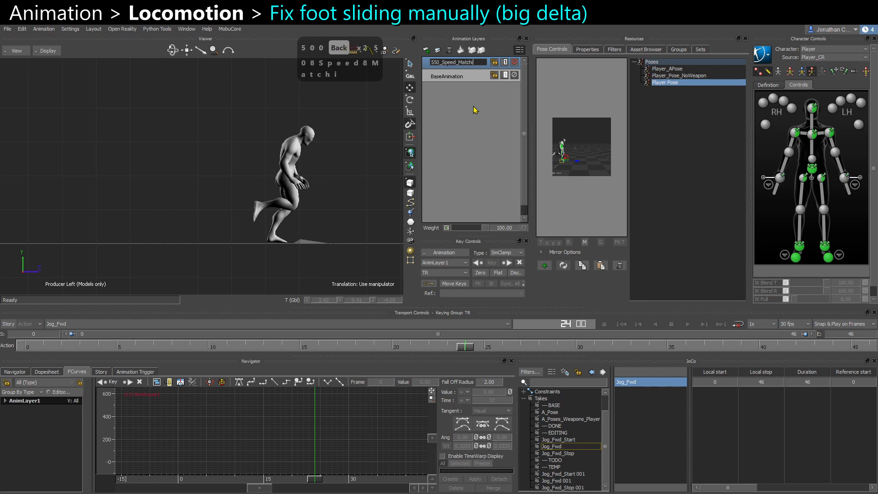
type("ng")
key("Return")
Select the left ankle effector on the new layer and set a key on it at the cycle's last frame.
scroll(225, 173, "down", 1)
left_click(304, 236)
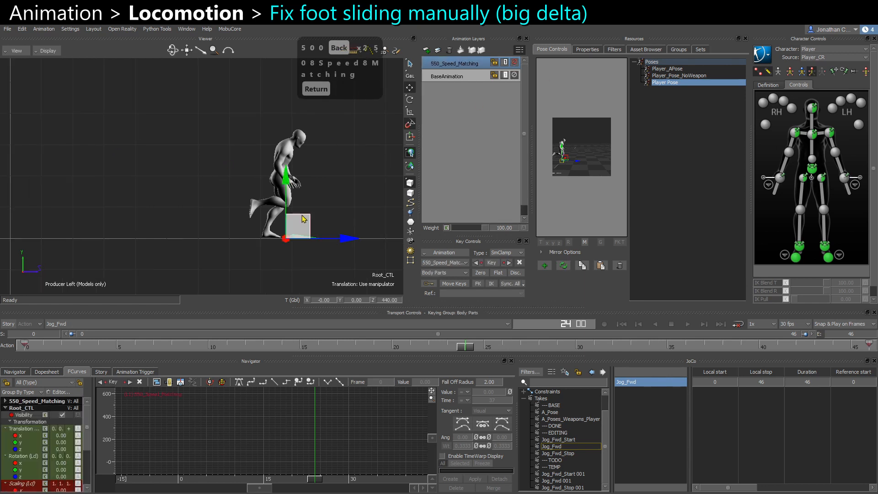
scroll(321, 203, "up", 1)
left_click(825, 247)
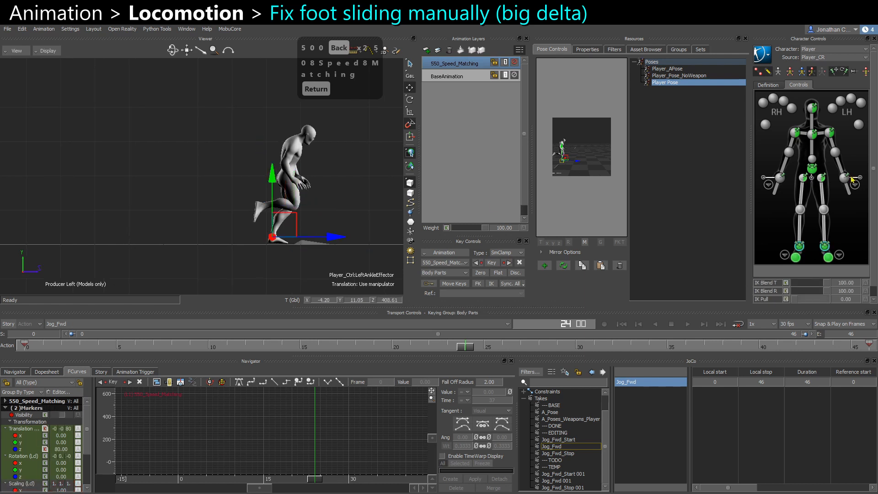
left_click(28, 347)
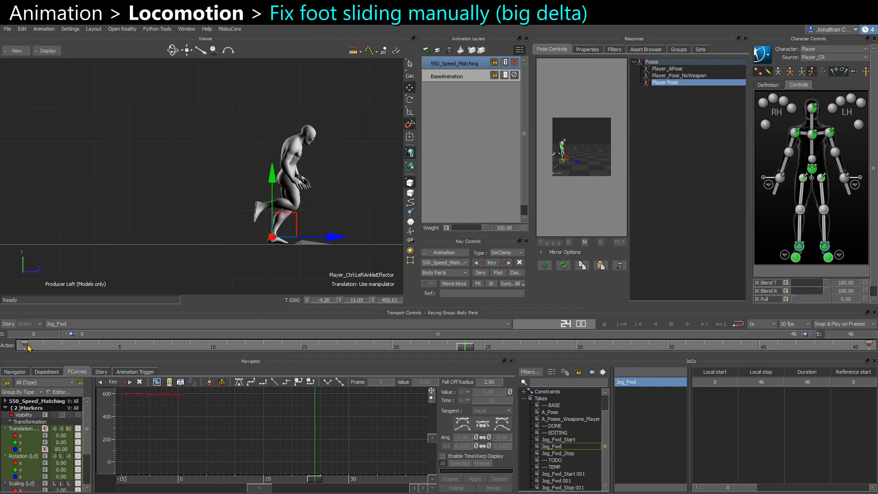
left_click_drag(105, 255, 249, 240, "shift")
left_click_drag(88, 267, 75, 269, "ctrl")
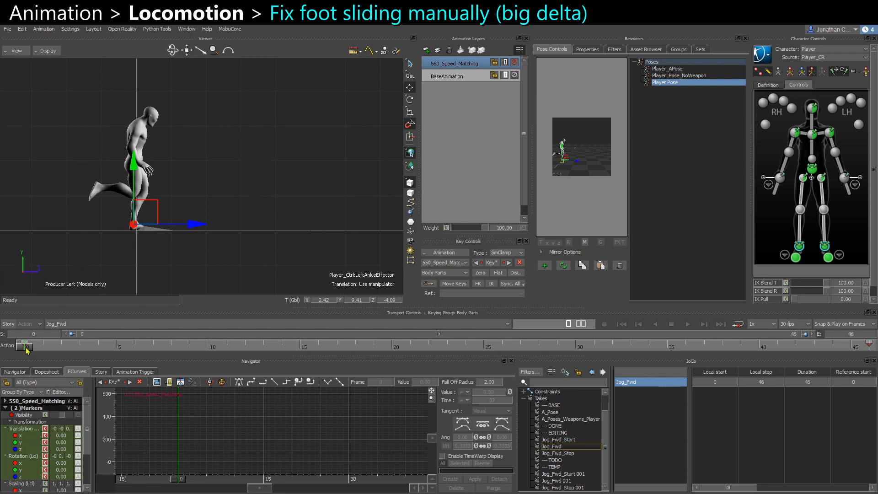
left_click_drag(27, 346, 868, 355)
key("s")
key("s")
key("s")
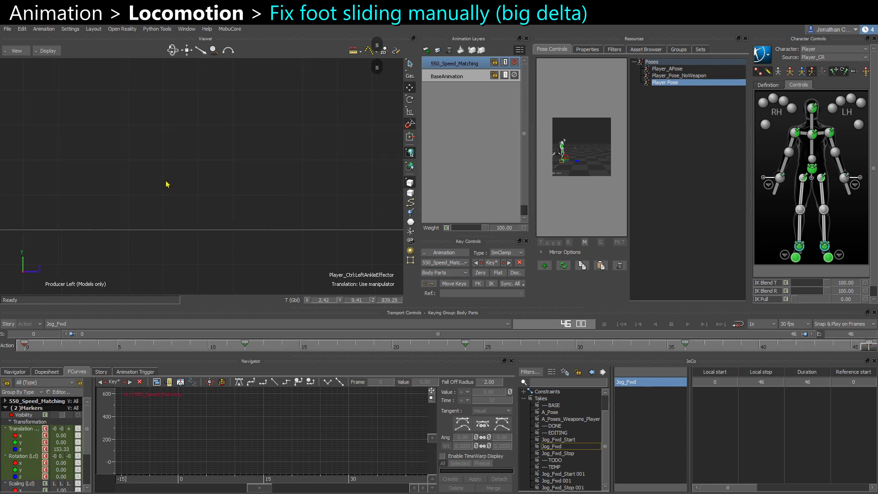
Orbit and scrub through the cycle, toggling the 550_Speed_Matching layer's mute to check the foot plants.
middle_click_drag(166, 181, 1, 188, "alt")
middle_click_drag(186, 204, 151, 205, "alt")
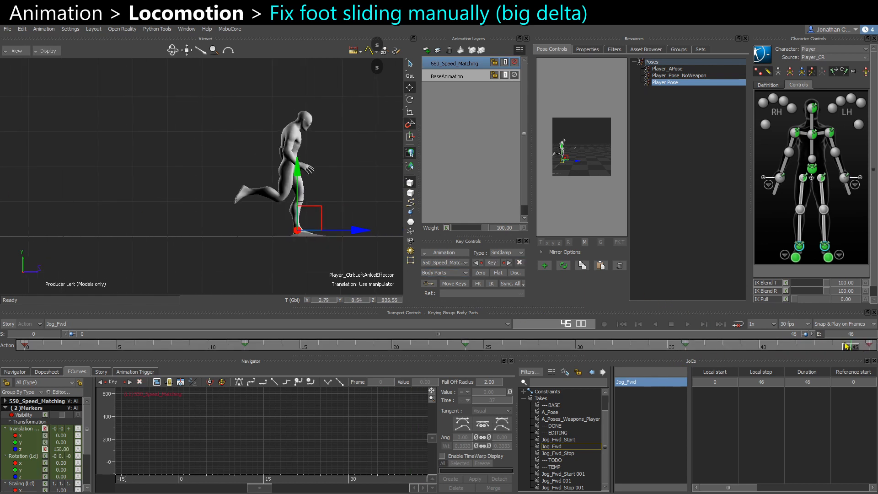
left_click_drag(866, 350, 18, 351)
middle_click_drag(81, 238, 480, 241, "alt")
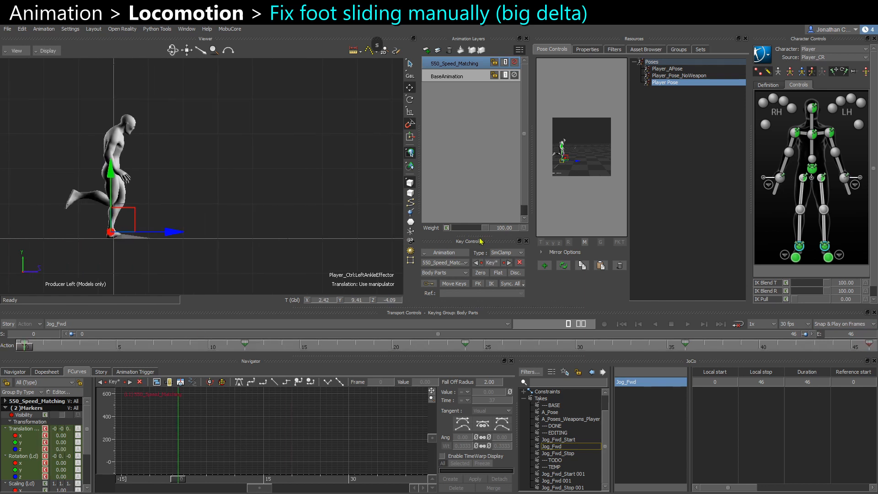
left_click(517, 64)
left_click(517, 64)
key("ctrl+Right")
middle_click_drag(249, 262, 197, 258, "alt")
right_click_drag(198, 258, 228, 267, "alt")
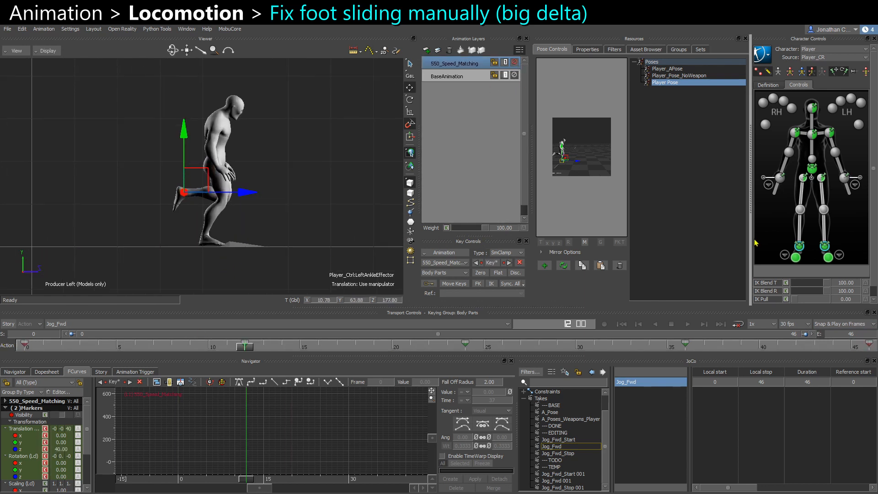
Copy the right ankle effector's planted position around frame 12 and paste it to hold the foot in place.
left_click(799, 248)
scroll(220, 229, "up", 1)
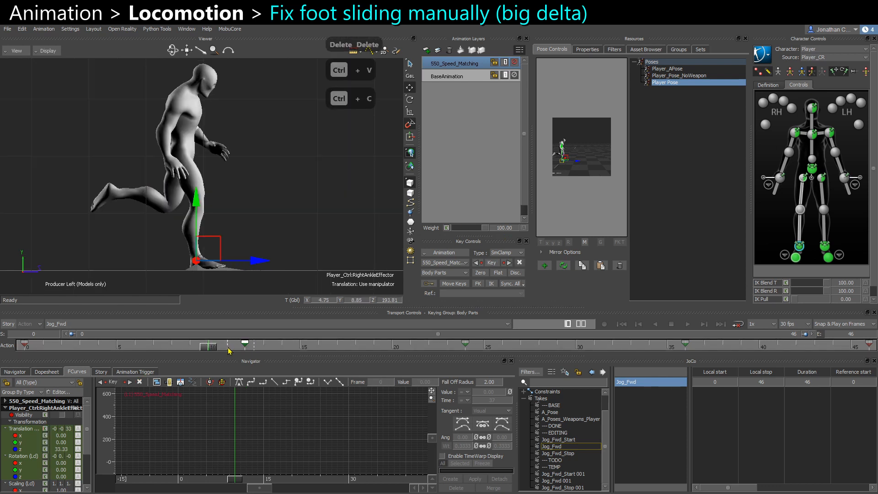
left_click_drag(230, 350, 275, 342, "shift")
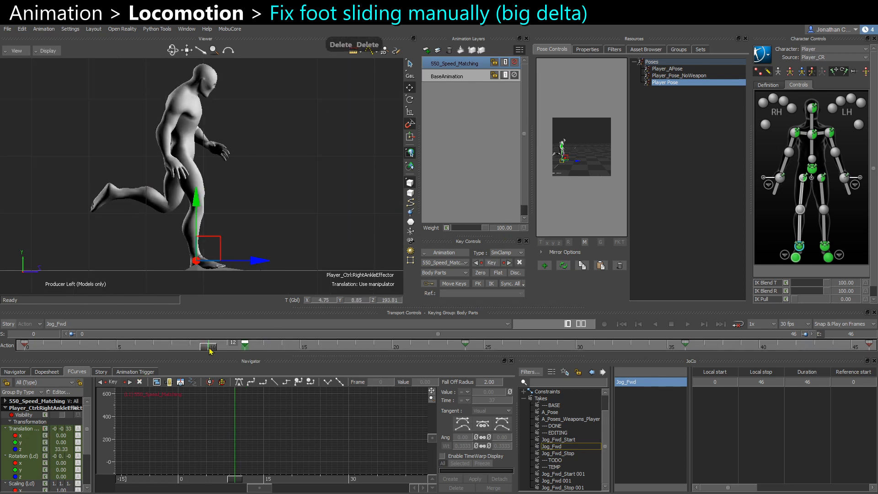
key("ctrl+c")
key("Delete")
key("Delete")
mouse_move(246, 346)
left_mouse_down()
mouse_move(298, 348)
mouse_move(235, 349)
left_mouse_up()
key("ctrl+v")
key("ctrl+c")
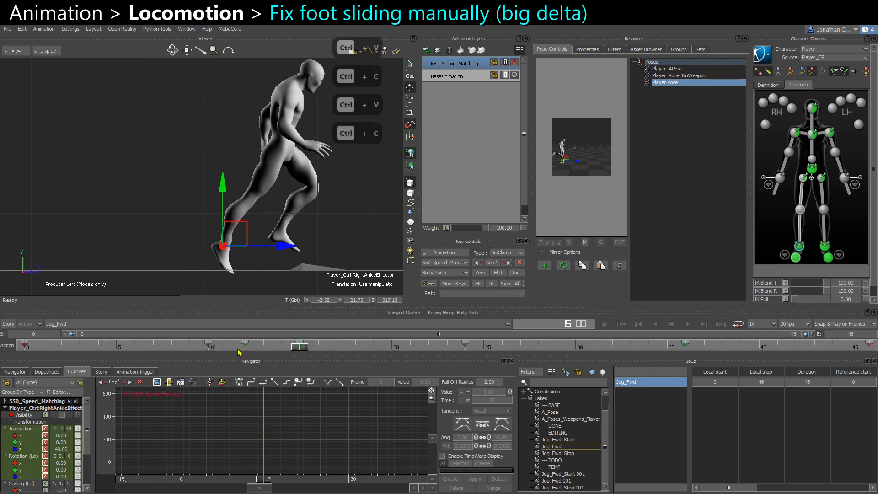
Select the left ankle effector at frame 22 and copy its planted position.
mouse_move(300, 348)
left_mouse_down()
mouse_move(282, 348)
mouse_move(300, 348)
left_mouse_up()
left_click_drag(795, 300, 732, 324)
left_click_drag(300, 348, 425, 351)
left_click(822, 248)
key("ctrl+c")
key("ctrl+v")
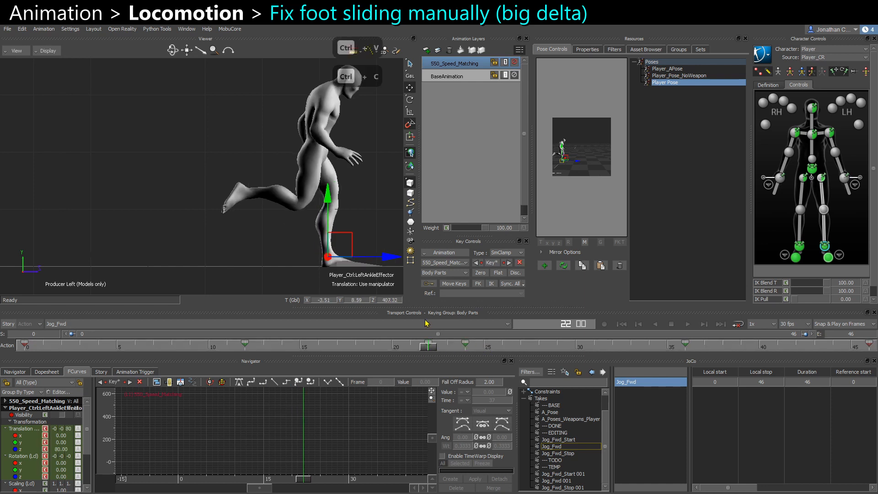
Paste the left ankle's planted position at frame 27 to stop it sliding.
middle_click_drag(425, 319, 381, 318, "alt")
left_click(469, 351)
left_click(522, 350)
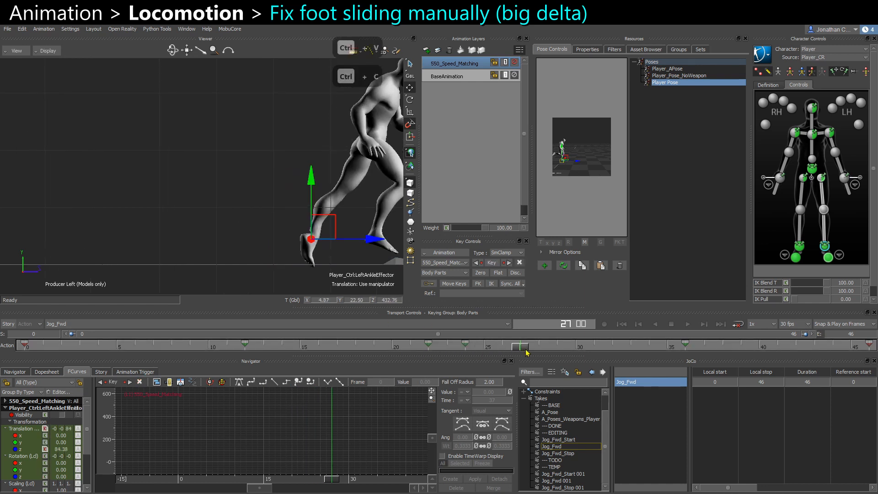
key("ctrl+c")
key("ctrl+v")
key("ctrl+c")
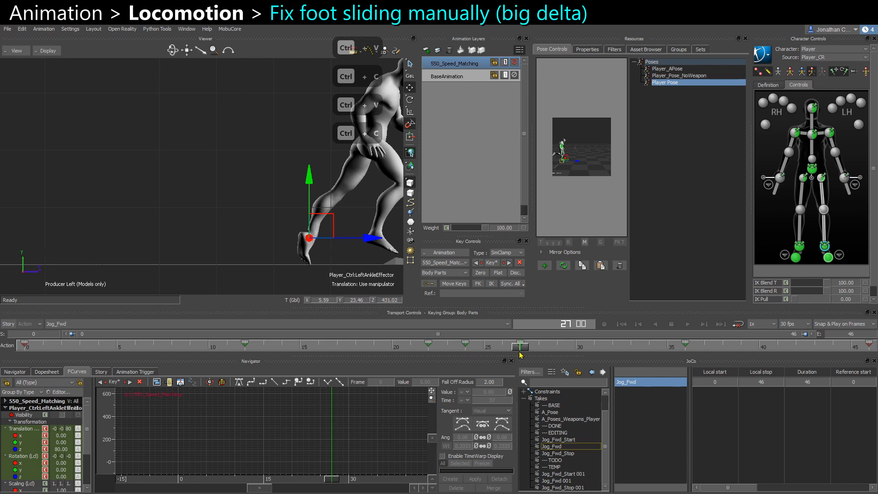
left_click(429, 350)
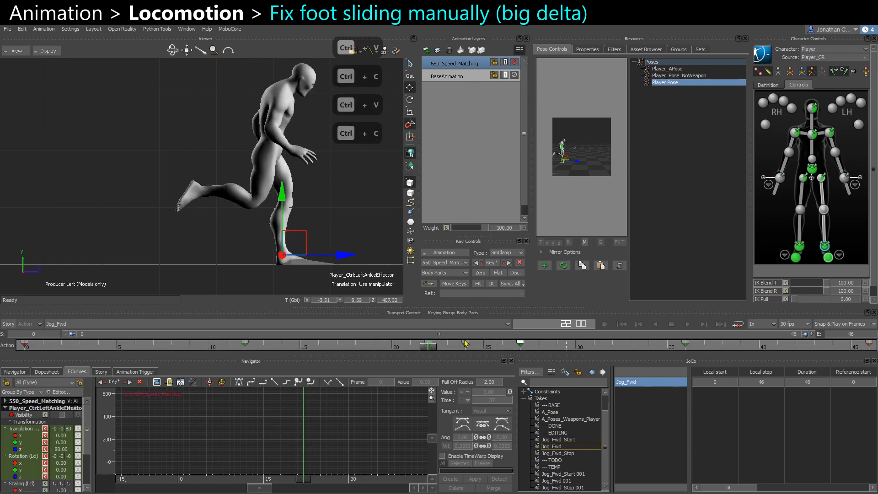
Copy and paste the right ankle effector's position across its second foot plant around frame 37.
mouse_move(466, 343)
left_mouse_down("shift")
mouse_move(418, 343)
mouse_move(520, 349)
mouse_move(431, 350)
mouse_move(631, 350)
left_mouse_up("shift")
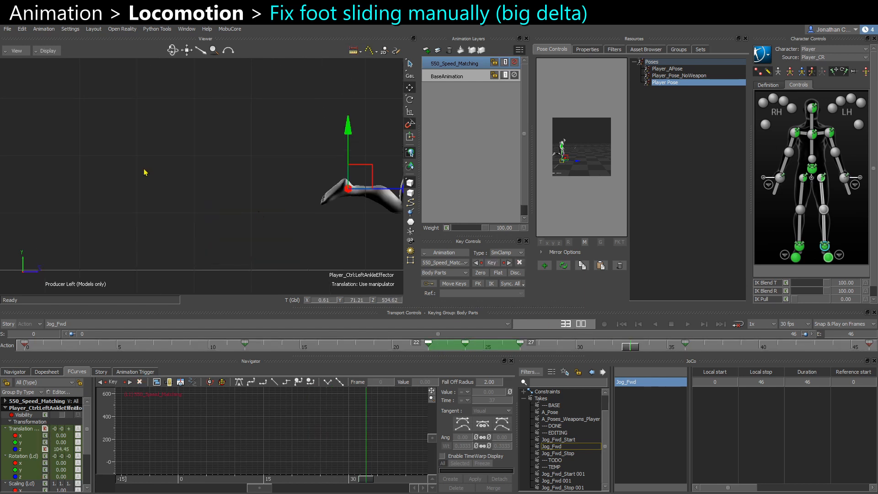
middle_click_drag(143, 171, 0, 158)
left_click_drag(634, 349, 705, 351)
left_click(799, 248)
key("ctrl+c")
key("ctrl+v")
key("ctrl+v")
key("ctrl+c")
double_click(668, 349, "shift")
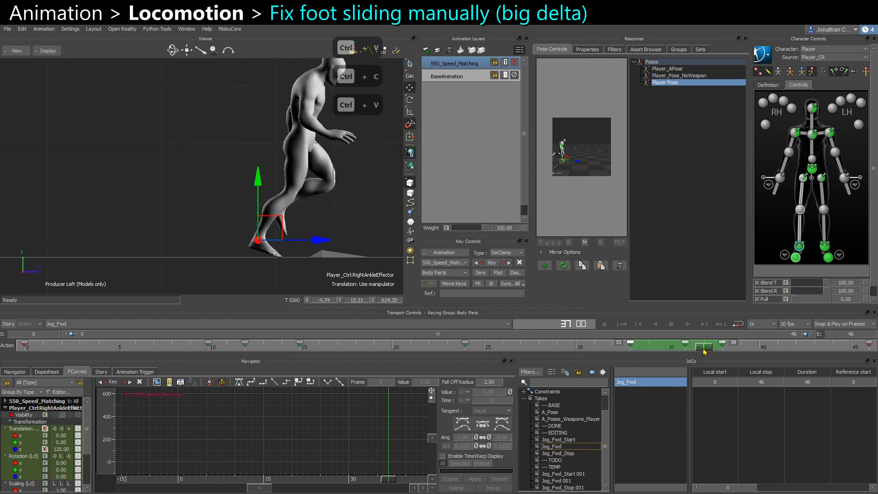
Toggle the 550_Speed_Matching layer's mute while scrubbing the cycle's end to compare the foot plants.
left_click(517, 61)
left_click(322, 213)
left_click_drag(704, 346, 741, 357)
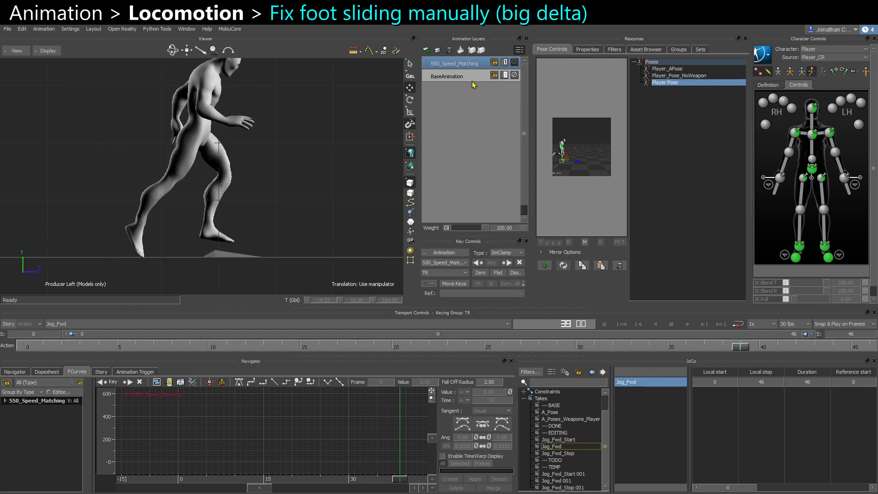
left_click(515, 63)
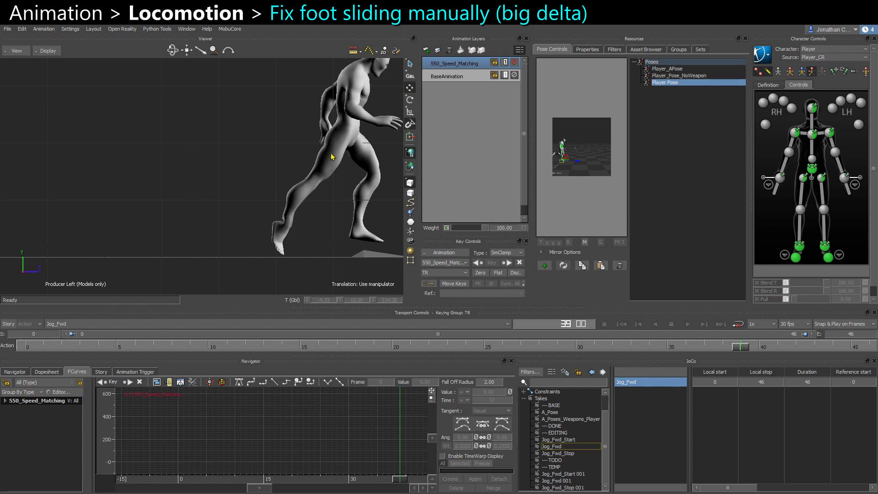
middle_click_drag(333, 157, 288, 160, "alt")
left_click_drag(748, 349, 676, 363)
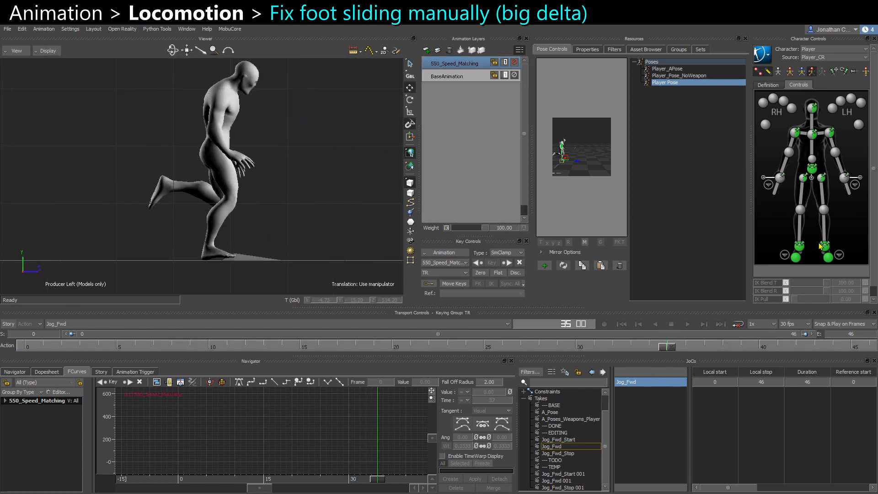
Select the left ankle effector and paste its planted position at the cycle's last frame, 46.
left_click(799, 247)
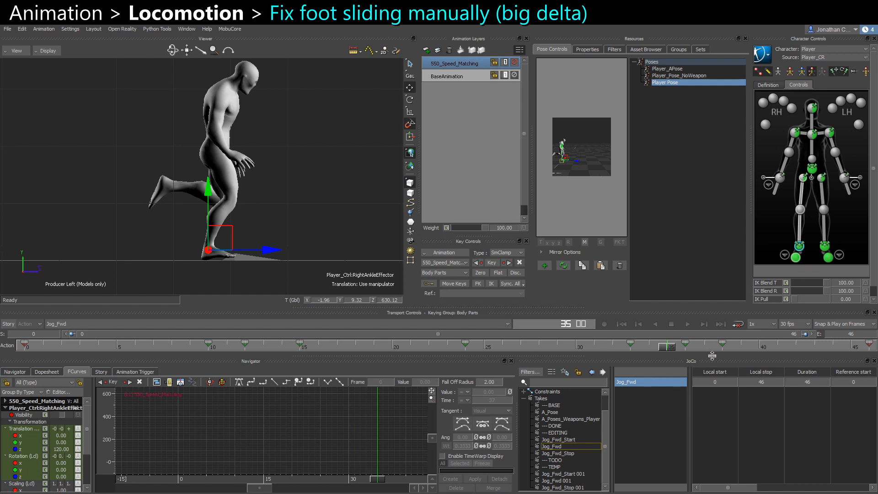
left_click(827, 246)
left_click(806, 350)
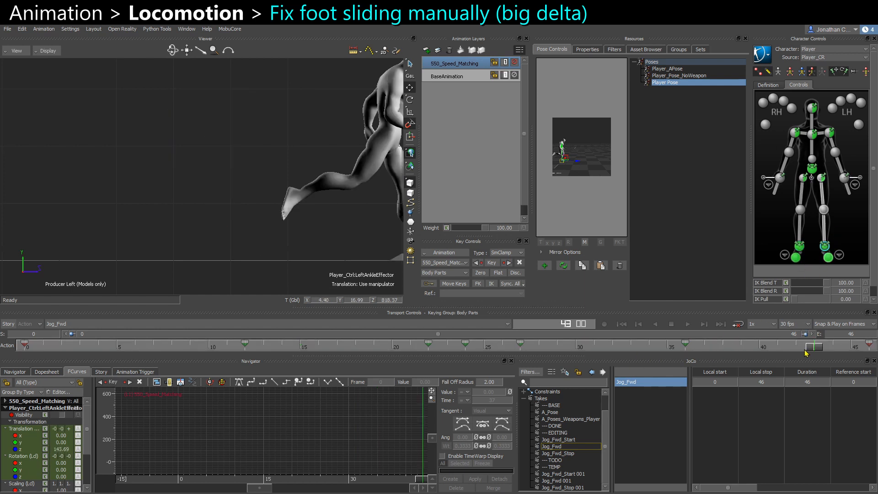
key("f")
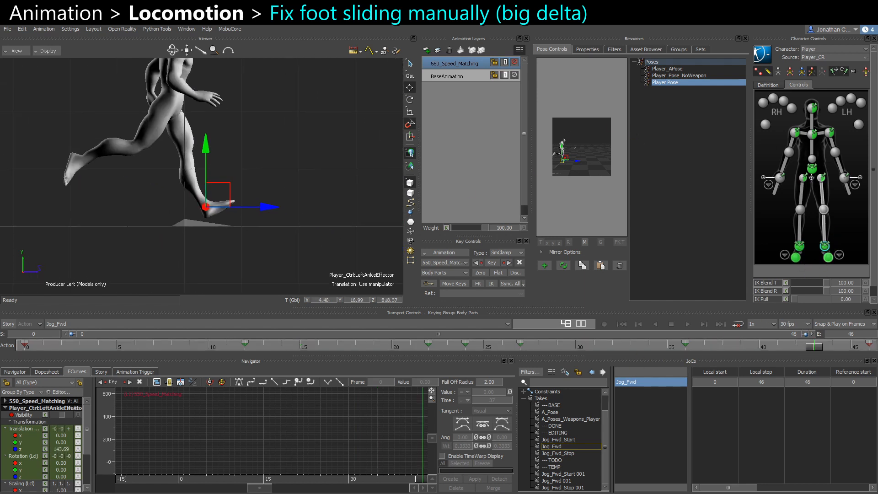
left_click_drag(822, 352, 868, 350)
key("ctrl+c")
key("ctrl+v")
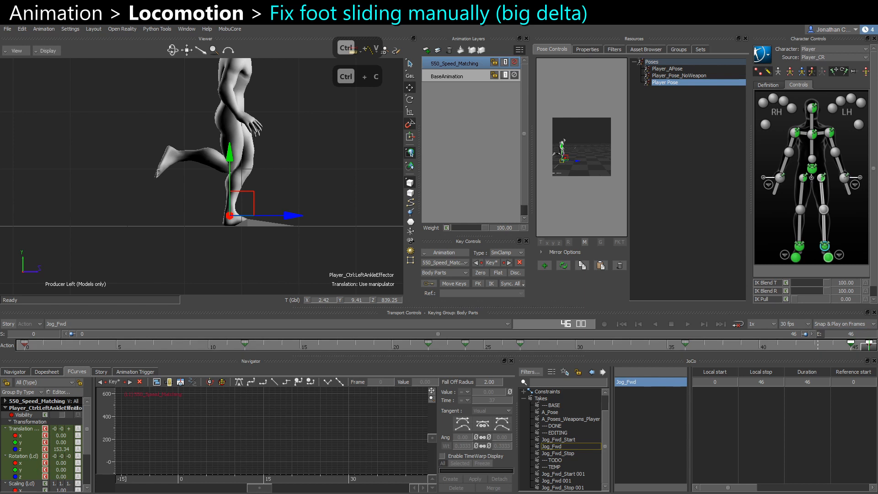
Paste the left ankle effector's planted position at the start of the cycle and copy that pose.
left_click(26, 346)
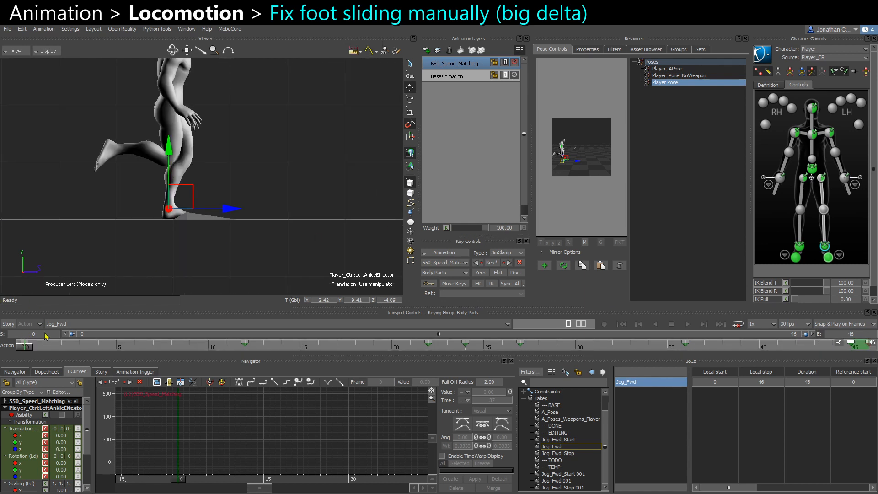
left_click_drag(33, 350, 97, 352)
key("ctrl+v")
key("ctrl+c")
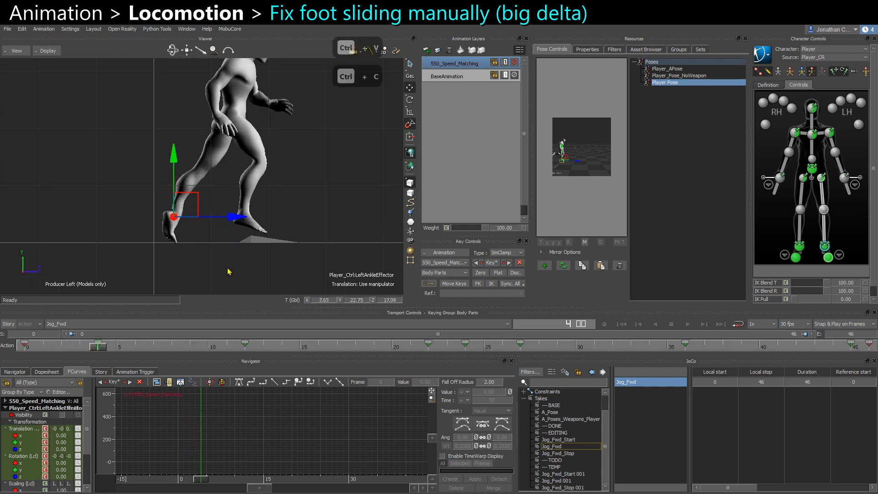
Try setting the left ankle effector's IK Pull to 100 around frame 7.
left_click_drag(101, 350, 153, 350)
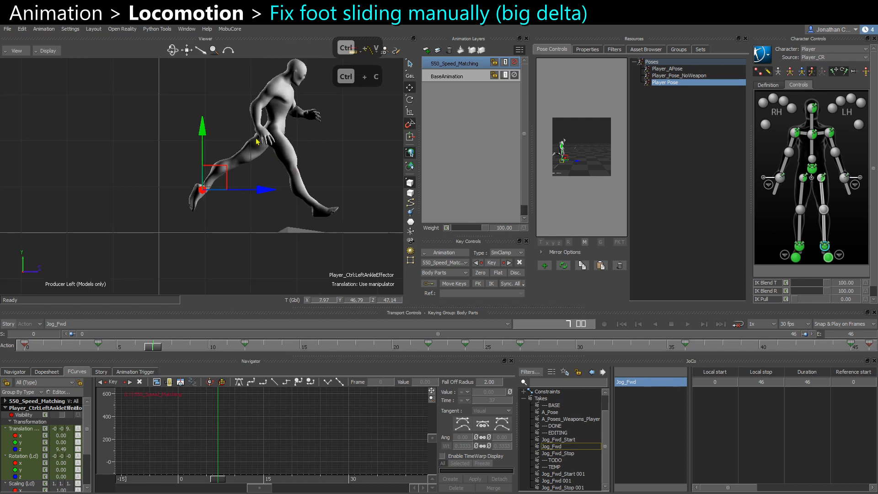
left_click(291, 135)
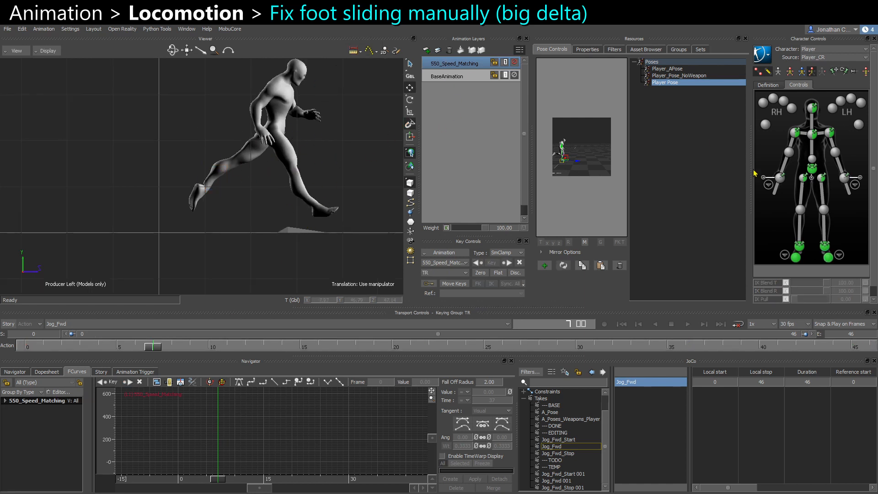
left_click(810, 170)
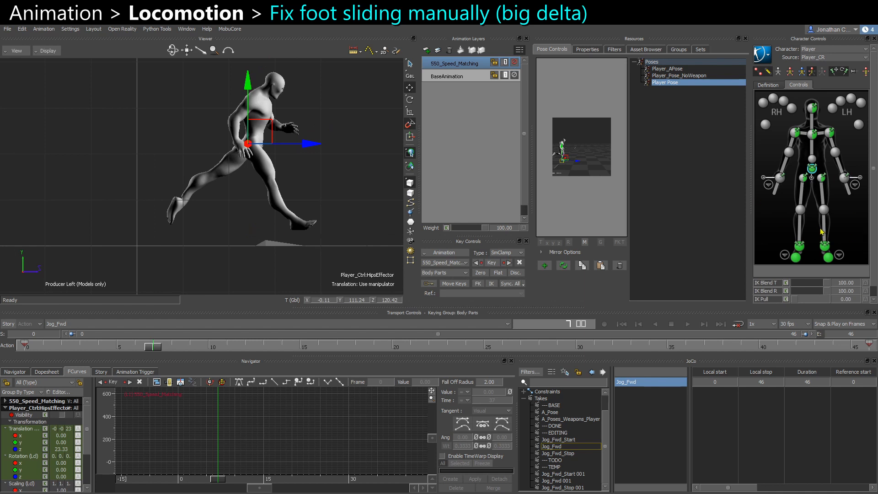
left_click(799, 246)
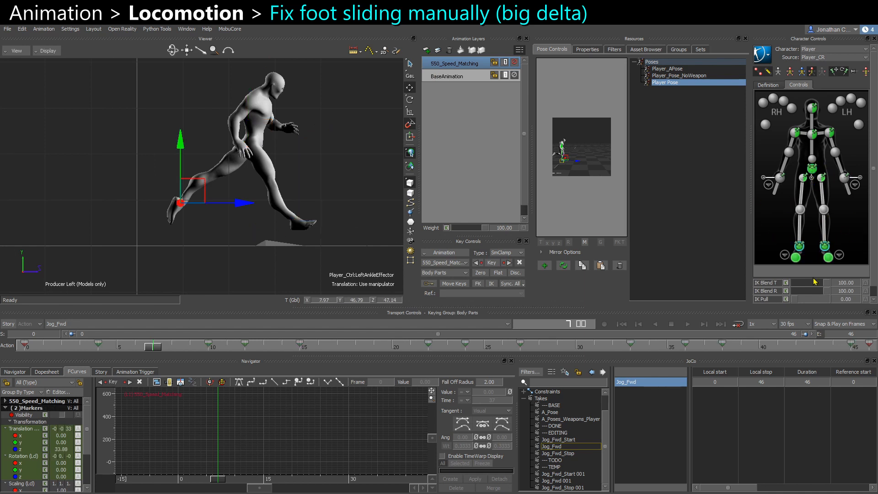
left_click_drag(810, 302, 835, 303)
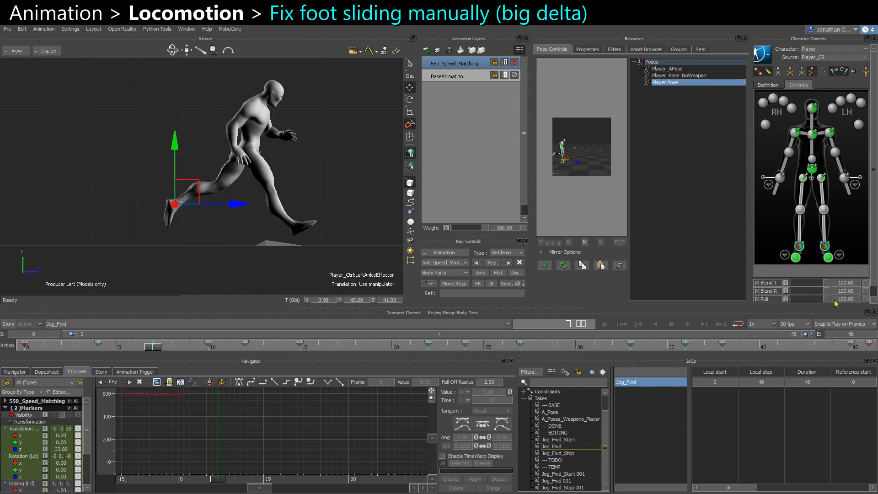
Try moving the hips effector down, then undo the move twice.
left_click(812, 169)
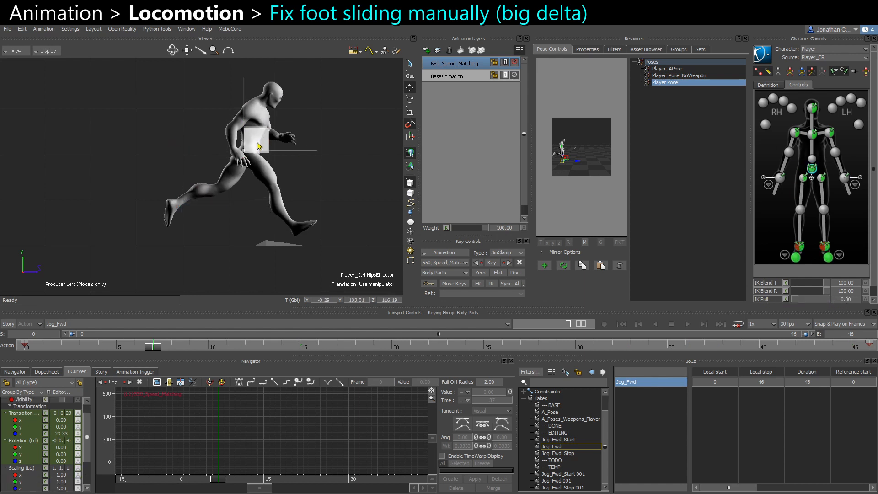
mouse_move(262, 160)
left_mouse_down()
mouse_move(261, 170)
mouse_move(252, 160)
mouse_move(264, 172)
mouse_move(257, 162)
mouse_move(256, 171)
left_mouse_up()
key("ctrl+z")
key("ctrl+z")
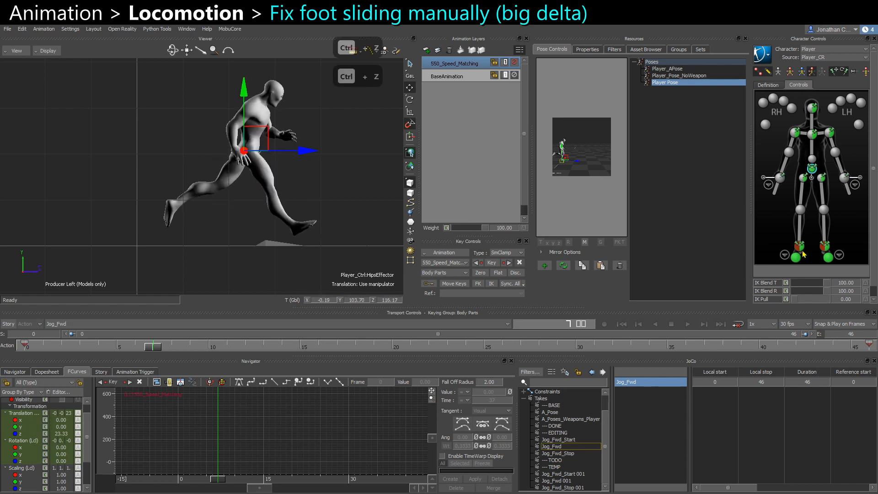
Set the ankle effectors' IK Pull back to 0.
left_click(801, 247)
left_click(829, 246)
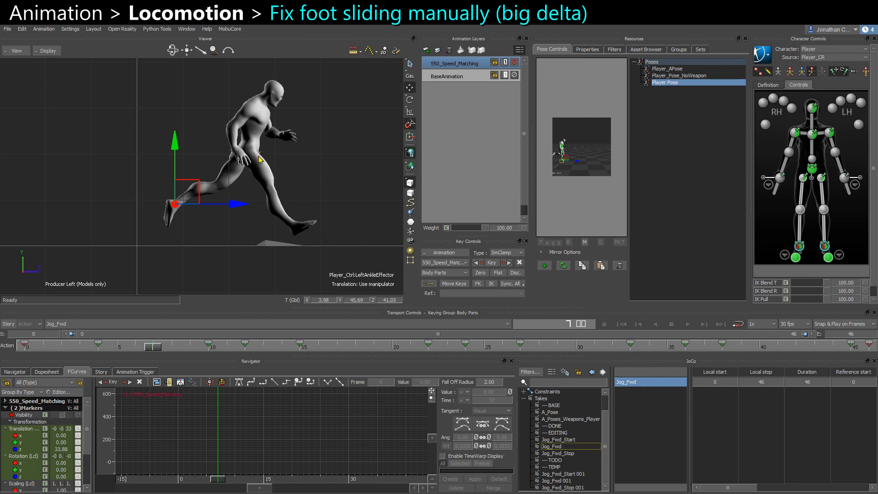
left_click_drag(805, 298, 718, 290)
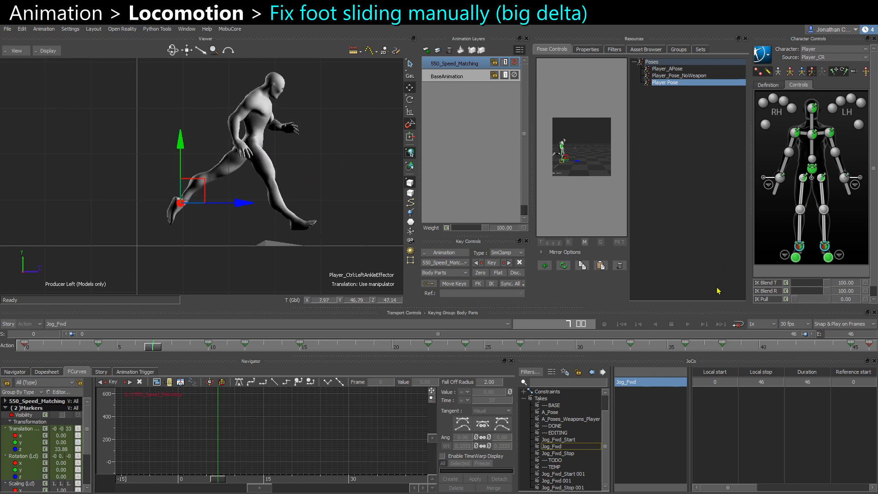
Add a new animation layer and key the hips effector lowered at frame 7.
left_click(812, 172)
left_click(426, 49)
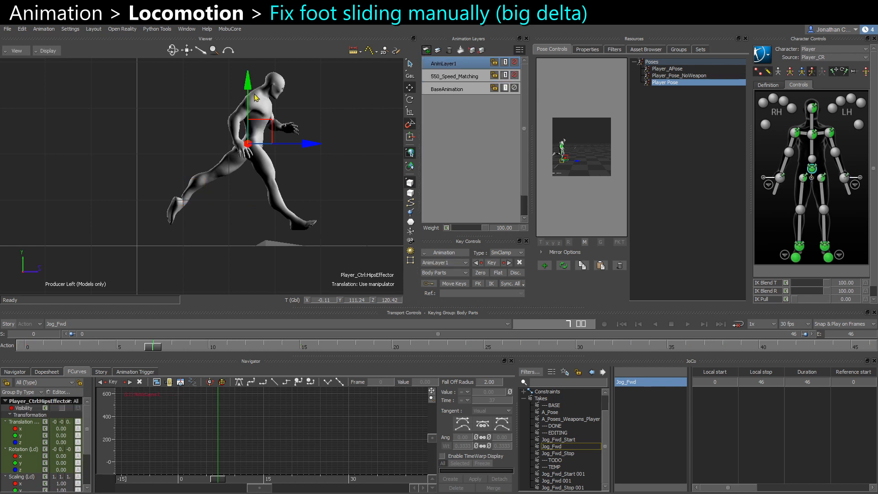
left_click_drag(248, 89, 250, 105)
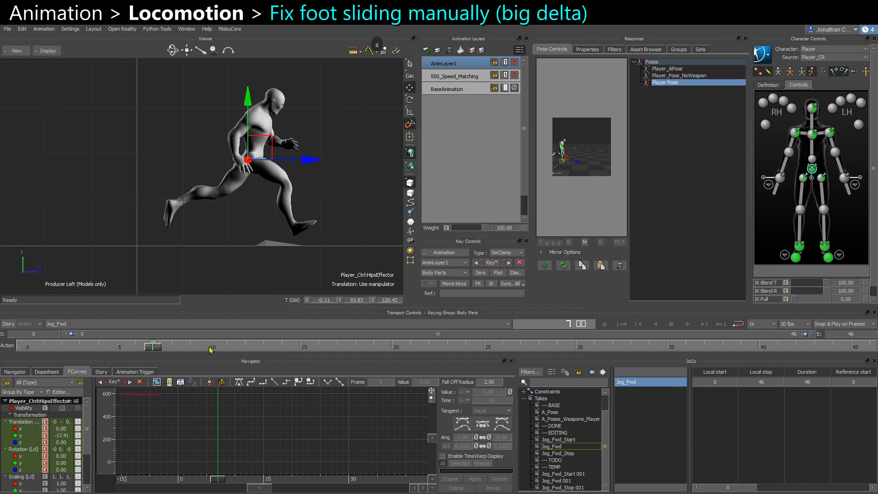
key("k")
Scrub through the cycle to review the lowered hips.
left_click_drag(152, 348, 262, 348)
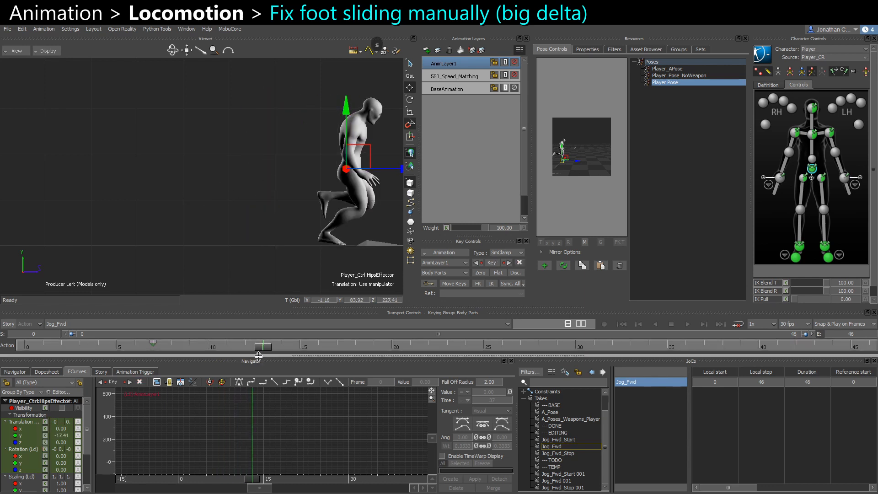
middle_click_drag(158, 254, 141, 256, "alt")
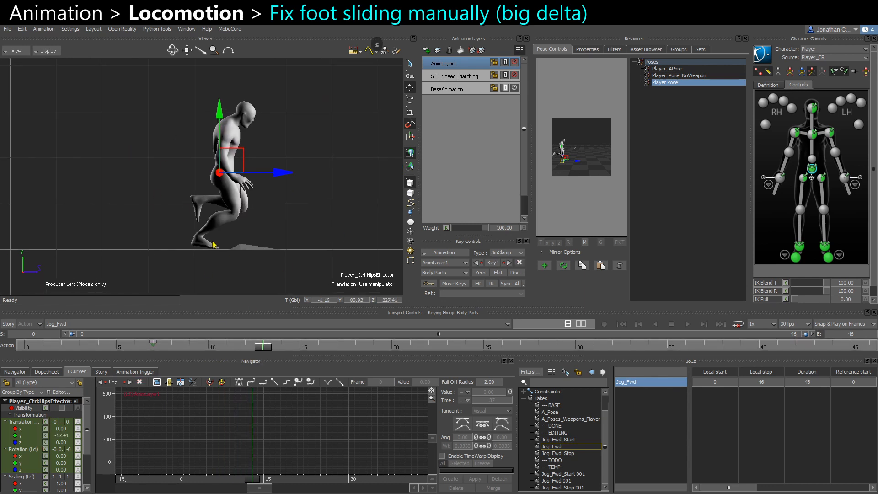
mouse_move(272, 350)
left_mouse_down()
mouse_move(411, 351)
mouse_move(284, 352)
left_mouse_up()
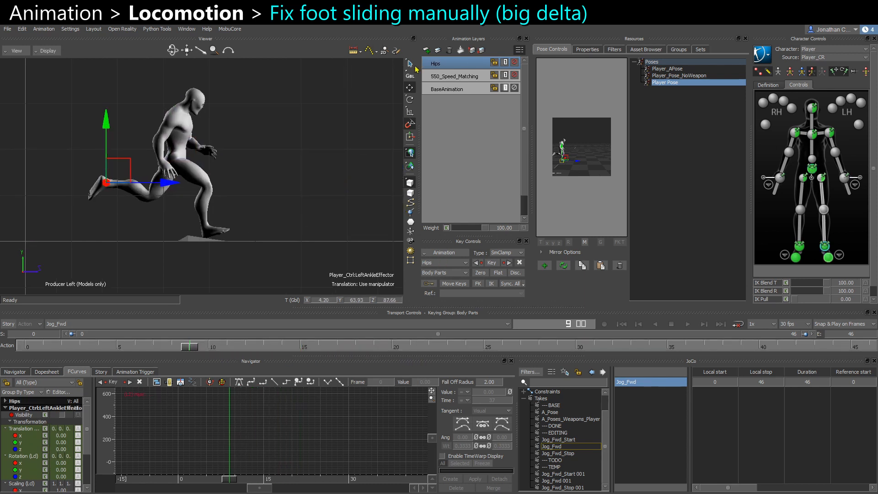
Vary the Hips layer's weight while scrubbing the cycle to compare the effect.
left_click_drag(487, 230, 473, 230)
left_click(167, 345)
left_click_drag(166, 345, 122, 354)
mouse_move(475, 228)
left_mouse_down()
mouse_move(466, 228)
mouse_move(478, 230)
left_mouse_up()
left_click_drag(118, 348, 373, 347)
middle_click_drag(277, 259, 242, 257)
Add another animation layer above Hips and undo a test nudge of the left ankle.
left_click(426, 50)
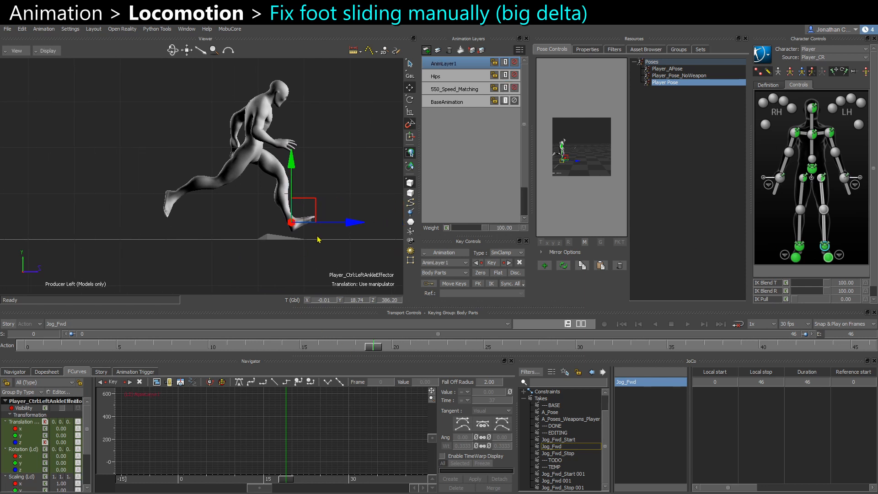
left_click_drag(354, 224, 351, 224)
key("ctrl+z")
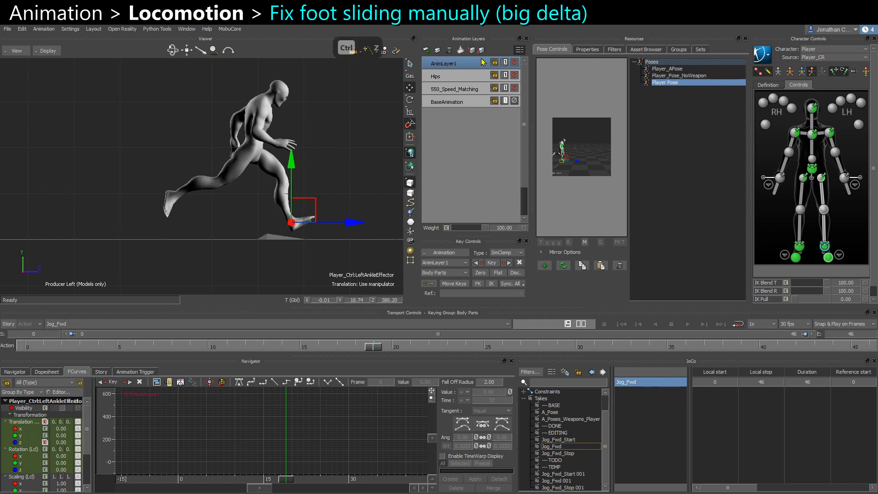
Rename the new animation layer as Feet.
right_click(440, 61)
left_click(463, 101)
type("Feet")
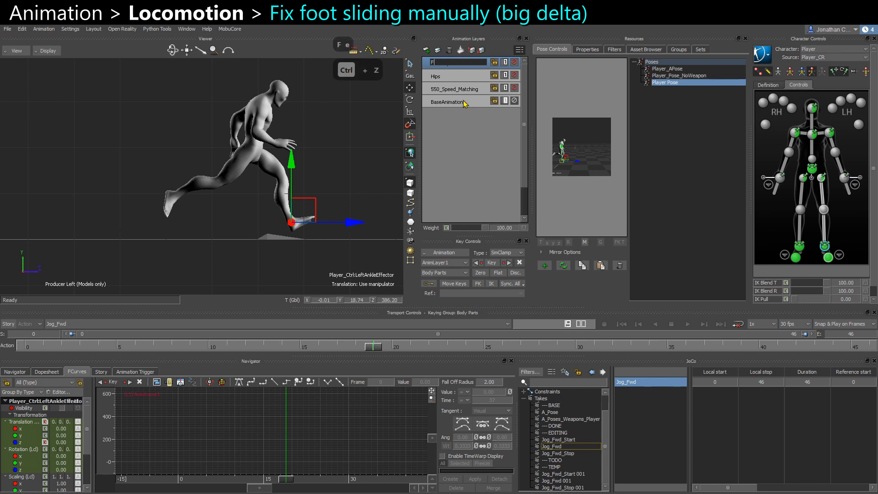
key("Return")
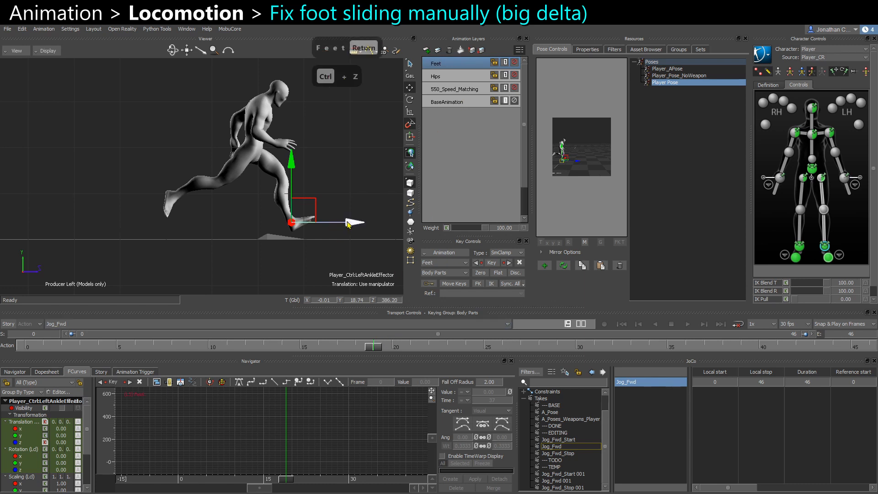
Scrub the timeline to frame 28 and toggle the Feet layer's mute.
key("s")
left_click(361, 348)
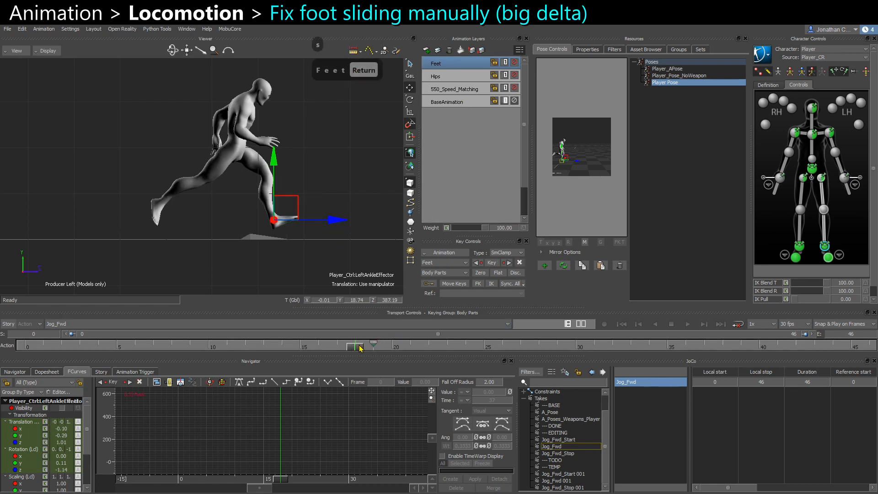
left_click_drag(361, 349, 538, 348)
left_click(515, 62)
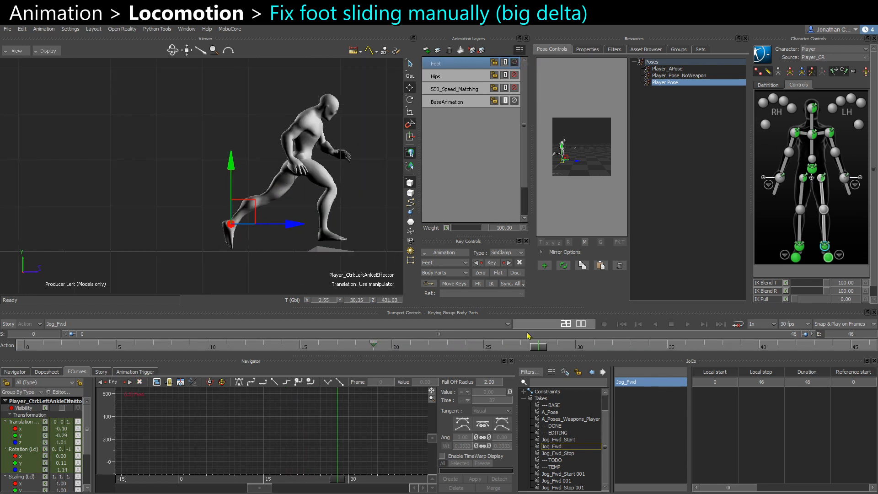
Try nudging the left ankle effector while scrubbing the jog cycle, then undo the changes.
left_click(516, 63)
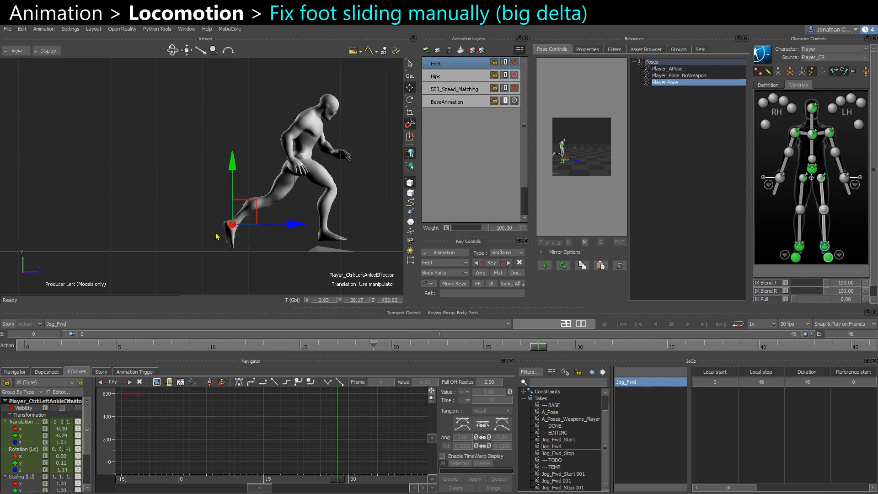
left_click_drag(359, 352, 395, 355)
left_click_drag(265, 238, 273, 239)
left_click(814, 347)
key("ctrl+z")
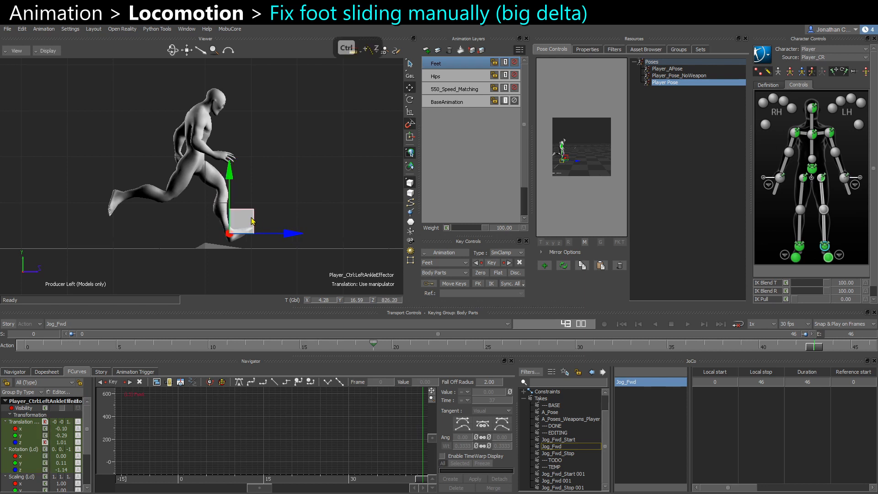
key("ctrl+z")
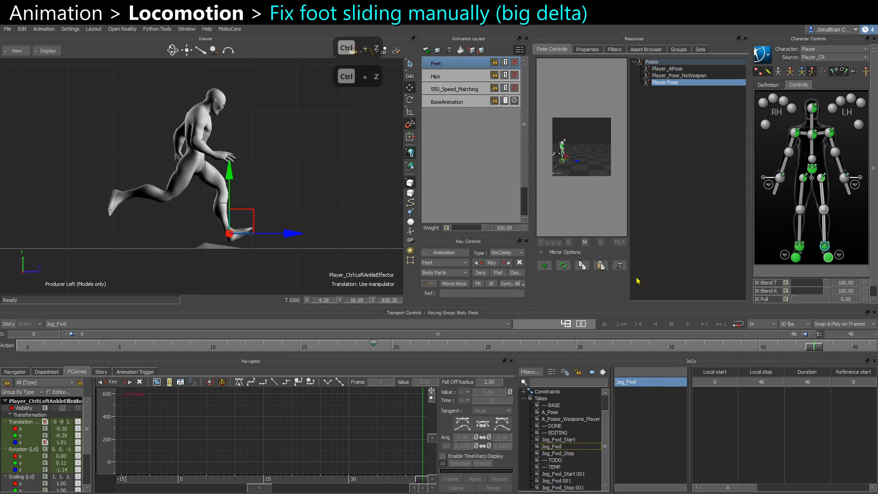
left_click_drag(818, 346, 577, 346)
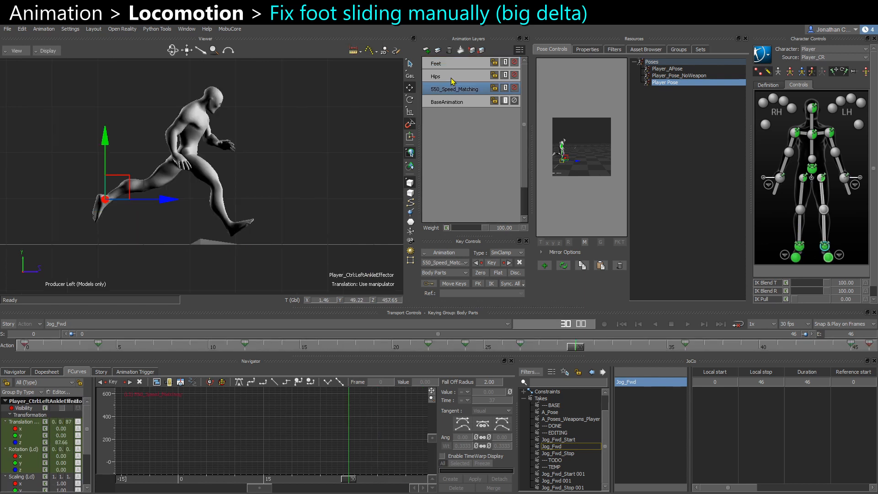
Toggle the Hips and Feet layers' mute states, then select the 550_Speed_Matching layer.
left_click(508, 78)
left_click(514, 76)
left_click(514, 75)
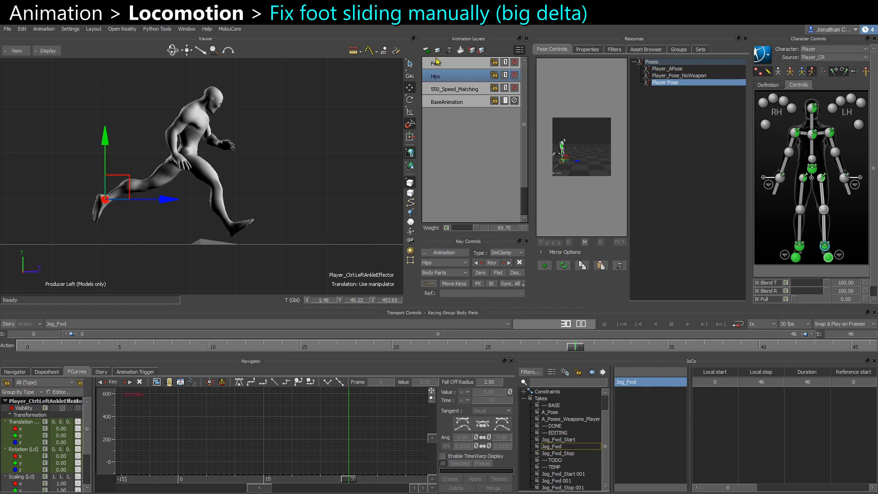
left_click(450, 64)
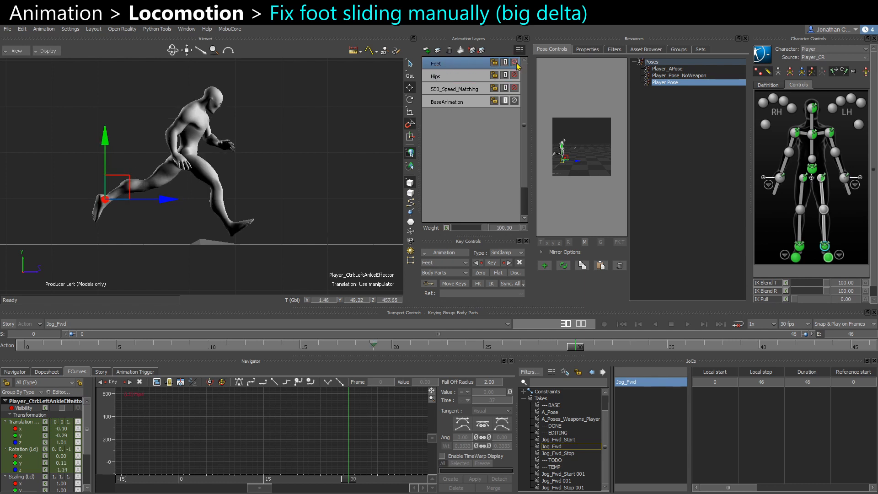
left_click(514, 63)
left_click(373, 350)
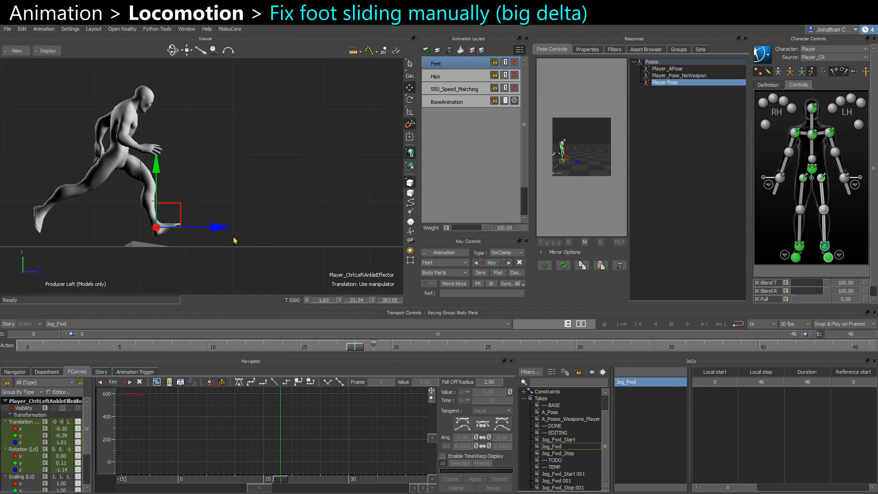
left_click(482, 90)
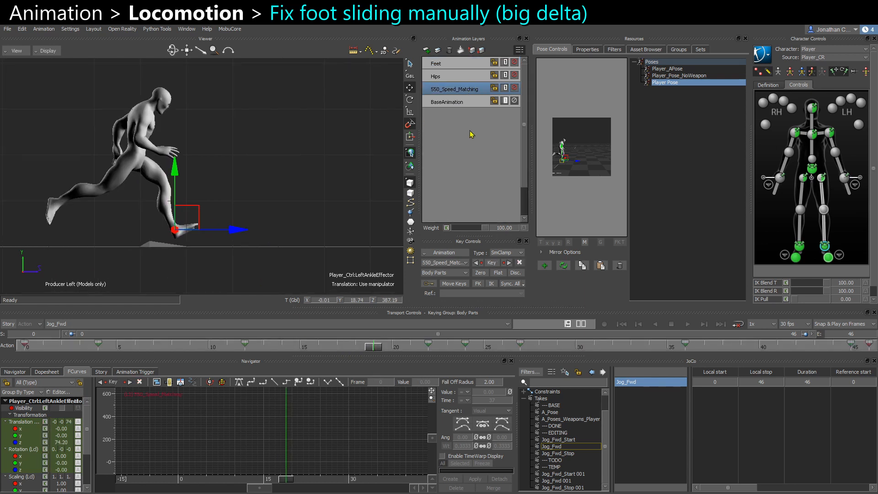
Scrub to frame 6 and nudge the left ankle effector slightly upward.
left_click_drag(375, 349, 251, 350)
middle_click_drag(168, 198, 379, 189, "alt")
left_click_drag(245, 350, 134, 350)
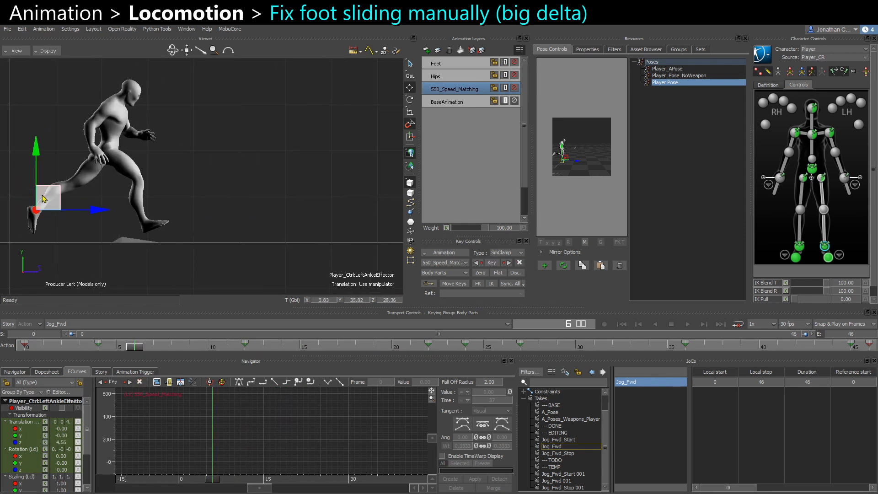
left_click_drag(45, 195, 51, 185)
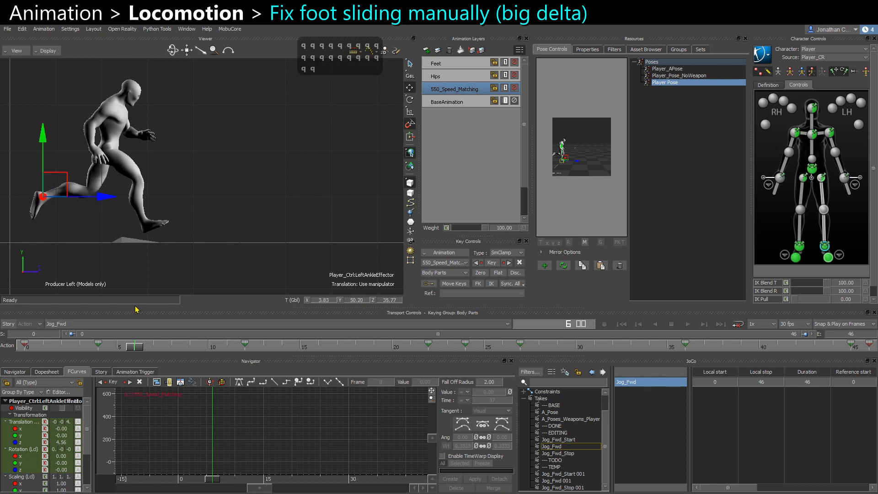
At frame 19, key the left ankle effector and shift it slightly forward.
left_click_drag(135, 349, 373, 343)
left_click_drag(299, 220, 288, 218)
key("s")
mouse_move(378, 350)
left_mouse_down()
mouse_move(419, 348)
mouse_move(332, 349)
mouse_move(373, 349)
left_mouse_up()
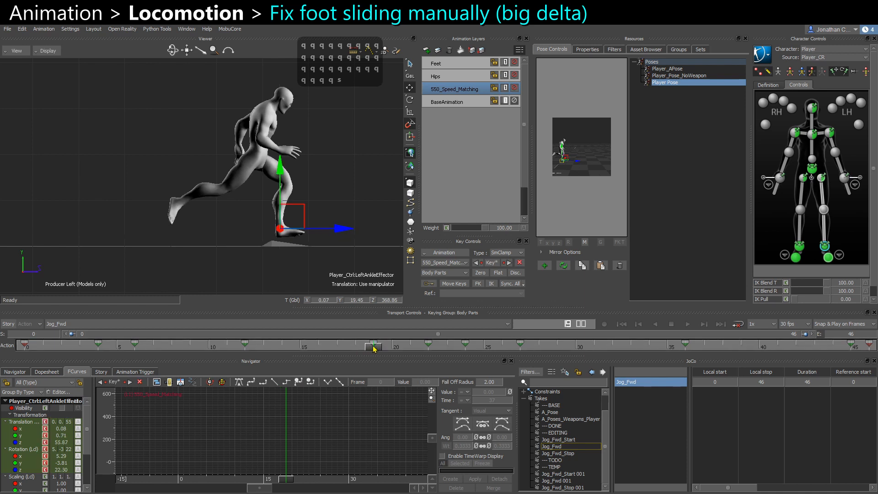
left_click_drag(295, 216, 323, 215)
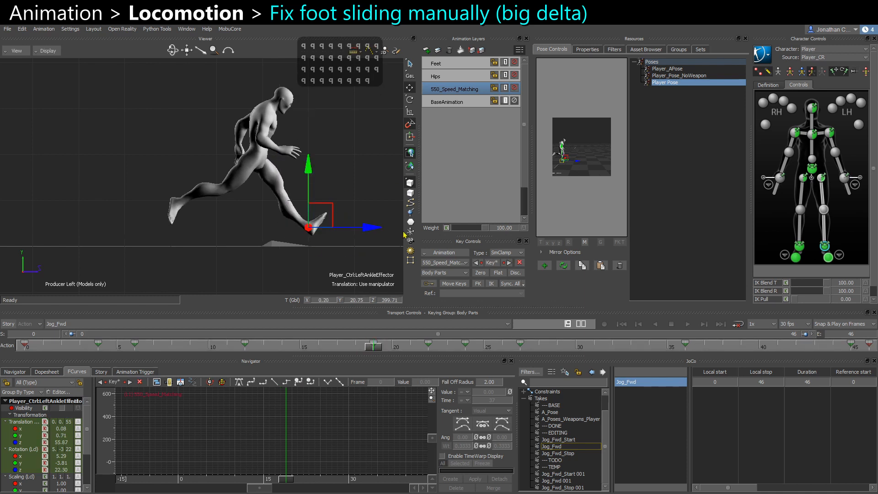
At frame 20, replace the left ankle effector's key after repositioning it on the floor.
left_click_drag(371, 349, 392, 349)
key("s")
key("Delete")
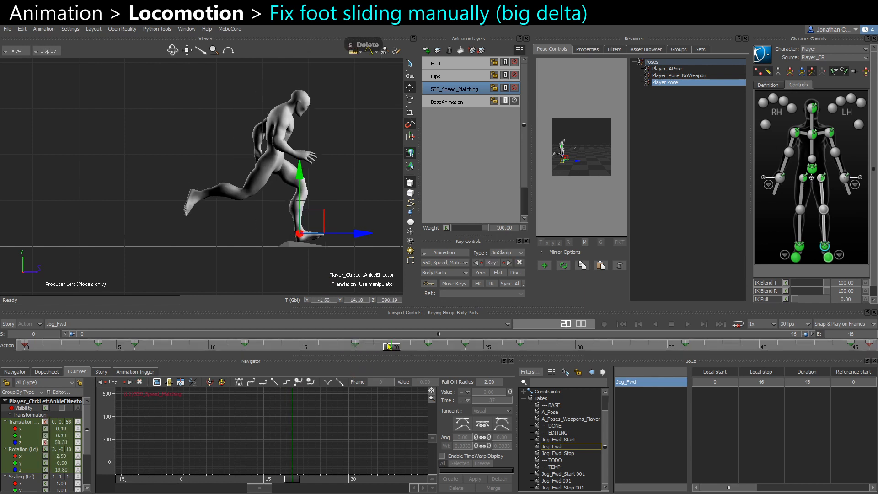
left_click_drag(316, 228, 329, 232)
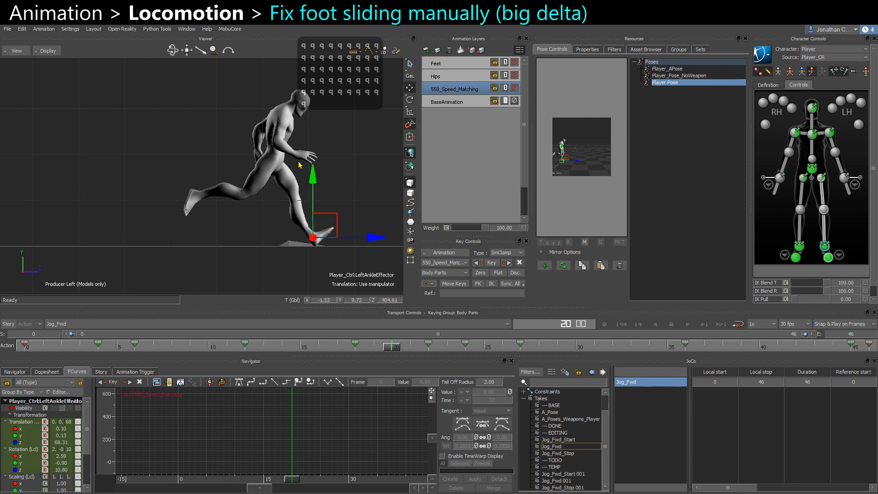
key("s")
left_click_drag(395, 350, 358, 346)
Key the left ankle effector at frame 21 and nudge it at frame 24.
key("ctrl+space")
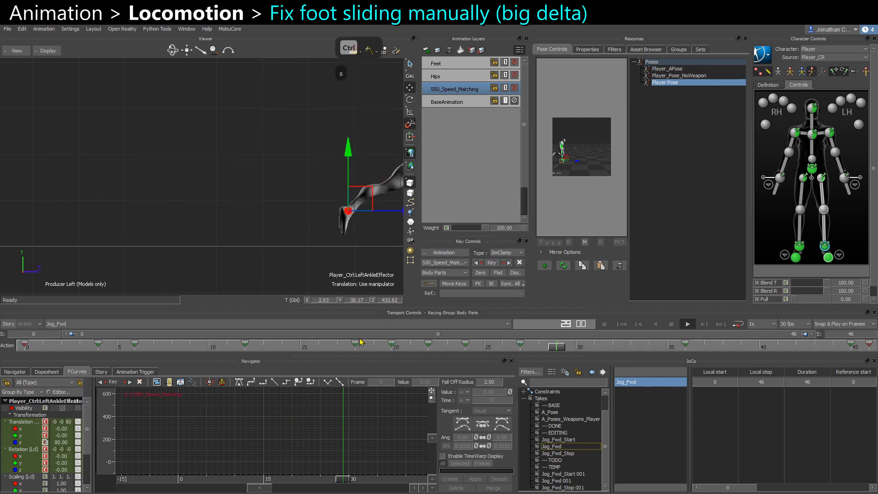
key("ctrl+space")
left_click(411, 344)
key("s")
middle_click_drag(337, 239, 239, 241, "alt")
right_click_drag(239, 242, 308, 246, "alt")
middle_click_drag(308, 245, 277, 205, "alt")
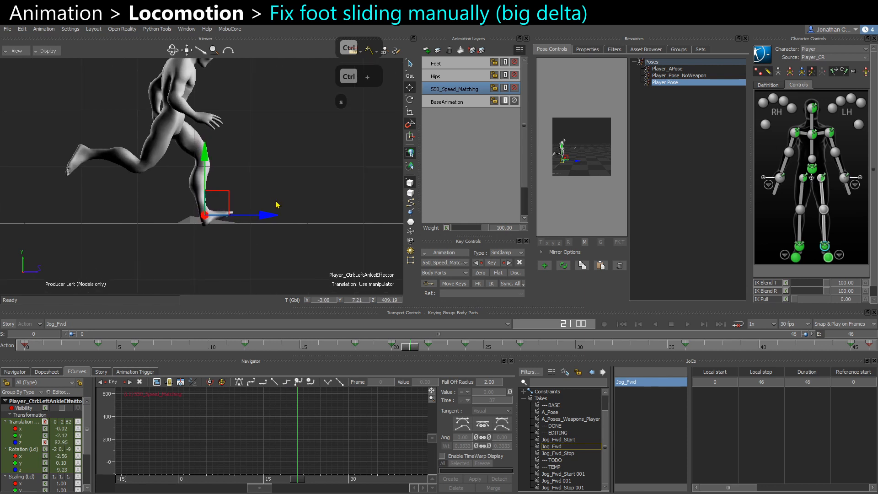
left_click(465, 352)
scroll(223, 240, "up", 4)
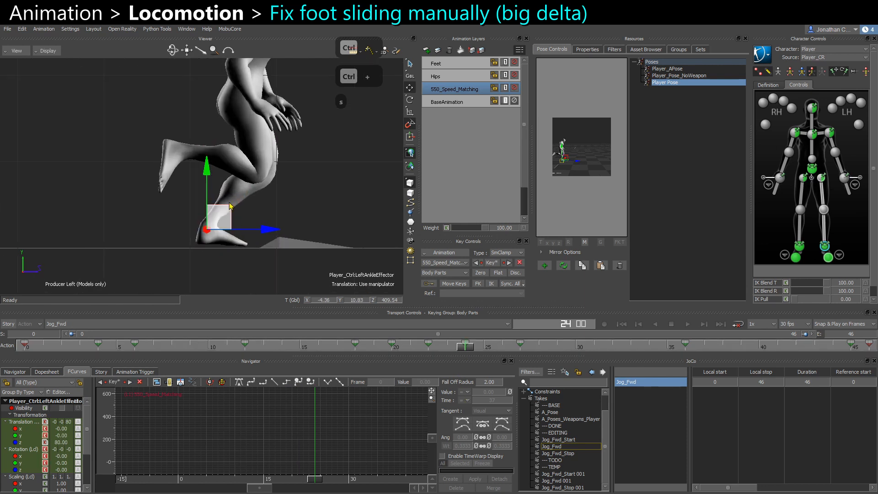
left_click_drag(205, 172, 205, 172)
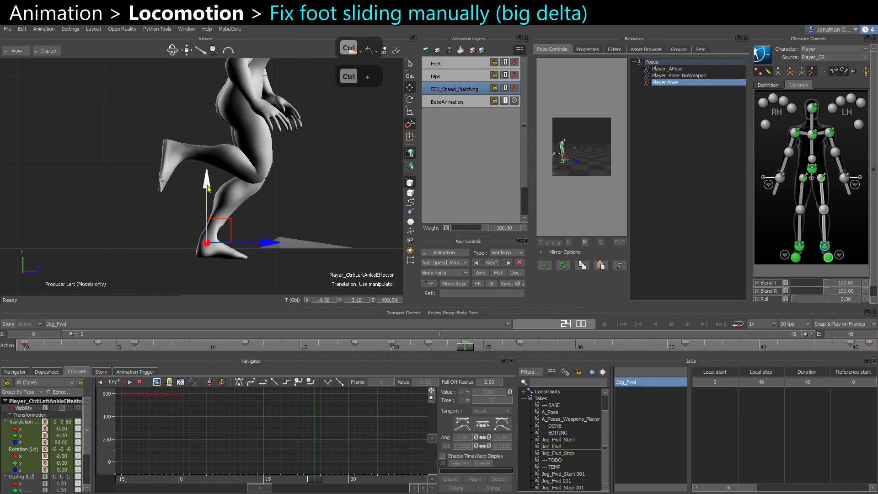
Select the Player character and enable Feet Floor Contact under its Floor Contacts modifiers.
left_click(18, 372)
left_click(6, 424)
left_click(28, 431)
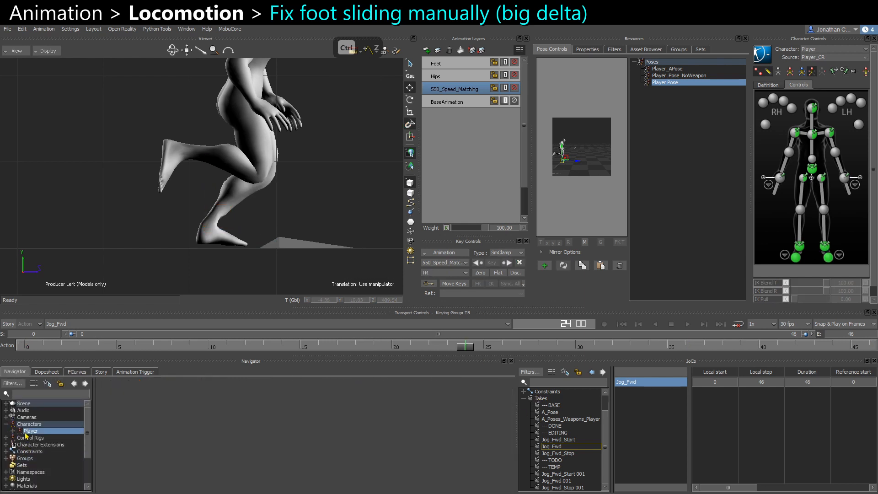
left_click(587, 49)
left_click(542, 159)
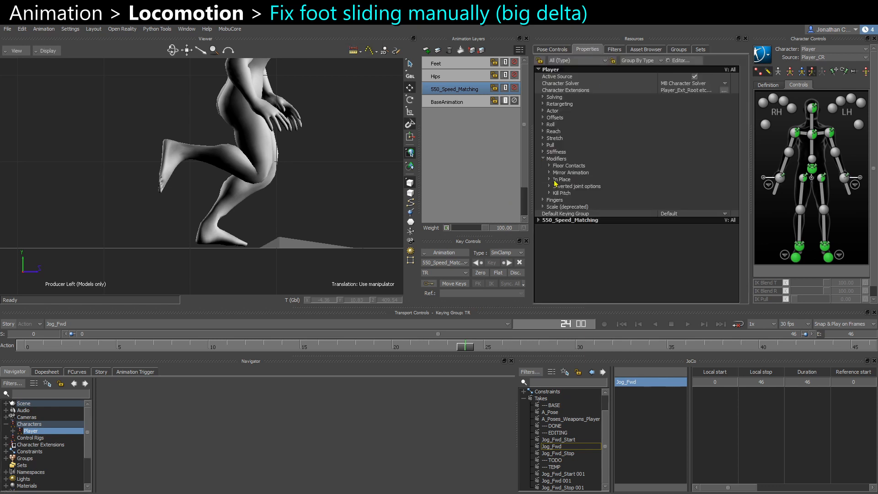
left_click(549, 166)
left_click(560, 186)
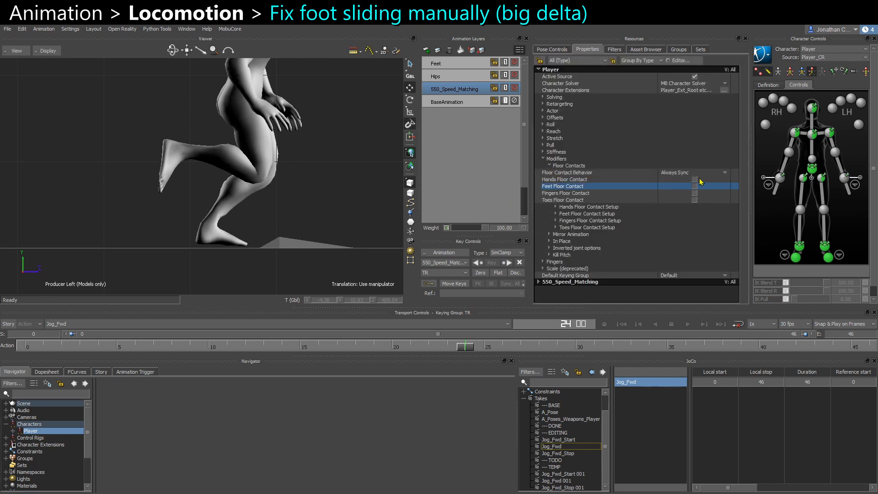
left_click(695, 186)
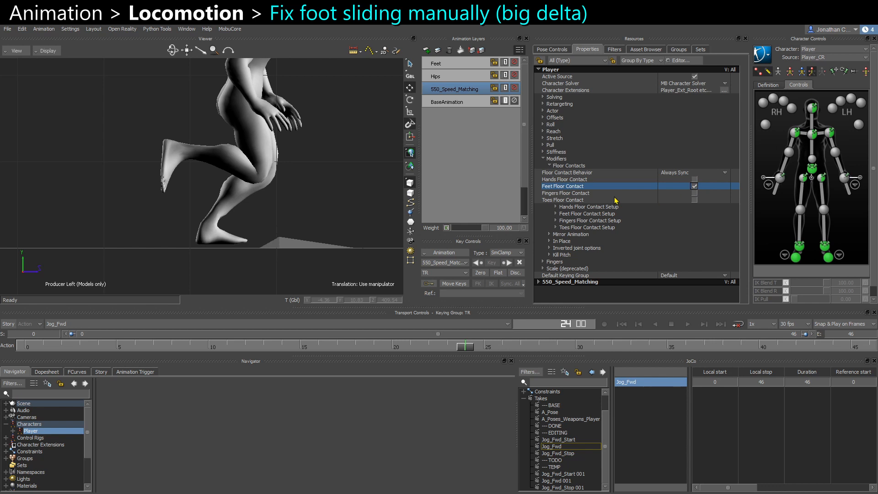
Copy the left ankle effector's pose at frame 22 and paste it at frame 27.
left_click(823, 247)
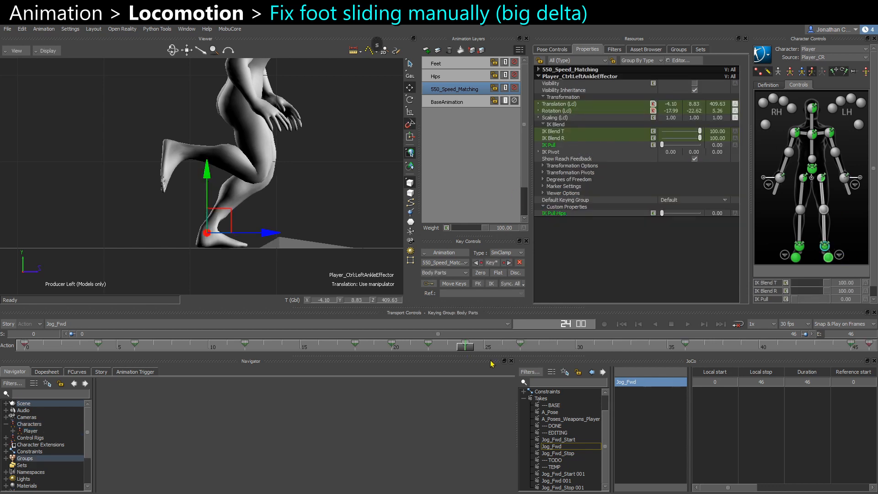
left_click_drag(473, 347, 436, 348)
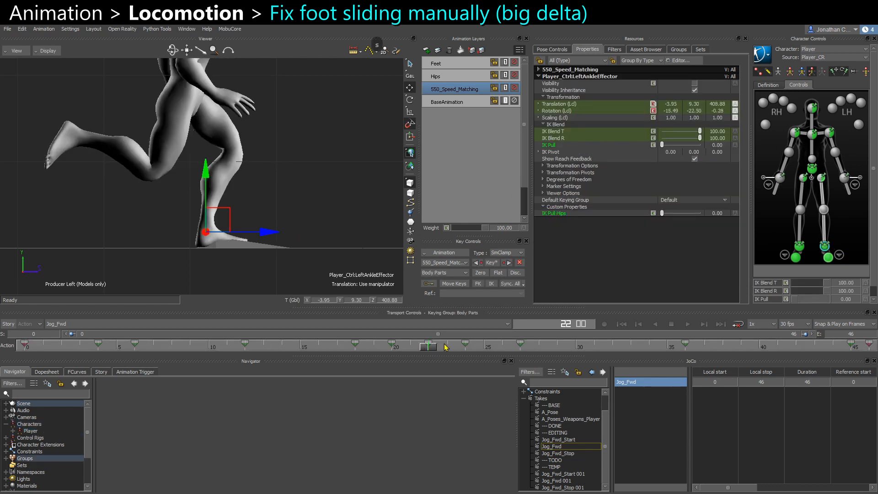
key("ctrl+c")
key("ctrl+v")
left_click(511, 349)
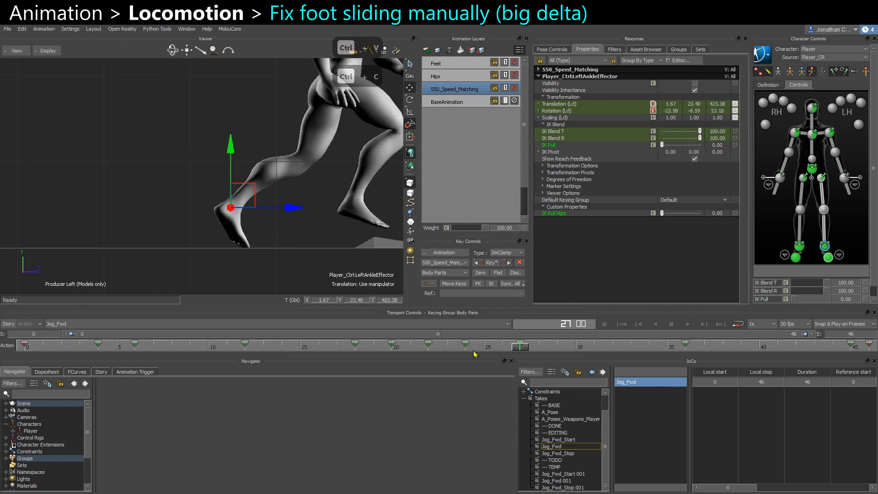
key("ctrl+v")
left_click_drag(522, 349, 557, 351)
Nudge the left ankle effector at frame 29 and scrub ahead to frame 36.
scroll(224, 187, "down", 5)
left_click_drag(234, 167, 249, 167)
scroll(249, 197, "up", 5)
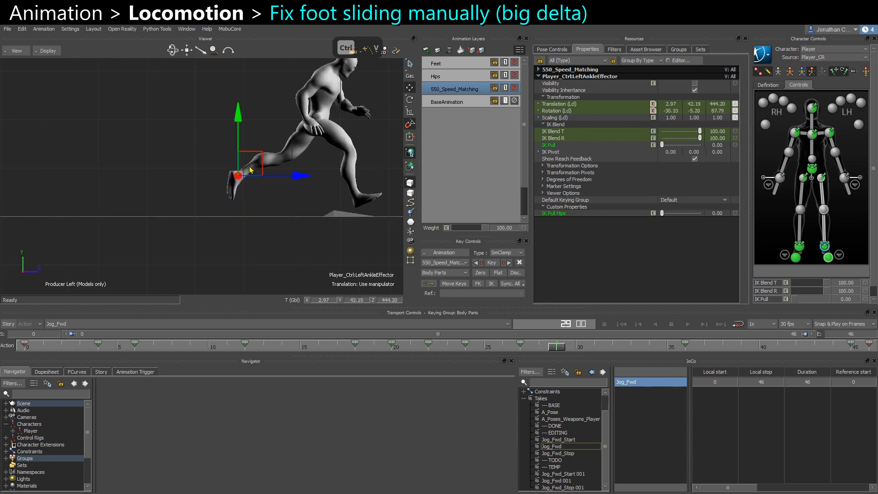
left_click(625, 351)
left_click_drag(625, 350, 683, 353)
middle_click_drag(294, 212, 62, 223, "alt")
scroll(246, 136, "up", 2)
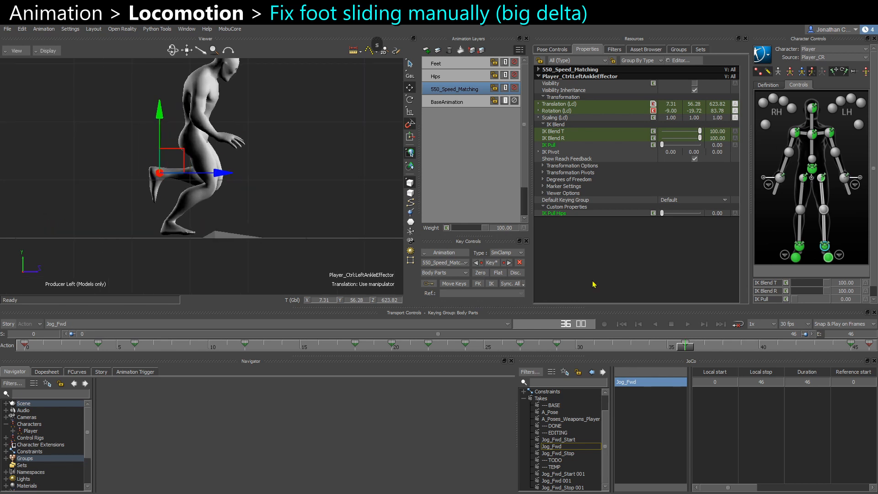
mouse_move(685, 348)
left_mouse_down()
mouse_move(643, 350)
mouse_move(684, 350)
left_mouse_up()
Toggle the 550_Speed_Matching layer's mute and scrub around frame 36 to compare the foot.
left_click(514, 88)
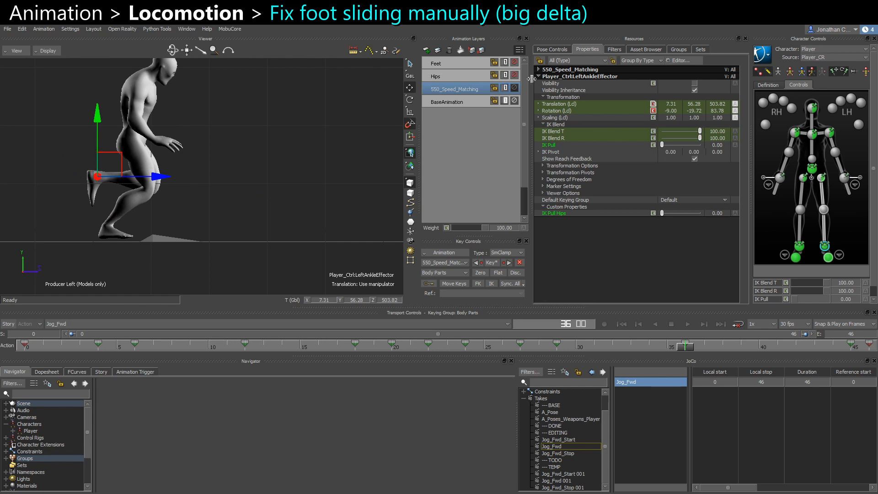
left_click(514, 89)
left_click_drag(686, 350, 796, 349)
middle_click_drag(242, 247, 119, 244)
left_click_drag(796, 348, 686, 347)
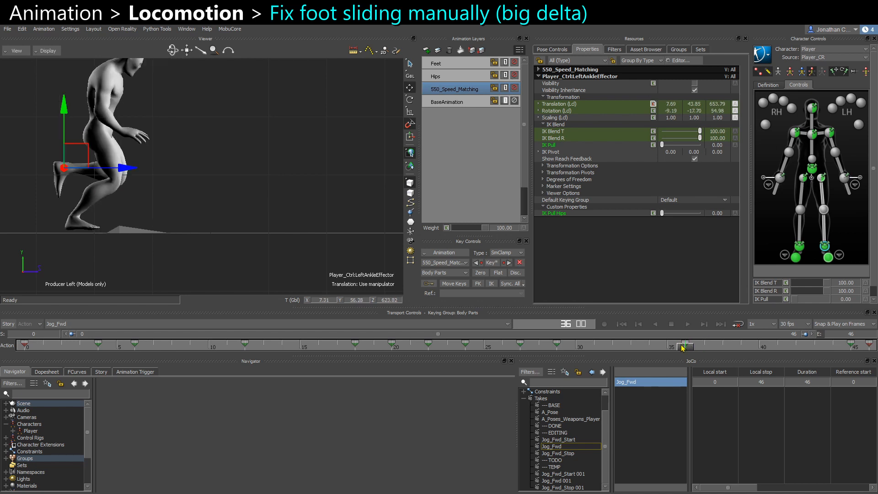
middle_click_drag(47, 196, 119, 204)
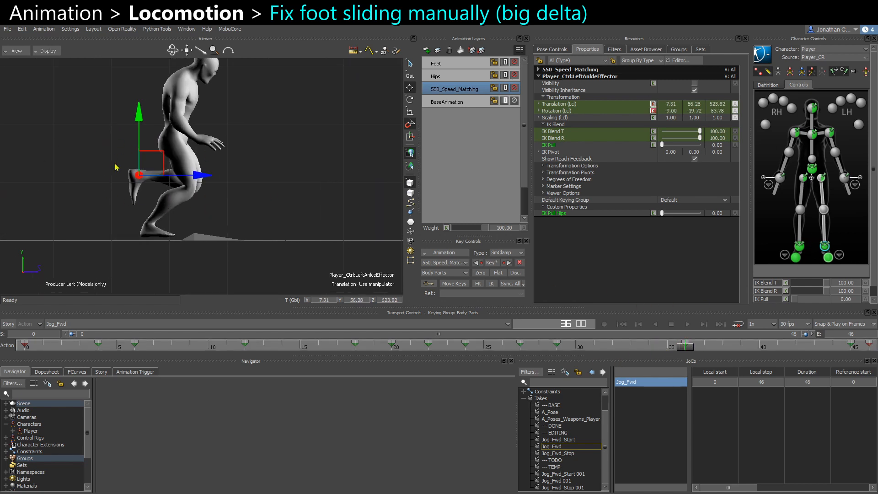
Try zeroing the left ankle effector at frame 36 and undo it.
left_click(484, 274)
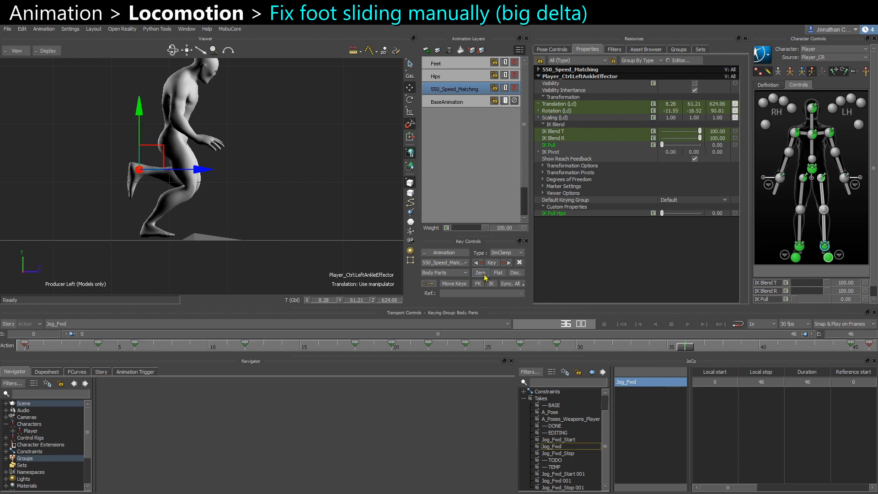
key("ctrl+z")
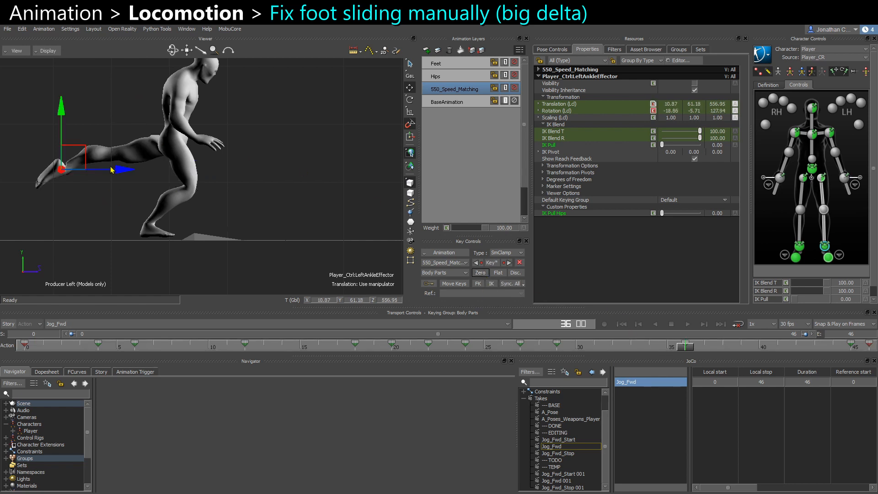
middle_click_drag(86, 191, 164, 199)
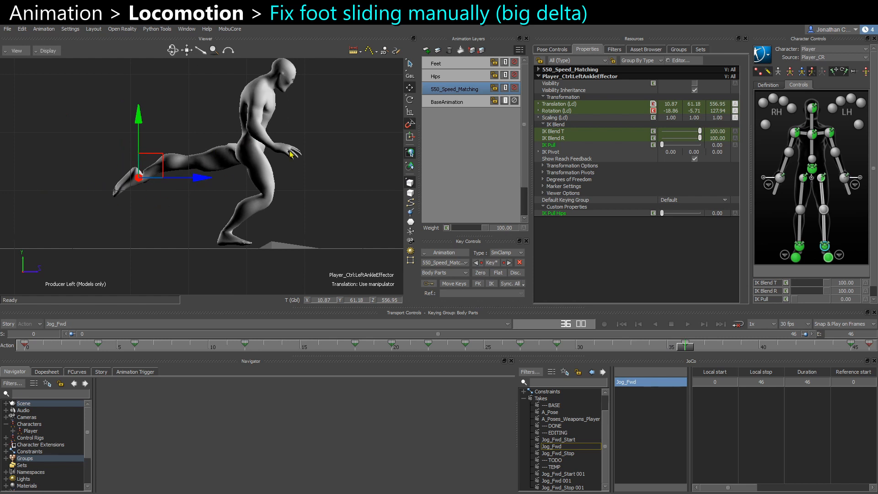
Zero the left ankle effector at frame 36 and mute the 550_Speed_Matching layer.
left_click_drag(656, 348, 712, 350, "shift")
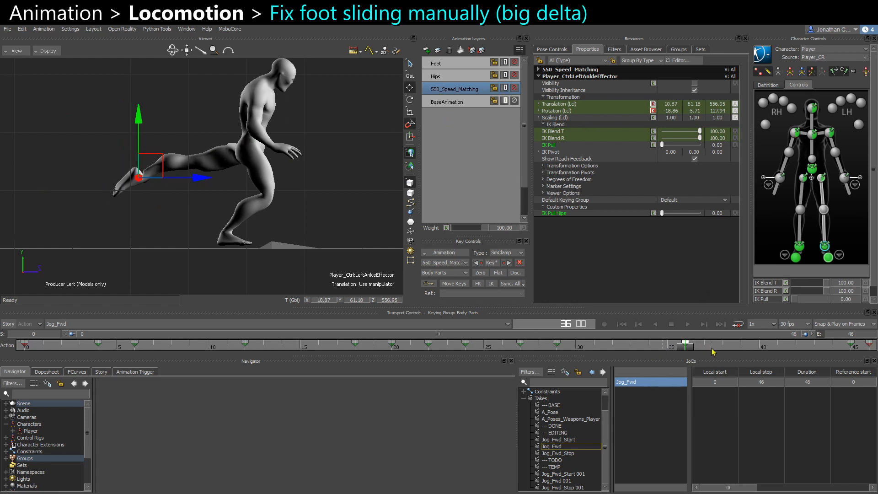
left_click(484, 273)
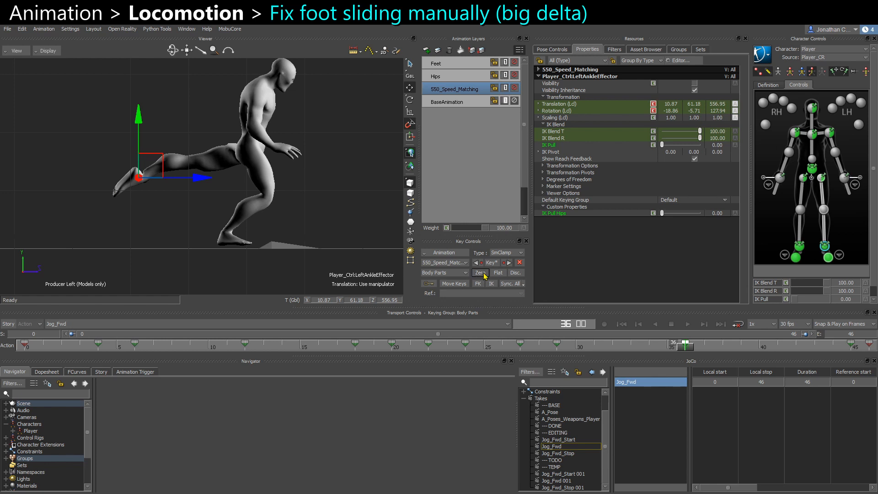
left_click(515, 88)
middle_click_drag(119, 171, 155, 173)
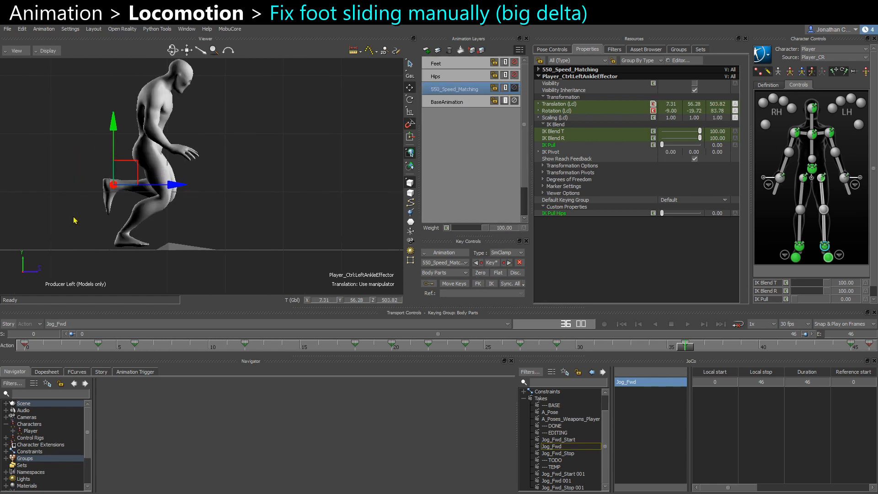
Switch between the BaseAnimation and 550_Speed_Matching layers, toggling the latter's mute to compare the foot at frame 36.
left_click(442, 105)
left_click(514, 87)
left_click(514, 88)
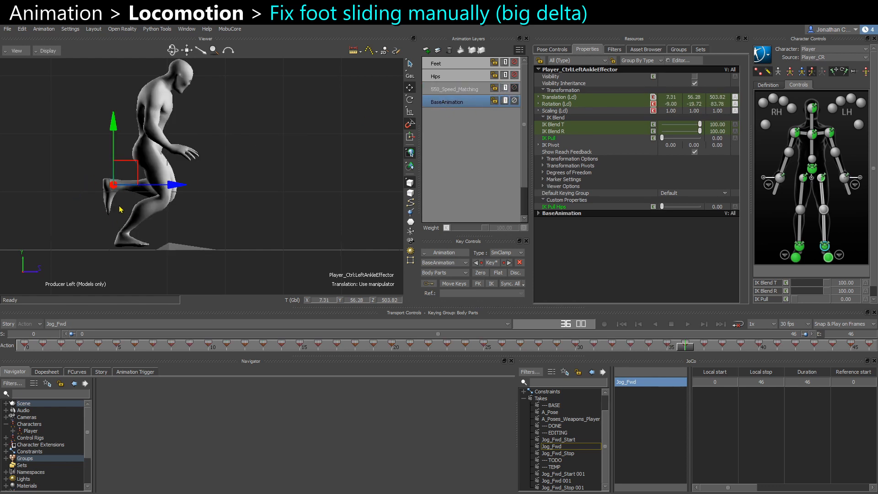
scroll(126, 205, "down", 4)
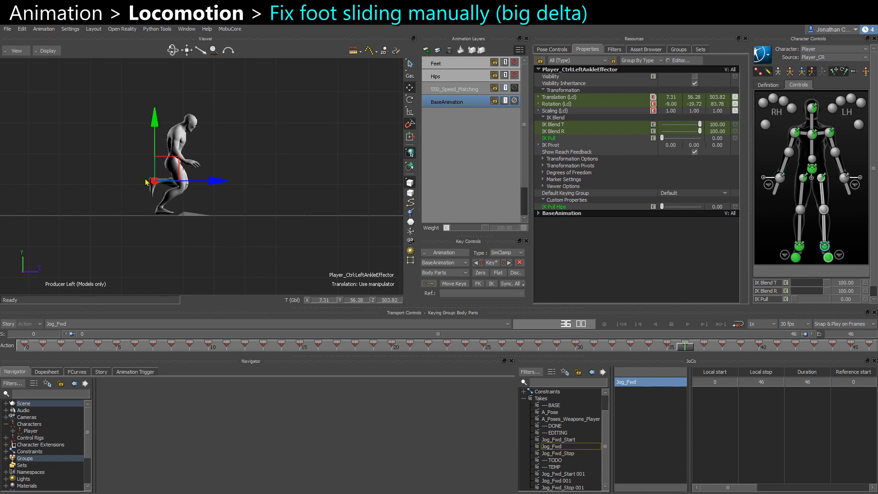
scroll(128, 176, "up", 1)
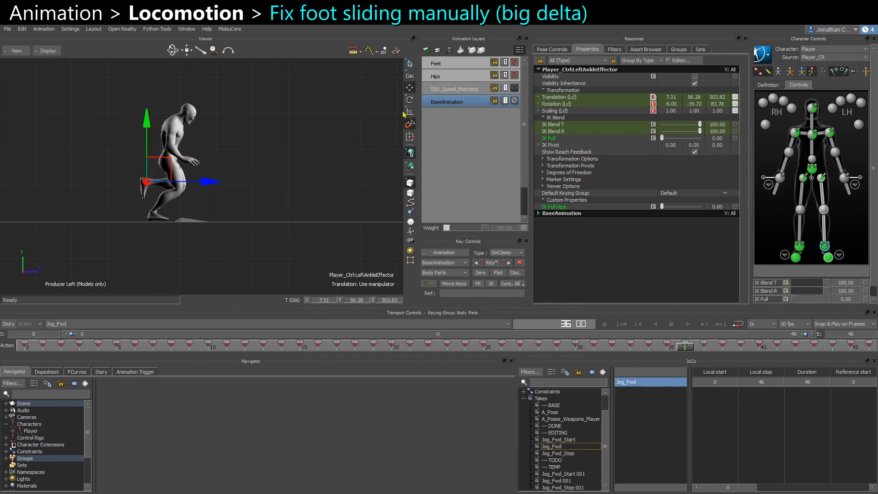
left_click(454, 91)
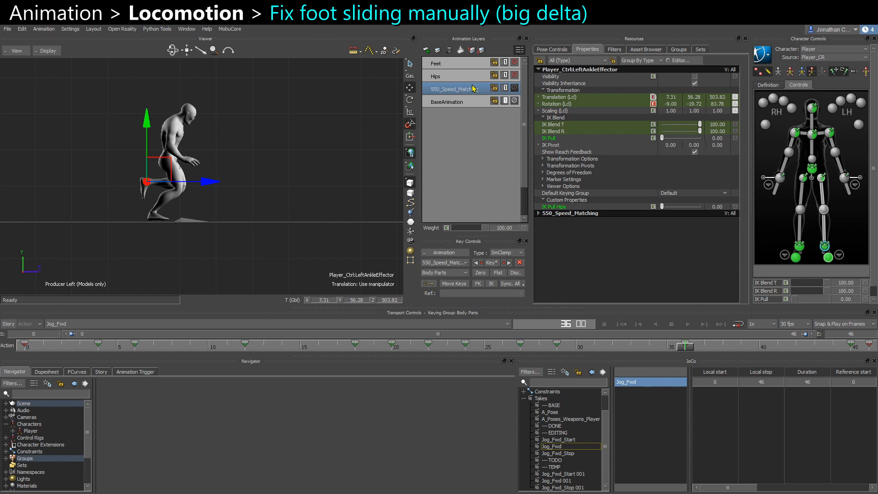
left_click(516, 89)
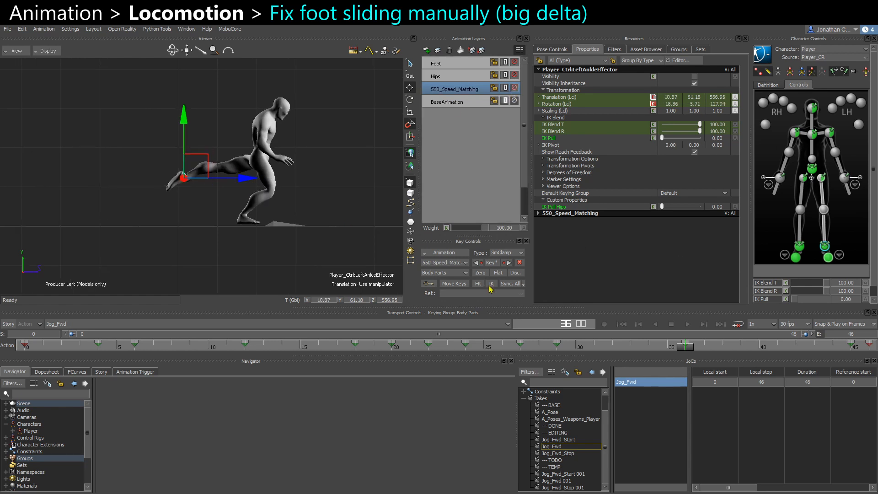
left_click(514, 87)
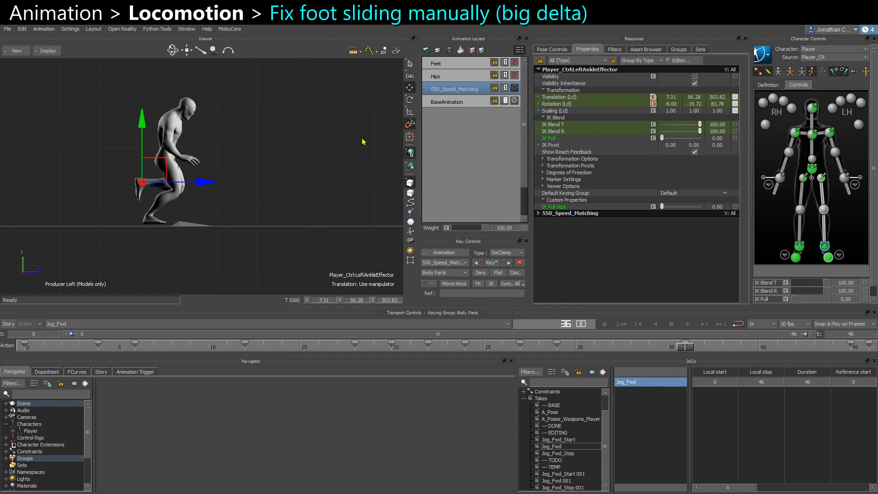
left_click(515, 88)
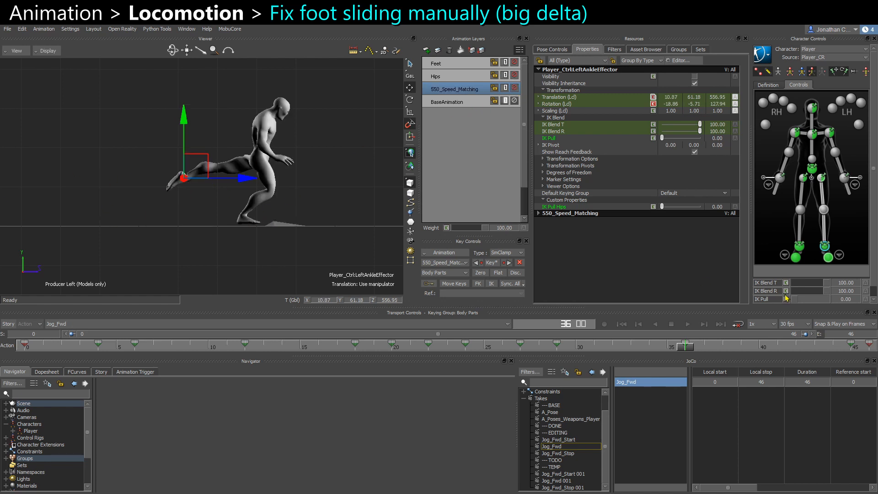
Zero and key the left foot effectors at frame 36 with IK Blend T briefly at 0, then restore IK Blend T to 100.
left_click(480, 273)
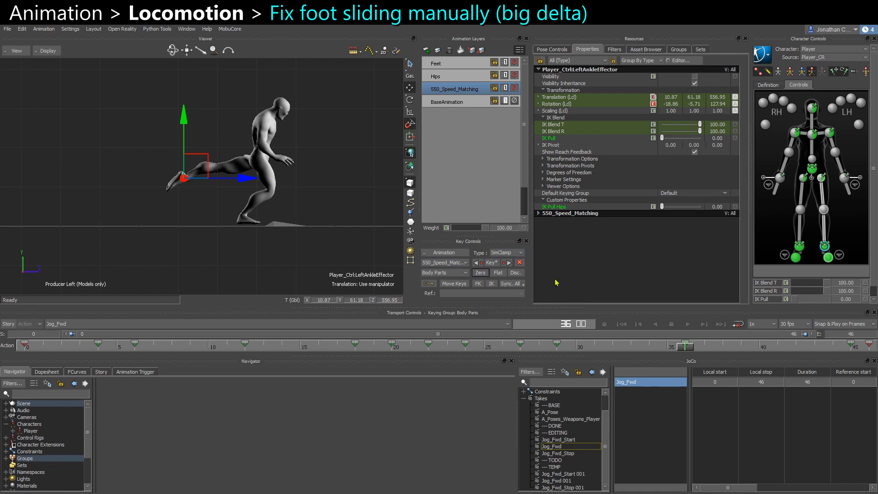
left_click(829, 258, "shift")
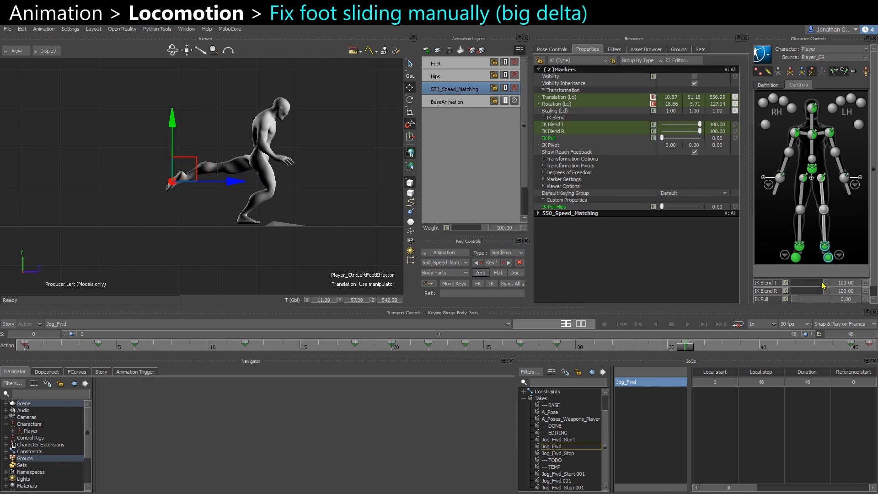
left_click_drag(825, 286, 791, 289)
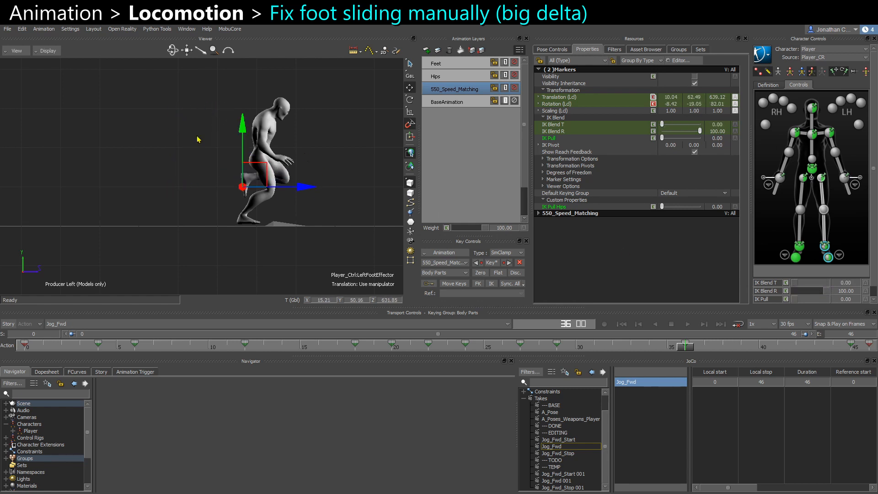
scroll(235, 196, "up", 2)
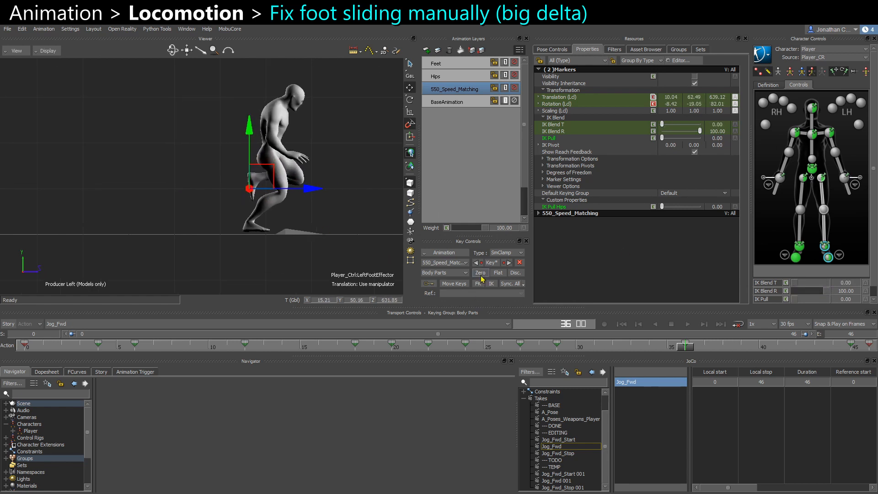
left_click(480, 273)
key("s")
left_click(495, 264)
left_click_drag(804, 286, 838, 287)
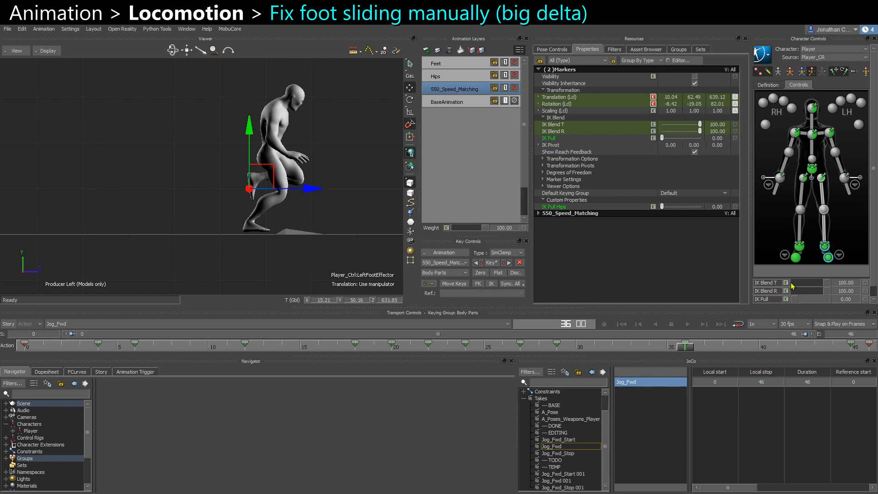
At the last frame 46, lower the left ankle effector slightly onto the ground and key it.
mouse_move(693, 346)
left_mouse_down()
mouse_move(642, 346)
mouse_move(722, 347)
mouse_move(697, 356)
left_mouse_up()
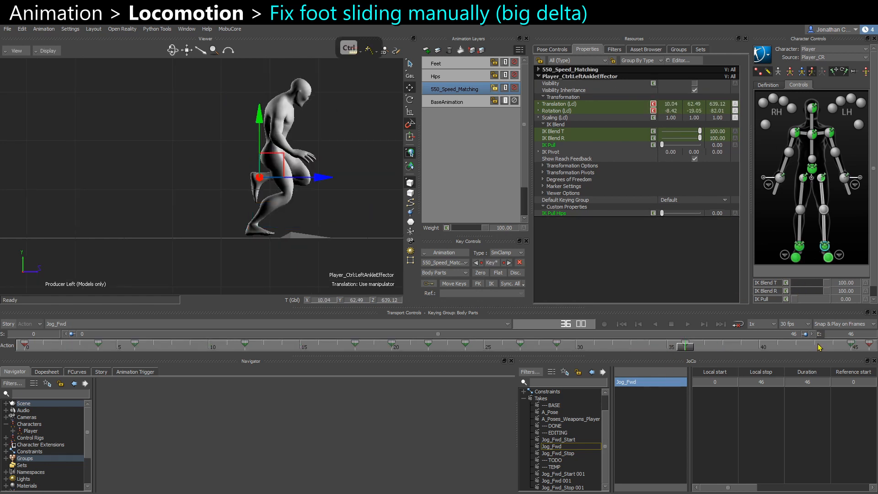
left_click_drag(281, 233, 35, 222, "shift")
left_click(874, 348)
scroll(287, 216, "up", 2)
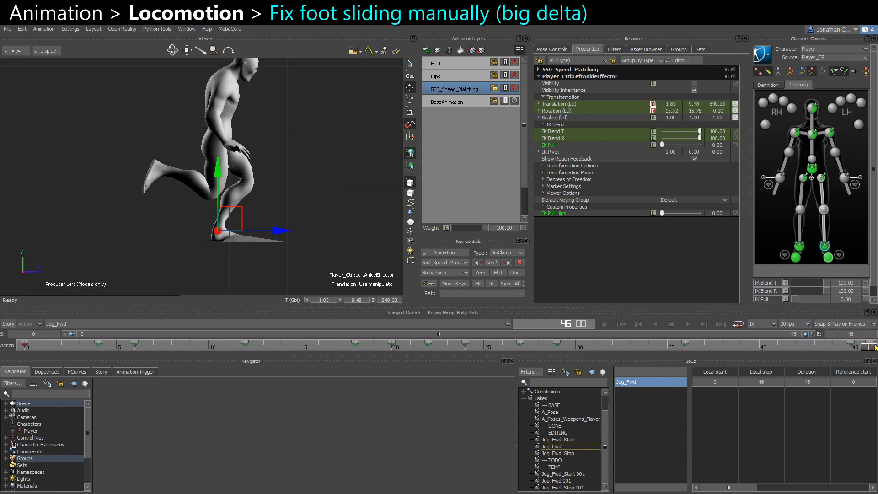
scroll(230, 257, "up", 2)
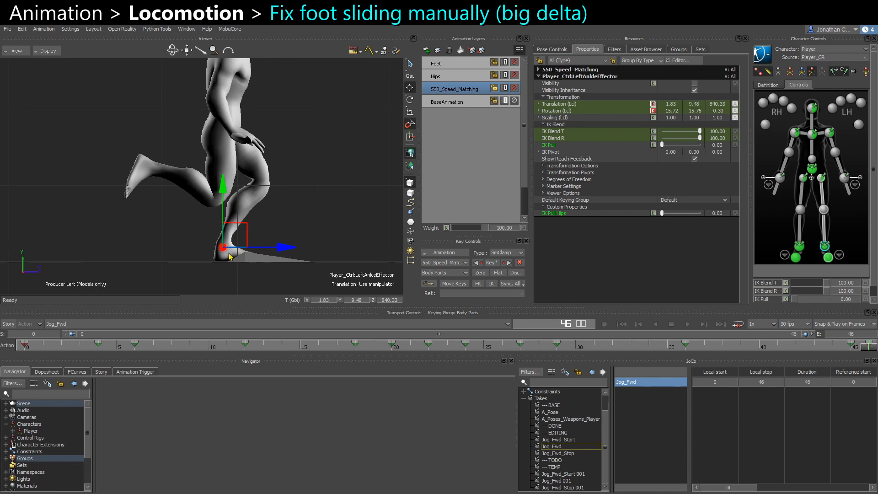
key("ctrl+r")
key("f")
scroll(249, 218, "down", 6)
scroll(197, 186, "up", 2)
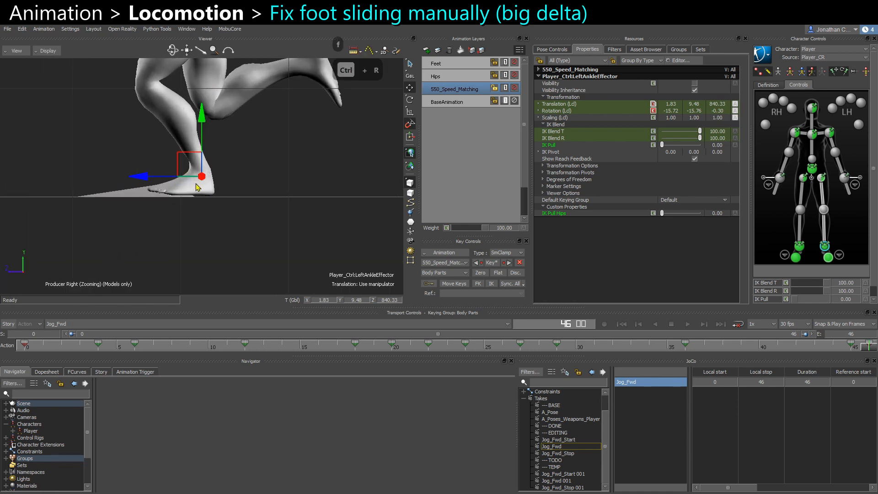
scroll(198, 187, "down", 4)
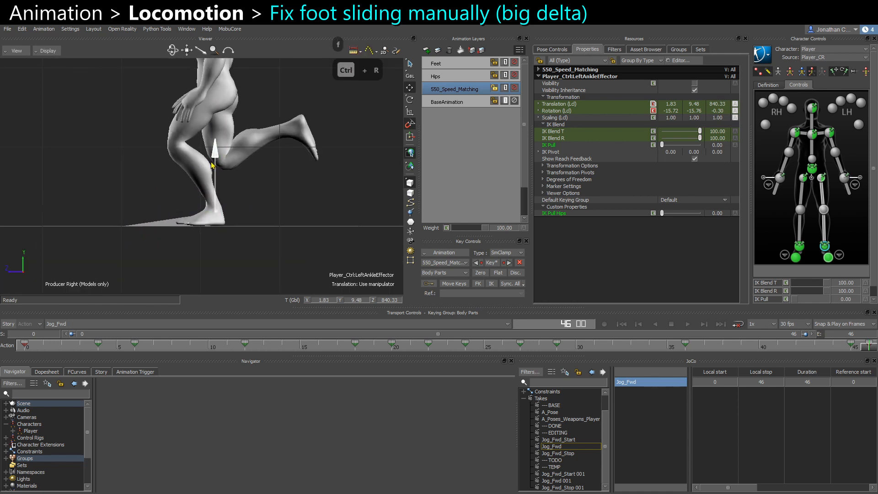
left_click_drag(212, 165, 210, 174)
key("s")
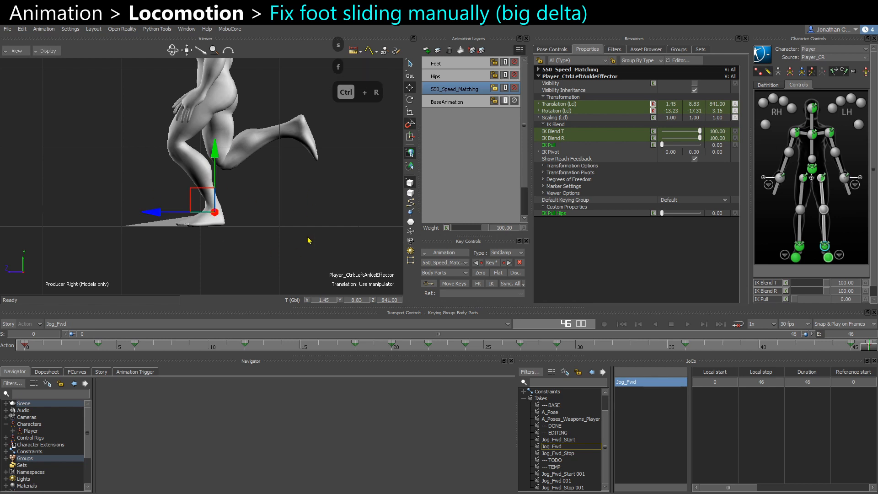
Copy the left ankle effector's pose at the end of the cycle and paste it at frame 0.
left_click(853, 348)
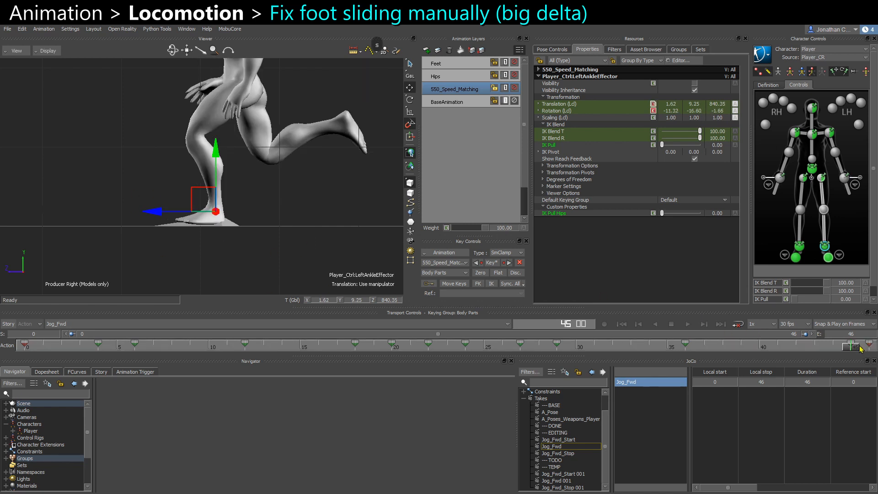
left_click(870, 345)
key("ctrl+c")
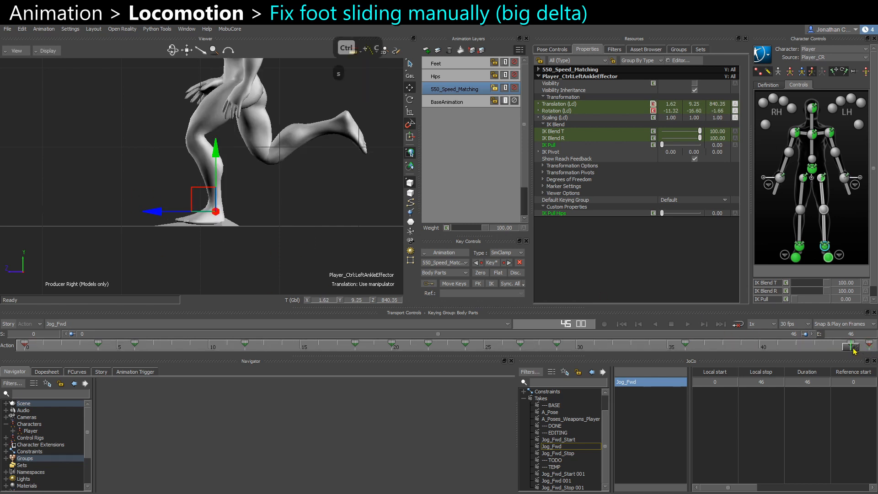
key("ctrl+v")
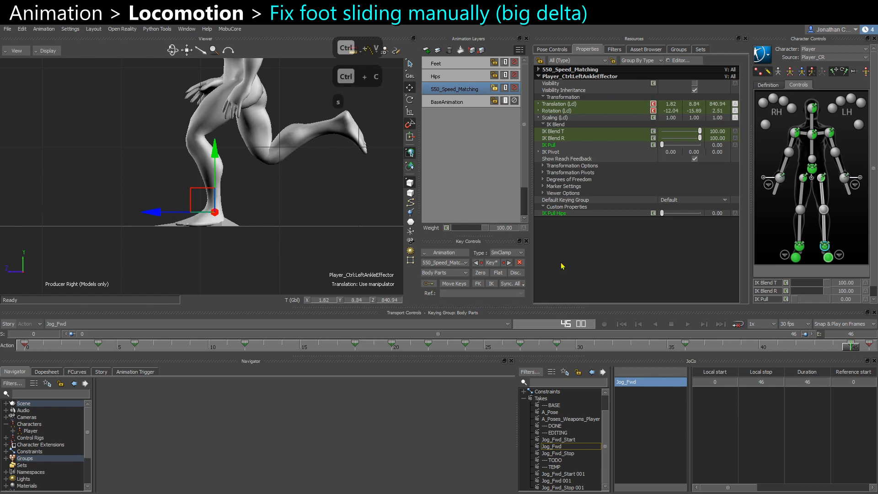
left_click(868, 346)
scroll(289, 244, "down", 3)
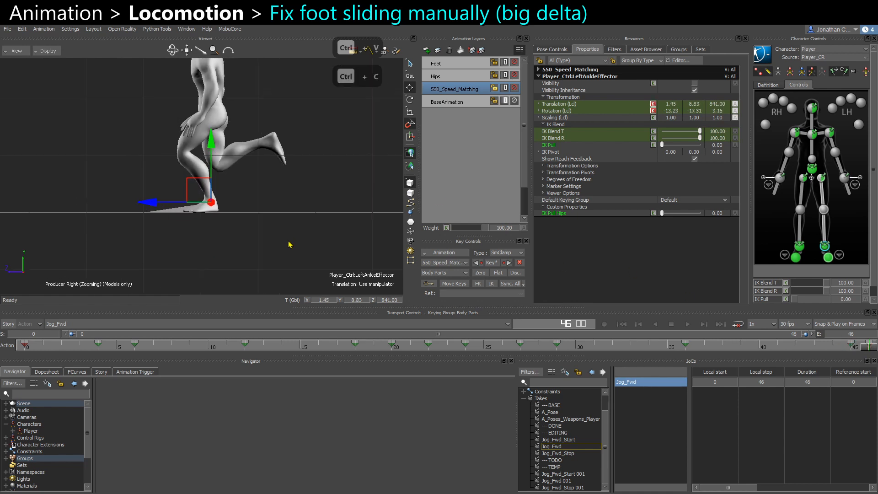
left_click(24, 348)
left_click(868, 347)
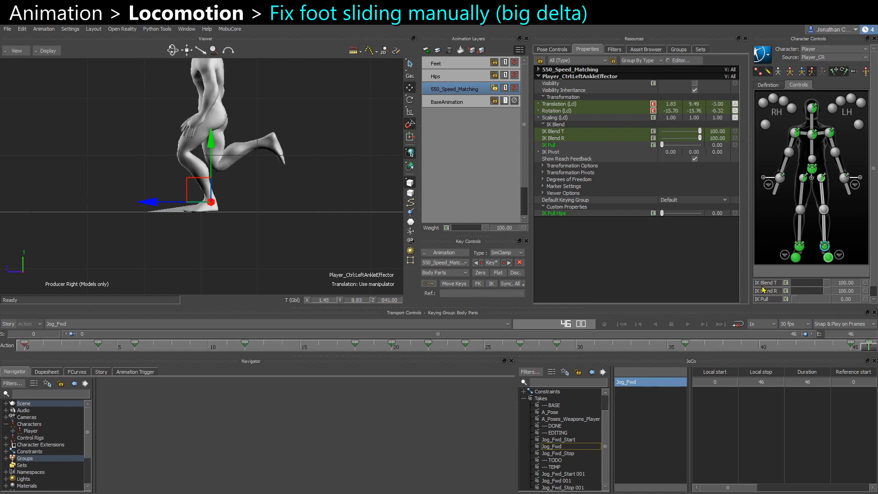
left_click(21, 347)
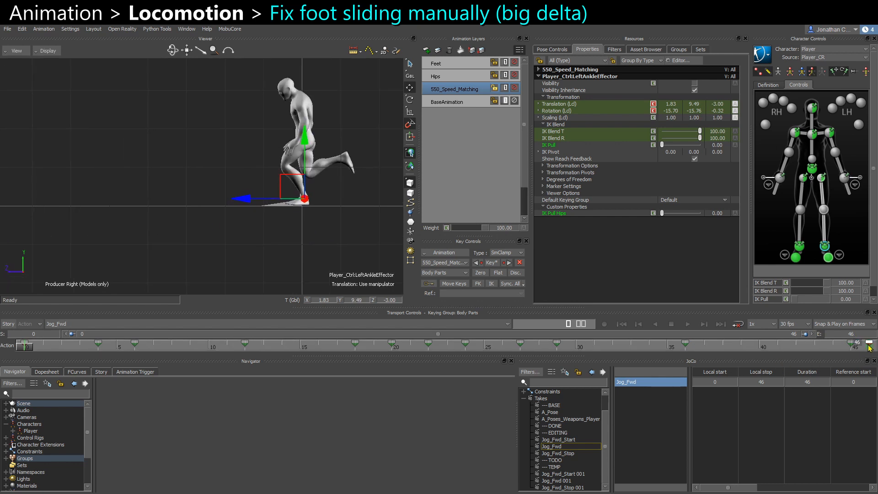
key("ctrl+c")
key("ctrl+v")
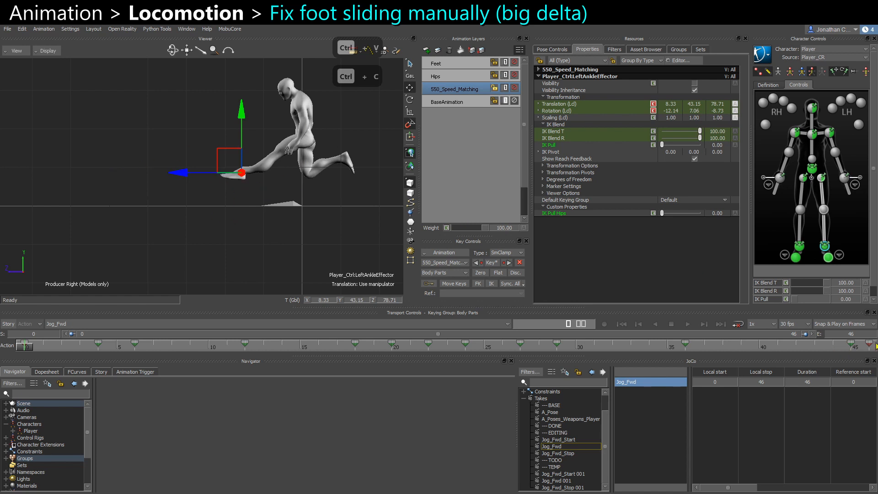
Orbit around the character at frame 46 and toggle the 550_Speed_Matching layer's mute to check the foot.
left_click(867, 344)
middle_click_drag(166, 223, 419, 216)
middle_click_drag(114, 220, 362, 220)
left_click(514, 87)
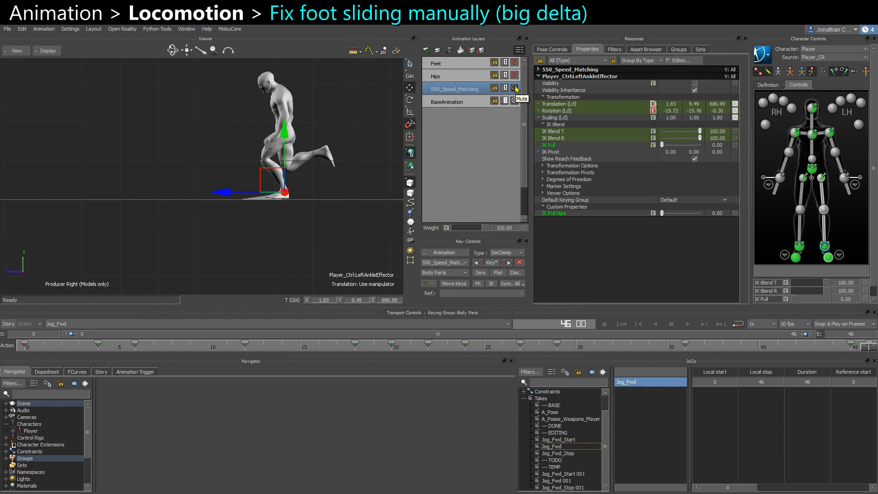
left_click(514, 88)
At frame 0, paste the copied pose again onto the left foot effectors and key them.
left_click(27, 345)
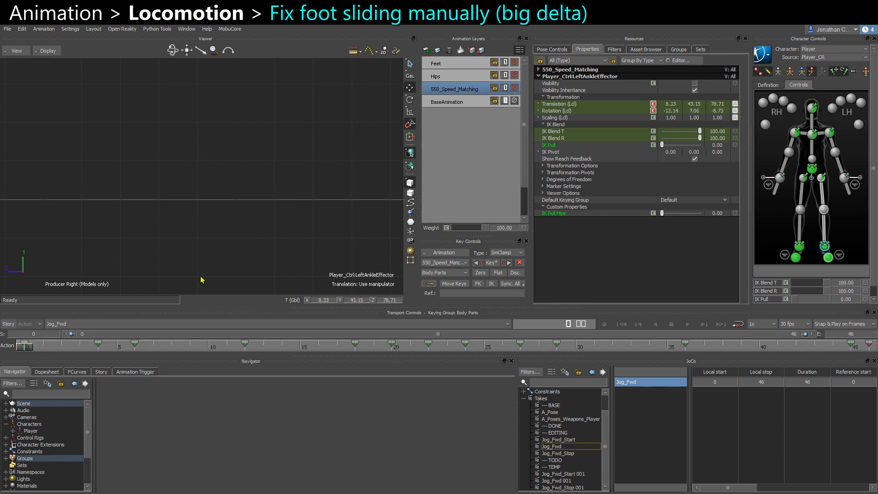
mouse_move(180, 249)
left_mouse_down("shift")
mouse_move(190, 247)
mouse_move(181, 246)
left_mouse_up("shift")
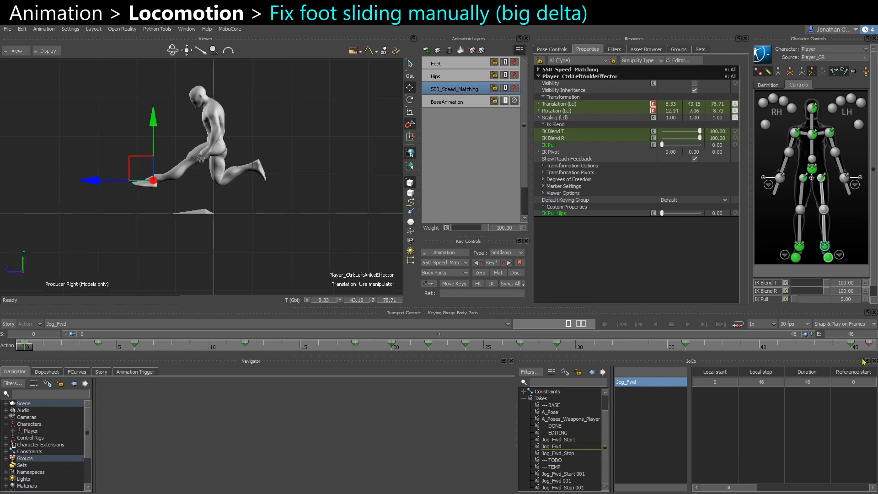
key("ctrl+c")
key("ctrl+v")
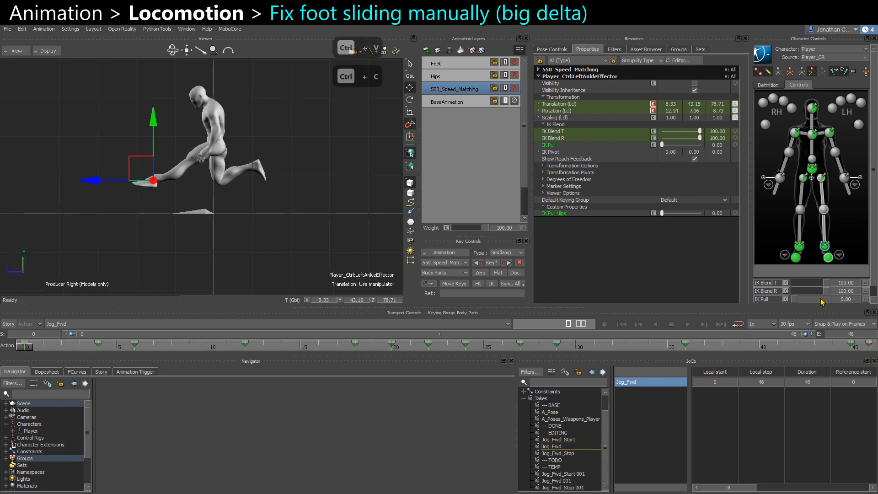
left_click(829, 259, "shift")
mouse_move(819, 287)
left_mouse_down()
mouse_move(793, 286)
mouse_move(828, 287)
left_mouse_up()
key("s")
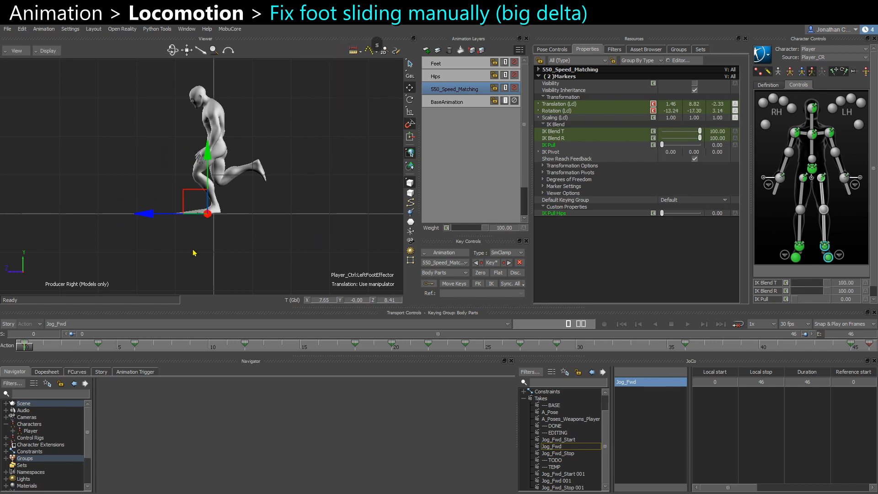
Open Pose Controls and compare the character's pose at frames 46 and 0, framing the view on each.
left_click(183, 268)
left_click(544, 49)
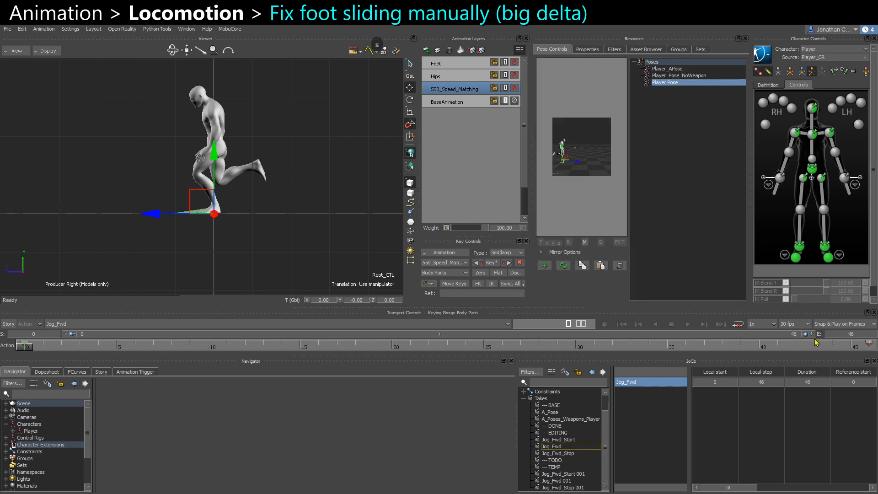
left_click(869, 350)
key("f")
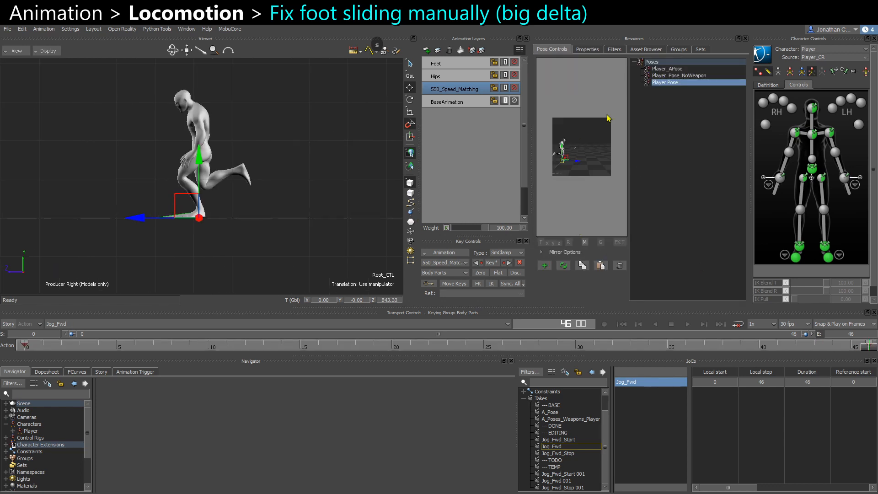
left_click(563, 266)
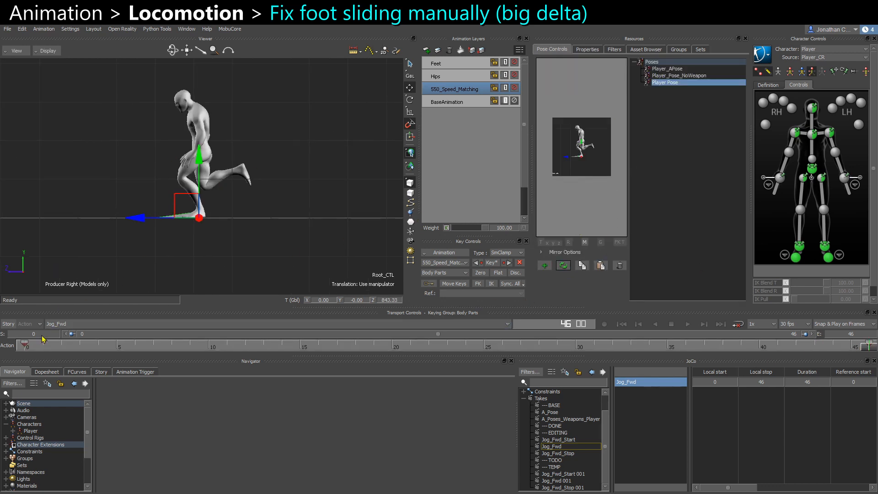
left_click(32, 346)
key("f")
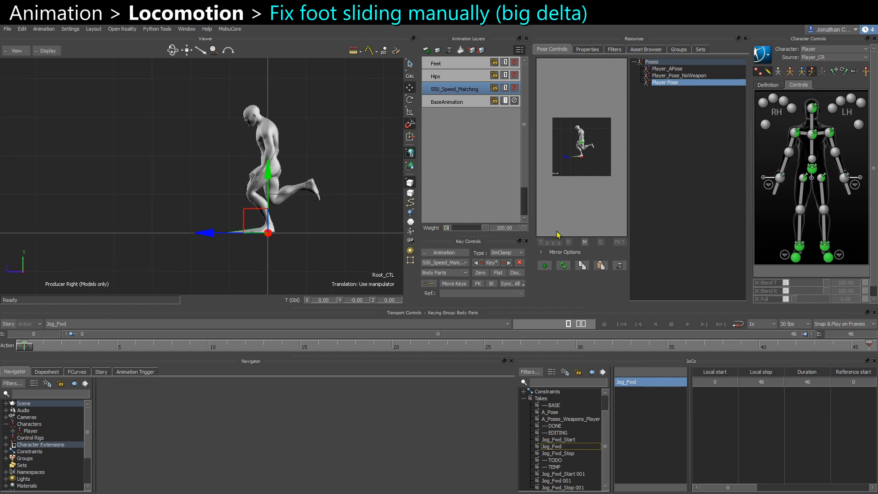
Key the left ankle effector at frames 0 and 4 using body-part keying.
key("v")
key("v")
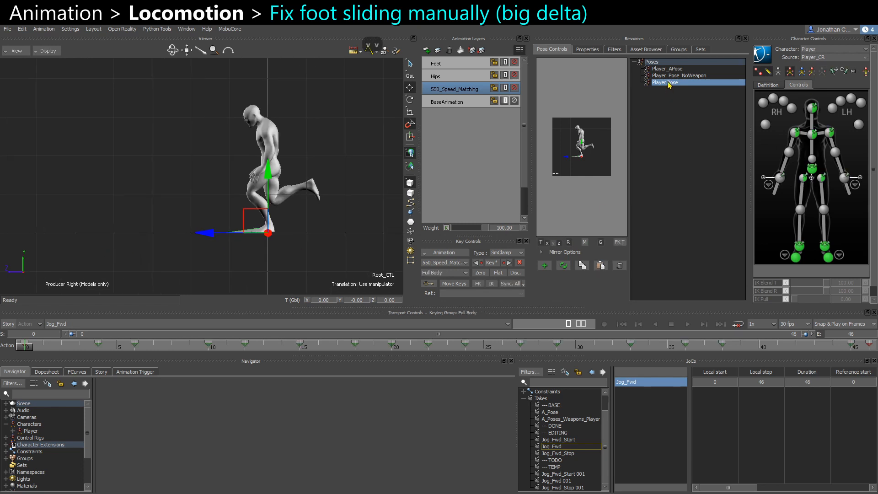
left_click(824, 246)
left_click(812, 72)
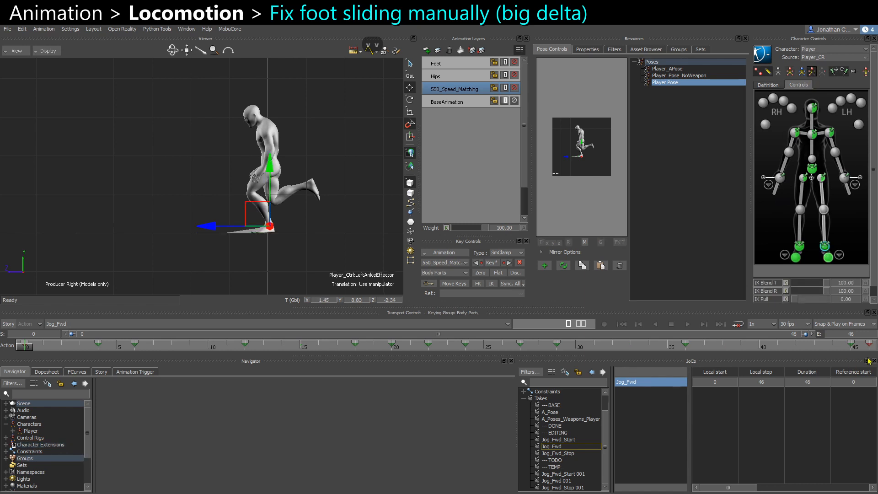
key("s")
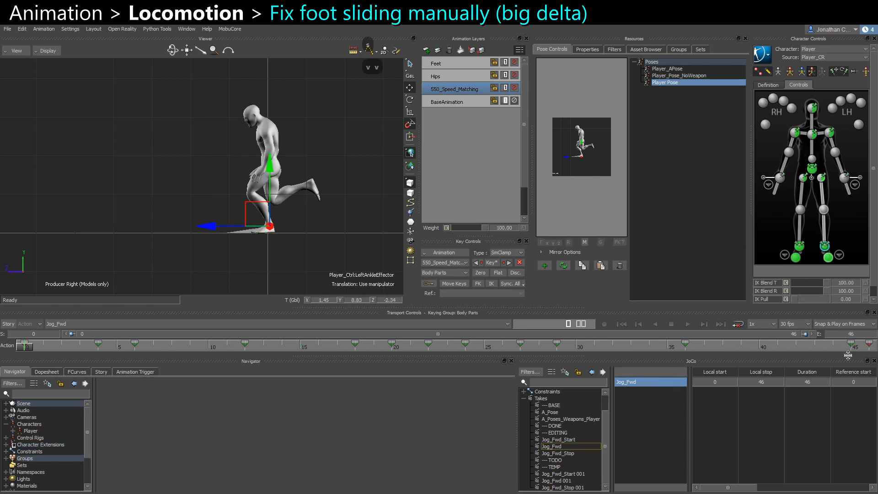
left_click_drag(30, 349, 91, 352)
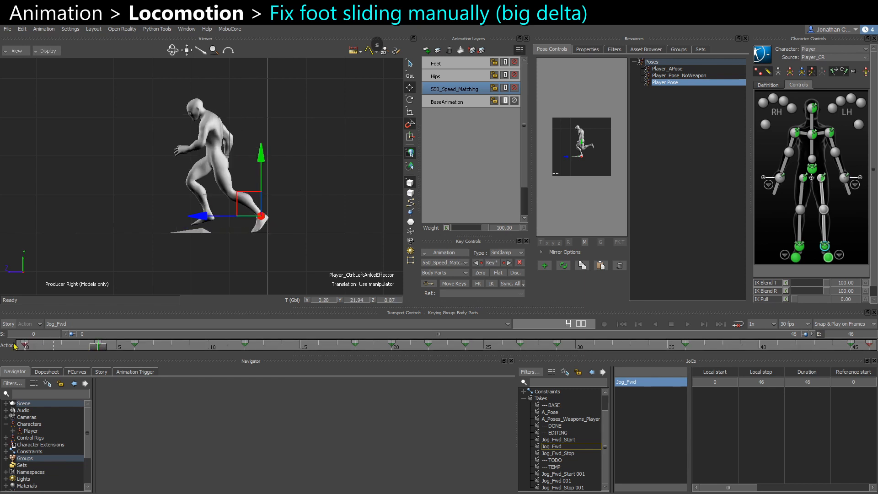
key("ctrl+c")
key("ctrl+v")
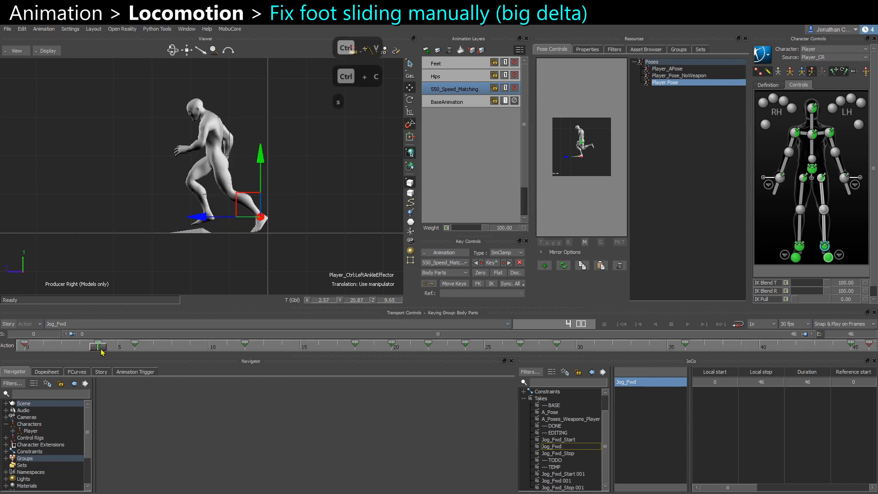
Copy the right ankle effector's pose at frame 10 and paste it at frame 15.
left_click_drag(100, 348, 207, 355)
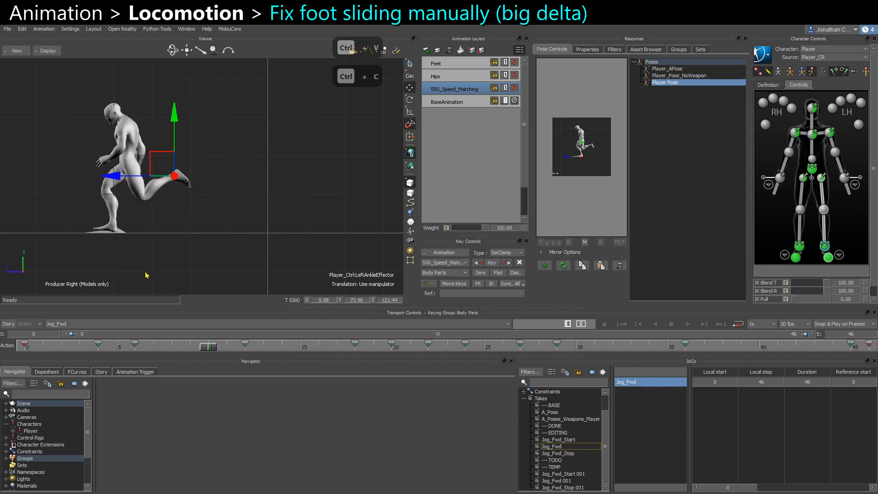
middle_click_drag(146, 275, 274, 231, "alt")
right_click_drag(115, 283, 180, 266, "alt")
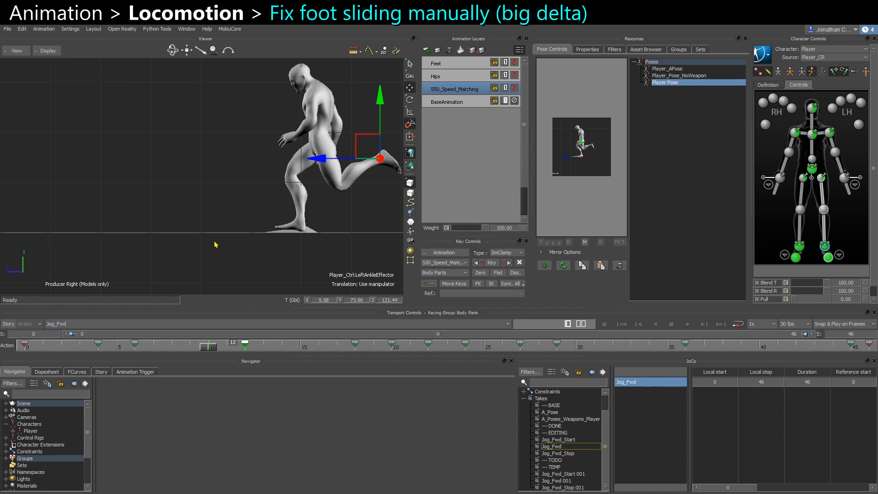
left_click(800, 248)
middle_click_drag(223, 285, 179, 282, "alt")
right_click_drag(179, 282, 211, 287, "alt")
left_click_drag(300, 347, 209, 348, "shift")
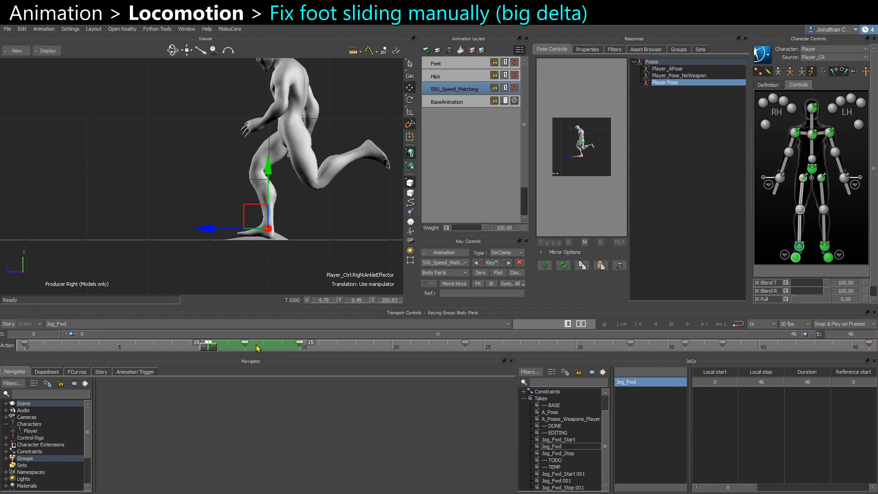
left_click(247, 347)
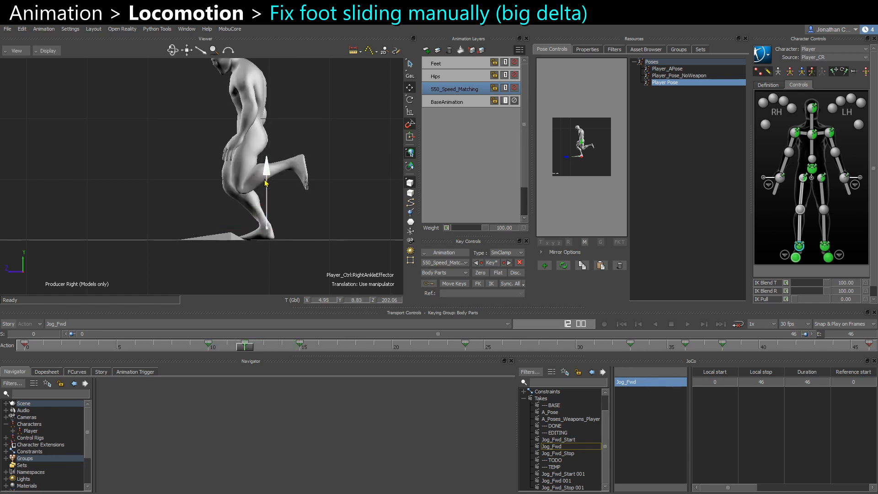
left_click(220, 348)
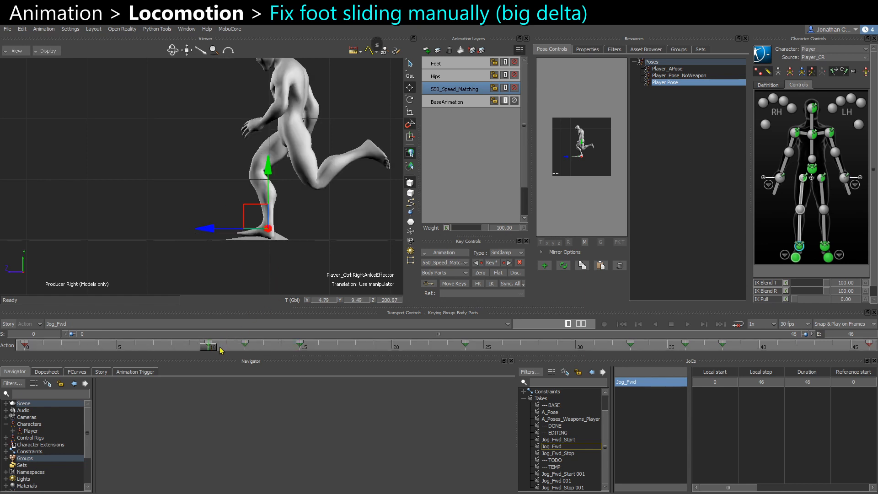
key("ctrl+c")
key("ctrl+v")
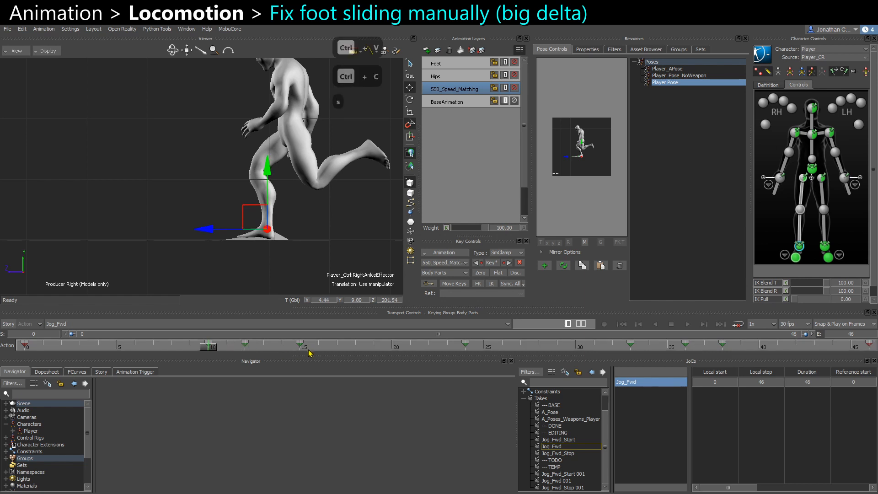
left_click(303, 350)
key("ctrl+v")
Nudge and key the right ankle effector at frames 16, 8 and 6.
left_click(337, 348)
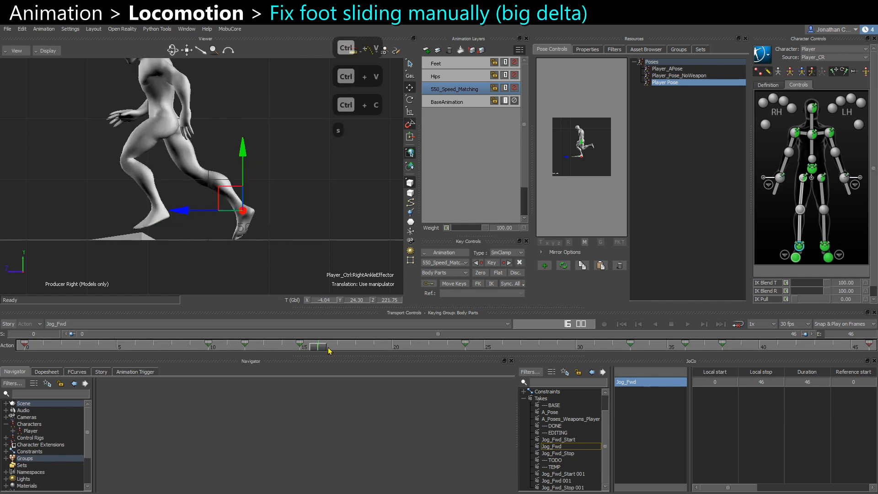
left_click_drag(215, 190, 210, 185)
key("q")
key("s")
left_click_drag(194, 350, 173, 349)
key("q")
left_click_drag(277, 211, 277, 214)
key("s")
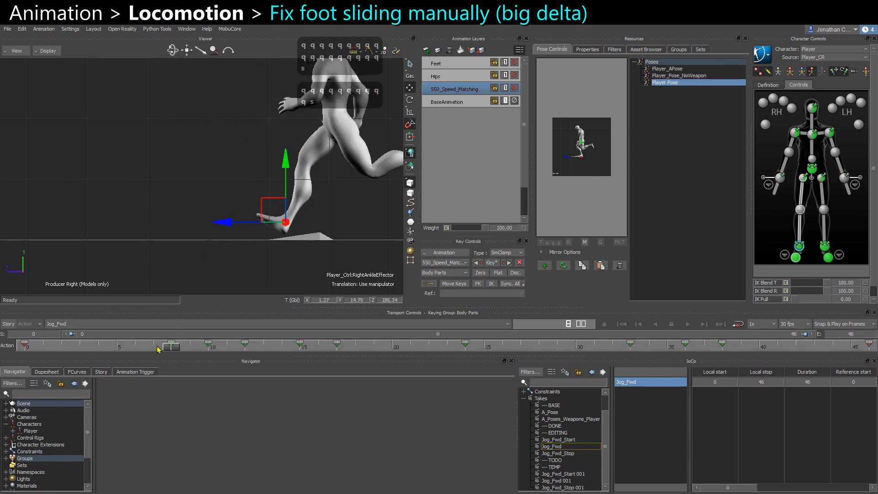
left_click_drag(170, 350, 138, 349)
left_click_drag(317, 219, 322, 215)
key("q")
left_click(322, 215)
left_click(322, 215)
key("s")
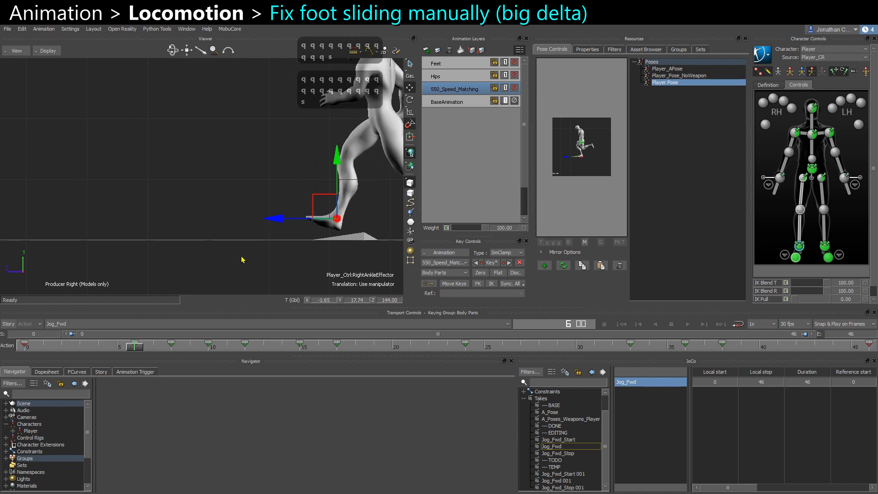
Scrub through the cycle and orbit the view to inspect the right foot's ground contact.
scroll(224, 252, "down", 2)
middle_click_drag(219, 250, 464, 245)
left_click(80, 250)
key("ctrl+space")
scroll(181, 261, "down", 2)
key("ctrl+space")
left_click(798, 246)
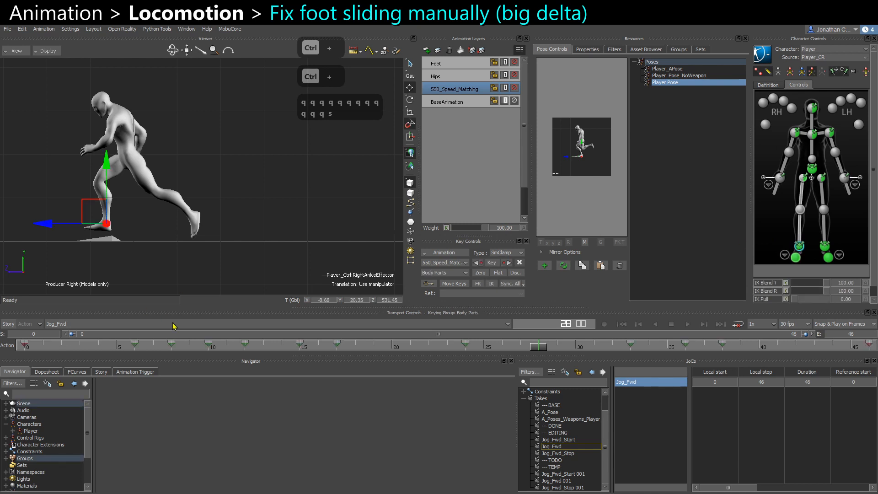
left_click_drag(138, 347, 147, 348)
middle_click_drag(235, 263, 33, 255)
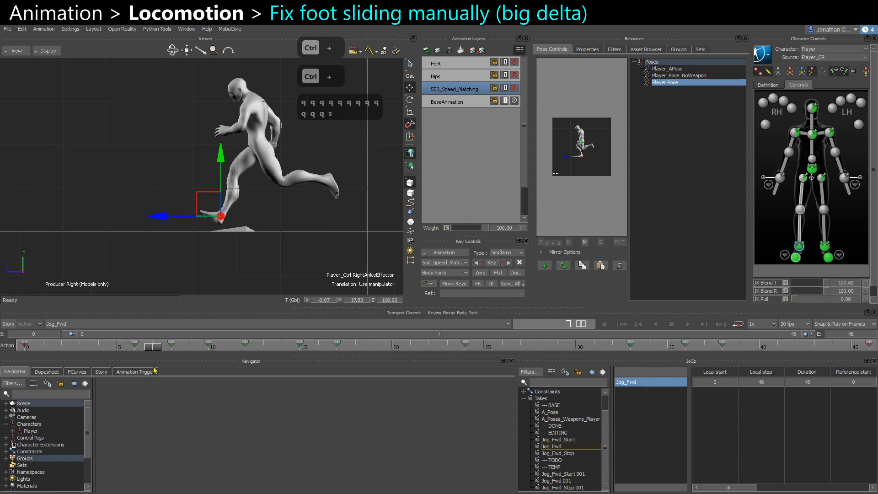
left_click_drag(153, 347, 131, 357)
left_click_drag(355, 350, 432, 348, "shift")
left_click_drag(505, 348, 431, 347, "shift")
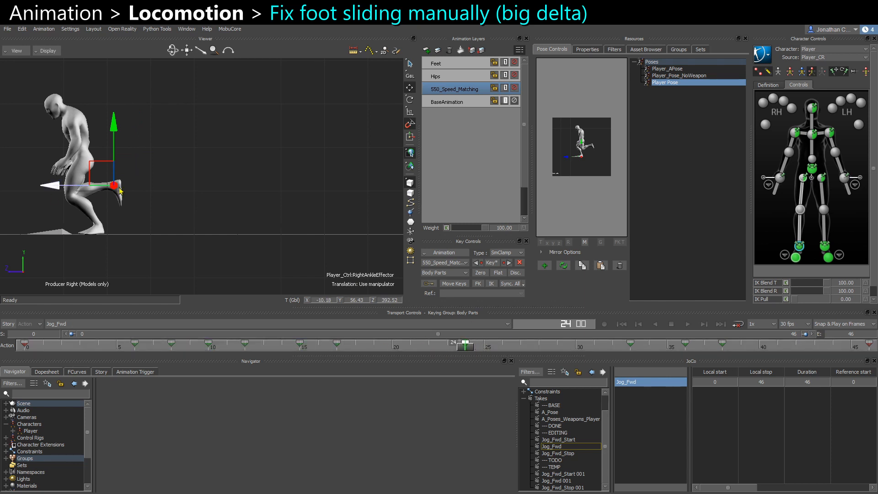
left_click_drag(120, 189, 224, 201, "shift")
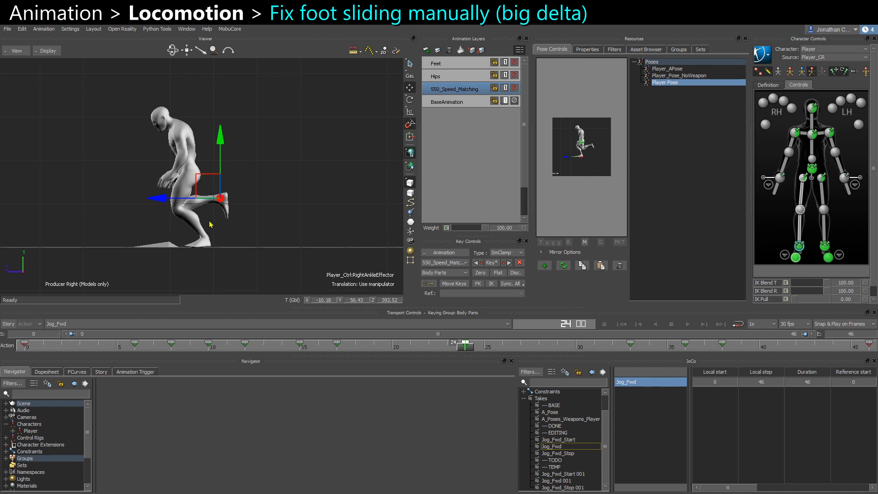
left_click_drag(469, 348, 784, 370)
left_click_drag(380, 254, 490, 256, "shift")
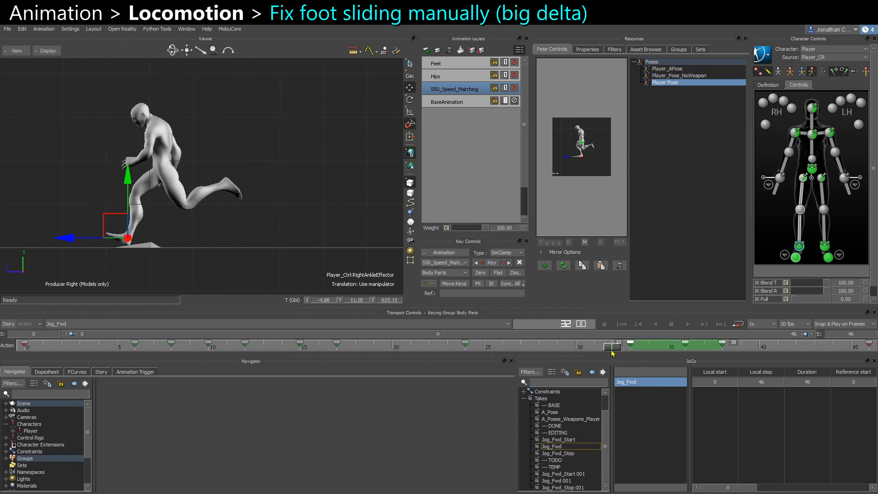
left_click_drag(612, 348, 732, 349)
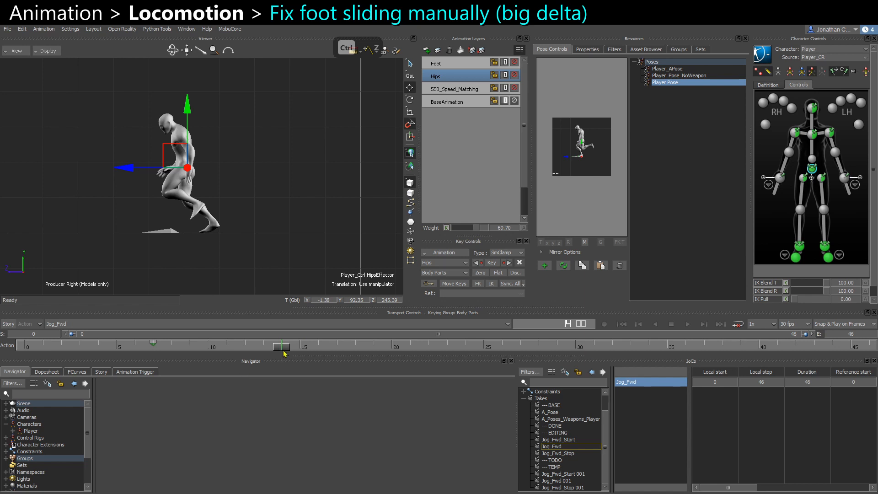
Lower the Hips layer's weight to 36.36, viewing the character in X-Ray.
left_click_drag(290, 352, 337, 351)
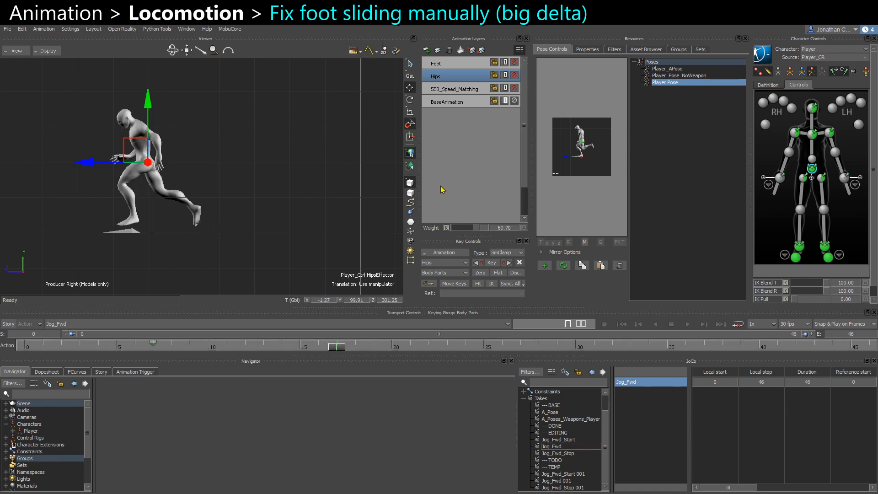
left_click_drag(474, 230, 469, 236)
left_click_drag(336, 346, 317, 350)
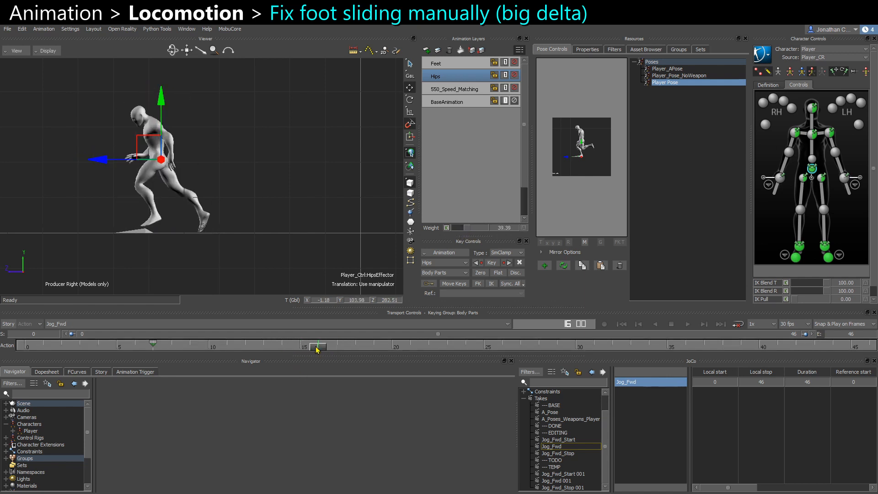
key("ctrl+a")
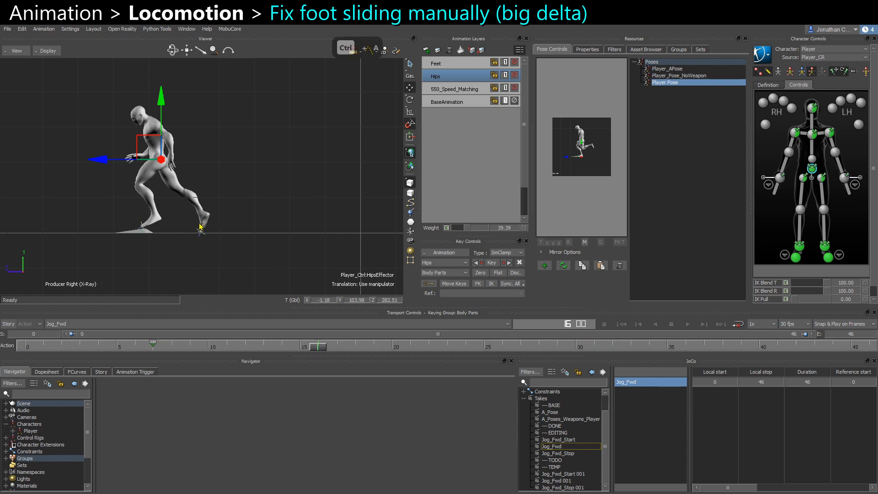
key("ctrl+a")
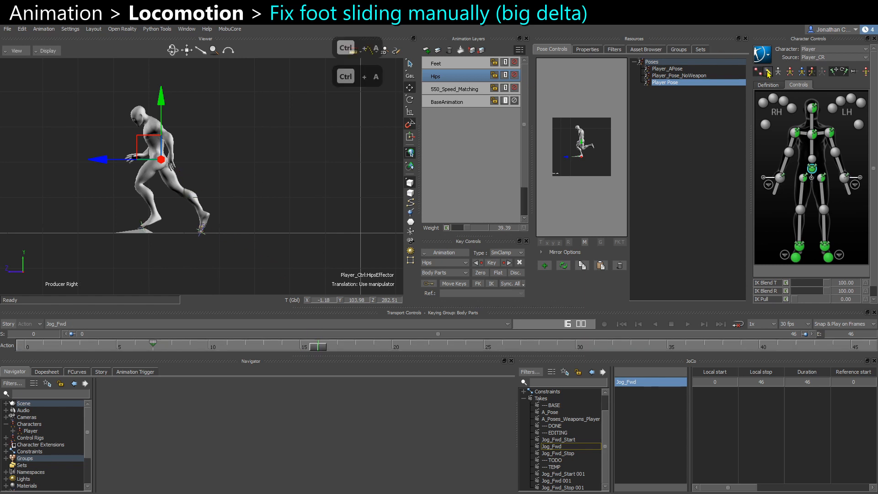
key("ctrl+a")
key("ctrl+a")
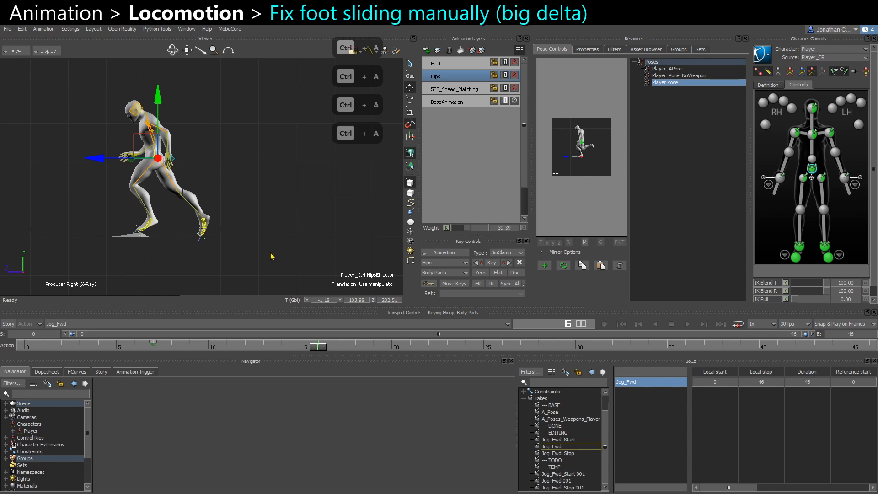
scroll(284, 250, "up", 1)
mouse_move(319, 350)
left_mouse_down()
mouse_move(332, 352)
mouse_move(317, 351)
left_mouse_up()
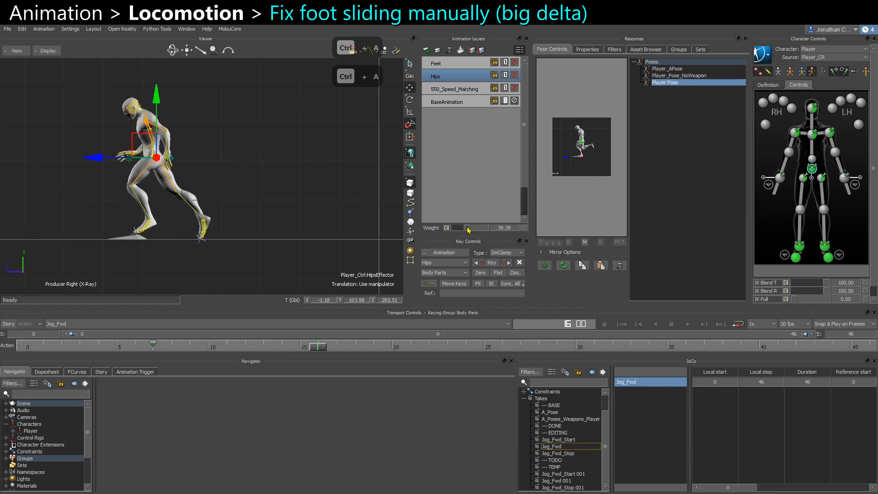
left_click_drag(467, 228, 466, 228)
Set the Hips layer's weight to 50 at frame 29.
key("ctrl+space")
key("ctrl+space")
scroll(274, 197, "down", 3)
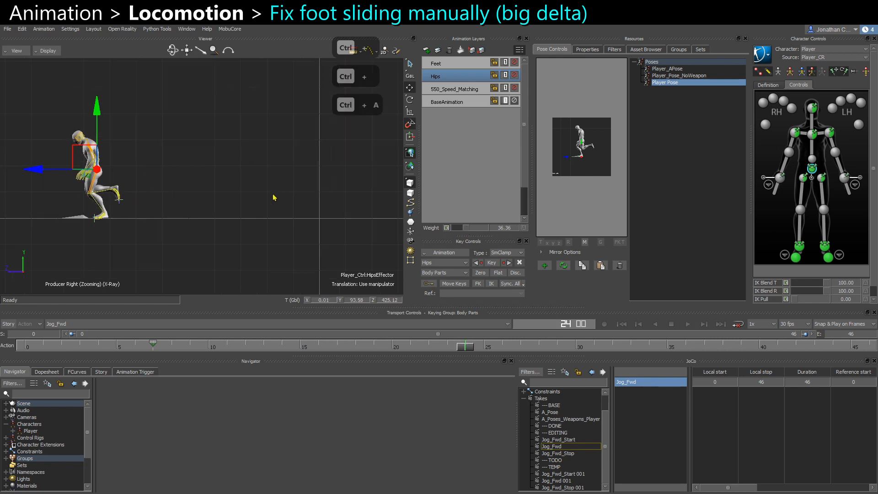
key("ctrl+space")
key("ctrl+space")
mouse_move(201, 222)
middle_mouse_down()
mouse_move(280, 234)
mouse_move(352, 274)
middle_mouse_up()
scroll(301, 244, "up", 1)
left_click_drag(575, 351, 558, 350)
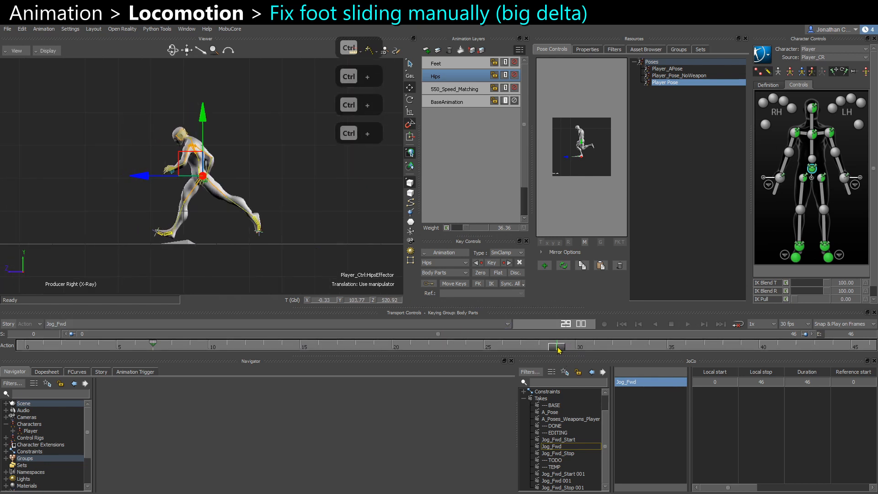
left_click_drag(468, 231, 471, 231)
Step through the hips keys up to frame 46 to review the motion.
key("ctrl+Right")
key("ctrl+Right")
key("ctrl+Right")
key("ctrl+Right")
key("ctrl+Right")
key("ctrl+Right")
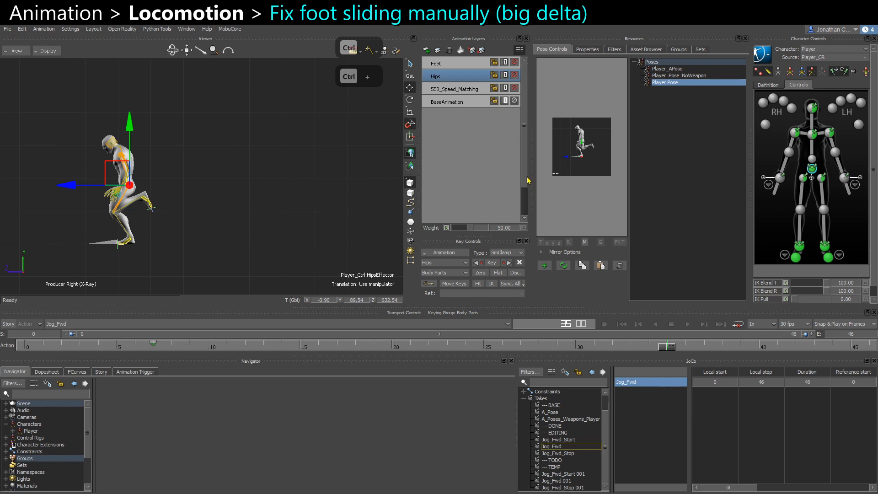
left_click(272, 220)
key("ctrl+Right")
key("ctrl+Right")
key("ctrl+Right")
key("ctrl+Right")
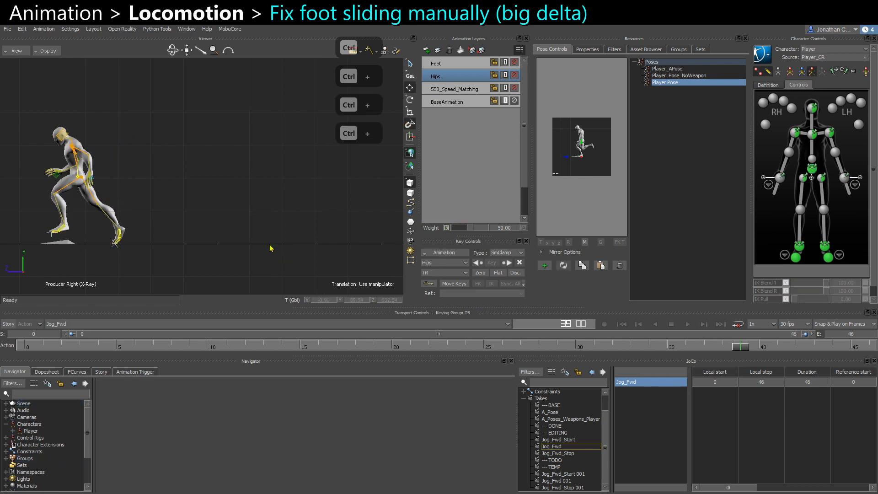
scroll(272, 247, "down", 1)
scroll(280, 226, "up", 1)
scroll(281, 229, "up", 1)
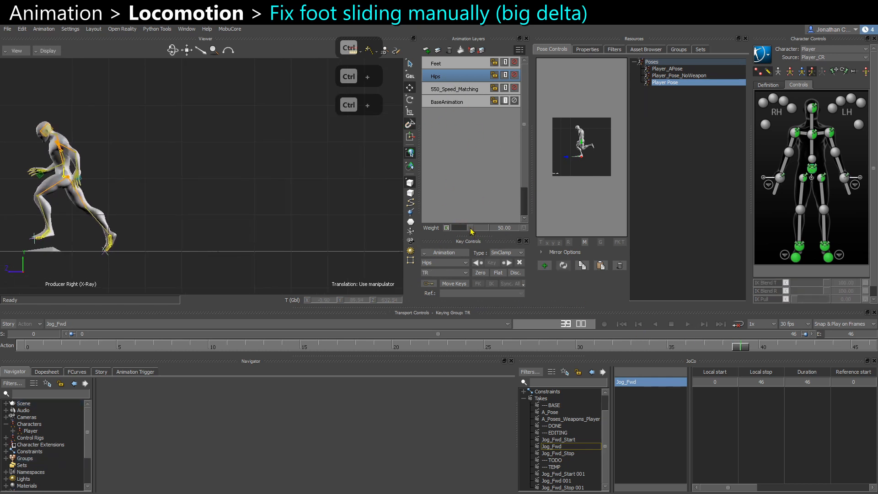
key("ctrl+Right")
key("ctrl+Right")
key("ctrl+Right")
key("ctrl+Right")
key("ctrl+Right")
key("ctrl+Right")
key("ctrl+Right")
scroll(288, 188, "up", 3)
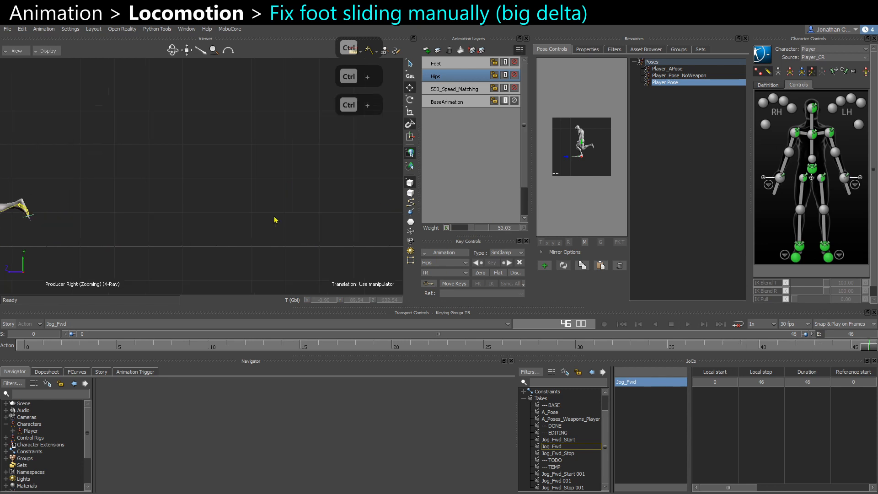
Play back the cycle through the Cam_GAMEPLAY camera.
key("ctrl+a")
key("ctrl+a")
scroll(275, 220, "down", 3)
key("ctrl+space")
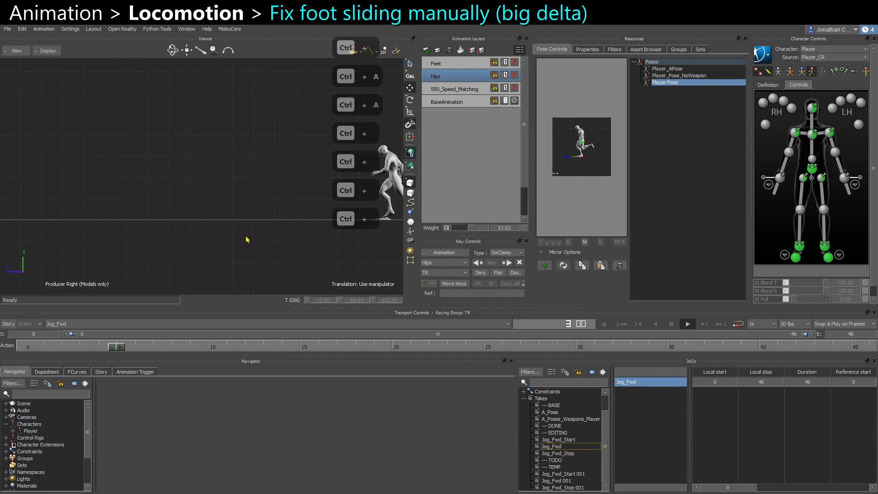
key("ctrl+e")
key("ctrl+e")
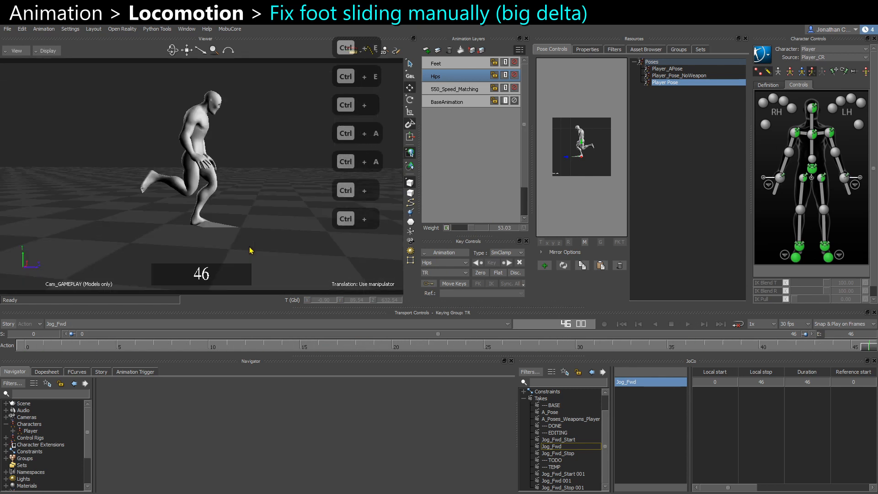
key("ctrl+e")
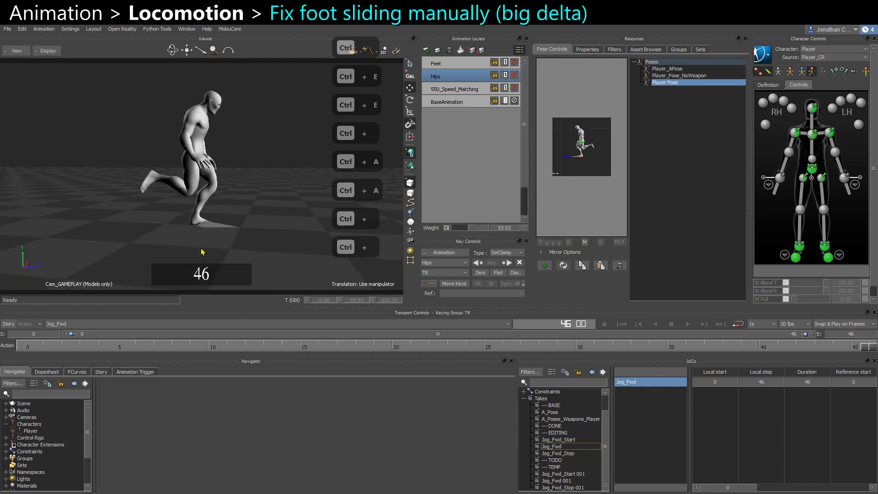
Play back the jog cycle in the producer perspective, orbiting the view to watch the character travel forward.
key("ctrl+space")
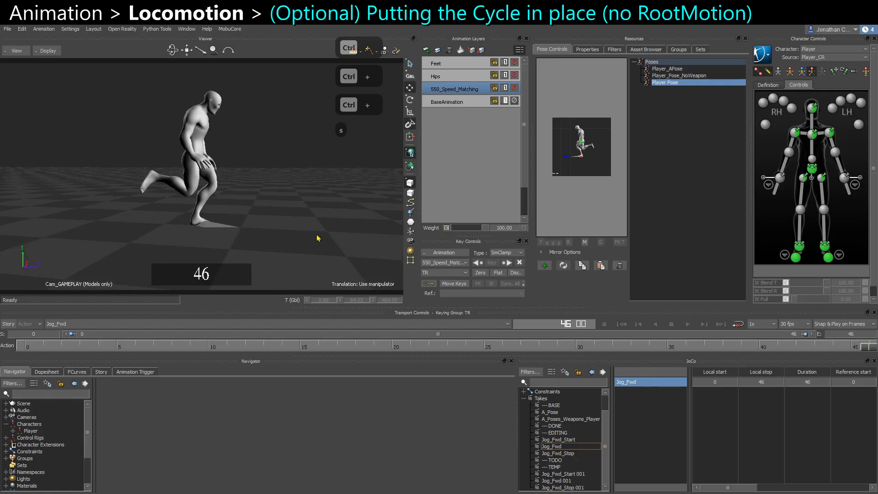
key("ctrl+e")
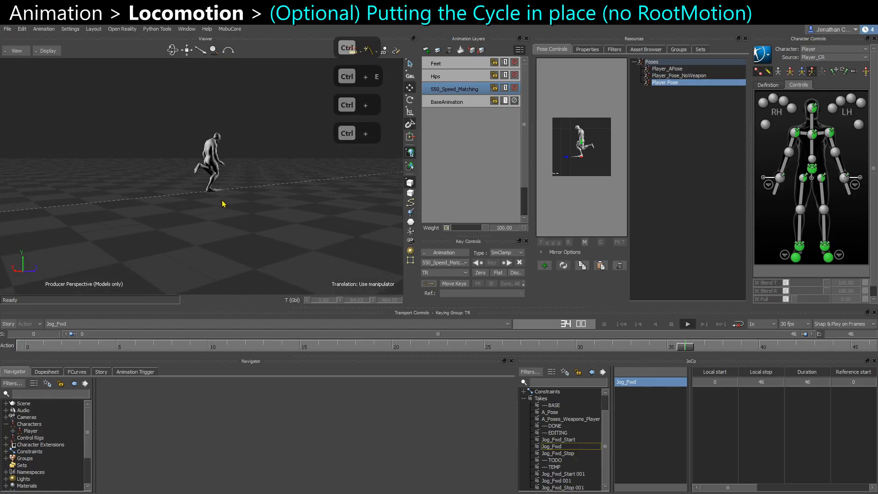
key("ctrl+space")
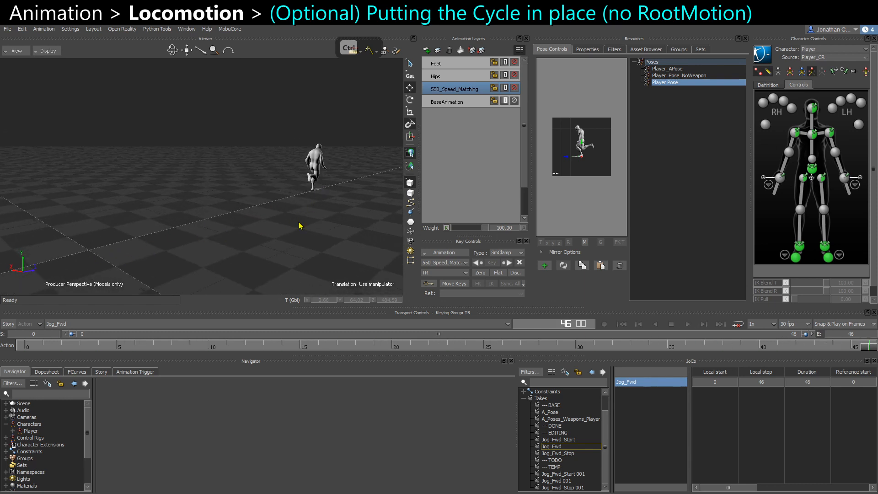
key("ctrl+space")
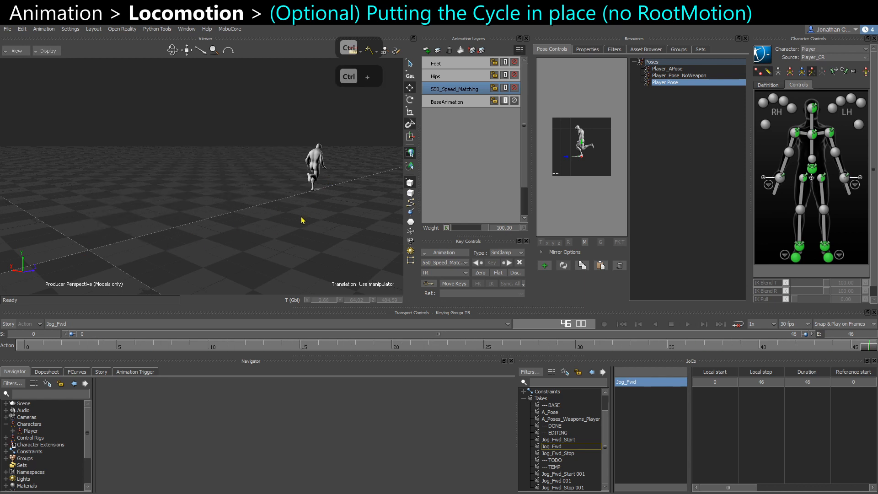
left_click_drag(280, 229, 229, 227, "ctrl+shift")
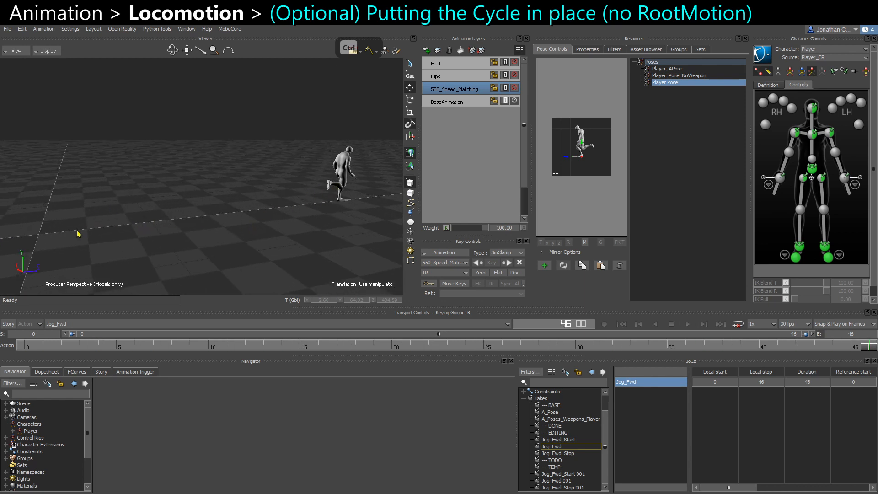
key("ctrl+space")
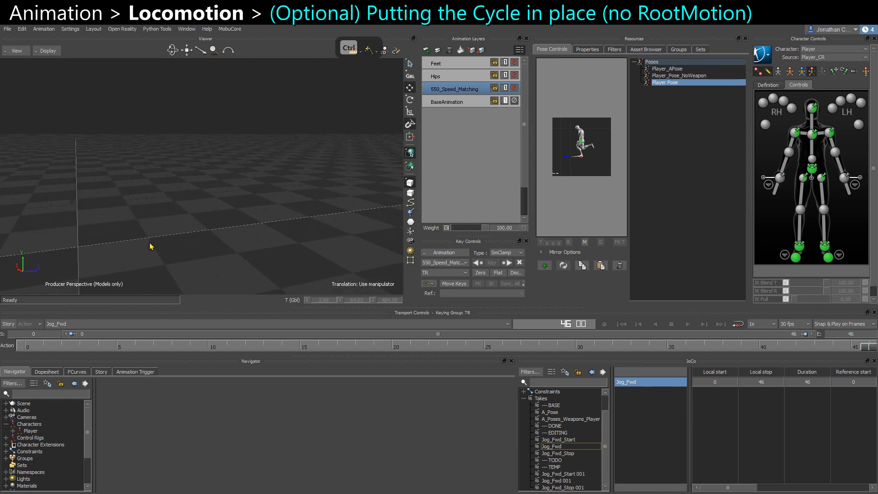
With the root control selected, add a new animation layer above the others and name it OnSpot.
key("ctrl+space")
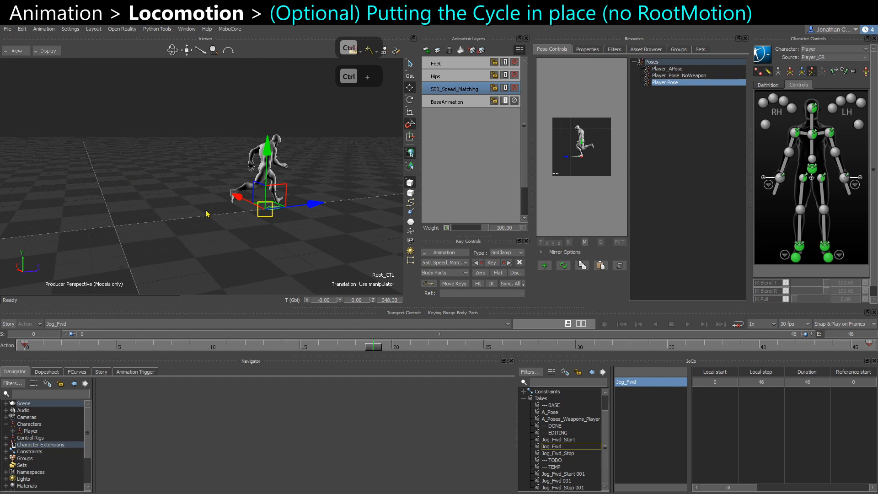
left_click_drag(169, 228, 210, 216, "ctrl+shift")
left_click(446, 101)
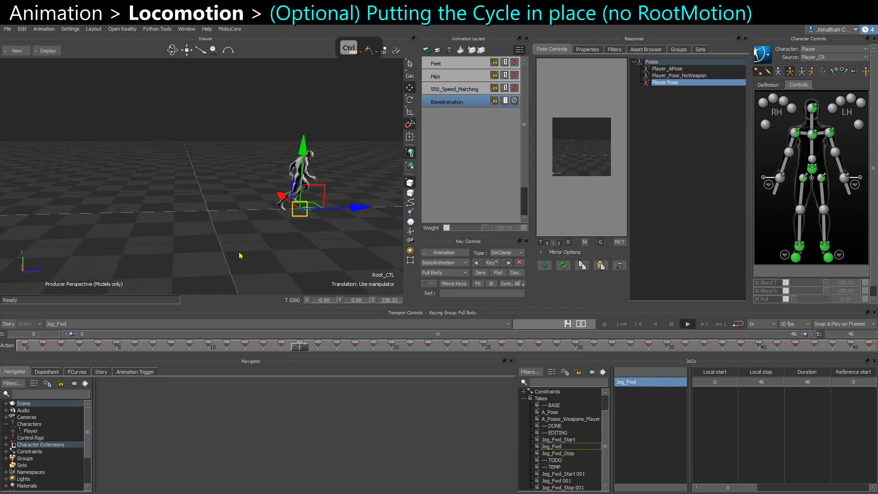
left_click_drag(341, 257, 216, 251, "ctrl+shift")
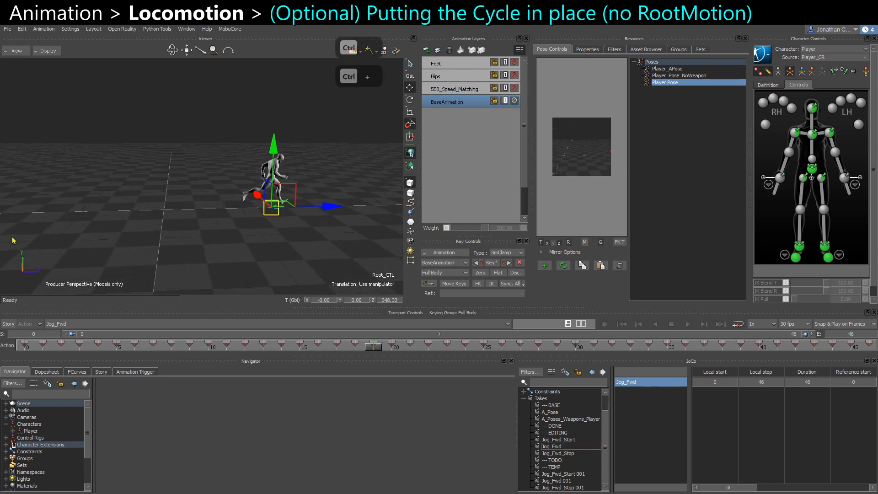
left_click(428, 54)
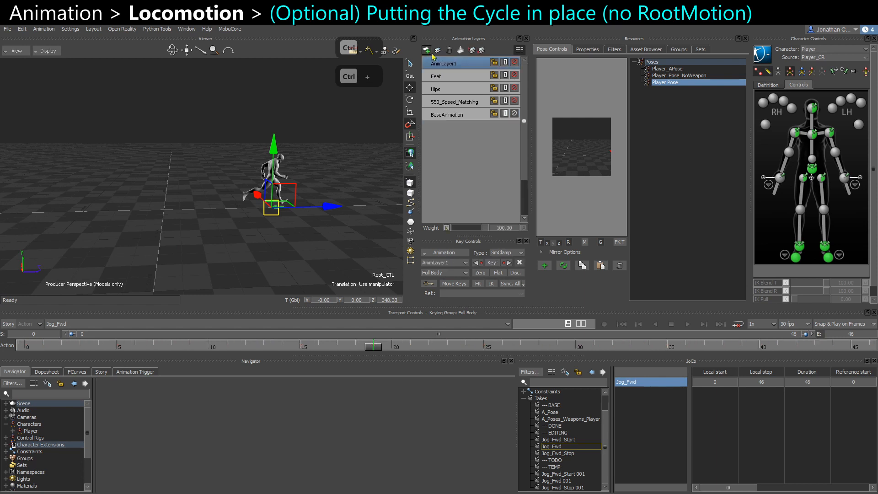
right_click(442, 64)
left_click(471, 105)
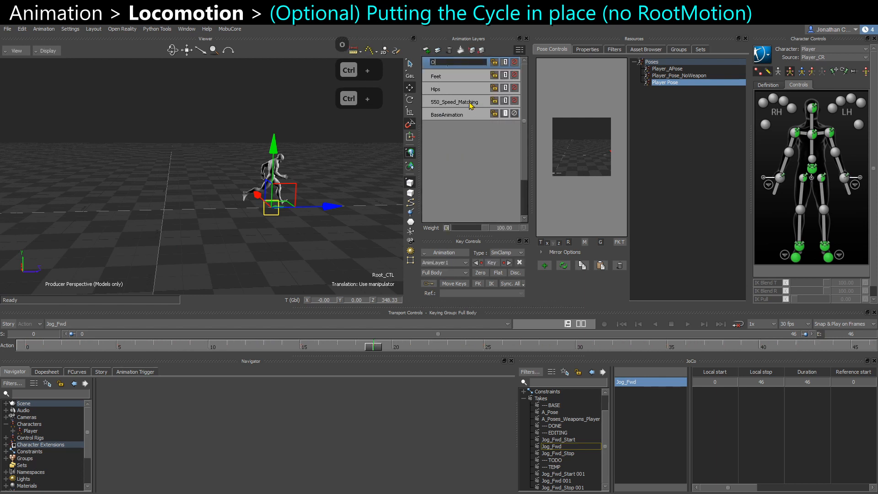
type("Onp")
key("BackSpace")
type("Spot")
key("Return")
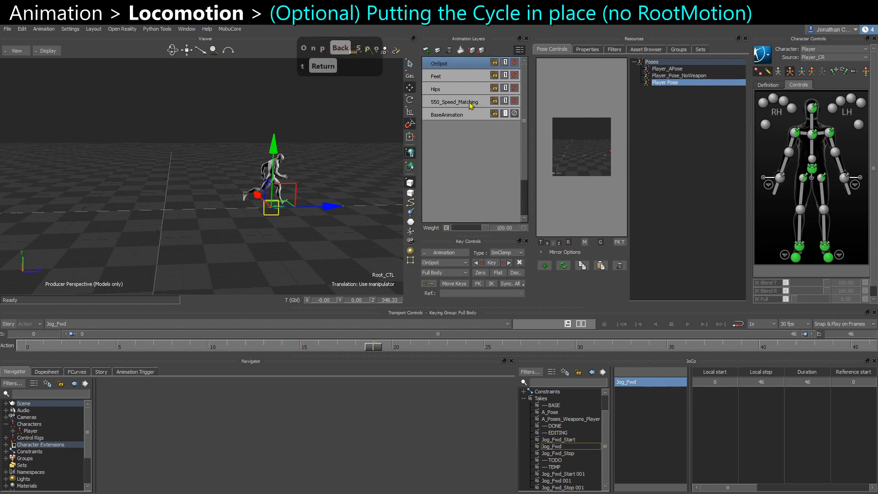
Key the root control at frame 0 on the OnSpot layer.
left_click(19, 344)
key("s")
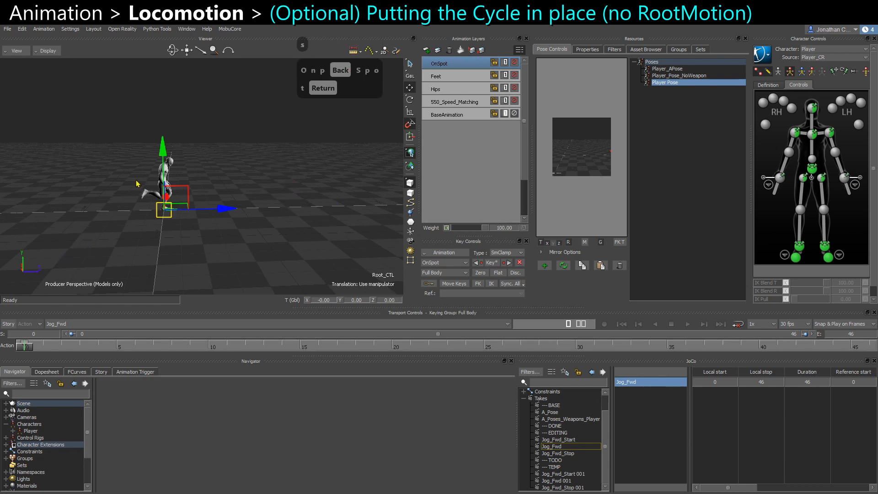
scroll(126, 138, "up", 2)
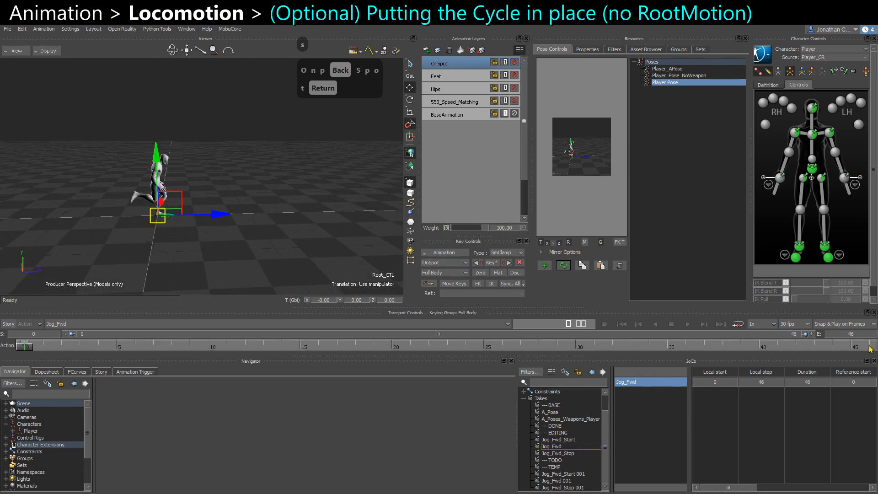
Set the root control's Z translation to 0 at frame 46 and key it on the OnSpot layer.
left_click(869, 347)
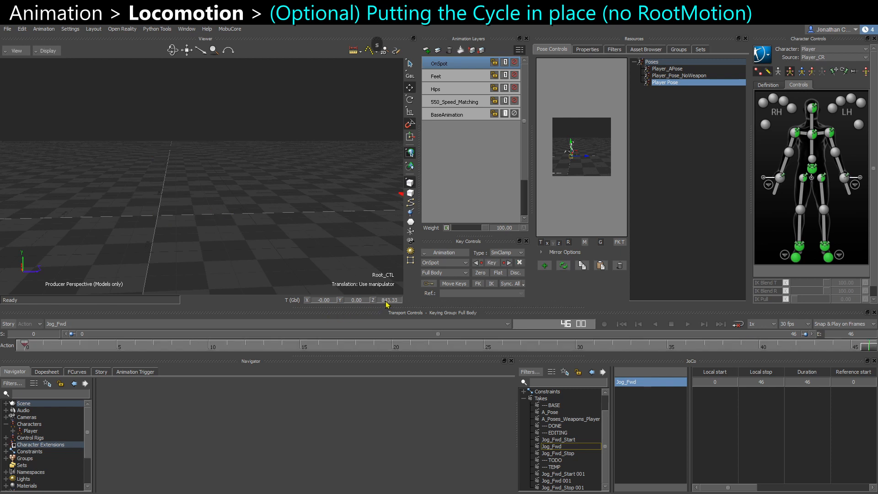
key("a")
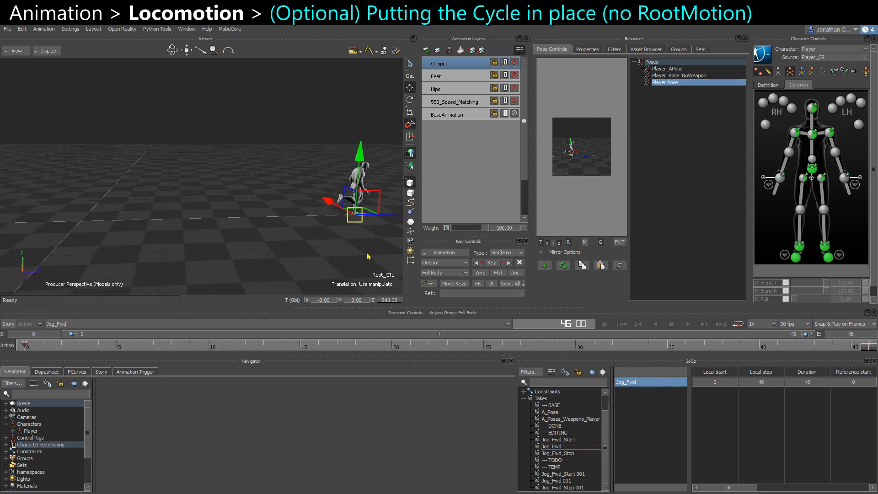
type("0")
key("Return")
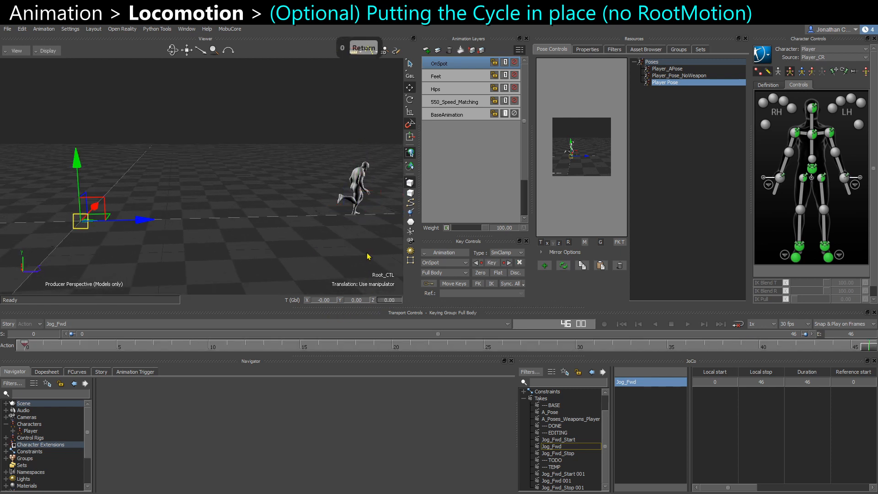
double_click(672, 86)
key("s")
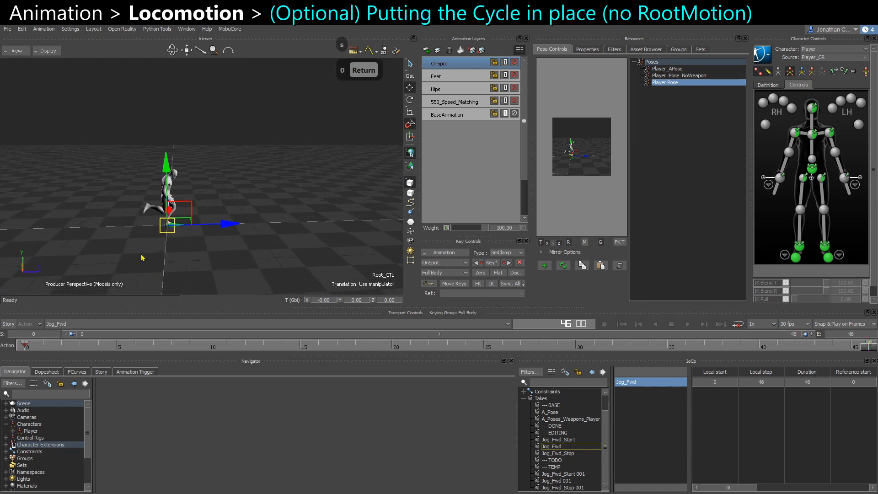
Play back the cycle from the start to check the character now stays in place.
left_click(28, 346)
key("ctrl+space")
left_click(143, 258)
left_click_drag(143, 258, 191, 263, "ctrl+shift")
key("ctrl+space")
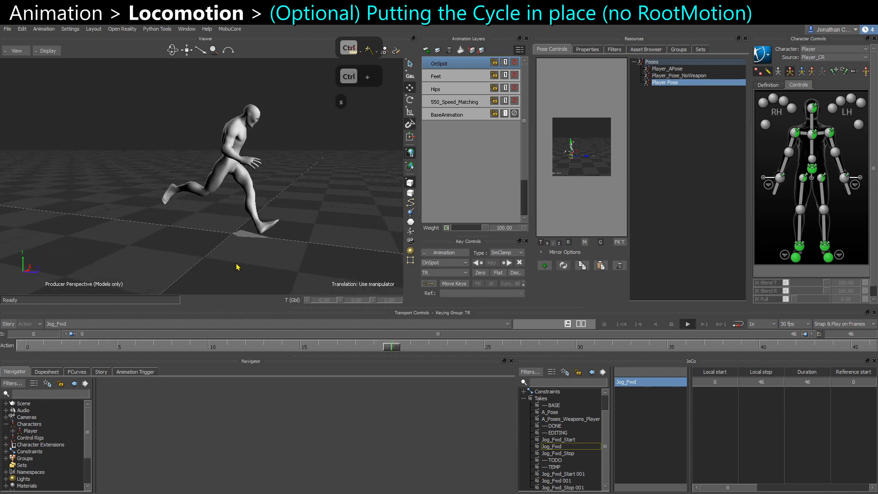
key("ctrl+space")
Open the root control's Z translation curve on the OnSpot layer in the FCurves editor and select its keys.
left_click(251, 235)
left_click(77, 372)
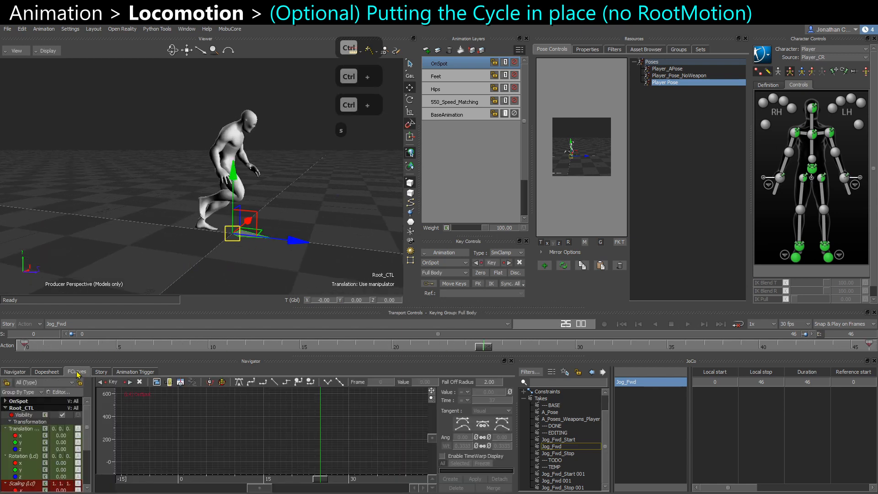
left_click(28, 449)
key("f")
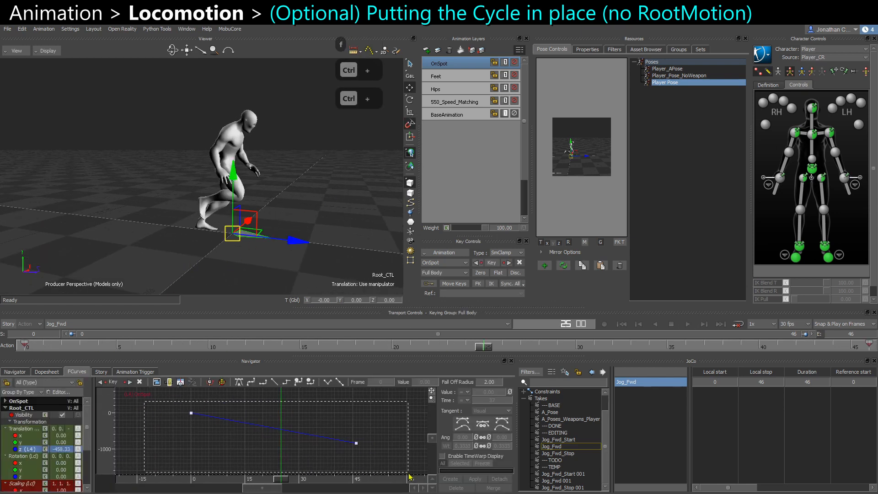
left_click_drag(410, 477, 409, 476)
left_click_drag(163, 396, 409, 461, "ctrl")
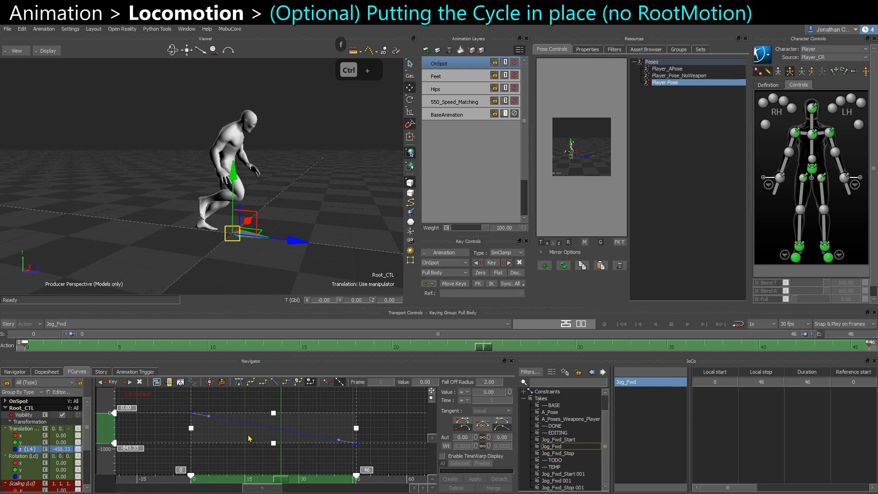
left_click_drag(280, 216, 287, 219, "alt")
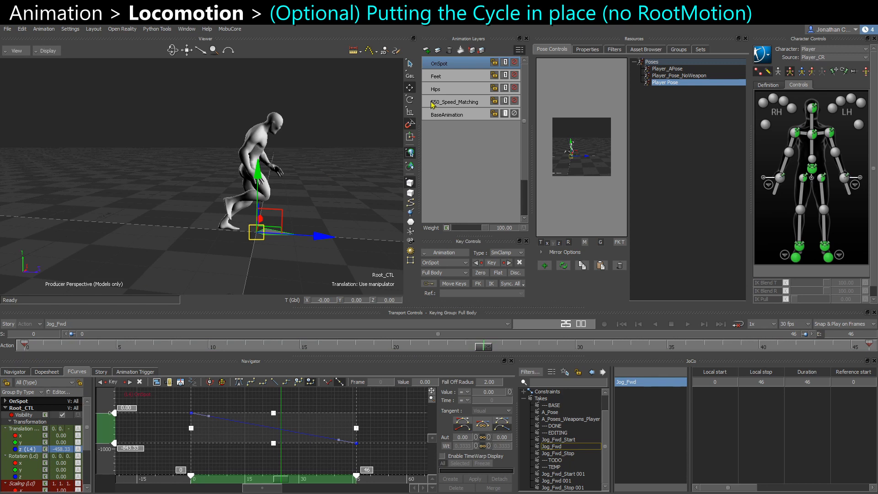
Compare with the BaseAnimation root curve, then set flat tangents on the OnSpot root keys at frames 0 and 46.
left_click(447, 114)
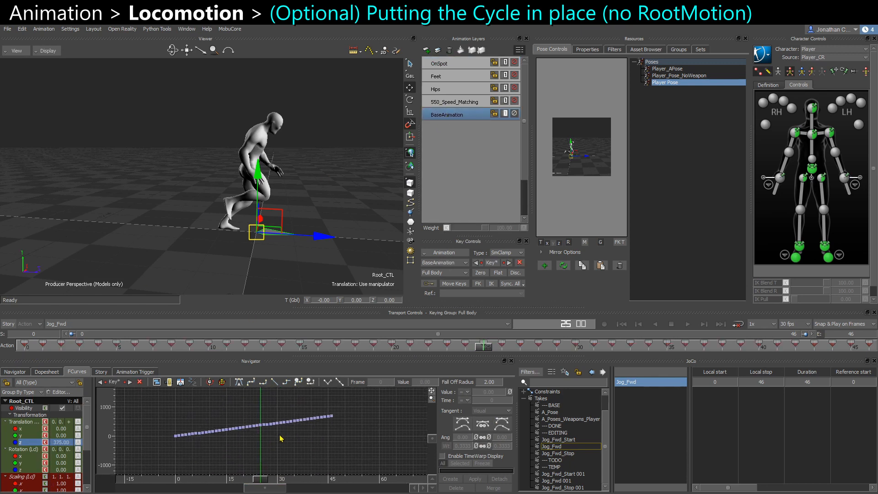
right_click_drag(253, 430, 257, 421, "alt")
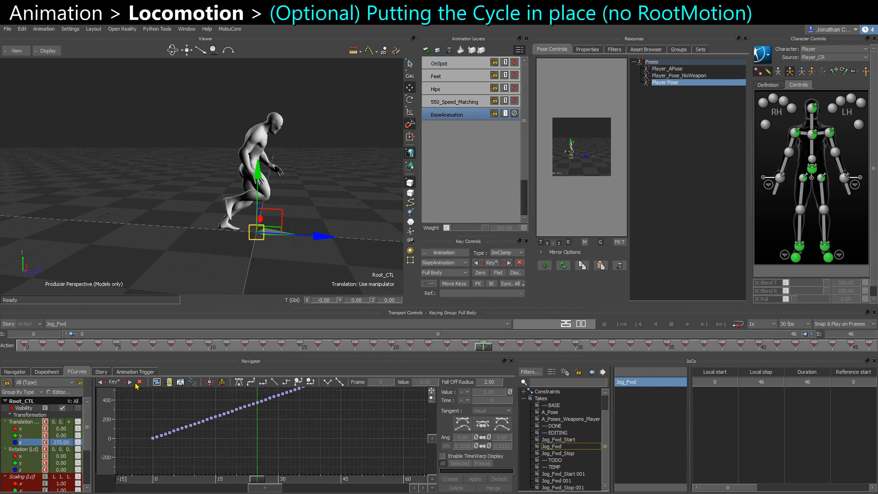
middle_click_drag(210, 439, 199, 457, "alt")
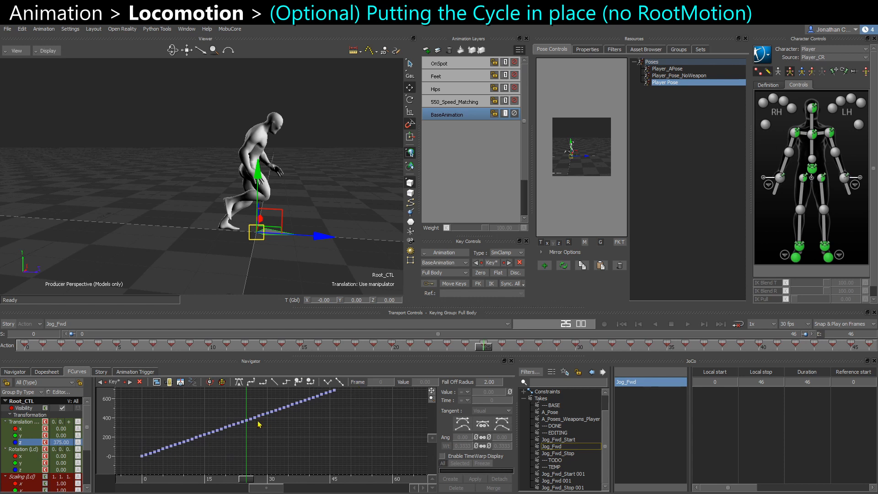
left_click(451, 65)
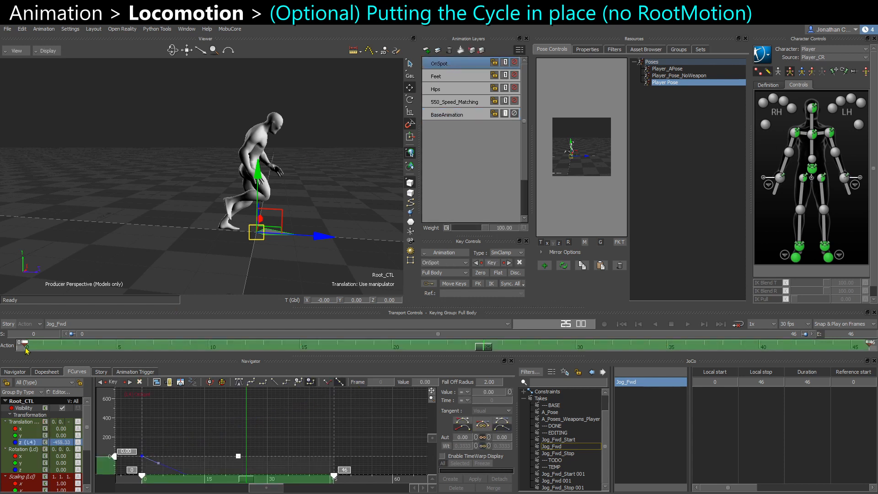
left_click(27, 346)
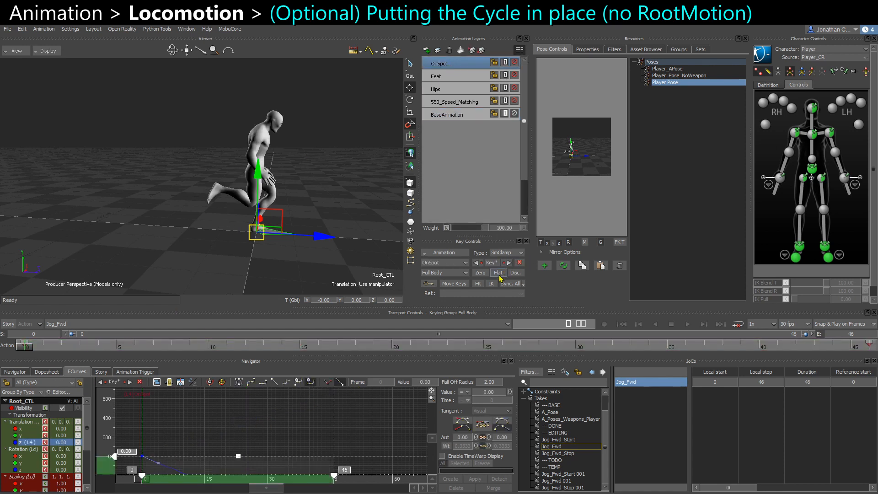
left_click(499, 273)
left_click(868, 347)
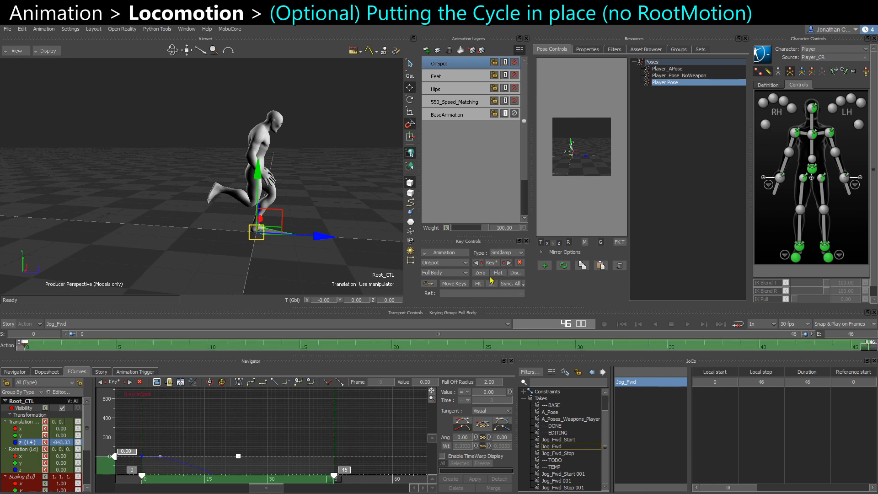
left_click(497, 273)
Play back the cycle and set the OnSpot root key at frame 0 to a discontinuous tangent.
key("ctrl+space")
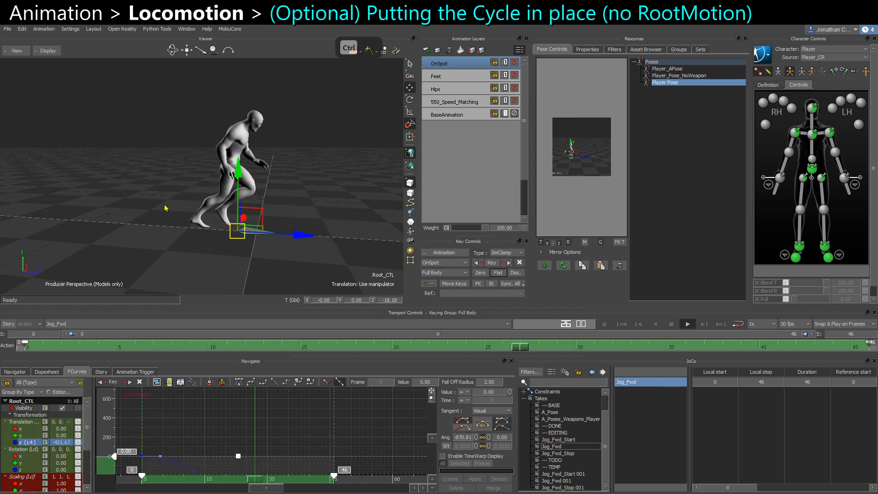
key("ctrl+space")
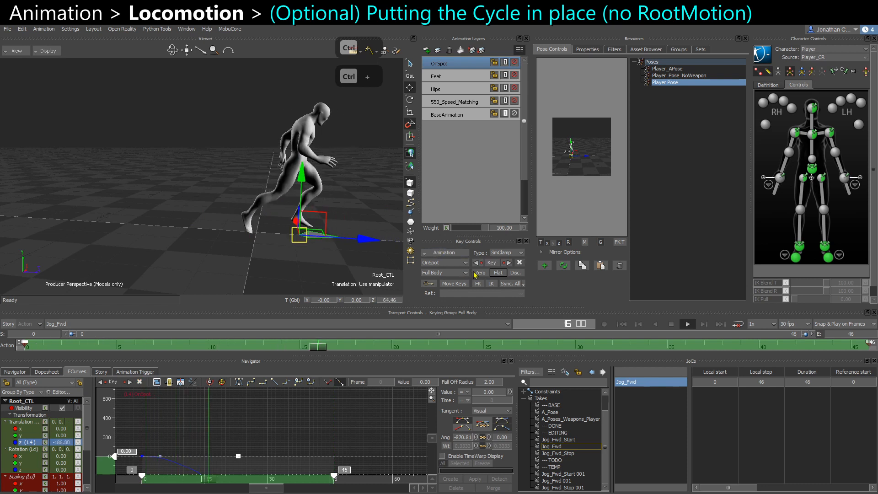
key("ctrl+space")
left_click(23, 346)
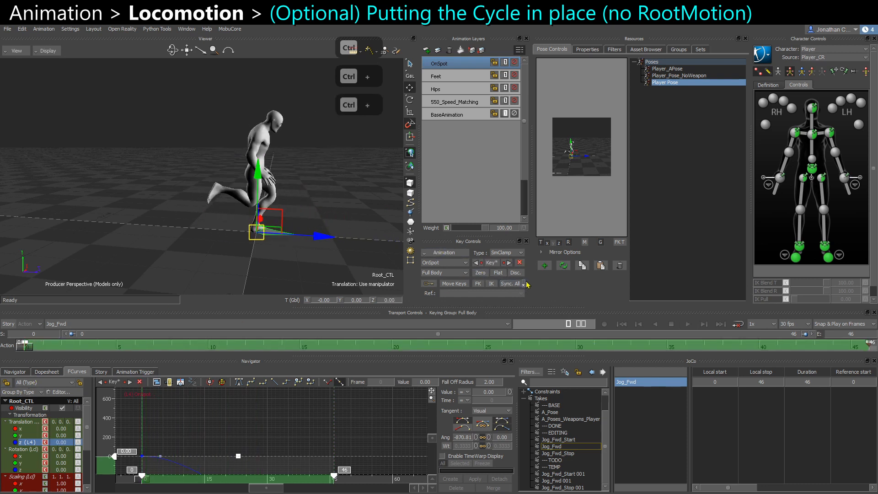
left_click(515, 273)
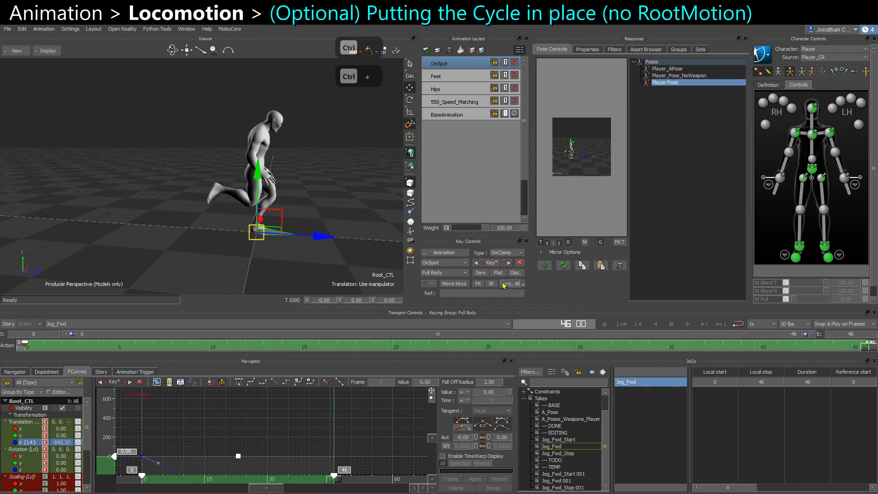
Play back the in-place cycle from several angles, toggling the OnSpot layer to compare with the original travel.
key("ctrl+space")
left_click(356, 209)
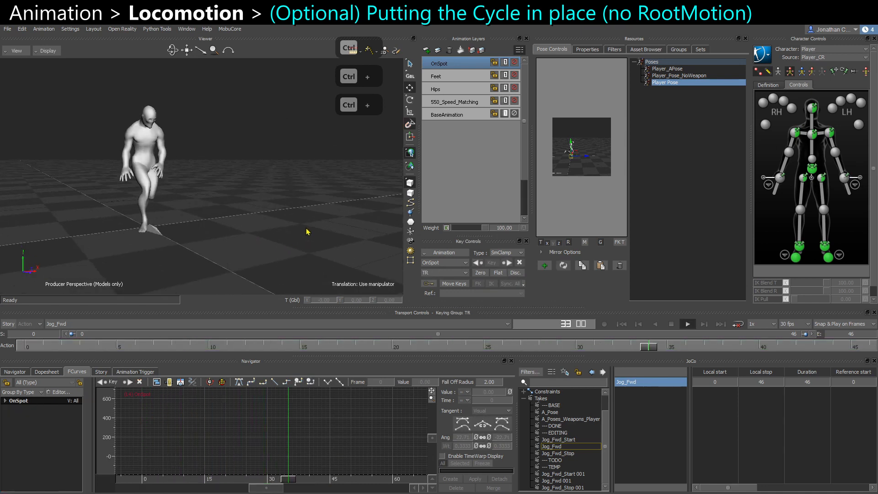
left_click_drag(307, 217, 263, 220, "shift")
key("ctrl+space")
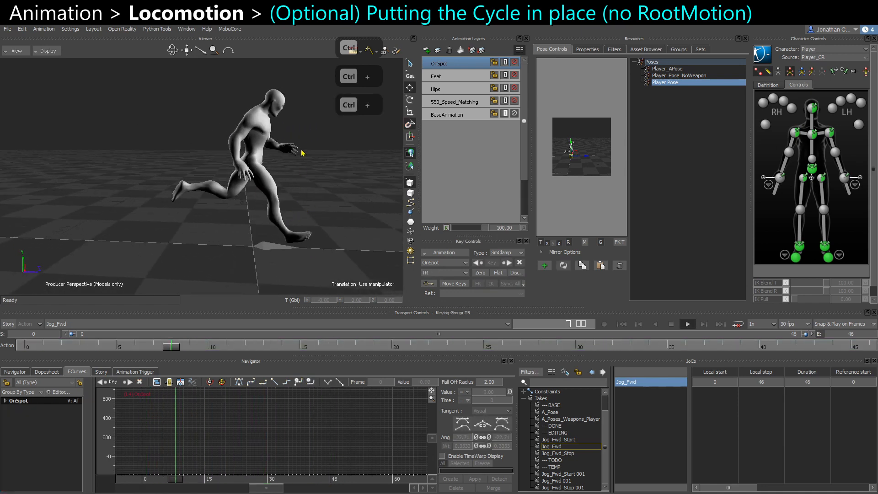
left_click_drag(313, 194, 292, 189, "ctrl+shift")
key("ctrl+space")
left_click(515, 64)
left_click_drag(199, 185, 177, 234, "ctrl+shift")
key("ctrl+space")
key("ctrl+space")
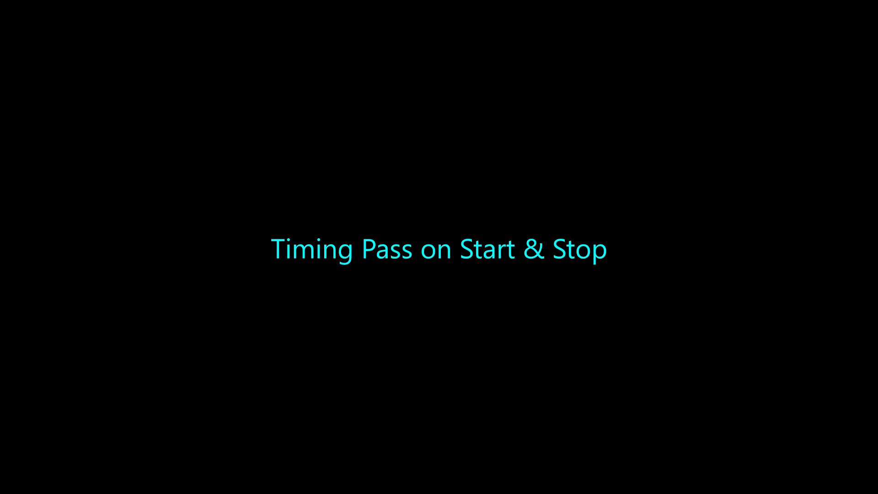
Select the root control and play back the jog cycle in the perspective view, undoing an accidental move.
key("ctrl+e")
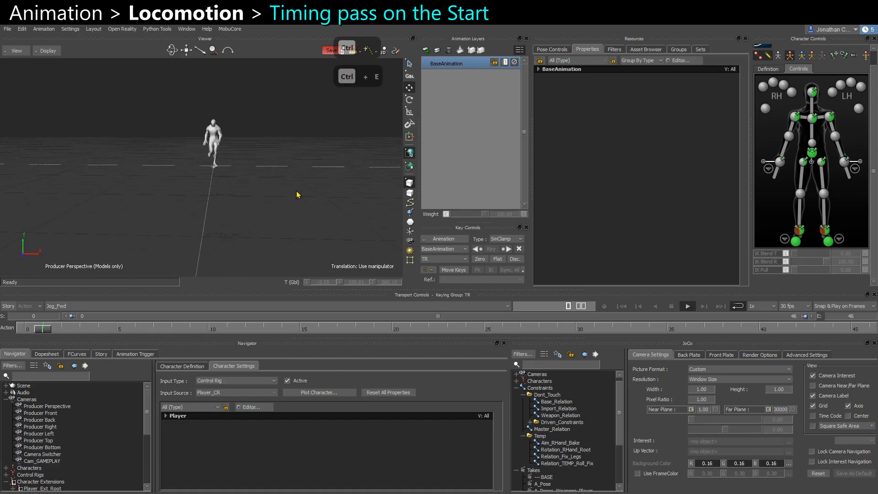
left_click(255, 188)
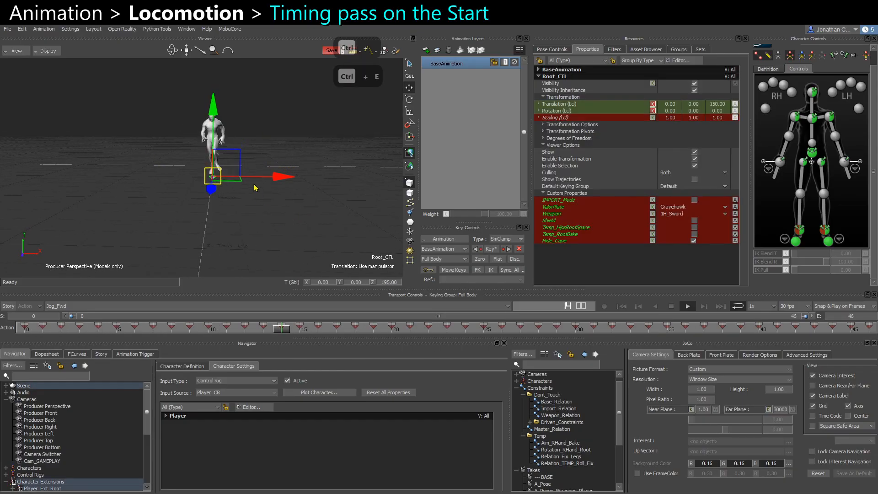
left_click(300, 223)
left_click_drag(300, 224, 155, 174, "ctrl+shift")
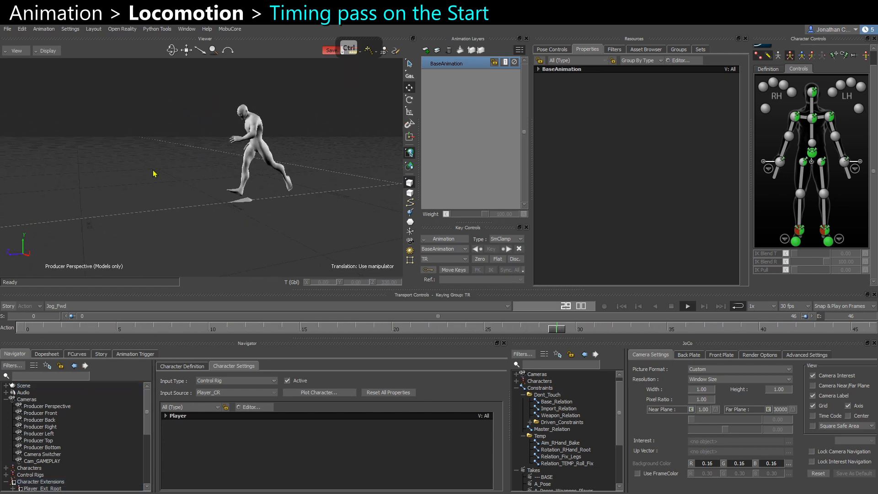
key("ctrl+z")
left_click_drag(314, 238, 253, 199, "ctrl+shift")
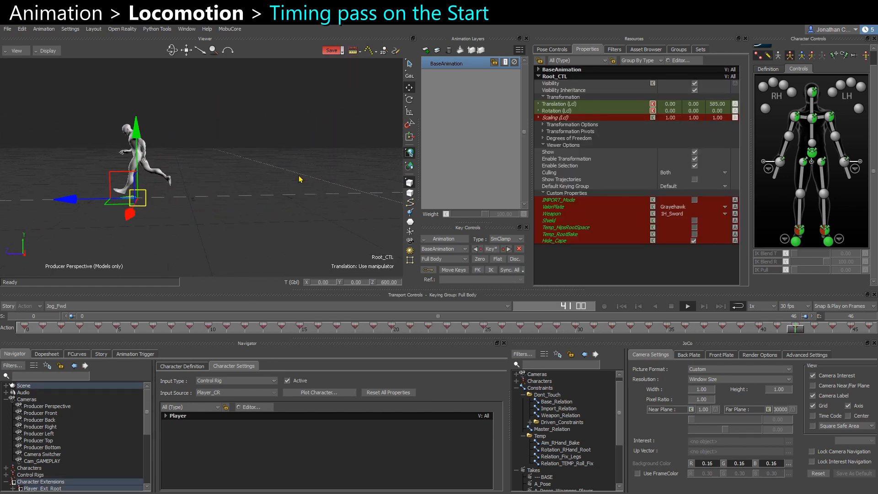
key("ctrl+space")
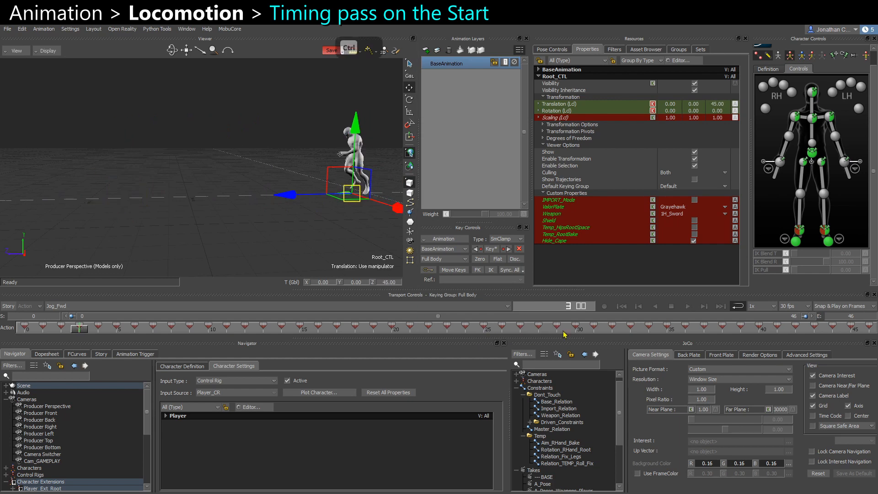
left_click(577, 329)
left_click_drag(270, 216, 271, 225, "ctrl")
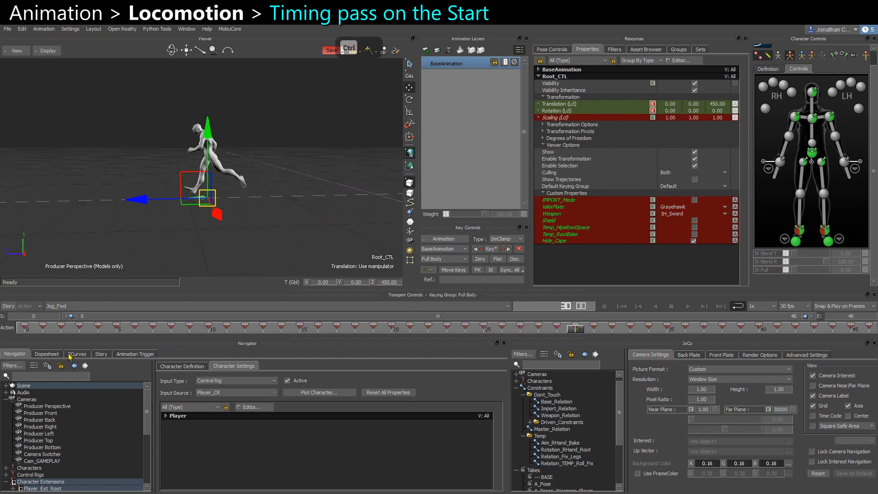
Switch to the Jog_Fwd_Start take and insert it as a clip on the Story character track.
left_click(76, 306)
left_click(64, 349)
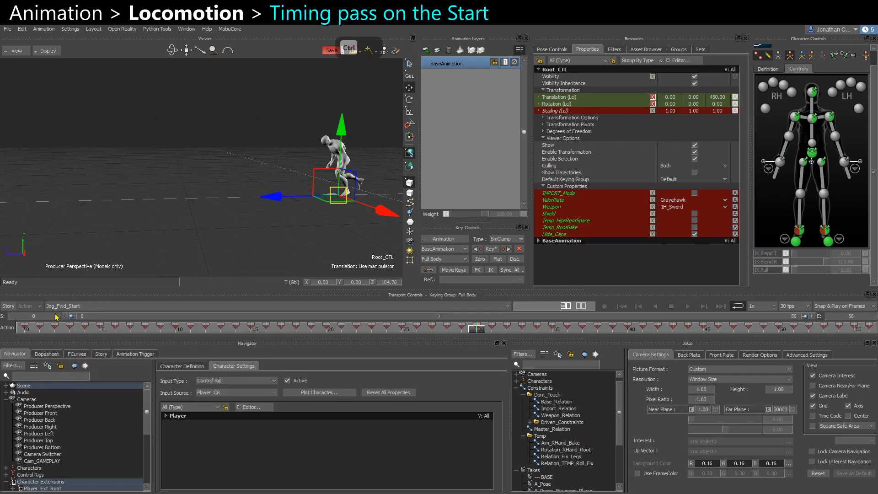
left_click(100, 354)
left_click(215, 399)
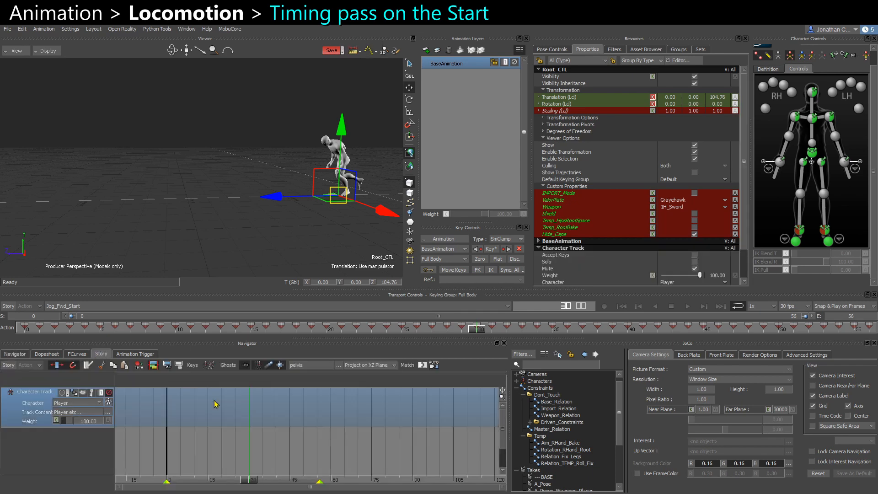
right_click(215, 399)
left_click(237, 178)
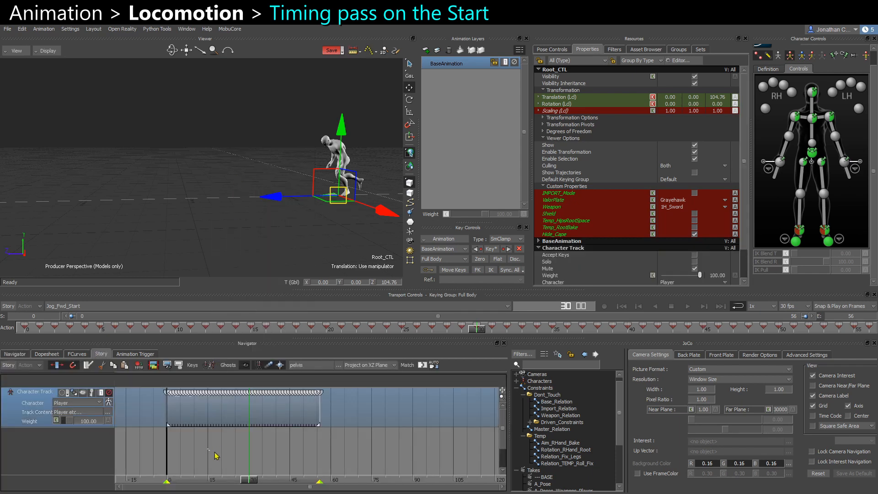
left_click(251, 224)
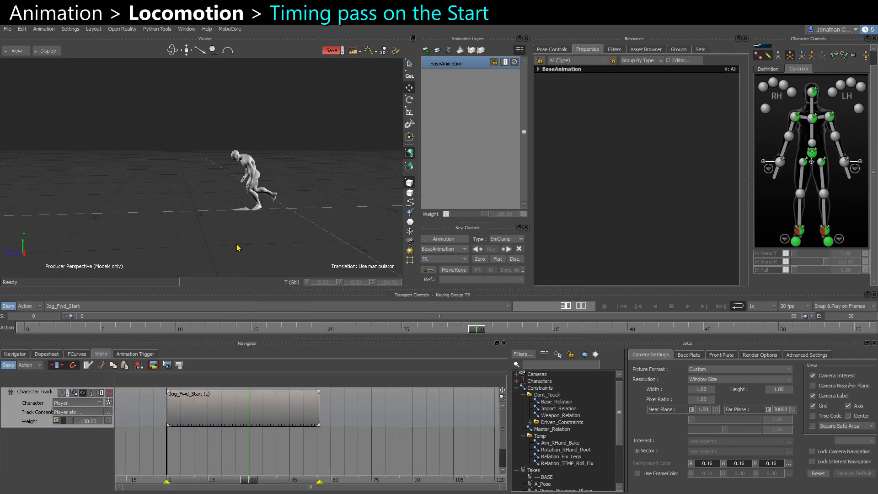
Shorten the Jog_Fwd_Start clip by scaling its end, speeding it up to about 1.1.
left_click_drag(255, 482, 170, 480)
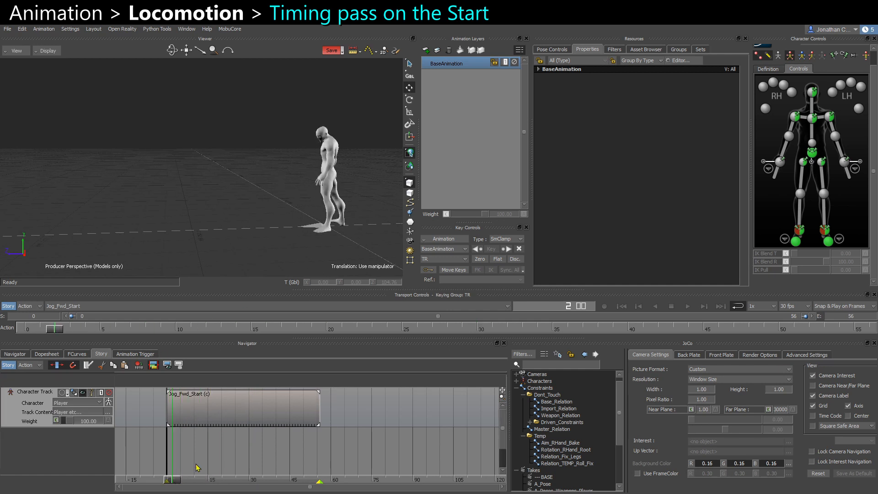
left_click(268, 411)
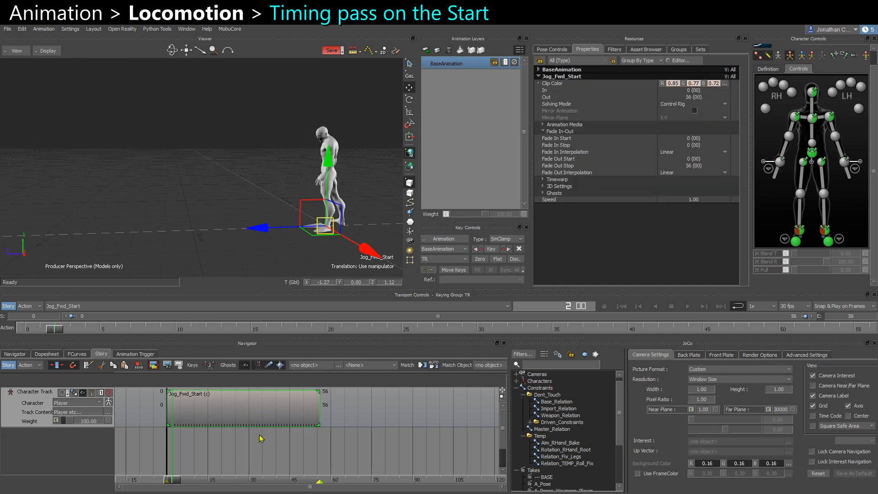
left_click_drag(317, 415, 307, 413)
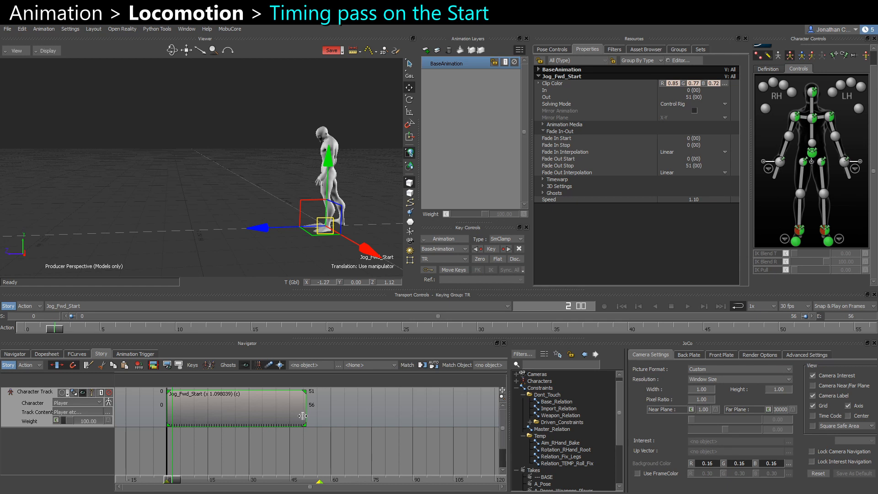
mouse_move(302, 416)
left_mouse_down("ctrl")
mouse_move(315, 416)
mouse_move(300, 415)
left_mouse_up("ctrl")
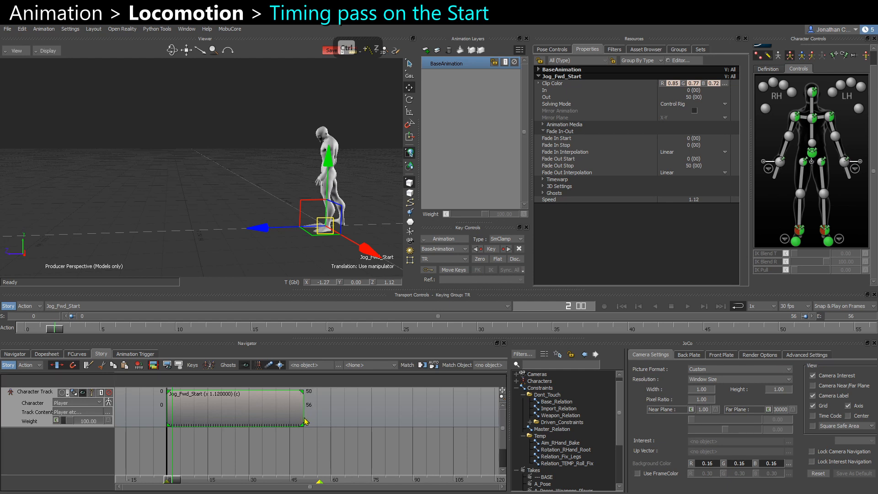
Play back and scrub the sped-up start clip through the gameplay camera, then return to the perspective view.
left_click(173, 245)
left_click_drag(174, 245, 260, 194, "ctrl+shift")
key("ctrl+e")
key("space")
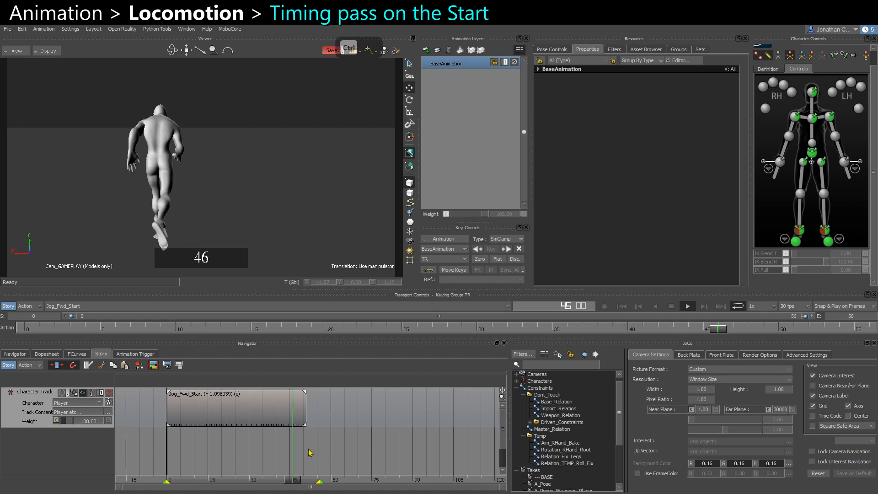
key("space")
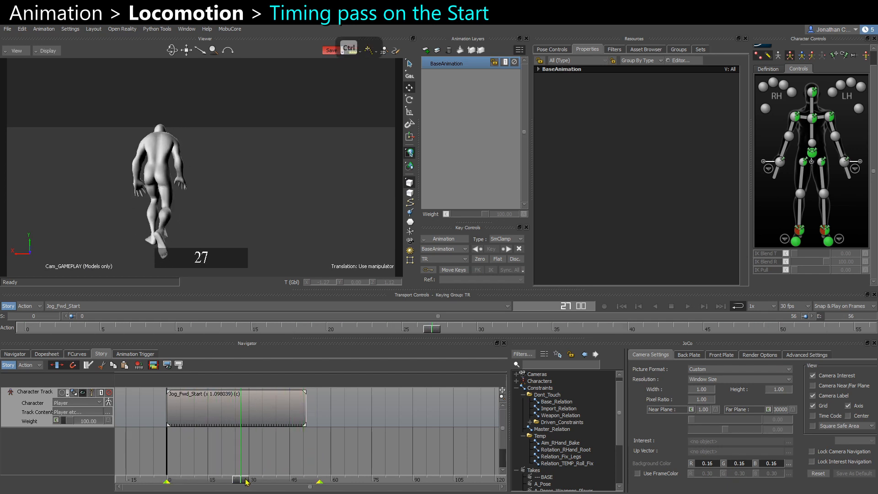
left_click_drag(246, 481, 175, 478)
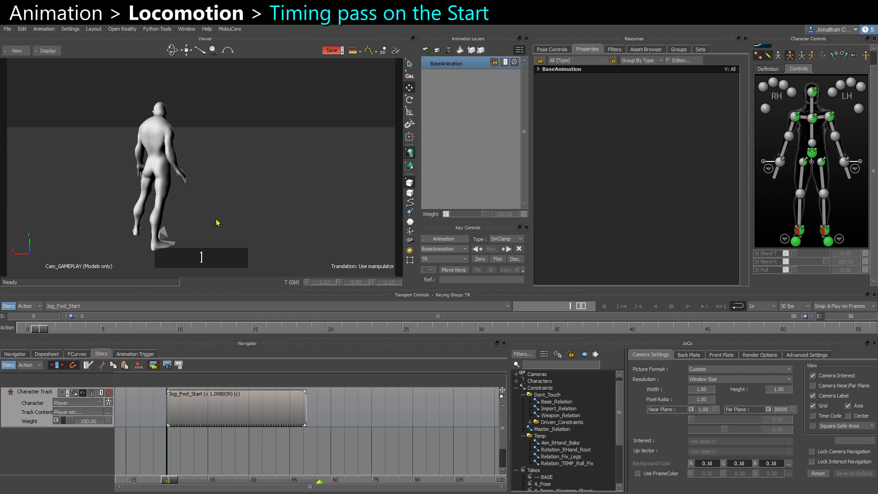
key("ctrl+e")
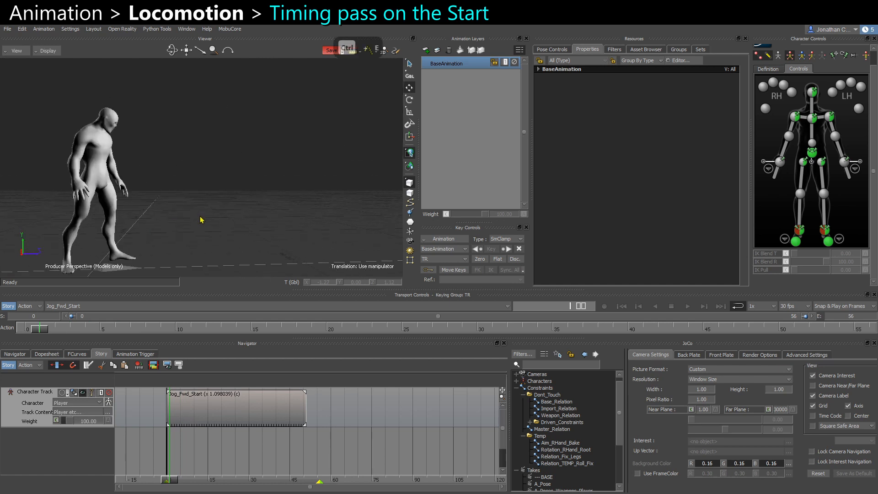
Split the start clip with the razor at frame 10.
left_click_drag(174, 481, 197, 480)
left_click(189, 421)
key("alt+r")
Slide the second start clip back to begin at frame 7, overlapping the first part to blend them.
left_click(182, 420)
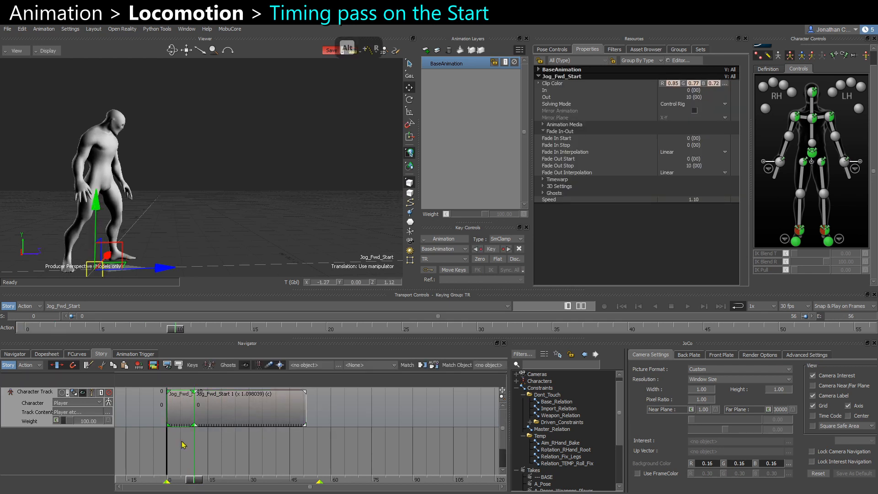
middle_click_drag(179, 441, 228, 438, "alt")
right_click_drag(228, 438, 274, 434, "alt")
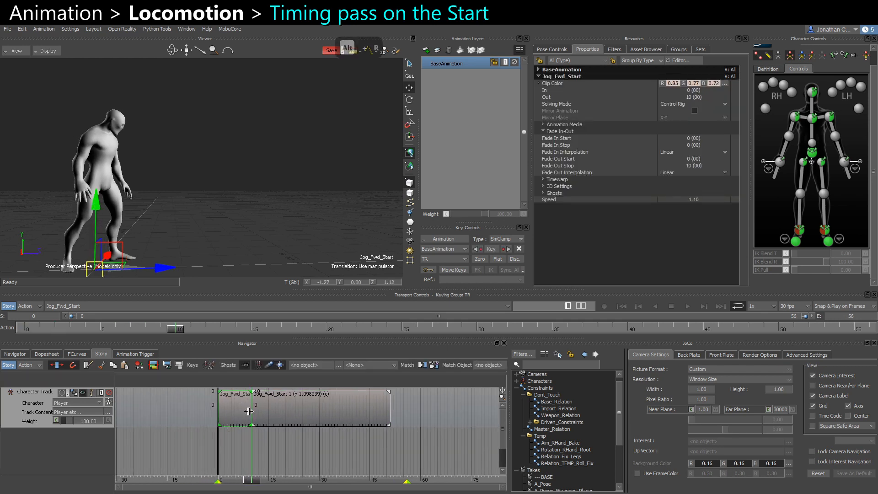
left_click_drag(249, 411, 268, 419)
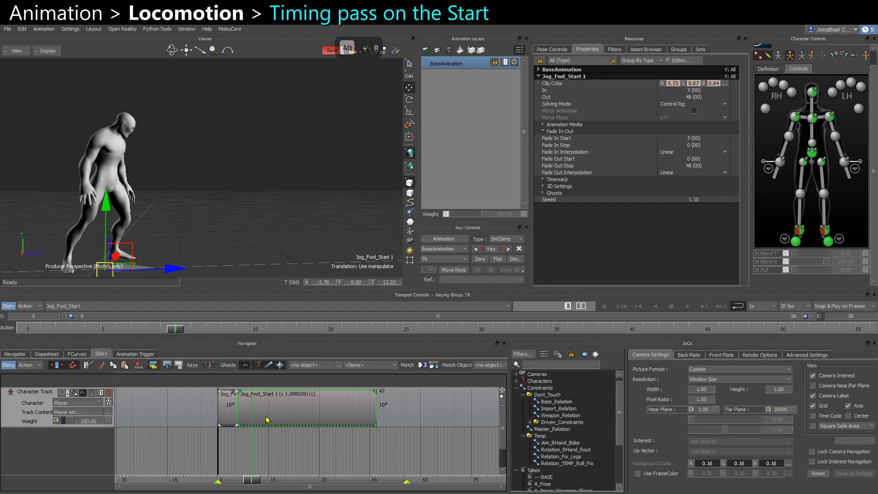
Play back and scrub through the blended start clips.
left_click(266, 449)
left_click_drag(251, 483, 217, 481)
key("ctrl+space")
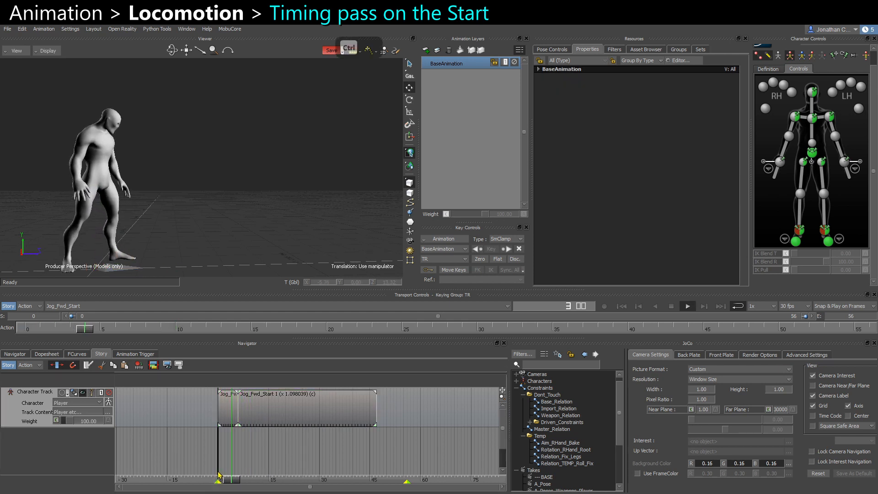
key("ctrl+space")
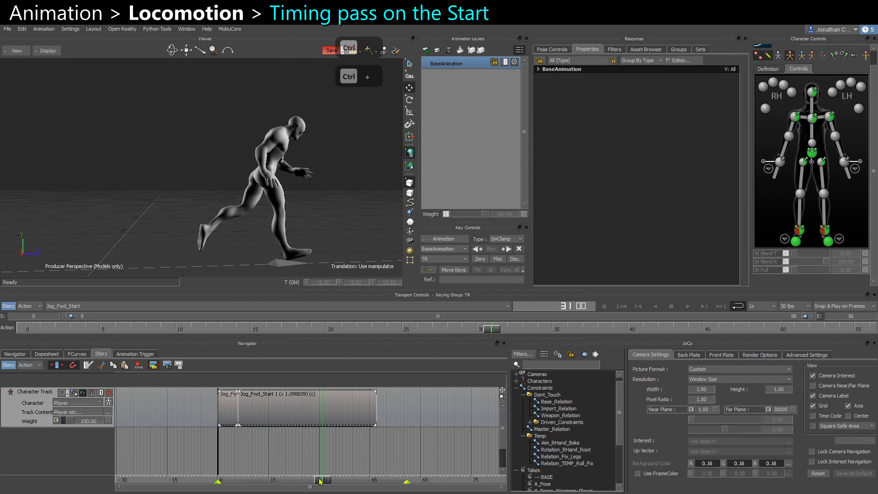
mouse_move(320, 481)
left_mouse_down()
mouse_move(218, 480)
mouse_move(266, 484)
mouse_move(238, 484)
left_mouse_up()
Move both start clips to begin at frame -6 and set the timeline start frame to -6.
mouse_move(221, 445)
left_mouse_down()
mouse_move(268, 420)
mouse_move(254, 421)
left_mouse_up()
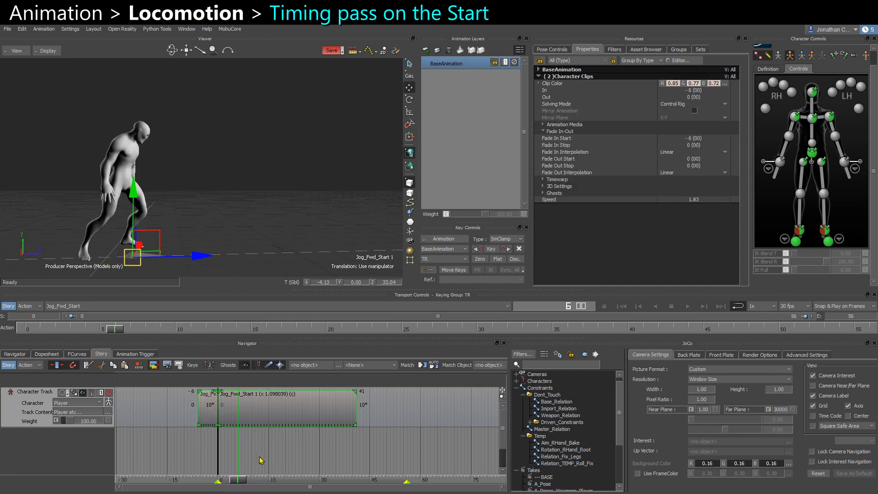
left_click(259, 457)
left_click_drag(240, 483, 219, 478)
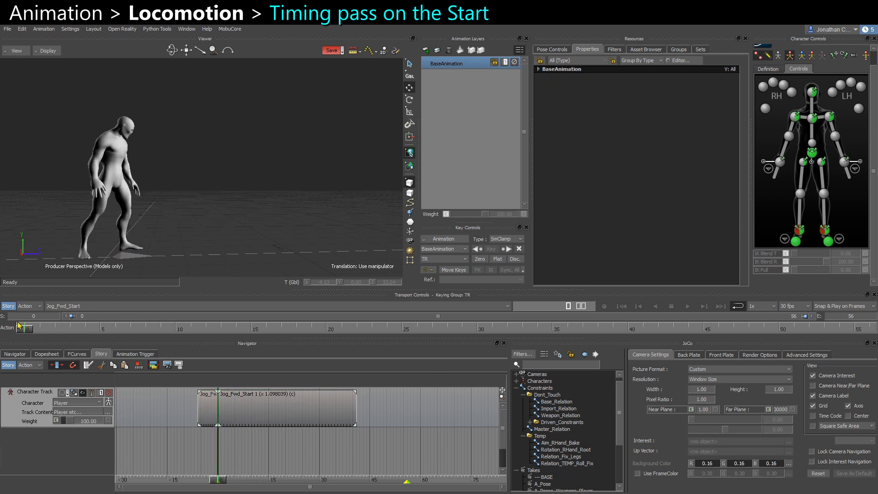
mouse_move(22, 332)
left_mouse_down()
mouse_move(124, 330)
mouse_move(14, 331)
left_mouse_up()
type("-6")
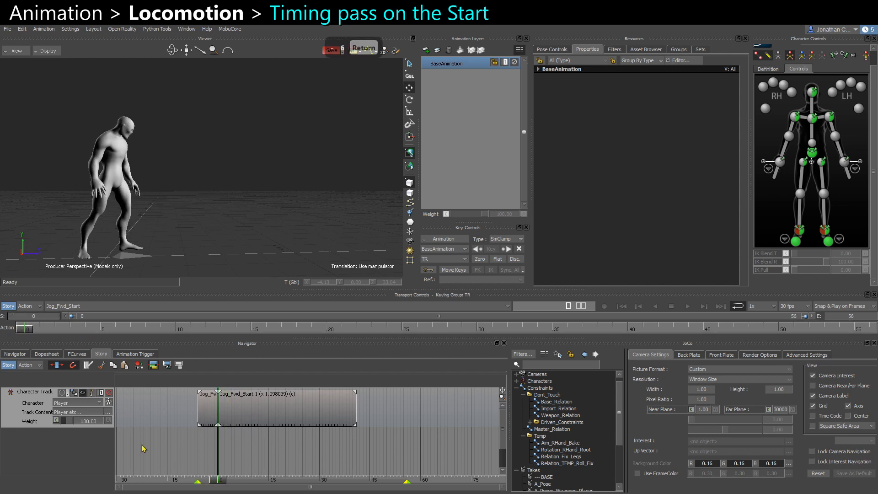
key("Return")
Orbit around the character to examine the starting pose at the beginning of the clips.
mouse_move(221, 481)
left_mouse_down()
mouse_move(198, 480)
mouse_move(208, 480)
left_mouse_up()
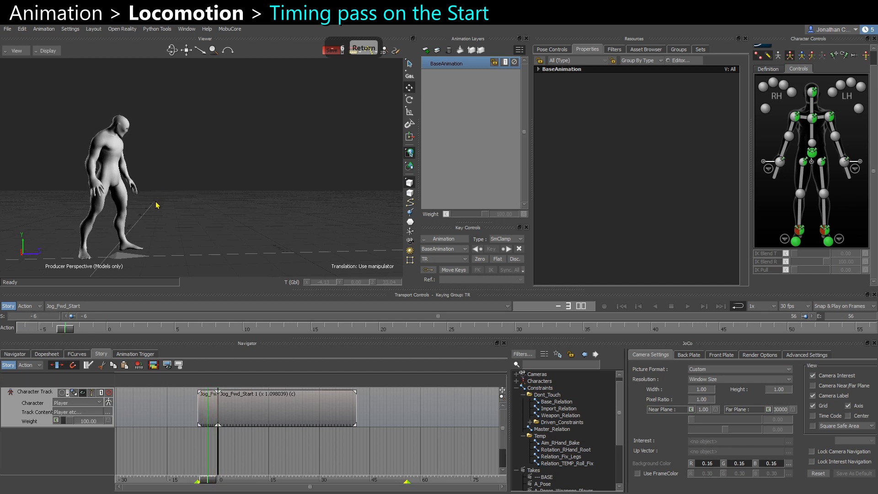
left_click_drag(165, 213, 137, 207, "alt")
right_click_drag(136, 207, 115, 155, "alt")
left_click_drag(166, 213, 137, 207)
left_click_drag(141, 208, 179, 192, "alt")
left_click(111, 329)
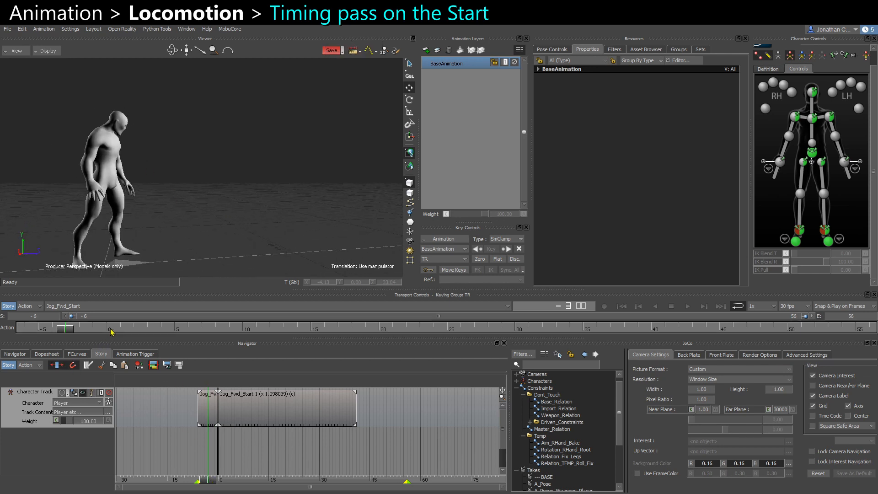
left_click_drag(235, 195, 220, 193, "alt")
middle_click_drag(159, 204, 184, 206, "alt")
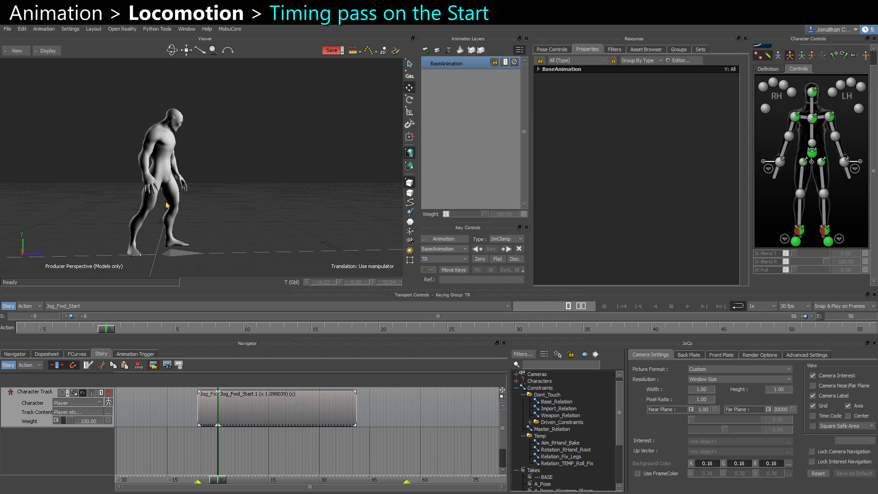
Scrub between frames -6 and 0 and play back the start transition.
left_click(22, 330)
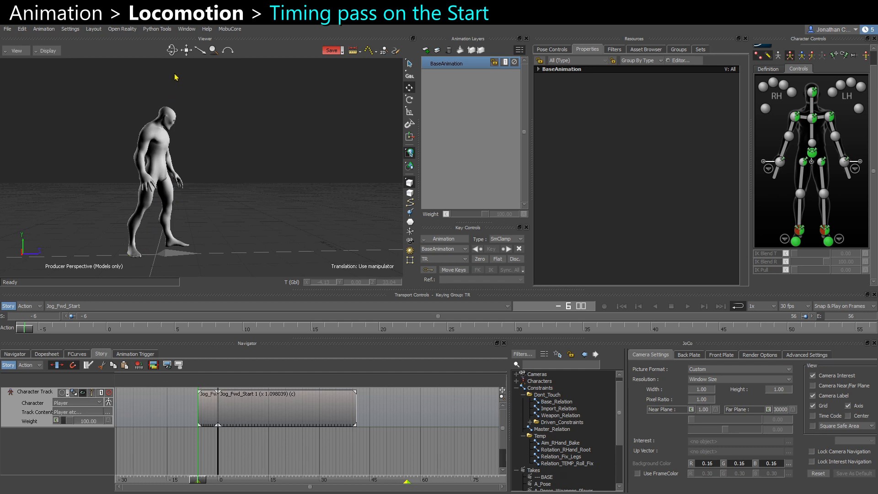
left_click(110, 330)
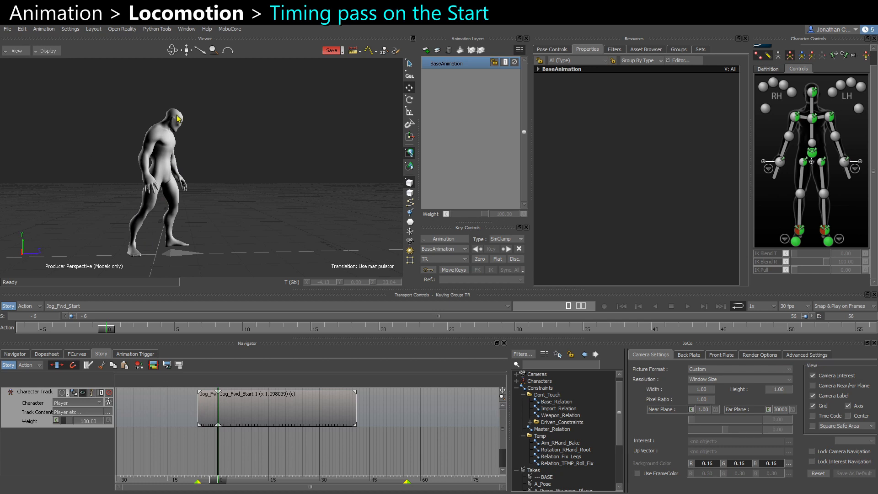
left_click(38, 328)
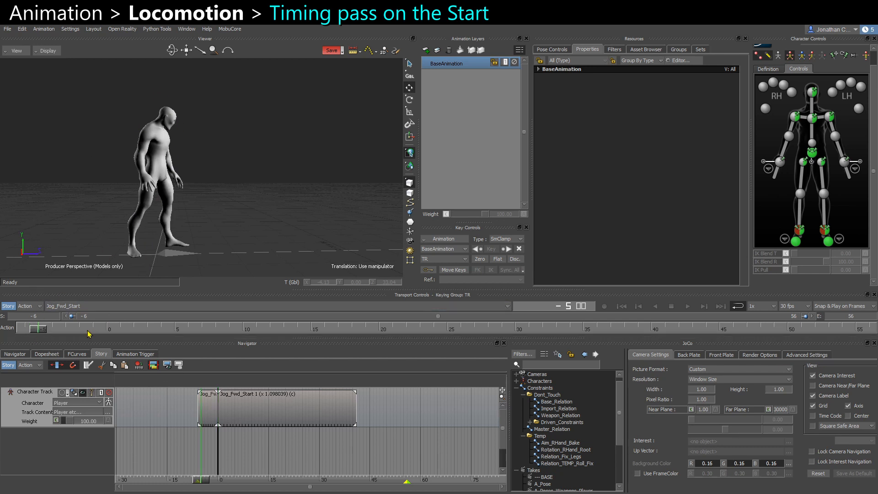
key("Left")
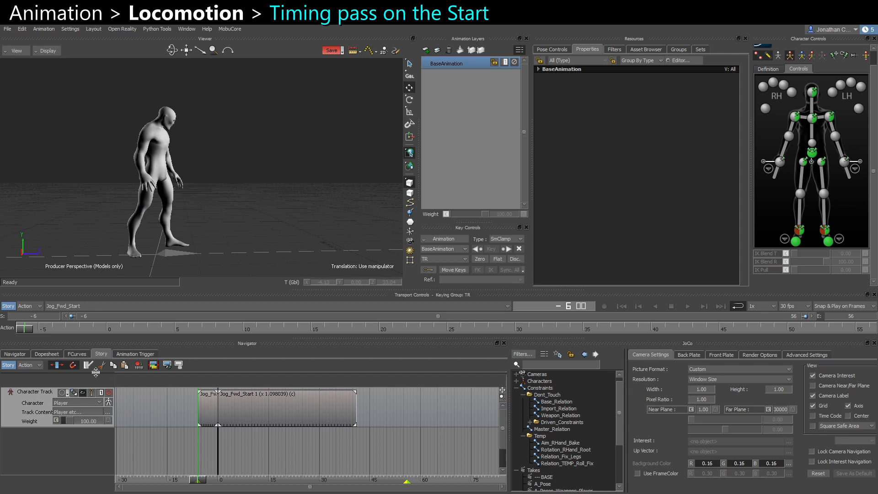
left_click(106, 330)
mouse_move(108, 331)
left_mouse_down()
mouse_move(10, 329)
mouse_move(106, 329)
left_mouse_up()
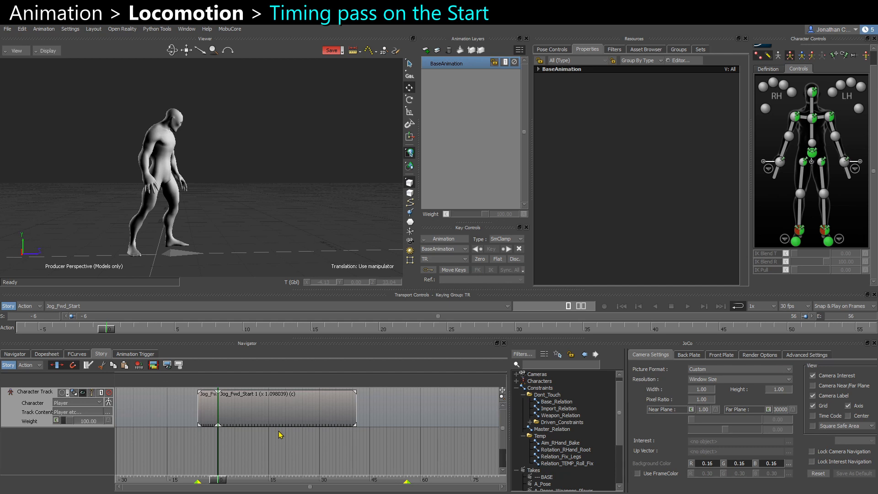
key("ctrl+space")
Play back the start transition from the beginning of the timeline.
key("ctrl+space")
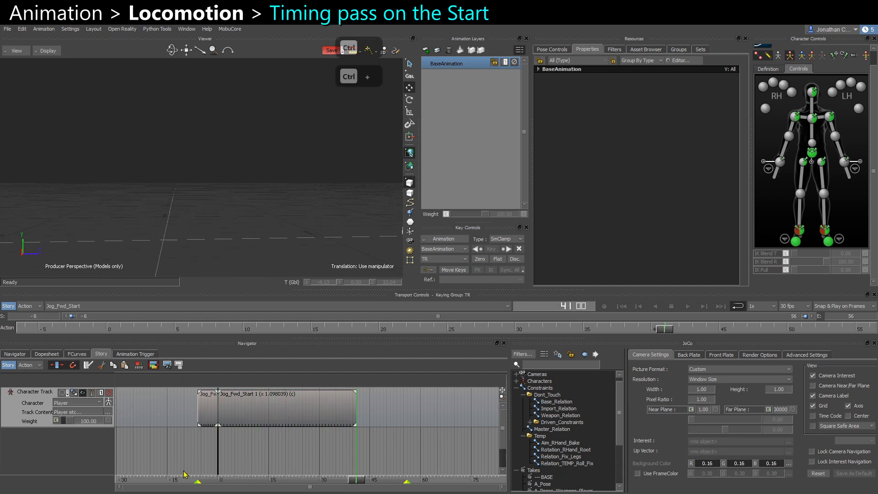
left_click(110, 332)
key("ctrl+space")
key("ctrl+space")
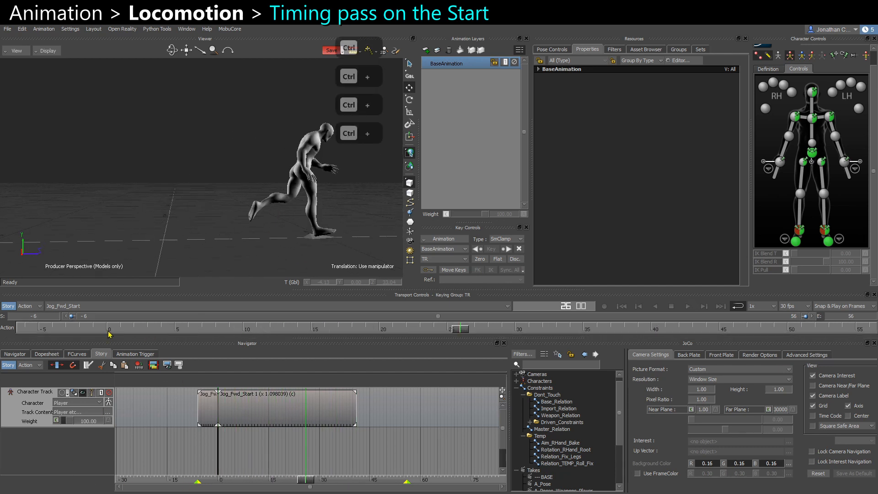
key("ctrl+space")
key("ctrl+space")
Split the Jog_Fwd_Start 1 clip at frame 27.
left_click(345, 424)
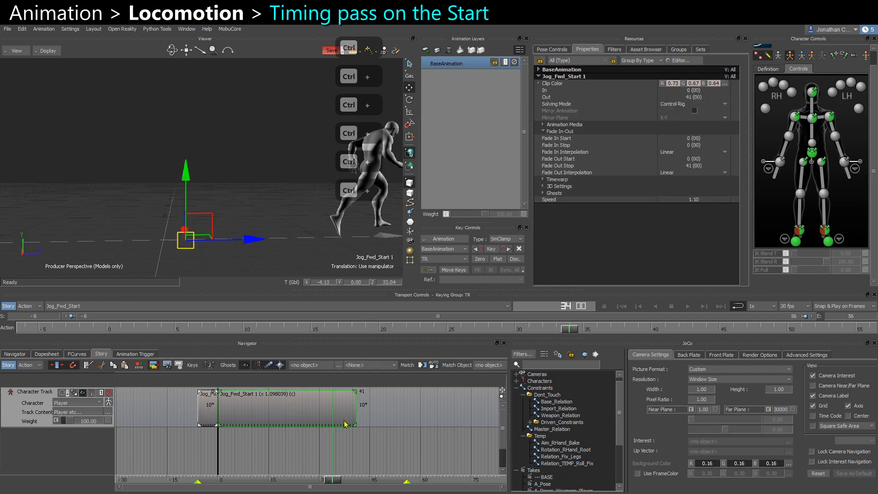
left_click_drag(329, 483, 305, 482)
key("alt+r")
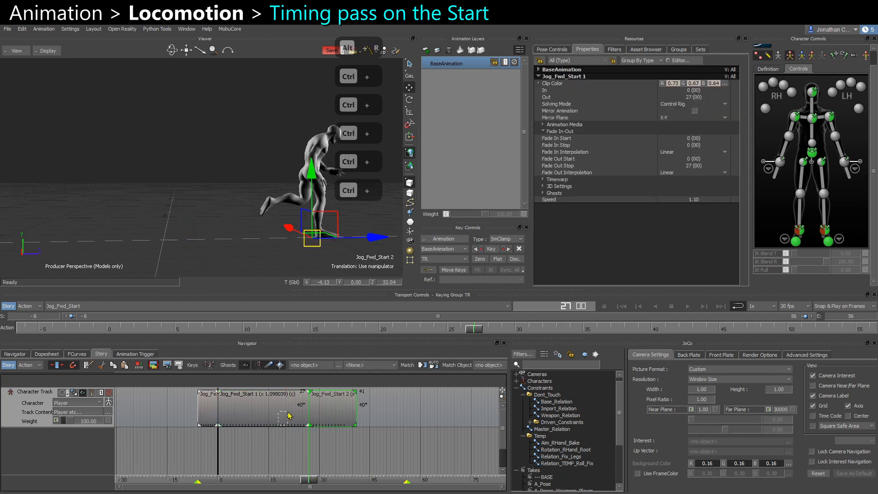
Retime the first part of the split clip so the second part begins at frame 23.
left_click(289, 416)
mouse_move(306, 413)
left_mouse_down()
mouse_move(292, 412)
mouse_move(316, 422)
left_mouse_up()
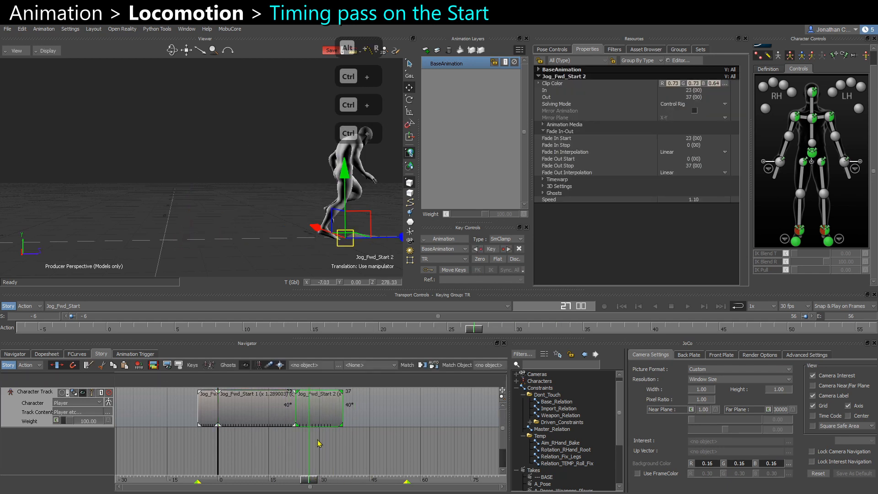
left_click(318, 442)
left_click_drag(308, 479, 245, 478)
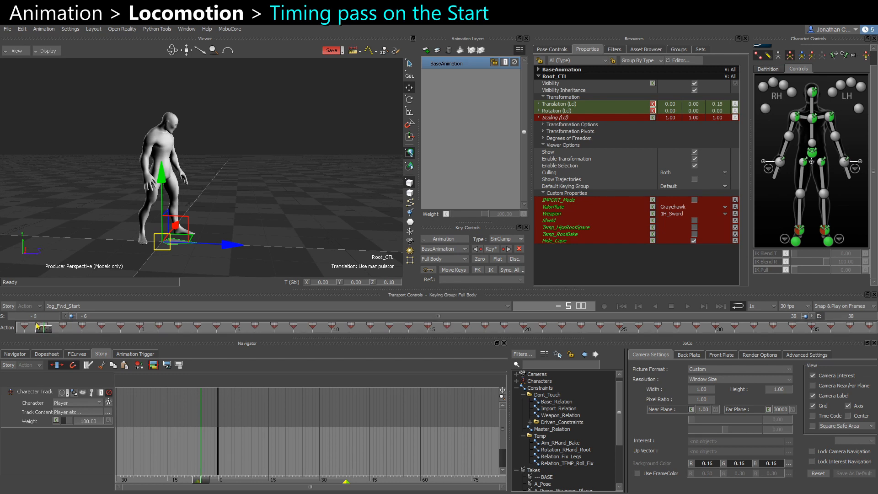
Scrub and play the start motion from frame -6 to examine how the character moves off the spot.
left_click_drag(49, 331, 24, 330)
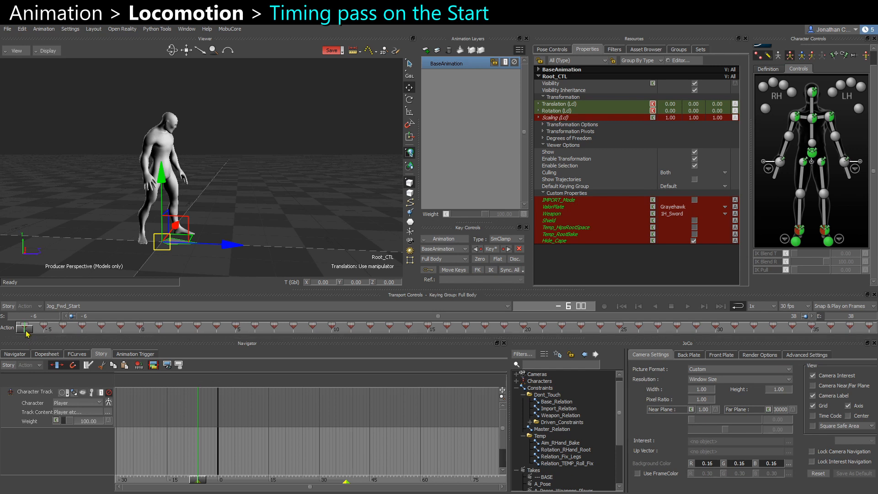
mouse_move(26, 332)
left_mouse_down()
mouse_move(120, 332)
mouse_move(12, 339)
left_mouse_up()
mouse_move(28, 332)
left_mouse_down()
mouse_move(146, 332)
mouse_move(23, 330)
left_mouse_up()
left_click_drag(23, 331, 4, 331)
left_click_drag(25, 328, 45, 328)
left_click(258, 207)
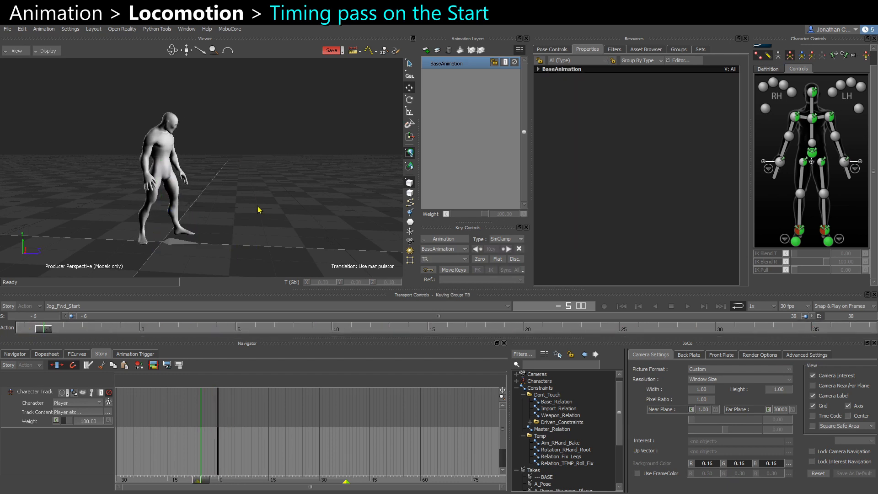
left_click_drag(116, 243, 97, 237, "ctrl+shift")
key("ctrl+space")
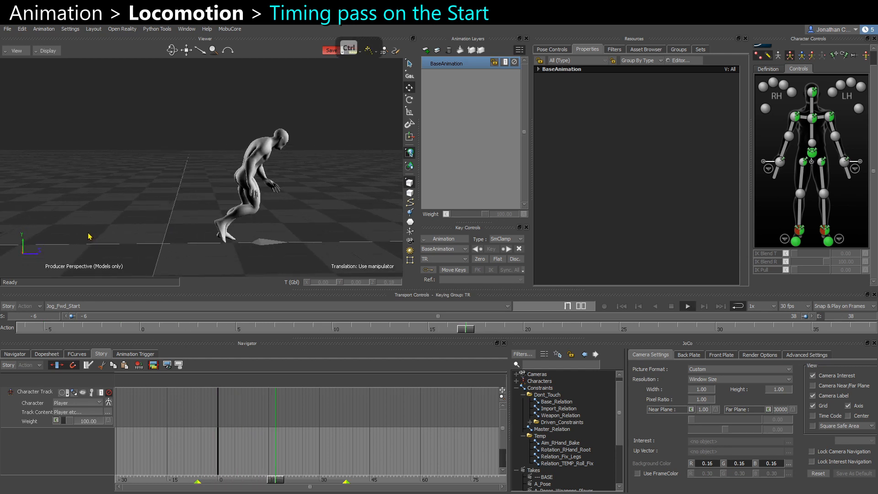
key("ctrl+space")
left_click(21, 331)
key("ctrl+space")
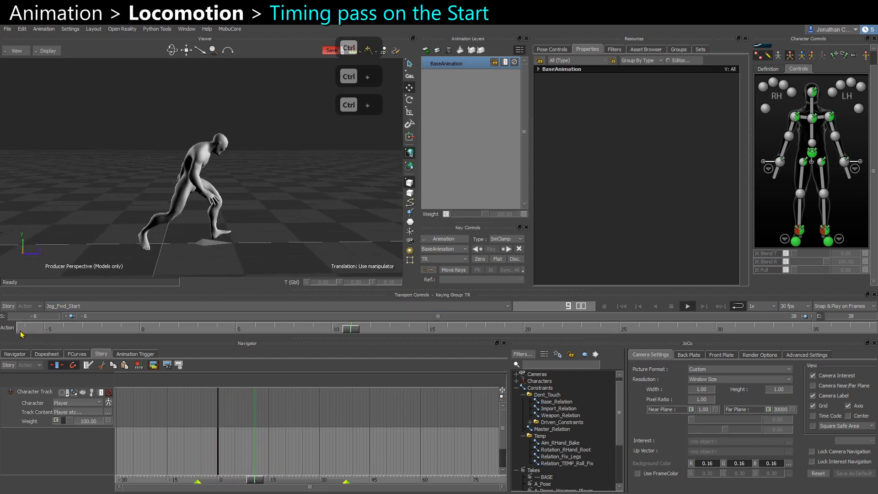
key("ctrl+space")
left_click(20, 331)
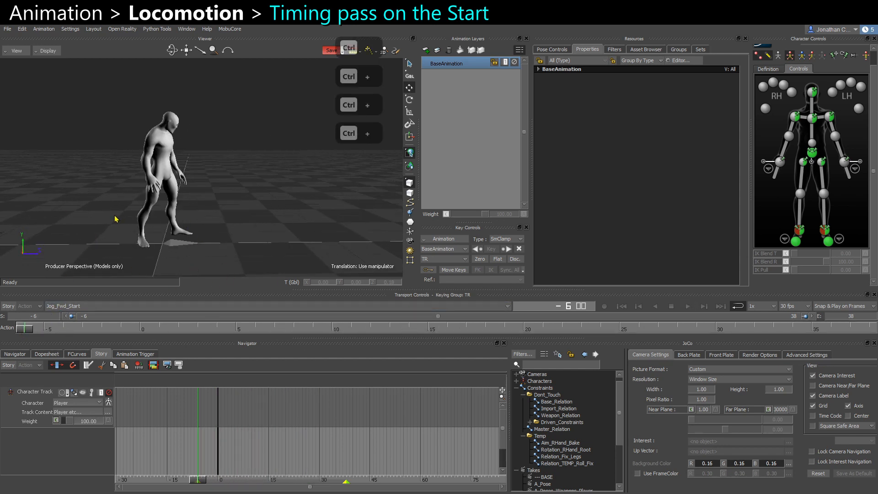
Select the root control and delete its Z translation keys at the start of the clip in the curve editor.
left_click(156, 242)
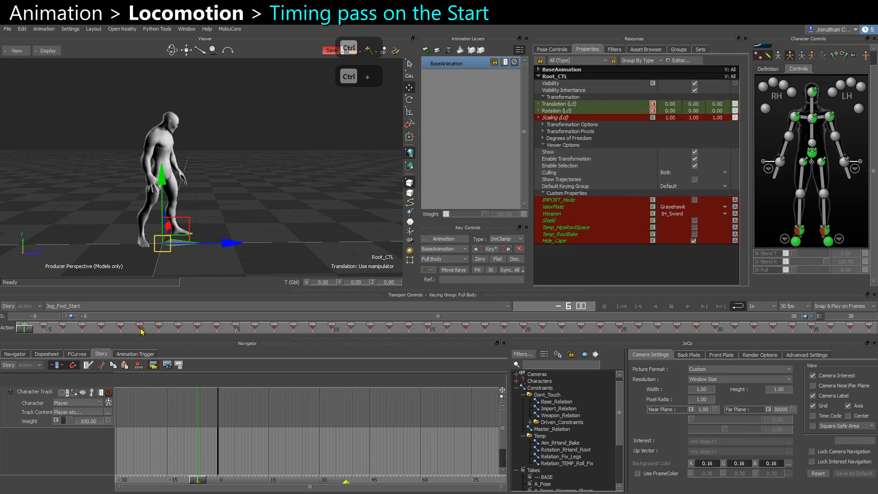
left_click_drag(162, 243, 174, 295, "ctrl")
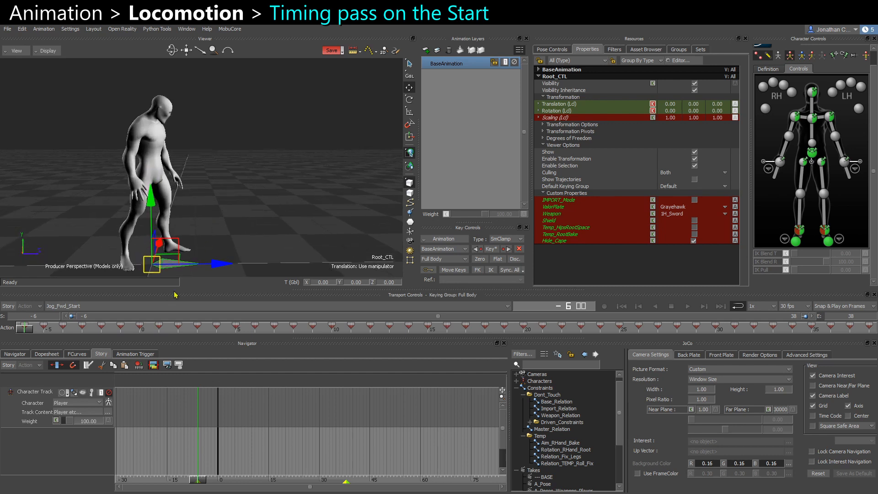
left_click_drag(25, 333, 143, 329)
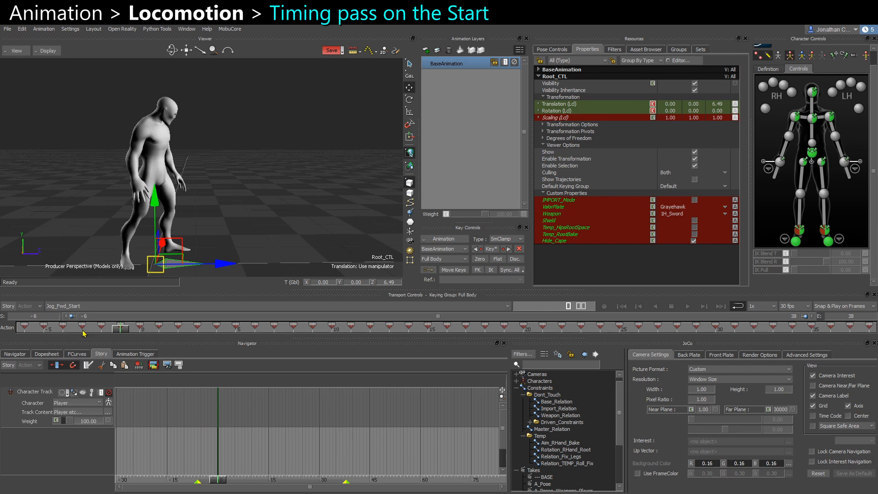
left_click_drag(129, 333, 2, 329)
mouse_move(138, 330)
left_mouse_down()
mouse_move(110, 330)
mouse_move(134, 329)
left_mouse_up()
left_click(77, 354)
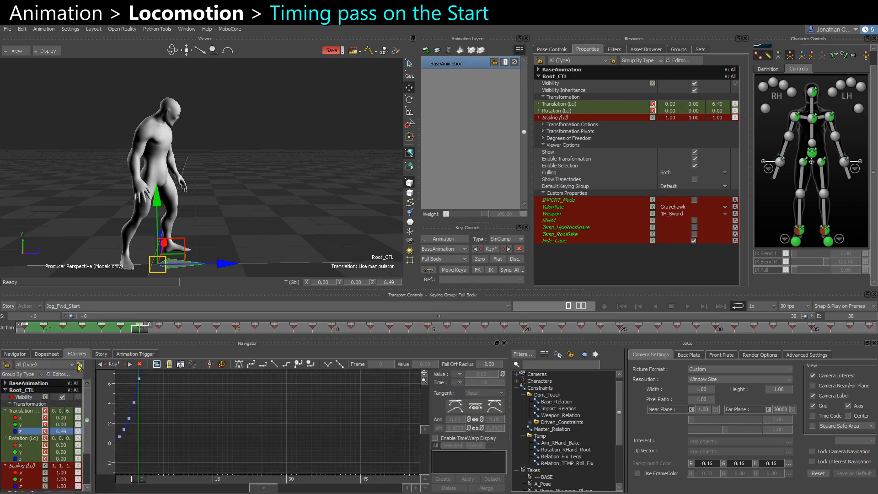
left_click_drag(155, 421, 444, 445, "ctrl")
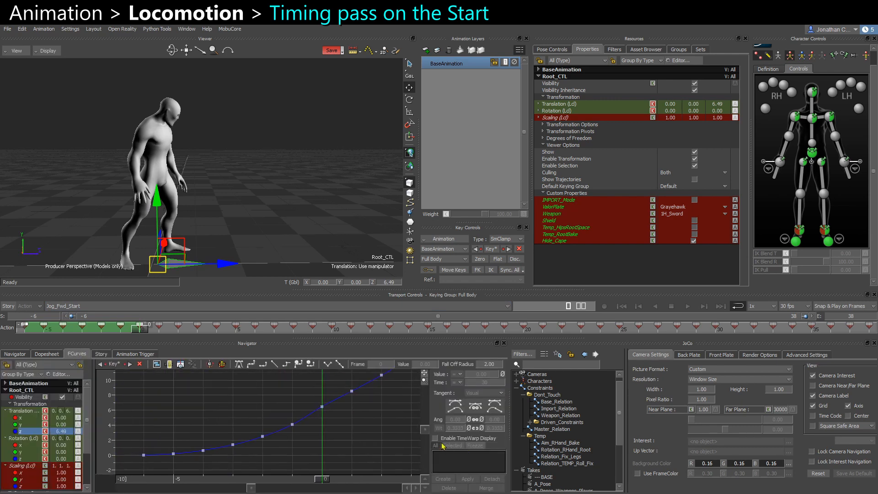
mouse_move(338, 442)
left_mouse_down("ctrl")
mouse_move(317, 418)
mouse_move(228, 443)
left_mouse_up("ctrl")
left_click_drag(228, 443, 187, 454, "shift")
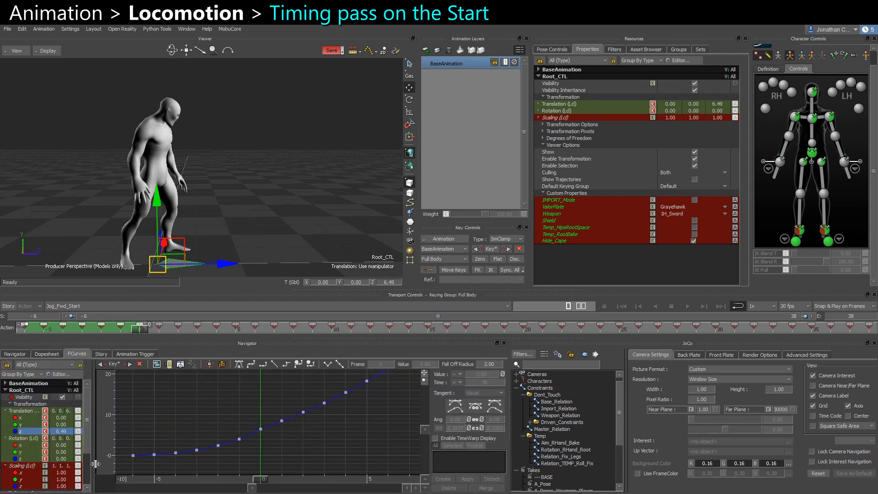
mouse_move(126, 459)
left_mouse_down()
mouse_move(260, 420)
mouse_move(254, 425)
left_mouse_up()
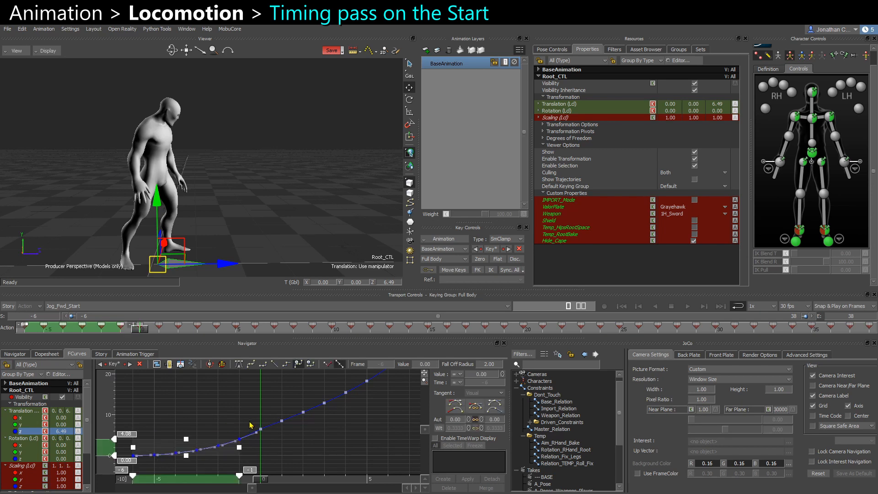
key("Delete")
key("f")
Add a new animation layer and key the root control's global Z translation at 0 at frame 0.
left_click_drag(298, 450, 209, 417, "ctrl")
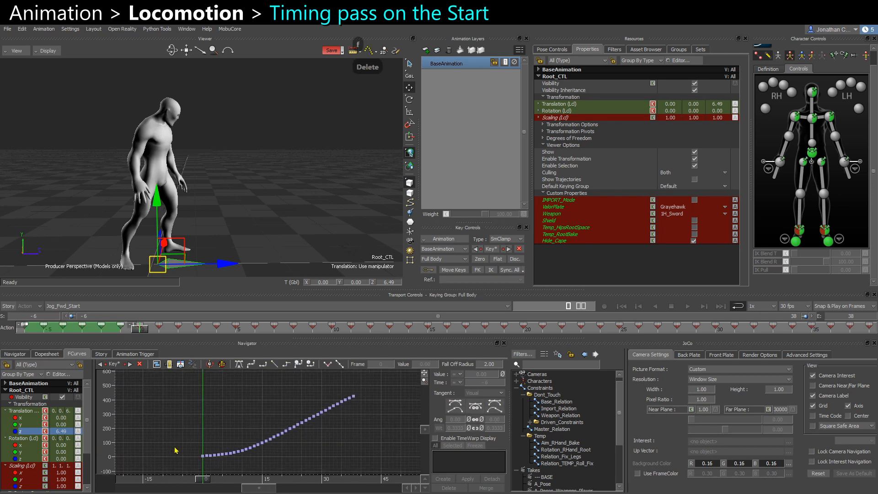
left_click_drag(175, 446, 374, 393, "ctrl")
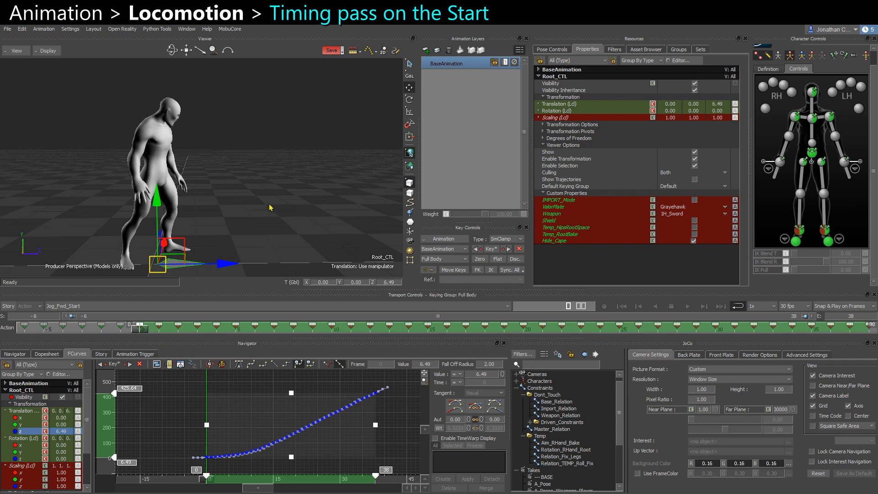
left_click(425, 50)
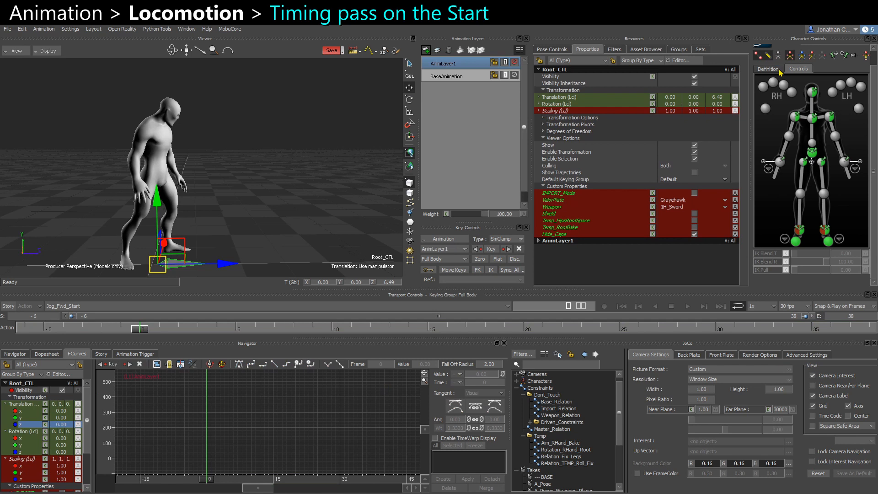
left_click(822, 57)
type("0")
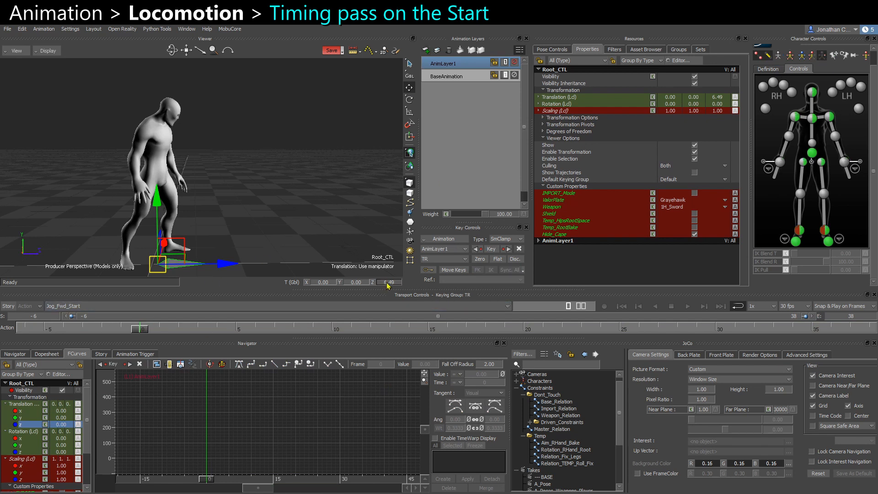
key("Return")
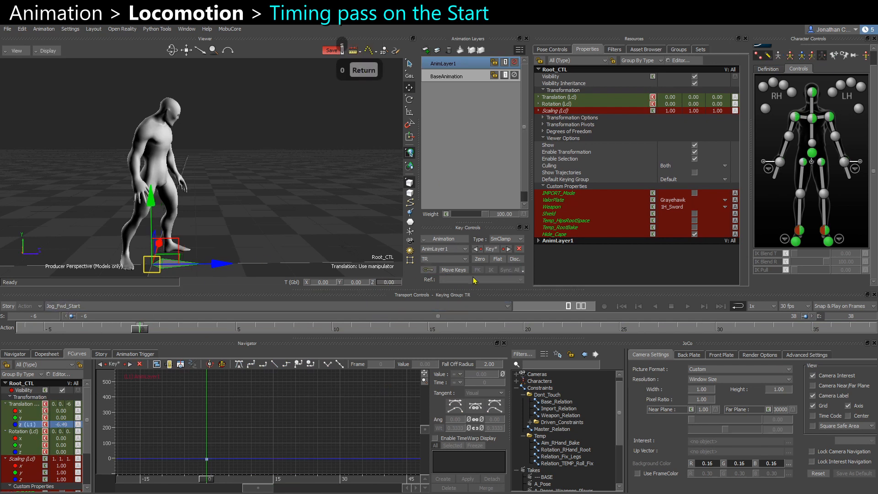
Key the root control's layer offset back to zero at the last frame, 38.
left_click(872, 328)
scroll(247, 237, "down", 4)
middle_click_drag(336, 239, 256, 242)
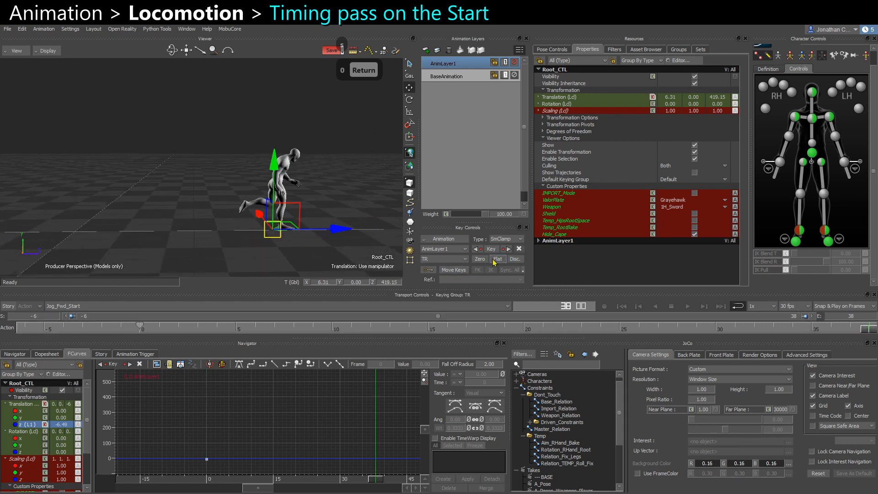
left_click_drag(373, 255, 358, 253, "alt")
left_click(483, 262)
left_click_drag(399, 273, 390, 274, "alt")
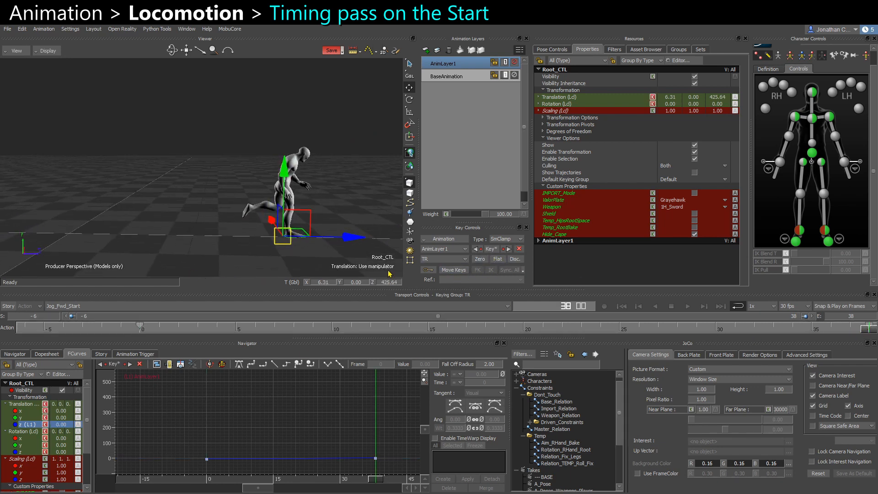
Play back and scrub the start motion to check the corrected root movement.
left_click(145, 329)
key("f")
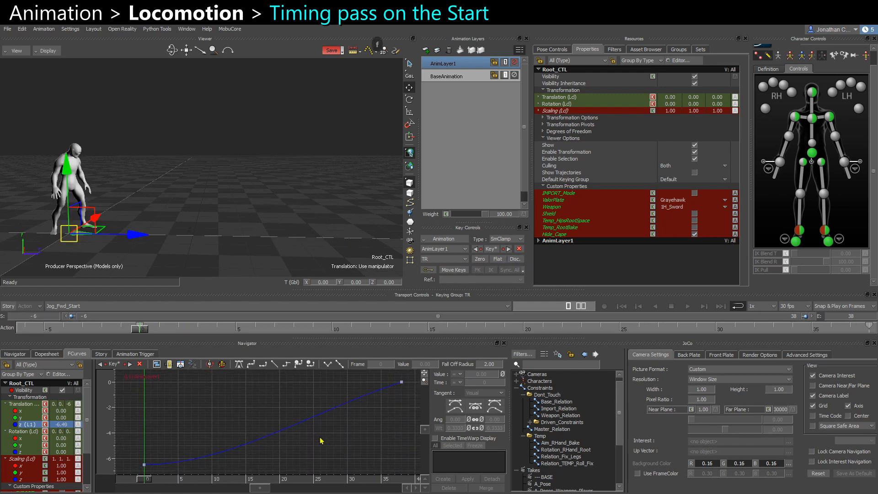
key("ctrl+space")
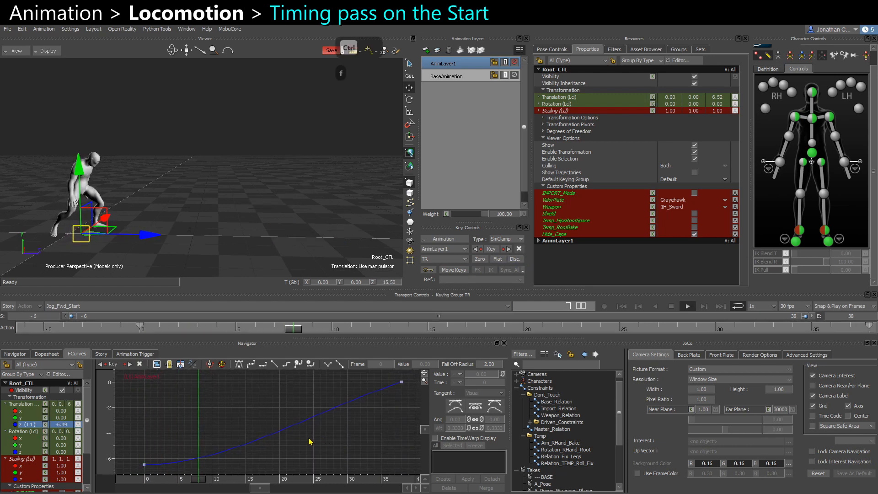
key("ctrl+space")
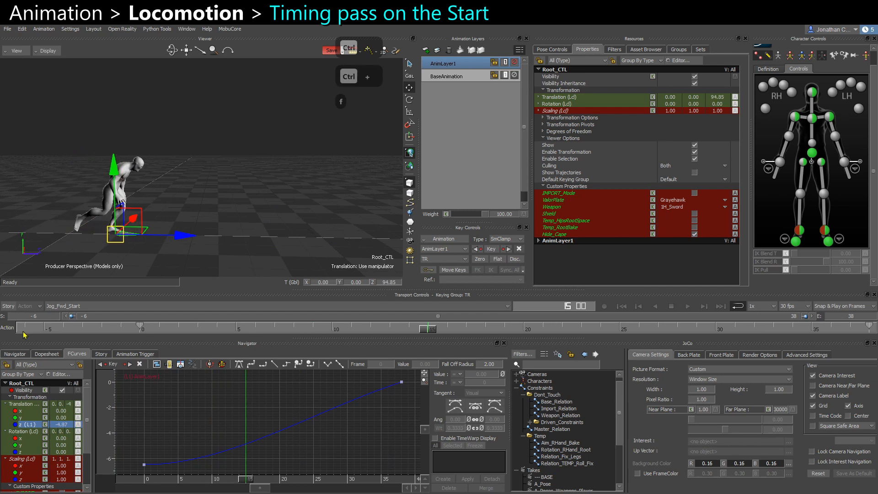
left_click(23, 331)
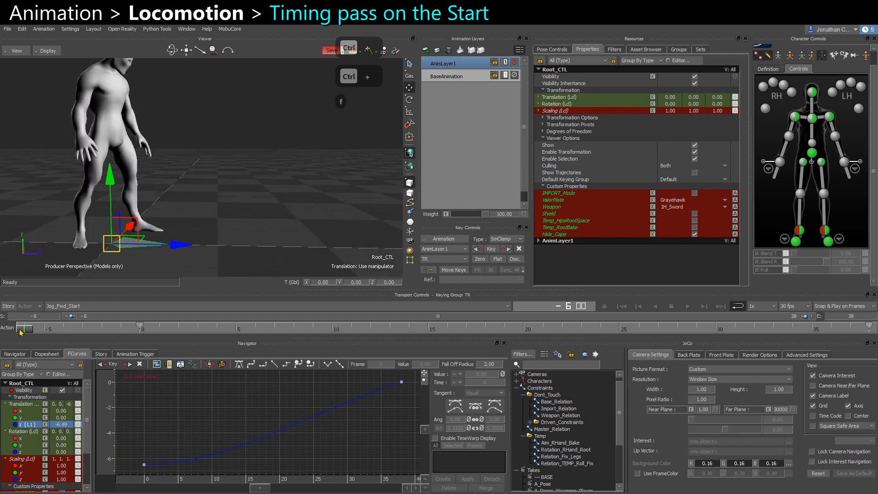
left_click_drag(21, 332, 148, 330)
key("ctrl+space")
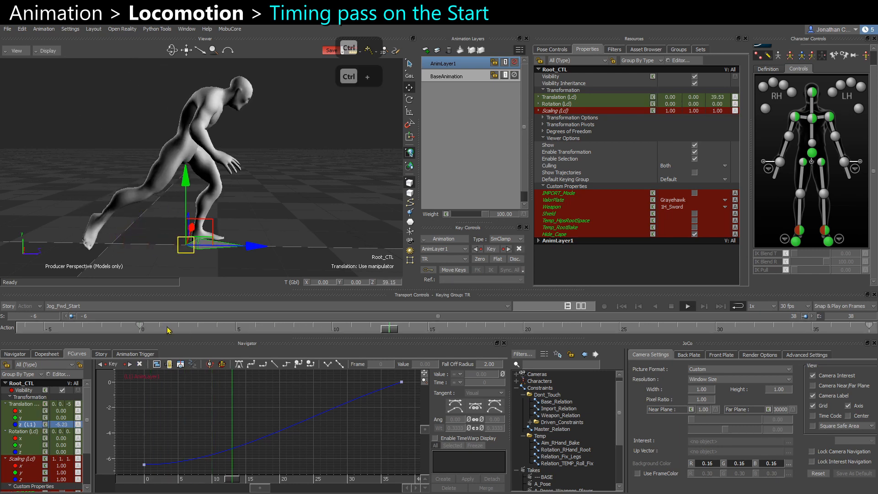
key("ctrl+space")
left_click(144, 329)
key("ctrl+space")
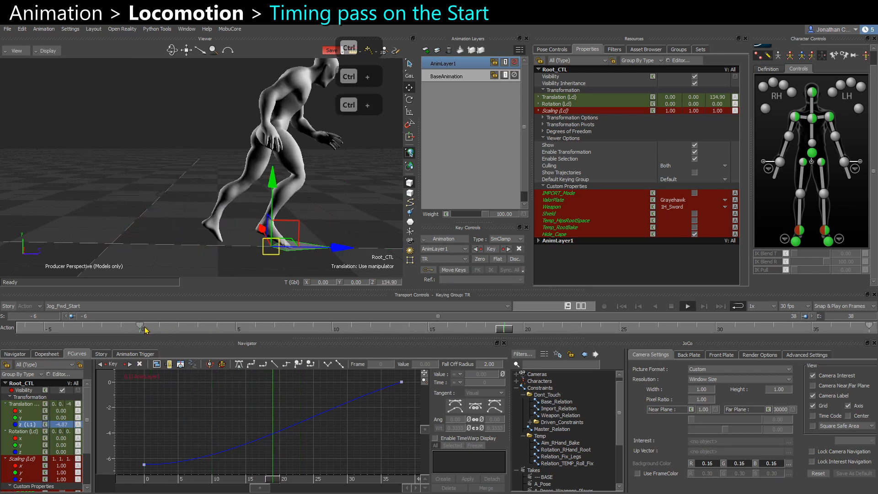
key("ctrl+space")
left_click(144, 330)
key("ctrl+space")
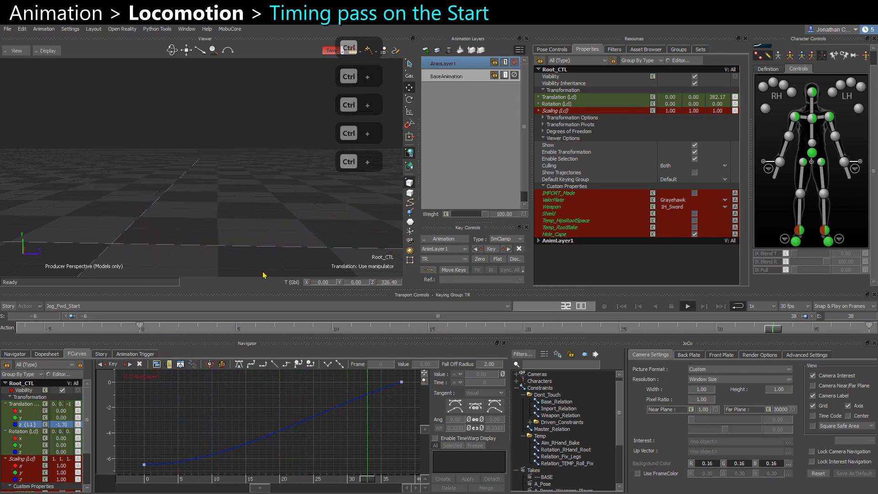
key("ctrl+space")
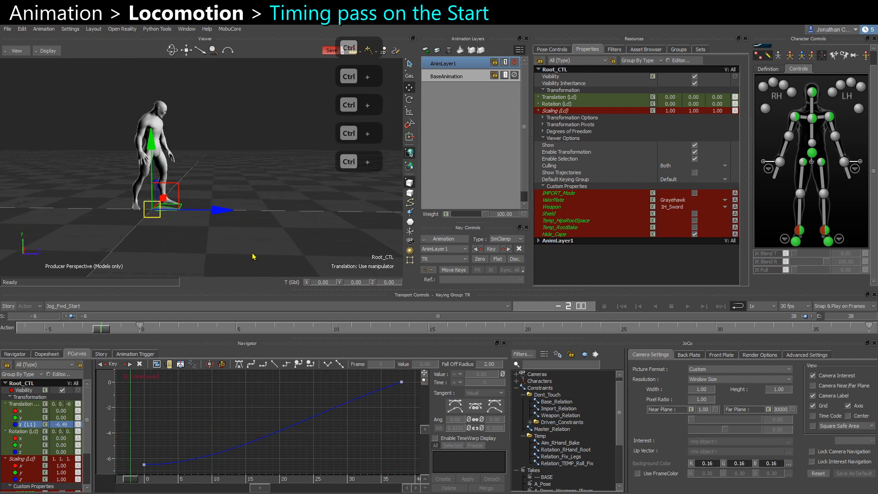
Finish editing the clip's animation and return to the Story timeline.
left_click(443, 238)
left_click(452, 268)
key("Return")
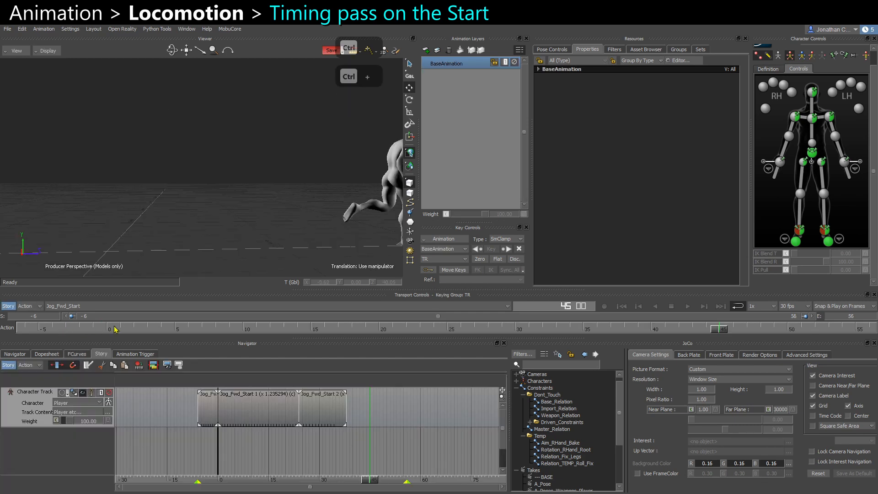
Play the start transition from the beginning through the gameplay camera.
key("ctrl+space")
key("ctrl+space")
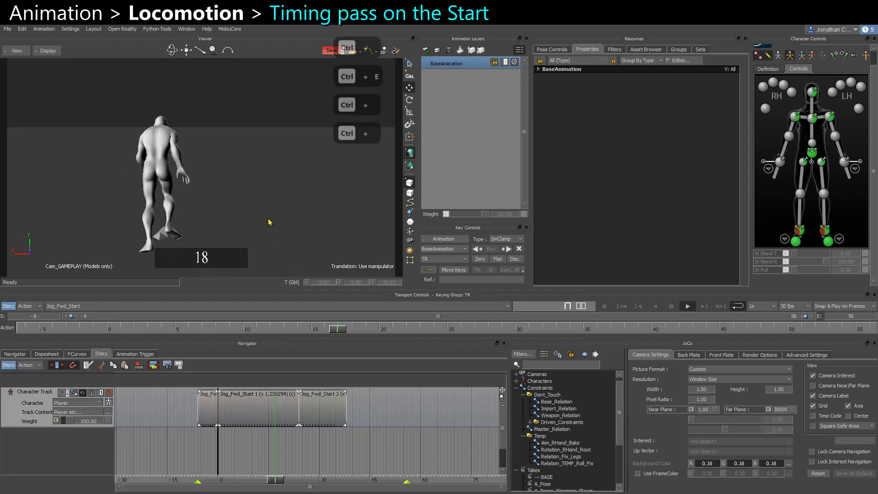
key("ctrl+space")
left_click(109, 330)
key("ctrl+space")
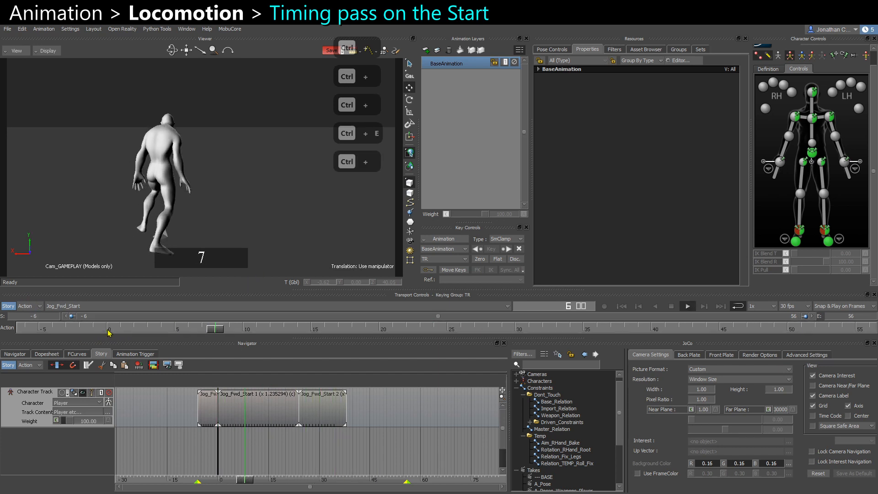
Replay the start transition from frame 0 and play back the stop take in the perspective view.
key("ctrl+space")
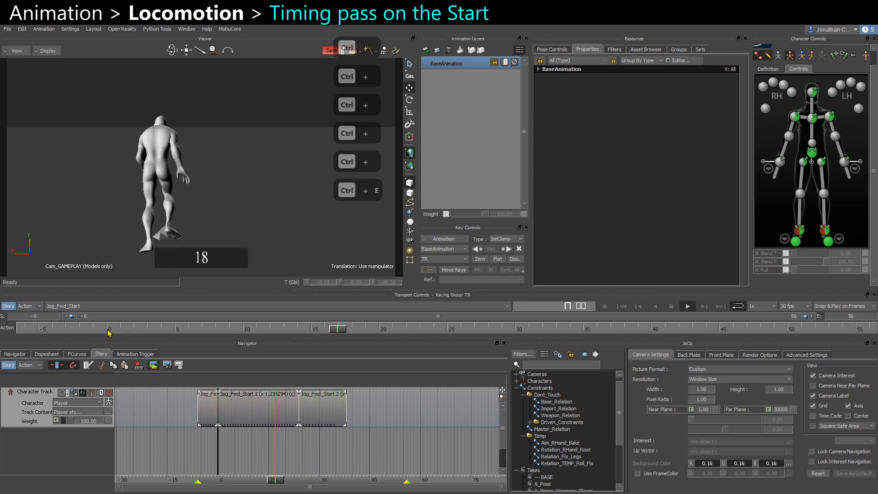
key("ctrl+space")
left_click(108, 330)
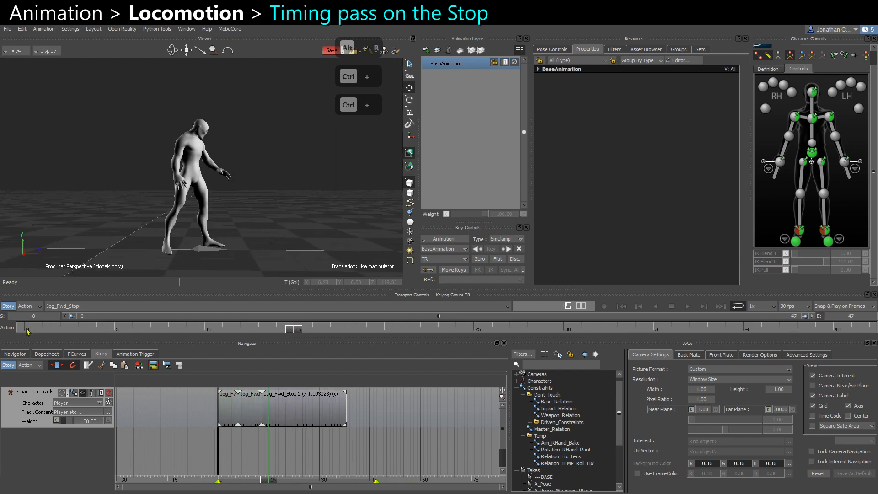
key("ctrl+space")
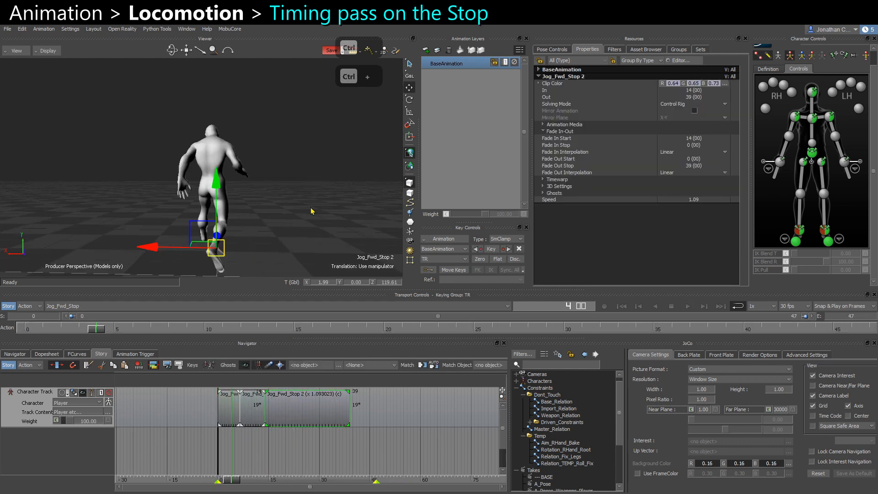
left_click_drag(312, 210, 170, 190, "ctrl+shift")
key("ctrl+space")
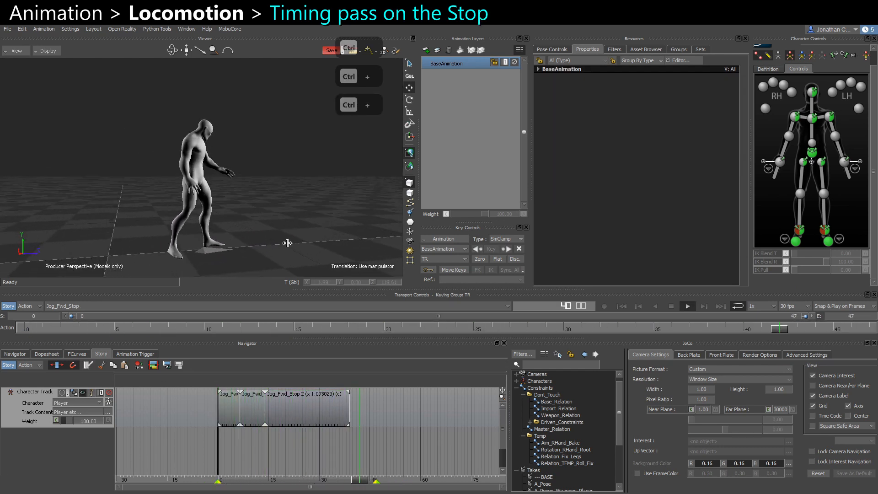
key("ctrl+space")
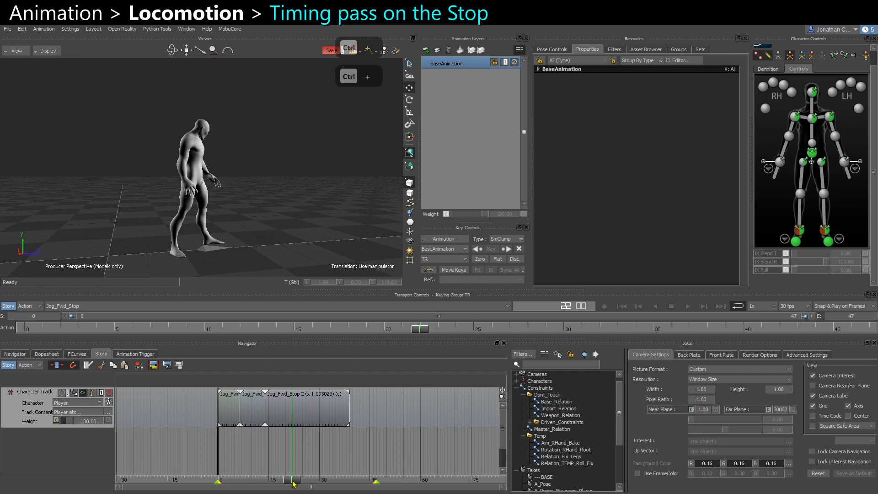
Split the Jog_Fwd_Stop clip at frame 24 and stretch the new segment to end at frame 41.
left_click_drag(293, 483, 300, 485)
left_click(328, 422)
key("alt+r")
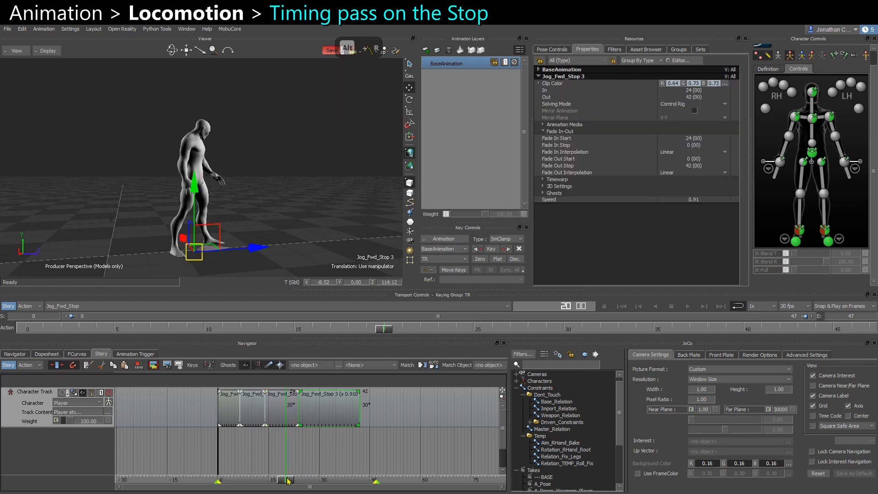
key("ctrl+z")
key("alt+r")
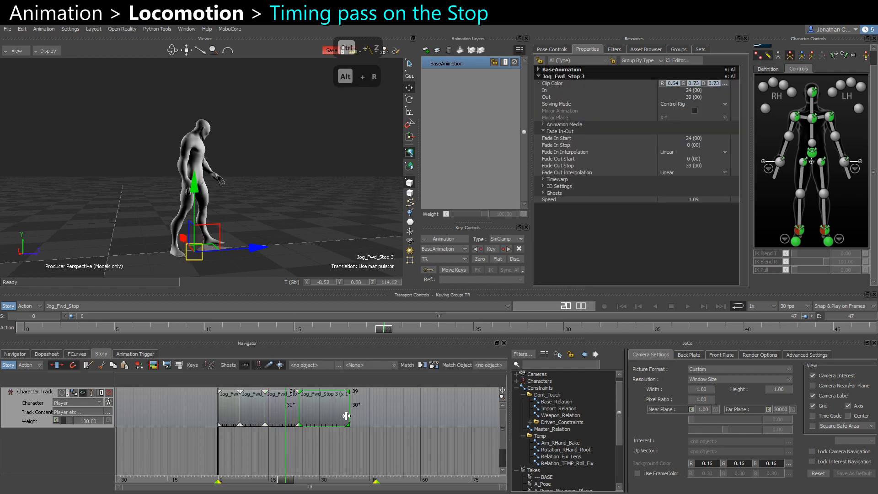
left_click_drag(348, 424, 355, 424)
Split the stop clip again at frame 30 and stretch the new segment to end at frame 46.
left_click_drag(295, 480, 328, 481)
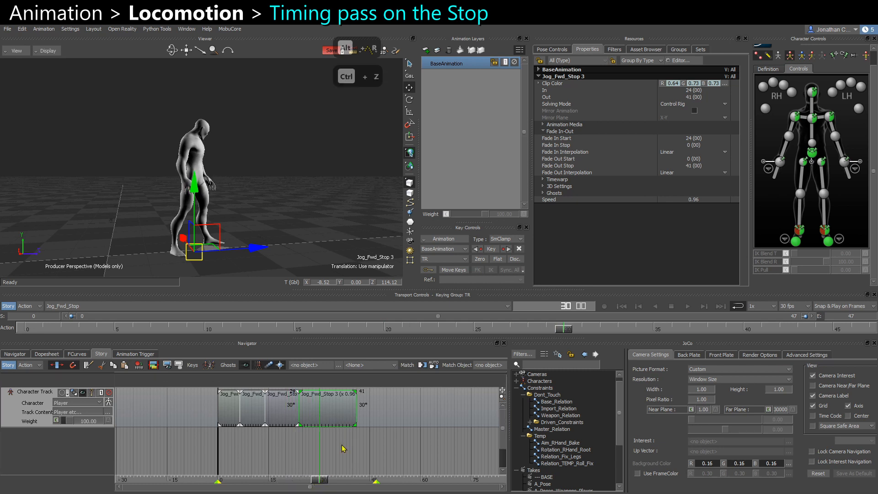
key("alt+r")
left_click_drag(356, 417, 372, 417)
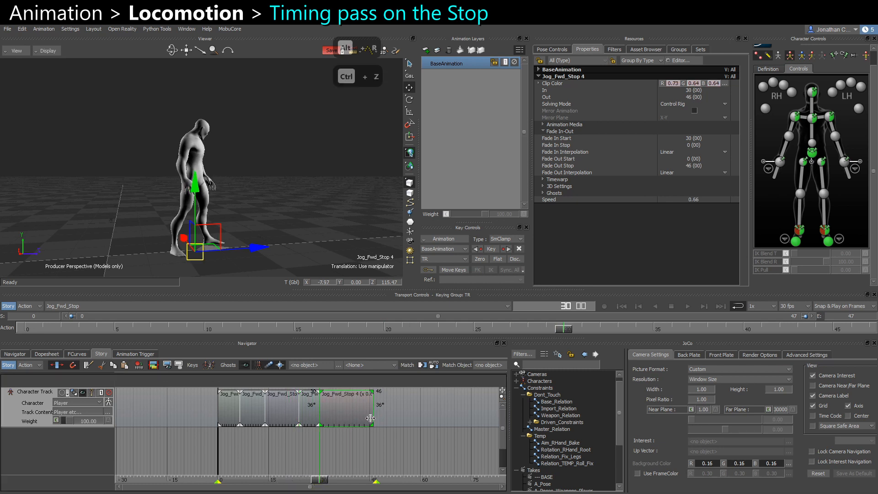
Split the stop clip at frame 35 and stretch the final segment further out to slow it.
left_click_drag(335, 482, 337, 482)
key("alt+r")
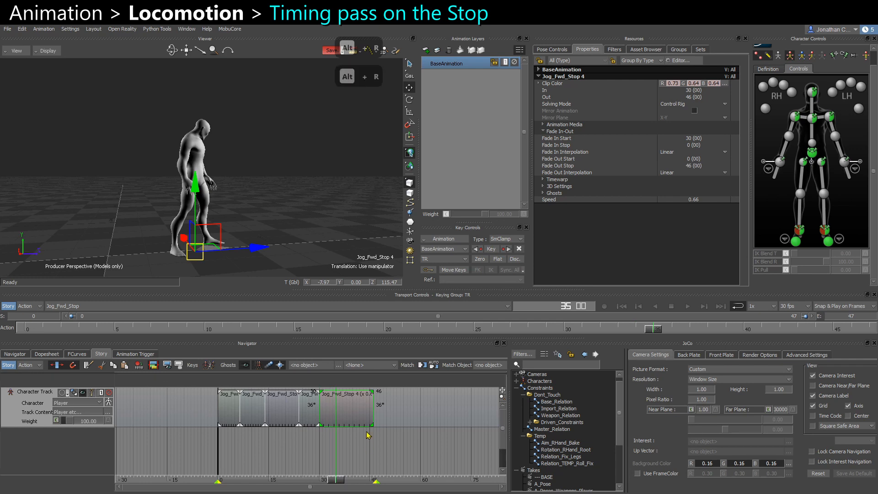
left_click(368, 413)
left_click_drag(372, 424, 430, 423)
Play back the retimed stop clip to review its timing.
left_click(344, 458)
left_click_drag(337, 480, 271, 467)
key("ctrl+space")
left_click_drag(273, 264, 304, 221, "ctrl+shift")
key("ctrl+space")
key("ctrl+space")
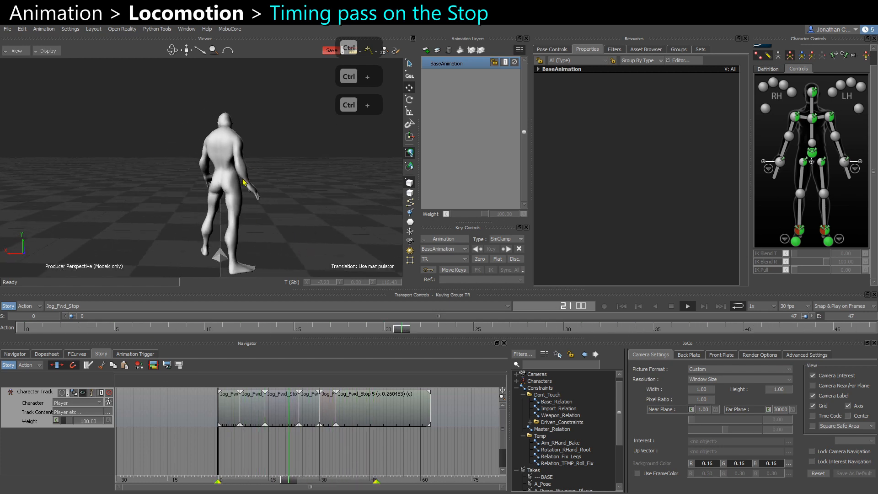
key("ctrl+space")
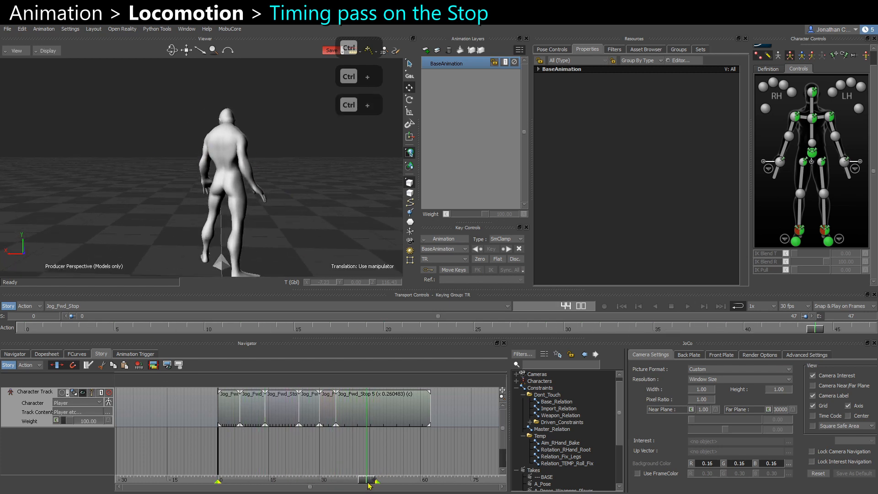
Split the stop clip at frame 40 and lengthen the final segment to slow the settle.
left_click(369, 483)
left_click_drag(370, 482, 353, 479)
key("alt+r")
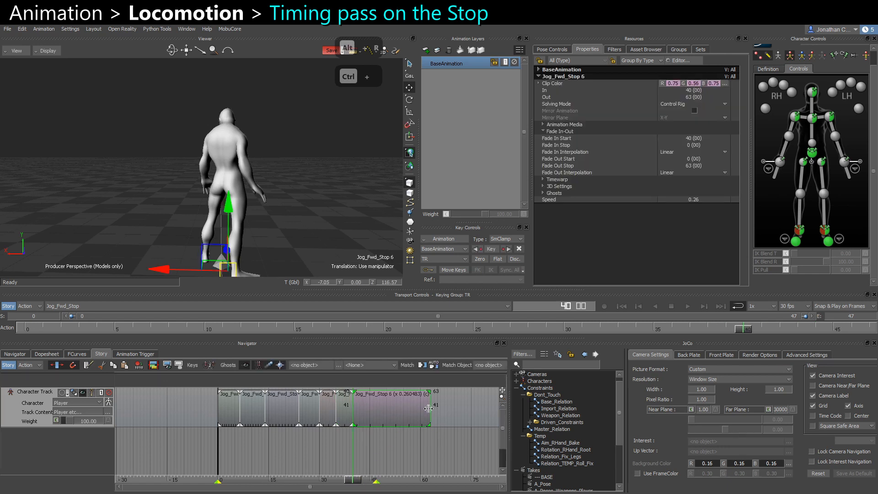
left_click_drag(442, 413, 445, 407, "ctrl")
Play the stop sequence from its first frame.
left_click(355, 473)
left_click_drag(353, 483, 372, 485)
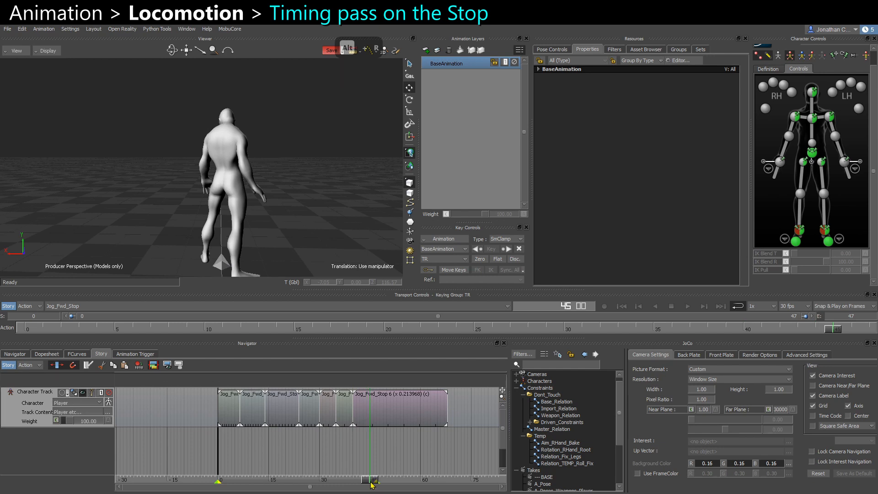
key("Home")
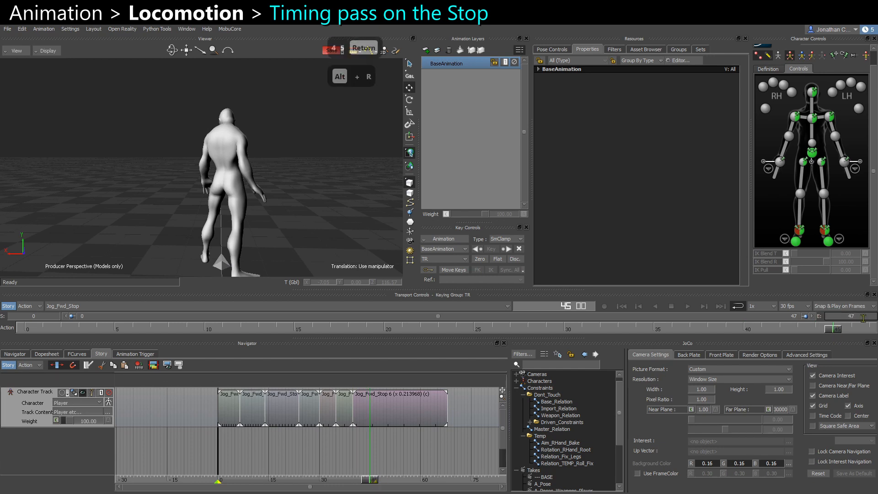
key("space")
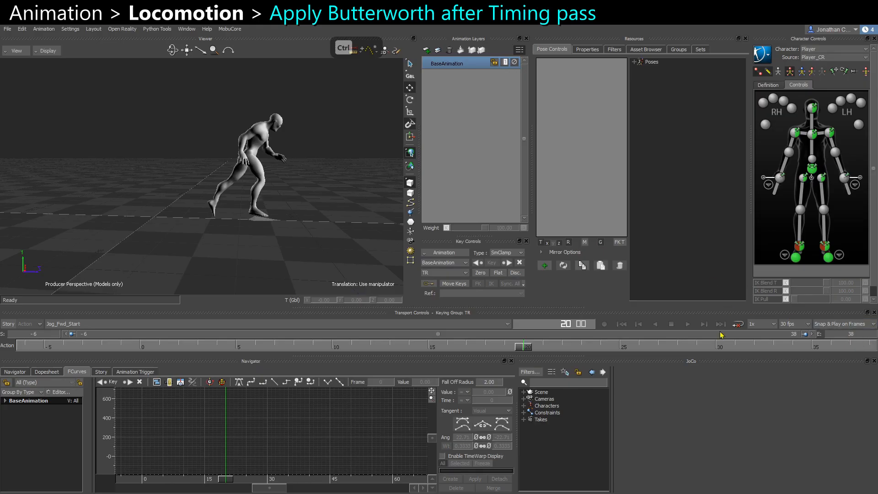
On the Jog_Fwd_Start take, select all character controls and apply a Butterworth filter at 7 Hz cutoff and 30 fps sampling.
left_click_drag(518, 348, 26, 337)
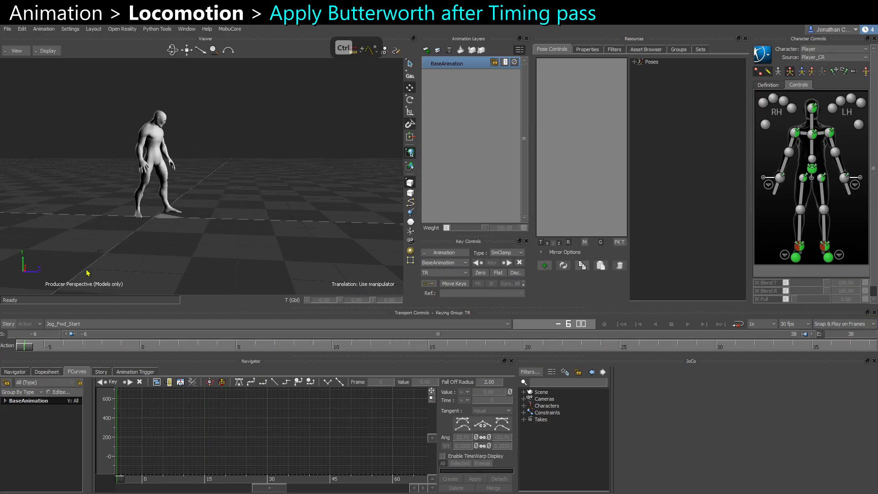
left_click(168, 217)
left_click_drag(213, 189, 230, 186, "alt")
left_click(145, 289)
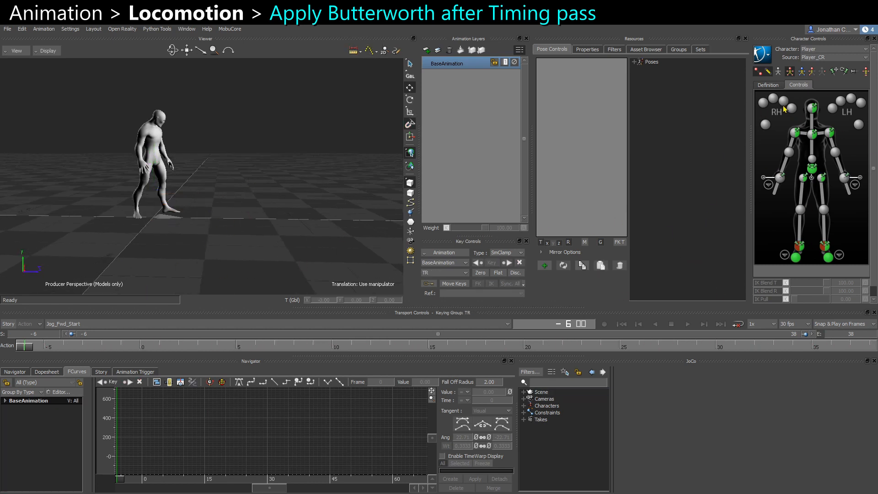
left_click_drag(763, 99, 866, 274)
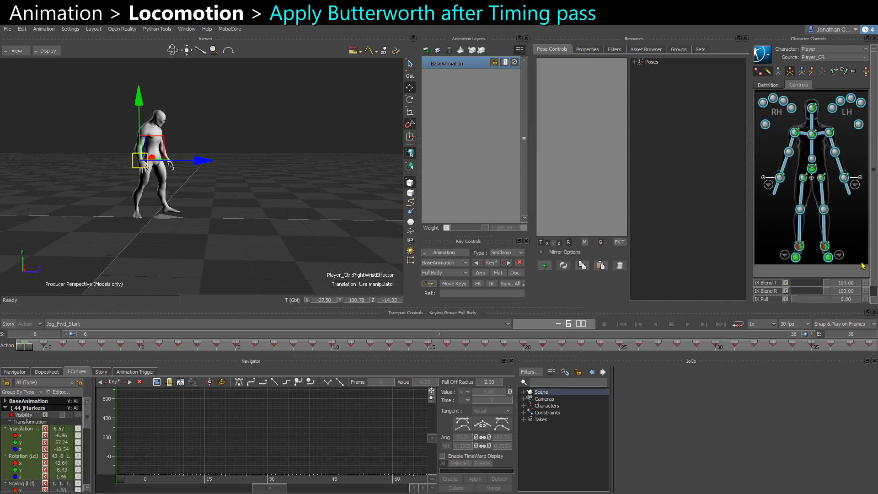
left_click_drag(187, 211, 177, 205, "alt")
right_click_drag(177, 205, 195, 224, "alt")
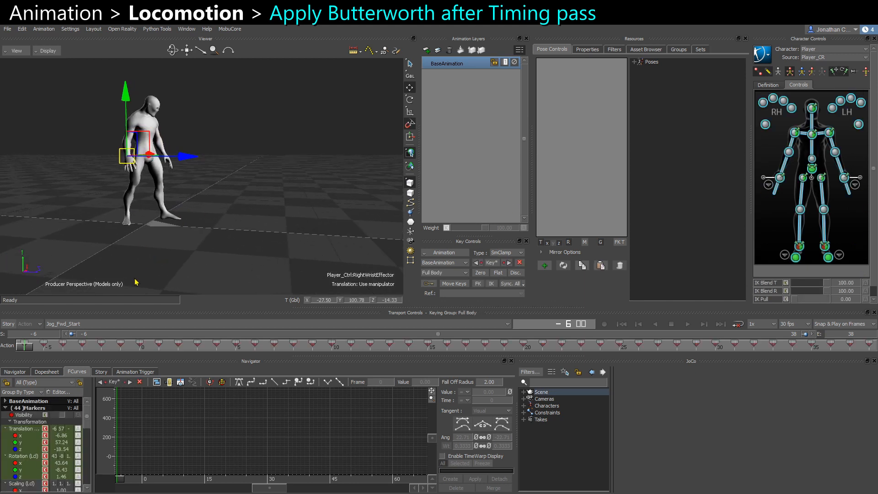
left_click(23, 456)
left_click(28, 429, "ctrl")
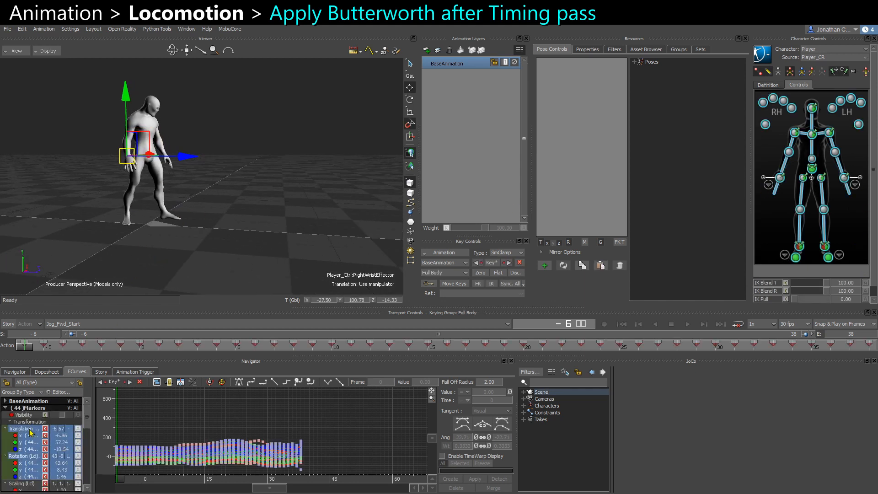
key("f")
scroll(336, 440, "down", 3)
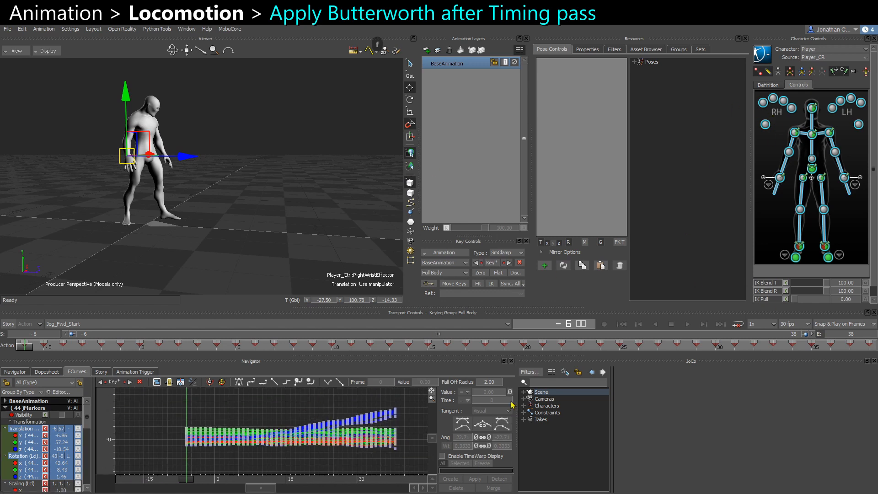
left_click(614, 49)
left_click(555, 116)
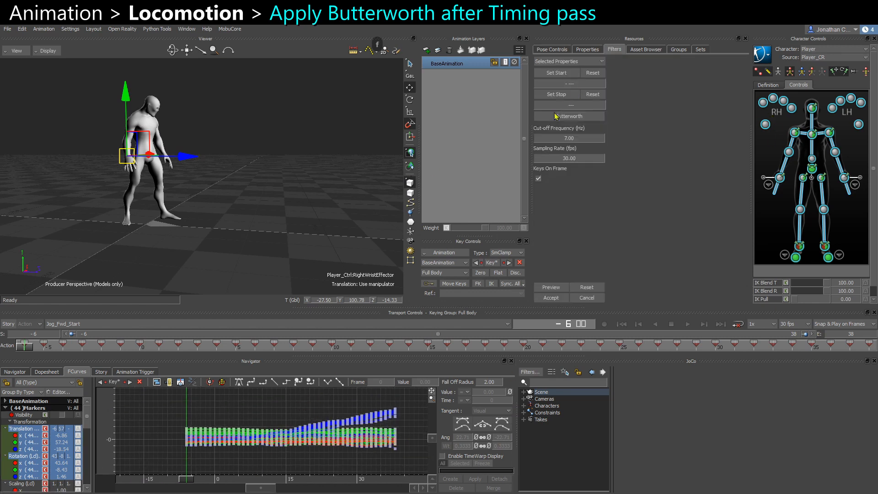
left_click(553, 285)
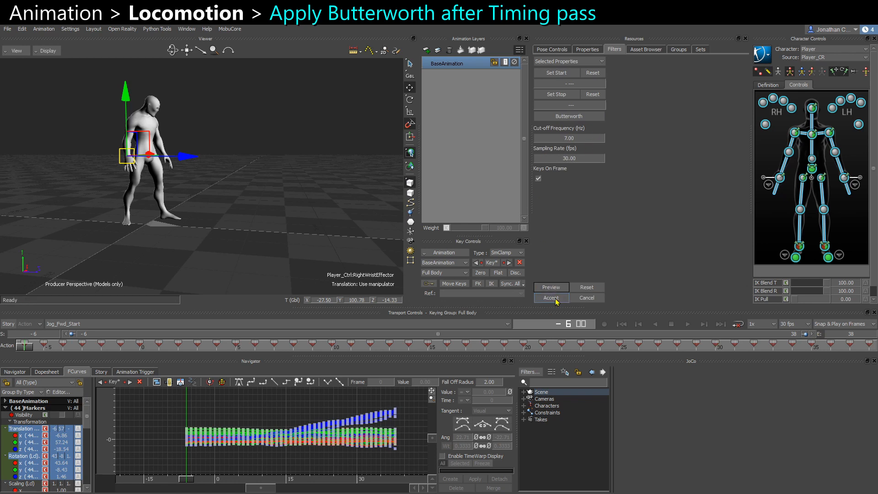
left_click(554, 300)
Switch to the Jog_Fwd take and apply the same Butterworth filter to the selected controls.
left_click(71, 324)
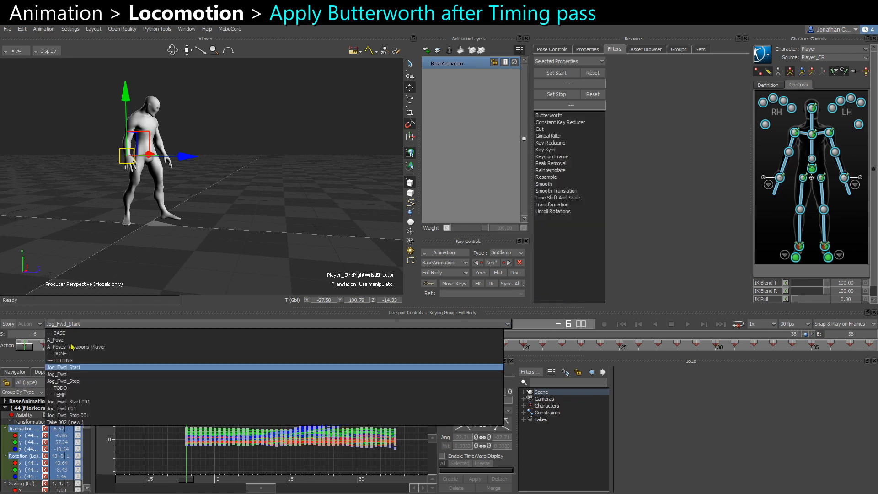
left_click(79, 374)
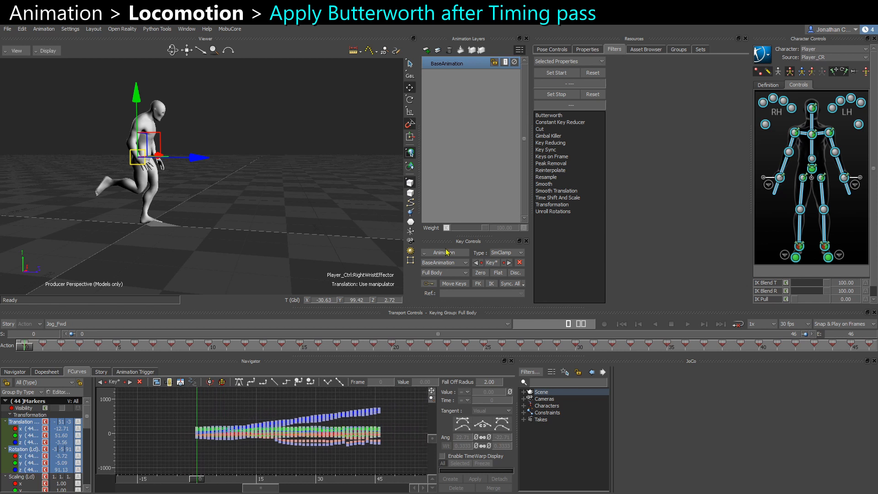
left_click(553, 117)
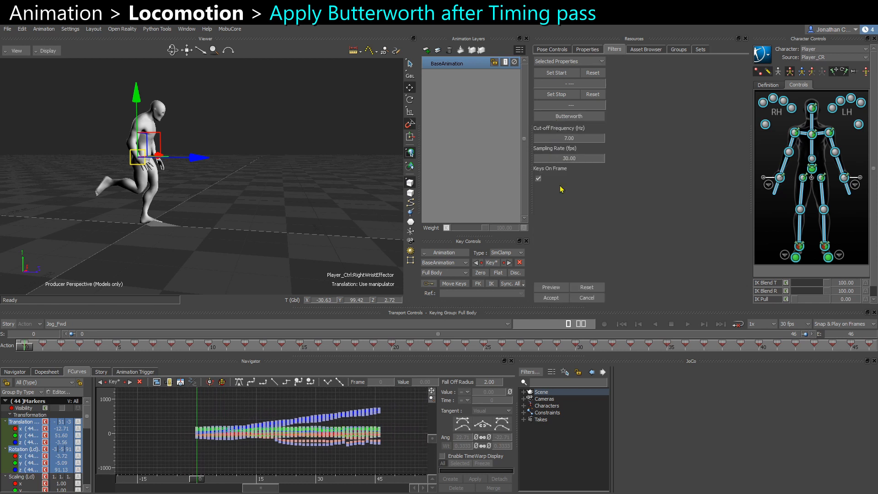
left_click(551, 298)
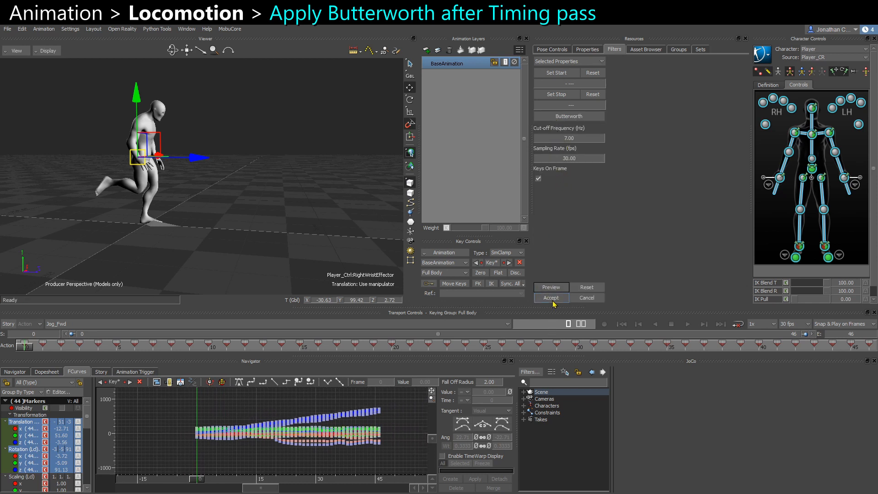
Switch to the Jog_Fwd_Stop take, apply the Butterworth filter to its controls, then deselect everything.
left_click(79, 324)
left_click(75, 381)
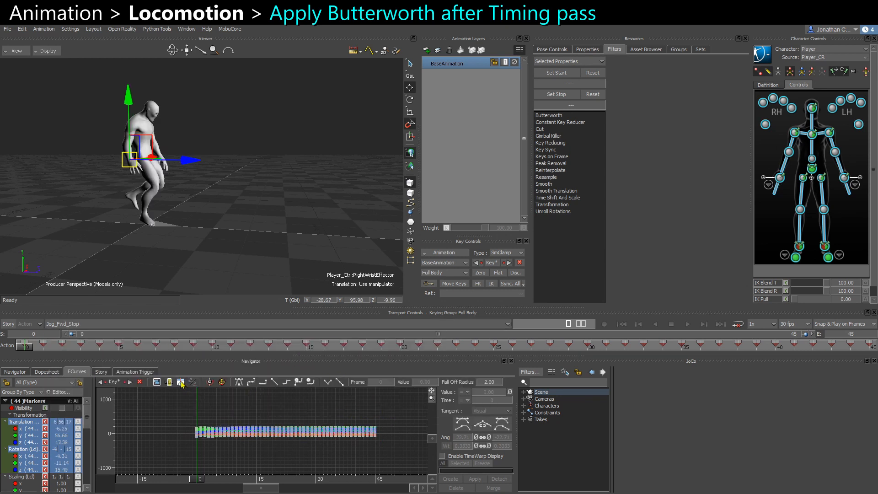
left_click(548, 115)
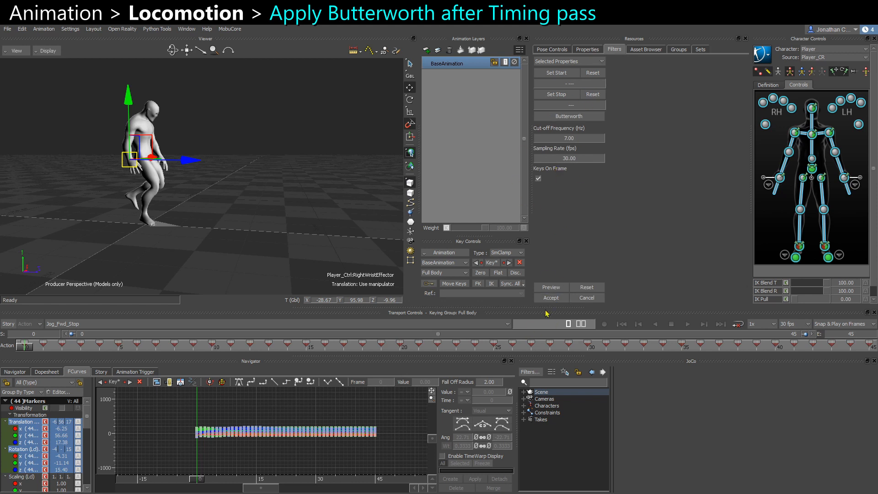
left_click(546, 288)
left_click(551, 298)
left_click(282, 224)
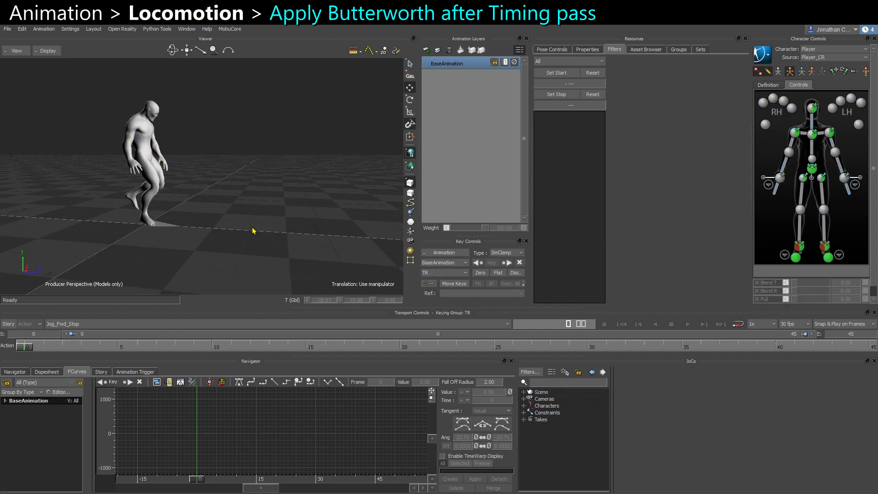
left_click_drag(253, 229, 226, 227, "alt")
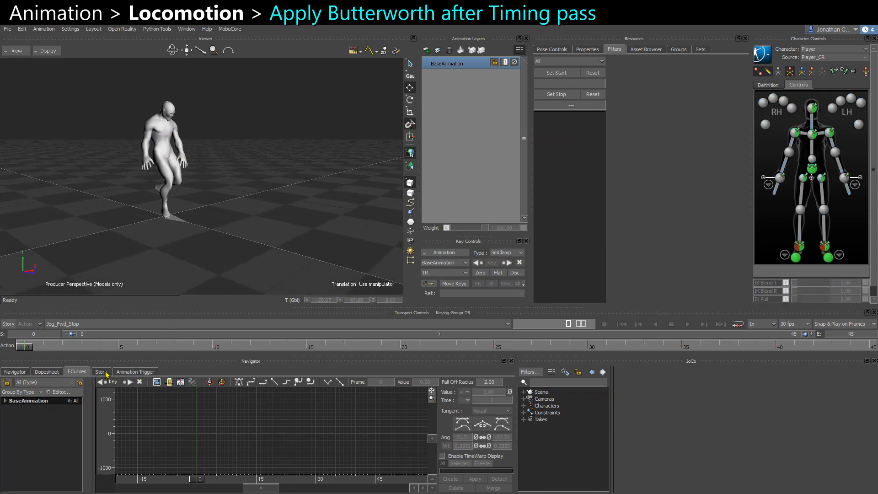
left_click_drag(293, 221, 287, 221, "alt")
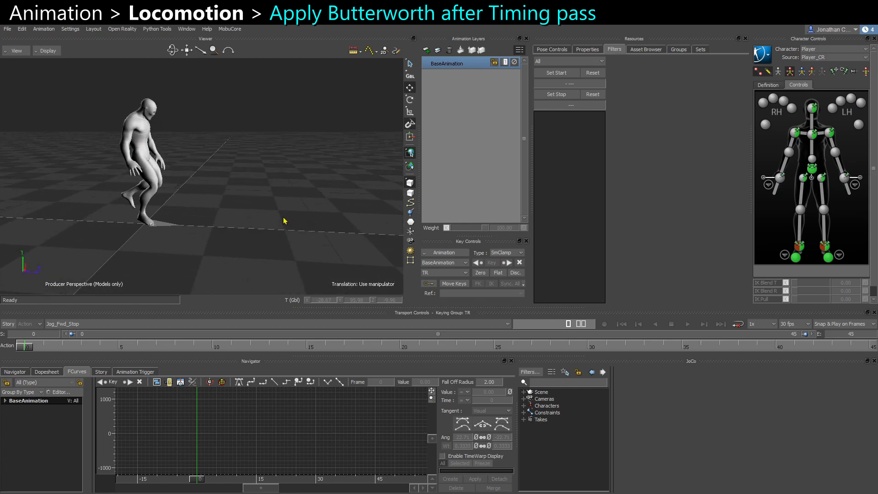
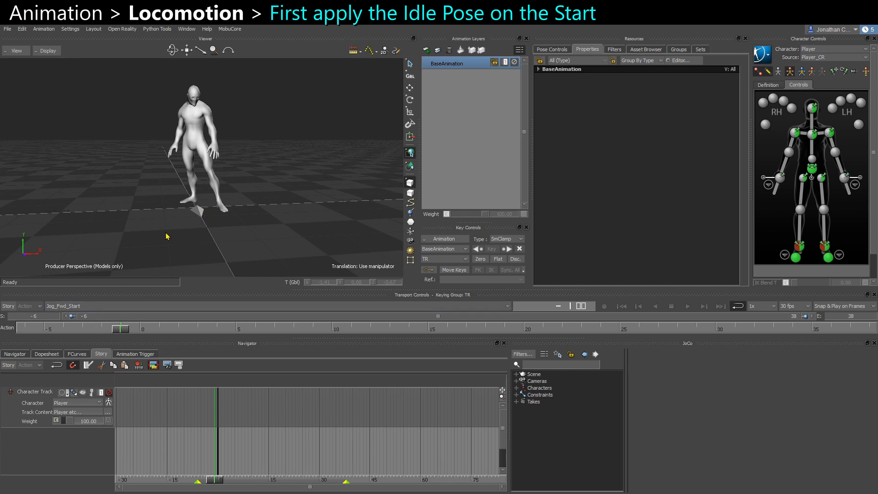
Examine the character's jog-start animation around its first frames from several angles.
left_click_drag(167, 234, 193, 240, "ctrl+shift")
left_click_drag(134, 199, 188, 228)
left_click_drag(197, 219, 231, 175, "ctrl+shift")
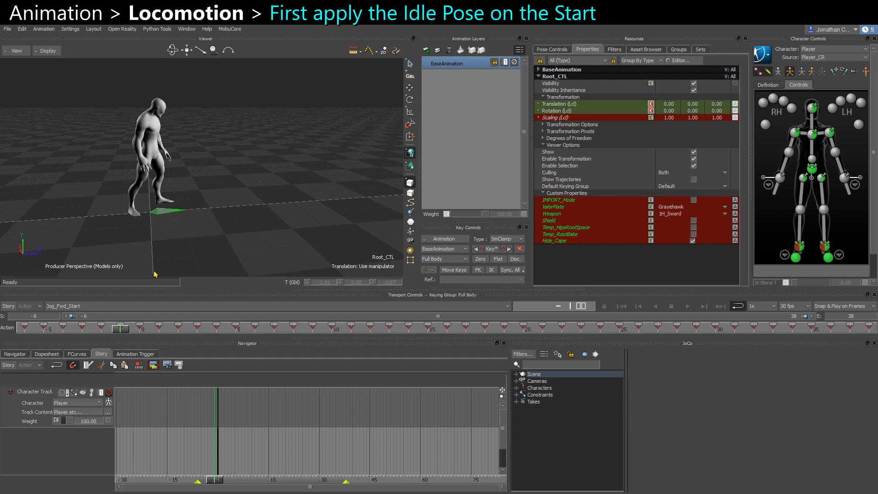
left_click_drag(119, 331, 22, 336)
left_click_drag(170, 257, 177, 54, "ctrl+shift")
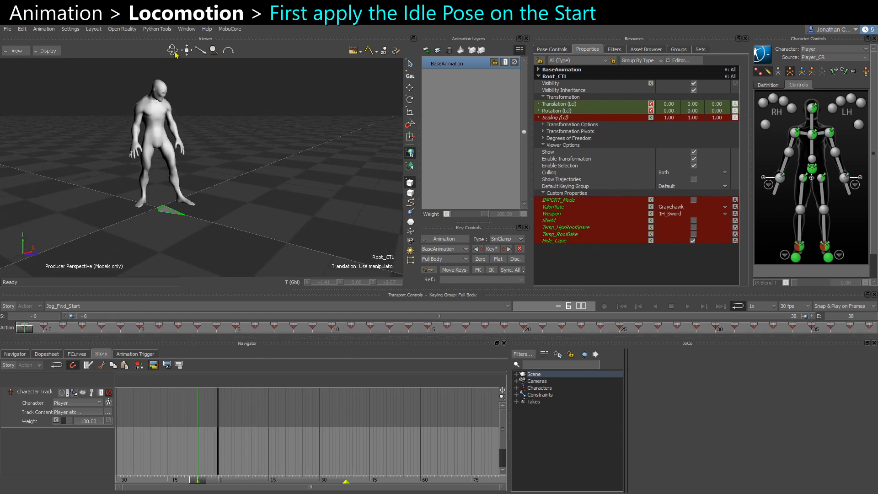
left_click_drag(211, 189, 207, 99, "ctrl+shift")
mouse_move(139, 235)
left_mouse_down("ctrl+shift")
mouse_move(192, 239)
mouse_move(127, 247)
left_mouse_up("ctrl+shift")
mouse_move(154, 210)
left_mouse_down("ctrl+shift")
mouse_move(120, 208)
mouse_move(150, 130)
left_mouse_up("ctrl+shift")
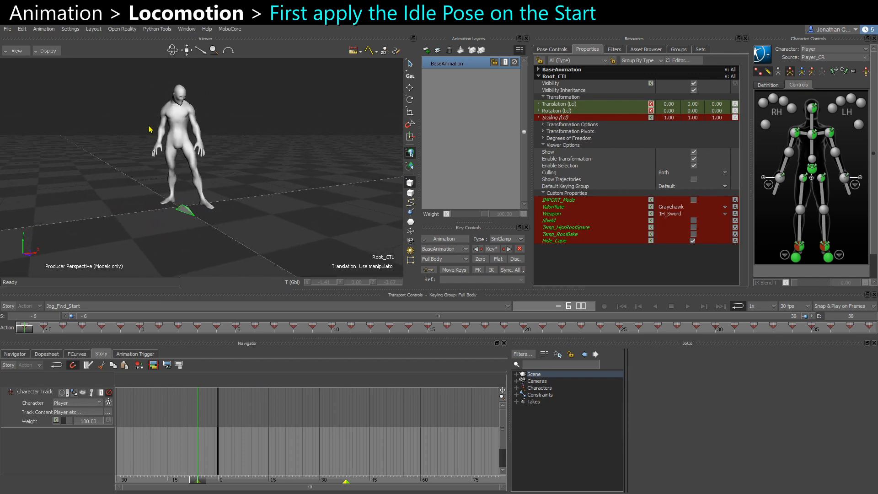
left_click_drag(176, 209, 147, 102, "ctrl+shift")
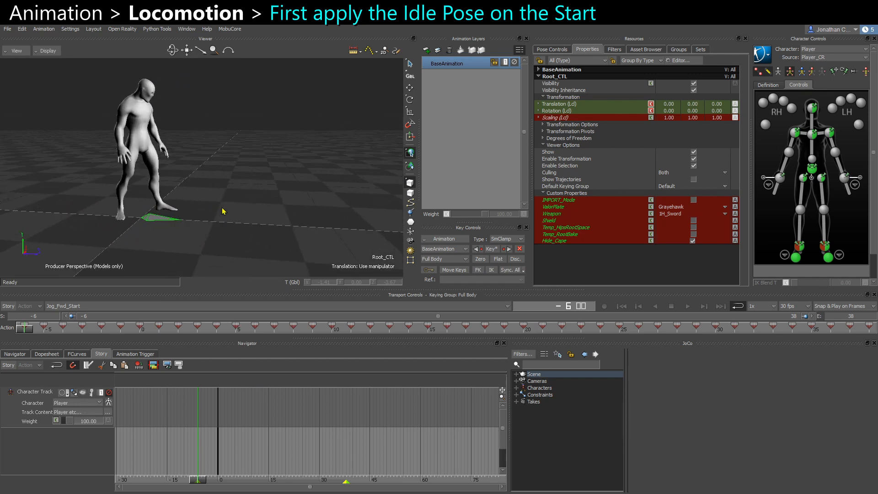
left_click_drag(26, 328, 136, 331)
left_click_drag(204, 225, 228, 222, "ctrl+shift")
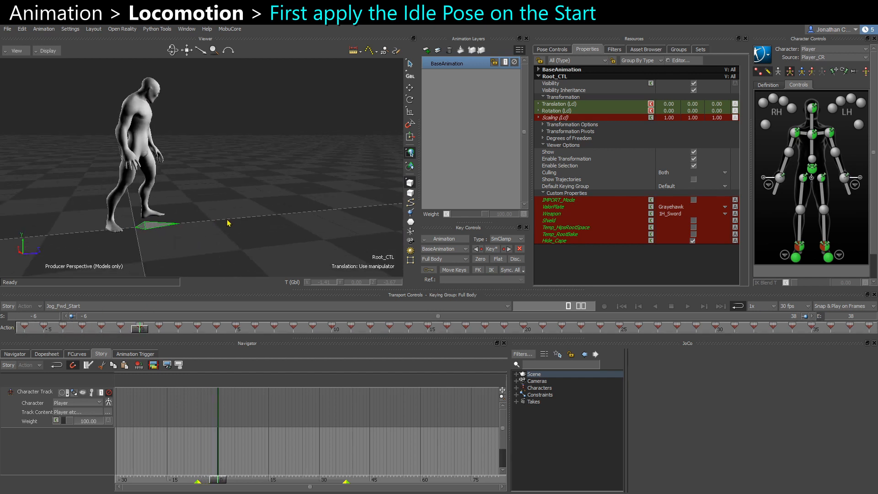
left_click_drag(164, 227, 160, 224, "ctrl+shift")
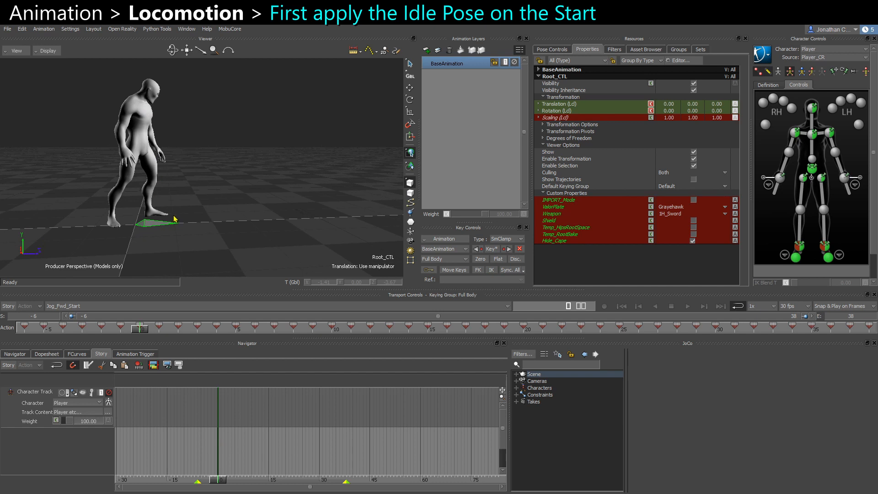
mouse_move(141, 330)
left_mouse_down()
mouse_move(55, 328)
mouse_move(130, 328)
left_mouse_up()
left_click_drag(192, 215, 178, 213, "ctrl+shift")
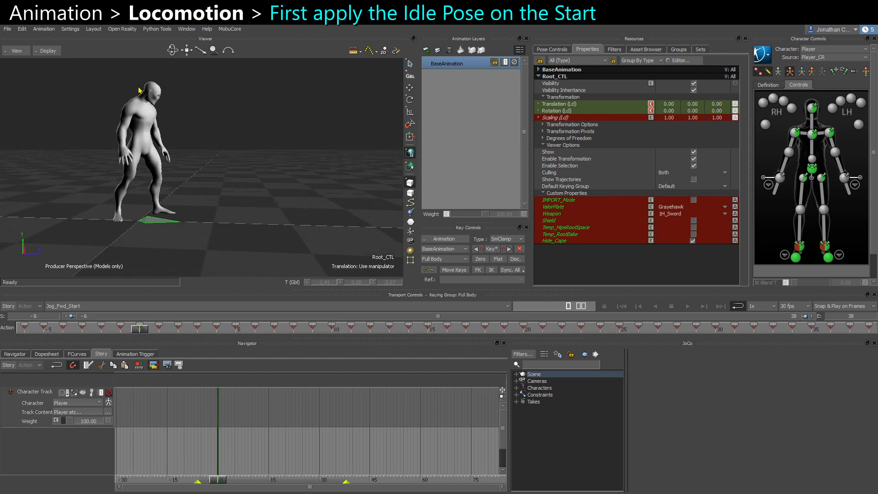
left_click_drag(138, 330, 44, 328)
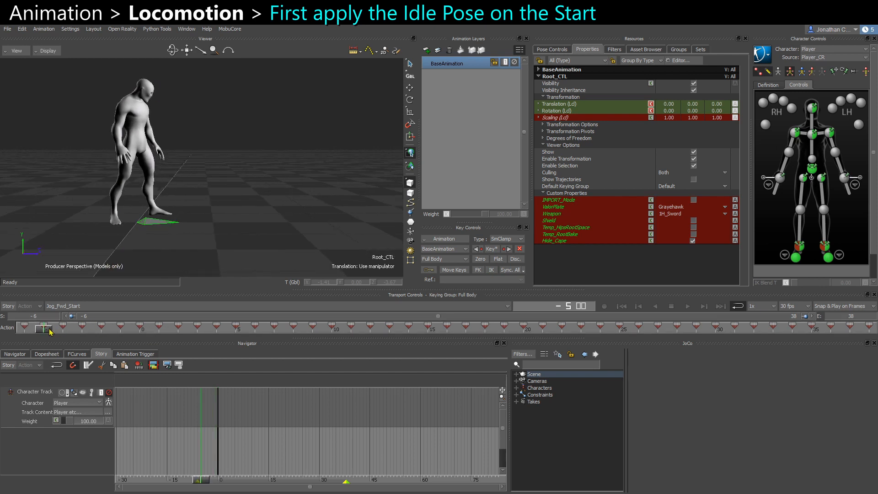
left_click_drag(47, 329, 131, 335)
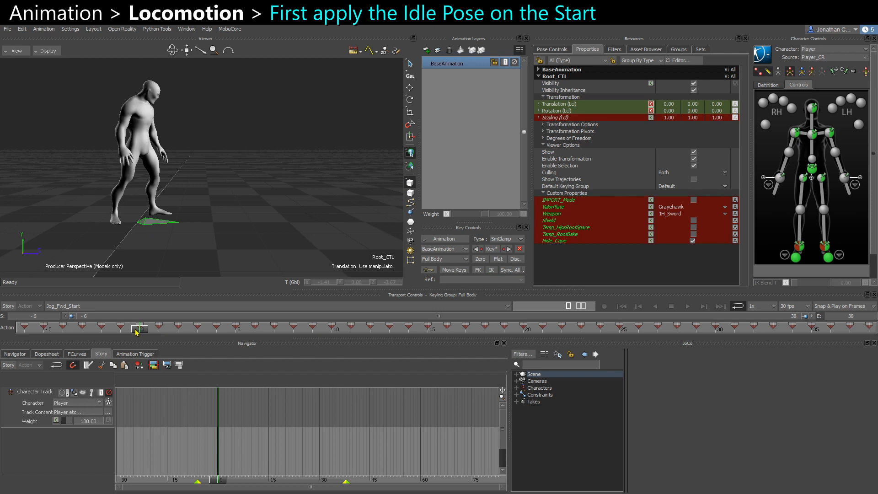
left_click_drag(135, 333, 23, 329)
left_click_drag(224, 188, 176, 217, "alt")
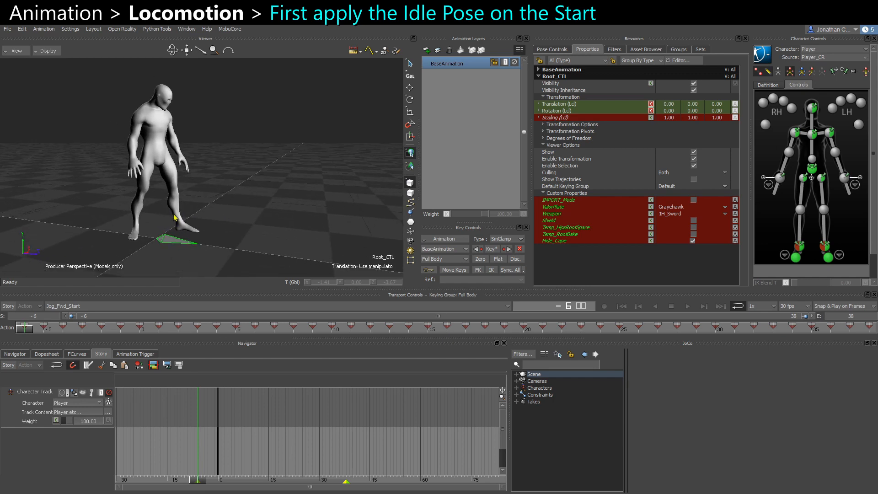
left_click_drag(151, 330, 23, 331)
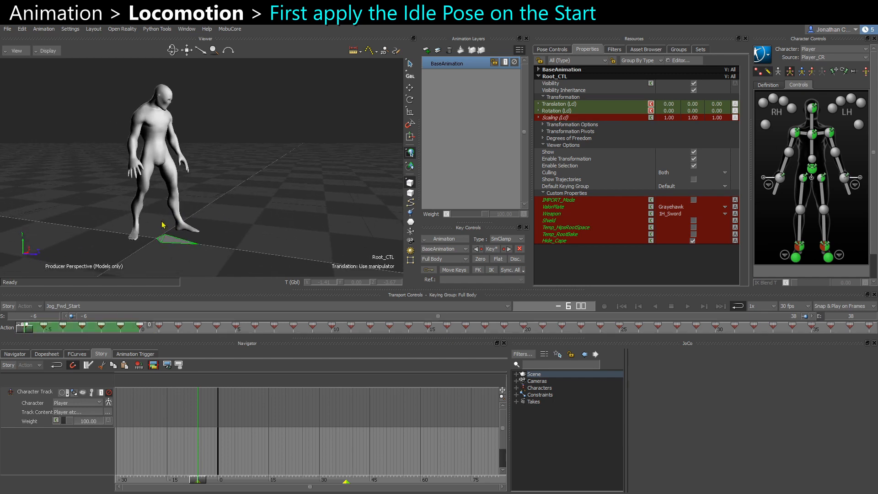
left_click_drag(163, 225, 223, 131, "alt")
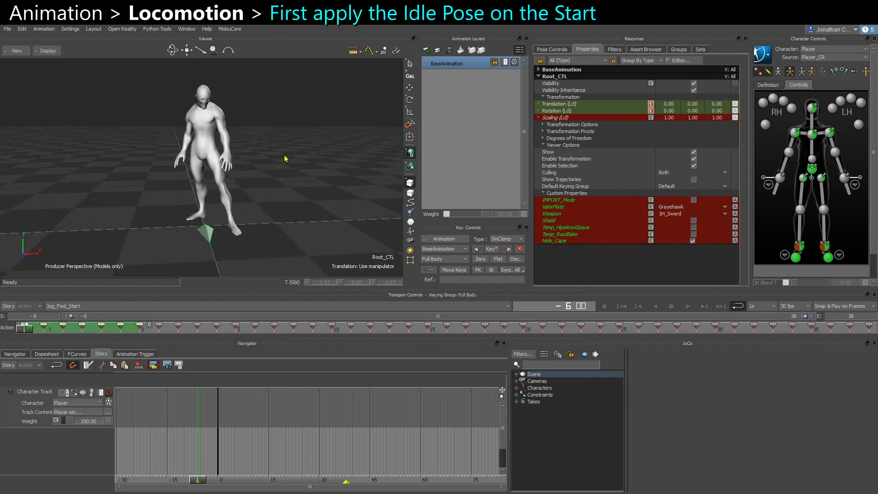
left_click(311, 160)
Select the left ankle effector and set its IK Pull to 0.
left_click(549, 52)
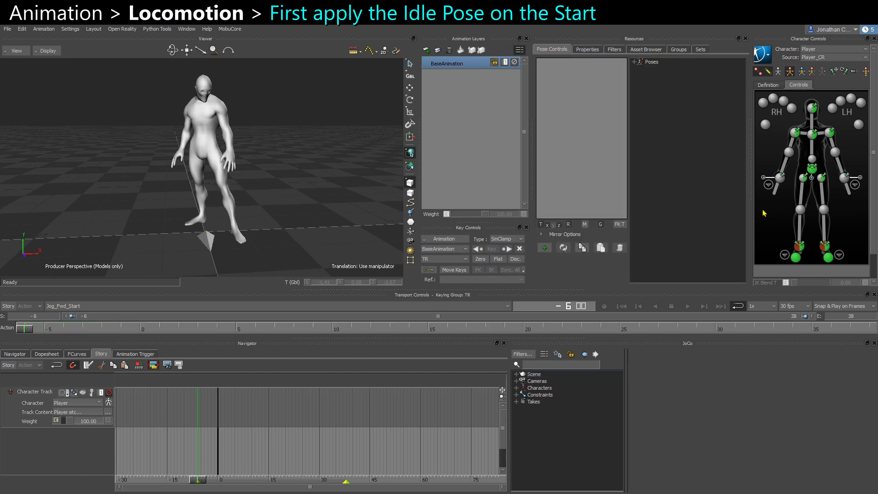
left_click(799, 246)
scroll(874, 252, "down", 2)
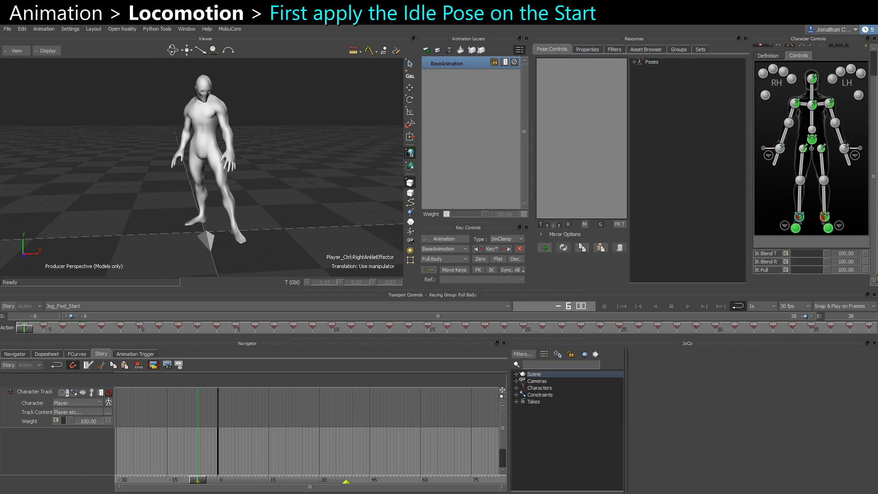
left_click(824, 245)
left_click_drag(807, 273, 792, 271)
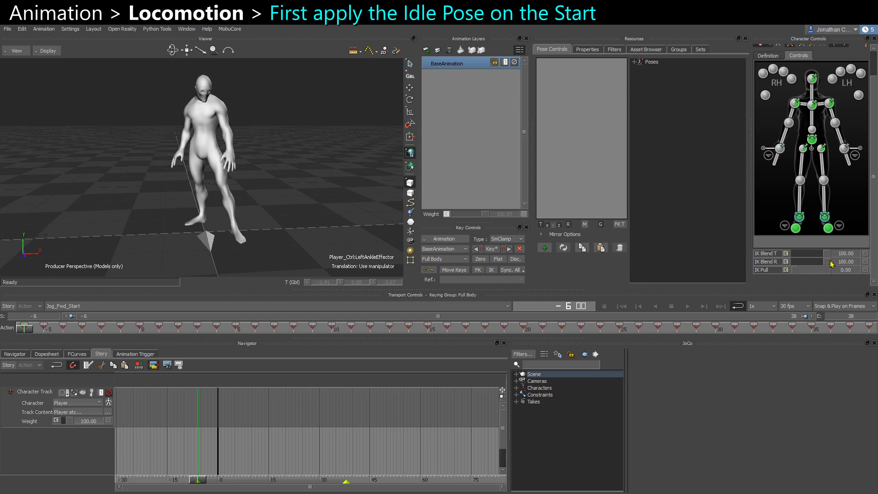
scroll(874, 270, "up", 2)
left_click(274, 215)
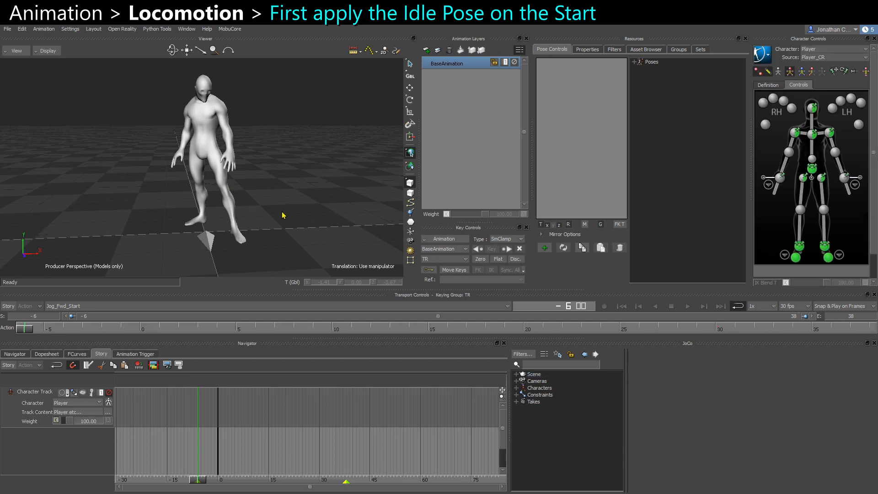
Rename the pose Player_Pose_NoWeapon to Player_Idle.
left_click(634, 61)
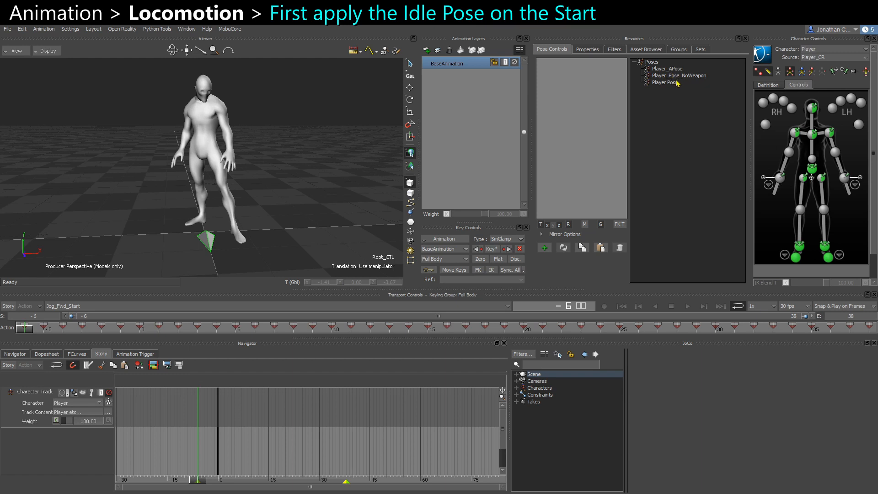
left_click(674, 75)
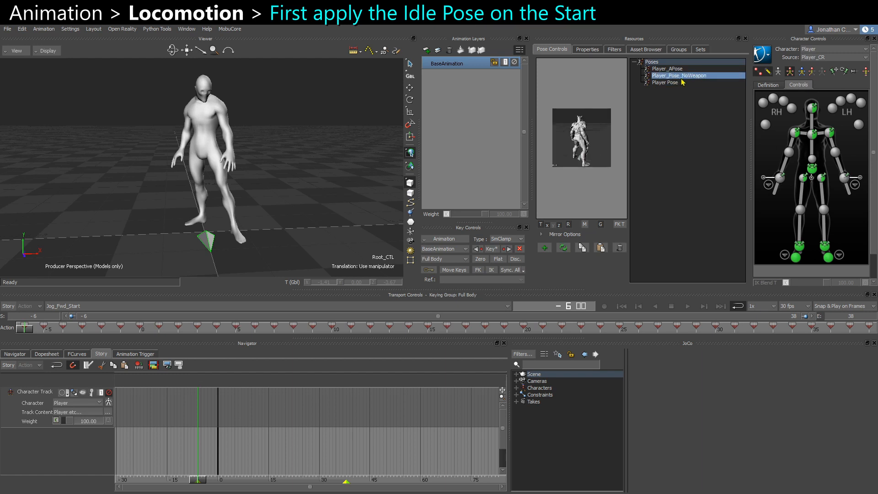
right_click(671, 81)
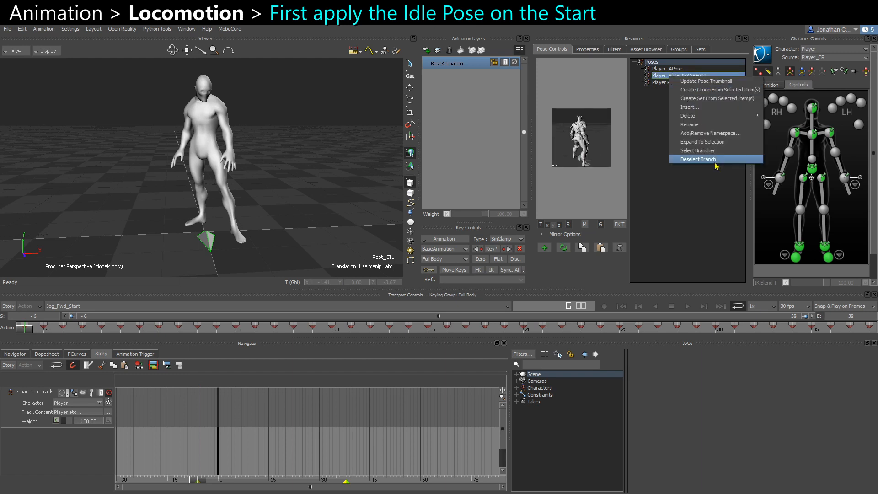
left_click(705, 131)
type("Player_Idle")
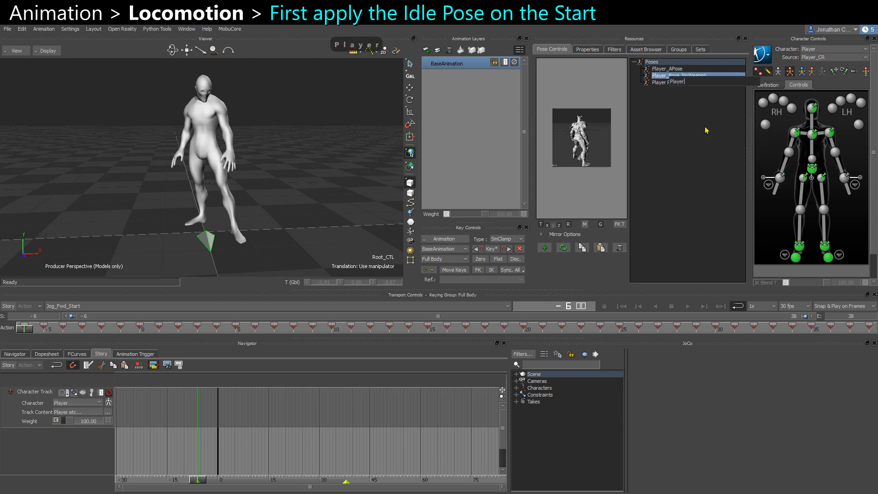
key("Return")
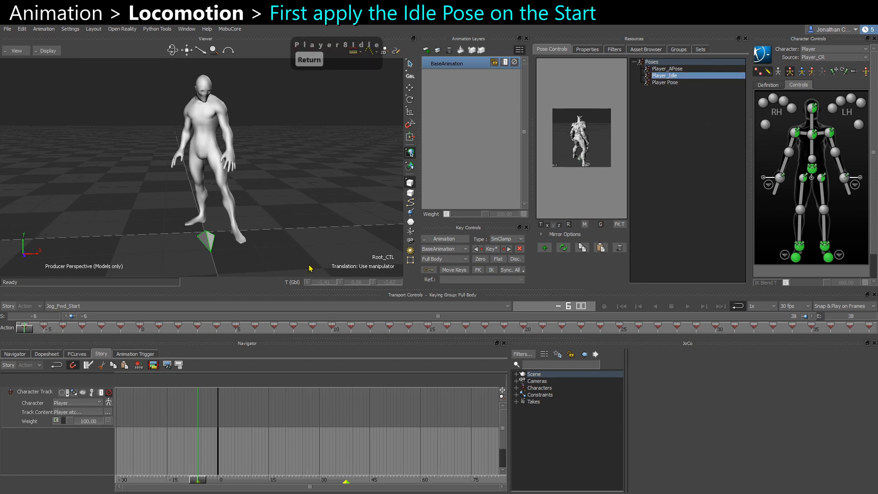
Add a new animation layer above the base animation.
left_click_drag(108, 215, 366, 165, "alt")
left_click(427, 50)
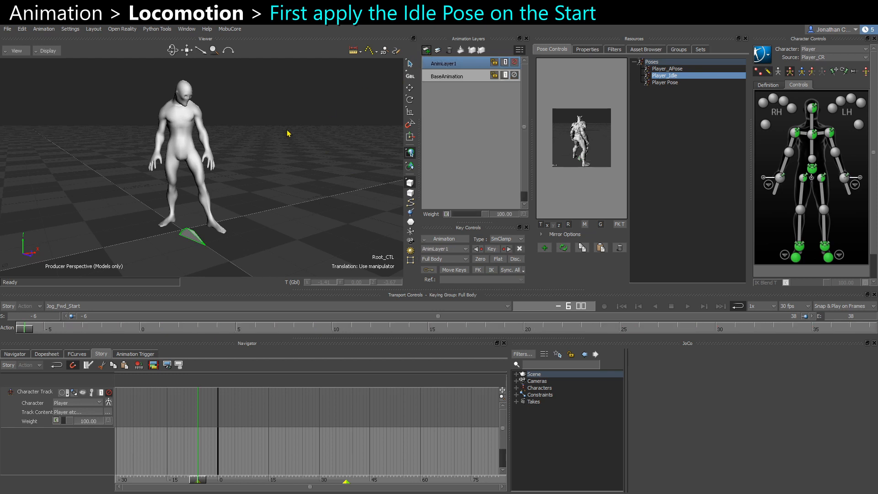
Apply the Player_Idle pose to the character on the new layer at the start frame and key it.
left_click_drag(276, 142, 313, 142, "alt")
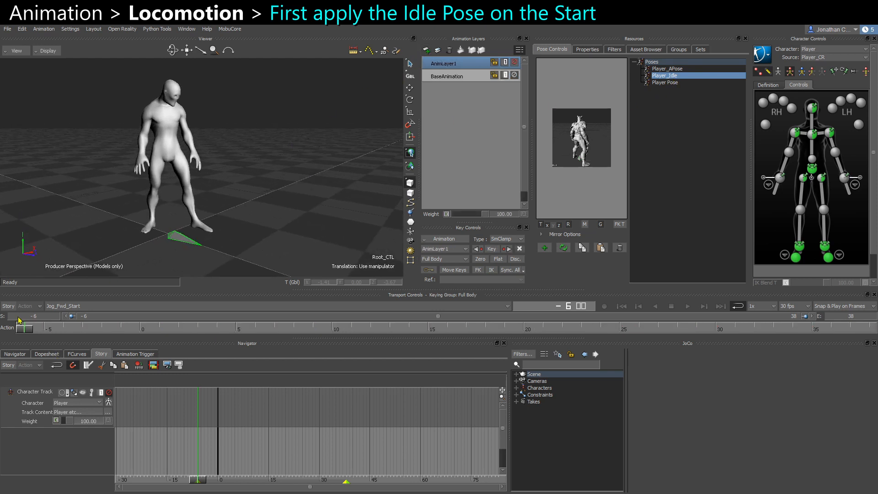
double_click(672, 78)
left_click_drag(250, 180, 277, 177, "alt")
right_click_drag(277, 177, 263, 174, "alt")
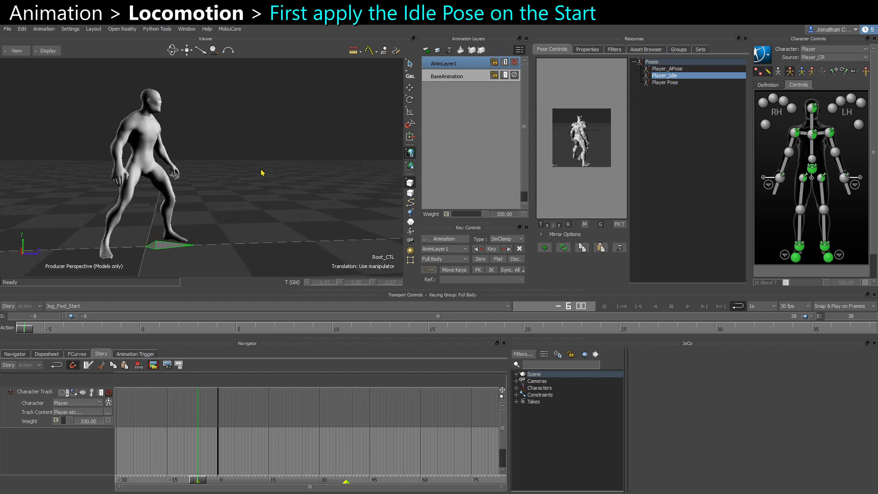
key("s")
Scrub through the animation to review the blend from the idle pose at the start.
left_click_drag(29, 331, 137, 325)
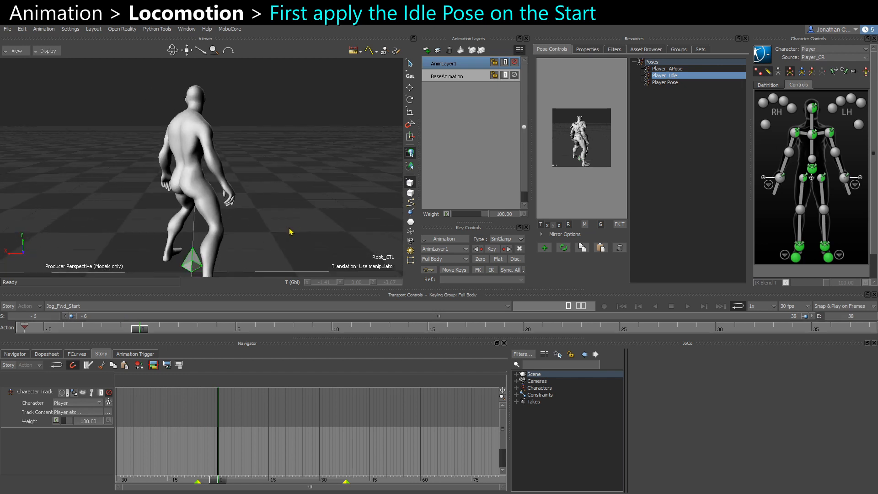
key("Home")
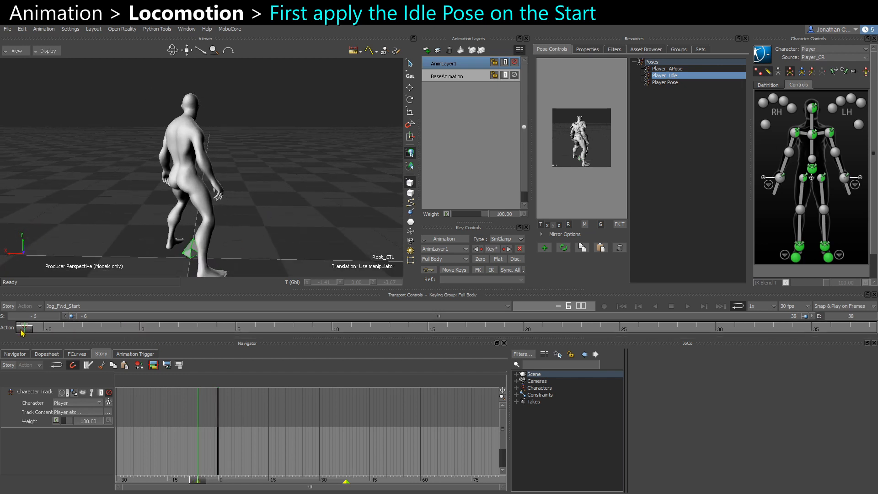
left_click(141, 329)
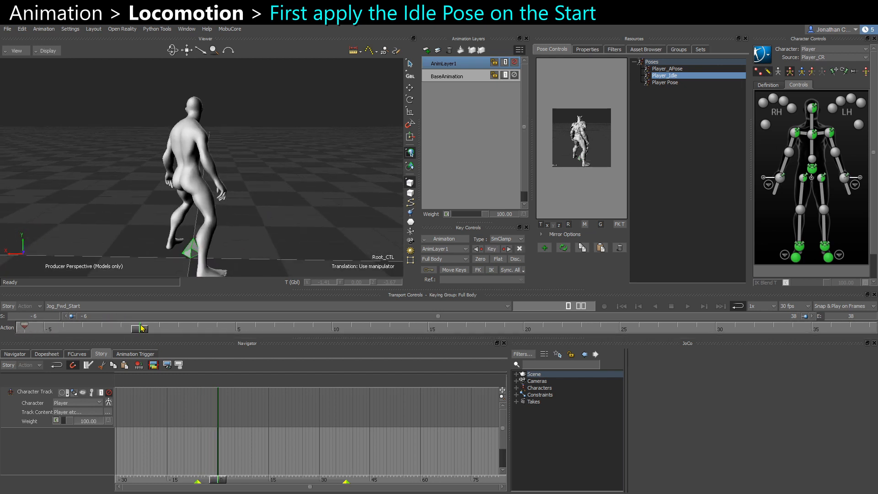
left_click_drag(180, 245, 190, 167, "alt")
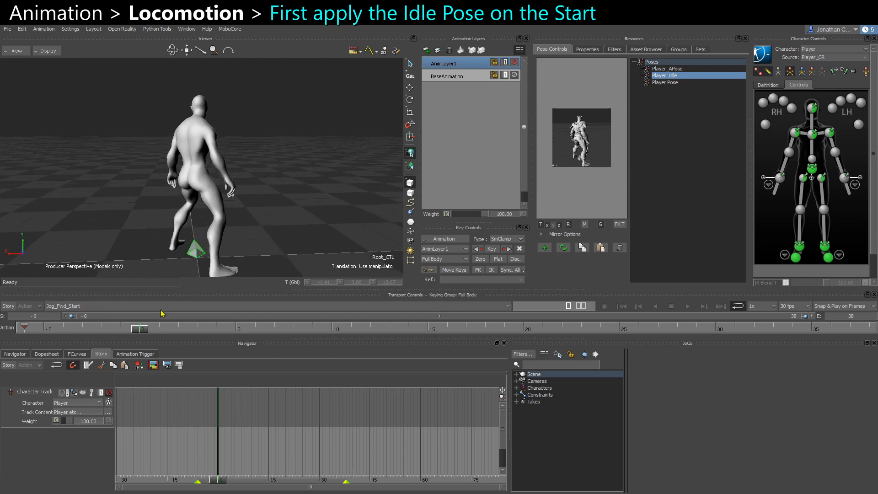
mouse_move(141, 332)
left_mouse_down()
mouse_move(23, 326)
mouse_move(170, 323)
mouse_move(12, 325)
mouse_move(287, 325)
mouse_move(6, 325)
mouse_move(136, 325)
left_mouse_up()
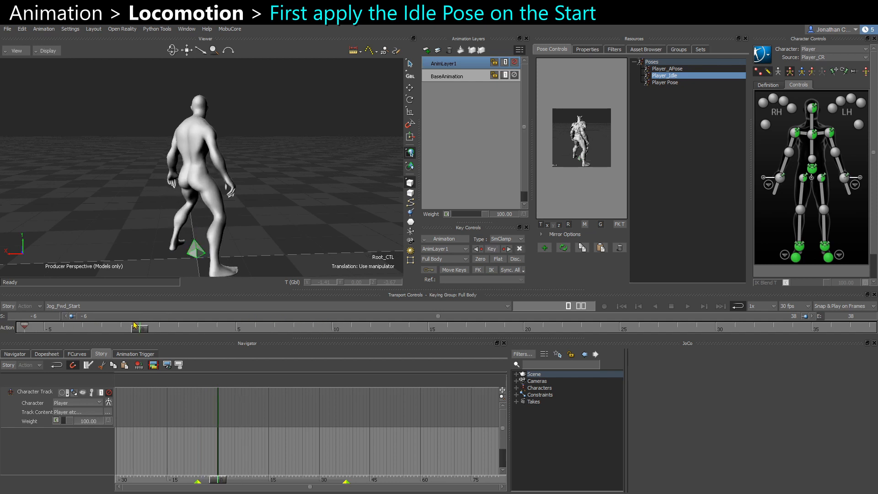
left_click_drag(149, 320, 495, 315)
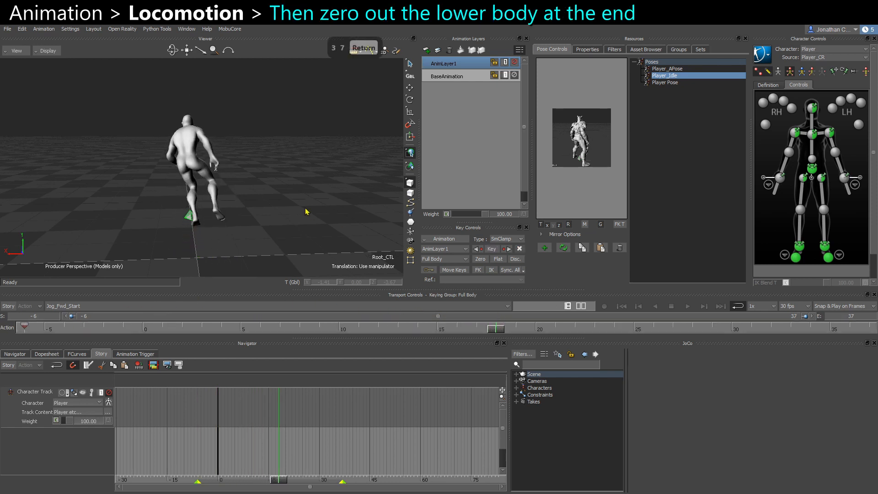
Compare the start and end frames with the new animation layer muted and unmuted.
left_click_drag(307, 211, 384, 222, "alt")
key("ctrl+e")
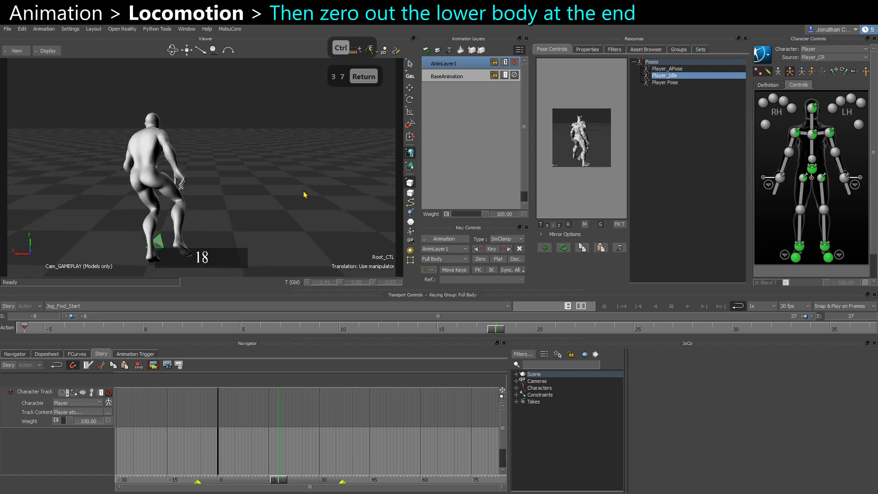
left_click_drag(304, 194, 293, 176, "alt")
left_click_drag(498, 331, 877, 352)
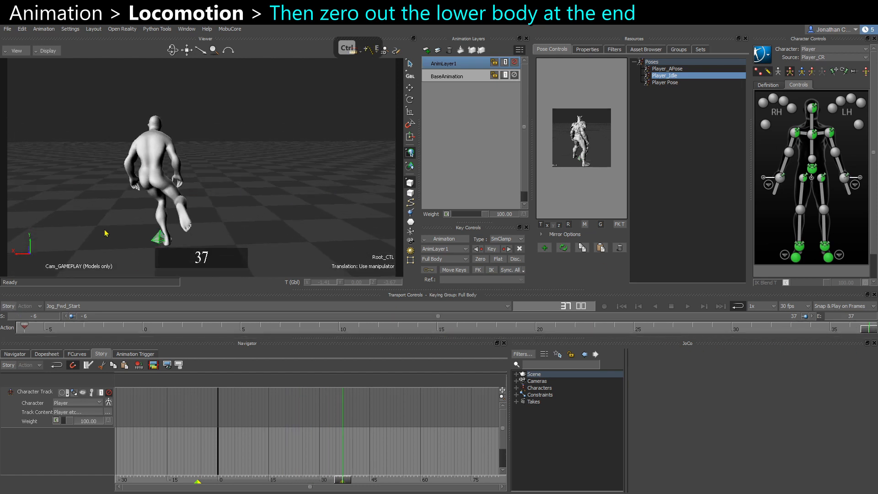
left_click(25, 328)
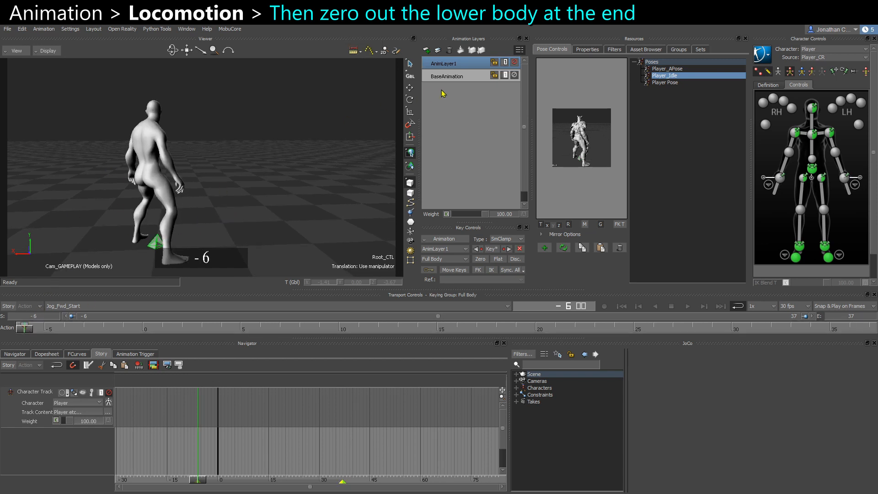
left_click(515, 63)
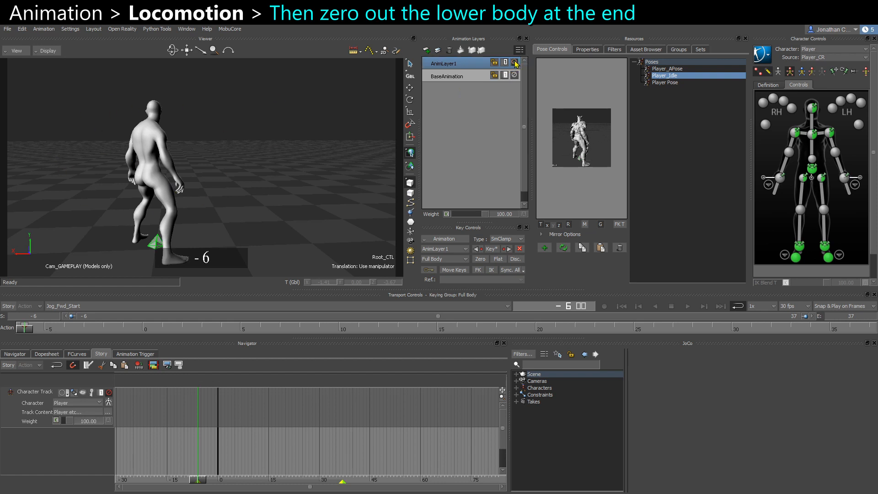
left_click(514, 62)
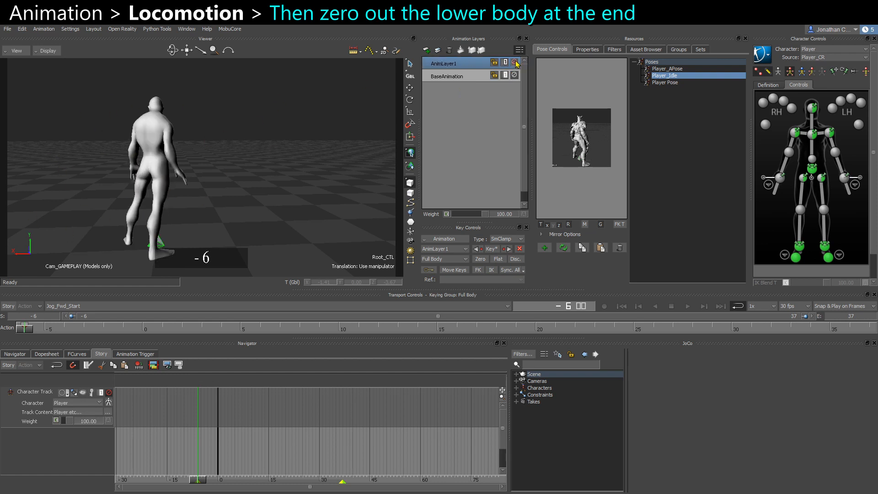
left_click(514, 63)
left_click(514, 62)
left_click_drag(851, 333, 873, 327)
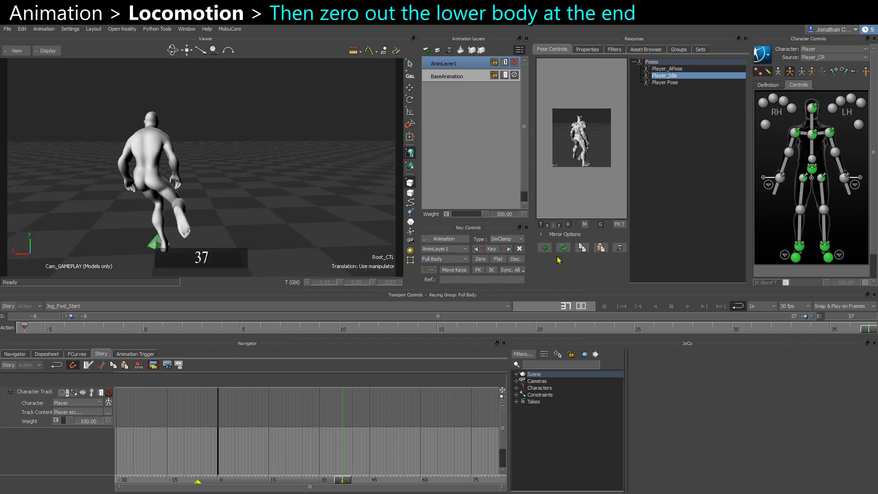
Select the hips effector at the last frame and zero the lower-body parts on the animation layer.
scroll(276, 232, "up", 2)
left_click(812, 169)
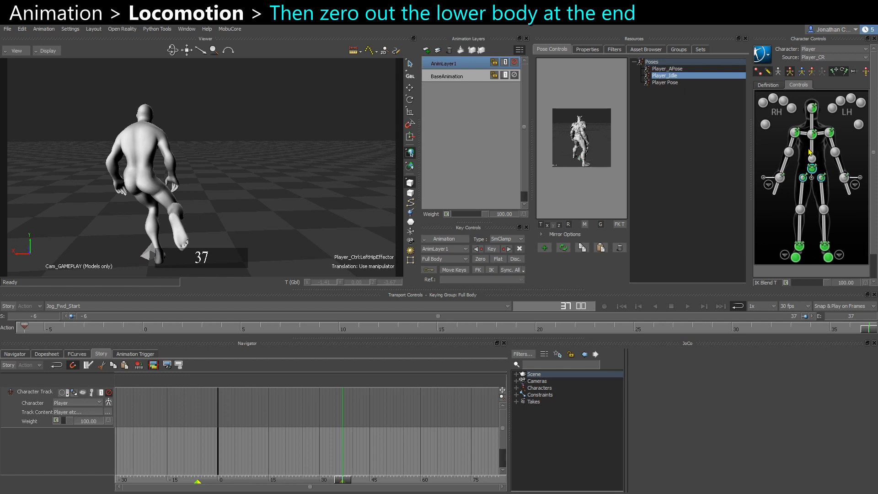
left_click(811, 72)
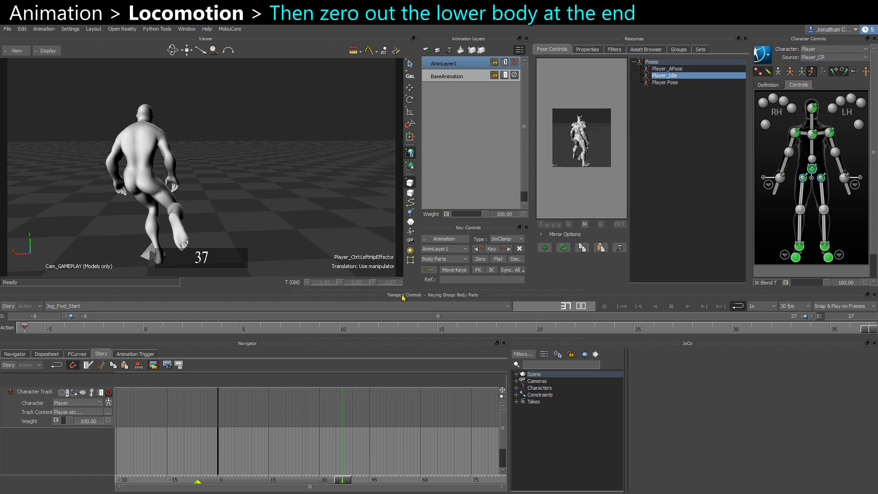
left_click(481, 259)
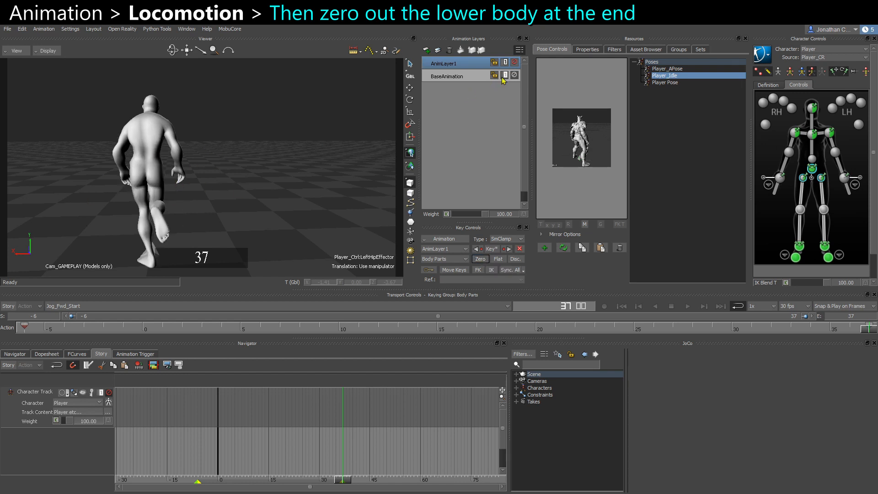
Play, scrub and orbit around the character to review the zeroed lower body at the start and end frames.
left_click(514, 64)
left_click(514, 64)
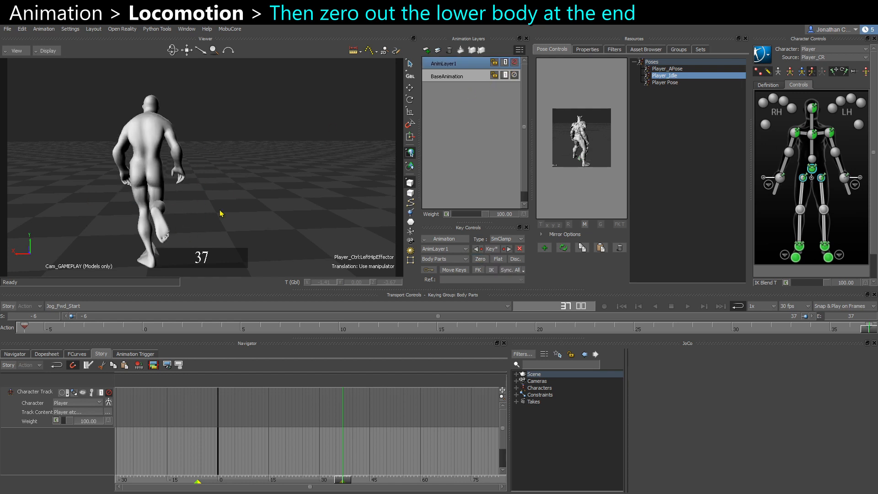
mouse_move(220, 214)
left_mouse_down("ctrl+shift")
mouse_move(212, 218)
mouse_move(237, 198)
mouse_move(223, 204)
left_mouse_up("ctrl+shift")
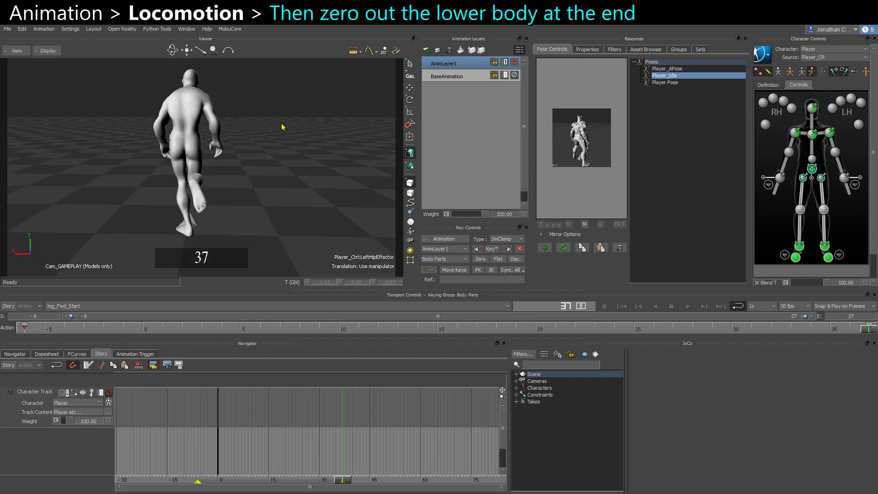
left_click_drag(243, 147, 304, 151, "ctrl+shift")
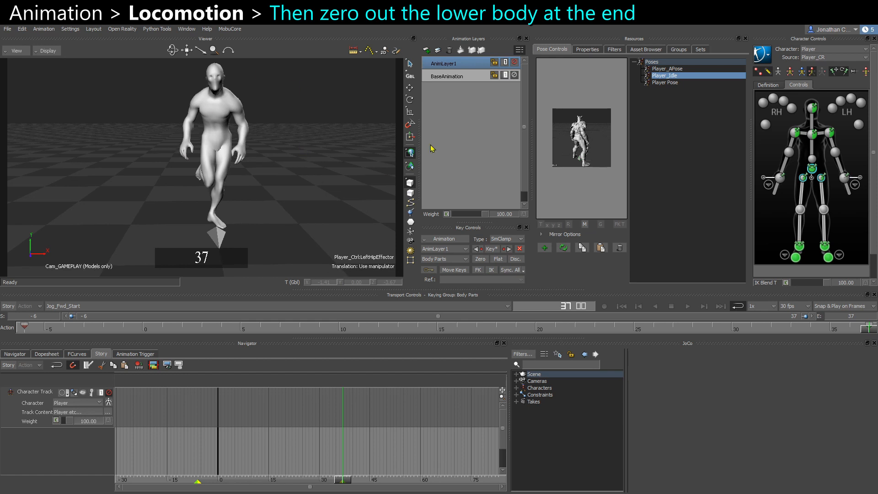
left_click(33, 328)
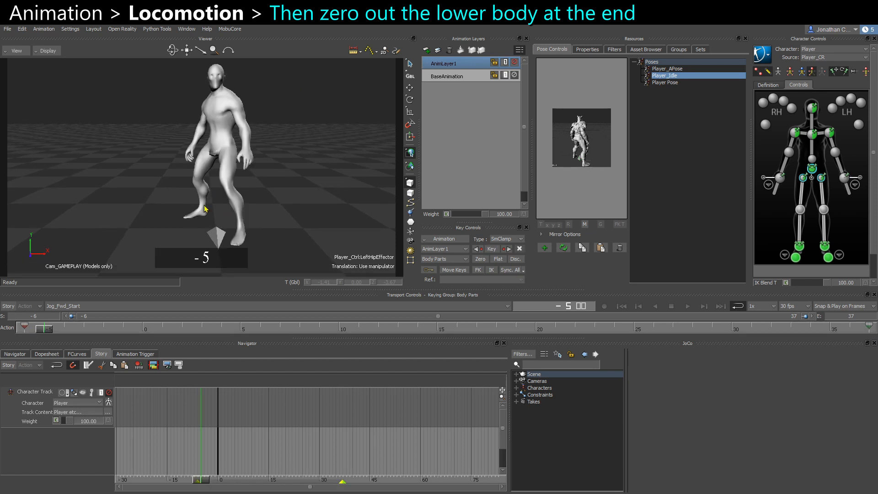
key("ctrl+space")
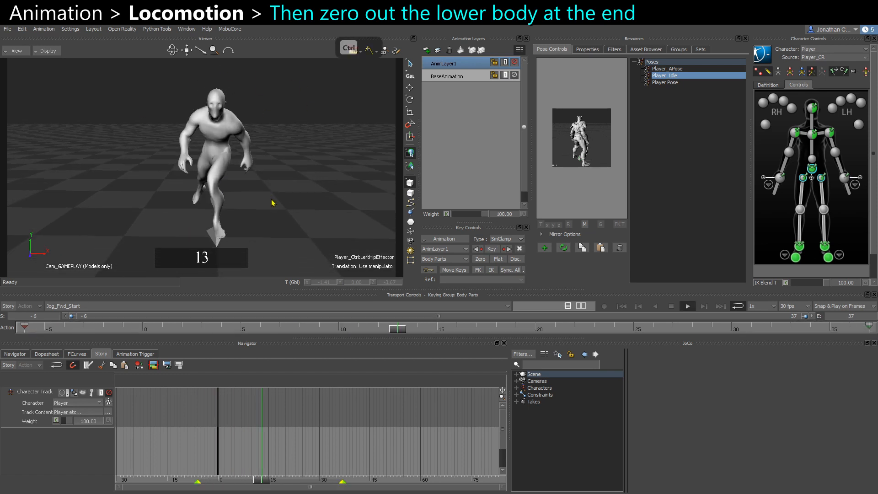
key("ctrl+space")
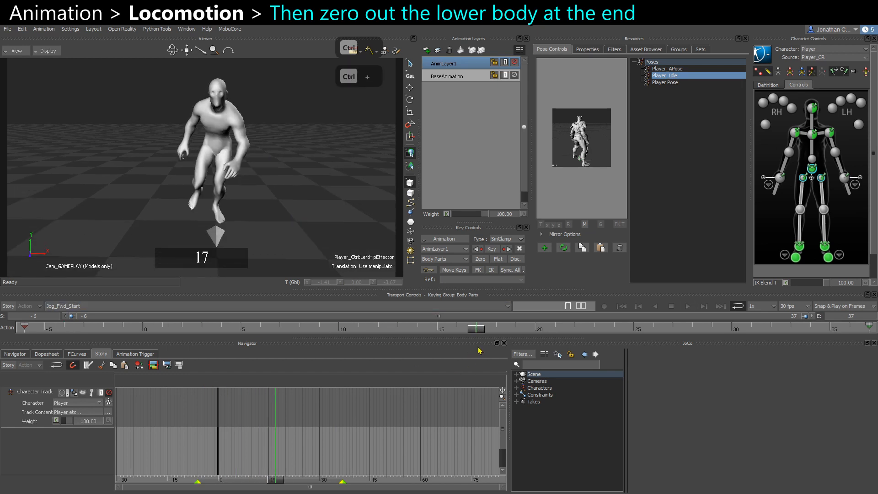
left_click_drag(477, 331, 871, 336)
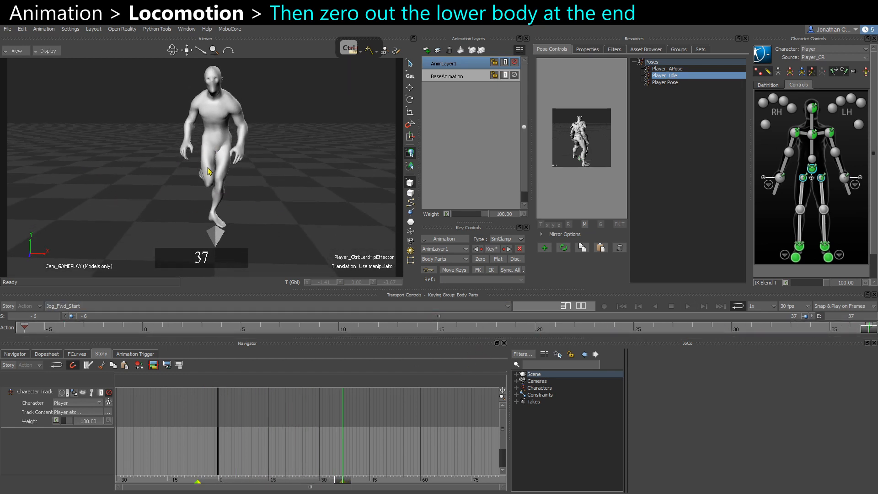
left_click_drag(203, 125, 204, 94, "ctrl+shift")
left_click_drag(184, 136, 278, 137, "ctrl+shift")
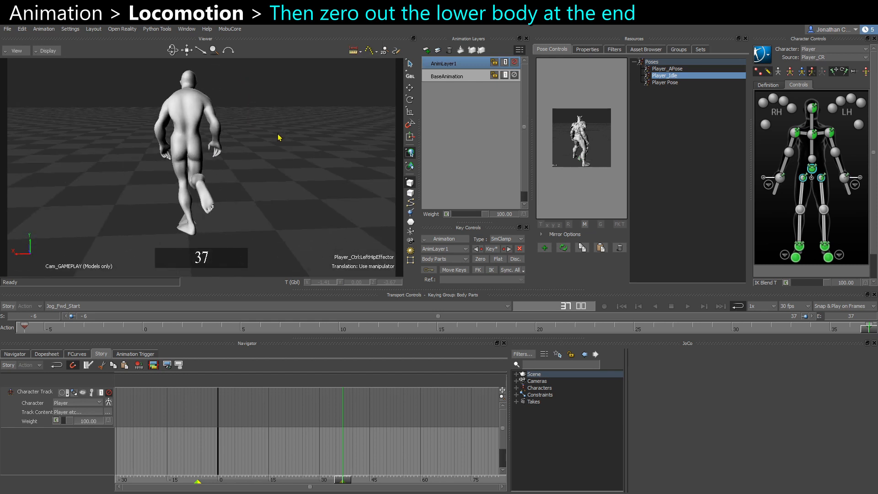
left_click(43, 328)
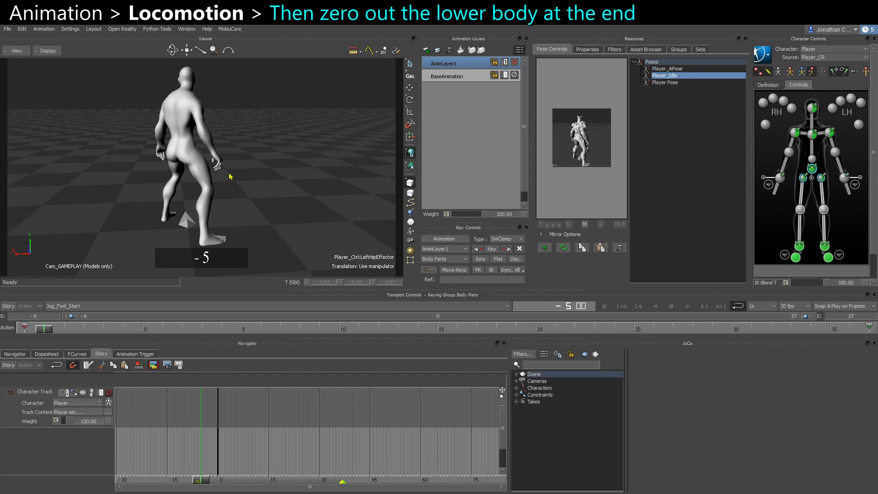
left_click_drag(230, 176, 130, 175, "ctrl+shift")
left_click_drag(270, 178, 184, 179, "ctrl+shift")
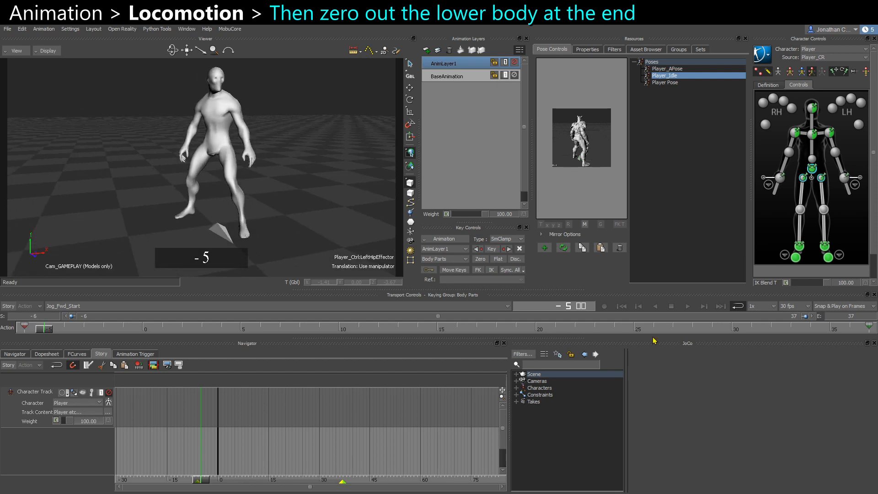
left_click(865, 325)
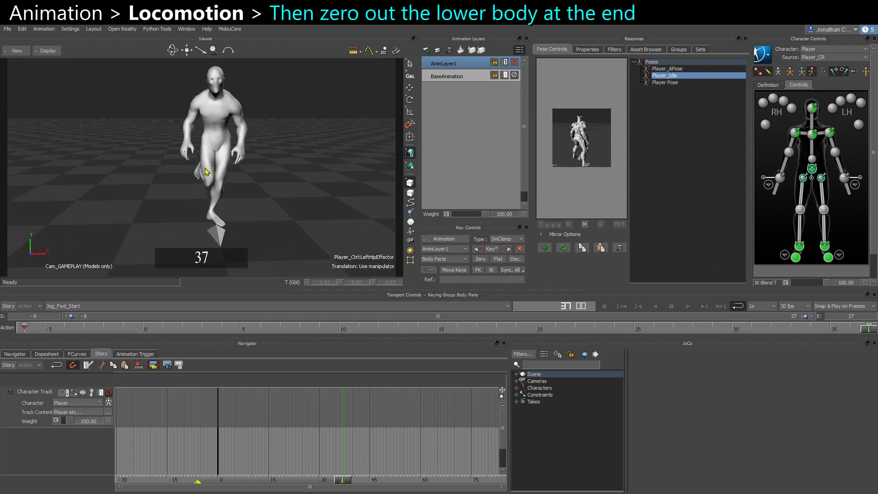
Toggle the new layer's mute while orbiting and playing the take to compare the ending with and without it.
left_click(514, 63)
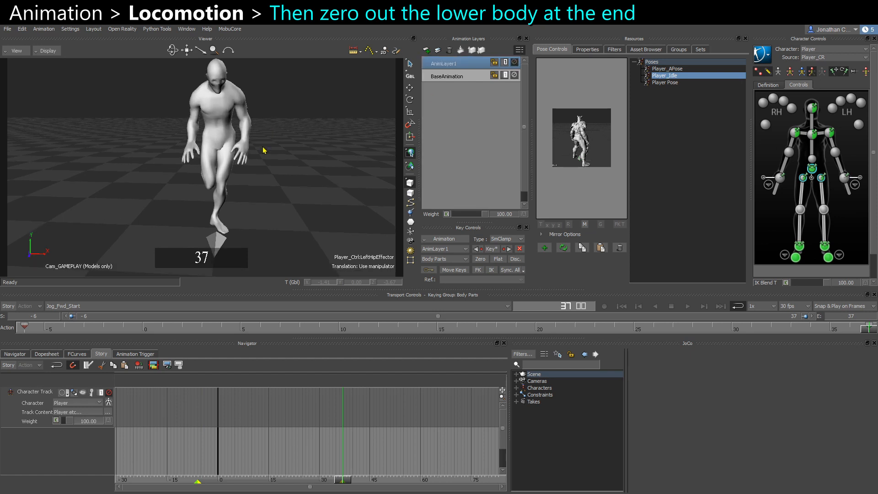
left_click_drag(281, 117, 200, 156, "ctrl+shift")
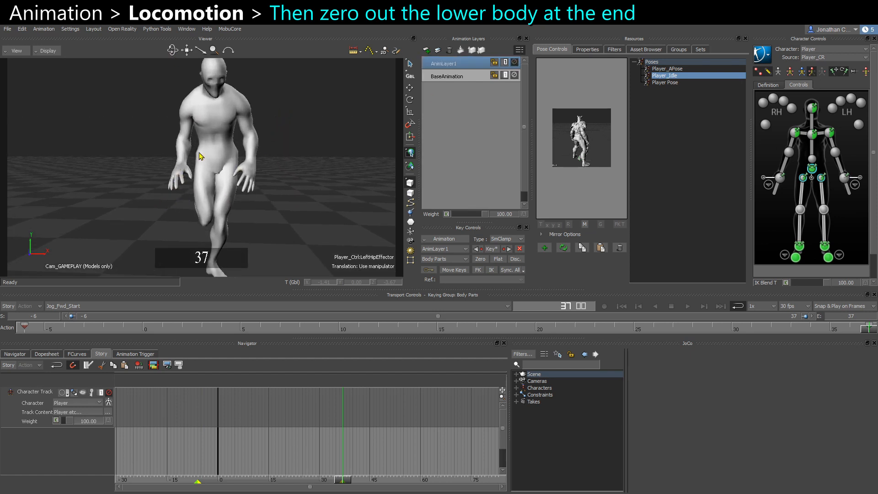
left_click(515, 63)
left_click(517, 63)
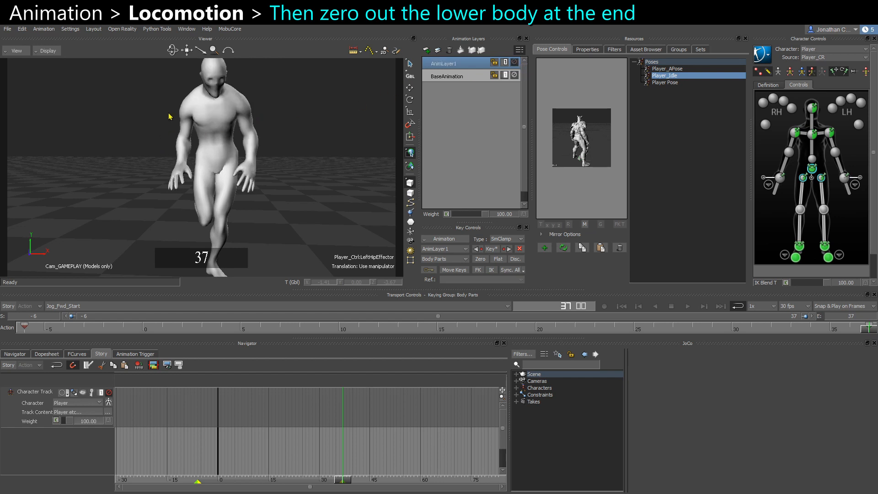
left_click_drag(247, 120, 178, 109, "ctrl+shift")
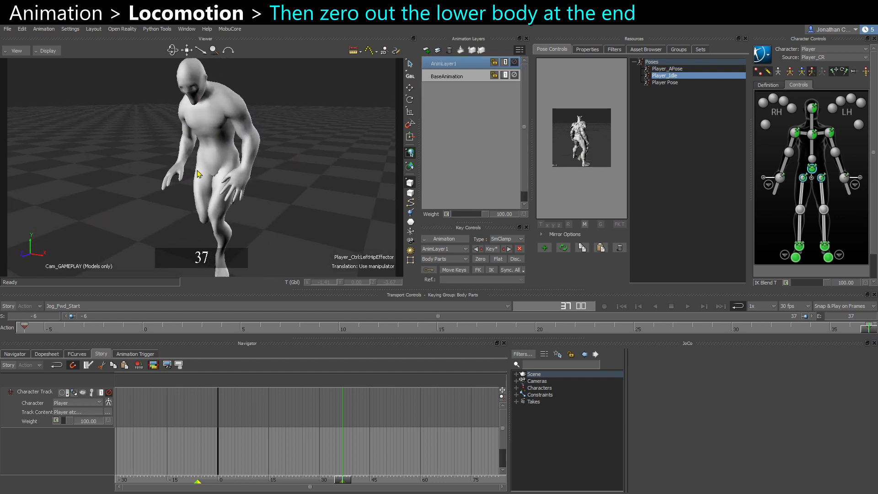
left_click_drag(197, 170, 244, 159, "ctrl+shift")
key("ctrl+space")
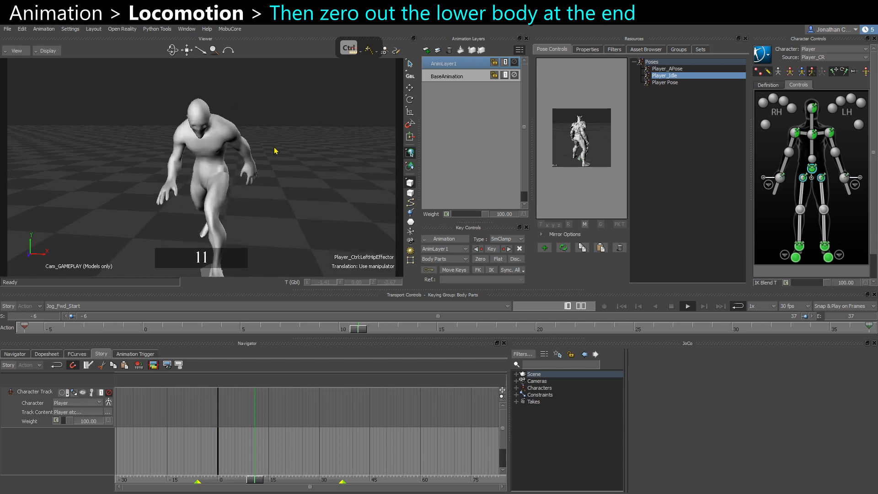
key("ctrl+space")
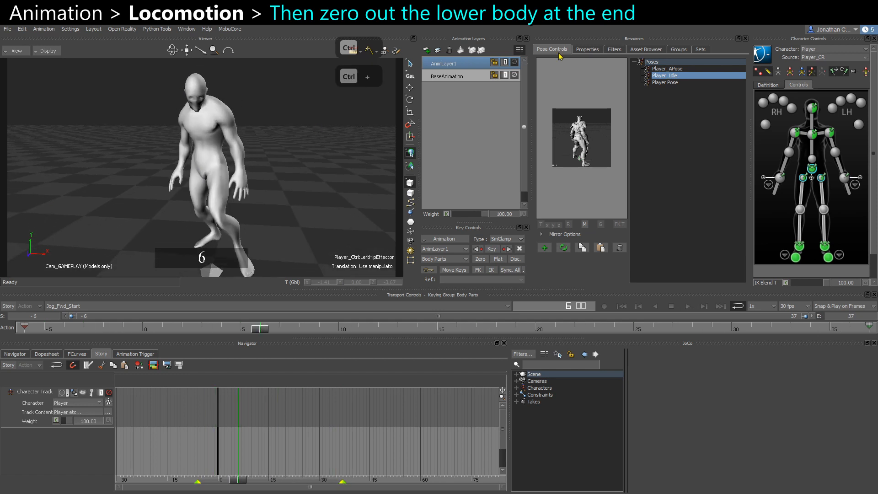
left_click(516, 65)
left_click_drag(25, 325, 45, 320)
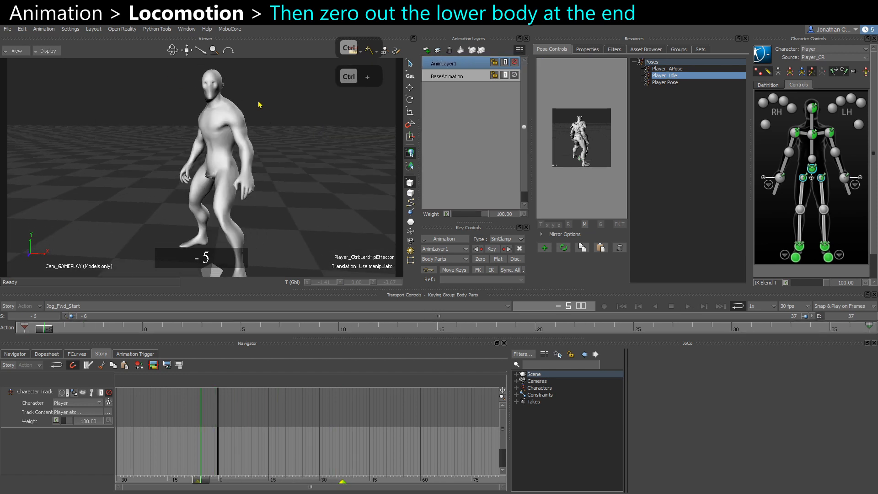
key("ctrl+space")
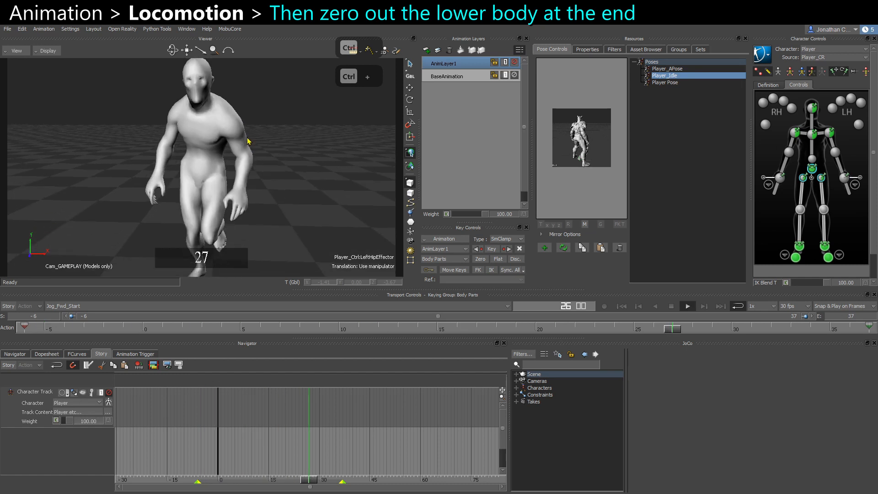
key("ctrl+space")
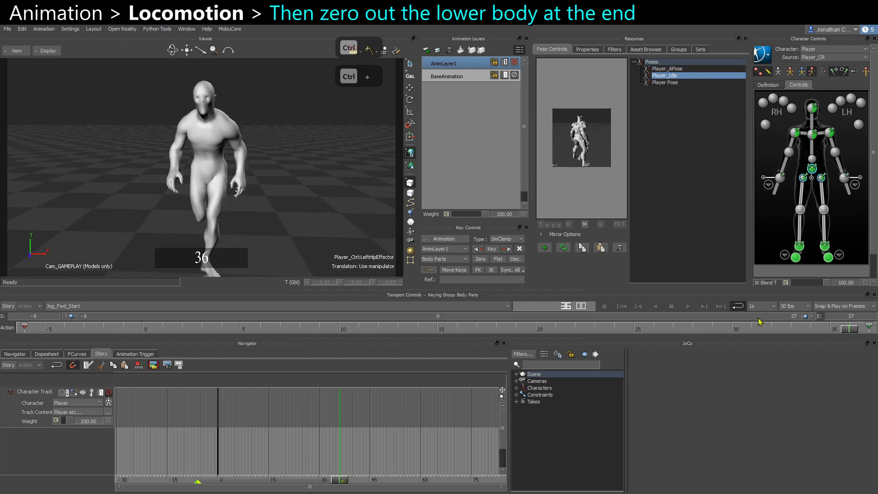
Select the full body at the final frame 37 of Jog_Fwd_Start and copy the layer key.
left_click_drag(846, 331, 872, 332)
left_click(812, 135)
left_click(790, 72)
key("s")
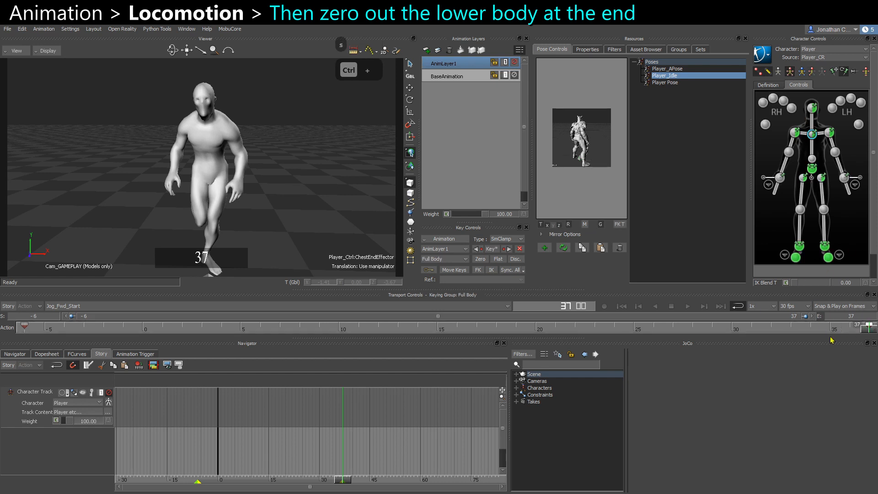
key("ctrl+c")
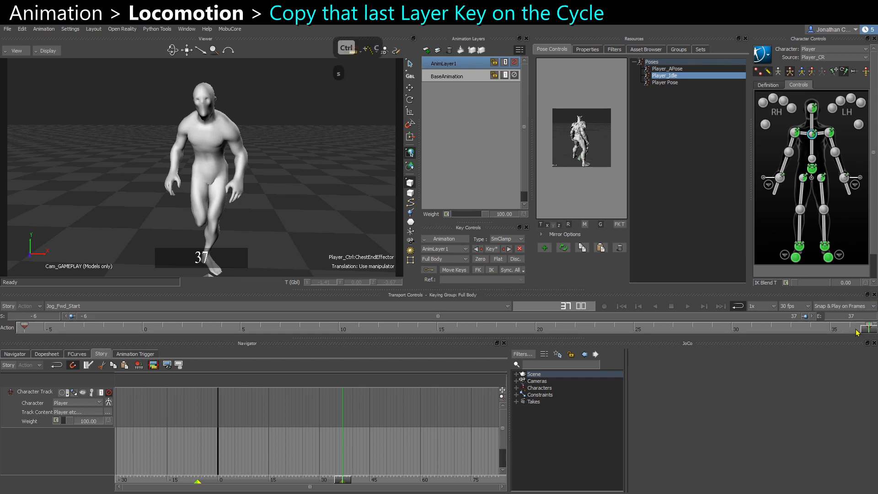
left_click(64, 306)
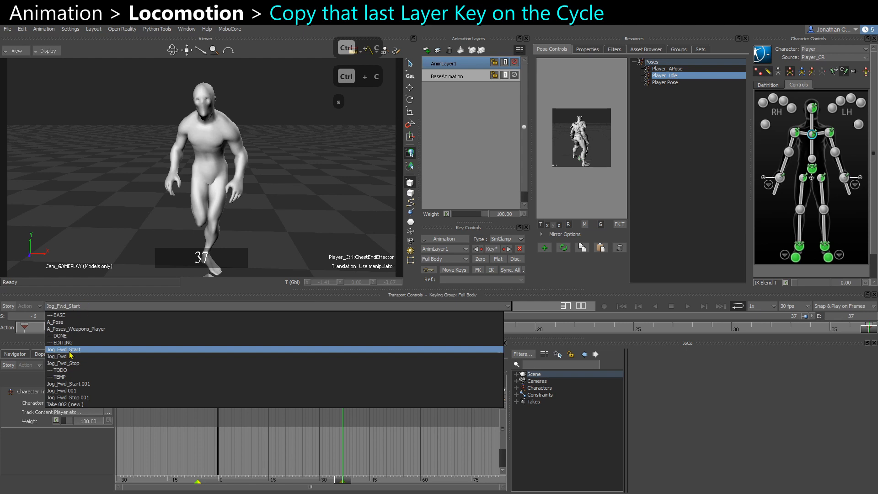
left_click(64, 220)
left_click(39, 328)
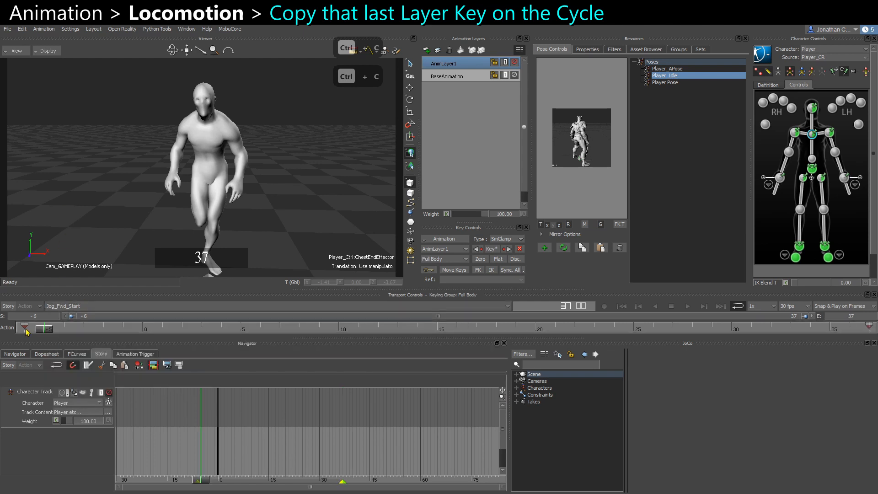
left_click_drag(43, 333, 13, 328)
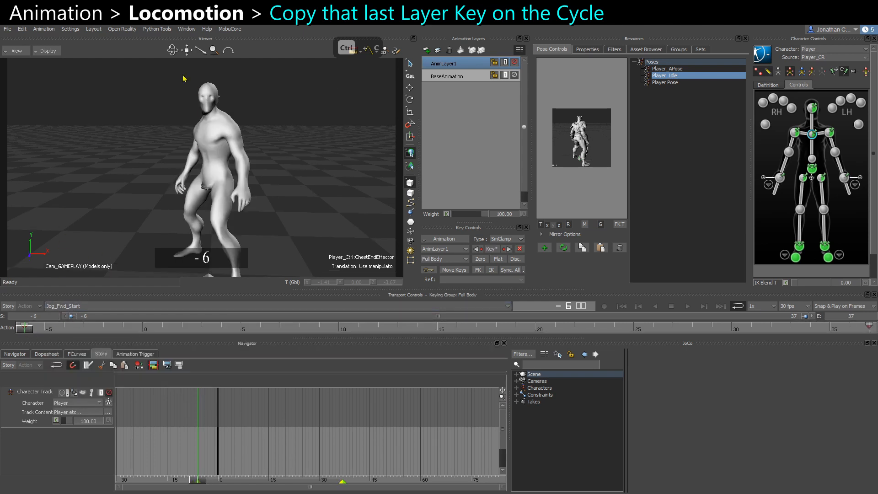
left_click(869, 328)
key("ctrl+c")
Switch to the Jog_Fwd take, add a new animation layer, and paste the copied key at frame 0.
left_click(56, 308)
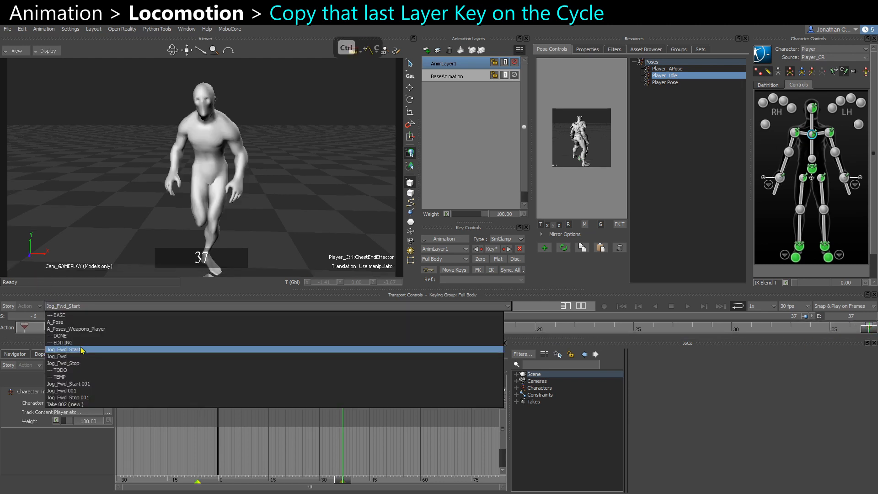
left_click(74, 356)
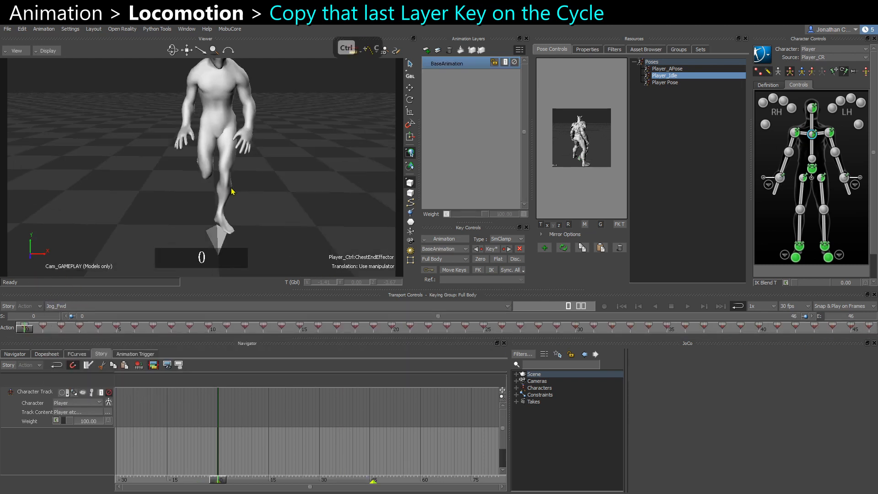
left_click(426, 50)
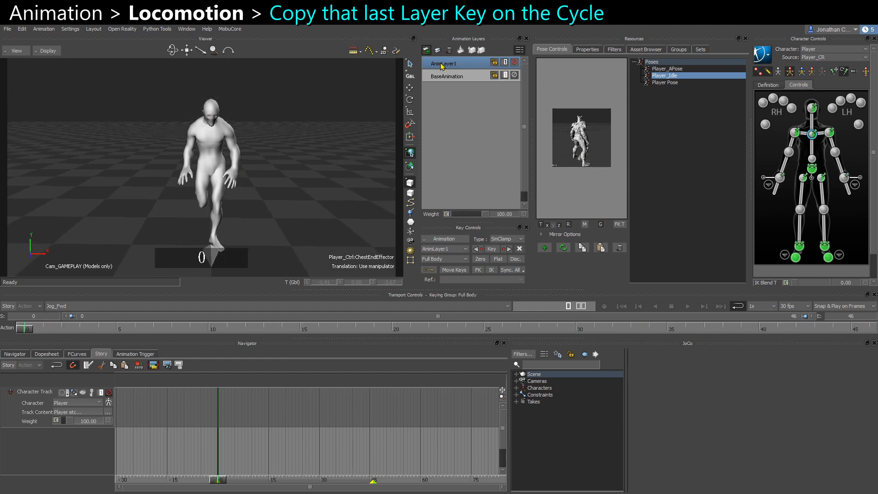
key("ctrl+v")
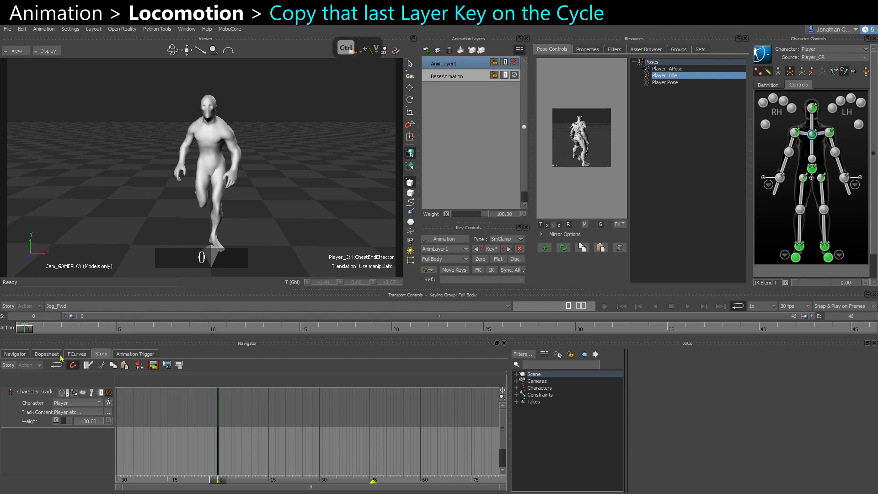
Switch to the Jog_Fwd_Start take and copy its AnimLayer1 layer.
left_click(69, 306)
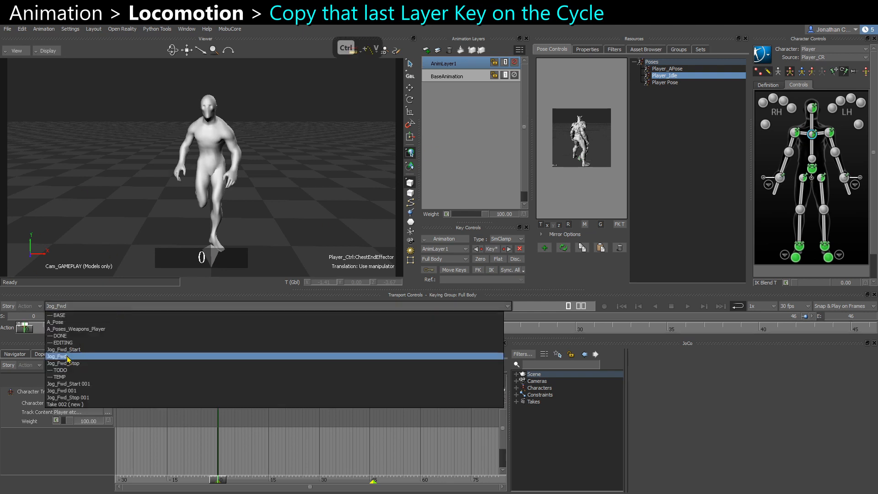
left_click(69, 349)
key("ctrl+c")
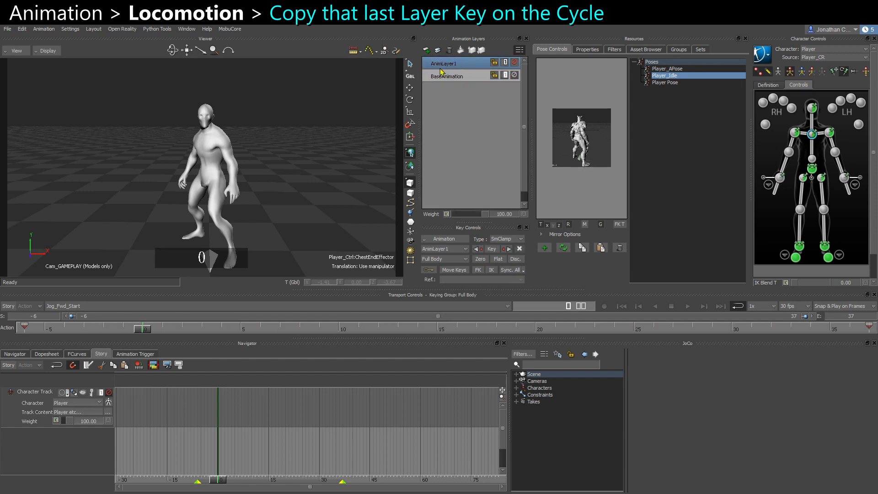
Switch back to the Jog_Fwd take, delete the previously added layer, and paste the copied layer in its place.
left_click(73, 306)
left_click(73, 360)
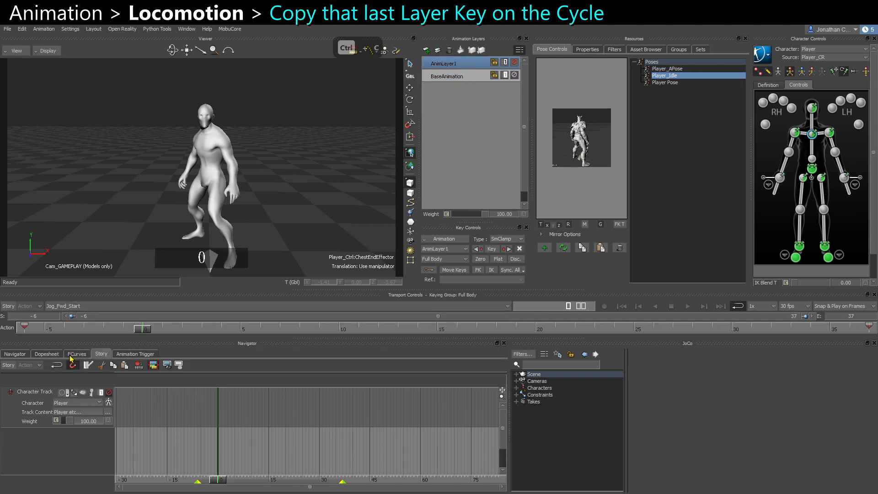
left_click(450, 50)
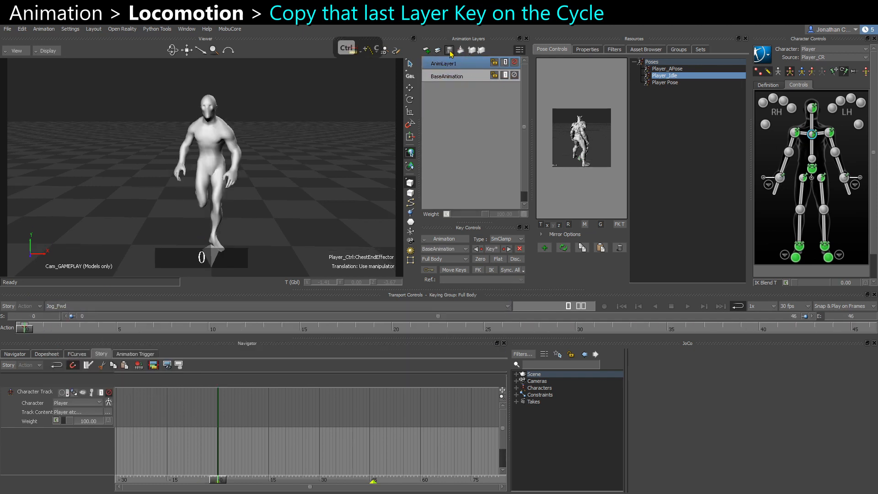
key("ctrl+c")
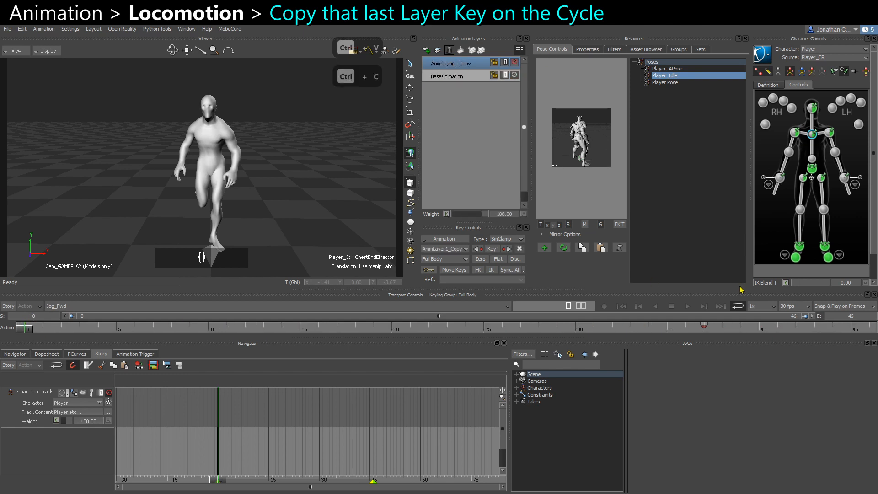
Set the timeline start to 0 and move the pasted layer's key to frame 0 of Jog_Fwd.
left_click_drag(696, 326, 137, 330)
mouse_move(11, 317)
left_mouse_down()
mouse_move(4, 323)
mouse_move(9, 319)
left_mouse_up()
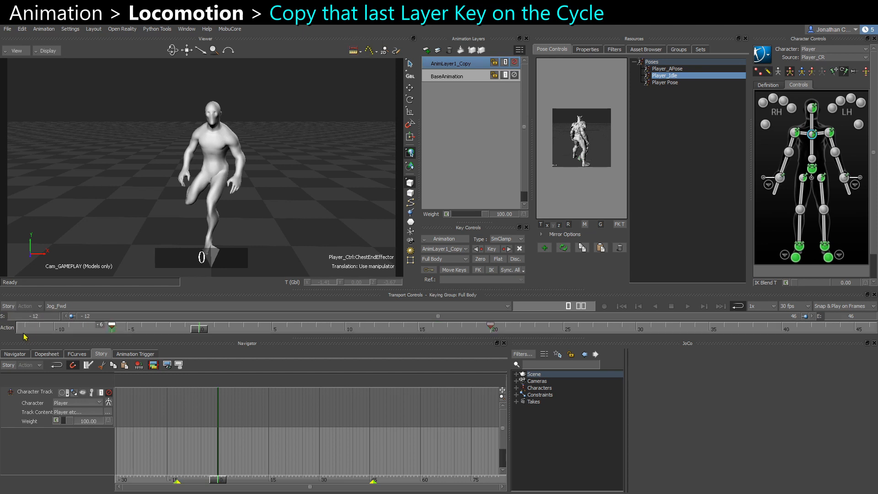
key("Delete")
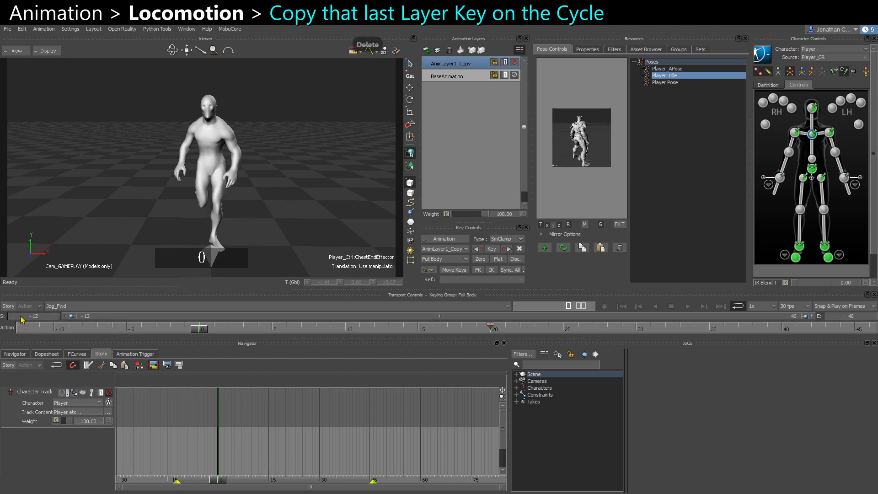
type("0")
key("Return")
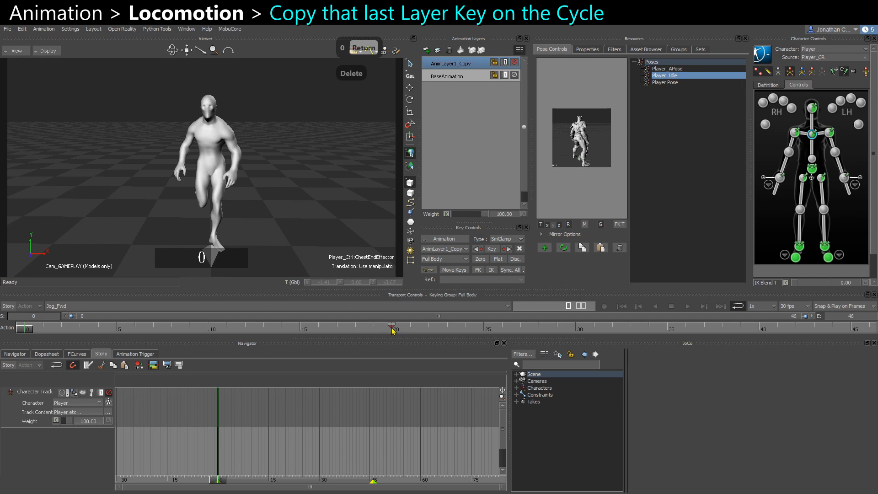
left_click_drag(393, 331, 18, 332)
Deselect the character and toggle the AnimLayer1_Copy layer's mute on and off to compare the cycle.
left_click_drag(137, 188, 122, 218, "ctrl+shift")
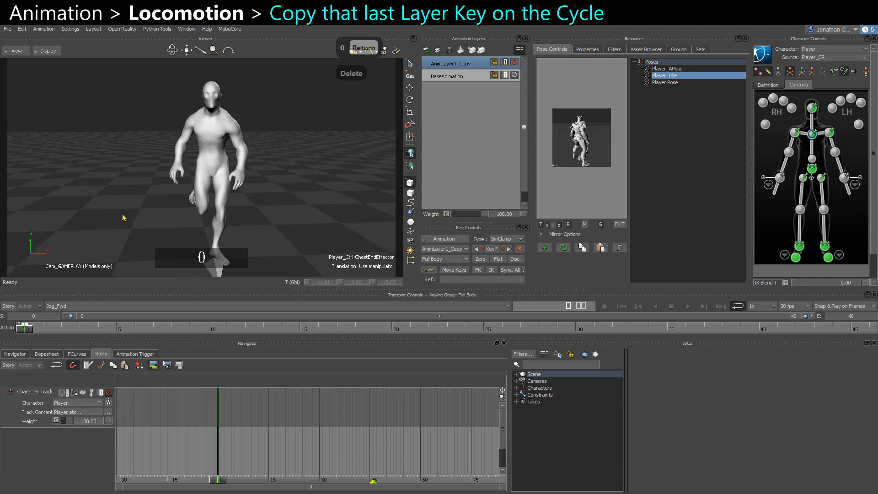
left_click(122, 217)
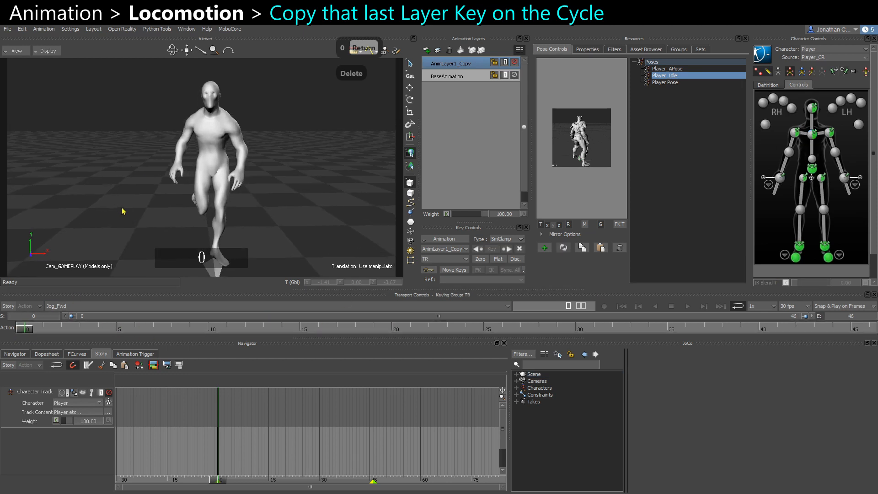
left_click(514, 62)
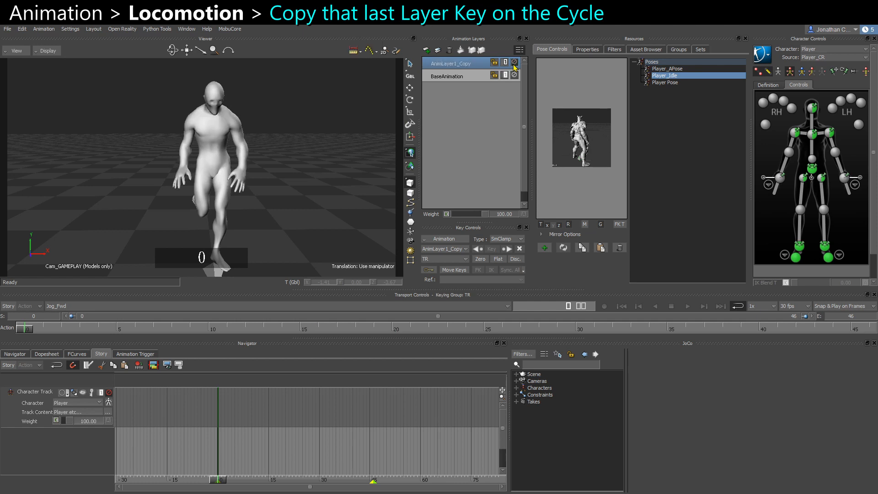
left_click(514, 62)
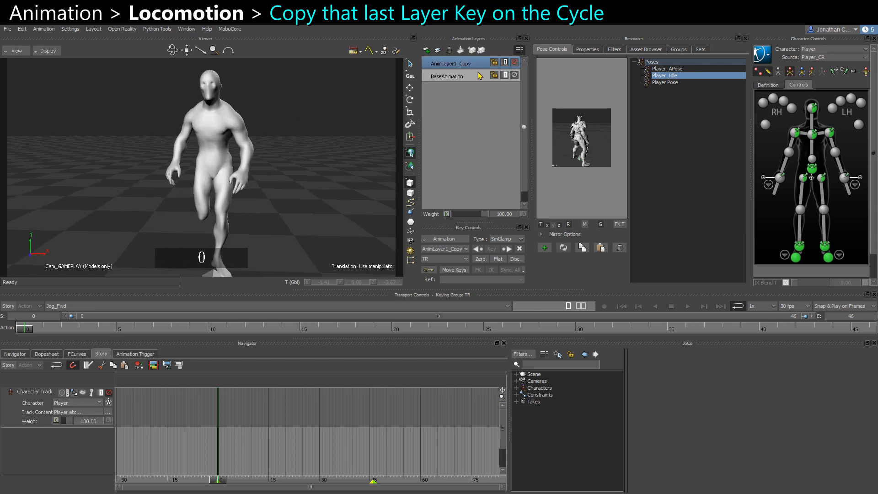
left_click(516, 63)
left_click(516, 63)
Play the Jog_Fwd cycle and orbit around the character to review the legs with the copied layer.
left_click_drag(347, 240, 183, 233, "ctrl+shift")
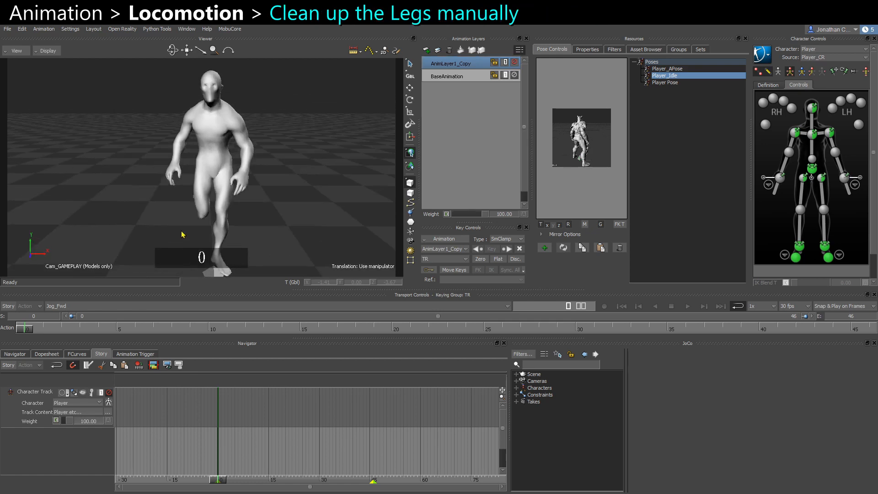
key("ctrl+space")
key("ctrl+space")
left_click_drag(284, 231, 198, 229, "ctrl+shift")
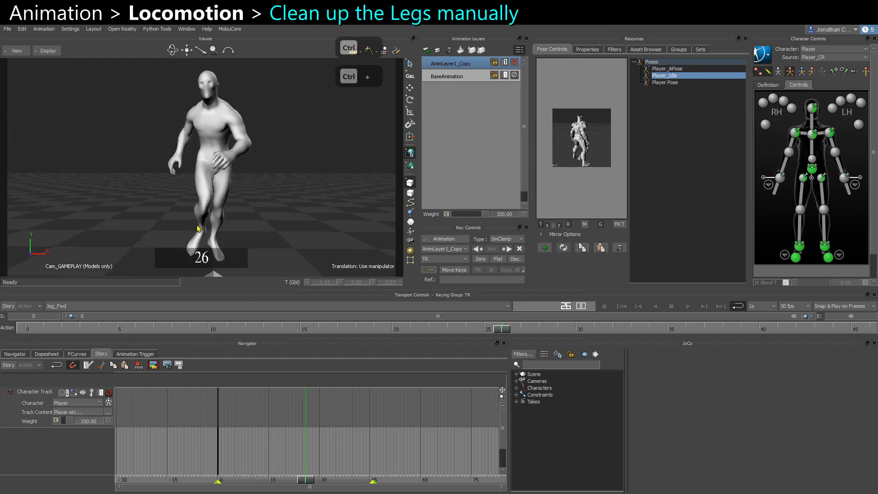
key("ctrl+space")
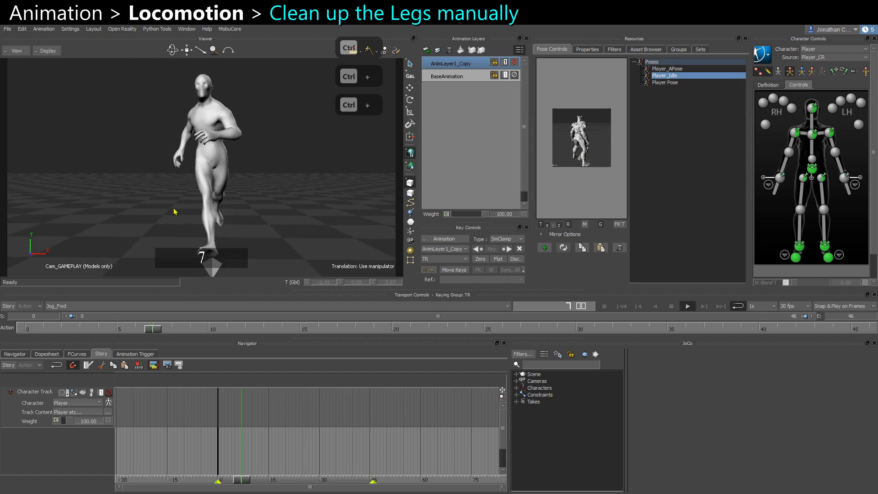
left_click_drag(233, 227, 330, 232, "ctrl+shift")
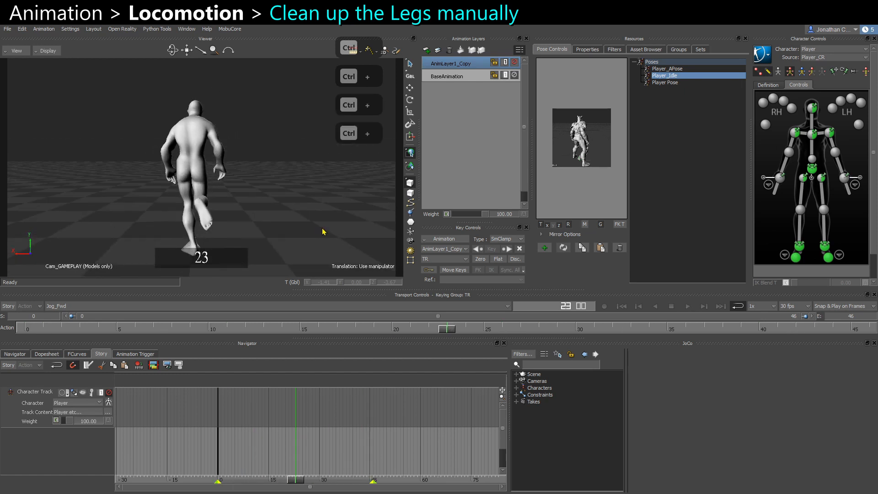
key("ctrl+space")
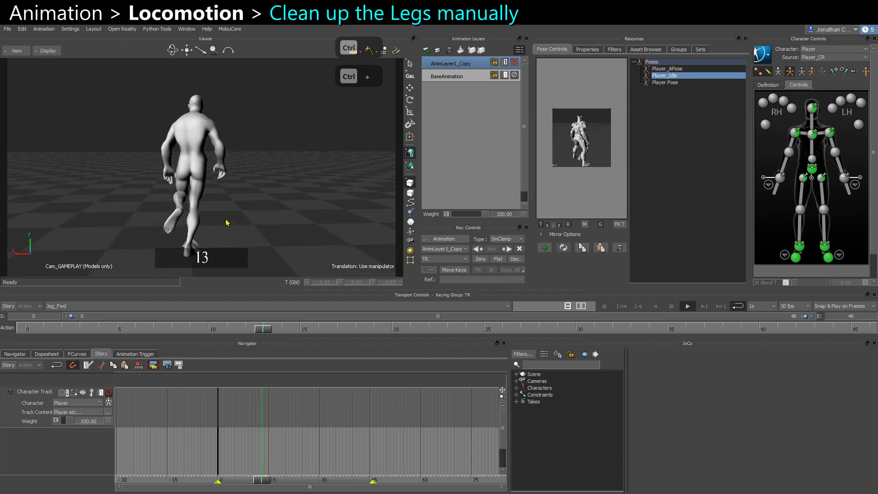
key("ctrl+space")
left_click_drag(228, 232, 246, 164, "ctrl+shift")
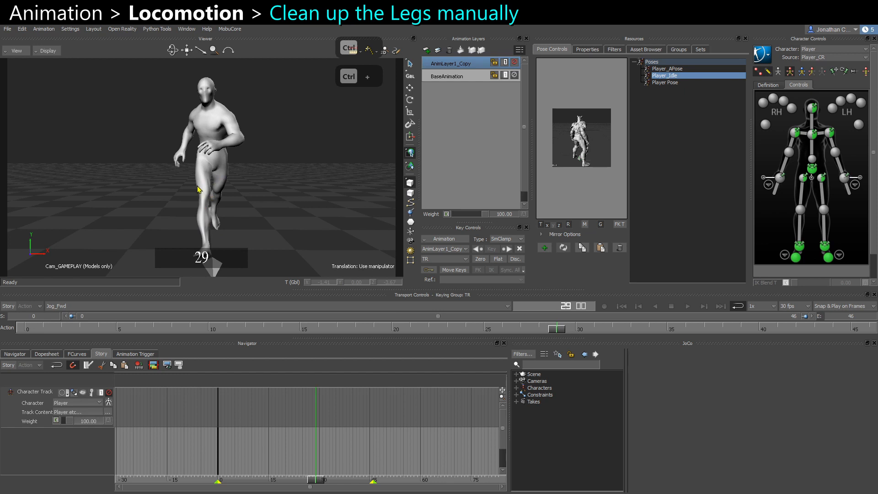
key("ctrl+space")
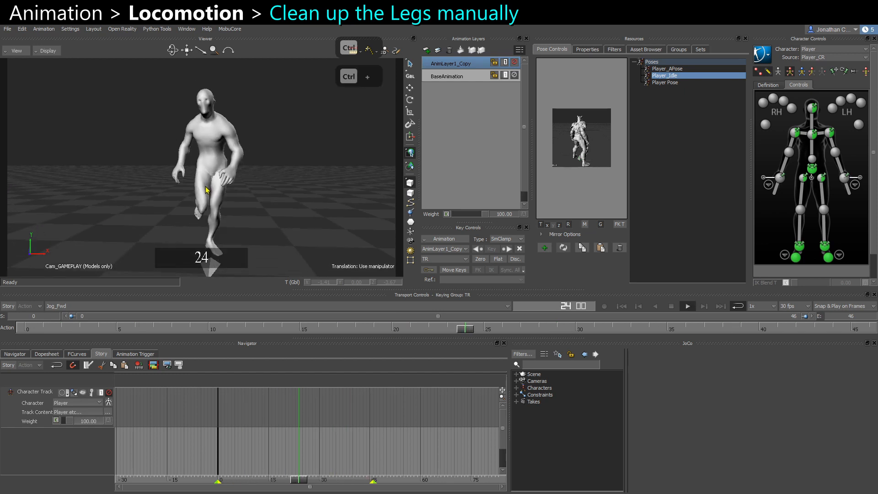
key("ctrl+space")
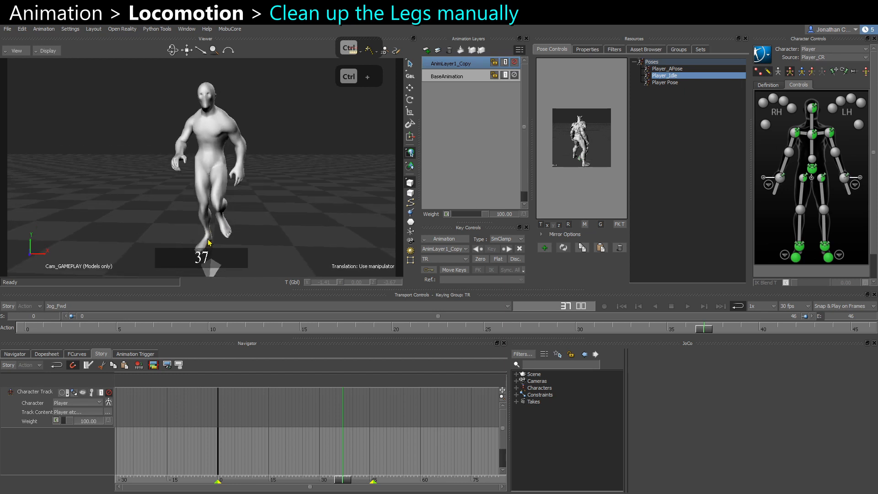
left_click_drag(154, 202, 198, 222, "ctrl+shift")
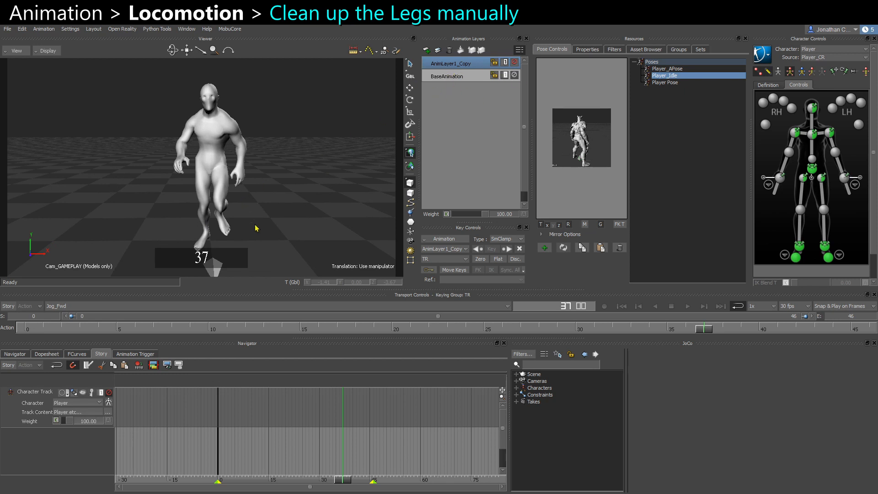
key("space")
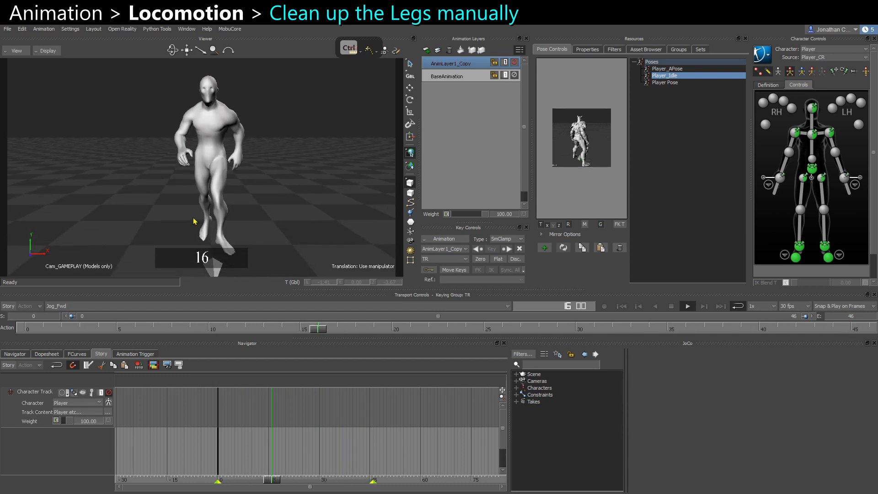
key("ctrl+space")
left_click(20, 330)
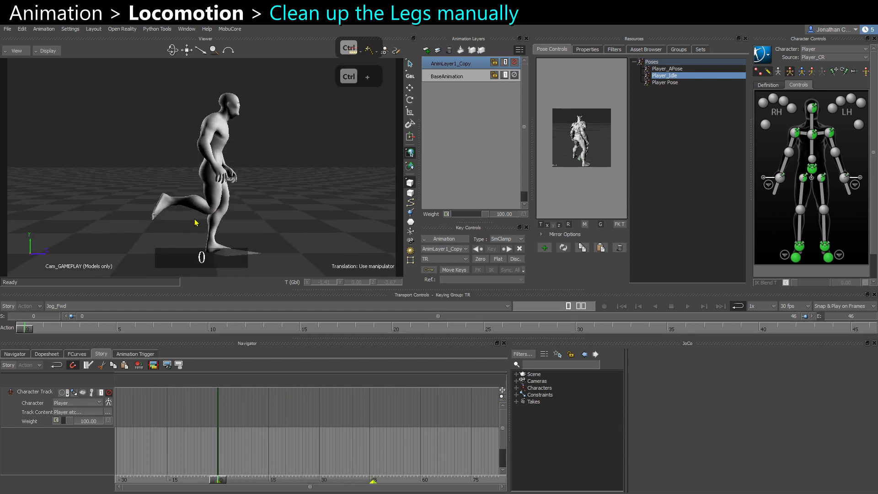
key("space")
key("ctrl+space")
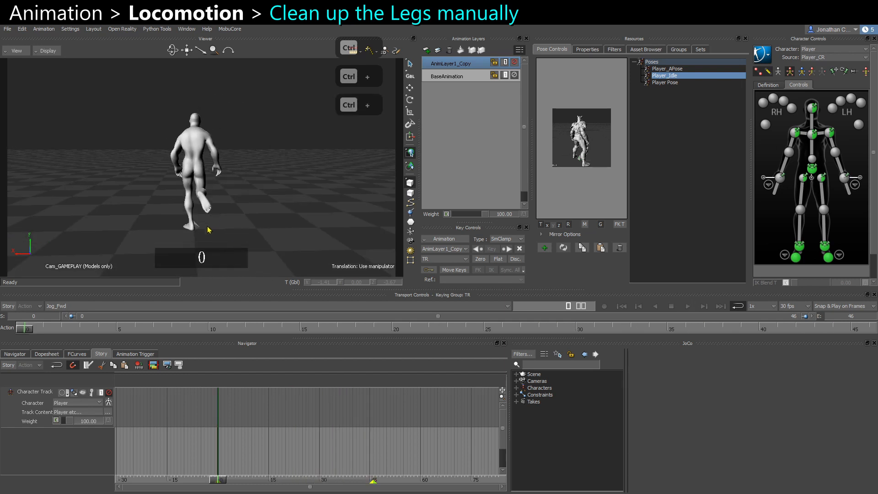
left_click(26, 330)
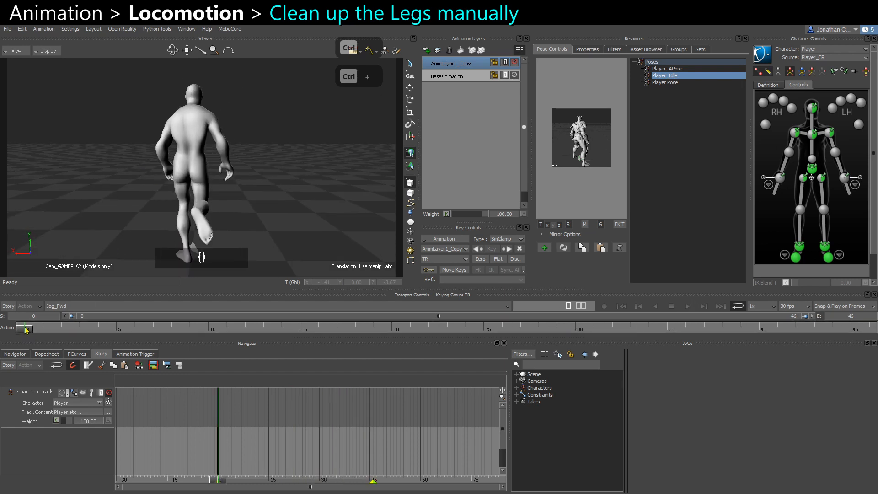
Select the left ankle effector with body-part keying and scrub through the cycle to inspect its motion and keys.
left_click(800, 246)
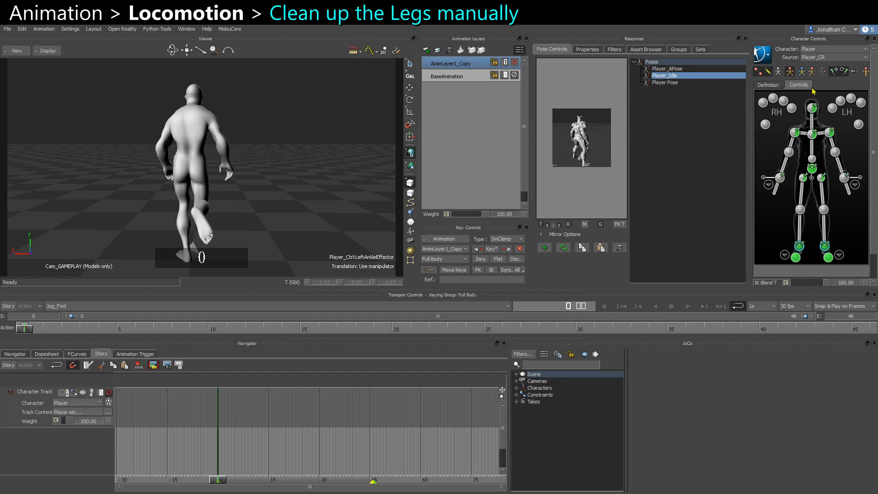
left_click(812, 72)
left_click_drag(191, 147, 205, 180, "ctrl+shift")
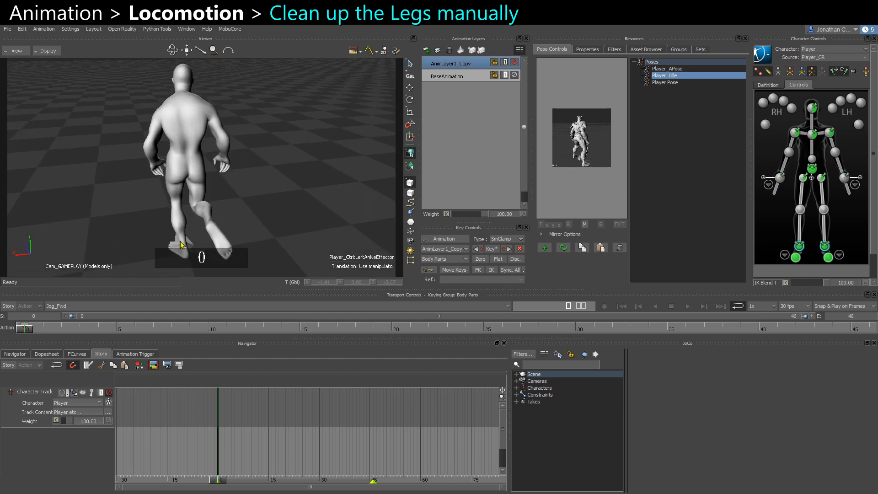
left_click_drag(181, 245, 128, 264, "ctrl+shift")
left_click_drag(24, 331, 250, 329)
left_click_drag(261, 275, 172, 198, "ctrl+shift")
mouse_move(251, 333)
left_mouse_down()
mouse_move(678, 341)
mouse_move(668, 331)
mouse_move(874, 335)
left_mouse_up()
key("k")
key("s")
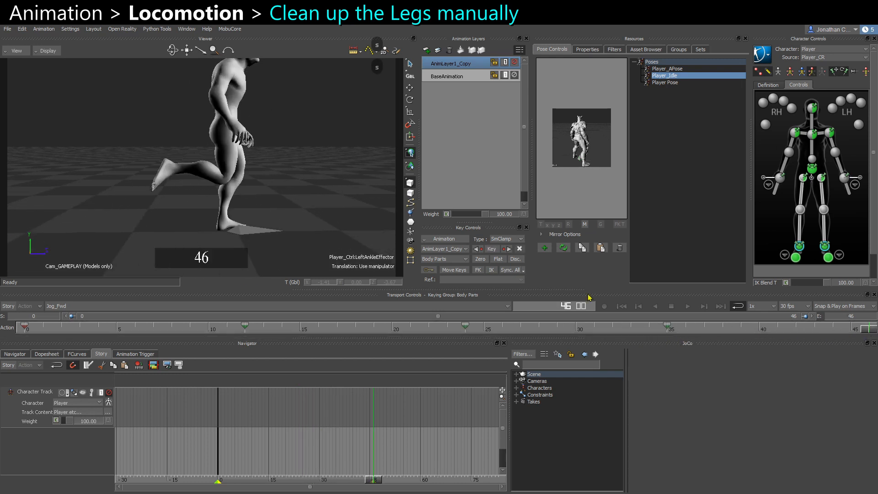
key("s")
At frame 0, rotate the left ankle effector on the copied layer to correct the foot's orientation.
left_click(25, 330)
left_click_drag(143, 173, 236, 206, "alt")
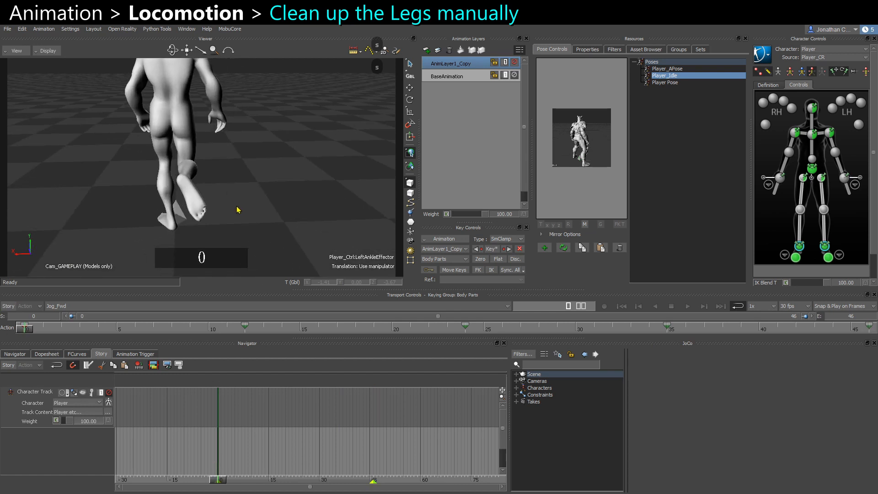
left_click(828, 249)
key("e")
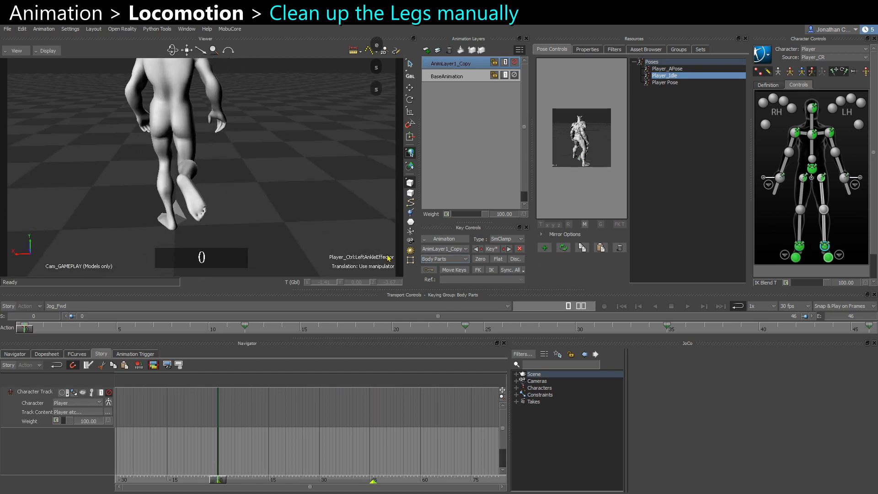
middle_click_drag(183, 209, 232, 217, "alt")
right_click_drag(233, 216, 237, 222, "alt")
left_click_drag(237, 222, 272, 241, "alt")
key("e")
right_click_drag(272, 225, 266, 210, "alt")
left_click_drag(343, 274, 341, 274)
key("ctrl+z")
left_click_drag(271, 236, 257, 225, "alt")
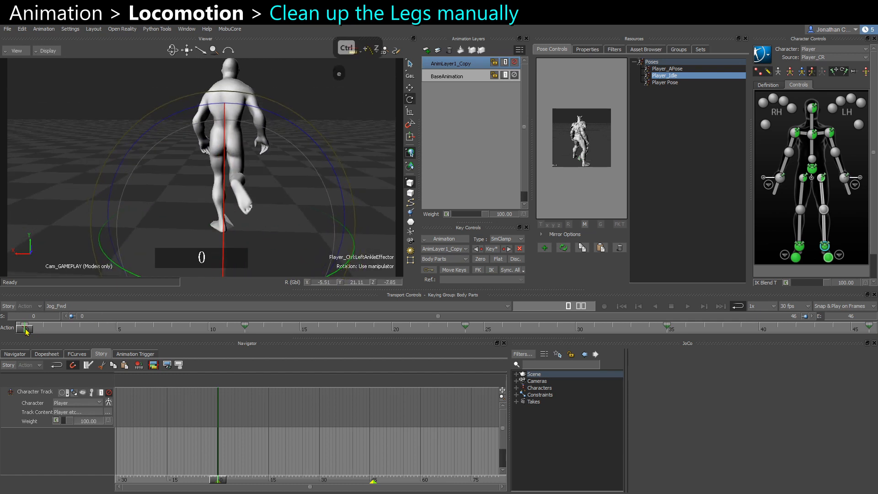
At frame 0, nudge the left ankle effector's position on the copied layer.
left_click_drag(26, 330, 245, 328)
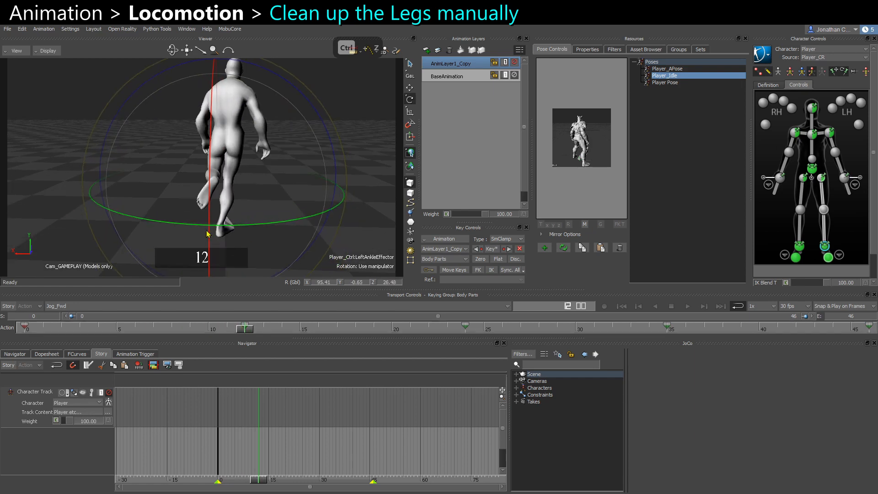
left_click(25, 332)
left_click_drag(275, 202, 266, 253, "alt")
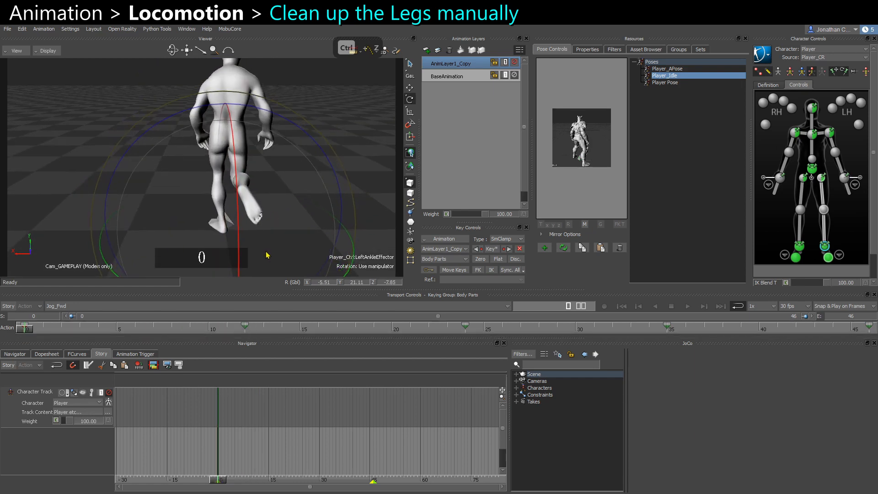
middle_click_drag(272, 211, 264, 189, "alt")
left_click_drag(265, 254, 262, 255)
key("w")
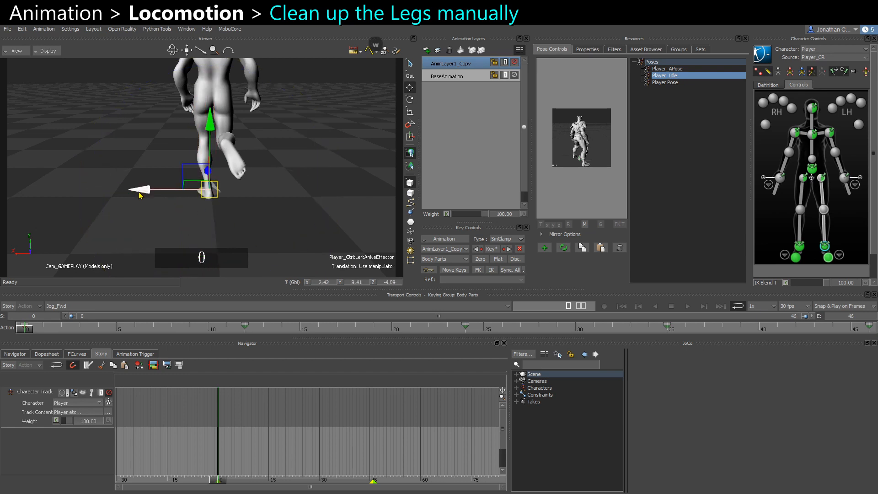
left_click_drag(140, 196, 135, 195)
Set a key on the left hip effector at frame 0.
left_click(822, 178)
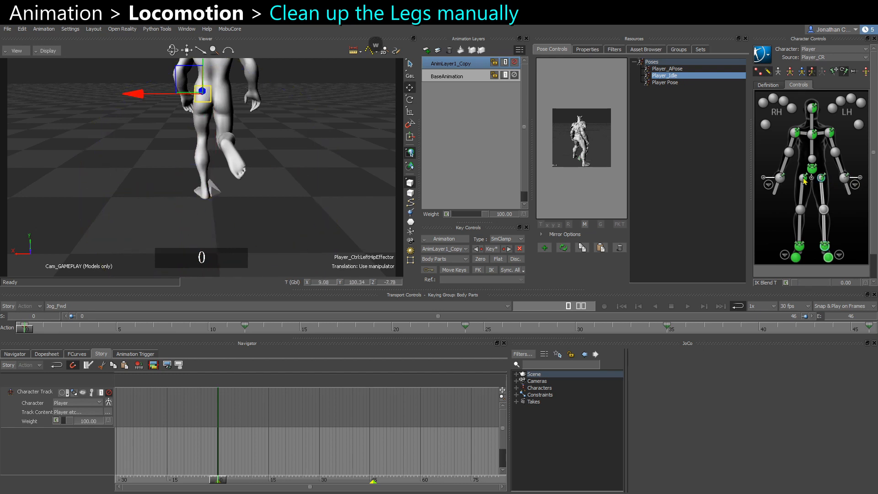
key("e")
key("s")
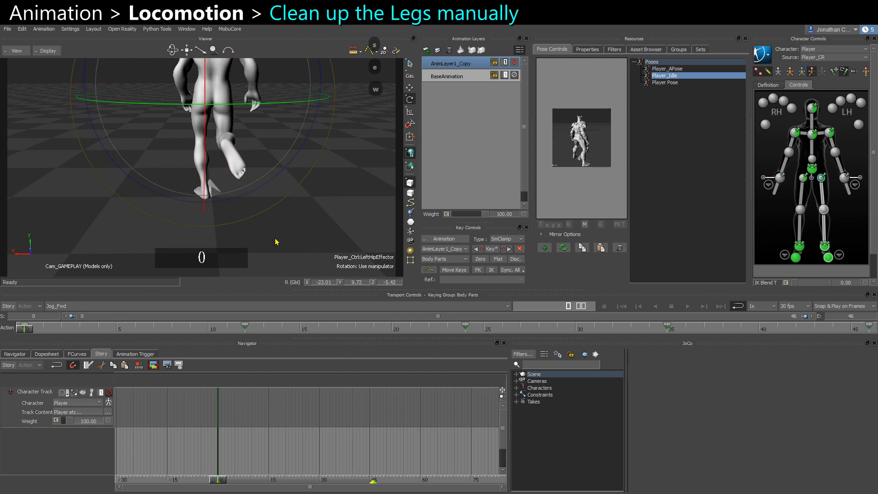
Copy the left ankle effector's frame 0 pose and paste it at frame 46.
left_click(824, 245)
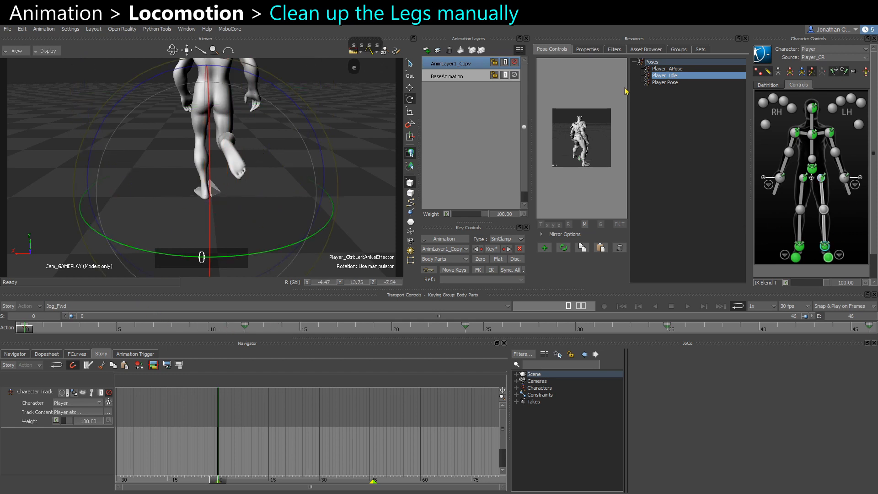
key("ctrl")
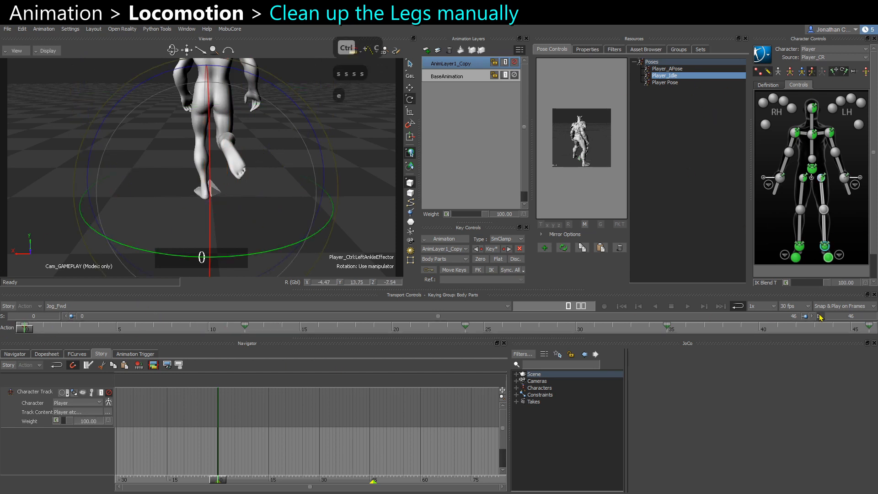
left_click(869, 328, "ctrl")
key("ctrl+v")
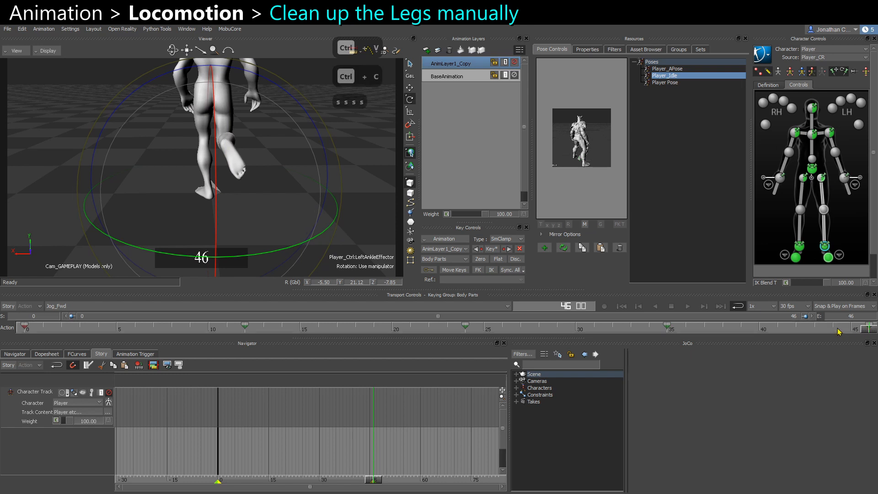
Copy the right hip effector's pose at frame 12 and paste it at frame 35.
left_click(246, 327)
left_click(770, 197)
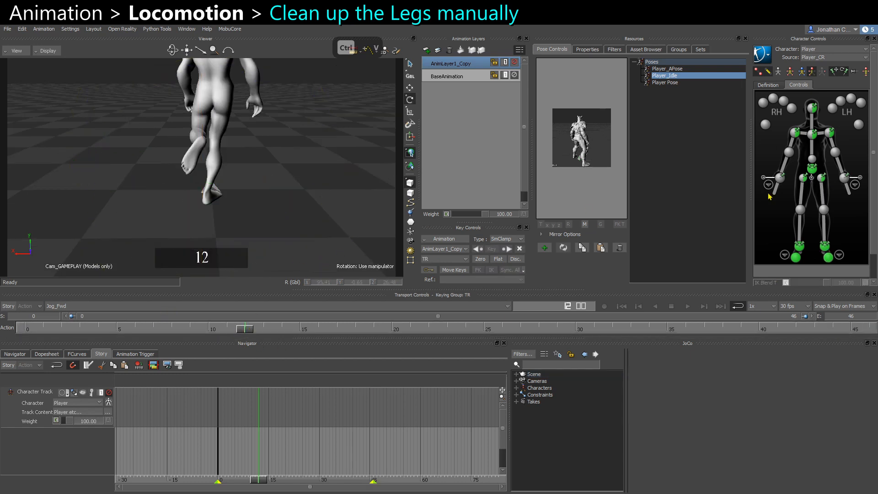
left_click(801, 249)
key("w")
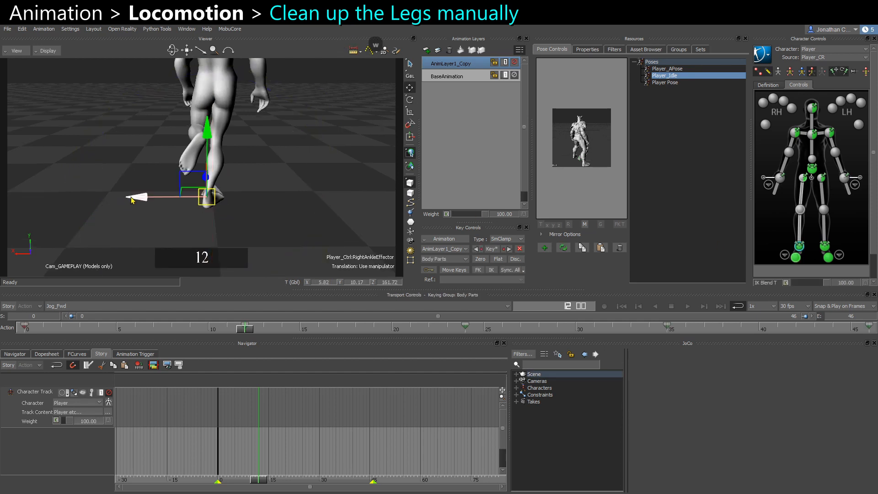
key("e")
left_click_drag(294, 260, 295, 253)
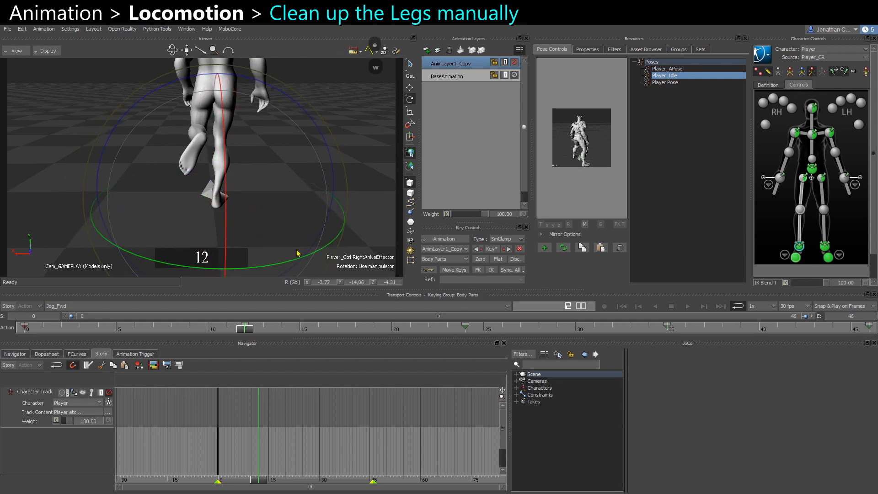
left_click(802, 179)
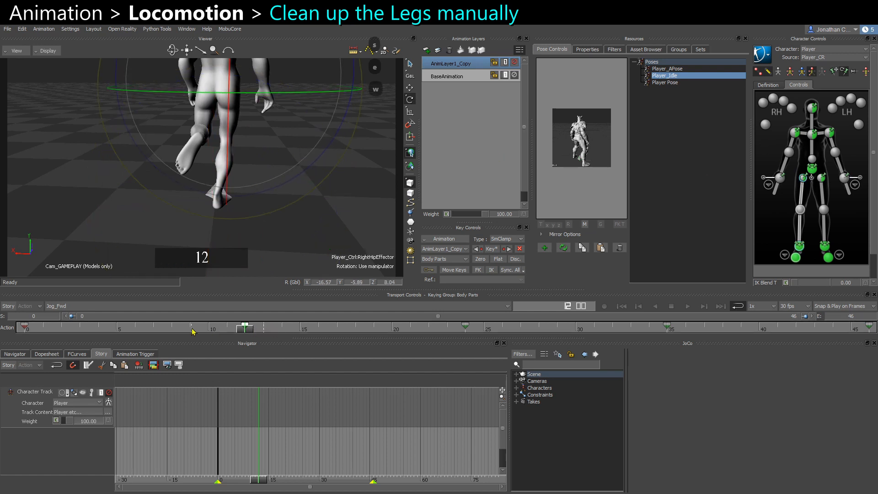
key("ctrl+c")
left_click(665, 328)
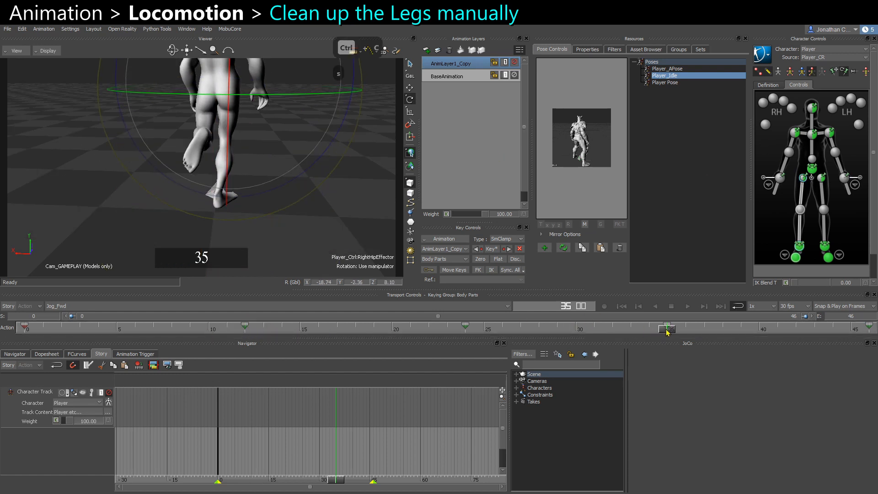
key("ctrl+v")
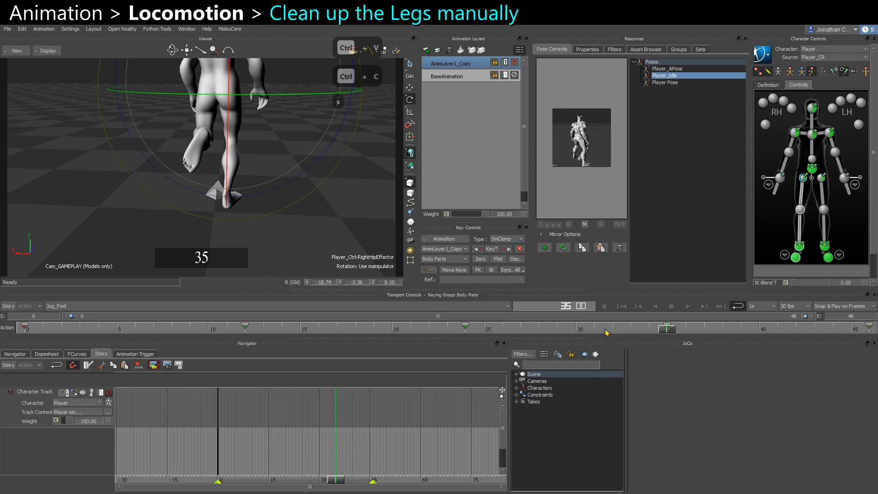
Try raising the right ankle effector at frame 35, then undo the move.
left_click_drag(304, 221, 220, 189, "alt")
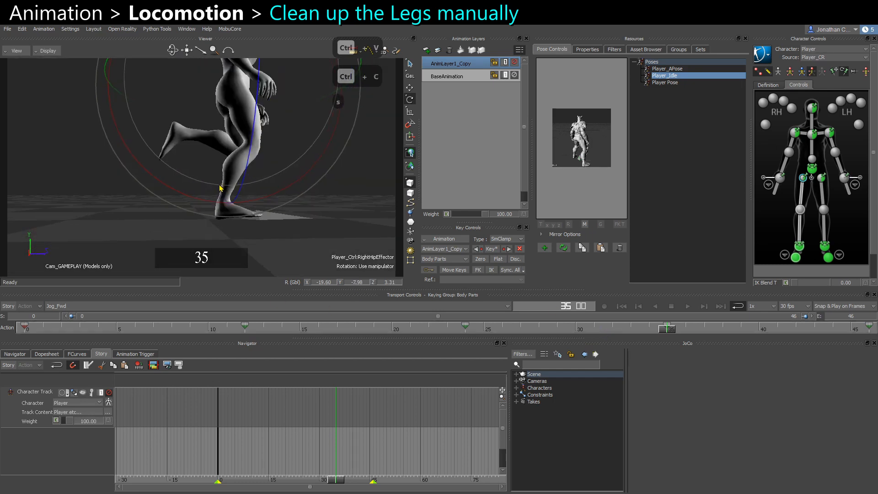
left_click(797, 246)
key("w")
key("w")
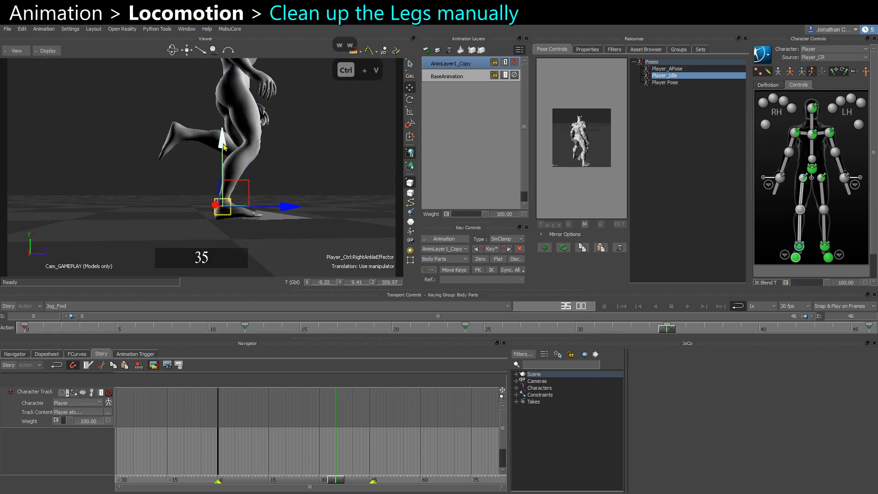
left_click_drag(223, 147, 215, 156)
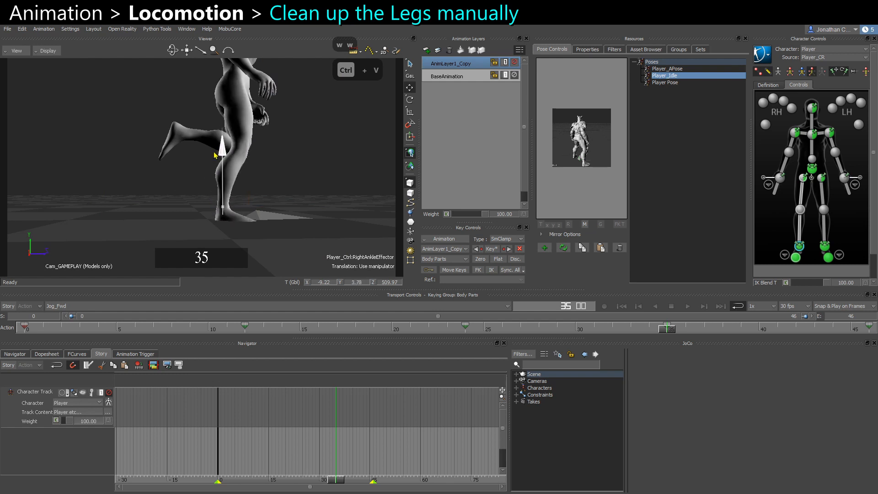
key("ctrl+z")
At frame 12, enable Feet Floor Contact in the Player character's floor contact modifiers.
left_click(248, 329)
left_click_drag(255, 265, 277, 162, "alt")
scroll(278, 163, "down", 1)
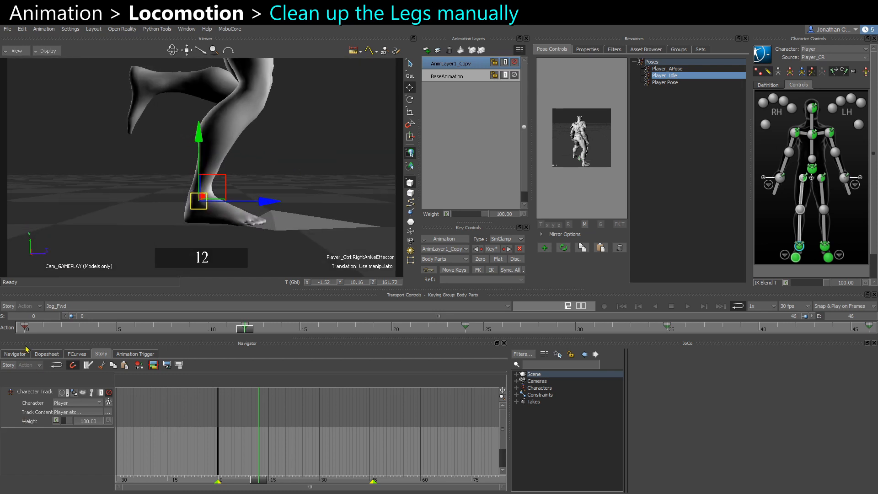
left_click(517, 388)
left_click(540, 394)
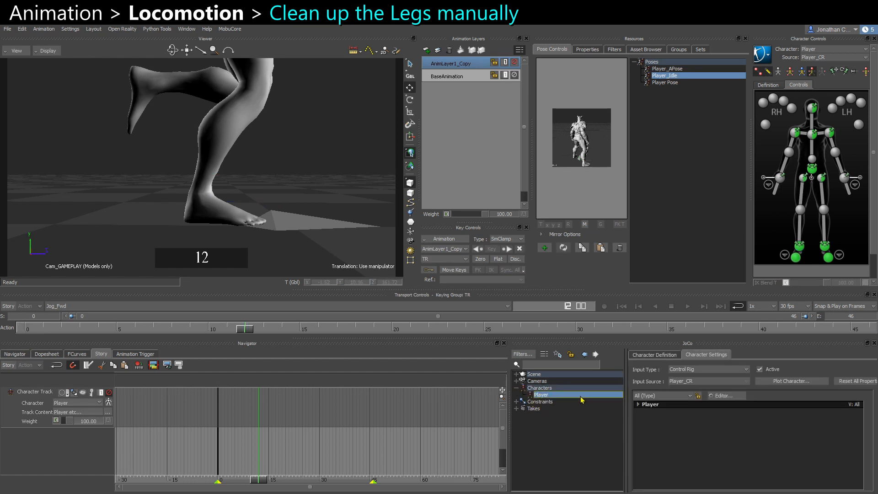
left_click(639, 405)
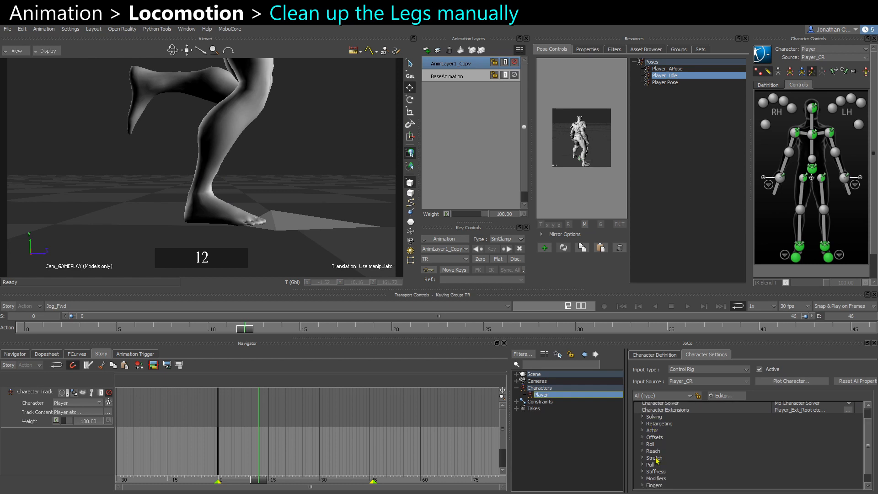
scroll(653, 446, "down", 1)
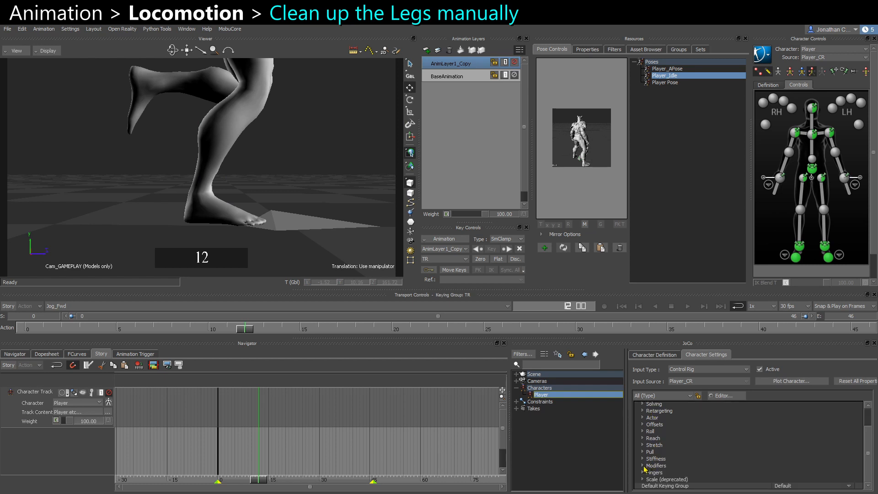
left_click(643, 466)
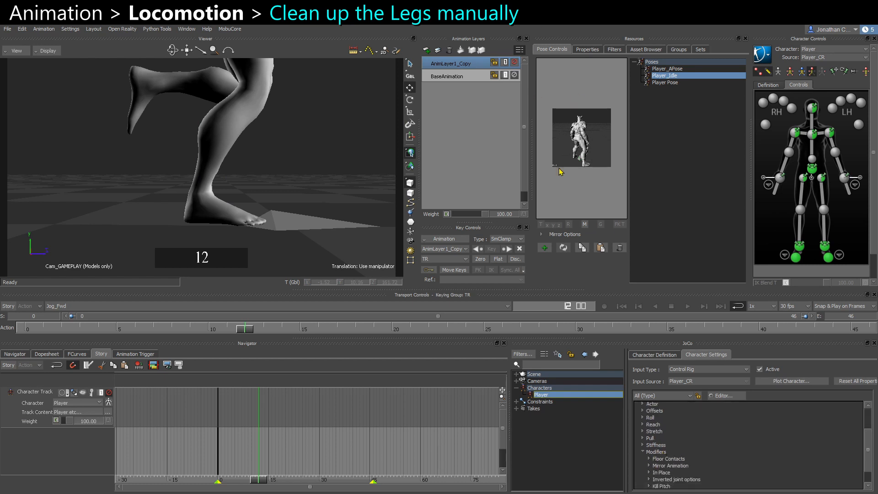
left_click(588, 50)
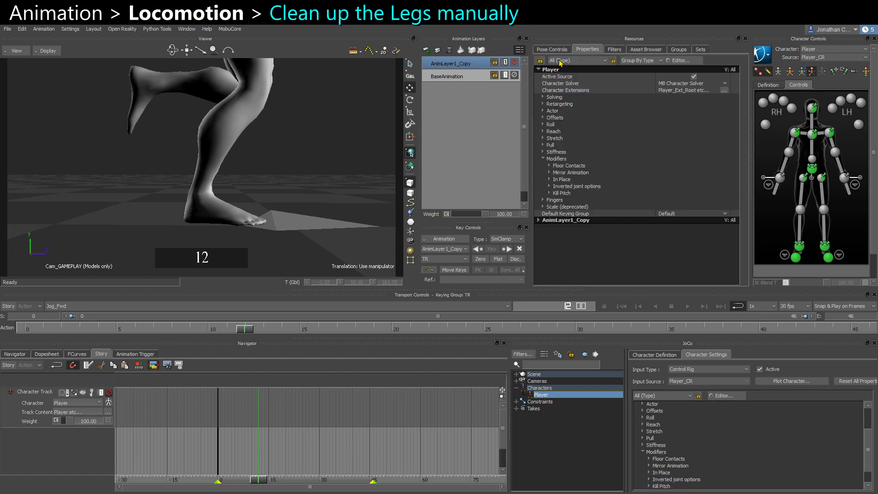
left_click(549, 167)
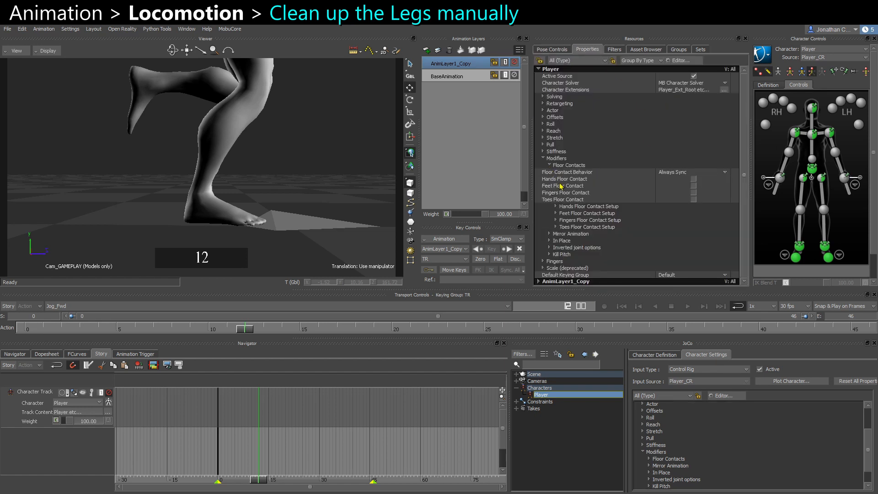
left_click(557, 186)
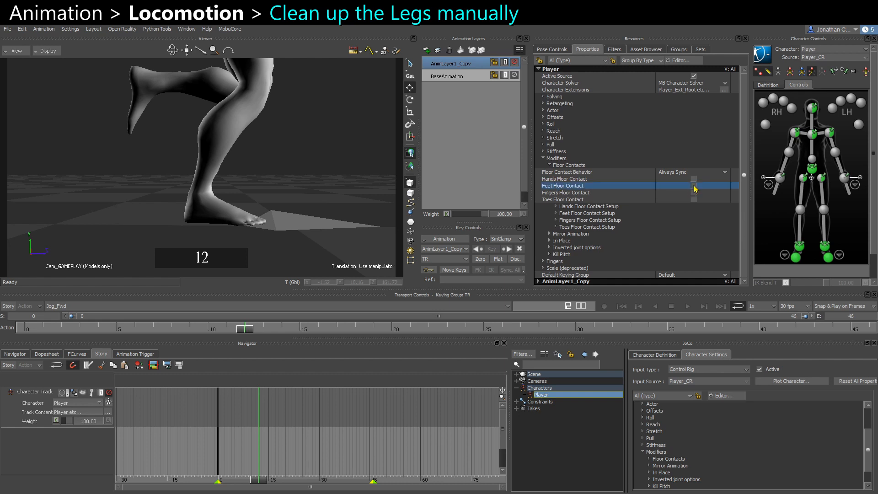
left_click(694, 186)
Disable Automatic Toe Base in the Player's feet floor contact setup.
left_click(582, 214)
left_click(582, 221)
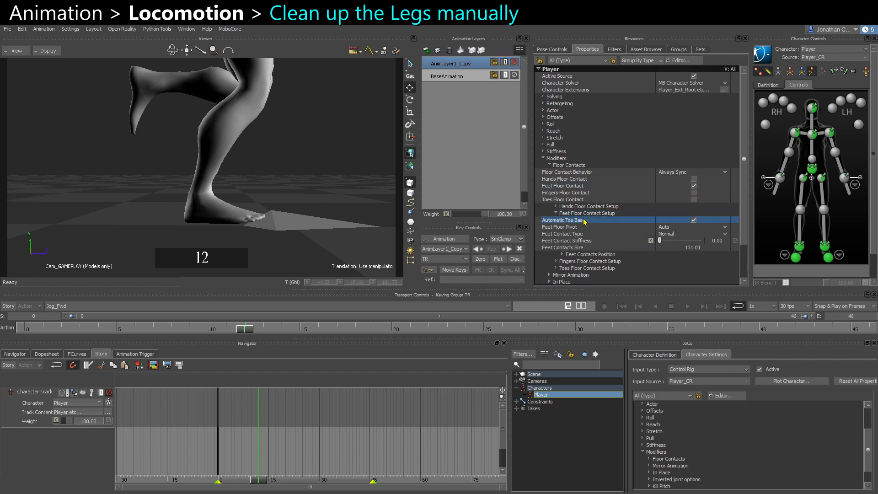
left_click(693, 221)
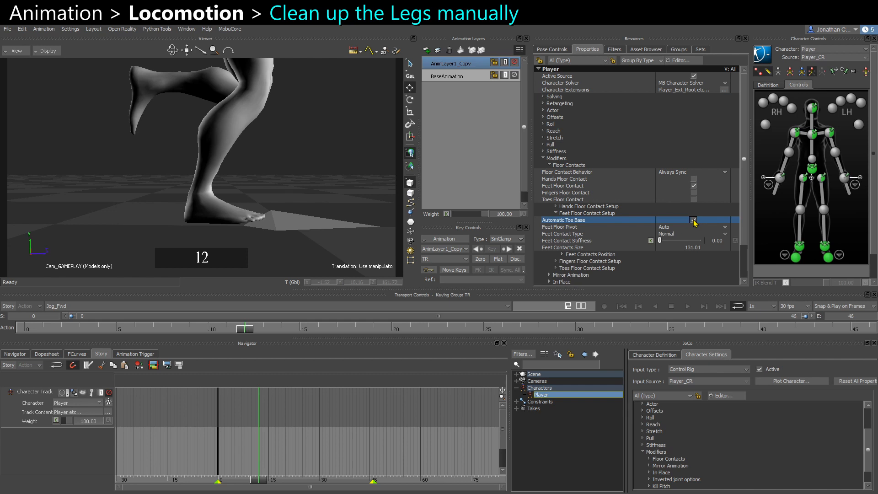
Adjust the right ankle effector's position at frame 12 so the foot sits on the floor.
left_click(798, 249)
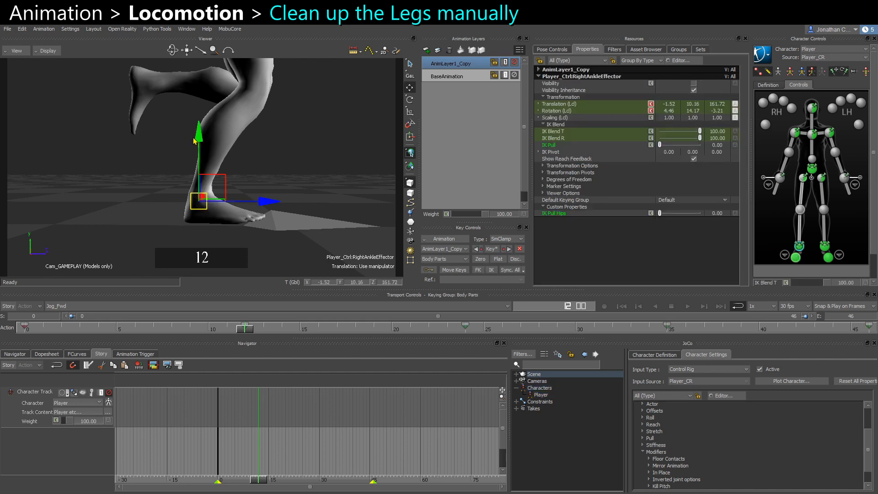
left_click_drag(194, 139, 203, 173)
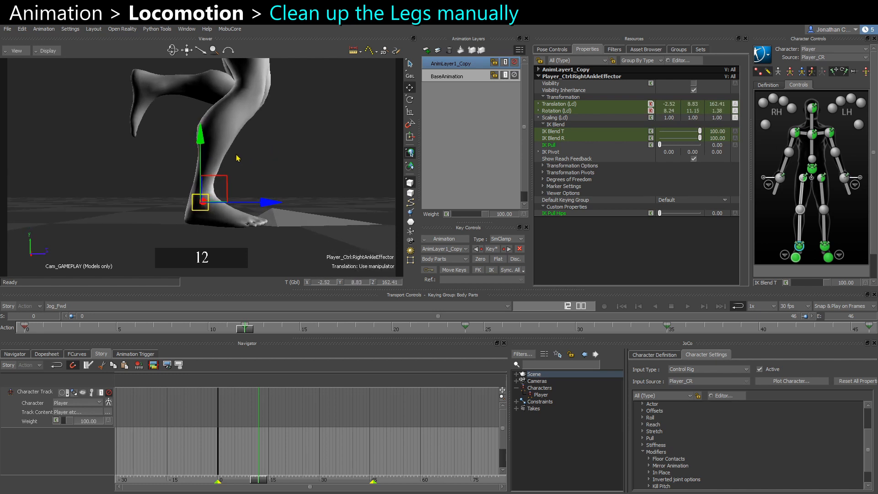
mouse_move(199, 142)
left_mouse_down()
mouse_move(209, 154)
mouse_move(208, 146)
left_mouse_up()
left_click(678, 330)
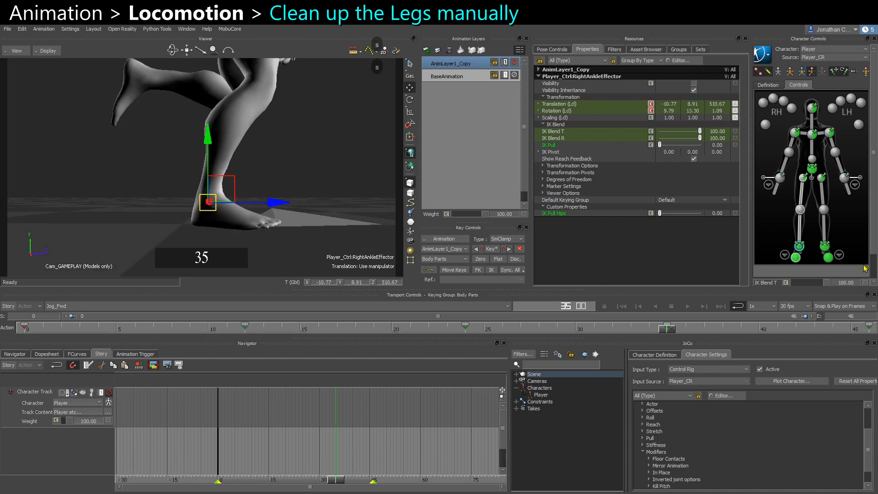
At frame 24, nudge the left ankle effector's position.
left_click(824, 247)
left_click(468, 328)
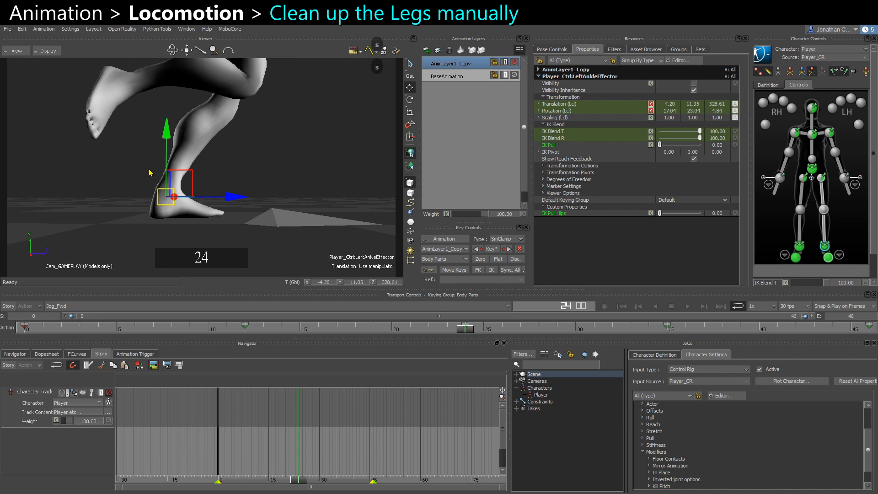
left_click_drag(169, 138, 168, 145)
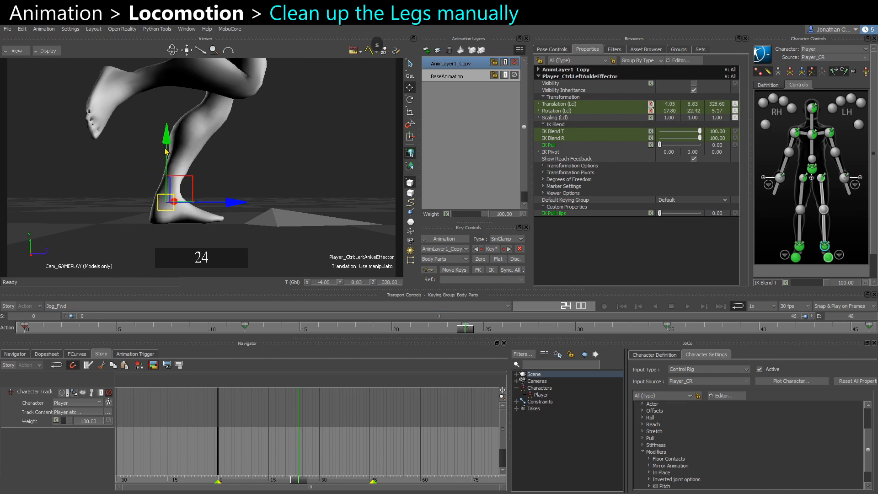
At frame 0, adjust the left ankle effector's position and key it.
left_click(24, 328)
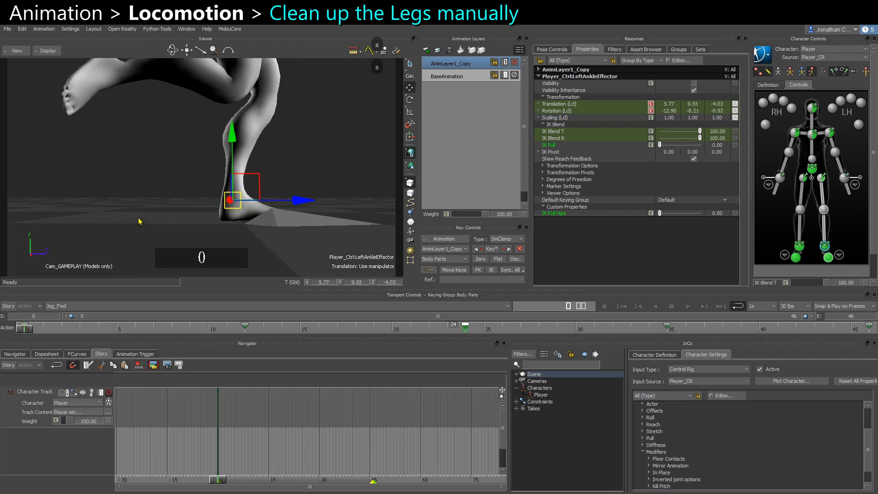
left_click_drag(232, 138, 232, 140)
key("s")
Copy the left ankle effector's key from frame 0 and paste it at frame 46.
left_click(25, 331)
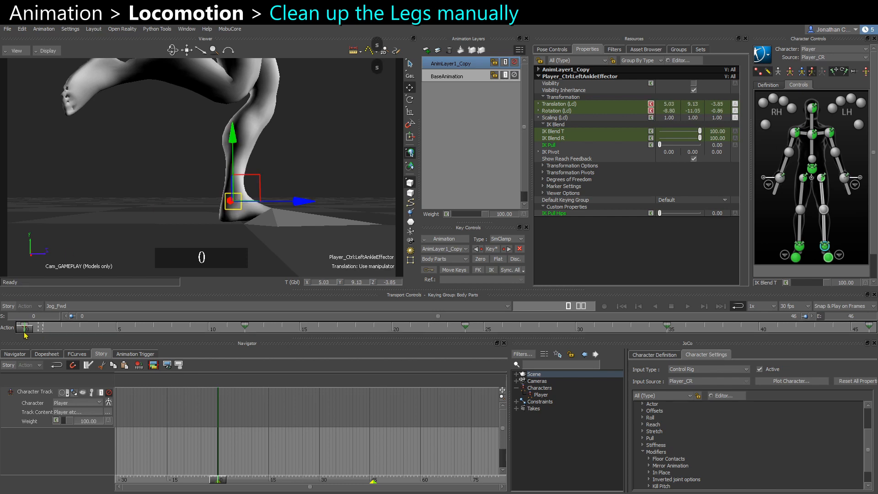
key("ctrl+c")
left_click_drag(25, 333, 830, 332)
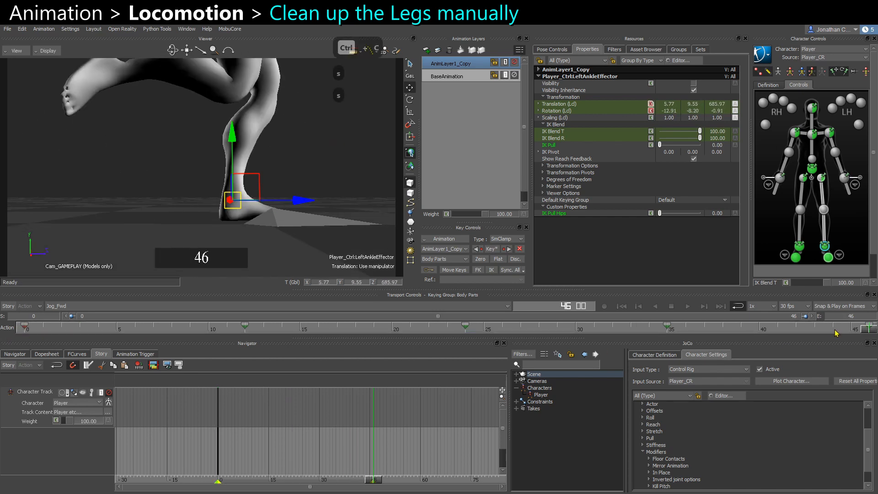
key("ctrl+v")
Play back the animation from a closer view to review the leg motion.
scroll(290, 175, "down", 3)
left_click_drag(290, 174, 360, 180, "alt")
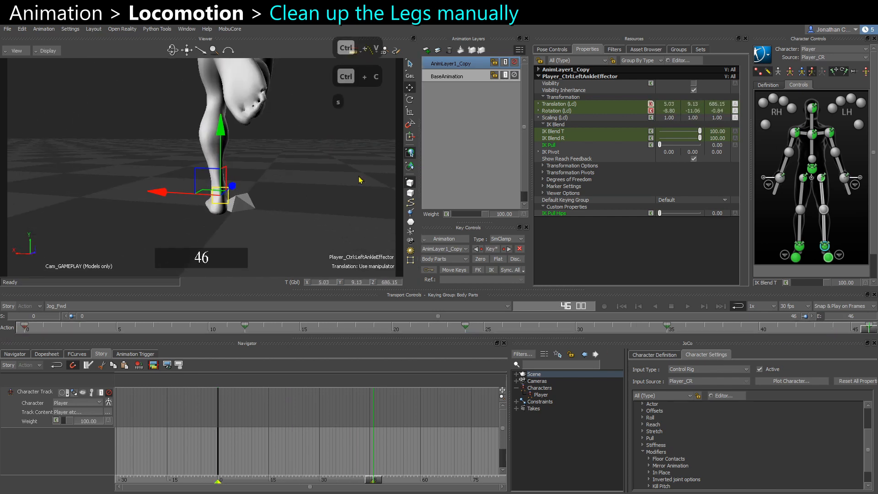
left_click(349, 231)
left_click_drag(348, 231, 166, 152, "alt")
key("ctrl+space")
key("ctrl+space")
key("ctrl+space")
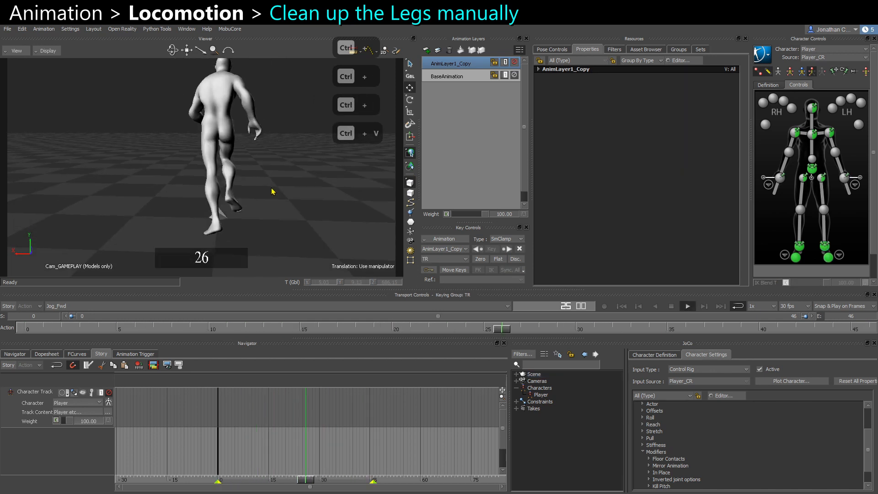
key("ctrl+space")
key("ctrl+space")
key("ctrl+space")
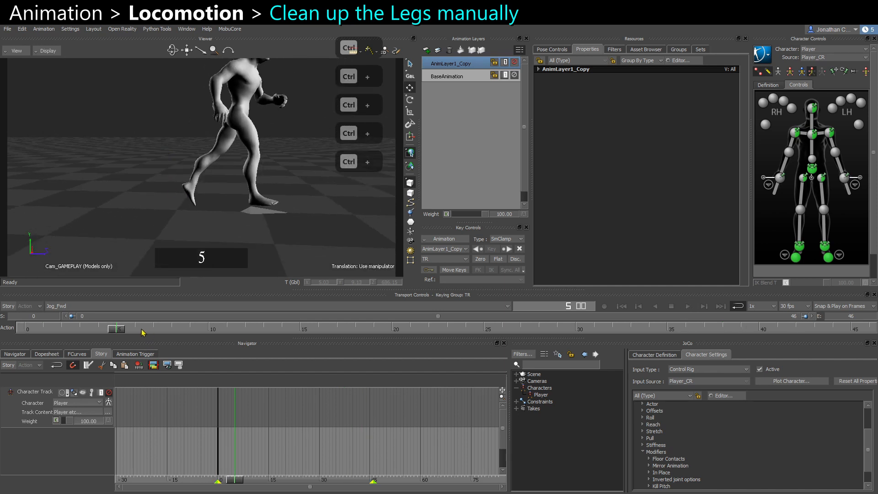
Select the right leg controls at frame 8 and delete their keys from about frame 8 to 46.
left_click_drag(128, 330, 181, 326)
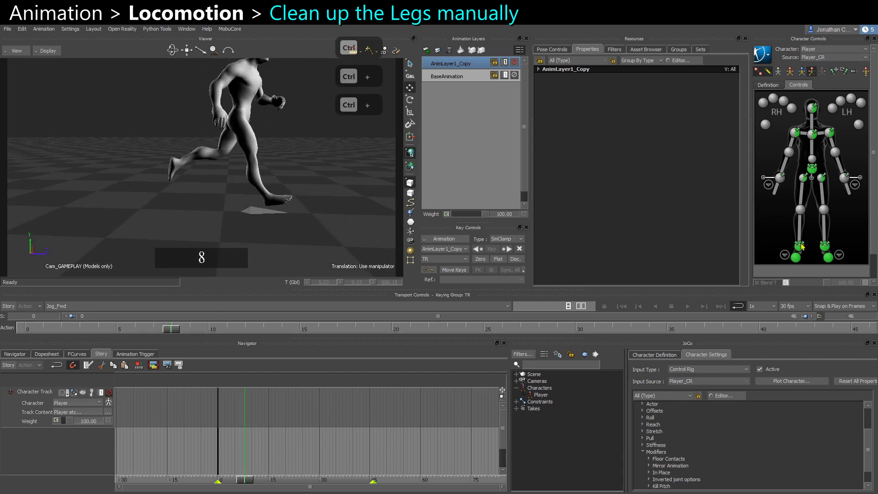
left_click(825, 245)
scroll(873, 256, "down", 2)
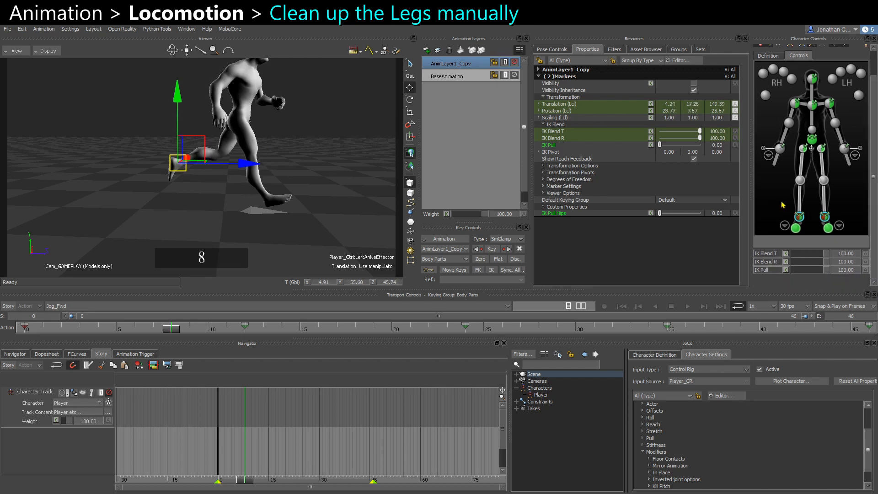
left_click_drag(783, 205, 844, 199)
scroll(874, 198, "up", 2)
left_click(822, 73)
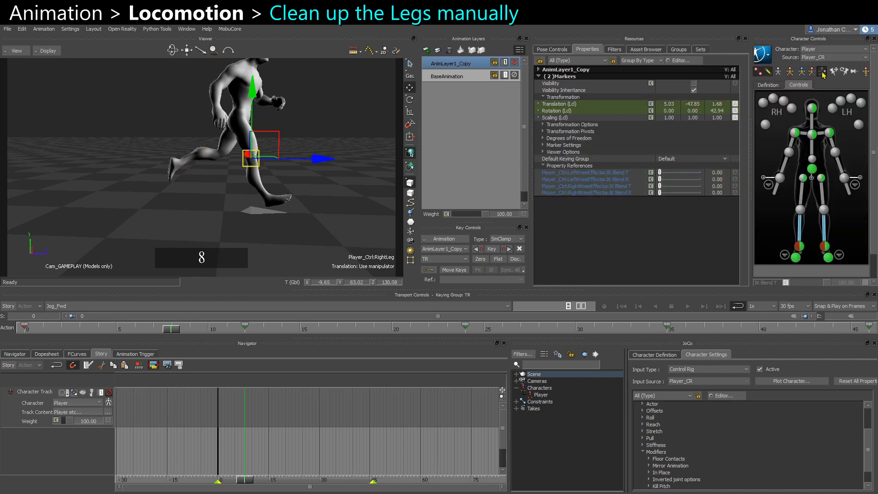
left_click_drag(868, 327, 245, 329, "shift")
key("Delete")
key("Delete")
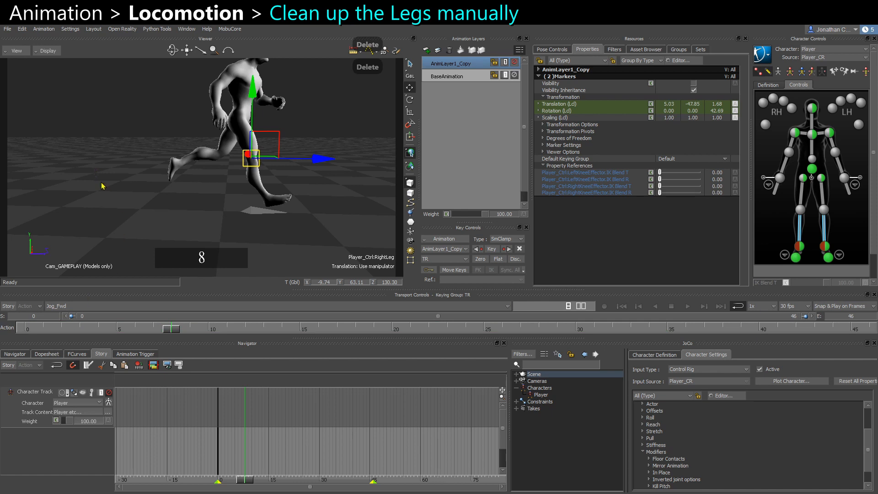
Toggle the AnimLayer1_Copy layer off and on and play back the animation to compare.
left_click(103, 184)
left_click_drag(121, 166, 395, 120, "ctrl")
left_click(515, 63)
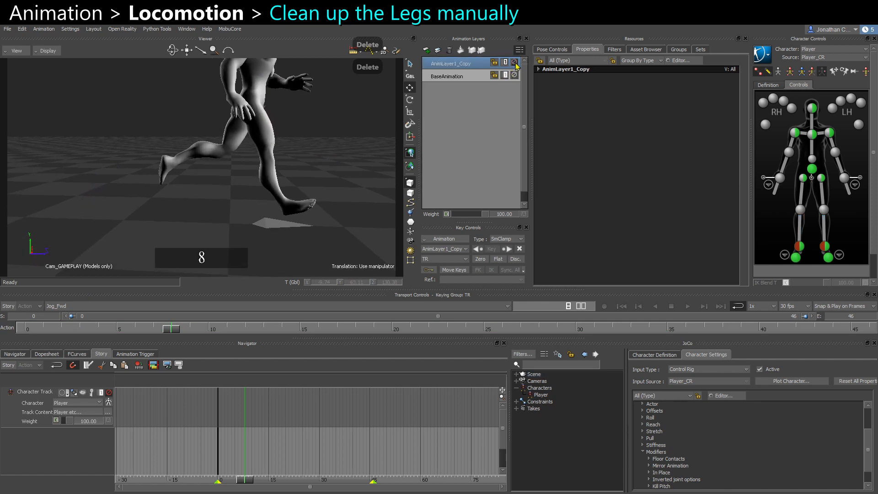
left_click(515, 63)
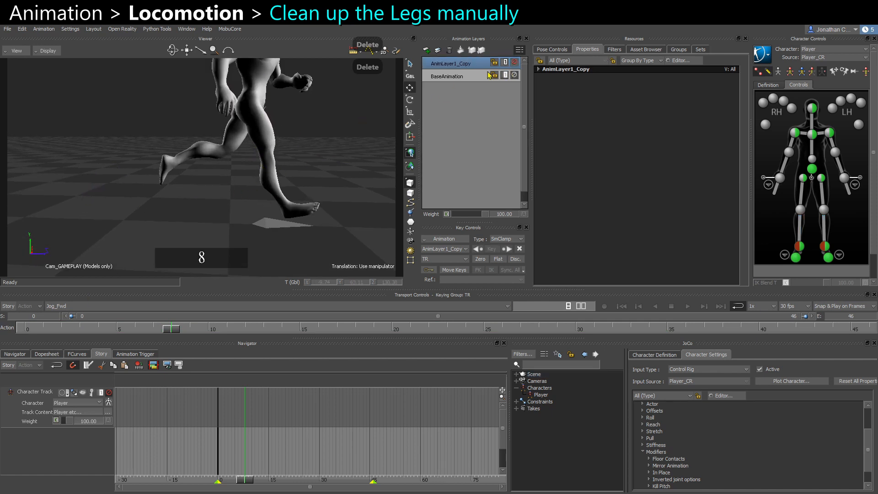
left_click(307, 200)
key("ctrl+space")
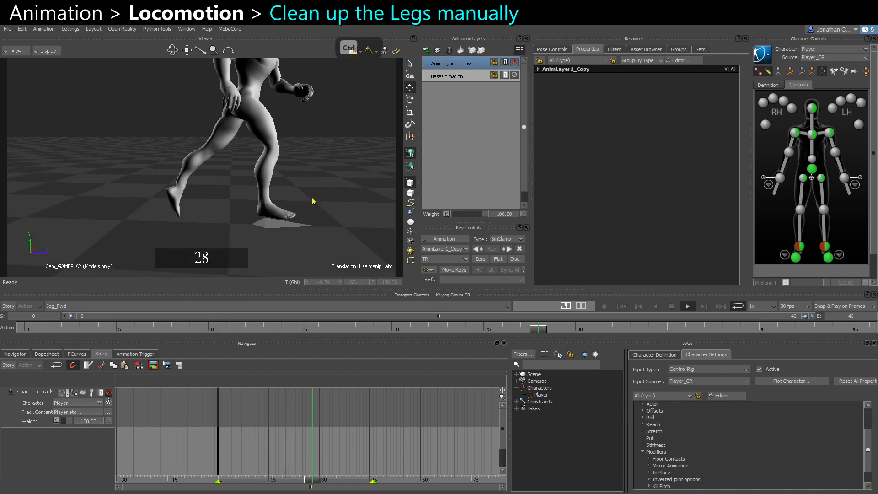
key("ctrl+space")
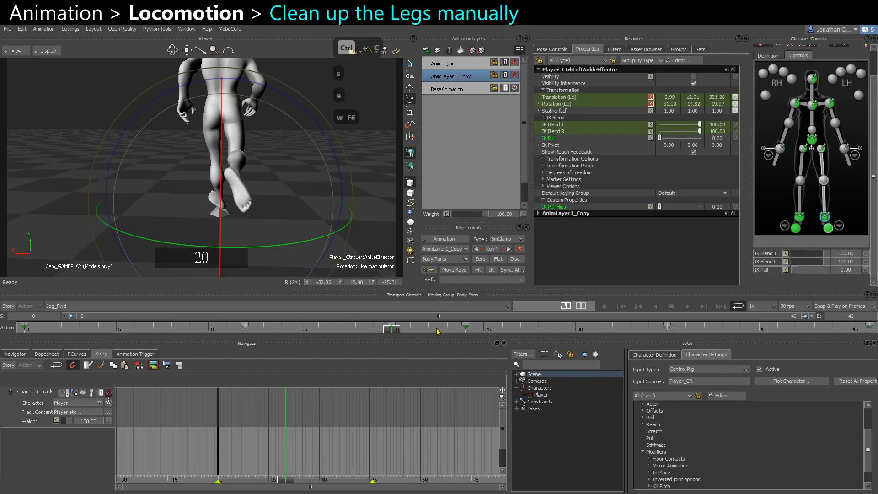
At frame 24, rotate the left ankle effector, copy its key and paste it at frame 27.
left_click(467, 330)
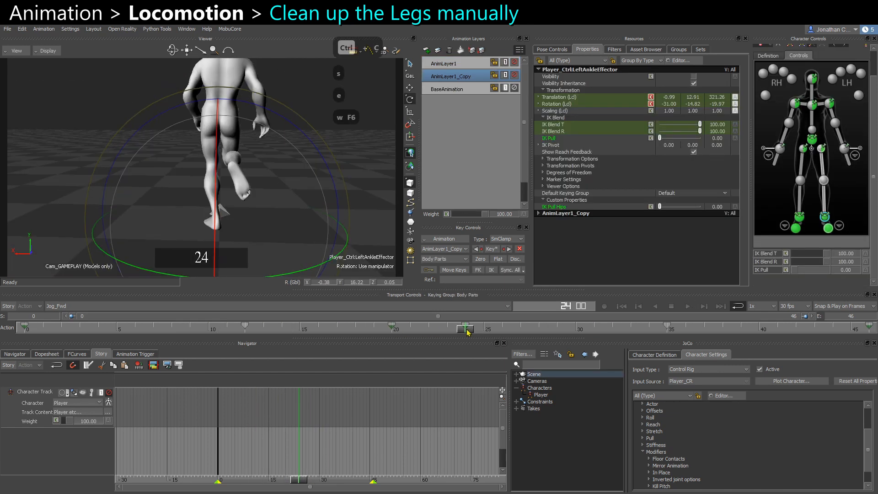
left_click_drag(208, 215, 250, 218, "ctrl")
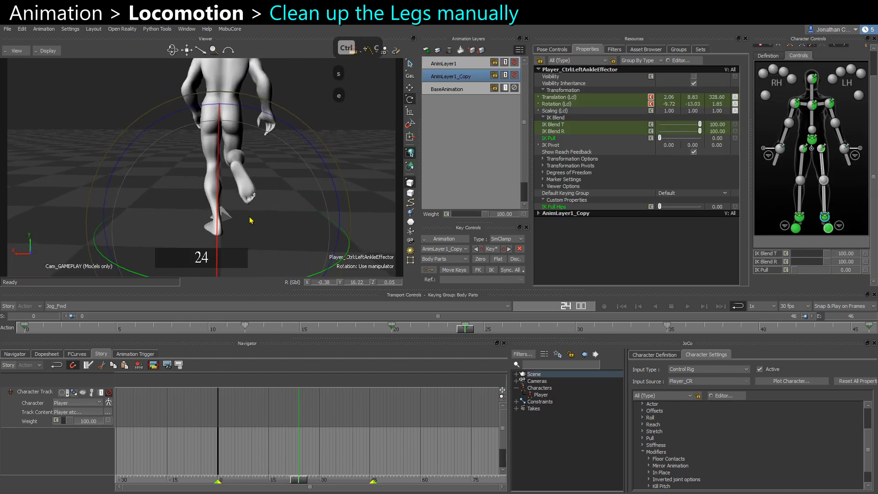
left_click(514, 77)
left_click(514, 76)
key("ctrl+c")
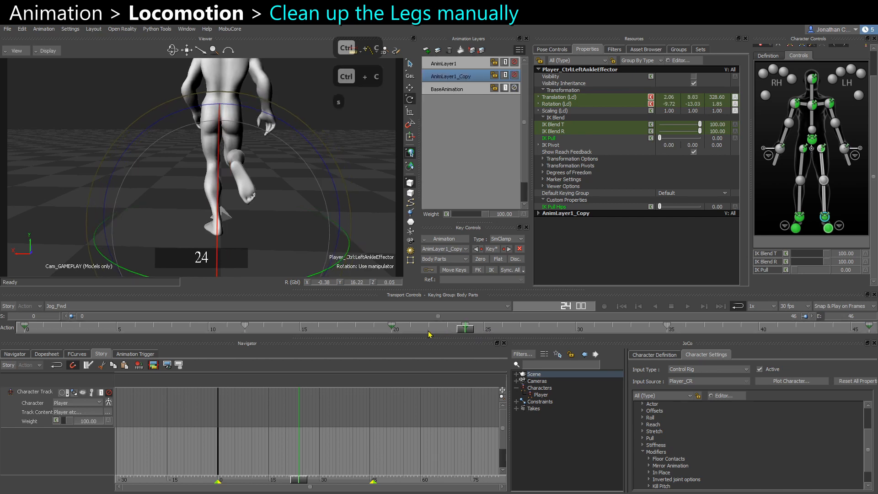
left_click(394, 333)
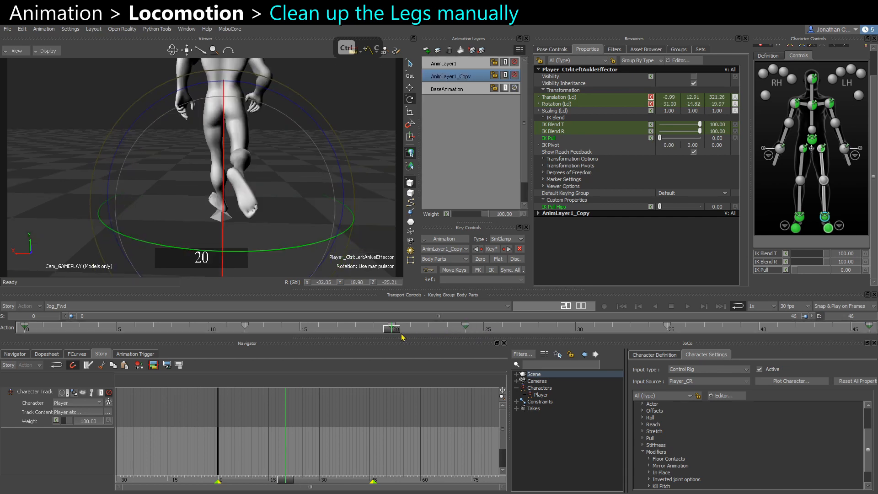
left_click_drag(402, 337, 525, 343)
key("ctrl+v")
key("Delete")
key("ctrl+v")
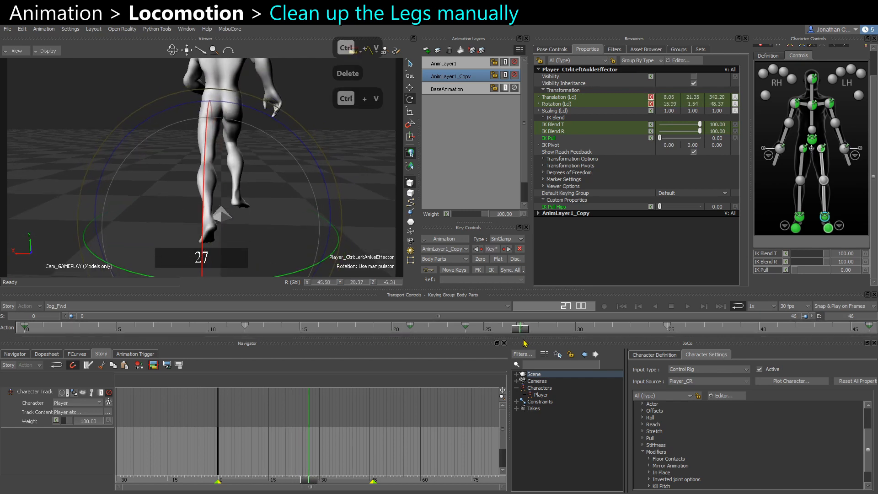
At frame 27, rotate the left ankle and left foot effectors so the foot plants on the floor.
left_click_drag(415, 334, 517, 337)
scroll(248, 214, "up", 3)
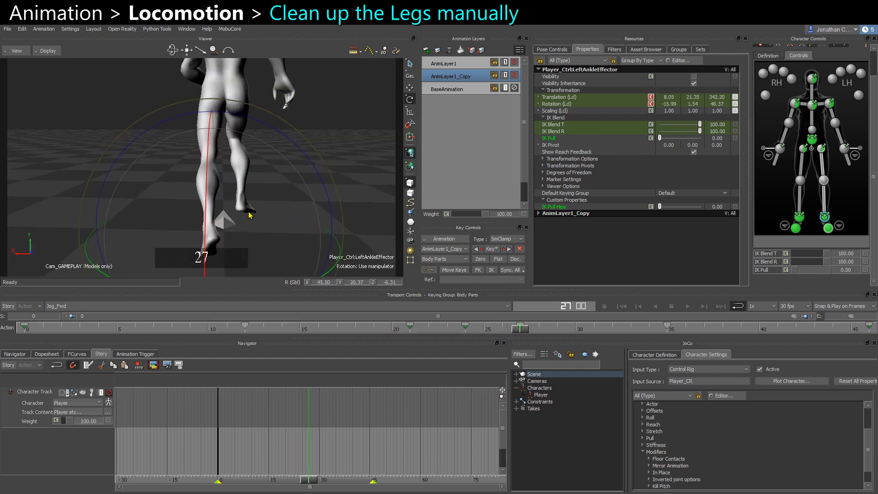
middle_click_drag(247, 250, 260, 200, "alt")
mouse_move(260, 201)
left_mouse_down("alt")
mouse_move(271, 215)
mouse_move(261, 214)
left_mouse_up("alt")
left_click_drag(502, 334, 524, 332)
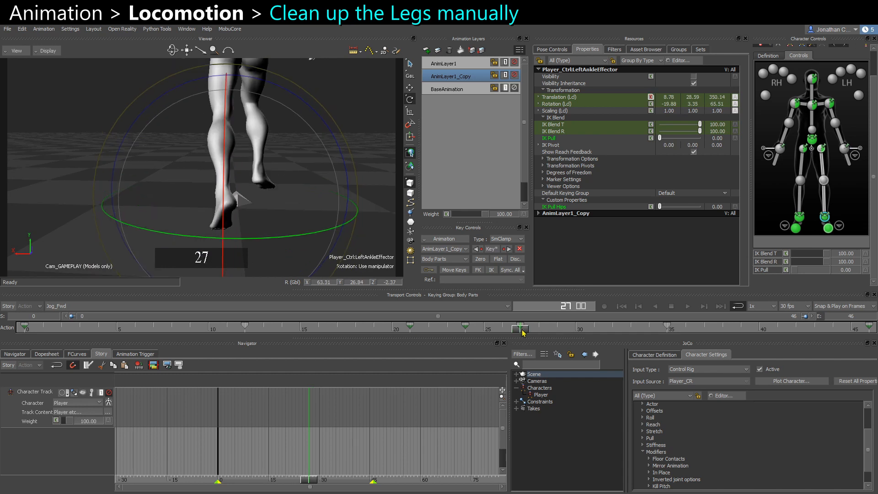
left_click(828, 228)
key("e")
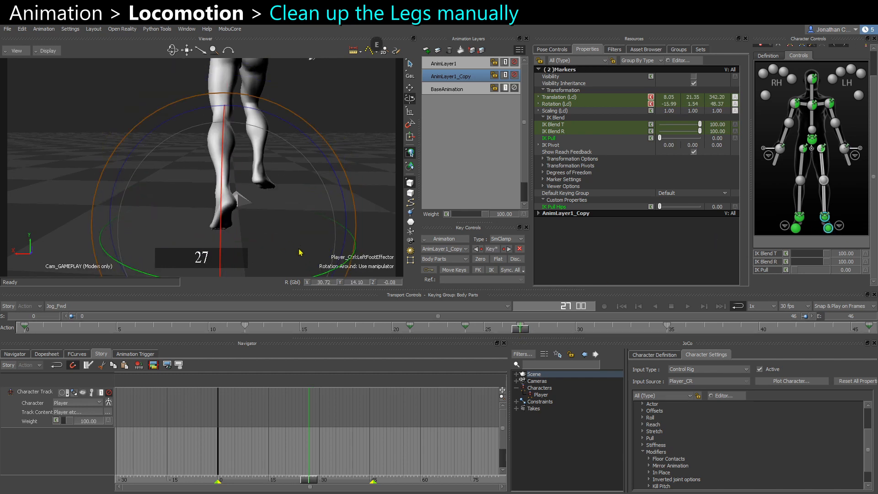
mouse_move(280, 178)
left_mouse_down()
mouse_move(288, 190)
mouse_move(281, 245)
mouse_move(288, 190)
left_mouse_up()
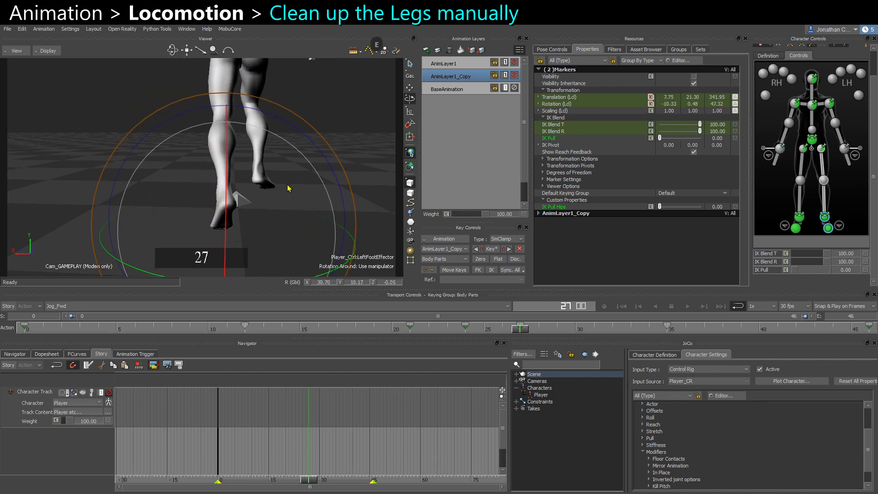
key("s")
left_click_drag(526, 332, 596, 337)
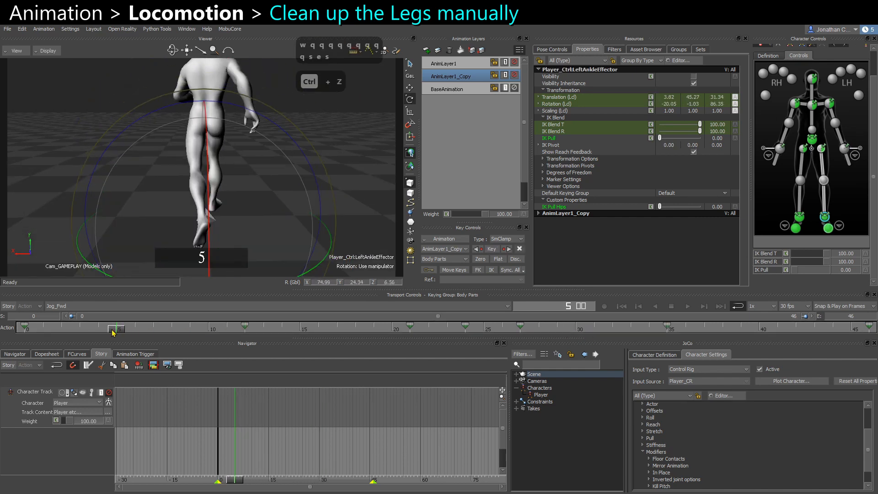
left_click_drag(115, 333, 104, 333)
key("ctrl+c")
key("ctrl+v")
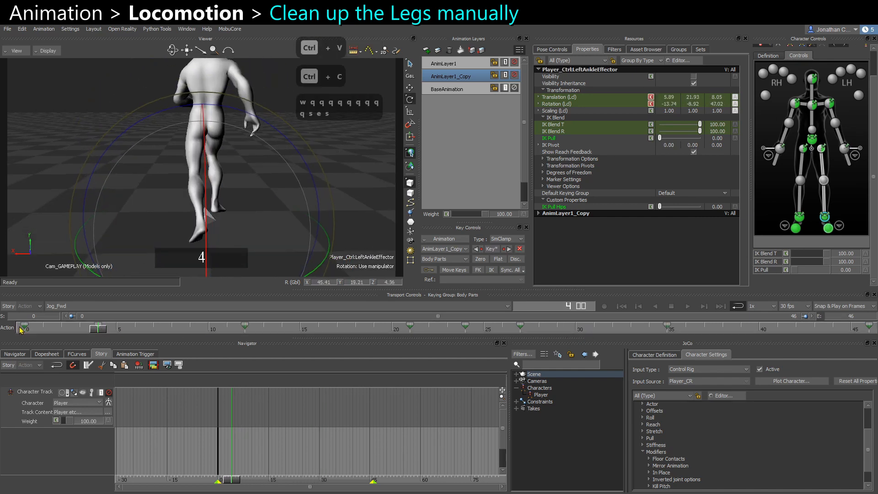
key("ctrl+z")
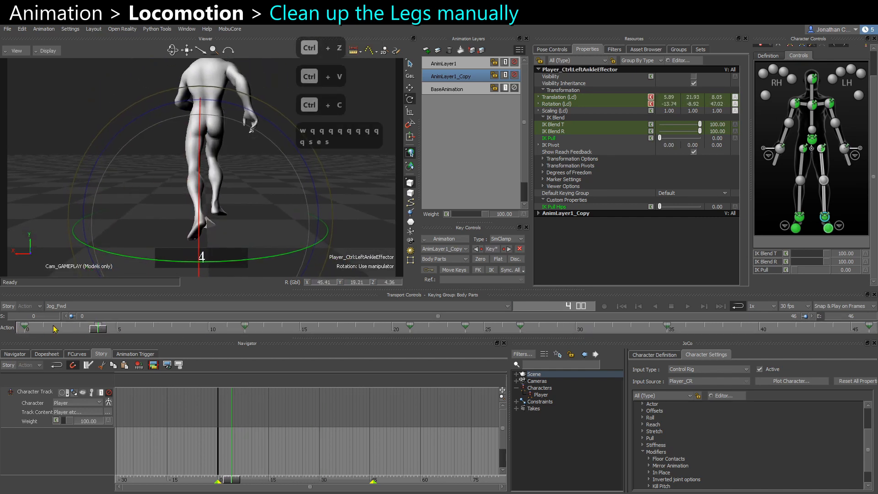
Paste the left ankle effector's key onto frame 46.
left_click(26, 328)
key("s")
left_click(99, 330)
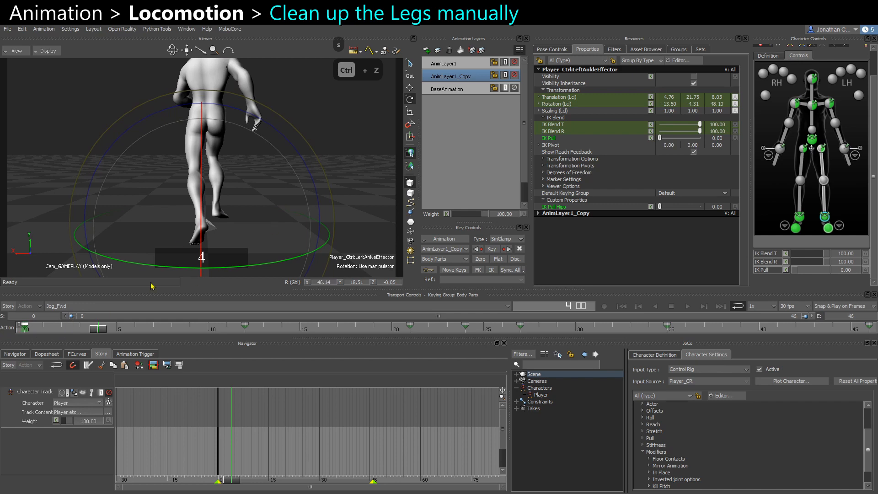
left_click(21, 329)
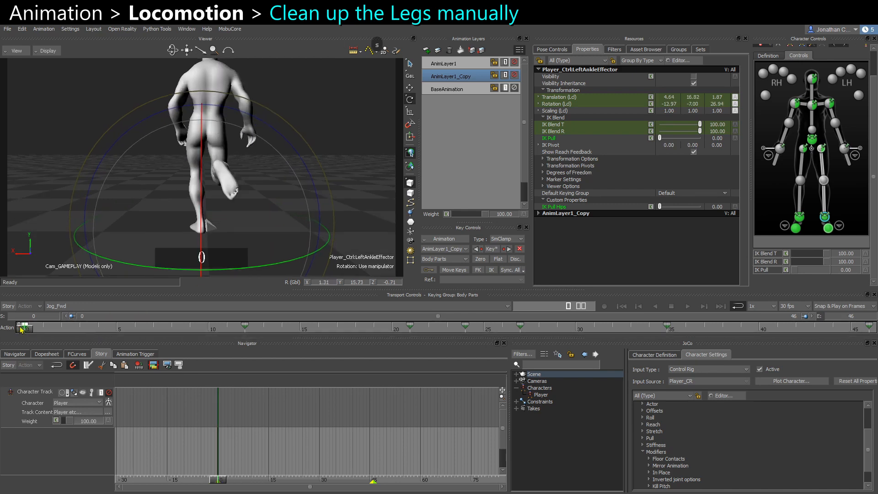
left_click_drag(22, 329, 869, 330)
left_click(101, 330)
key("ctrl+v")
key("ctrl+c")
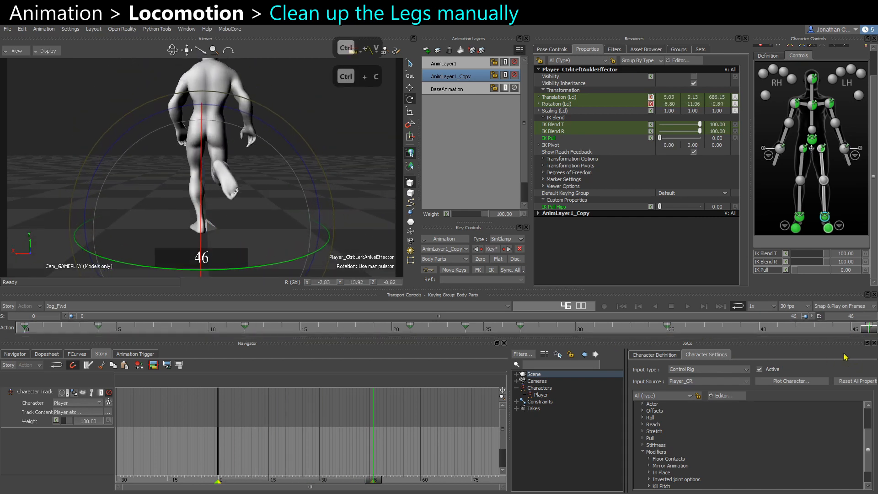
Copy and delete the left ankle effector's key at frame 43, and go to frame 35.
key("s")
key("Left")
key("Left")
key("Left")
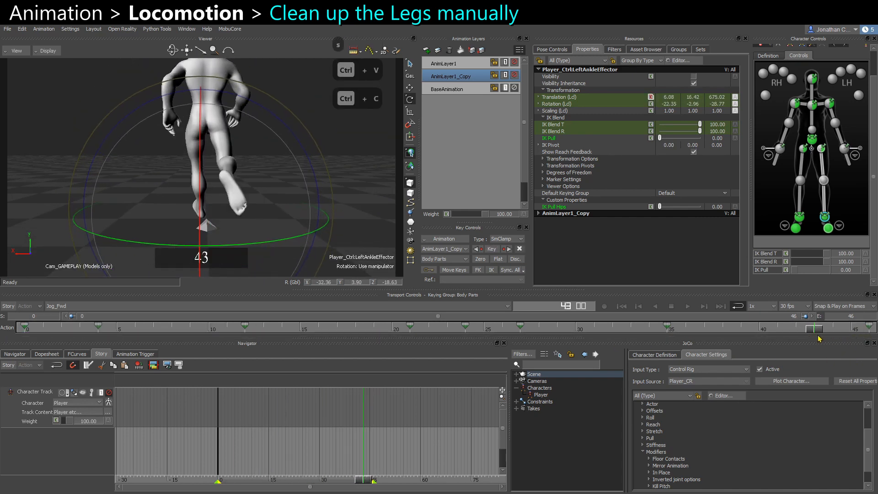
key("ctrl+c")
key("Delete")
left_click(668, 328)
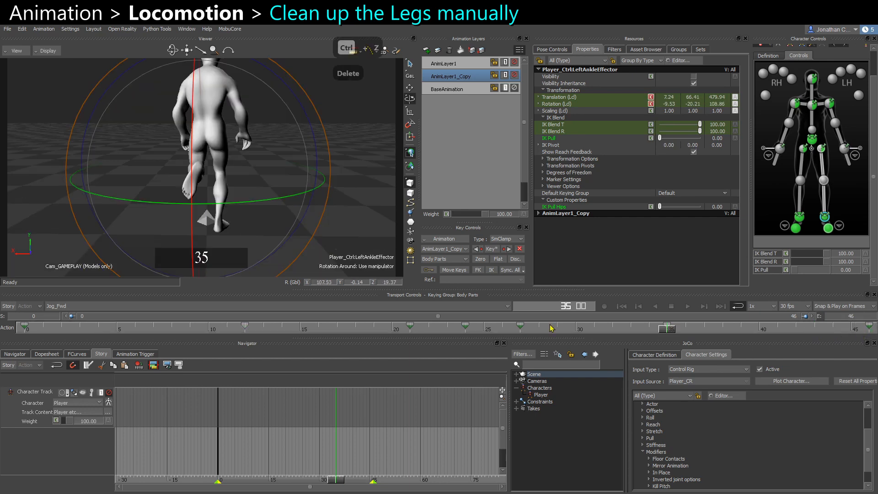
mouse_move(666, 333)
left_mouse_down()
mouse_move(468, 329)
mouse_move(668, 329)
mouse_move(650, 329)
mouse_move(666, 347)
left_mouse_up()
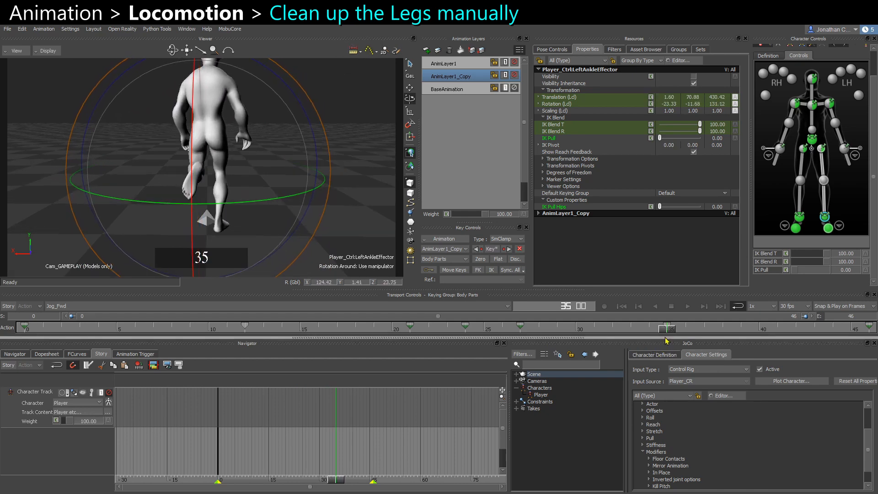
At frame 35, paste the key and shift the left ankle effector slightly sideways.
key("ctrl+c")
key("ctrl+v")
left_click_drag(275, 183, 255, 191, "alt")
key("w")
key("q")
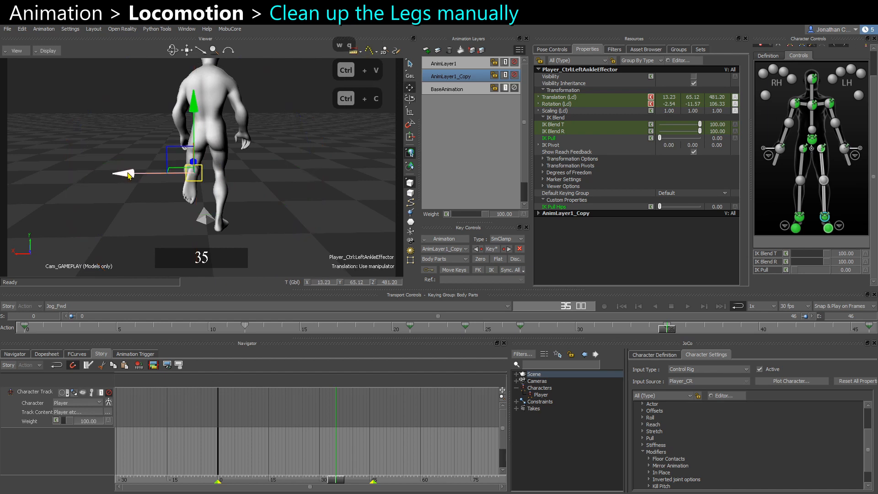
left_click_drag(125, 175, 134, 177)
key("e")
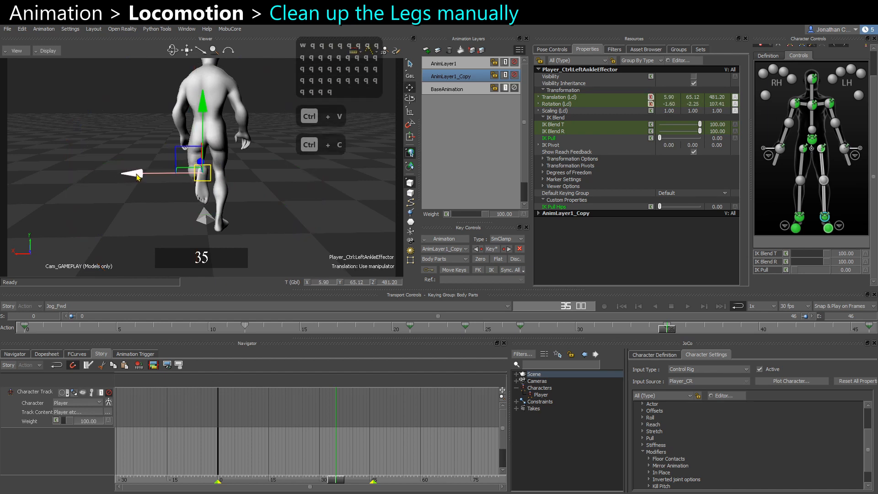
key("s")
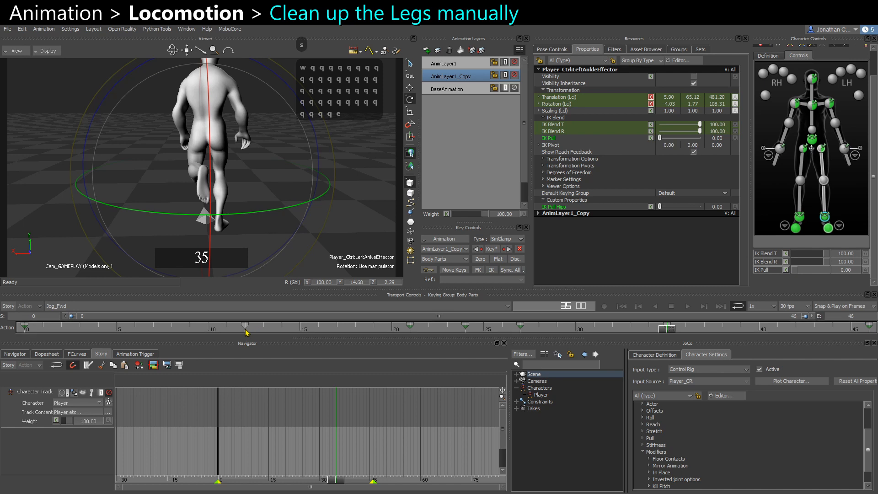
At frame 12, undo the last two changes and nudge the left ankle effector's position sideways.
left_click(247, 328)
key("ctrl+z")
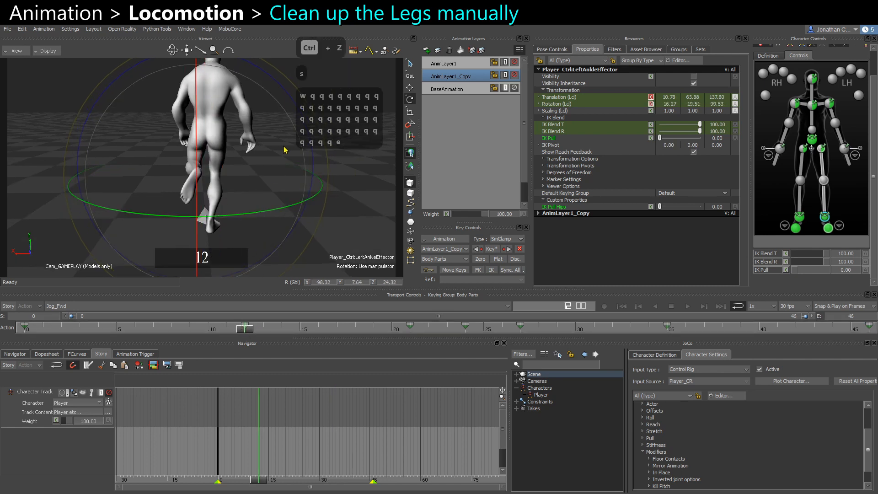
key("ctrl+z")
left_click_drag(296, 110, 270, 81)
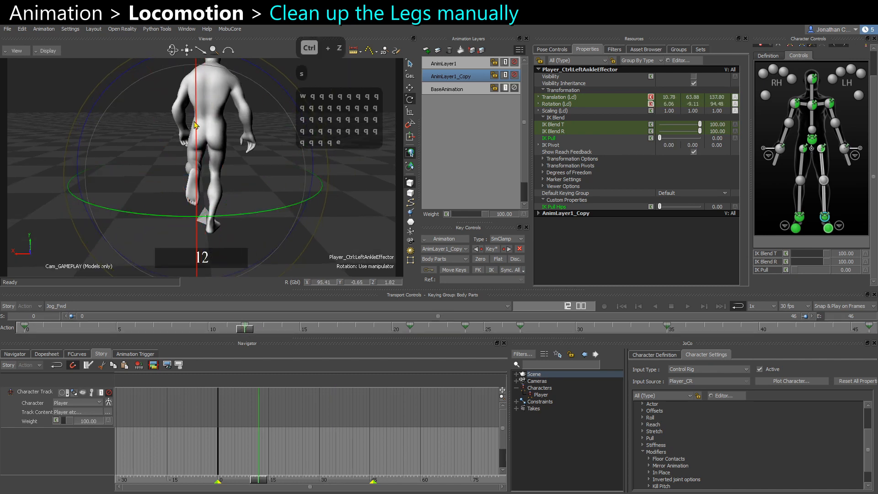
key("w")
key("q")
left_click_drag(148, 176, 152, 176)
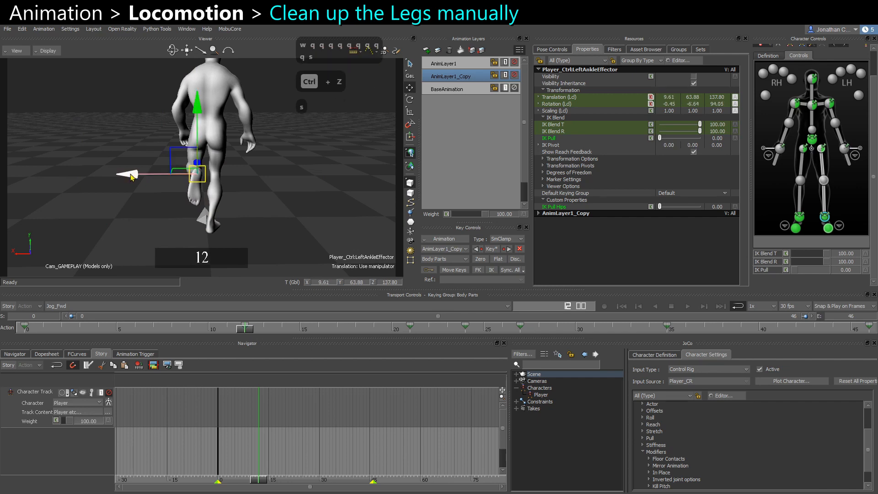
At frame 21, rotate the right ankle effector.
key("s")
key("e")
key("s")
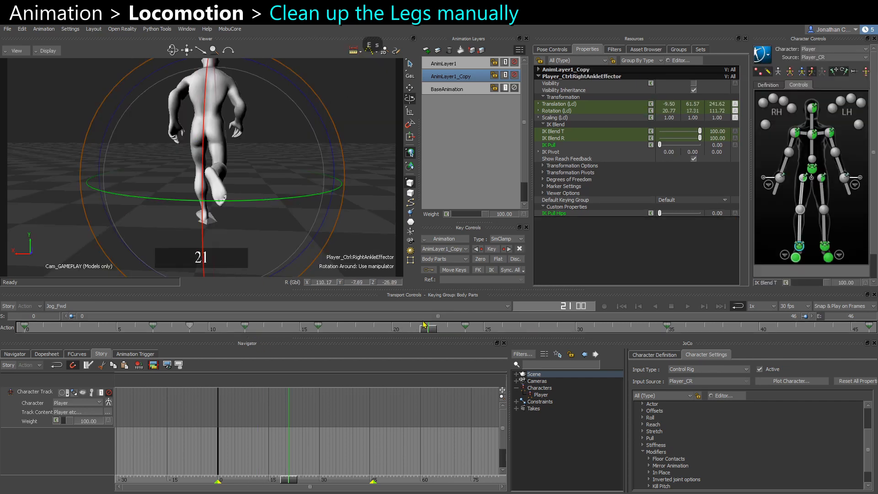
mouse_move(422, 327)
left_mouse_down()
mouse_move(456, 327)
mouse_move(410, 331)
left_mouse_up()
left_click_drag(263, 235, 248, 255)
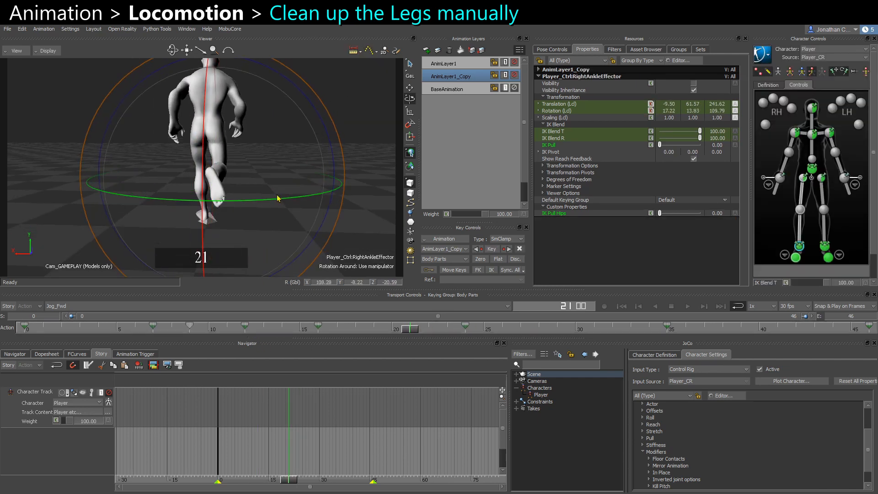
Key the right ankle effector's rotation at frame 21, then rotate it again at frame 24.
left_click_drag(287, 141, 258, 149)
key("s")
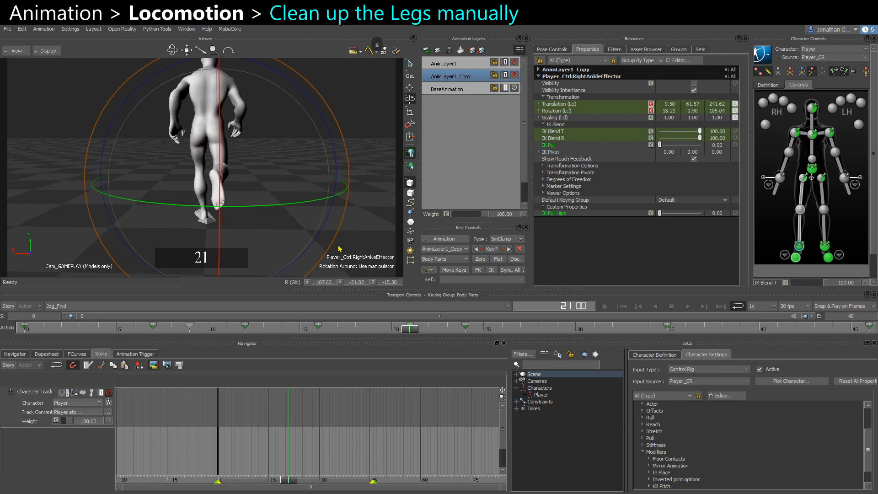
left_click_drag(424, 328, 428, 332)
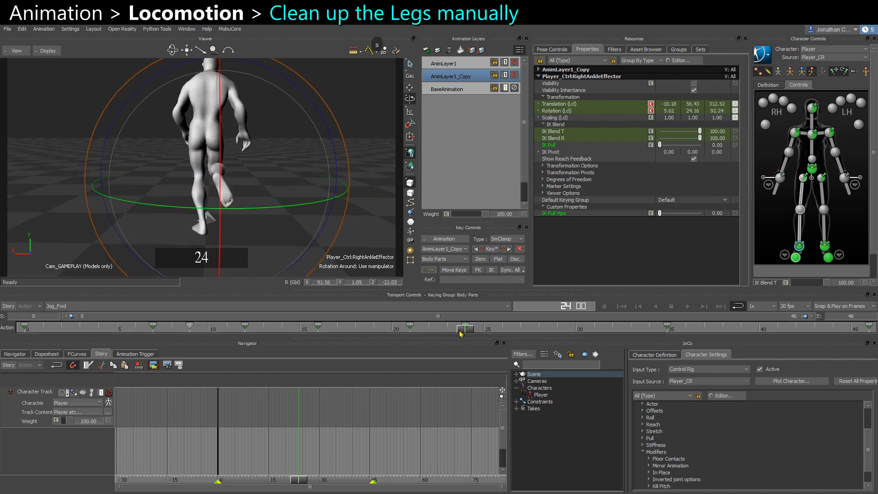
left_click_drag(264, 189, 256, 202, "alt")
left_click_drag(262, 107, 286, 111)
left_click_drag(289, 205, 276, 188)
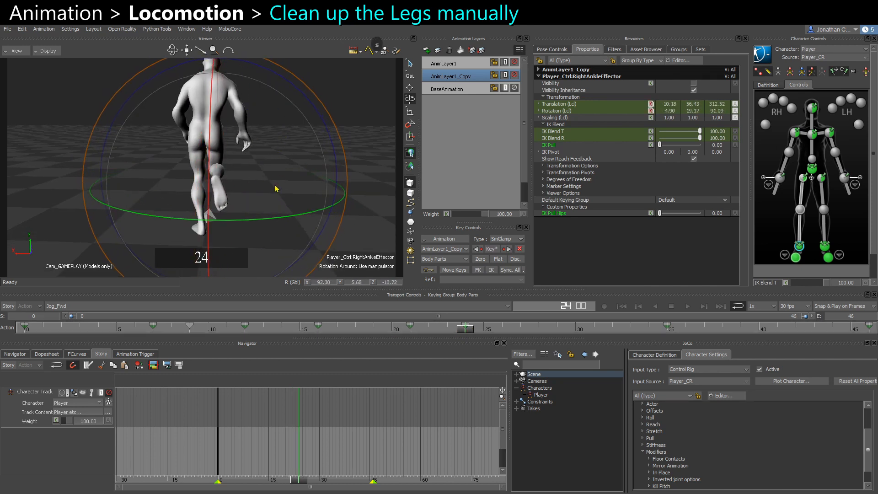
Select the right hip effector and copy-paste its pose to key it at frame 32.
left_click(805, 179)
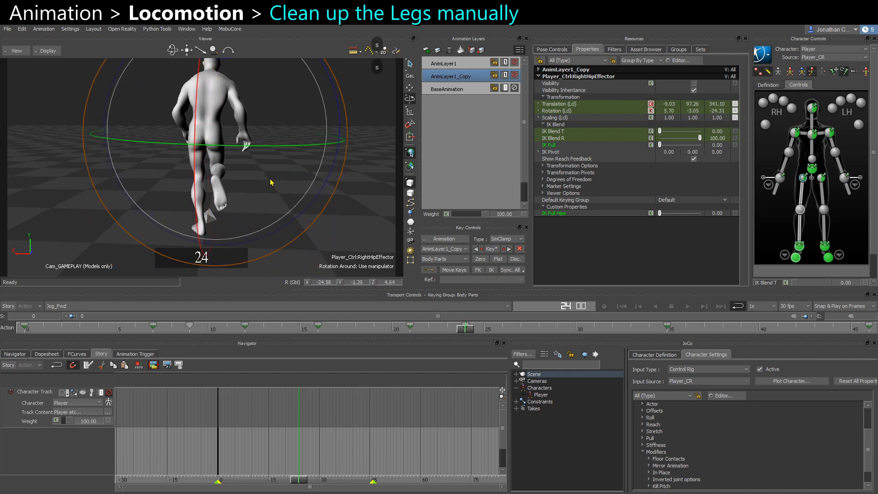
key("ctrl+space")
key("ctrl+space")
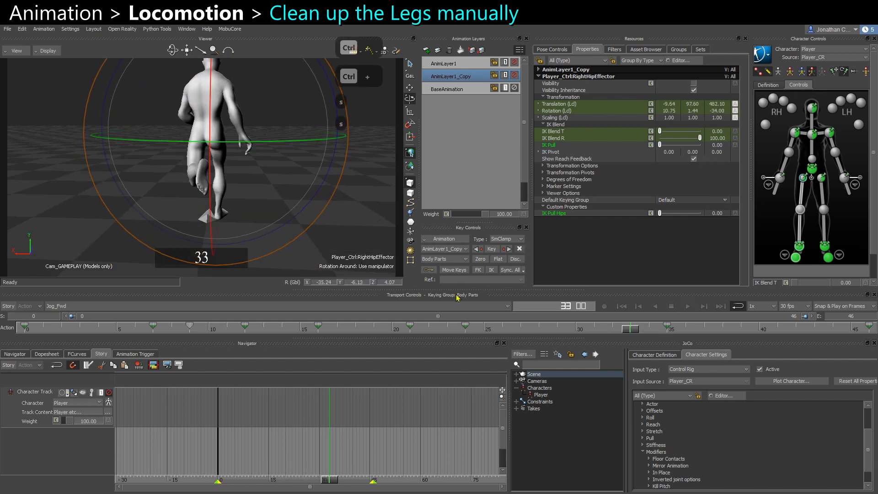
left_click_drag(629, 332, 606, 337)
left_click_drag(320, 201, 229, 204, "alt")
mouse_move(612, 331)
left_mouse_down()
mouse_move(579, 331)
mouse_move(616, 329)
left_mouse_up()
key("ctrl+c")
key("ctrl+v")
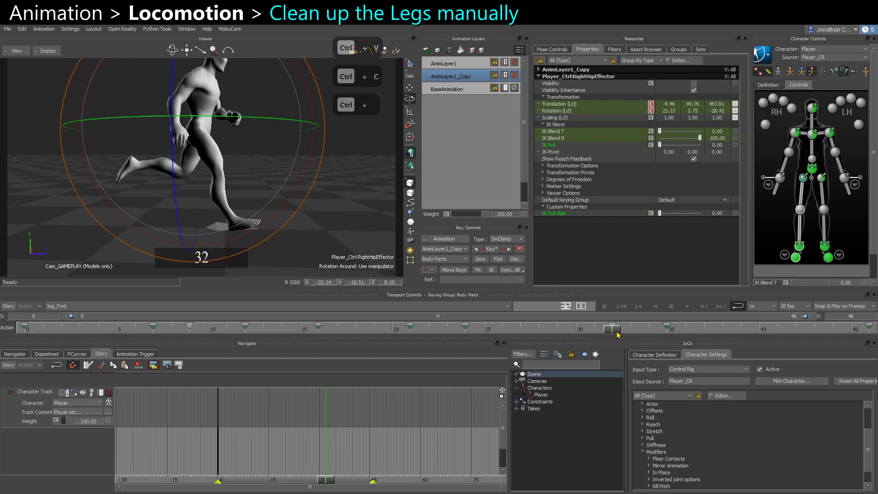
At frame 30, nudge the right ankle effector slightly upward and key it.
left_click(580, 333)
key("w")
left_click(799, 245)
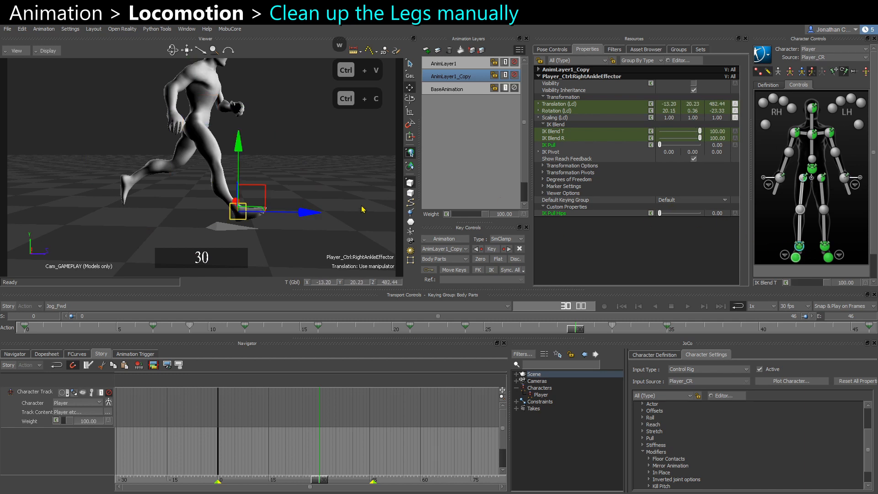
left_click_drag(262, 198, 260, 197)
key("s")
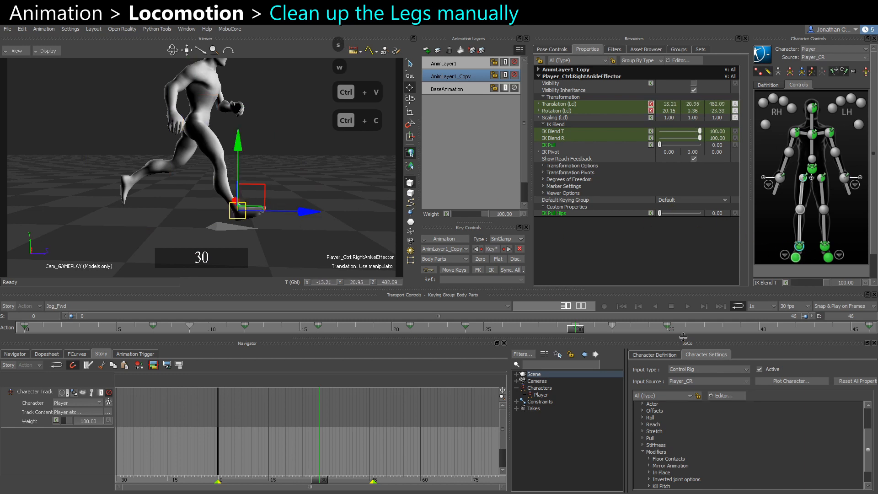
At frame 38, adjust the right ankle effector and key its pose by copying and pasting.
left_click(671, 332)
left_click_drag(672, 333, 723, 336)
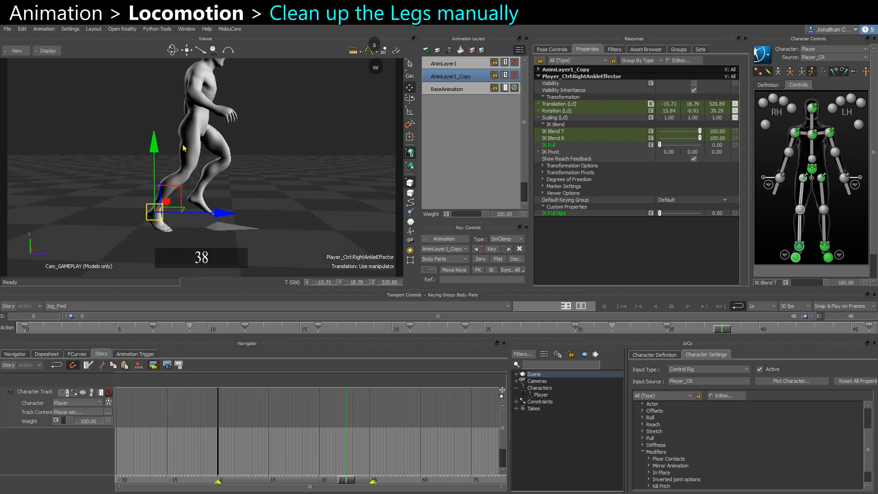
left_click_drag(185, 145, 274, 157, "alt")
key("e")
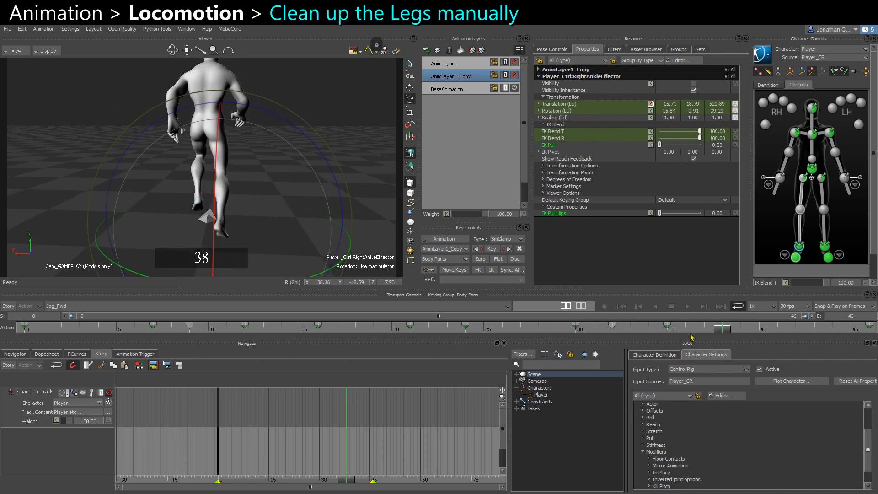
key("ctrl+c")
key("ctrl+v")
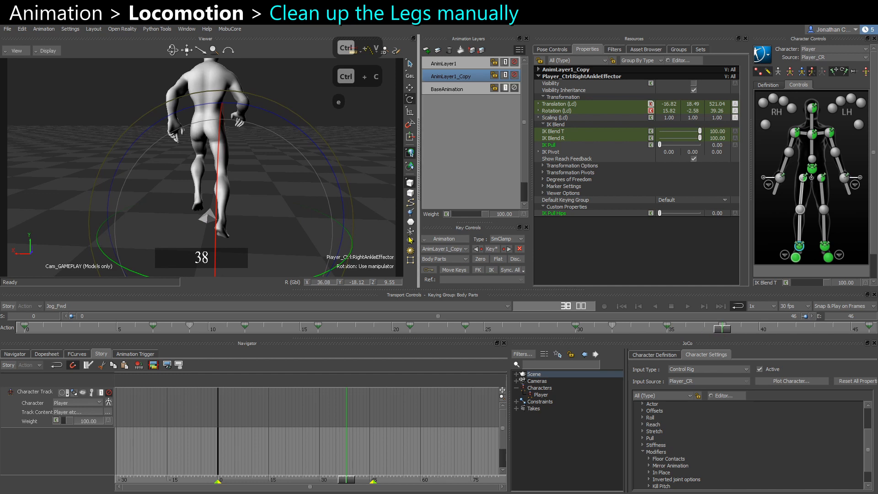
At frame 38, rotate the right foot effector and key it.
left_click(795, 260, "shift")
key("e")
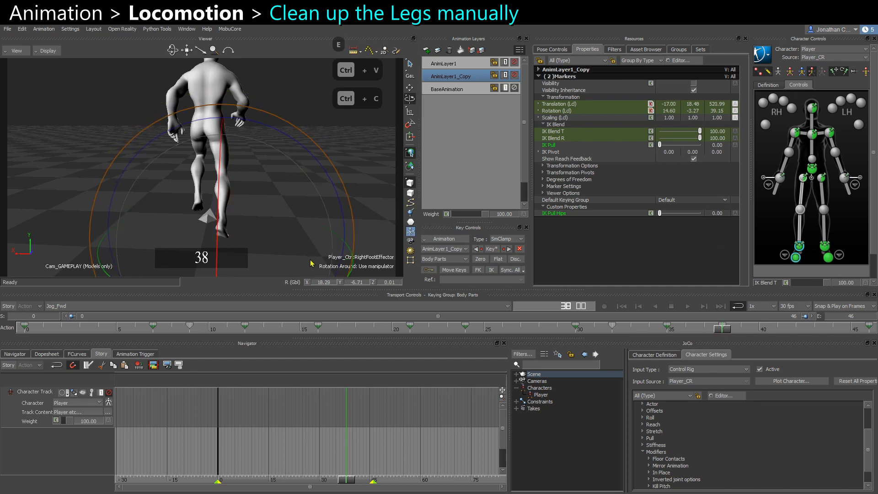
left_click_drag(294, 258, 296, 192)
key("s")
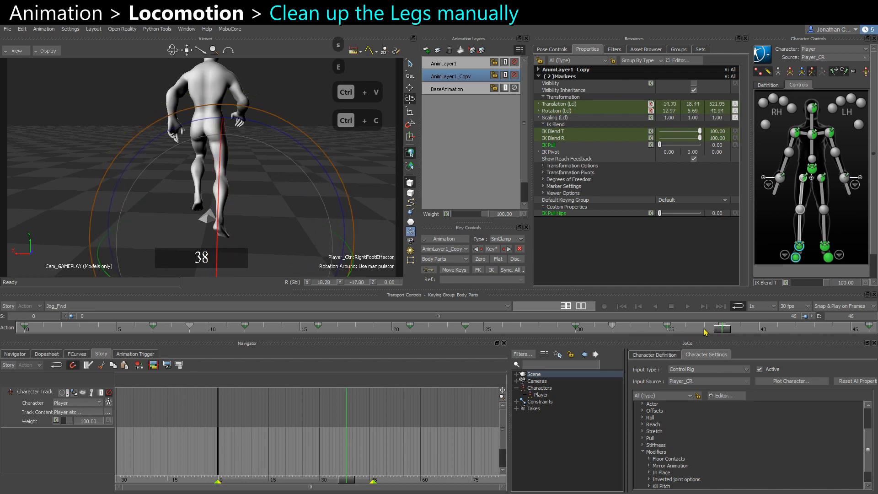
Rotate the right ankle effector at frame 46, paste its key onto frame 0, and play the loop.
left_click_drag(729, 335, 874, 334)
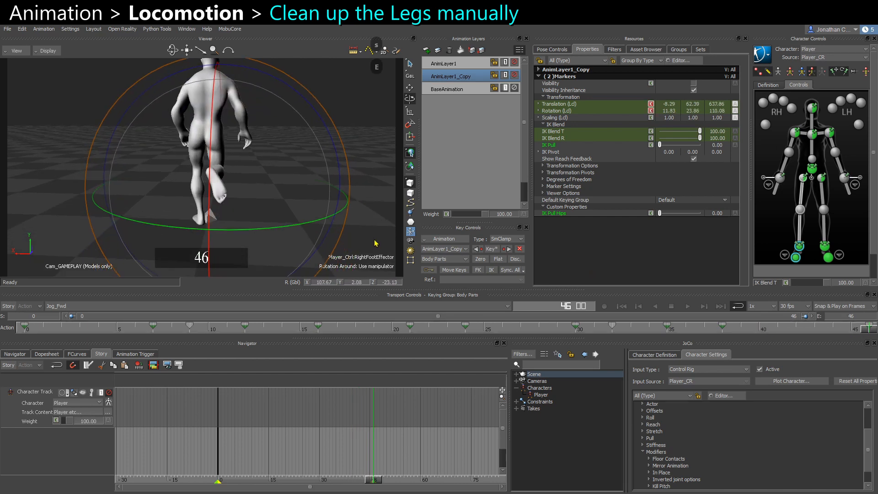
left_click(799, 247)
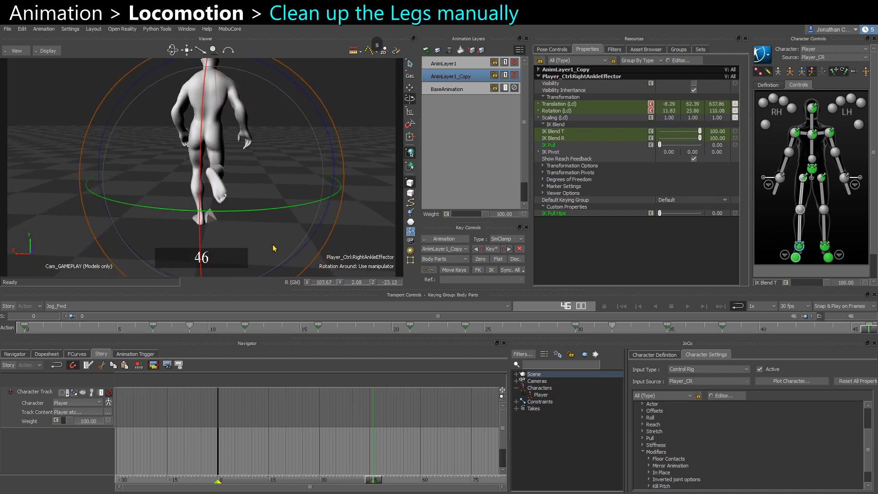
mouse_move(273, 245)
left_mouse_down()
mouse_move(240, 271)
mouse_move(266, 226)
mouse_move(260, 240)
left_mouse_up()
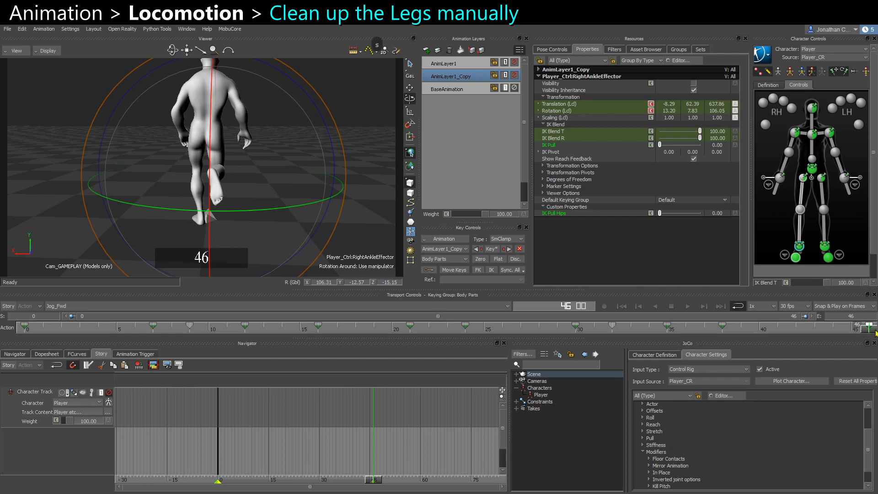
key("ctrl+c")
mouse_move(871, 330)
left_mouse_down()
mouse_move(1, 330)
mouse_move(47, 331)
left_mouse_up()
key("ctrl+v")
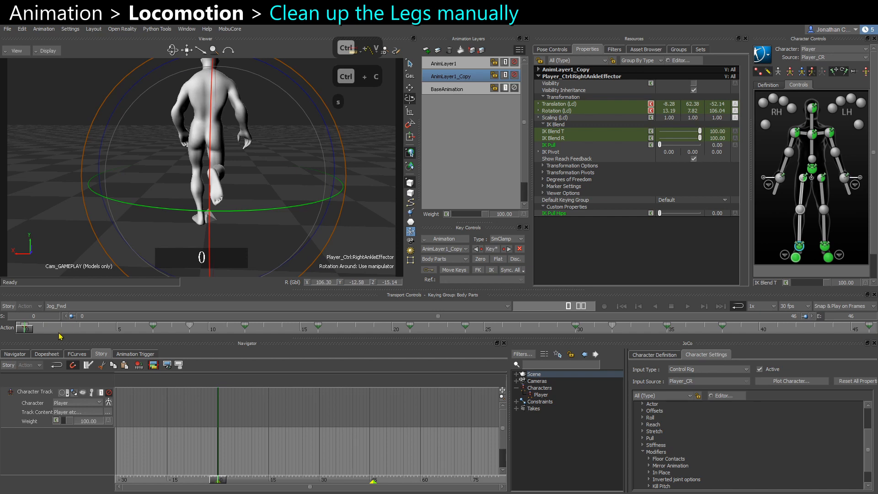
left_click(378, 192)
key("ctrl+space")
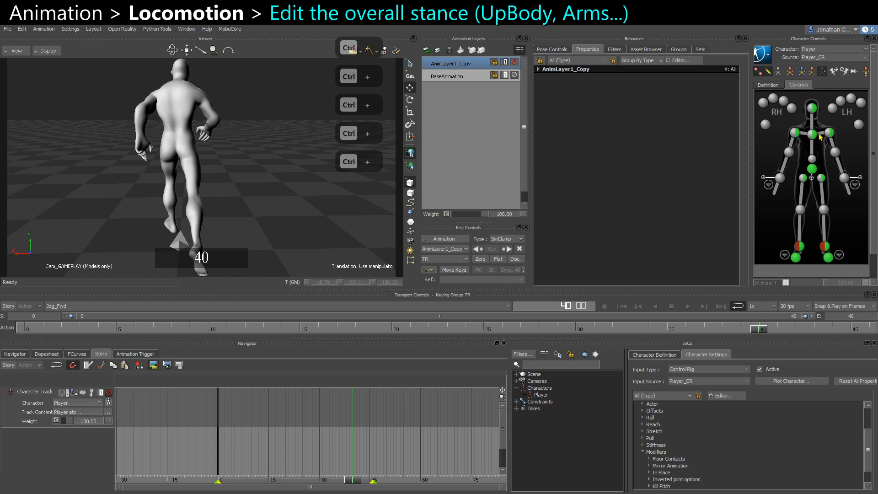
At frame 40, rotate the left shoulder, undoing one stray change, and review playback.
left_click(819, 135)
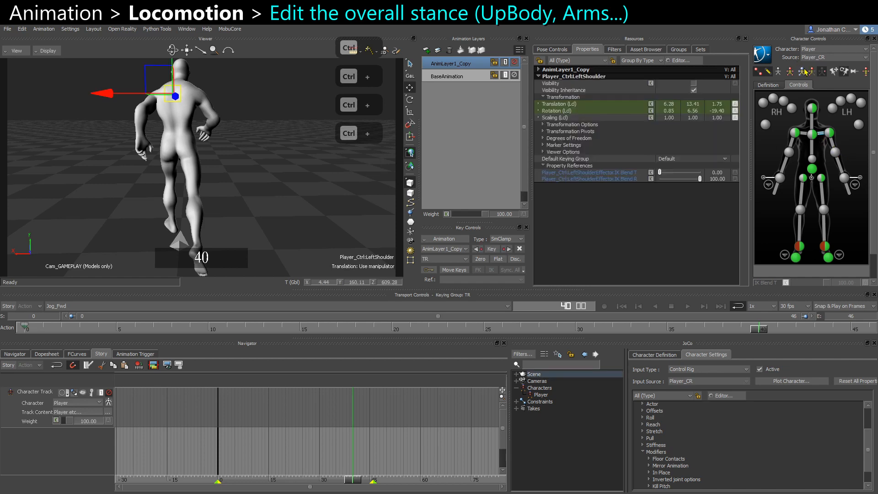
key("e")
middle_click_drag(169, 161, 221, 192)
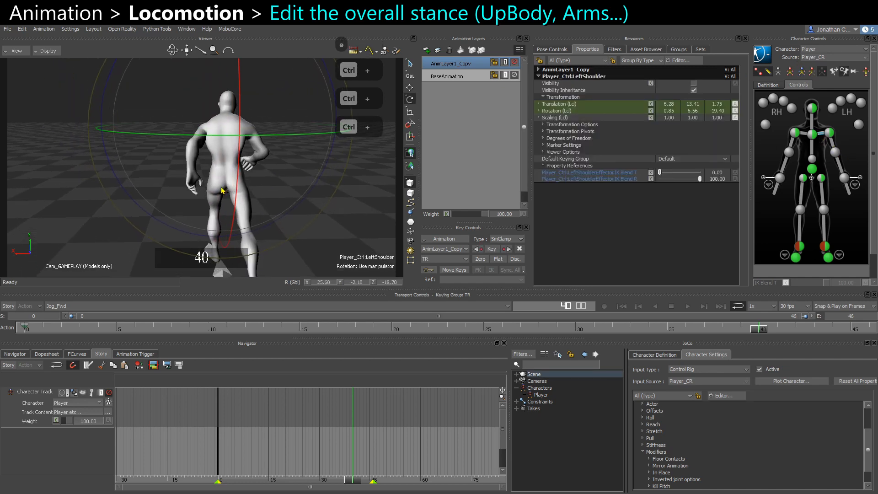
left_click_drag(196, 120, 236, 88)
key("ctrl+z")
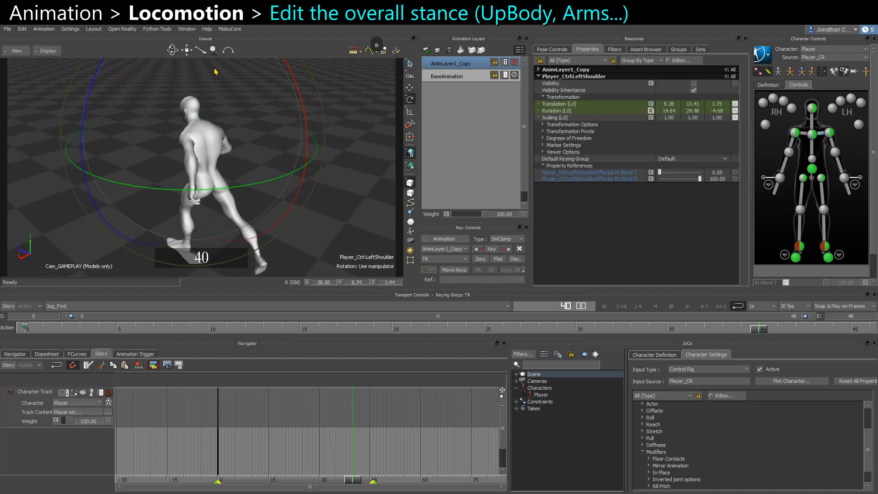
middle_click_drag(206, 132, 165, 150)
key("e")
middle_click_drag(190, 92, 270, 120)
left_click(352, 186)
key("ctrl+space")
key("ctrl+space")
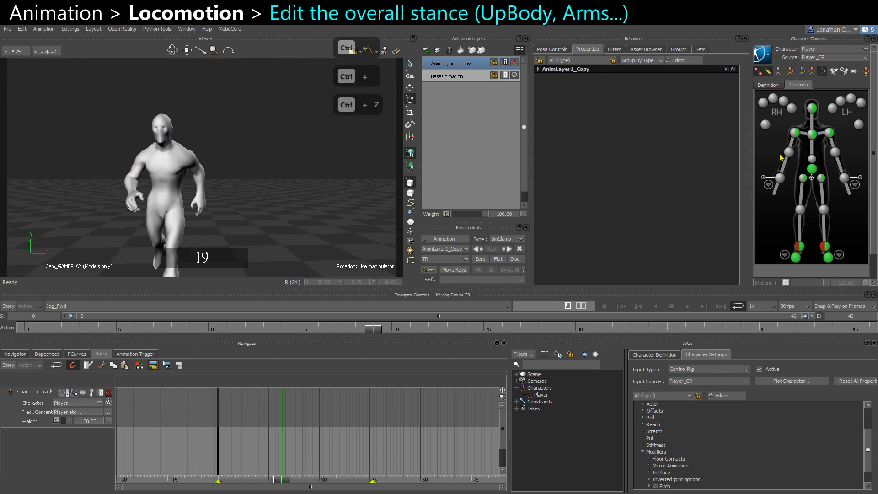
At frame 0, rotate the chest end effector slightly and key it.
left_click(812, 134)
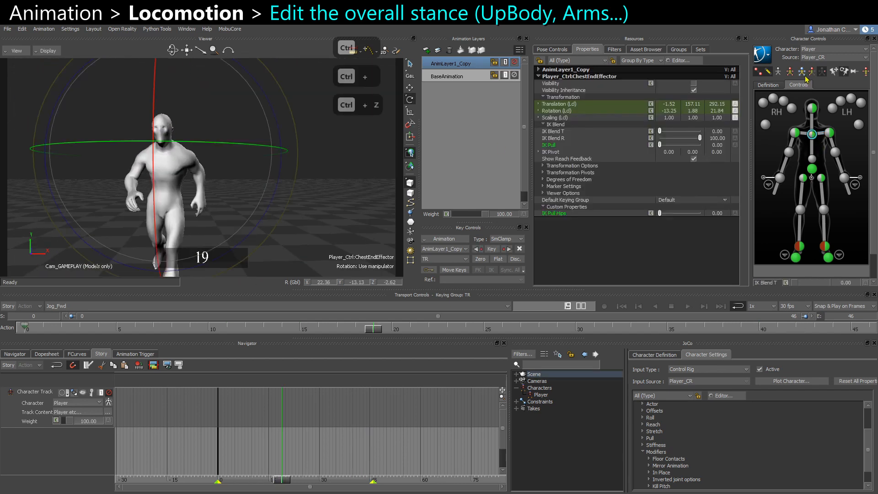
left_click(31, 333)
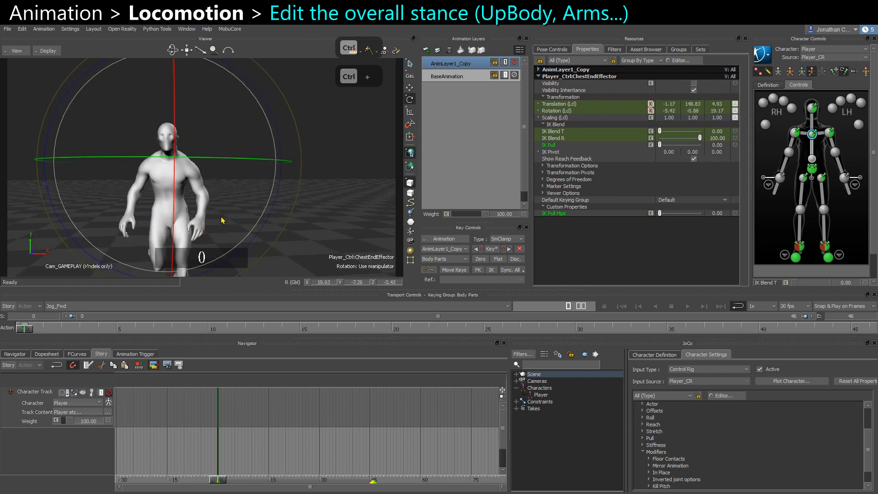
left_click_drag(223, 221, 228, 219)
key("s")
At frame 0, rotate the neck while checking from the front view, and key it.
left_click(342, 213)
left_click(812, 122)
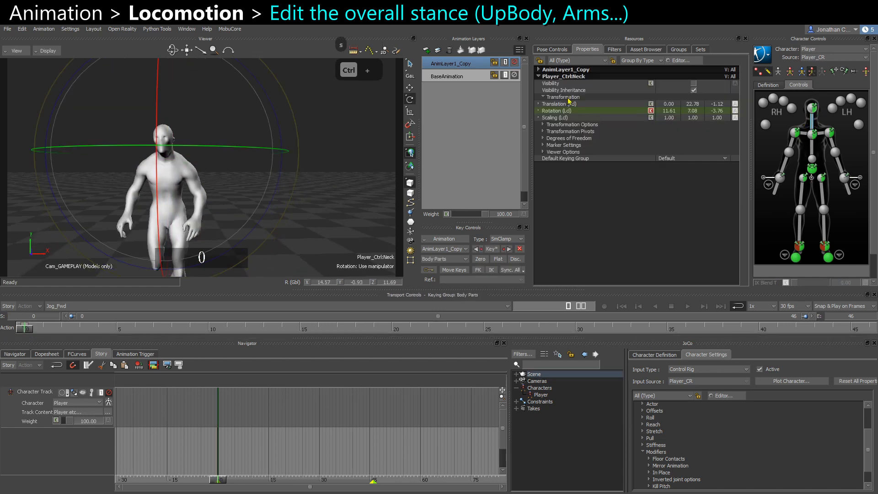
left_click_drag(220, 121, 225, 125, "ctrl+shift")
key("F5")
key("F5")
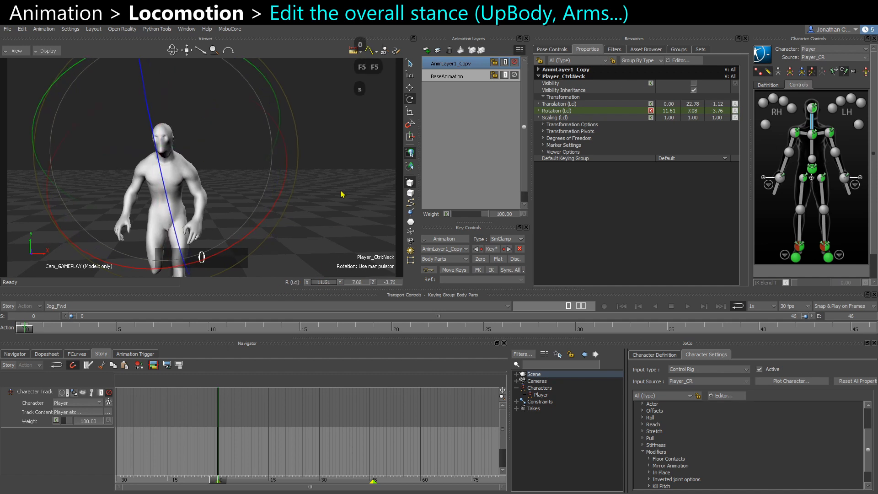
key("Tab")
type("0")
key("Tab")
type("0")
key("Return")
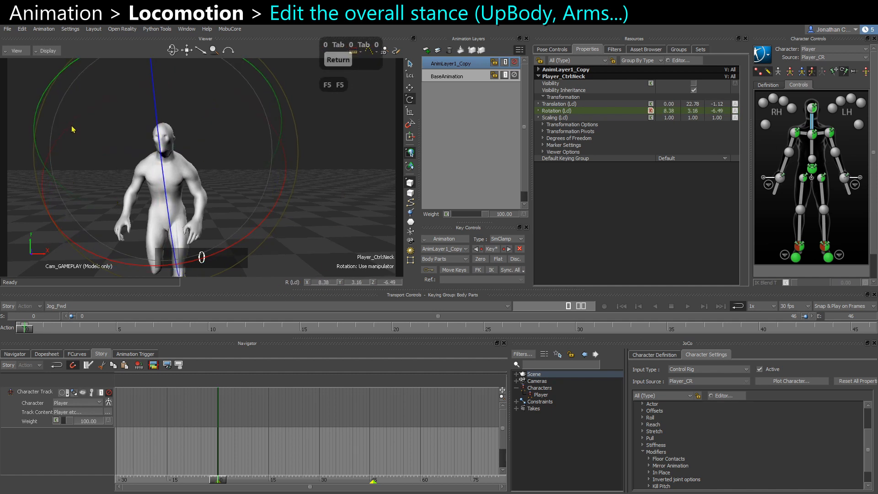
left_click_drag(71, 126, 100, 118)
key("ctrl+f")
left_click_drag(255, 173, 290, 229, "ctrl")
left_click_drag(225, 149, 232, 227, "shift")
left_click_drag(225, 133, 240, 160, "ctrl")
key("s")
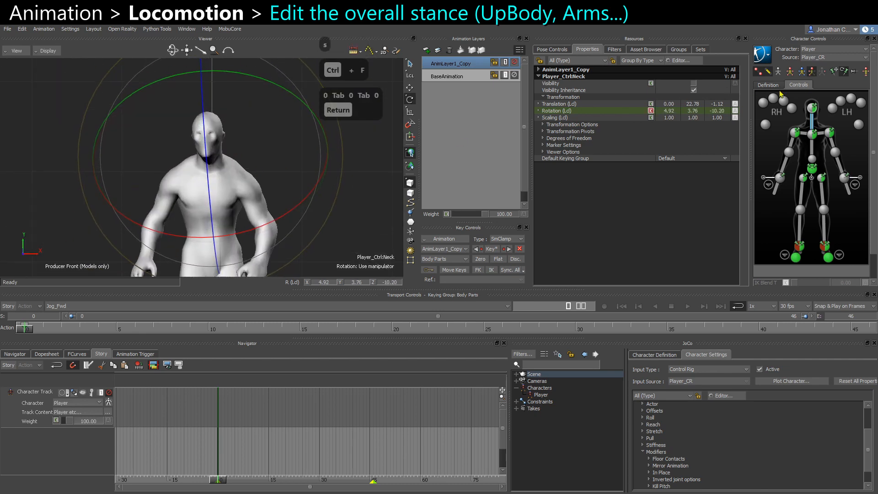
Rotate the head effector and the neck alternately to straighten the head from the front.
left_click(813, 108)
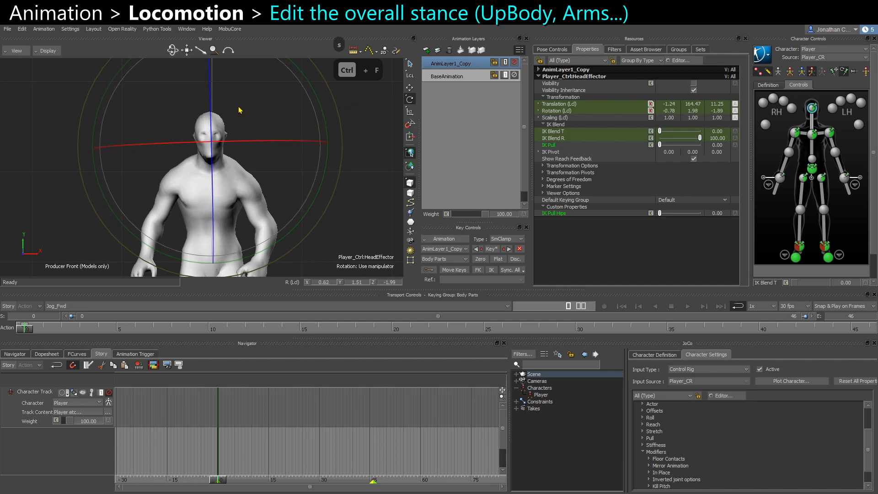
mouse_move(262, 175)
left_mouse_down()
mouse_move(245, 127)
mouse_move(251, 188)
mouse_move(251, 166)
left_mouse_up()
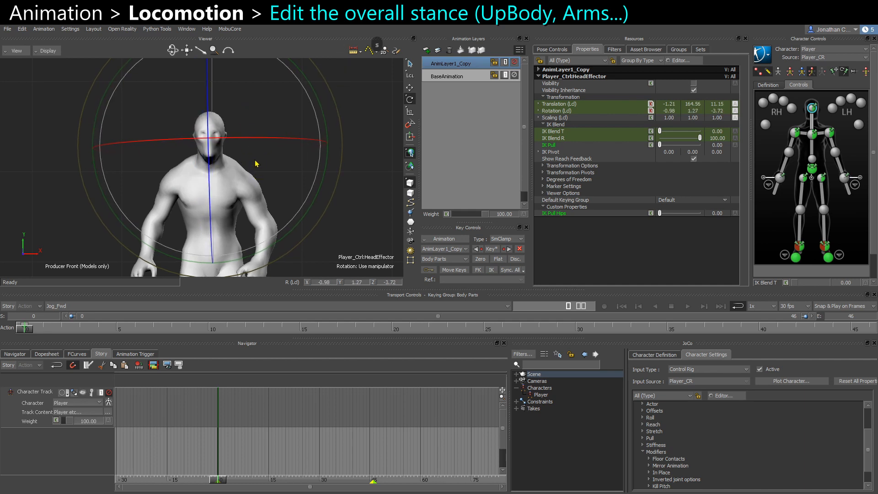
left_click(810, 118)
left_click_drag(299, 132, 294, 130)
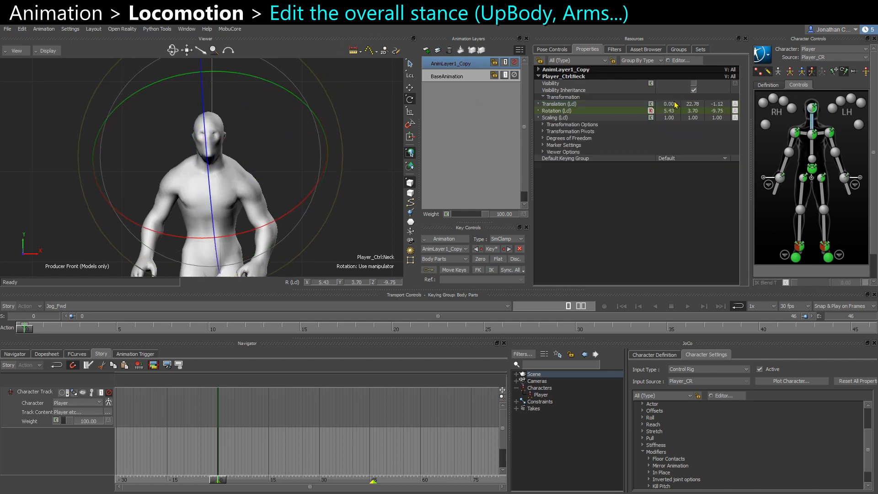
left_click(811, 108)
left_click_drag(243, 181, 200, 220)
From the side view, tilt the neck back slightly.
key("ctrl+r")
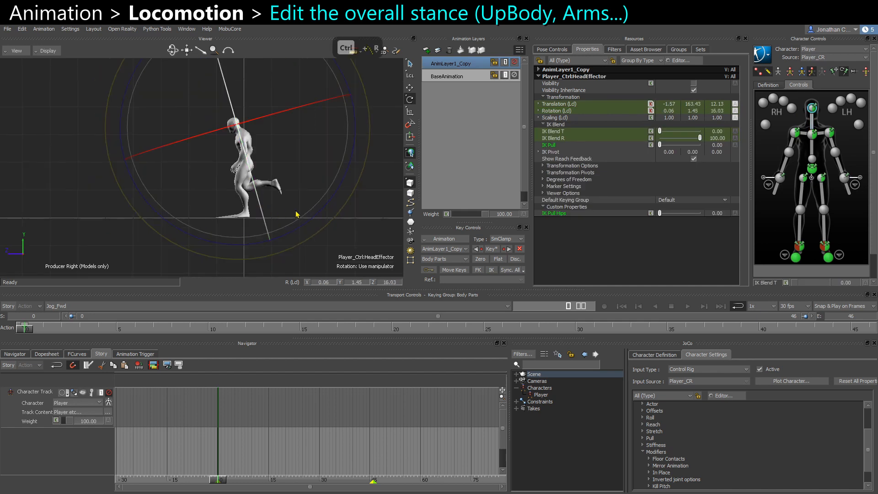
left_click(808, 127)
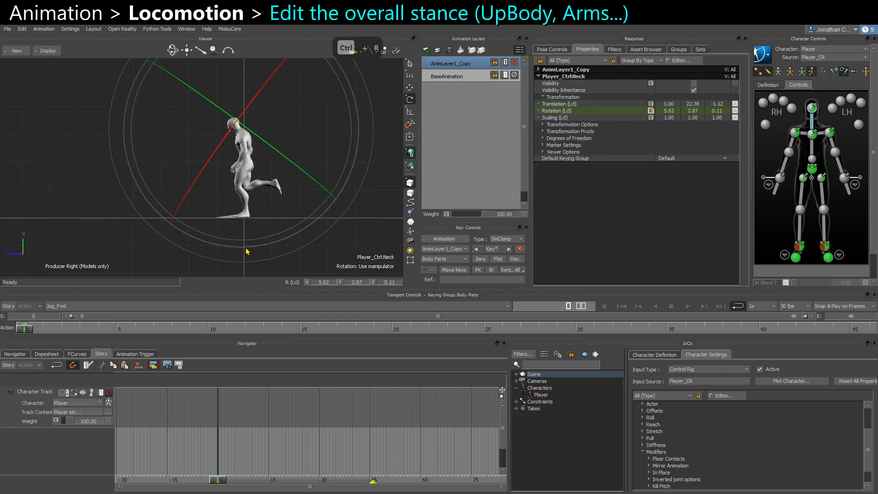
left_click_drag(237, 251, 249, 235)
scroll(248, 235, "up", 5)
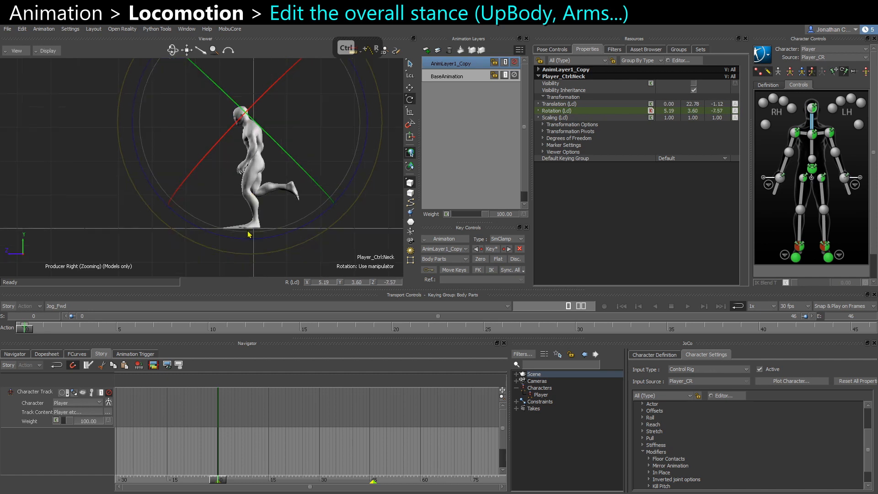
From the side view, rotate the chest end effector and key it.
left_click(812, 134)
scroll(361, 219, "up", 2)
left_click_drag(349, 220, 343, 221)
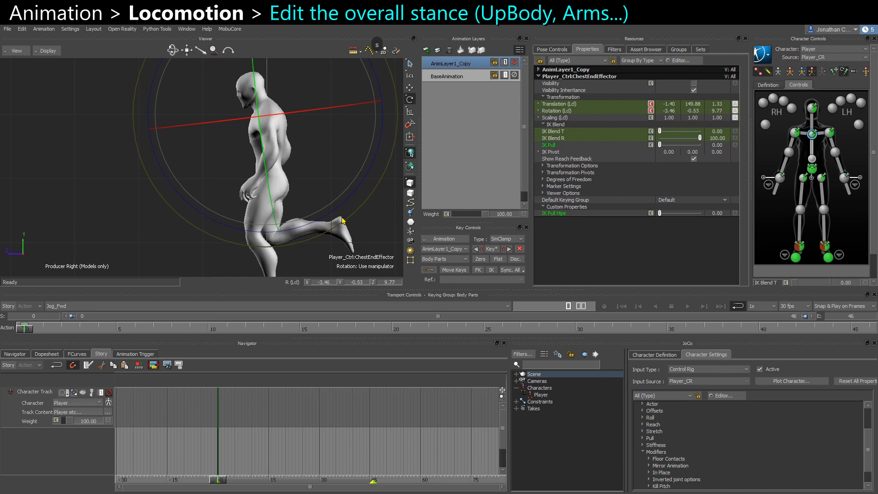
key("ctrl+e")
key("s")
Play back the jog cycle to review the upper body stance.
mouse_move(288, 255)
left_mouse_down()
mouse_move(306, 256)
mouse_move(297, 251)
left_mouse_up()
key("ctrl+space")
left_click(350, 253)
key("ctrl+space")
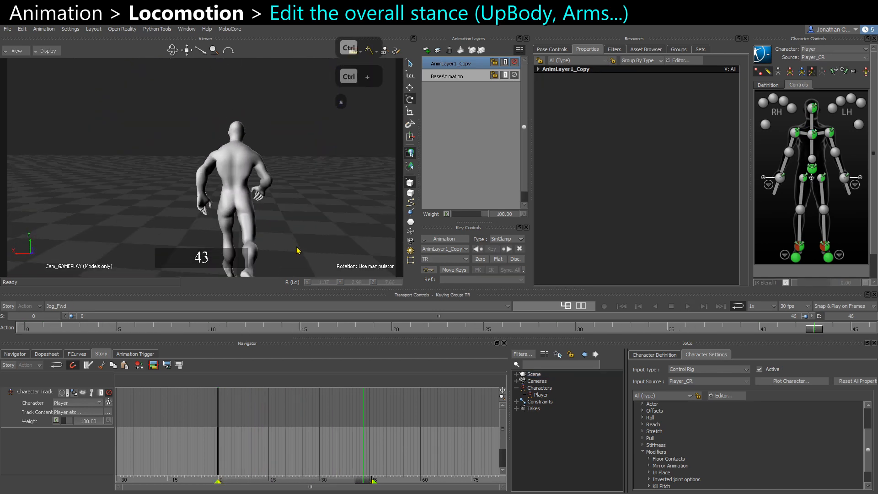
Play back the jog cycle and orbit the view to review the stance from behind.
right_click_drag(298, 251, 257, 217, "alt")
key("ctrl+space")
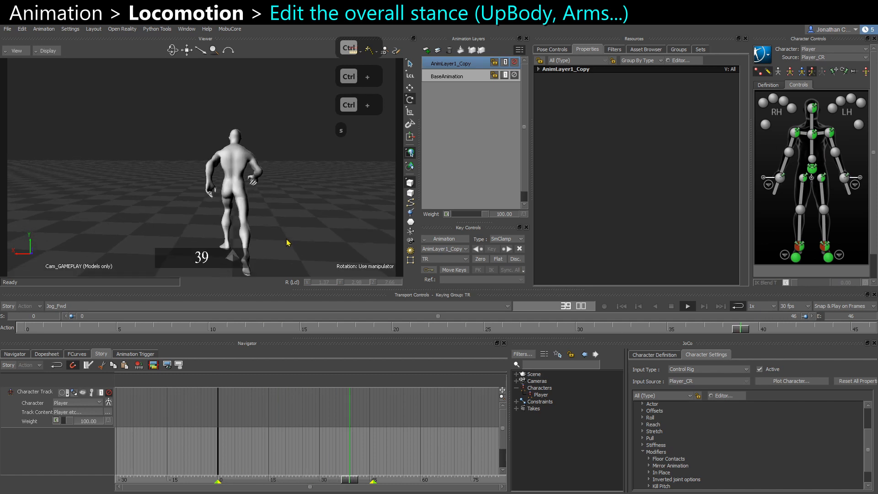
key("ctrl+space")
middle_click_drag(237, 235, 228, 225, "alt")
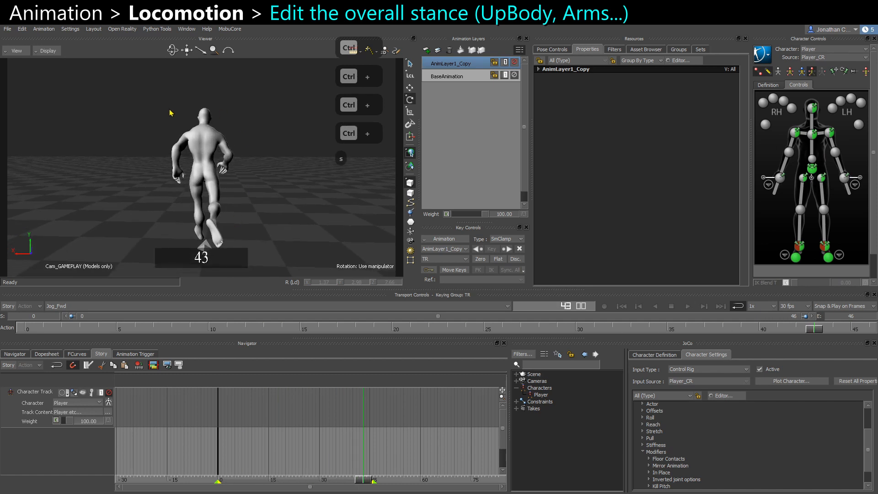
key("ctrl+space")
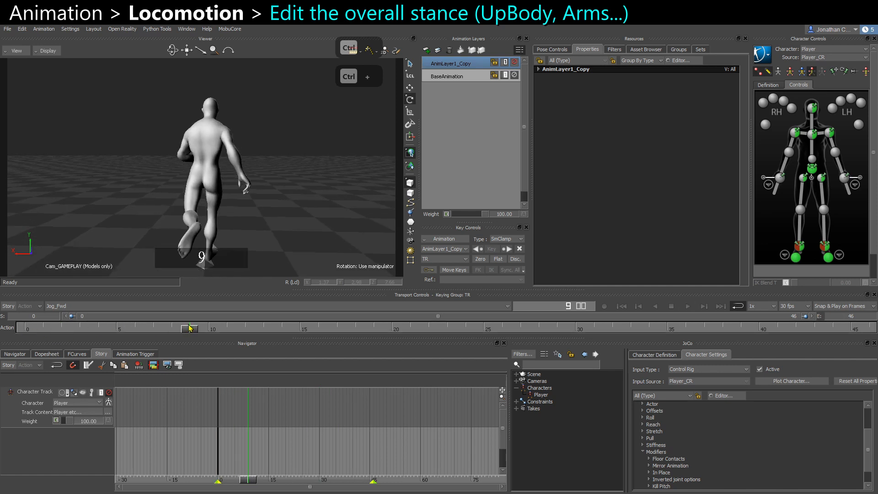
left_click(127, 328)
left_click_drag(127, 328, 160, 328)
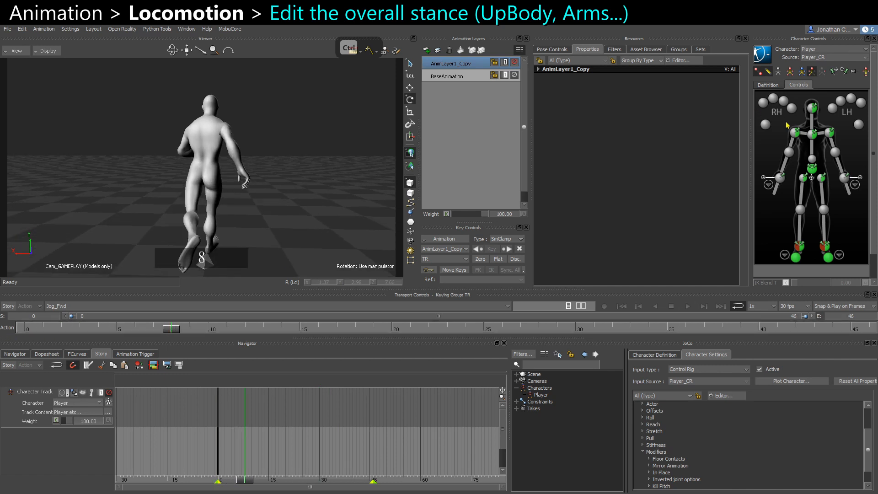
Select the right shoulder effector, scrub through the cycle and play it back to inspect the arm motion.
left_click(795, 133)
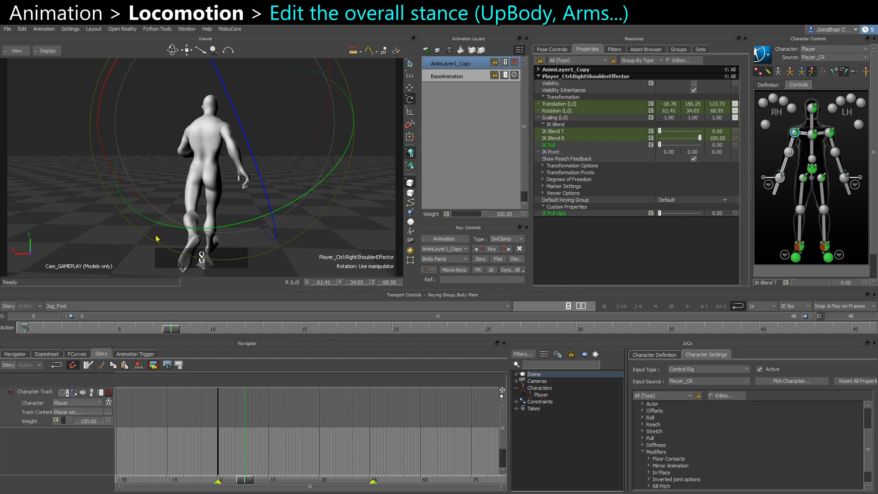
left_click_drag(179, 332, 392, 328)
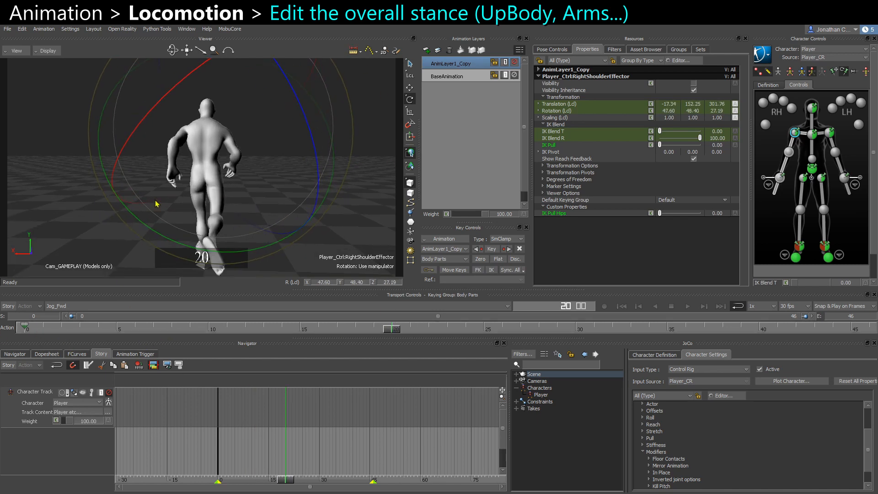
left_click_drag(28, 329, 394, 330)
left_click(341, 255)
key("ctrl+space")
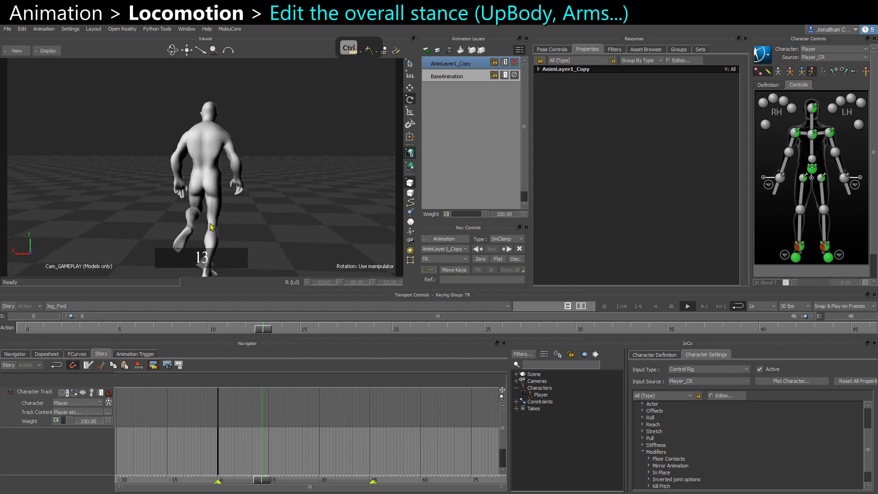
key("ctrl+space")
left_click_drag(297, 233, 336, 193, "ctrl+shift")
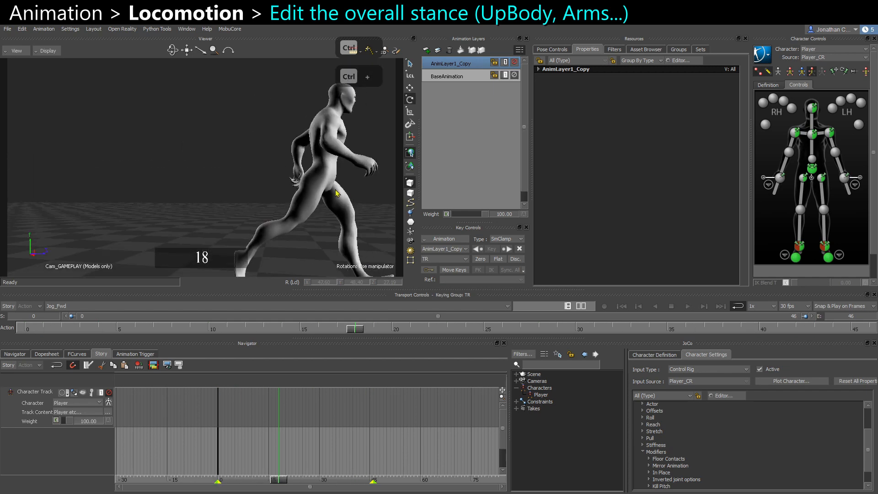
left_click_drag(250, 206, 336, 212, "ctrl+shift")
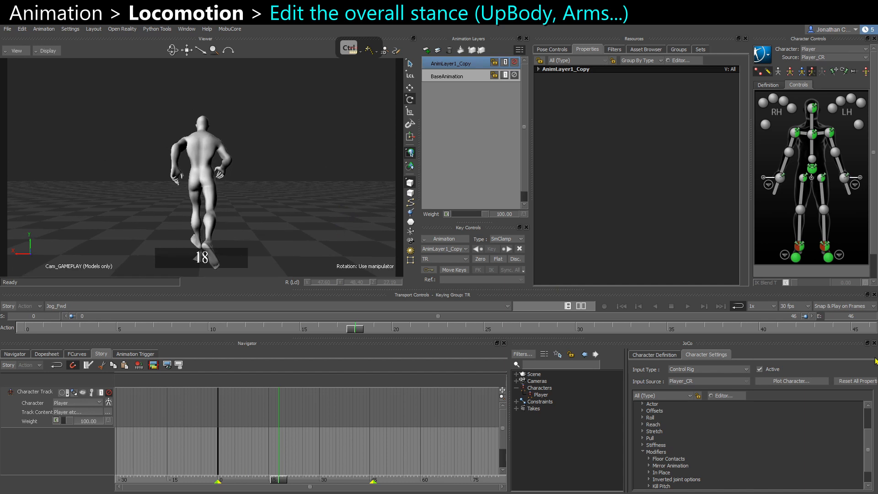
Select the chest end effector on the last frame and scrub through the cycle to compare its pose.
left_click(870, 329)
left_click(815, 133)
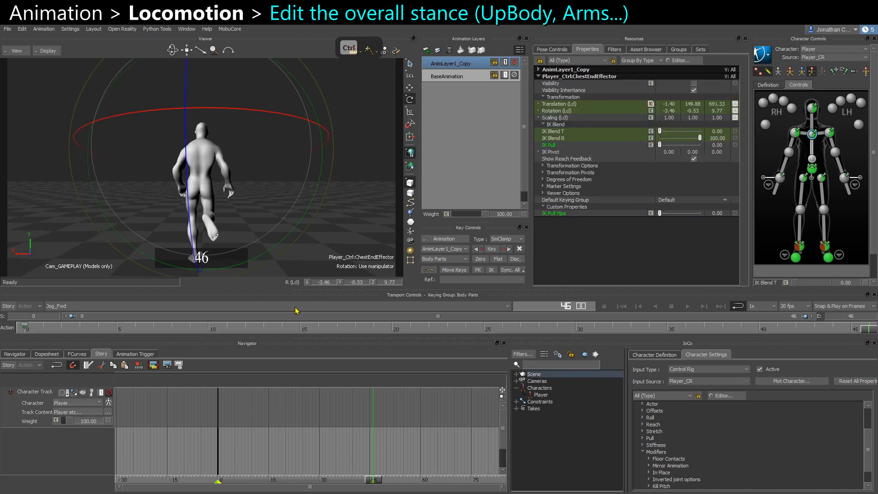
left_click(440, 330)
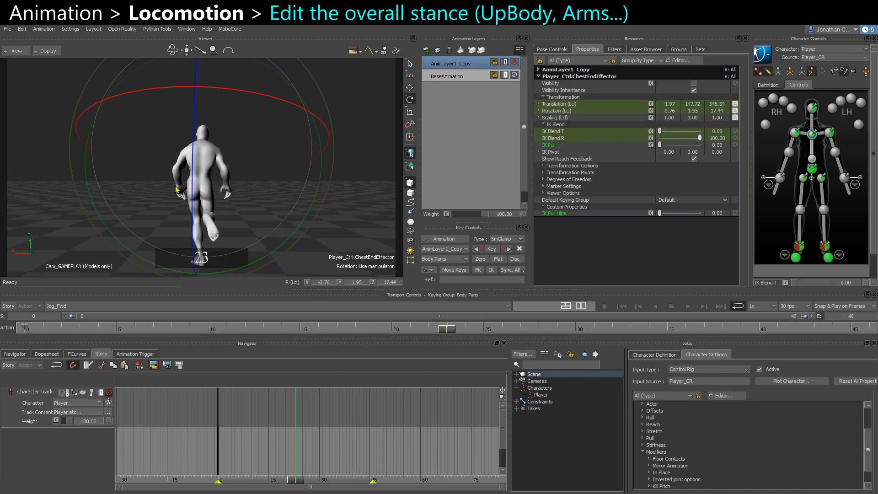
left_click_drag(176, 189, 192, 131)
left_click_drag(448, 331, 688, 331)
left_click(33, 326, "shift")
key("ctrl+space")
left_click(362, 241)
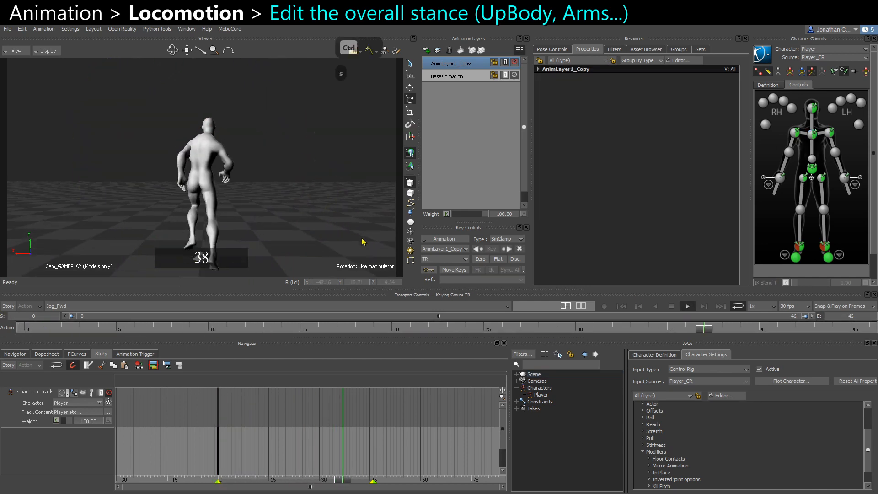
key("ctrl+space")
key("ctrl+space")
Copy the chest end effector's pose from the last frame and paste it onto the first frame.
left_click(812, 134)
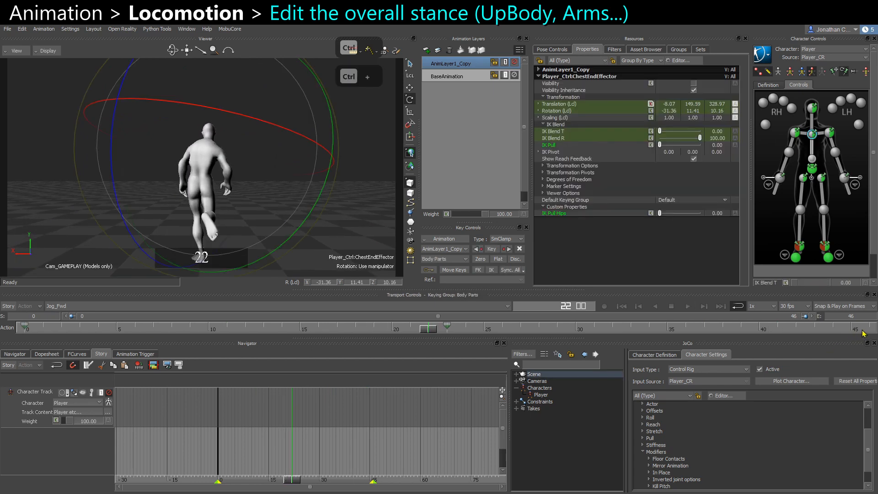
left_click(863, 330)
left_click(25, 325)
key("ctrl+c")
key("ctrl+v")
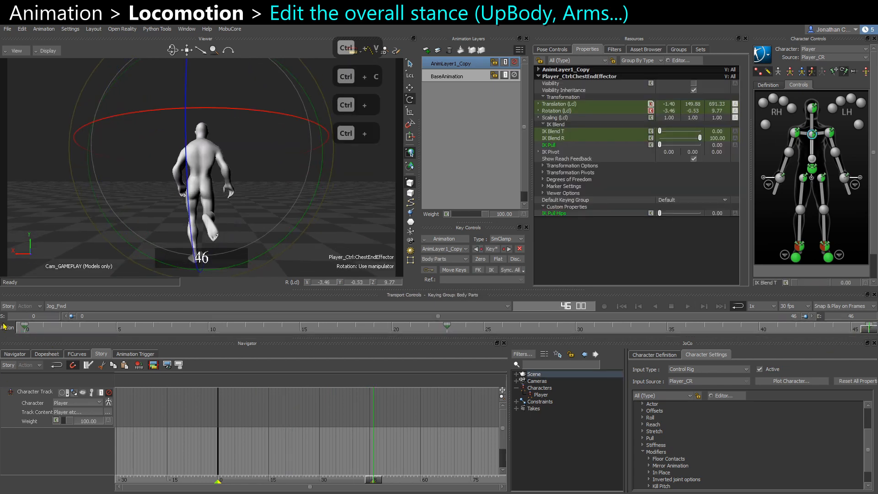
Play back and orbit around the character to review the looping jog.
key("ctrl+space")
key("ctrl+space")
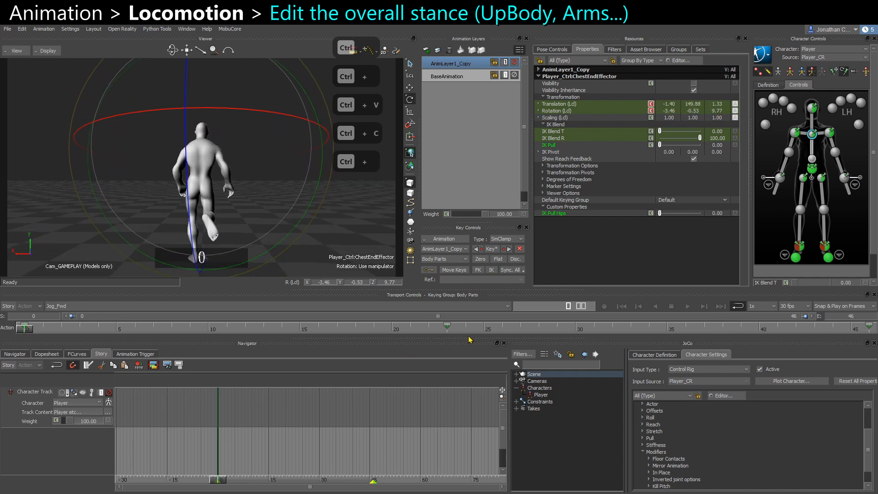
key("Delete")
left_click(339, 248)
key("ctrl+space")
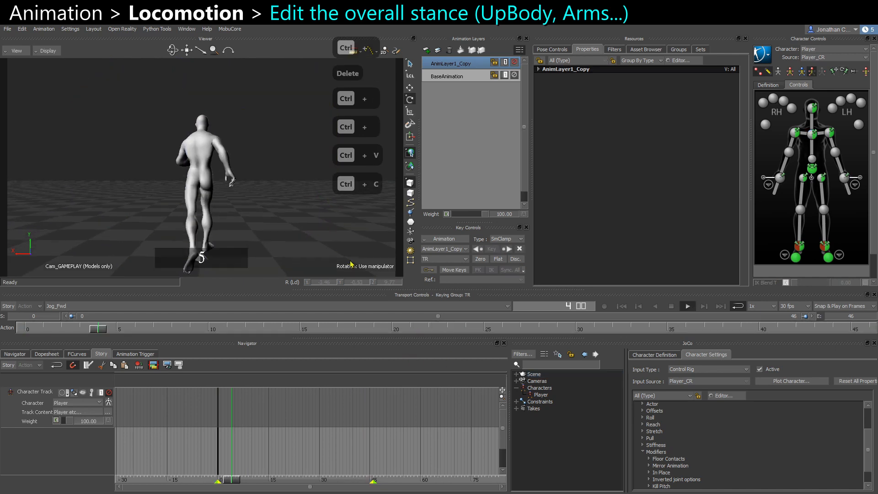
key("ctrl+space")
left_click_drag(310, 190, 158, 172, "ctrl+shift")
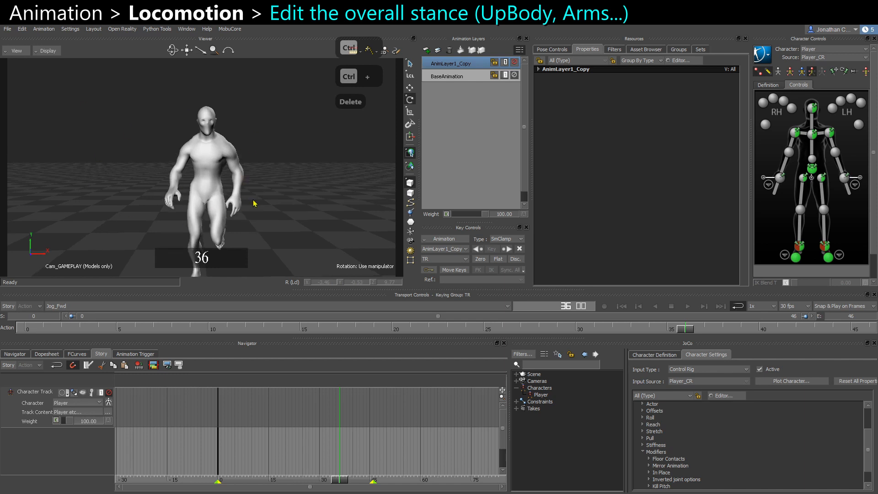
key("ctrl+space")
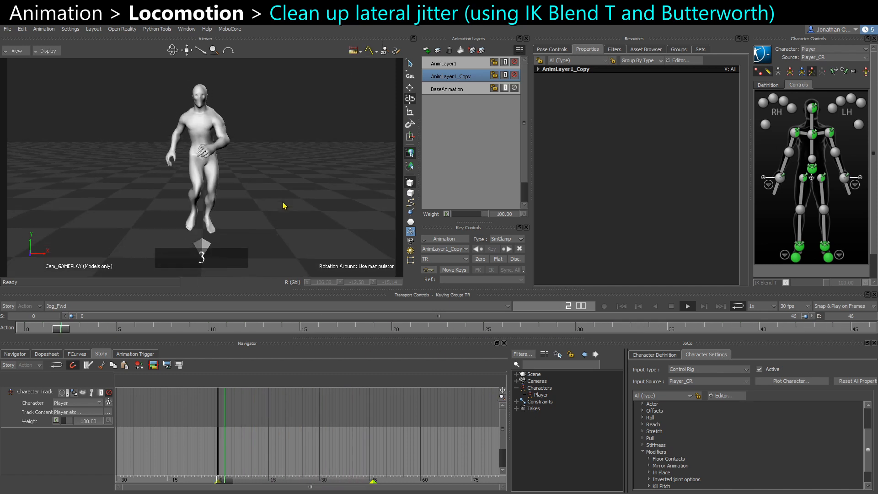
key("ctrl+space")
Duplicate the BaseAnimation layer and change the copy's layer accumulation setting.
left_click(449, 91)
key("ctrl+c")
key("ctrl+v")
right_click(457, 88)
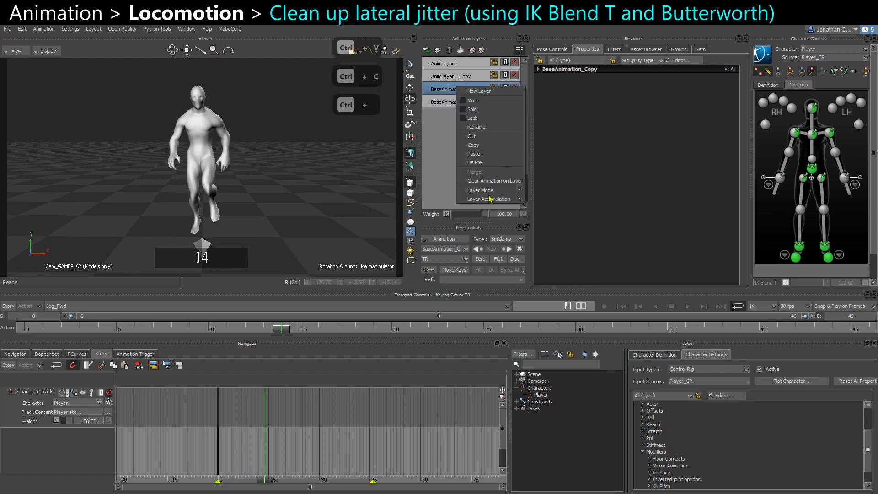
left_click(544, 200)
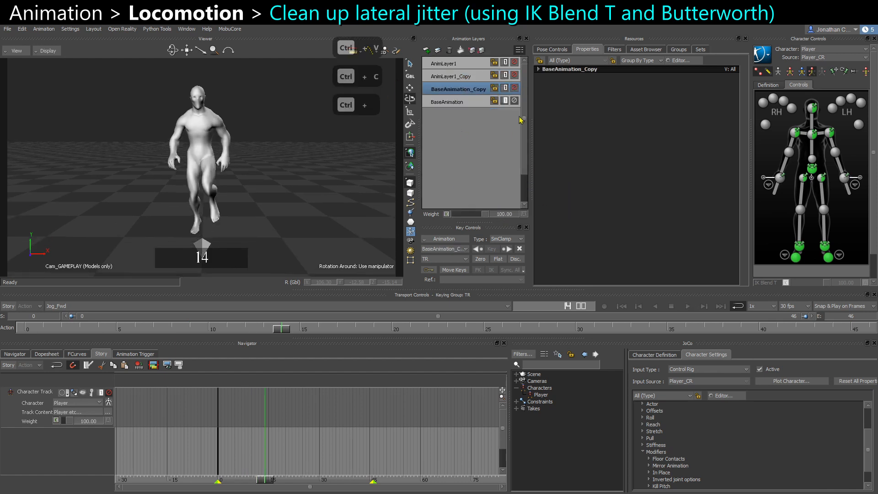
Open the hips effector's translation curve and set its pre- and post-extrapolation to infinite.
left_click(812, 168)
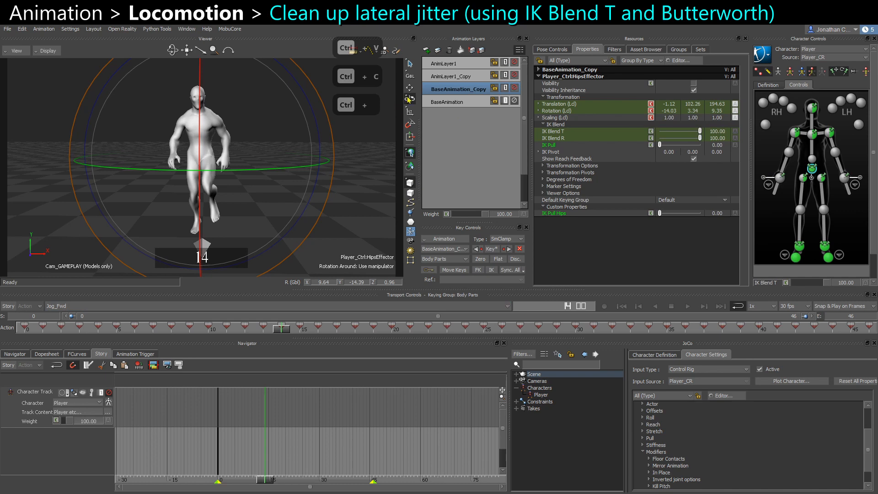
left_click(274, 206)
left_click(77, 354)
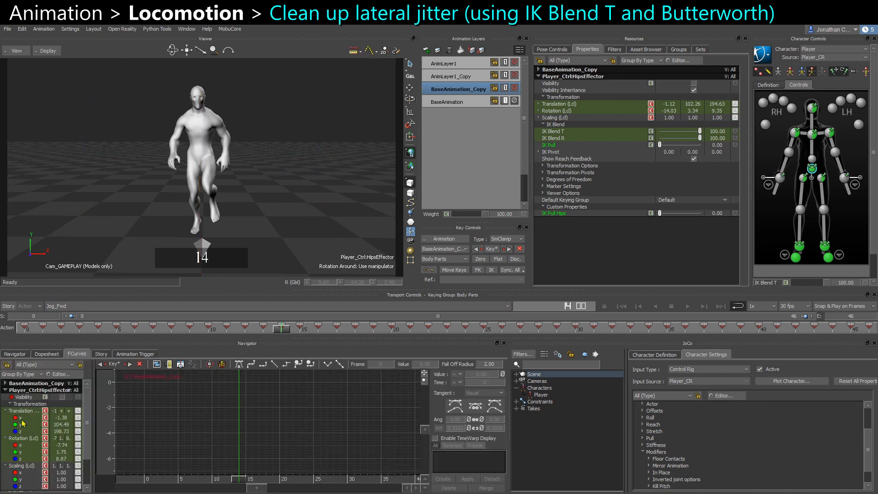
key("f")
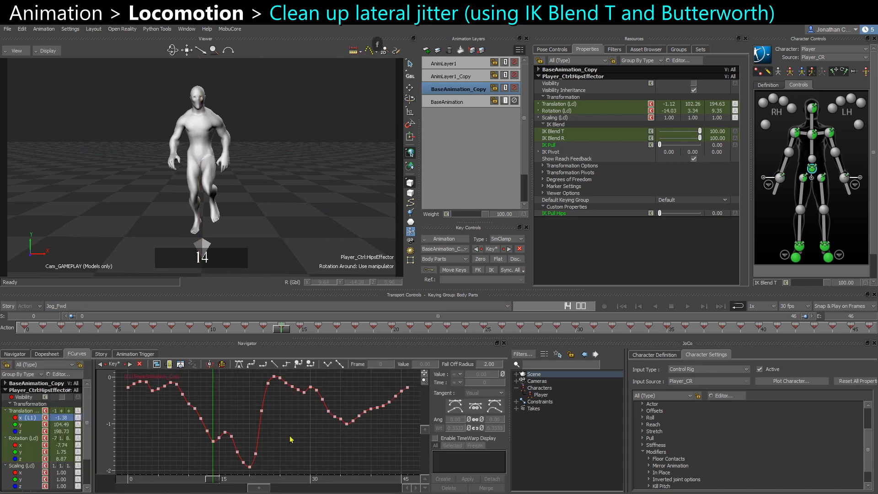
left_click_drag(336, 442, 320, 458, "ctrl")
right_click(285, 449)
left_click(312, 400)
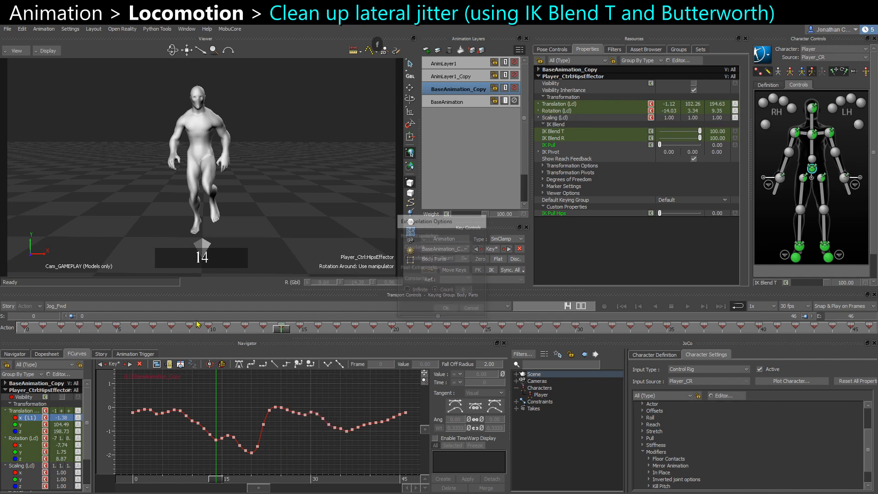
left_click(415, 281)
left_click(417, 289)
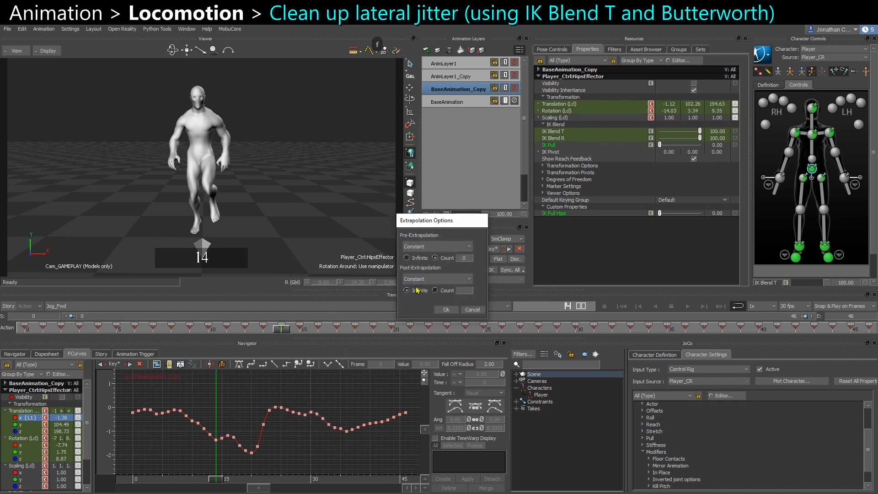
left_click(418, 247)
left_click(417, 263)
left_click(446, 310)
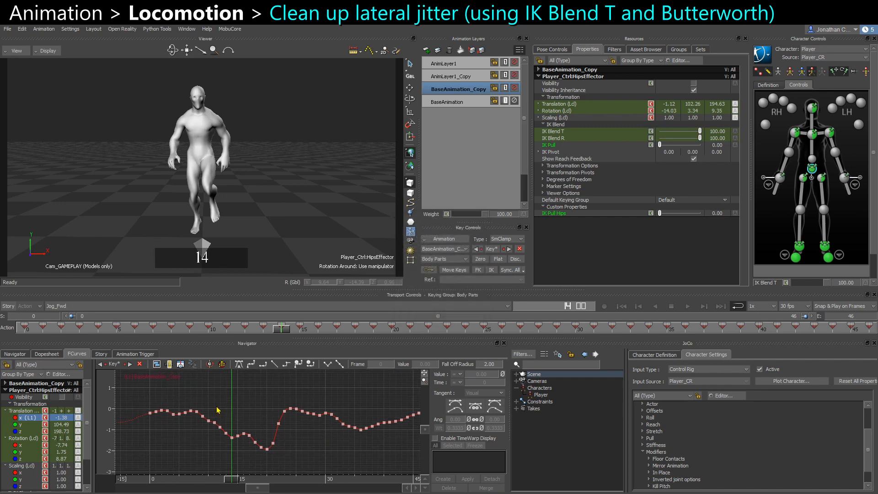
Select the hips effector's curve keys and apply a Butterworth filter with a cut-off frequency of 4.
scroll(291, 418, "down", 2)
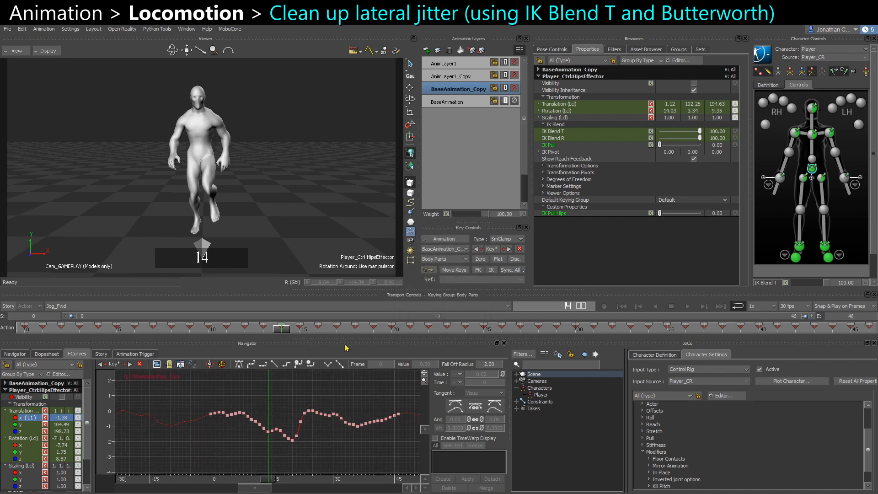
scroll(269, 419, "up", 1)
left_click_drag(284, 421, 254, 422, "shift")
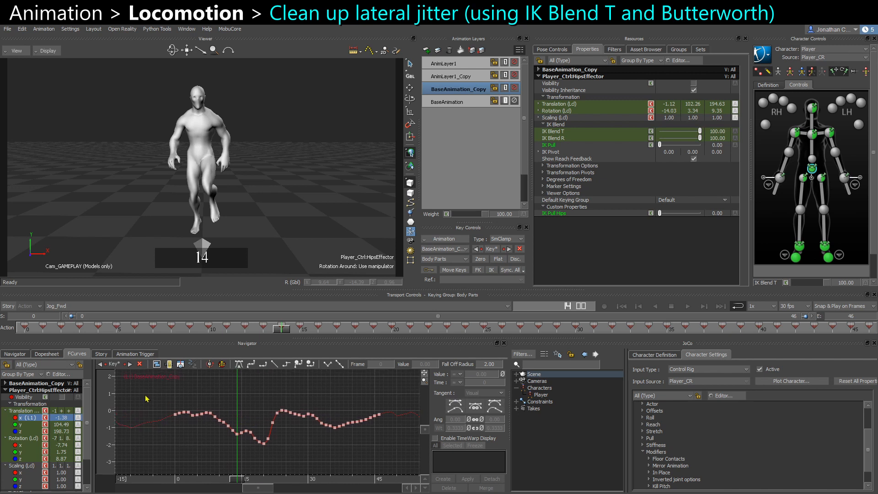
left_click_drag(397, 454, 397, 454)
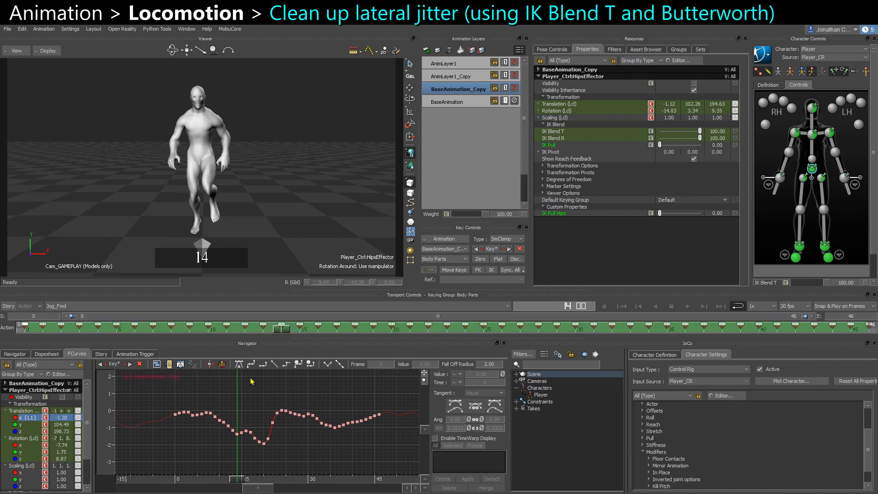
left_click(94, 354)
left_click(83, 354)
left_click_drag(168, 408, 391, 453)
left_click(613, 49)
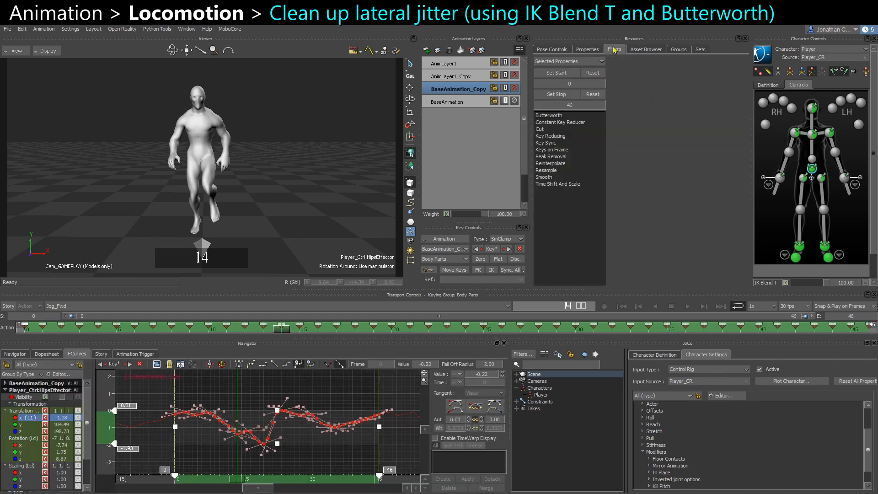
left_click(549, 116)
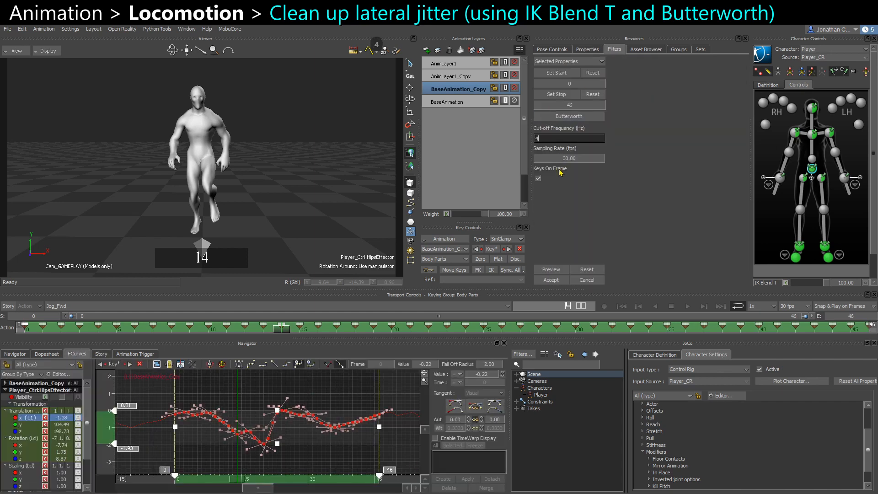
key("Return")
left_click(551, 269)
left_click(551, 280)
Play back the jog to review the filtered hip motion.
left_click(345, 240)
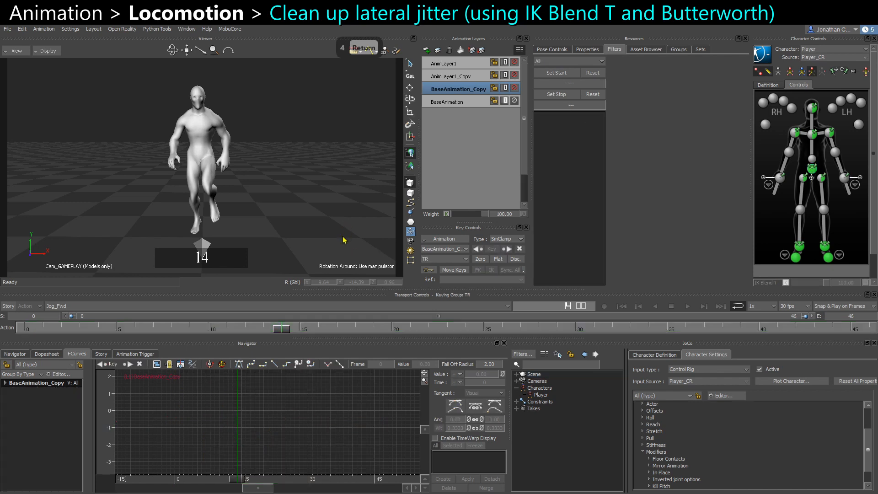
key("ctrl+space")
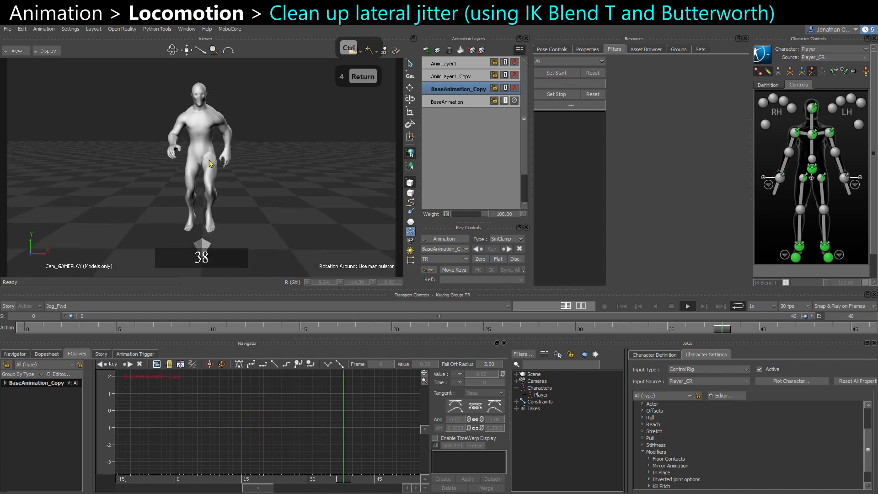
key("ctrl+space")
Select the chest end effector and set its IK Blend T to 100.
left_click(811, 135)
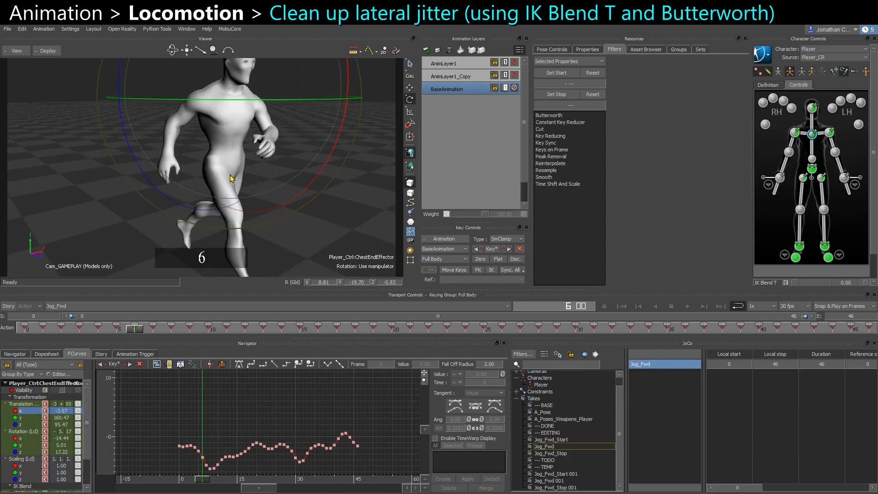
left_click(874, 269)
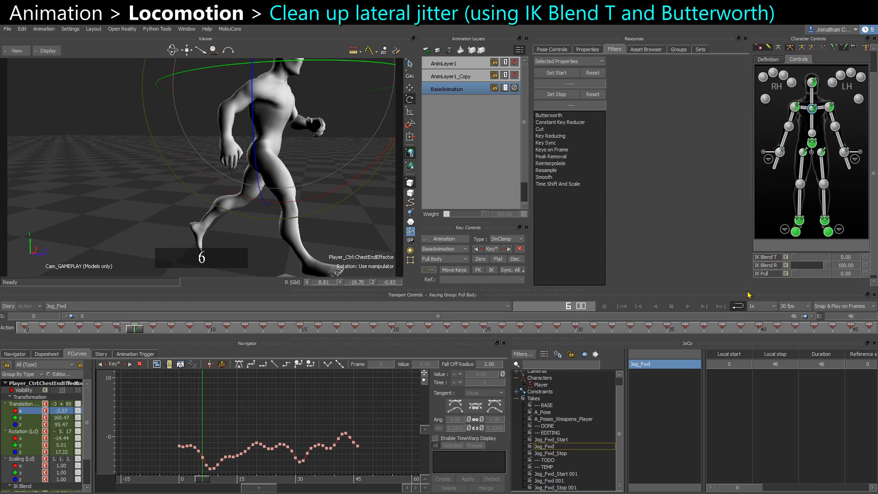
left_click_drag(749, 290, 748, 308)
left_click_drag(795, 269, 846, 270)
key("ctrl+space")
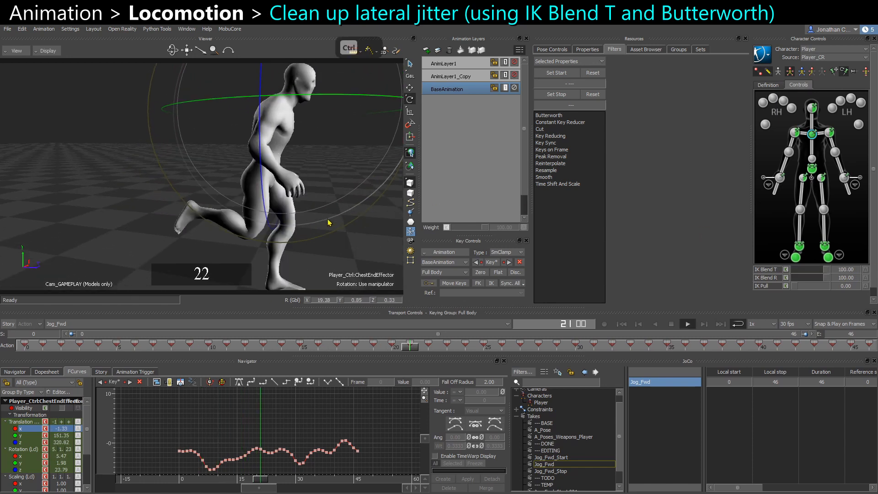
Switch between the copied and original animation layers, lower the chest effector's IK Blend T, and key it at frame 0 on AnimLayer1.
key("ctrl+space")
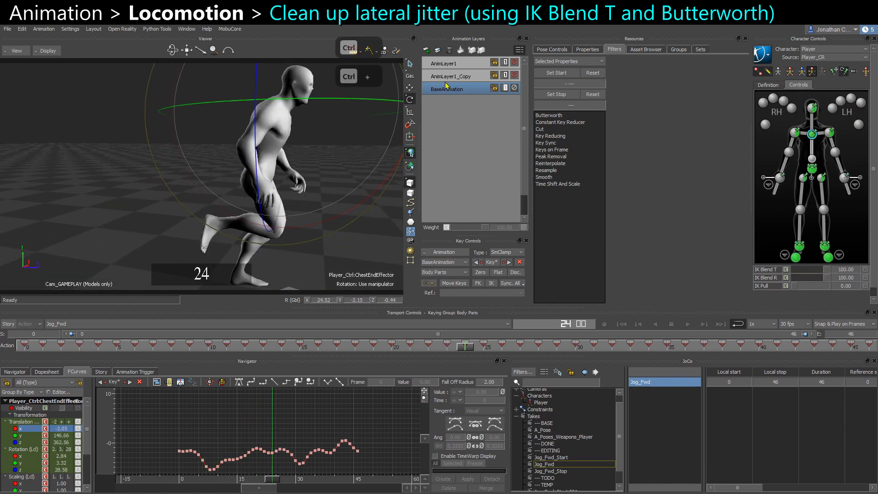
left_click(449, 76)
left_click_drag(810, 268, 440, 277)
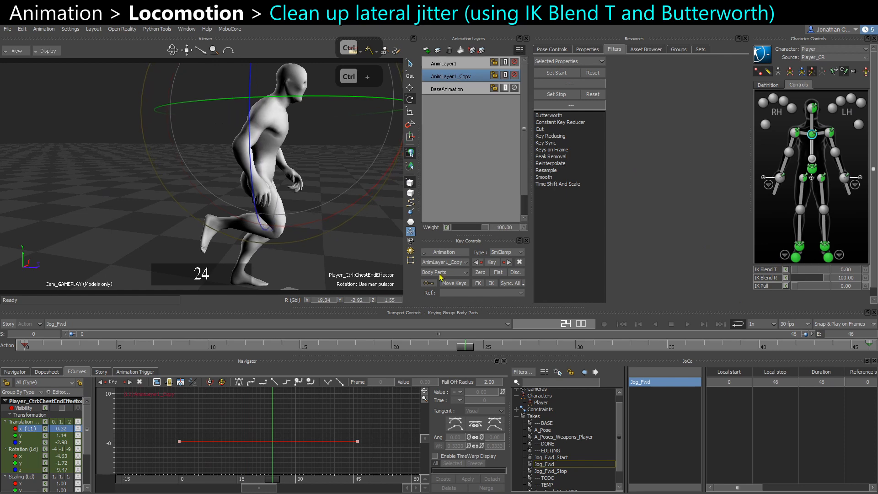
left_click(26, 347)
left_click(452, 65)
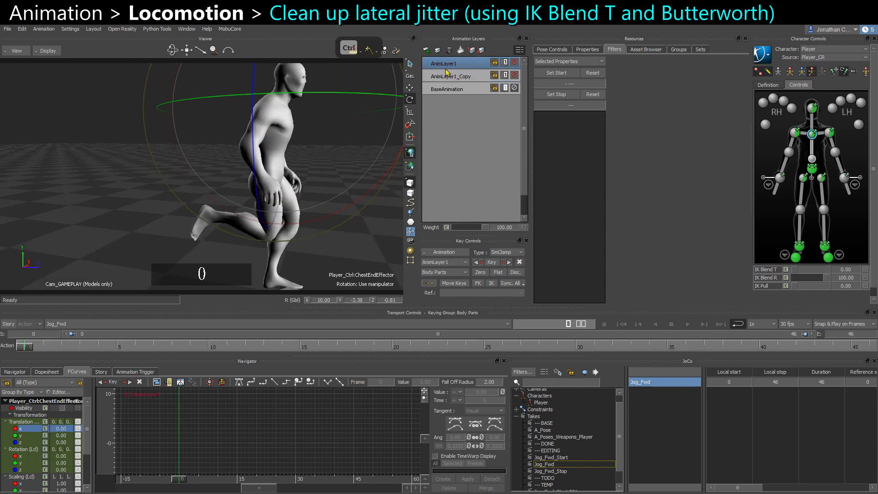
key("s")
key("ctrl+space")
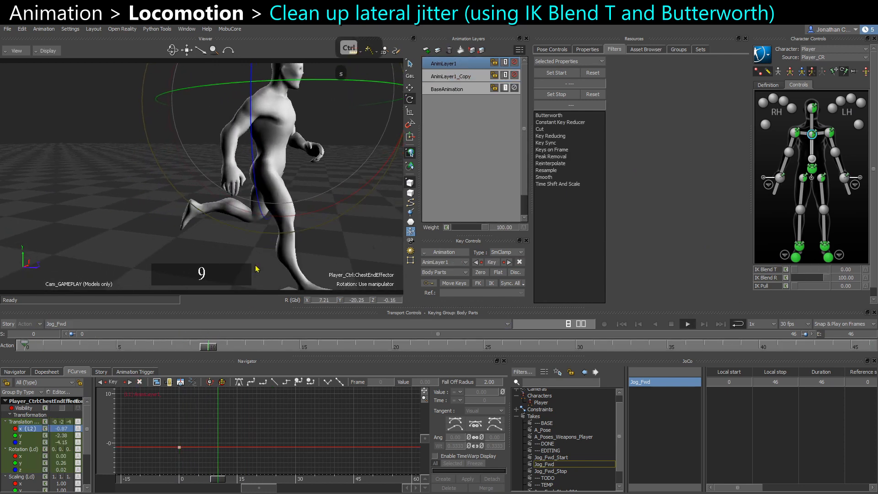
Adjust the chest effector's IK Blend T and play back the jog from behind to review the torso motion.
left_click_drag(808, 269, 715, 268)
left_click_drag(224, 222, 324, 260, "alt")
key("ctrl+space")
key("ctrl+space")
key("ctrl+space")
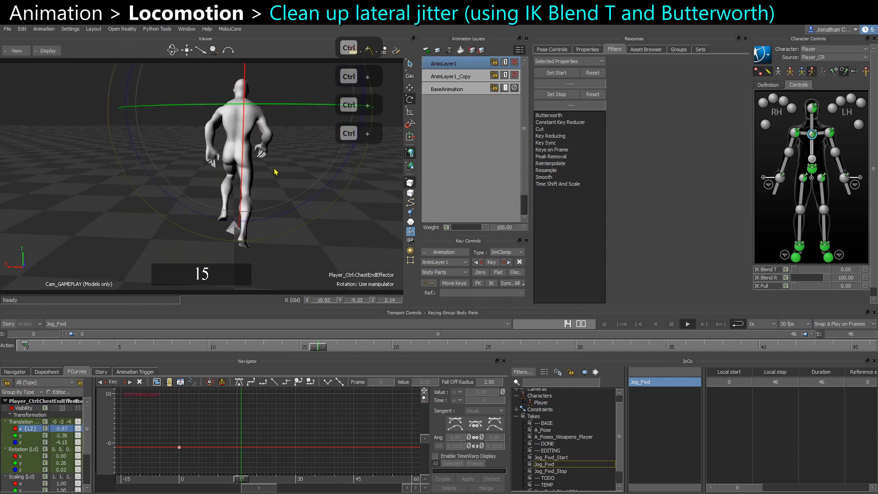
key("ctrl+space")
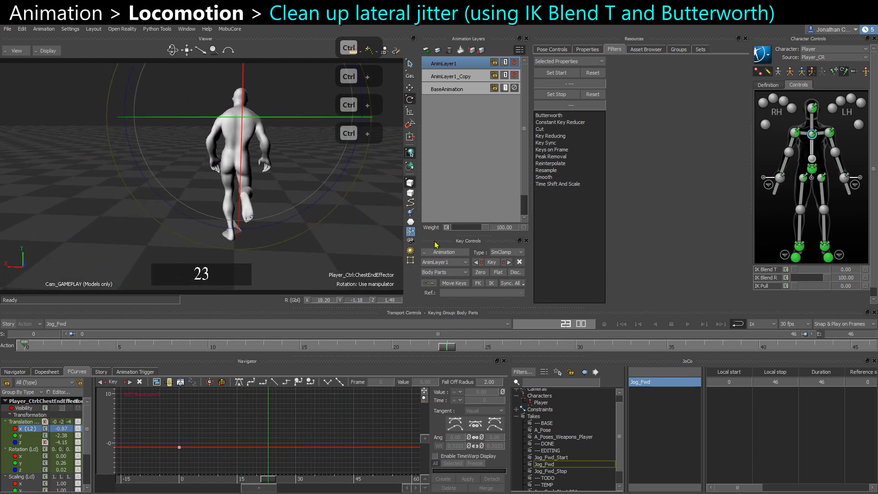
Duplicate the Jog_Fwd take as a backup, move the Jog_Fwd 002 copy up the takes list, and return to Jog_Fwd.
right_click(541, 464)
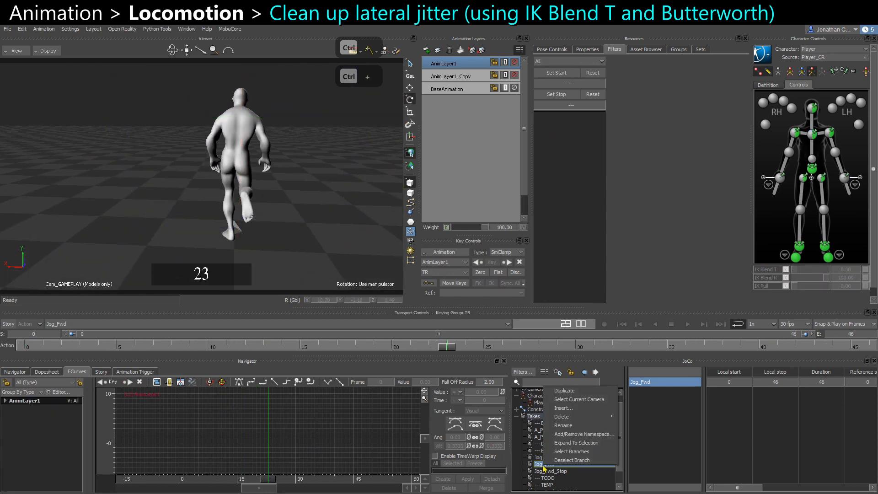
left_click(562, 391)
scroll(562, 469, "down", 2)
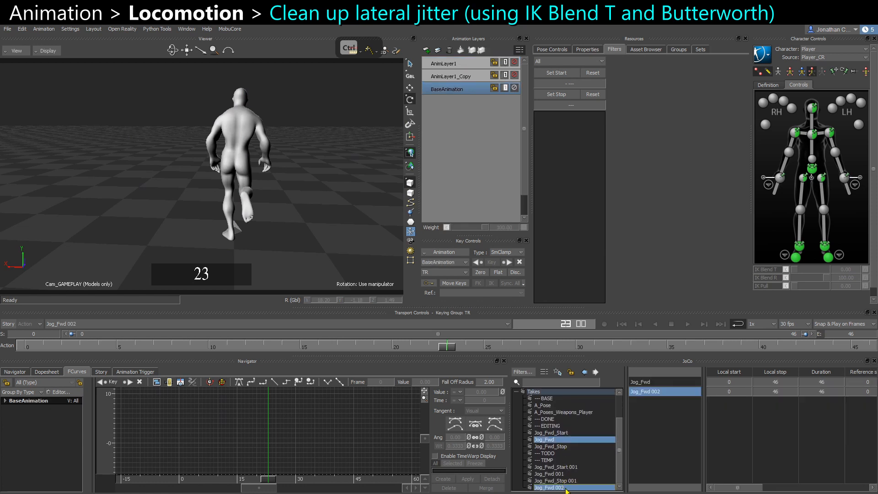
left_click_drag(566, 491, 559, 462)
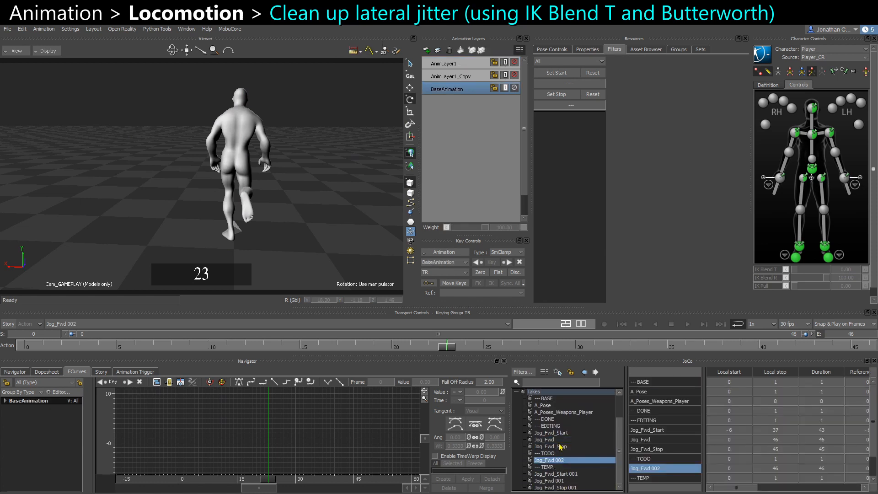
left_click(559, 442)
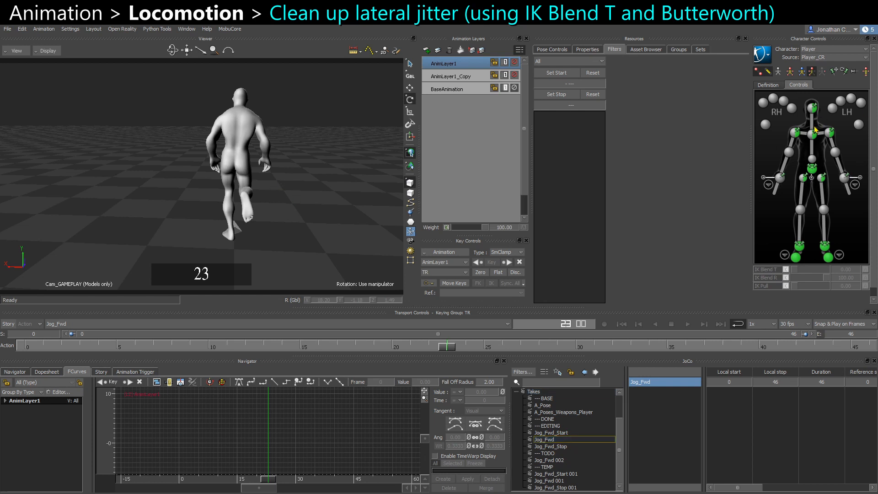
Select the chest effector and plot the selected character with all properties down to the base layer.
left_click(813, 132)
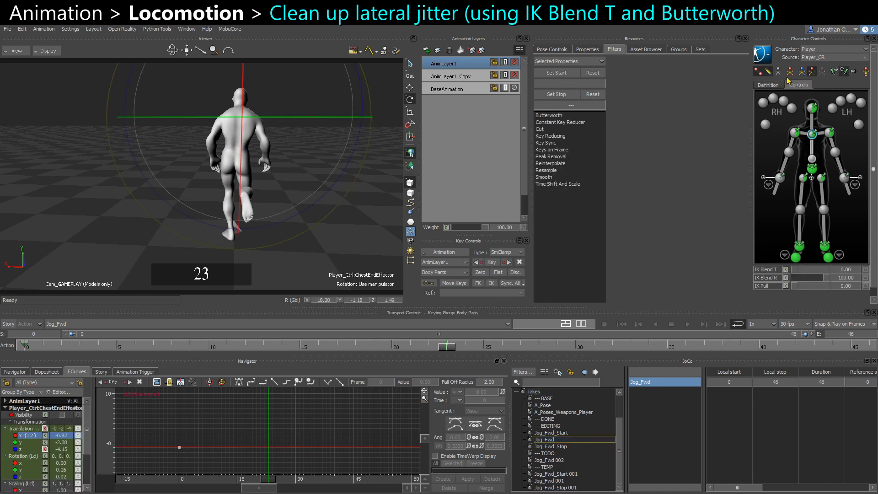
left_click(444, 252)
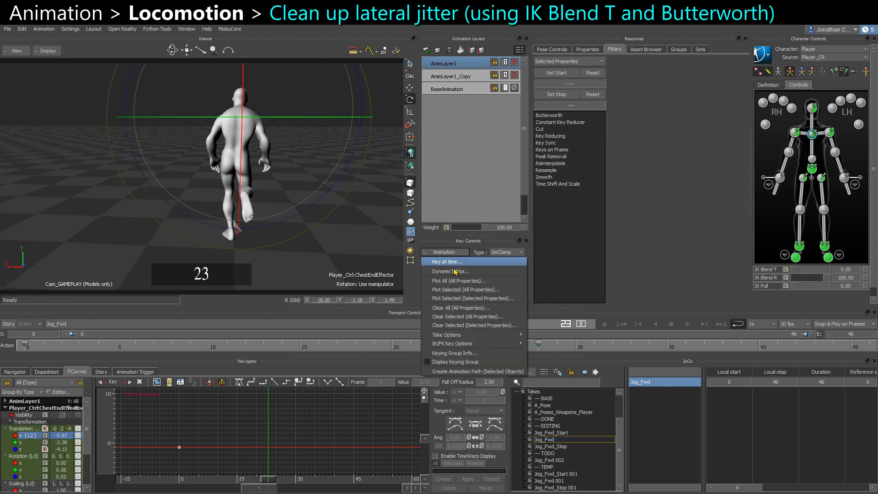
left_click(463, 290)
key("Return")
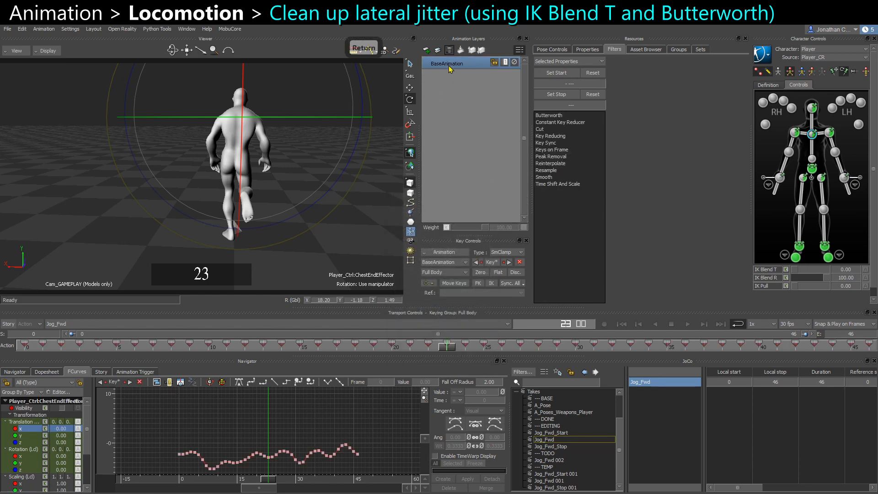
Duplicate the BaseAnimation layer to create BaseAnimation_Copy.
left_click(448, 67)
key("ctrl+c")
key("ctrl+v")
right_click(448, 65)
mouse_move(505, 170)
left_click(531, 178)
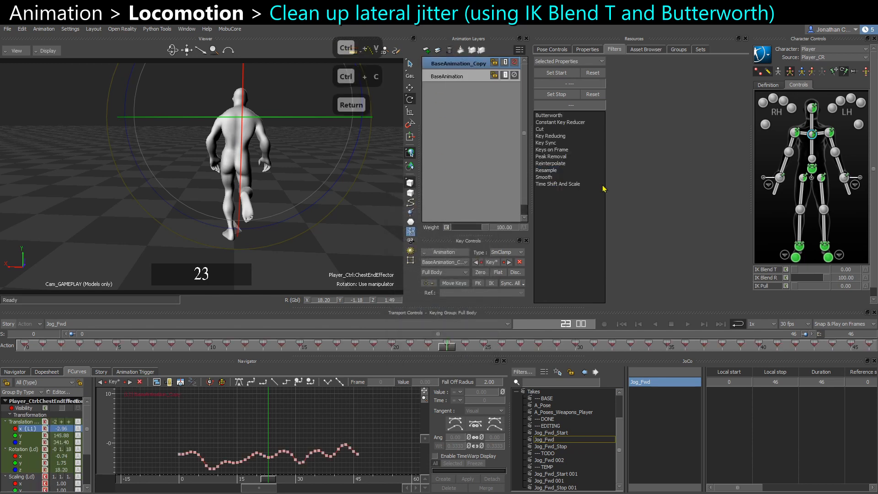
Set the chest effector's IK Blend T to 100 and apply a Butterworth filter with cut-off frequency 4 to its X translation keys.
left_click_drag(823, 270, 828, 270)
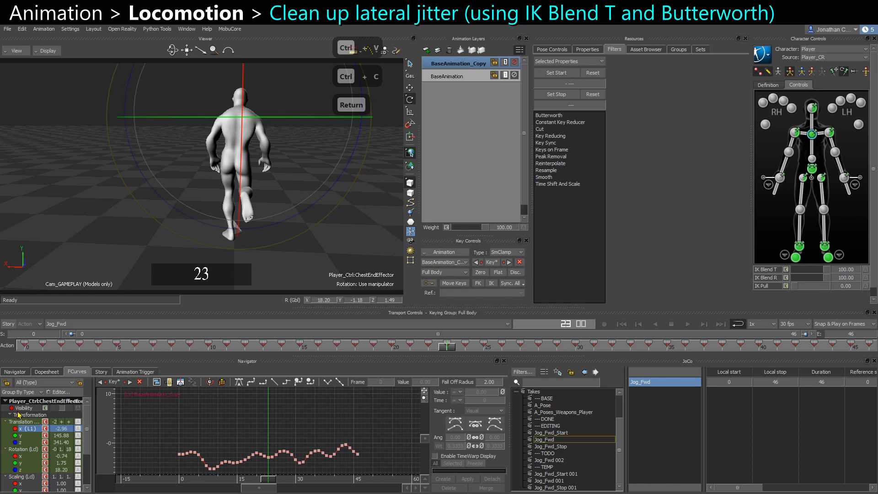
key("ctrl+v")
key("f")
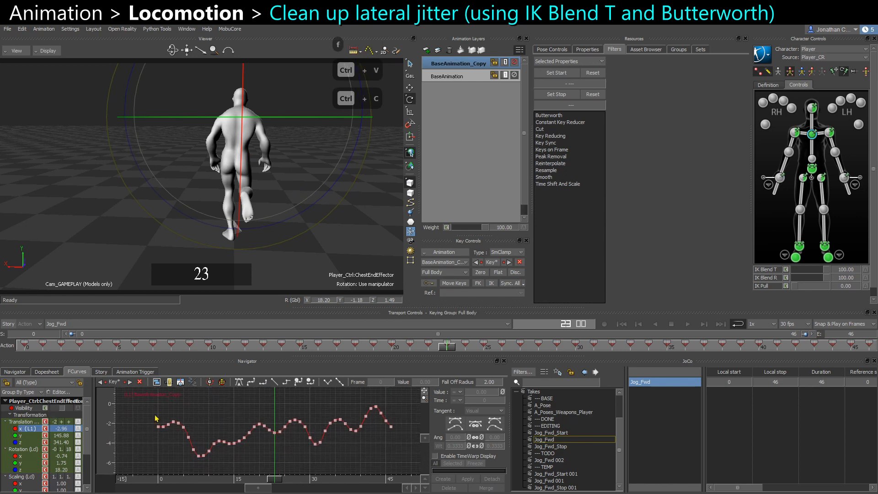
left_click_drag(231, 466, 220, 428, "ctrl")
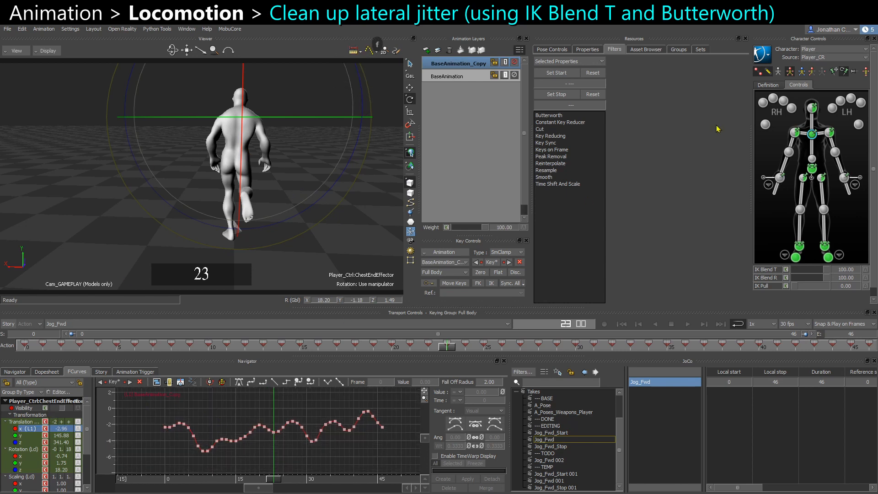
left_click(549, 115)
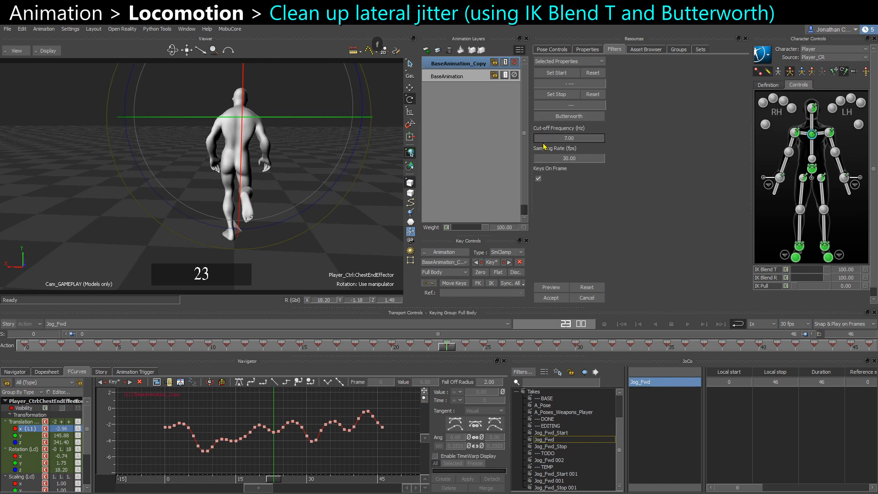
type("5")
key("Return")
left_click(554, 289)
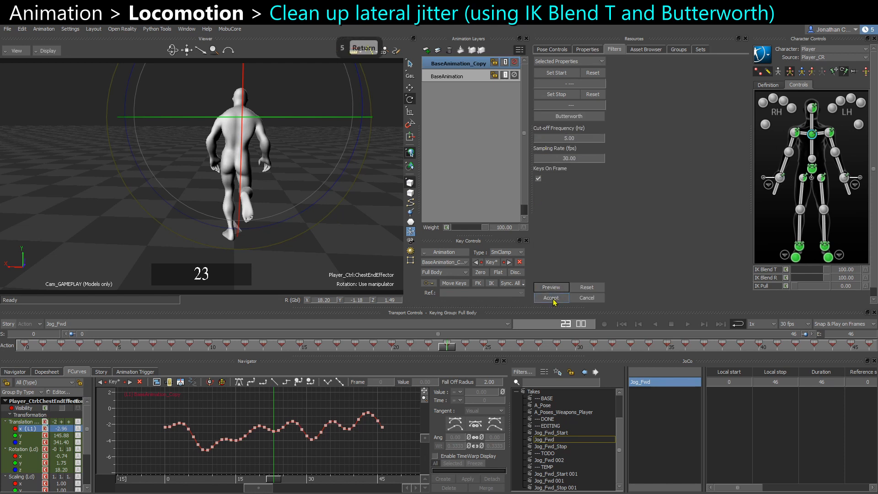
left_click(571, 138)
type("4")
key("Return")
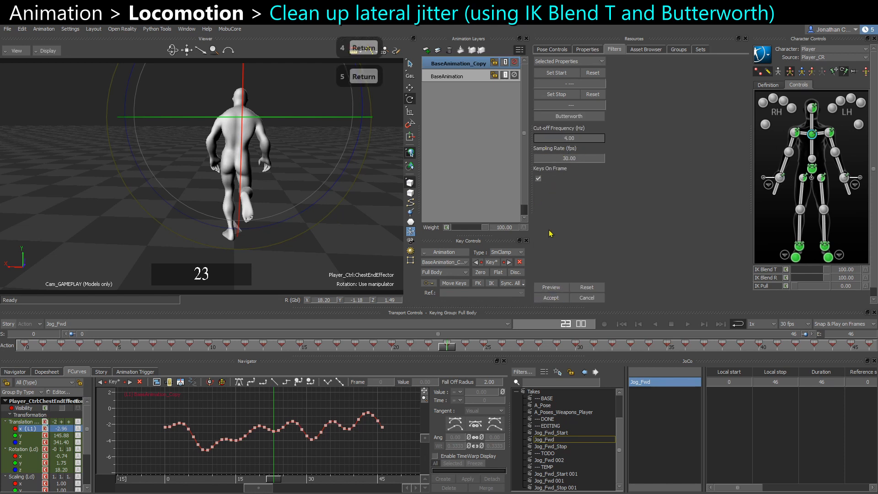
left_click(550, 301)
Play back the jog to review the filtered chest motion.
key("ctrl+space")
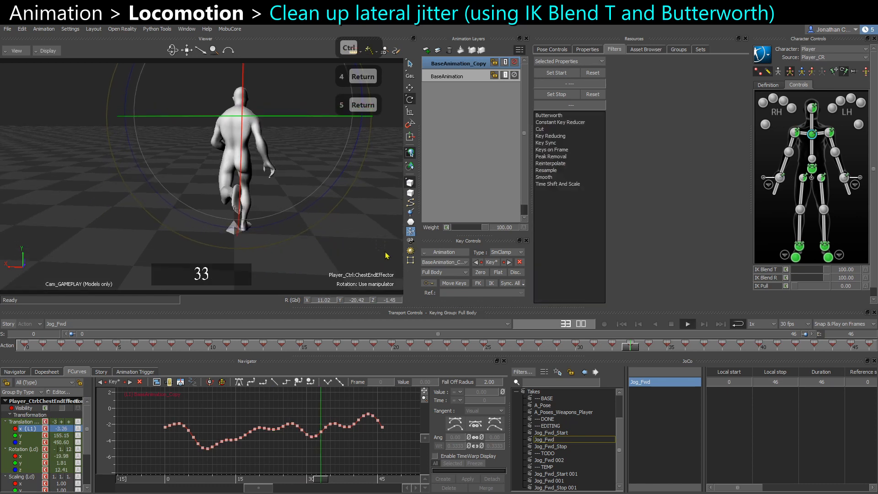
left_click(316, 176)
key("ctrl+space")
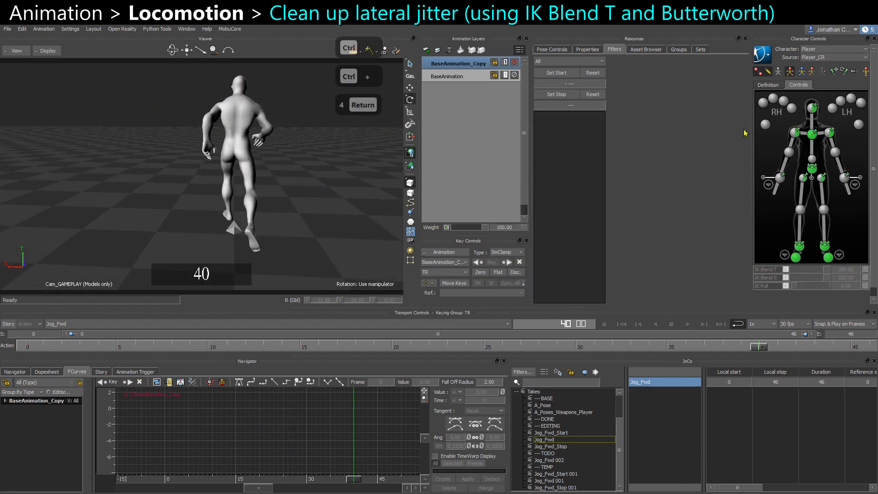
Select the head effector, set its IK Blend T to about 80, and show its X translation curve.
left_click(817, 111)
left_click_drag(798, 270, 821, 276)
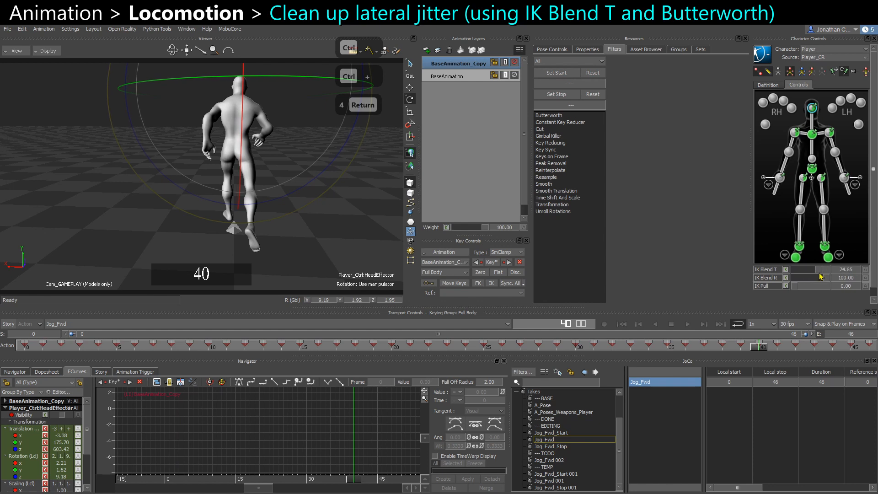
left_click(20, 435)
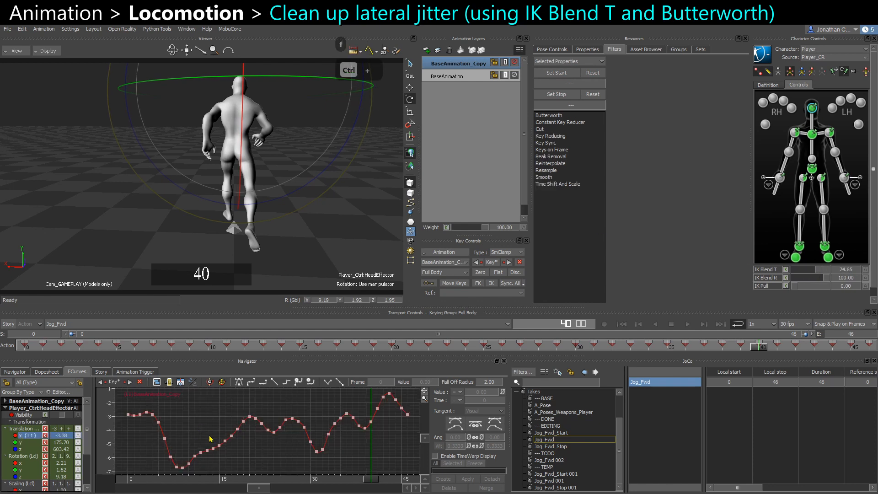
Select all the head's X translation keys and apply a Butterworth filter with a cut-off frequency of 5.
key("f")
key("ctrl+a")
key("f")
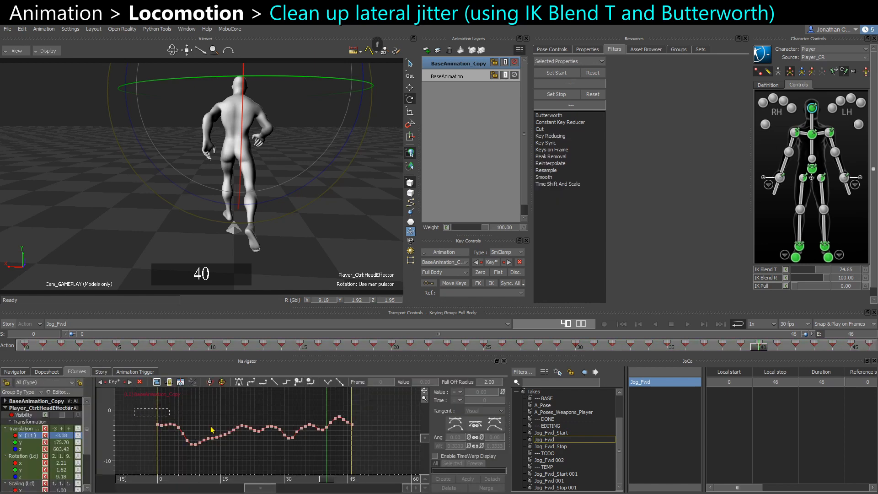
key("ctrl+a")
left_click(560, 117)
left_click(572, 139)
type("5")
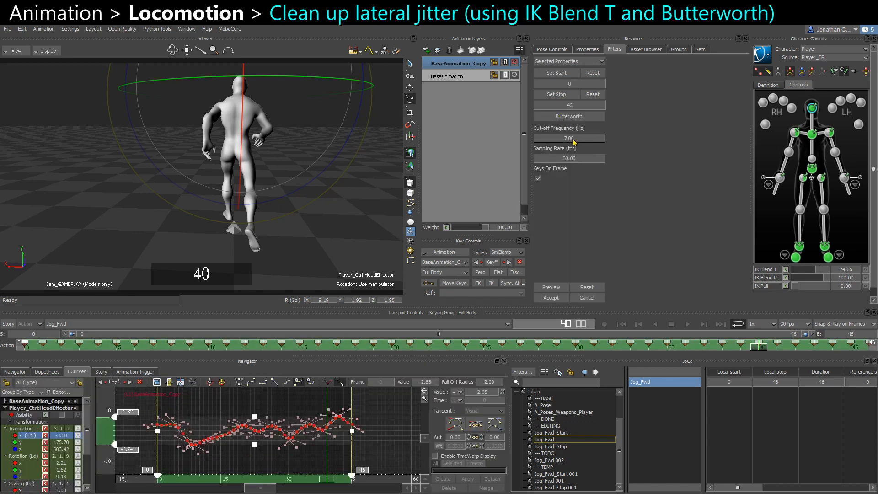
key("Return")
left_click(552, 287)
left_click(555, 298)
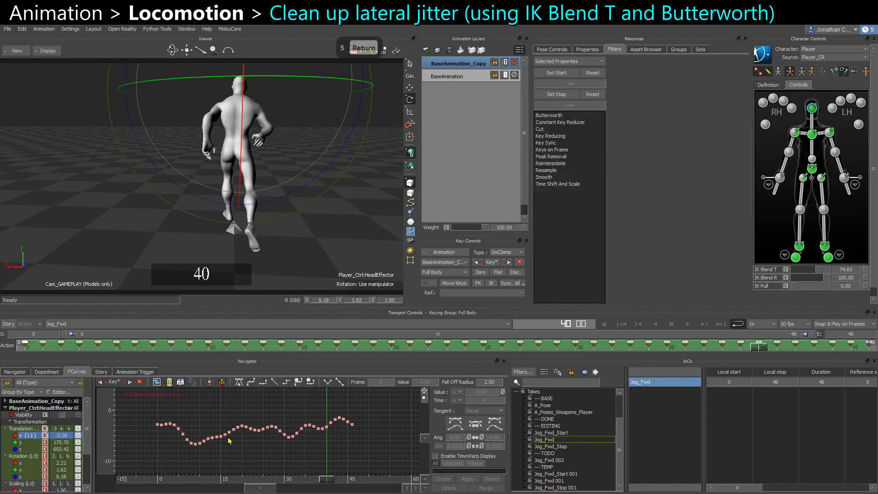
Frame the head in the viewport and play back the jog from several angles to review the smoothed motion.
key("ctrl+a")
key("f")
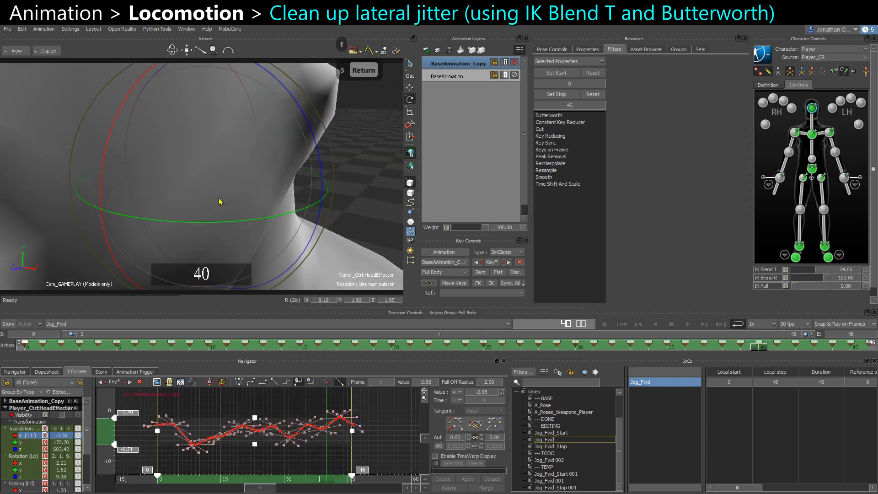
left_click_drag(191, 114, 269, 159, "alt")
right_click_drag(268, 159, 229, 155, "alt")
left_click_drag(229, 155, 218, 149, "alt")
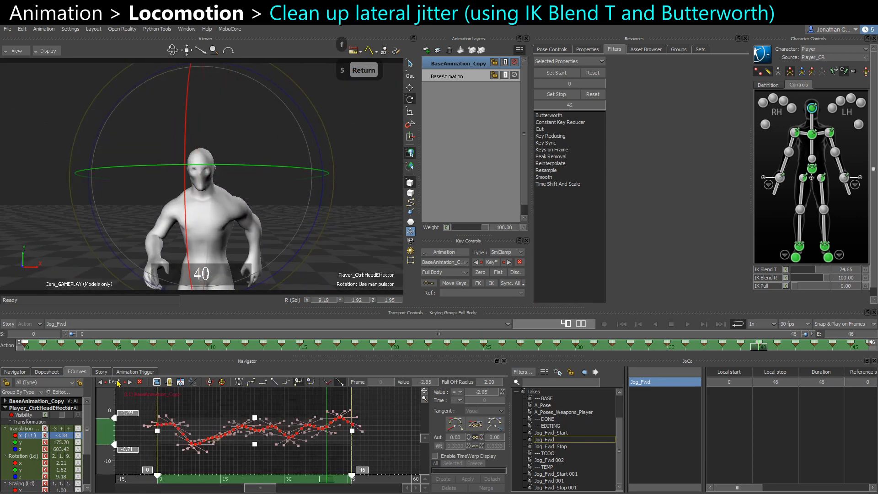
key("ctrl+space")
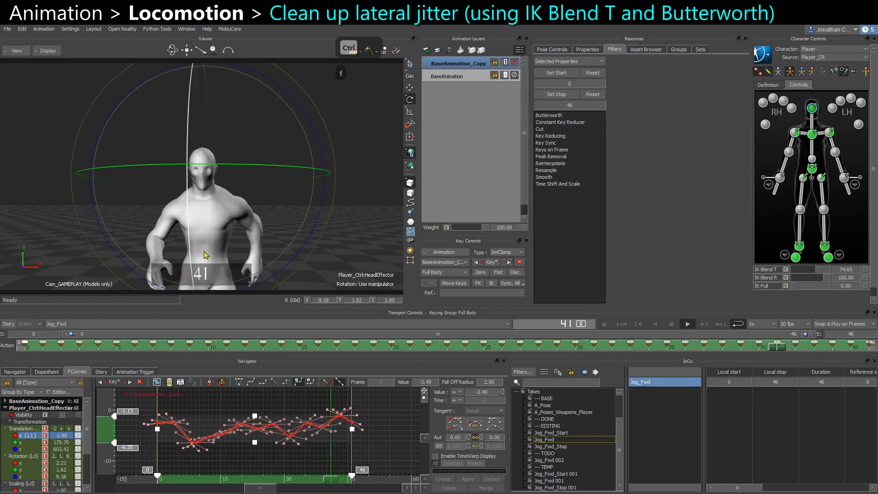
left_click(390, 166)
right_click_drag(391, 166, 308, 157, "alt")
key("ctrl+space")
middle_click_drag(297, 206, 285, 132, "alt")
right_click_drag(285, 132, 215, 123, "alt")
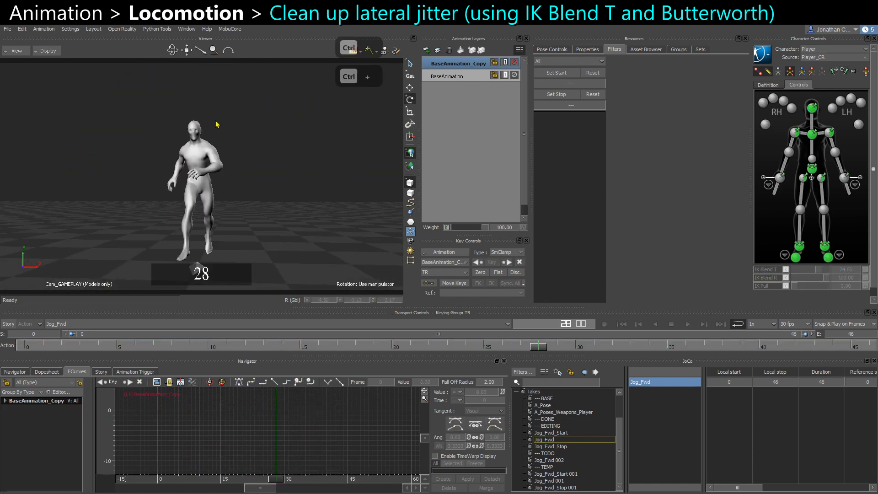
left_click_drag(215, 124, 233, 152, "alt")
key("ctrl+space")
key("ctrl+space")
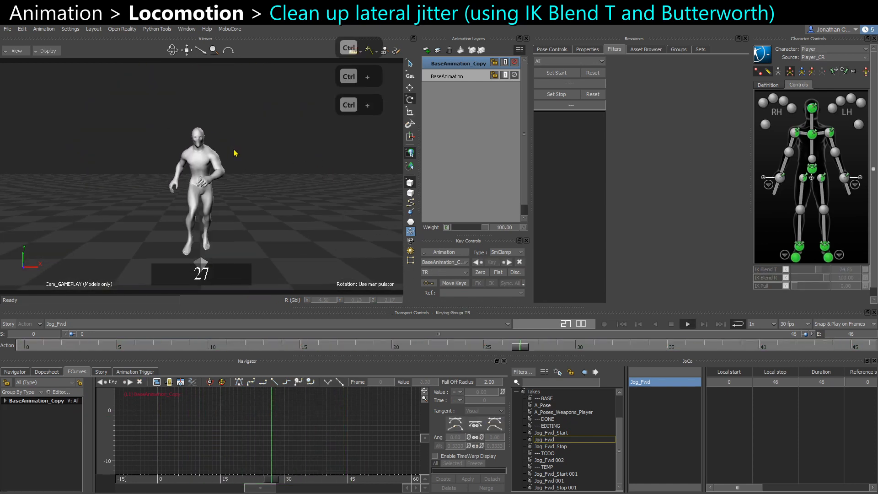
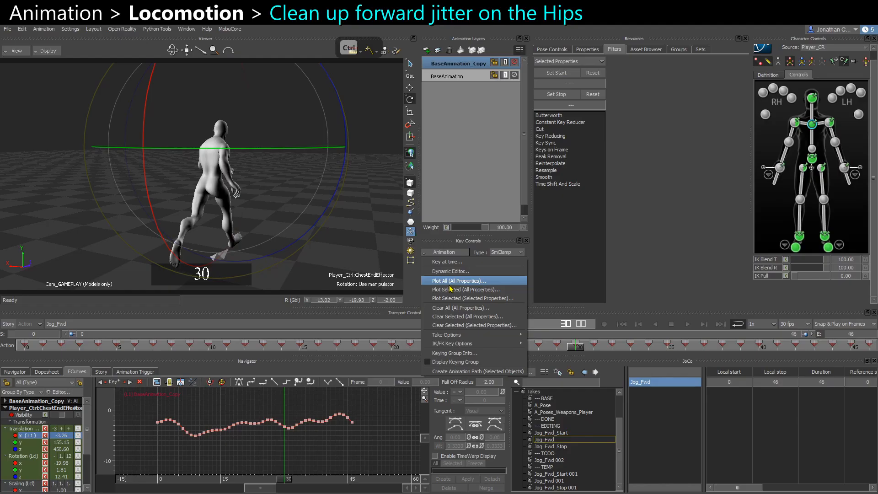
Play back the jog from several angles to review the forward motion on the cycle.
left_click(450, 287)
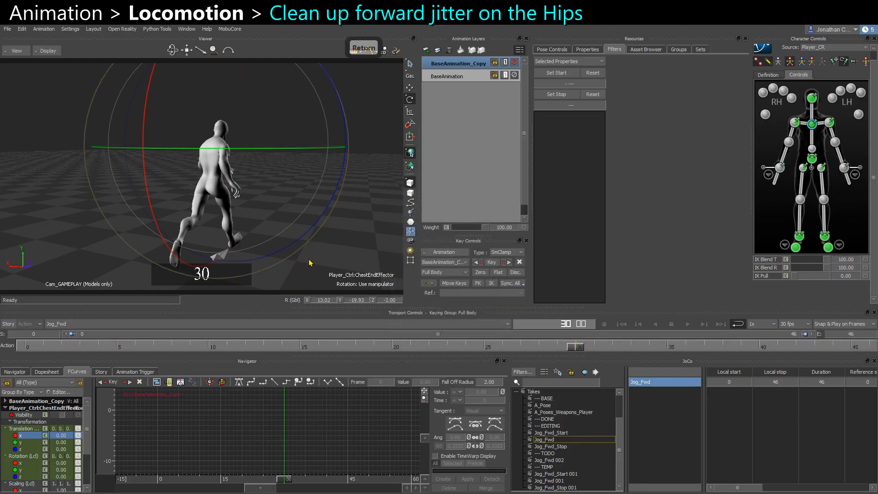
left_click_drag(309, 262, 323, 249, "ctrl+shift")
left_click(334, 251)
key("ctrl+space")
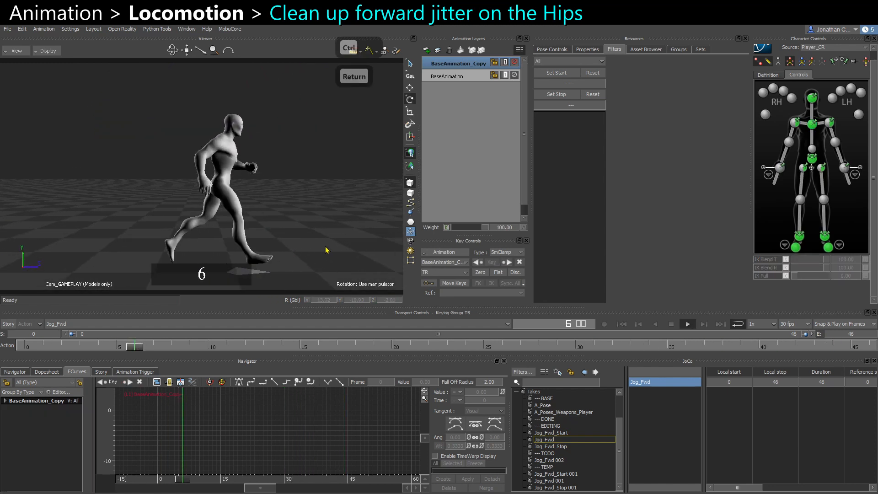
key("ctrl+Return")
left_click_drag(226, 227, 314, 227, "ctrl+shift")
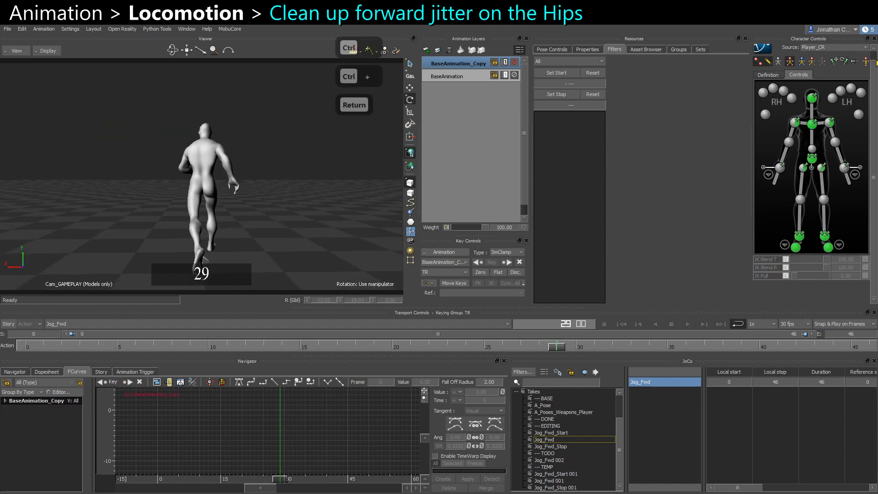
Select the head effector on the base animation layer and inspect its Y and Z translation curves.
left_click(812, 100)
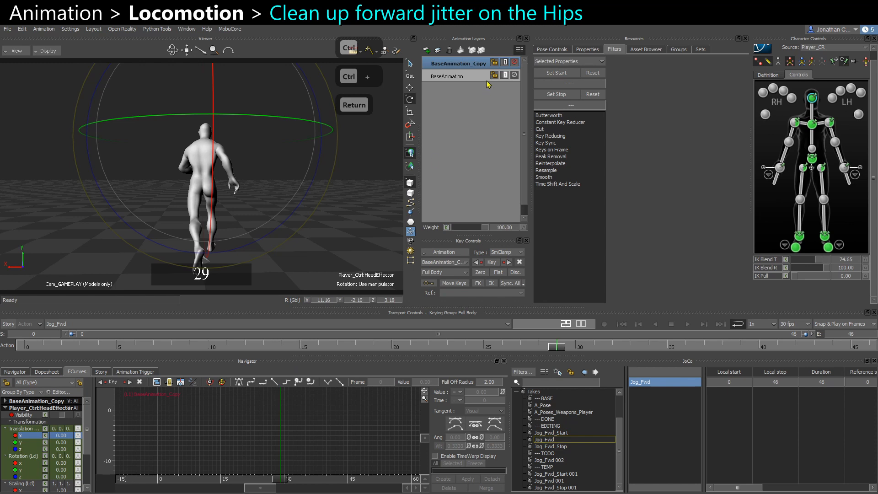
left_click(467, 76)
key("a")
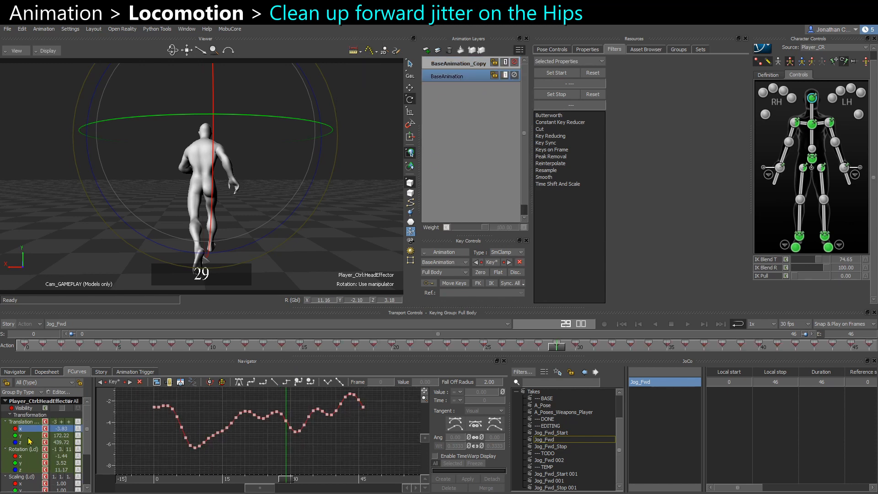
left_click(29, 436)
key("f")
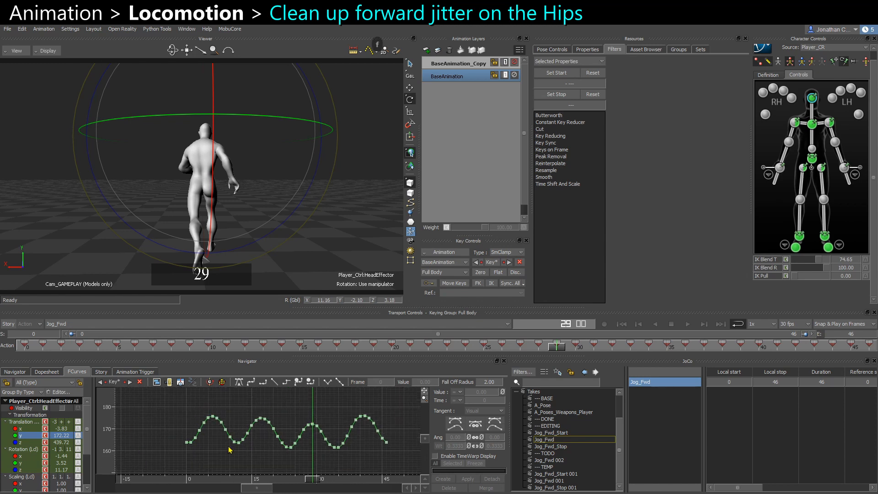
left_click(26, 442)
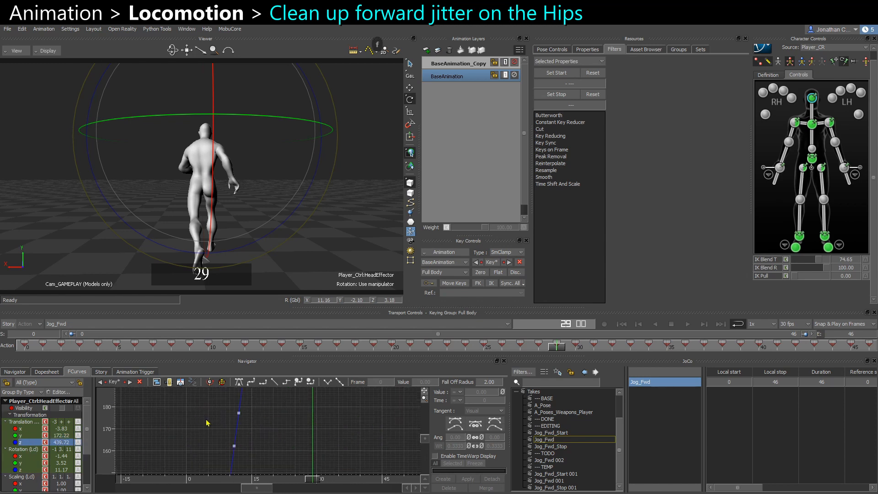
key("f")
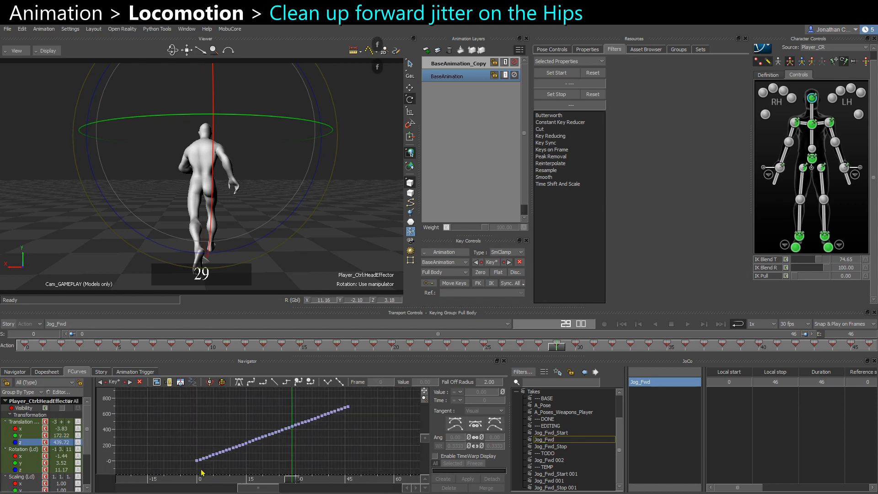
Select the chest and head effectors together to compare their forward translation curves.
left_click_drag(333, 246, 292, 246, "alt")
left_click(346, 247)
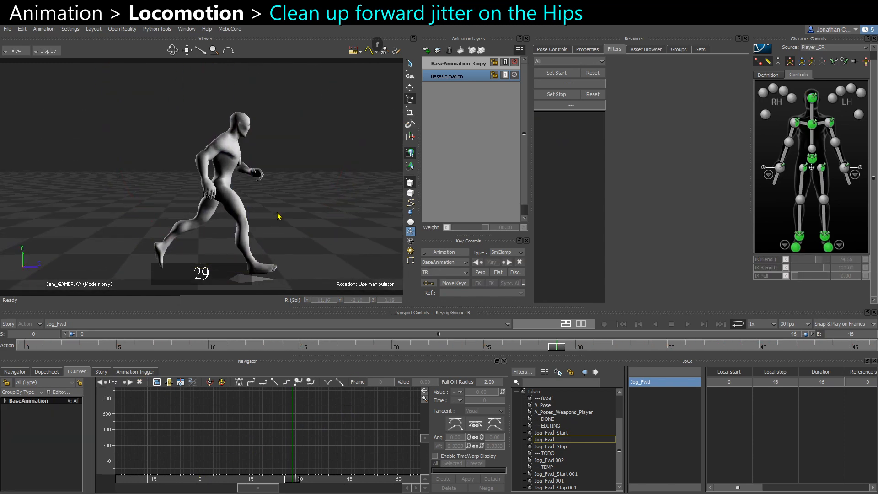
left_click(812, 124)
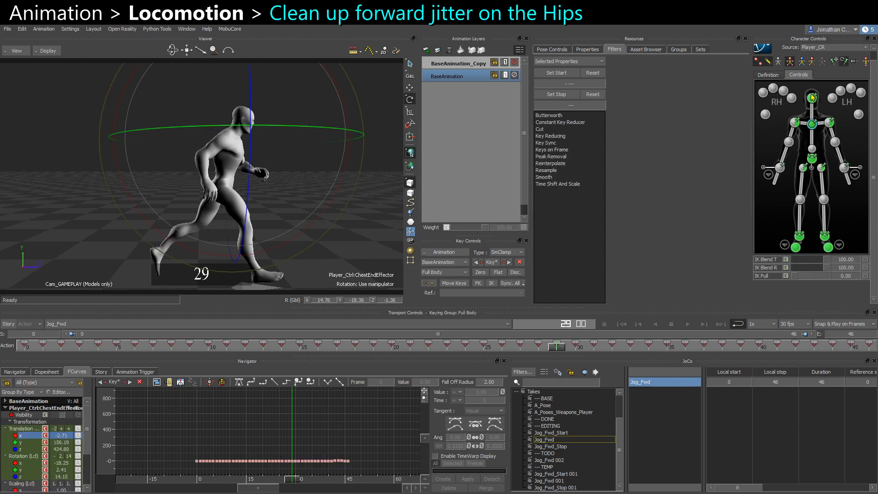
left_click(812, 98, "shift")
left_click_drag(803, 261, 704, 266)
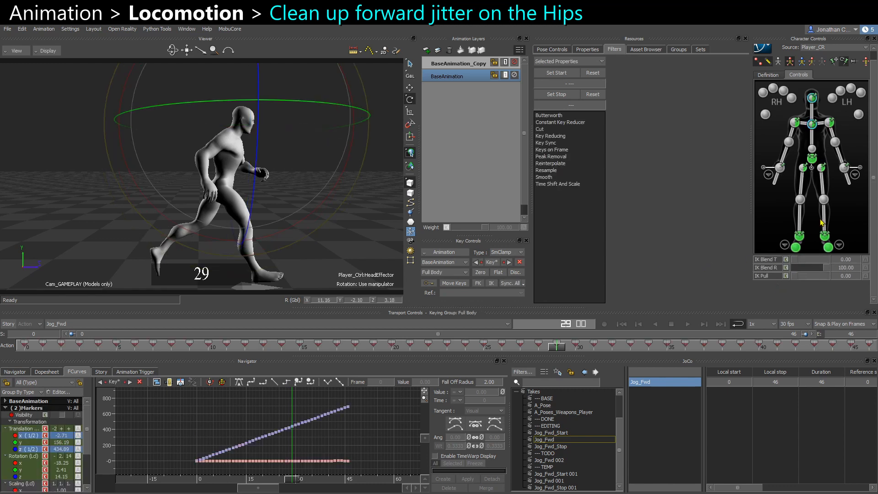
Select the hips effector and play back the jog while reviewing its X and Z translation curves.
left_click(813, 161)
key("ctrl+space")
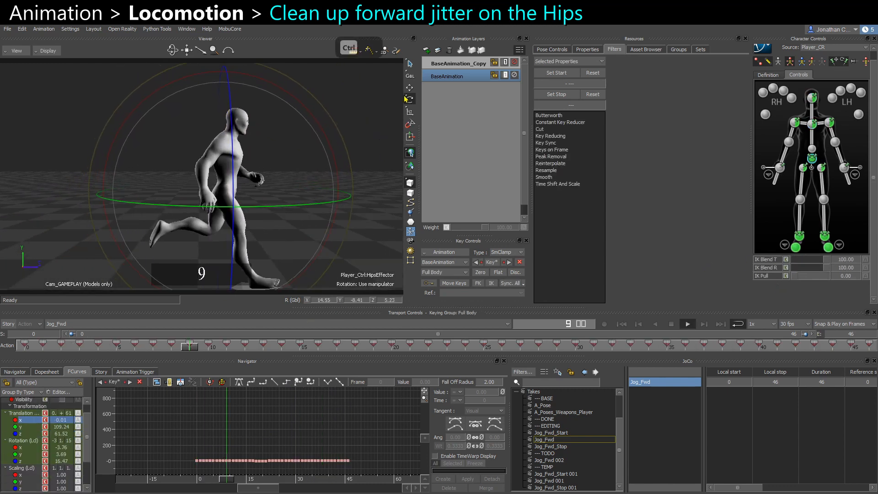
key("ctrl+space")
left_click(409, 100)
key("ctrl+space")
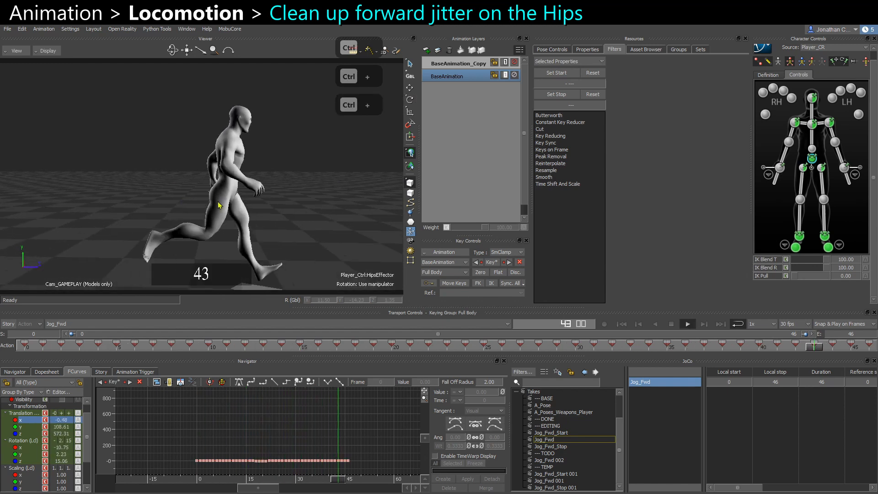
key("ctrl+space")
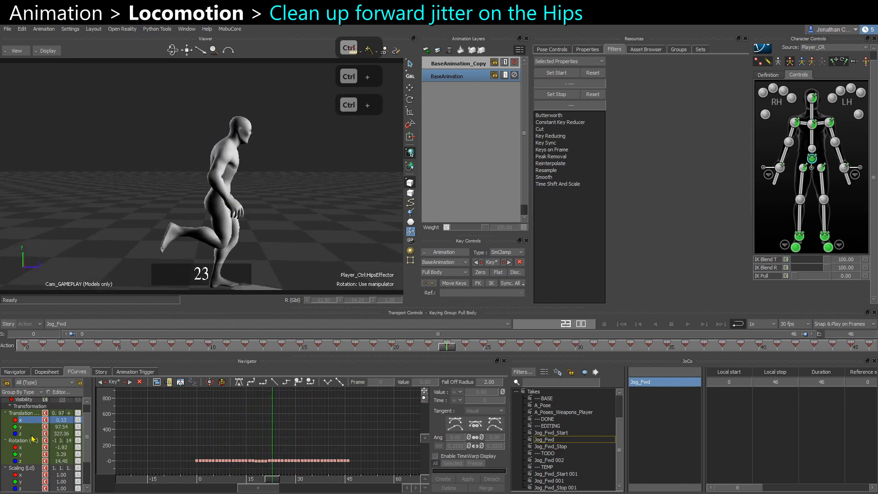
left_click(28, 434)
key("ctrl+space")
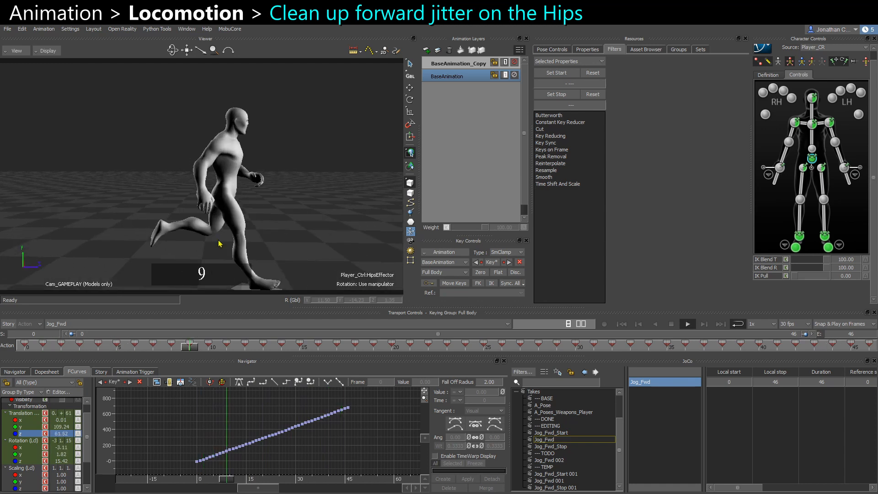
key("ctrl+space")
left_click_drag(294, 420, 233, 437, "ctrl")
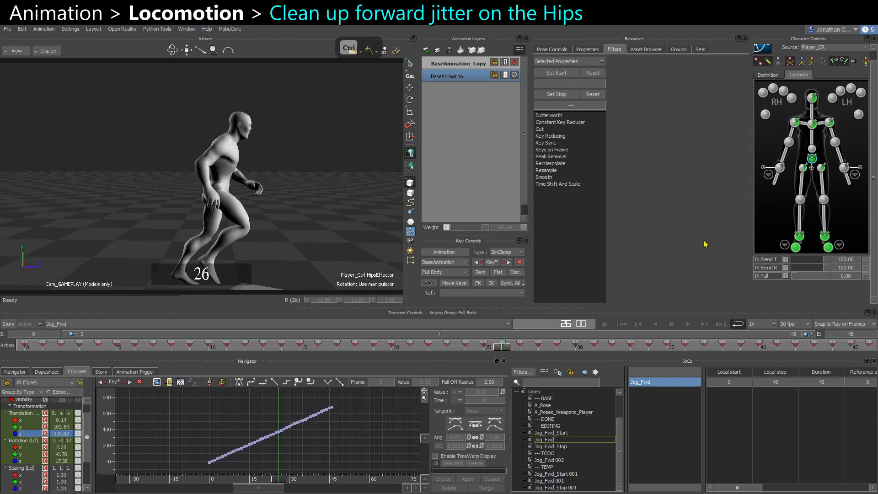
Open the hips effector's extra effectors and select the HipsEffectorAux1 auxiliary effector.
right_click(816, 156)
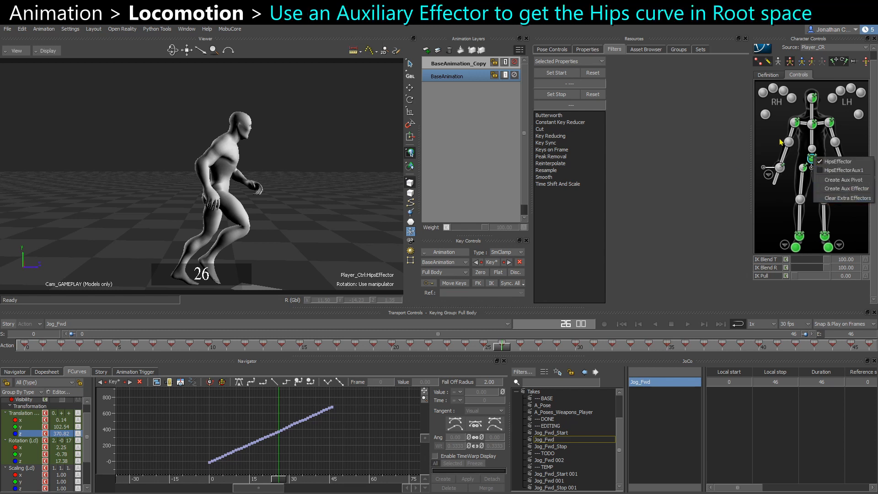
left_click(283, 191)
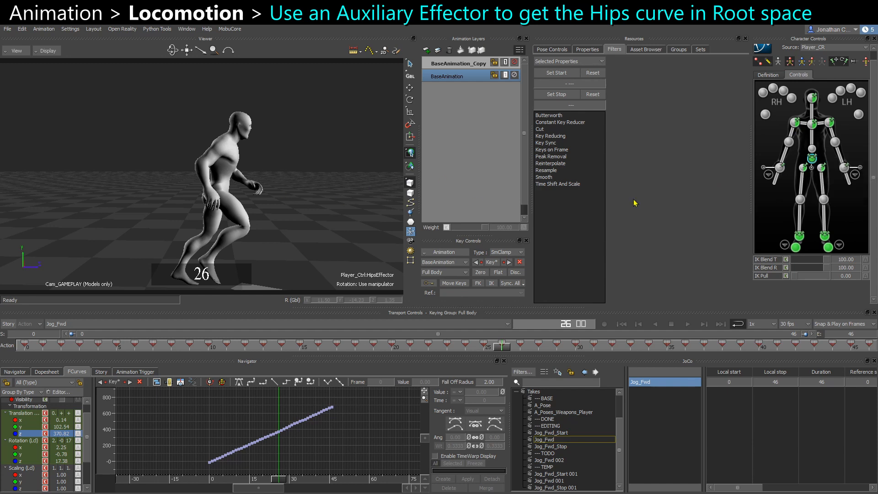
left_click(812, 167)
left_click(813, 179)
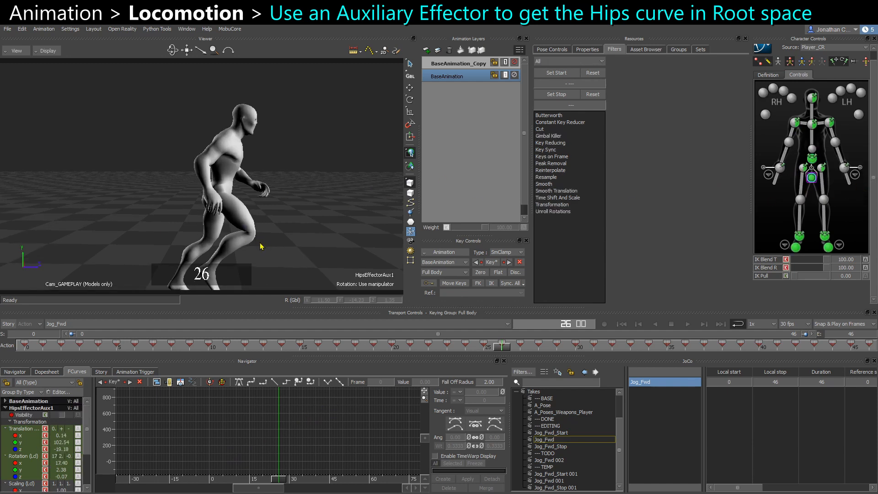
Switch the viewport to X-ray display and reselect the hips auxiliary effector around the pelvis.
left_click(219, 223)
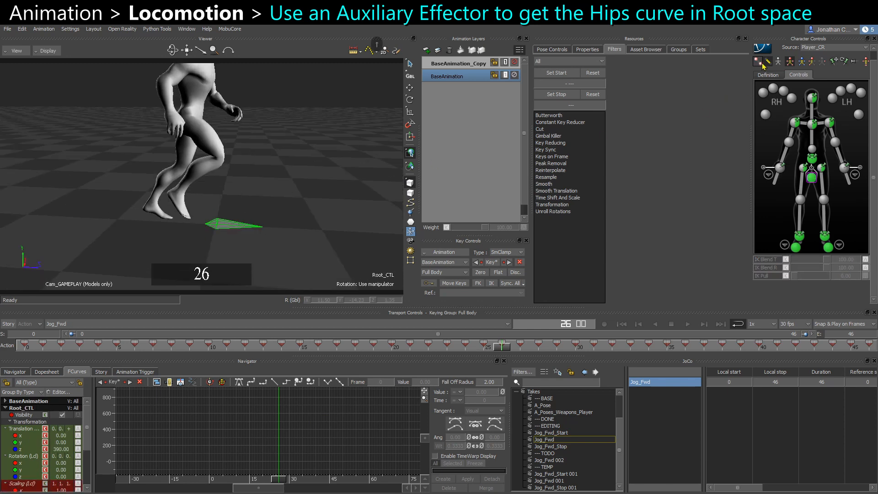
left_click_drag(146, 229, 197, 98, "ctrl+shift")
key("ctrl+a")
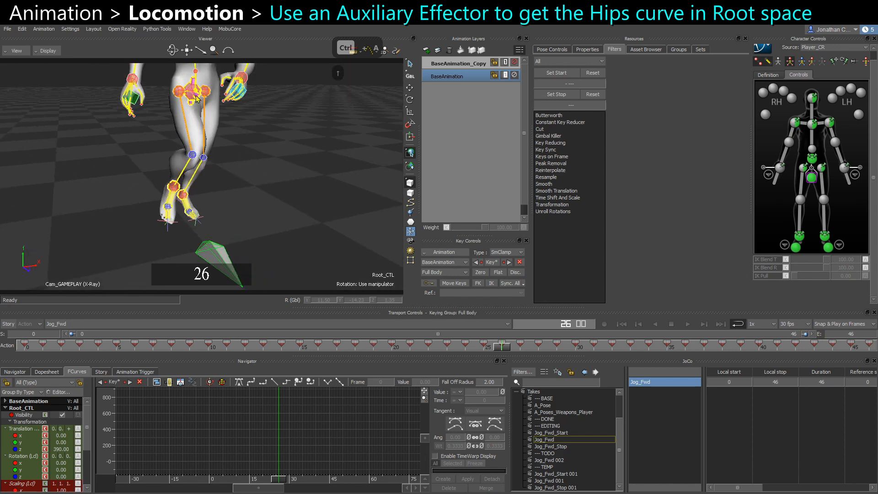
left_click_drag(189, 133, 217, 126, "ctrl+shift")
left_click(216, 125)
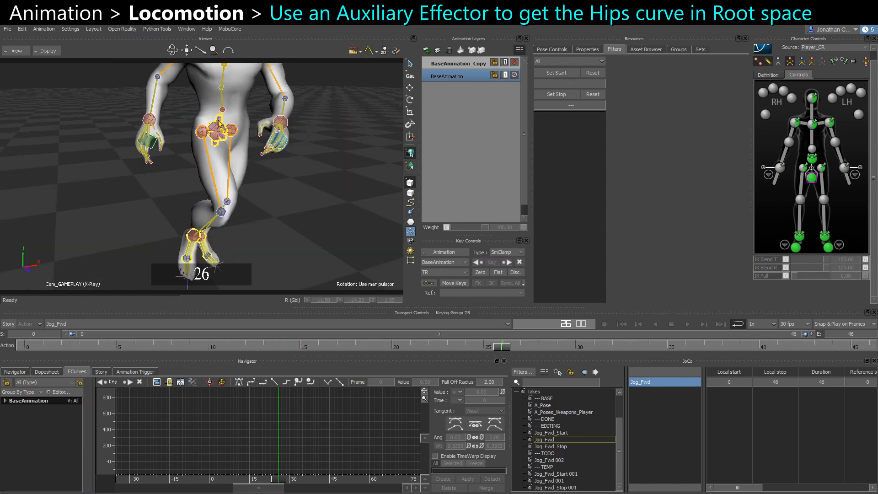
left_click(810, 179)
left_click_drag(274, 192, 286, 180, "ctrl+shift")
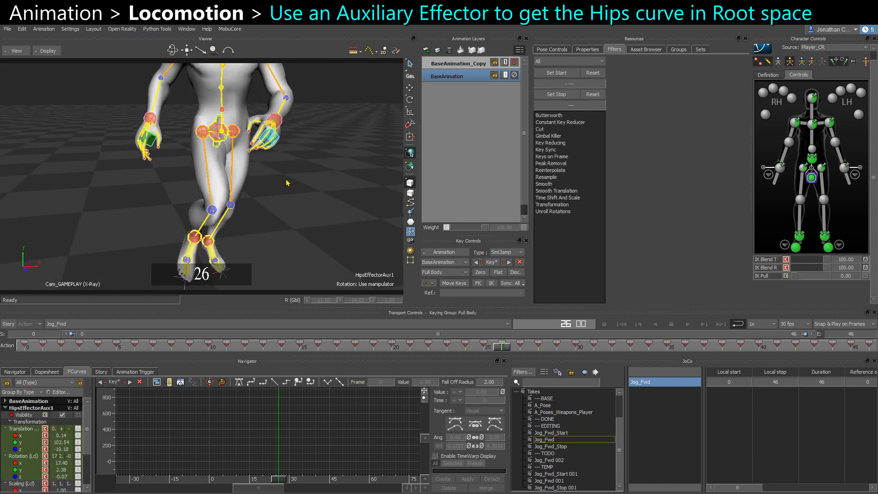
left_click_drag(269, 216, 282, 207, "ctrl+shift")
Expand Character Extensions and Player_Ext_Root in the navigator to locate the hips auxiliary effector under Root_CTL.
left_click(15, 372)
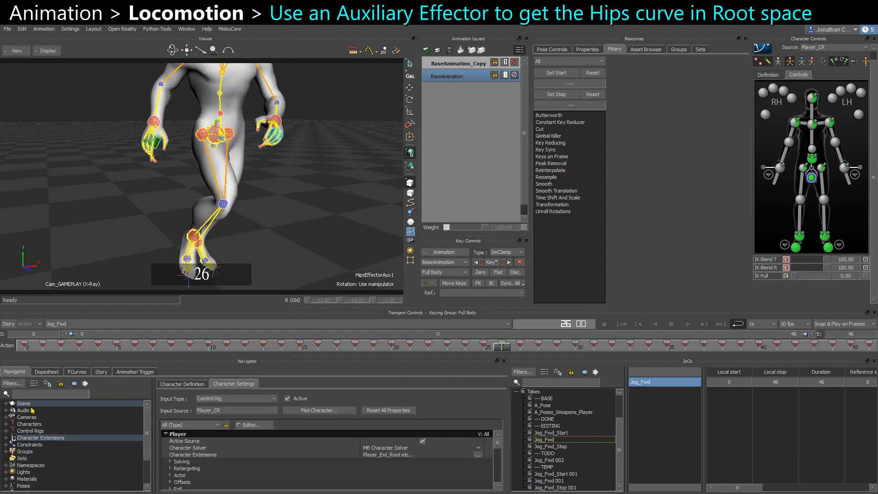
left_click(6, 438)
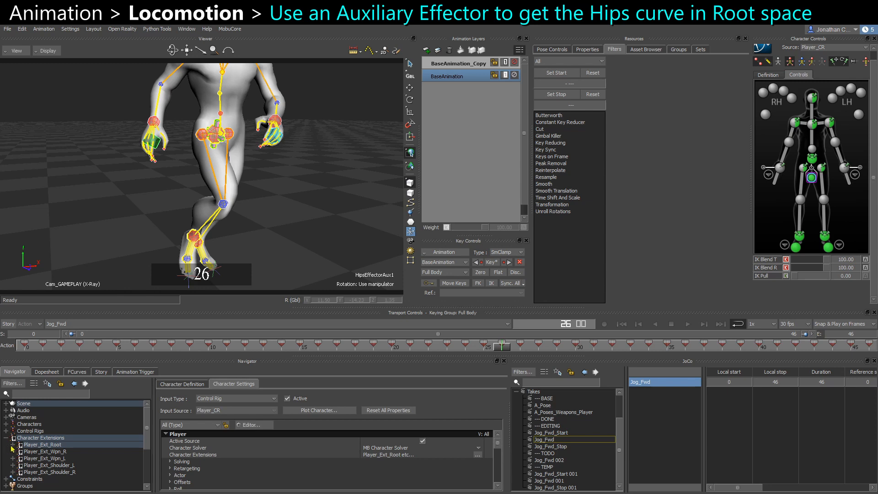
left_click(13, 445)
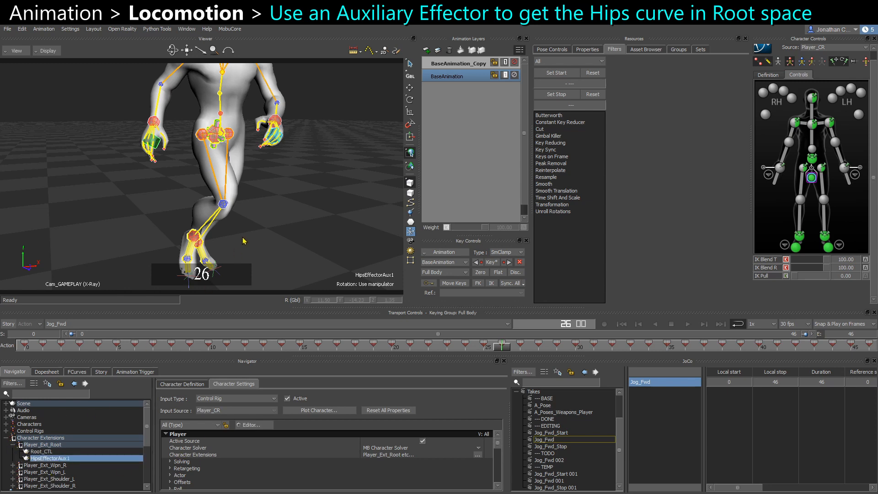
left_click_drag(244, 240, 203, 178, "alt")
key("w")
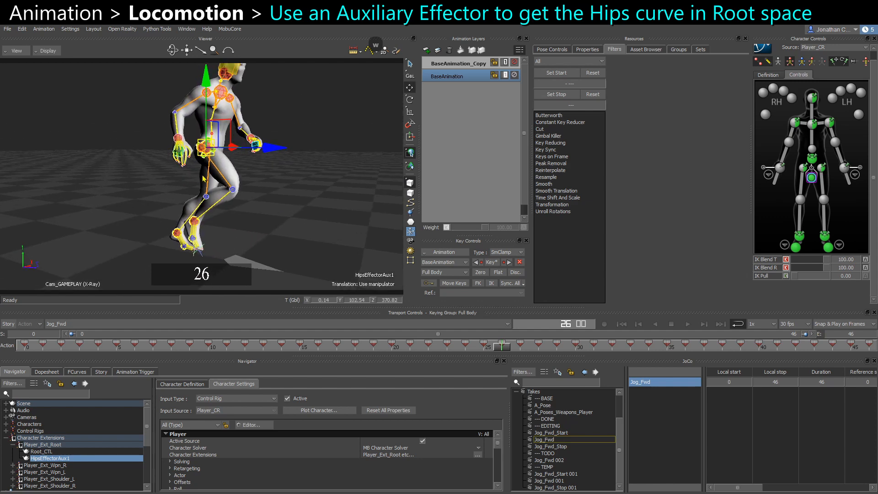
Show the hips auxiliary effector's Z translation curve and check its hierarchy in the schematic view.
left_click(77, 372)
left_click_drag(216, 227, 229, 230, "alt")
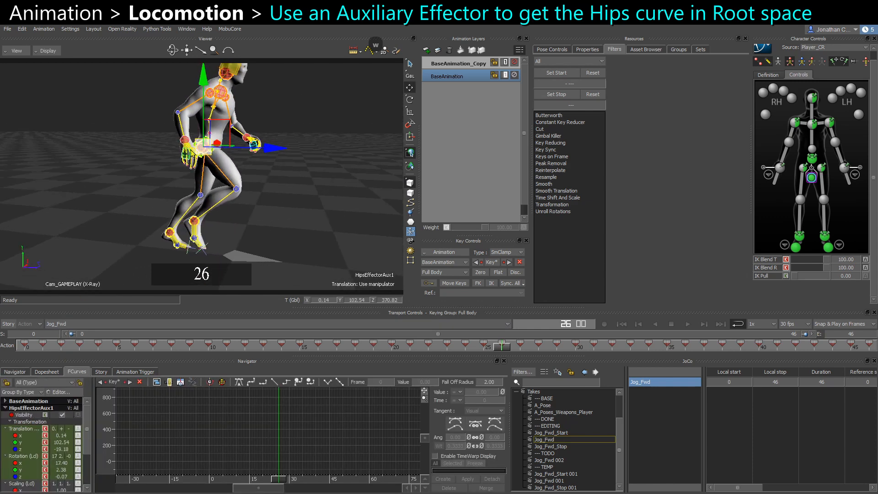
left_click(20, 449)
key("a")
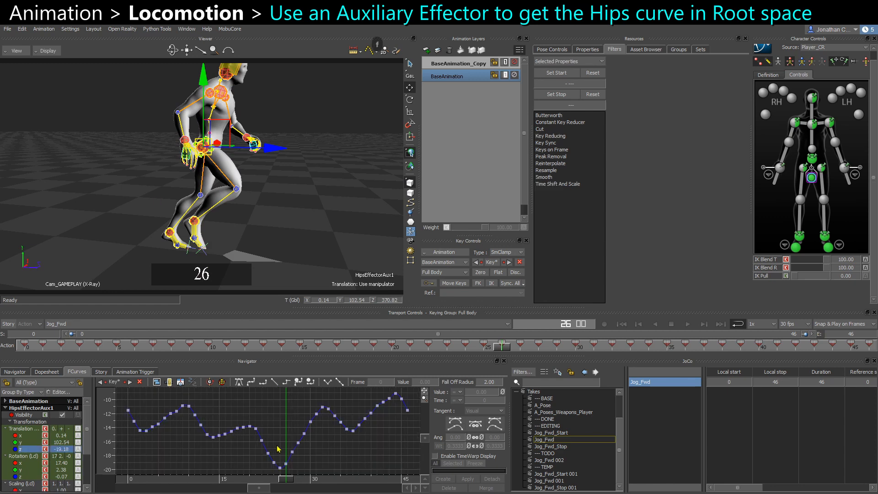
key("ctrl+w")
key("f")
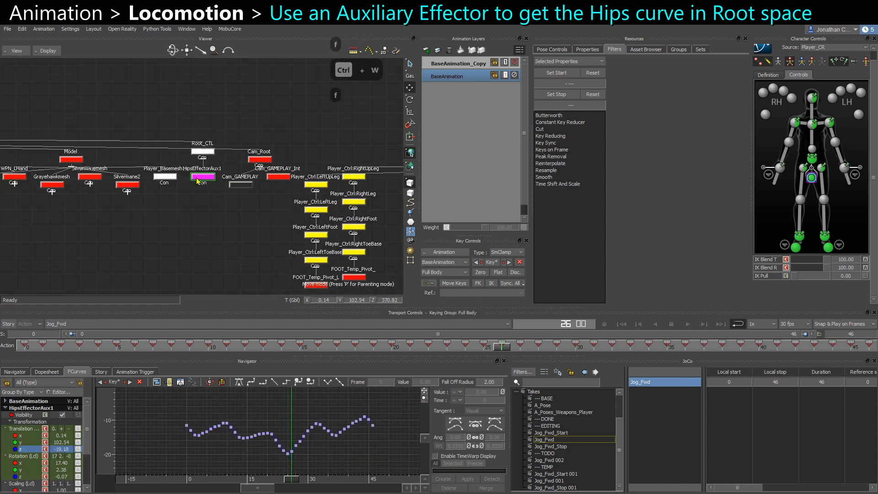
key("ctrl+w")
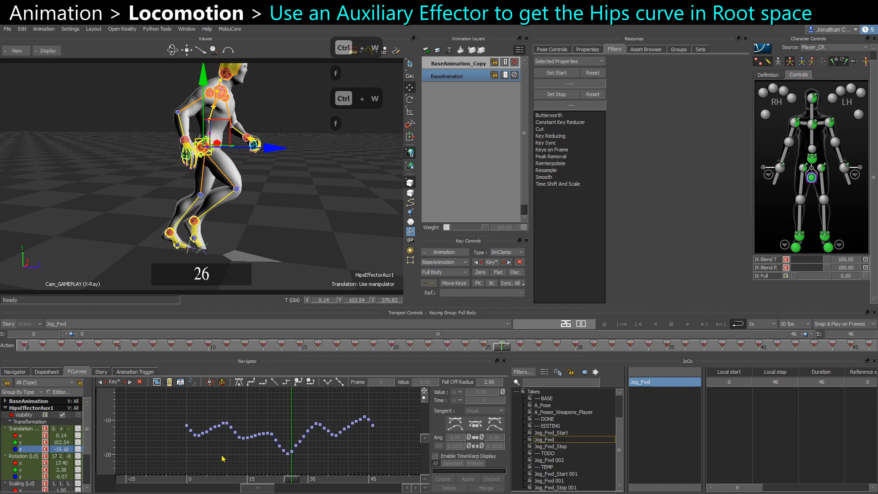
Select the Master_Relation constraint in the scene browser and expand the Dont_Touch constraint folder.
scroll(594, 437, "up", 3)
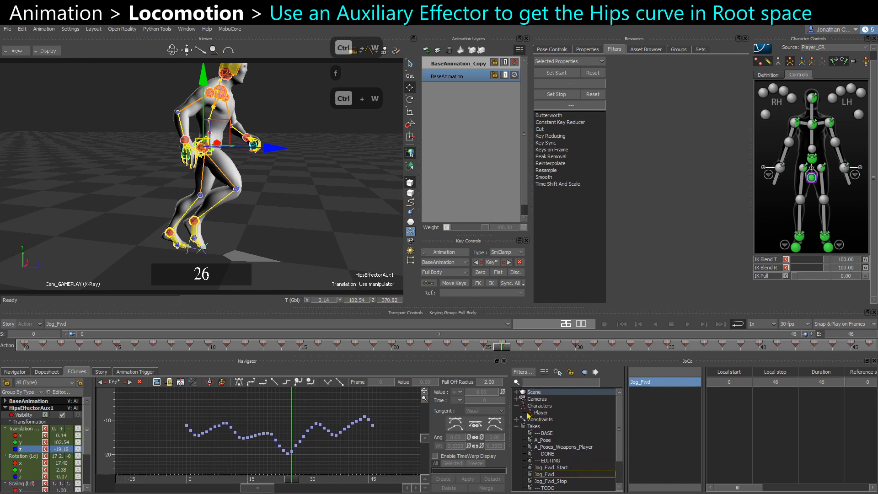
left_click(548, 433)
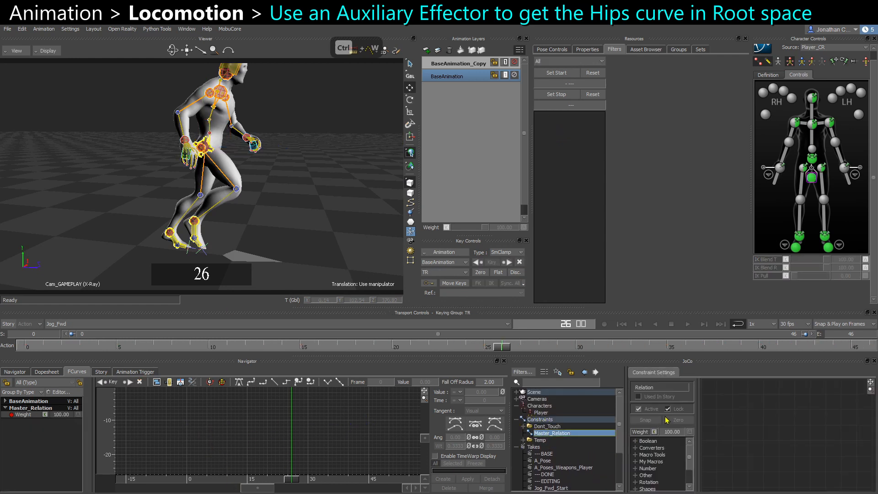
key("f")
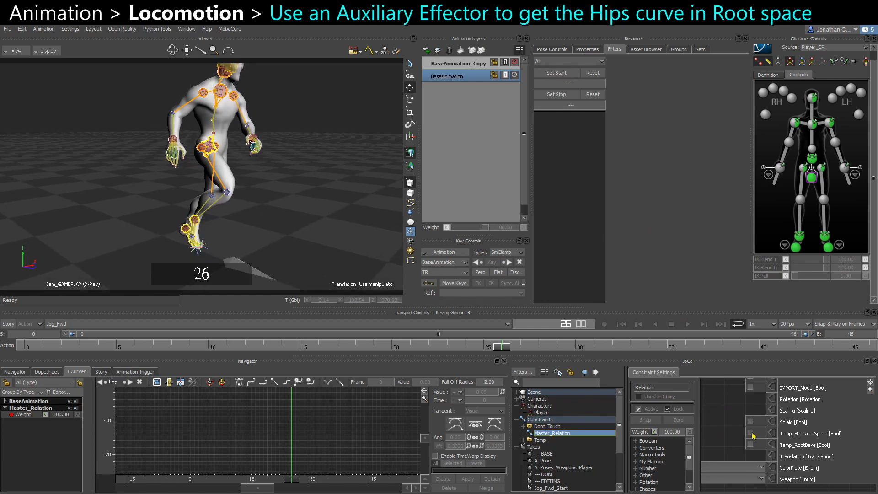
left_click(524, 426)
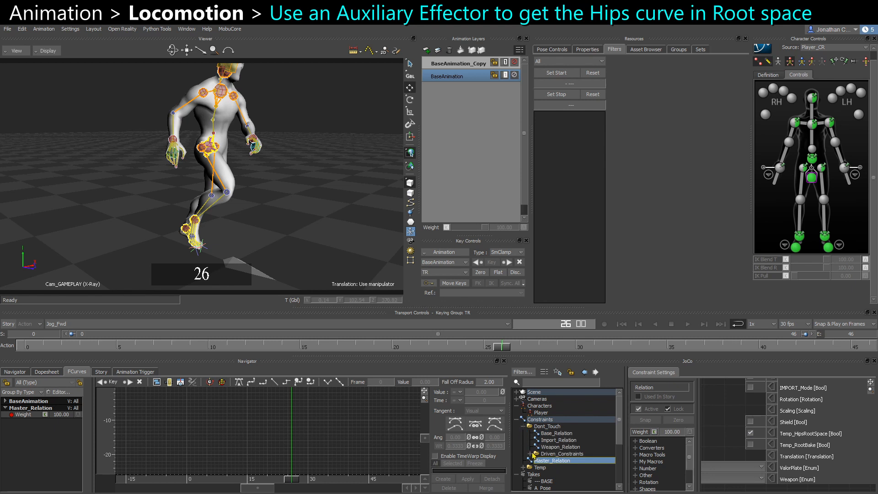
Inspect the Hips_RootBake Parent/Child constraint's constrained and source objects in the Driven_Constraints folder.
left_click(530, 454)
scroll(542, 455, "down", 1)
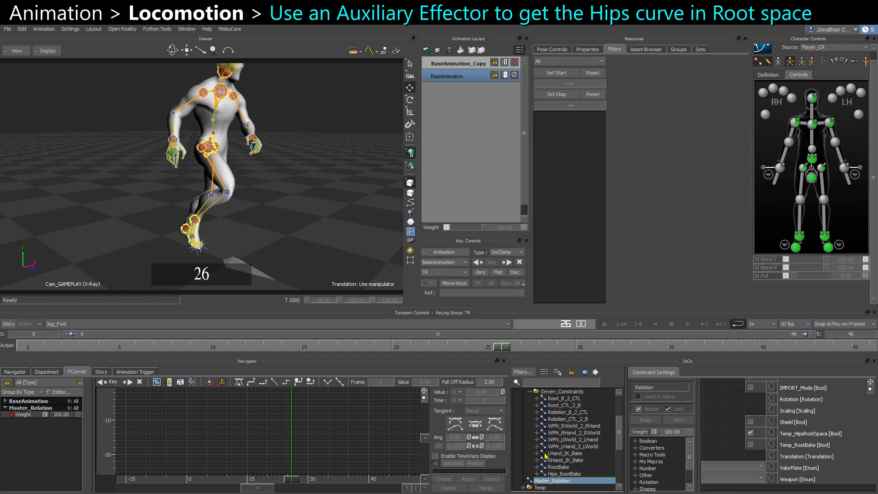
left_click(567, 474)
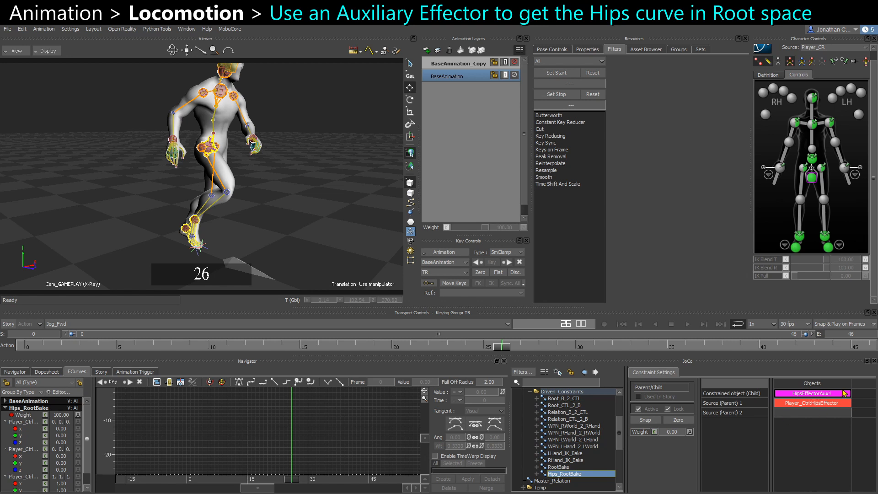
left_click(815, 405)
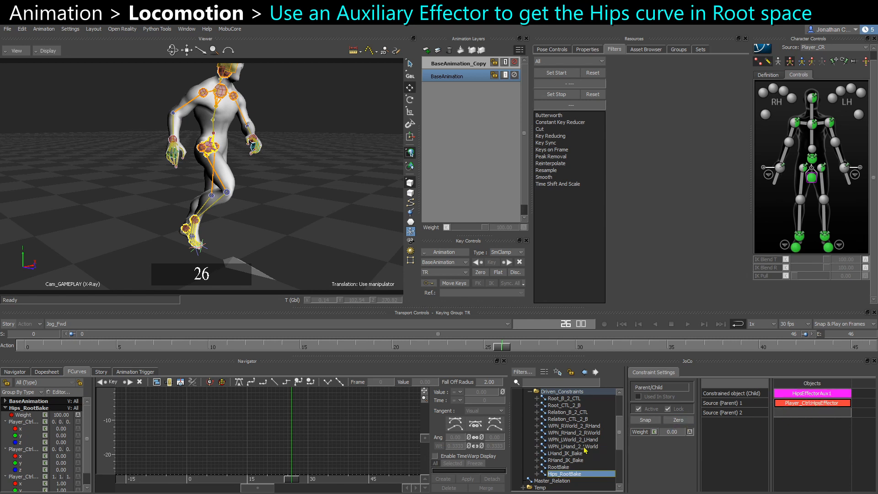
Turn off Temp_HipsRootSpace on the Master_Relation constraint and reselect the Hips_RootBake constraint.
scroll(559, 452, "down", 1)
left_click(556, 460)
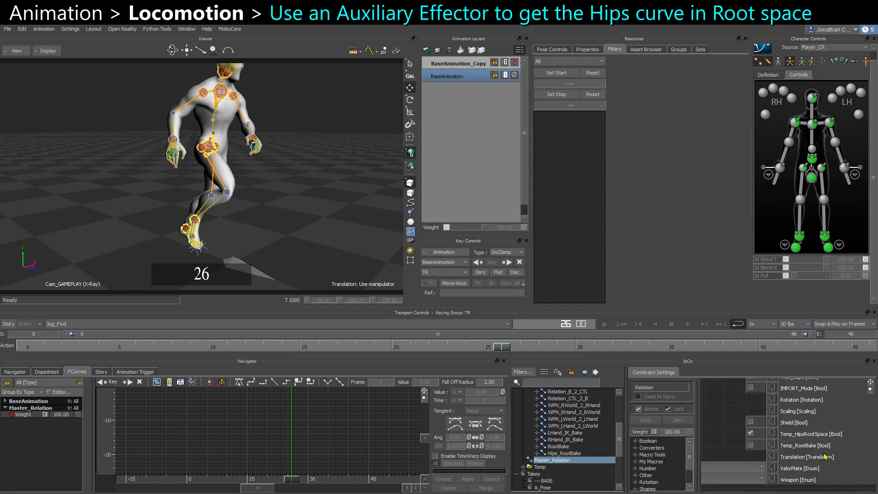
left_click(750, 433)
left_click(563, 453)
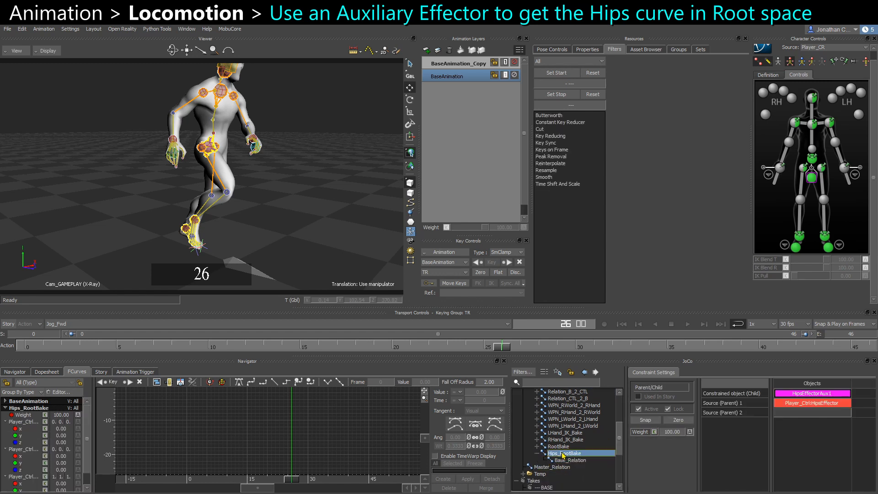
left_click(537, 454)
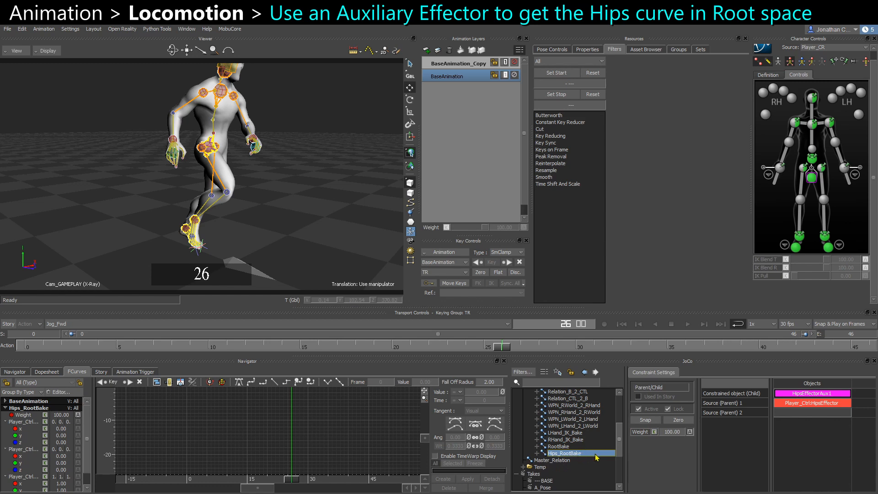
Try rotating and moving the hips effector in the viewport, then undo all of those changes.
left_click(812, 158)
left_click_drag(224, 137, 195, 144, "alt")
right_click_drag(194, 144, 219, 196, "alt")
key("e")
left_click_drag(208, 153, 247, 164)
key("ctrl+z")
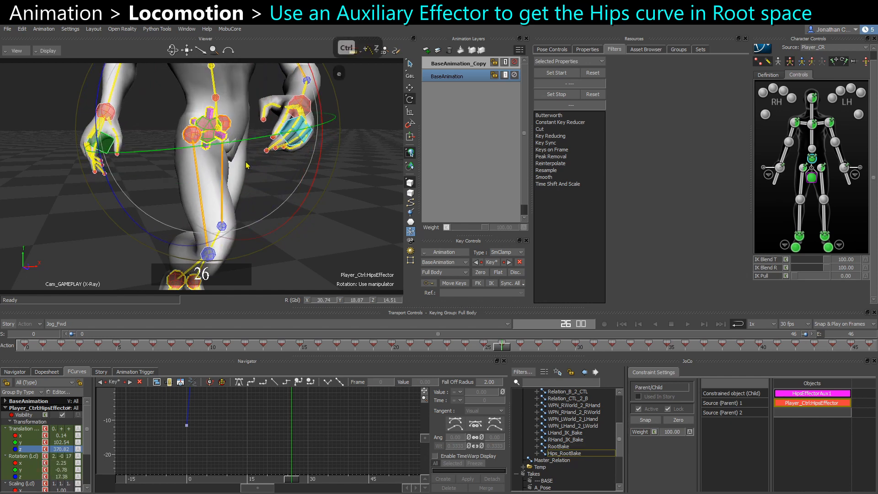
key("ctrl+z")
key("w")
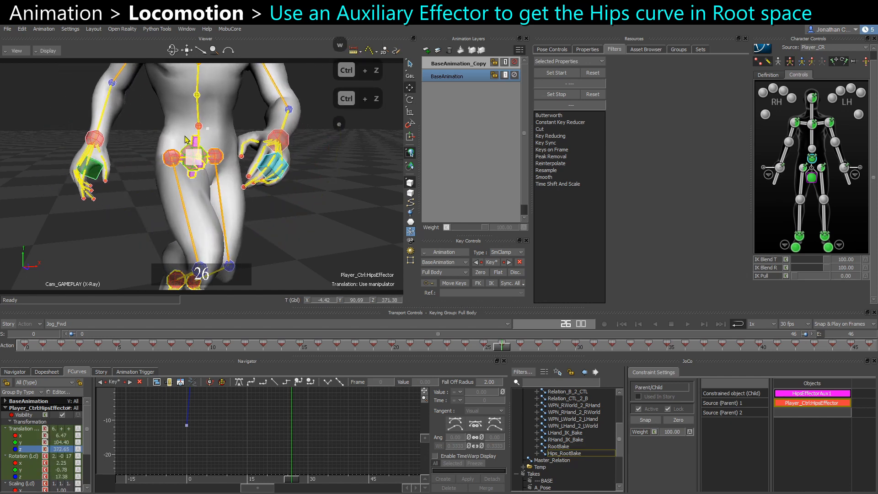
key("ctrl+z")
key("ctrl+z")
key("ctrl+z")
key("ctrl+z")
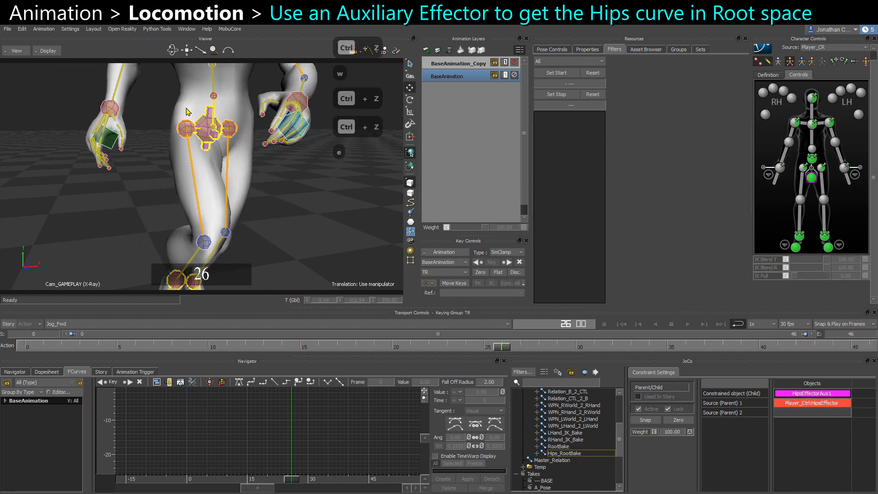
key("ctrl+z")
Turn Temp_HipsRootSpace back on for the Master_Relation constraint and reselect the Hips_RootBake constraint.
left_click(813, 179)
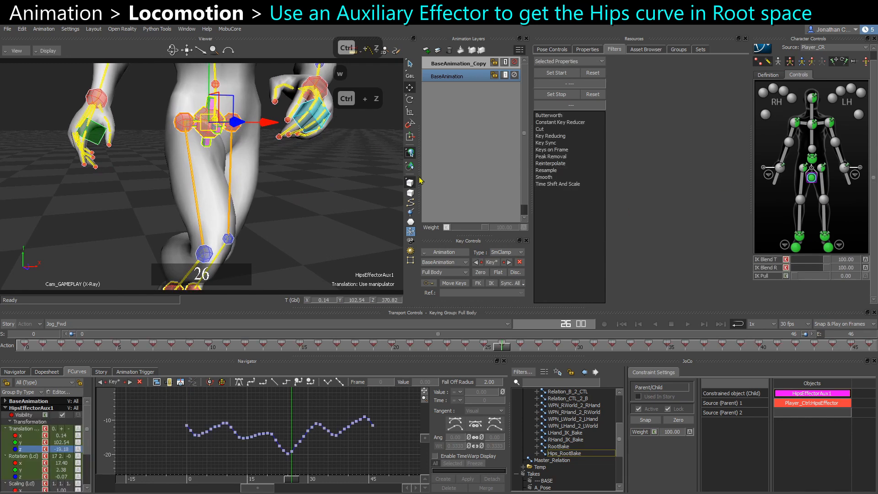
left_click(370, 159)
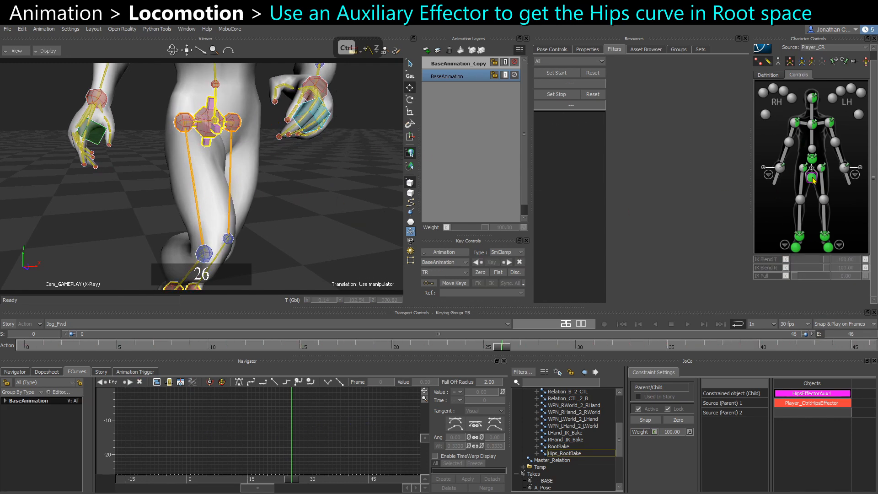
left_click(552, 460)
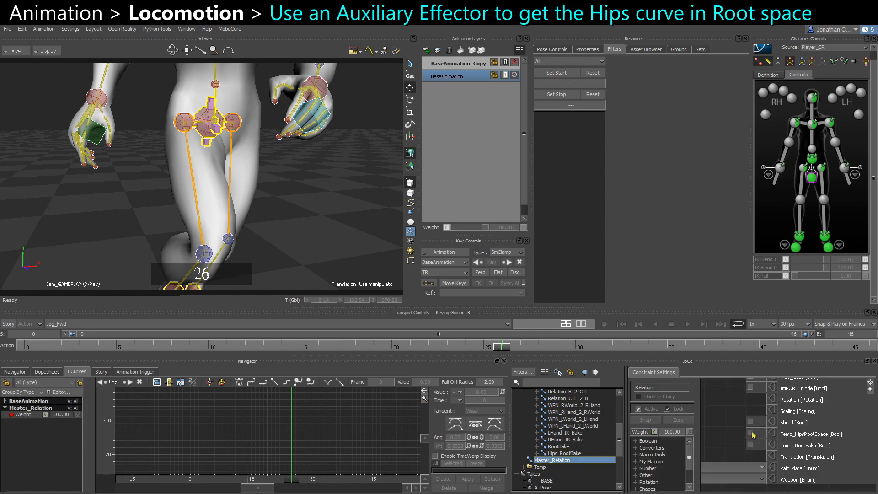
left_click(750, 433)
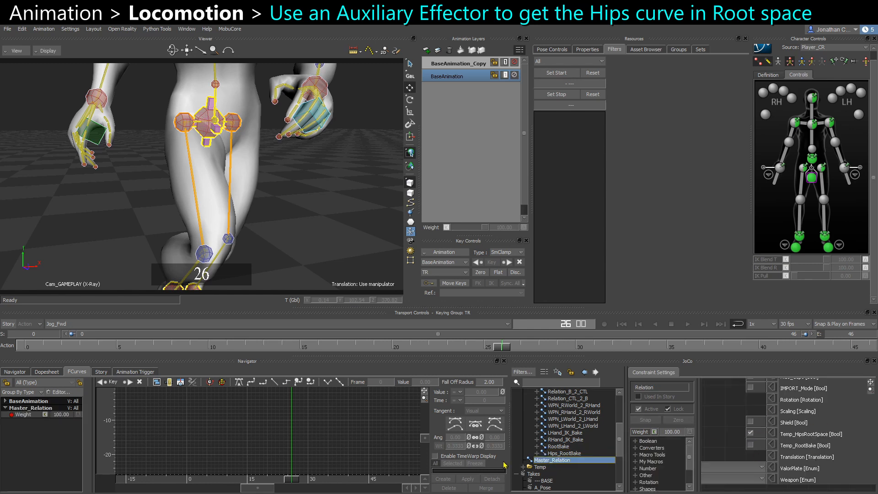
left_click(560, 453)
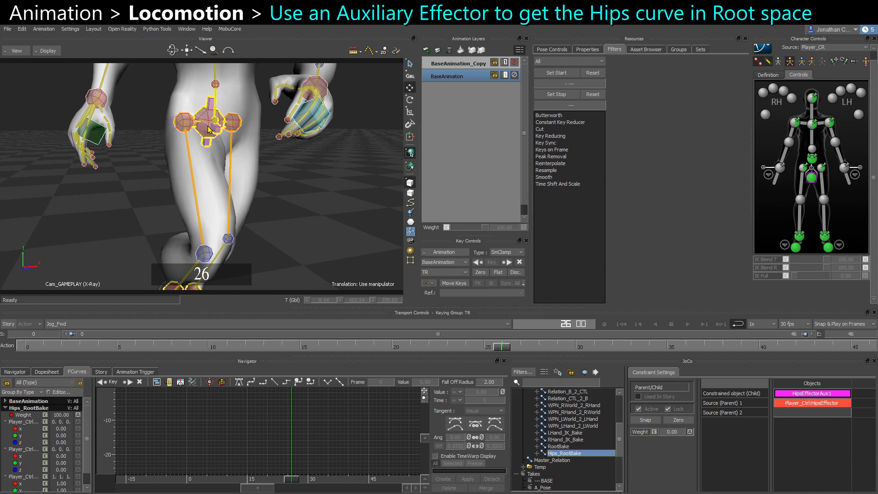
Select the hips effector, undo a trial viewport move, and set its IK Blend T and R to 0.
left_click(813, 159)
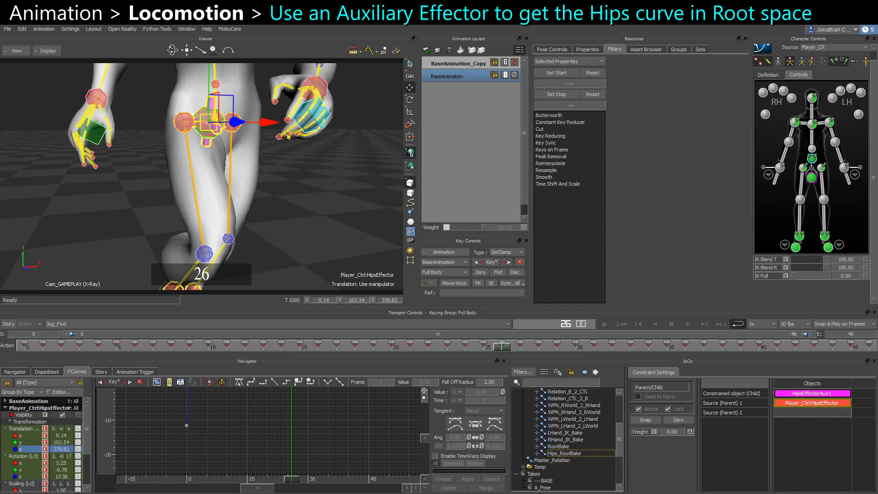
left_click_drag(209, 122, 243, 146)
key("ctrl+z")
key("ctrl+z")
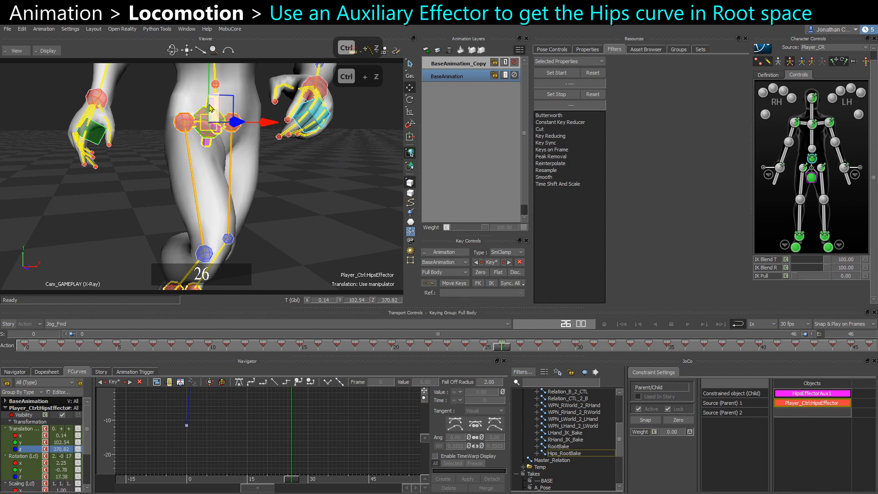
left_click_drag(825, 260, 774, 270)
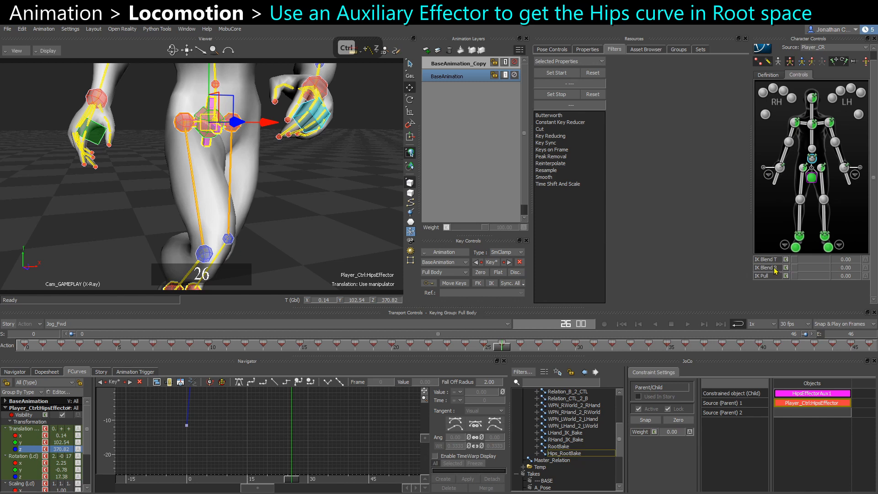
Select the hips auxiliary effector and play the loop to review its forward motion.
left_click(812, 179)
left_click_drag(189, 123, 201, 137)
key("ctrl+z")
left_click_drag(278, 210, 283, 168, "ctrl+shift")
key("ctrl+space")
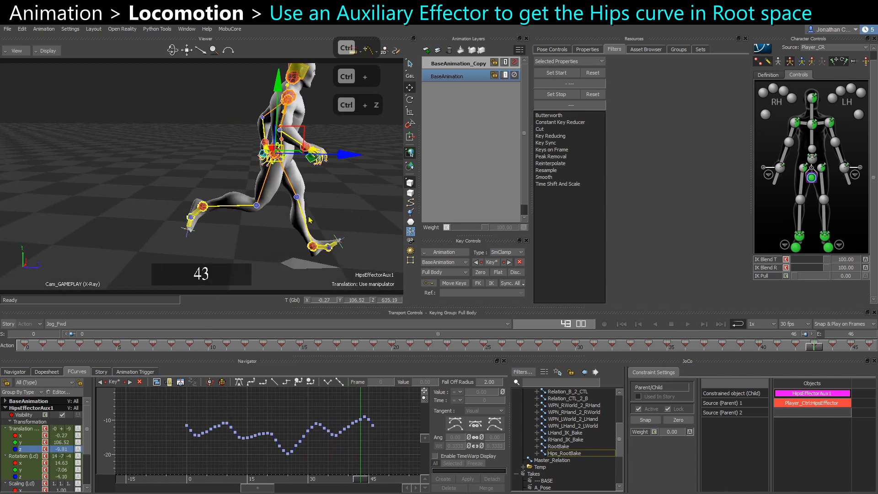
Reselect the hips auxiliary effector and frame its translation curves in the FCurves editor.
left_click(340, 207)
left_click_drag(340, 207, 314, 199, "ctrl+shift")
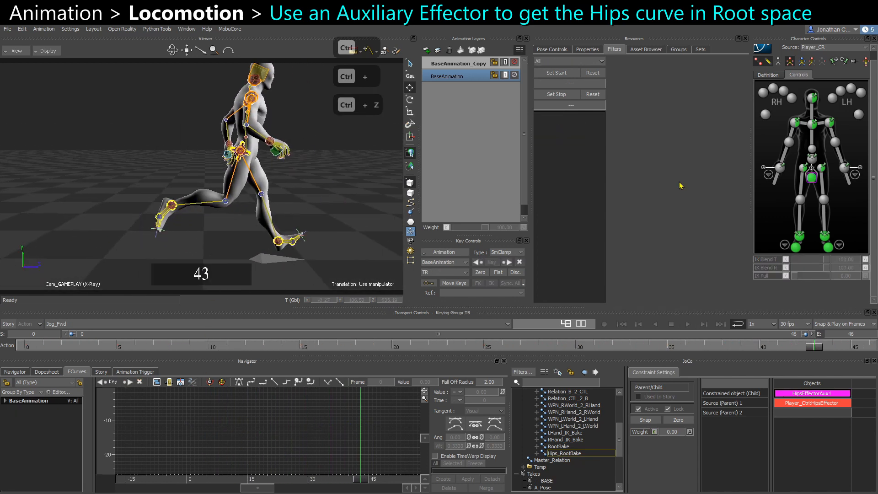
left_click(812, 183)
key("a")
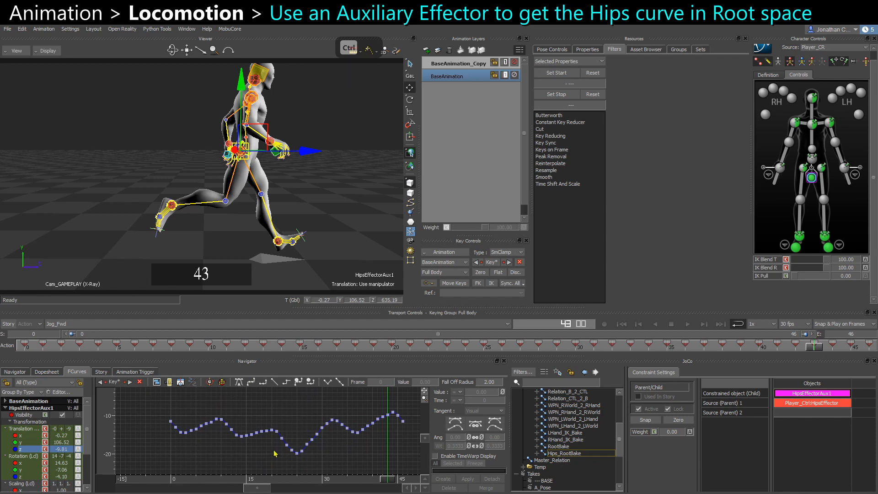
left_click_drag(273, 453, 215, 454, "shift")
left_click_drag(215, 454, 150, 443, "ctrl")
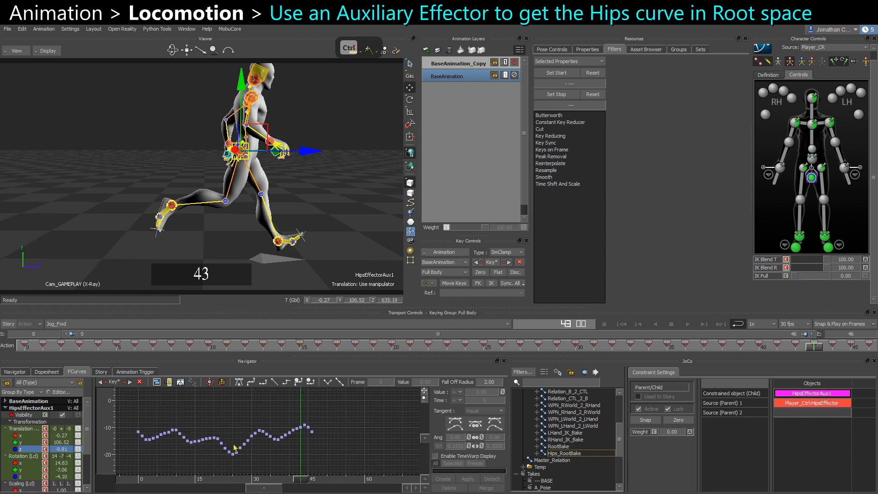
mouse_move(234, 448)
left_mouse_down("shift")
mouse_move(303, 460)
mouse_move(249, 448)
left_mouse_up("shift")
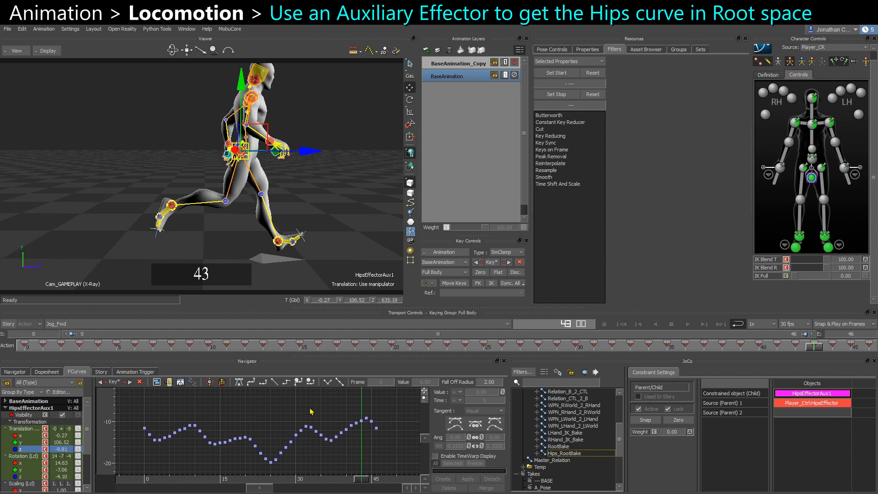
Select all keys and set both pre- and post-extrapolation of the curves to Repetition.
left_click_drag(129, 408, 411, 478)
right_click(245, 403)
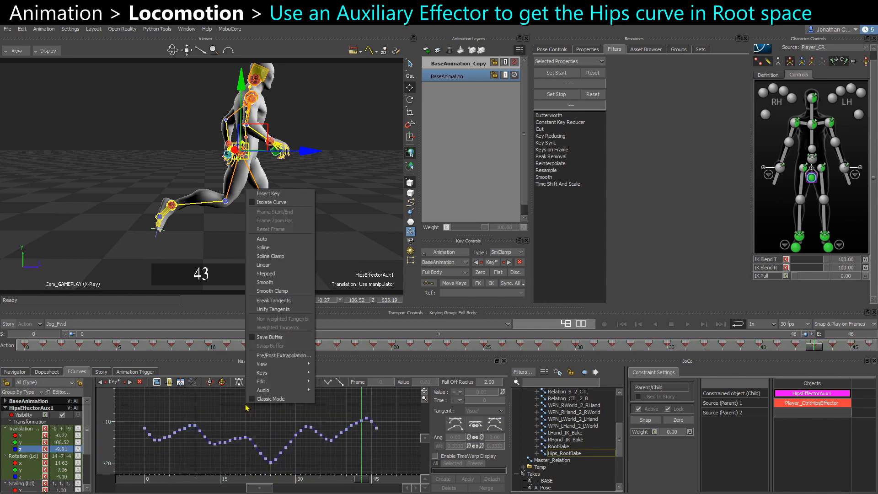
left_click(269, 356)
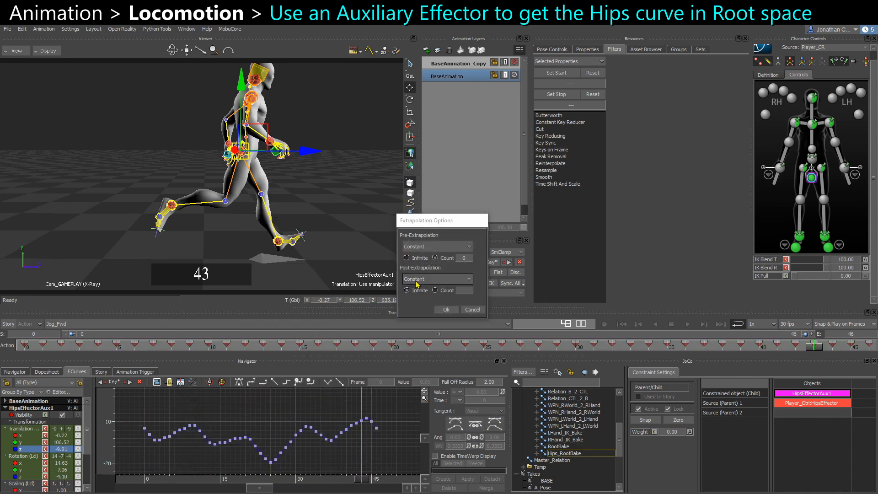
left_click(425, 279)
left_click(416, 296)
left_click(416, 246)
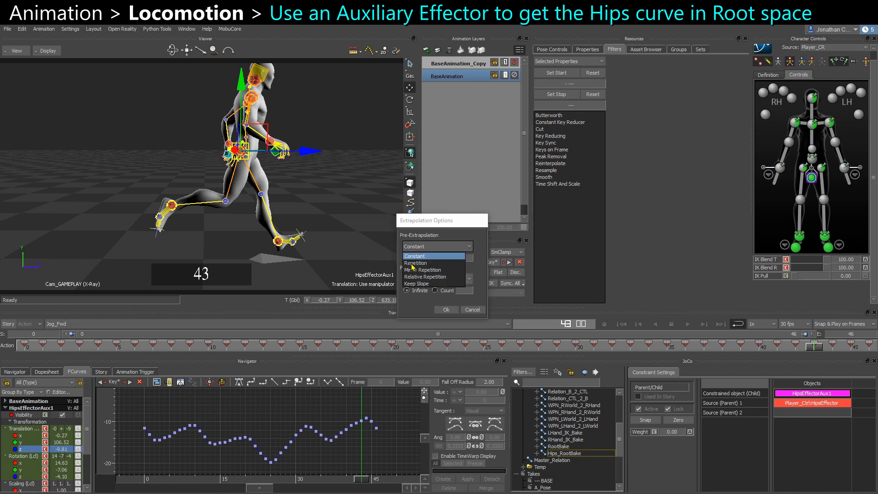
left_click(414, 264)
left_click(446, 311)
Apply a Butterworth filter with a 5 Hz cut-off frequency to the keys from frame 0 to 46.
scroll(383, 461, "up", 5)
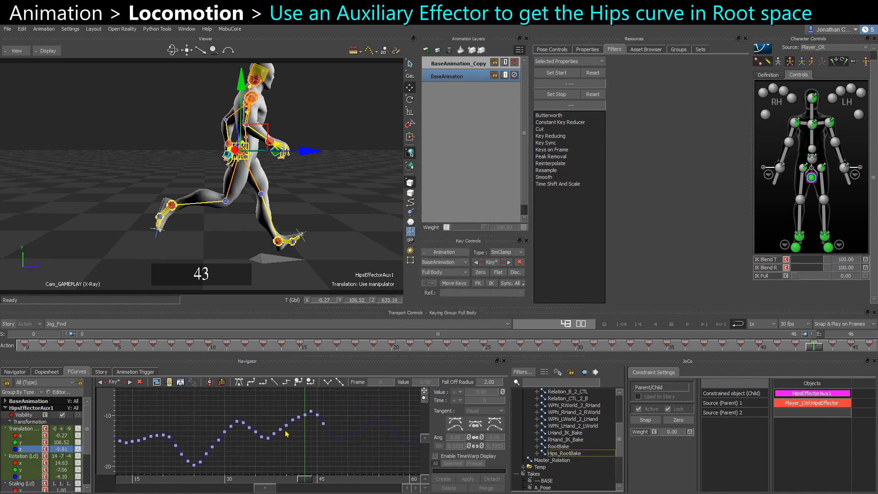
left_click_drag(384, 460, 321, 402, "ctrl")
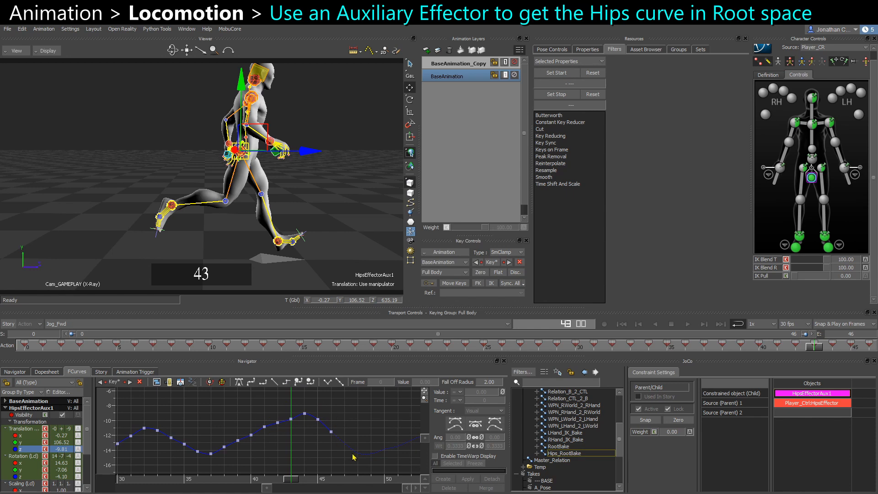
scroll(242, 443, "down", 5)
left_click_drag(402, 482, 402, 483)
scroll(316, 429, "up", 4)
left_click_drag(338, 431, 332, 405, "shift")
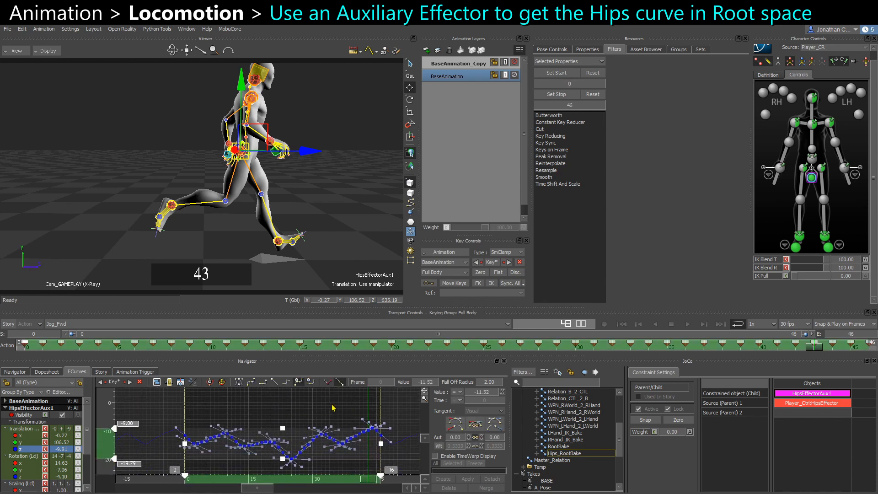
left_click(552, 116)
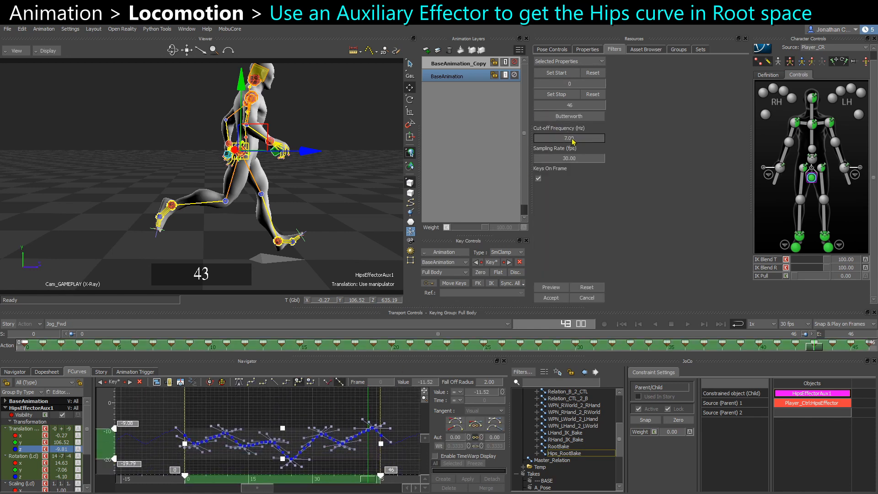
key("Return")
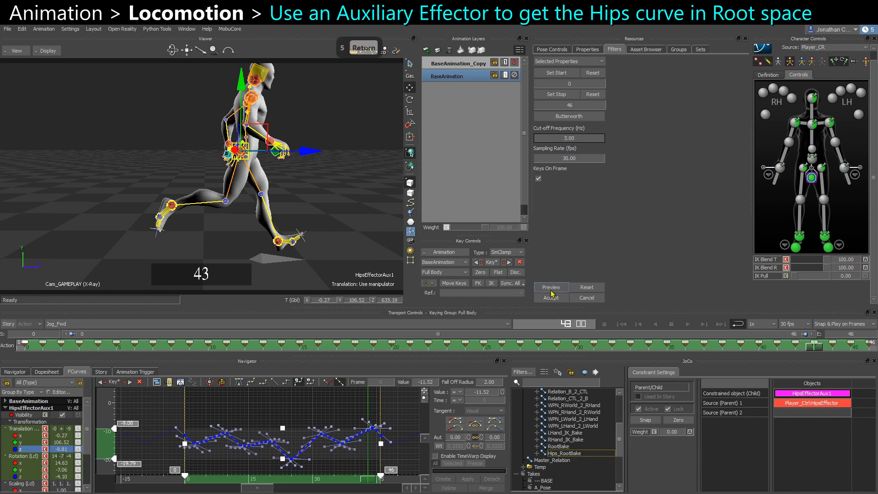
left_click(551, 298)
Play back the loop to review the filtered hips motion.
left_click(333, 198)
key("ctrl+space")
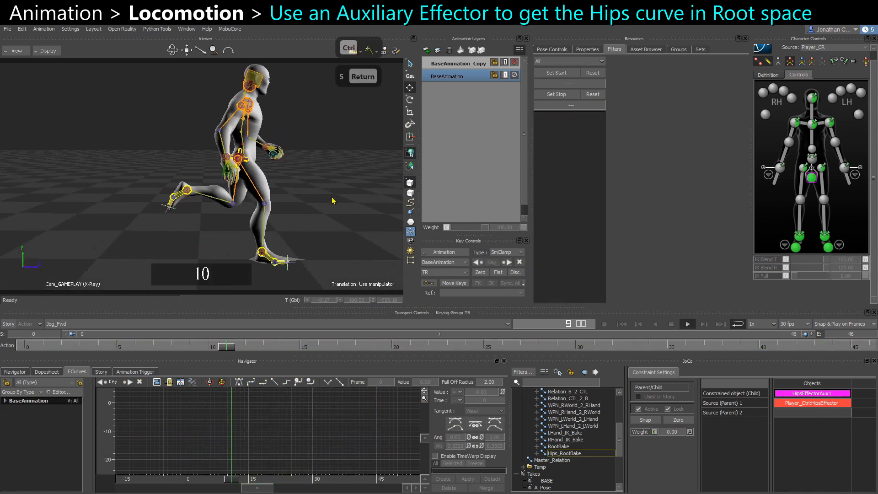
key("ctrl+space")
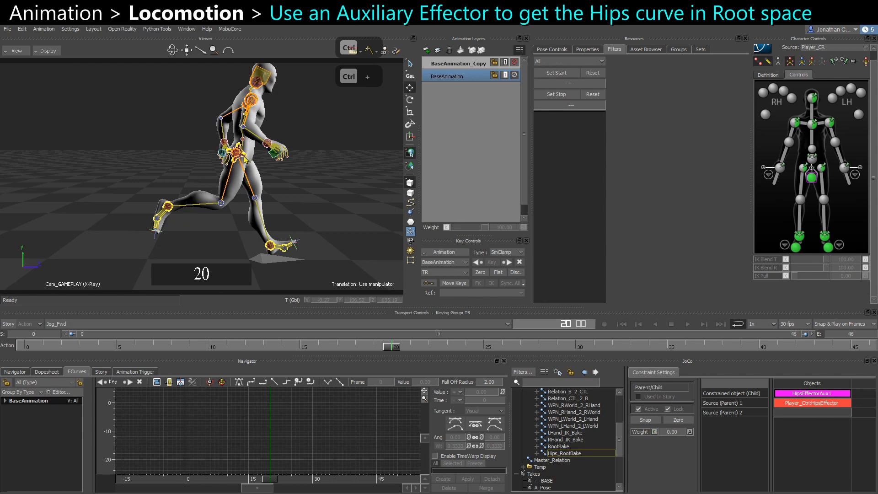
Select all keys of the hips auxiliary effector's curve, scale them flat, and play the loop showing models only.
left_click(810, 180)
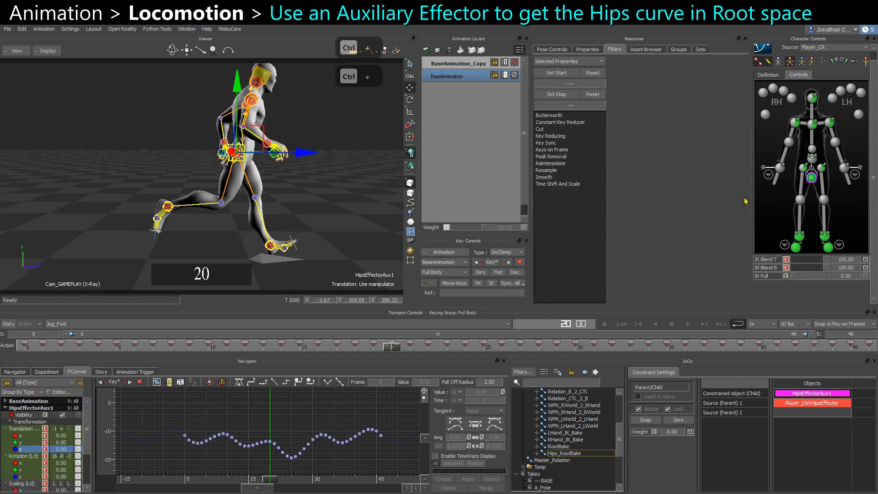
left_click_drag(142, 414, 410, 477)
left_click_drag(277, 468, 282, 439, "ctrl")
key("ctrl+space")
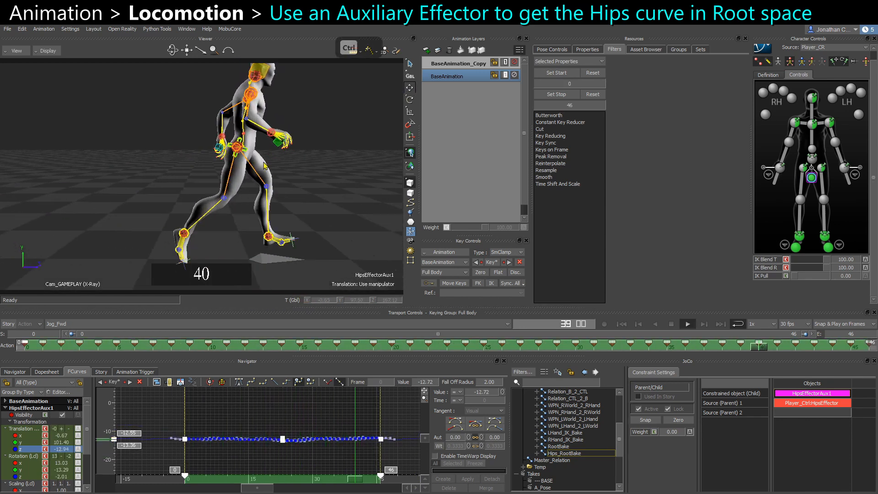
key("ctrl+a")
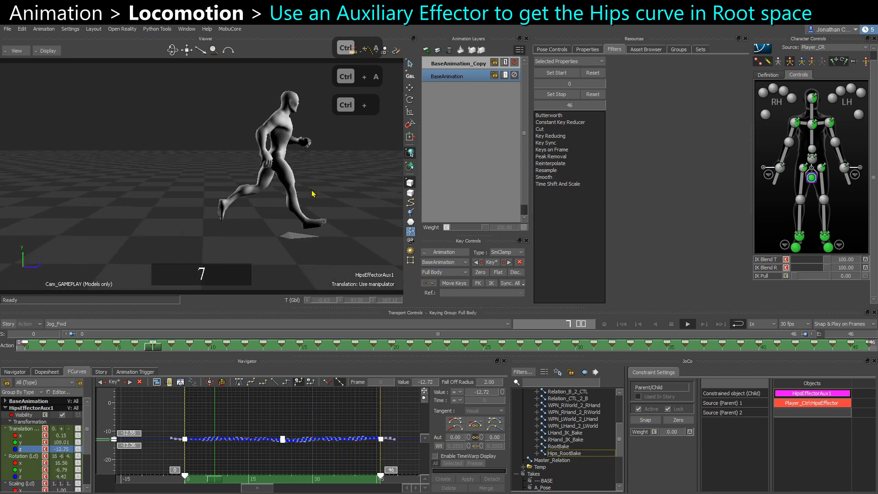
Stop playback and undo the flattening of the hips auxiliary effector's keys.
key("ctrl+space")
key("ctrl+z")
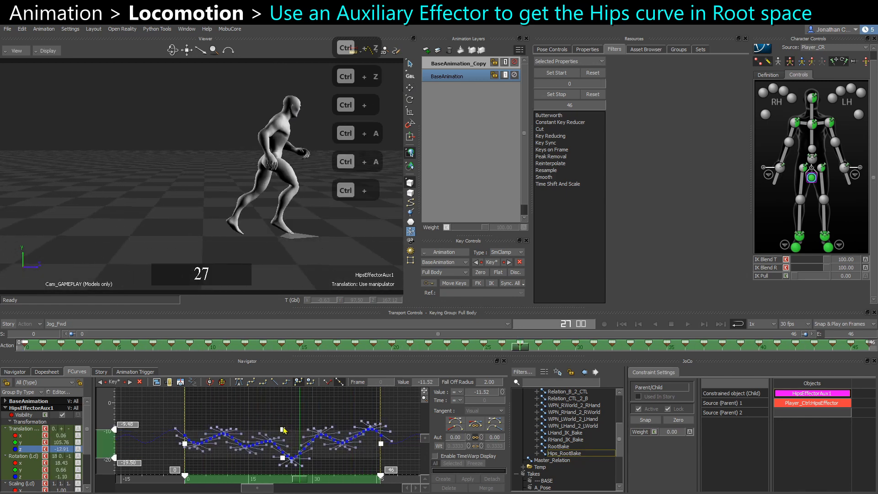
Try scaling the hips auxiliary effector's keys vertically, play the loop, and undo the scaling.
left_click_drag(282, 430, 282, 397)
left_click_drag(282, 457, 283, 478)
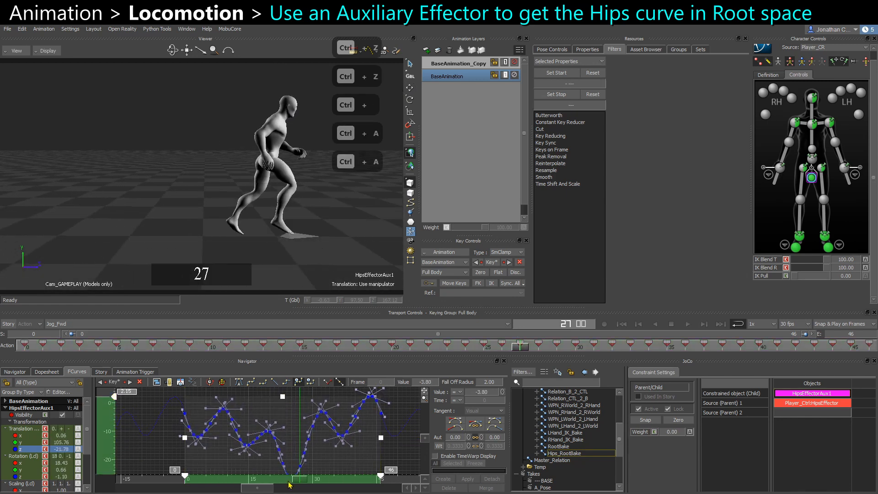
key("ctrl+space")
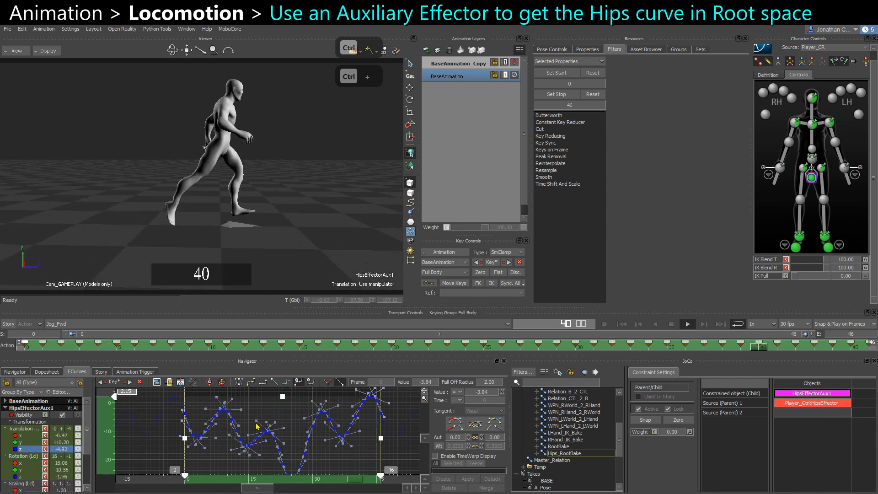
key("ctrl+space")
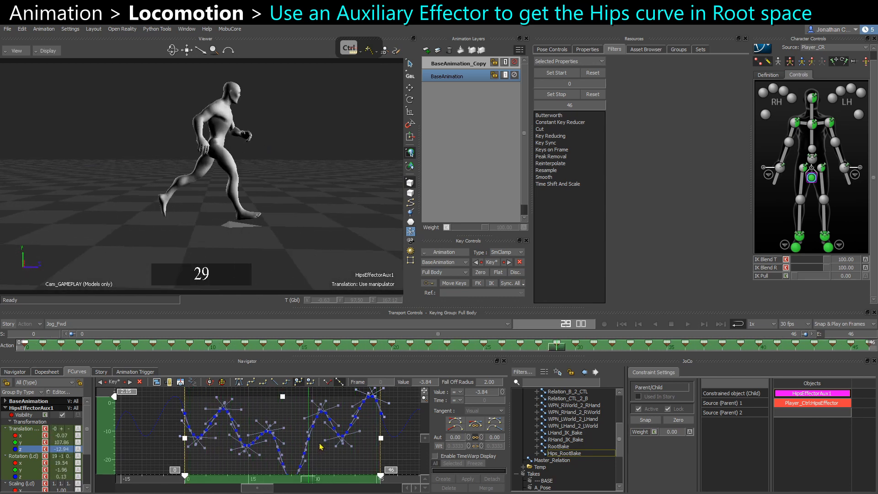
key("ctrl+z")
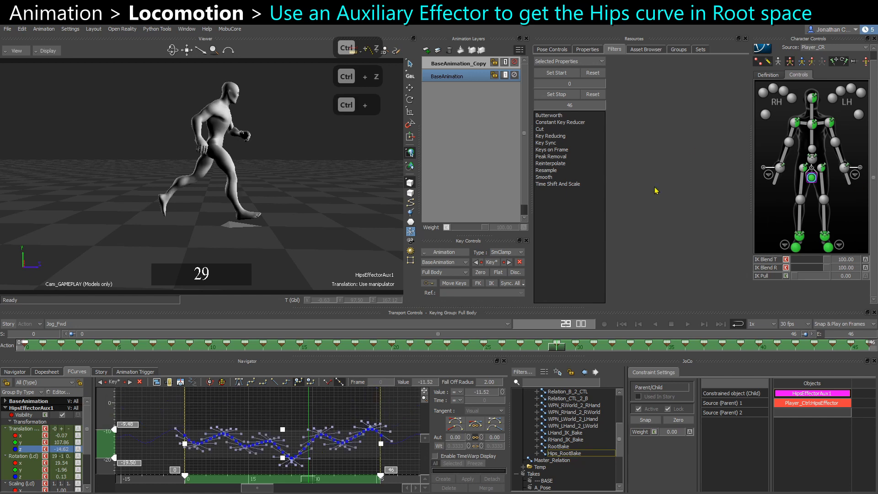
Plot all properties on frame at 30 FPS.
left_click(442, 252)
left_click(451, 288)
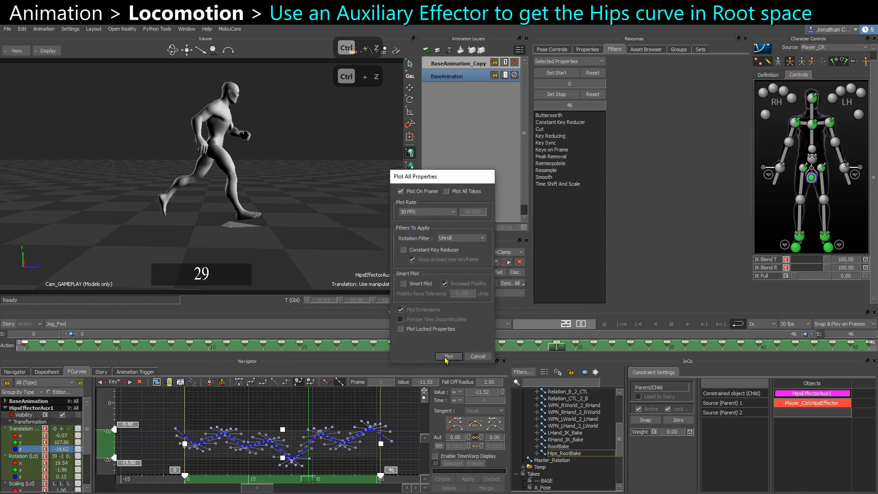
left_click(447, 357)
Select the Master_Relation constraint and toggle its Temp_HipsRootSpace input.
left_click(546, 461)
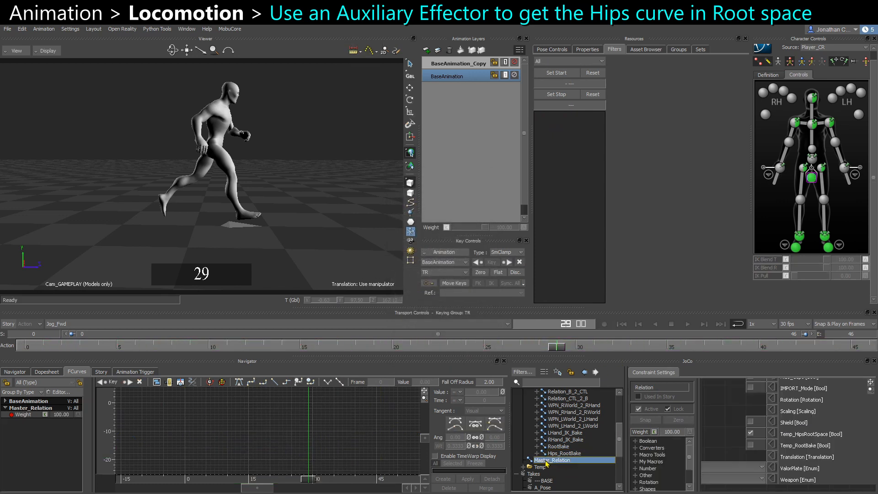
left_click(750, 434)
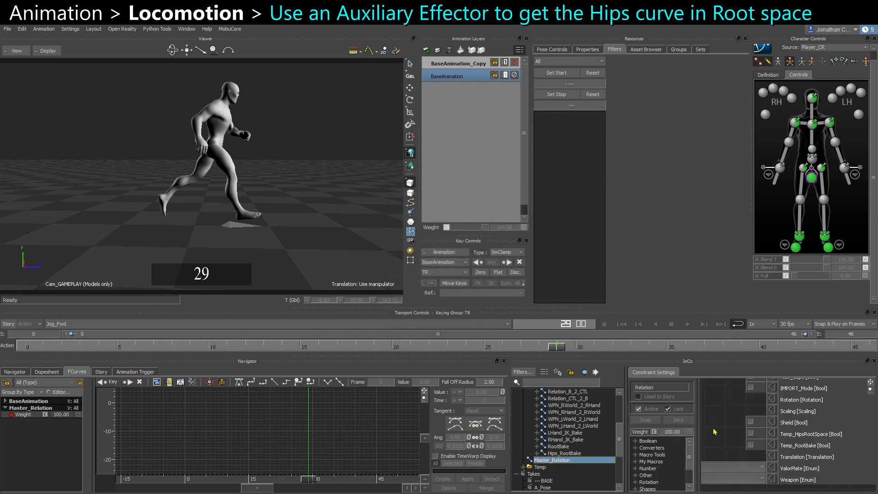
scroll(786, 445, "down", 3)
scroll(793, 426, "up", 5)
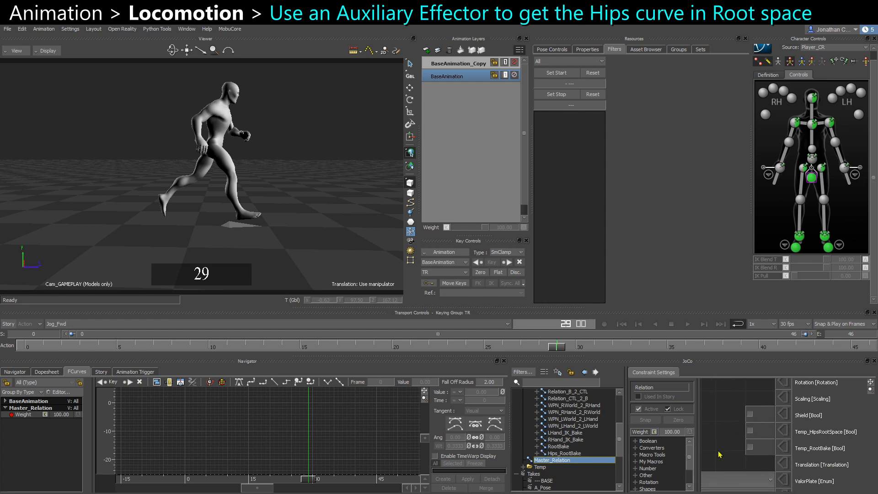
scroll(772, 459, "down", 3)
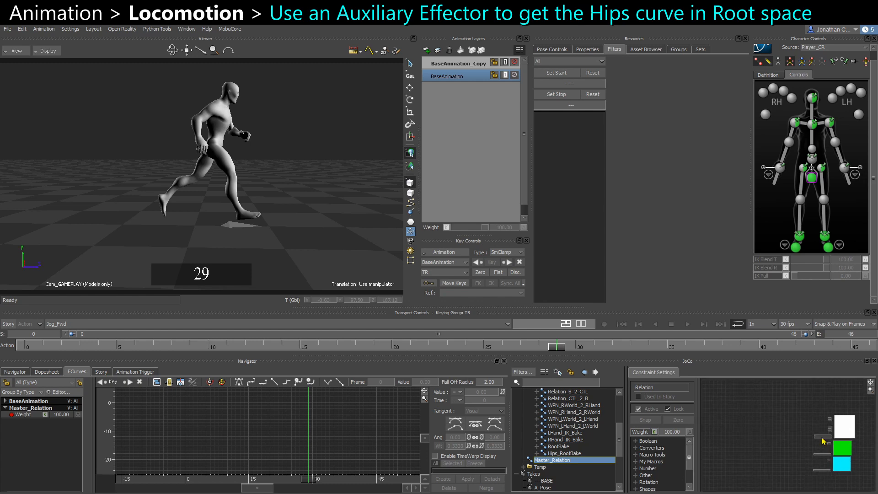
scroll(847, 456, "down", 2)
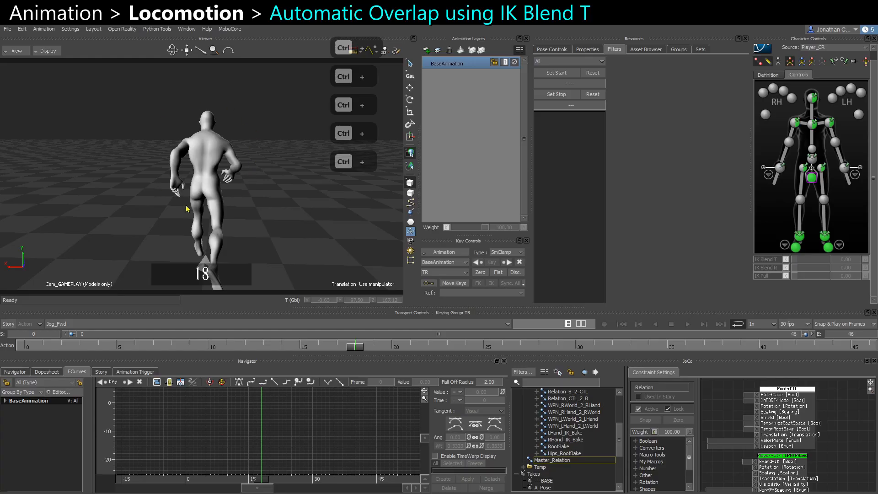
Play back the loop from behind the character to review the motion.
key("ctrl+space")
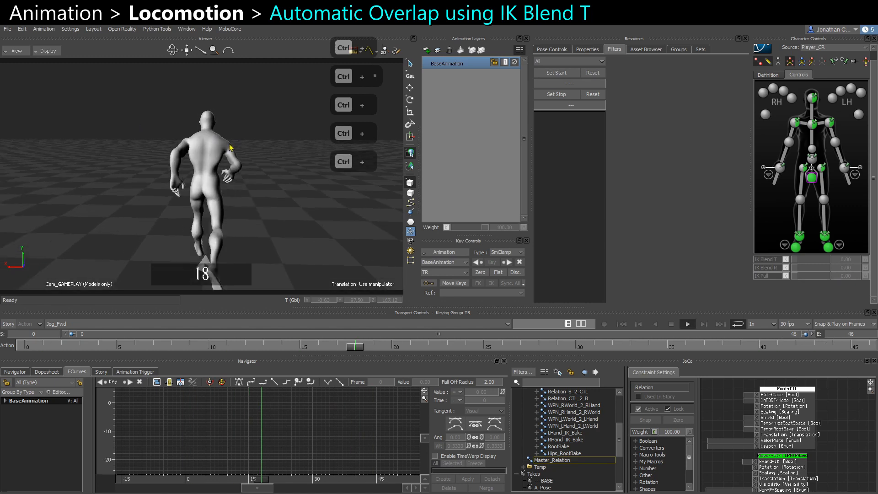
key("ctrl+space")
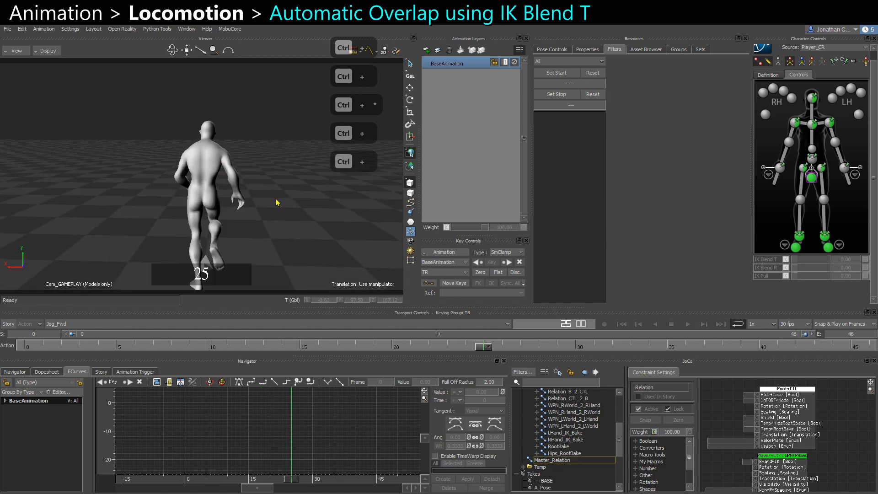
left_click_drag(276, 203, 228, 111, "ctrl+shift")
key("ctrl+space")
key("ctrl+space")
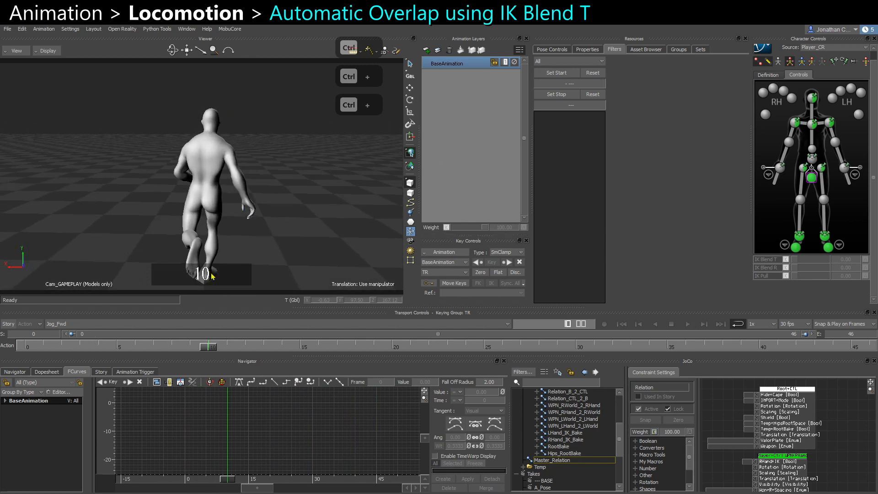
left_click_drag(210, 350, 80, 347)
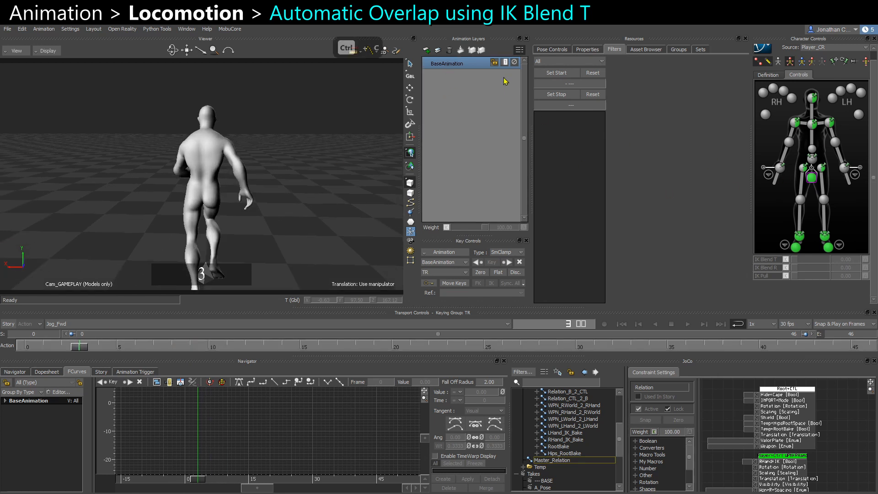
Duplicate the BaseAnimation layer.
key("ctrl+v")
right_click(455, 66)
left_click(546, 182)
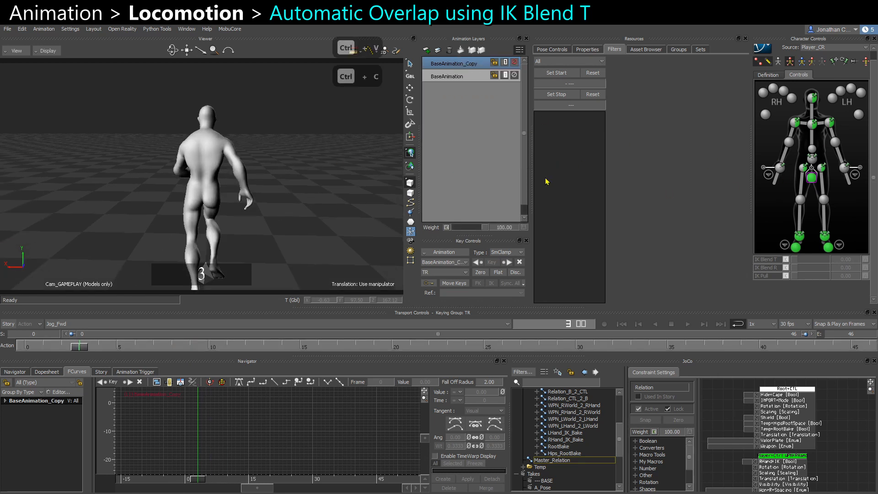
Select the wrist, shoulder and head effectors and display their translation and rotation curves.
left_click(780, 169)
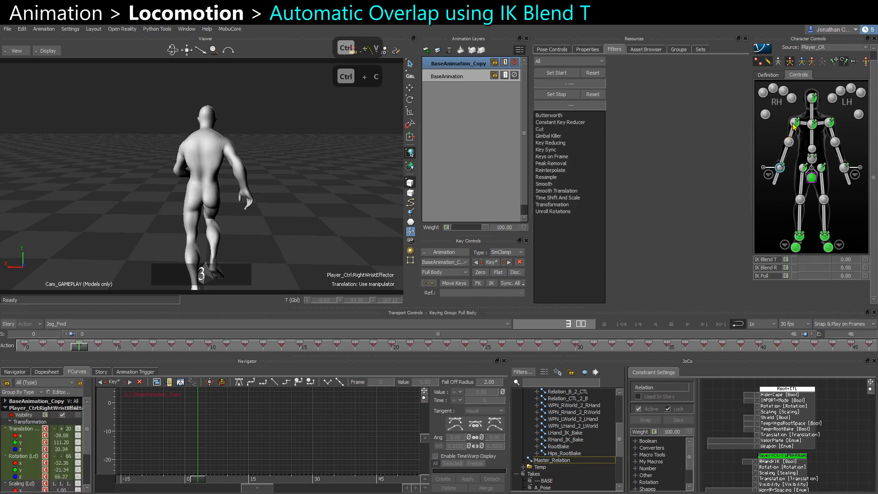
left_click(794, 124, "shift")
left_click(828, 123, "shift")
left_click(843, 166, "shift")
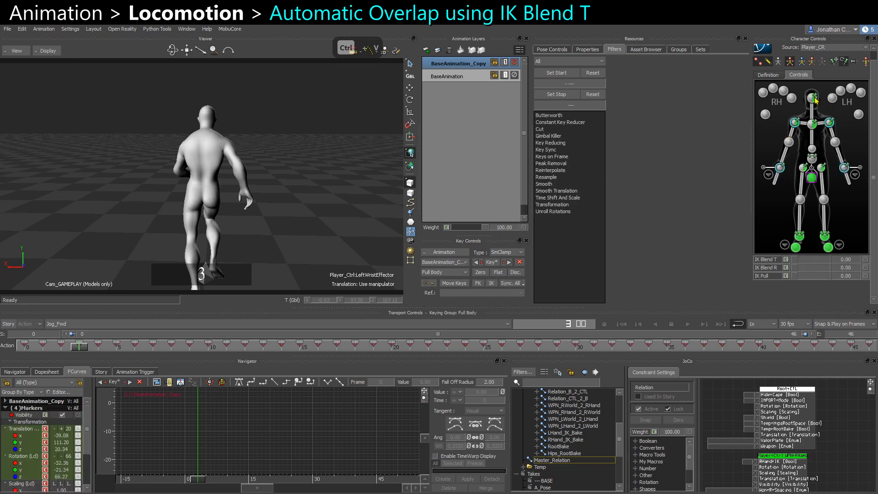
left_click(814, 98, "ctrl")
left_click(22, 429)
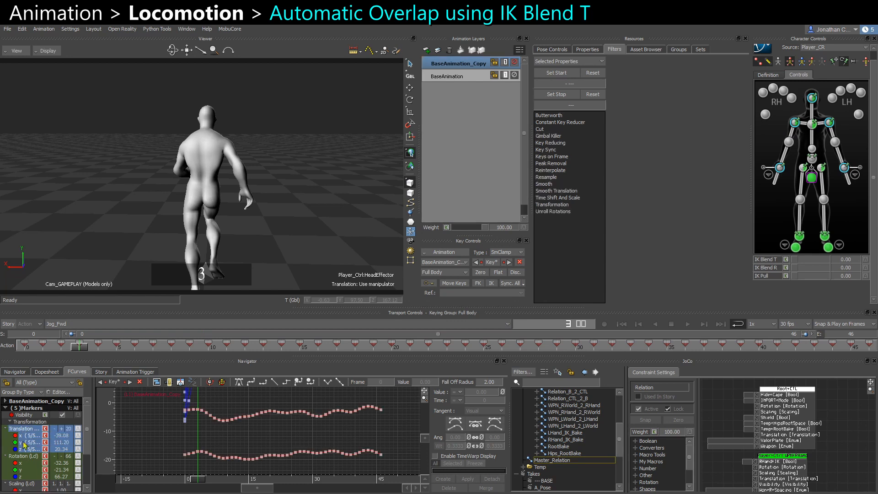
left_click(30, 456, "ctrl")
Select all their keys and set the curves' pre- and post-extrapolation options.
key("f")
left_click_drag(251, 443, 187, 409, "ctrl")
right_click(200, 411)
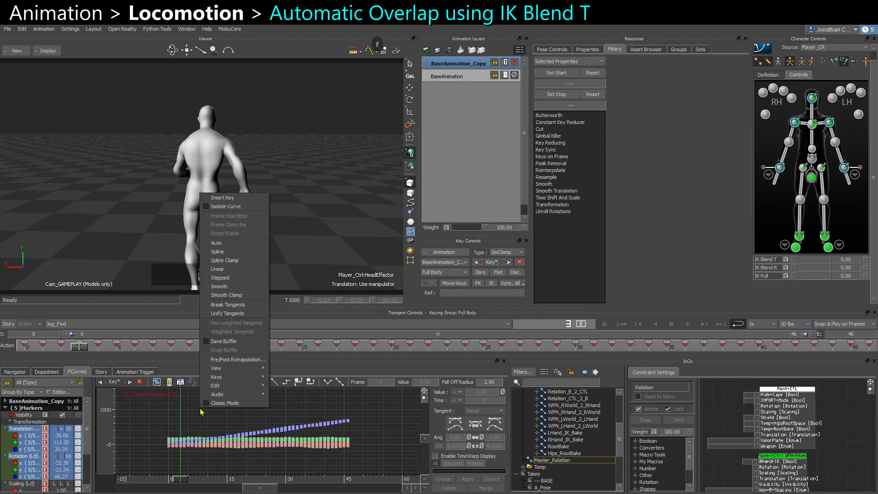
left_click(229, 360)
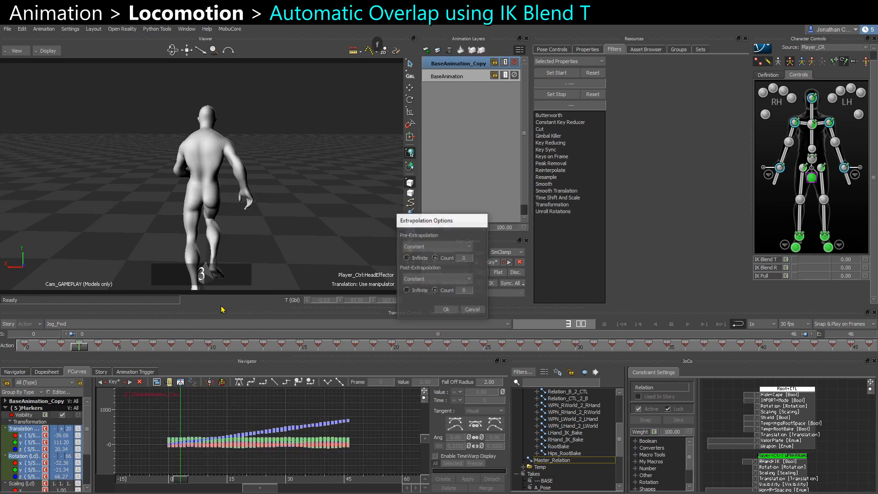
left_click(419, 280)
left_click(415, 296)
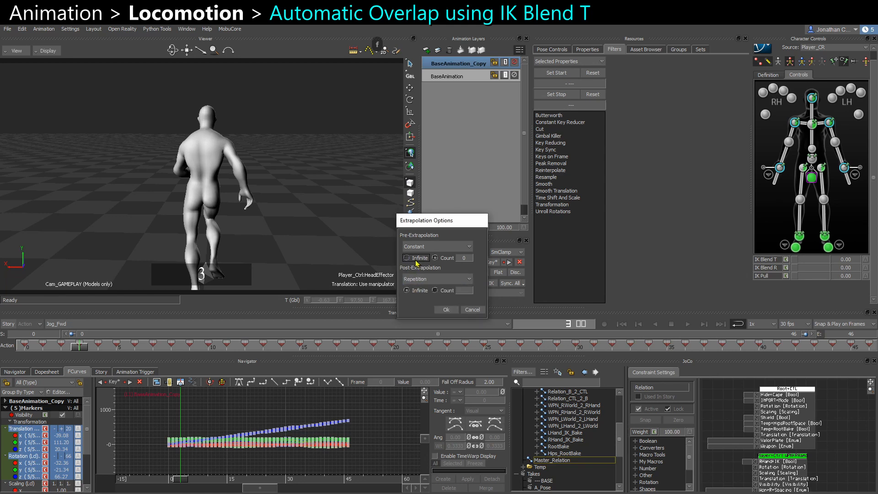
left_click(434, 247)
left_click(420, 264)
left_click(445, 310)
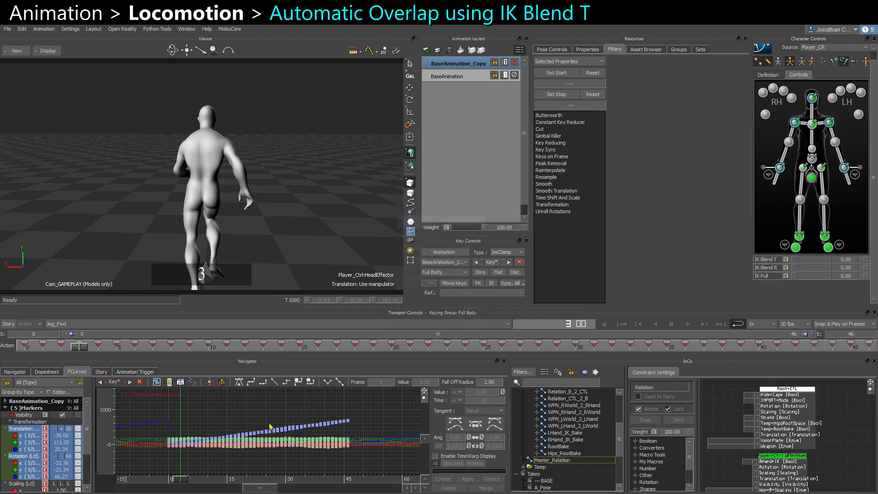
Try shifting the selected effector keys about 10 frames later, then undo the shift.
key("a")
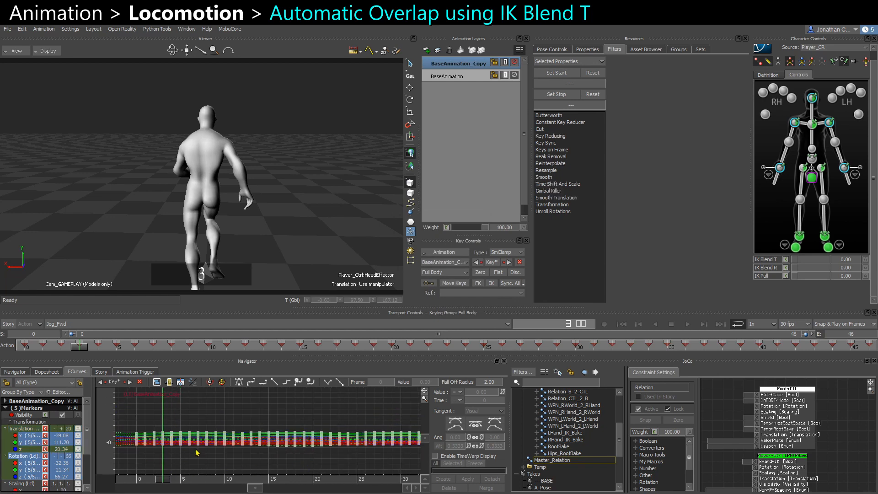
scroll(341, 433, "down", 3)
scroll(284, 434, "down", 5)
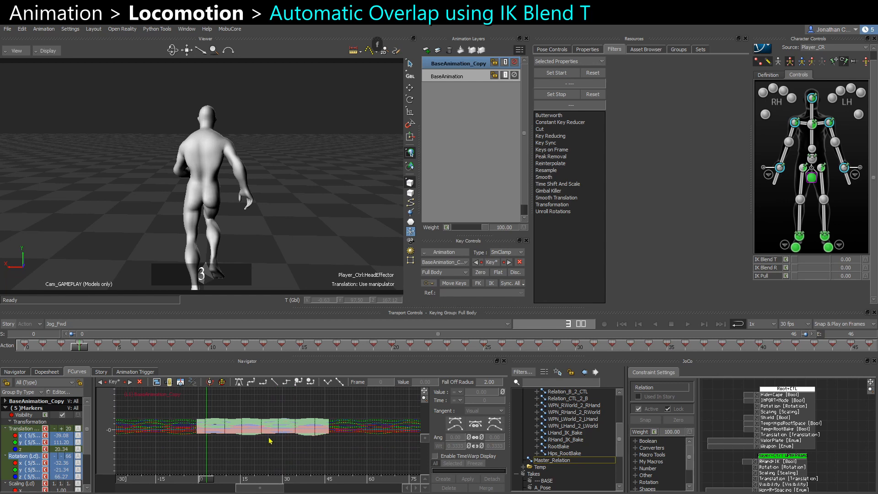
scroll(269, 440, "up", 5)
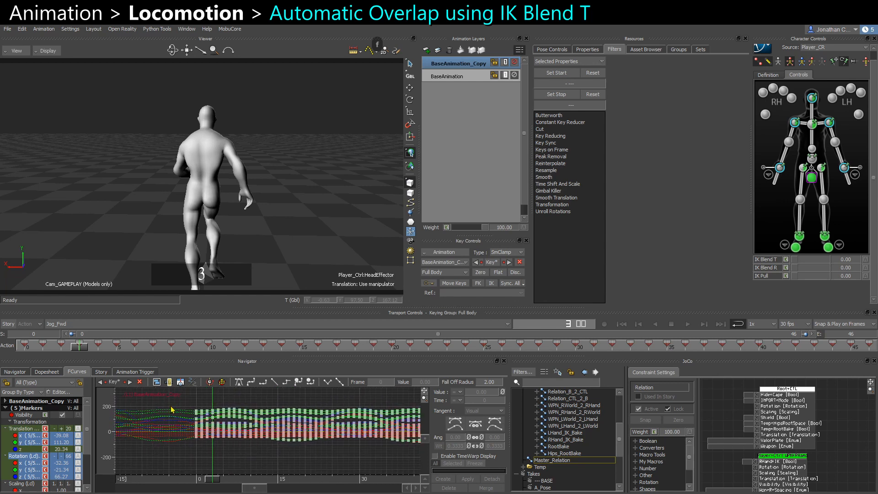
left_click_drag(172, 409, 418, 447)
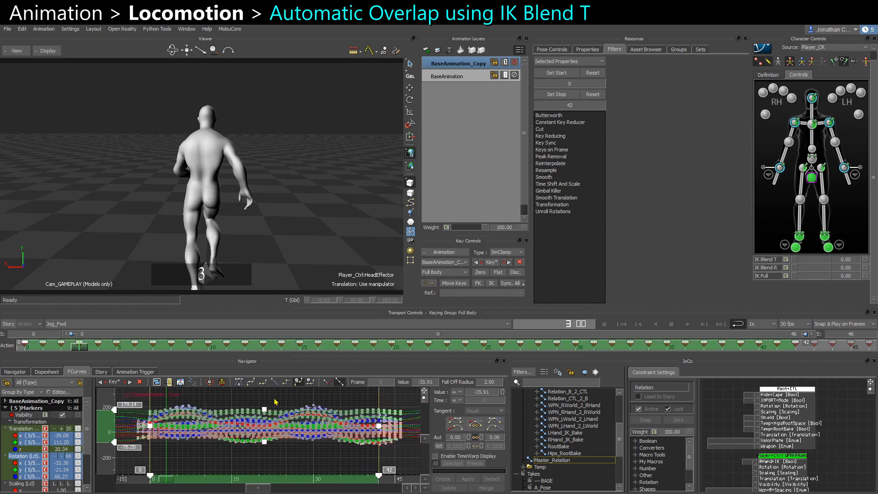
left_click(97, 373)
left_click(77, 372)
left_click_drag(143, 399, 408, 459)
left_click_drag(165, 482, 204, 481)
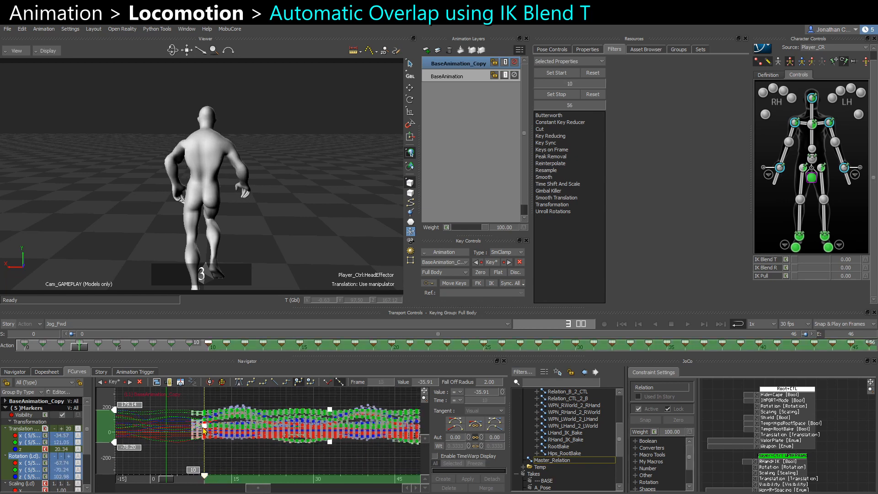
key("ctrl+z")
left_click(237, 461)
left_click_drag(204, 451, 273, 471, "shift")
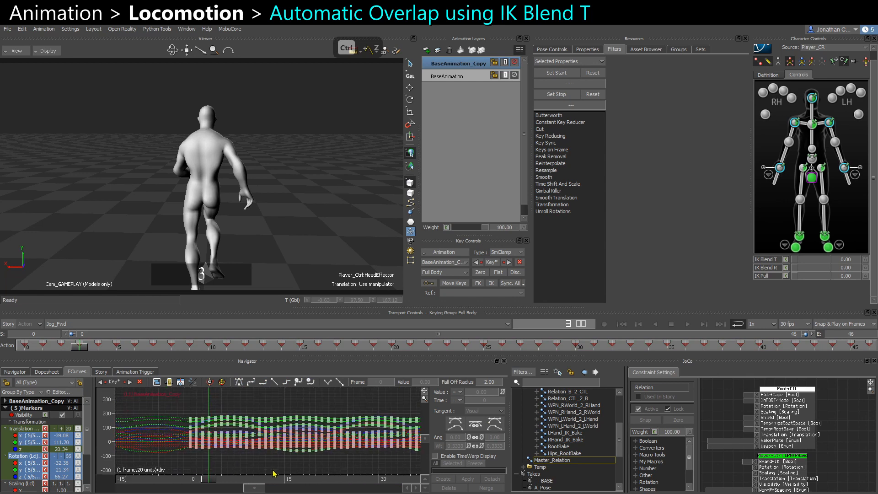
Select the head effector's Y translation keys and offset them 2 frames later.
left_click(811, 99)
left_click(24, 442)
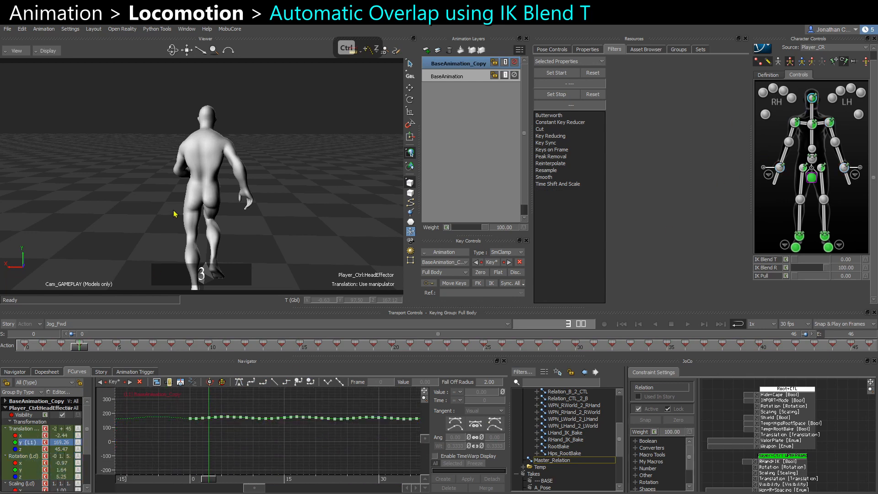
scroll(202, 224, "up", 4)
middle_click_drag(201, 224, 178, 274)
scroll(204, 168, "up", 2)
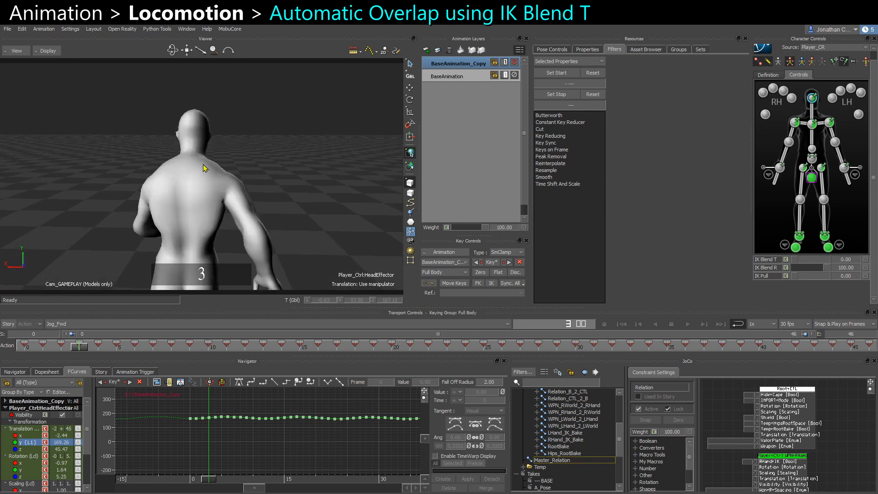
scroll(256, 450, "down", 3)
left_click_drag(172, 411, 462, 464)
scroll(290, 443, "down", 1)
middle_click_drag(317, 439, 298, 434)
scroll(298, 434, "down", 3)
left_click_drag(197, 413, 415, 461)
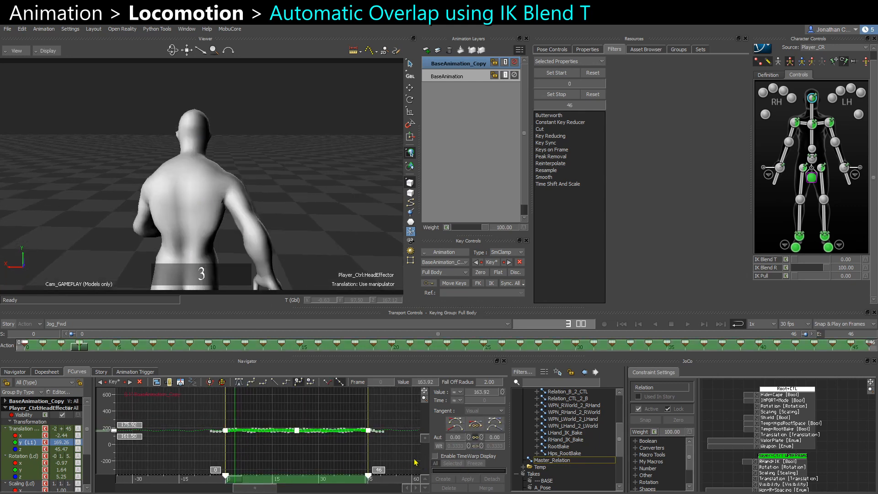
mouse_move(257, 472)
left_mouse_down("ctrl")
mouse_move(265, 456)
mouse_move(236, 460)
mouse_move(247, 478)
left_mouse_up("ctrl")
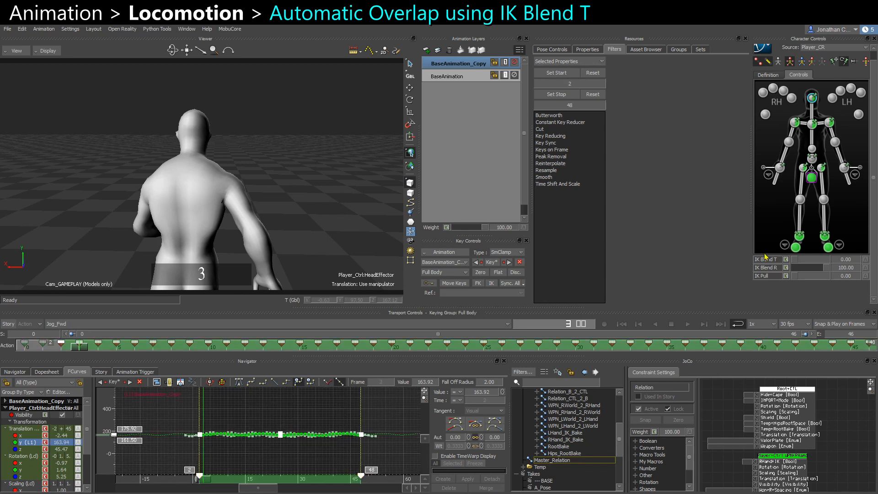
Set the head effector's IK Blend T to about 59.
left_click_drag(797, 260, 816, 264)
left_click_drag(797, 264, 814, 268)
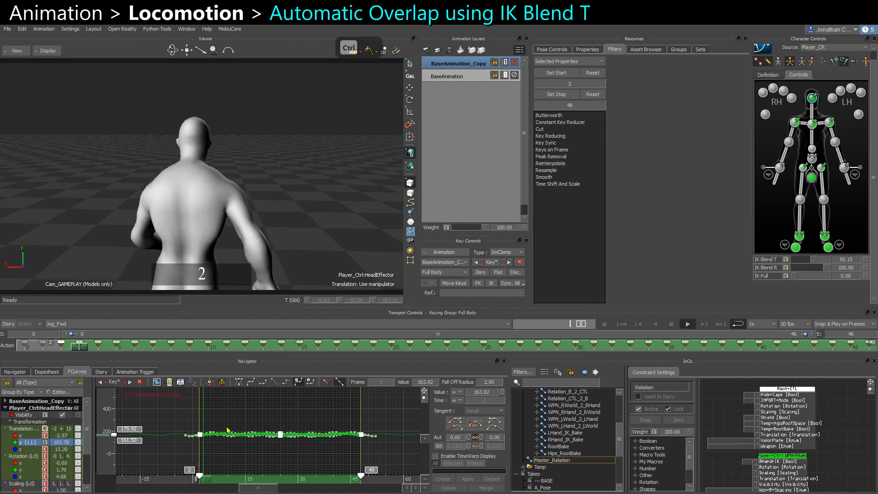
Play back the loop and orbit the view to review the head overlap.
left_click(320, 193, "ctrl")
left_click_drag(320, 193, 219, 191, "ctrl+shift")
scroll(220, 191, "down", 2)
key("ctrl+space")
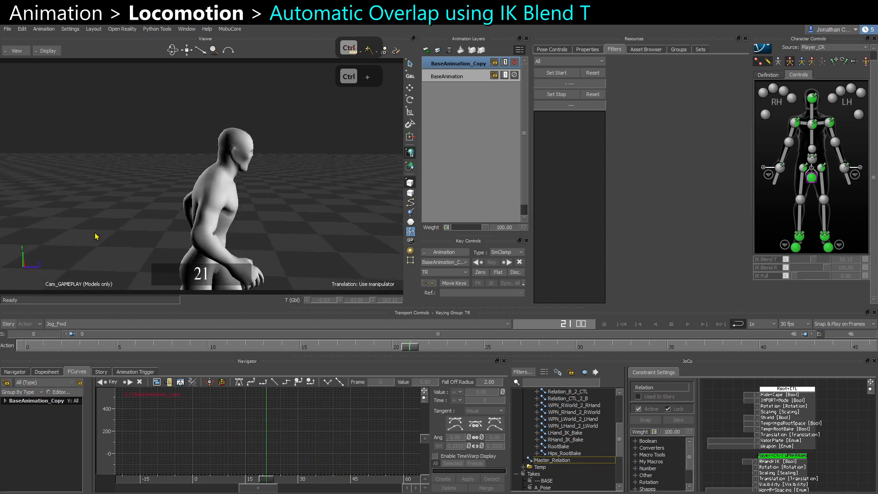
left_click_drag(95, 236, 192, 228, "ctrl+shift")
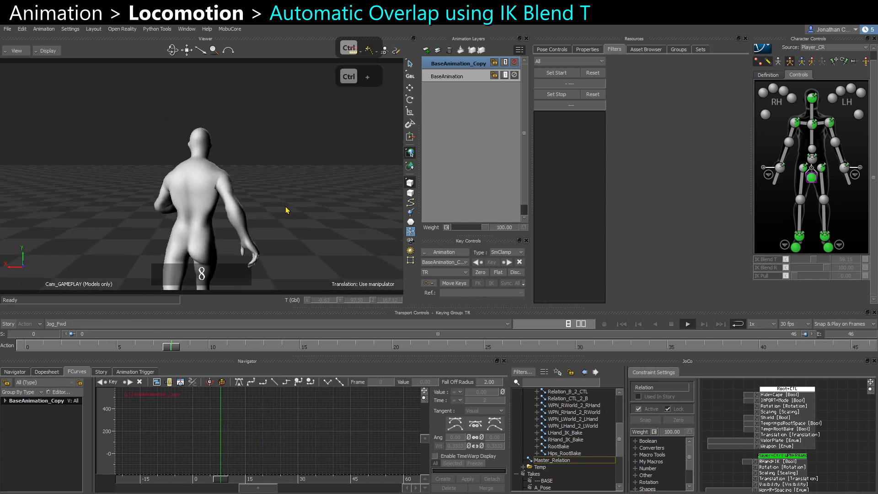
Raise the head effector's IK Blend T to 100 while toggling playback of the loop to judge the overlap.
key("ctrl+space")
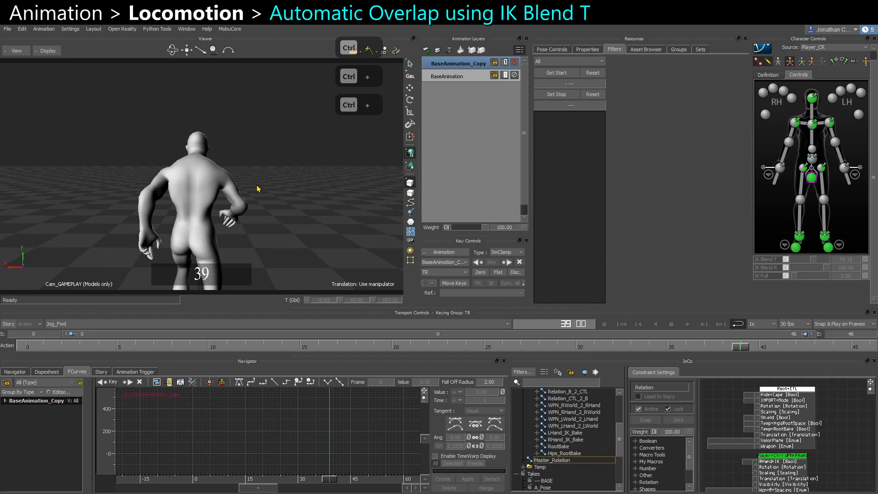
left_click(813, 97)
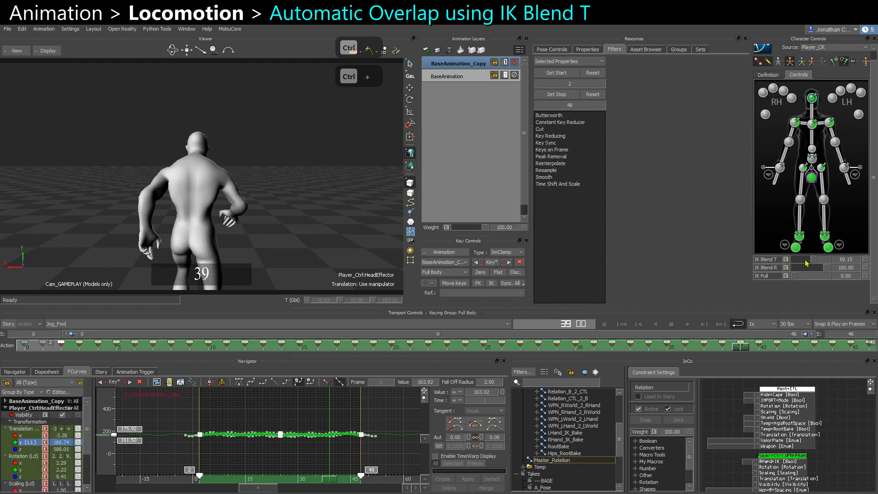
left_click_drag(813, 265, 798, 262)
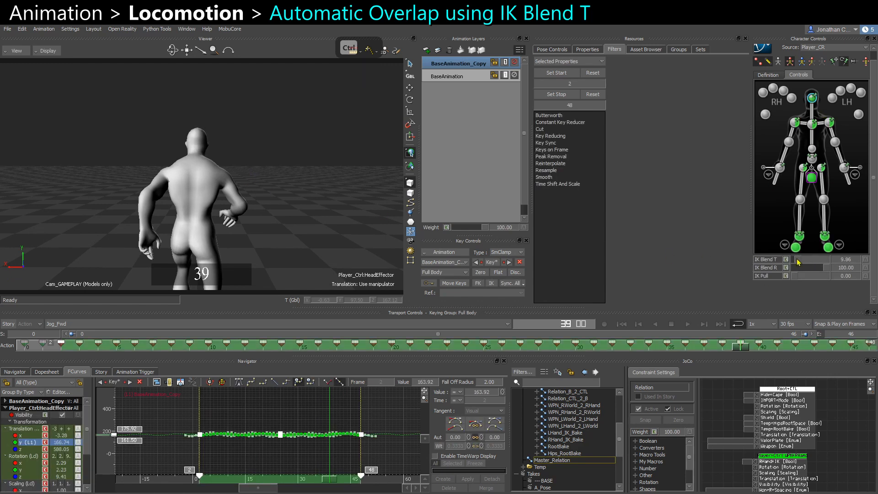
key("ctrl+space")
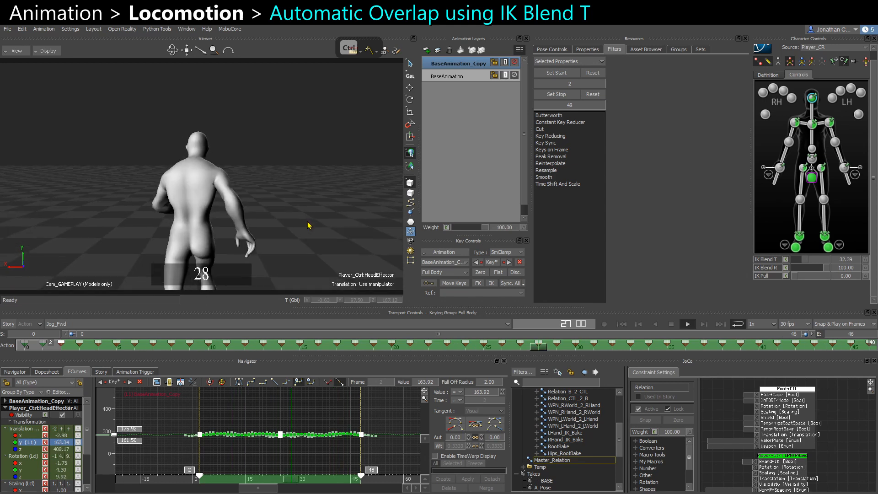
key("ctrl+space")
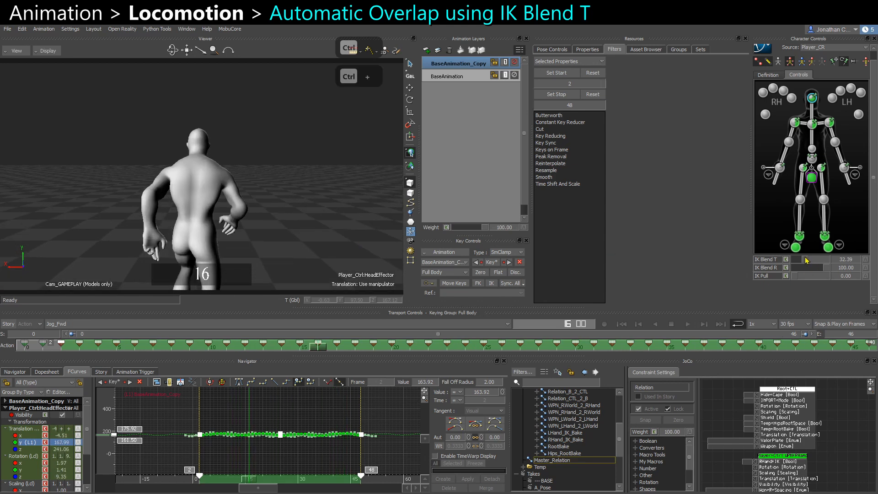
left_click_drag(807, 260, 830, 262)
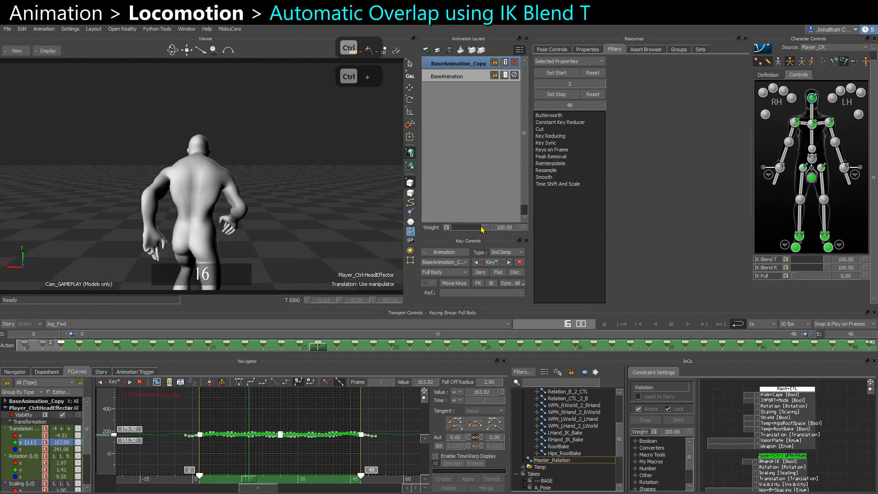
Lower the BaseAnimation_Copy layer weight to about 26 and play back the loop.
mouse_move(482, 230)
left_mouse_down()
mouse_move(452, 229)
mouse_move(465, 231)
left_mouse_up()
key("ctrl+space")
left_click(313, 192)
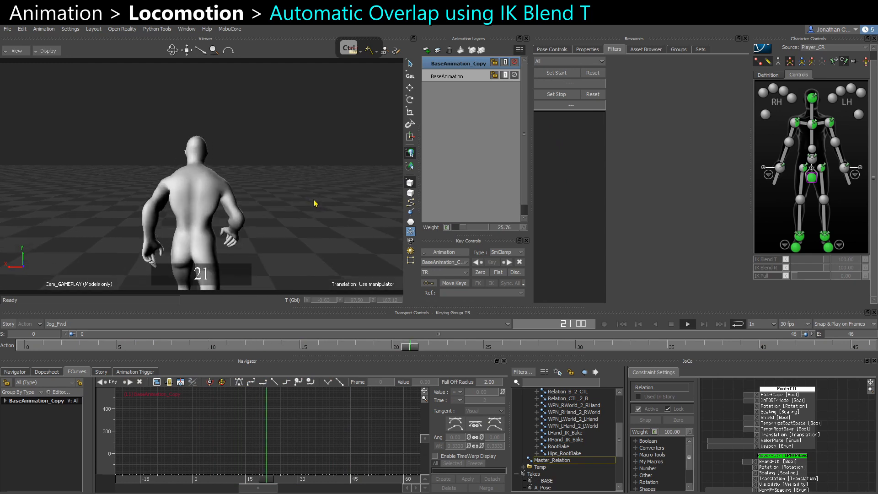
key("ctrl+space")
Select both shoulder effectors' Y translation keys and offset them 2 frames later.
left_click(794, 126)
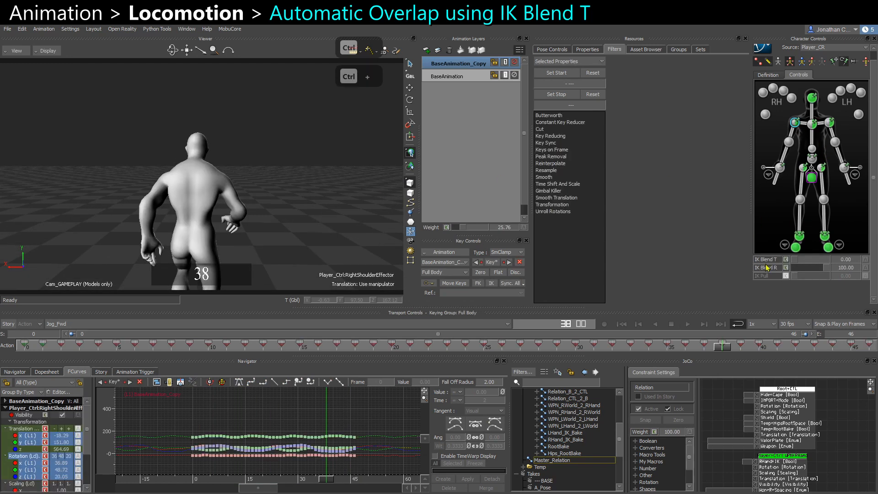
left_click(830, 124, "ctrl")
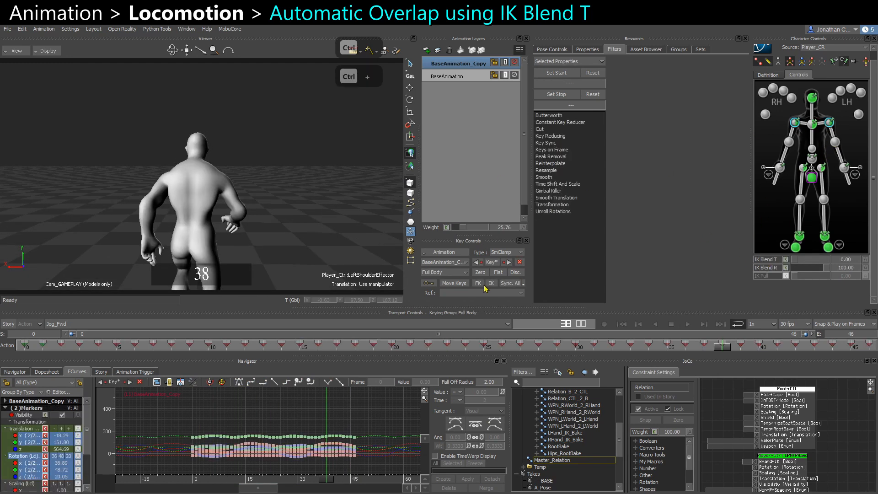
left_click(27, 442)
key("f")
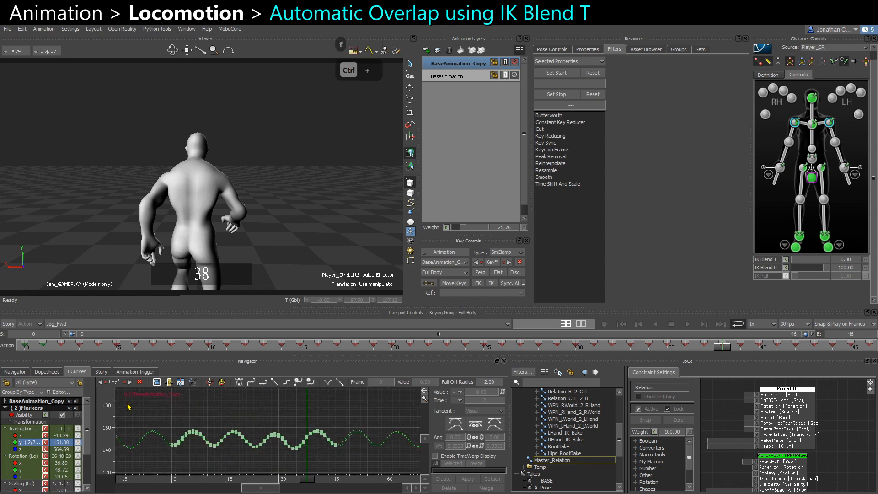
left_click_drag(128, 407, 354, 467)
scroll(218, 433, "up", 2)
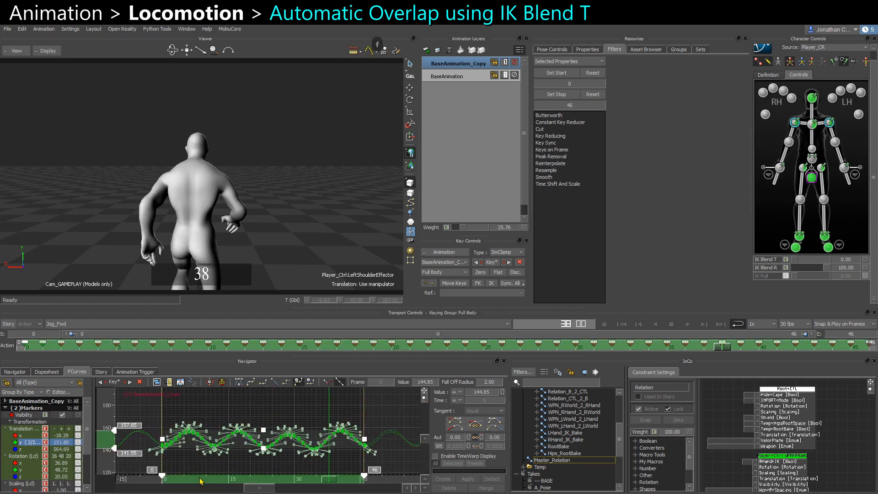
left_click_drag(201, 481, 211, 481)
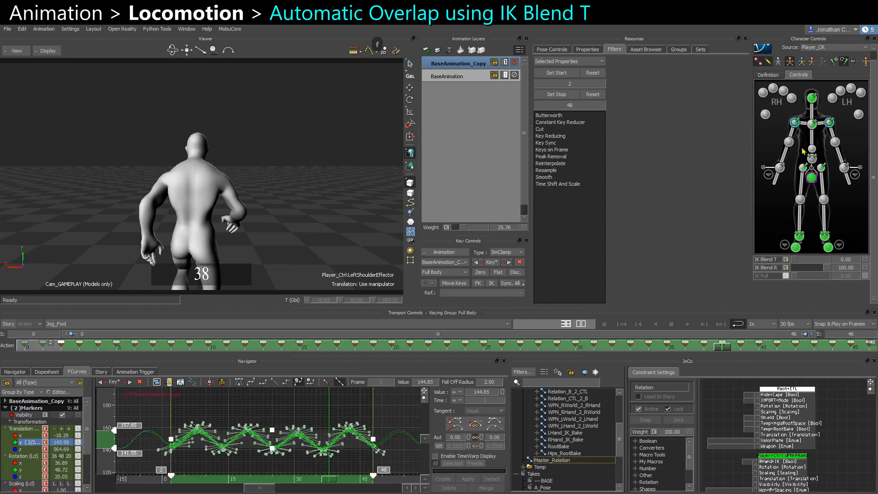
Adjust the IK Blend T of the right shoulder and right wrist effectors.
left_click(795, 123)
left_click_drag(799, 263, 812, 266)
left_click(830, 122)
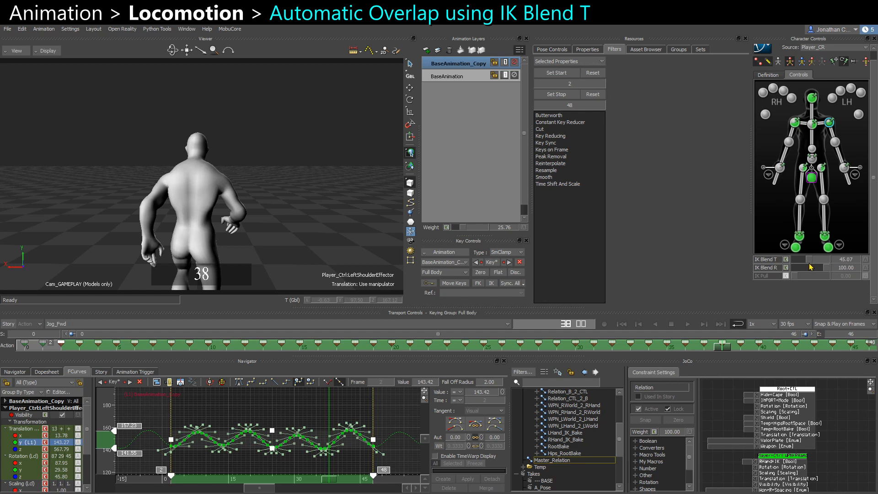
left_click(779, 168)
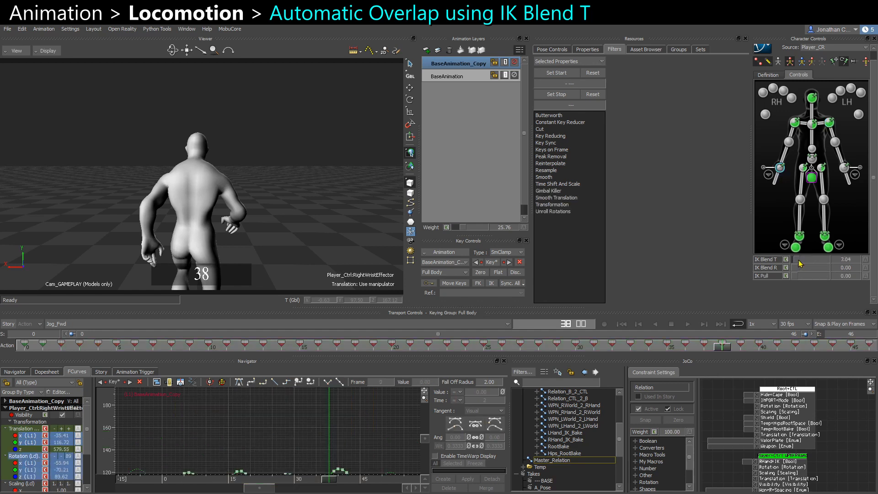
left_click_drag(800, 264, 816, 269)
Play back the loop and lower the BaseAnimation_Copy layer weight to about 20.
left_click(845, 168)
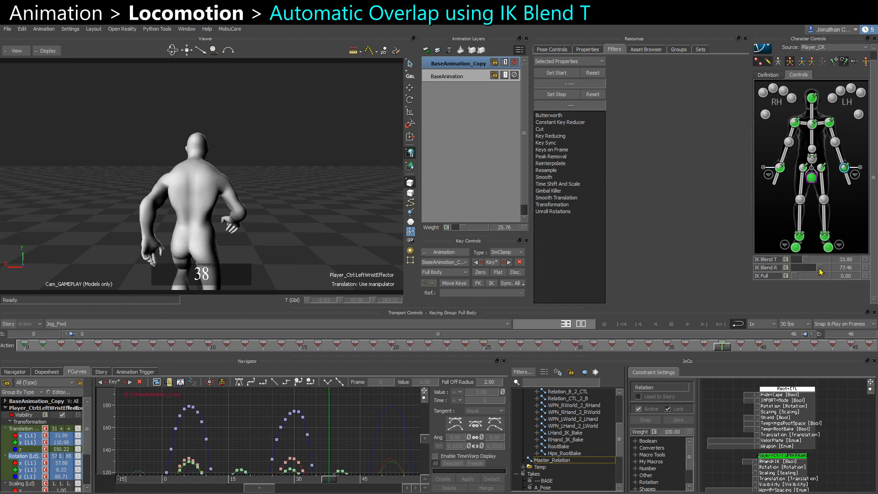
key("ctrl+space")
left_click(307, 142)
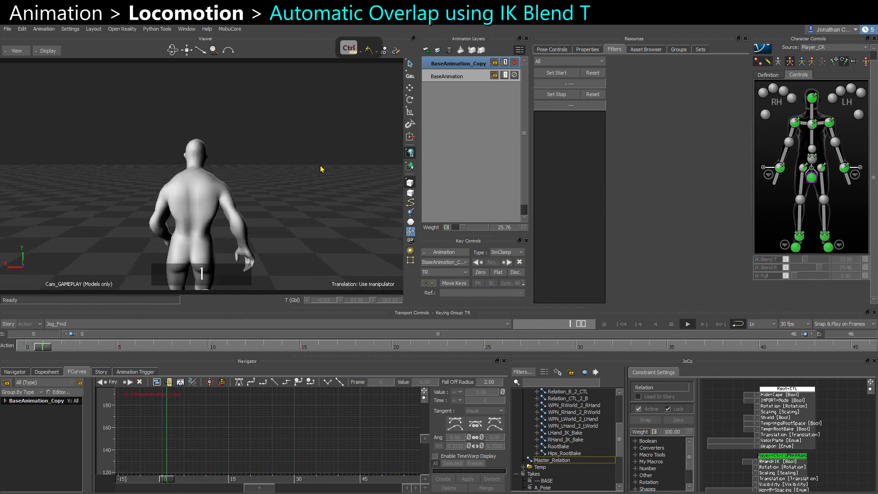
key("ctrl+space")
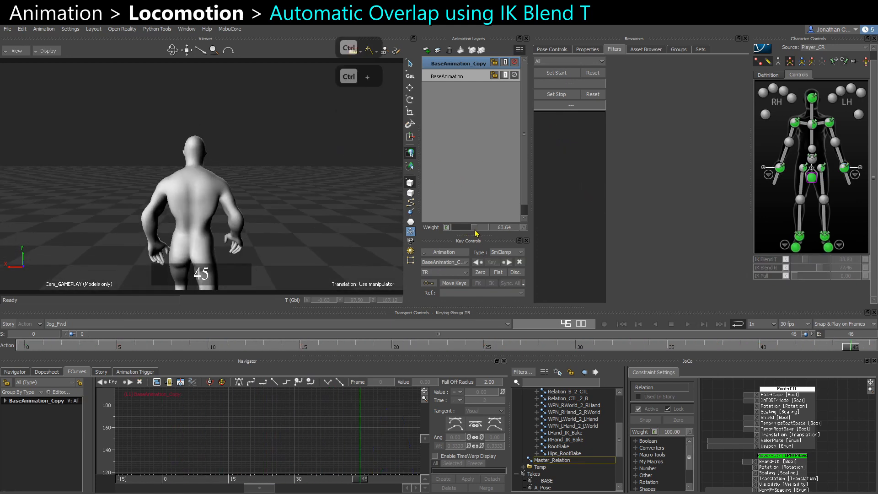
key("ctrl+space")
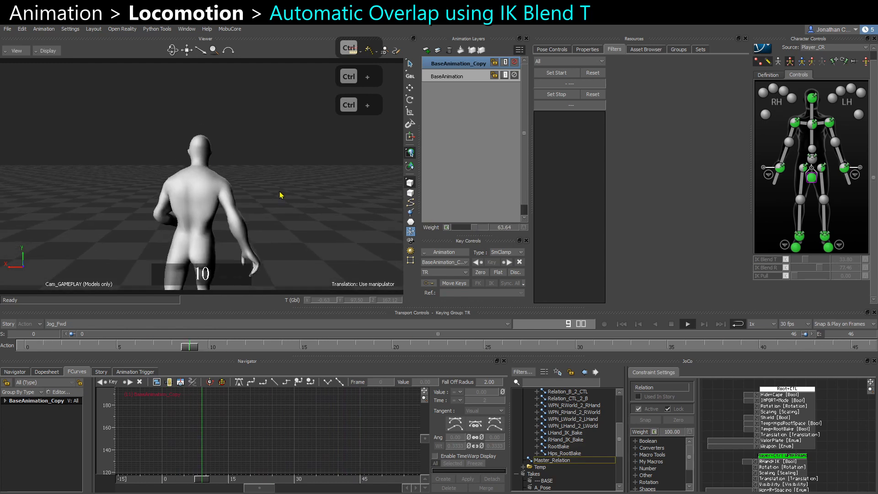
key("ctrl+space")
left_click_drag(474, 228, 462, 230)
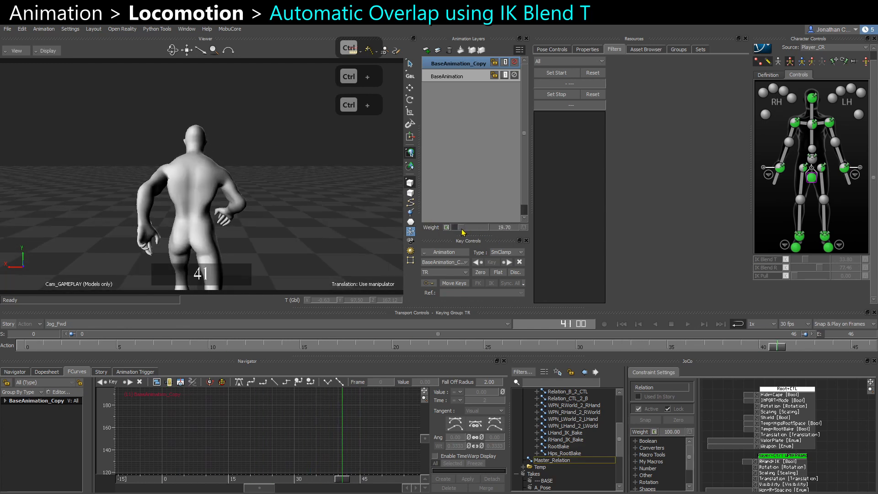
Lower the head effector's IK Blend T slightly and replay the loop to review it.
left_click(794, 124)
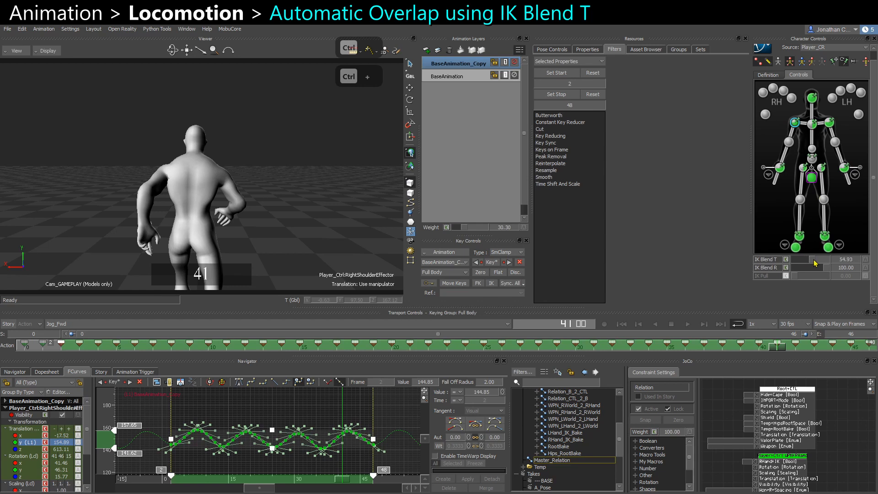
left_click(828, 124)
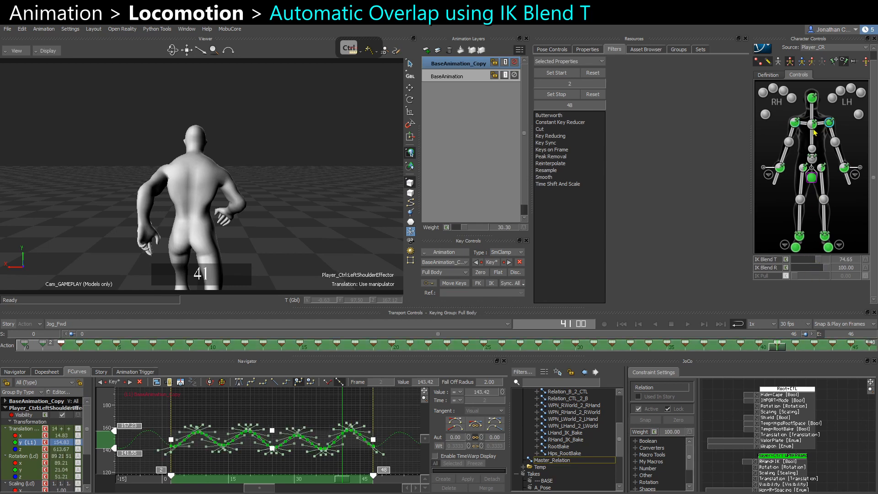
left_click(813, 103)
left_click_drag(815, 261, 808, 265)
key("ctrl+space")
left_click(333, 187)
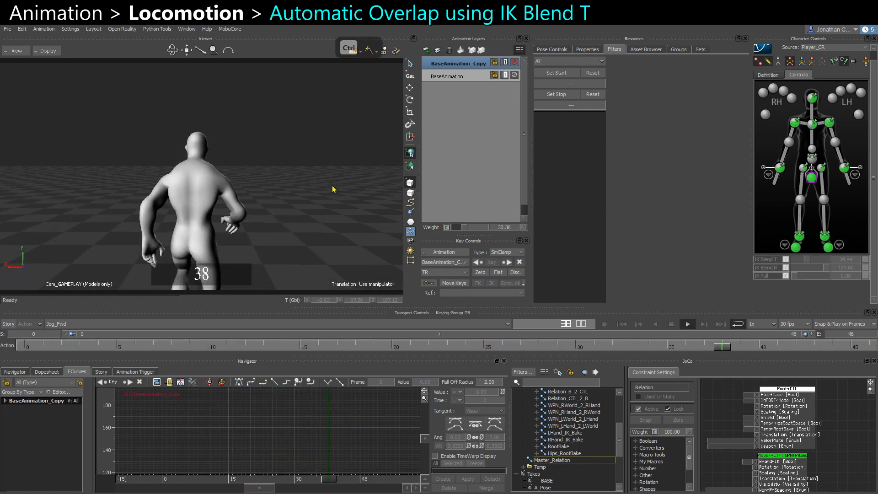
key("ctrl+space")
Merge the BaseAnimation_Copy layer into BaseAnimation.
left_click(812, 124)
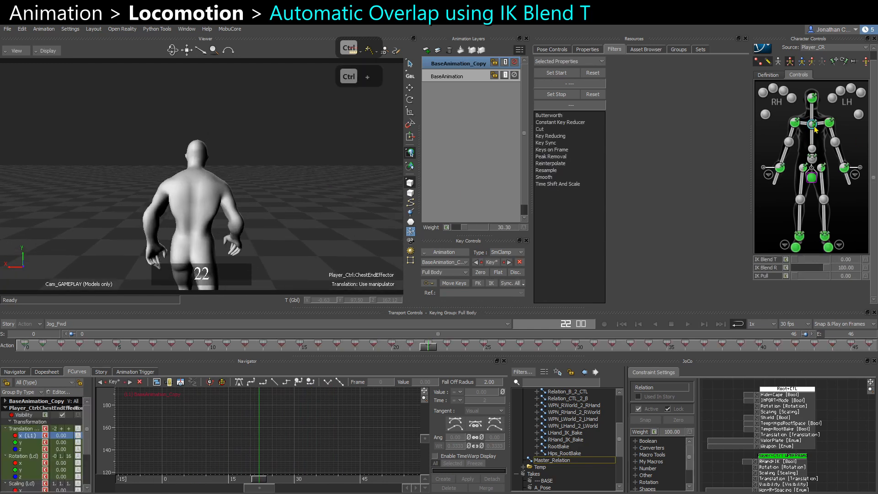
left_click(444, 252)
left_click(446, 315)
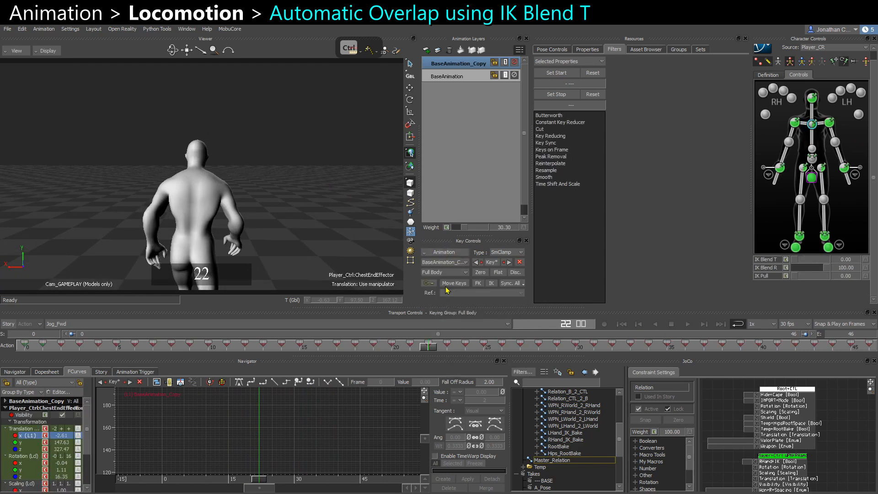
key("Return")
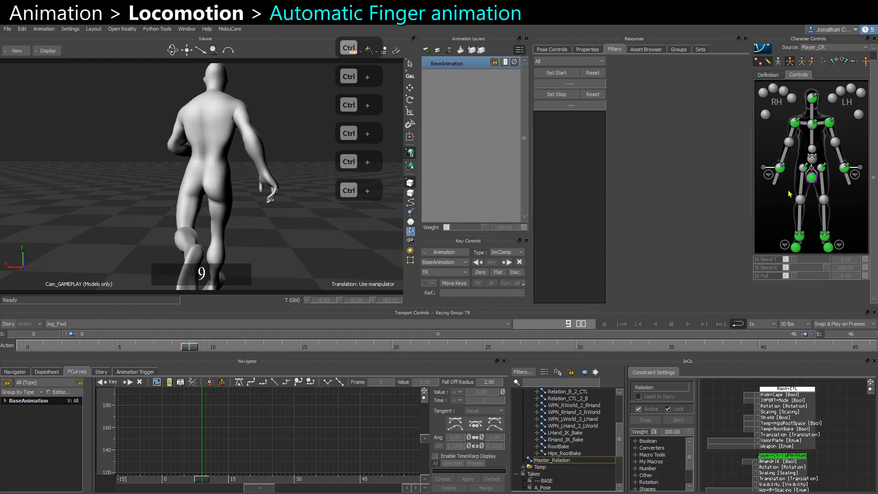
Select the head, shoulder and wrist effectors and set their IK Blend T to 0 and IK Blend R to 100.
left_click(781, 168, "ctrl")
left_click(810, 98, "ctrl")
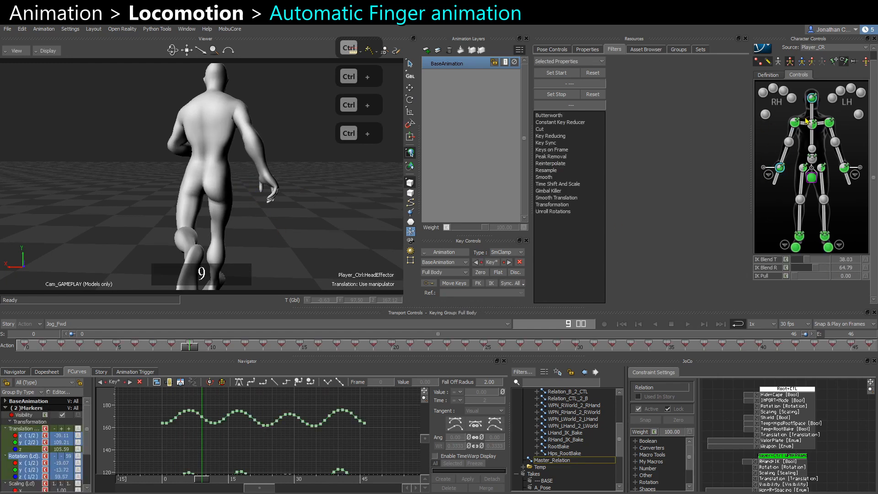
left_click(794, 124, "ctrl")
left_click(829, 123, "ctrl")
left_click(844, 168, "ctrl")
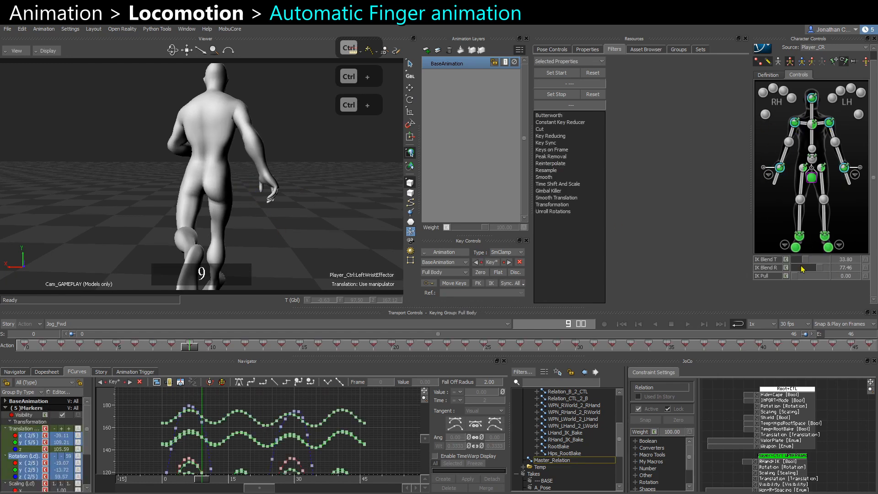
left_click_drag(819, 271, 842, 265)
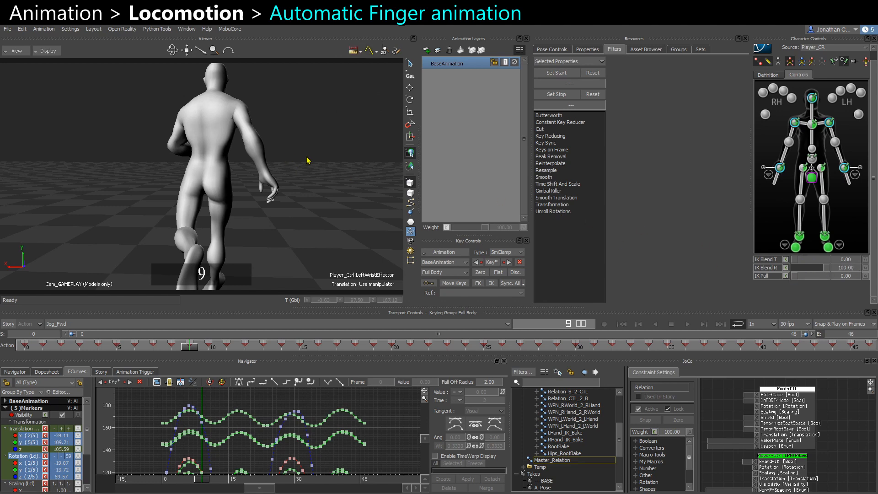
Add a new animation layer and select Player Pose in the pose controls.
left_click(330, 138)
left_click(426, 51)
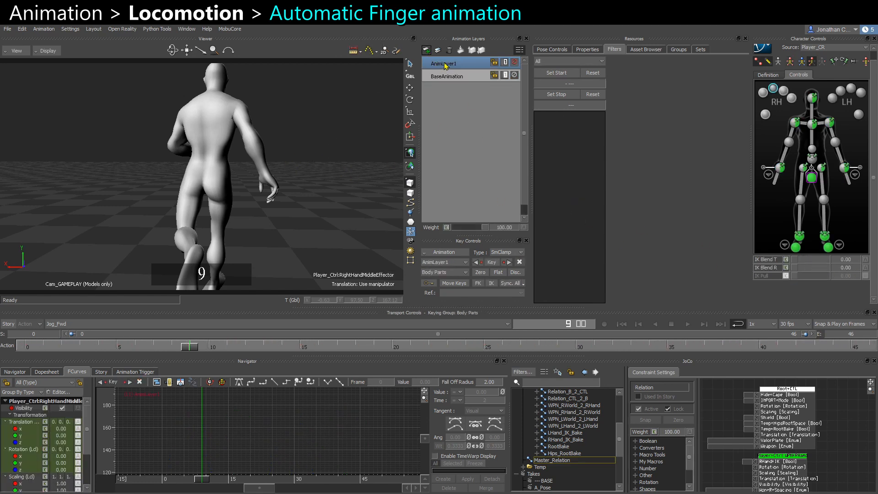
left_click(554, 49)
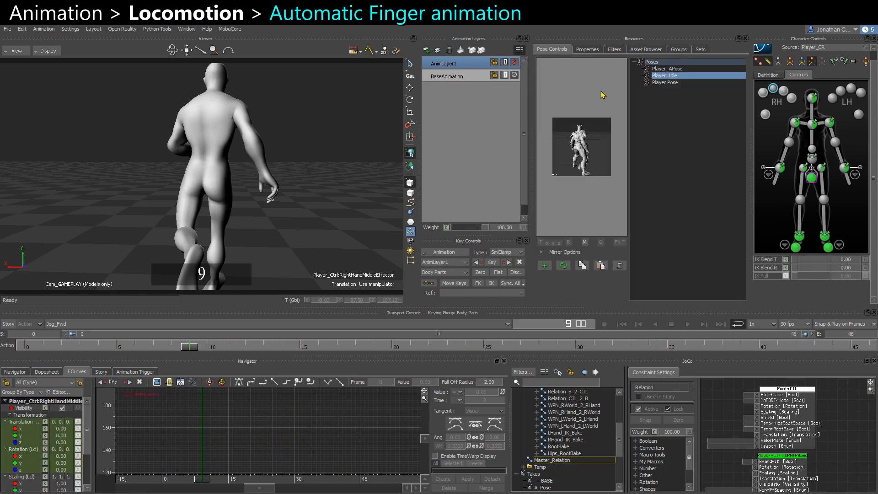
left_click(670, 82)
Rotate the right hand's middle, ring and thumb effectors to curl the fingers, setting a key.
left_click(773, 89)
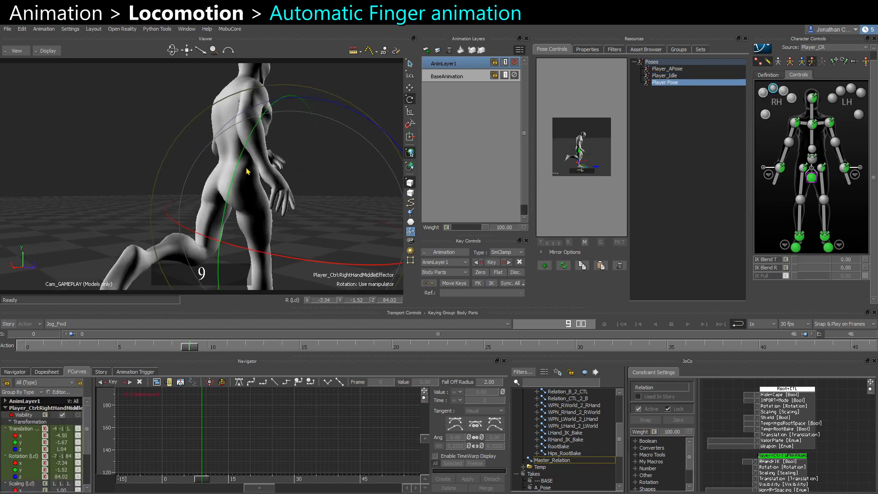
left_click_drag(373, 122, 367, 115)
left_click_drag(316, 128, 339, 129, "ctrl+shift")
left_click(783, 93)
left_click_drag(313, 79, 282, 95, "ctrl+shift")
left_click_drag(250, 114, 298, 118, "ctrl+shift")
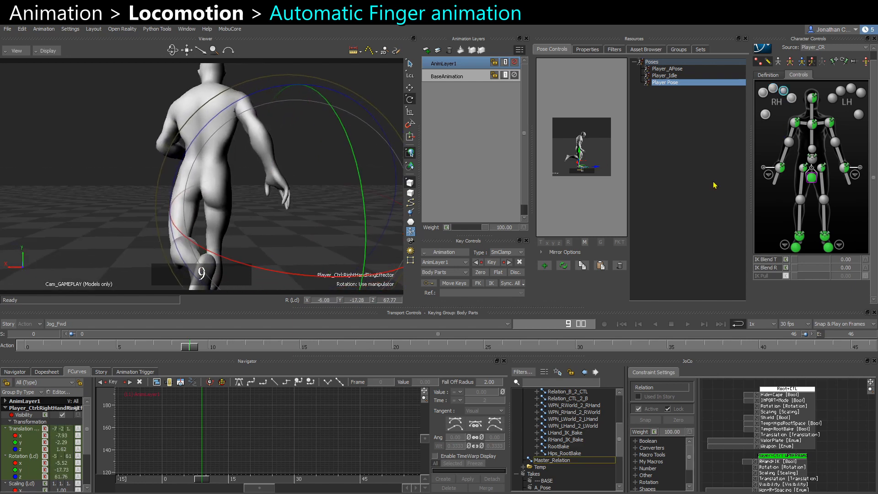
key("s")
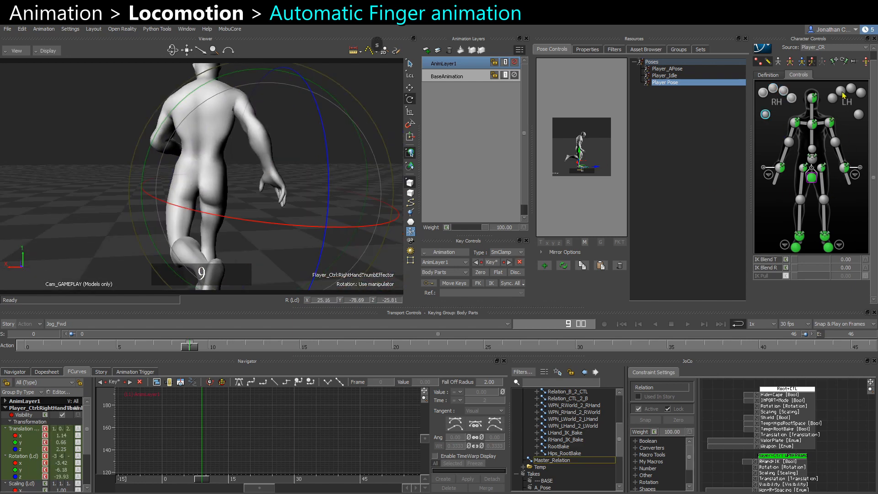
left_click_drag(291, 193, 319, 194, "ctrl+shift")
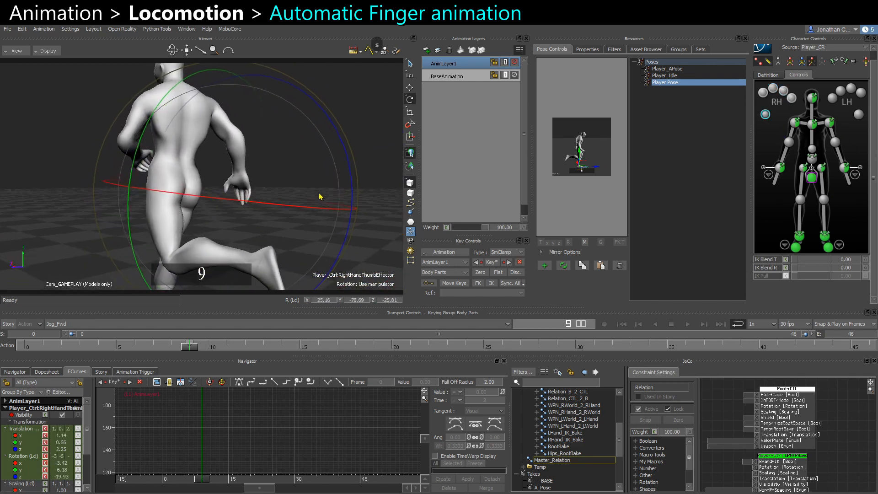
Add another animation layer and rotate the left hand's middle finger effector to curl the left fingers.
left_click(426, 49)
left_click_drag(192, 183, 108, 183, "ctrl+shift")
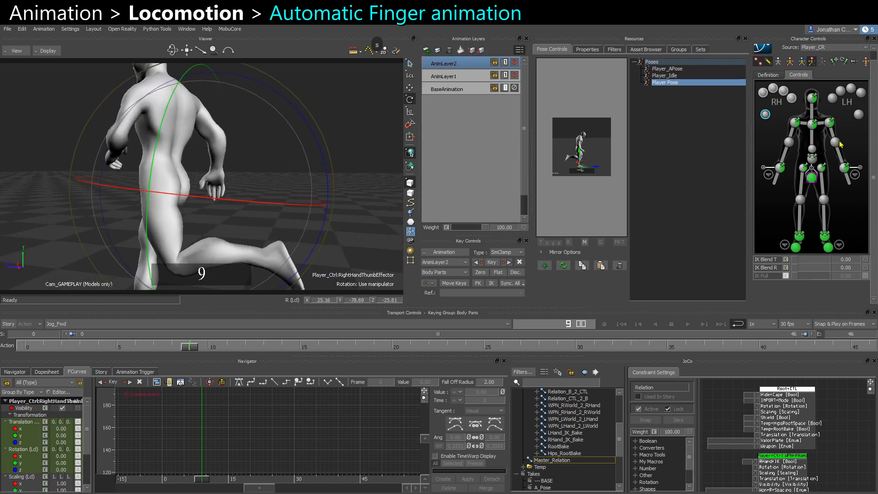
left_click(851, 91)
left_click_drag(228, 187, 358, 190, "ctrl+shift")
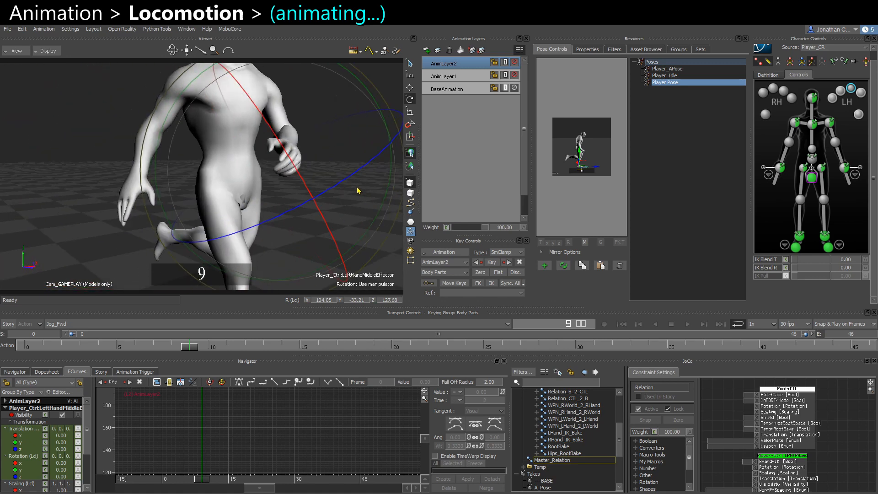
left_click(865, 64)
mouse_move(189, 346)
left_mouse_down()
mouse_move(180, 346)
mouse_move(189, 346)
left_mouse_up()
left_click_drag(316, 236, 364, 252, "ctrl+shift")
Play back the loop to review the finger curls.
key("ctrl+space")
left_click(366, 255)
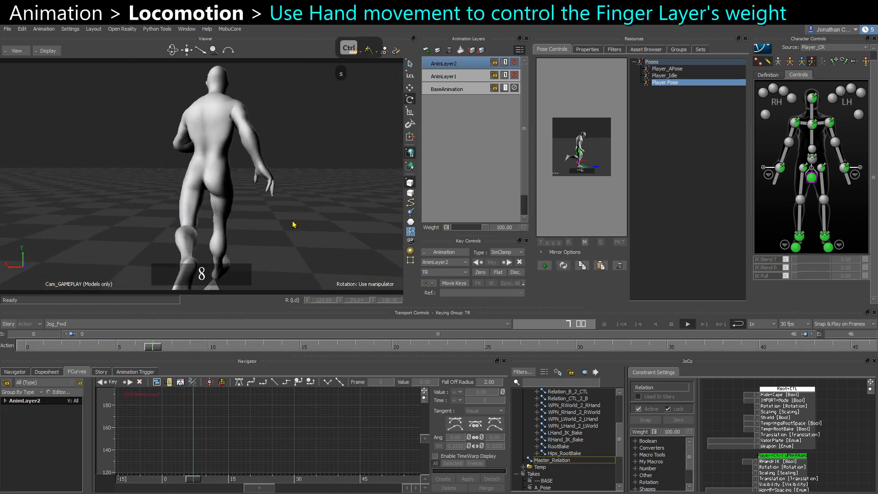
key("ctrl+space")
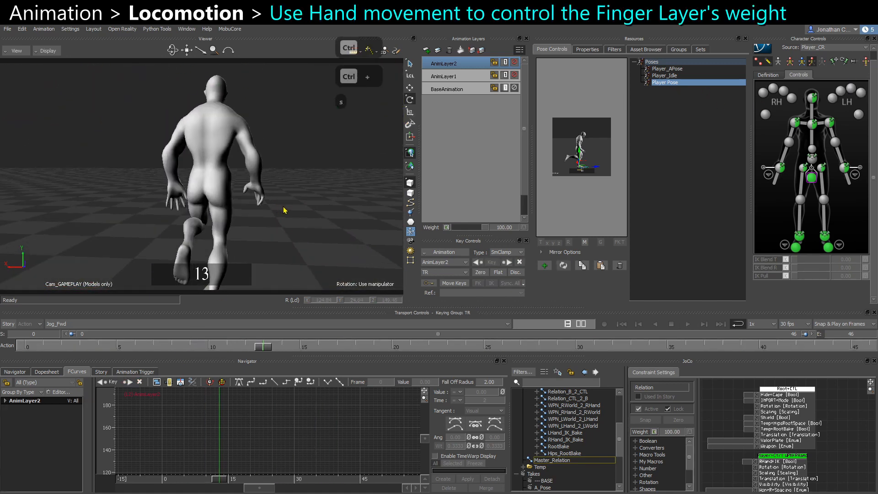
key("ctrl+space")
key("ctrl+space")
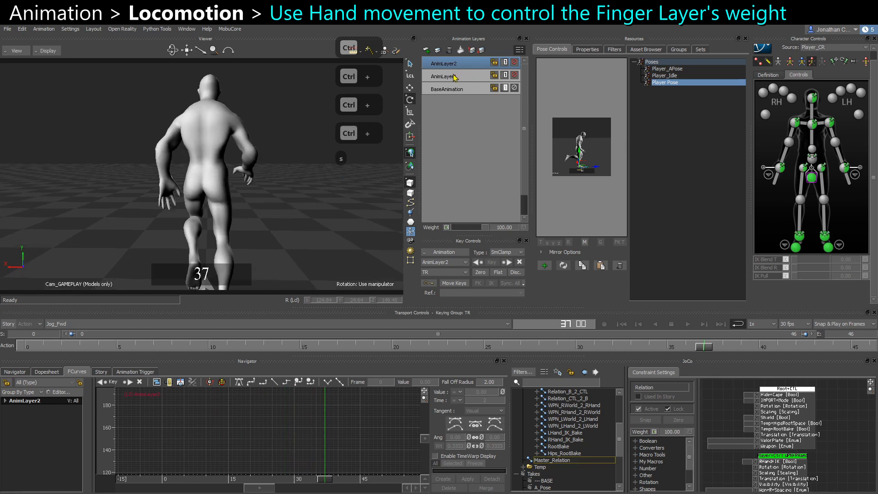
Select the right wrist effector on the BaseAnimation layer and copy all keys of its Translation Y curve.
left_click(461, 77)
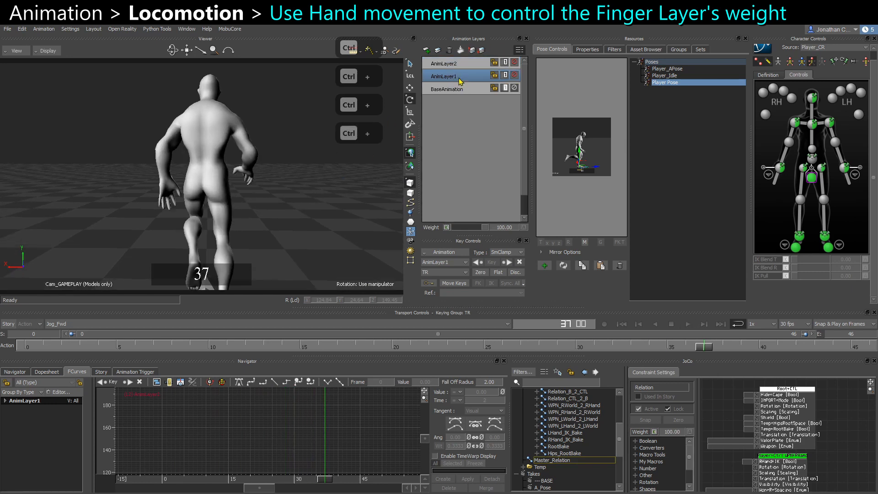
key("ctrl+space")
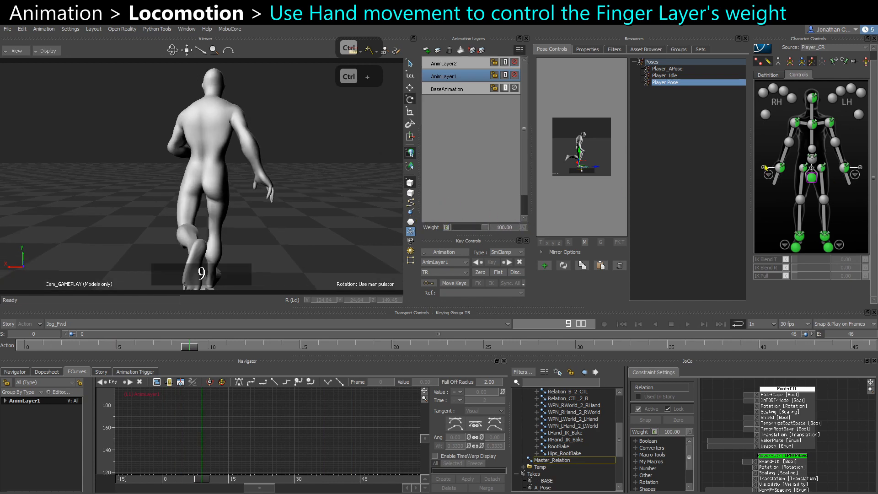
left_click(780, 168)
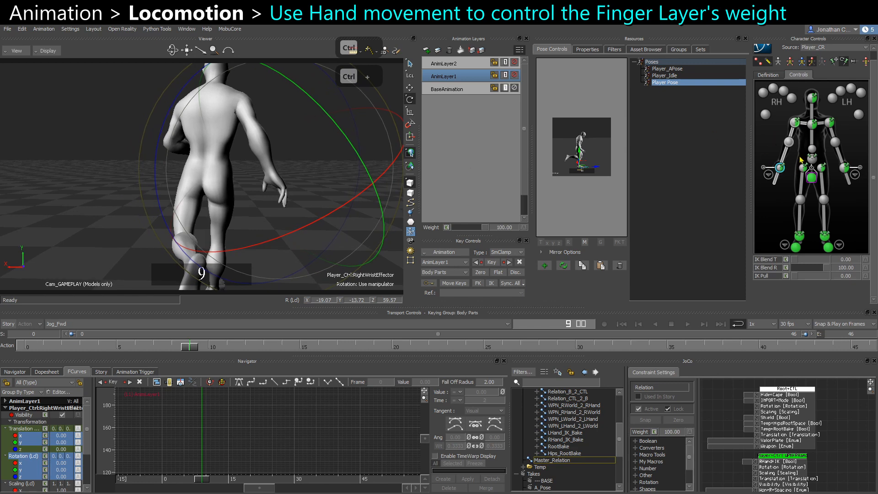
scroll(464, 152, "up", 1)
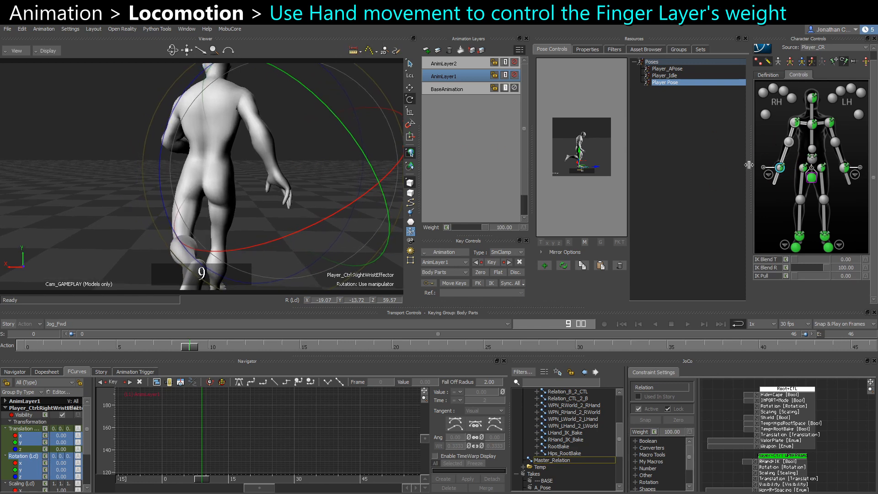
left_click_drag(310, 194, 334, 175, "alt")
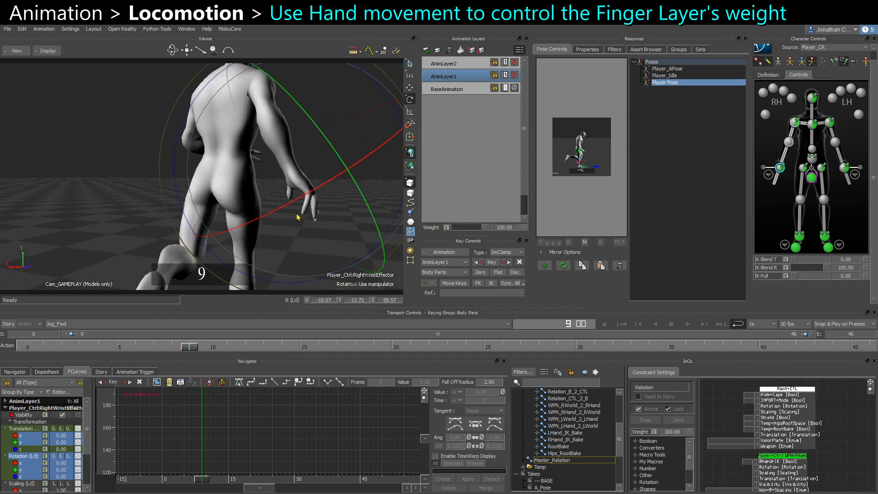
left_click_drag(297, 218, 325, 224, "alt")
left_click(442, 90)
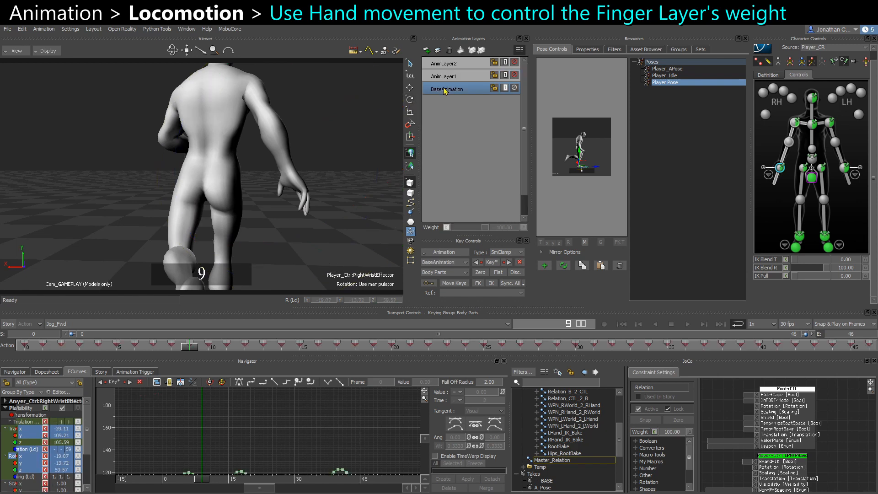
left_click(20, 436)
key("f")
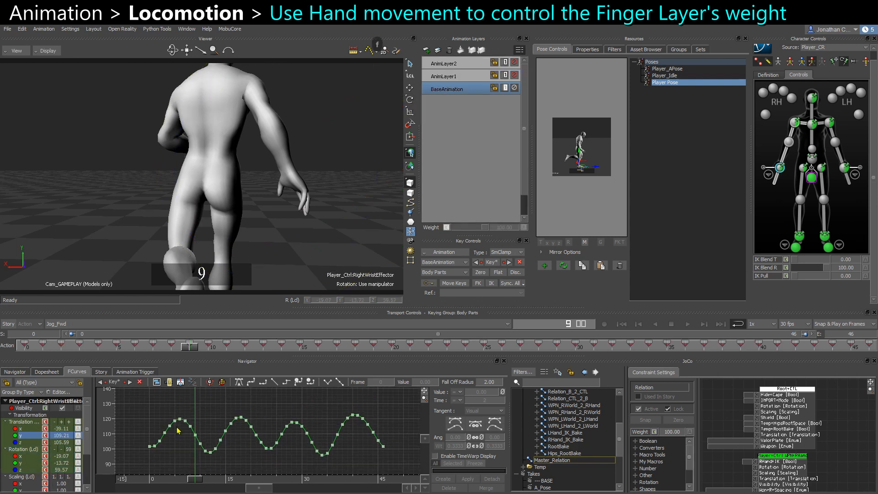
key("ctrl+space")
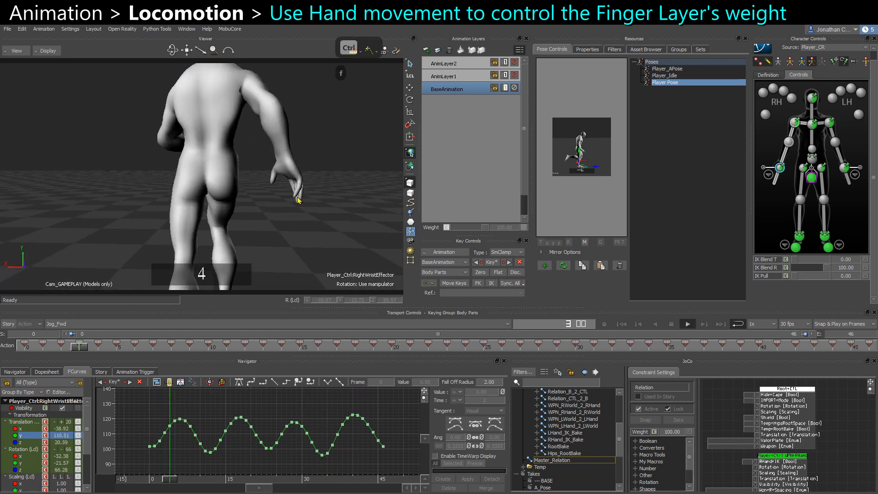
key("ctrl+space")
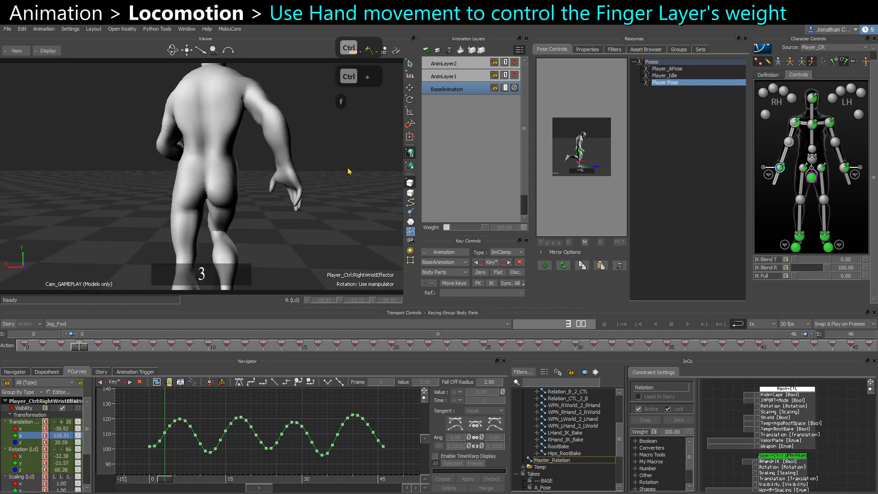
key("ctrl+space")
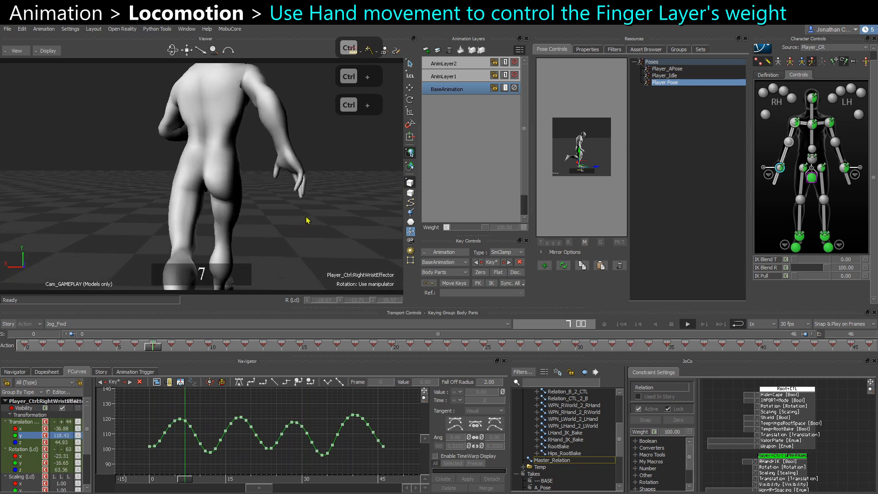
key("ctrl+space")
left_click_drag(249, 471, 413, 460)
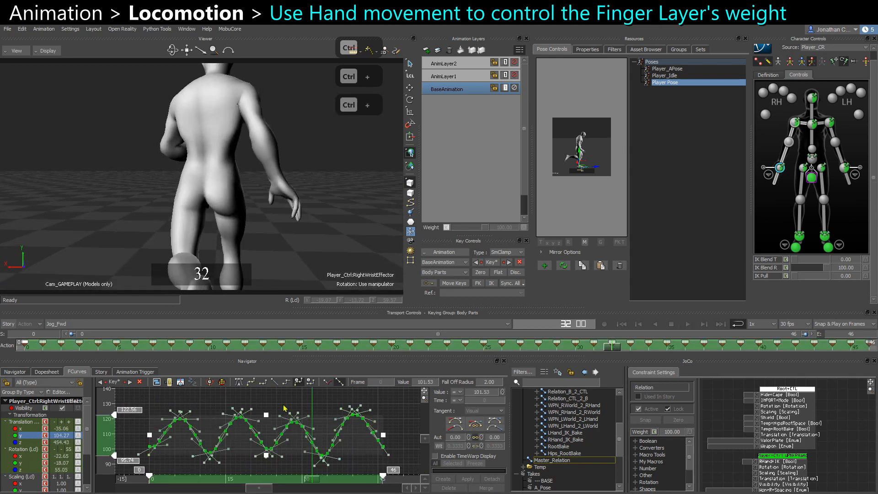
left_click(206, 451)
Rename AnimLayer1 to Right_Fingers.
left_click(445, 77)
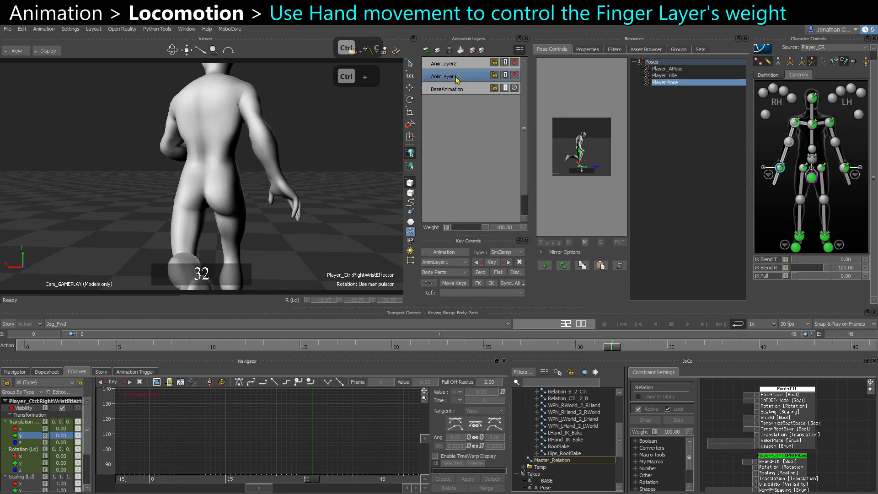
right_click(443, 82)
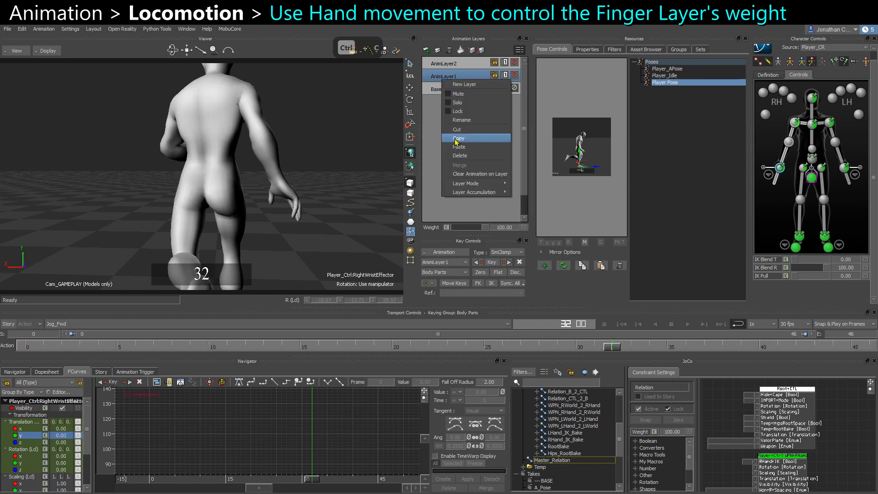
left_click(467, 122)
type("Right_Fingers")
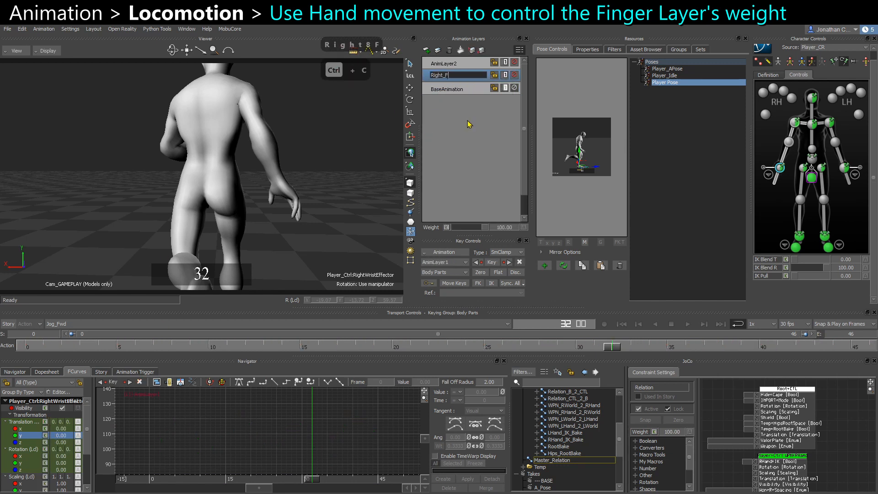
key("Return")
Rename AnimLayer2 to Left_Fingers.
left_click(459, 64)
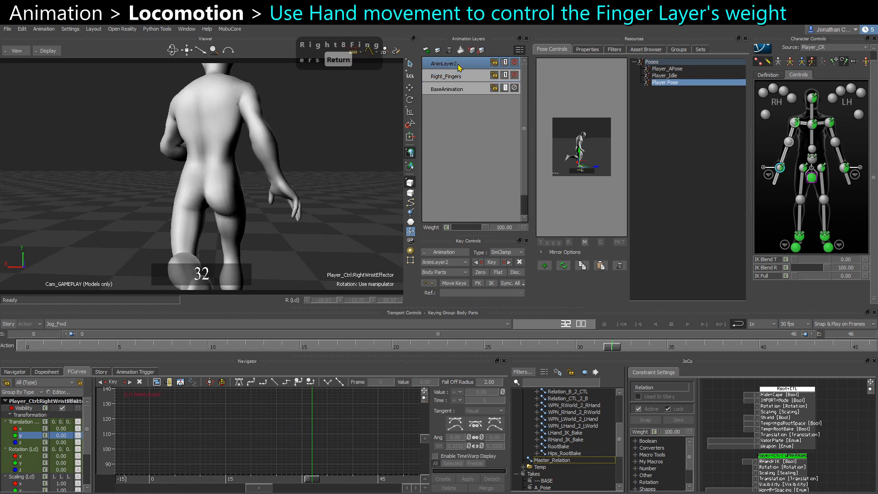
right_click(459, 64)
left_click(493, 110)
type("Left")
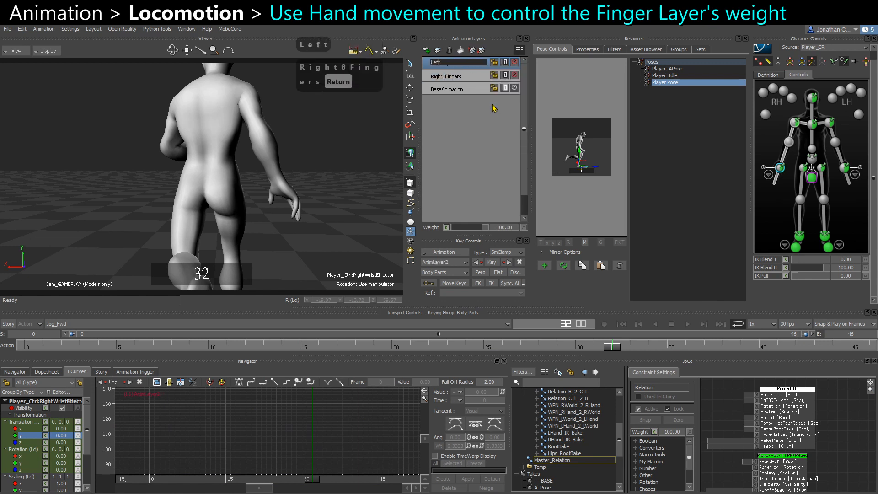
type("_Fingers")
key("Return")
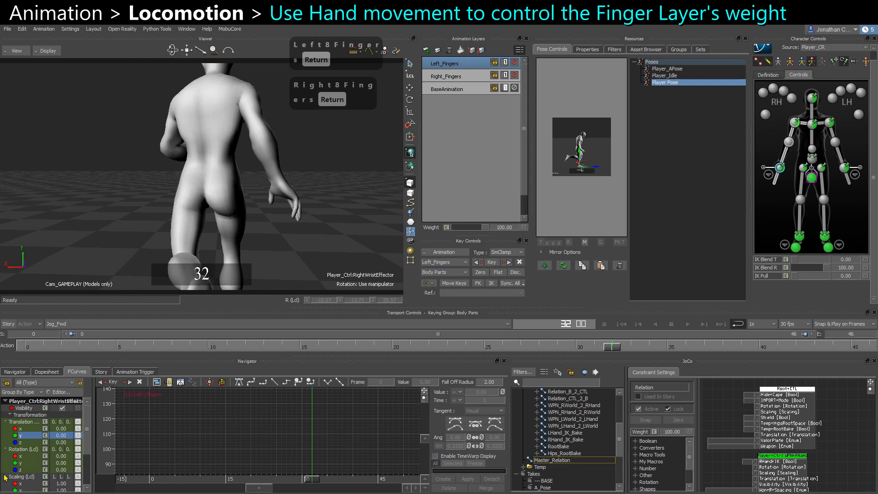
Paste the copied wrist keys onto the Weight curve of the Right_Fingers layer.
left_click(5, 401)
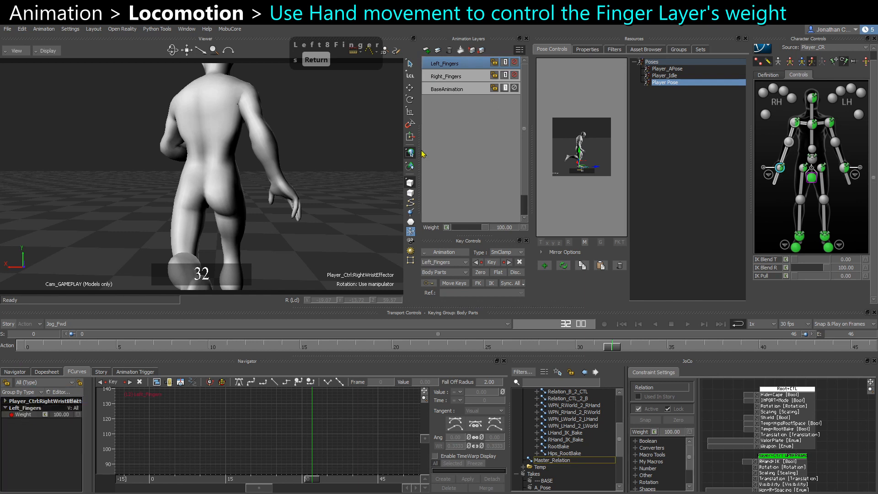
left_click(446, 76)
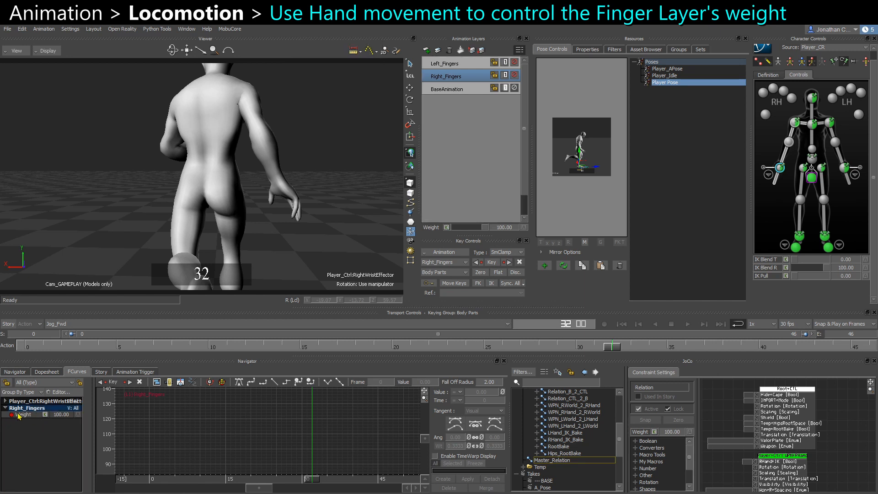
left_click(48, 415)
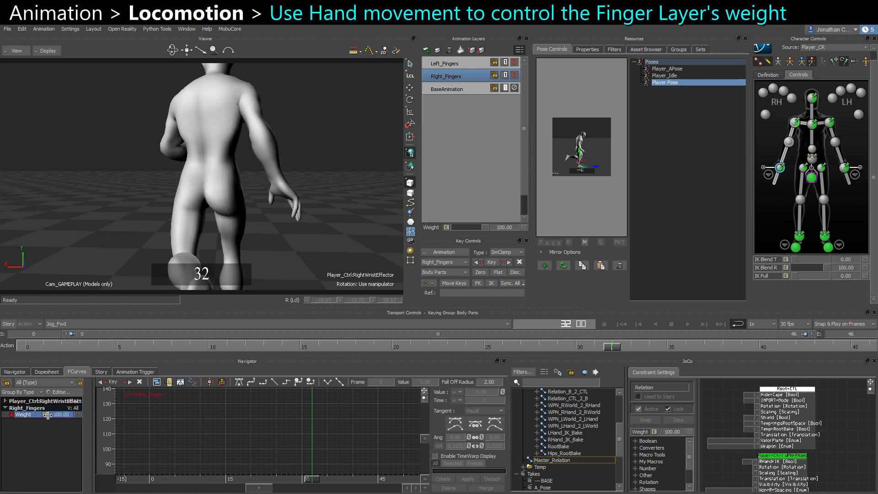
left_click(150, 451)
left_click(45, 414)
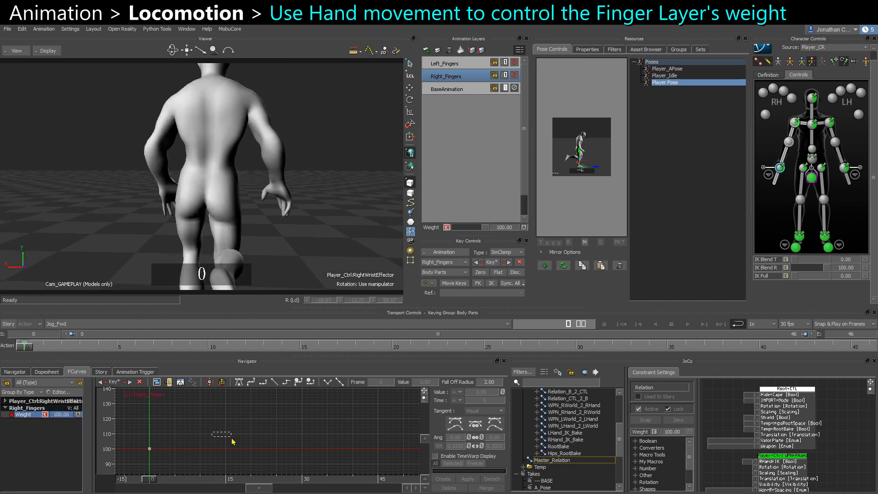
left_click_drag(233, 441, 185, 422, "ctrl")
key("ctrl+v")
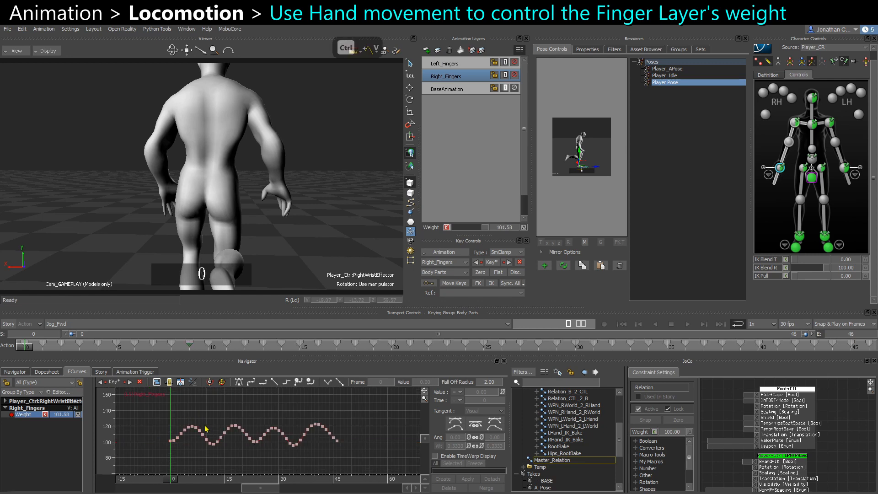
Select all Weight keys and rescale the curve so its lowest value is 0 and highest is 100.
left_click_drag(242, 430, 126, 429, "ctrl")
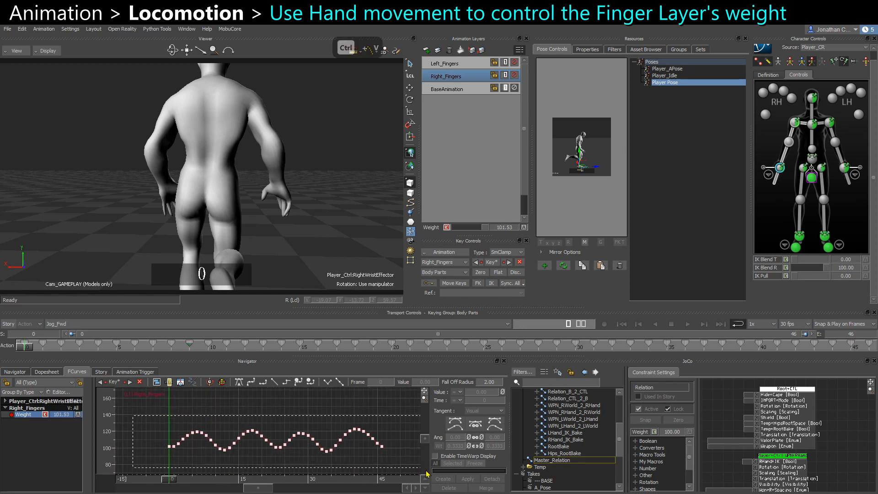
key("ctrl+a")
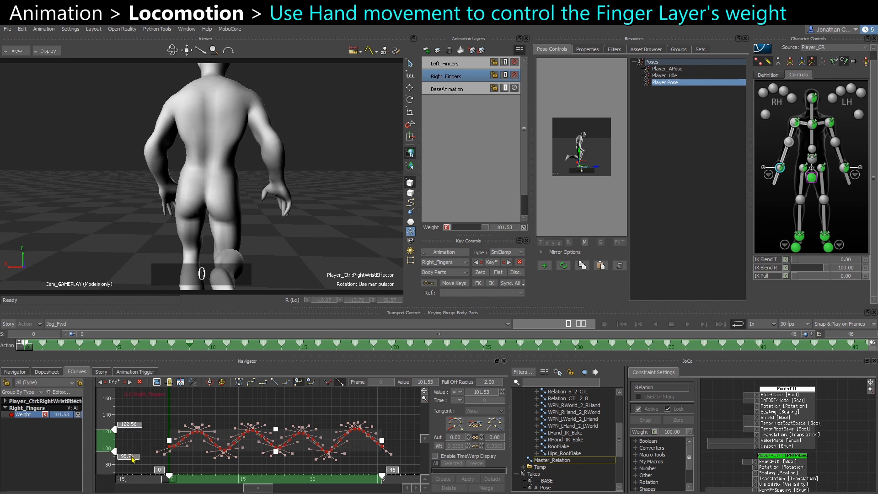
type("0")
key("Return")
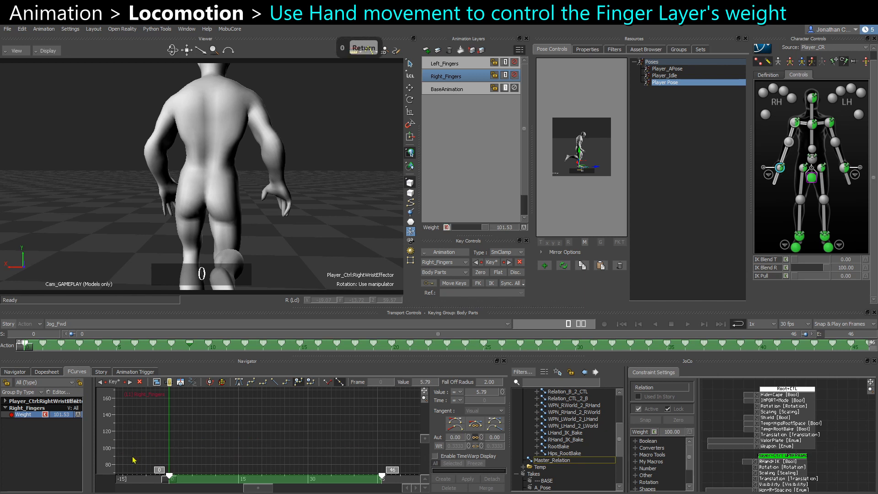
key("a")
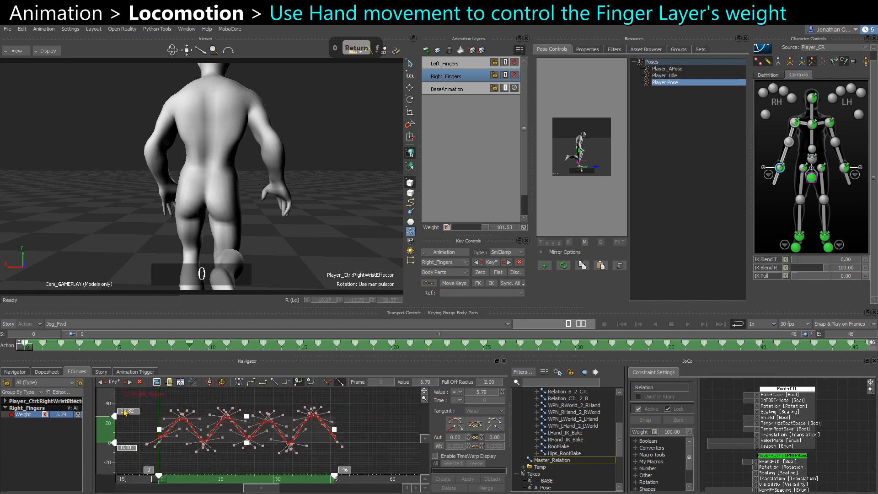
double_click(123, 410)
type("100")
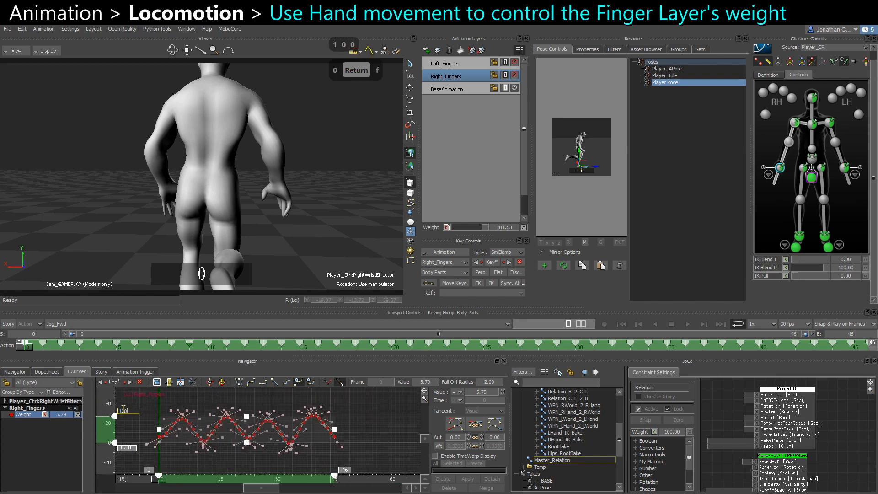
key("Return")
key("a")
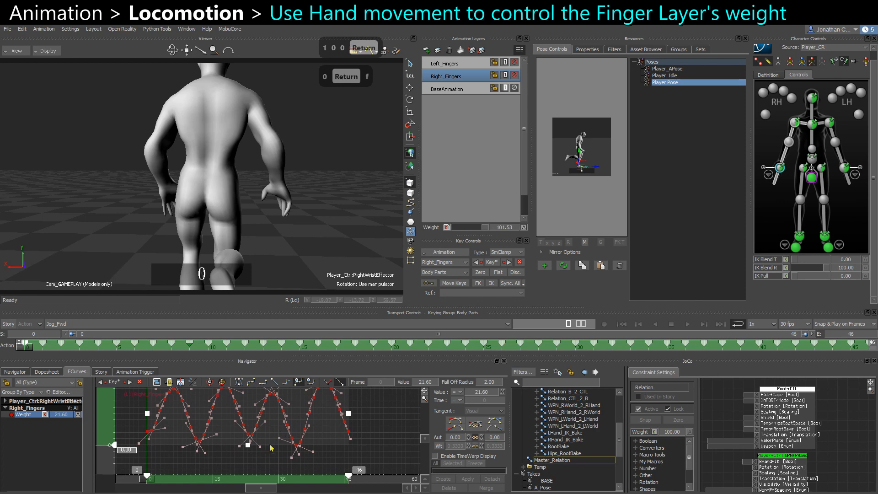
key("f")
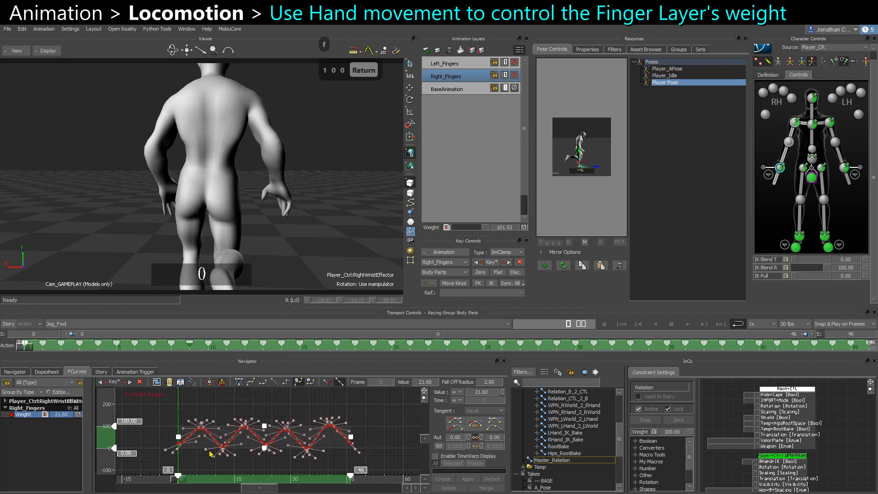
Set both the pre- and post-extrapolation of the Right_Fingers Weight curve to Repetition.
right_click(224, 409)
left_click(266, 359)
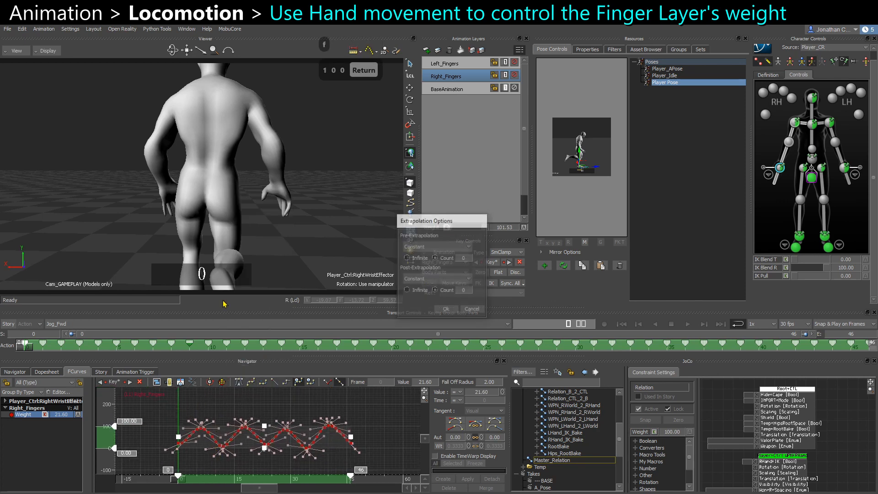
left_click(414, 279)
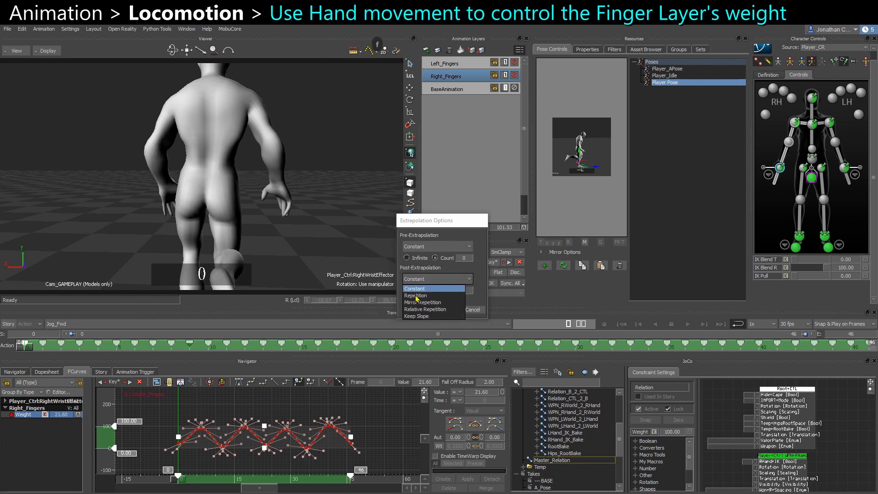
left_click(417, 296)
left_click(415, 264)
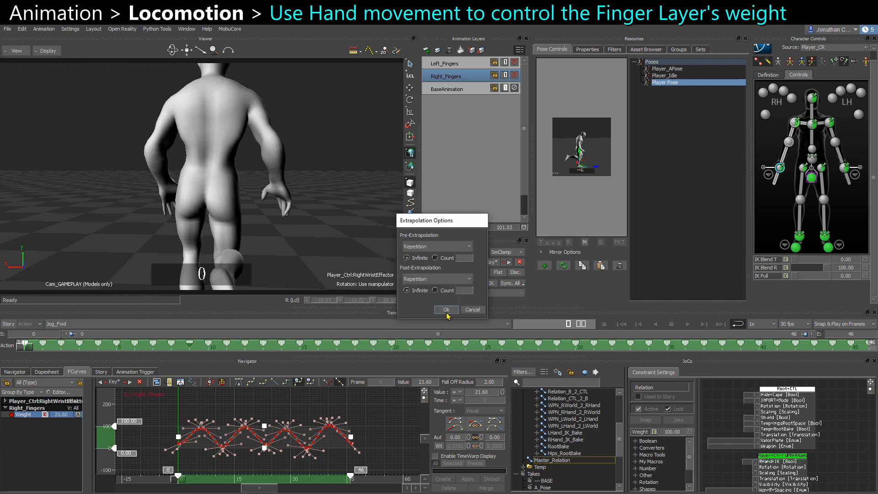
left_click(446, 310)
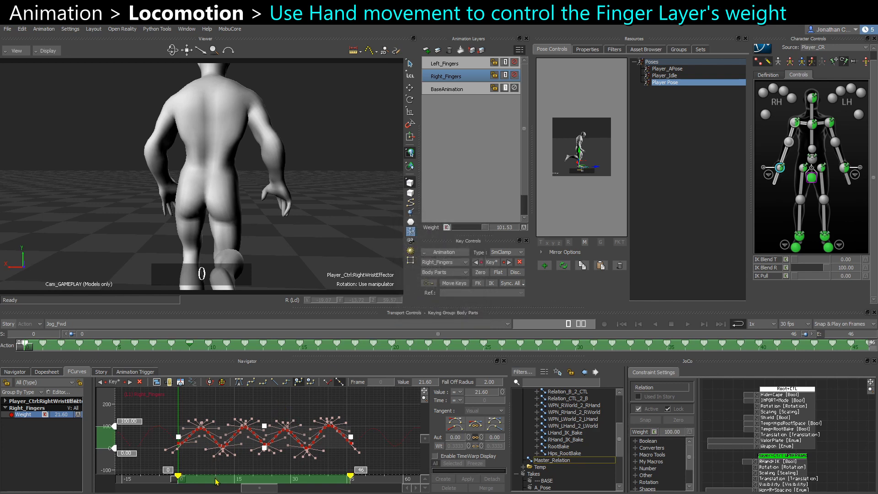
Play back the Jog_Fwd loop to review how the finger layer weight follows the wrist.
left_click_drag(215, 479, 219, 479)
key("ctrl+space")
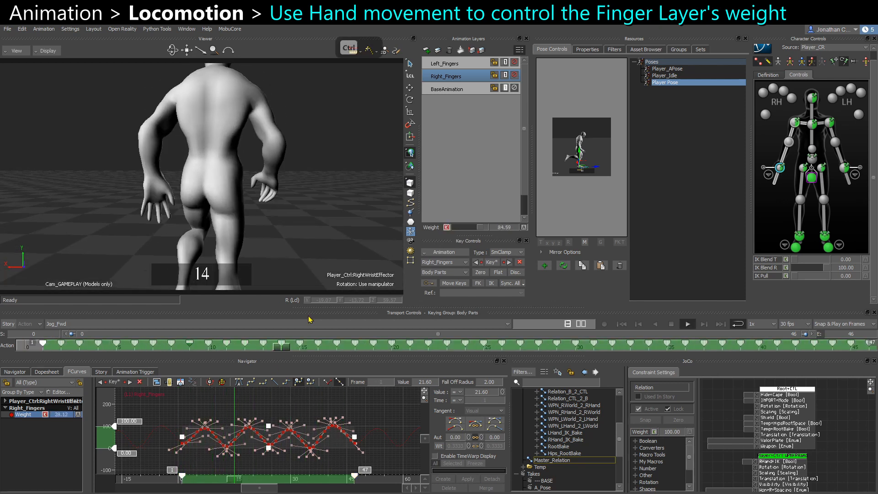
key("ctrl+space")
key("ctrl+space")
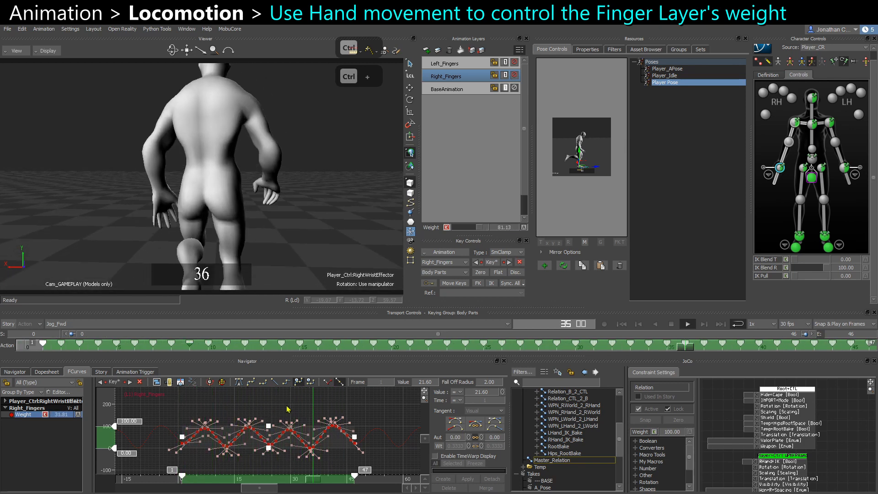
key("Delete")
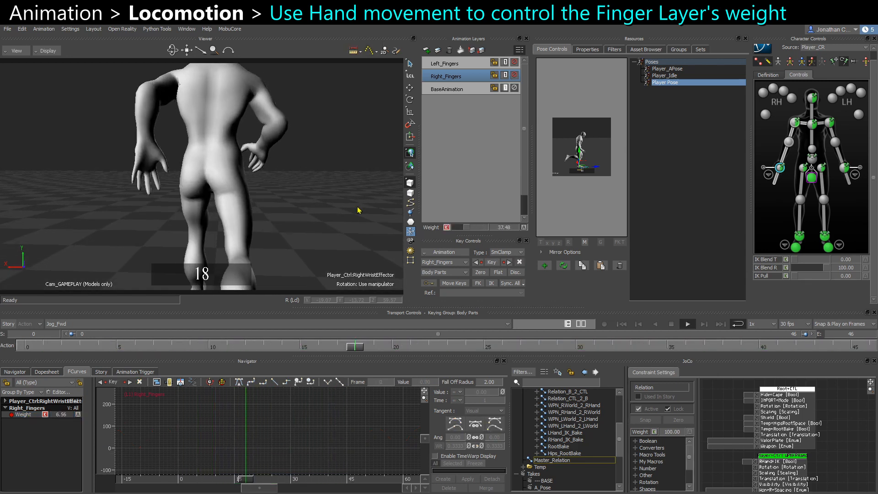
key("ctrl+space")
Duplicate the Right_Fingers layer as Right_Fingers_Copy.
left_click(448, 78)
key("ctrl+c")
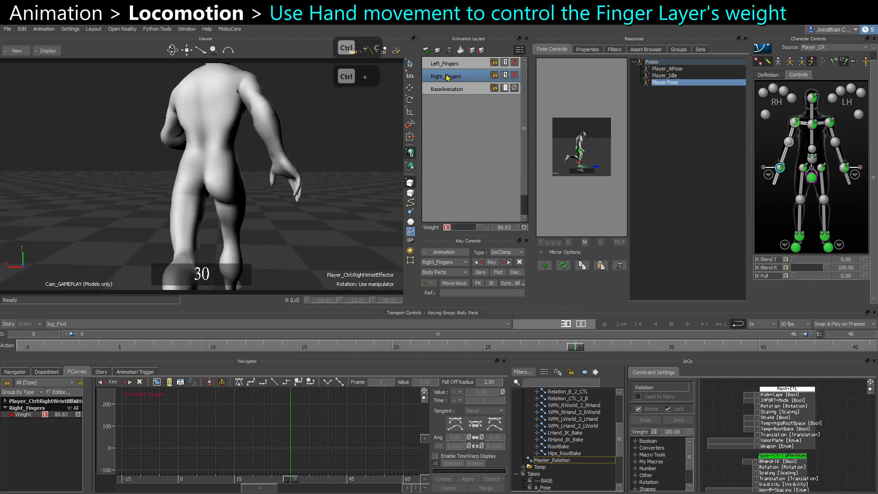
key("ctrl+v")
key("ctrl+space")
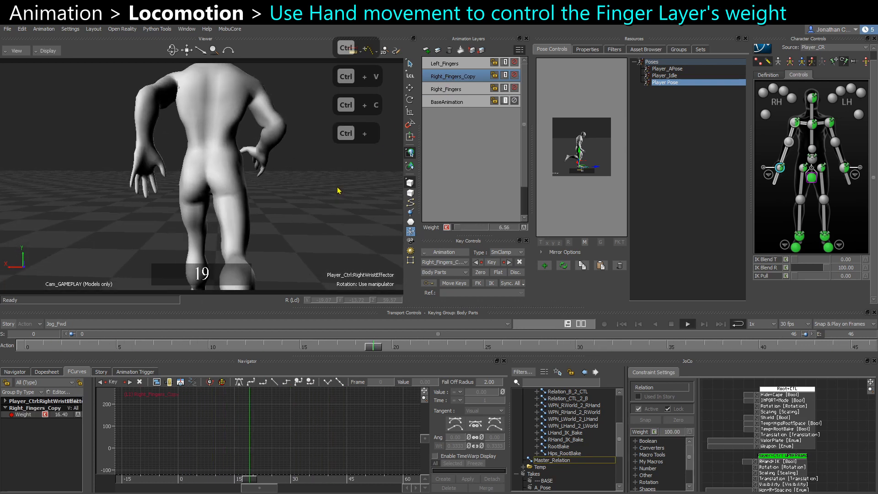
key("ctrl+space")
Show the Right_Fingers_Copy Weight curve and shift its keys downward.
left_click(457, 88)
left_click(459, 78)
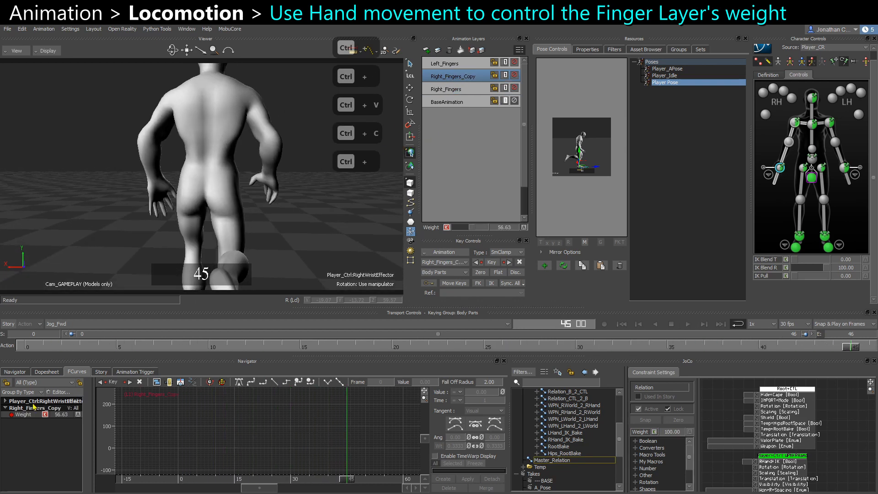
left_click(33, 416)
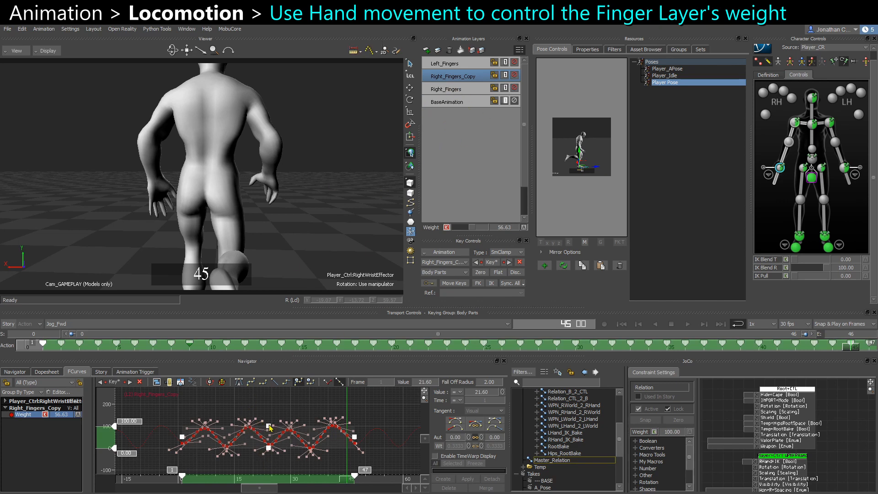
left_click_drag(270, 428, 261, 437)
key("ctrl+space")
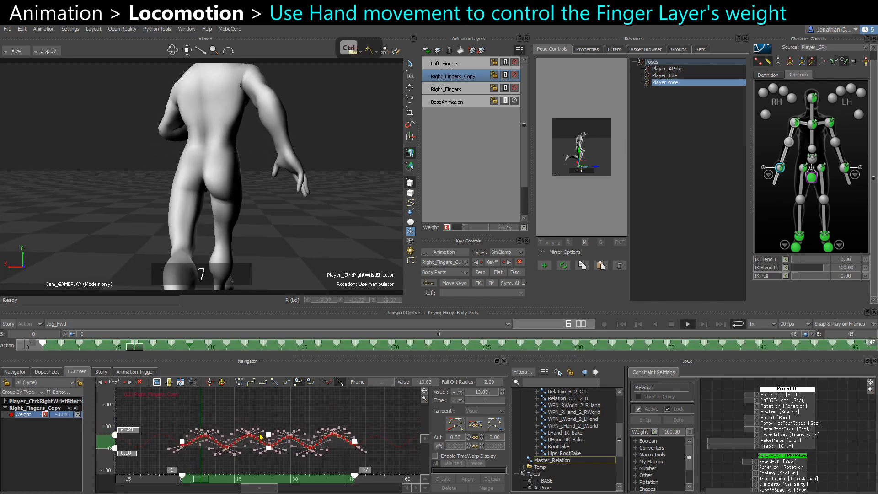
Play back the loop to compare the finger layer weights.
left_click(343, 254)
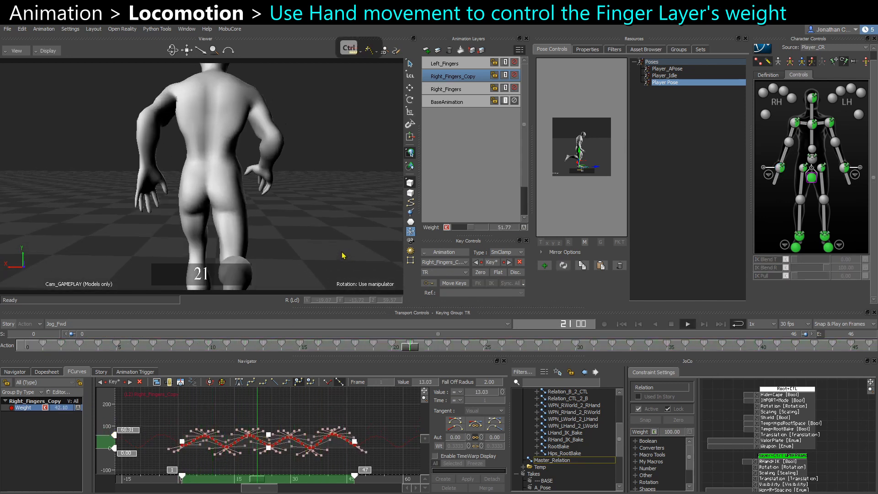
key("ctrl+space")
scroll(283, 164, "down", 3)
key("ctrl+space")
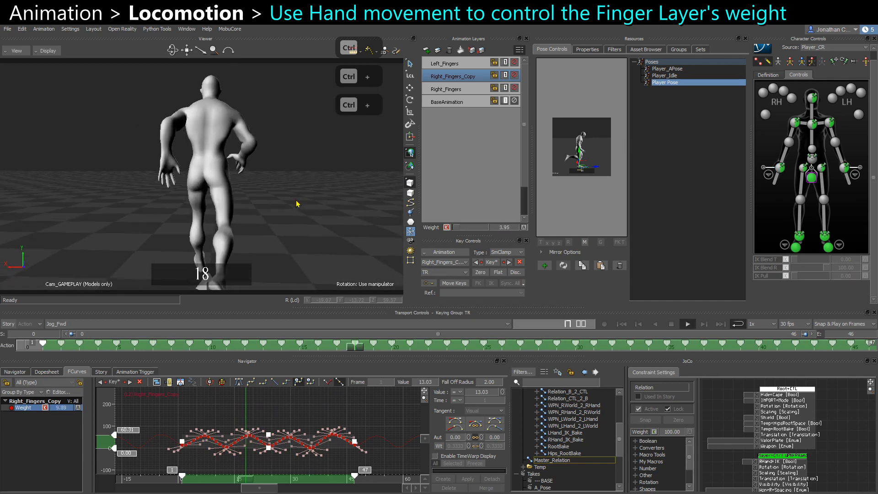
key("ctrl+space")
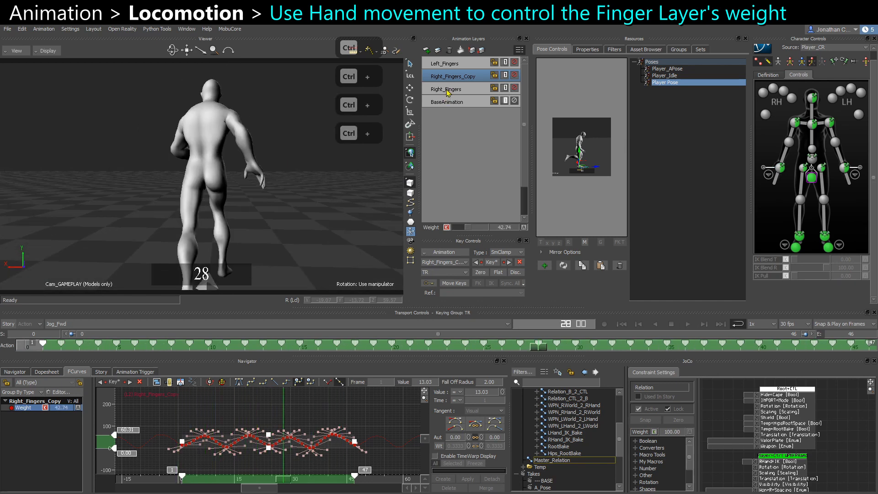
Show the Right_Fingers Weight curve and nudge its keys slightly downward.
left_click(448, 89)
left_click(26, 408)
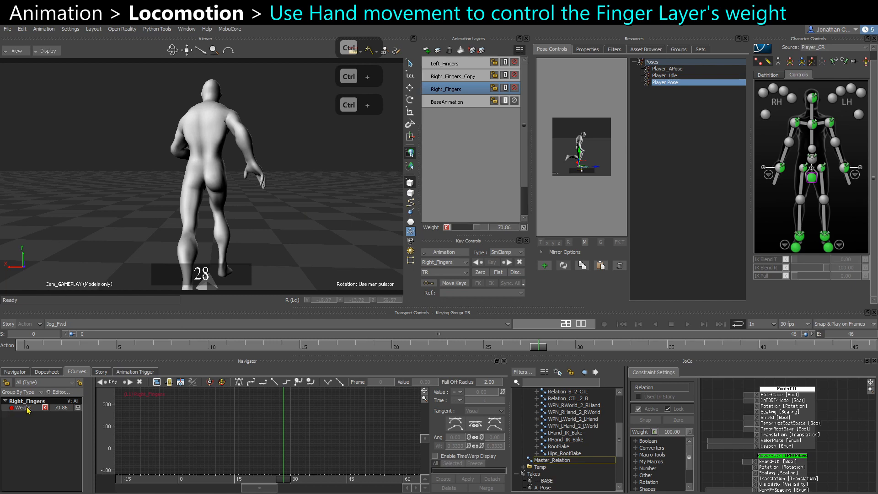
left_click_drag(267, 428, 268, 433)
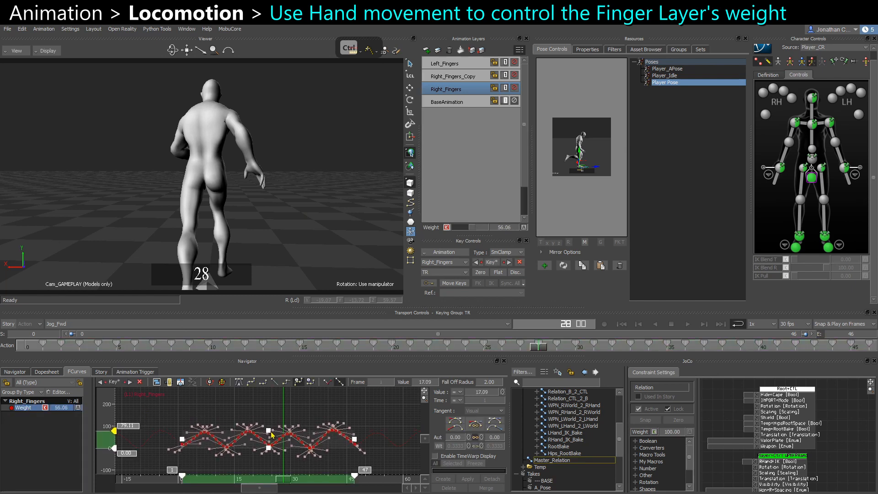
Copy the keys of the left wrist effector's Translation X curve from the BaseAnimation layer.
left_click(449, 63)
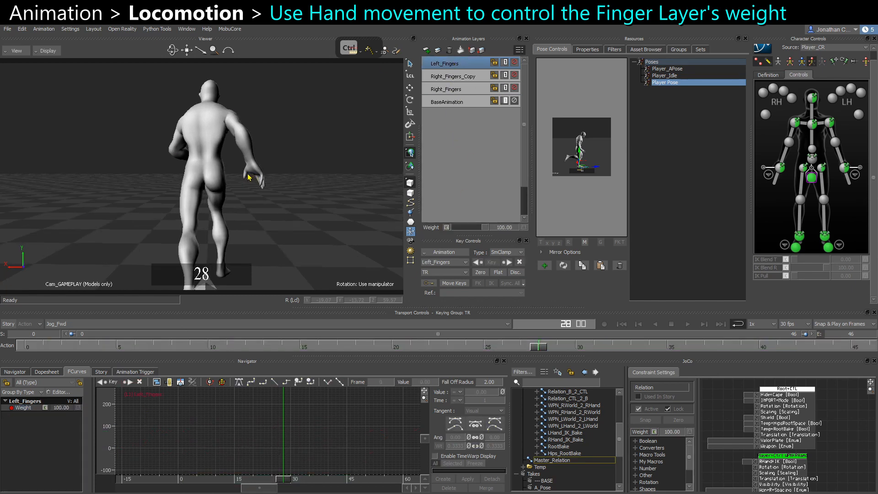
left_click(844, 168)
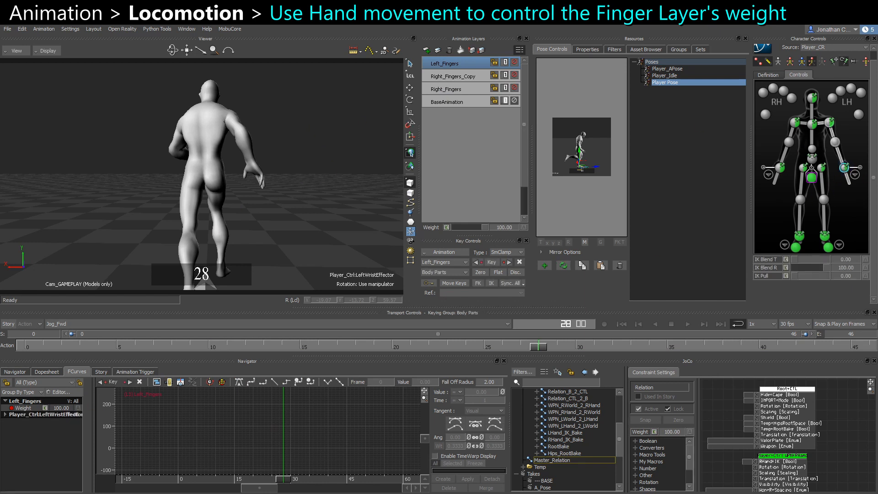
key("ctrl+space")
key("ctrl+space")
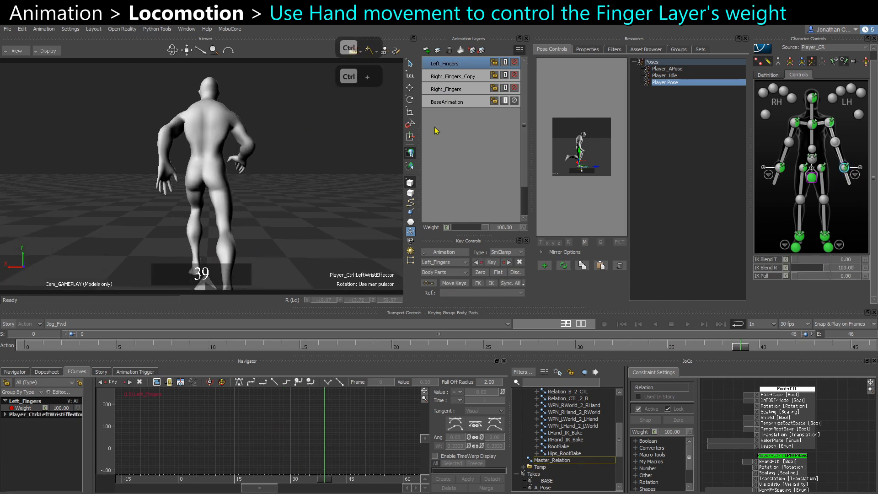
left_click(451, 101)
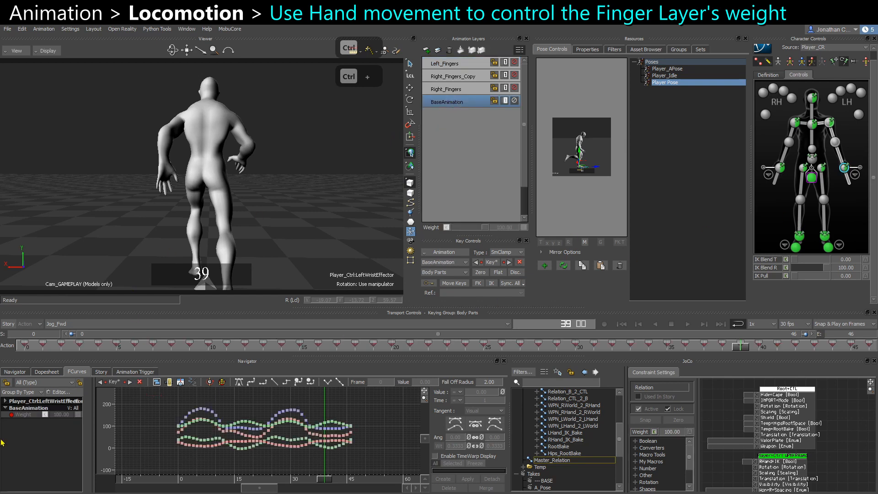
left_click(6, 402)
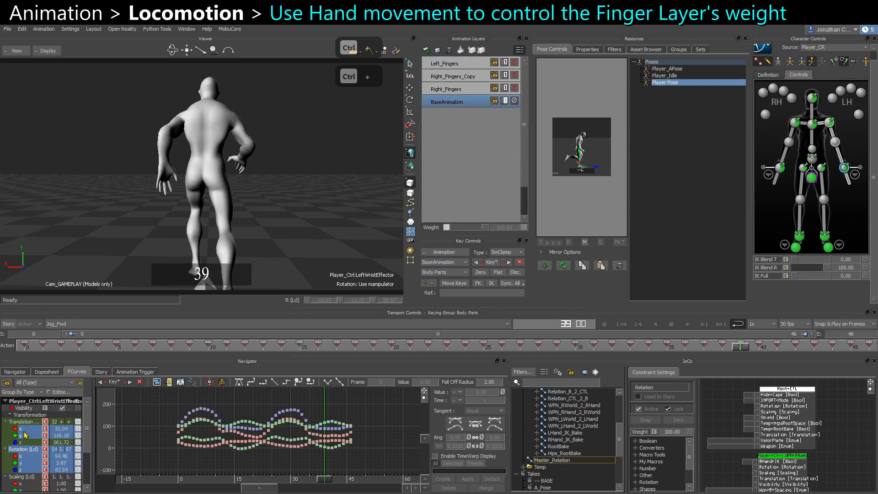
left_click(22, 429)
key("f")
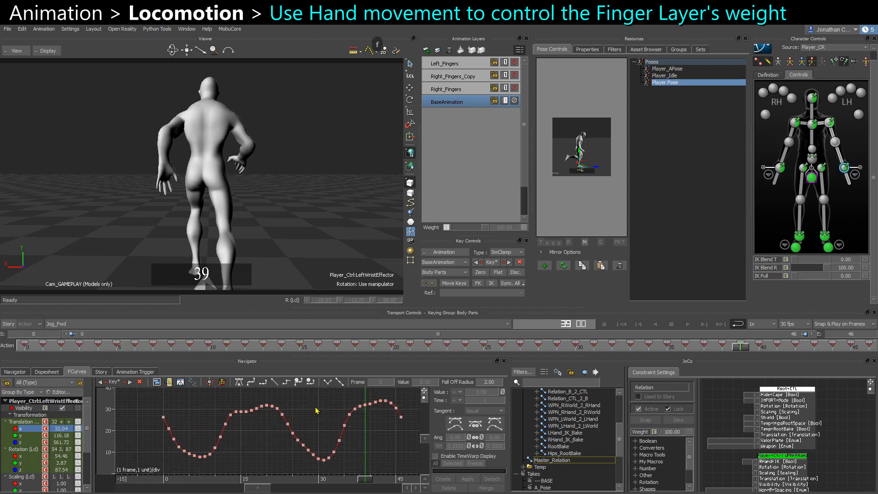
left_click_drag(421, 471, 420, 470)
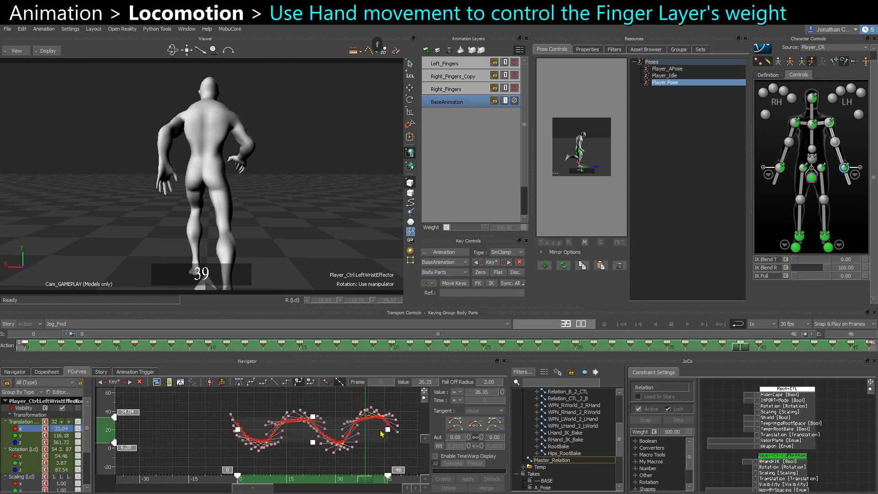
left_click(300, 441)
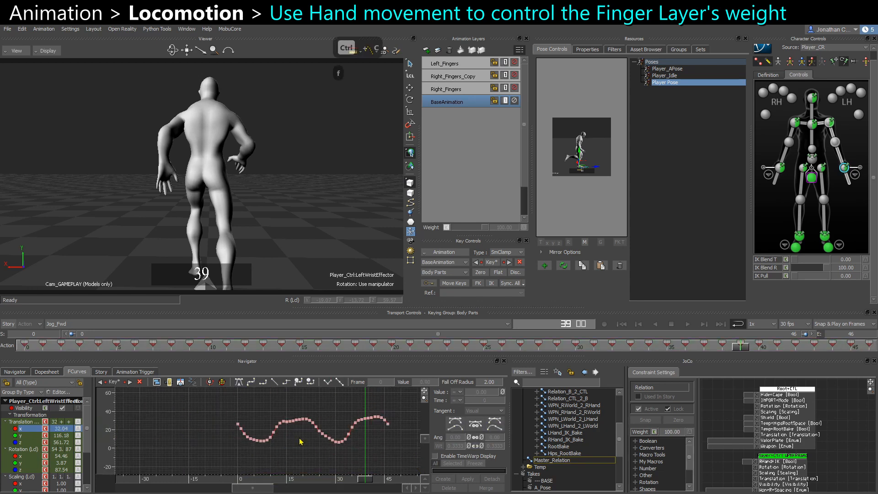
Paste the copied left wrist keys onto the Weight curve of the Left_Fingers layer.
left_click(457, 65)
left_click(6, 401)
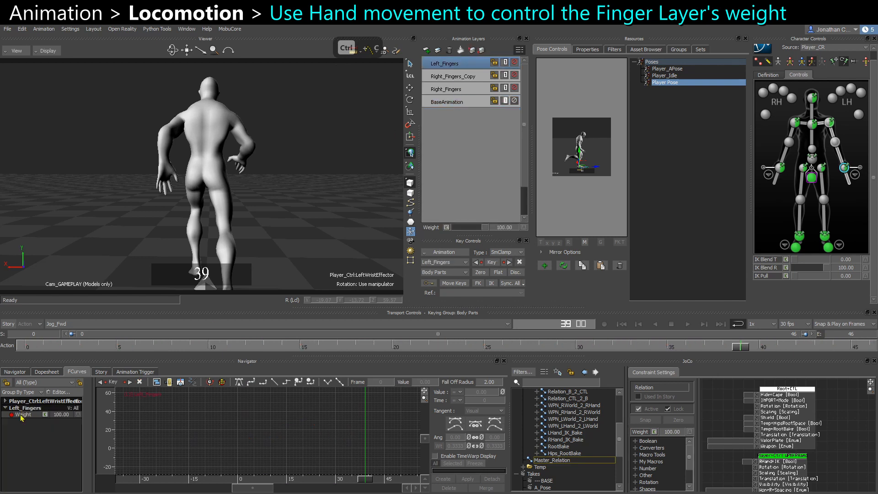
left_click(514, 63)
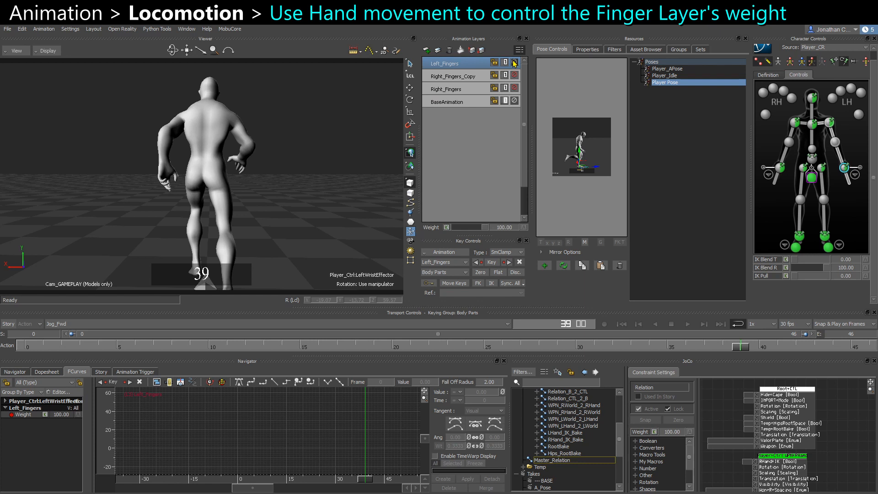
left_click(31, 416)
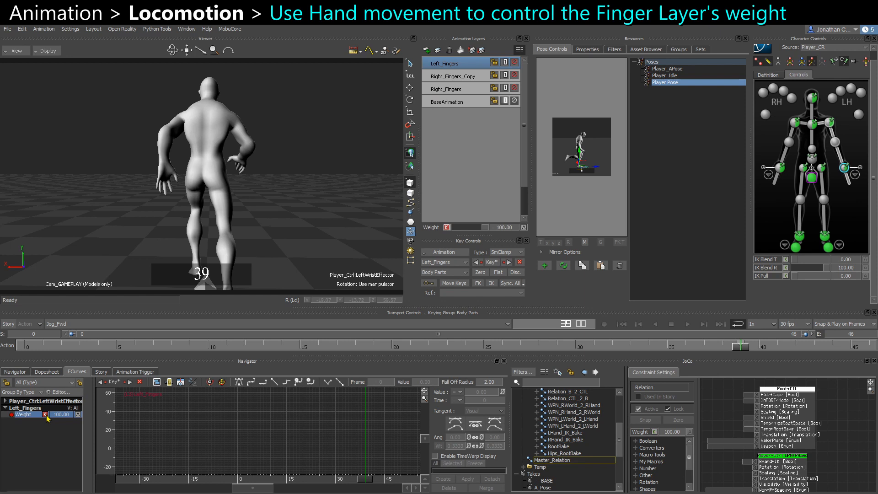
key("ctrl+z")
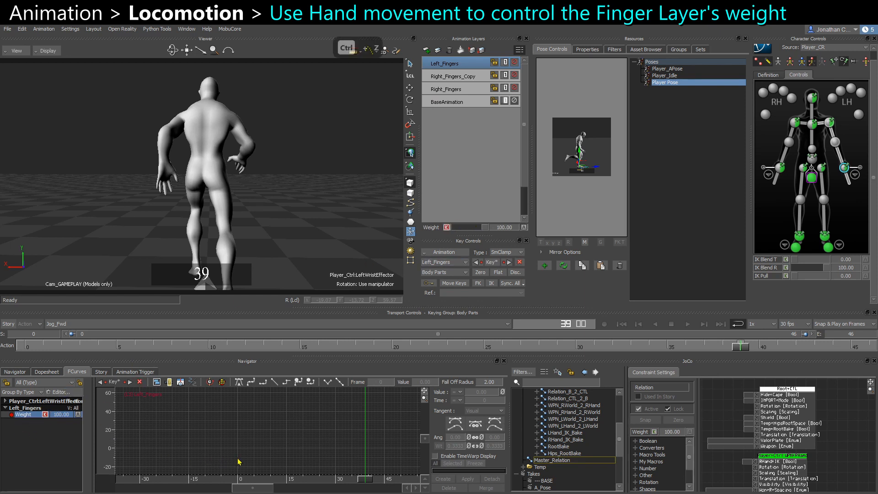
key("ctrl+z")
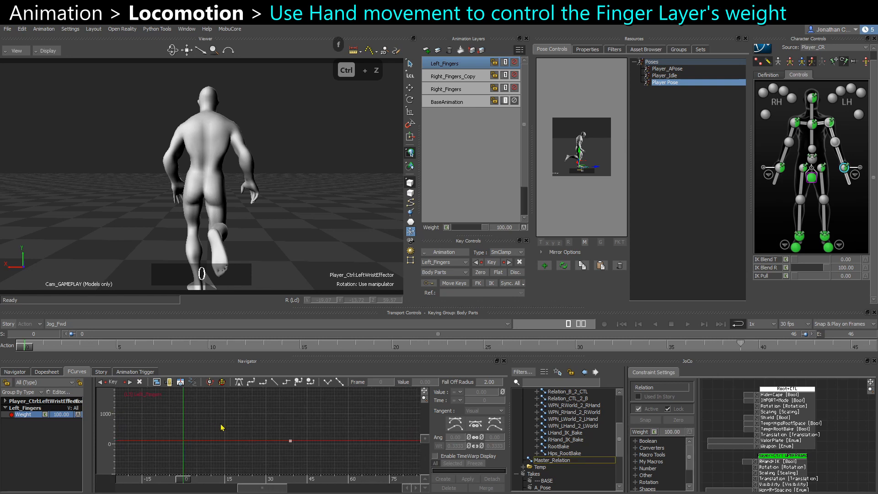
key("ctrl+v")
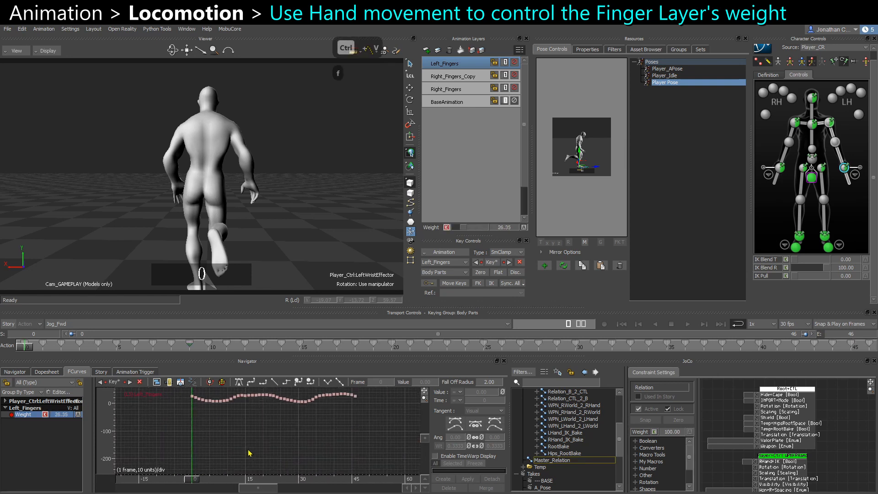
Set the Left_Fingers Weight curve's pre-extrapolation to Repetition.
left_click_drag(248, 450, 237, 428, "ctrl")
left_click_drag(236, 427, 218, 460, "shift")
left_click_drag(156, 413, 177, 429, "ctrl")
right_click(217, 464)
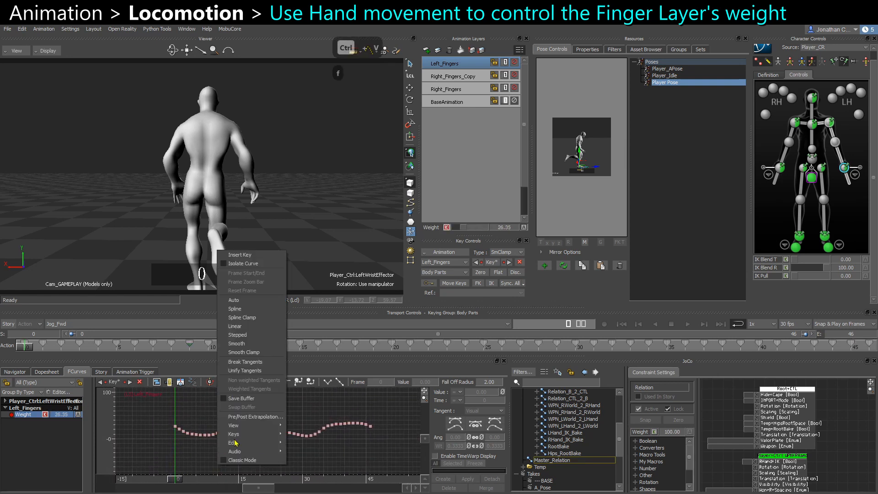
left_click(243, 418)
left_click(415, 248)
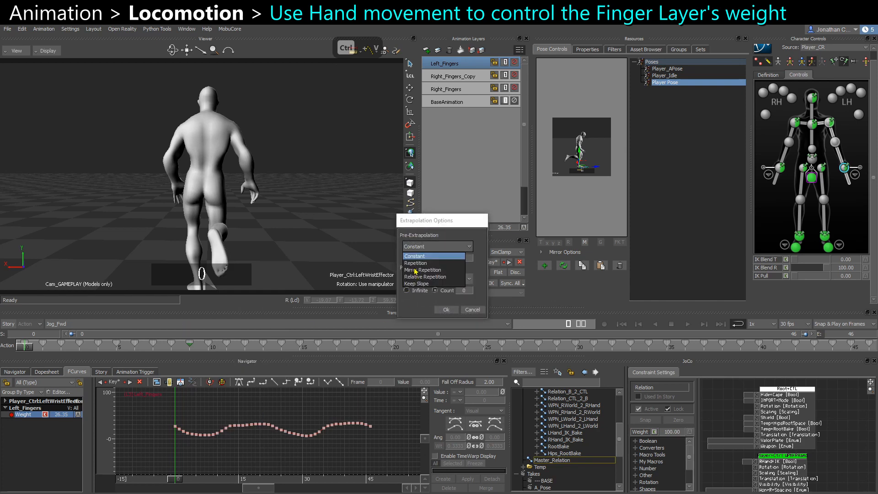
left_click(417, 263)
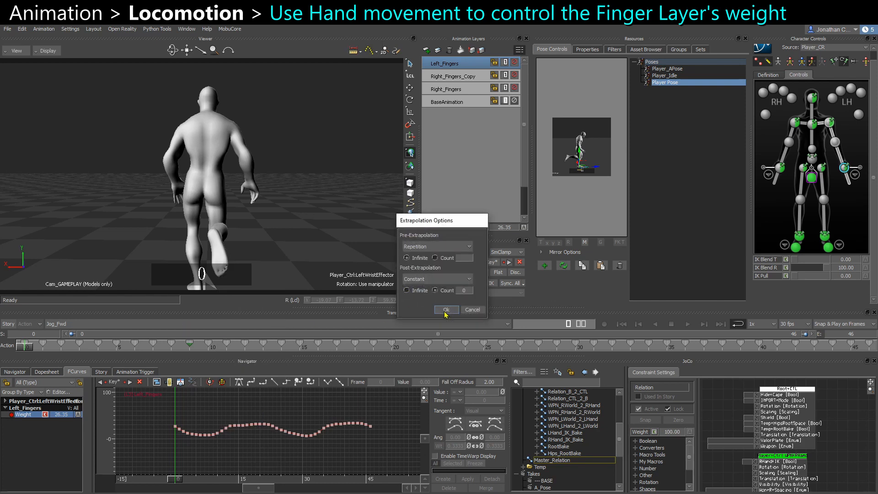
left_click(446, 309)
left_click_drag(266, 483, 275, 484)
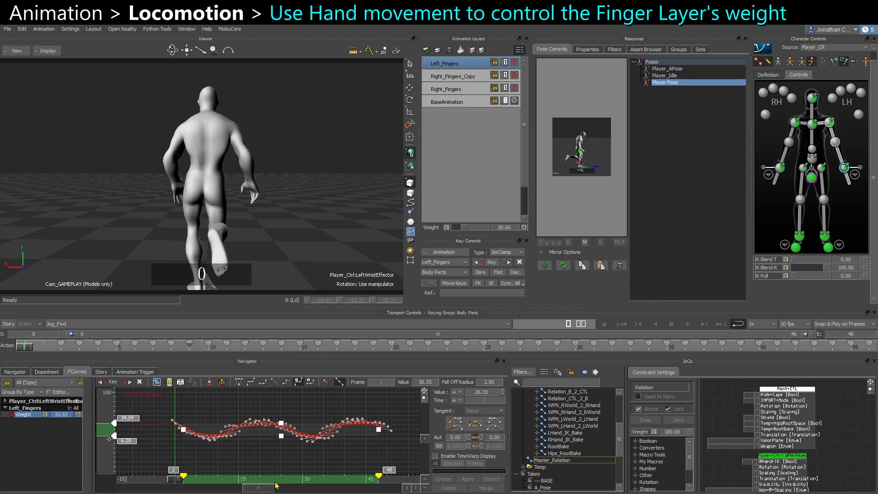
Normalize the Left_Fingers Weight curve so its values range from 0 to 100.
type("0")
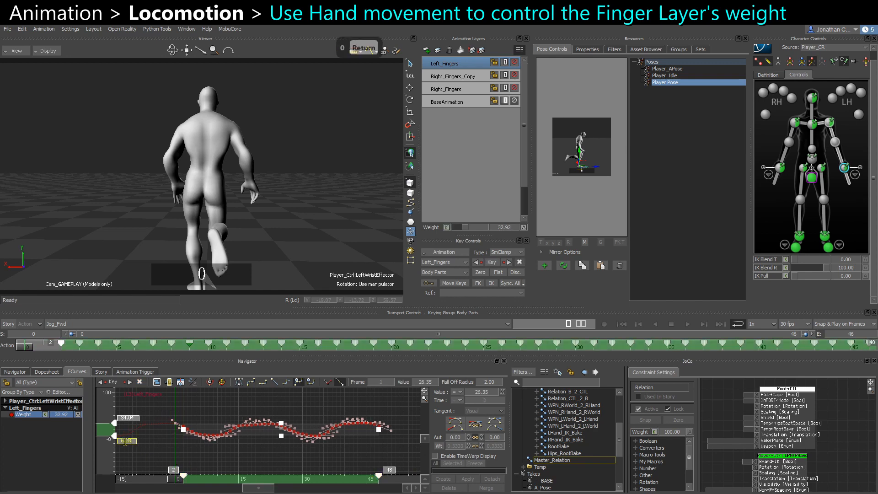
key("Return")
type("100")
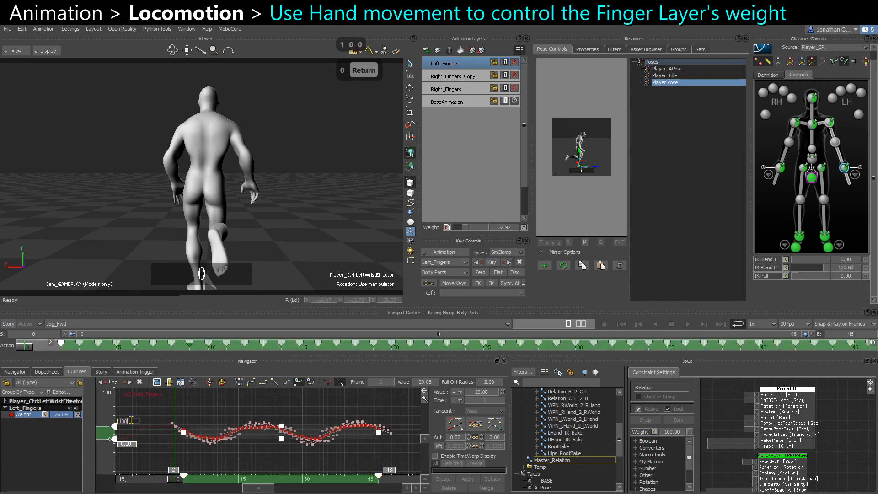
key("Return")
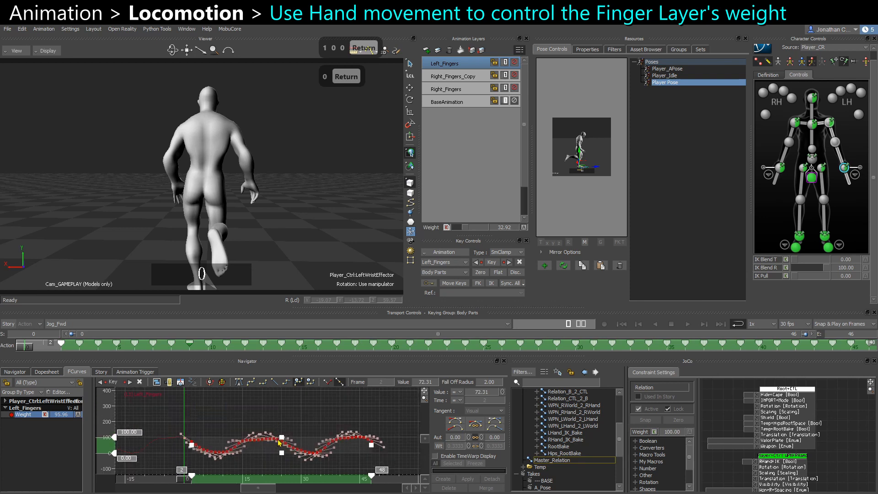
Nudge one Weight curve key slightly downward and play back the loop to check the fingers.
left_click_drag(281, 439, 280, 476)
key("ctrl+z")
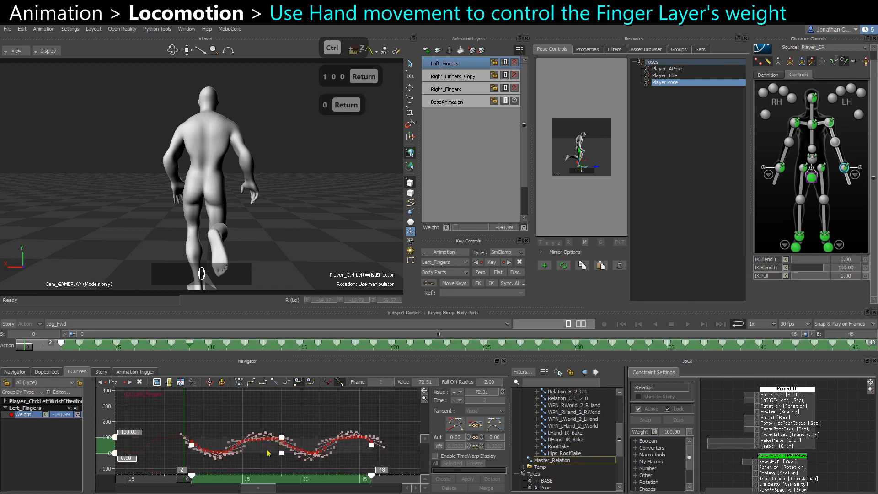
left_click(234, 417)
left_click_drag(266, 447, 265, 456, "ctrl")
key("ctrl+space")
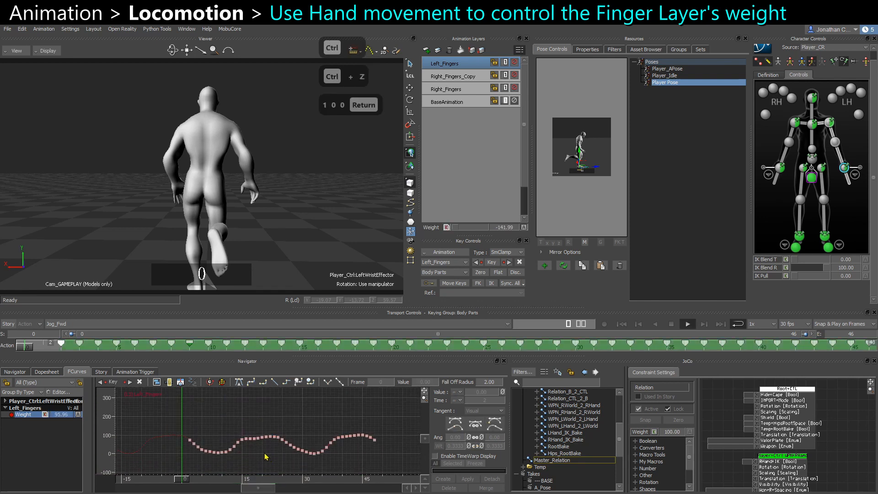
key("ctrl+space")
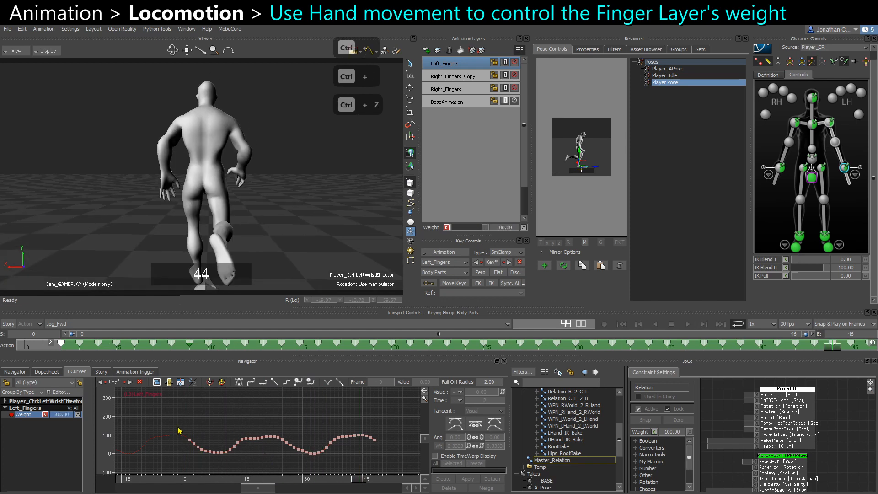
Select all Weight keys and scale the curve vertically to exaggerate the weight range, then play it back.
left_click_drag(545, 469, 456, 482)
left_click_drag(284, 460, 300, 417)
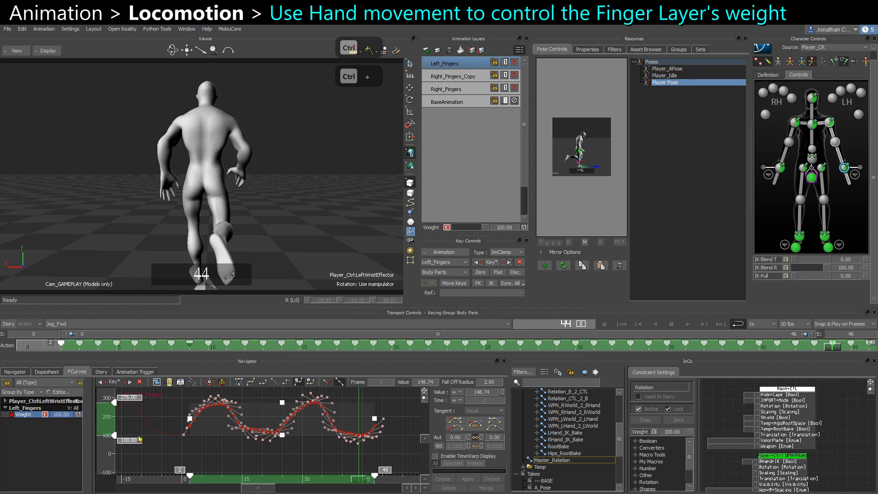
left_click_drag(139, 439, 153, 459)
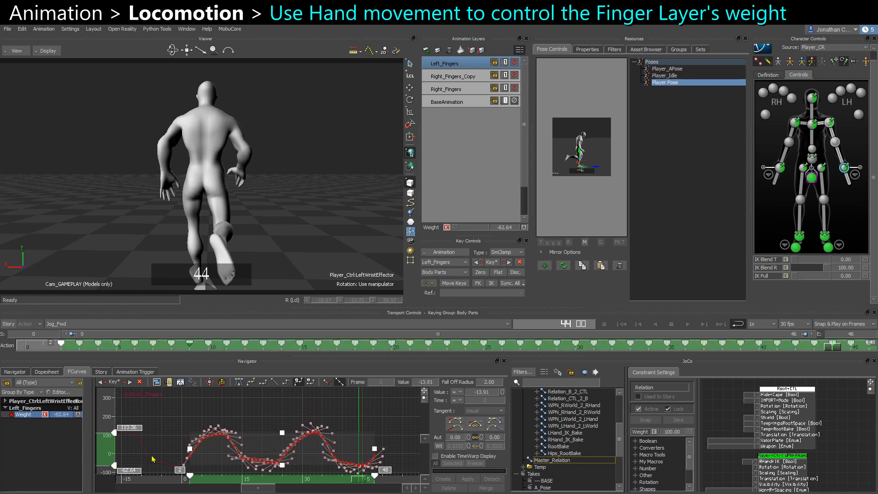
left_click_drag(282, 466, 282, 457)
left_click_drag(282, 458, 303, 408, "ctrl")
key("ctrl+space")
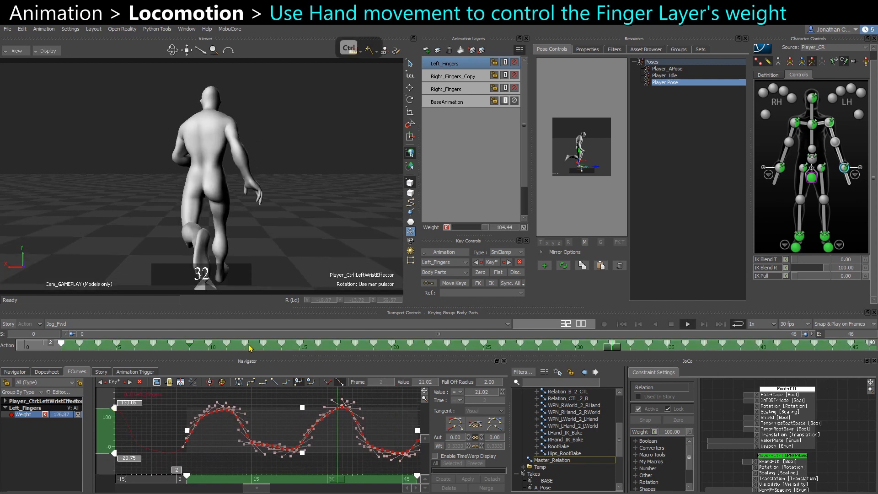
key("ctrl+space")
Offset the Weight keys a few frames in time and fine-tune key positions while playing back the loop.
left_click_drag(225, 481, 240, 482)
key("ctrl+space")
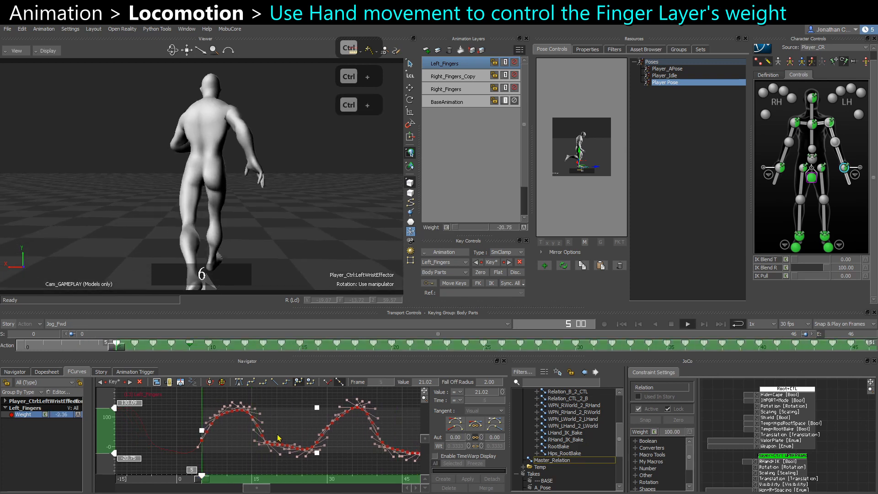
key("ctrl+space")
left_click_drag(317, 408, 319, 416)
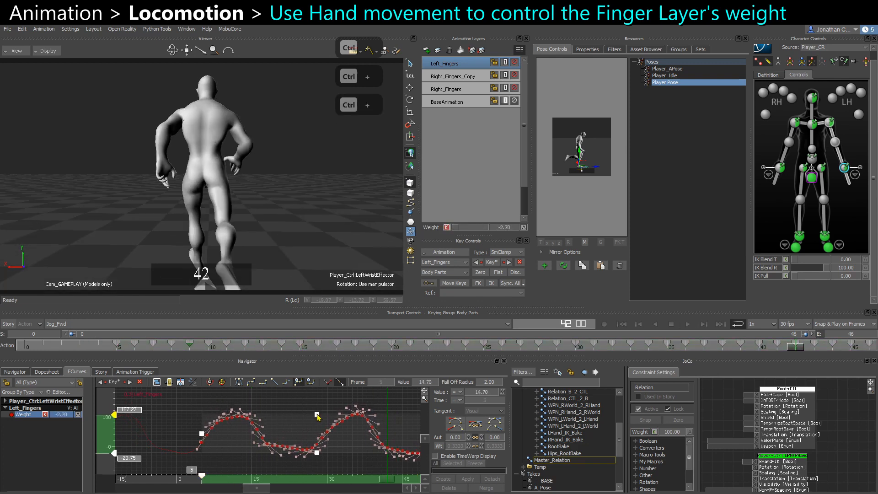
key("ctrl+space")
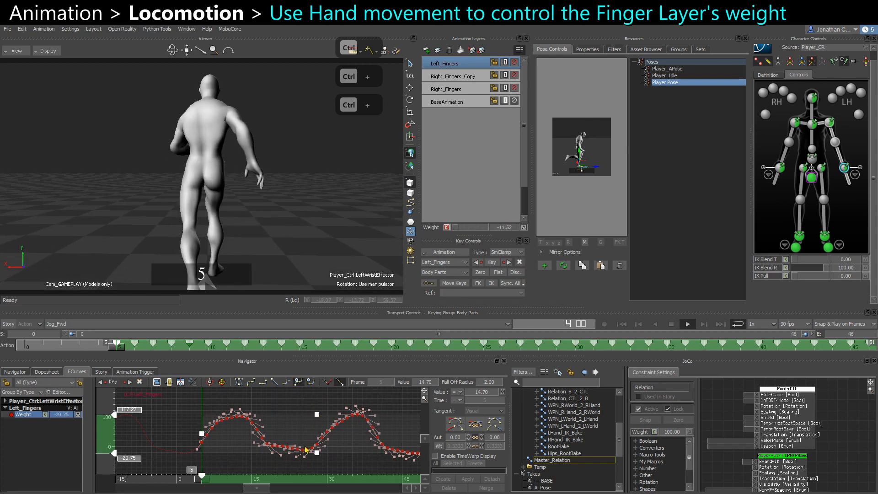
key("ctrl+space")
left_click_drag(281, 481, 270, 482)
key("ctrl+space")
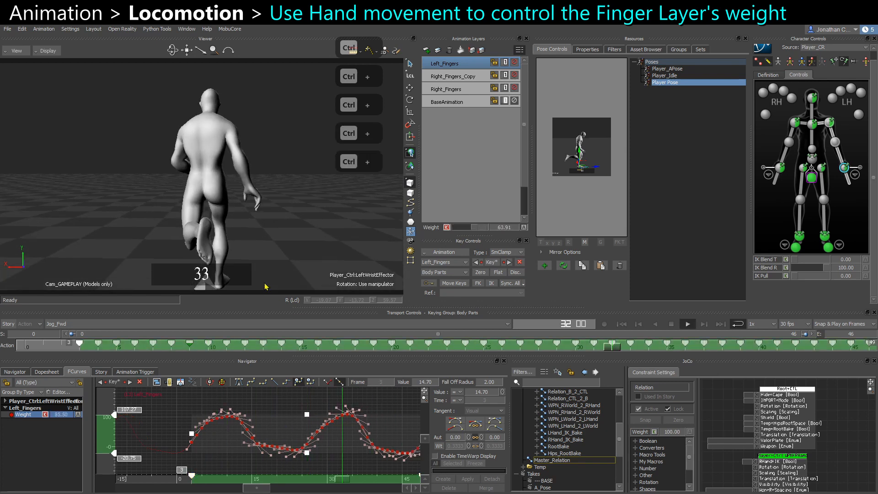
key("ctrl+space")
Orbit the viewer around the character to review the finger animation during playback.
left_click_drag(265, 286, 304, 243, "ctrl+shift")
key("ctrl+space")
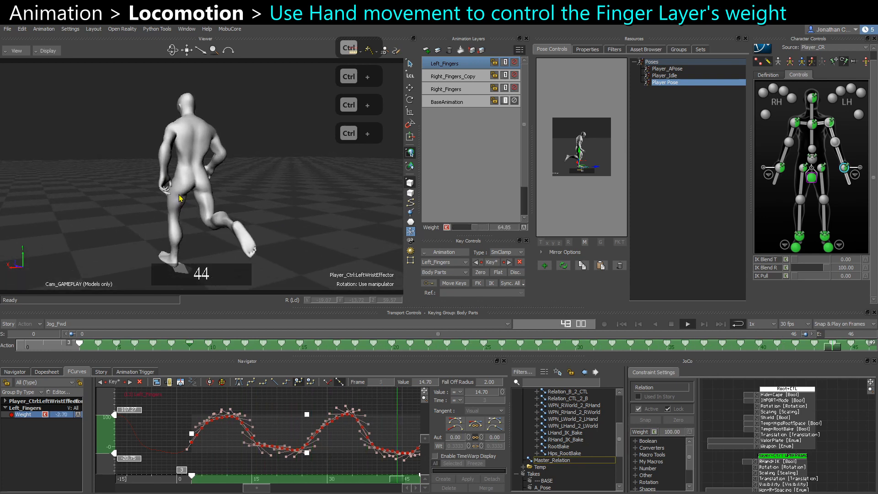
key("ctrl+space")
left_click_drag(310, 228, 405, 233, "ctrl+shift")
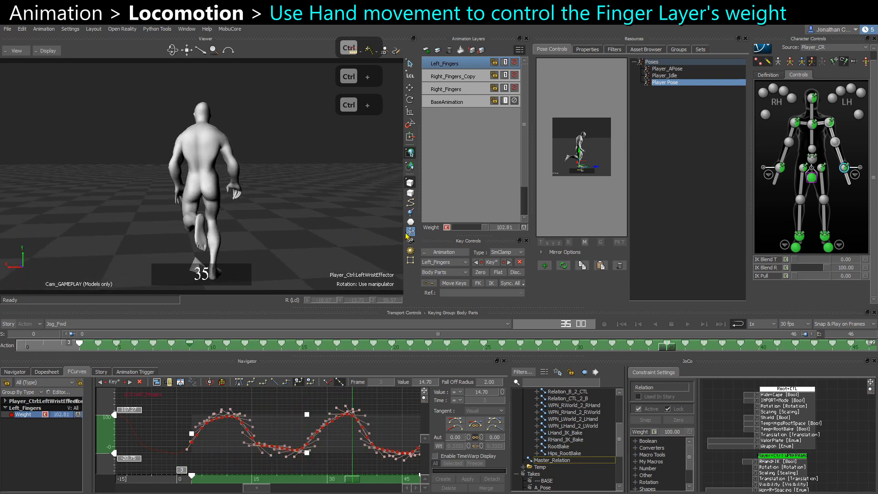
Select the chest effector and switch the keying group to Full Body.
left_click(812, 124)
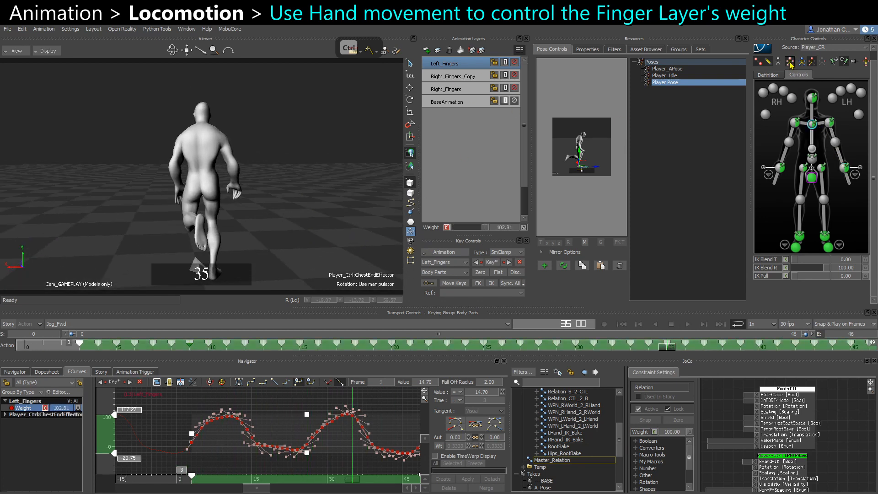
left_click(790, 62)
left_click(454, 257)
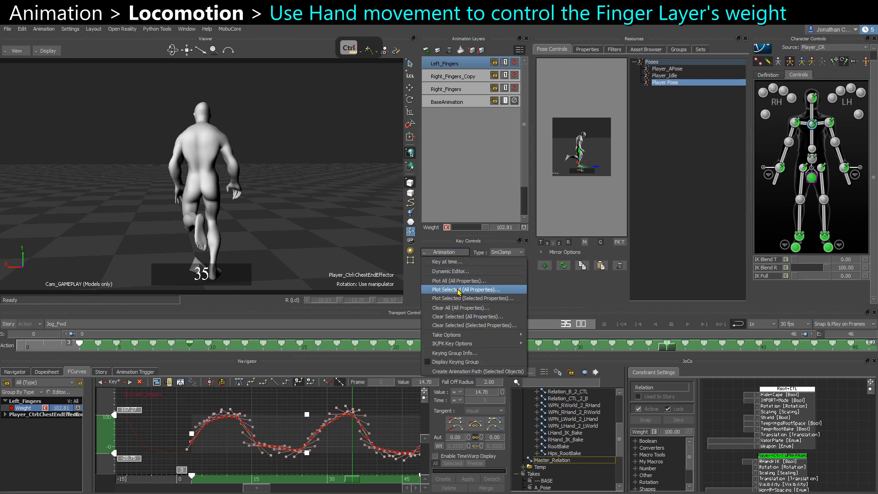
left_click(419, 310)
left_click(457, 357)
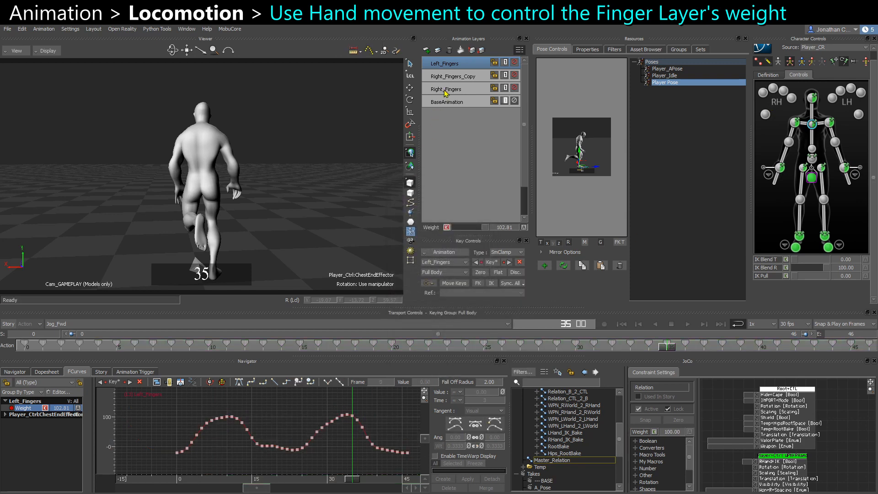
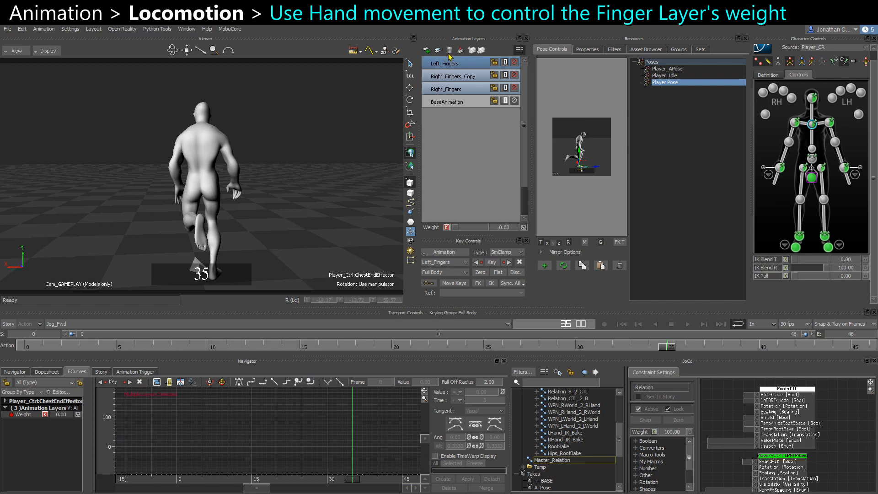
Play back the Jog_Fwd loop to review the finger-layer animation.
left_click(449, 51)
key("ctrl+space")
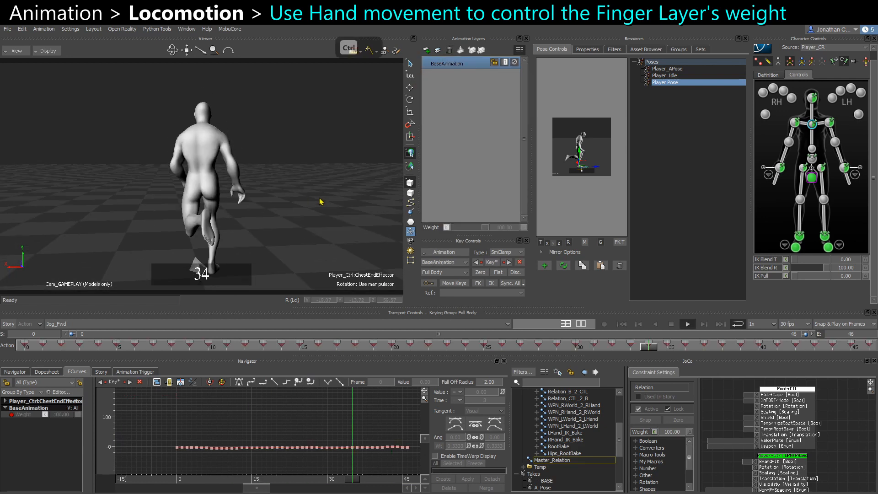
key("ctrl+space")
key("ctrl+space")
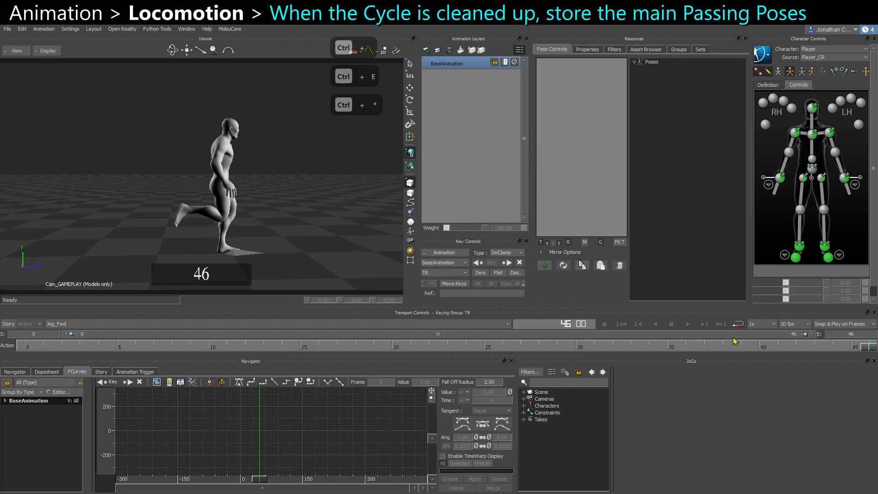
Select the root control and inspect its translation curve on the Jog_Fwd cycle.
key("ctrl+e")
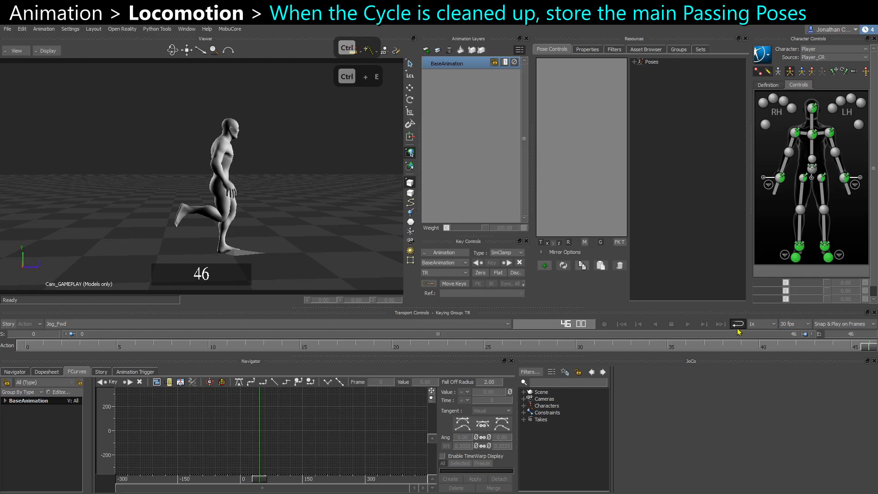
key("ctrl+space")
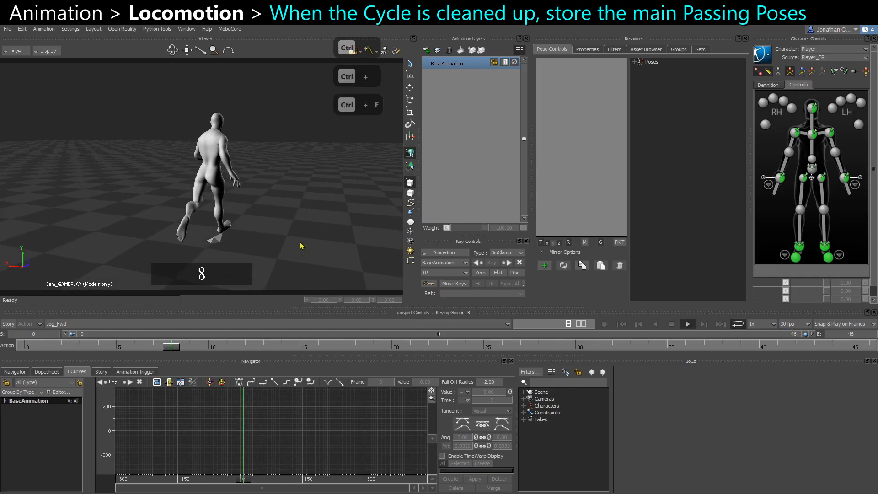
left_click(208, 230)
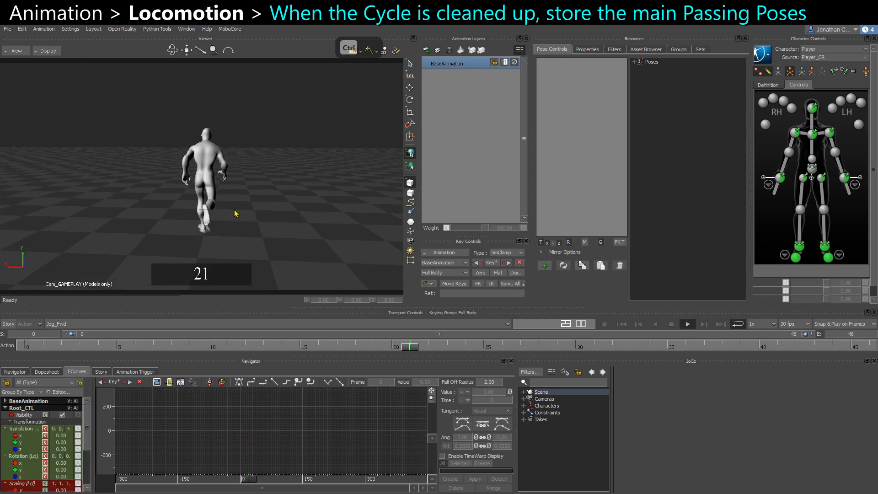
key("ctrl+space")
key("w")
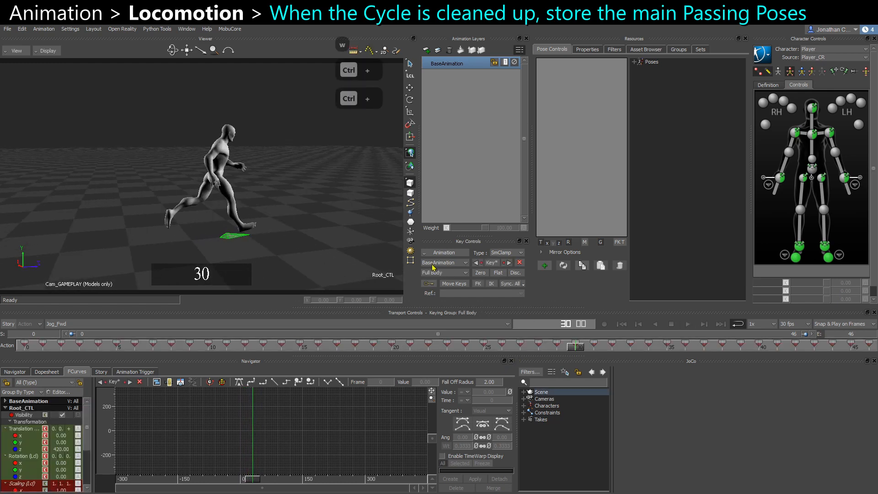
key("w")
left_click_drag(339, 240, 339, 257, "ctrl")
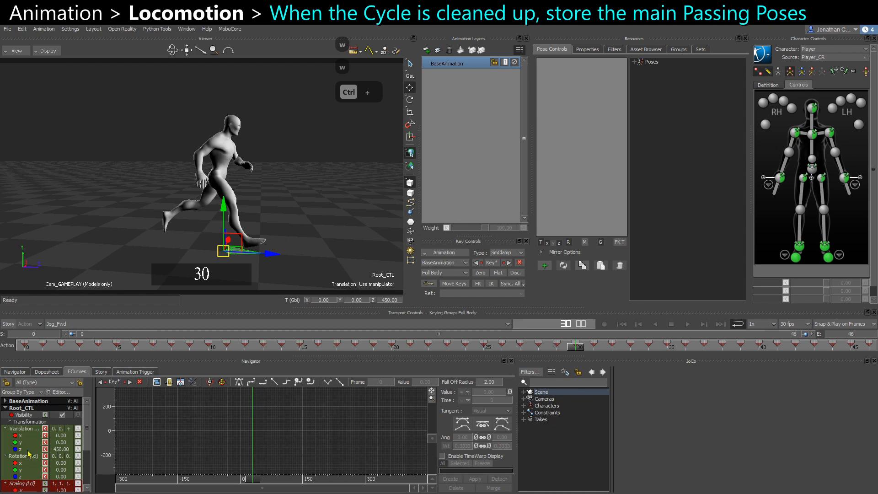
key("f")
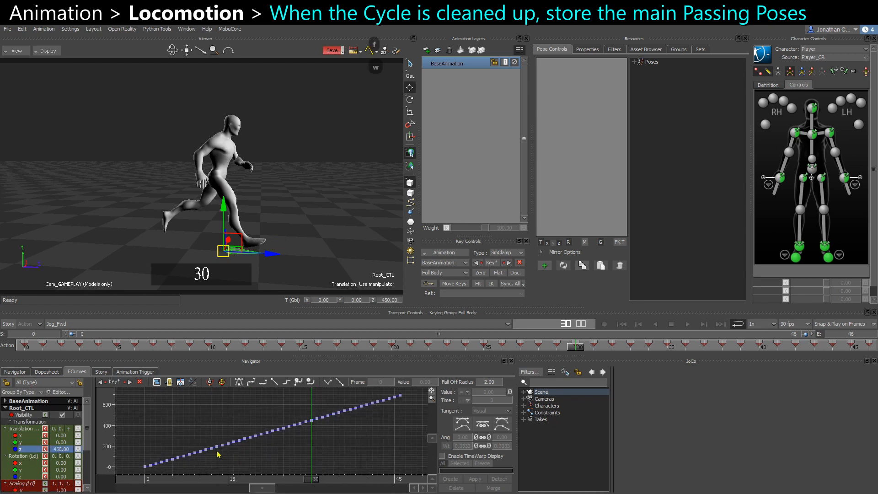
left_click_drag(320, 229, 362, 232, "ctrl+shift")
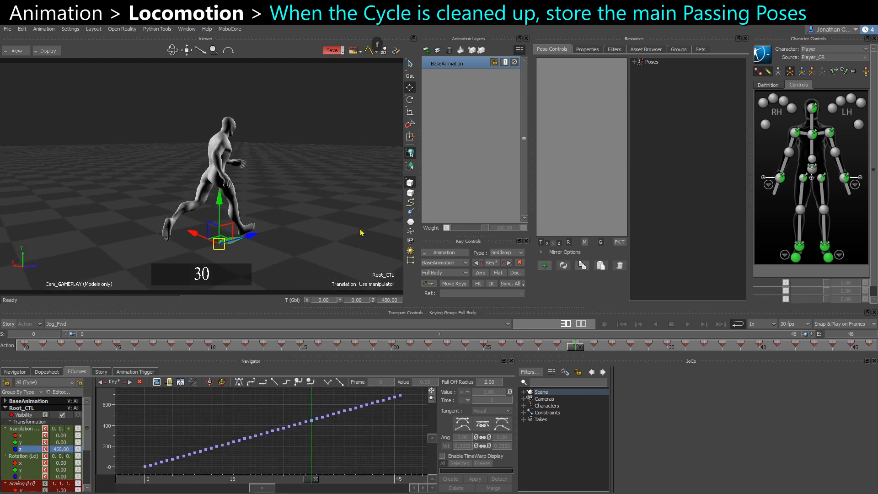
left_click(332, 242)
Play back the Jog_Fwd cycle while orbiting around the character to review the motion.
key("ctrl+space")
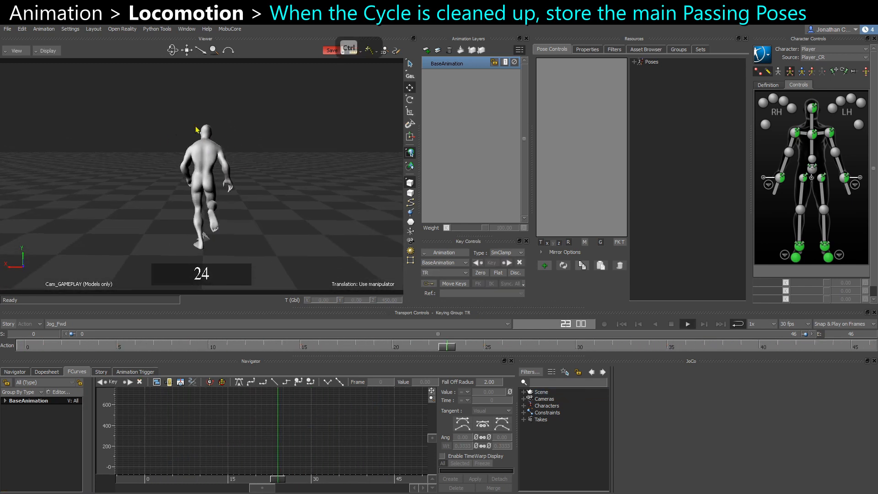
key("ctrl+space")
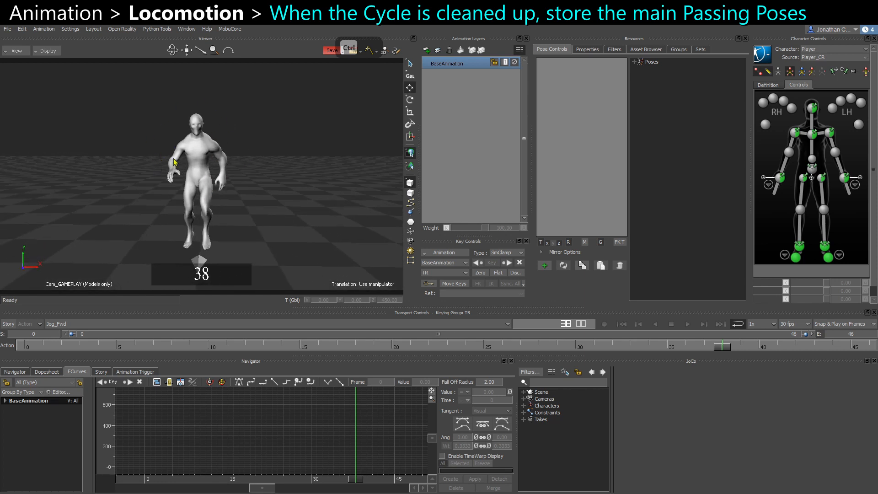
key("ctrl+space")
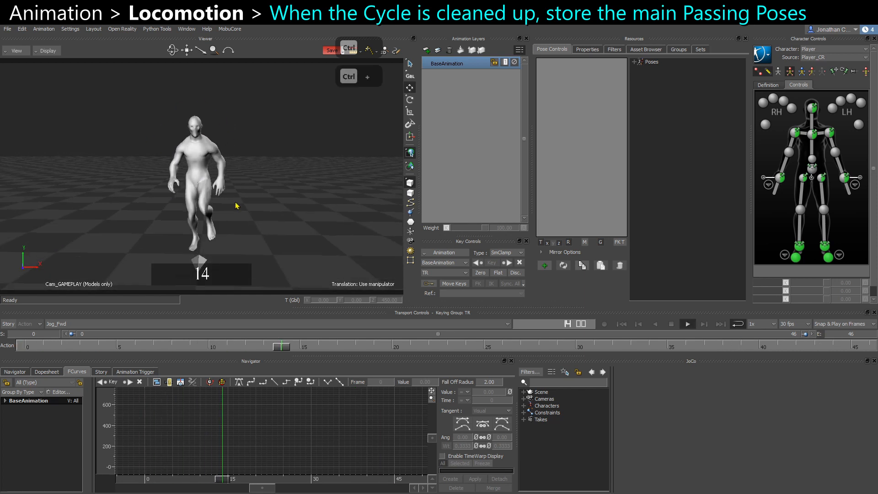
key("ctrl+space")
key("ctrl+space")
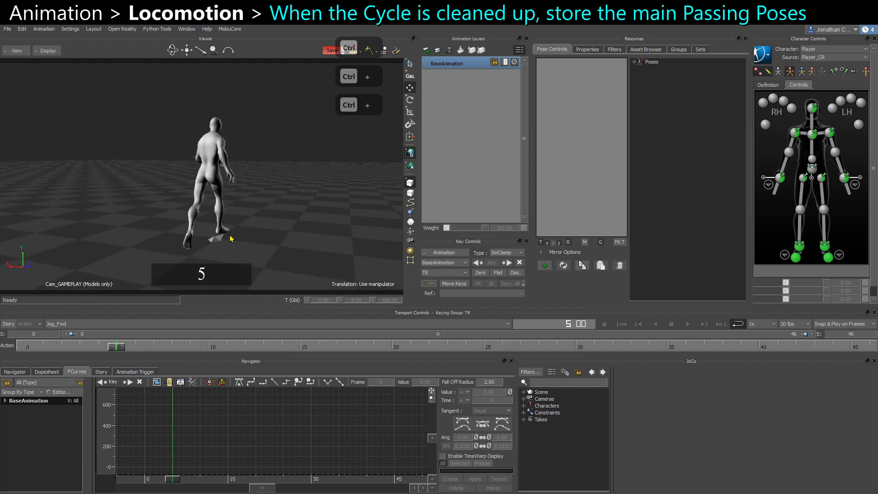
left_click_drag(213, 245, 259, 209, "ctrl+shift")
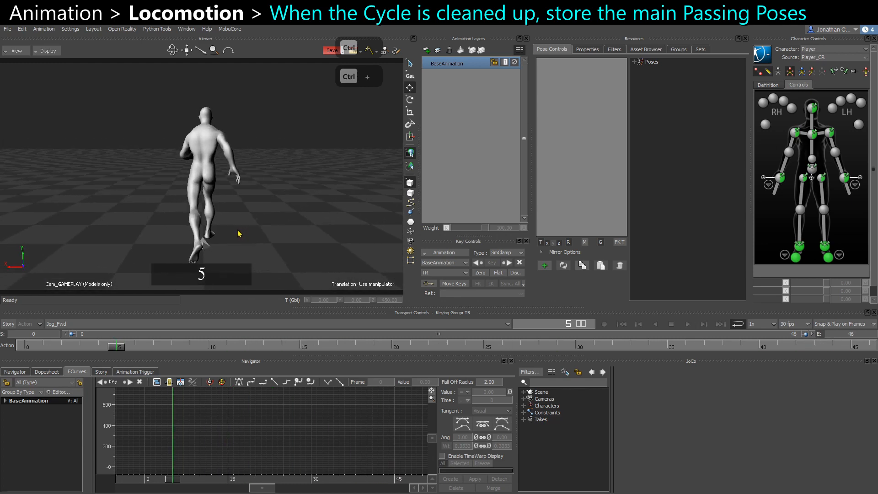
key("ctrl+space")
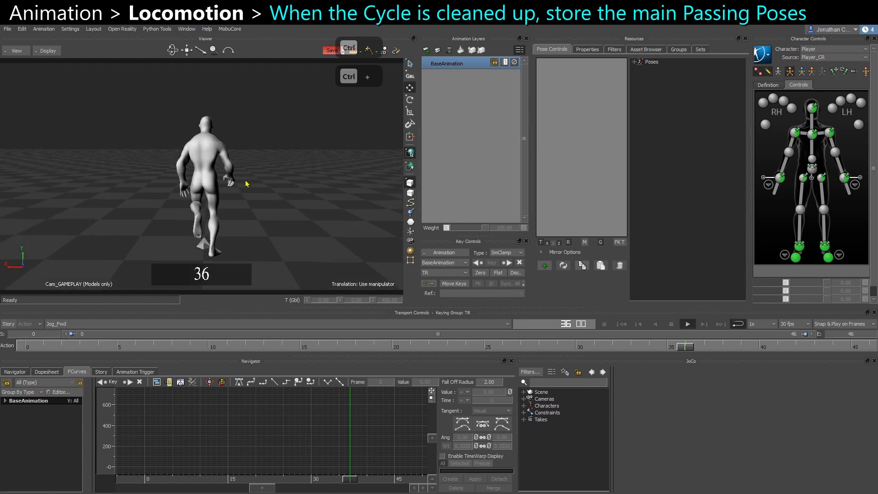
left_click_drag(285, 221, 247, 203, "ctrl+shift")
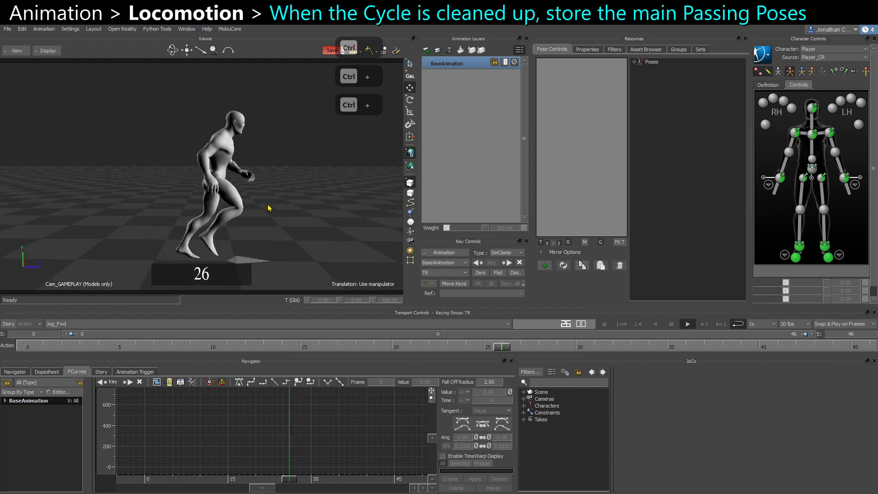
key("ctrl+space")
left_click_drag(197, 232, 205, 211, "ctrl")
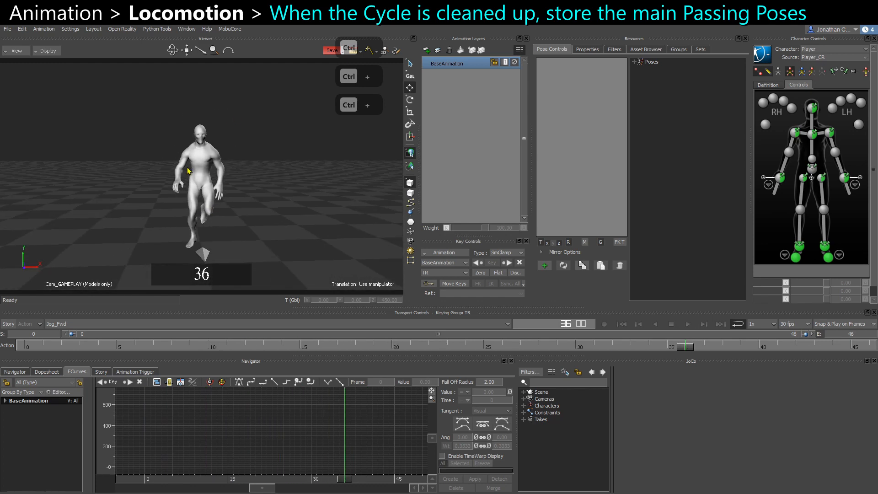
key("ctrl+space")
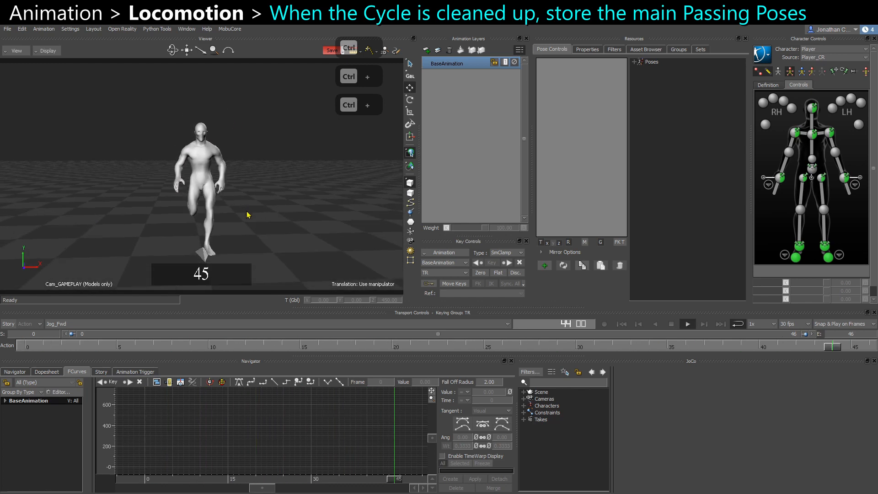
key("ctrl+space")
Select the root control, switch to the left side view and store a new pose at frame 1.
left_click(237, 249)
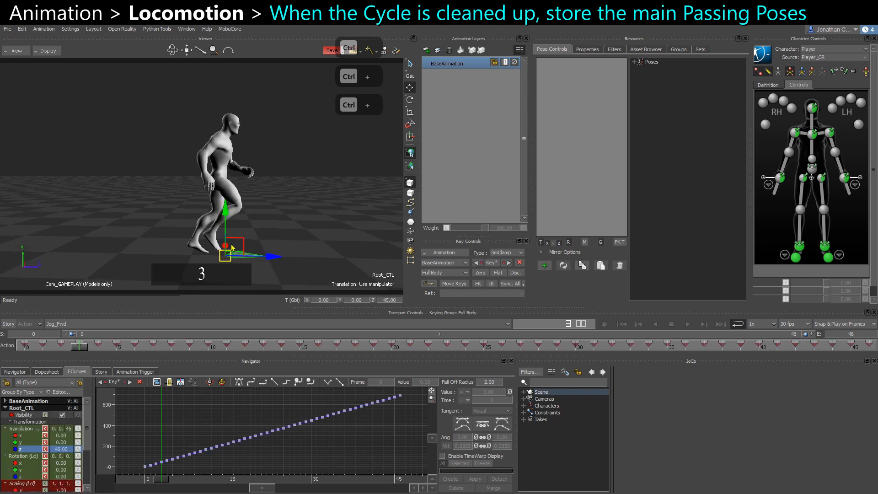
left_click(21, 349)
key("ctrl+r")
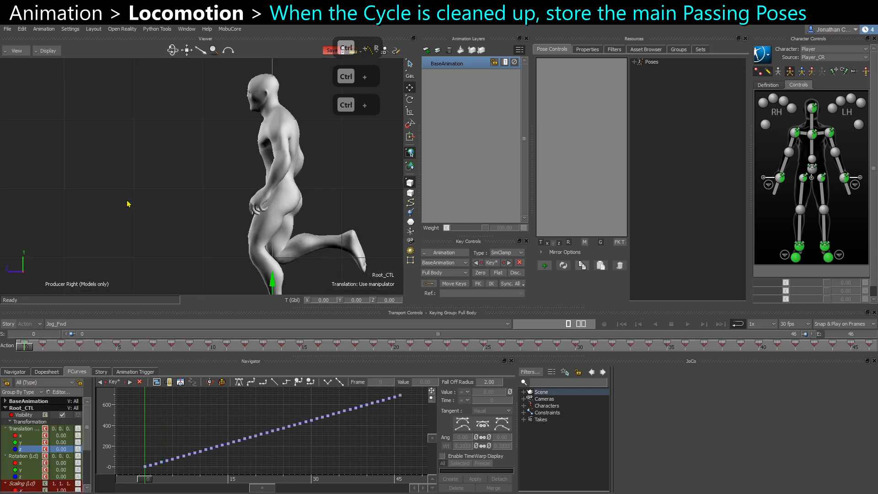
key("ctrl+r")
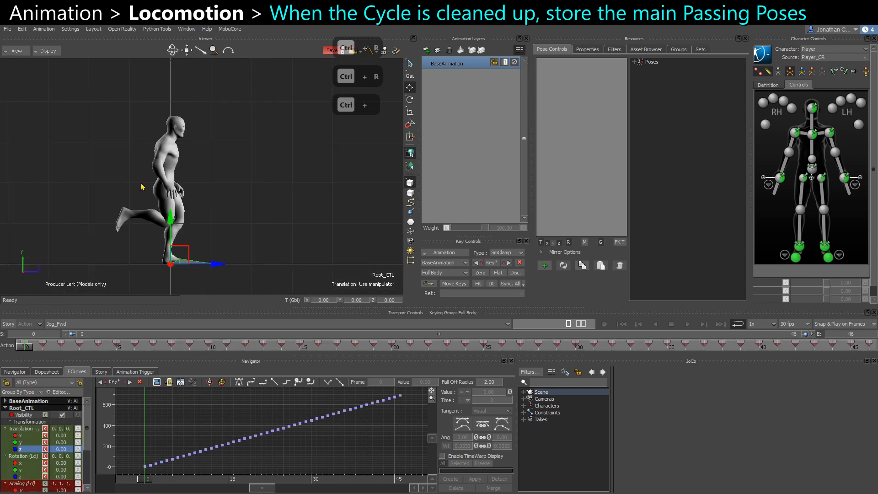
left_click_drag(24, 350, 45, 349)
left_click_drag(153, 262, 179, 255, "ctrl")
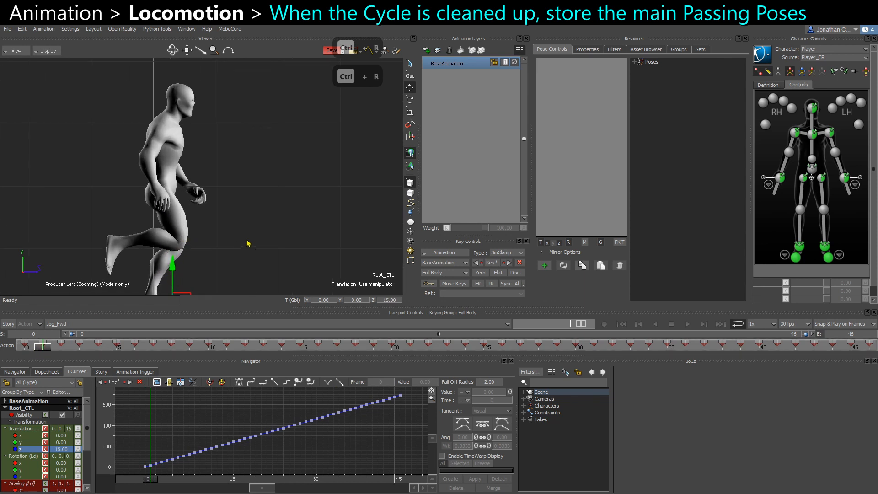
left_click_drag(247, 243, 187, 234, "ctrl")
left_click(640, 63)
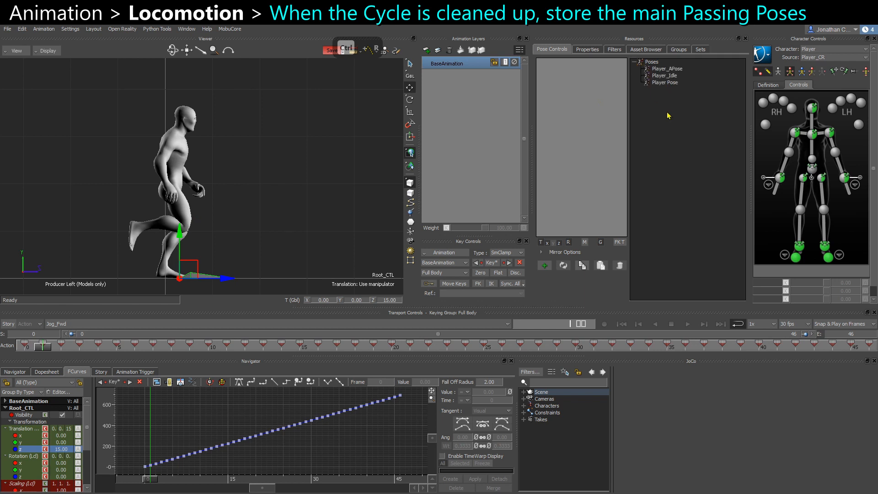
left_click(545, 266)
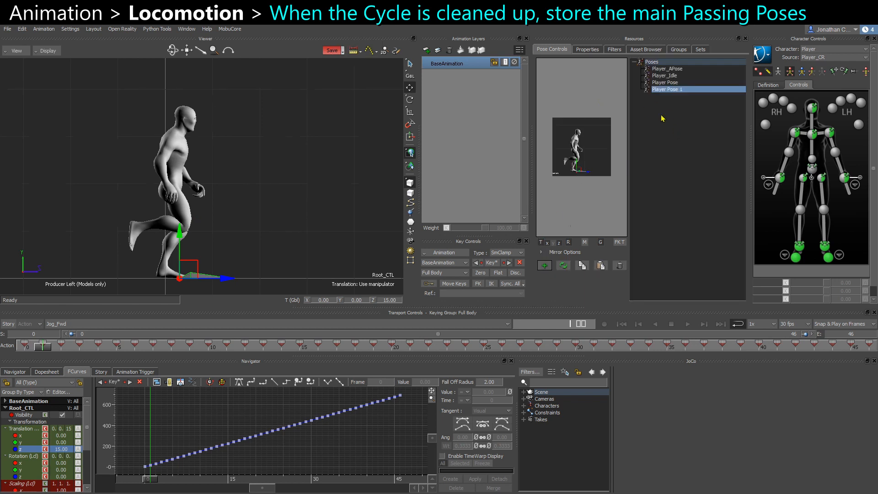
Rename the new pose Jog_Fwd_LFoot.
right_click(678, 91)
left_click(712, 139)
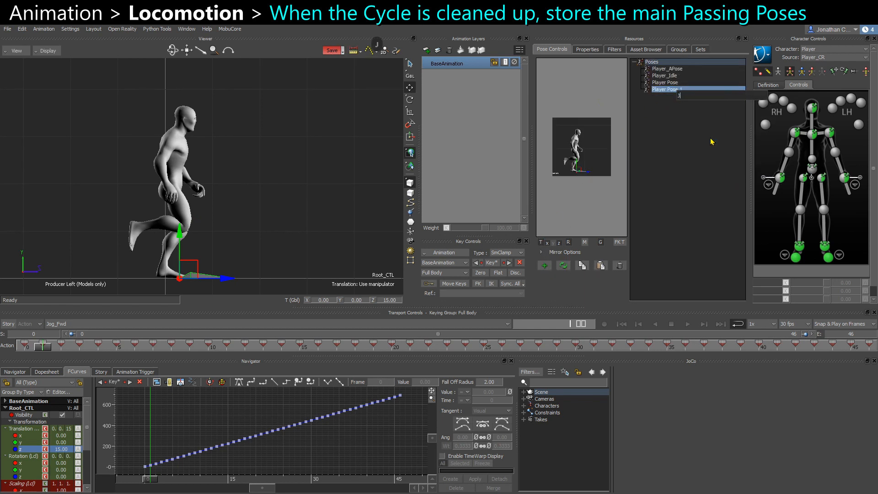
type("Fwd_")
key("ctrl+shift+Left")
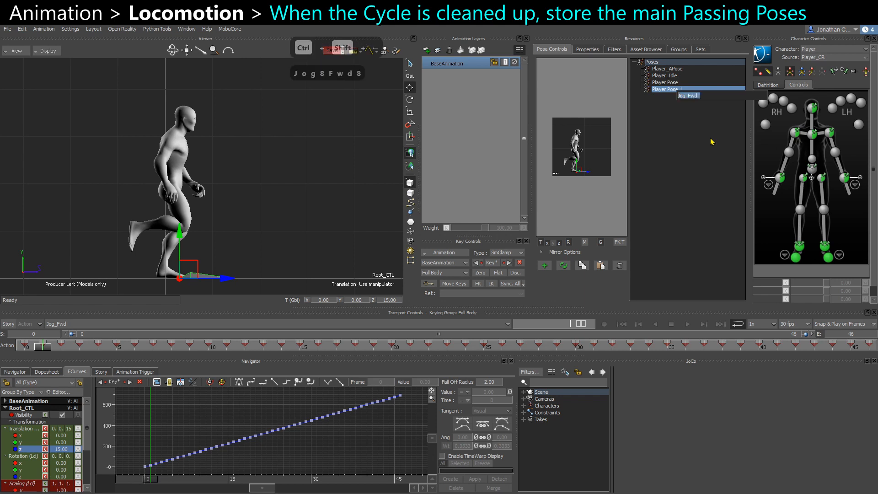
key("ctrl+c")
key("ctrl+Right")
type("L")
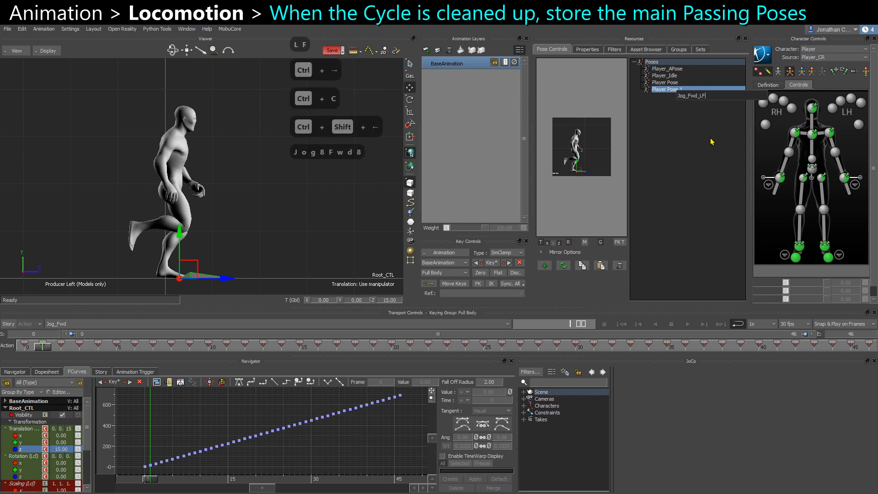
key("Return")
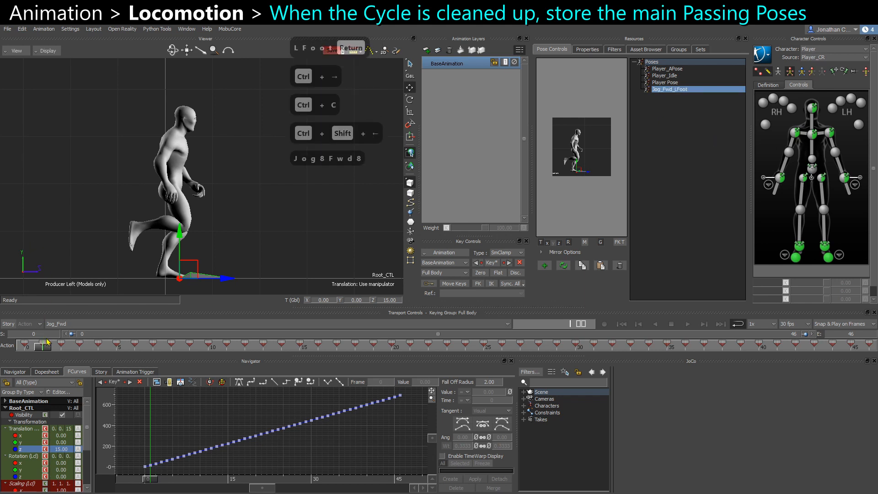
Store a second pose at frame 12 and name it Jog_Fwd_RFoot.
left_click_drag(47, 342, 244, 348)
left_click(544, 265)
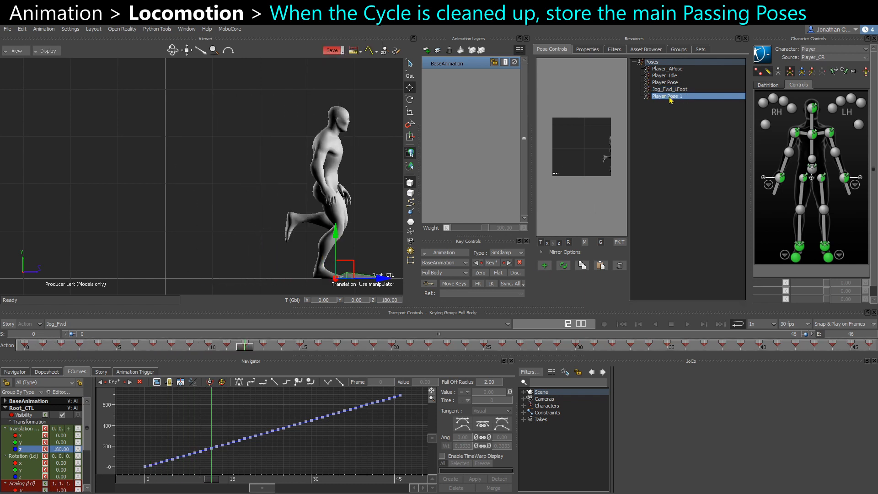
right_click(670, 100)
left_click(686, 152)
key("ctrl+v")
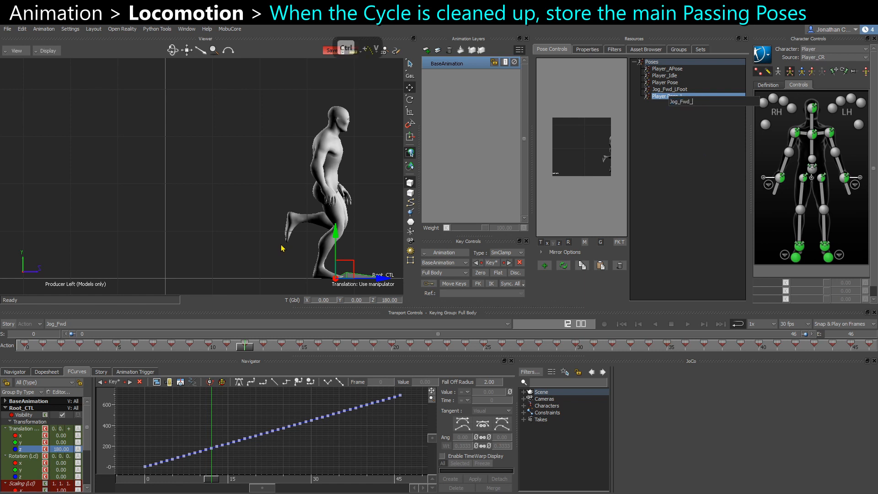
type("RFoot")
key("Return")
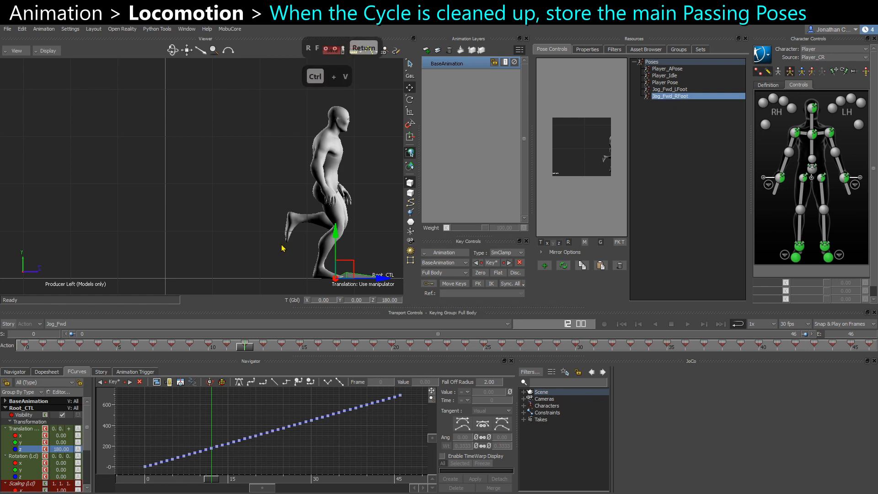
Switch to the Jog_Fwd_Start take and go to frame -5.
middle_click_drag(250, 219, 124, 217)
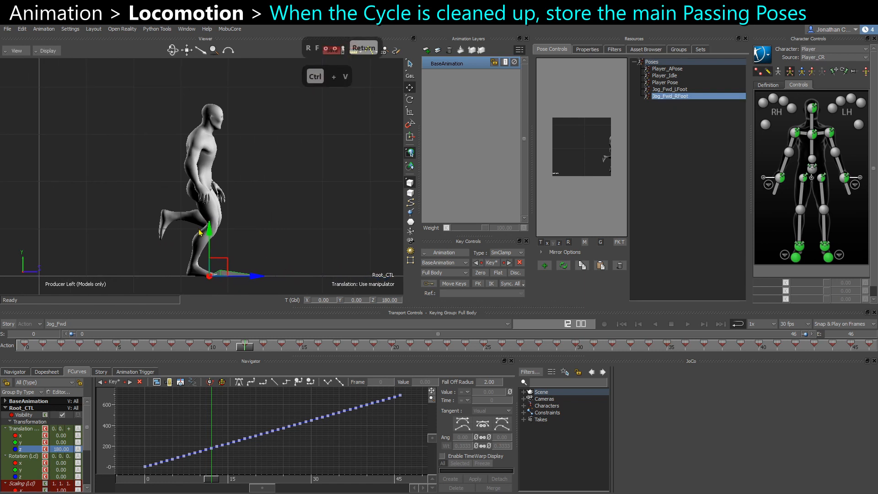
left_click(564, 266)
left_click(83, 324)
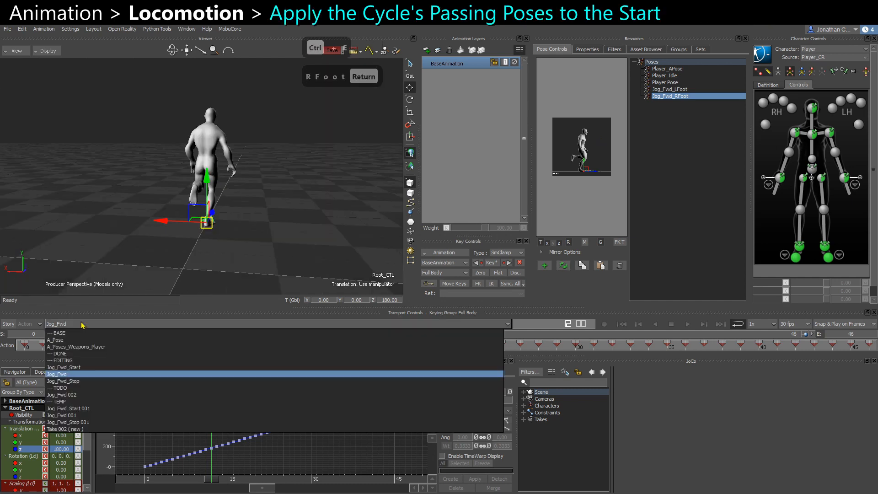
left_click(71, 367)
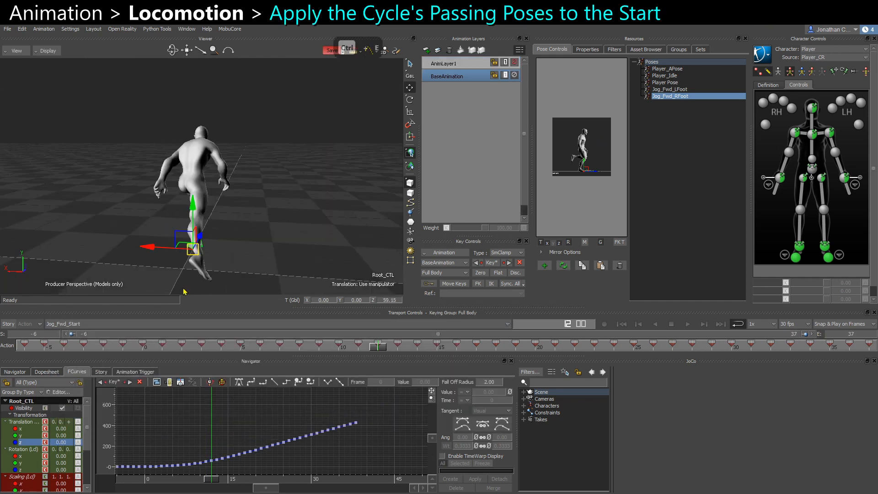
left_click(42, 348)
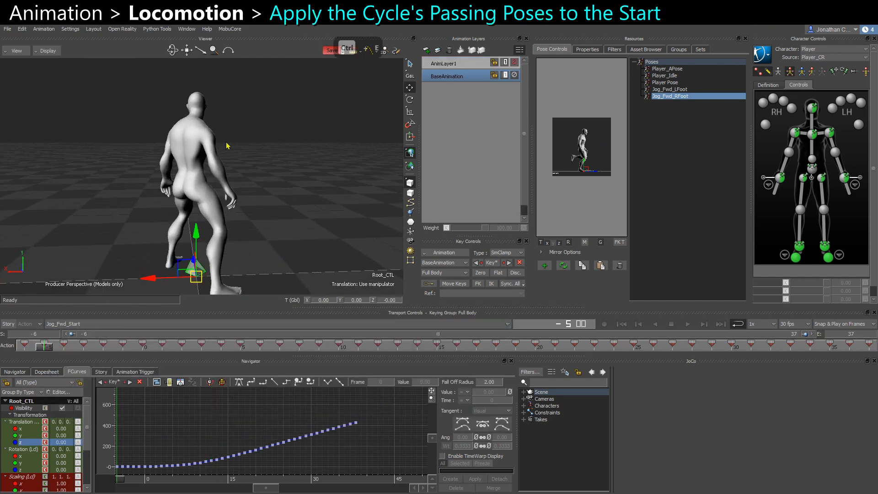
On AnimLayer1, go to about frame 26, apply the Jog_Fwd_RFoot pose to the character and set a key.
left_click_drag(277, 188, 275, 183, "alt")
left_click(502, 64)
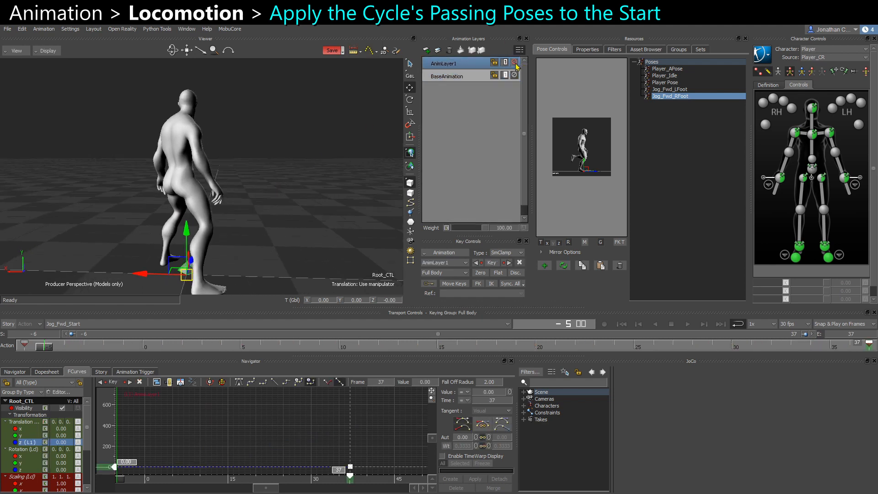
left_click_drag(299, 194, 268, 198, "alt")
left_click_drag(268, 198, 257, 199, "alt")
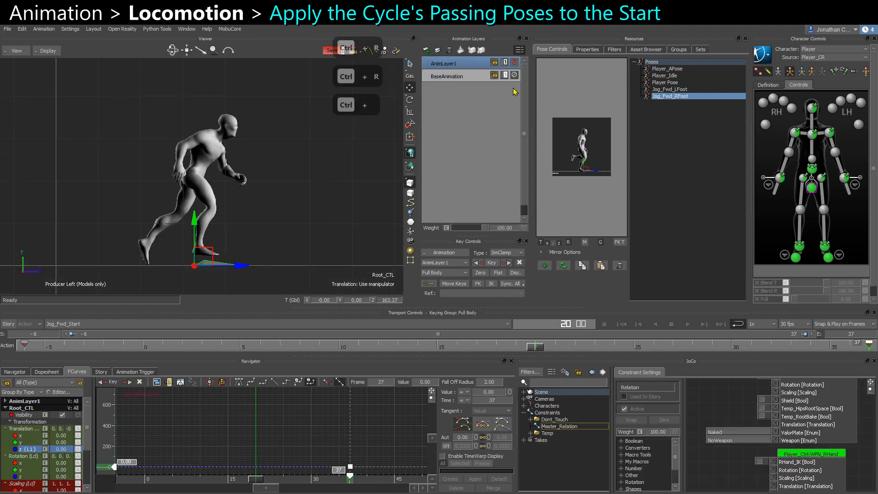
left_click(515, 64)
left_click_drag(540, 351, 654, 350)
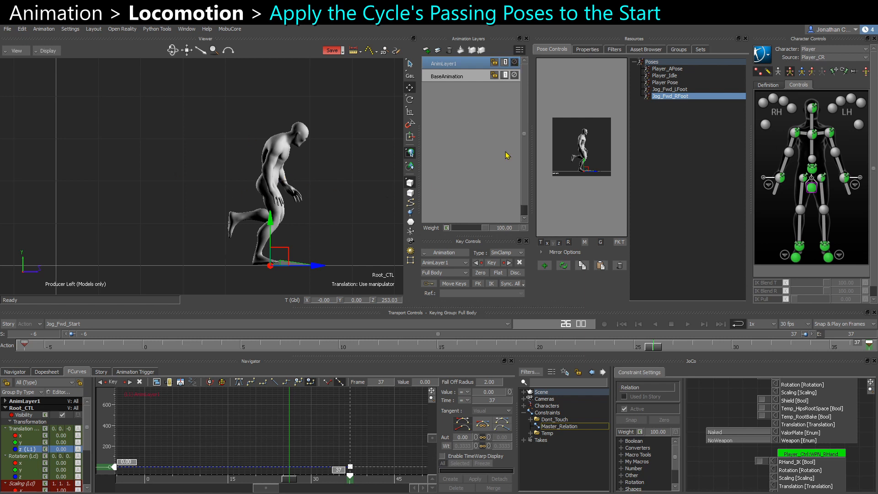
double_click(668, 99)
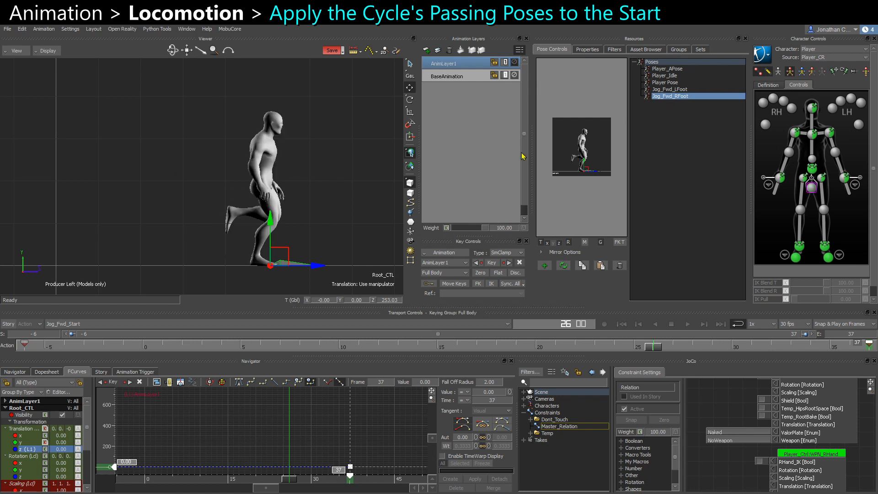
key("s")
left_click(514, 62)
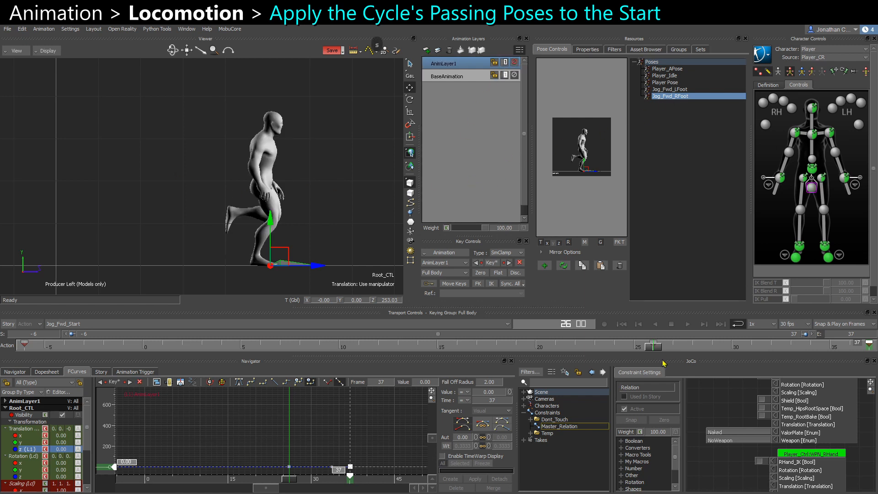
Go to the last frame, 37, and apply the Jog_Fwd_LFoot pose to the character.
left_click_drag(653, 350, 869, 349)
middle_click_drag(216, 217, 93, 216, "alt")
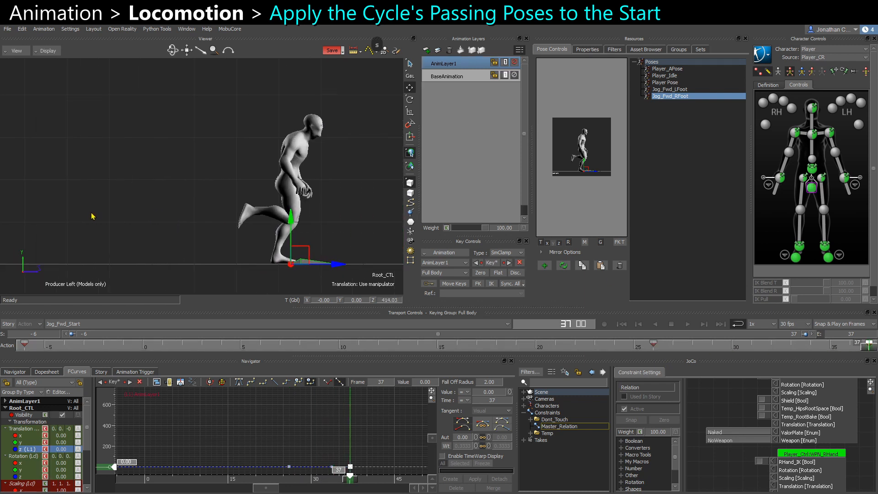
left_click(678, 90)
double_click(679, 91)
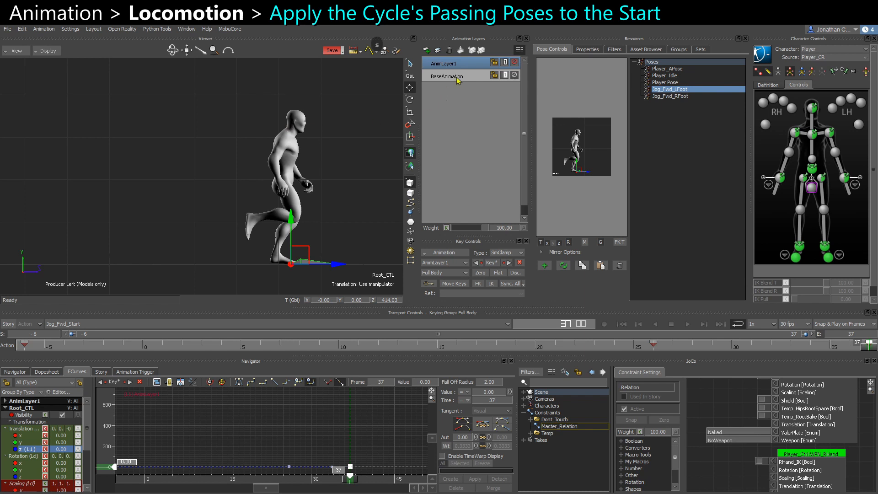
left_click(353, 133)
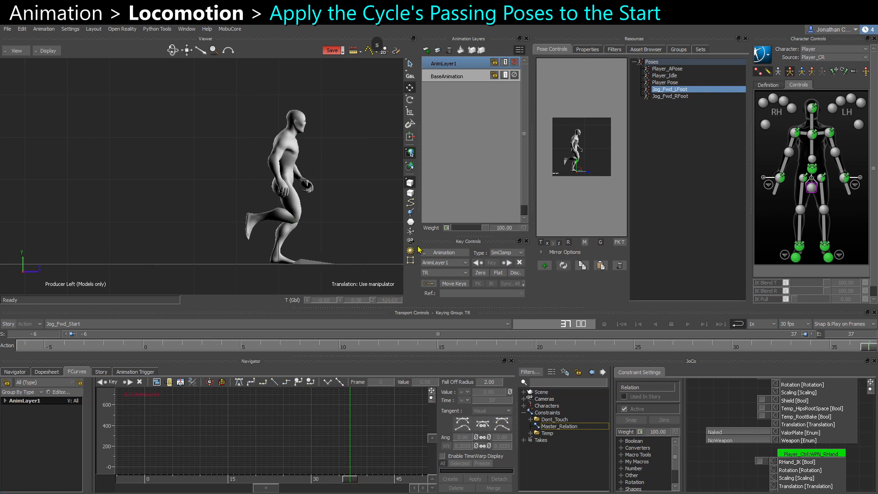
Scrub and play back the start of the take from several angles to review the transition.
left_click(656, 346)
key("ctrl+space")
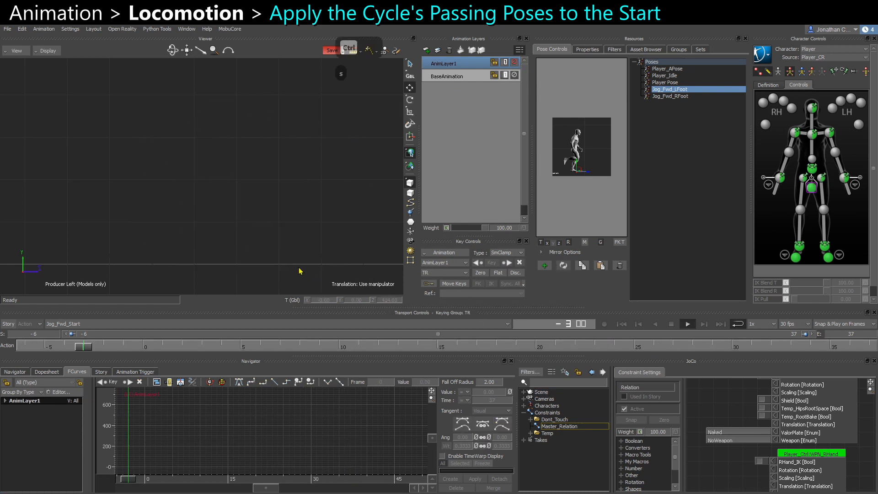
key("ctrl+e")
left_click_drag(299, 268, 282, 227, "ctrl+shift")
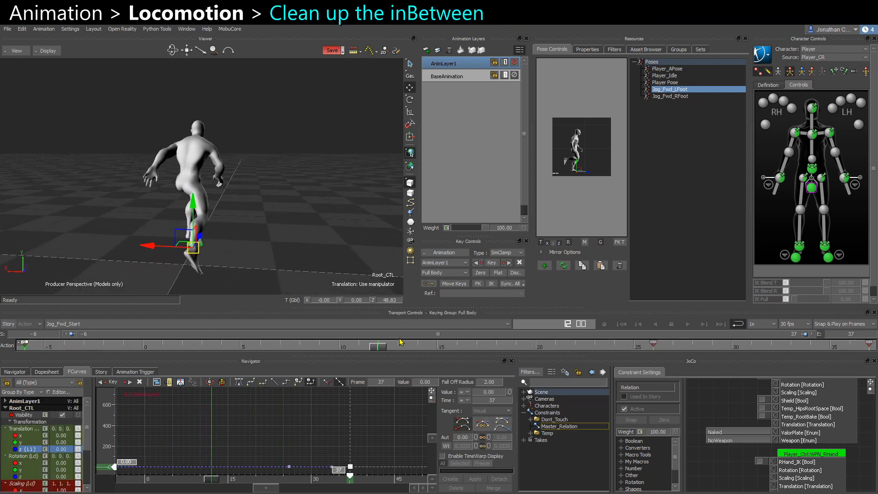
left_click(653, 344)
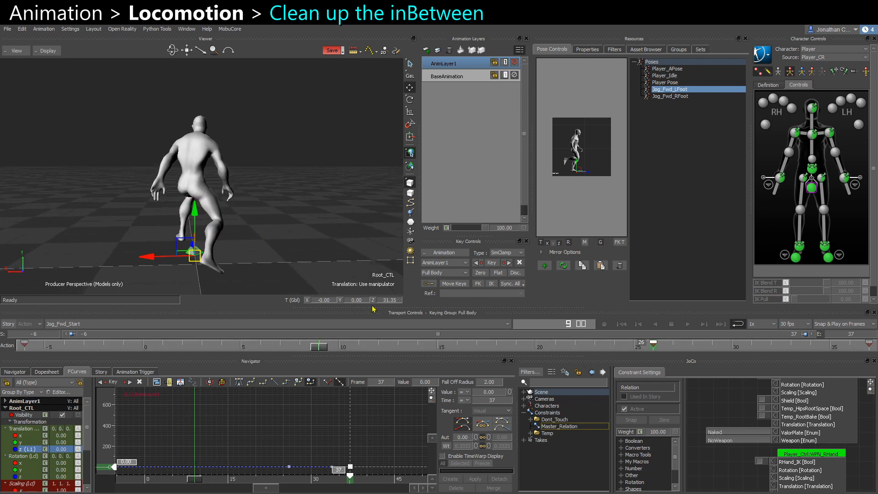
left_click_drag(346, 262, 319, 251, "ctrl+shift")
key("ctrl+space")
left_click(320, 347)
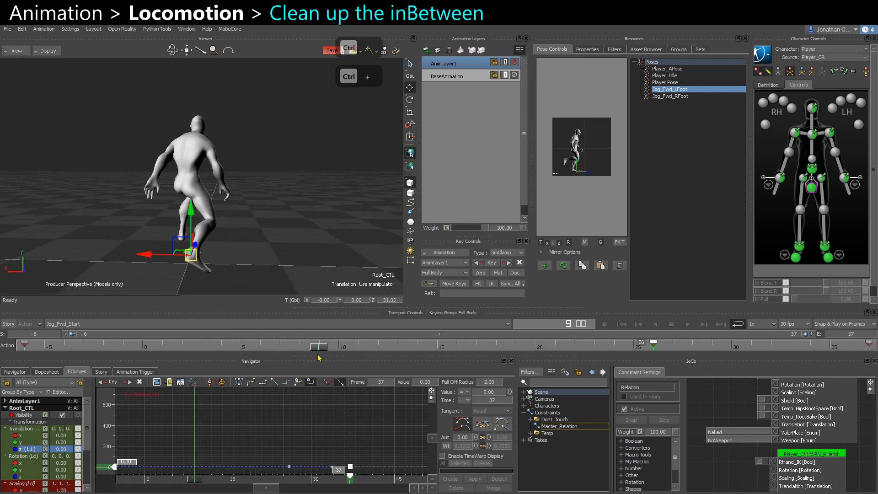
left_click_drag(319, 351, 224, 351)
left_click_drag(293, 263, 219, 256, "ctrl+shift")
mouse_move(219, 349)
left_mouse_down()
mouse_move(257, 344)
mouse_move(228, 343)
left_mouse_up()
left_click_drag(247, 256, 234, 260, "ctrl+shift")
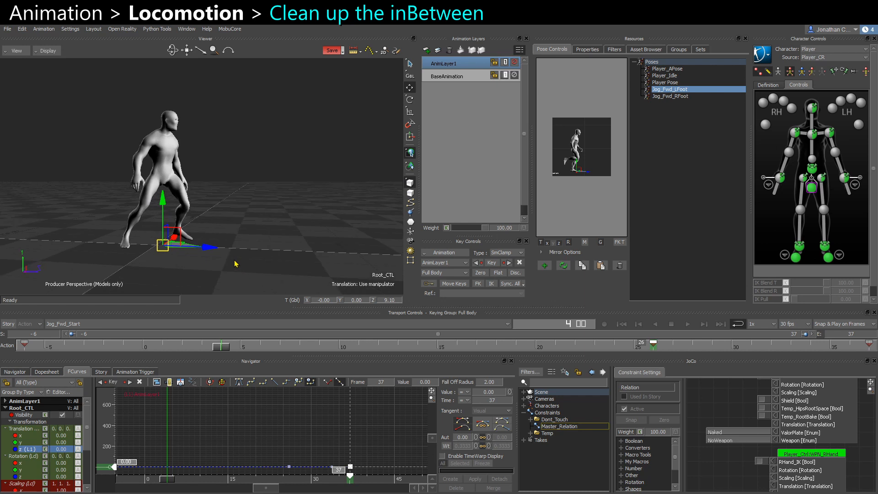
Key the root control's current pose at frame 4 on AnimLayer1 by copying and pasting it.
left_click(514, 62)
mouse_move(232, 356)
left_mouse_down()
mouse_move(137, 350)
mouse_move(281, 347)
mouse_move(107, 337)
mouse_move(270, 346)
mouse_move(211, 344)
mouse_move(221, 344)
left_mouse_up()
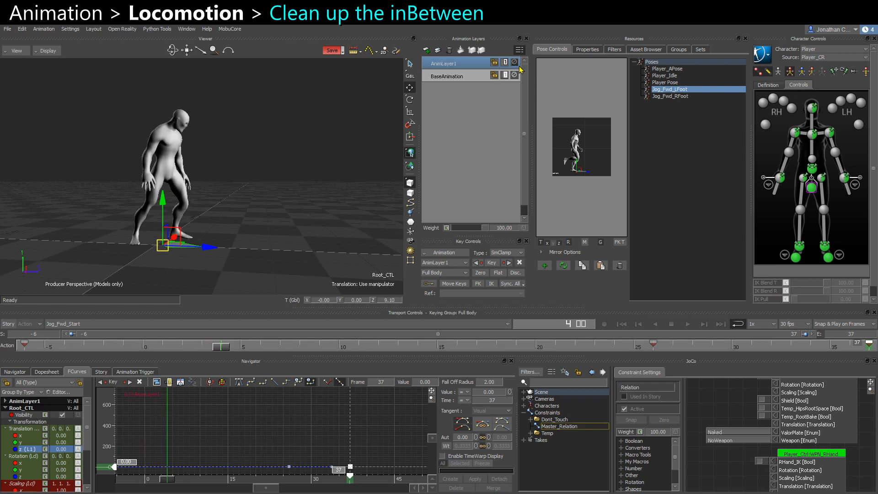
left_click(514, 62)
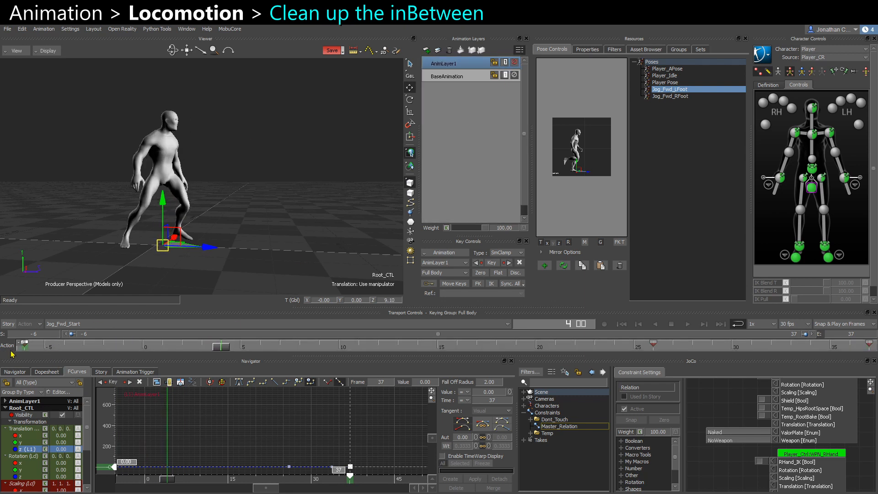
key("ctrl+c")
key("ctrl+v")
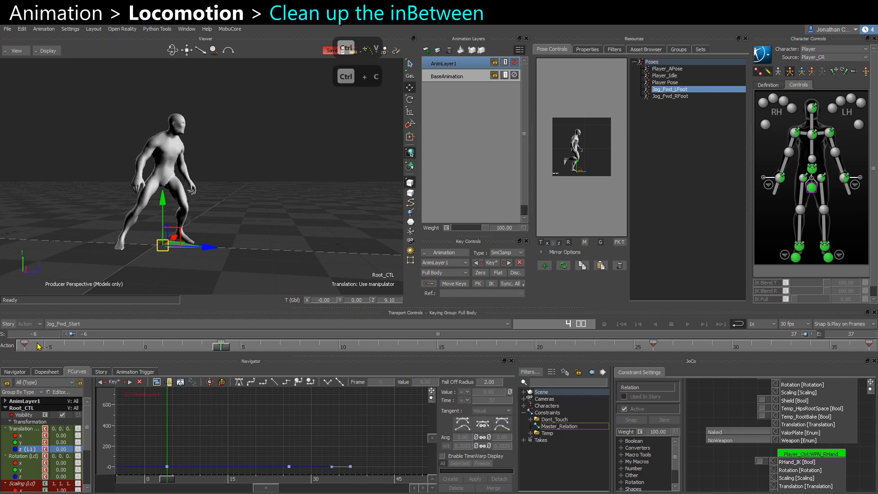
Select the right ankle effector and set a key for it at frame 12 on AnimLayer1.
left_click_drag(218, 234, 205, 289, "alt")
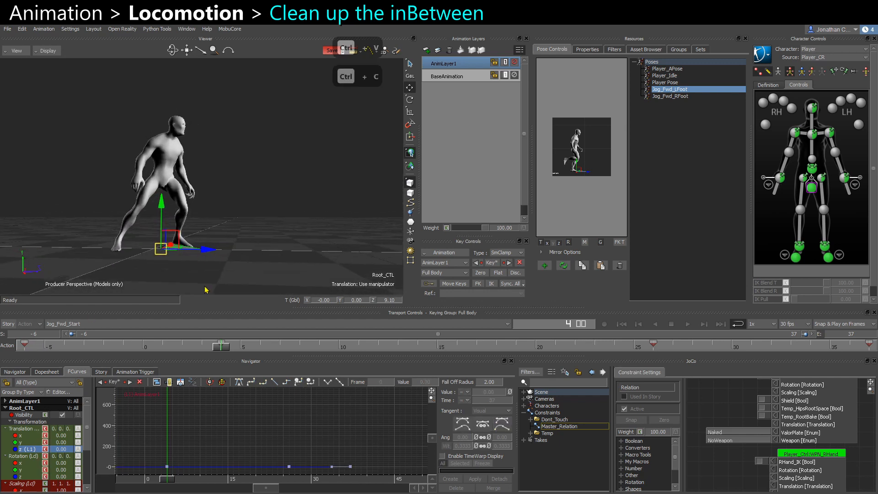
left_click_drag(227, 349, 84, 347)
left_click_drag(194, 270, 320, 233, "alt")
left_click_drag(86, 349, 399, 349)
left_click_drag(340, 276, 228, 244, "alt")
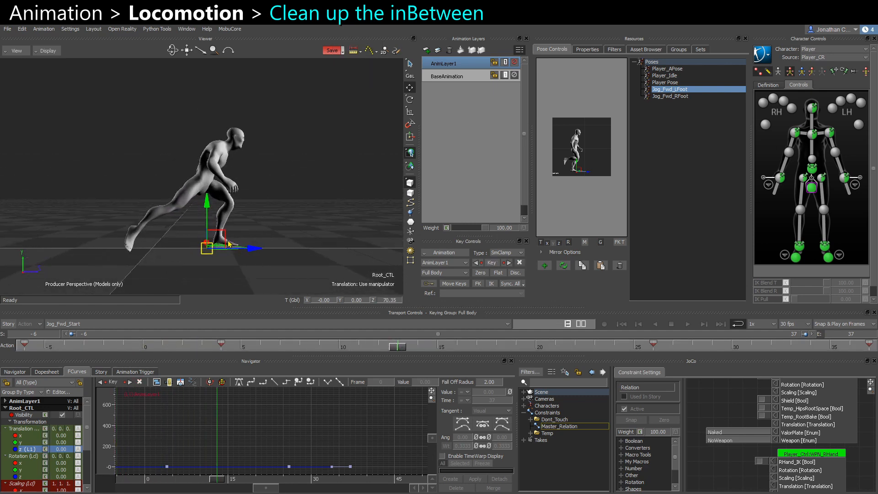
left_click(812, 172)
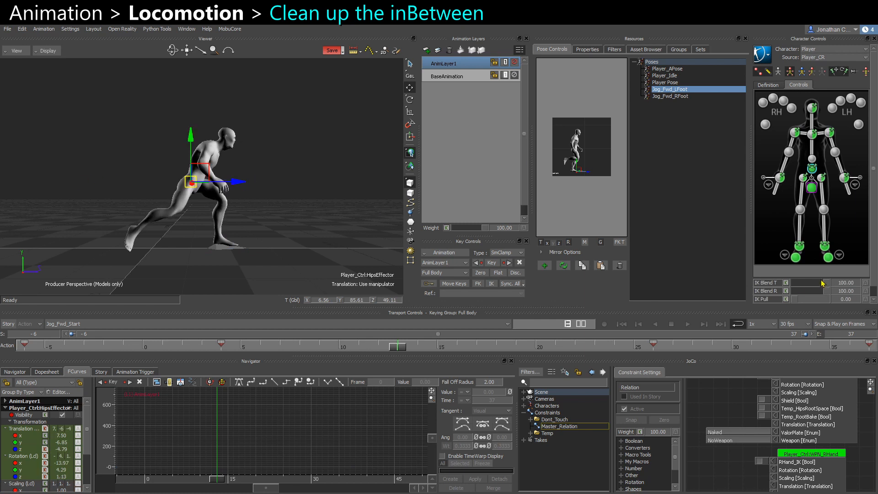
left_click(812, 72)
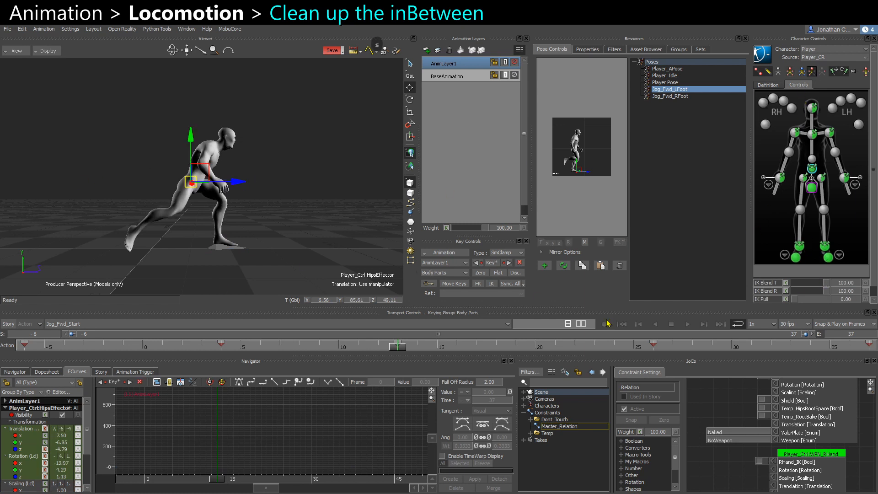
left_click(800, 246)
left_click_drag(399, 349, 374, 347)
left_click(514, 63)
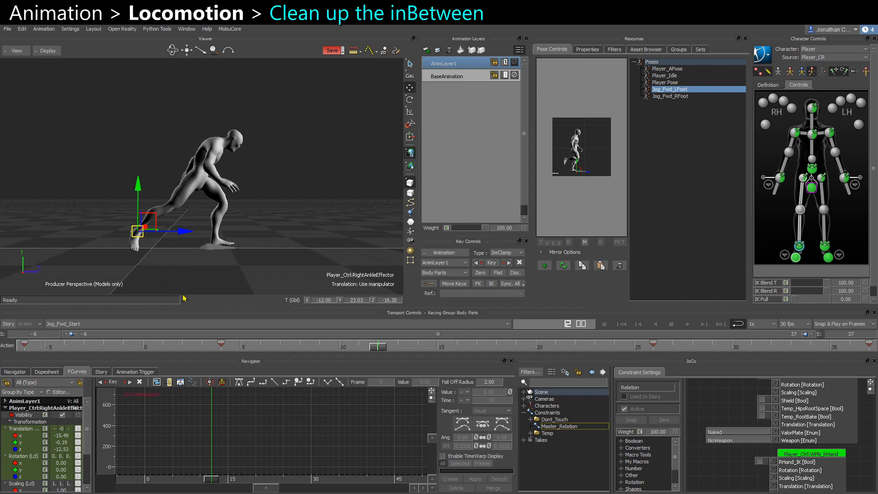
left_click_drag(89, 346, 293, 356, "shift")
key("ctrl+c")
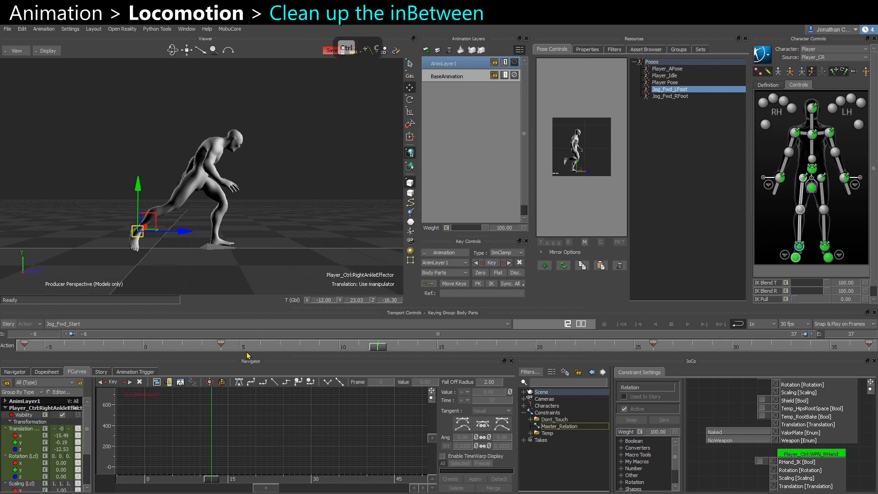
left_click_drag(34, 348, 1, 350, "shift")
key("ctrl+c")
key("ctrl+c")
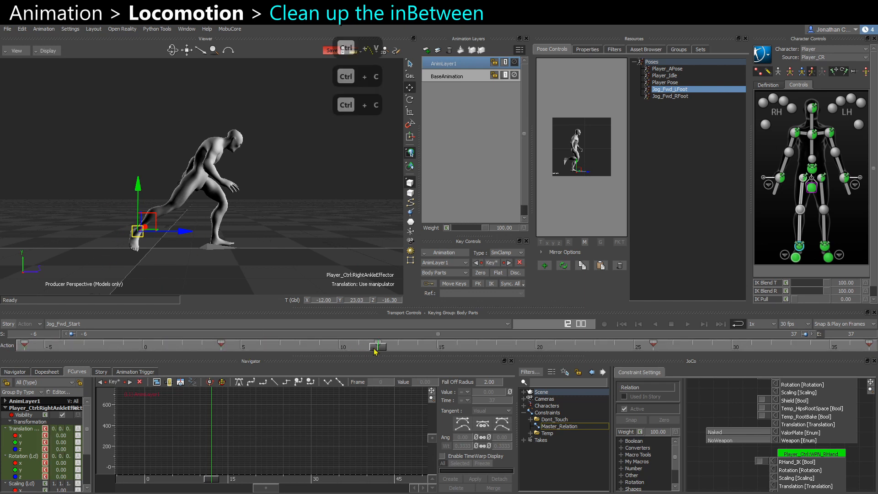
left_click_drag(375, 351, 629, 367)
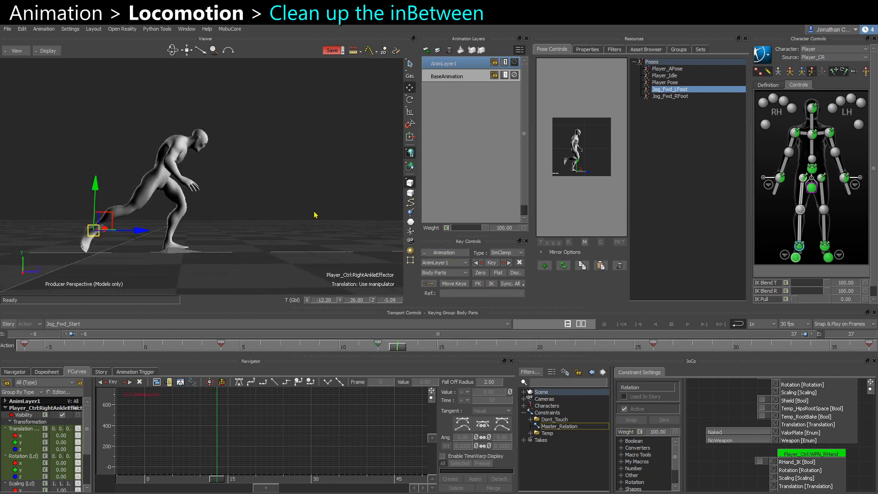
left_click(315, 215)
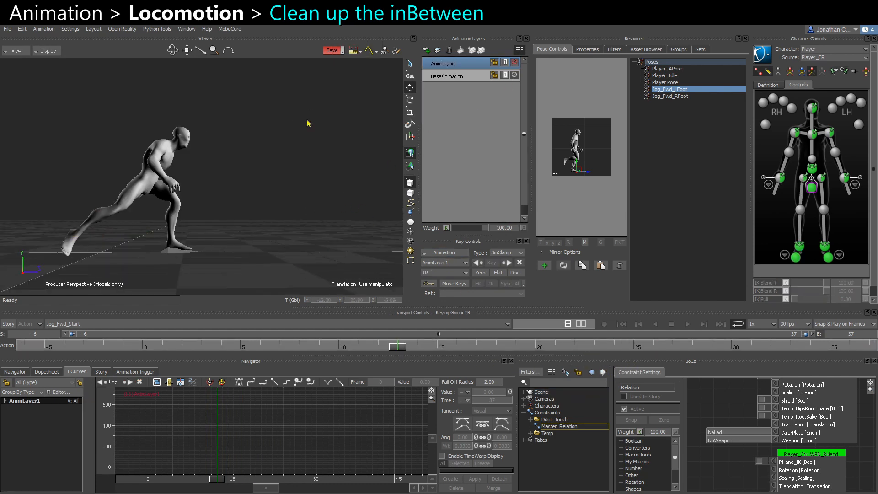
left_click_drag(307, 123, 257, 176, "ctrl+shift")
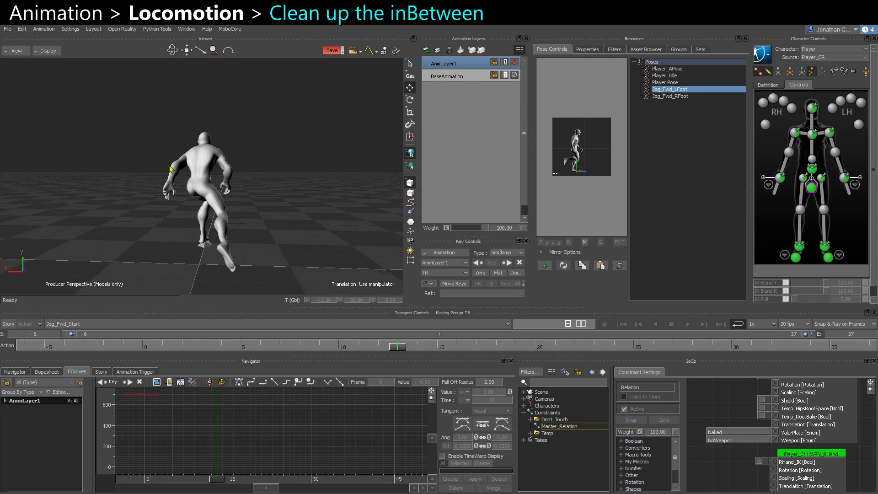
left_click(233, 30)
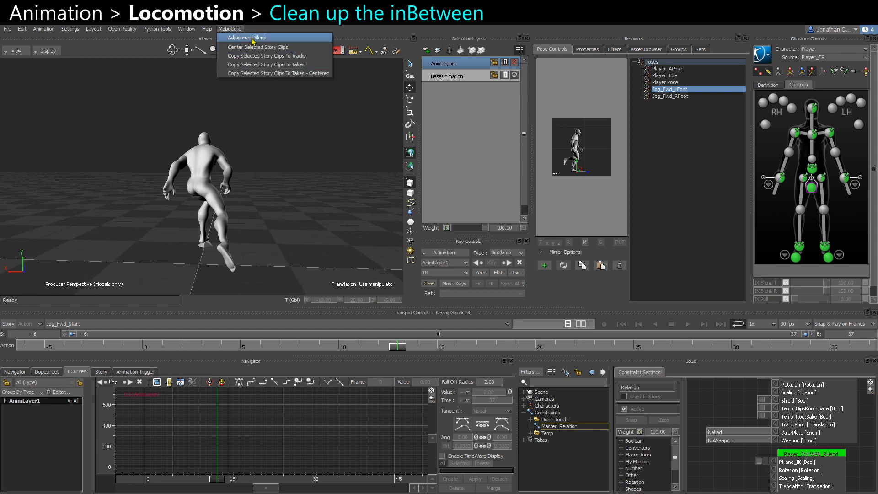
left_click(257, 178)
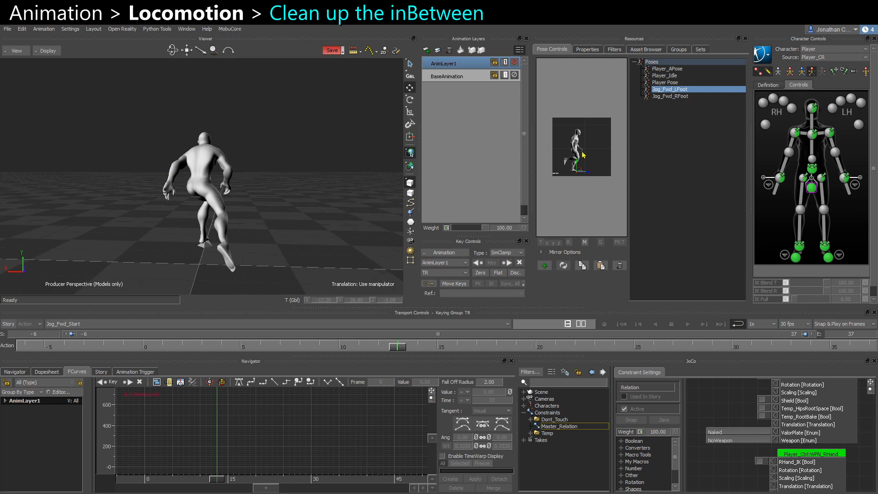
left_click(803, 178)
left_click(823, 178)
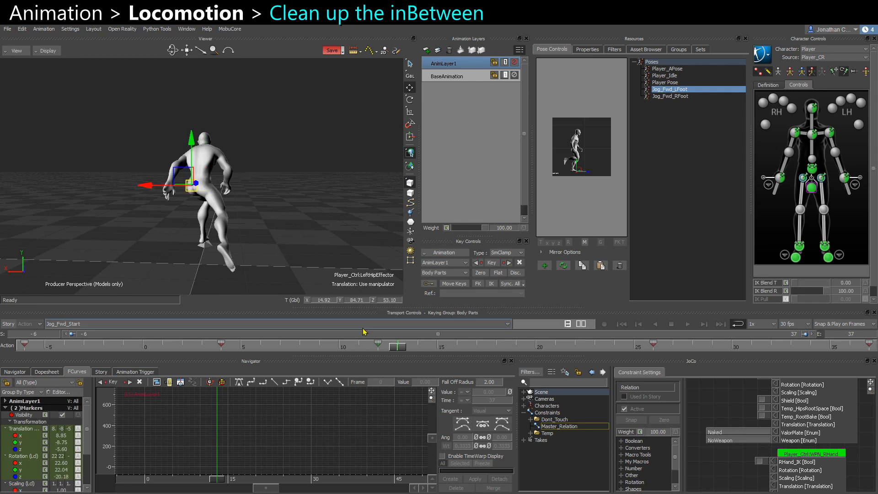
key("Delete")
left_click_drag(401, 348, 358, 348)
key("ctrl+z")
key("ctrl+z")
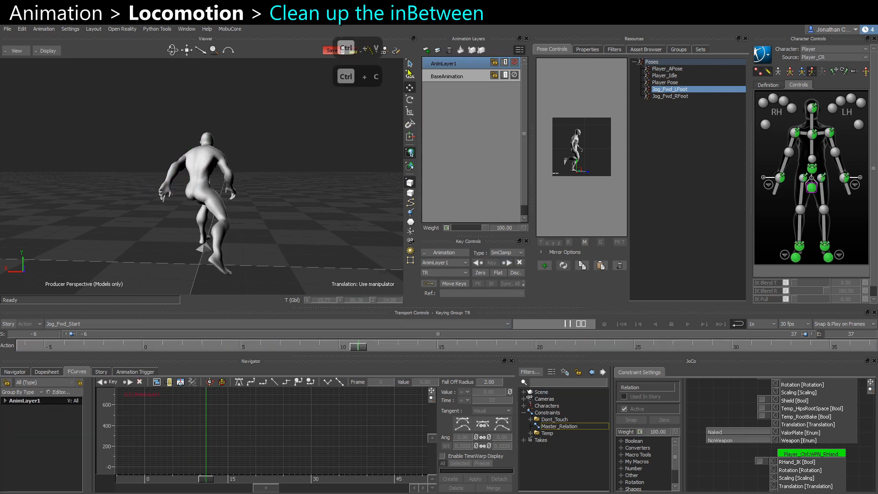
Duplicate AnimLayer1 into a copied animation layer.
left_click(221, 259)
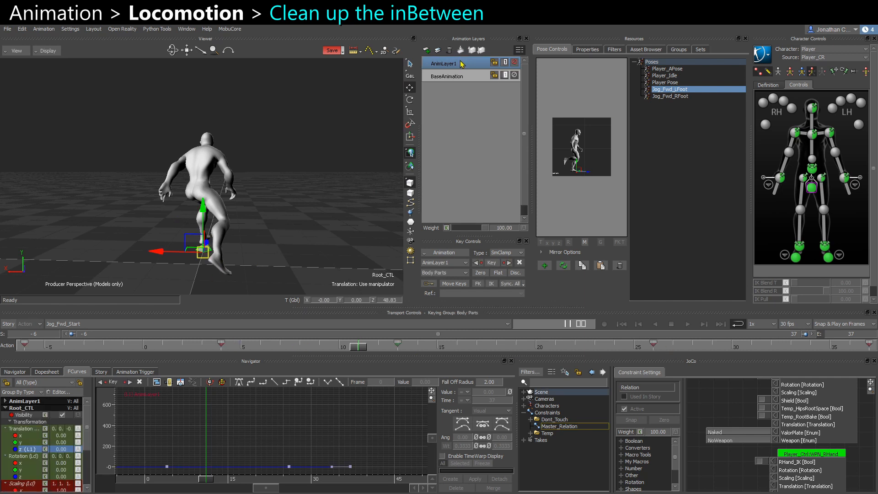
key("ctrl+c")
key("ctrl+v")
Mute the original AnimLayer1, run Adjustment Blend on the copied layer and play back the result.
left_click(505, 75)
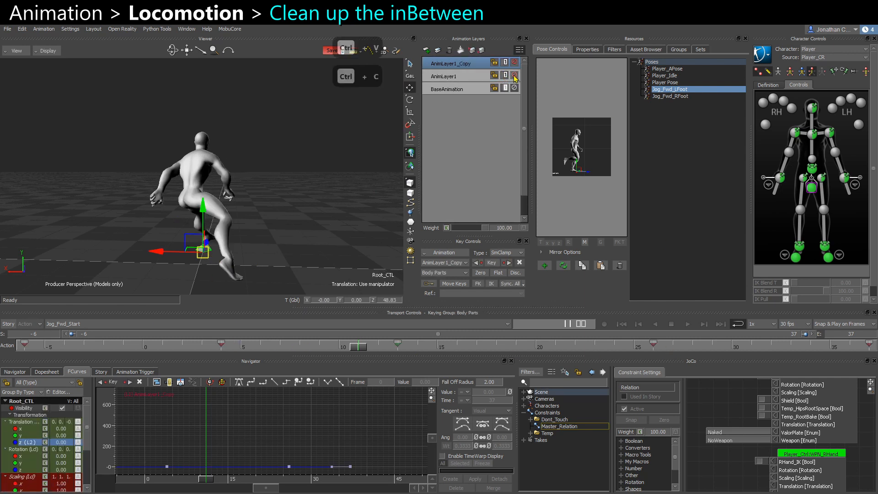
left_click(514, 75)
left_click(240, 29)
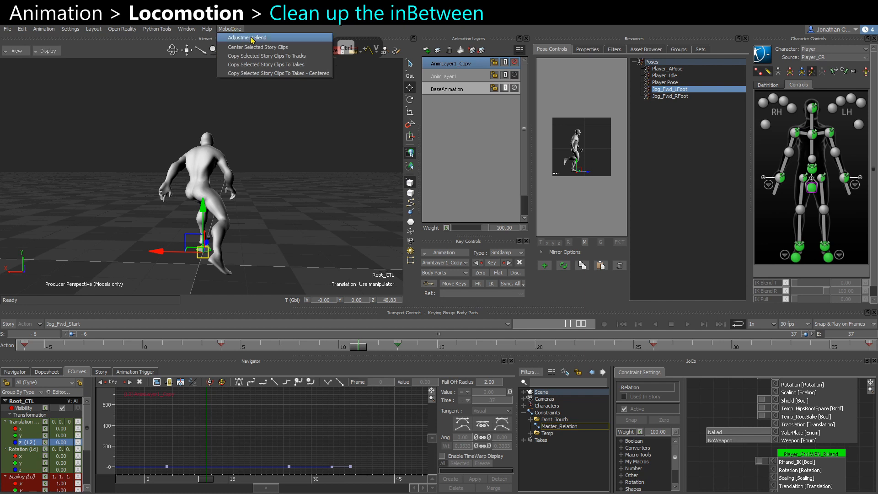
left_click(252, 38)
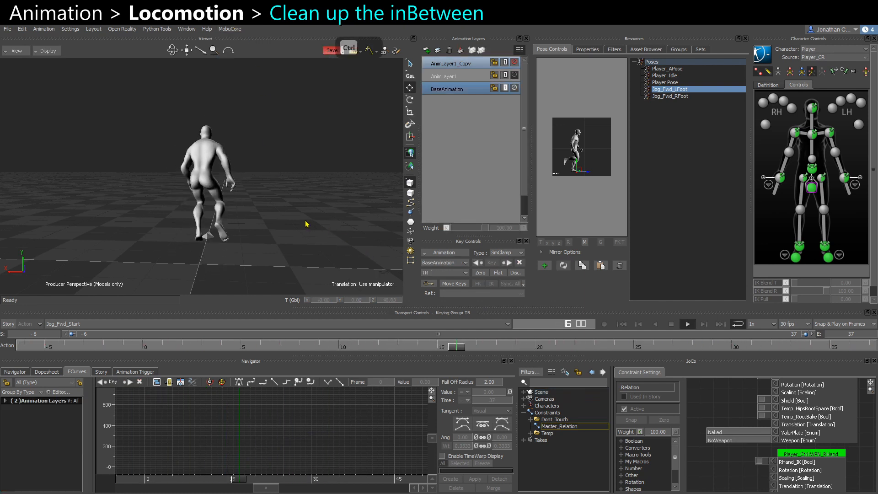
key("ctrl+space")
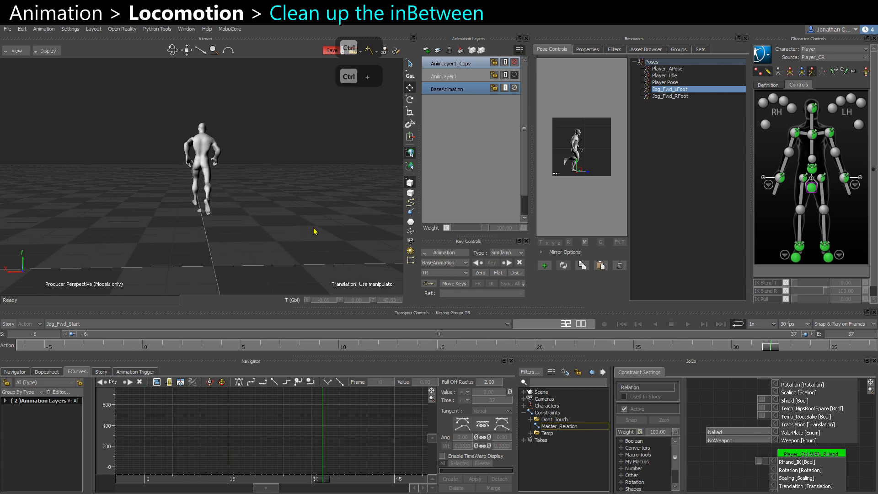
Play back and scrub the blended jog start to review the result around the root.
left_click_drag(314, 229, 193, 220, "ctrl+shift")
key("ctrl+space")
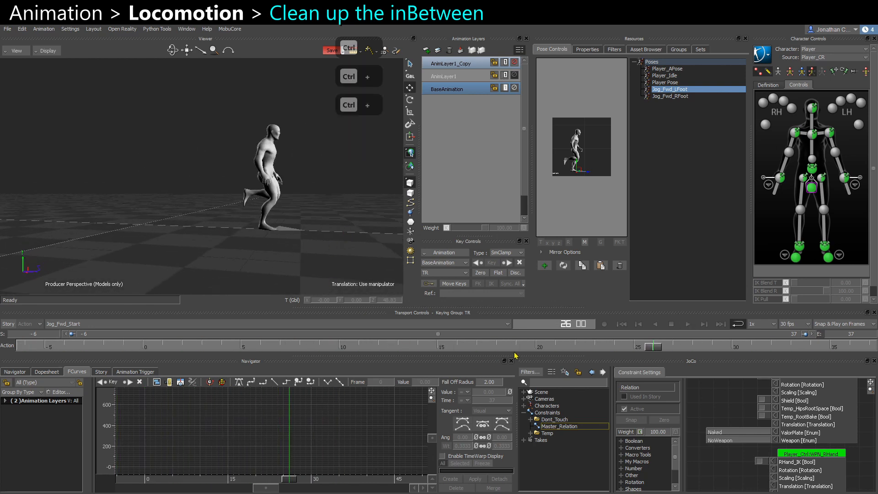
left_click(505, 351)
left_click_drag(277, 253, 300, 254, "ctrl+shift")
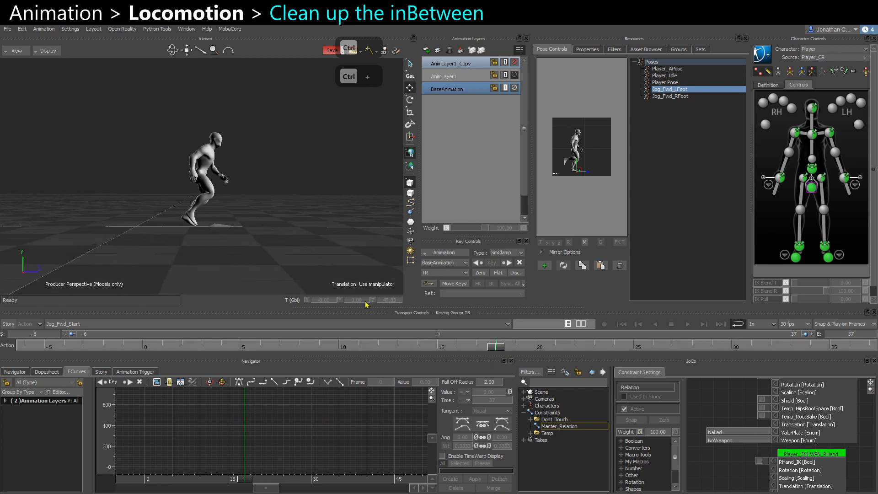
left_click_drag(515, 351, 653, 349)
left_click_drag(334, 225, 308, 233, "ctrl+shift")
left_click(307, 232)
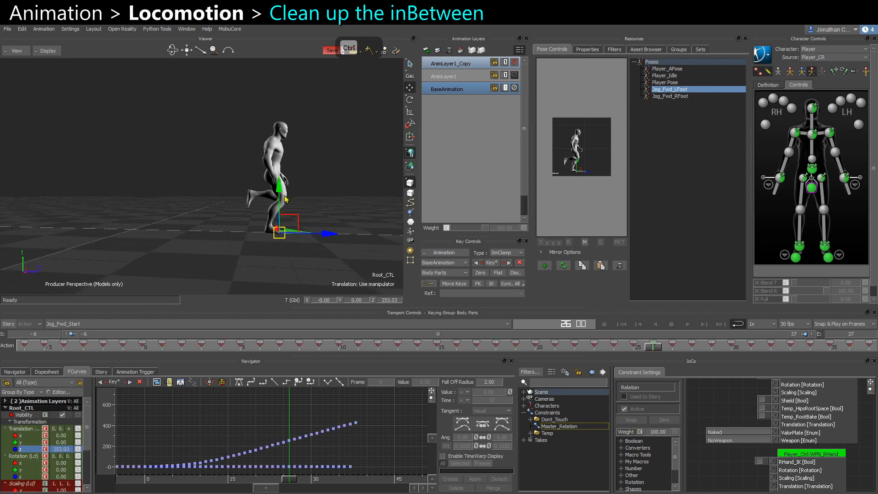
left_click_drag(346, 156, 337, 158, "ctrl+shift")
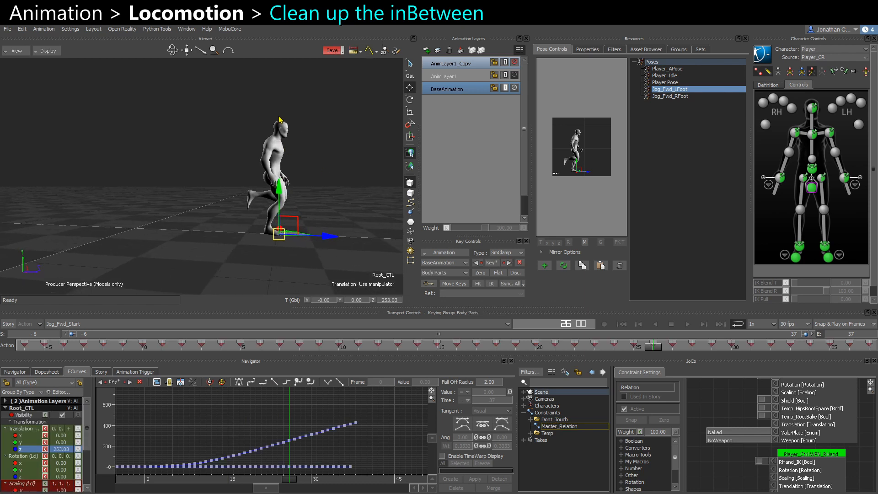
Toggle the copied layer's mute repeatedly to compare it with the original animation, then select that layer.
left_click(515, 63)
left_click(515, 63)
left_click(515, 63)
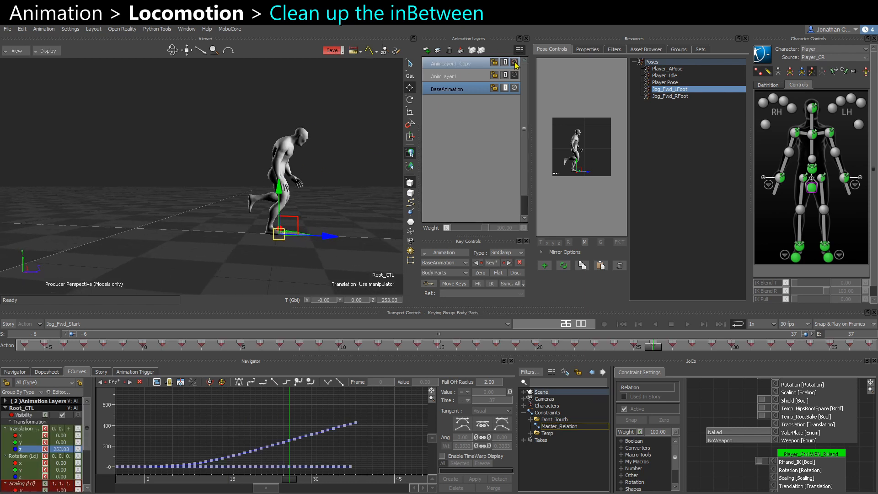
left_click(515, 63)
left_click(446, 62)
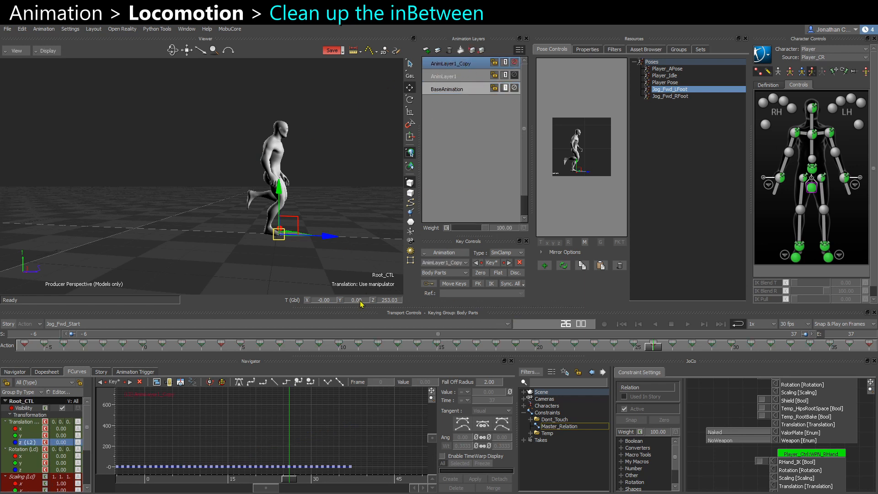
mouse_move(653, 349)
left_mouse_down()
mouse_move(335, 352)
mouse_move(684, 349)
mouse_move(37, 328)
mouse_move(653, 338)
left_mouse_up()
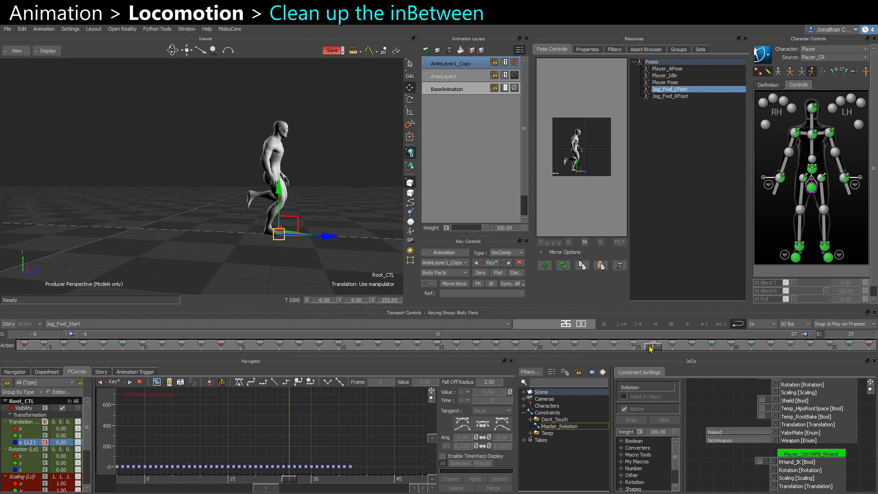
Delete the copied layer and rename AnimLayer1 to Edit_Original.
left_click(448, 49)
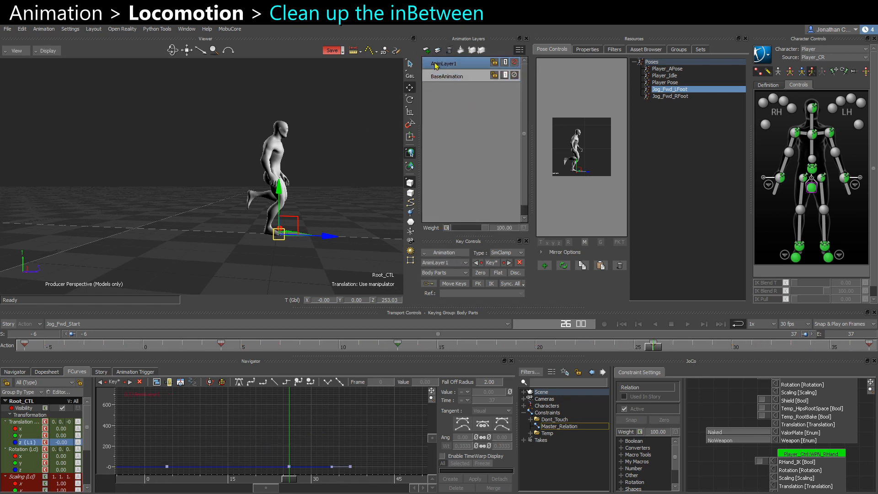
right_click(435, 65)
left_click(468, 108)
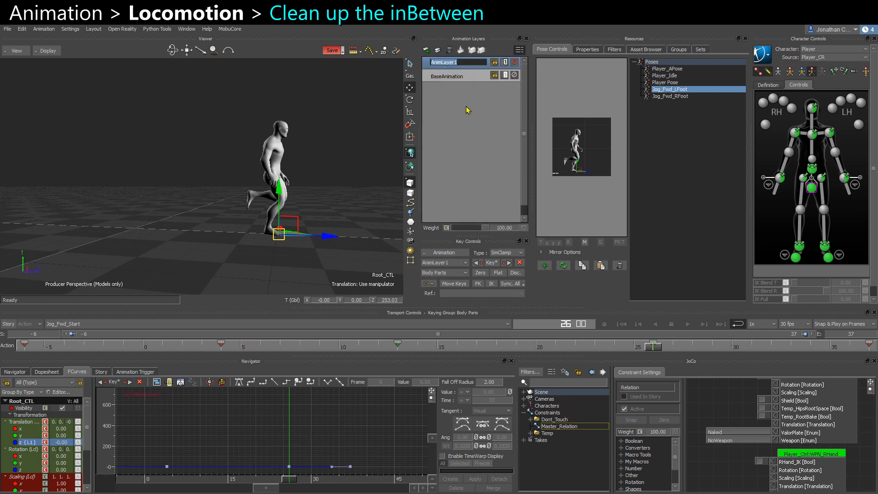
type("Edit_")
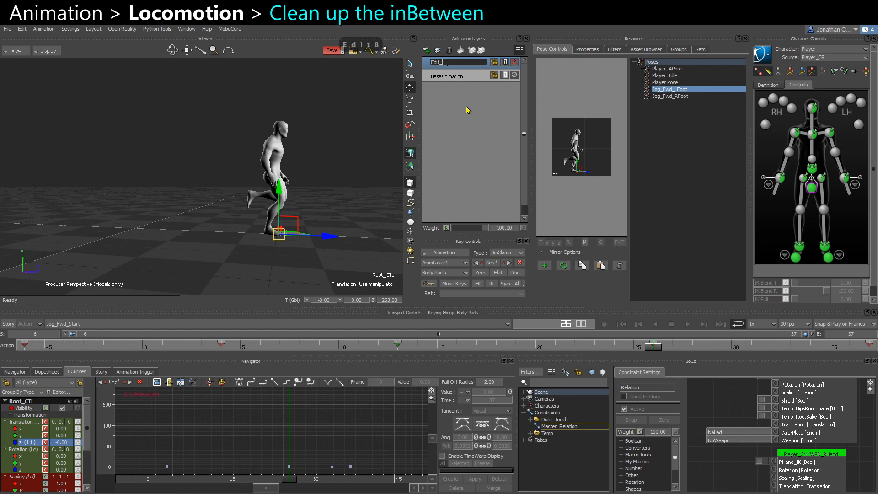
type("Original")
key("Return")
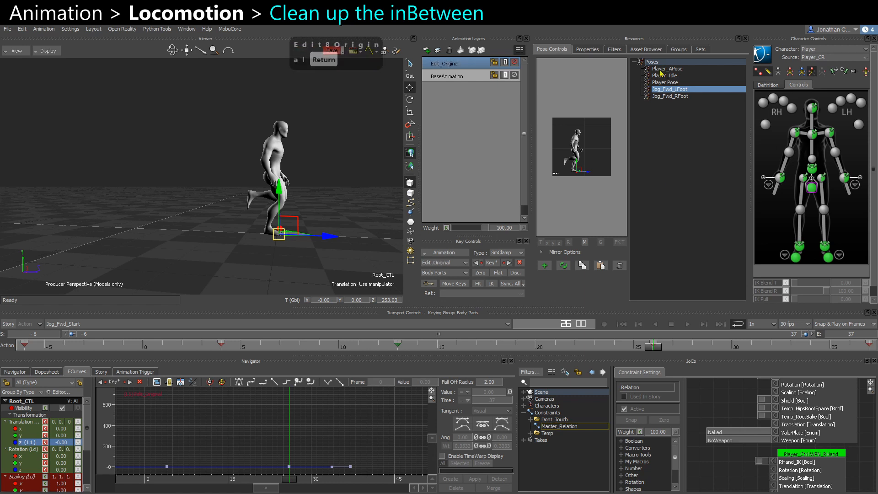
Select the chest, both shoulder and head effectors and delete their keys at the current frame on Edit_Original.
left_click(814, 135)
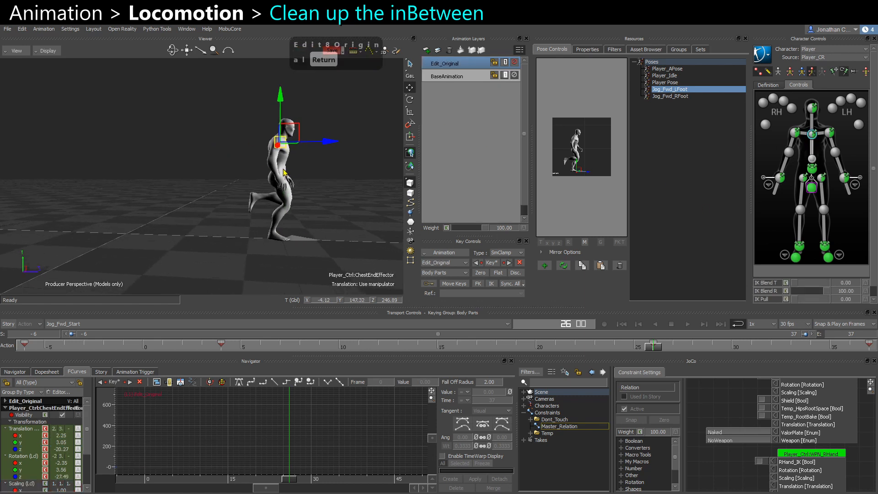
left_click(795, 132, "shift")
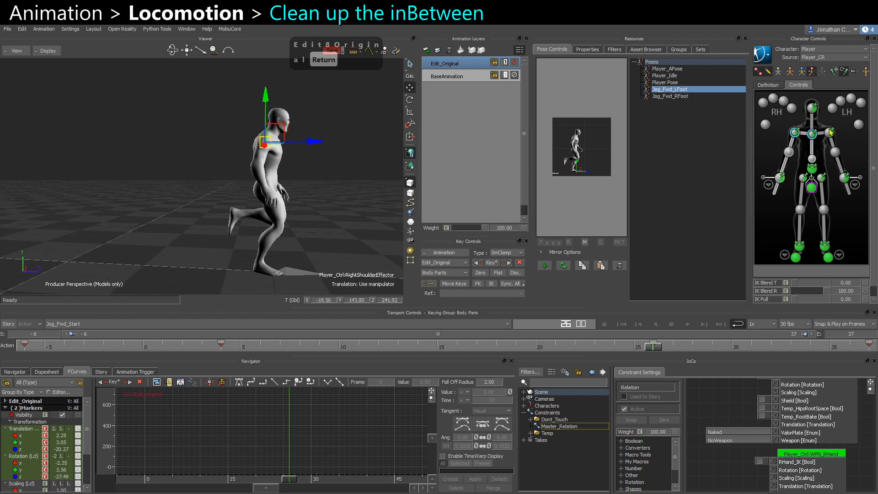
left_click(829, 132, "shift")
left_click(812, 108, "shift")
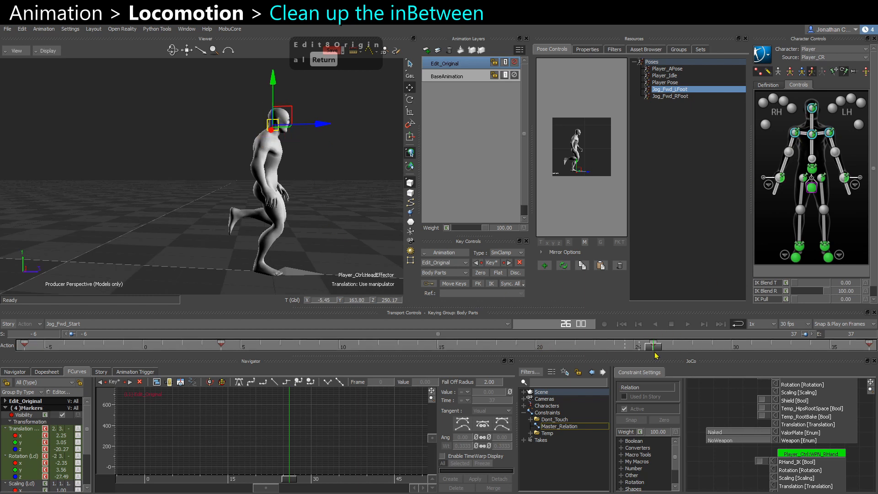
key("Delete")
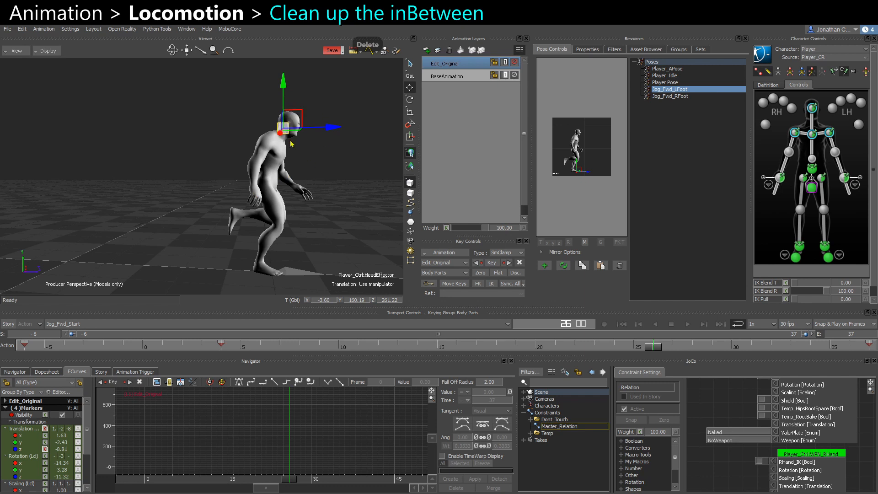
Scrub the timeline while toggling Edit_Original's mute to compare the edited motion.
left_click_drag(650, 349, 671, 347)
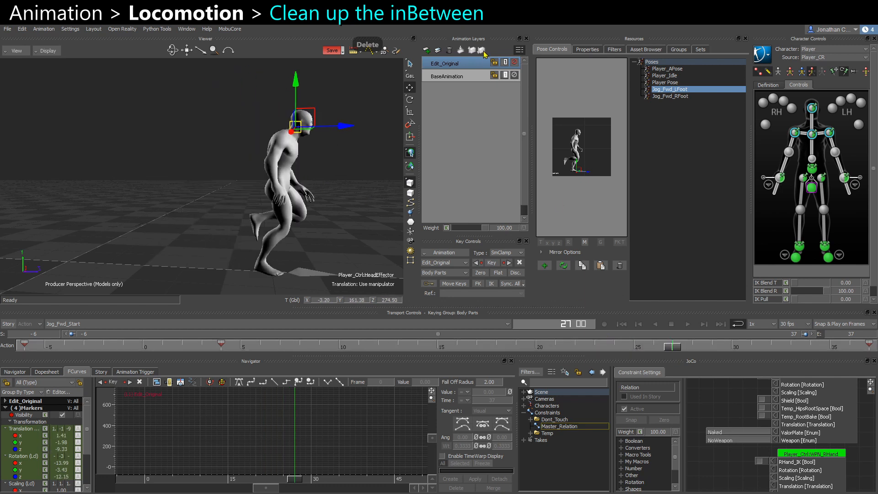
left_click(515, 63)
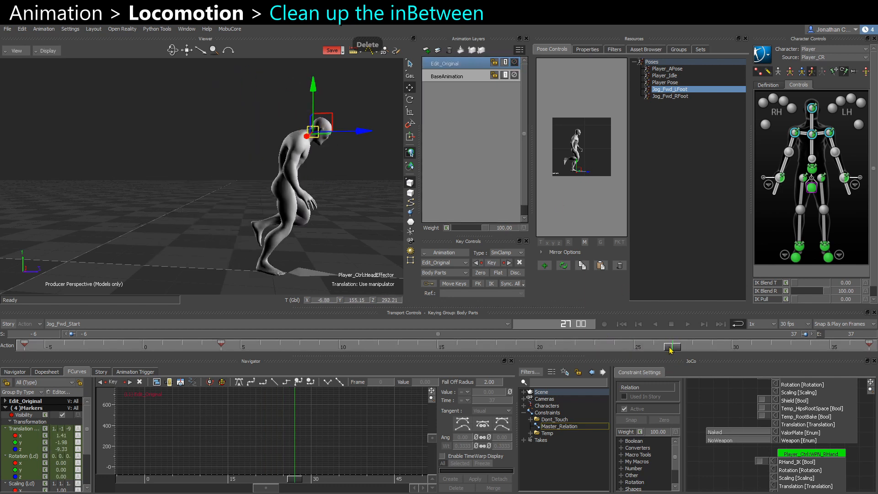
left_click_drag(670, 350, 631, 347)
left_click(514, 62)
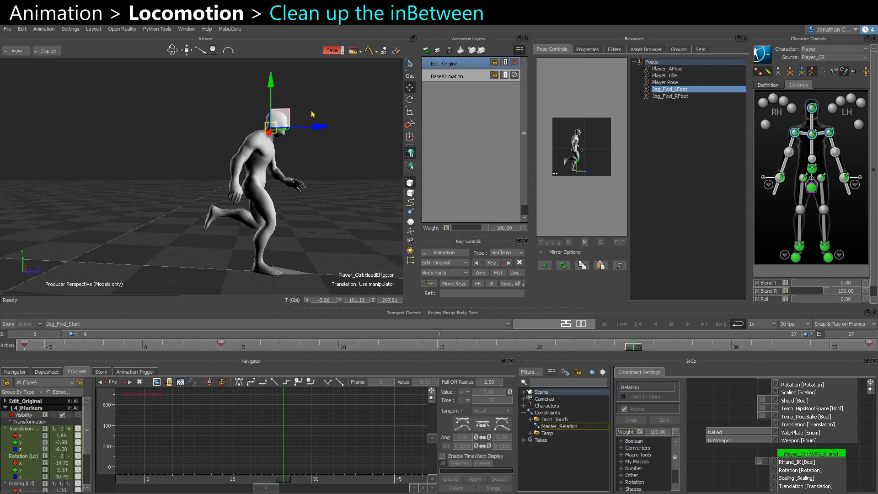
left_click(327, 211)
left_click_drag(214, 171, 209, 173, "alt")
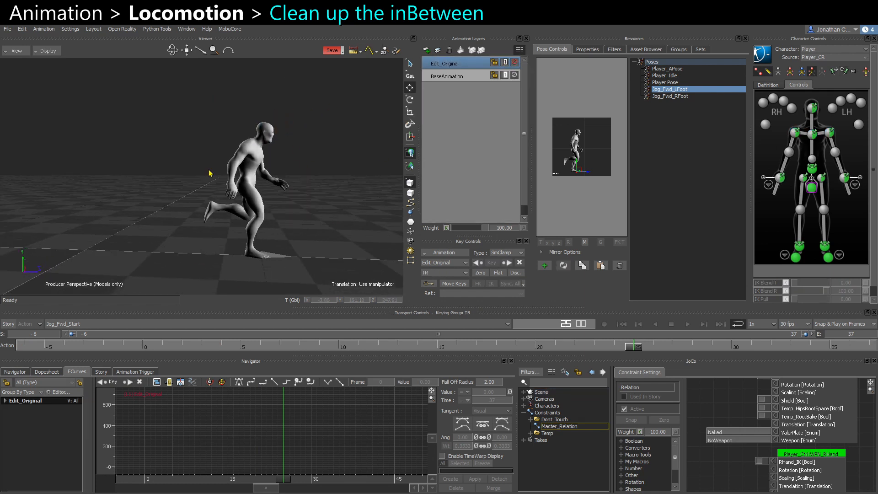
Duplicate the Edit_Original layer and mute the original.
key("ctrl+c")
key("ctrl+v")
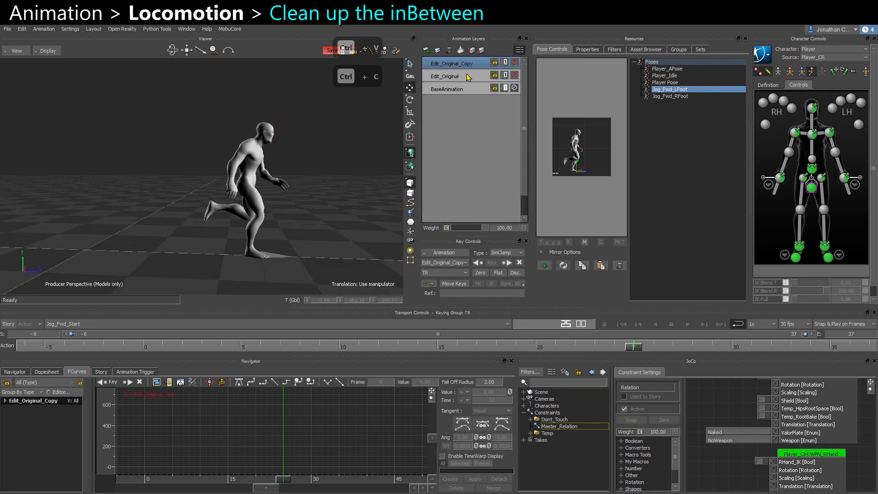
left_click(515, 75)
Rename the copied layer to Edit_Adjusted.
right_click(463, 64)
left_click(480, 106)
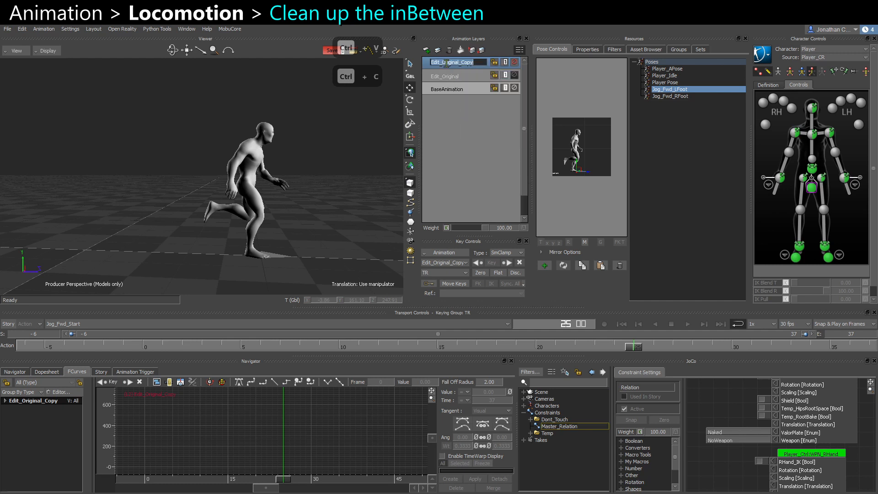
type("AZdjusted")
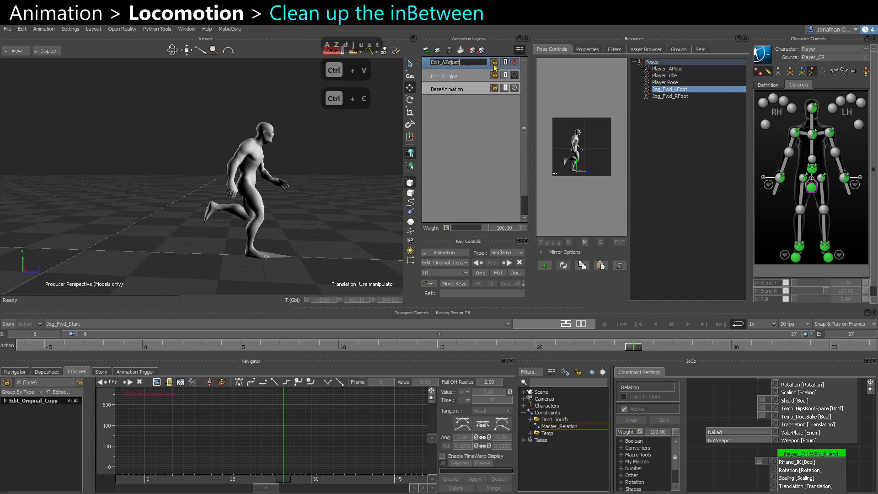
key("BackSpace")
key("BackSpace")
key("BackSpace")
key("BackSpace")
key("BackSpace")
key("BackSpace")
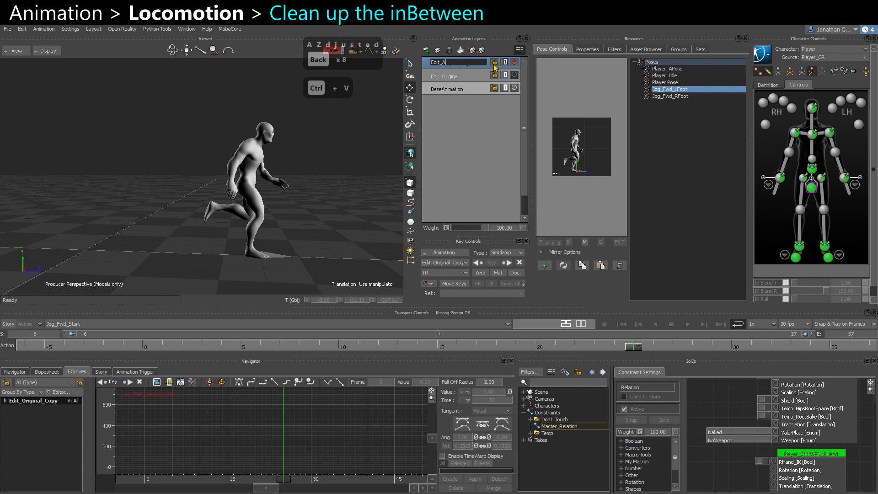
type("djusted")
key("Return")
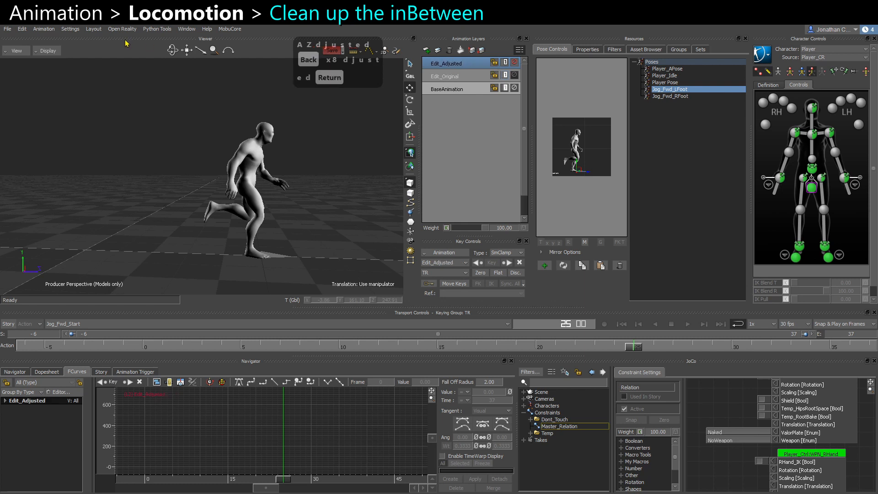
Run Adjustment Blend on the Edit_Adjusted layer and play back the result.
left_click(232, 29)
left_click(243, 38)
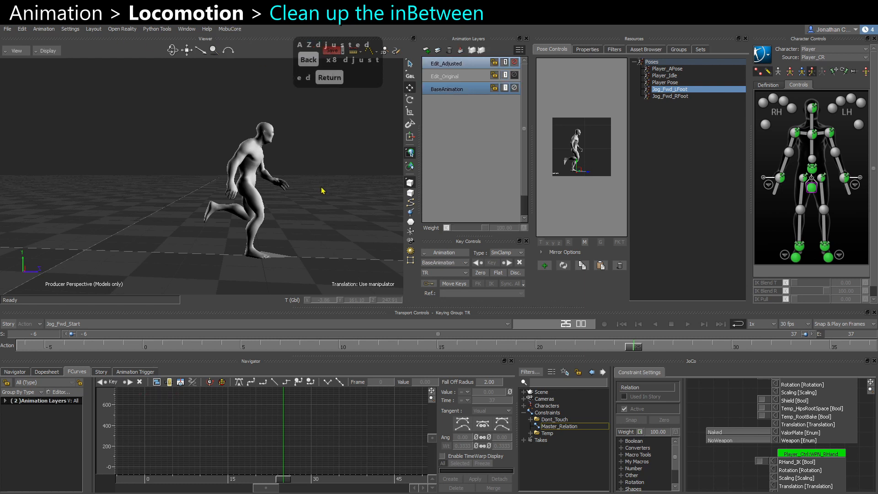
left_click_drag(612, 354, 407, 369)
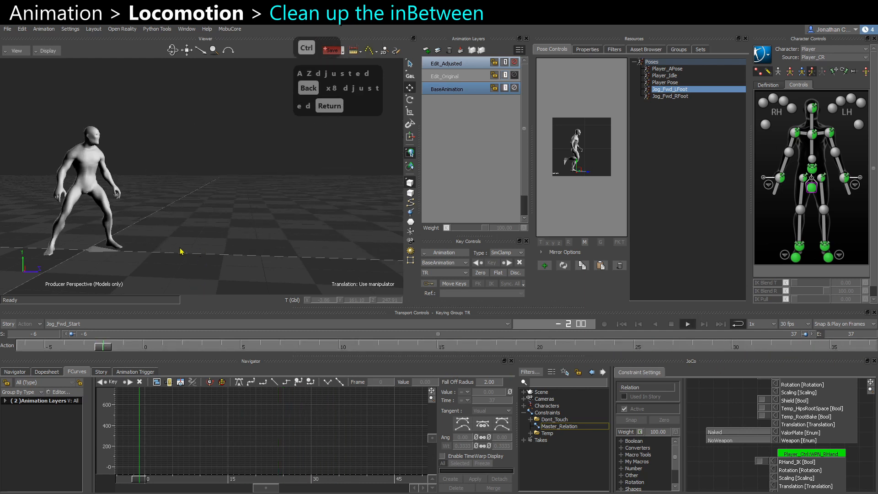
key("ctrl+space")
Delete the Edit_Adjusted layer and unmute Edit_Original.
left_click(451, 67)
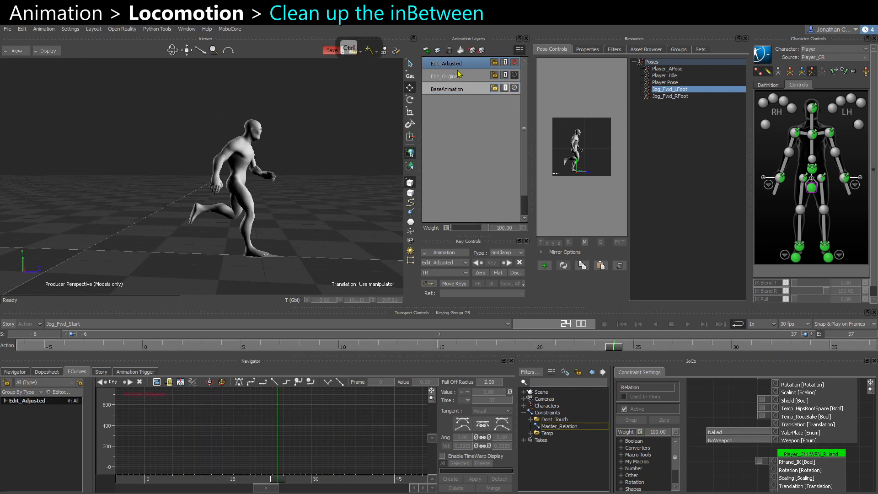
left_click_drag(616, 347, 555, 347)
left_click(448, 49)
left_click(458, 63)
left_click(515, 63)
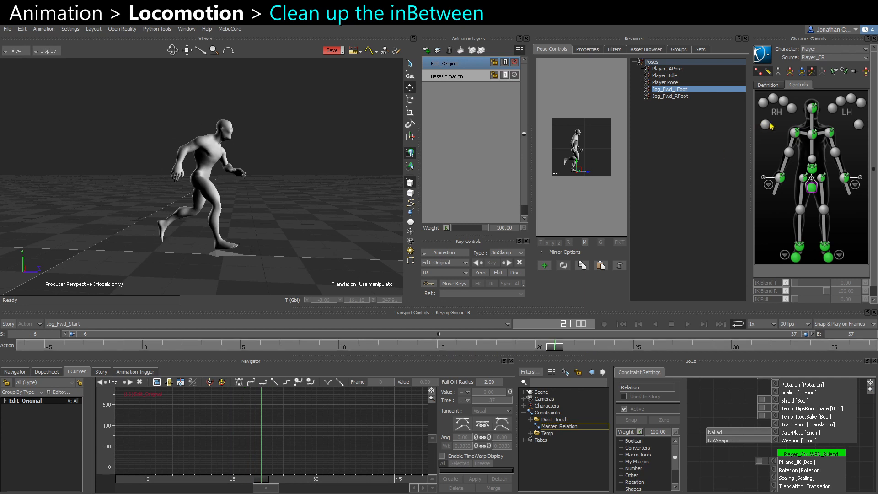
At frame 21 on Edit_Original, move the chest effector forward and rotate the right shoulder.
left_click(812, 135)
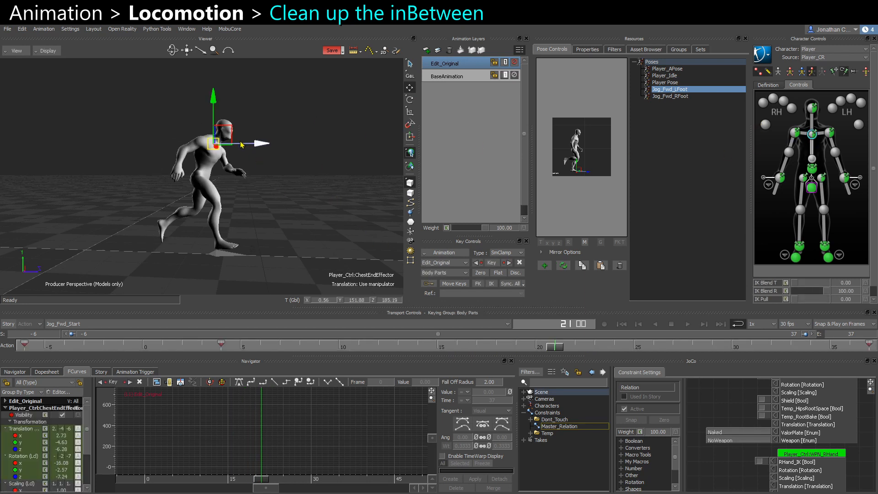
left_click_drag(227, 133, 273, 187)
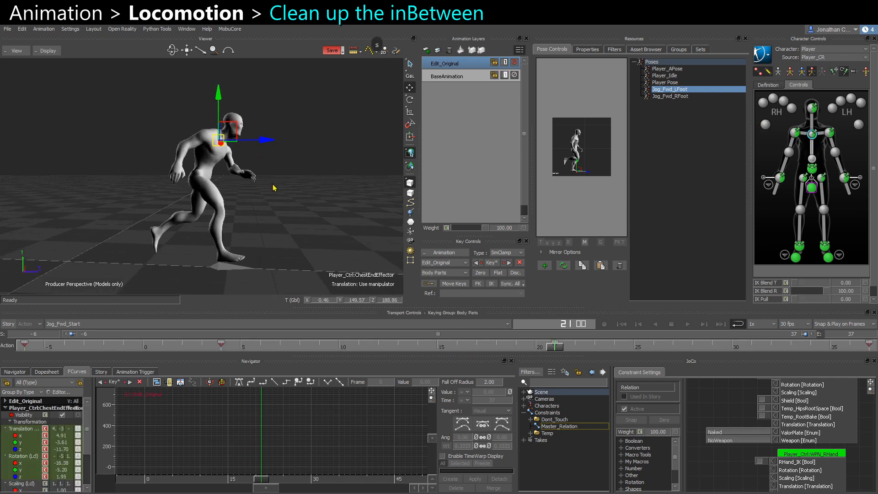
left_click(796, 134)
key("e")
left_click_drag(229, 142, 286, 129, "alt")
key("F5")
key("q")
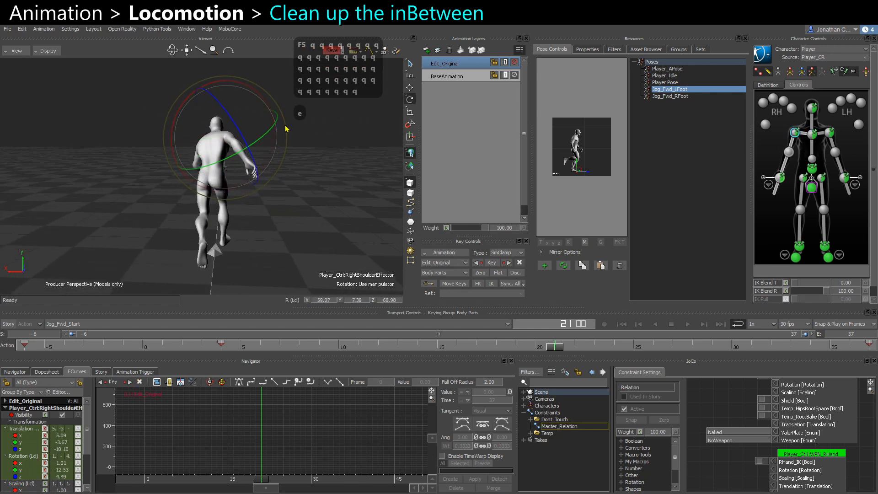
Rotate the right shoulder further, enlarge the manipulator, and set a key on the chest effector.
left_click(803, 135)
left_click_drag(209, 143, 215, 79)
key("plus")
key("plus")
key("plus")
left_click(812, 134)
key("s")
key("s")
Rotate the left shoulder and the left shoulder effector into the forward passing pose.
left_click(822, 133)
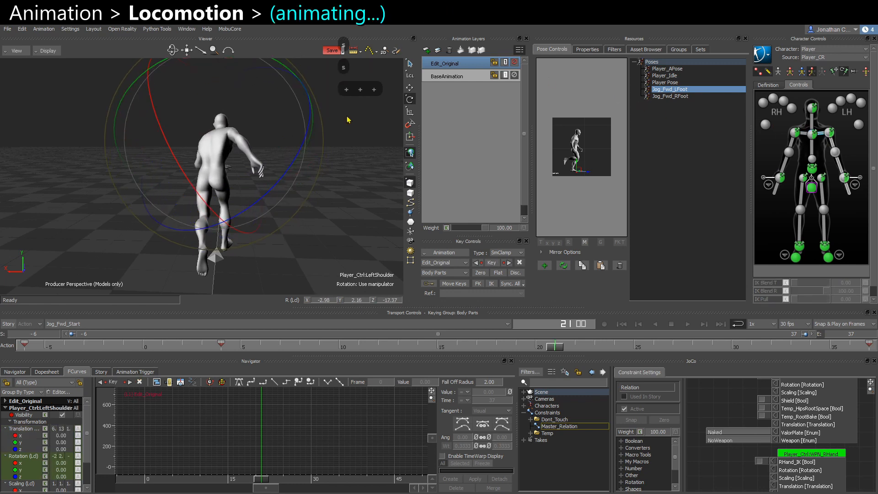
key("q")
key("q")
key("q")
key("q")
key("q")
key("q")
key("q")
key("q")
key("q")
left_click_drag(206, 167, 214, 172, "alt")
left_click(829, 133)
left_click_drag(172, 114, 141, 114, "alt")
key("q")
key("q")
key("q")
key("q")
key("q")
key("q")
key("q")
key("q")
key("q")
key("q")
key("q")
key("q")
key("q")
key("q")
key("q")
key("q")
key("q")
key("q")
key("q")
key("q")
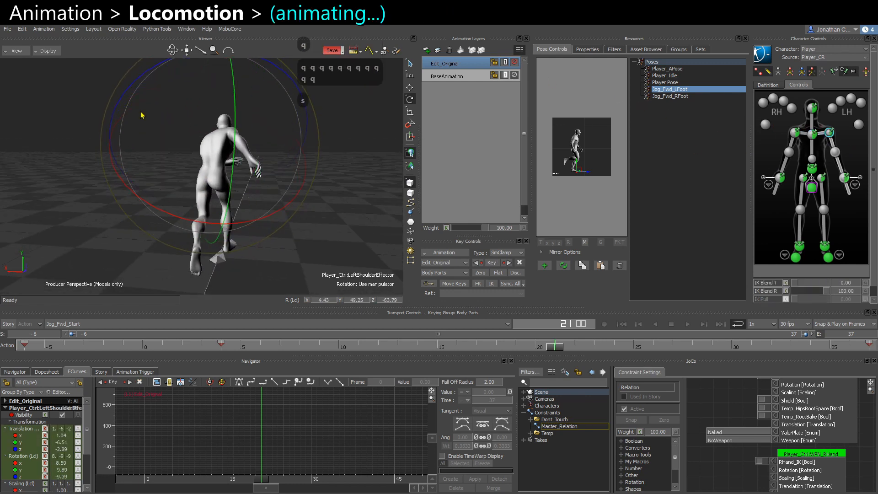
Move the left wrist effector forward and set a key for it.
left_click(844, 178)
left_click_drag(201, 191, 350, 199, "alt")
key("s")
left_click(351, 199)
Duplicate Edit_Original and rename the copy to Edit_Adjusted.
key("ctrl+c")
key("ctrl+v")
right_click(460, 62)
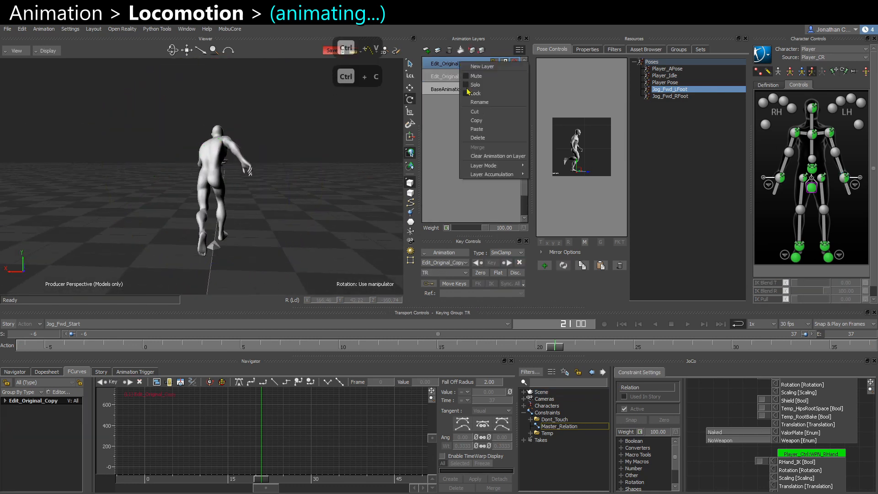
left_click(475, 103)
key("ctrl+Left")
key("ctrl+shift+Right")
type("Adjusted")
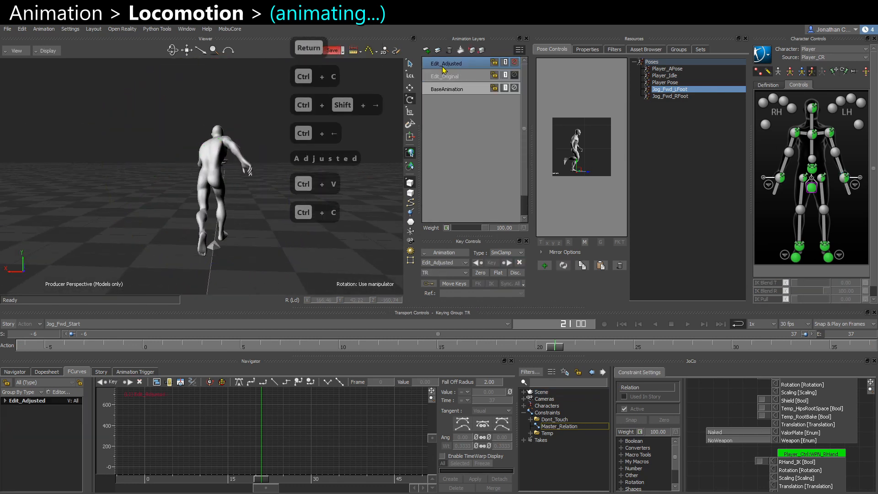
Select the BaseAnimation layer, then scrub and play back the take to review the motion.
key("Return")
left_click(230, 29)
left_click(244, 39)
left_click_drag(558, 348, 536, 350)
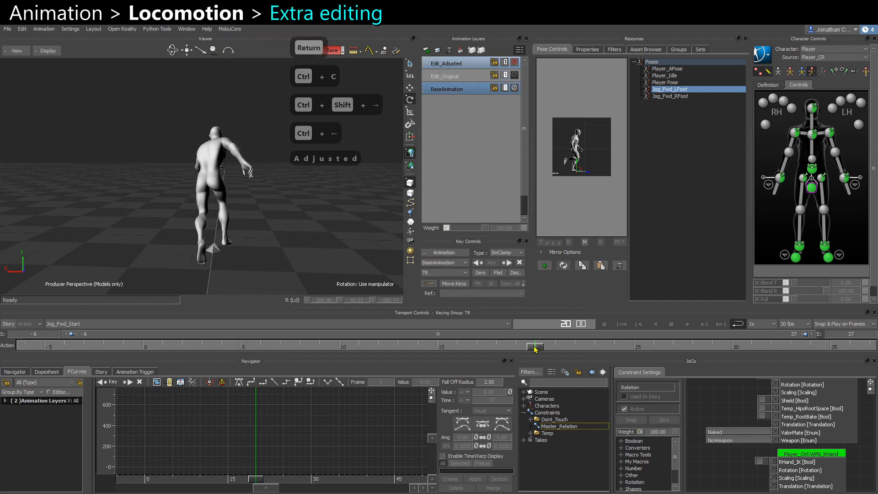
left_click_drag(434, 348, 593, 346)
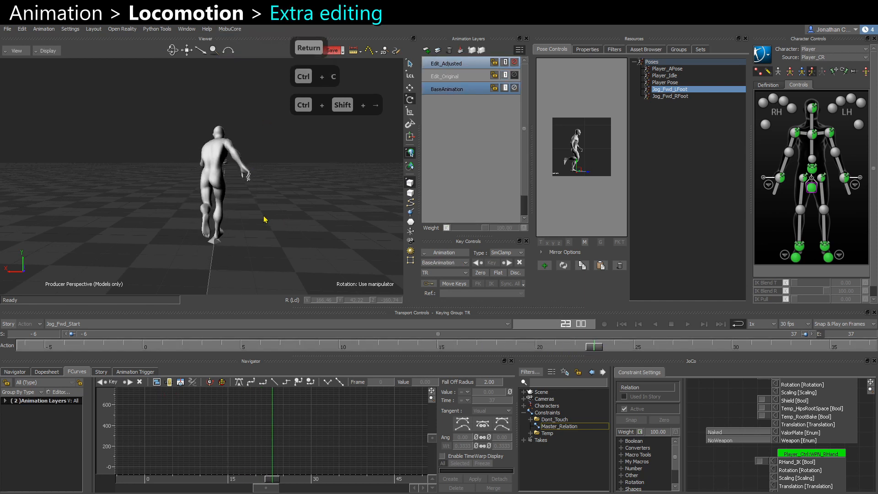
key("ctrl+space")
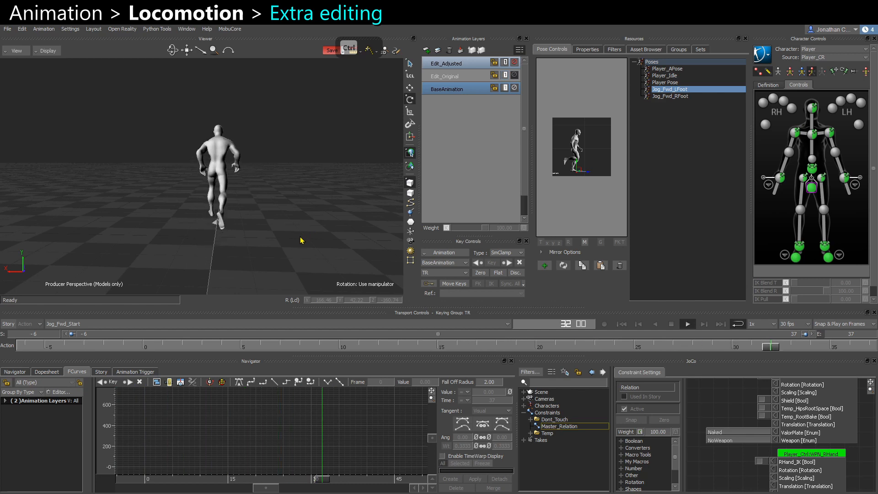
left_click_drag(300, 232, 326, 220, "ctrl")
key("ctrl+space")
Add a new animation layer and rotate the right forearm forward on it.
left_click(812, 135)
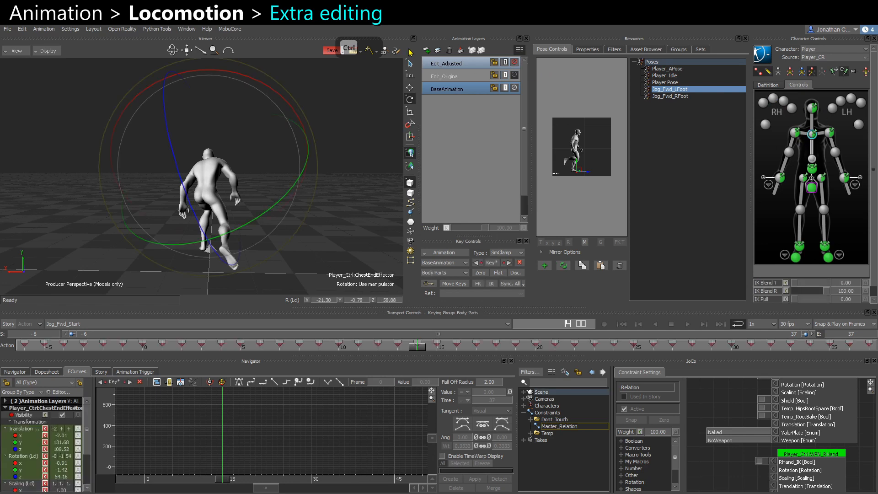
left_click(425, 52)
key("w")
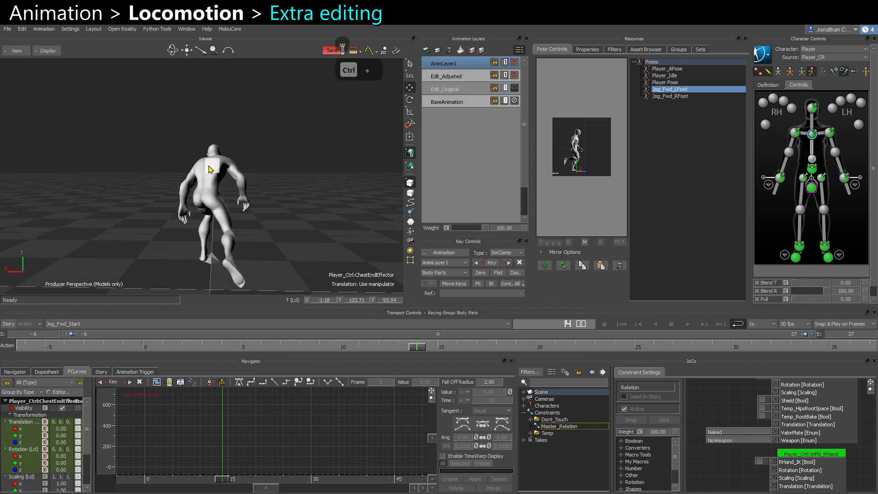
key("e")
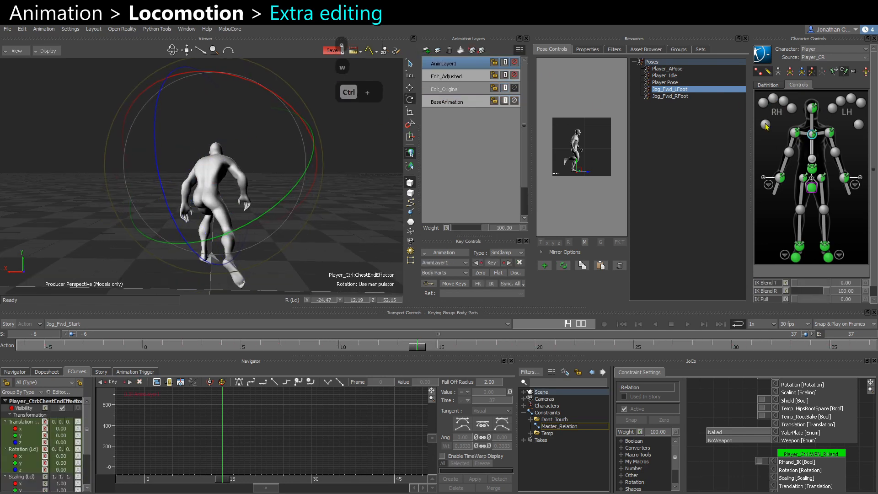
left_click(795, 132)
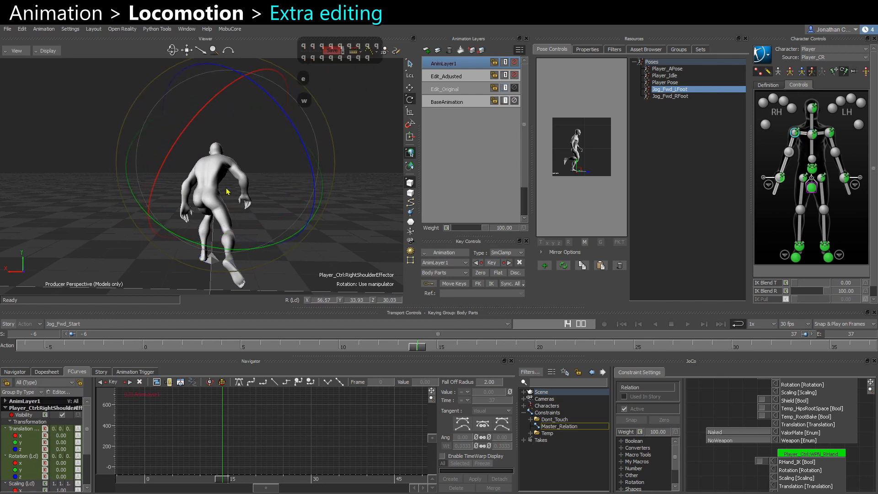
left_click(785, 165)
key("q")
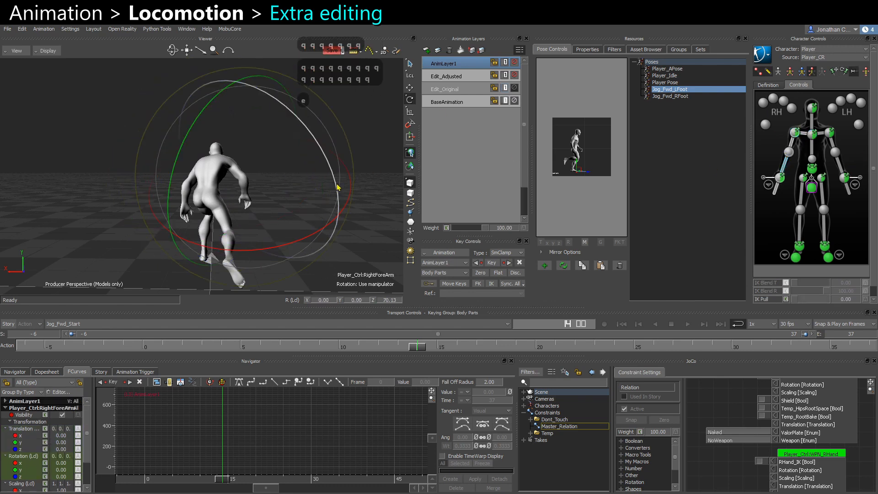
left_click_drag(338, 186, 343, 194)
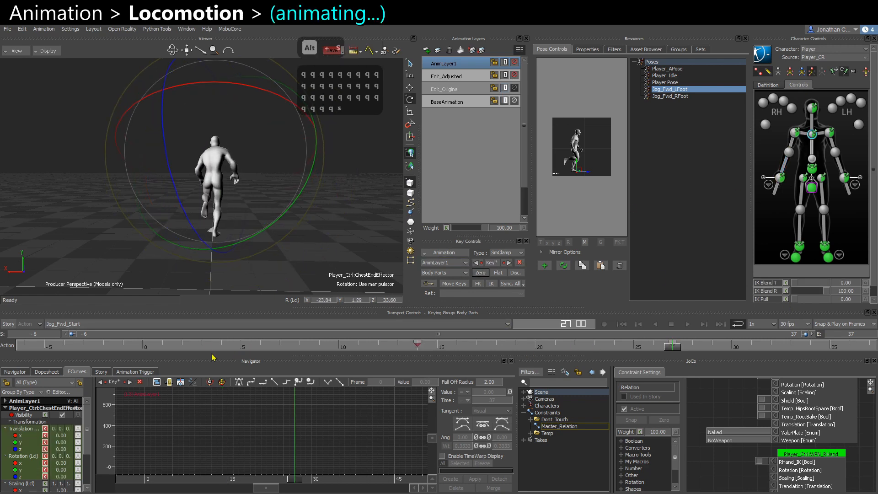
At an early frame, rotate the chest effector and the right shoulder and key them.
left_click(203, 346)
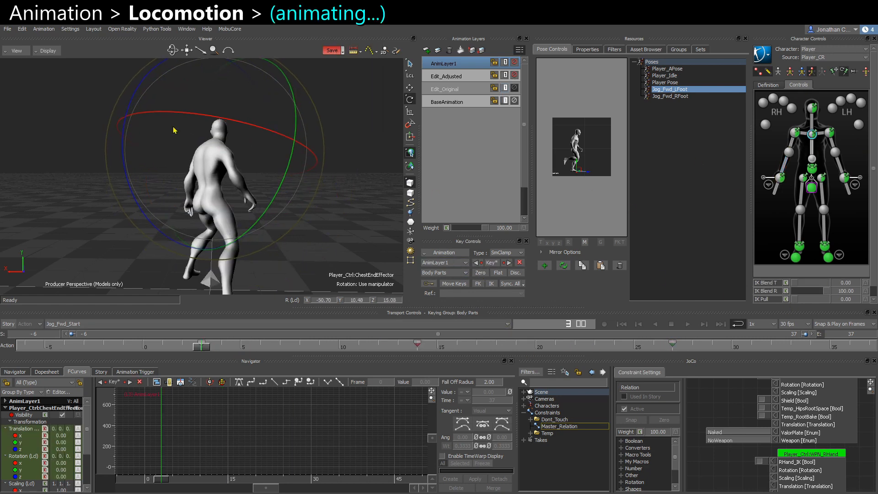
left_click_drag(174, 130, 161, 133)
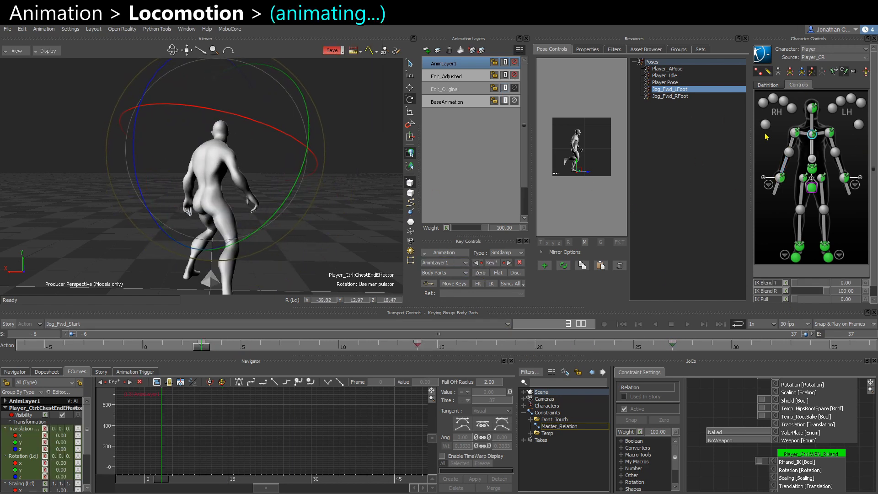
left_click(803, 133)
left_click_drag(238, 99, 254, 153)
key("alt+s")
Zero the layer's keys at the take's first frame and at the early frame.
left_click_drag(202, 346, 83, 346)
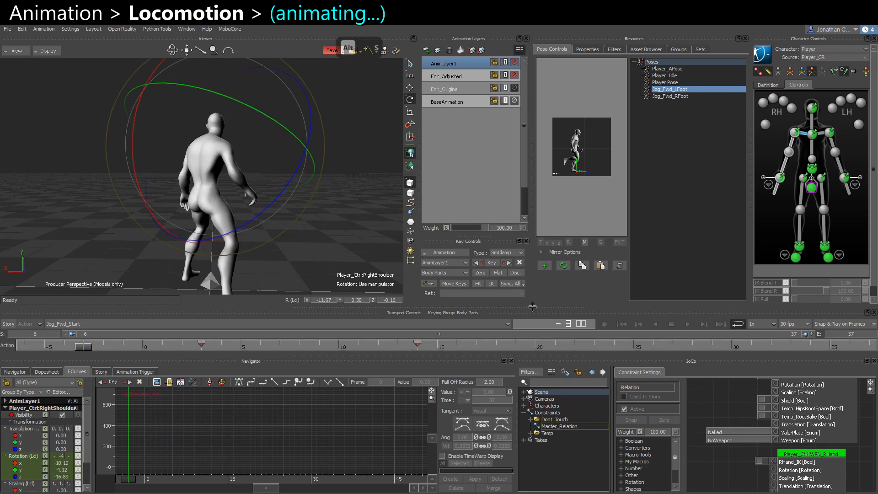
left_click(480, 273)
left_click(202, 346)
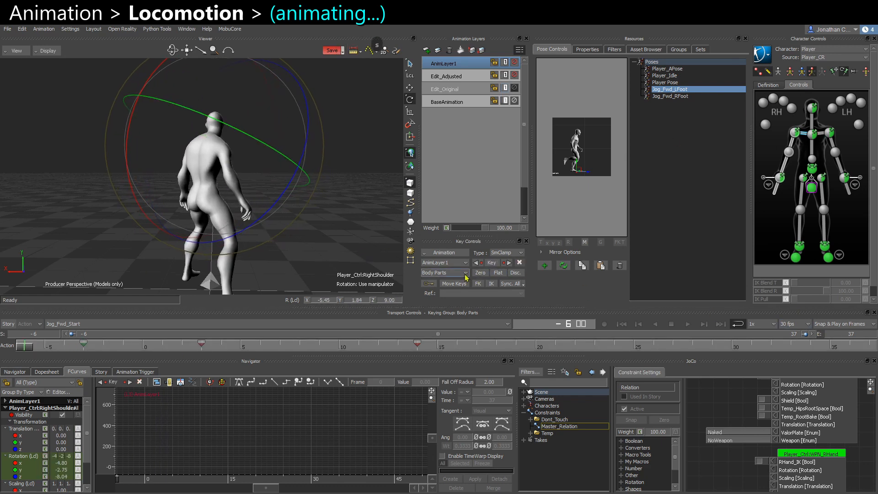
left_click(480, 273)
Play back the layer and delete the right shoulder keys in the middle of the timeline.
key("ctrl+space")
left_click(366, 270)
key("ctrl+space")
left_click(803, 133)
left_click(201, 348)
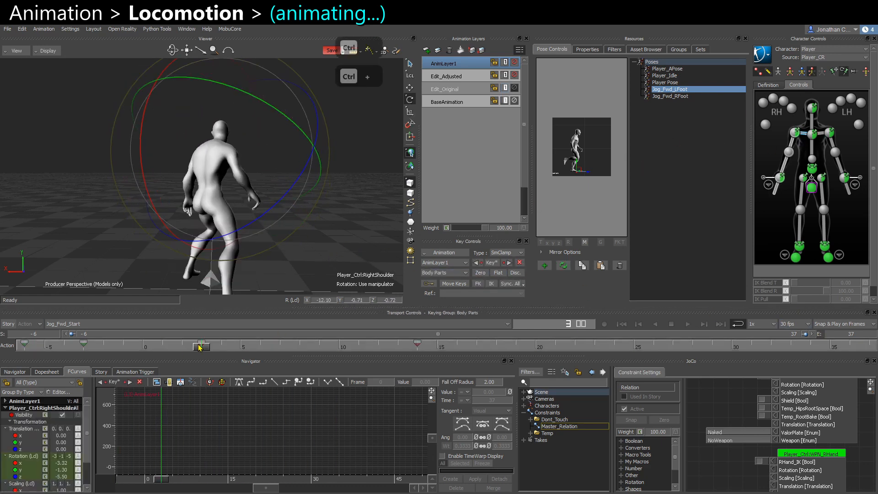
key("s")
left_click_drag(315, 348, 360, 346, "shift")
key("Delete")
At frame 10, rotate the chest effector and set a key for it.
key("ctrl+space")
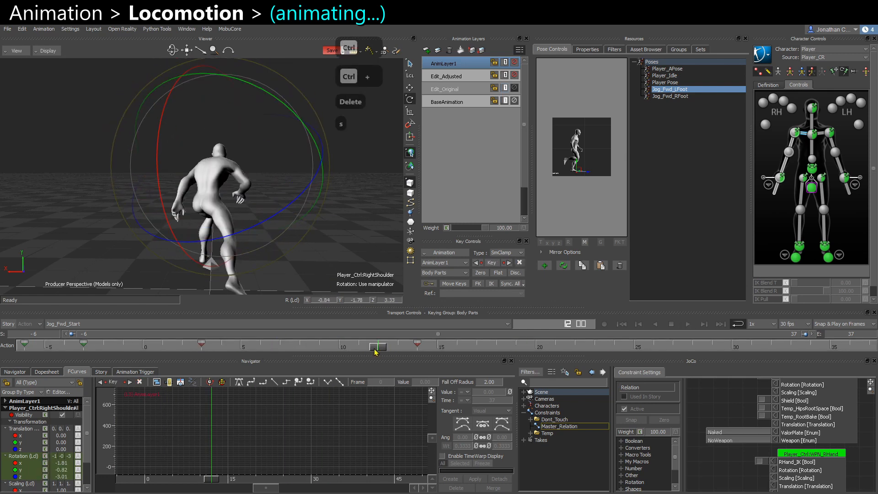
key("ctrl+space")
key("q")
key("q")
key("q")
key("q")
key("q")
key("q")
key("q")
key("q")
key("q")
key("q")
key("q")
key("q")
key("q")
key("q")
key("q")
key("s")
left_click(339, 346)
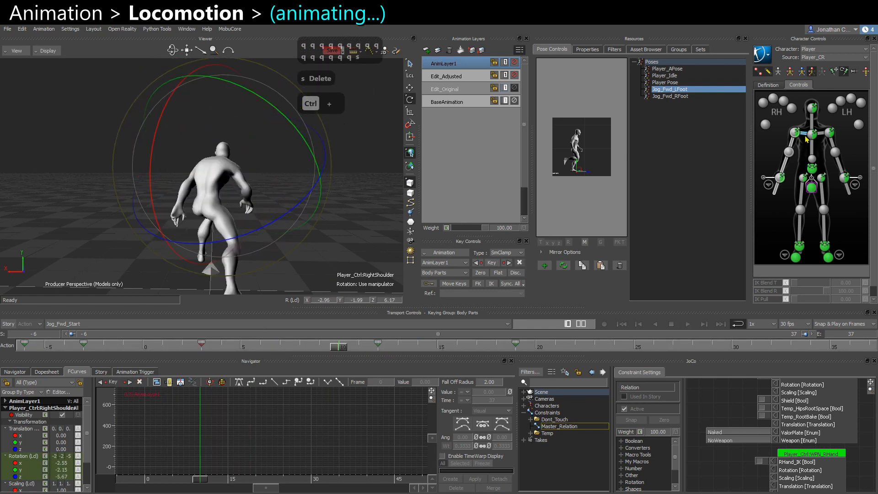
left_click(812, 134)
left_click_drag(213, 128, 238, 137)
key("s")
Adjust the chest rotation further and key the chest origin effector.
key("ctrl+space")
key("ctrl+space")
left_click_drag(204, 167, 204, 134)
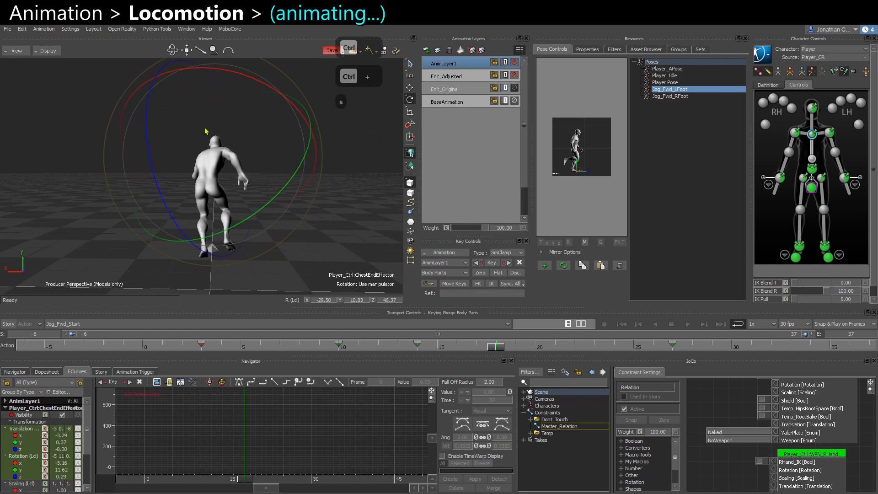
left_click(812, 159)
key("s")
Delete the chest origin key after frame 10 and play back the result.
double_click(414, 346)
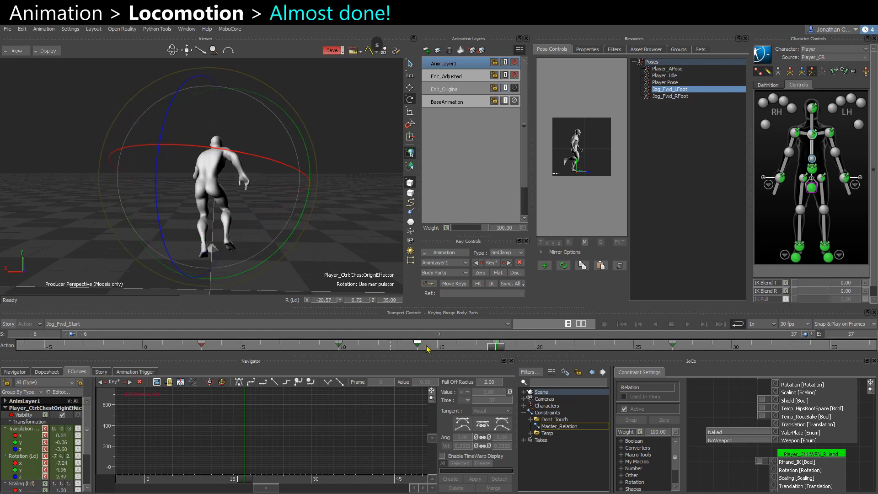
key("Delete")
left_click(354, 280)
key("ctrl+space")
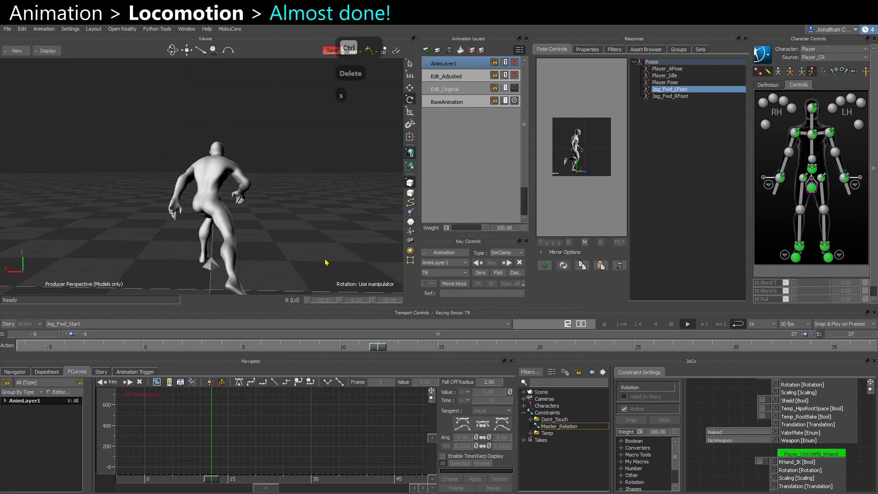
left_click_drag(327, 260, 152, 203, "alt")
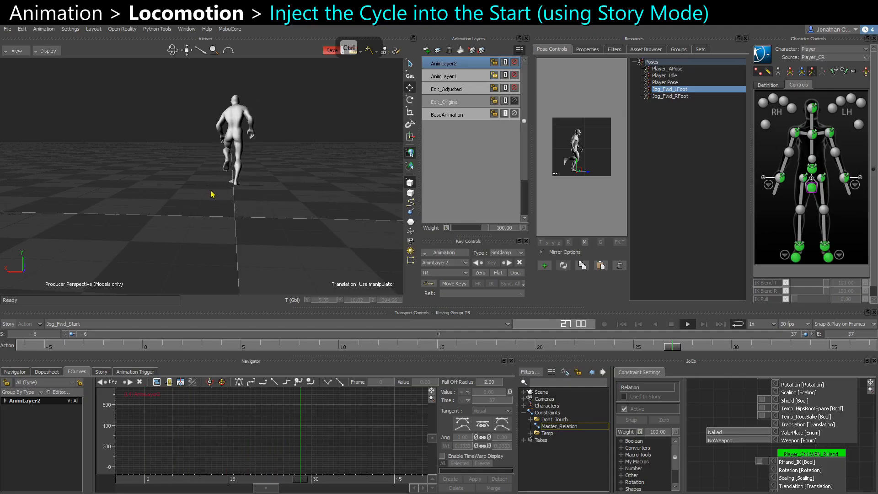
Select the root control and move it slightly forward on the new layer.
left_click_drag(208, 178, 161, 174, "ctrl+shift")
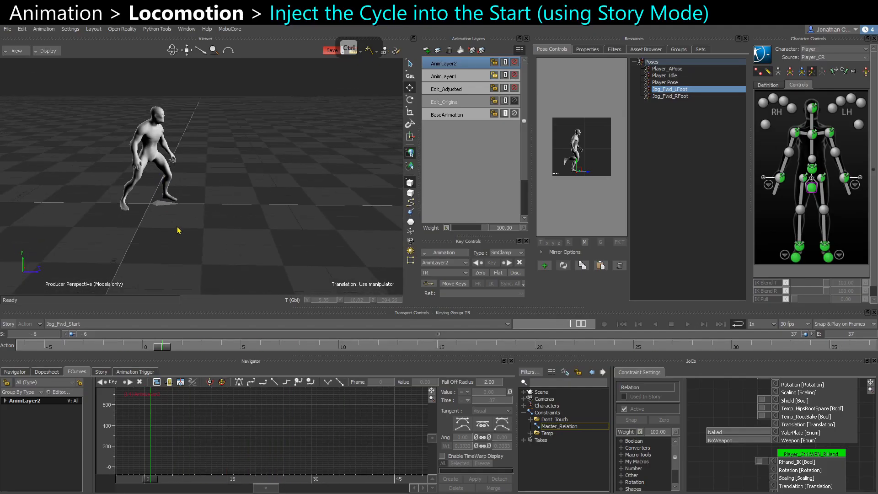
left_click(148, 205)
left_click_drag(237, 197, 252, 197, "ctrl+shift")
Merge all animation layers down into the BaseAnimation layer with full body selected.
left_click(790, 71)
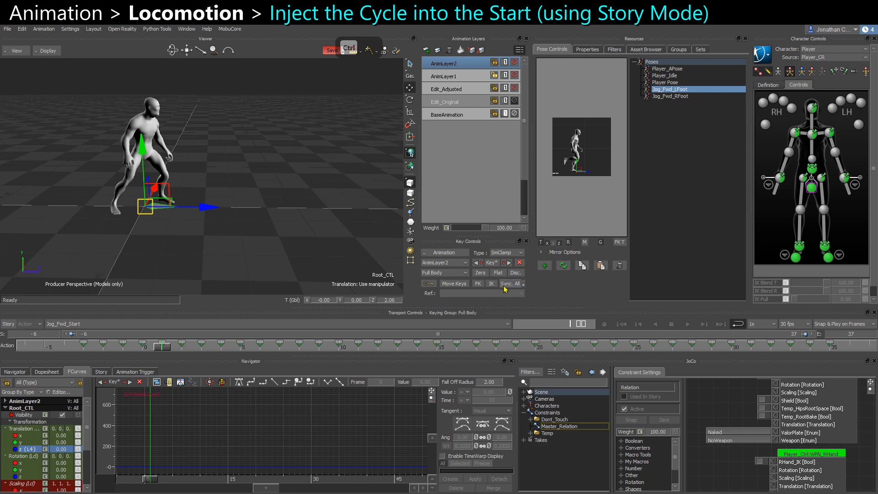
left_click(450, 253)
key("Return")
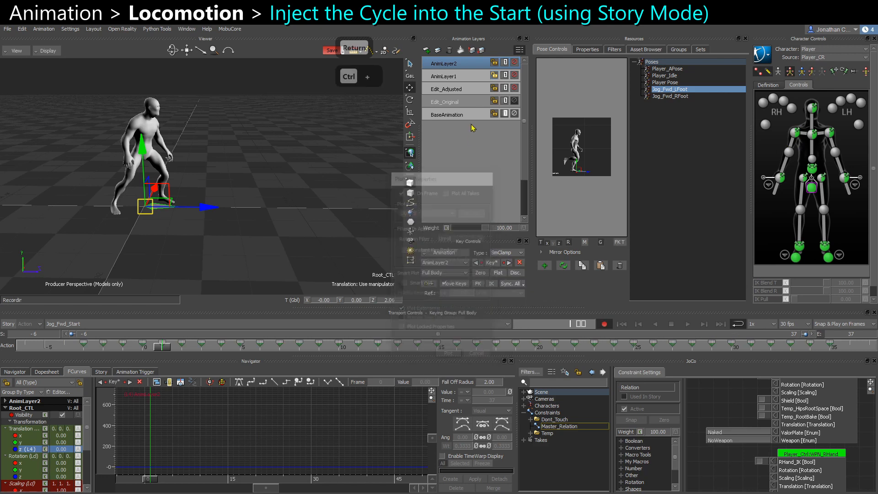
left_click_drag(466, 103, 462, 62)
left_click(450, 50)
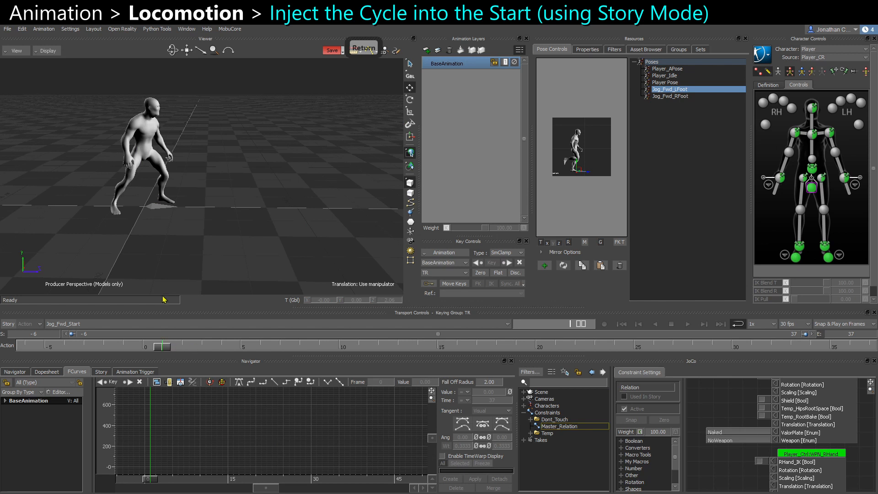
Scrub the take and inspect the root control's forward translation curve.
left_click_drag(207, 266, 213, 246, "alt")
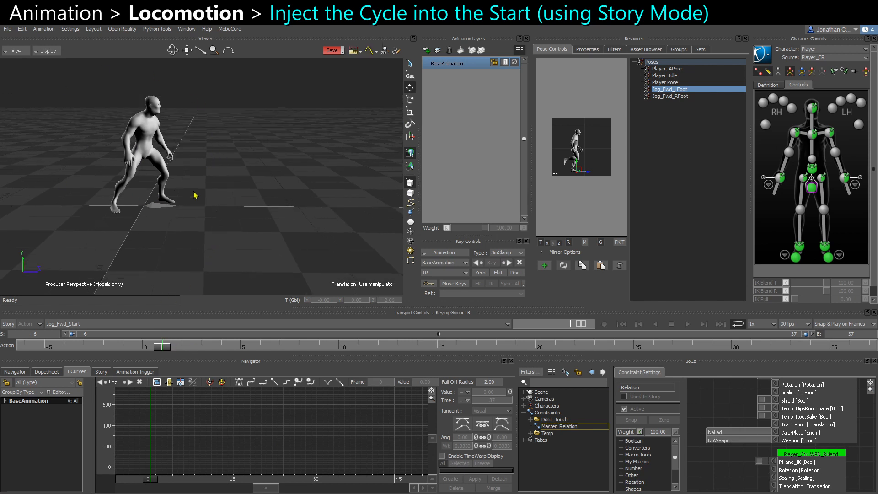
mouse_move(162, 346)
left_mouse_down()
mouse_move(555, 346)
mouse_move(754, 279)
left_mouse_up()
mouse_move(693, 349)
left_mouse_down()
mouse_move(538, 349)
mouse_move(614, 346)
left_mouse_up()
scroll(202, 208, "down", 3)
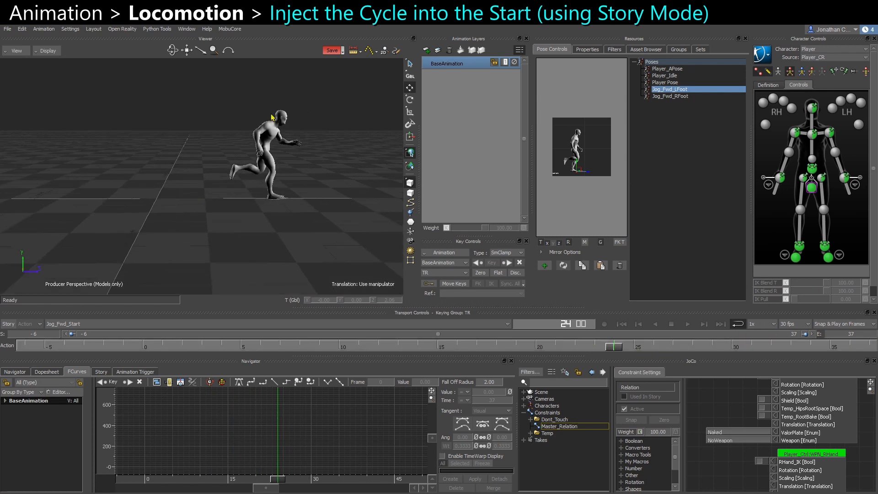
left_click(266, 223)
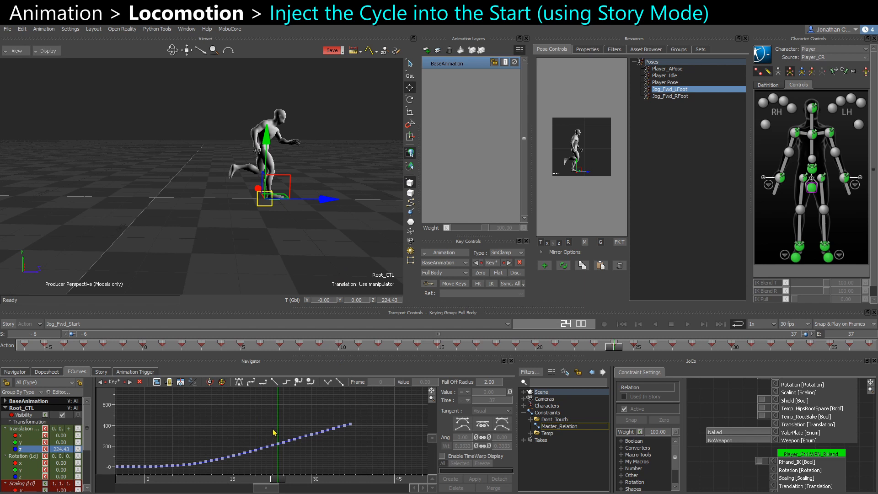
left_click_drag(273, 432, 365, 456, "ctrl")
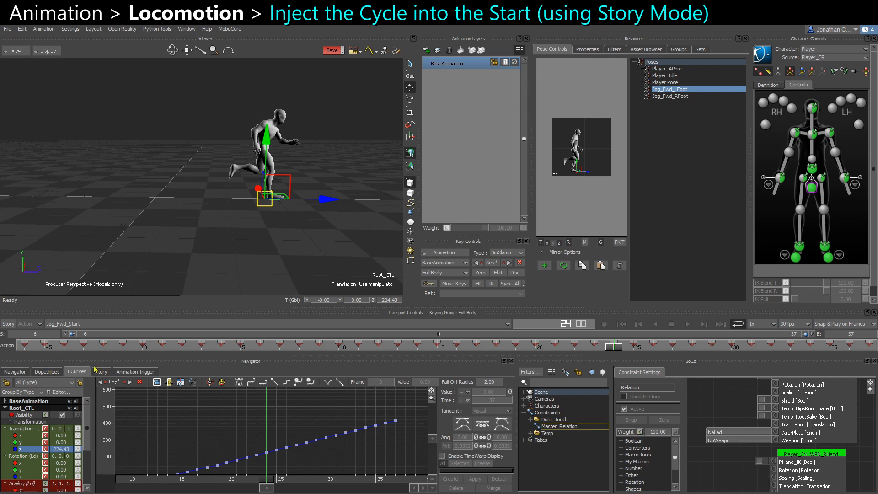
Switch to the Jog_Fwd take and insert it as a clip on the character track in Story.
left_click(525, 440)
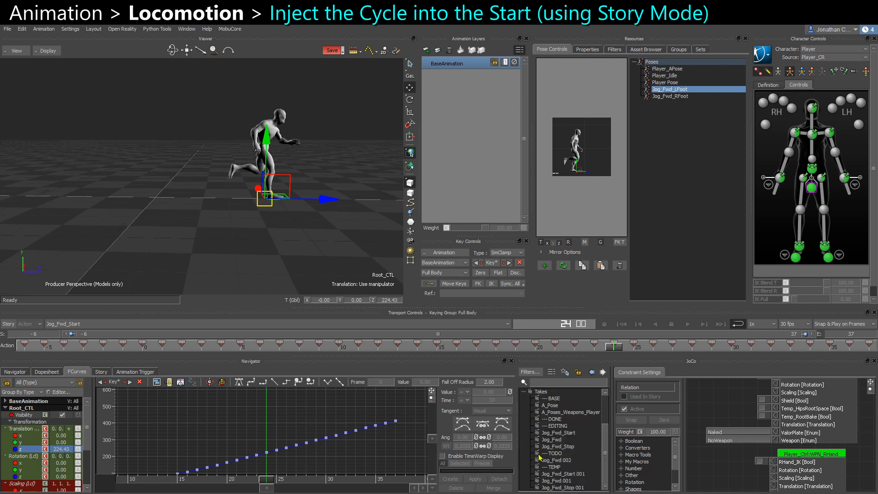
double_click(552, 439)
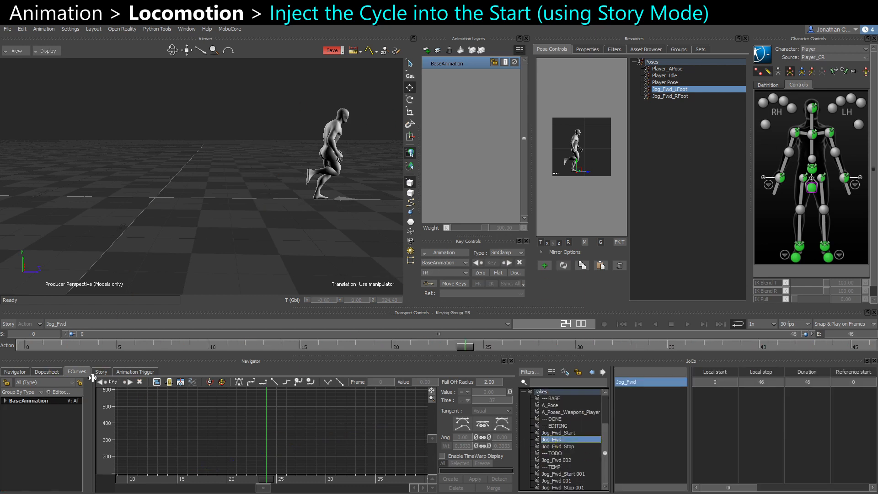
left_click(101, 372)
left_click(288, 435)
right_click(289, 434)
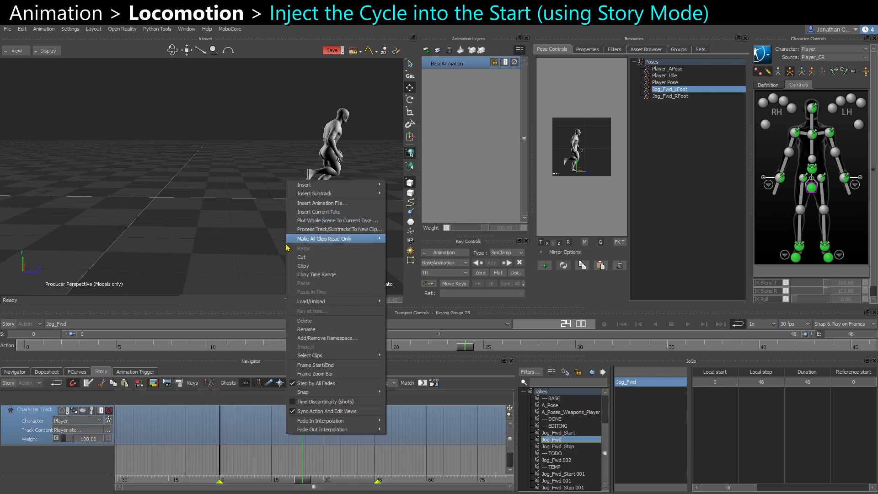
left_click(323, 212)
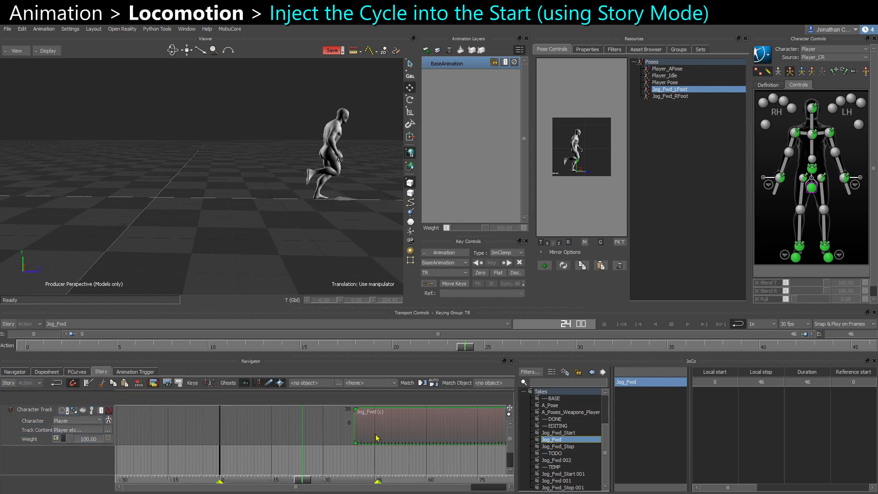
Shift the Jog_Fwd clip later and insert the Jog_Fwd_Start take as a clip before it.
left_click_drag(255, 435, 417, 439)
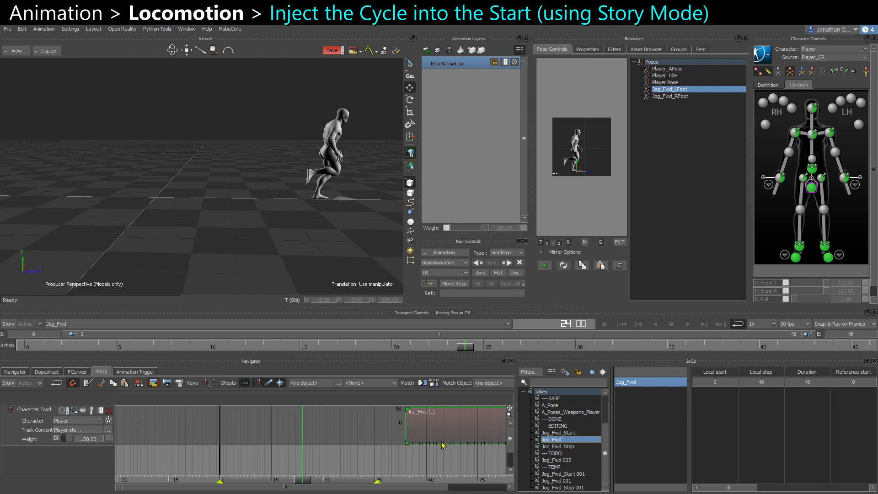
left_click(556, 433)
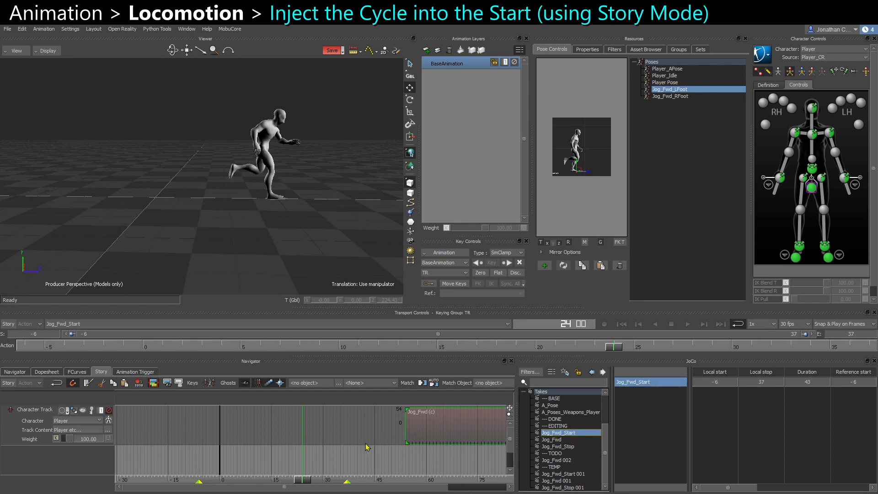
left_click(328, 428)
right_click(328, 427)
left_click(359, 205)
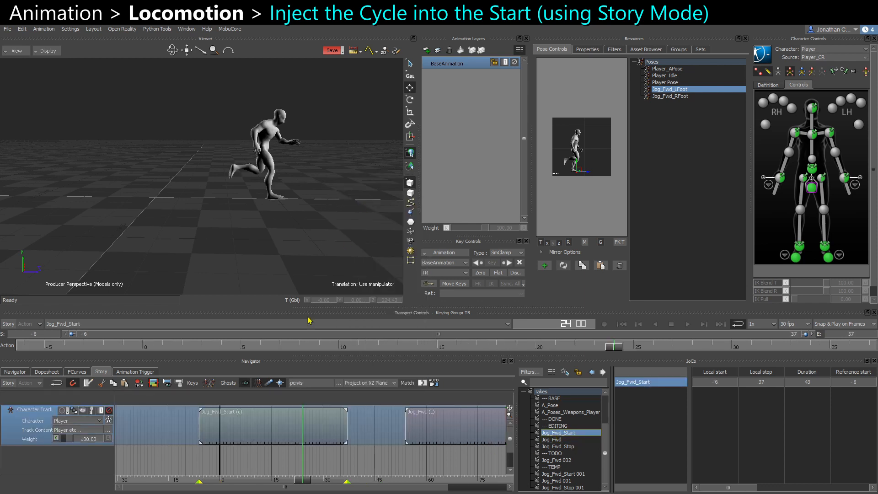
Enable Story mode playback and move the Jog_Fwd clip earlier so it starts at frame 44.
left_click(364, 463)
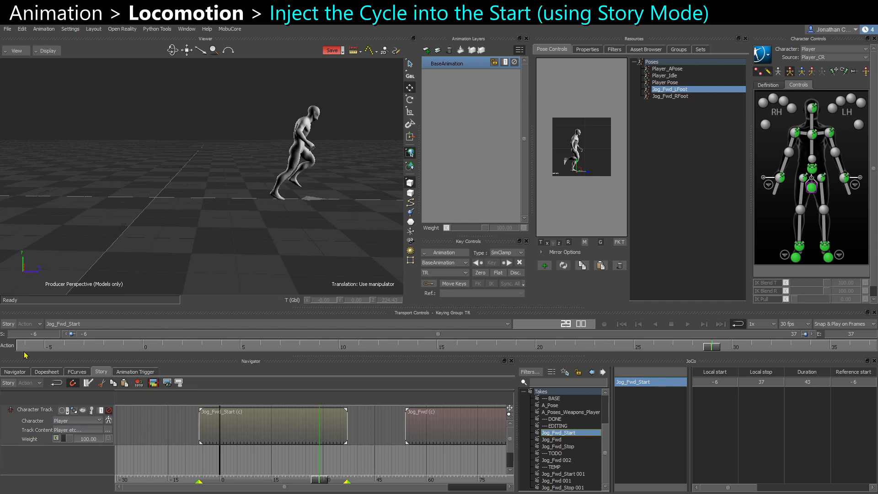
left_click(8, 324)
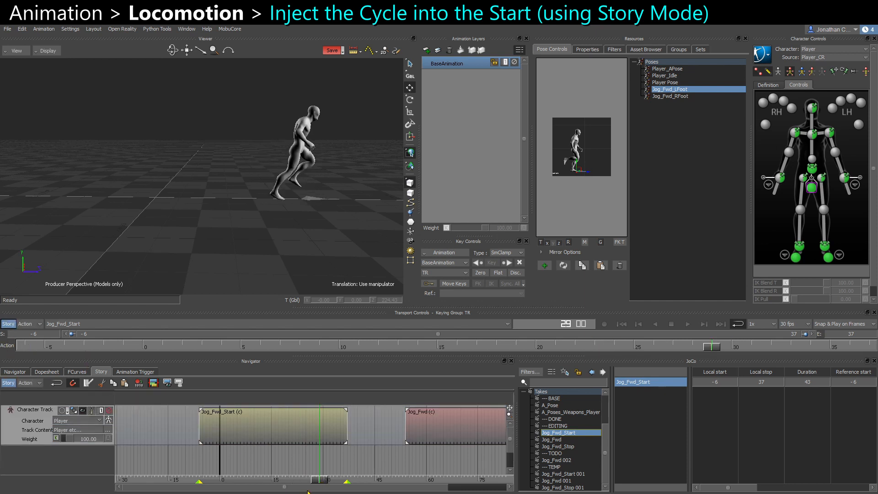
left_click_drag(315, 482, 368, 481)
left_click_drag(414, 423, 380, 423)
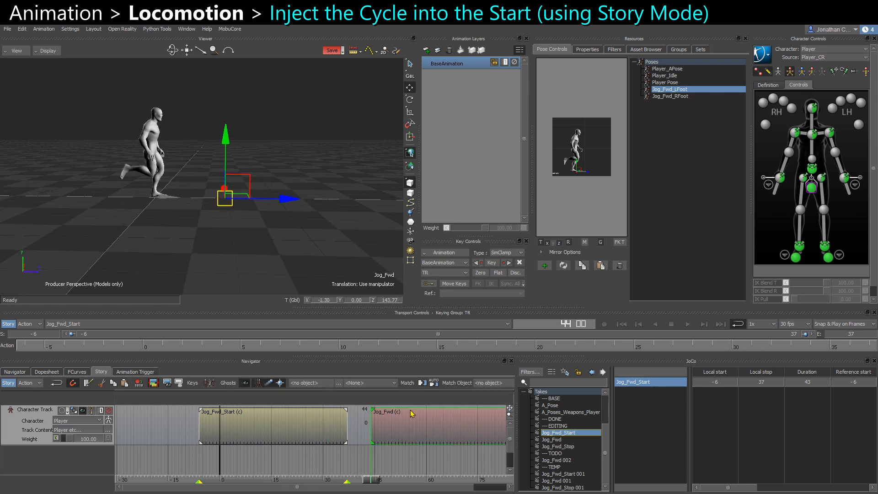
left_click_drag(369, 480, 320, 480)
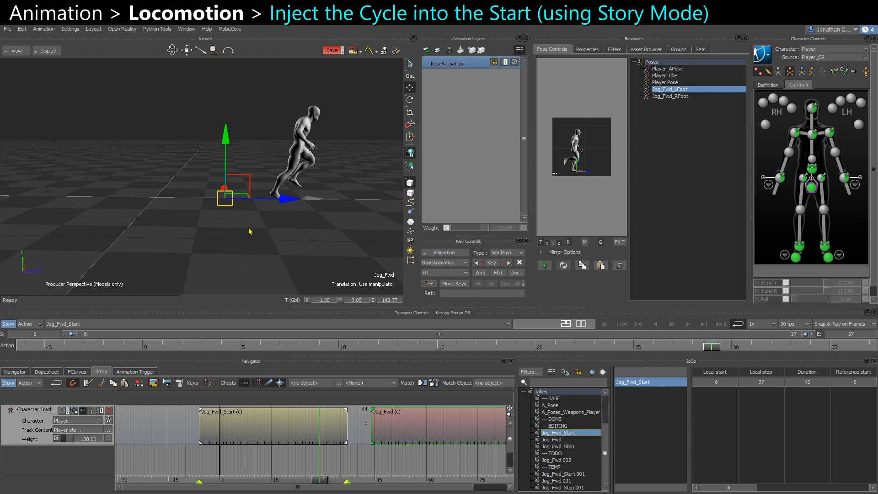
Frame the character and inspect the motion at the clip transition from front and side views.
key("ctrl+f")
scroll(325, 173, "down", 8)
middle_click_drag(288, 210, 280, 188)
left_click(280, 188)
scroll(302, 269, "up", 1)
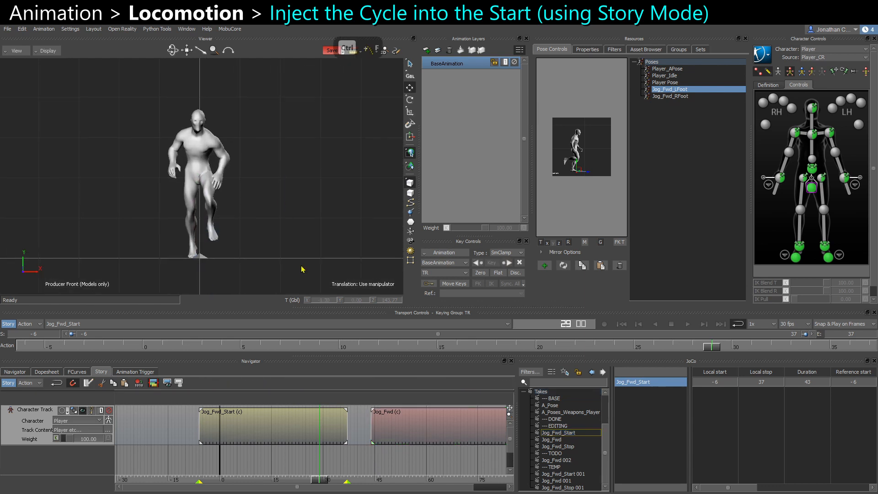
left_click_drag(319, 481, 344, 487)
key("ctrl+r")
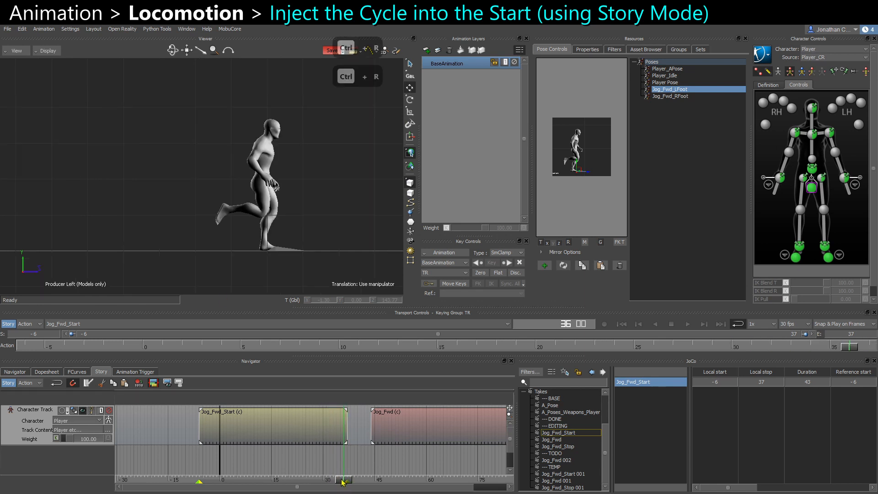
key("ctrl+f")
left_click_drag(351, 483, 368, 478)
left_click_drag(406, 458, 316, 462, "ctrl")
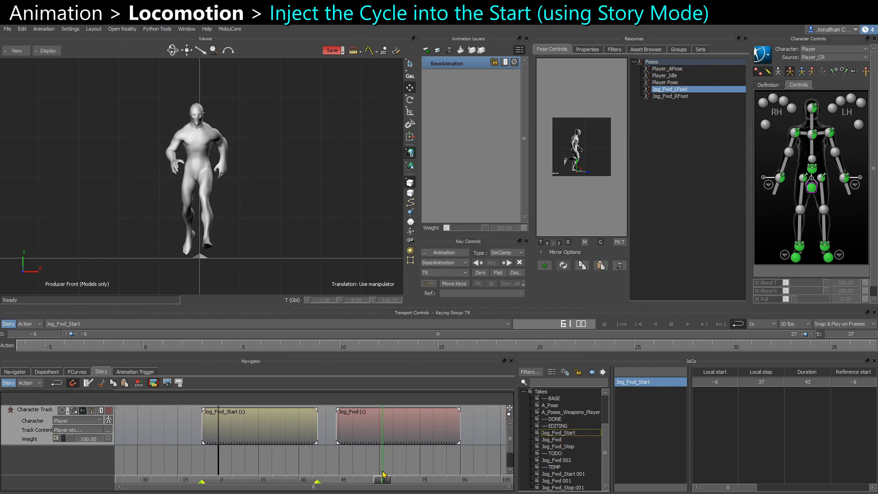
left_click_drag(407, 478, 435, 478)
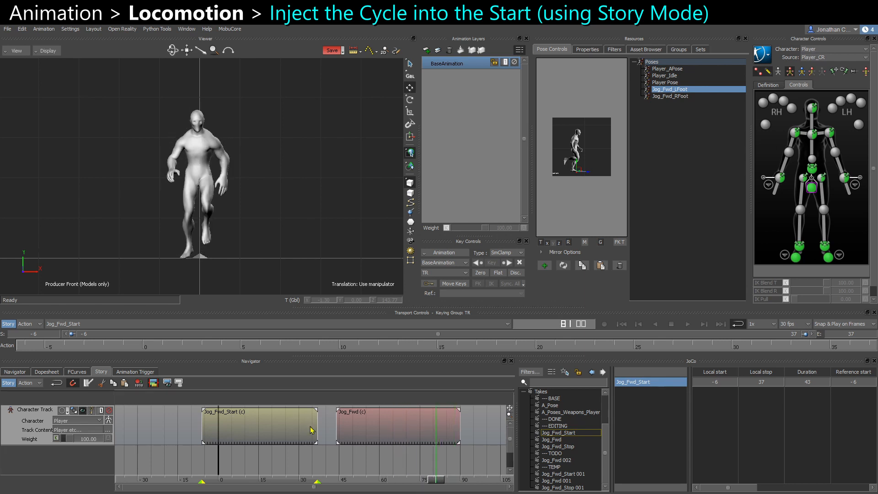
left_click_drag(337, 439, 389, 435)
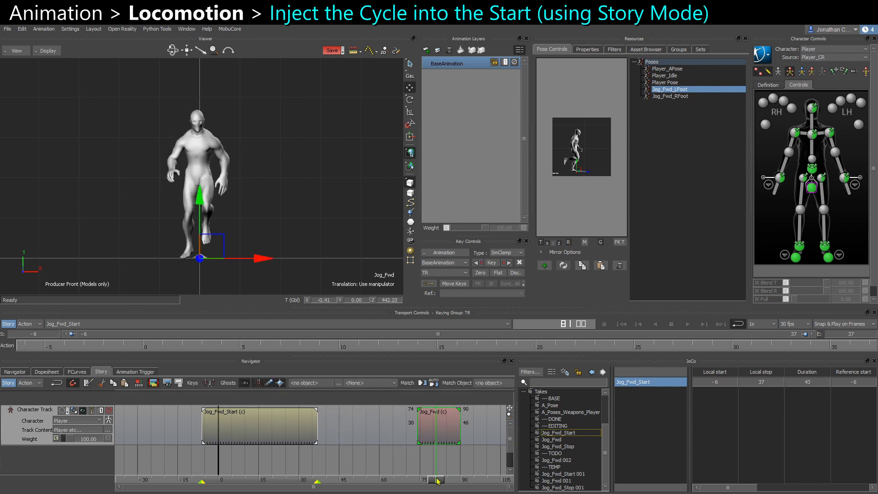
left_click_drag(443, 438, 406, 451)
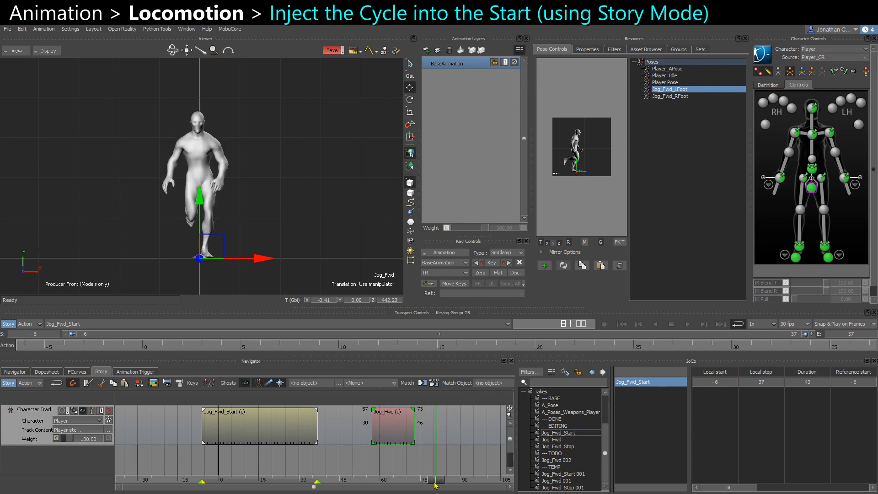
left_click_drag(436, 484, 315, 443)
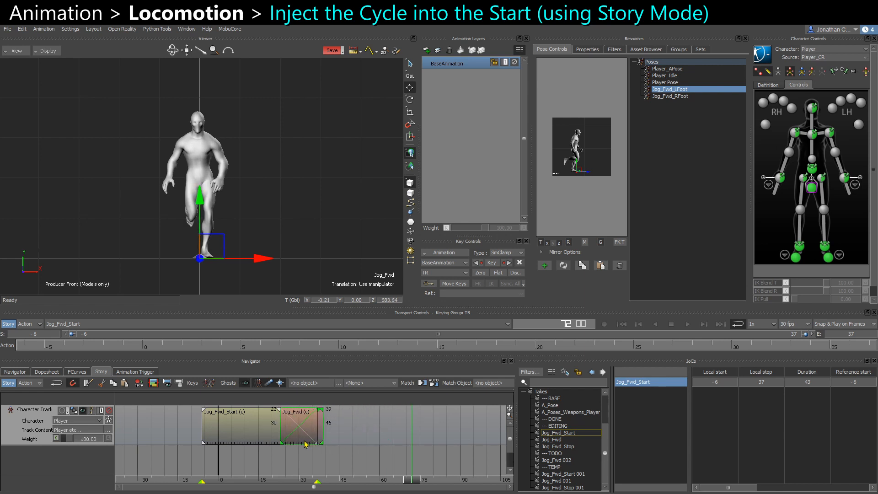
left_click(347, 468)
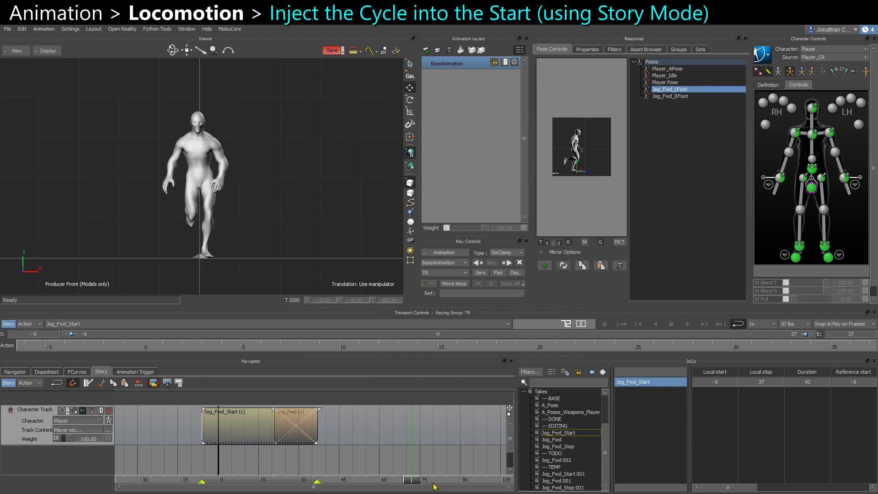
Scrub the overlap and inspect the character's legs in X-ray from the front view.
left_click_drag(413, 480, 291, 479)
scroll(165, 198, "up", 5)
key("ctrl+a")
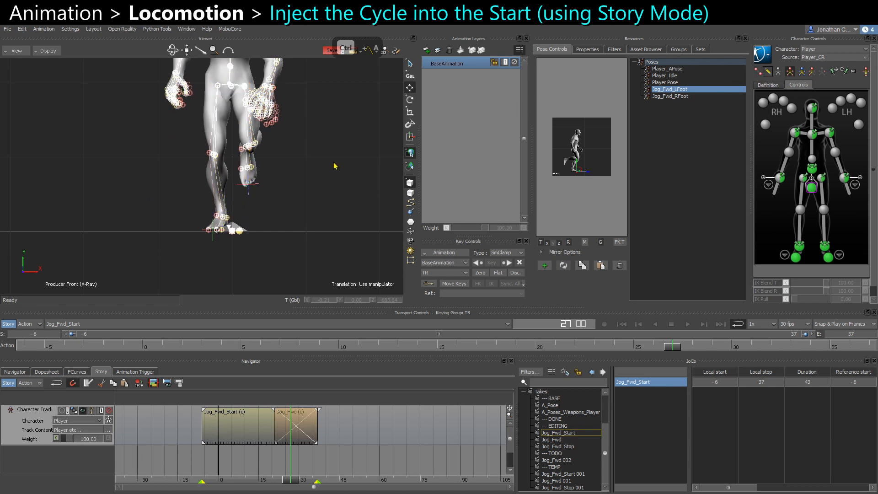
scroll(334, 164, "up", 2)
middle_click_drag(318, 206, 295, 211)
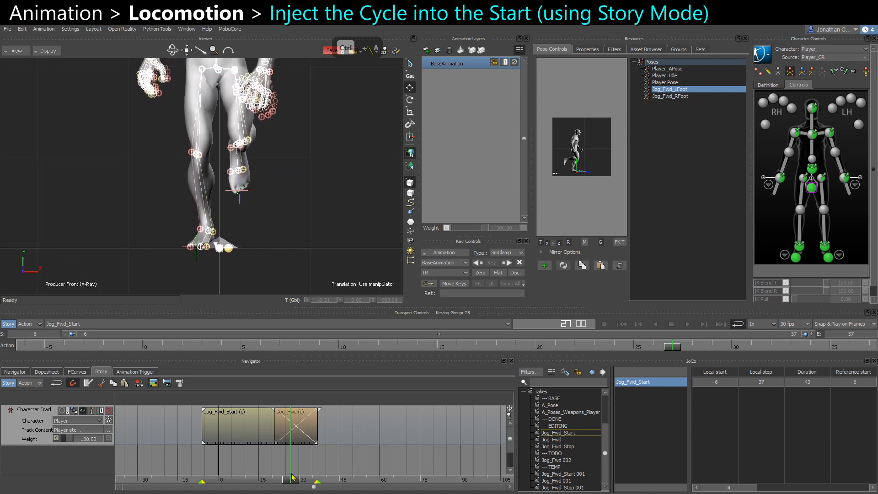
left_click_drag(292, 482, 335, 479)
Undo the last clip edit and slide the Jog_Fwd clip to overlap the end of Jog_Fwd_Start, starting around frame 17.
key("ctrl+z")
left_click_drag(327, 442, 335, 441)
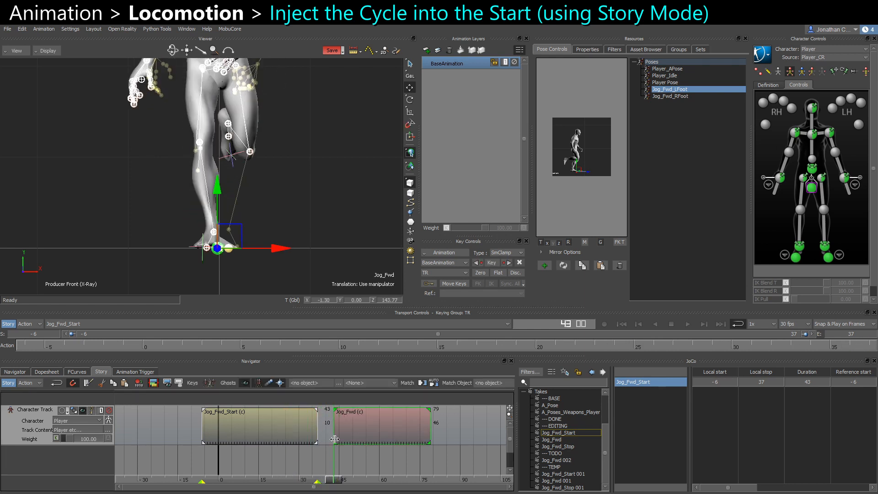
left_click_drag(334, 481, 285, 479)
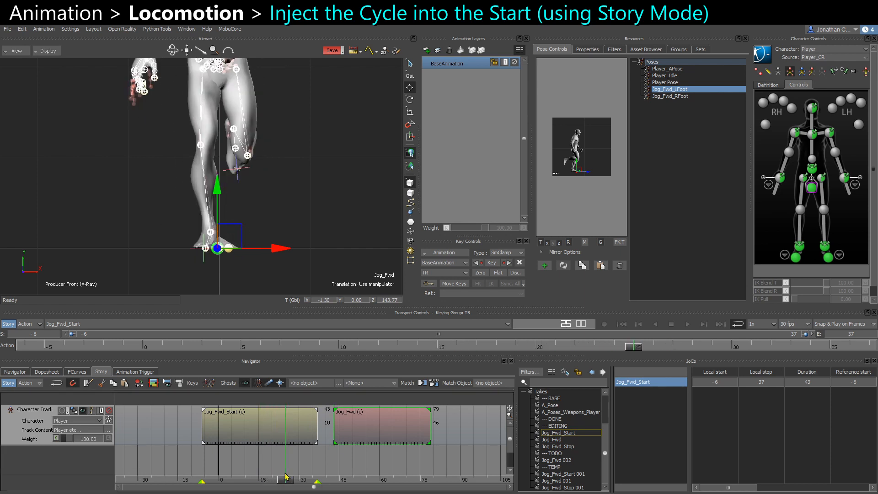
left_click_drag(371, 438, 264, 440)
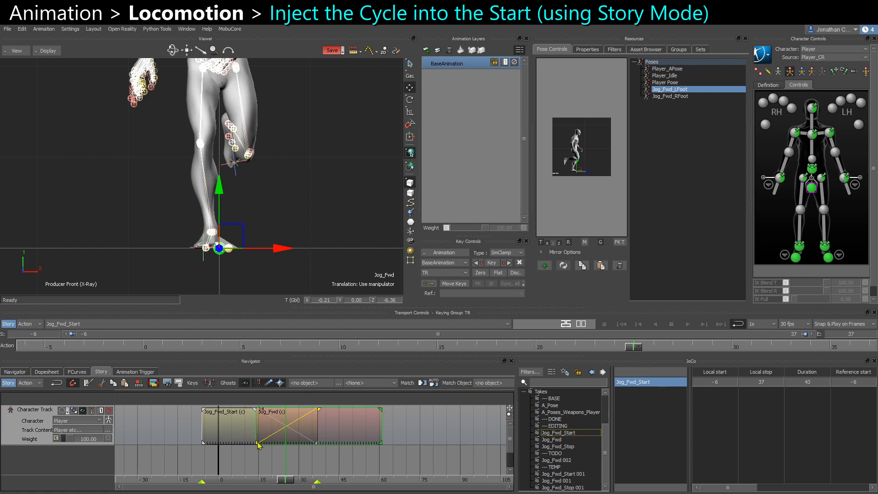
left_click_drag(256, 435, 265, 441)
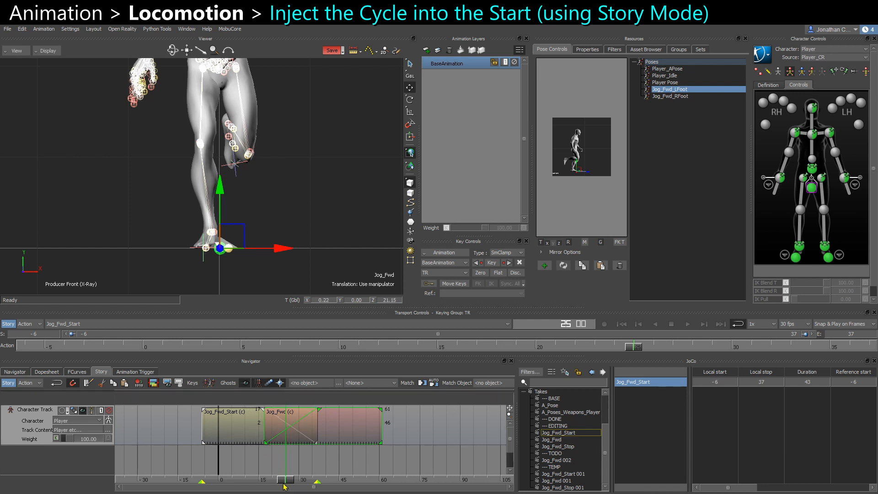
Step frame by frame through the blended section, toggling X-ray, to inspect the foot placement.
left_click_drag(284, 485, 278, 372)
key("ctrl+a")
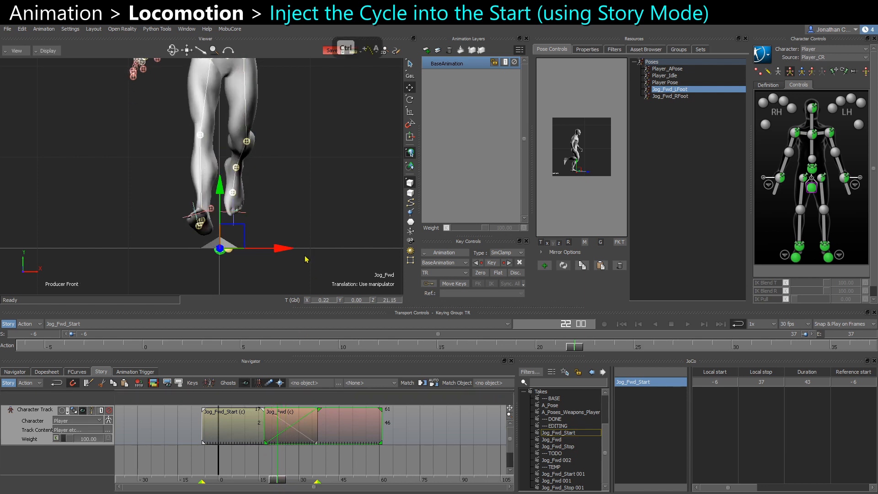
key("ctrl+a")
key("ctrl+a")
key("ctrl+Right")
key("ctrl+a")
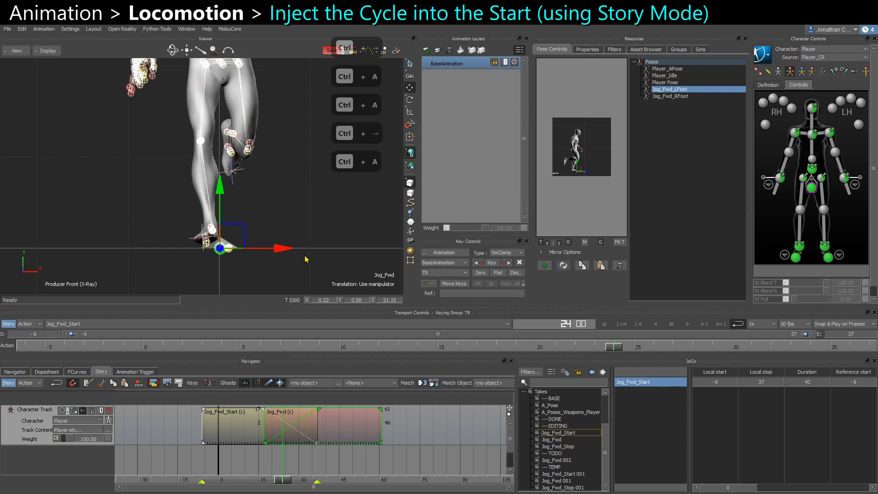
key("ctrl+Right")
key("ctrl+Right")
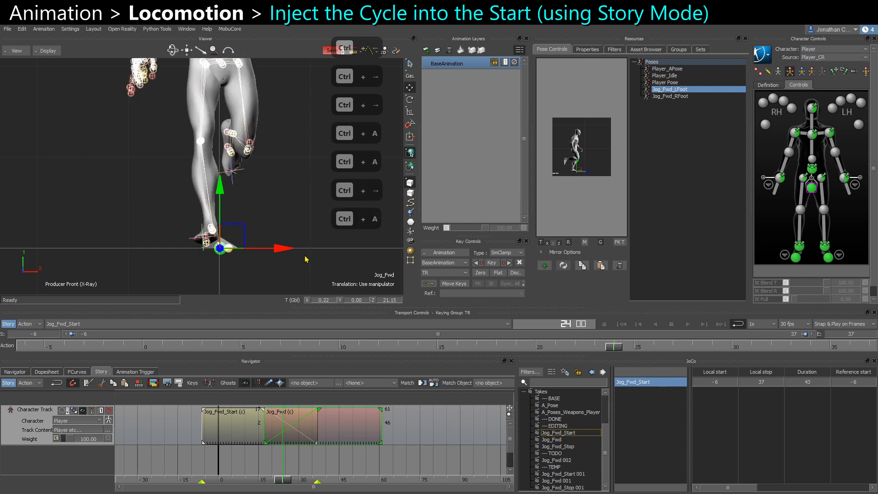
key("ctrl+Left")
key("ctrl+Left")
key("ctrl+Right")
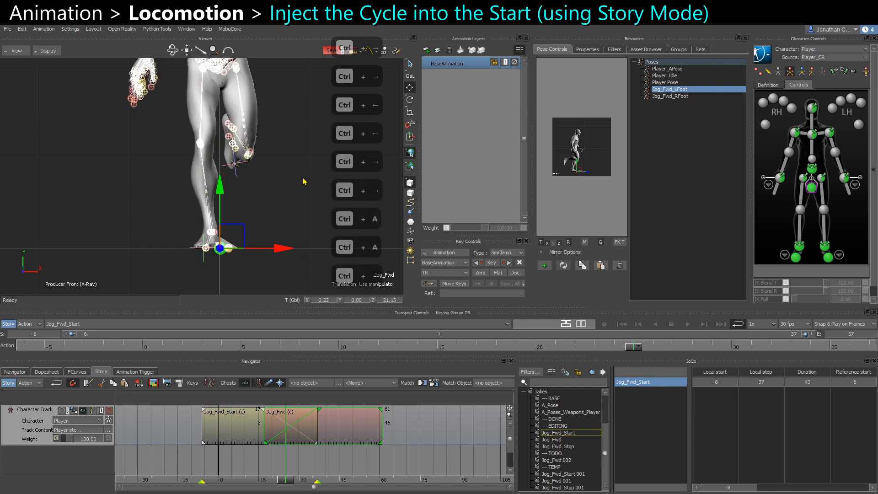
scroll(303, 182, "down", 1)
left_click_drag(300, 184, 298, 217, "shift")
key("ctrl+Right")
key("ctrl+Right")
key("ctrl+Right")
key("ctrl+Right")
key("ctrl+Right")
key("ctrl+Right")
key("ctrl+Right")
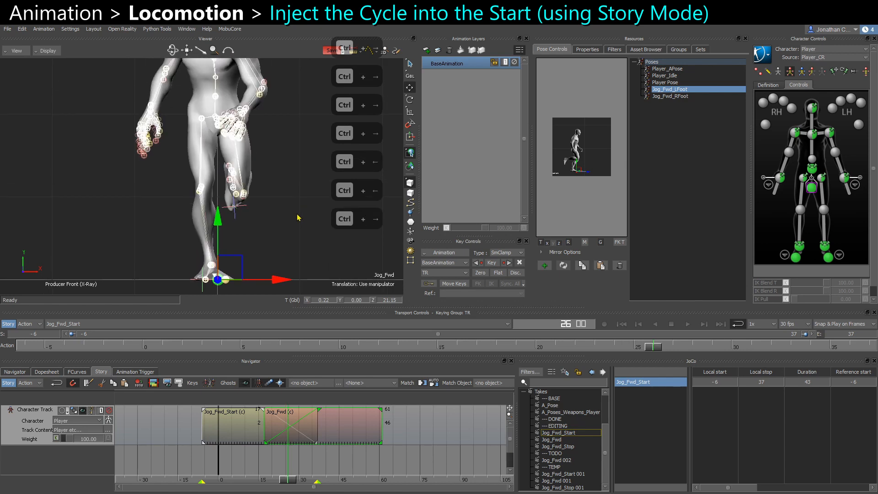
key("ctrl+Right")
key("ctrl+Right")
key("ctrl+Right")
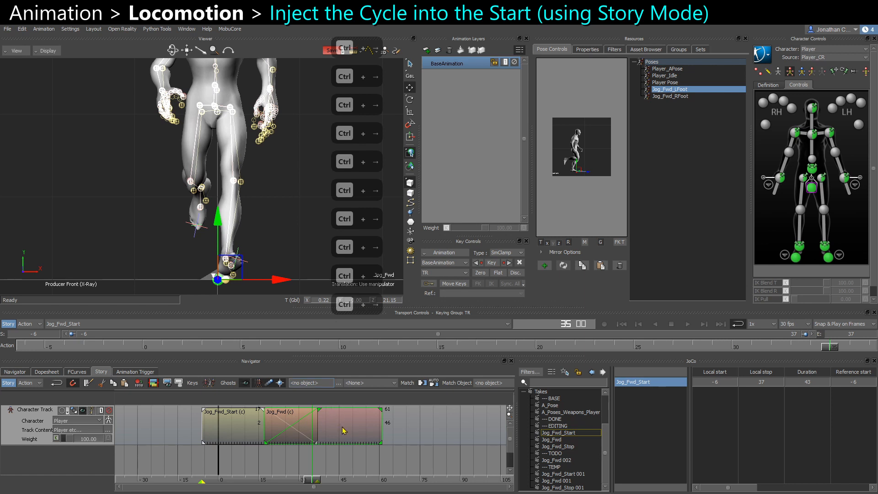
left_click_drag(344, 430, 300, 443)
left_click(265, 435)
right_click(294, 442)
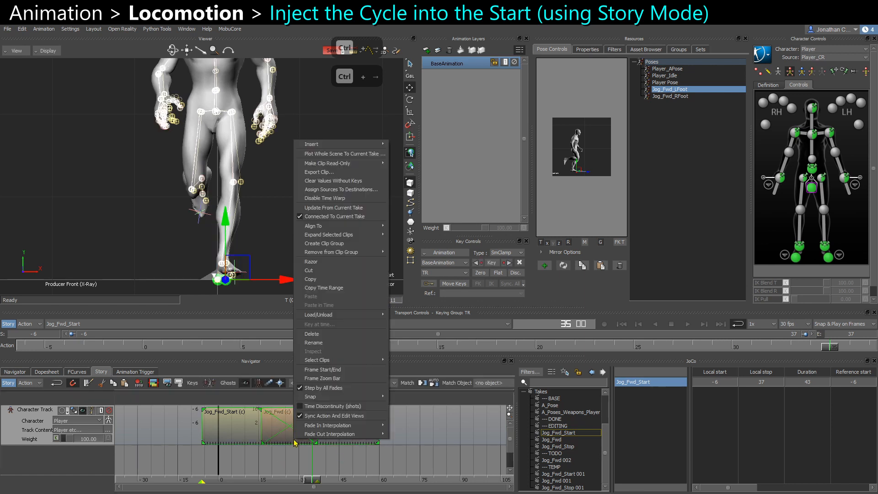
left_click(403, 442)
right_click(335, 424)
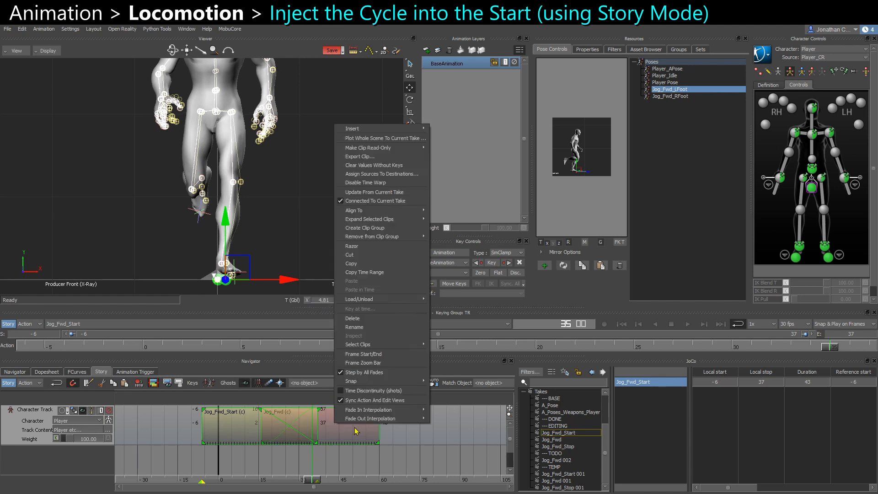
mouse_move(385, 420)
left_click(450, 436)
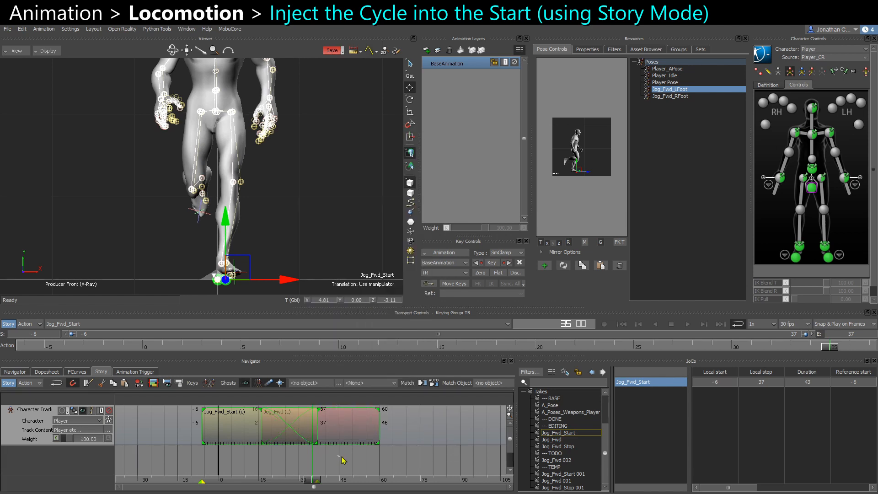
left_click(342, 459)
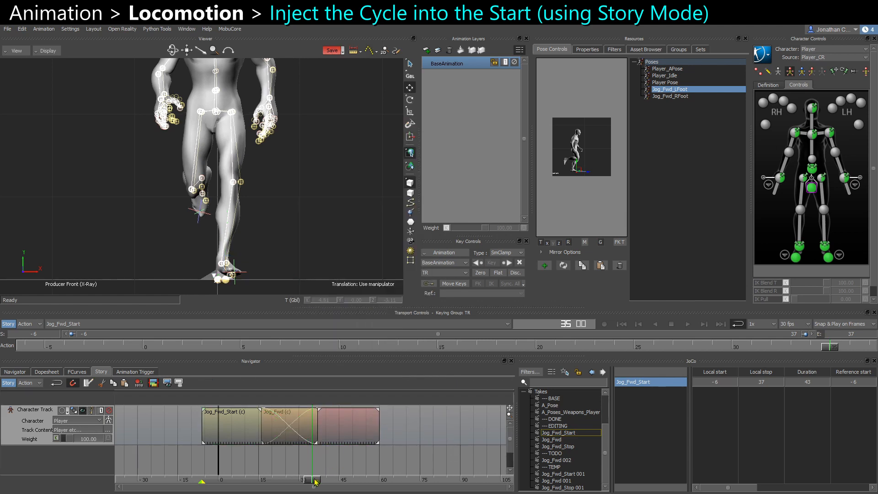
Play back the combined start and cycle clips to review the transition.
left_click_drag(315, 479, 242, 478)
scroll(297, 204, "down", 4)
key("ctrl+a")
key("ctrl+a")
key("ctrl+a")
key("space")
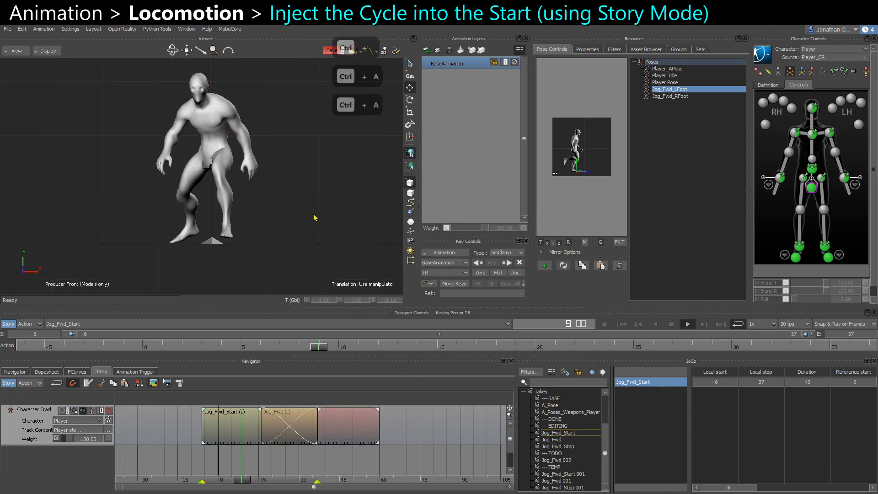
scroll(293, 207, "down", 2)
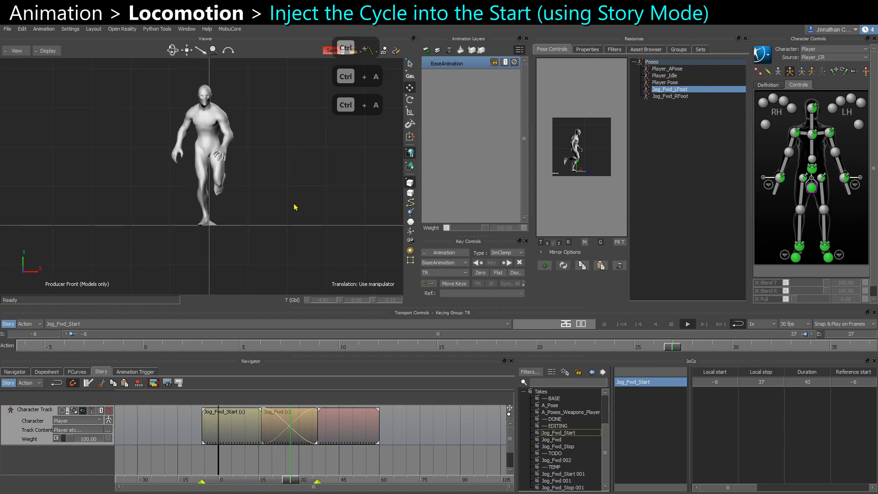
key("ctrl+space")
left_click_drag(263, 480, 283, 480)
Slide the Jog_Fwd clip later so it starts around frame 22, then check the blend from the side view.
left_click(315, 433)
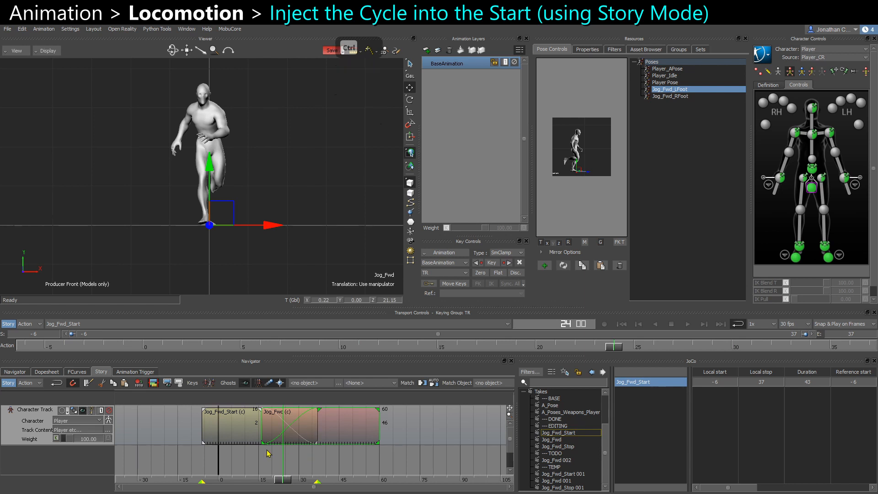
left_click_drag(265, 433, 279, 430)
key("ctrl+space")
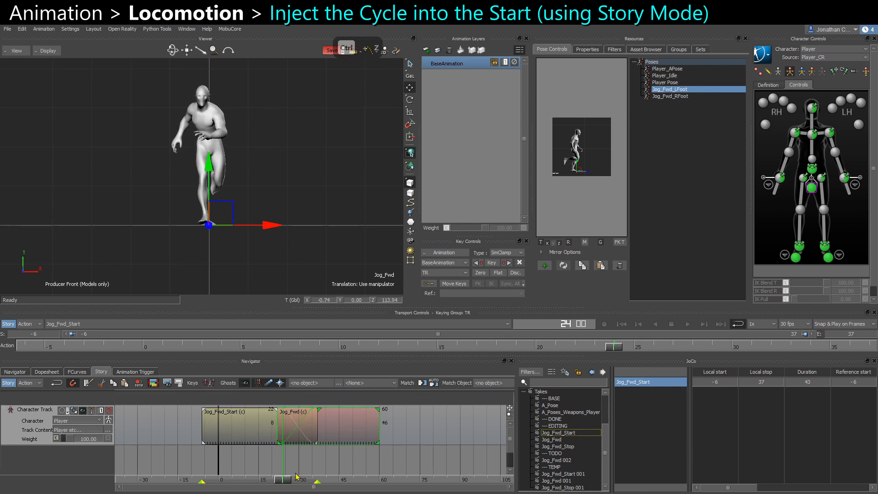
key("ctrl+z")
mouse_move(284, 480)
left_mouse_down()
mouse_move(259, 481)
mouse_move(288, 480)
left_mouse_up()
left_click_drag(260, 428, 280, 428)
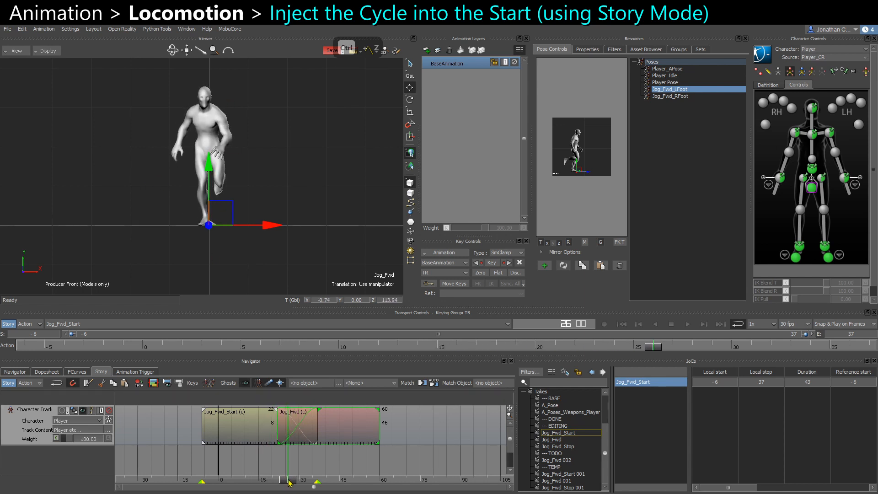
mouse_move(289, 481)
left_mouse_down()
mouse_move(310, 479)
mouse_move(287, 479)
left_mouse_up()
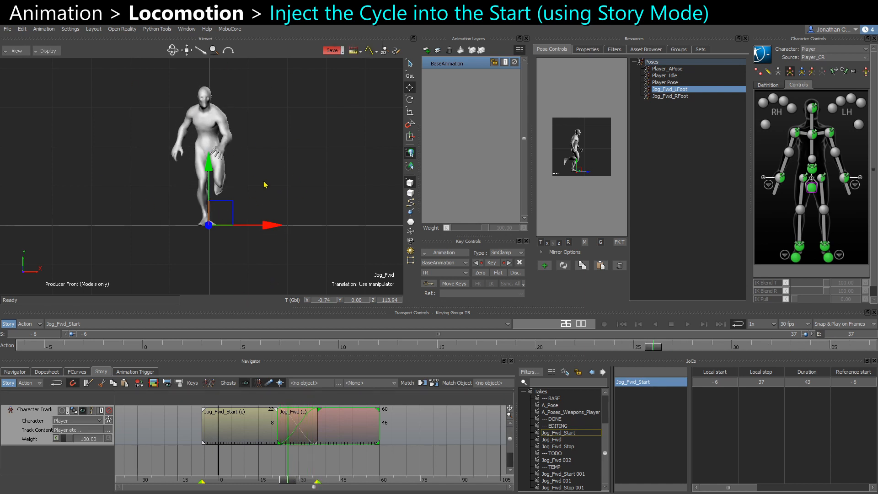
key("ctrl+r")
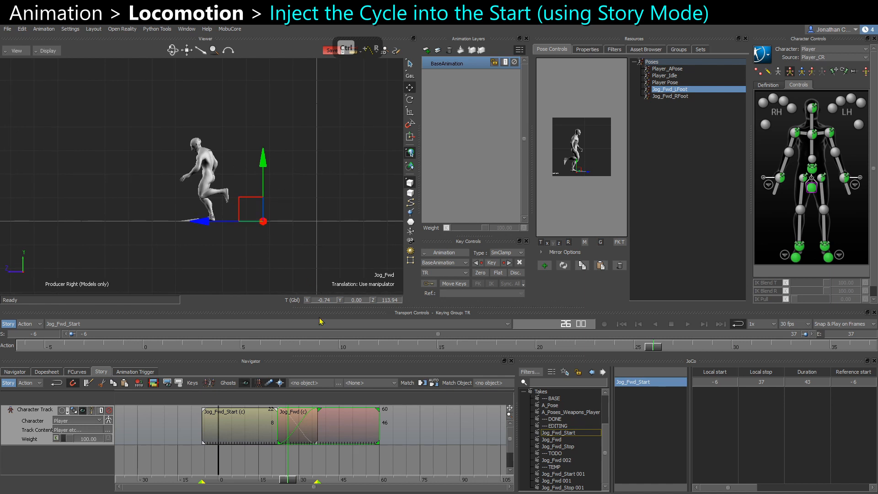
left_click_drag(290, 484, 300, 484)
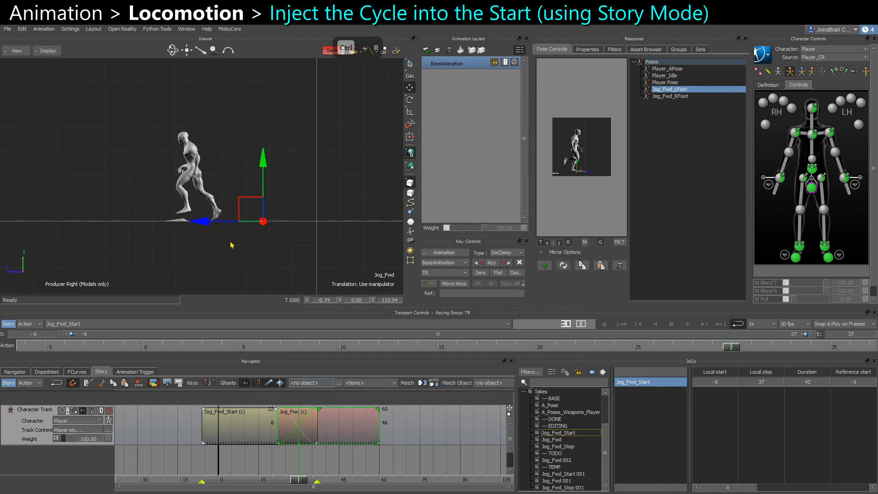
Step frame by frame through the blended section in X-ray to inspect the foot placement.
key("ctrl+a")
middle_click_drag(182, 216, 206, 219)
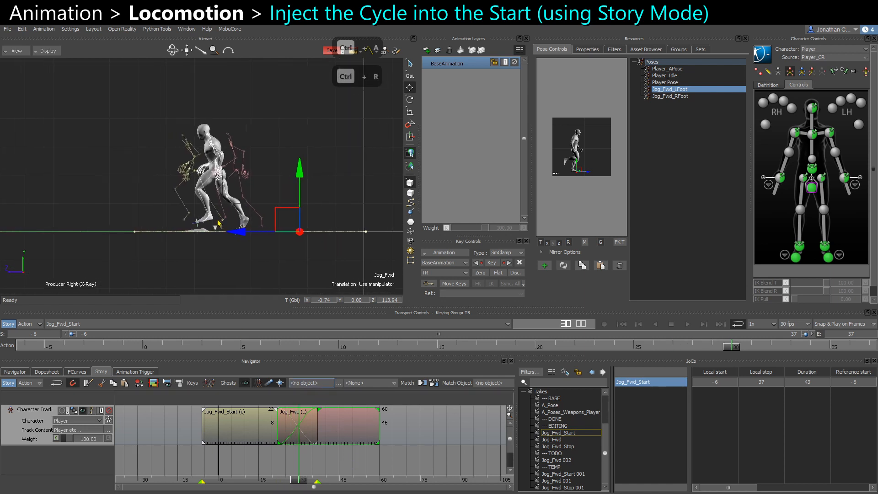
scroll(207, 219, "up", 2)
left_click_drag(254, 245, 209, 250)
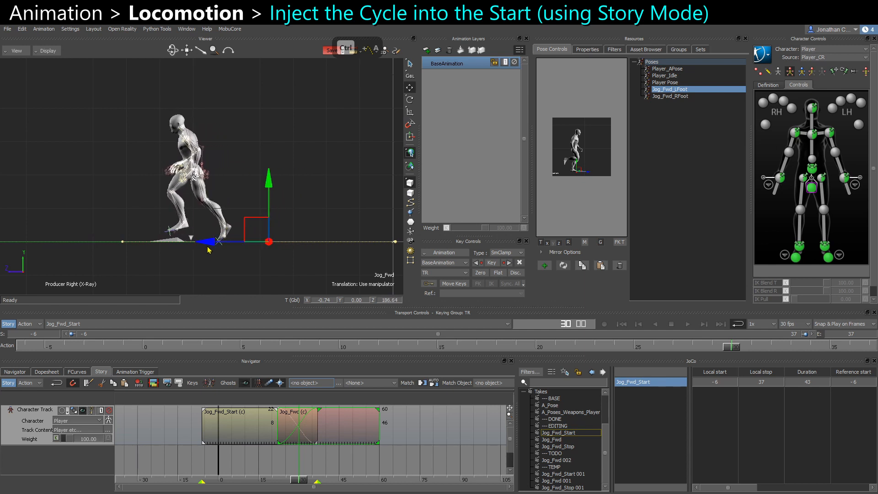
key("ctrl+Right")
key("ctrl+Right")
key("ctrl+Right")
key("ctrl+Right")
key("ctrl+Right")
key("ctrl+Left")
key("ctrl+Left")
key("ctrl+Left")
key("ctrl+Left")
key("ctrl+Left")
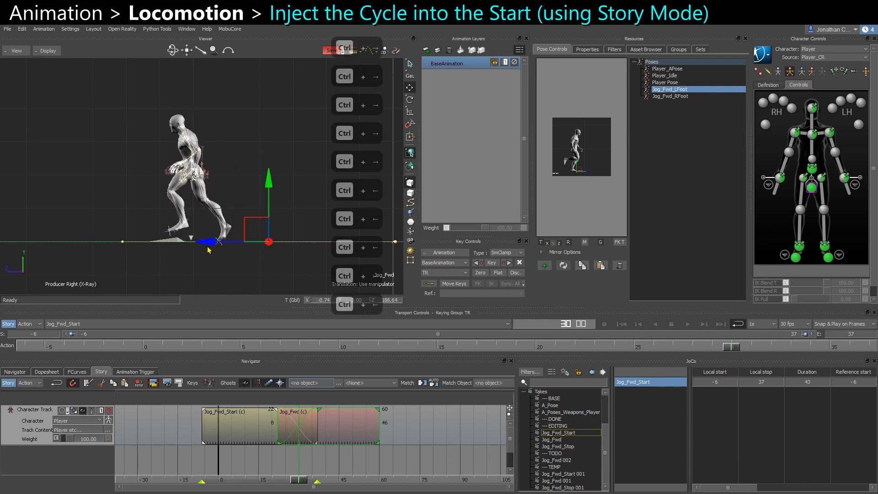
key("ctrl+Right")
key("ctrl+Right")
key("ctrl+Right")
key("ctrl+Right")
key("ctrl+Right")
key("ctrl+Right")
key("ctrl+Right")
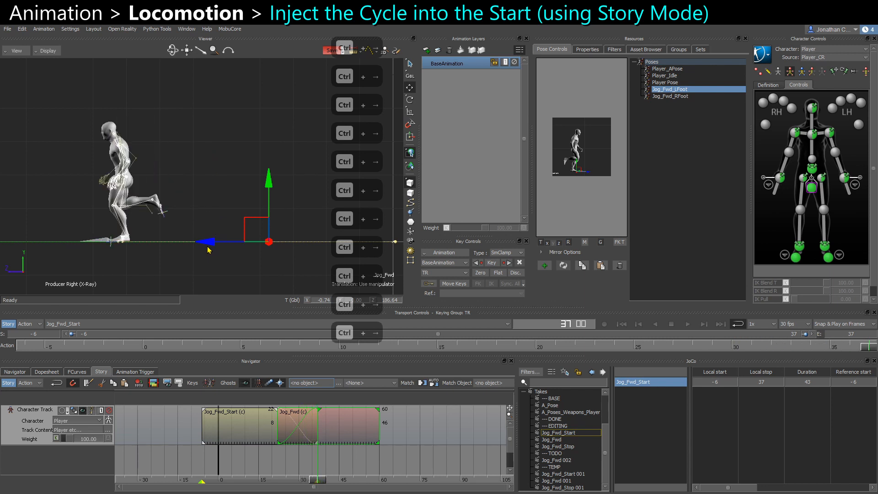
Scrub through the overlap between the Jog_Fwd_Start and Jog_Fwd clips to inspect the transition pose.
left_click(223, 171)
scroll(223, 172, "down", 1)
key("ctrl+a")
key("ctrl+a")
scroll(222, 269, "down", 1)
key("ctrl+a")
key("ctrl+a")
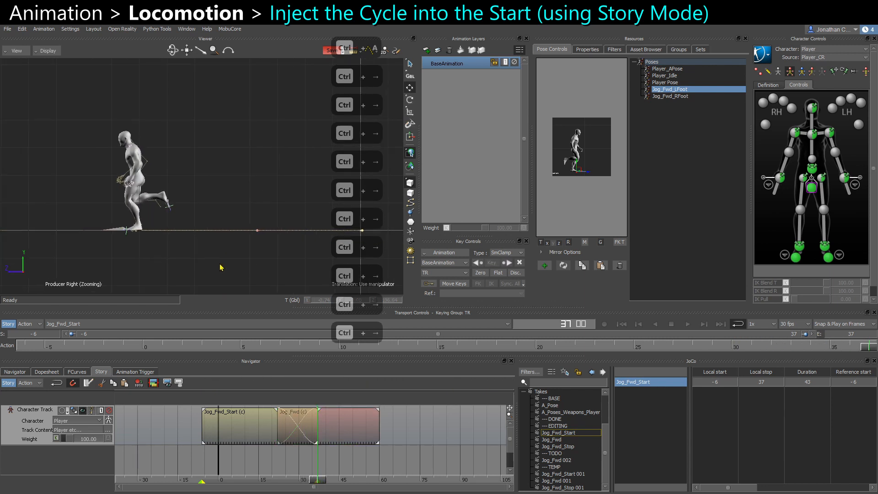
key("ctrl+a")
mouse_move(316, 481)
left_mouse_down()
mouse_move(298, 480)
mouse_move(317, 478)
left_mouse_up()
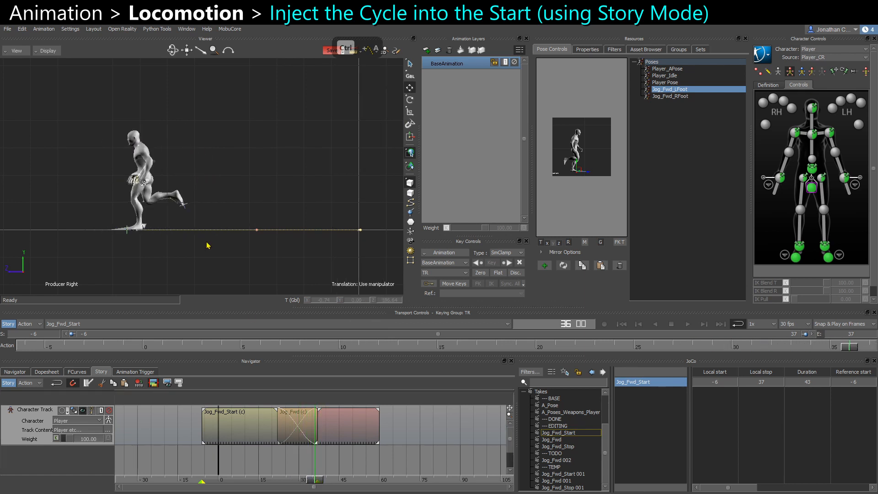
left_click(115, 218)
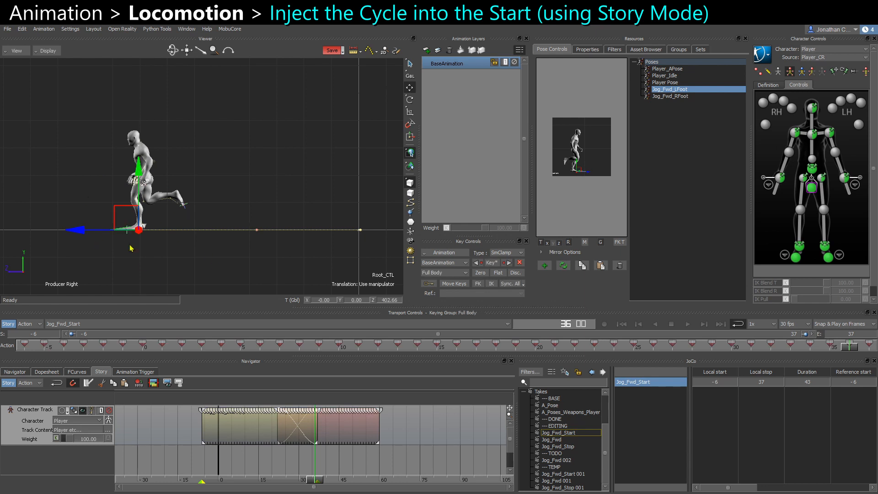
left_click(195, 250)
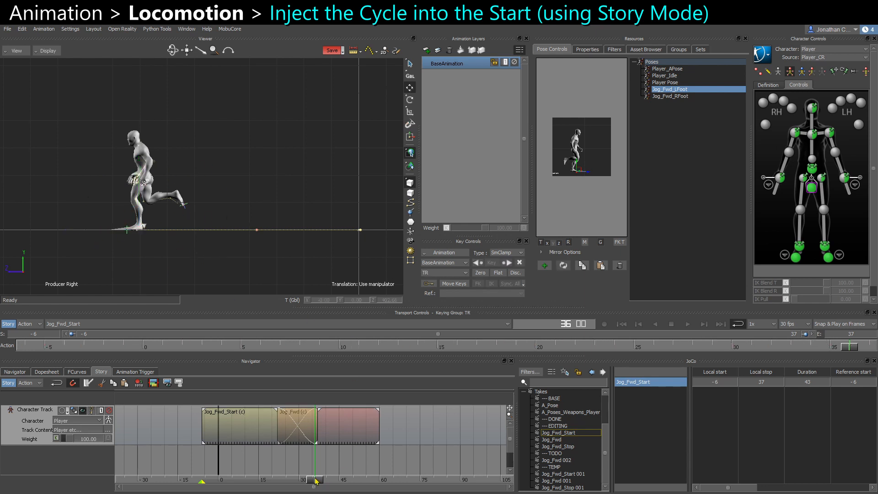
left_click_drag(316, 481, 280, 481)
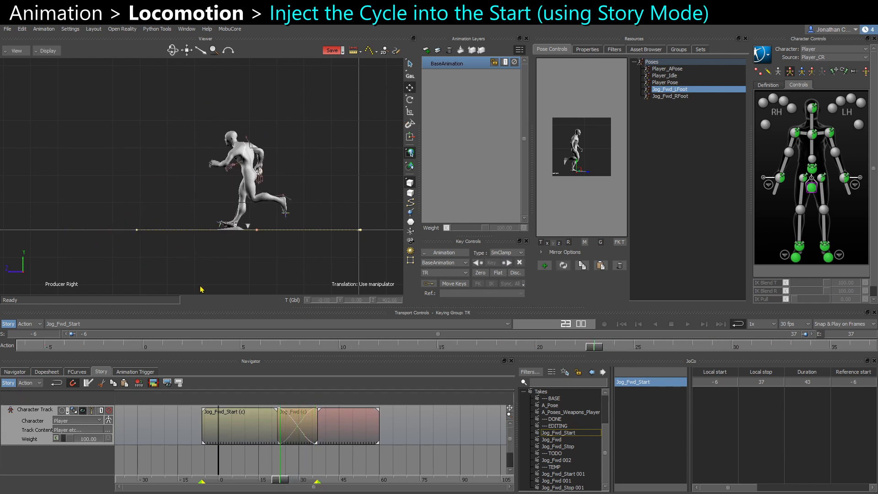
scroll(254, 139, "up", 1)
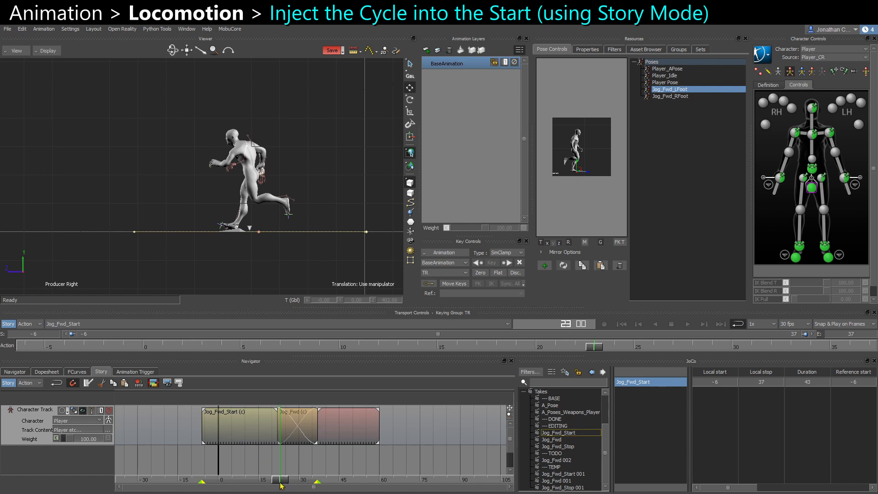
left_click_drag(280, 483, 328, 484)
left_click(349, 436)
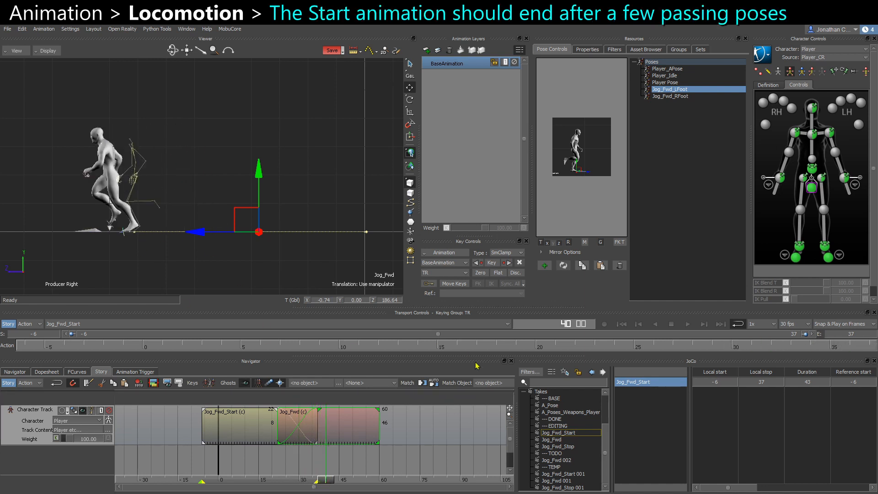
Set the take's end frame to 45.
left_click(565, 330)
type("45")
key("Return")
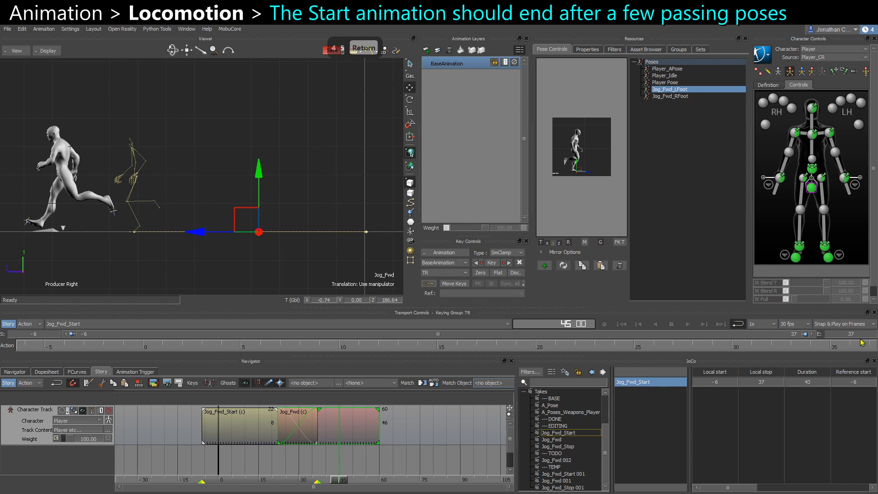
type("45")
key("Return")
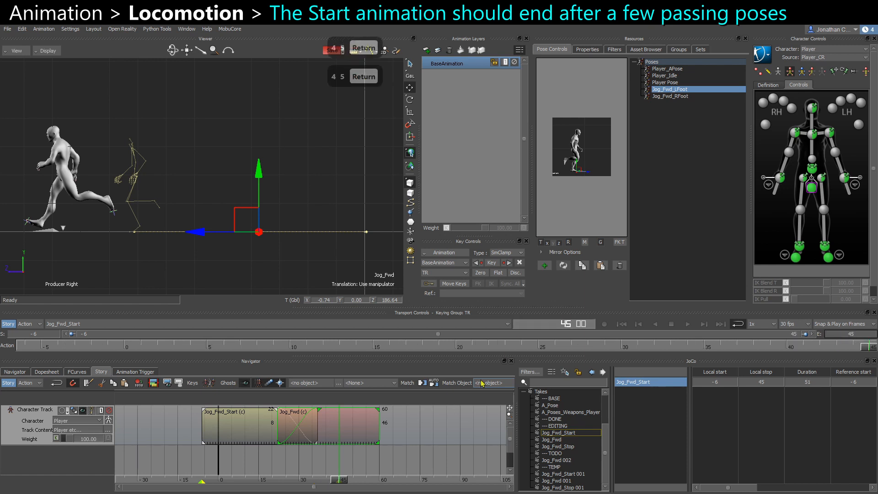
Scrub the timeline around the clip transition to judge where the start animation should end.
left_click_drag(271, 478, 286, 479)
left_click(294, 273)
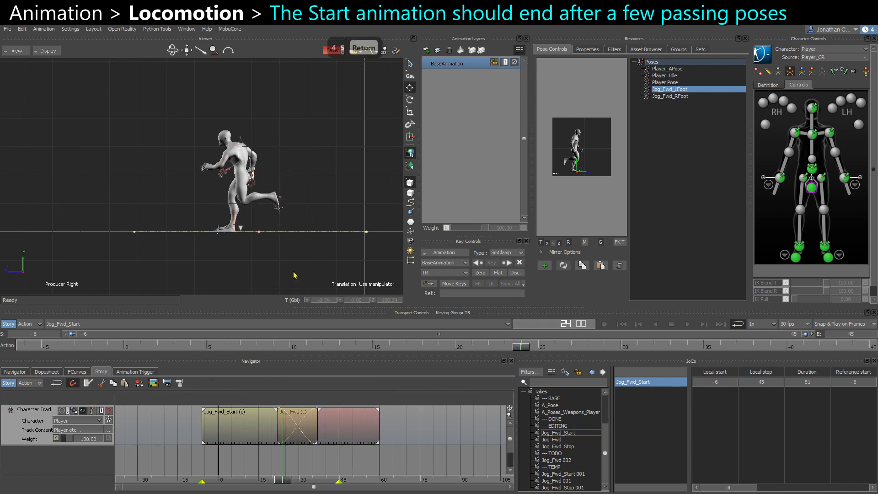
middle_click_drag(274, 275, 247, 273)
key("ctrl+a")
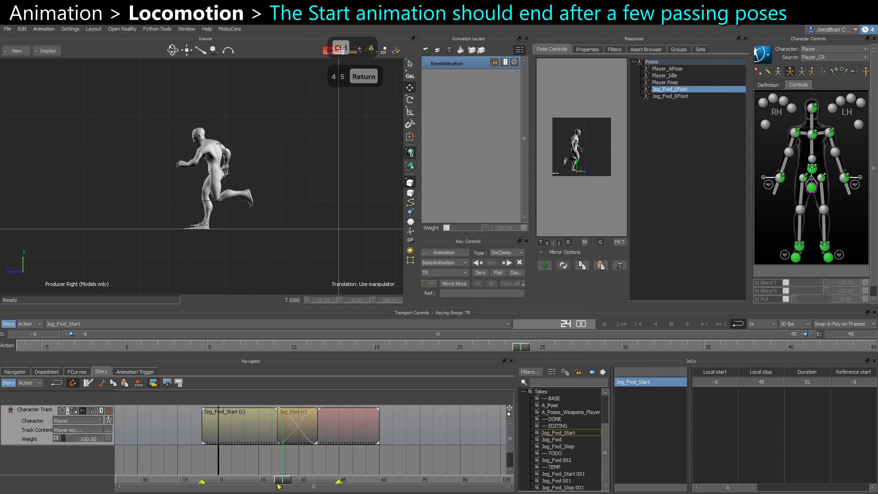
left_click_drag(281, 479, 320, 480)
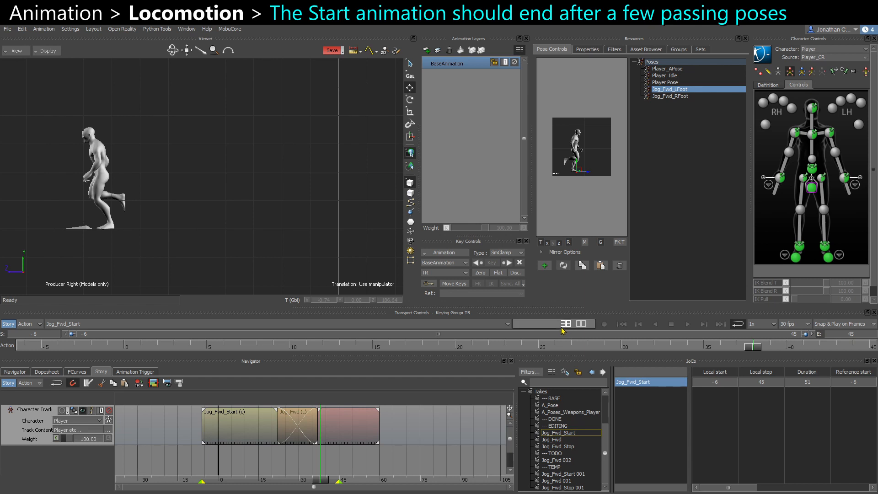
Go to frame 42 and set the take's end frame to 42.
type("42")
key("Return")
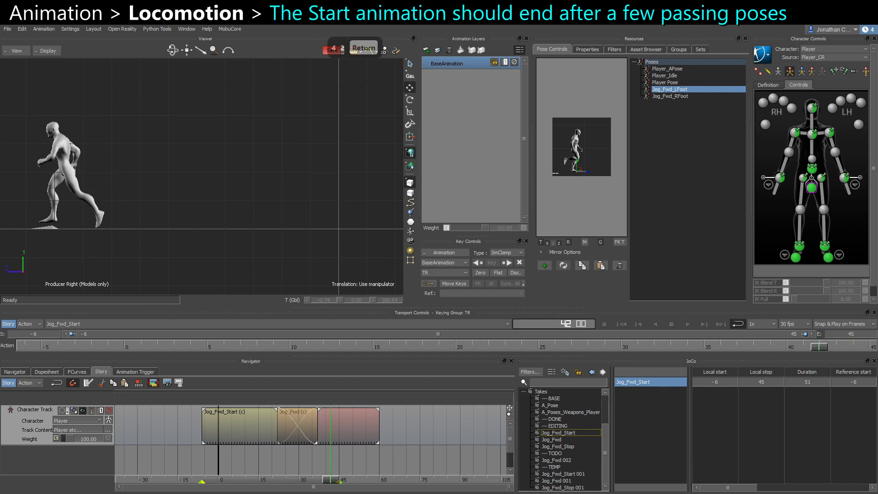
double_click(844, 337)
type("42")
key("Return")
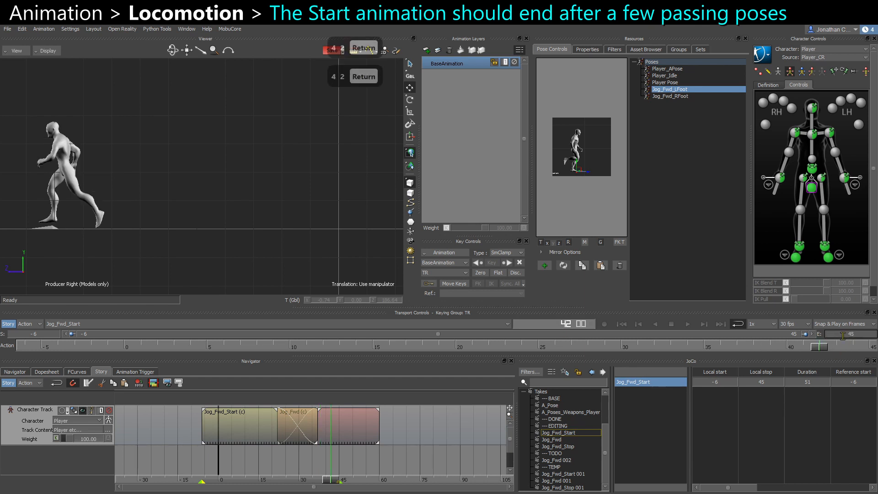
Play back the shortened take from the gameplay camera with looping enabled.
key("ctrl+space")
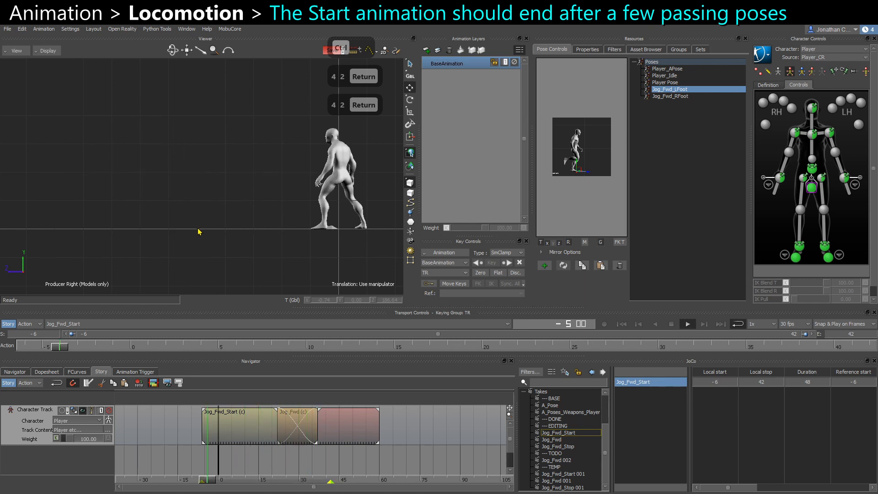
key("ctrl+e")
key("ctrl+space")
left_click_drag(214, 243, 306, 233, "ctrl+shift")
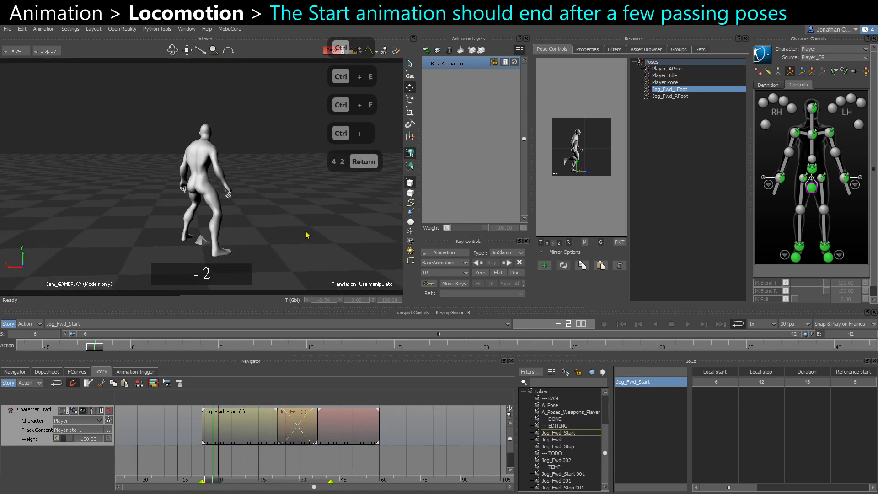
left_click(738, 324)
key("ctrl+space")
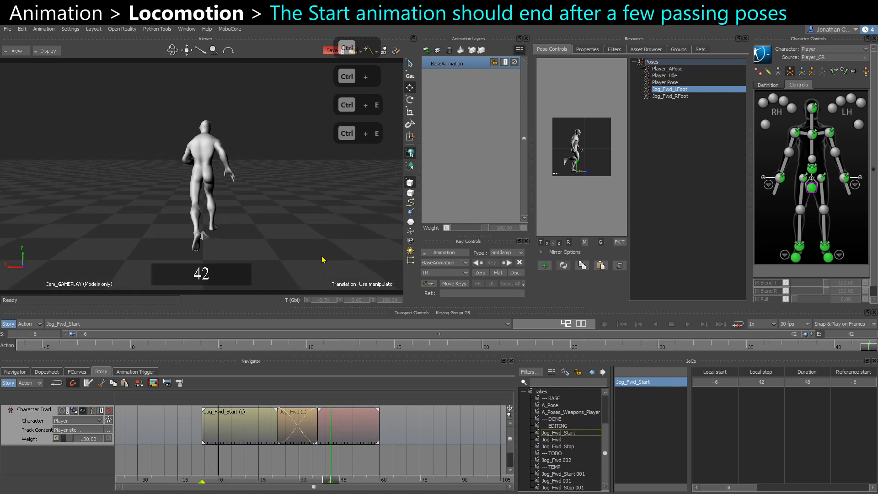
key("ctrl+space")
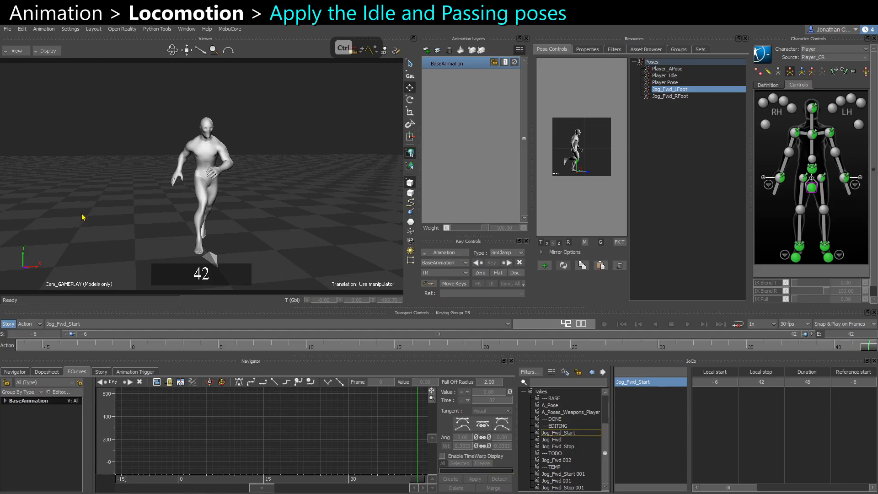
Switch to the Jog_Fwd_Stop take and go to frame 0.
left_click(57, 323)
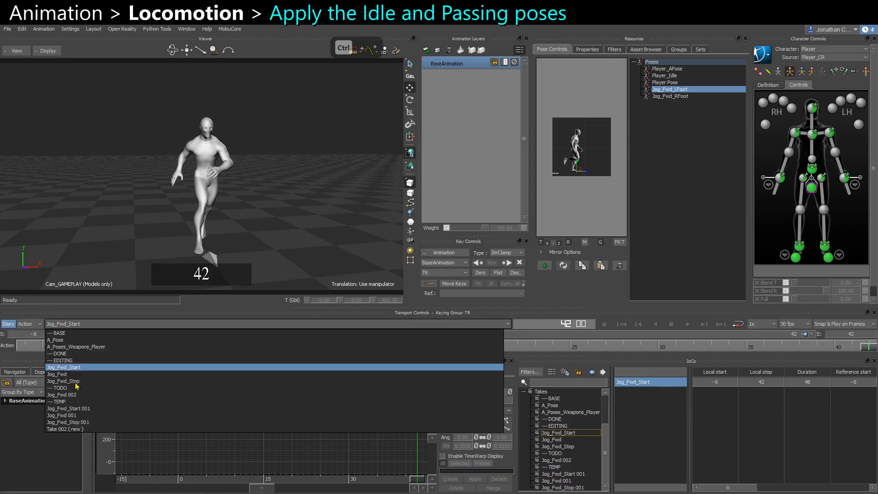
left_click(64, 381)
left_click(26, 348)
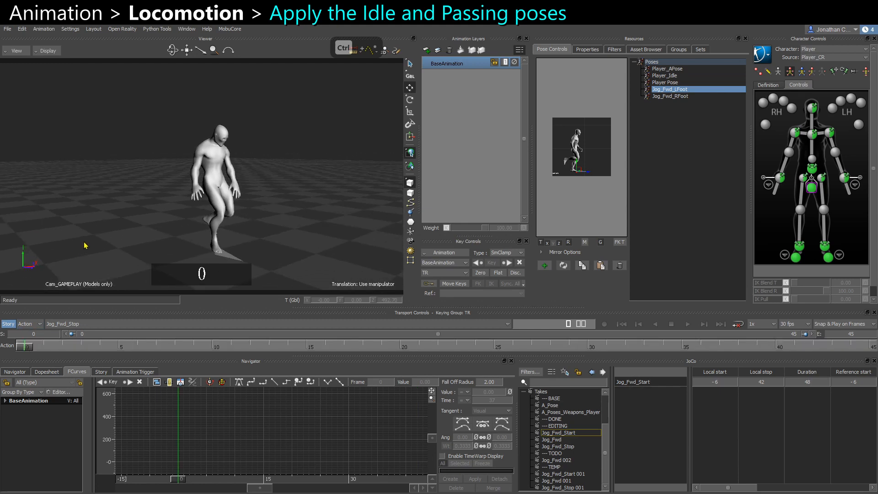
Add a new animation layer to the Jog_Fwd_Stop take.
key("ctrl+e")
left_click_drag(86, 245, 177, 232, "ctrl+shift")
key("ctrl+space")
left_click(238, 206)
left_click_drag(310, 180, 232, 163, "ctrl+shift")
left_click(411, 89)
left_click_drag(233, 163, 264, 184, "shift")
left_click(427, 50)
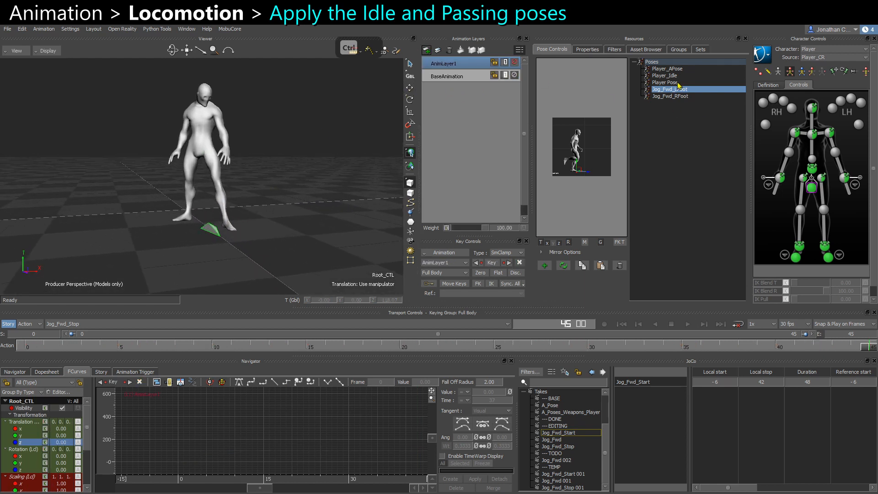
Apply the Player_Idle pose to the character on the new layer.
left_click(678, 83)
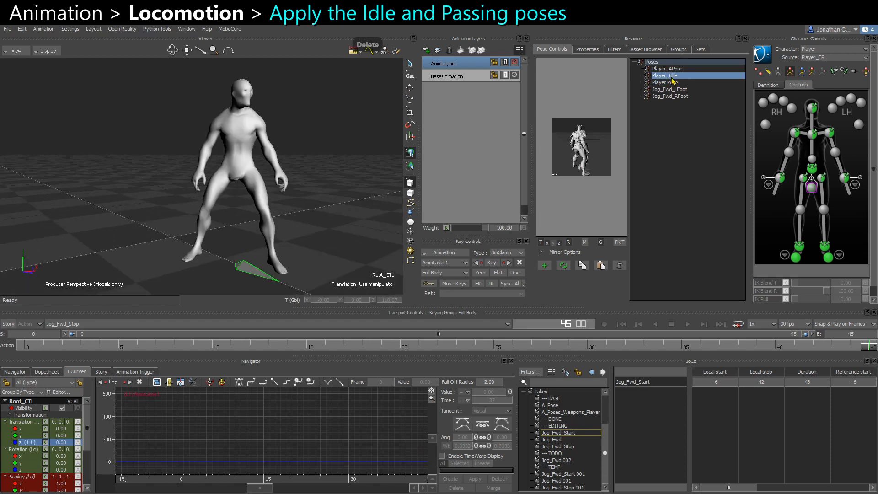
key("Delete")
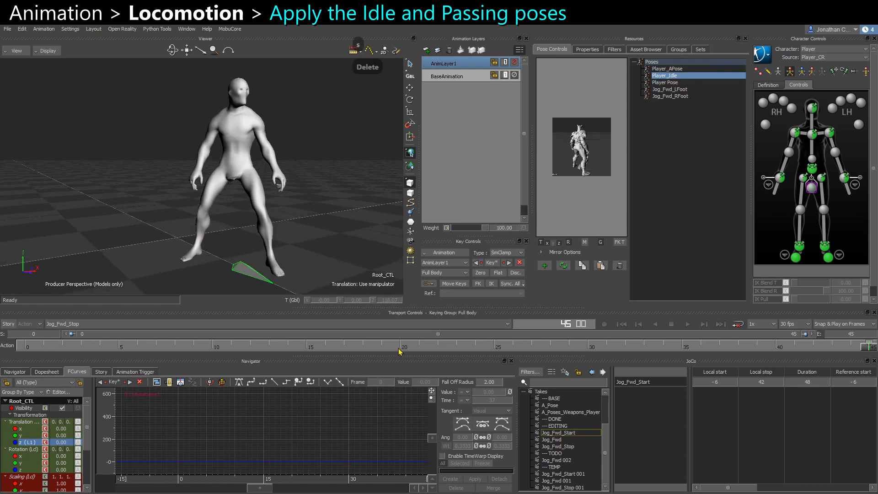
left_click_drag(400, 349, 1, 330)
left_click_drag(151, 215, 374, 114, "alt")
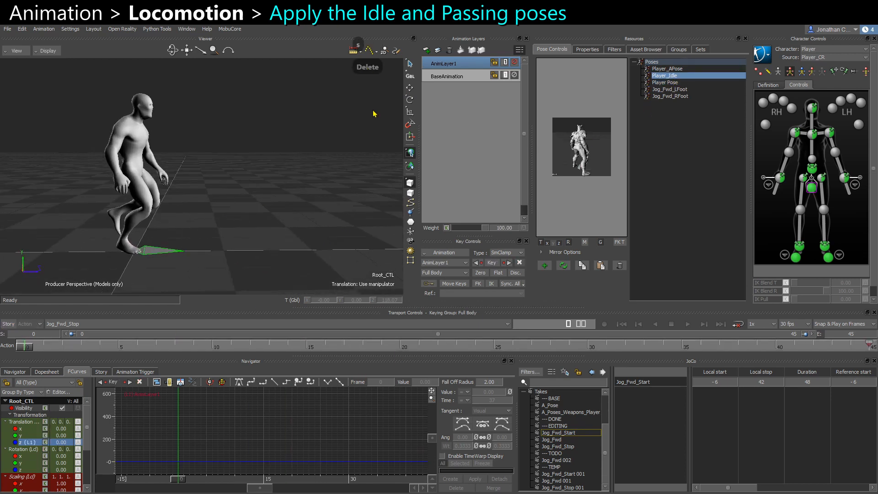
Toggle the new animation layer off and on to compare it with the base animation.
left_click(515, 63)
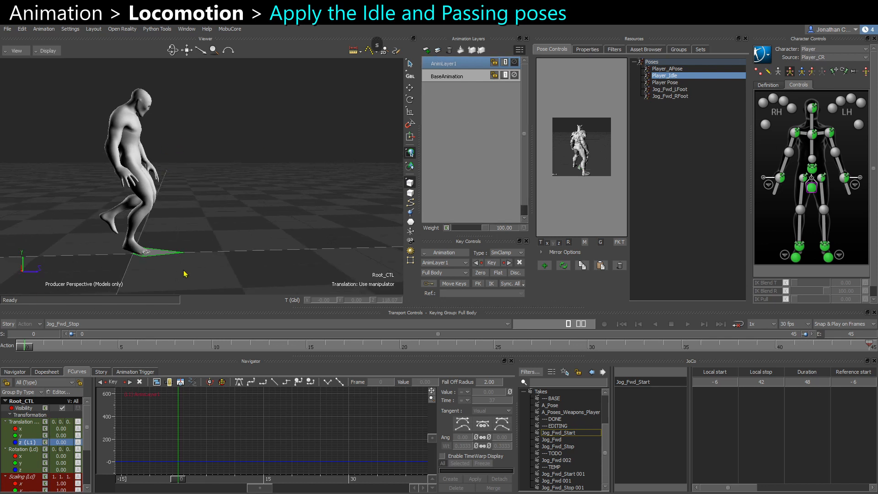
left_click_drag(172, 186, 168, 154, "alt")
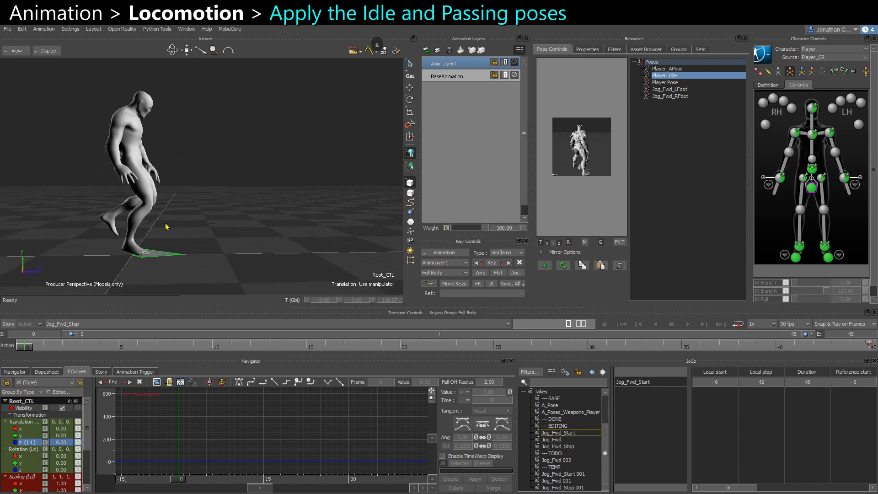
left_click(514, 63)
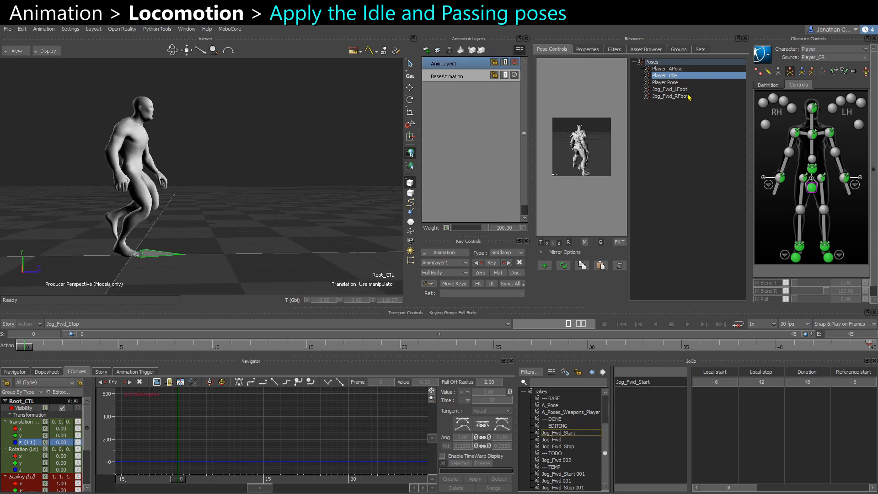
Apply the Jog_Fwd_RFoot pose and key it on the new layer around frame 12.
left_click(682, 97)
double_click(682, 96)
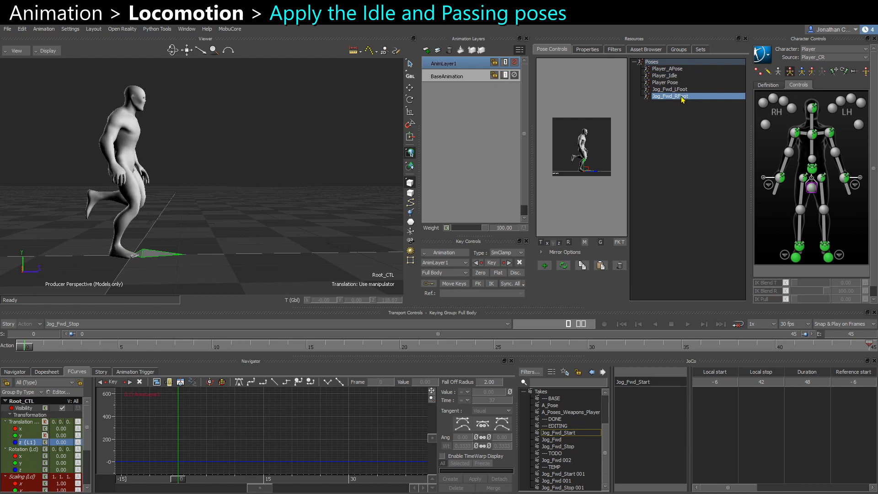
left_click_drag(26, 350, 418, 350)
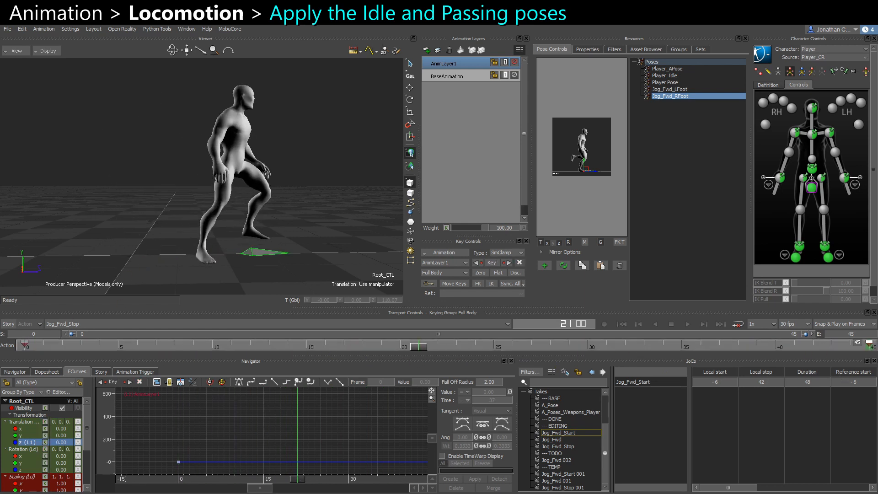
left_click_drag(422, 348, 250, 347)
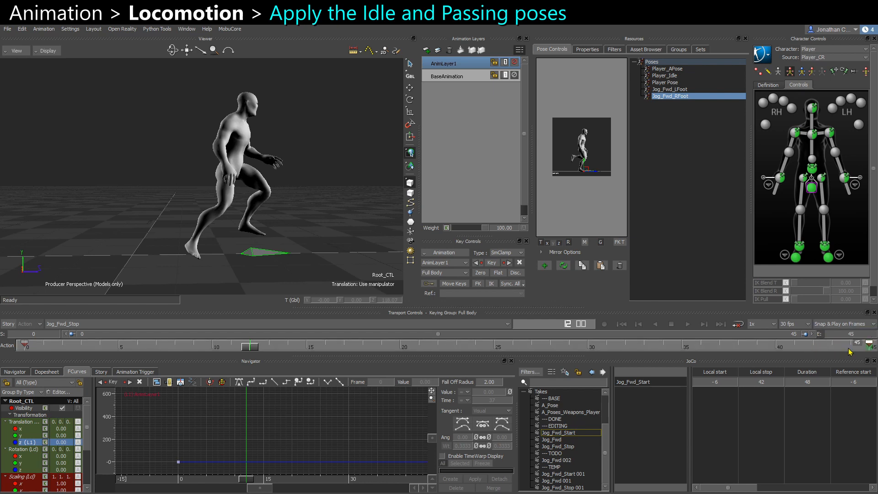
key("ctrl+c")
key("ctrl+v")
key("ctrl+c")
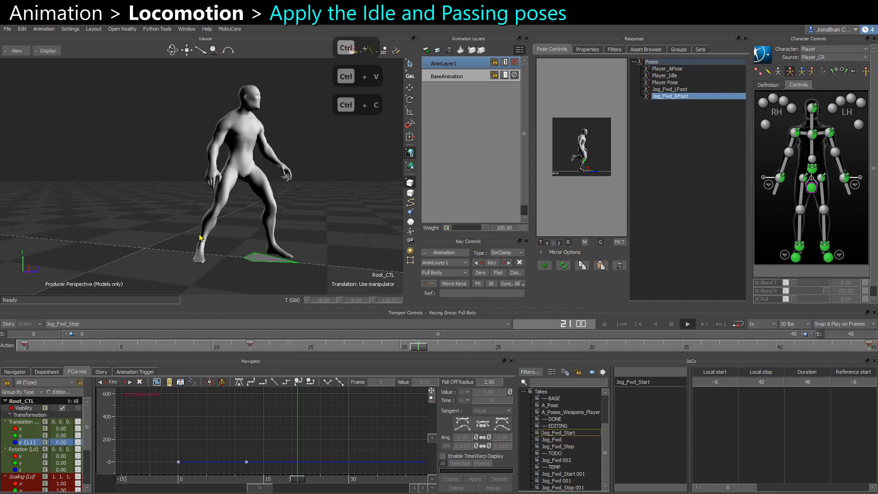
Delete the keyed pose on the new animation layer of the Jog_Fwd_Stop take.
key("ctrl")
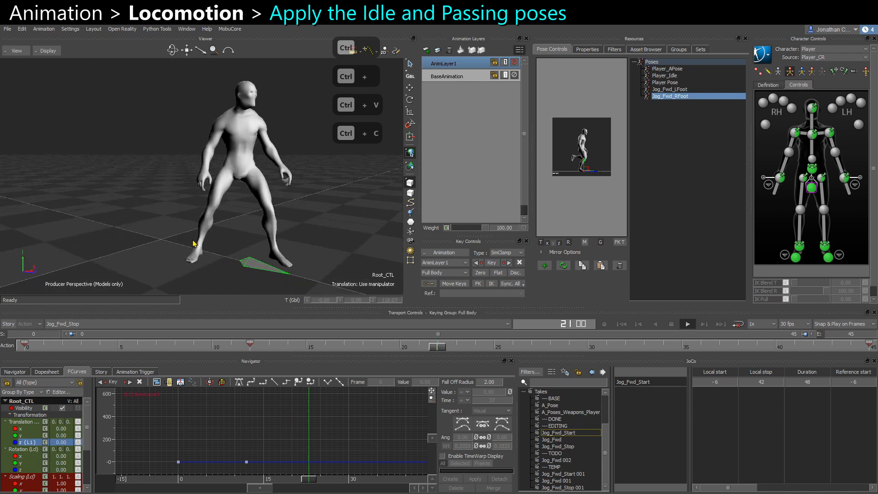
left_click_drag(193, 242, 343, 209, "ctrl+shift")
key("ctrl+space")
key("Delete")
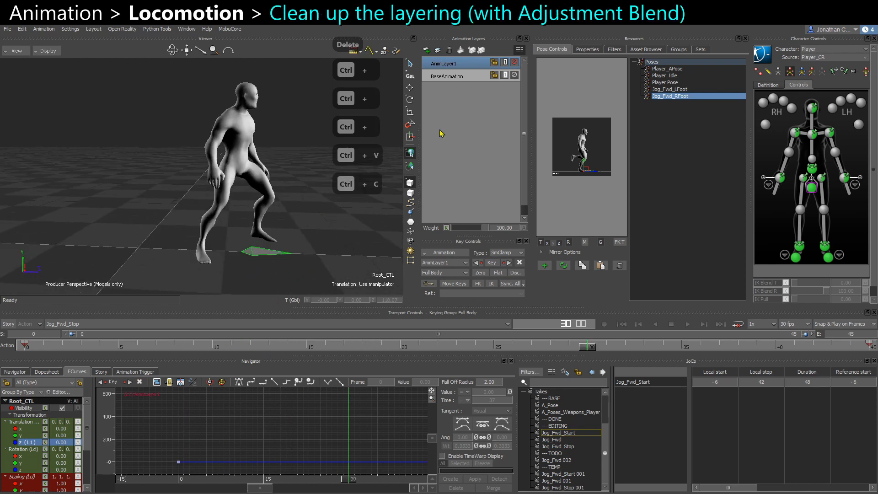
Rename the animation layer AnimLayer1 to Pose_Original.
right_click(455, 68)
left_click(473, 110)
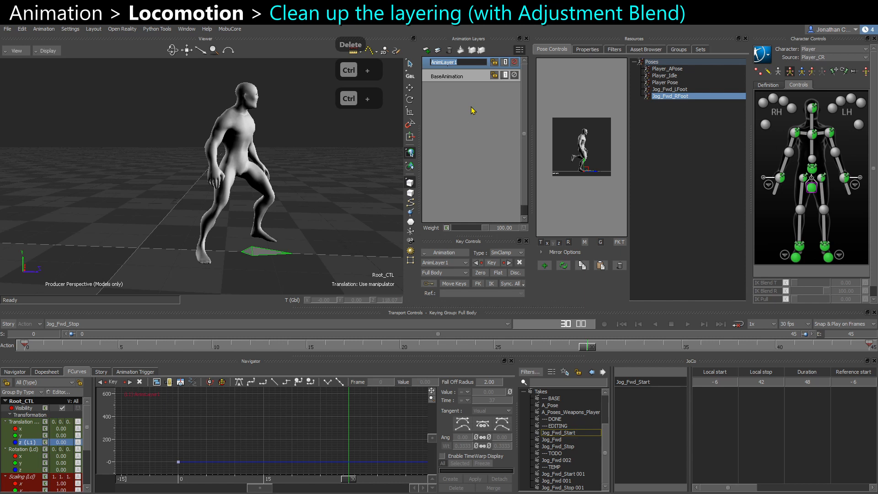
type("Pose_E")
key("BackSpace")
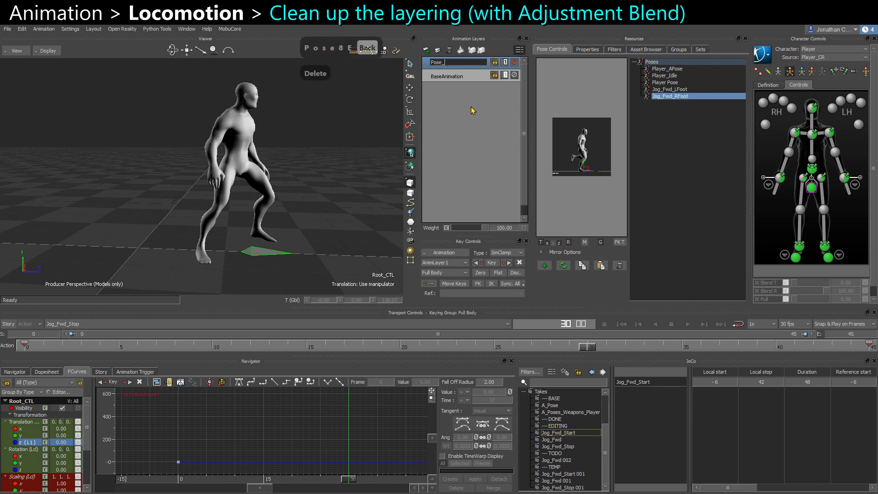
type("Original")
key("Return")
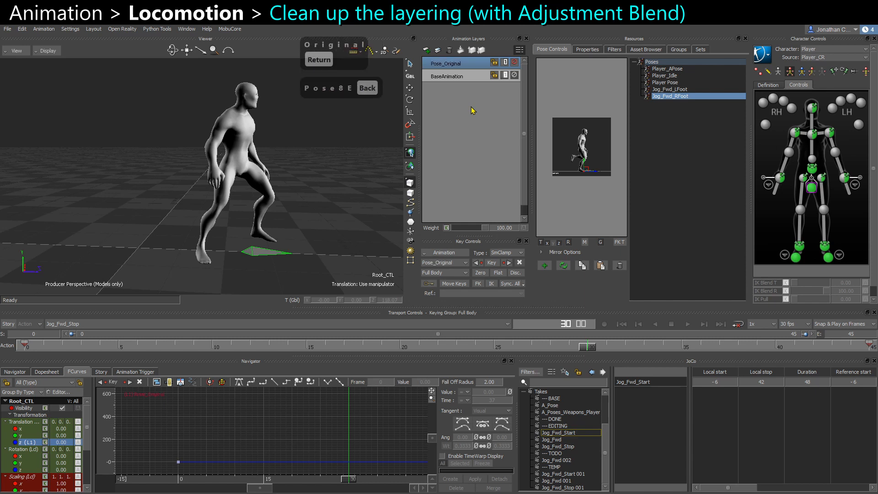
Duplicate the Pose_Original layer and rename the copy Pose_Adjusted.
key("ctrl+c")
key("ctrl+v")
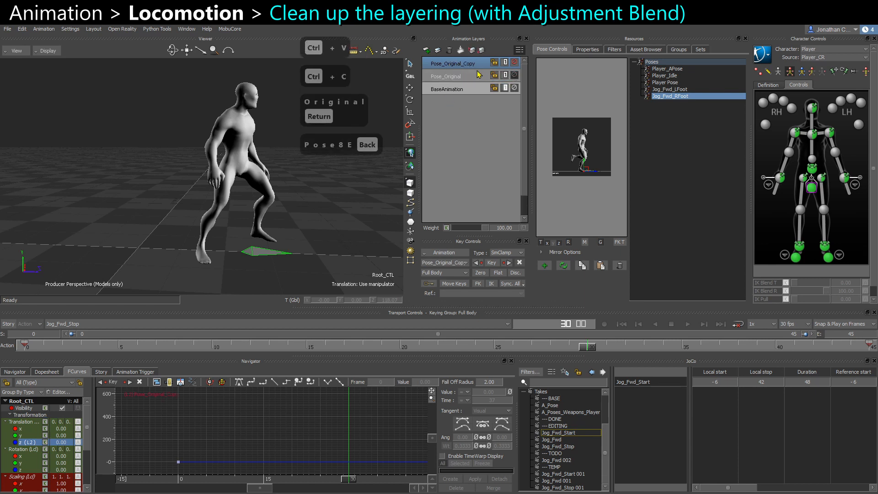
right_click(462, 66)
left_click(488, 105)
type("Pose")
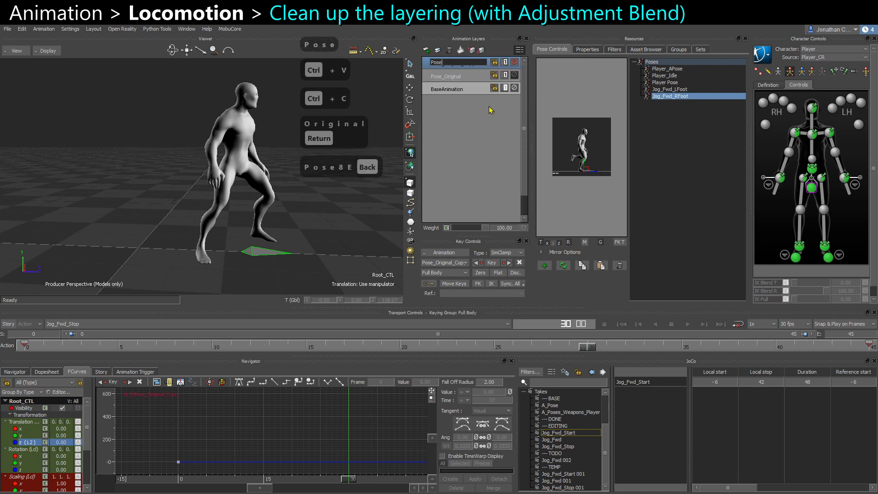
type("_Adjusted")
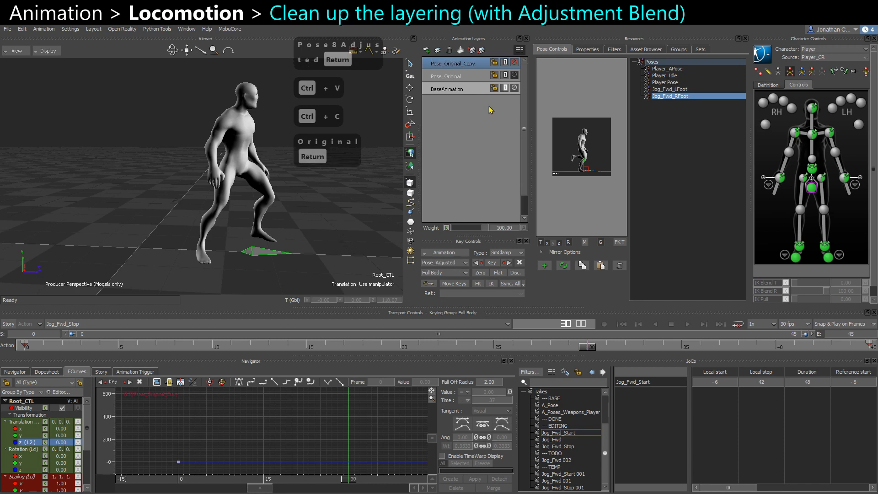
key("Return")
Select the base animation and play and scrub through the take to review the stop motion.
left_click(230, 29)
left_click(238, 37)
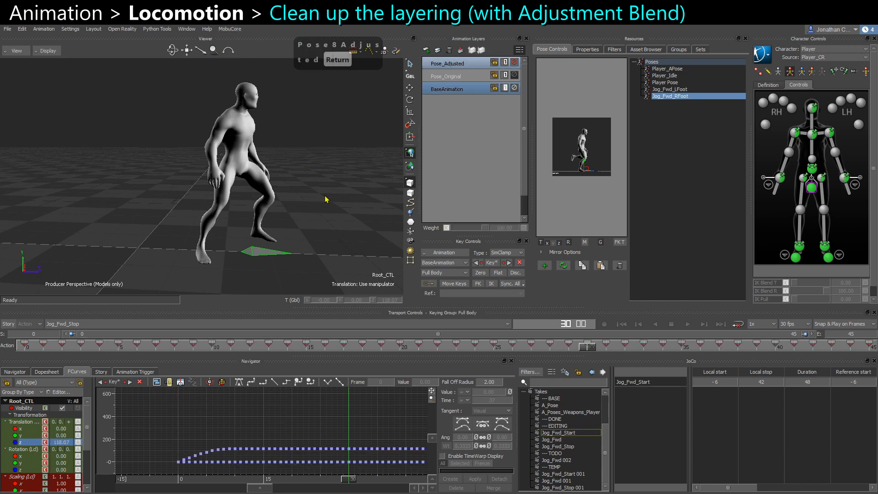
key("ctrl")
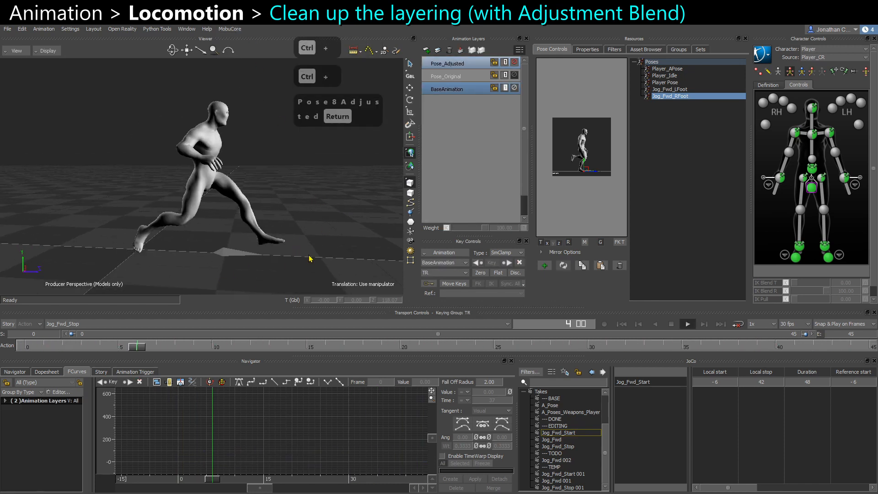
left_click_drag(263, 239, 183, 107, "ctrl+shift")
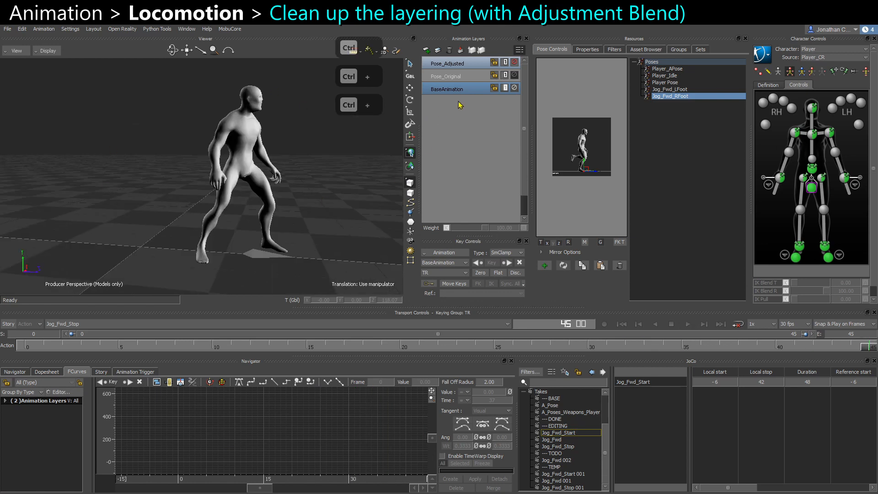
left_click(455, 90)
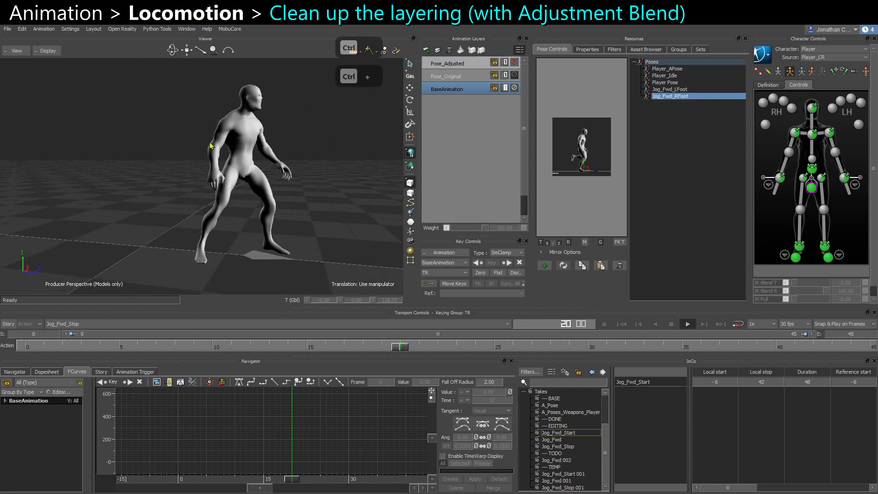
key("ctrl+space")
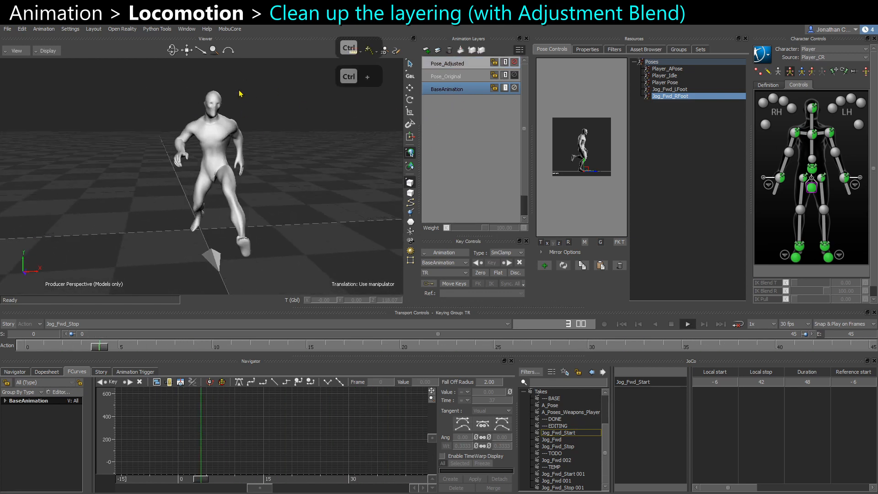
left_click_drag(229, 190, 257, 112, "ctrl+shift")
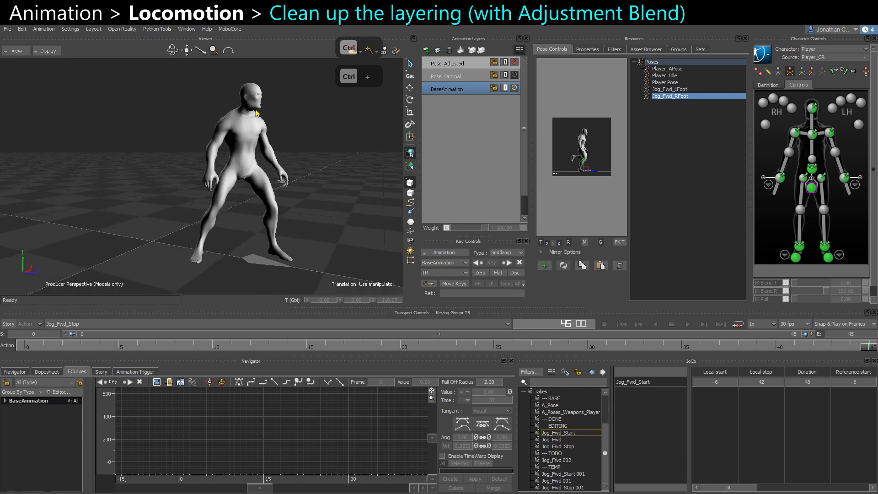
left_click_drag(259, 209, 126, 290, "ctrl+shift")
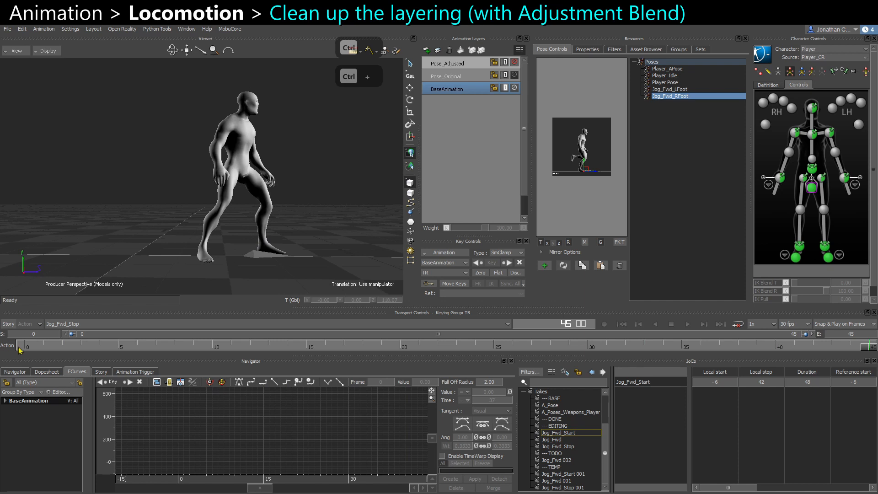
left_click_drag(20, 351, 63, 349)
left_click_drag(196, 244, 234, 238, "ctrl")
Add a new animation layer and move the left ankle effector to reposition the foot around frame 2.
left_click(824, 247)
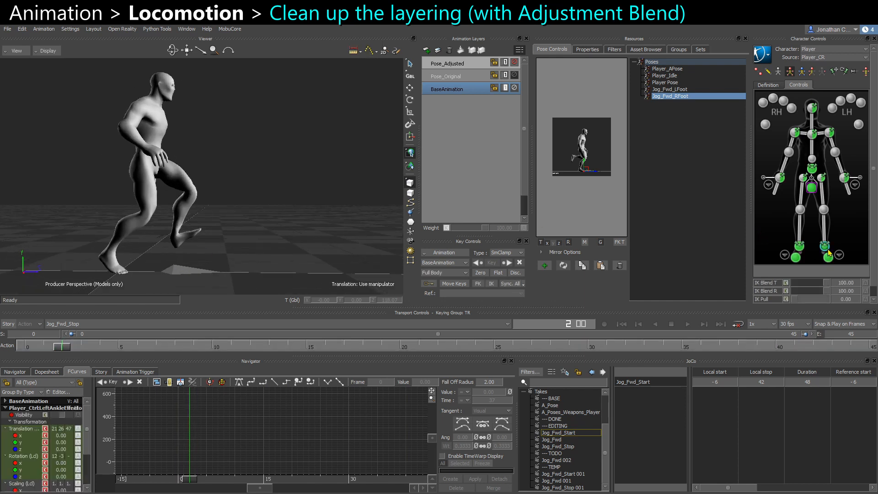
left_click(426, 50)
scroll(185, 185, "up", 1)
key("w")
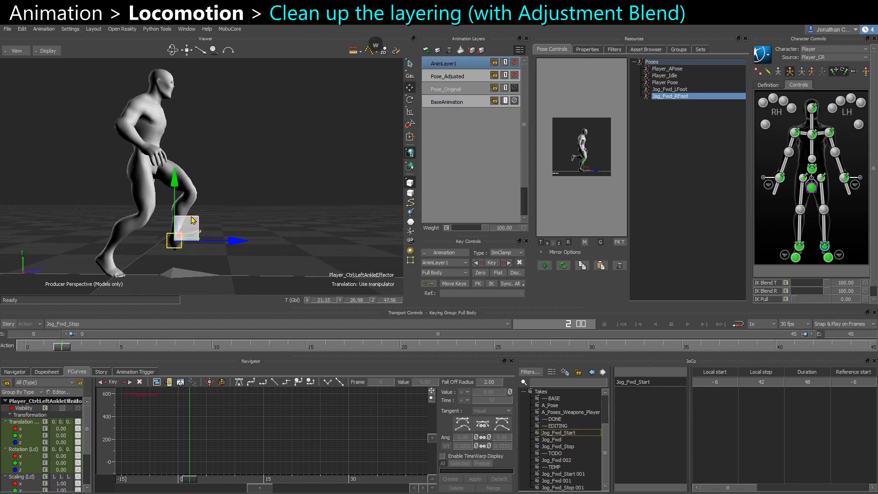
left_click_drag(191, 223, 232, 219)
key("q")
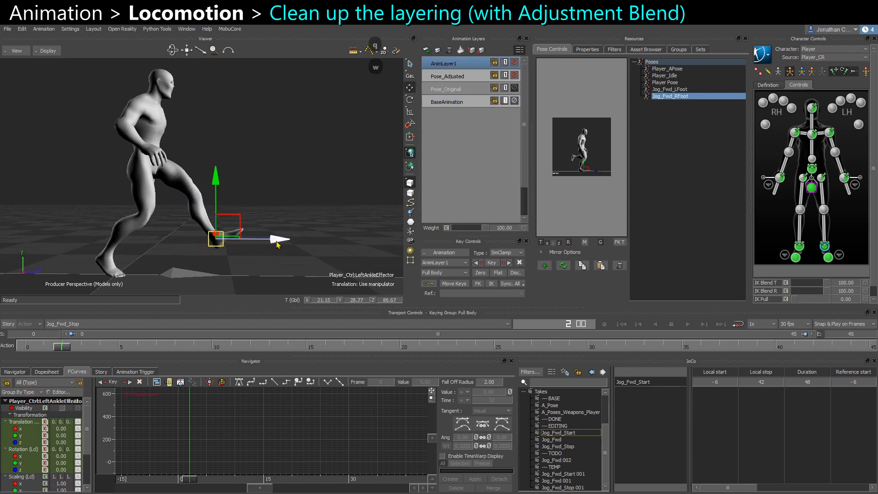
left_click_drag(276, 241, 251, 242)
left_click_drag(210, 225, 195, 238)
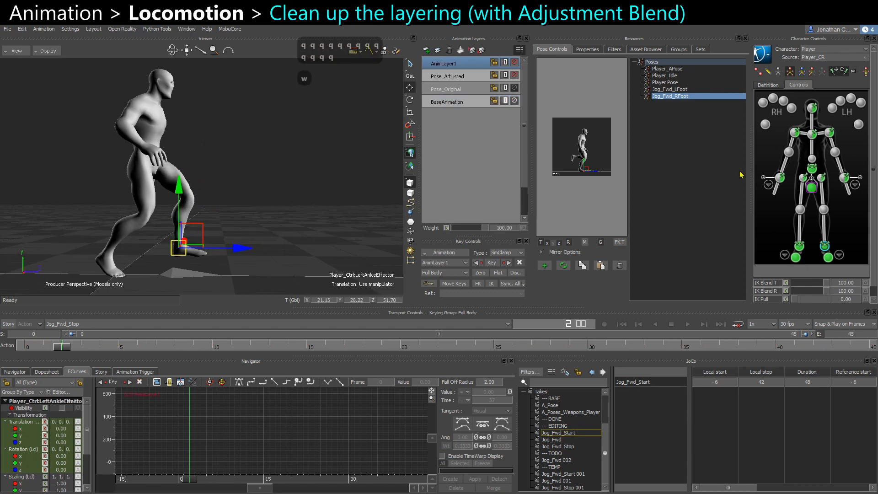
Select the hips effector and zero its offset at frame 0 on the new layer.
left_click(810, 170)
left_click_drag(164, 144, 157, 151)
key("alt+s")
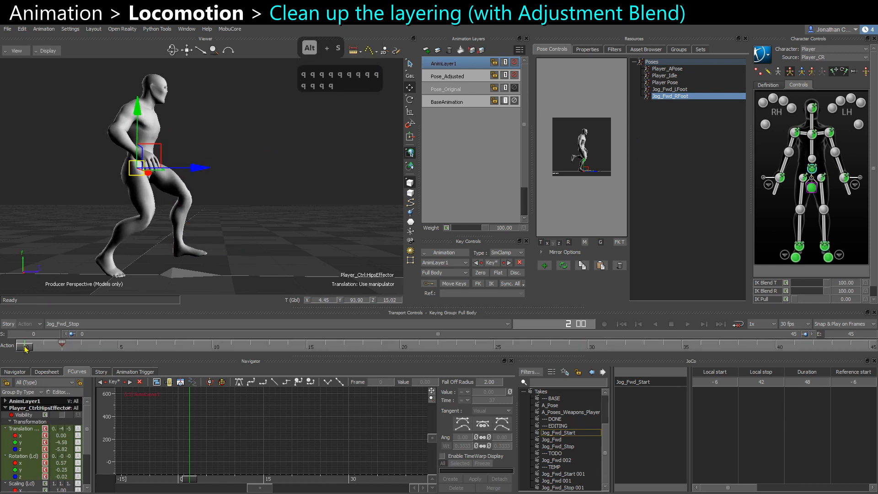
left_click(26, 346)
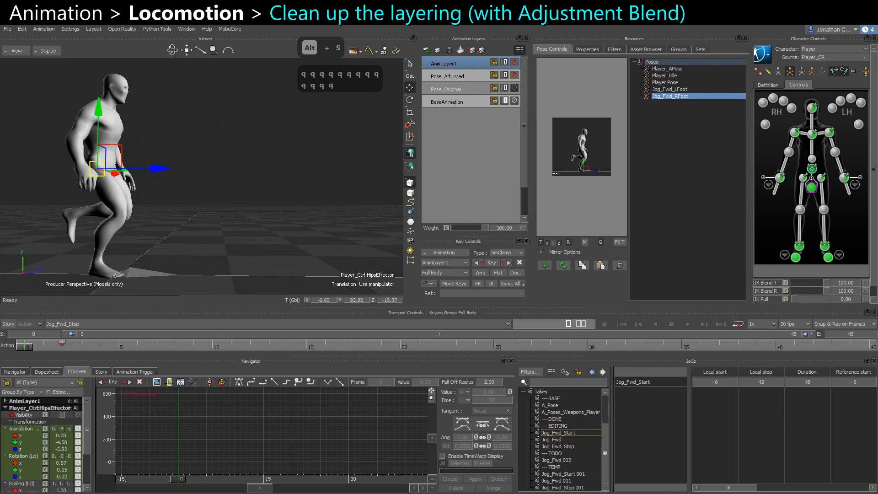
left_click(480, 275)
Move and rotate the hips effector around frame 8, then zero its offset around frame 20.
key("ctrl+space")
key("ctrl+space")
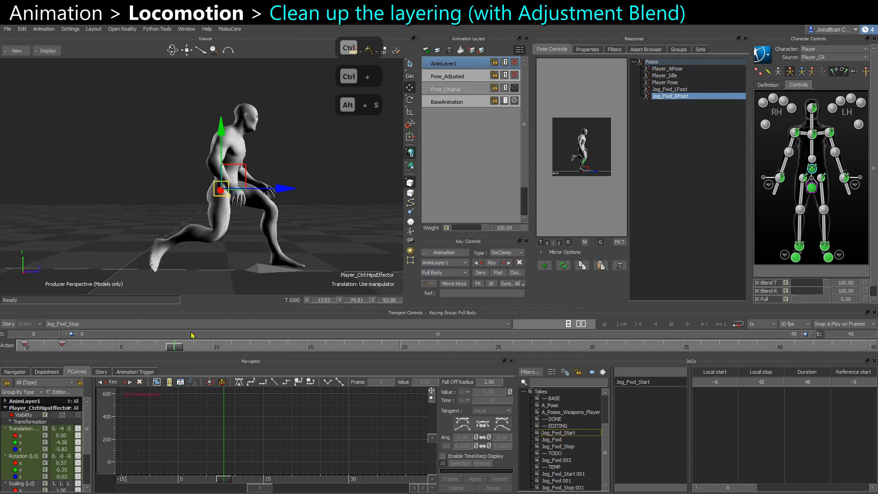
left_click(480, 273)
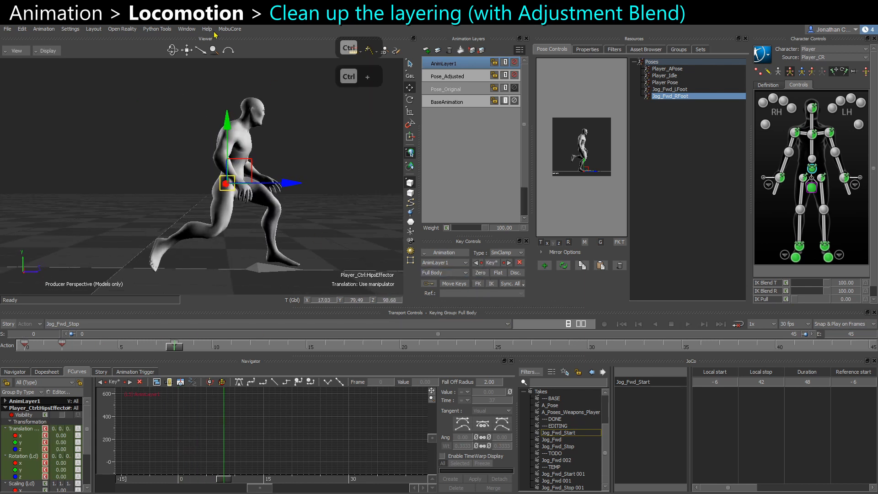
left_click_drag(250, 177, 268, 206)
key("e")
left_click_drag(100, 151, 114, 158, "alt")
key("s")
key("ctrl+space")
key("ctrl+space")
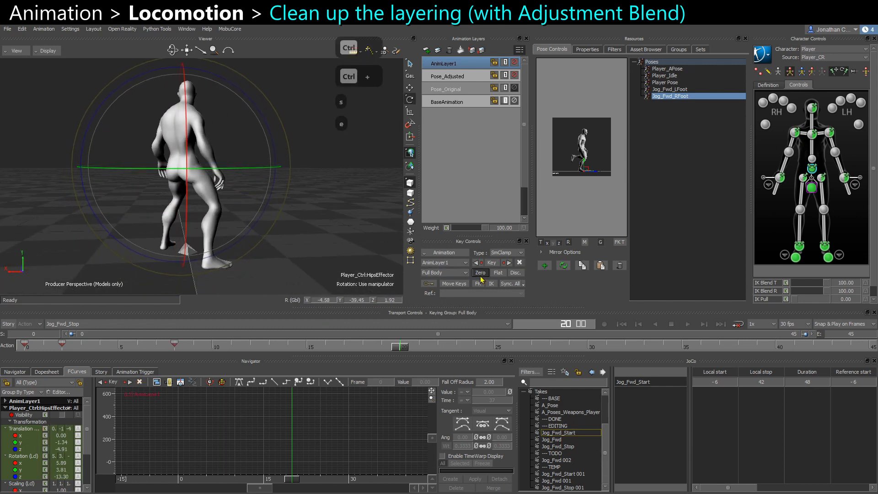
left_click(482, 277)
Play back the layered animation from different angles to review the hip and foot adjustments.
left_click_drag(290, 253, 314, 225, "alt")
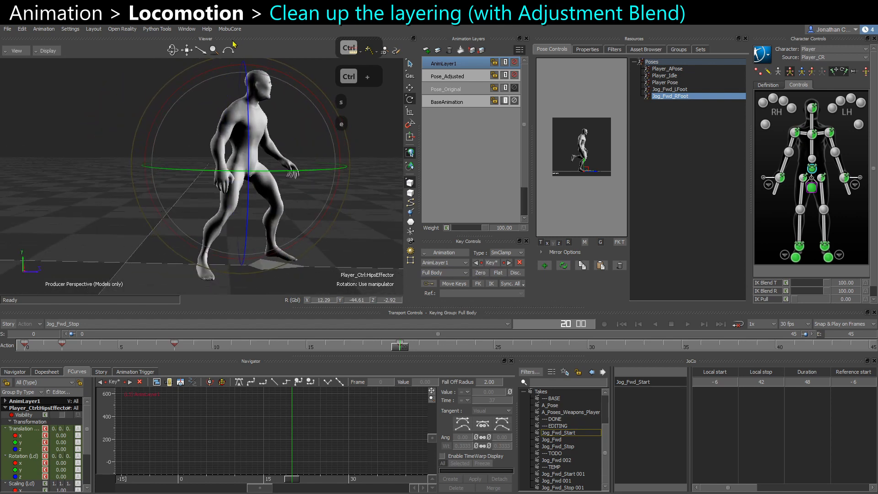
left_click(230, 32)
left_click(243, 40)
left_click(377, 234)
key("ctrl+space")
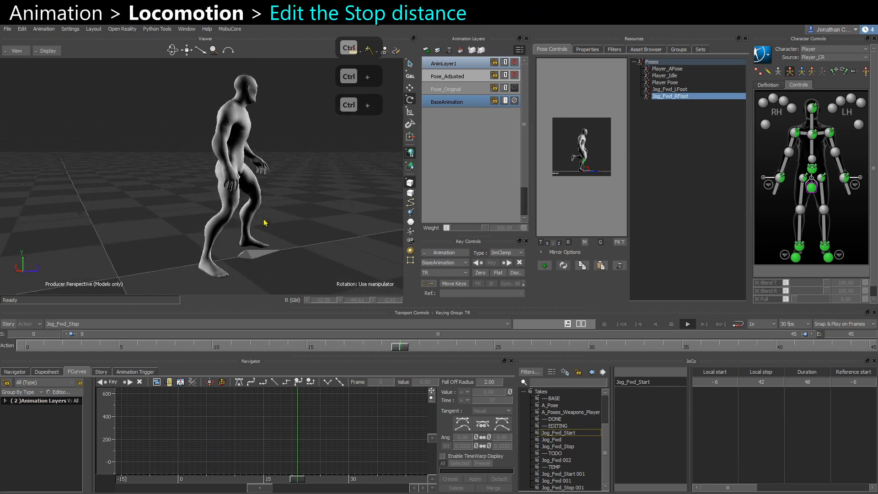
left_click_drag(264, 223, 235, 251, "alt")
Select Root_CTL, add another animation layer, and key the root at the first frame.
left_click(293, 272)
key("w")
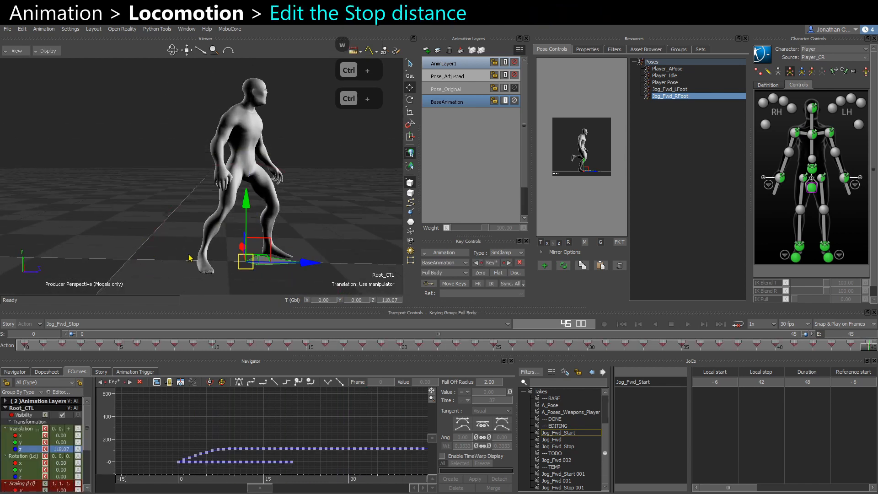
left_click(426, 49)
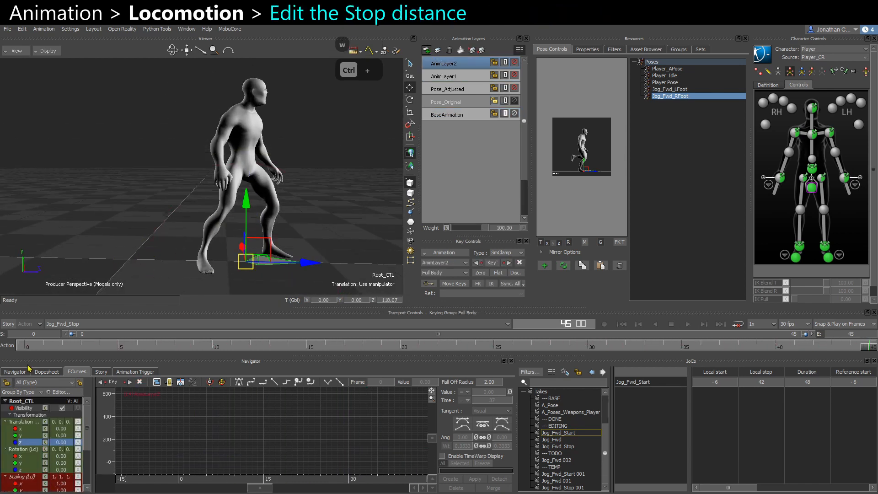
key("Home")
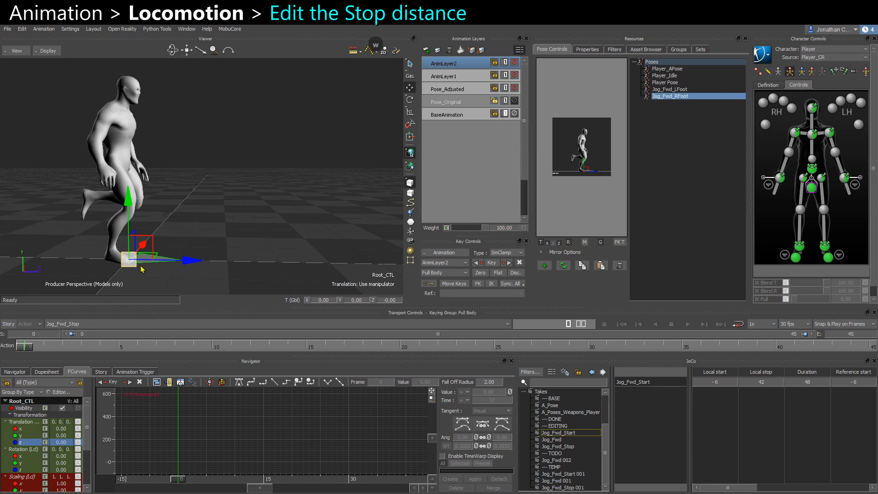
key("s")
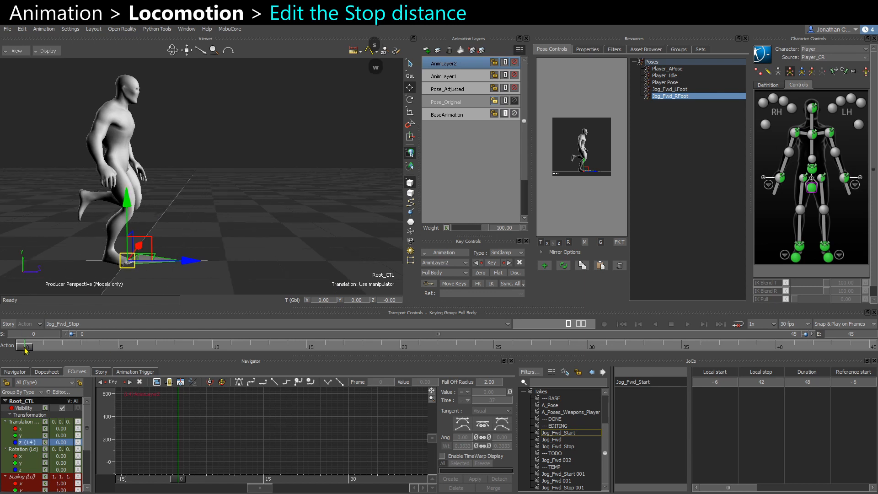
At the last frame set the root's Z translation to 75 and key it, then toggle the layer to compare.
left_click_drag(40, 288, 82, 257, "alt")
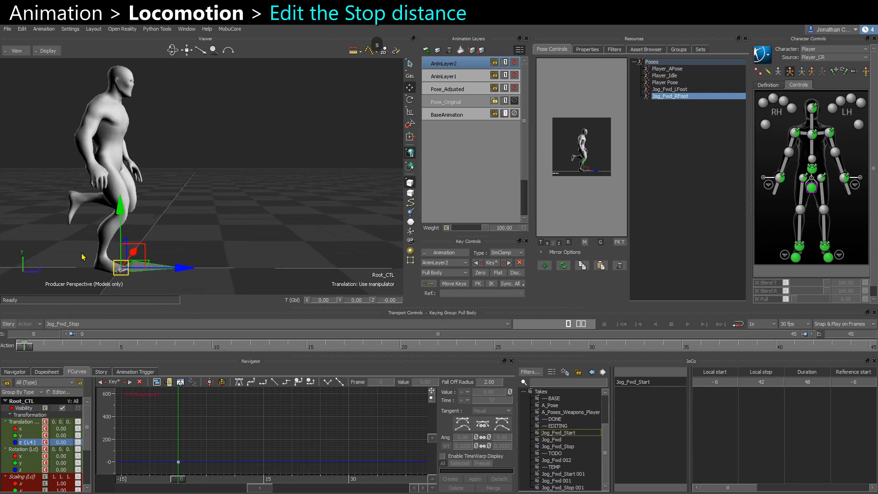
key("End")
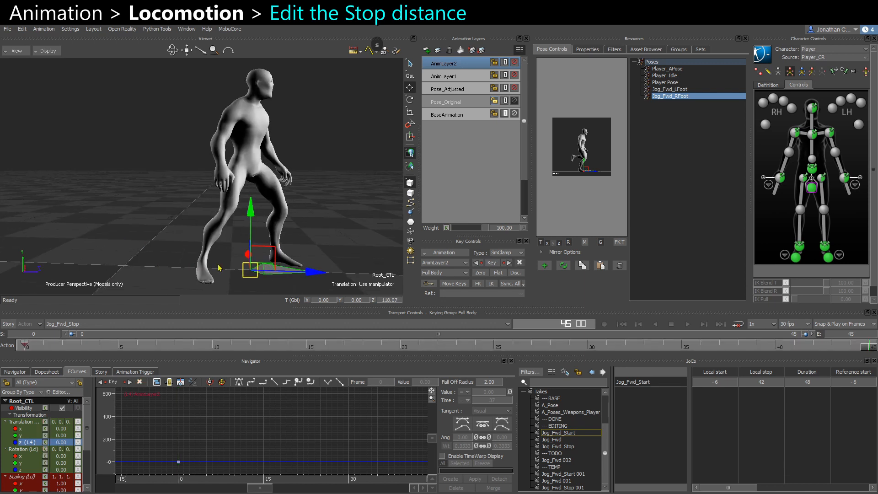
left_click_drag(218, 268, 263, 266, "alt")
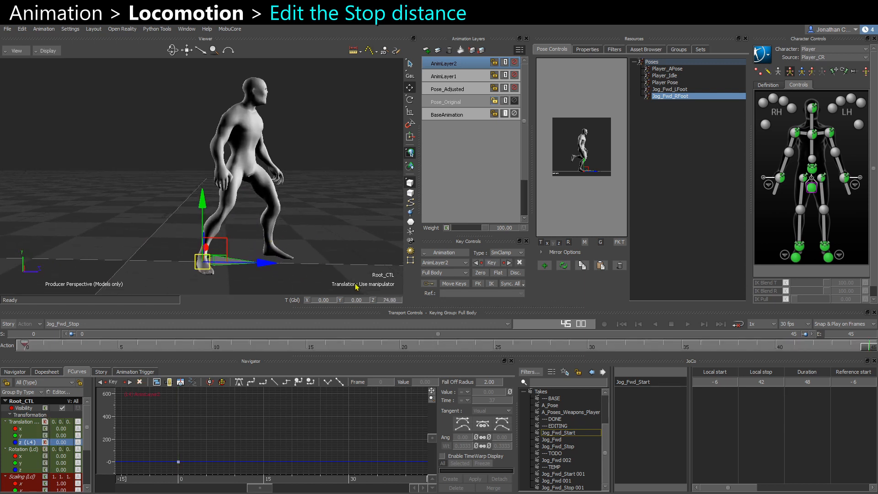
left_click(388, 300)
type("75")
key("Return")
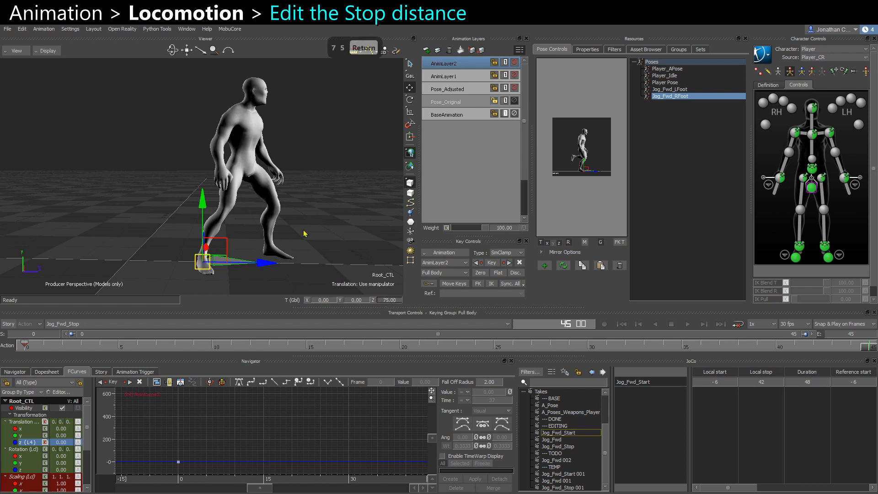
key("s")
left_click(514, 62)
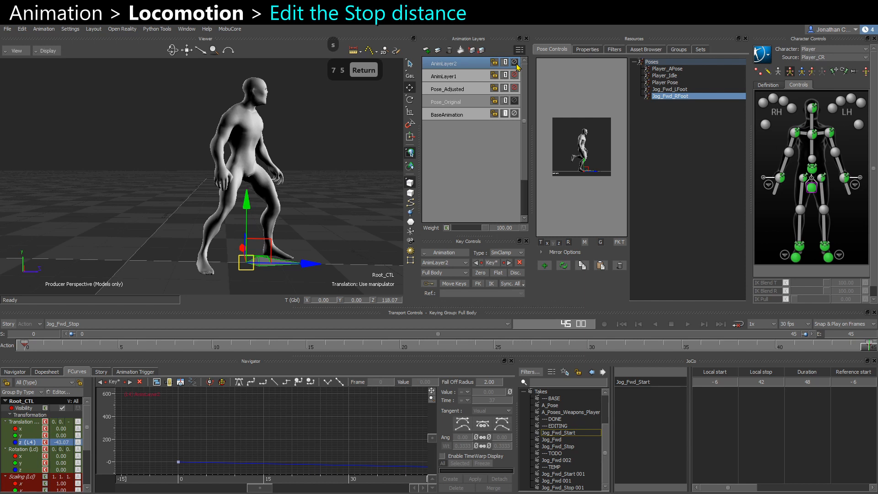
left_click(514, 62)
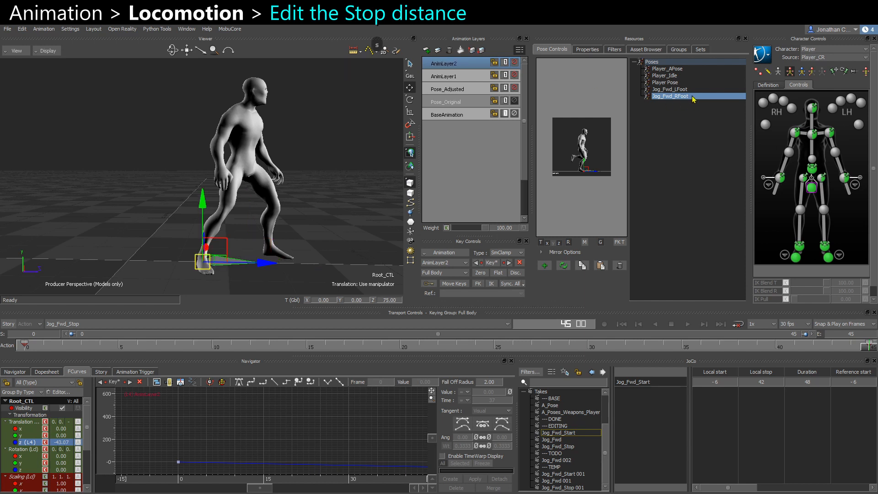
Play back the finished Jog_Fwd_Stop take, orbiting the view to review the stop from several angles.
double_click(667, 77)
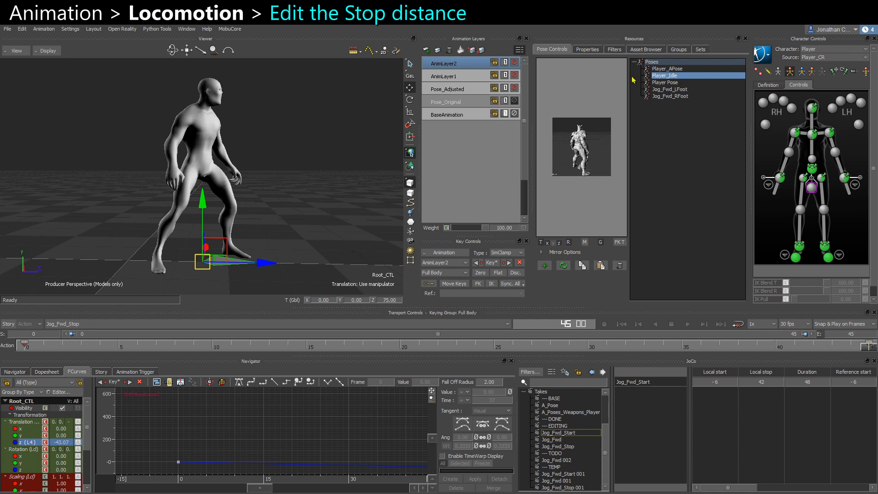
key("ctrl+space")
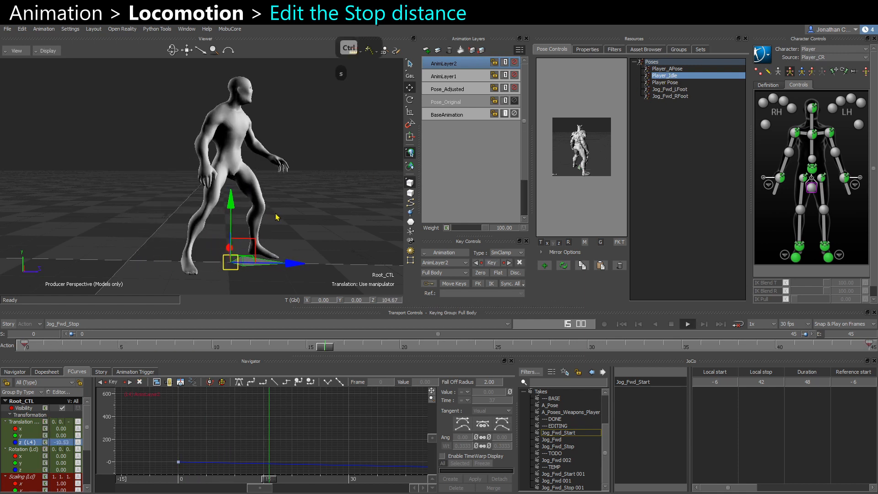
left_click(220, 31)
left_click(244, 37)
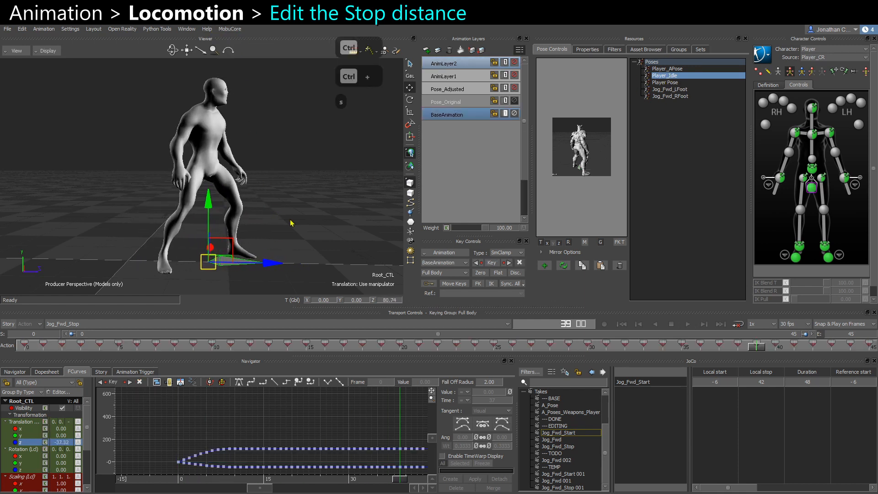
left_click(323, 216)
key("ctrl+space")
key("ctrl+space")
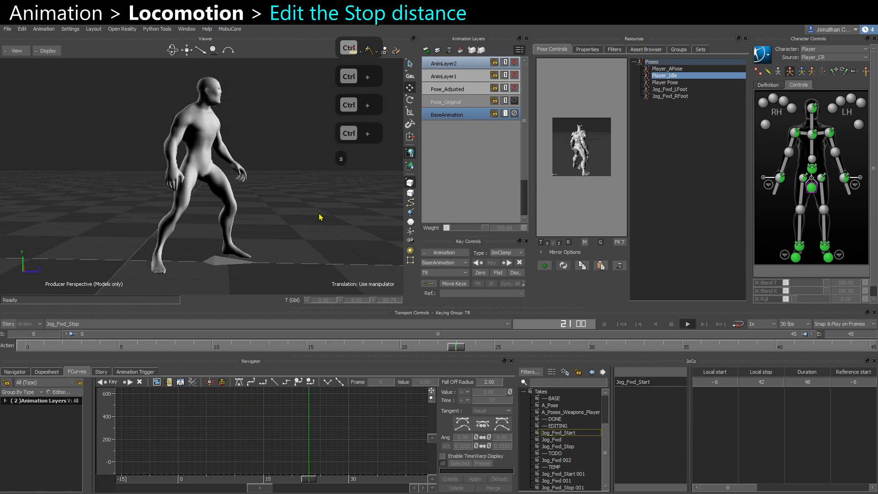
left_click_drag(308, 224, 234, 229, "ctrl+shift")
key("ctrl+space")
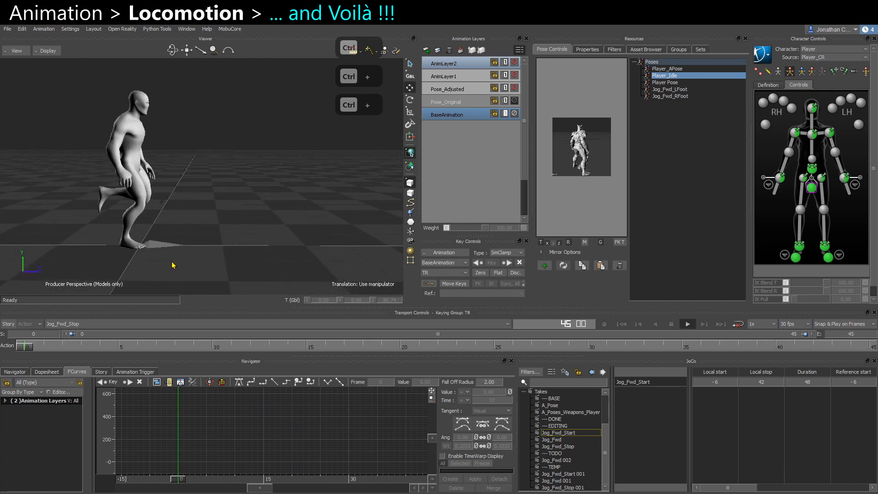
left_click_drag(168, 245, 163, 215, "ctrl+shift")
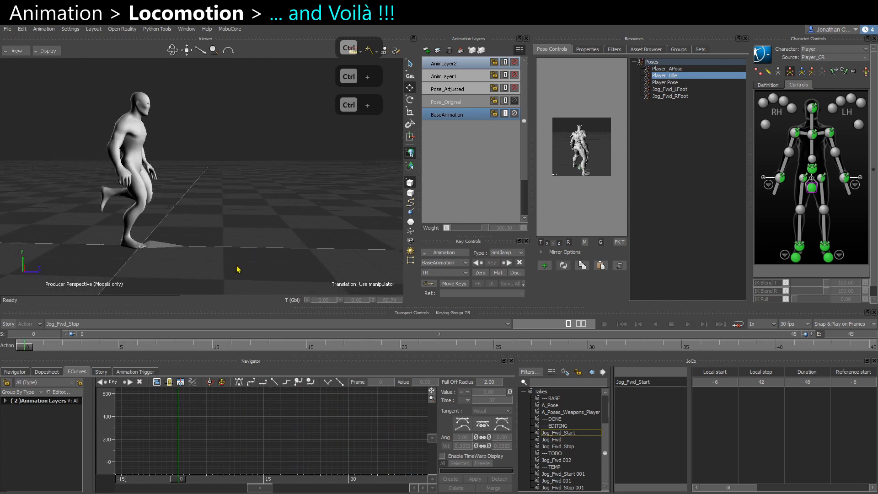
left_click_drag(236, 270, 232, 240, "ctrl+shift")
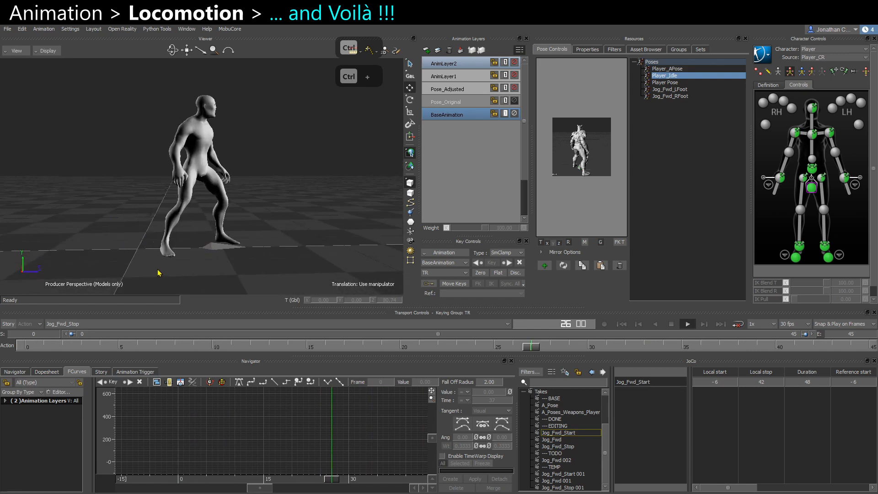
left_click_drag(159, 273, 141, 260, "ctrl+shift")
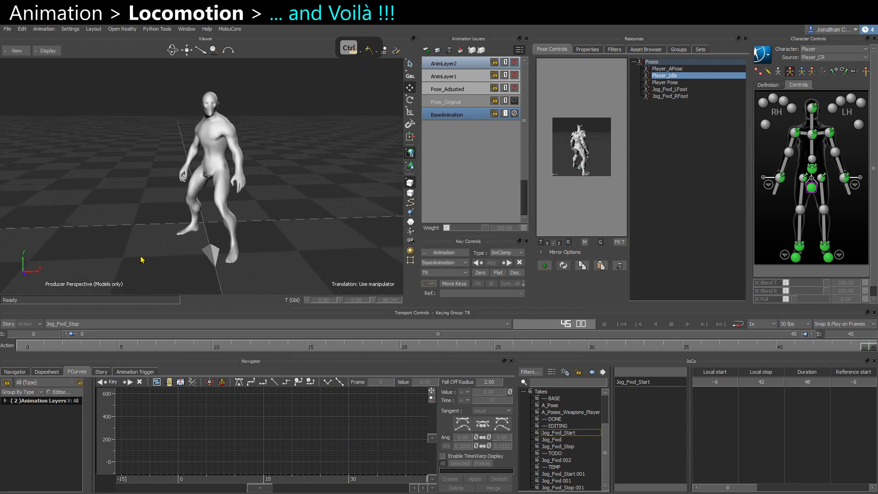